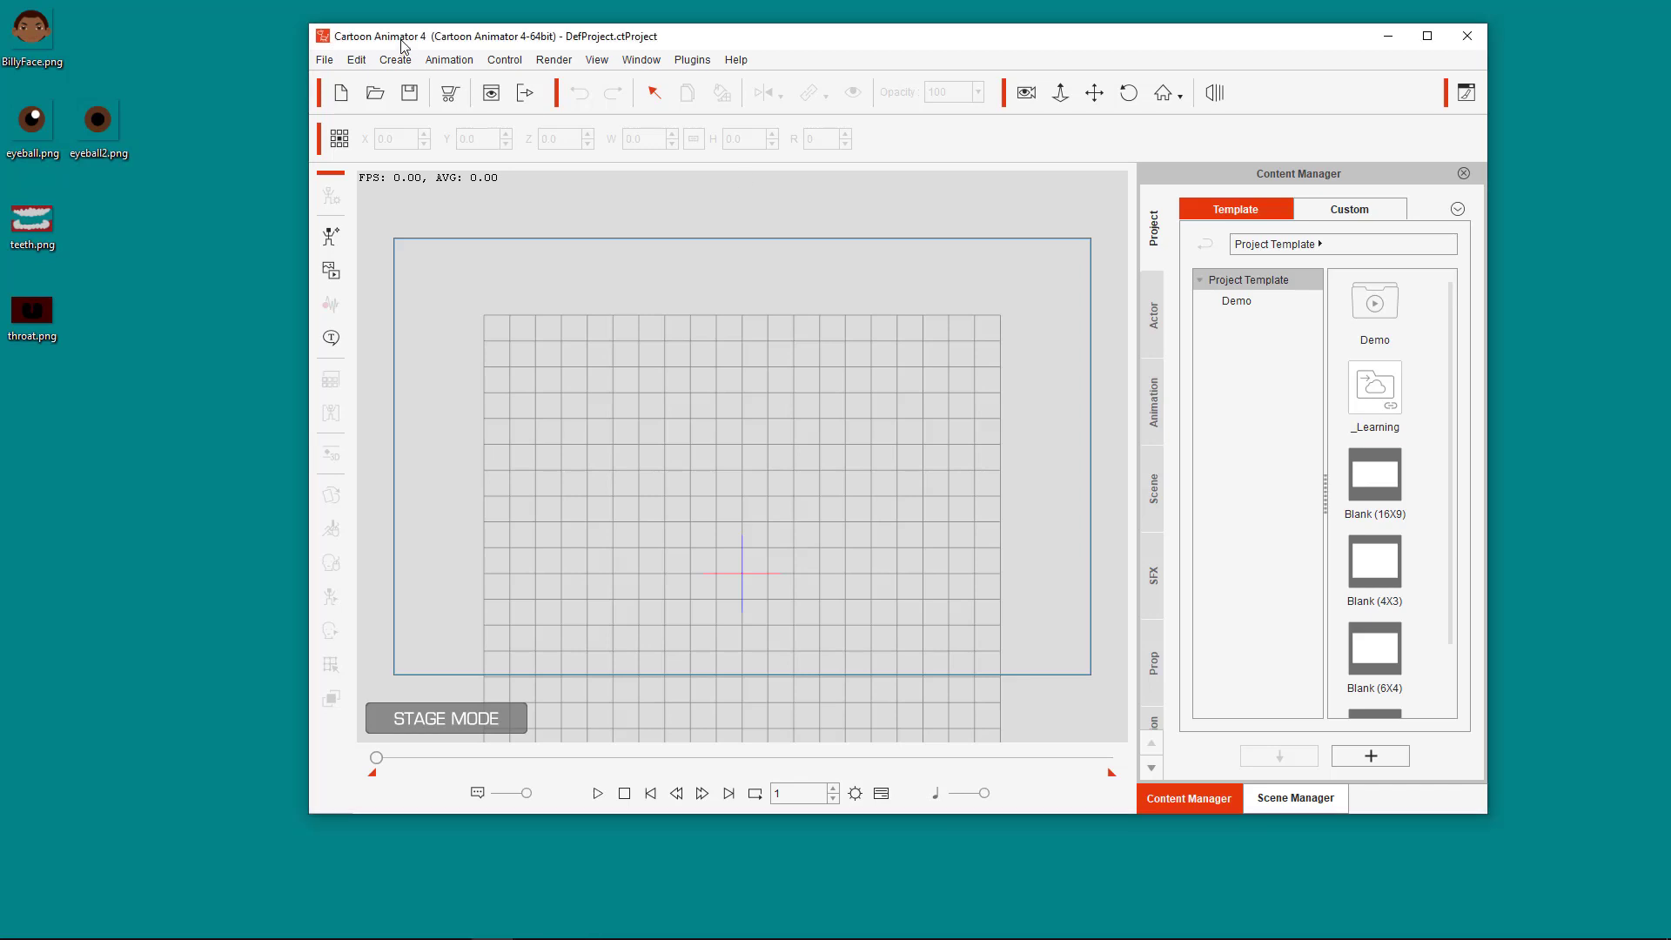
Save the project on the desktop under the file name MorphHead
drag(647, 41, 630, 44)
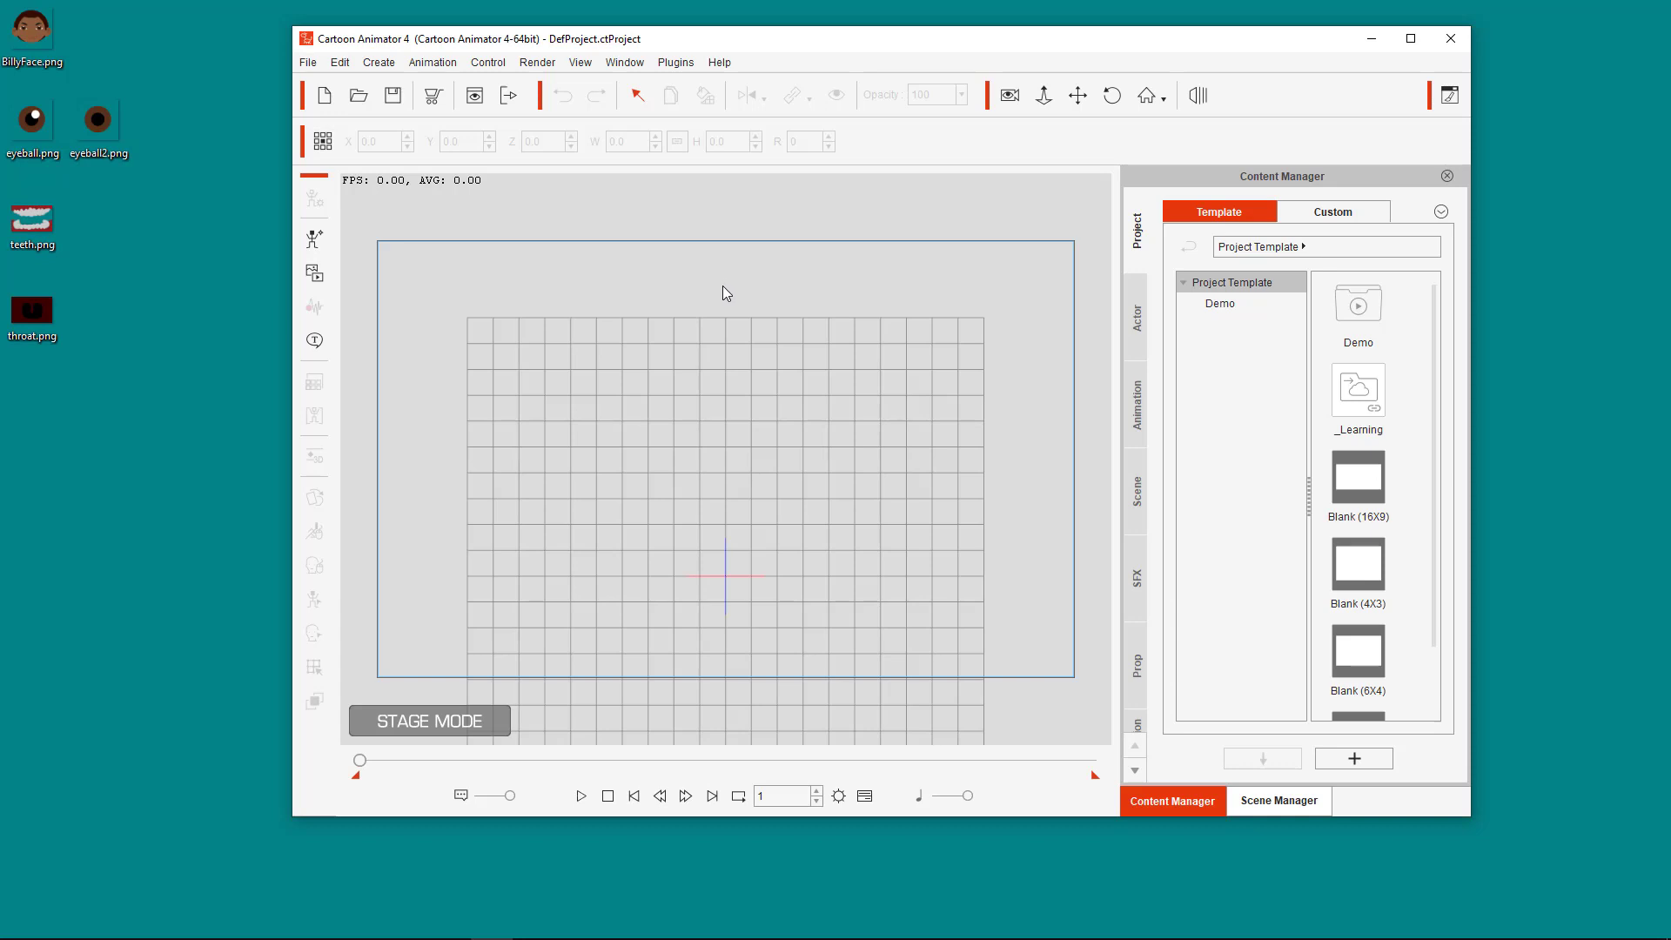
click(308, 61)
click(366, 164)
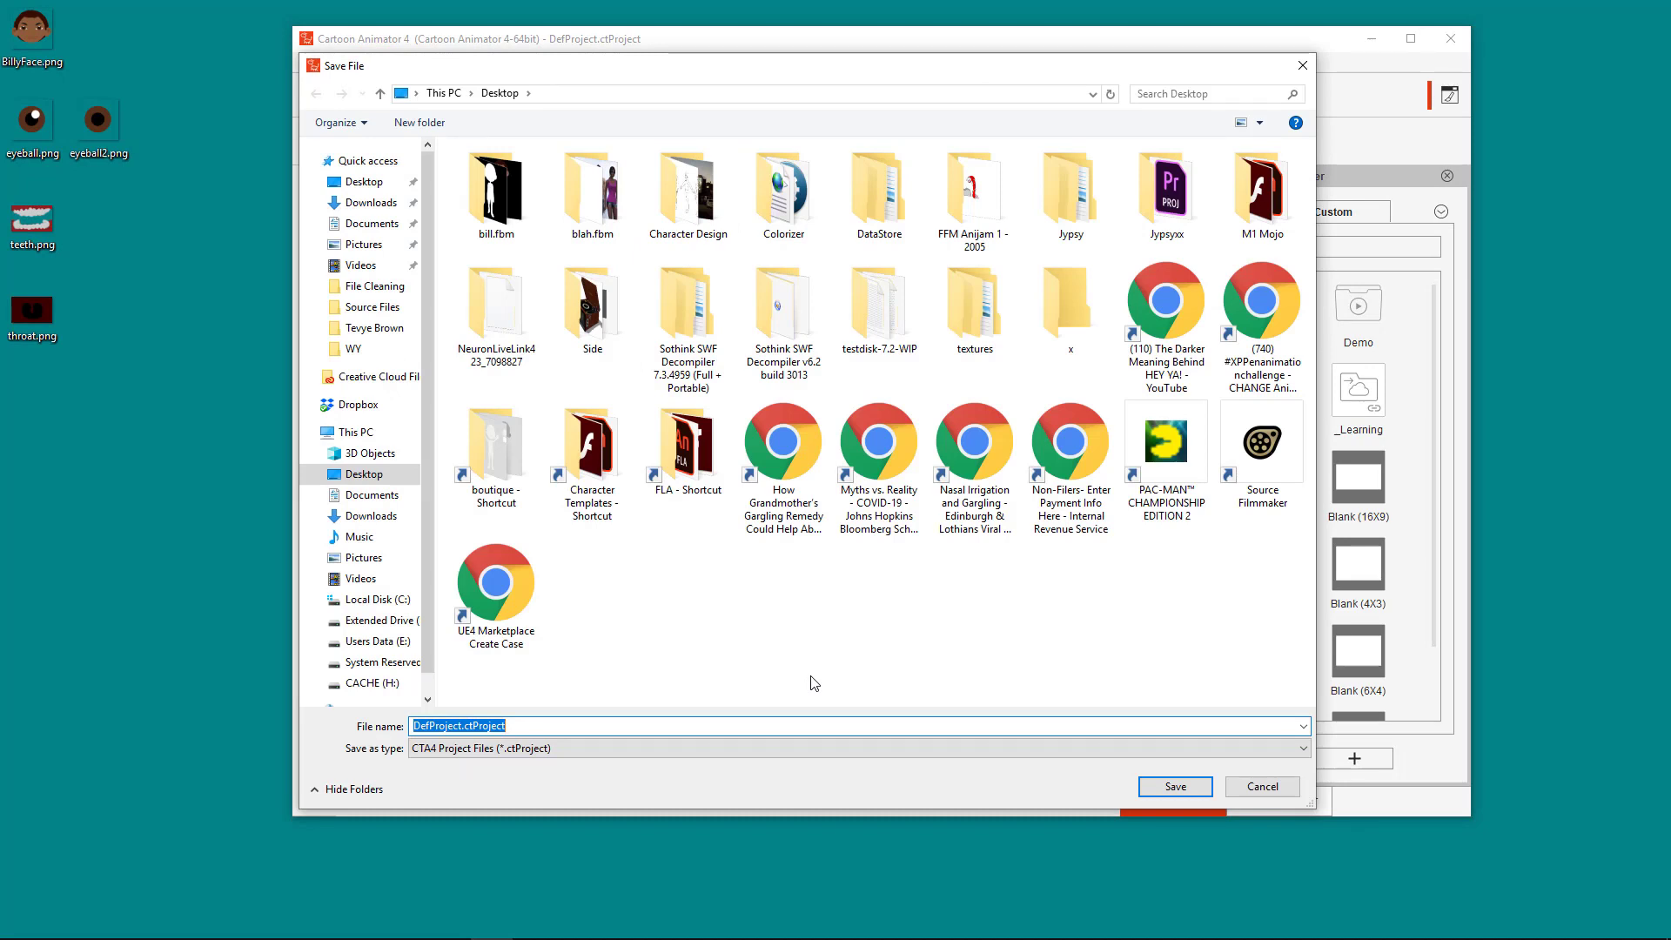
text(Morp)
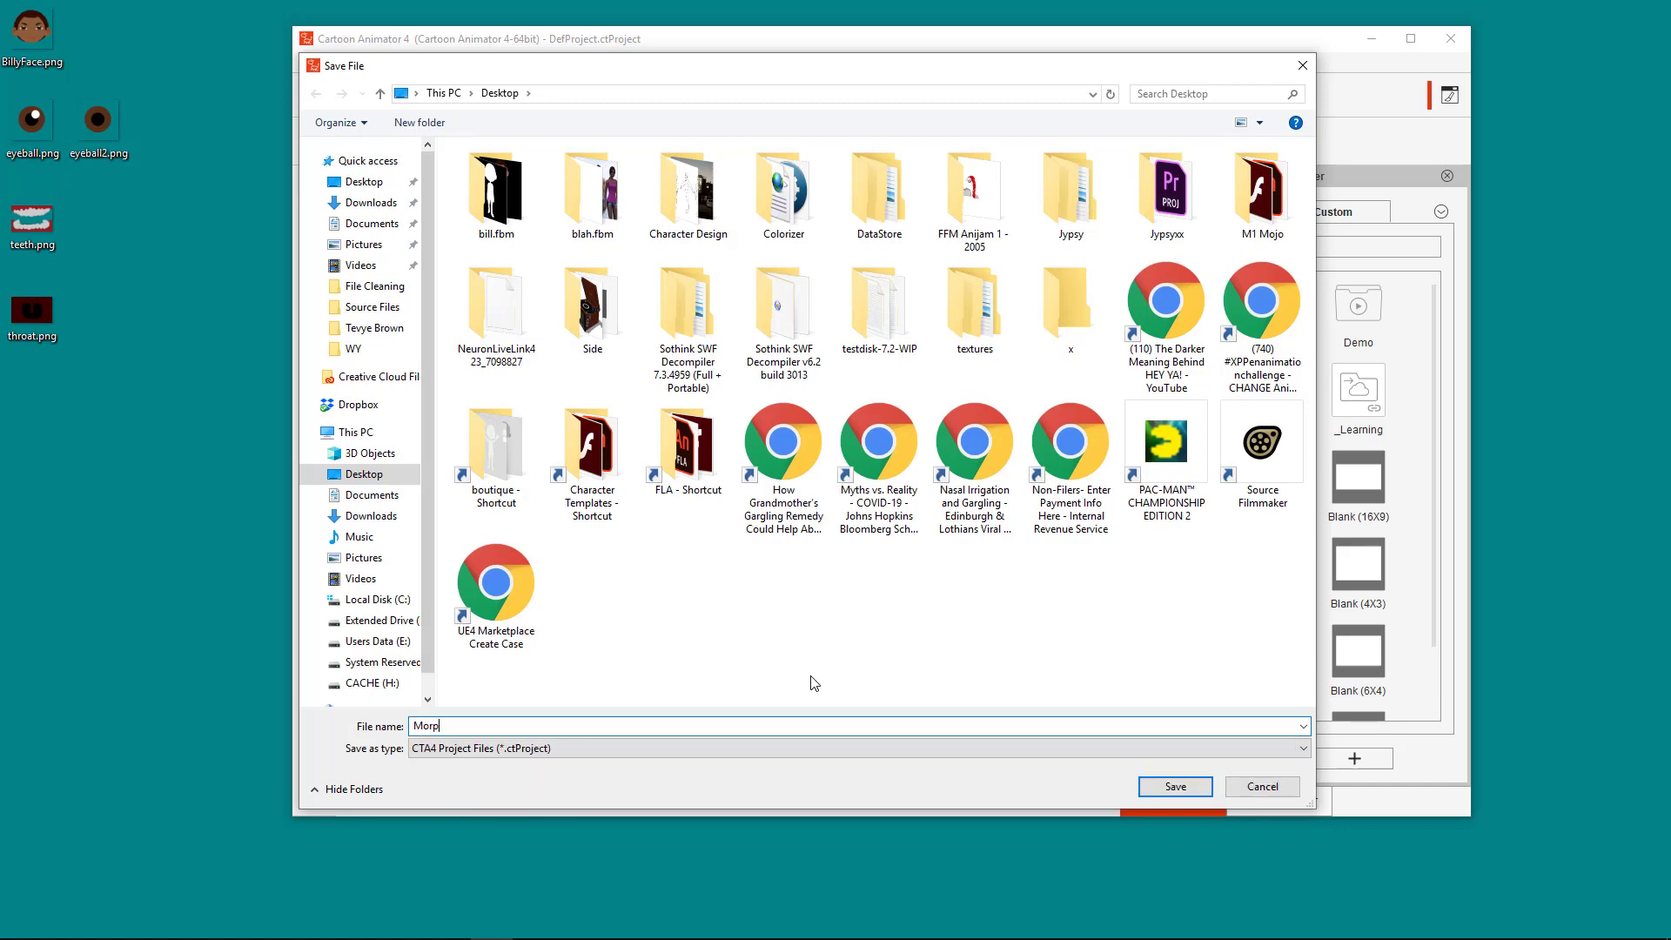
text(hHead)
click(1173, 784)
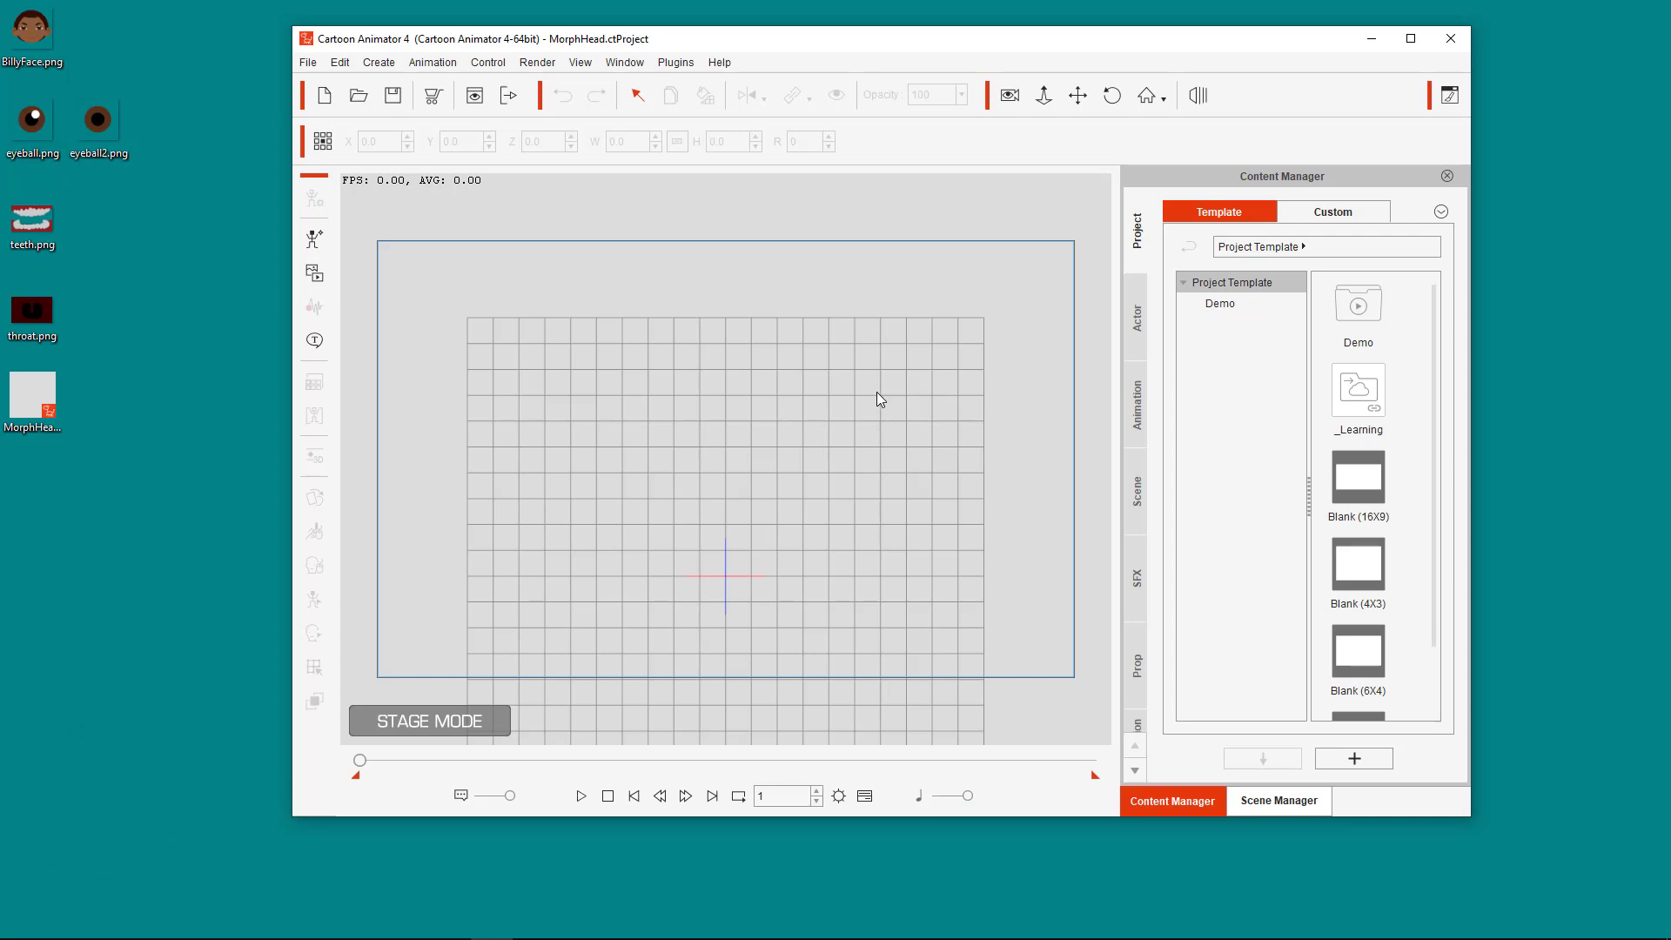
View the BillyFace.png image from the desktop and close it again
double_click(33, 33)
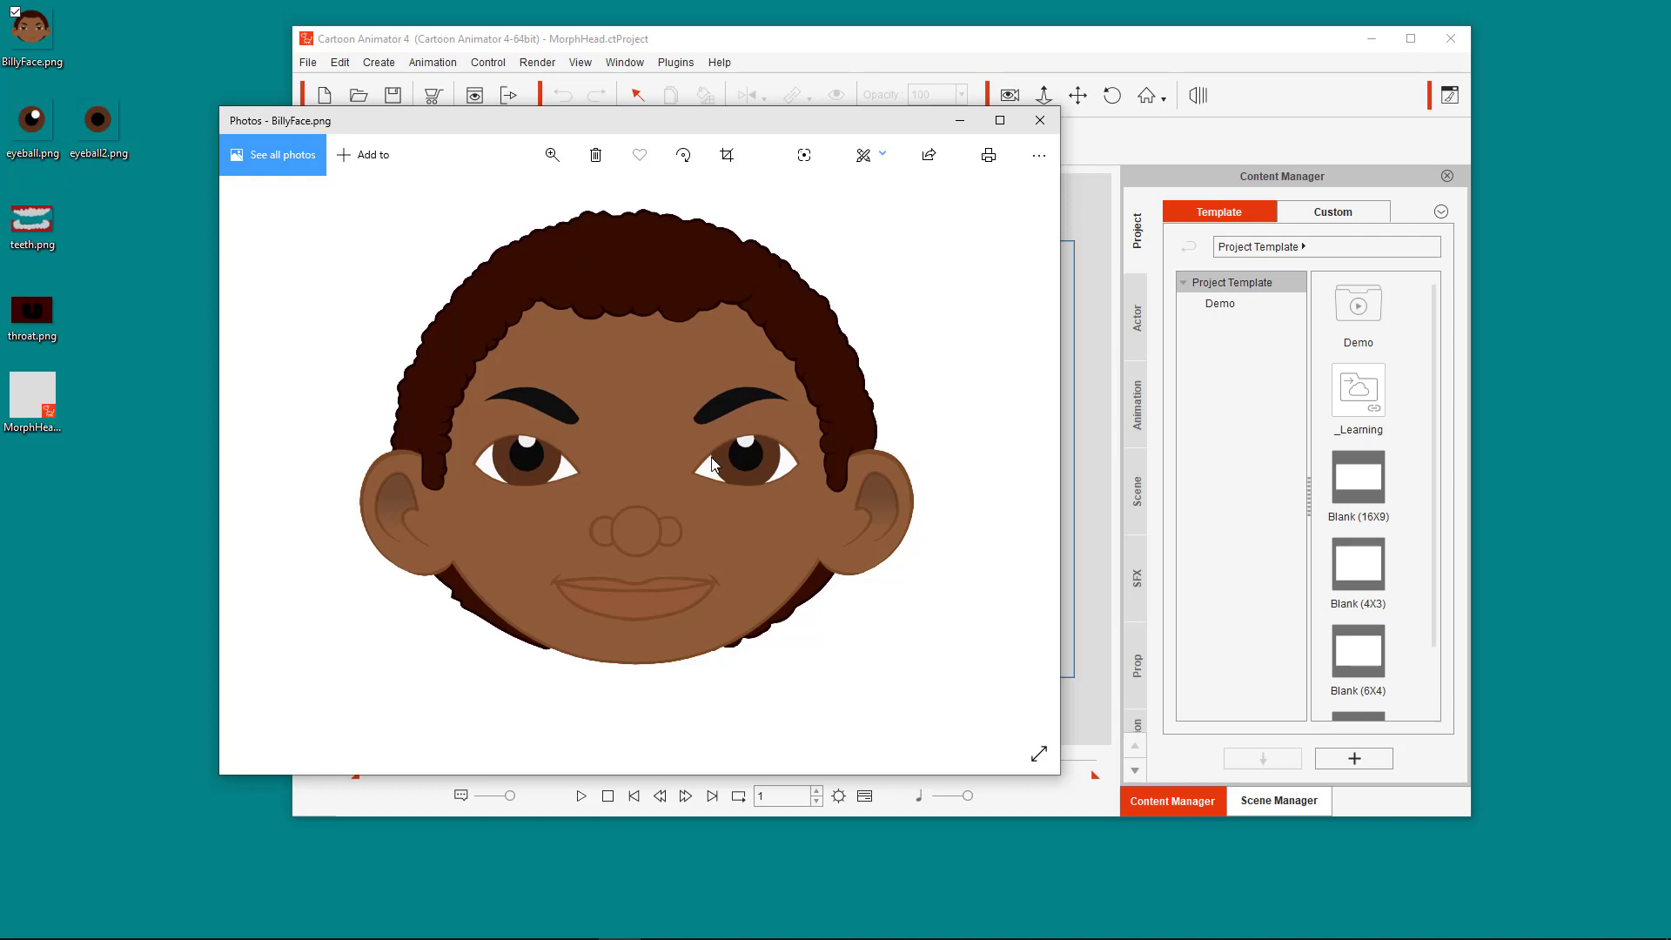
click(1038, 132)
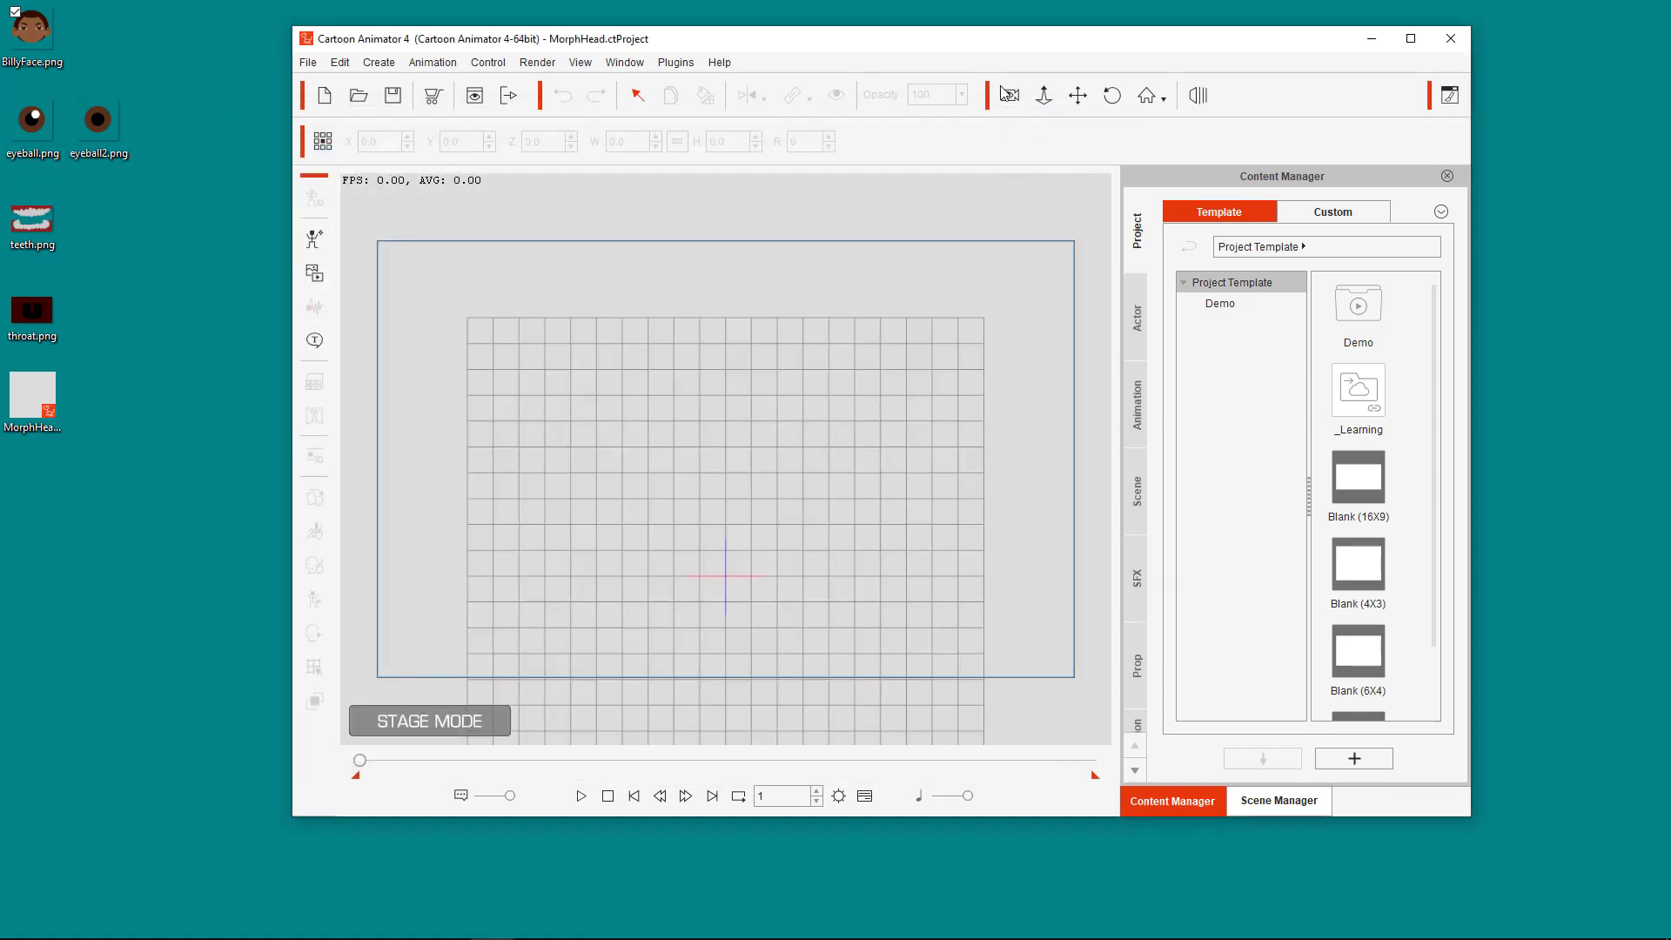
Browse the G2 character templates in the actor library with the program window maximized
double_click(989, 45)
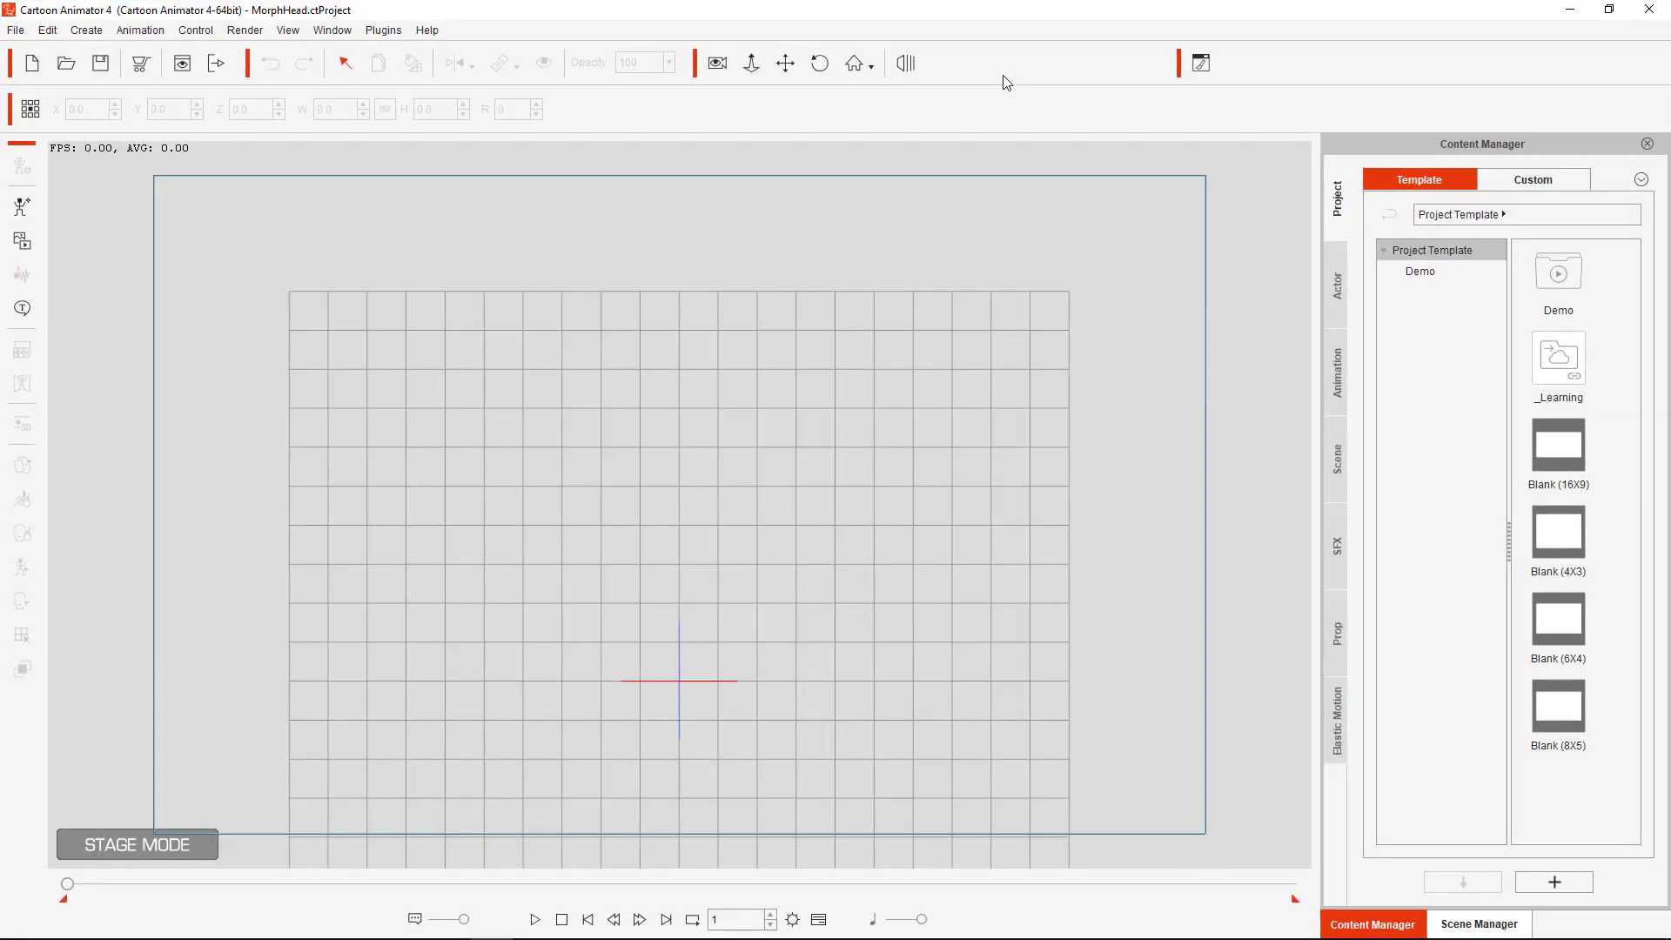
click(1340, 284)
click(1397, 271)
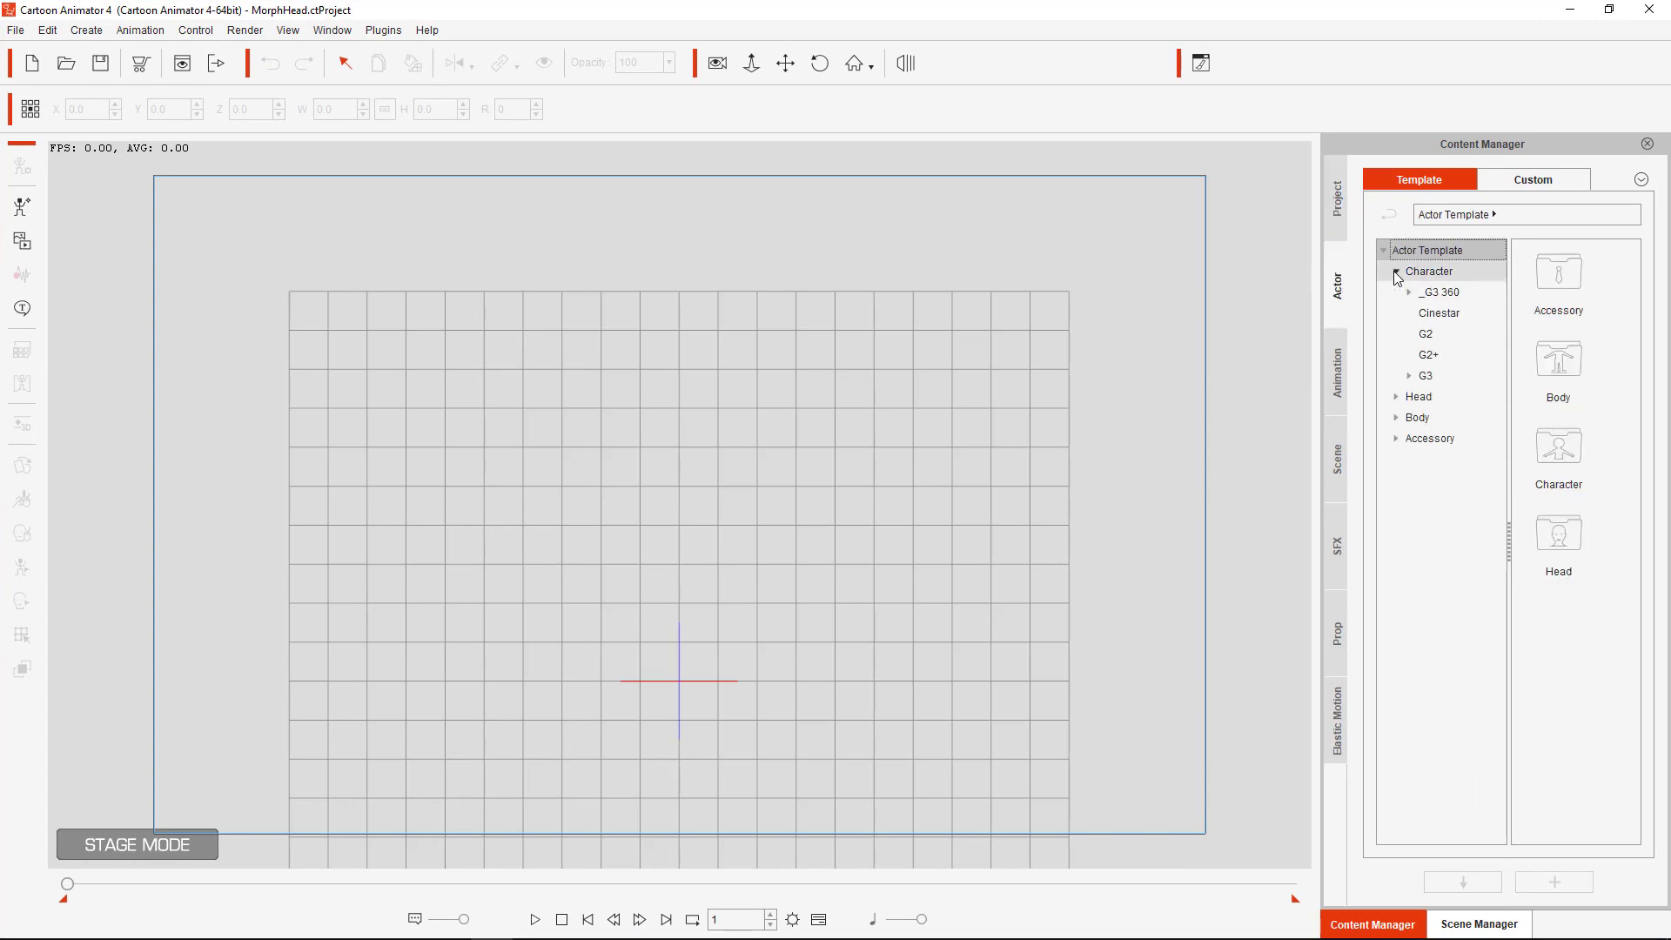
click(1427, 336)
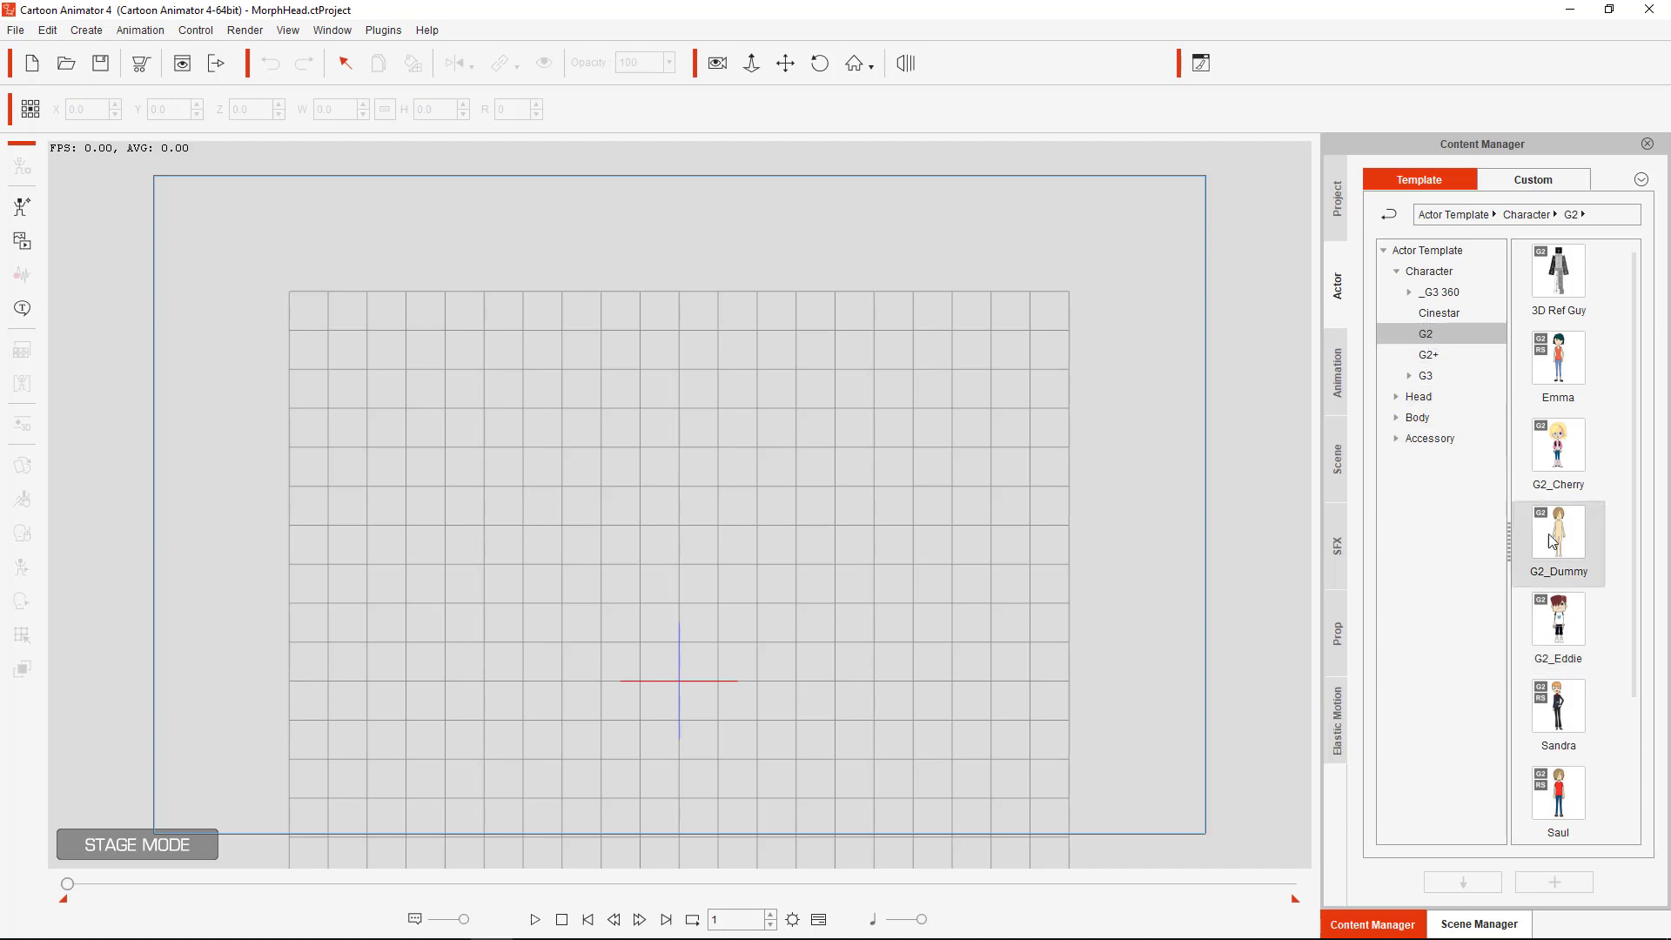
scroll(1558, 752, down, 2)
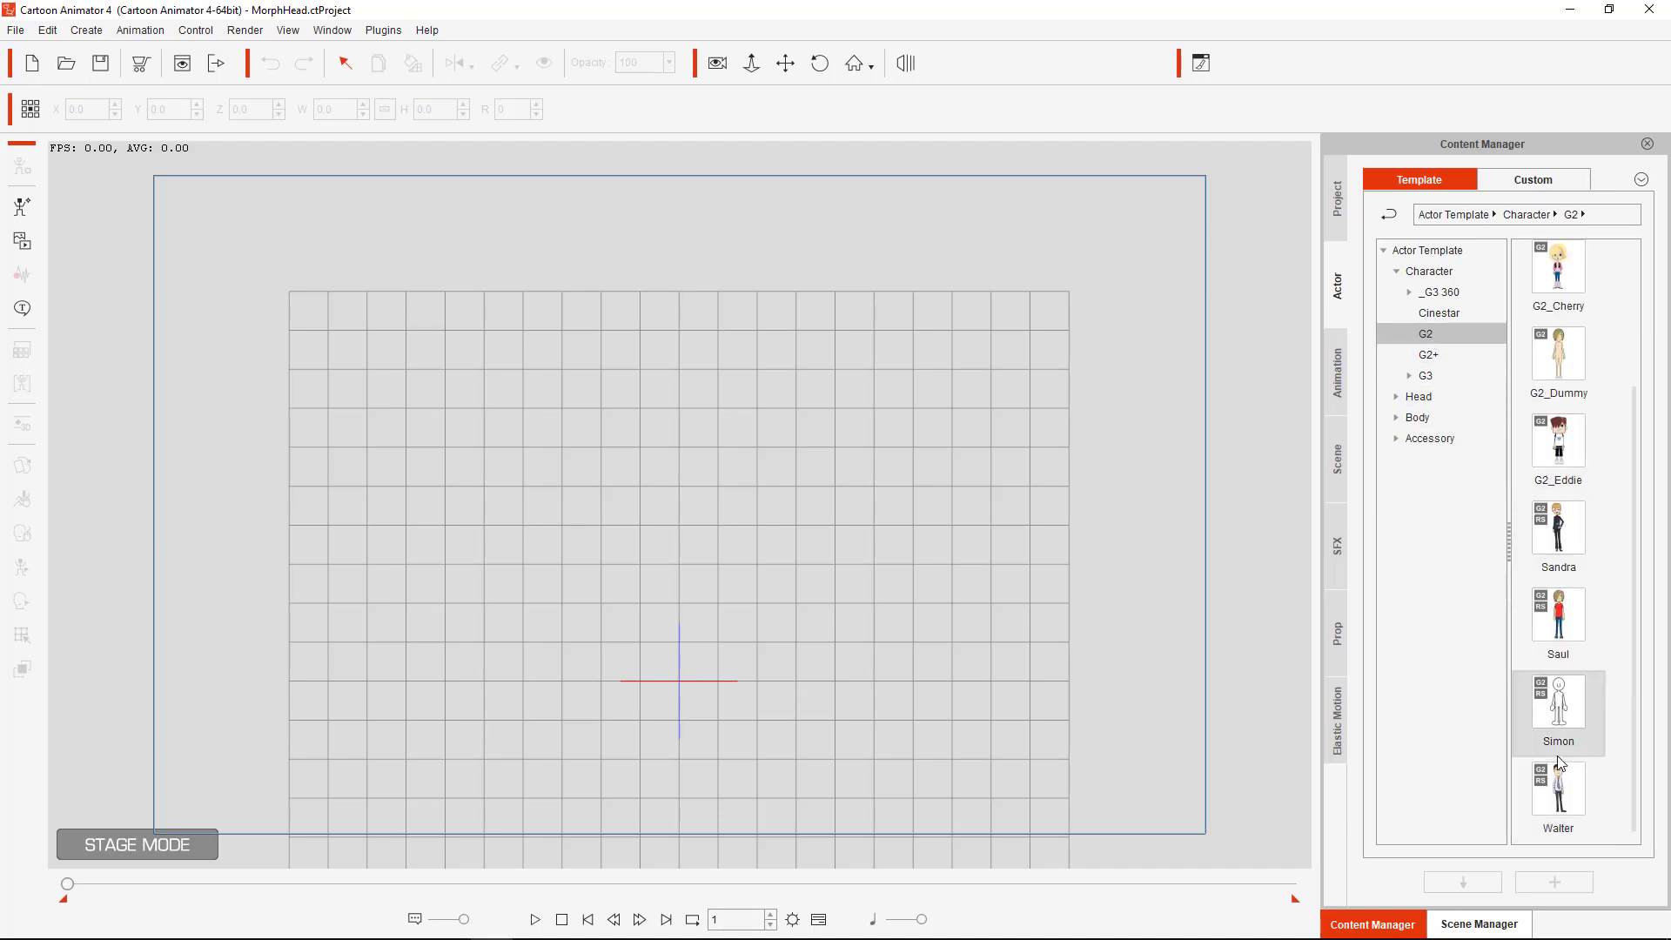
scroll(1558, 756, up, 2)
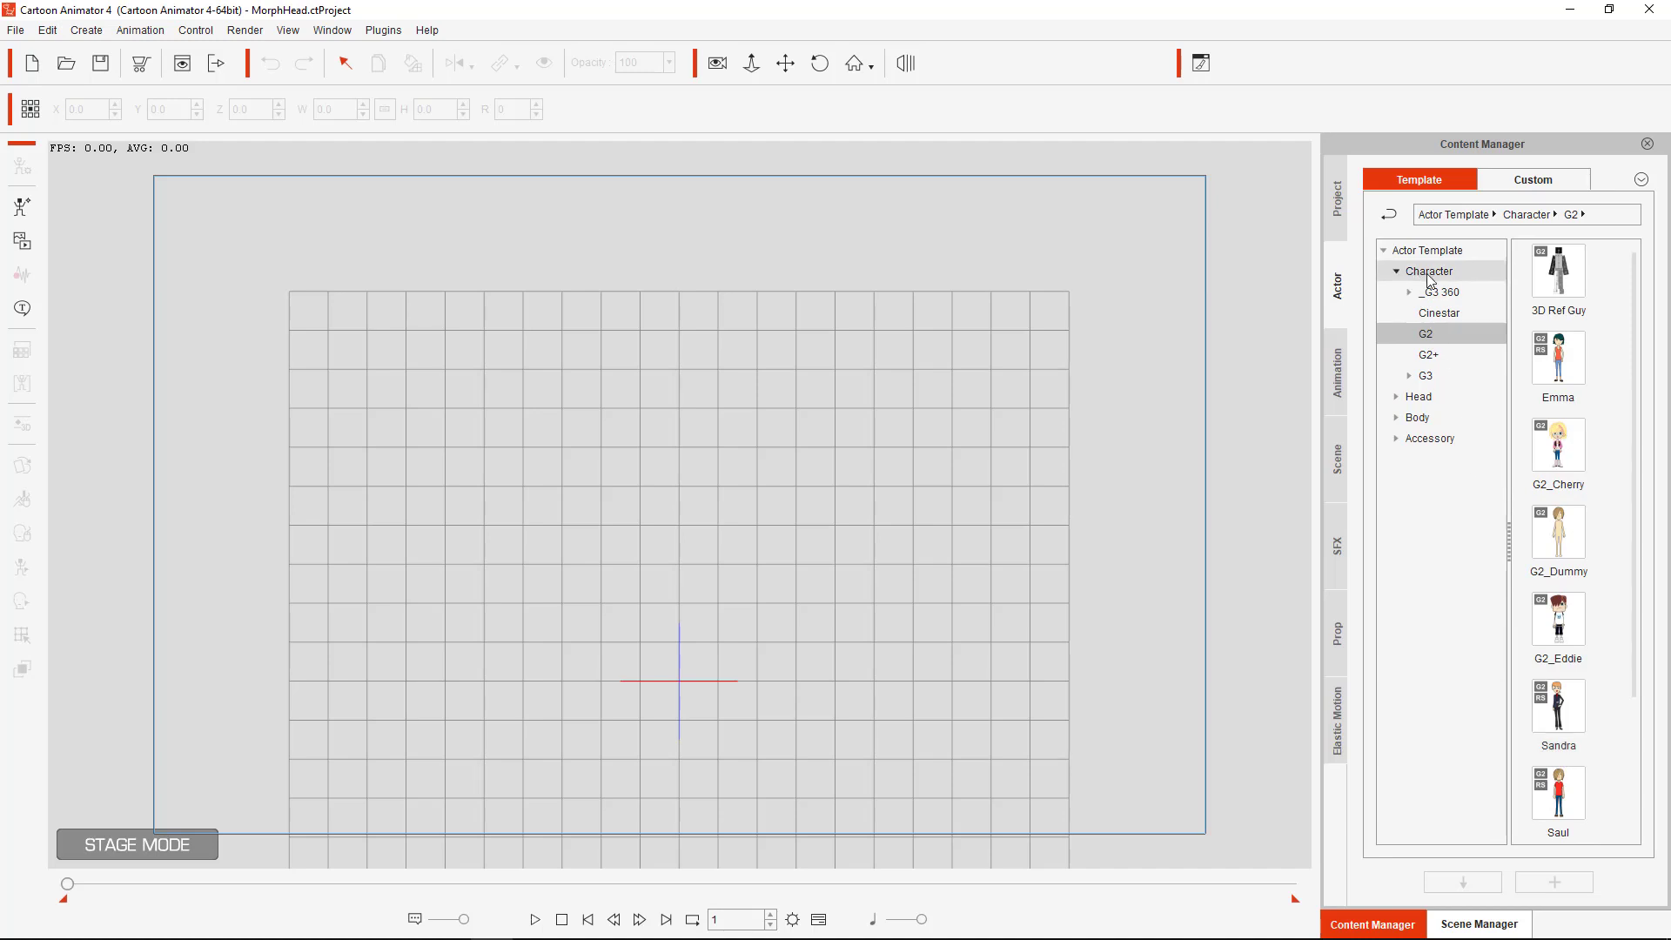
Copy the Billy actor from the Cinestar character templates to the desktop as a file
click(1440, 315)
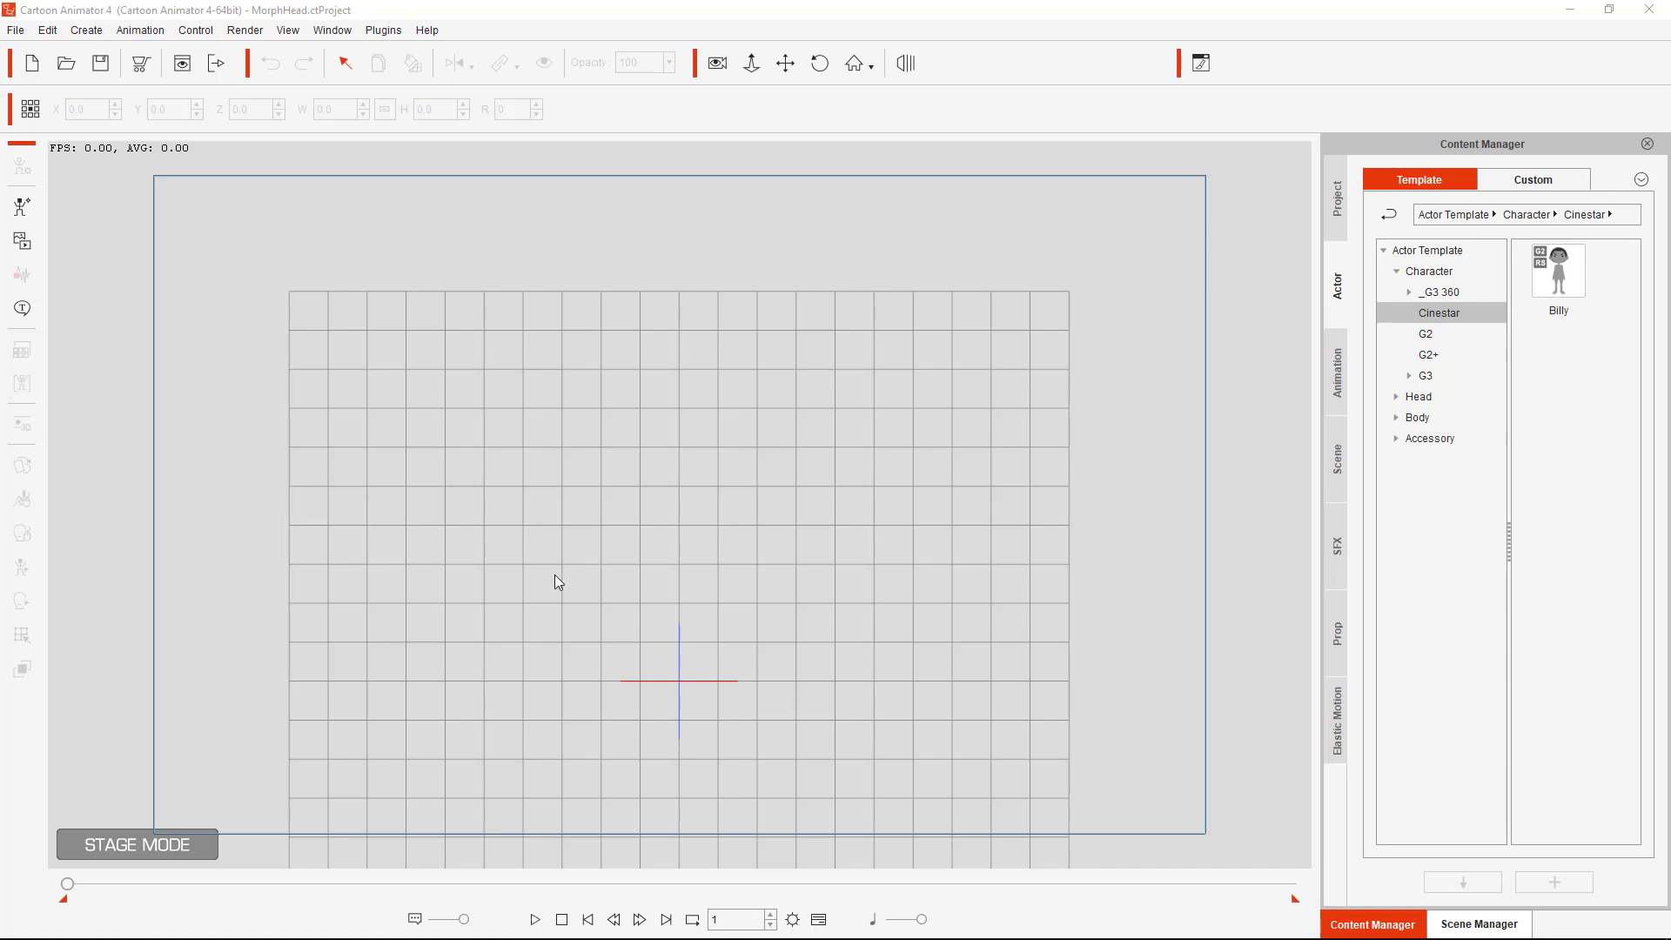
click(1609, 9)
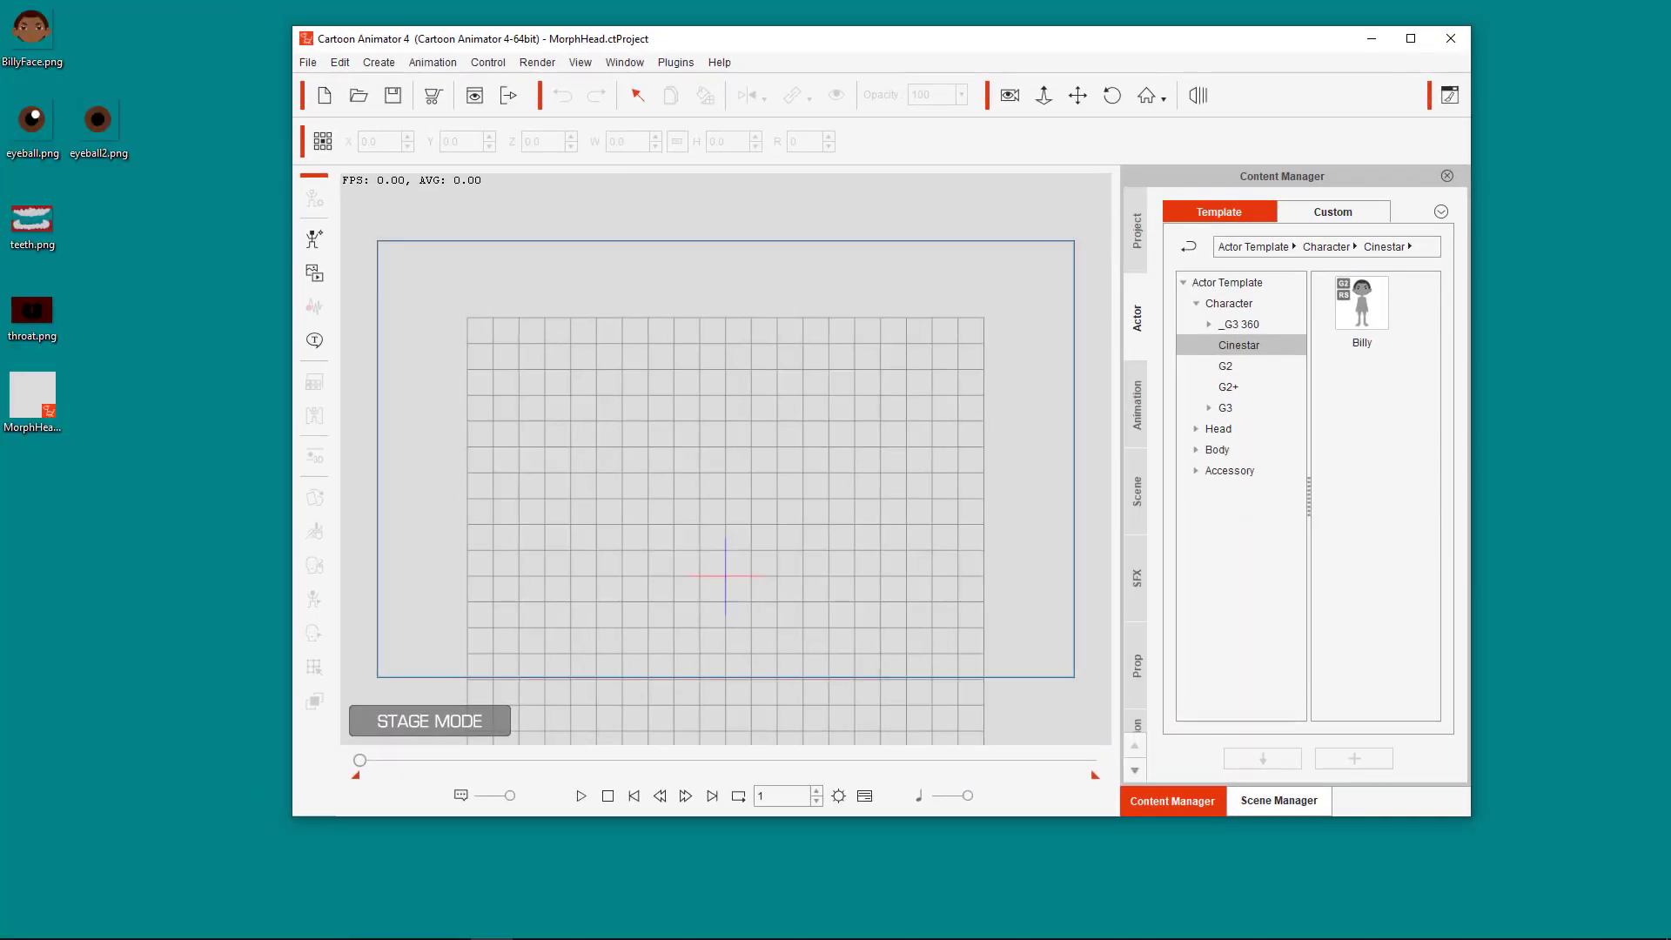
drag(1362, 302, 176, 289)
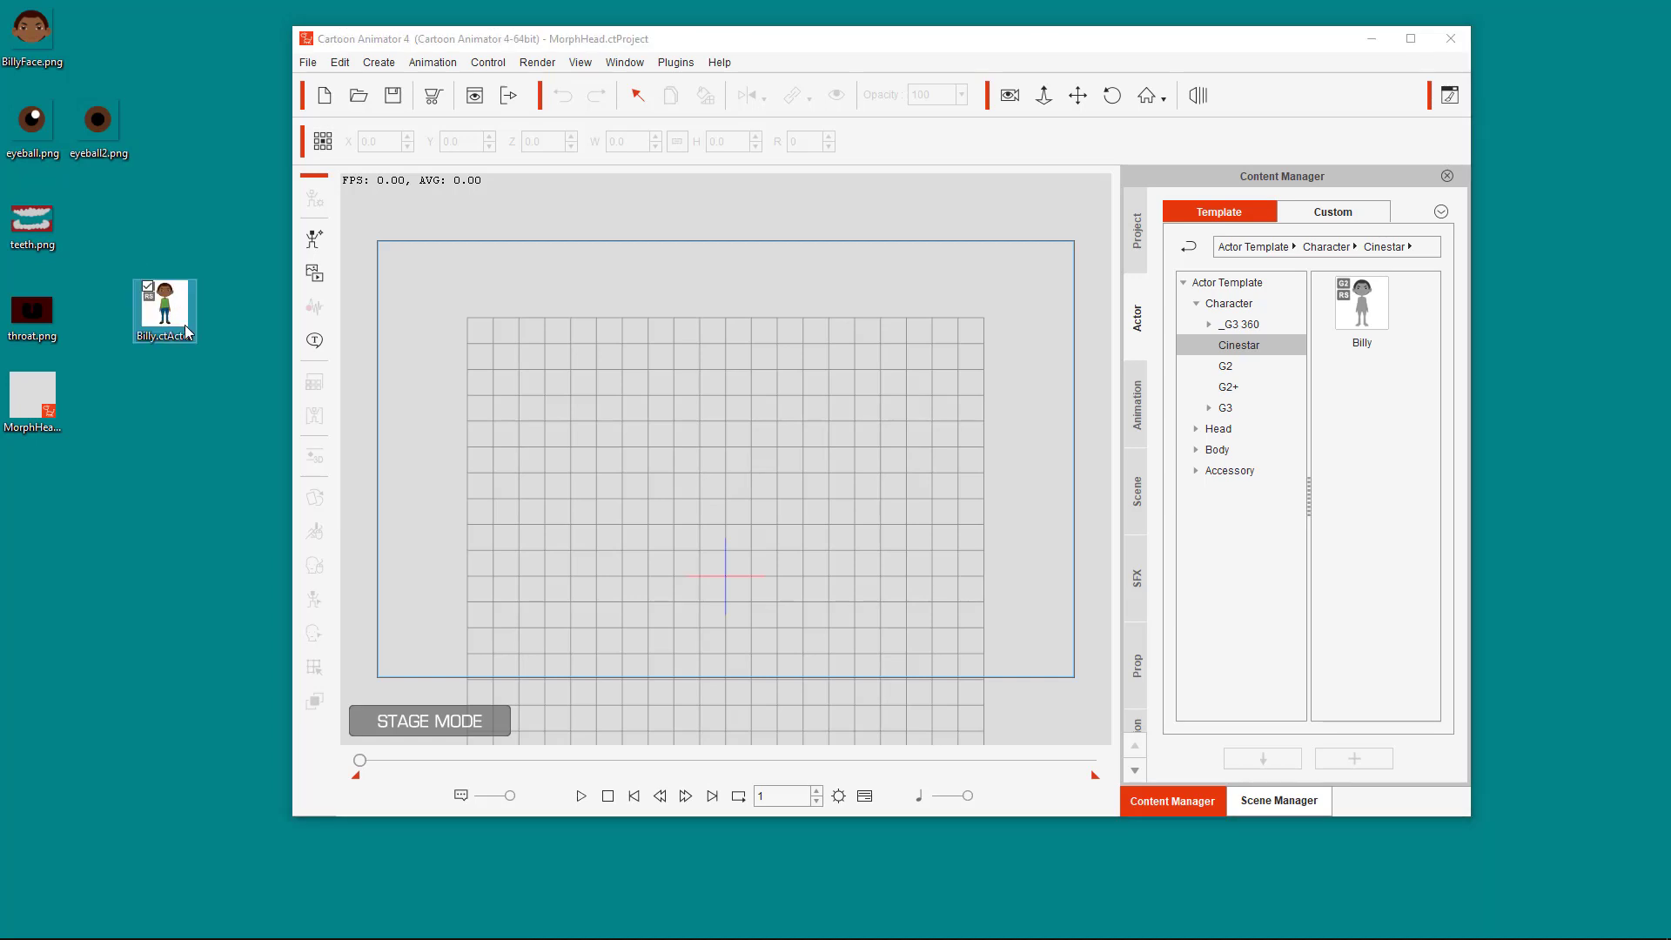
click(1143, 344)
click(1139, 235)
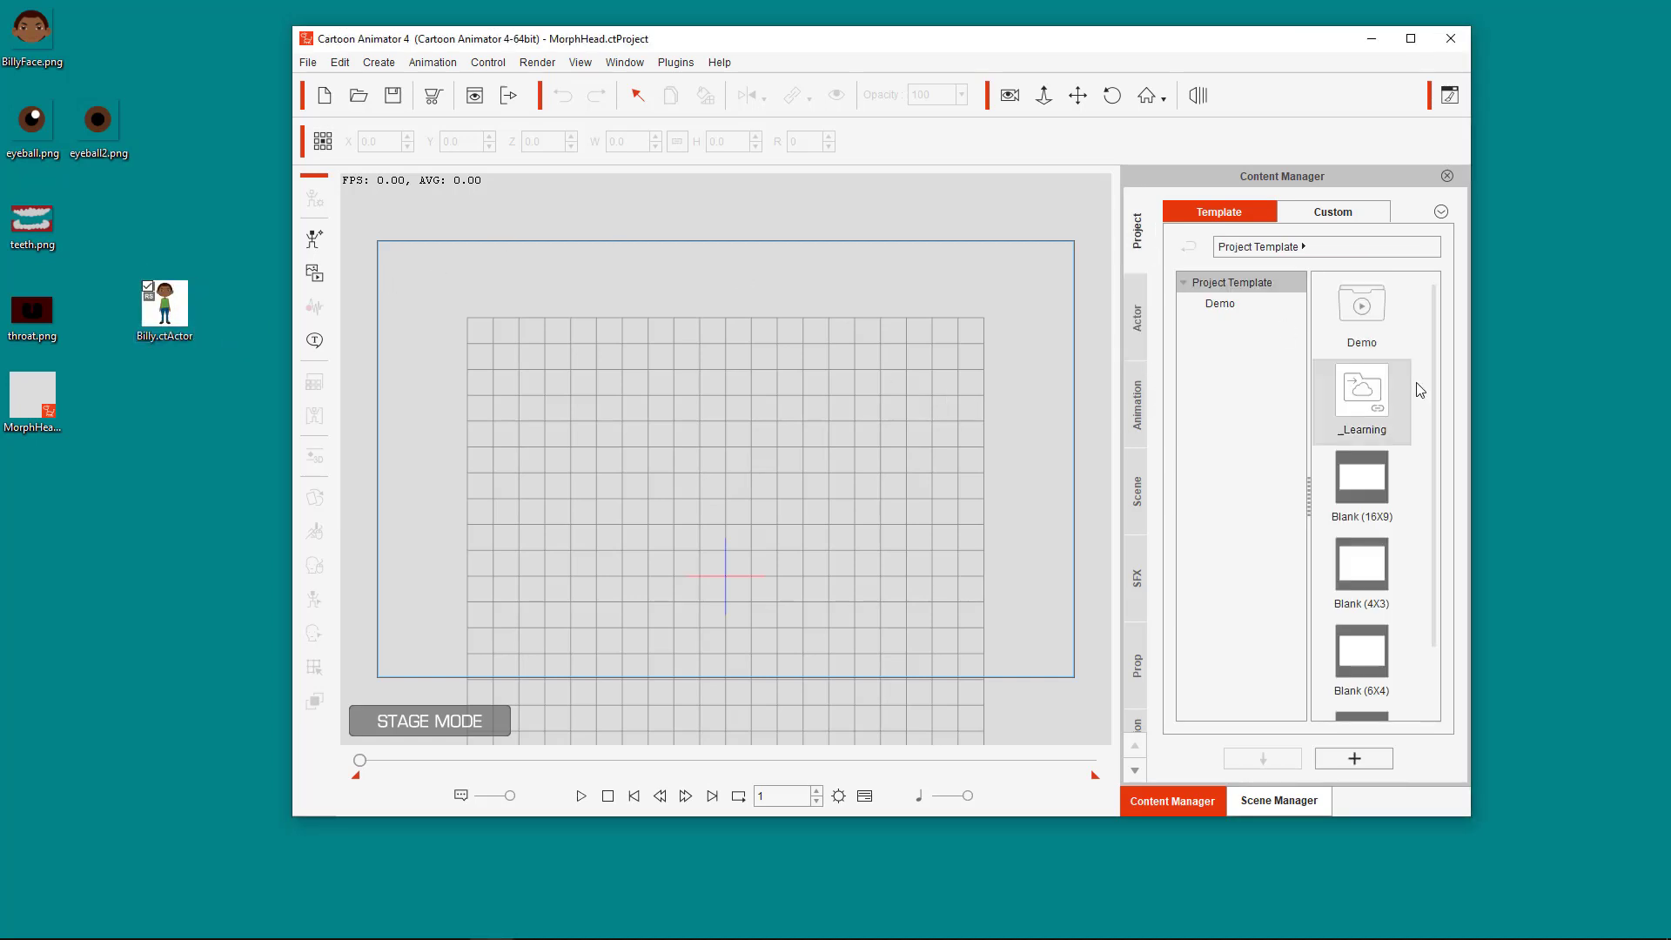
click(1139, 315)
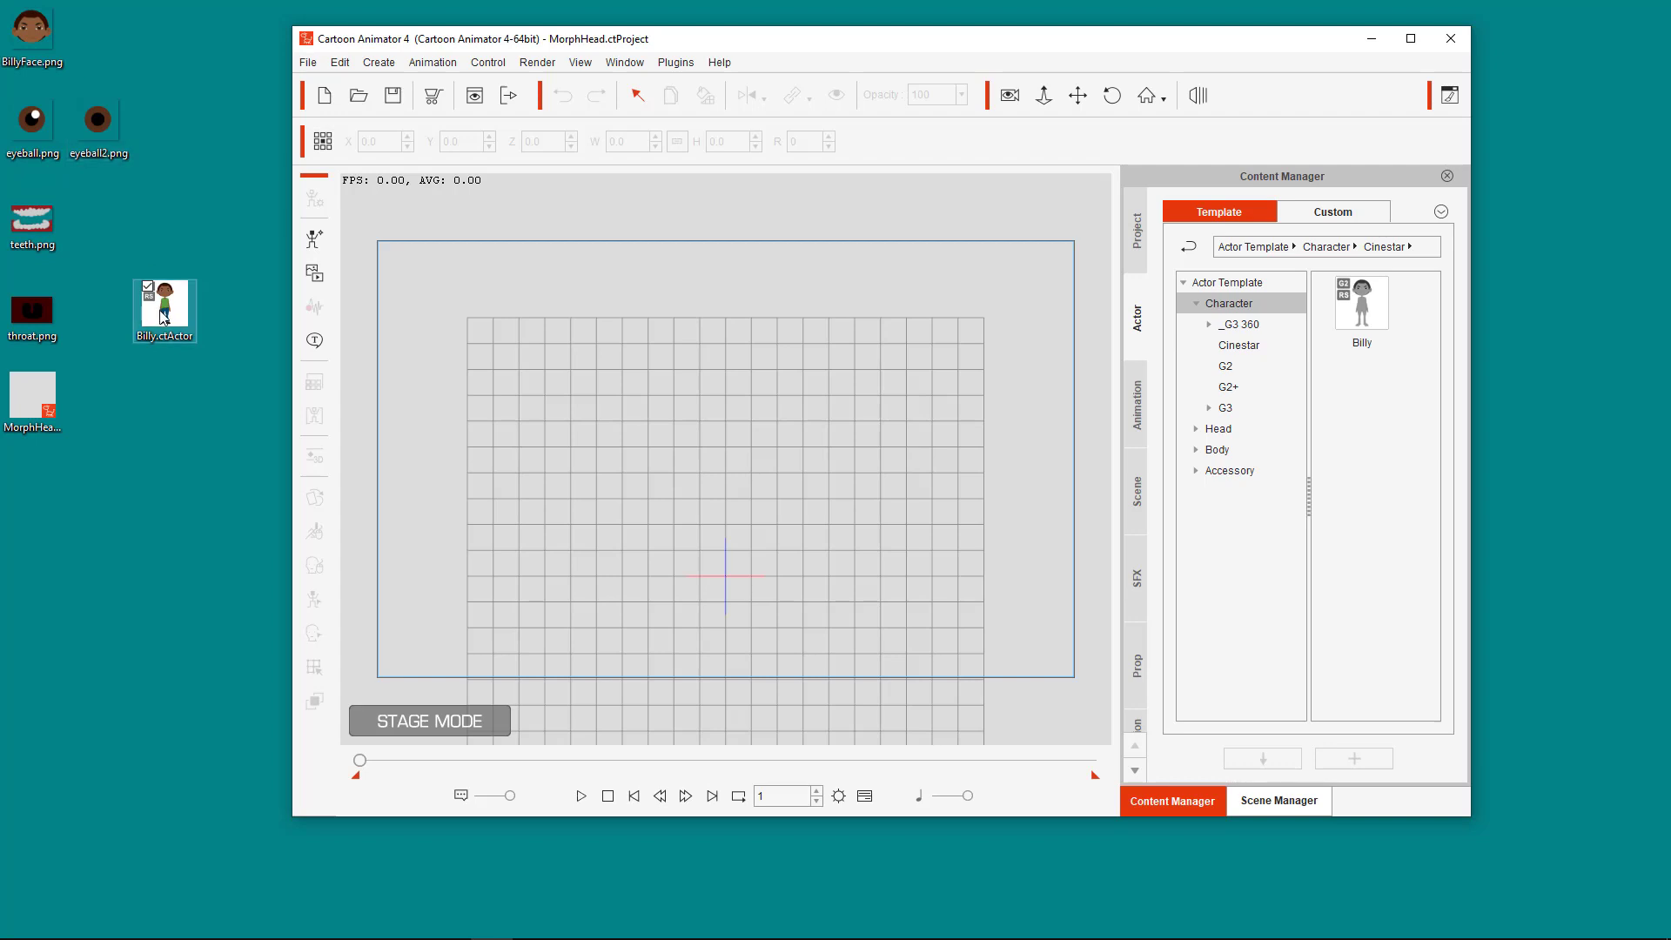
Add Billy.ctActor from the desktop to the stage and place a second Billy beside him at about X 35.5, Y -8.6
drag(180, 309, 744, 547)
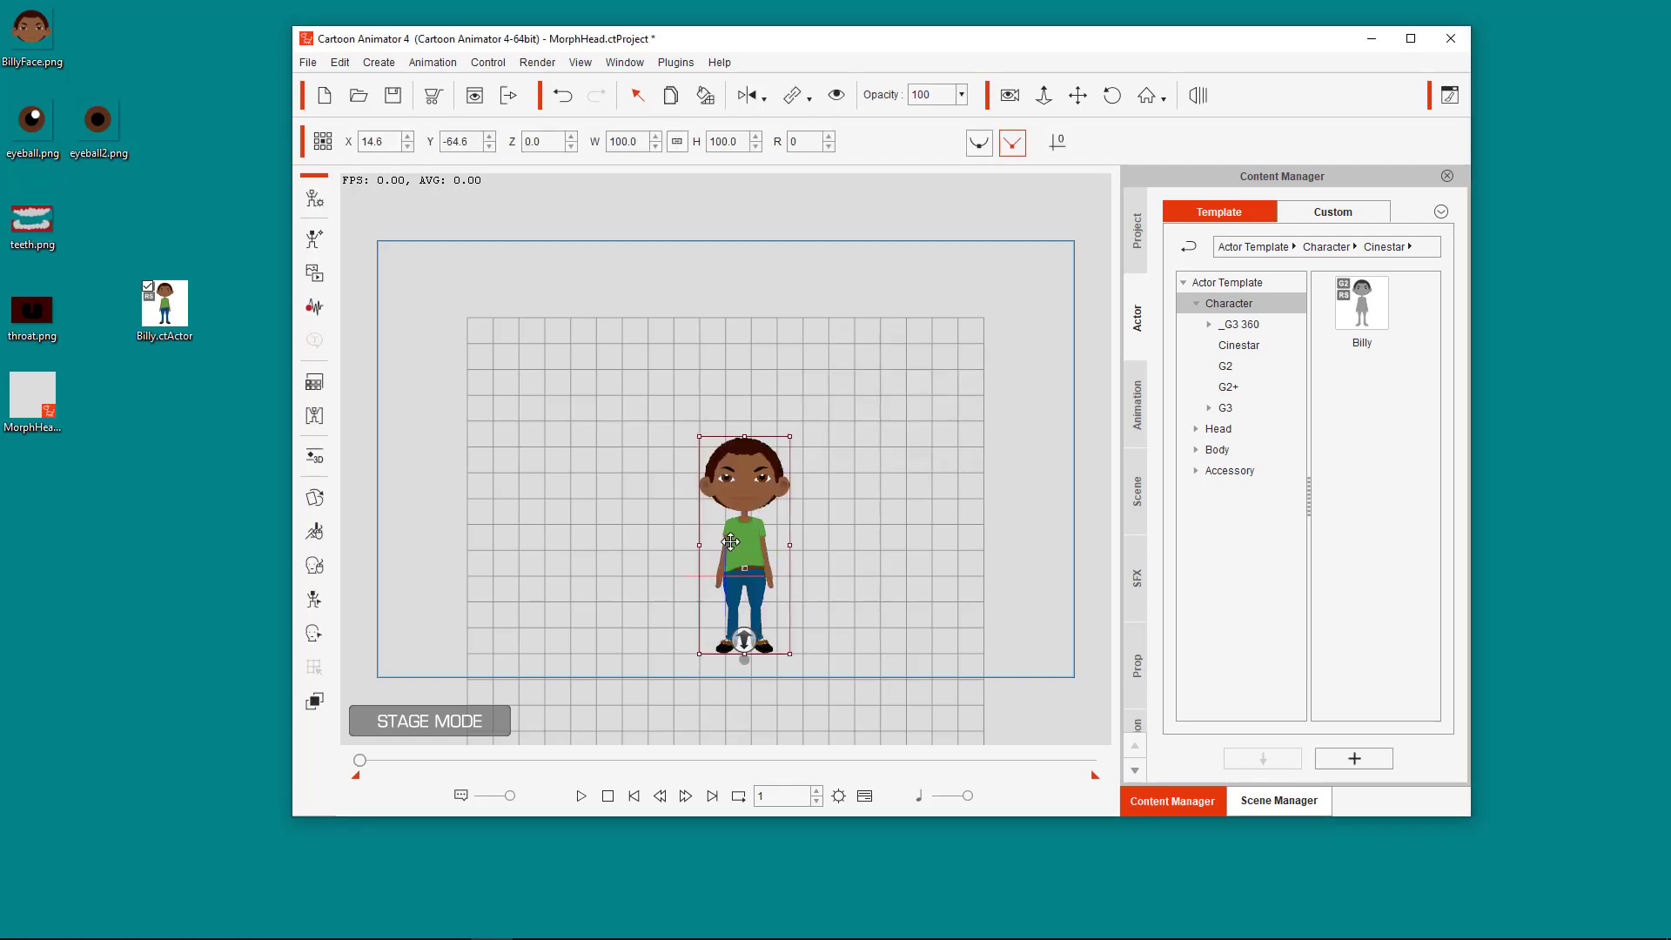
drag(730, 542, 653, 470)
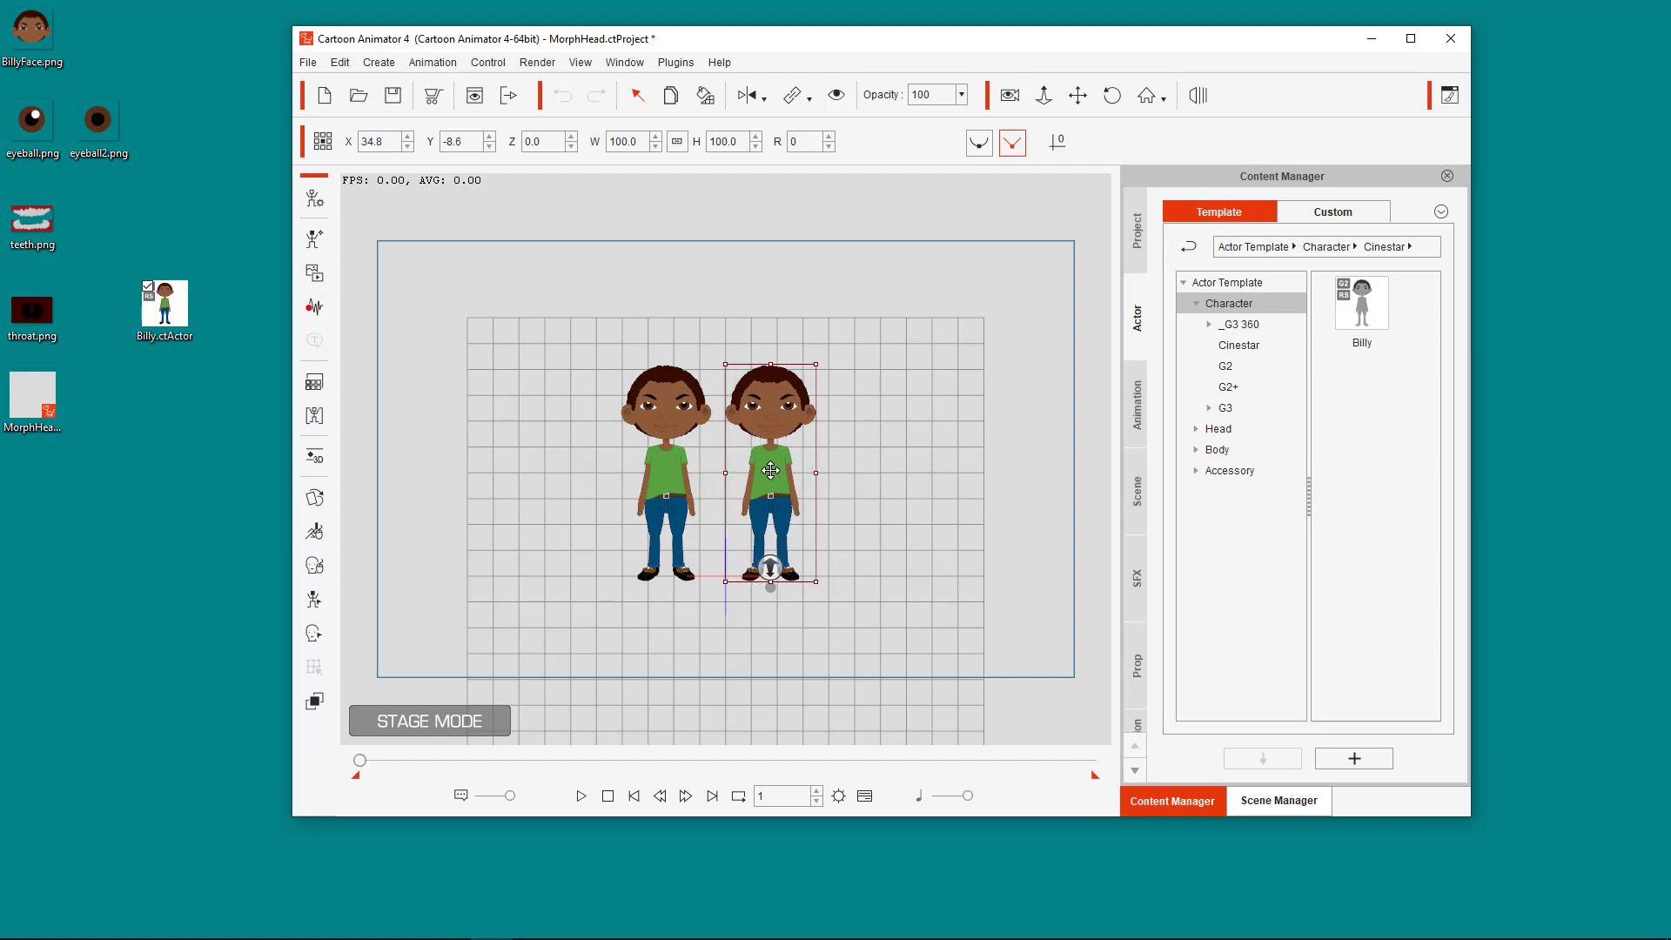
drag(770, 470, 771, 470)
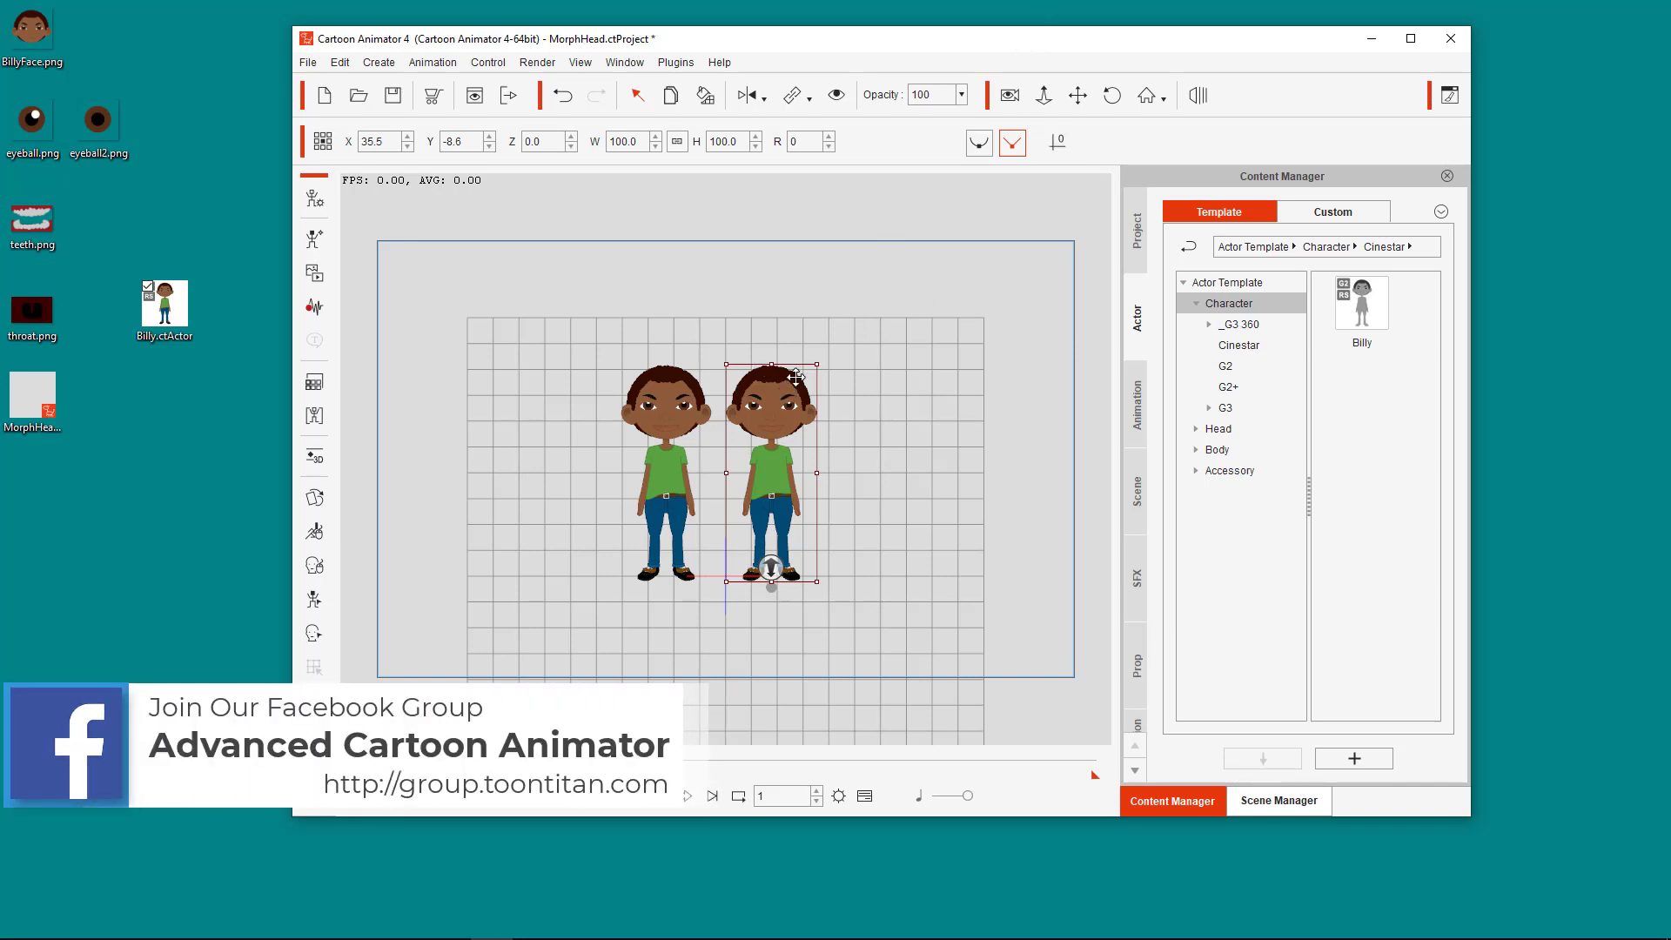
Open the second Billy in Composer mode in the maximized window and select his head
double_click(926, 43)
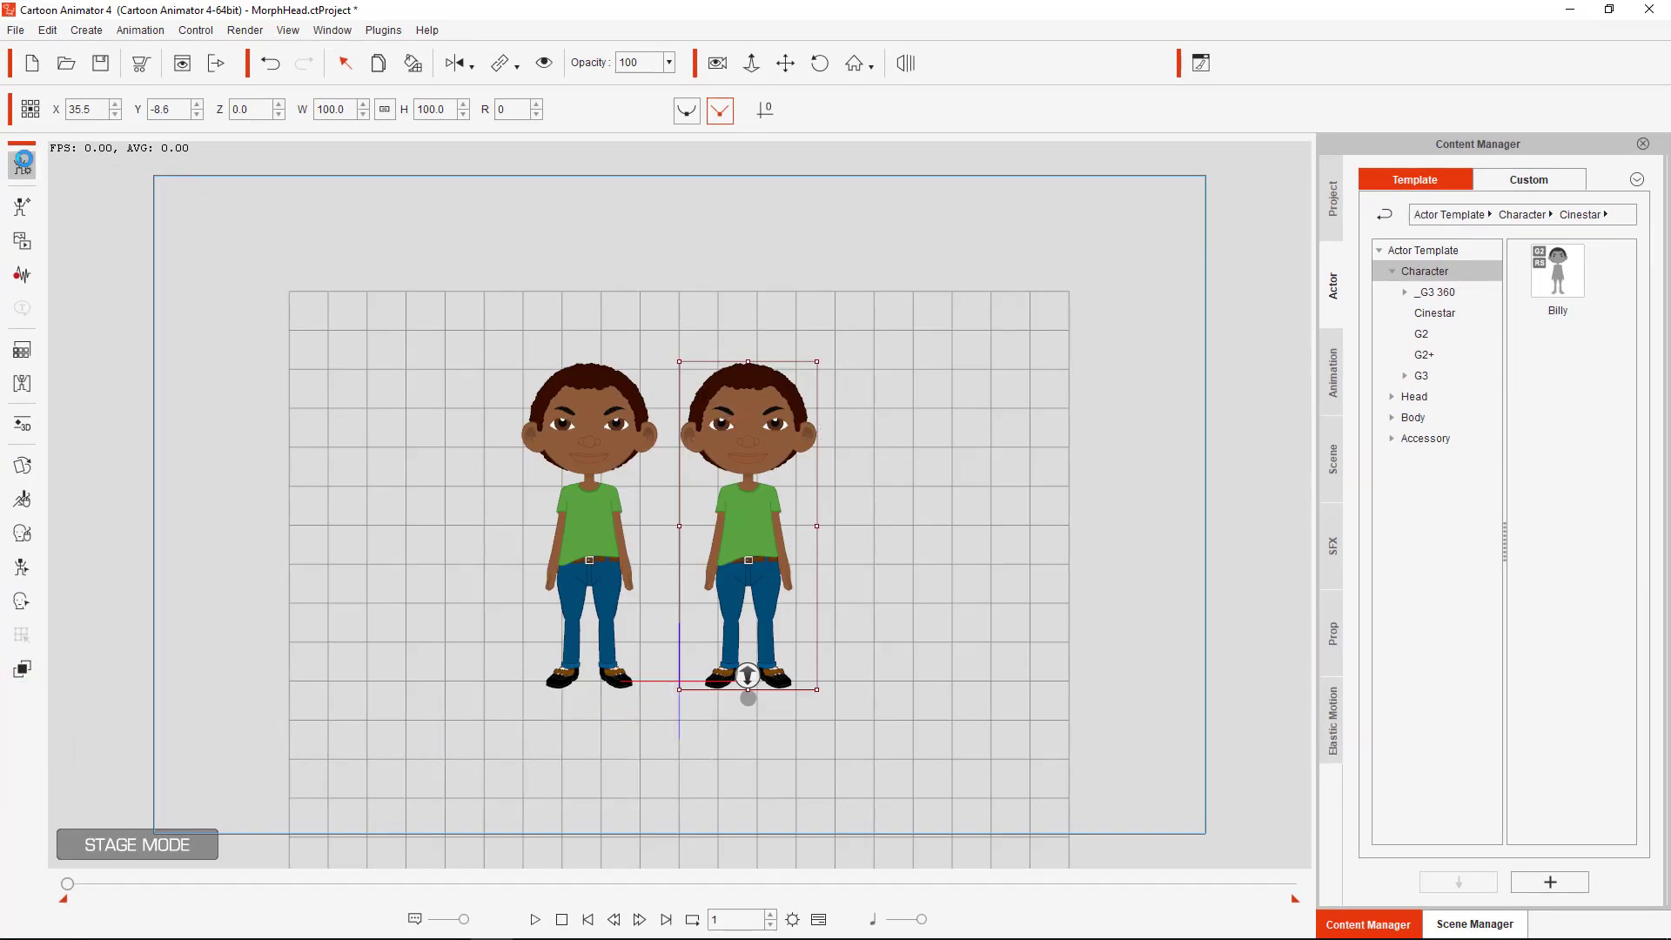
click(23, 162)
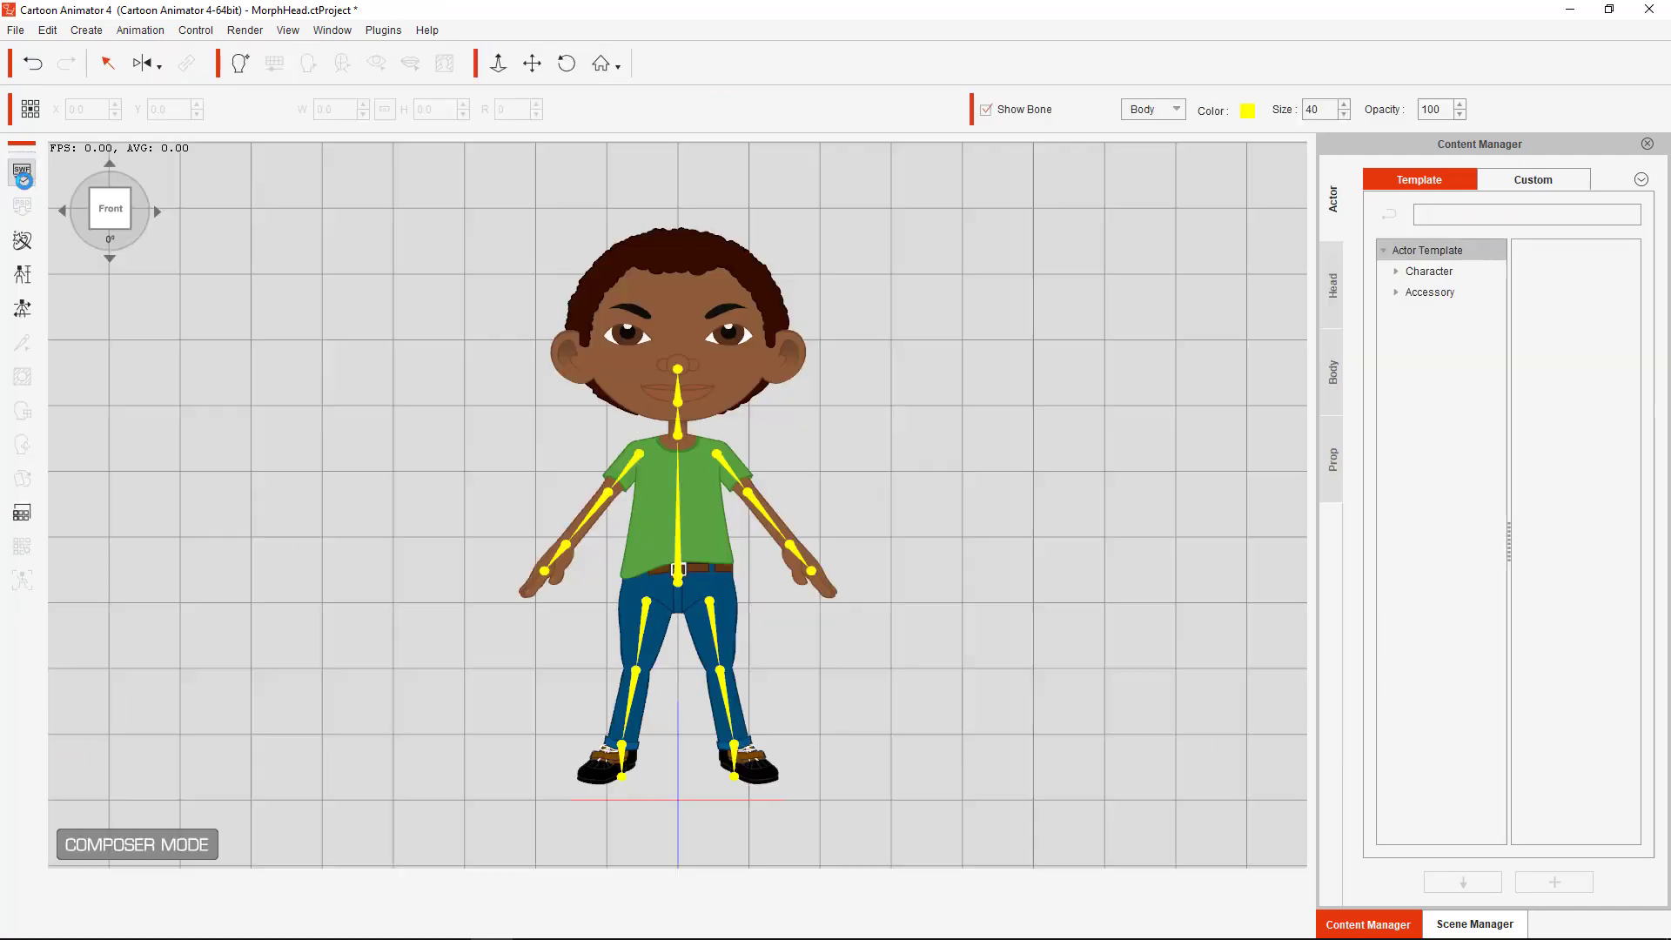
click(684, 349)
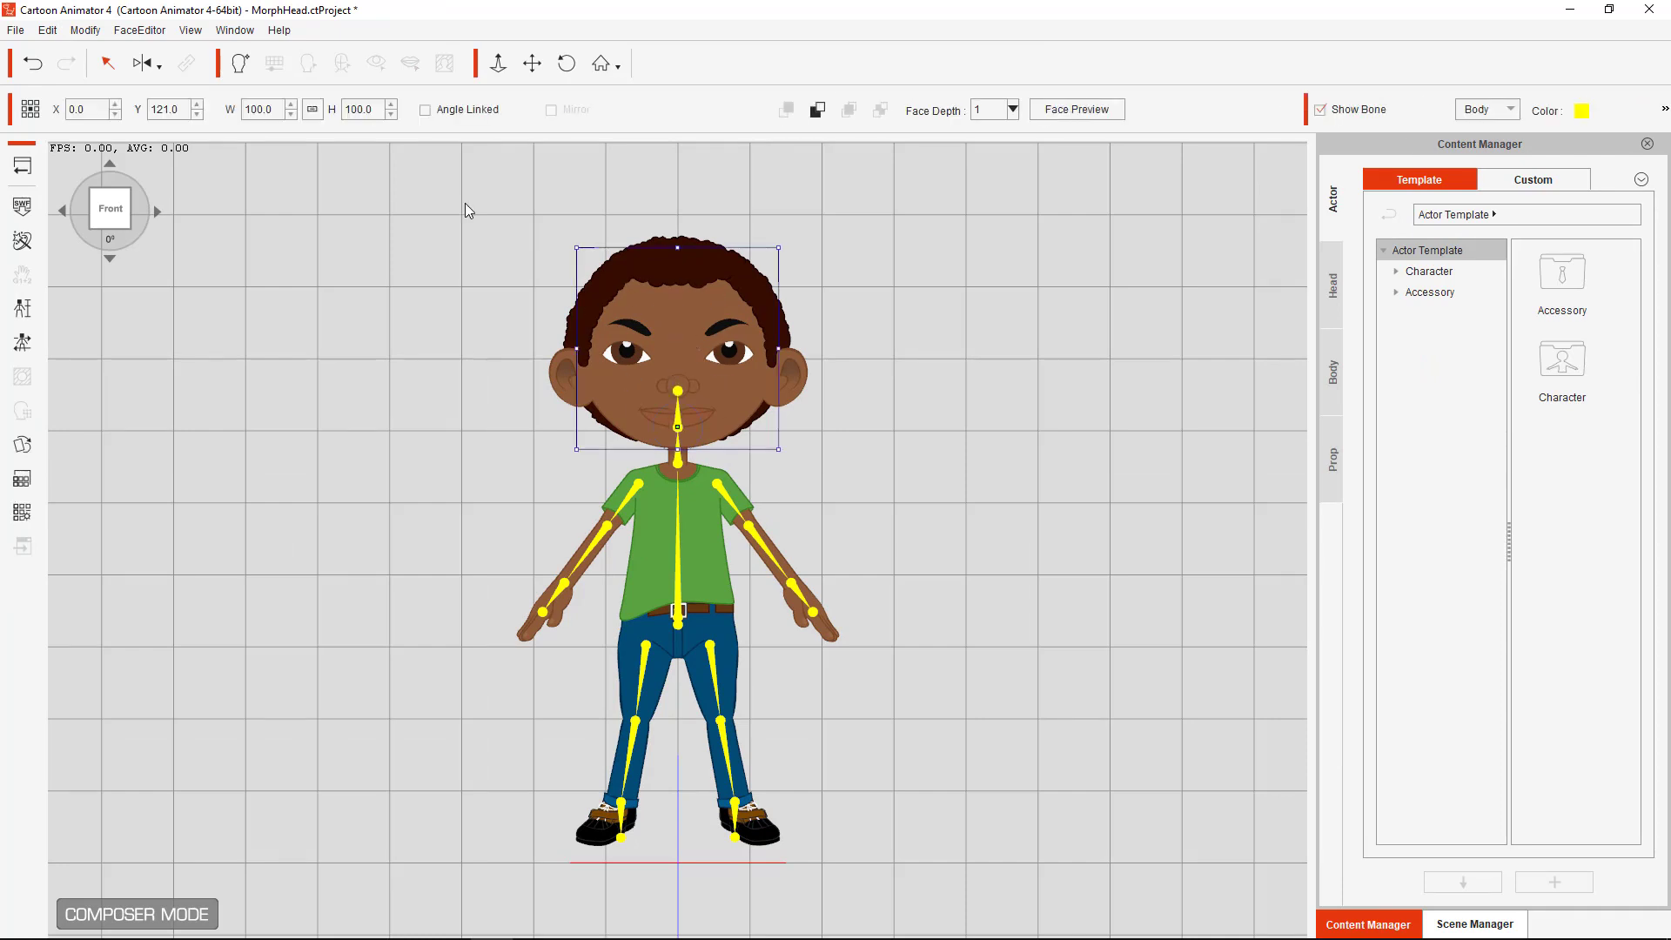
Import BillyFace.png from the desktop as the character's new head image without saving the existing face file
click(241, 65)
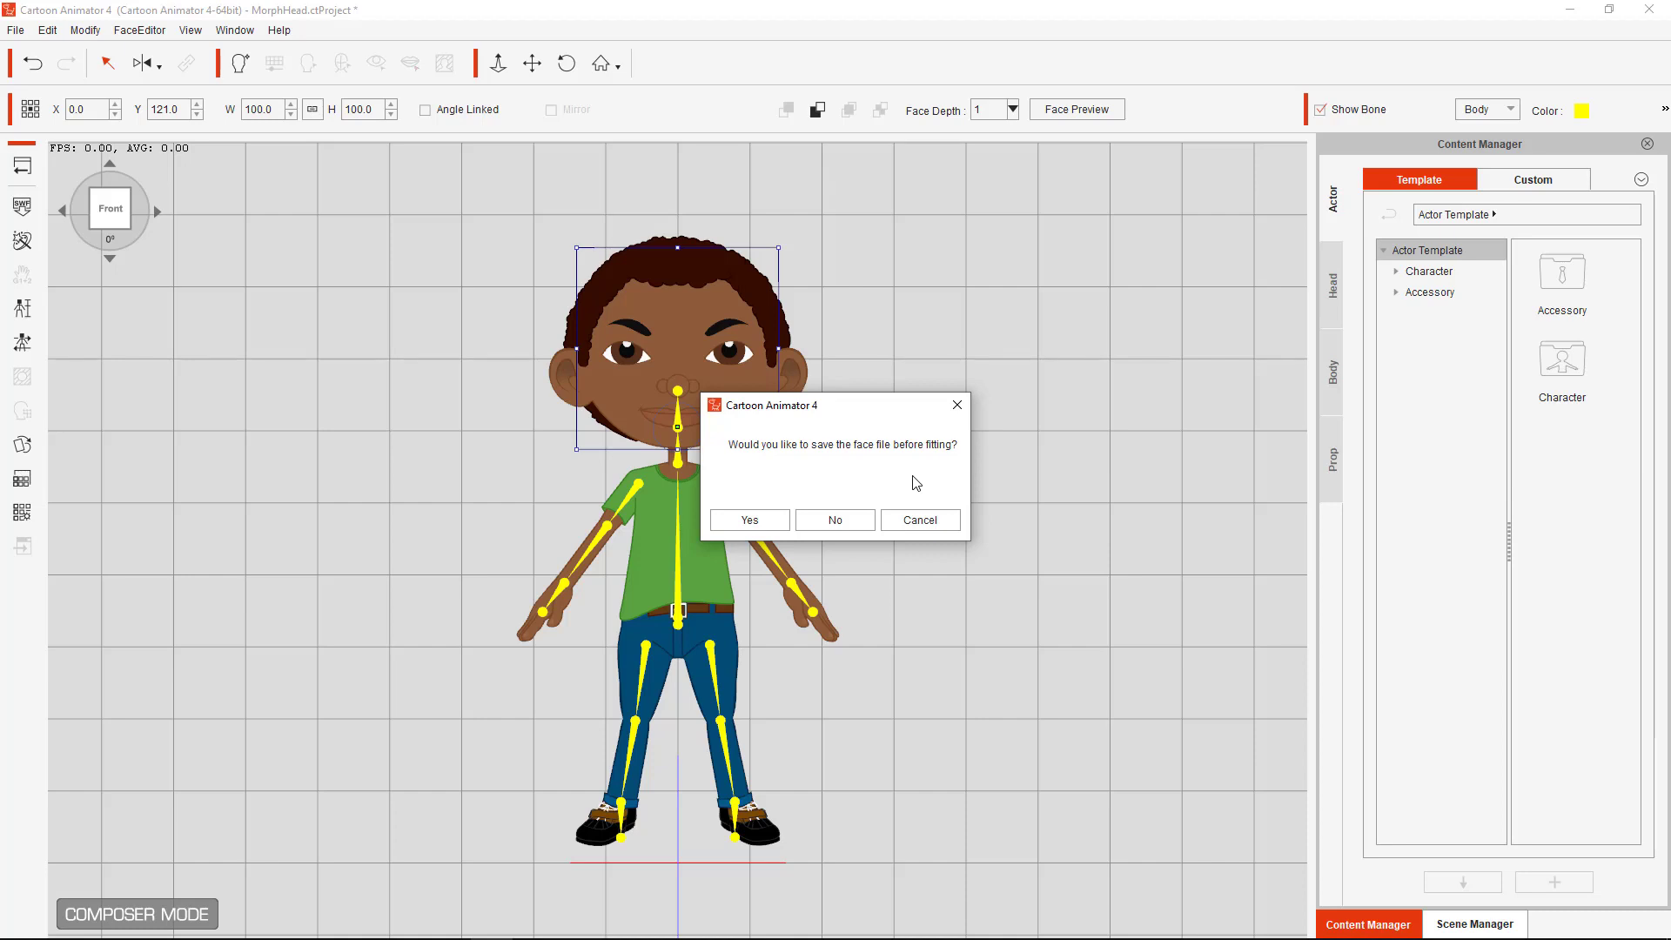
click(835, 519)
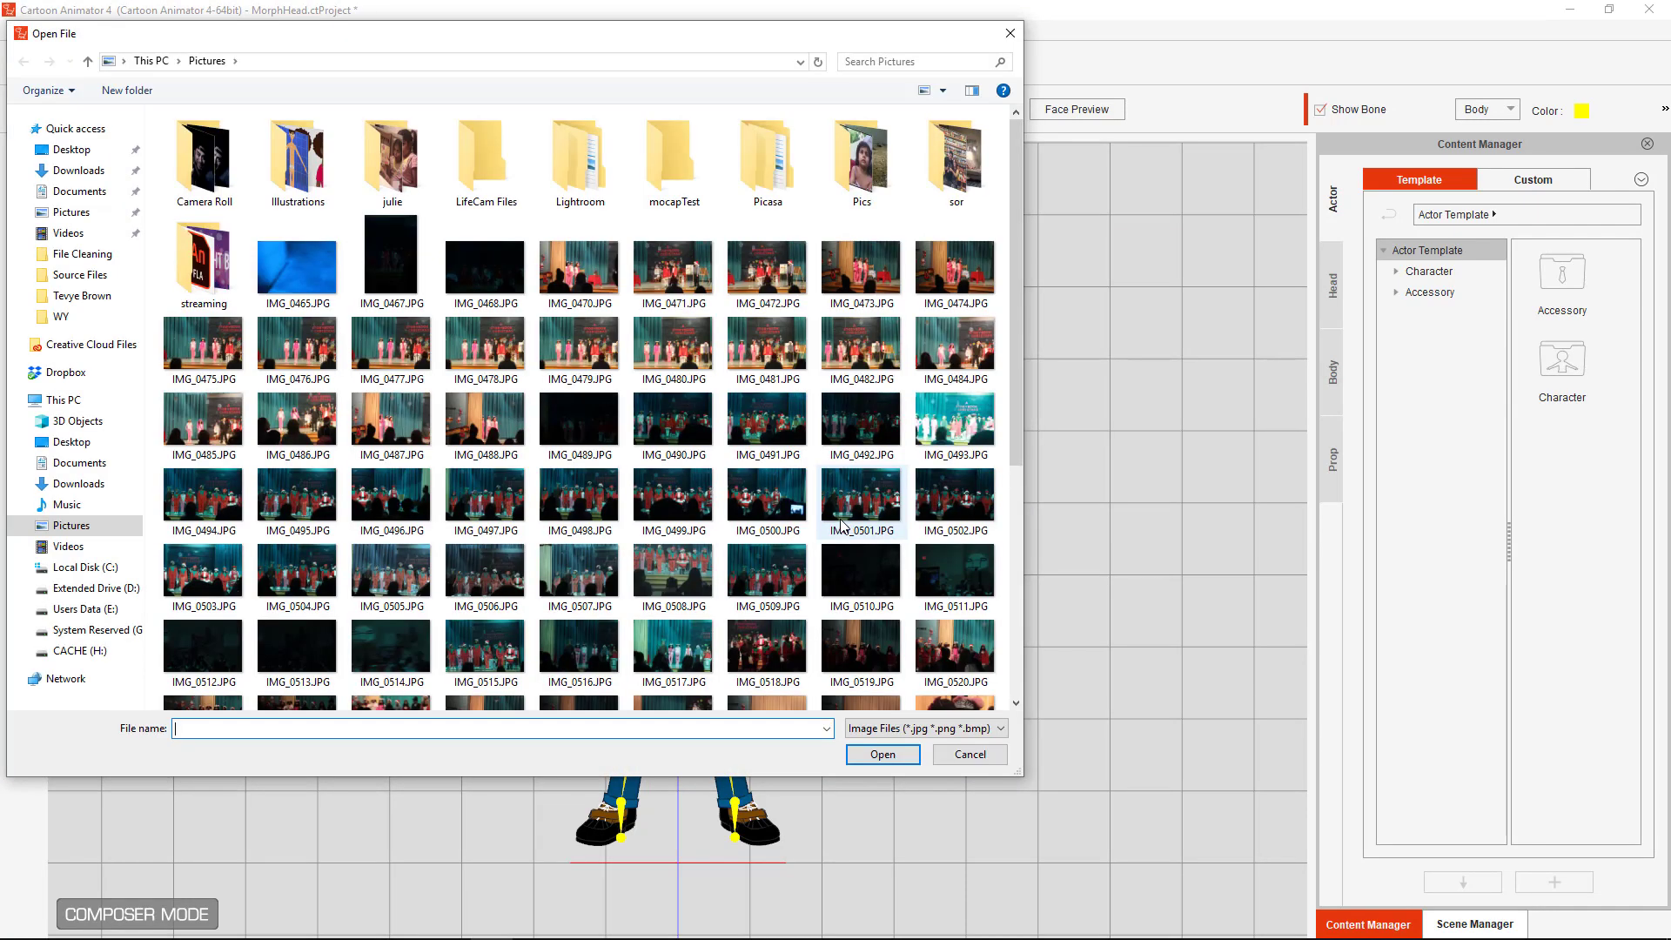
click(83, 150)
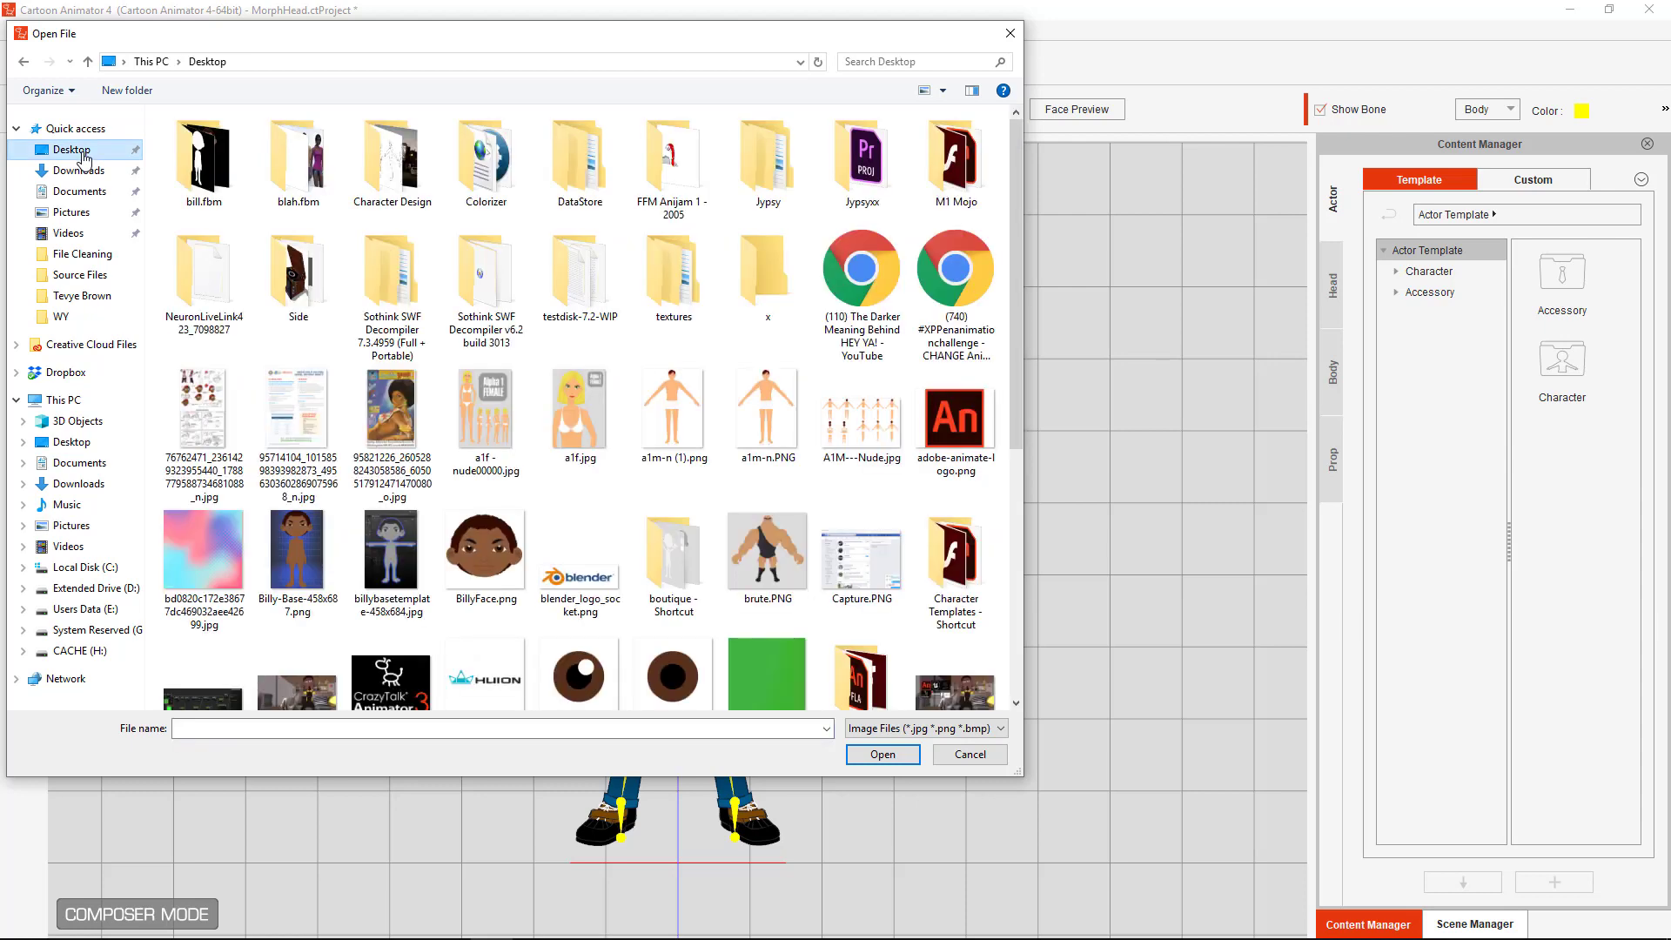
scroll(507, 261, down, 6)
scroll(507, 262, up, 6)
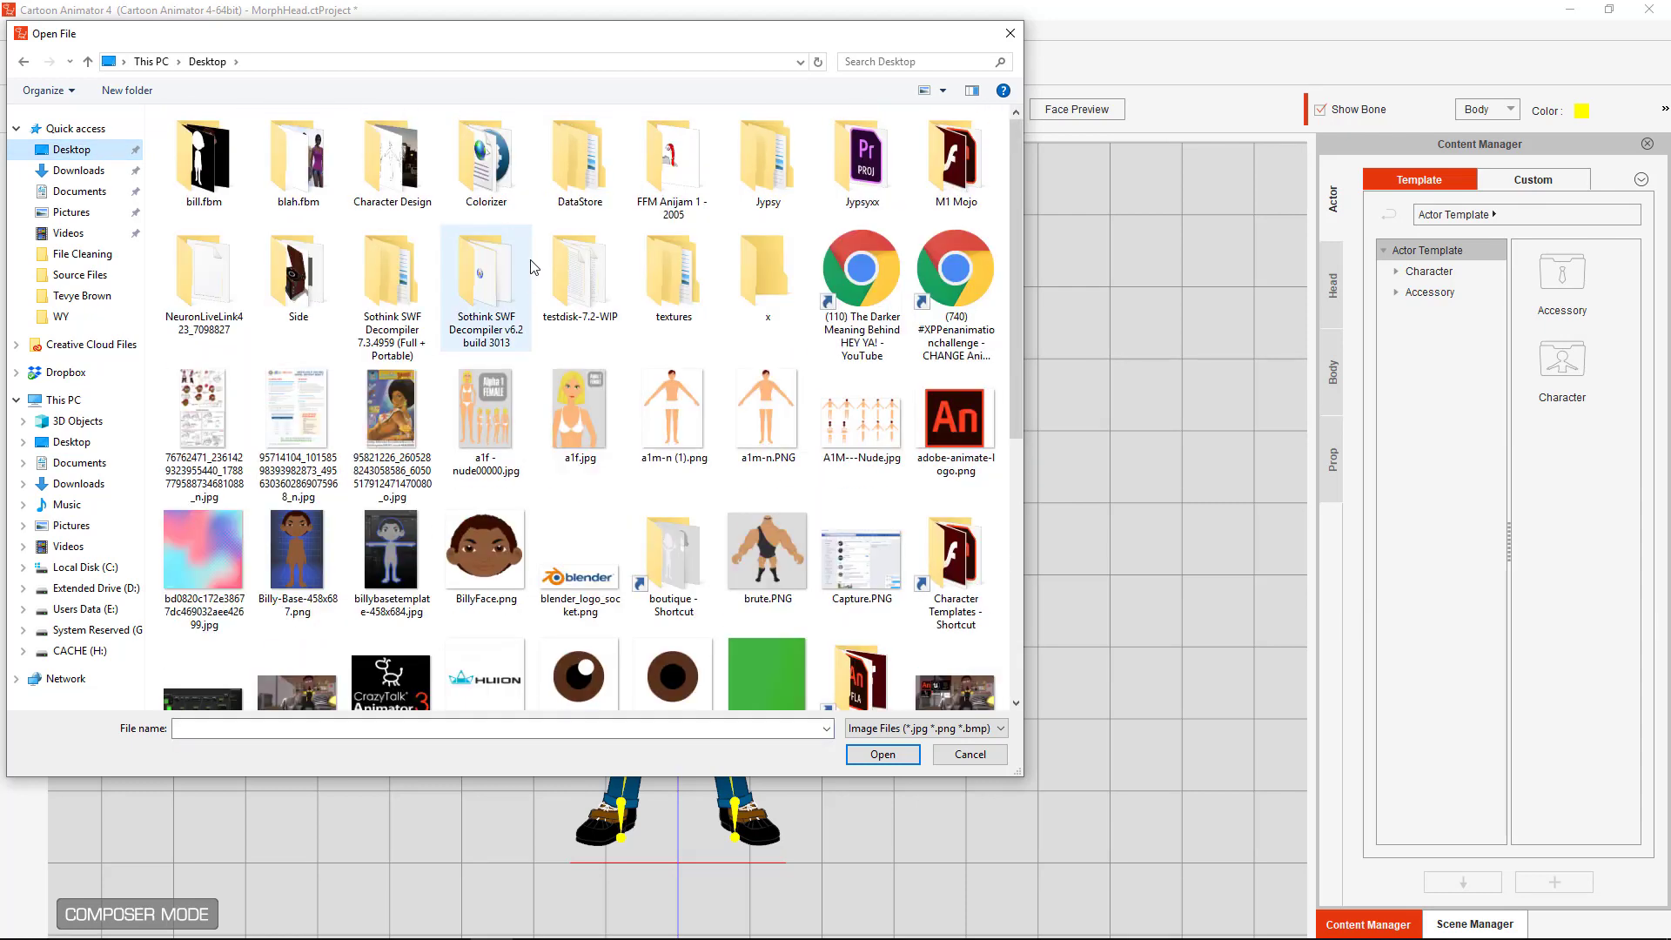
click(502, 547)
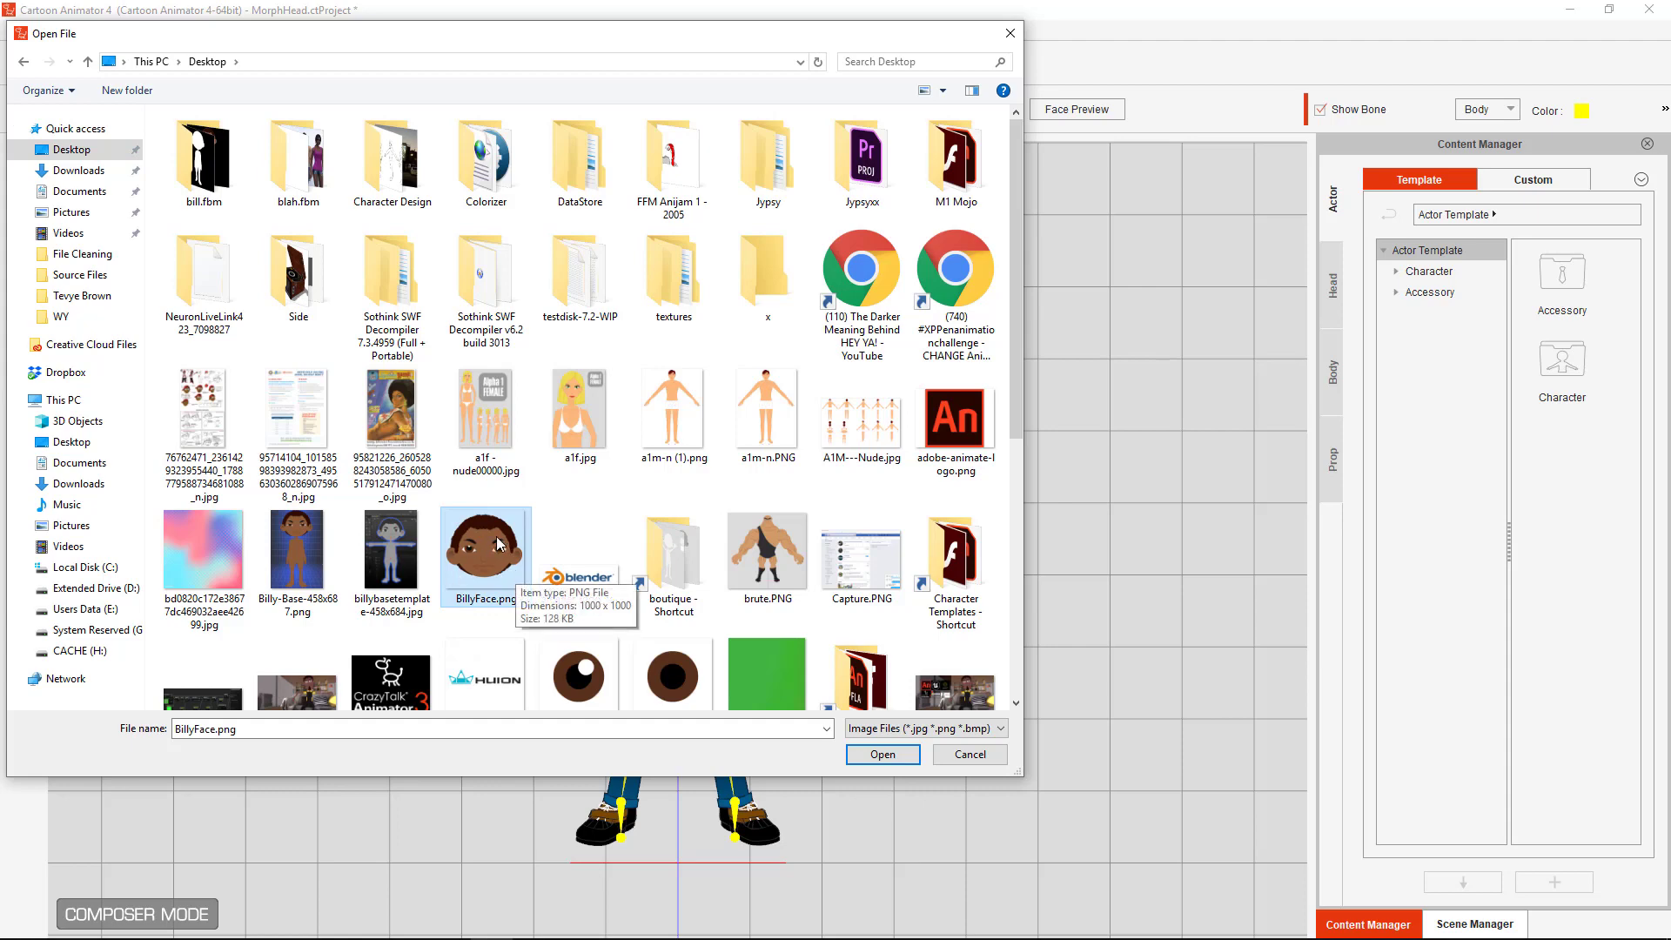
click(883, 753)
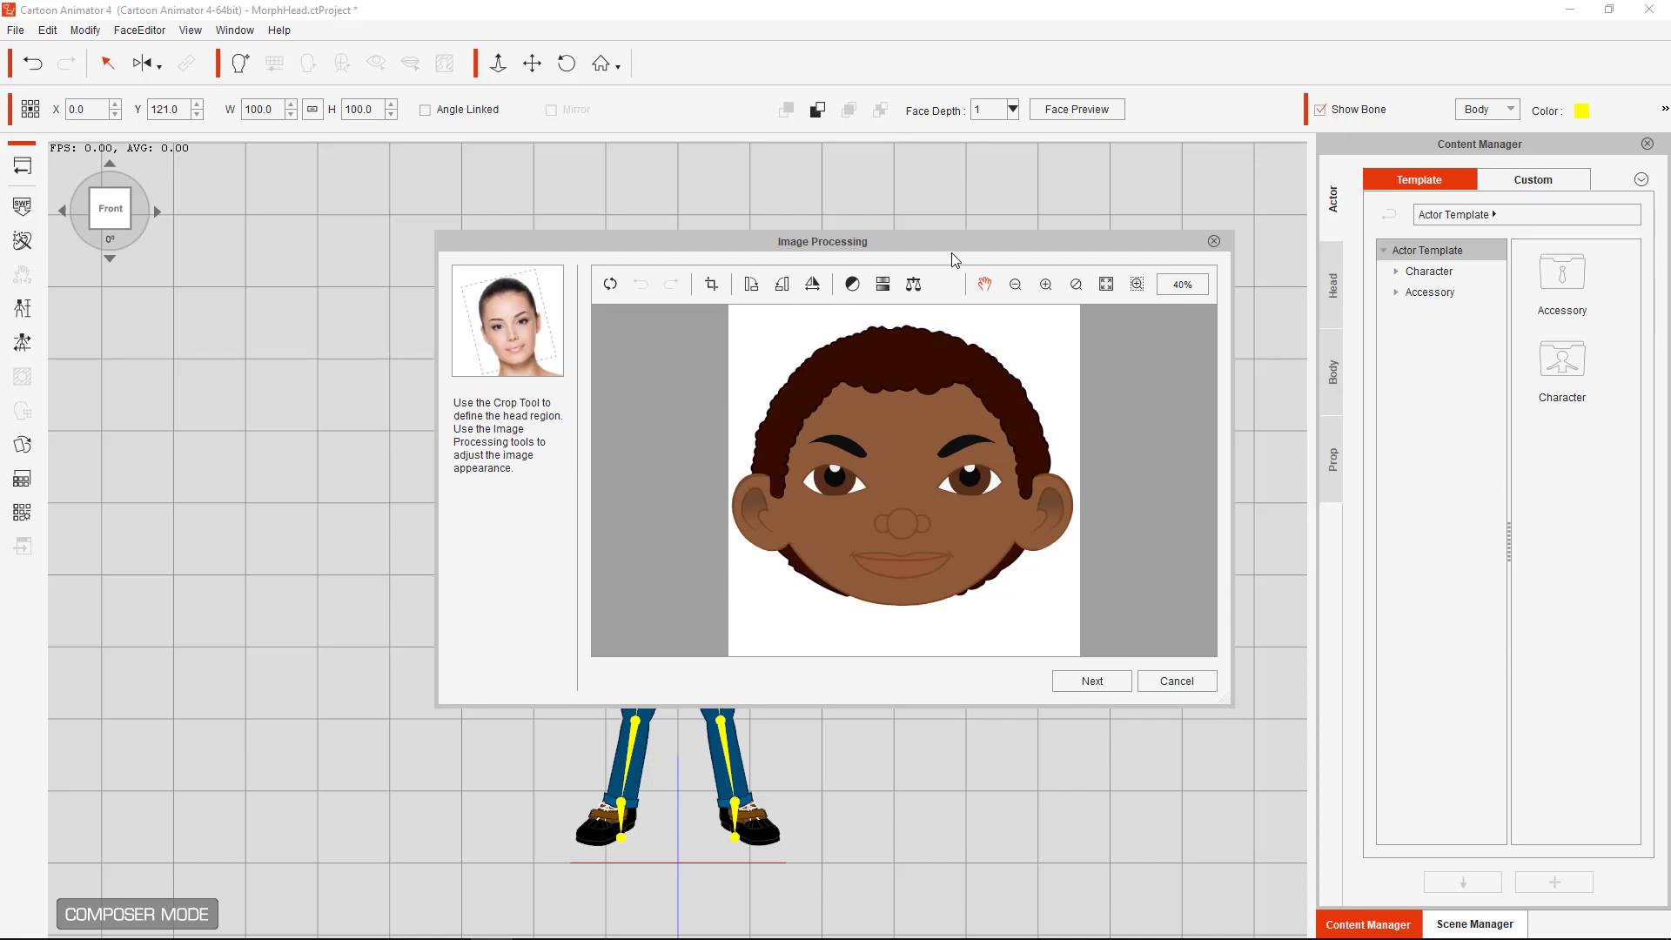
Crop the face image closely around the whole head, including the hair and both ears, and apply the crop
drag(945, 242, 987, 197)
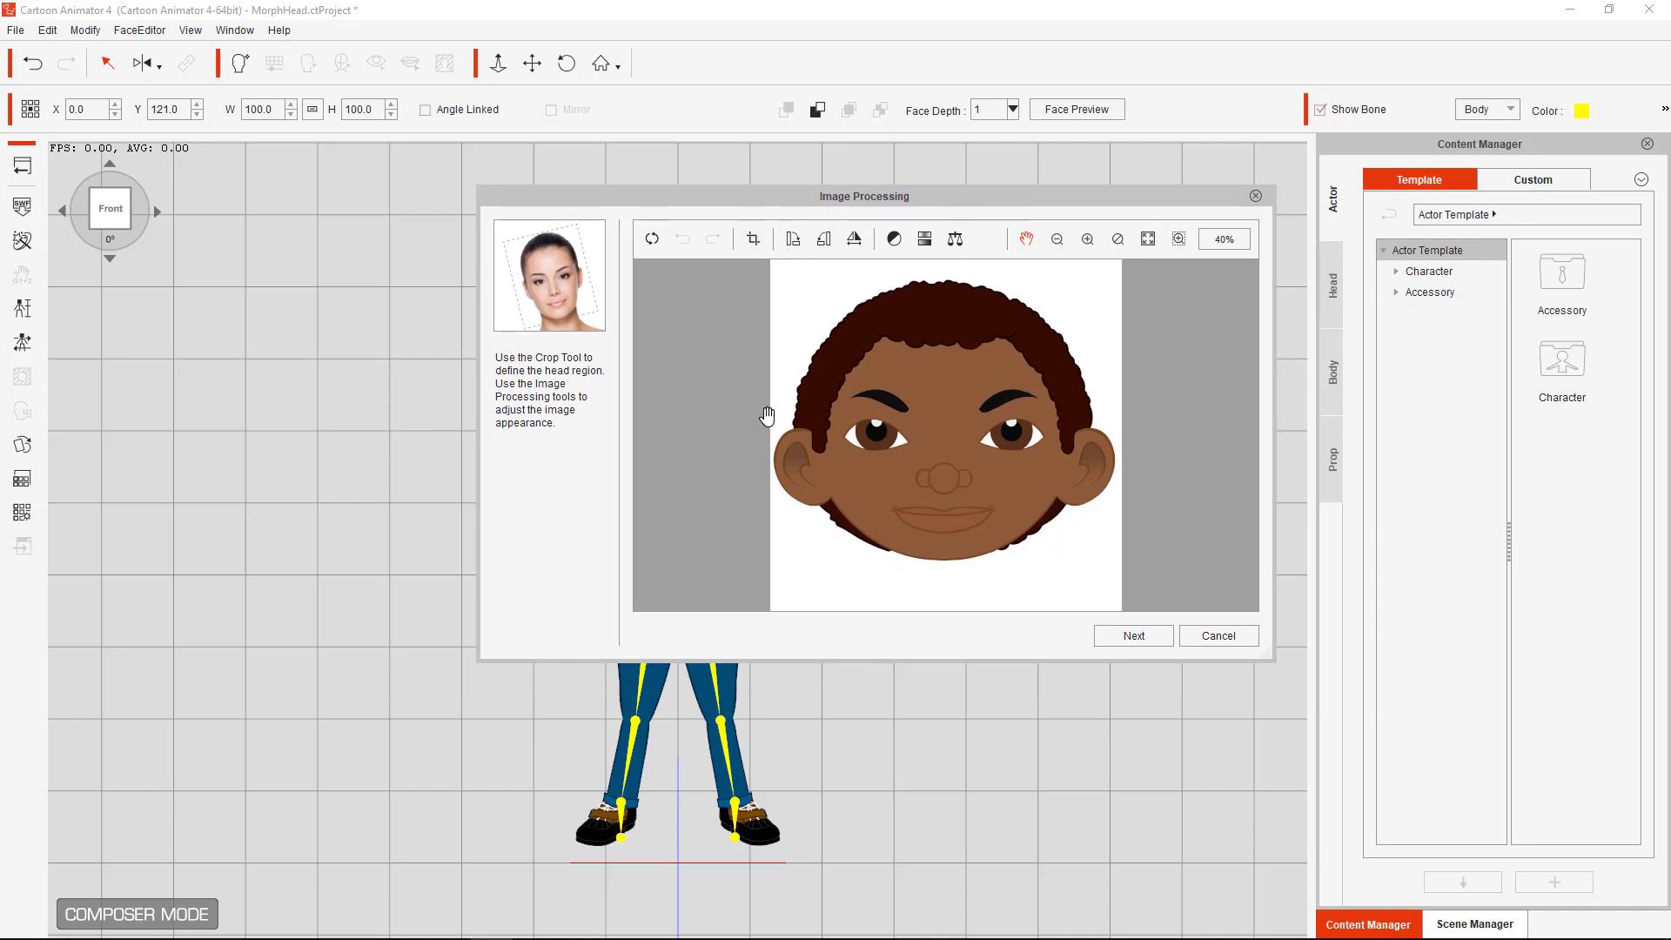
click(753, 240)
drag(775, 264, 1129, 567)
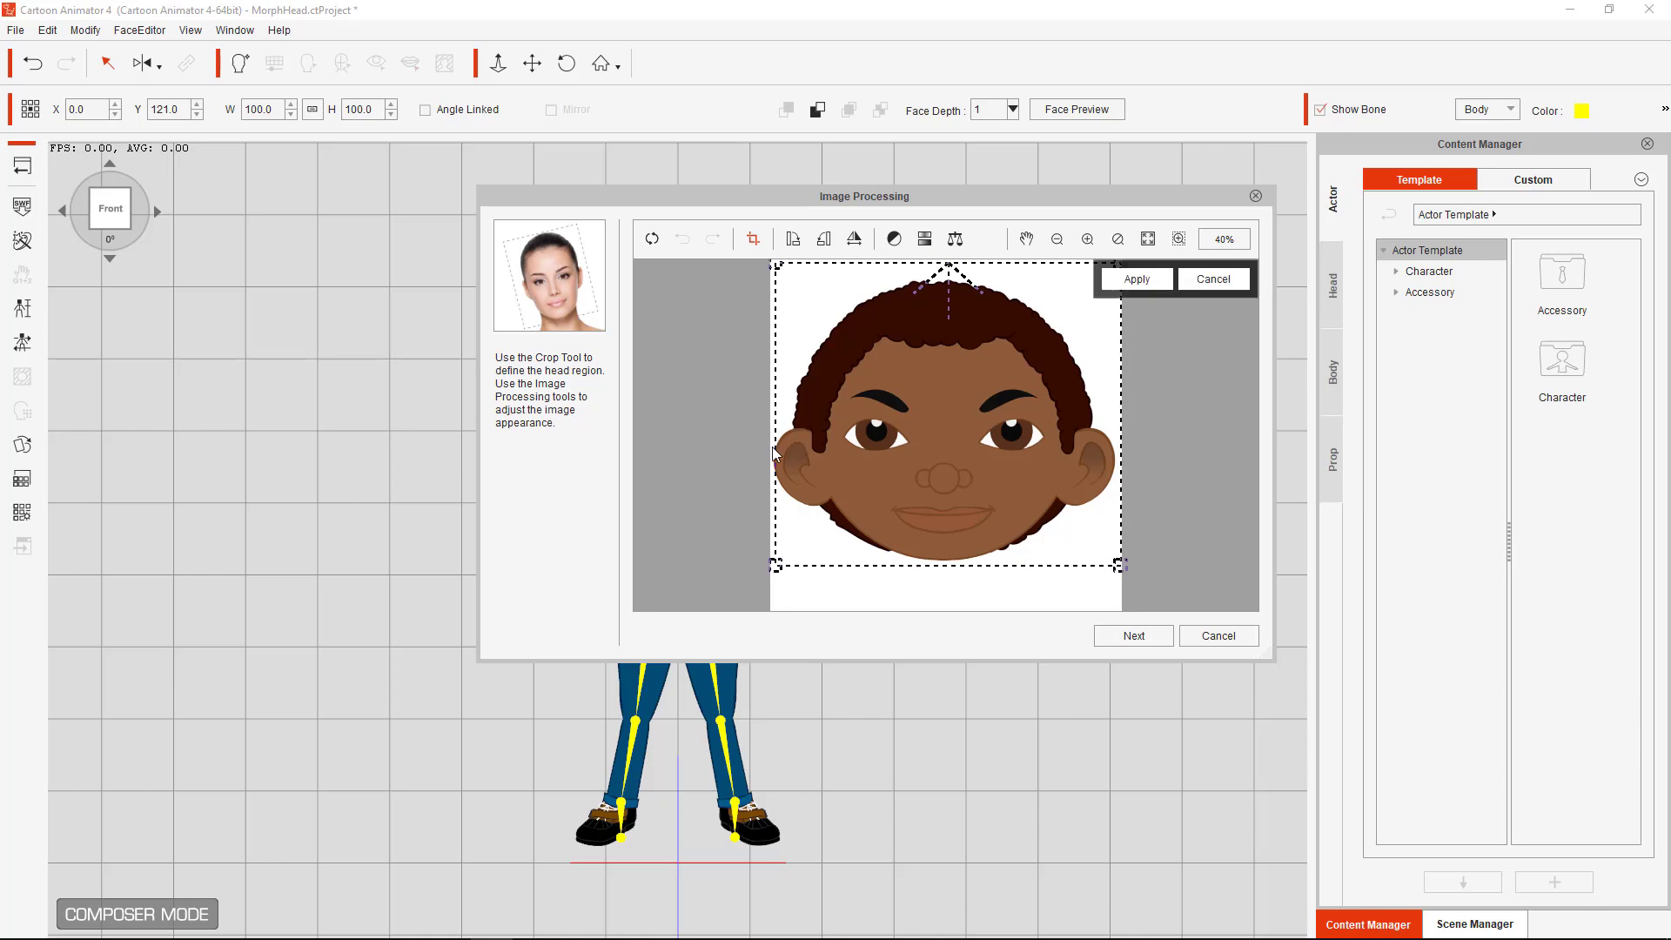
drag(900, 429, 903, 434)
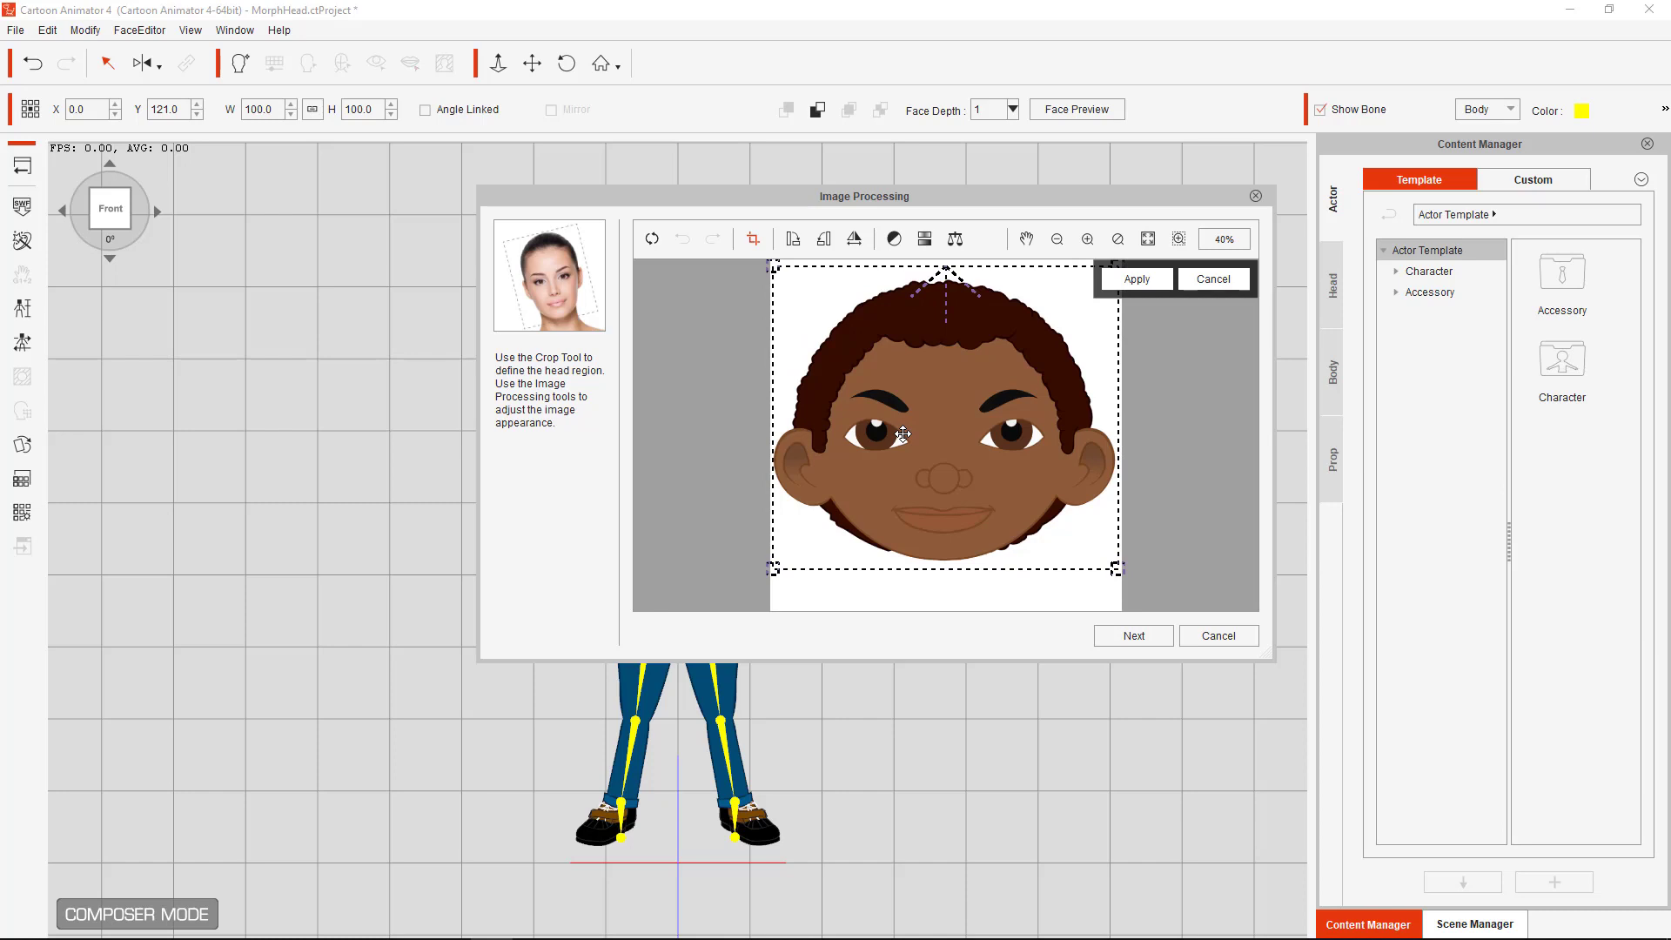
drag(1116, 568, 1112, 564)
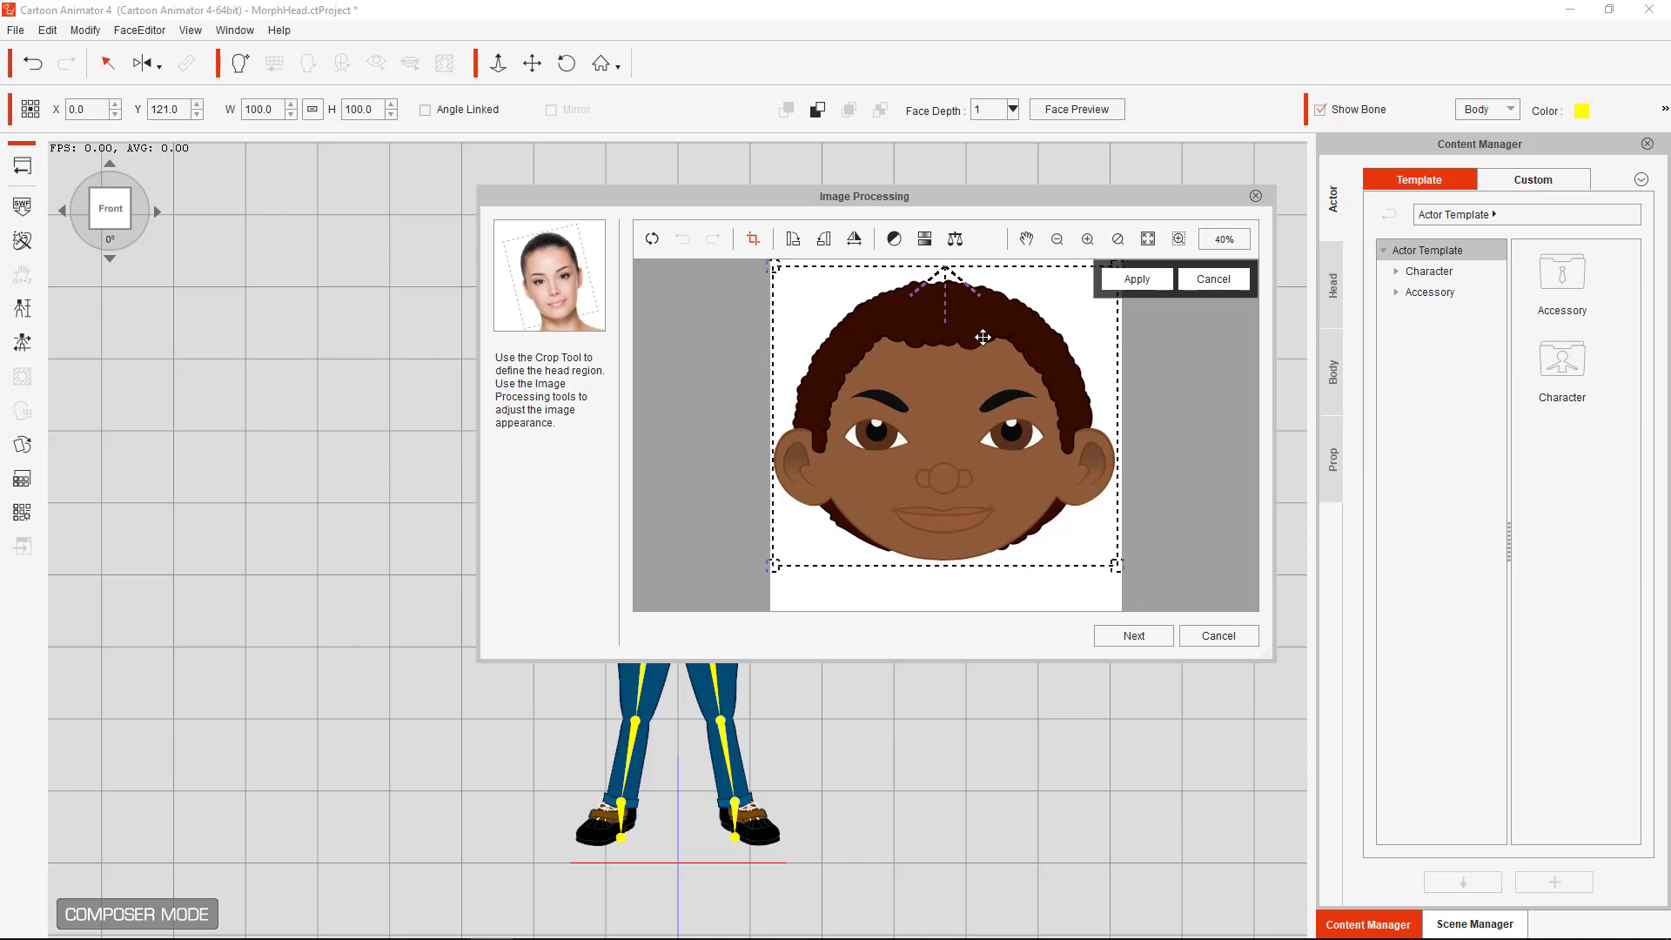
drag(972, 321, 972, 327)
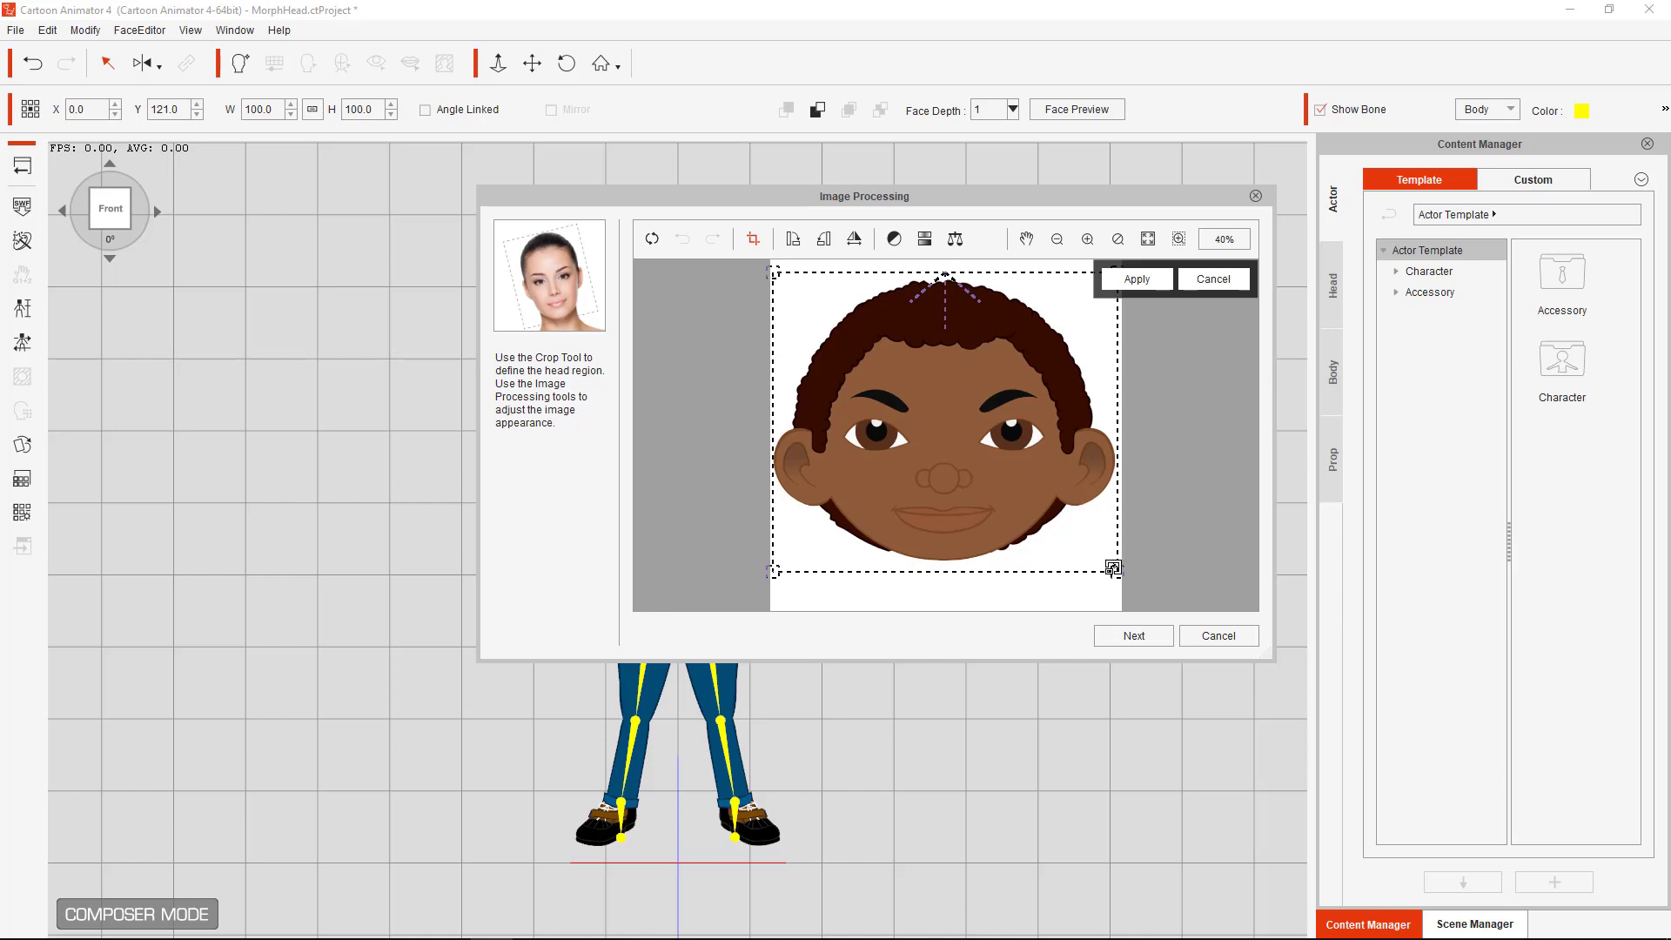
drag(1117, 571, 1111, 566)
drag(1119, 570, 1121, 563)
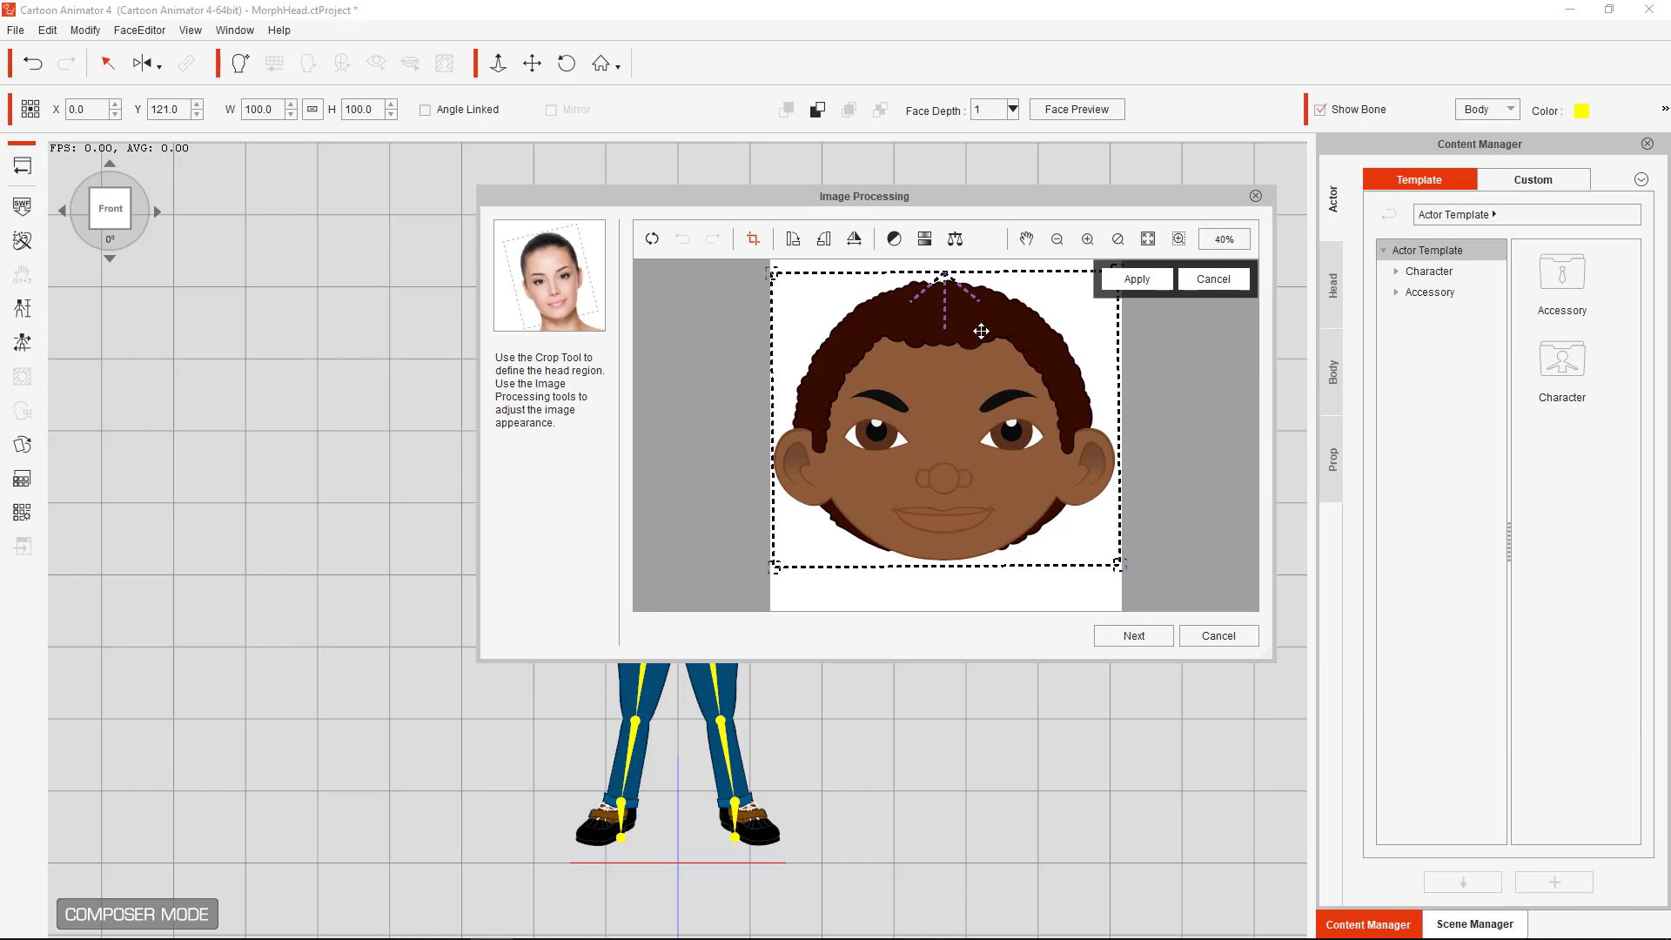
drag(983, 325, 982, 330)
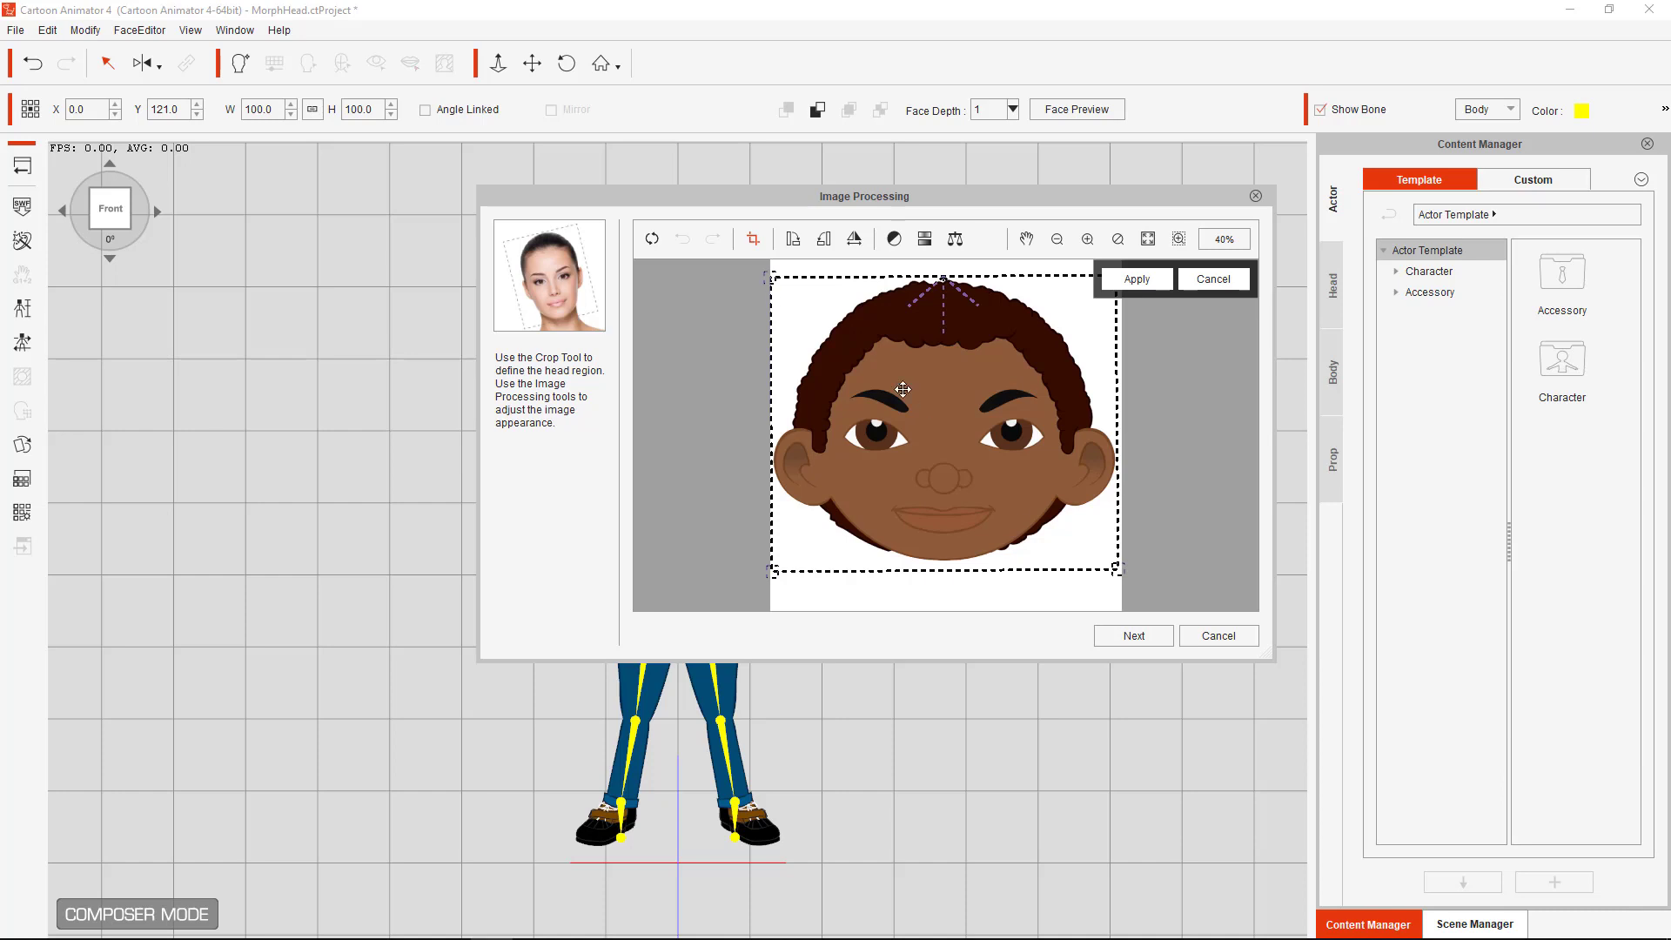
drag(887, 203, 843, 244)
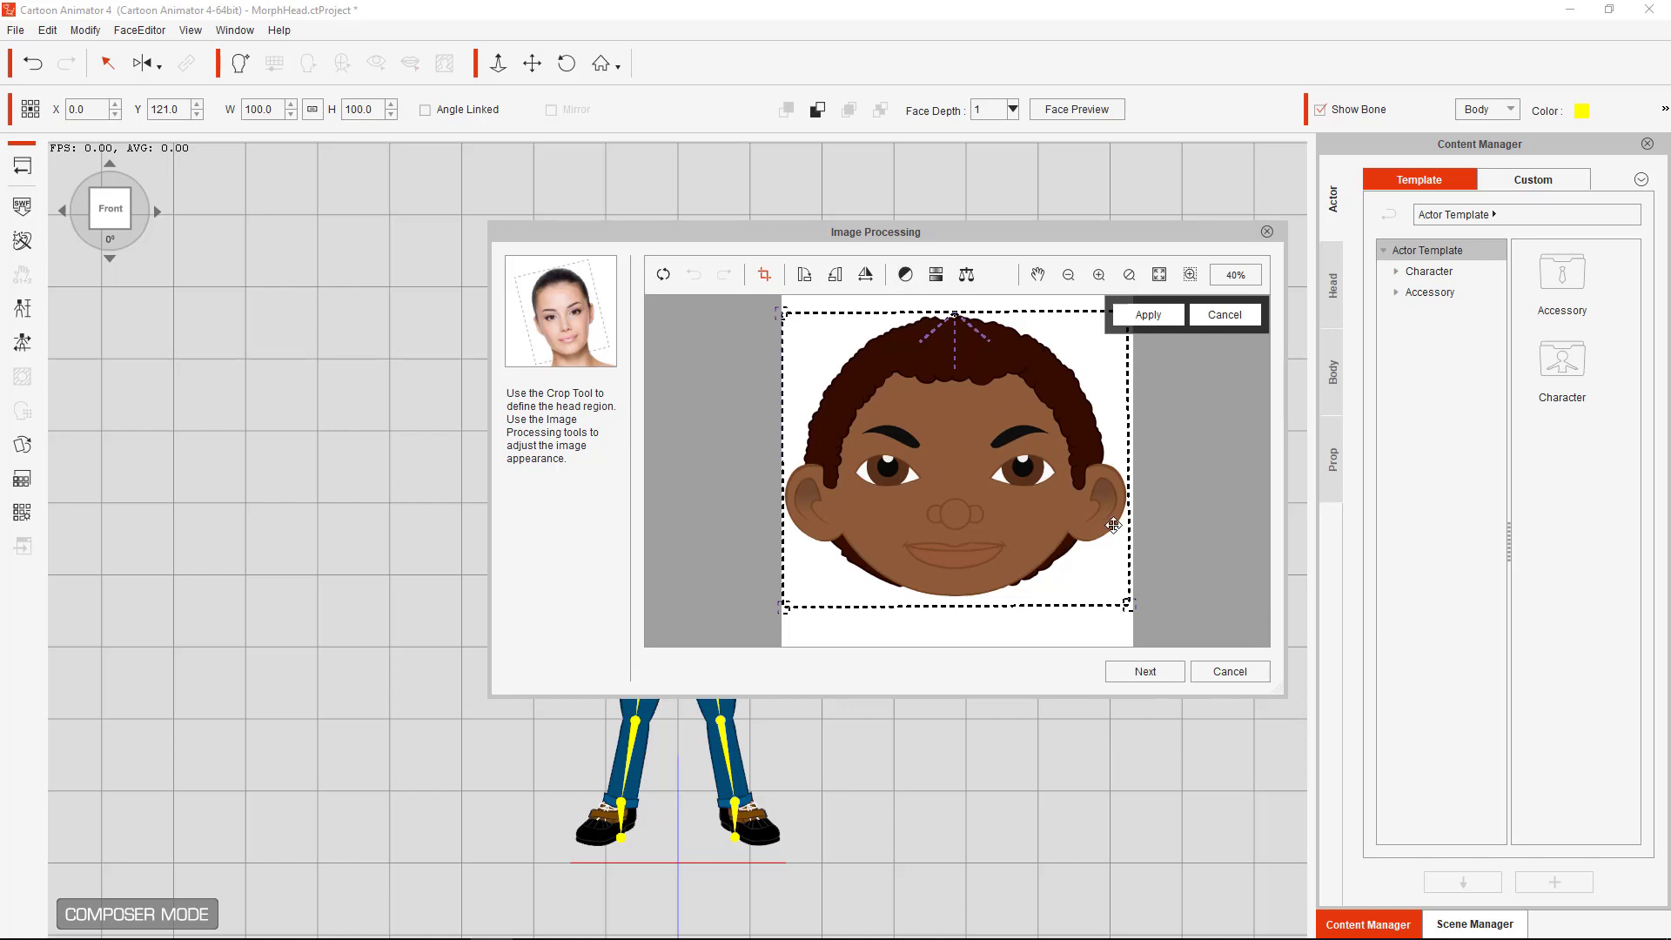
click(1157, 679)
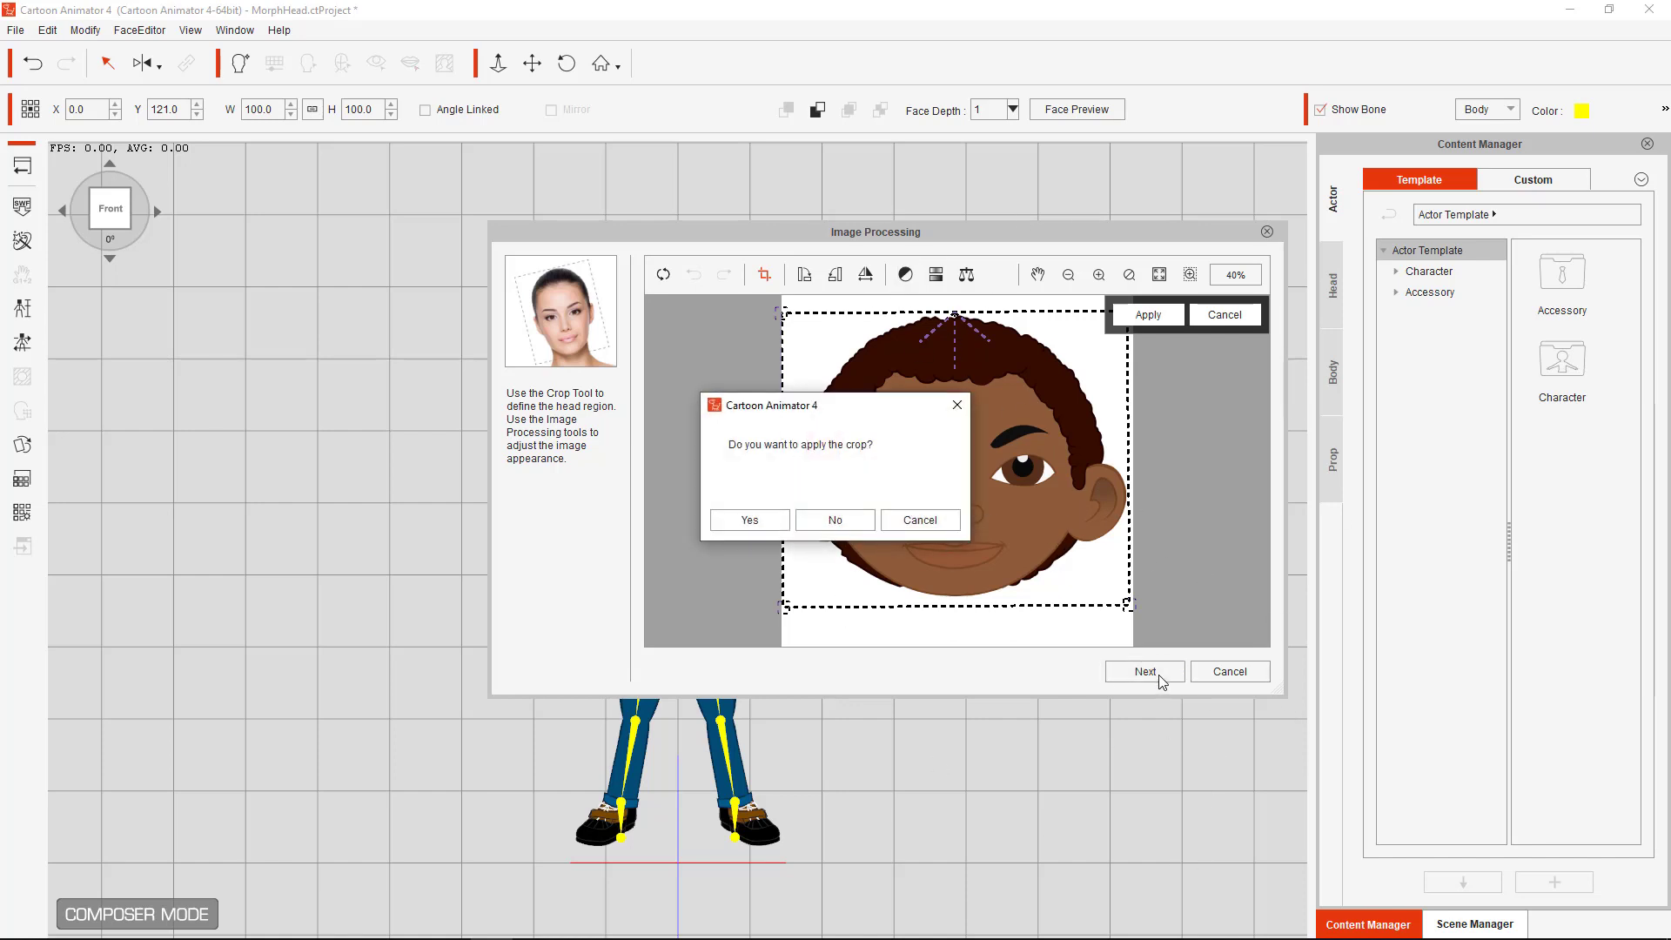
click(750, 520)
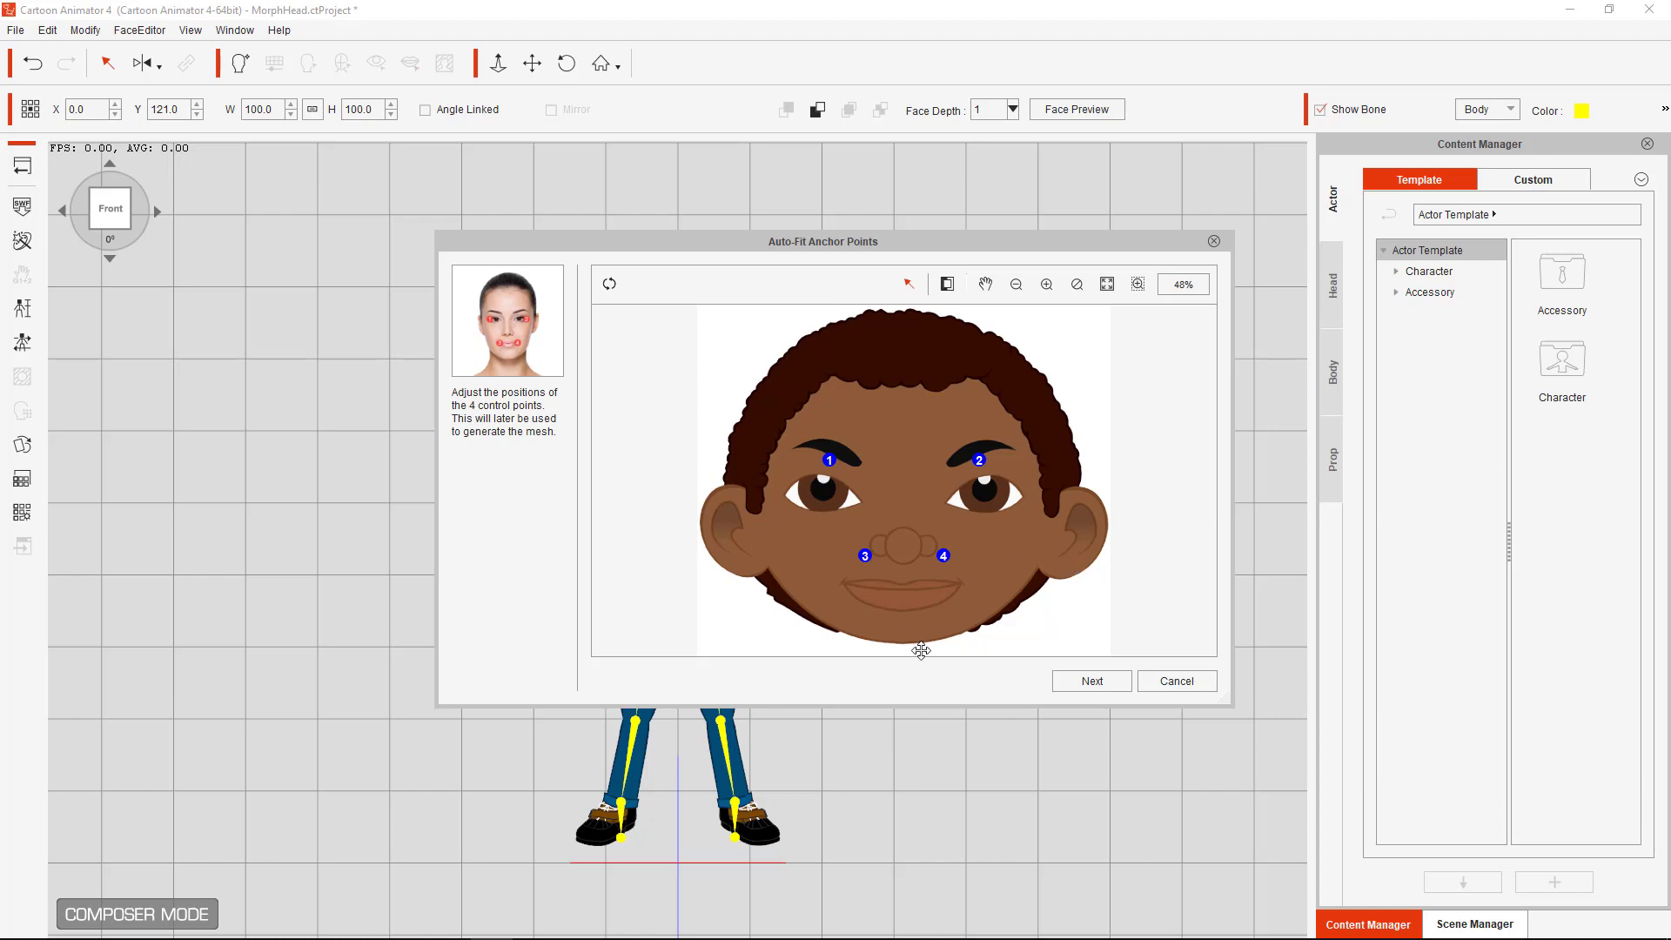
Place auto-fit anchor points 1 and 2 on the outer corners of the two eyes
click(1046, 287)
click(1047, 287)
click(1047, 285)
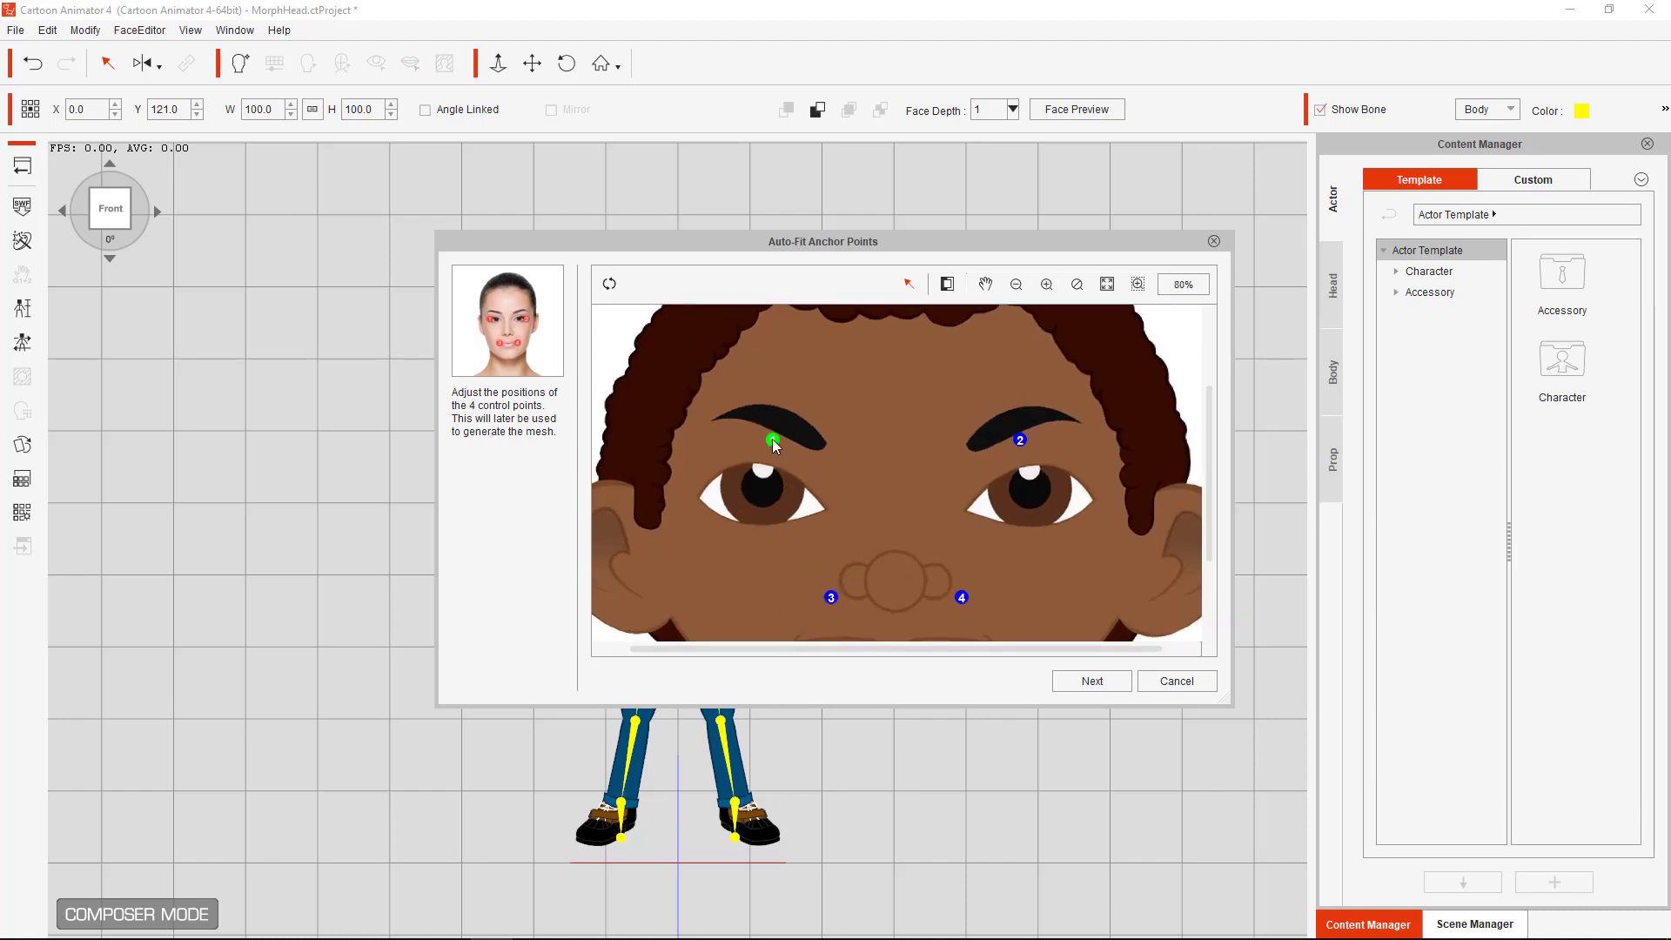
drag(772, 441, 696, 503)
drag(1021, 445, 1100, 505)
Place auto-fit anchor points 3 and 4 on the corners of the mouth and proceed to the face fitting stage
click(985, 283)
drag(1036, 540, 1033, 415)
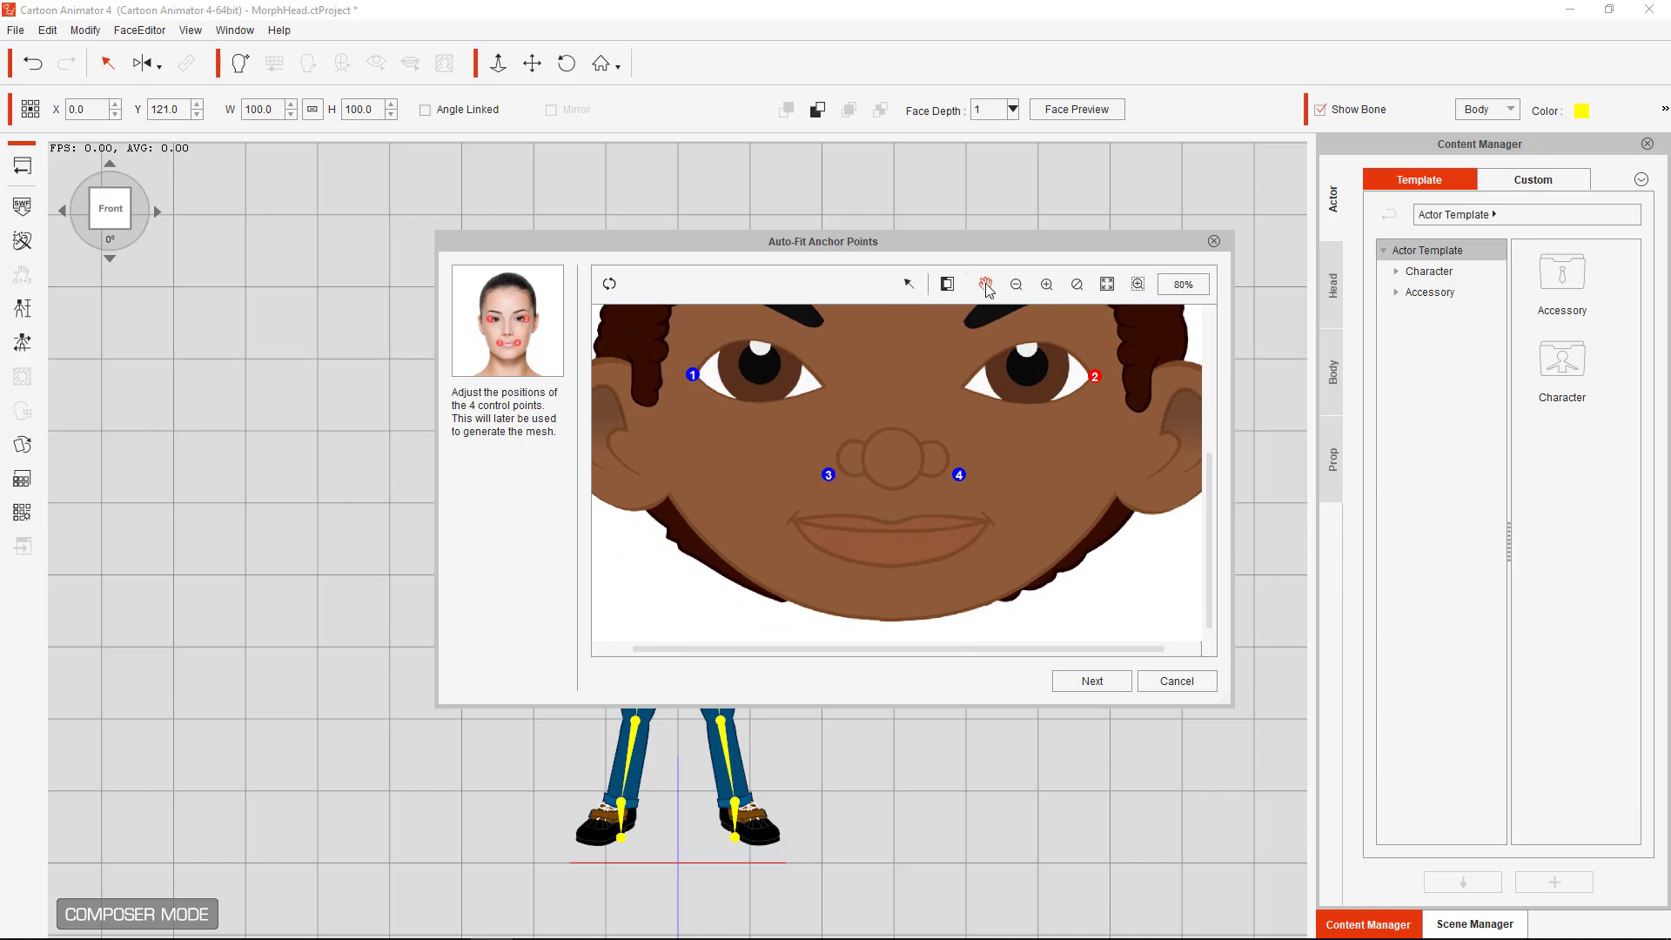
mouse_move(1017, 501)
mouse_down()
mouse_move(1030, 497)
mouse_move(1013, 524)
mouse_up()
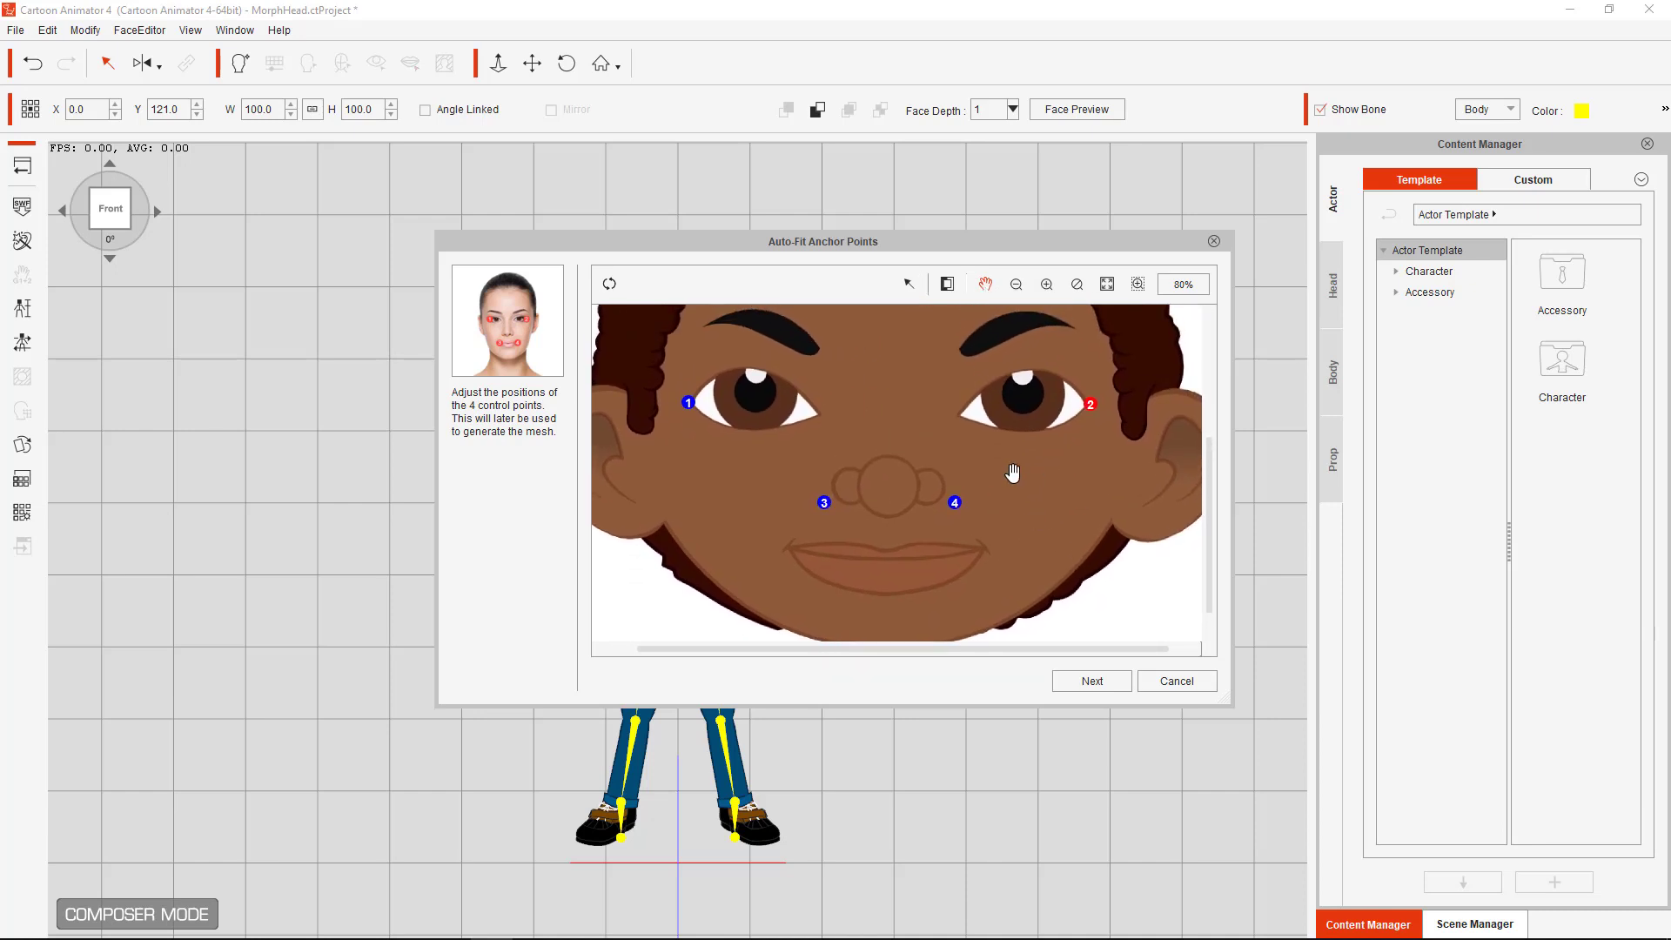
click(909, 284)
drag(827, 505, 792, 550)
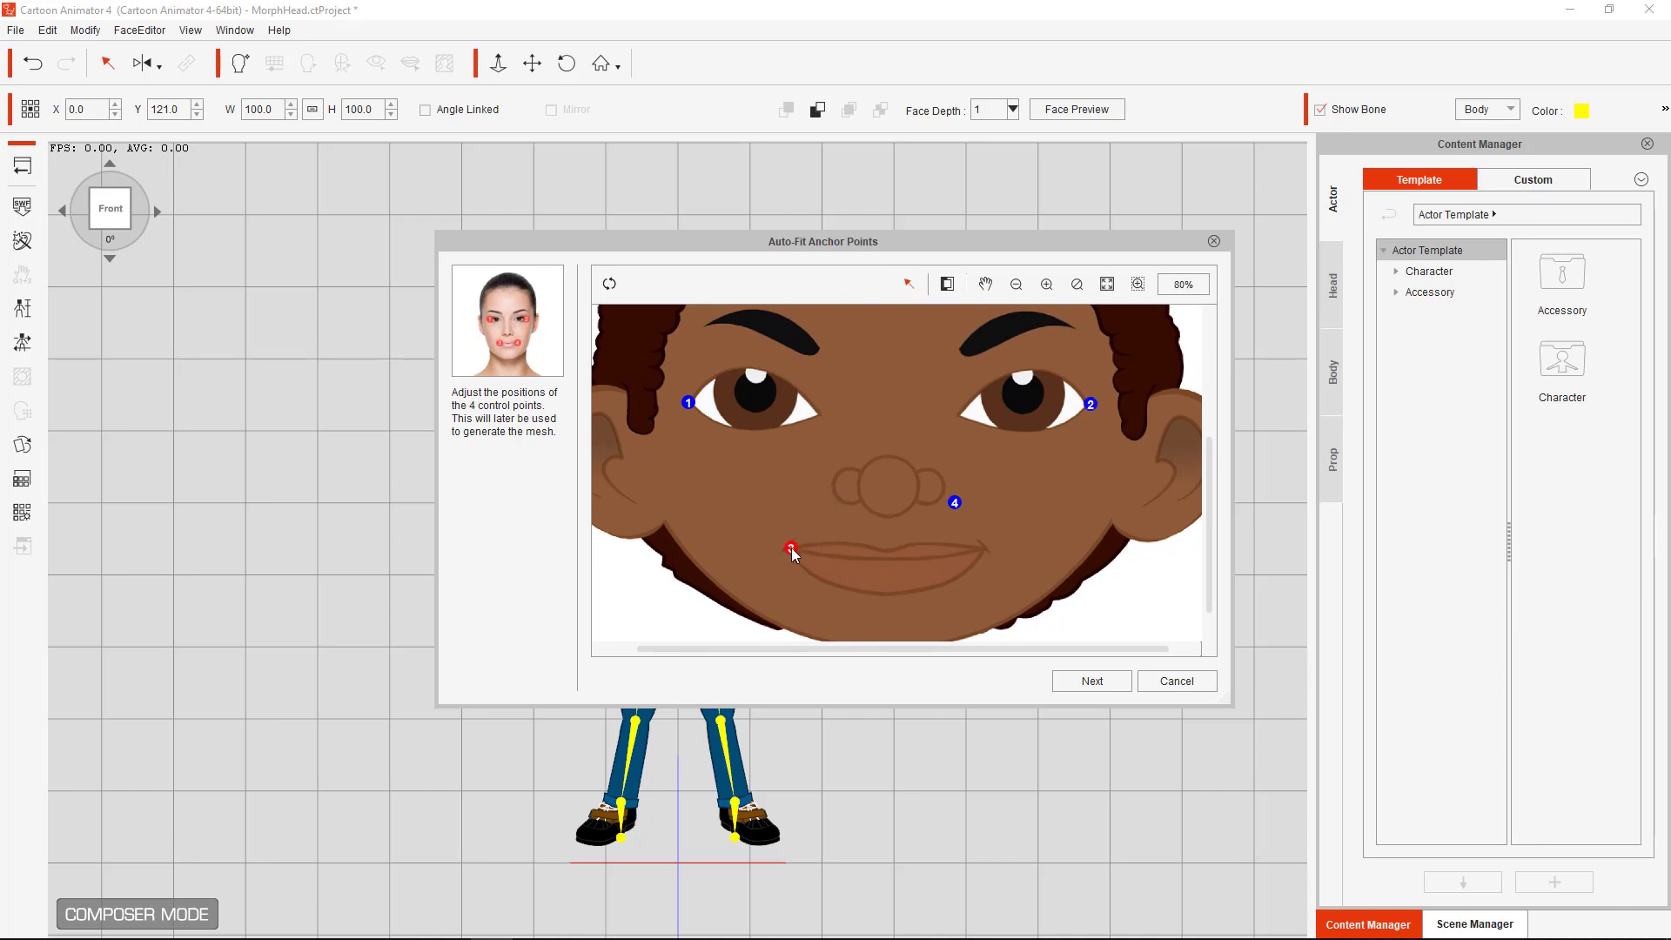
drag(954, 502, 981, 549)
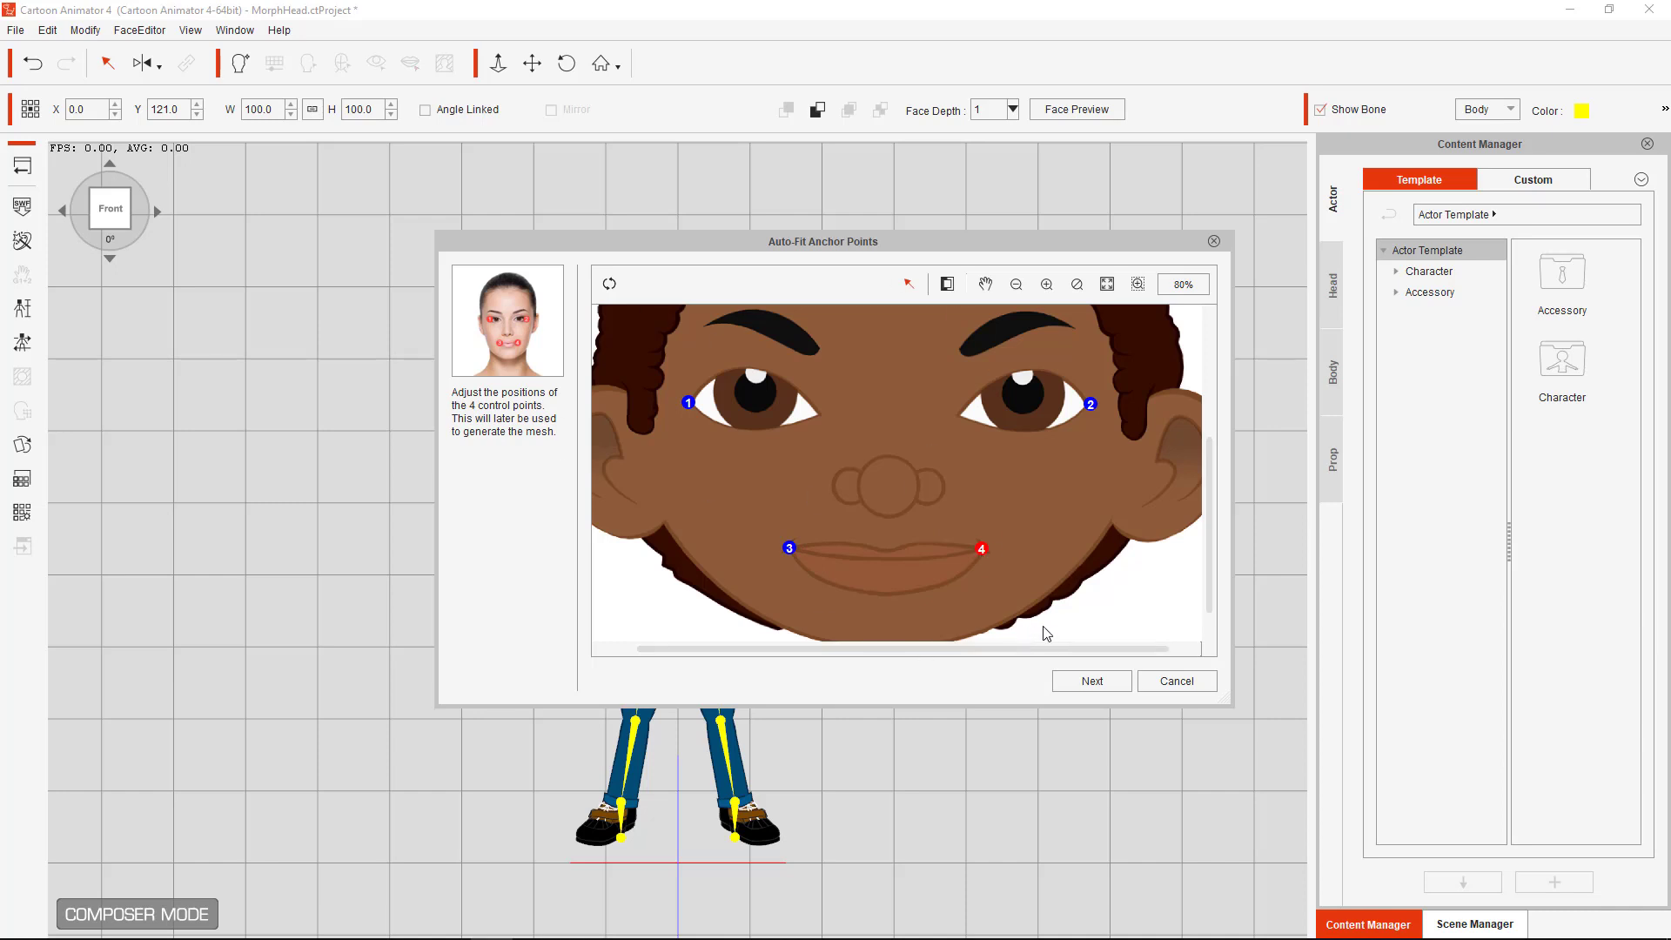
click(1093, 680)
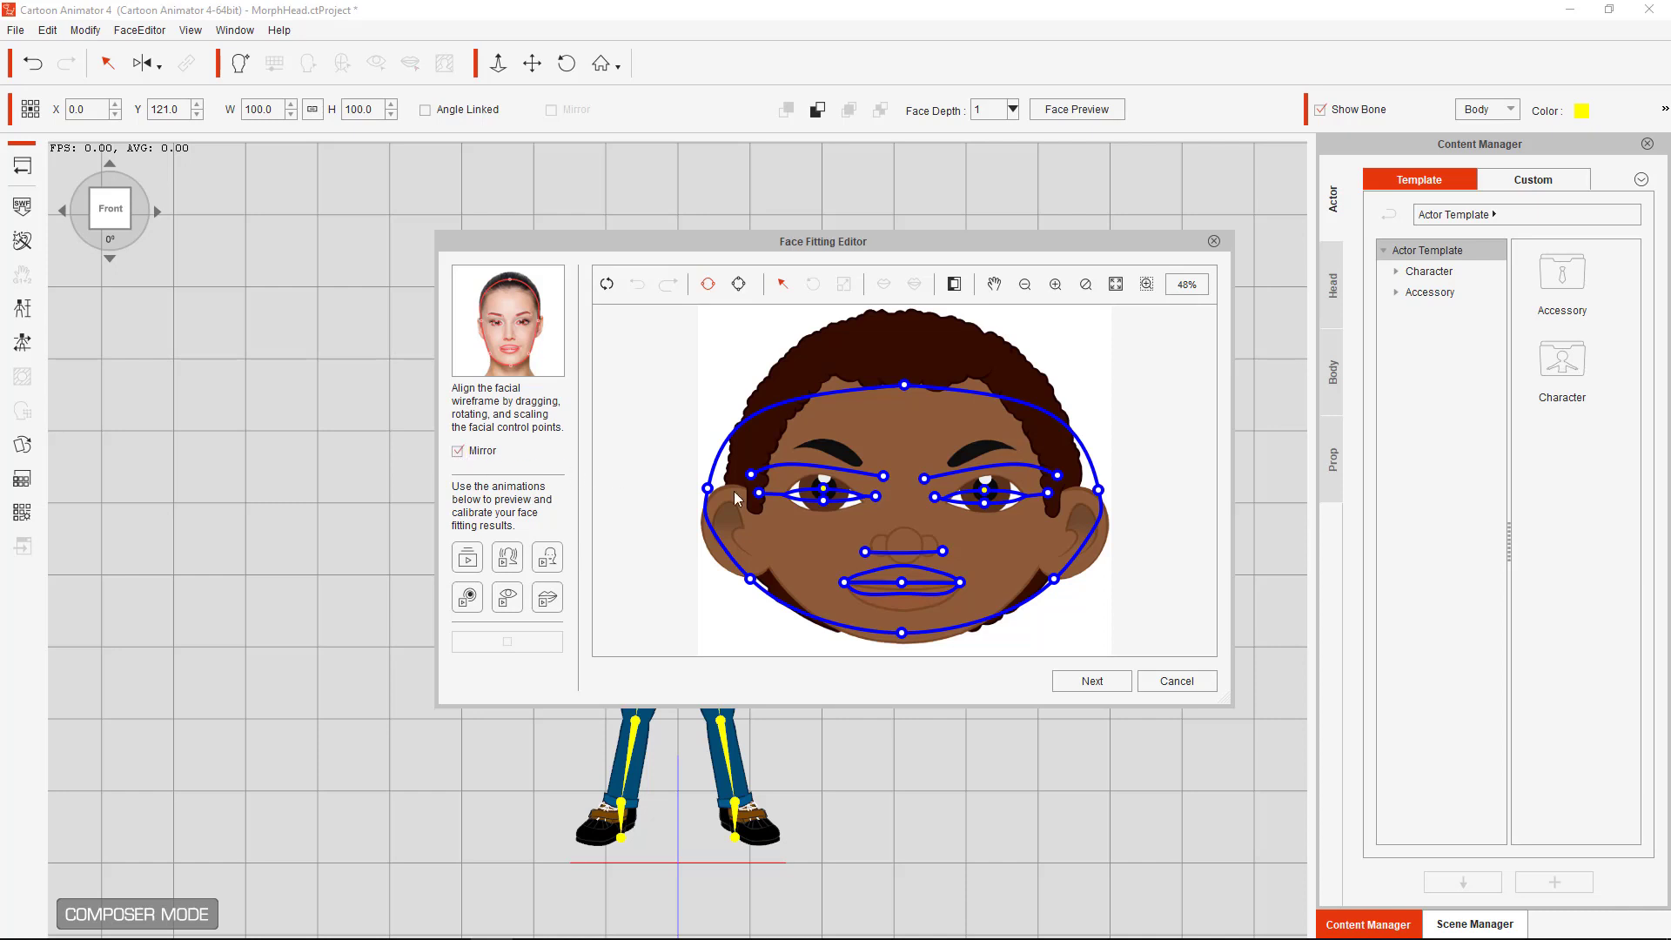
Align the mirrored eyebrow lines with the eyebrows, and adjust the mouth centre and nose points to the drawn features
drag(750, 475, 794, 447)
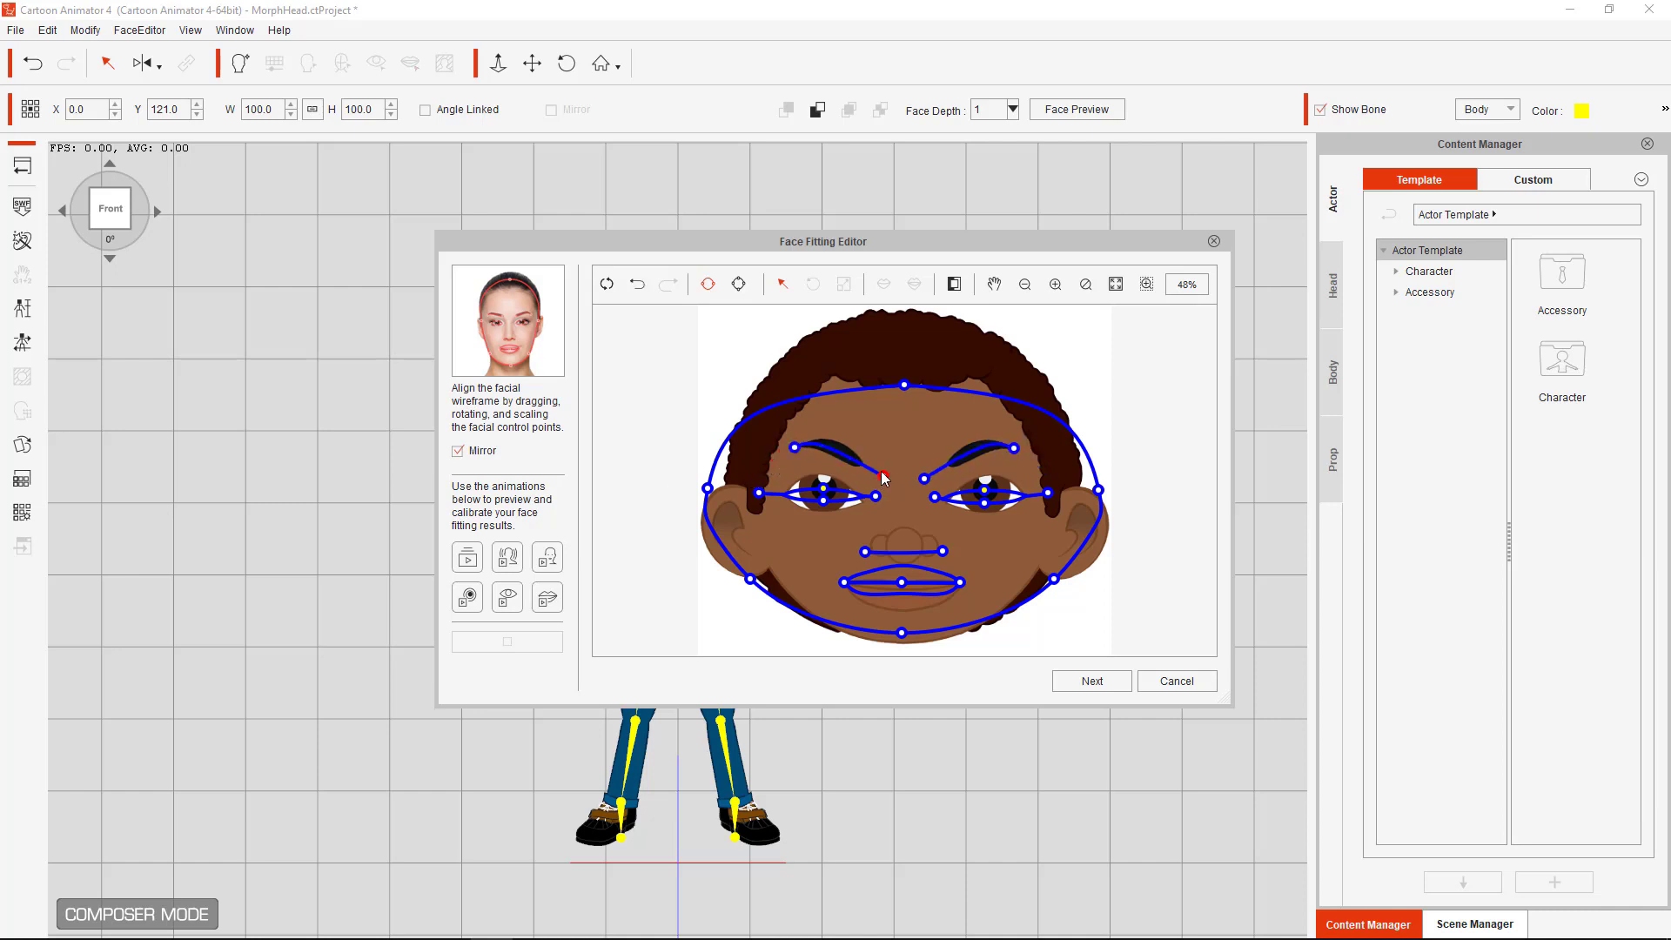
drag(884, 477, 857, 460)
drag(903, 582, 904, 590)
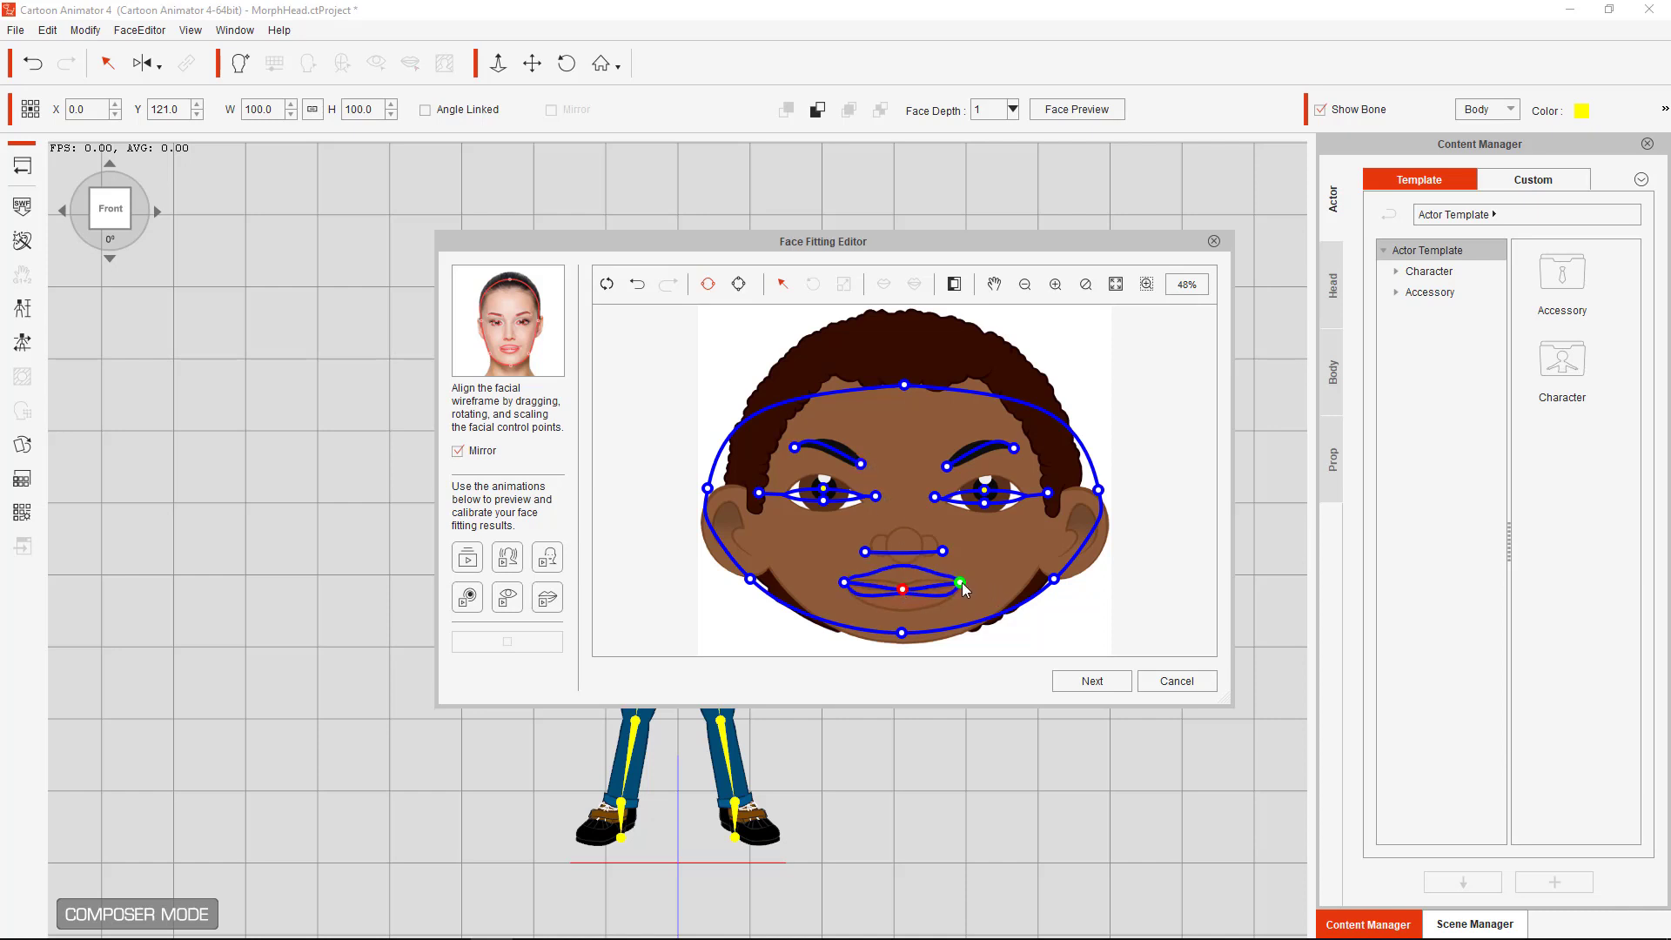
drag(941, 552, 940, 551)
Fit the mirrored eye outlines to the inner and outer corners and the upper and lower lids of the eyes
drag(985, 490, 936, 506)
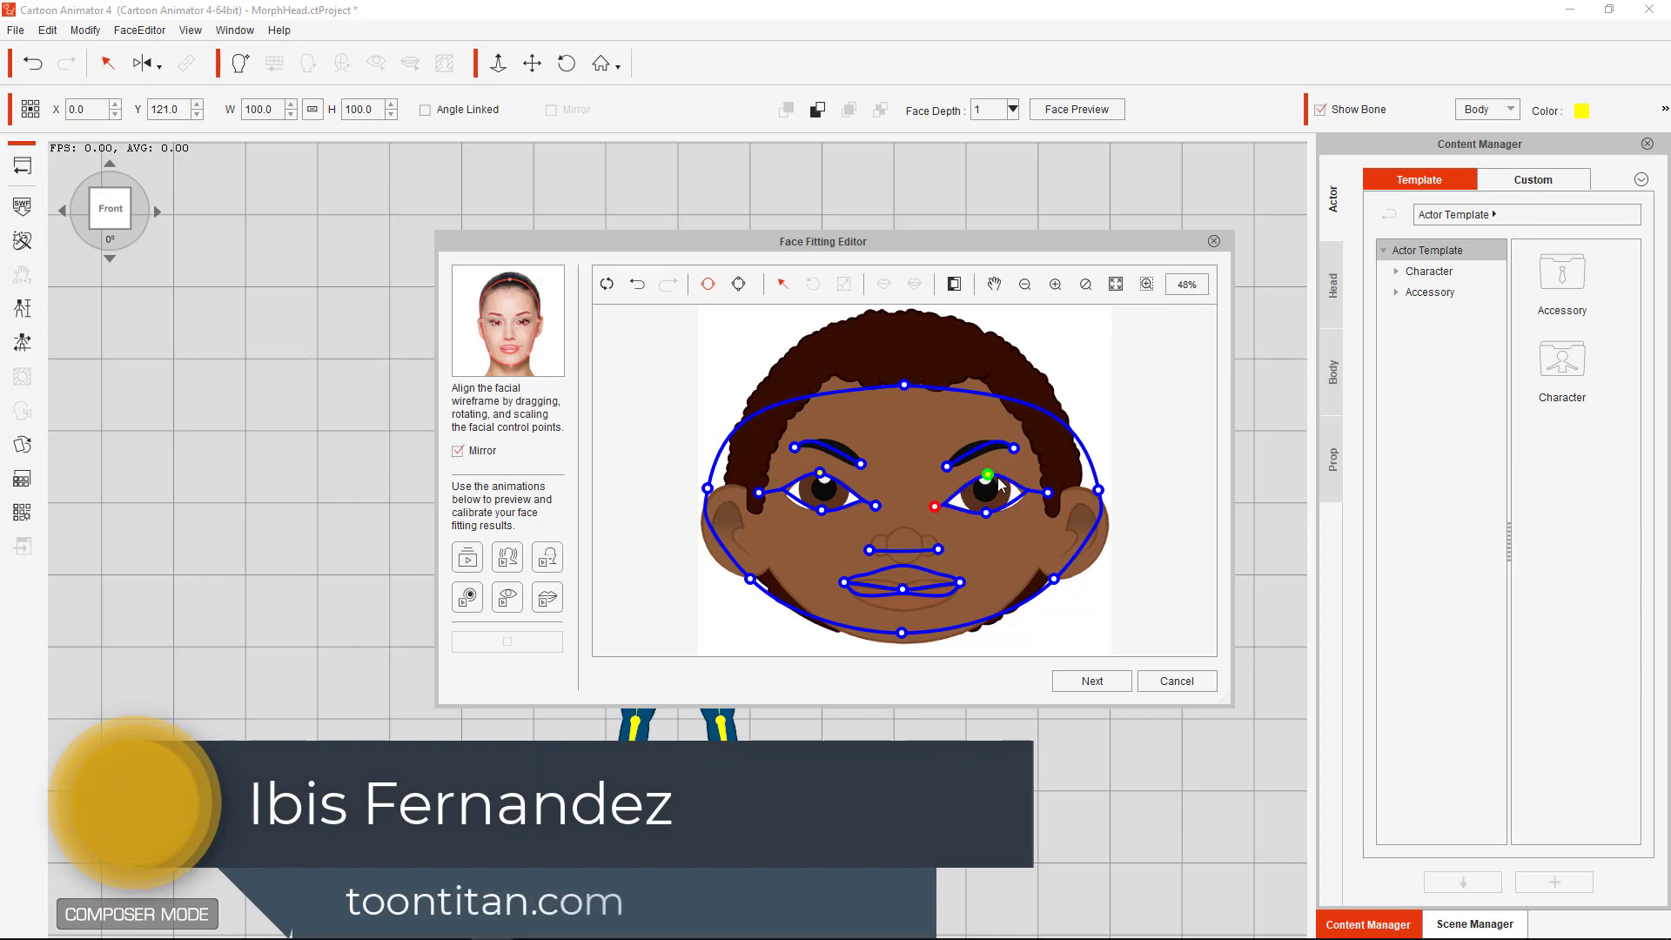
drag(1043, 493, 990, 520)
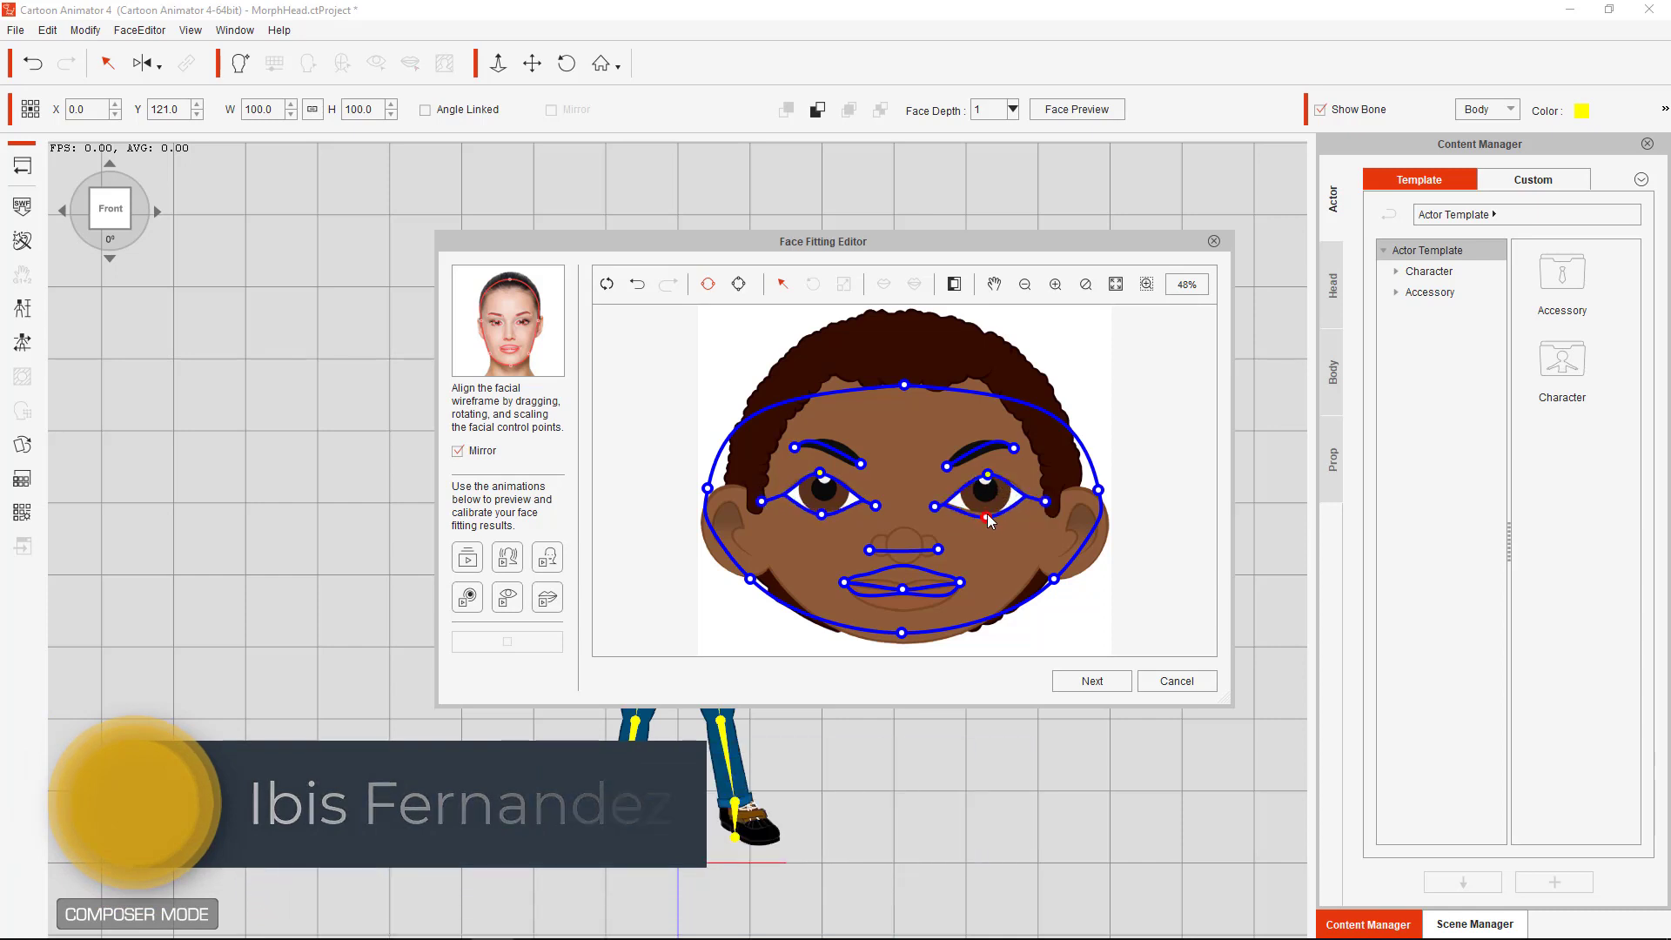
click(819, 473)
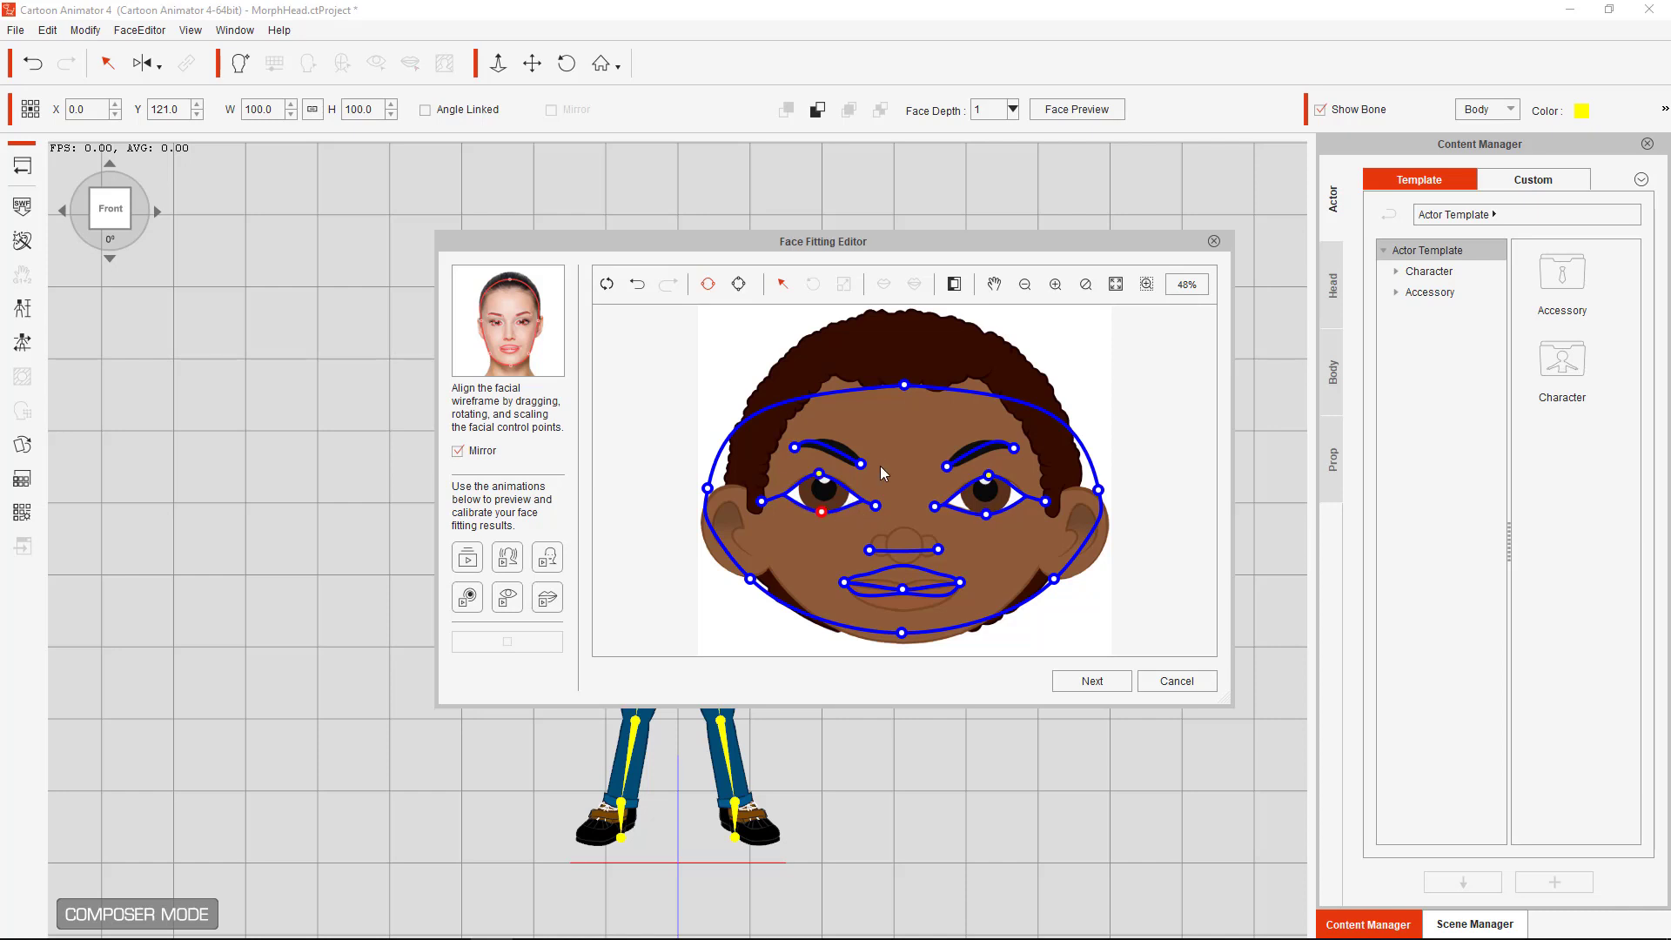
Raise the face contour's top point to the crown, checking the fit with the preview animation, and move its side points slightly inward and up
mouse_move(904, 384)
mouse_down()
mouse_move(903, 323)
mouse_move(908, 354)
mouse_up()
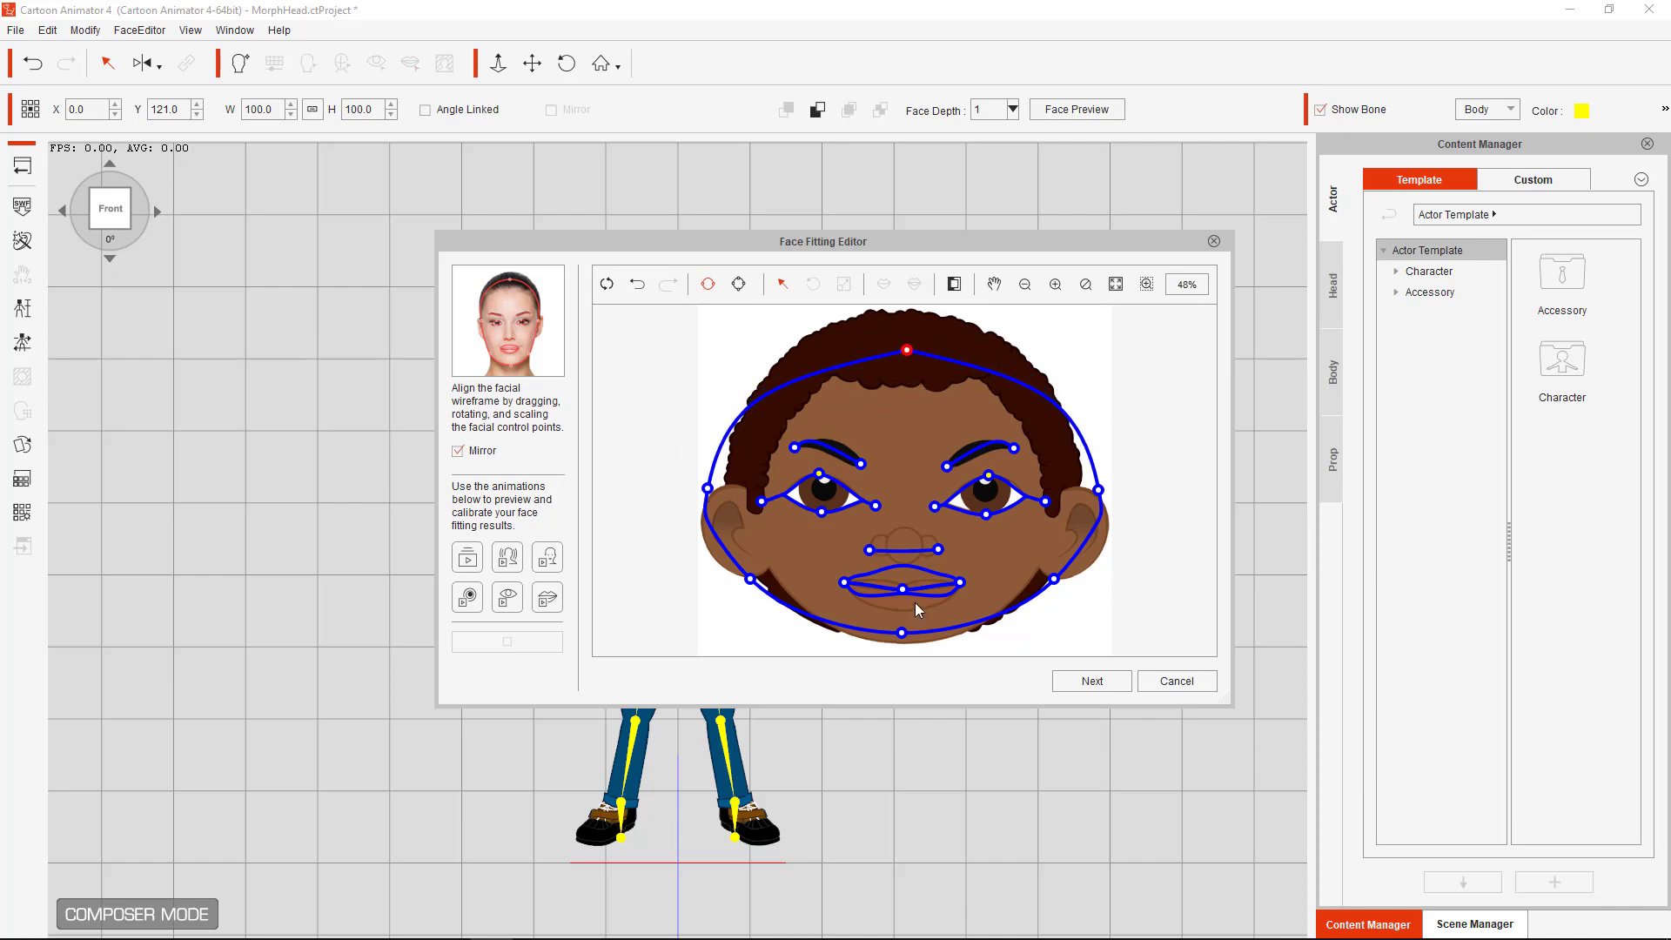
click(468, 562)
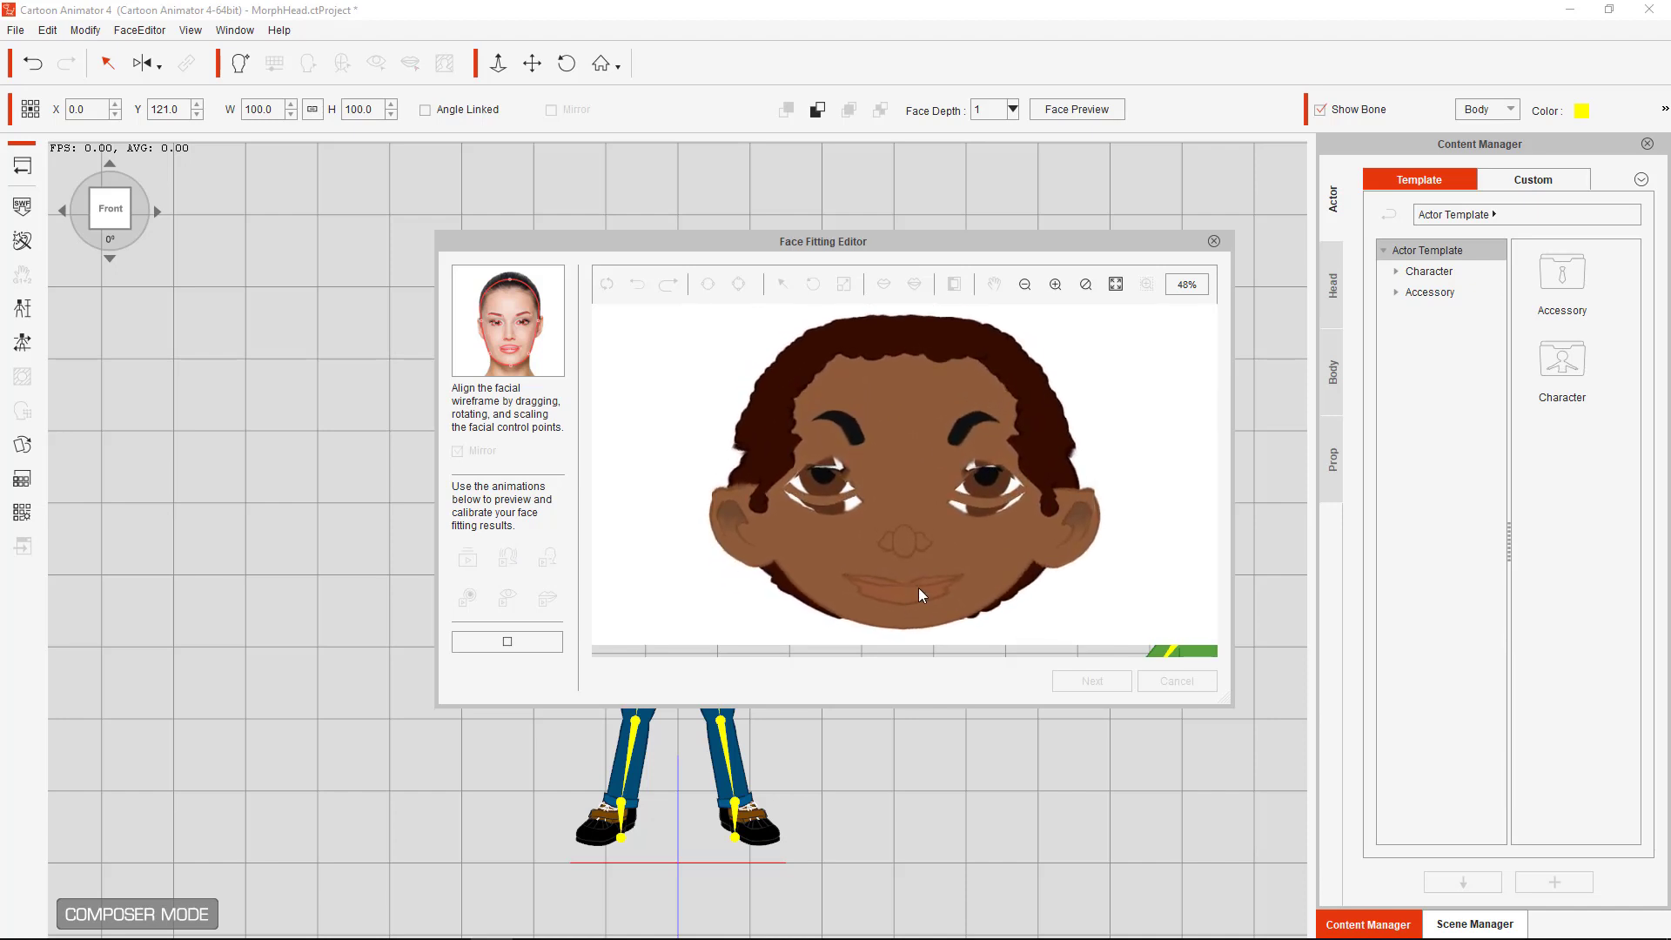
click(512, 642)
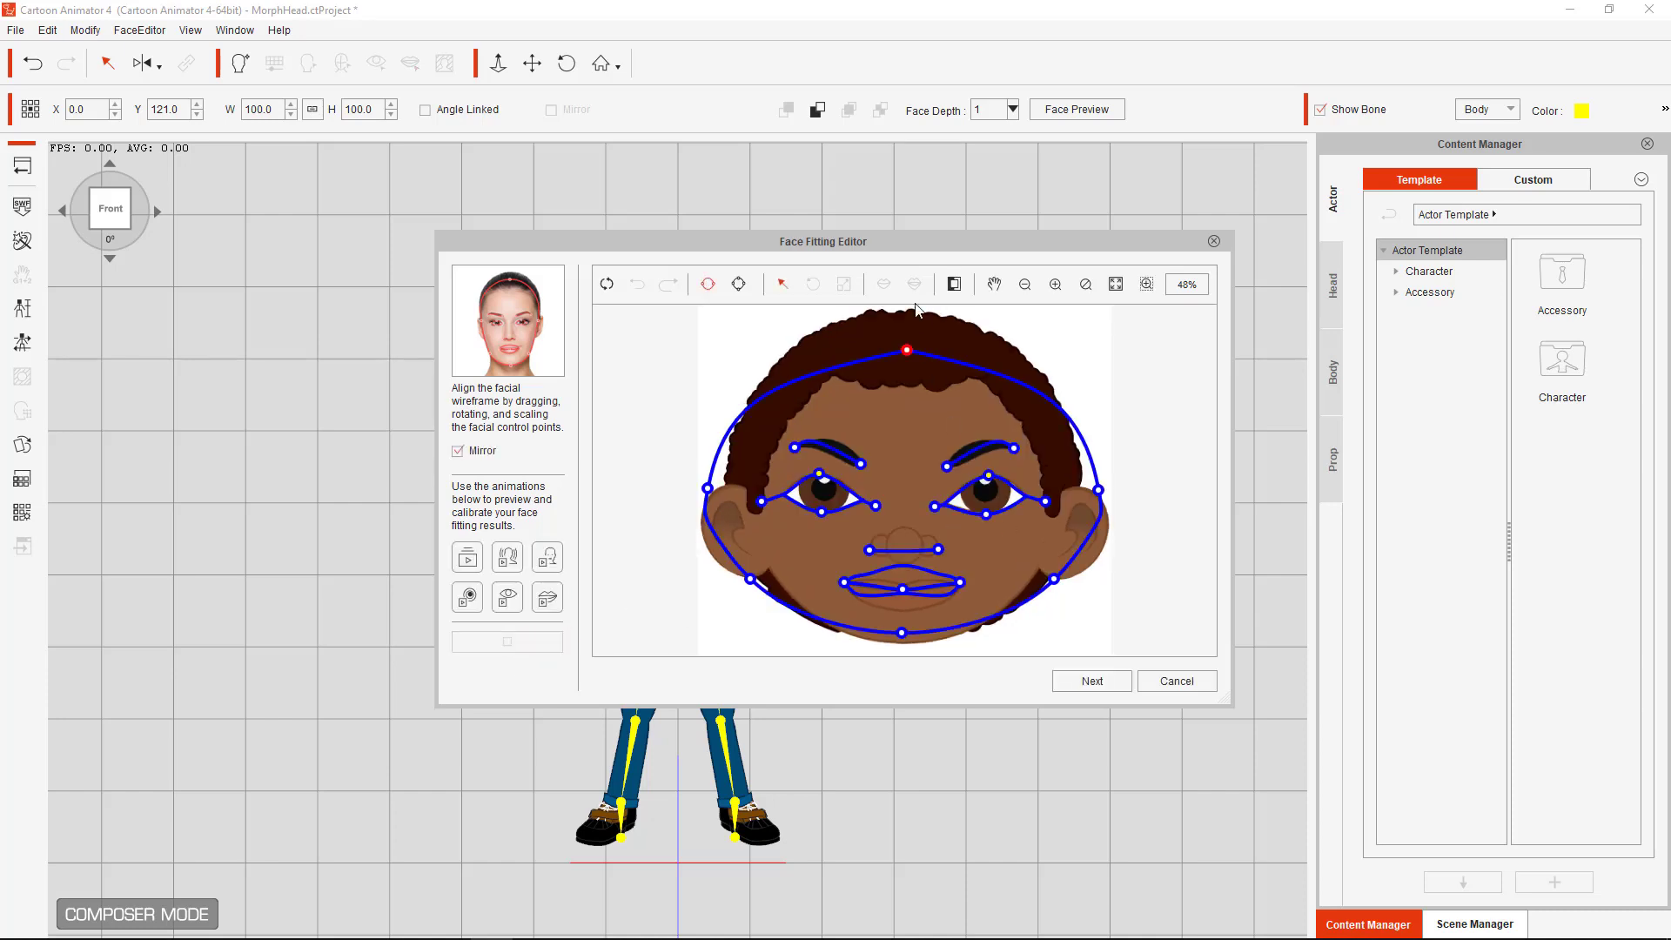
drag(908, 351, 905, 305)
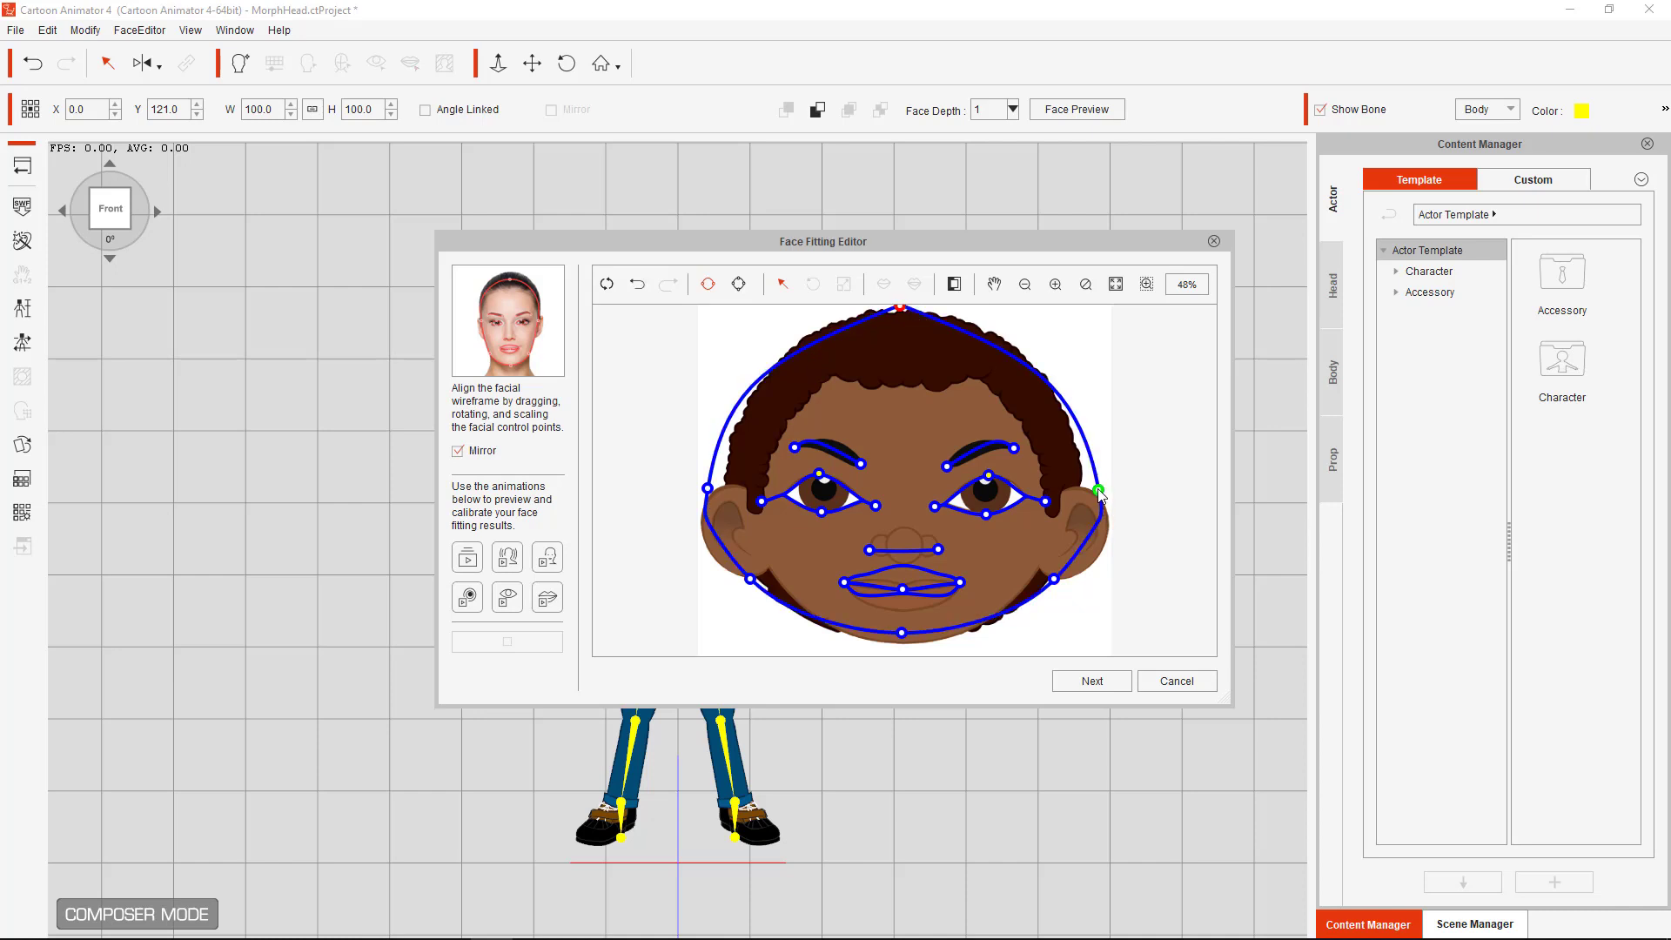
drag(1099, 492, 1092, 470)
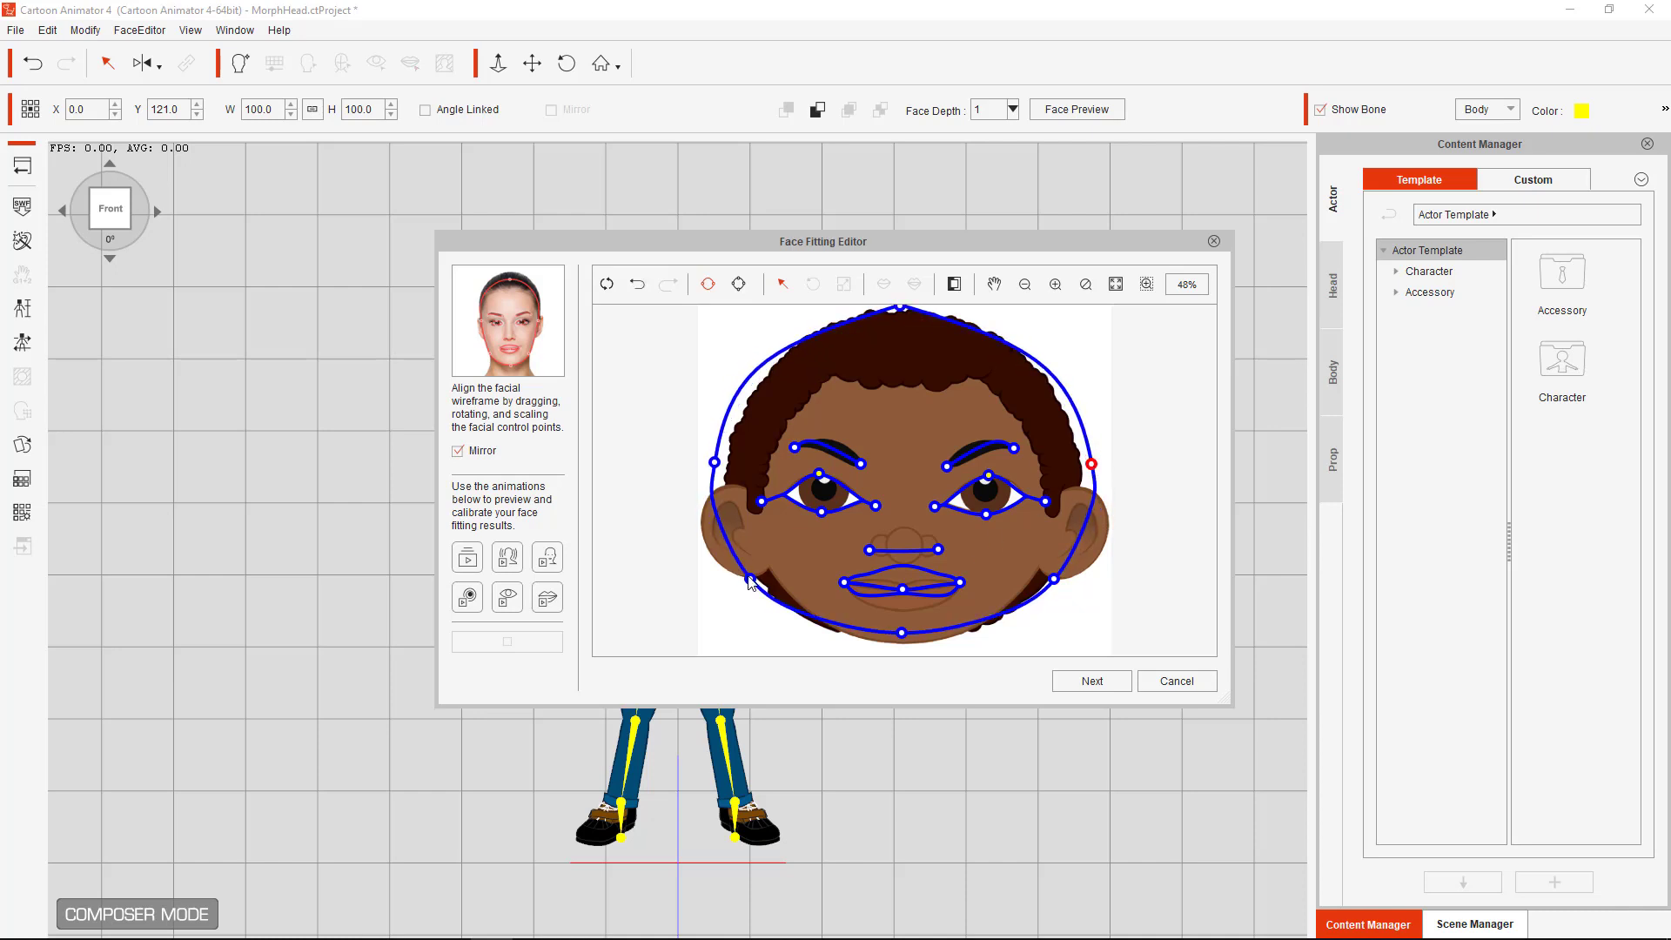
drag(748, 577, 753, 581)
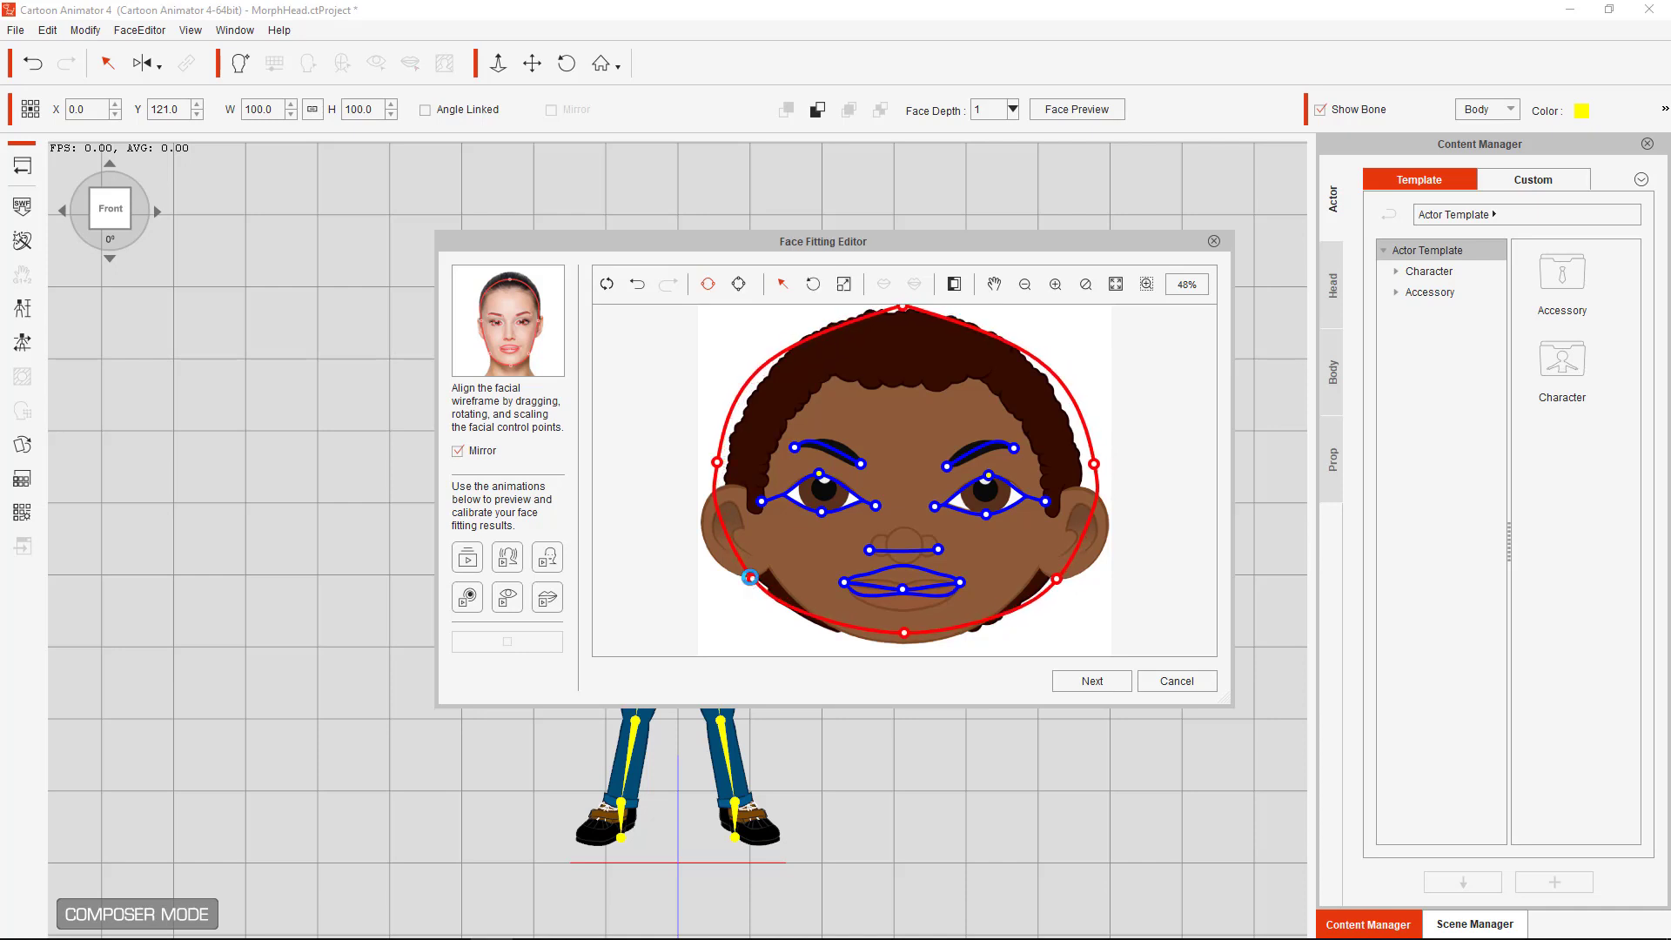
key(ctrl+z)
click(686, 452)
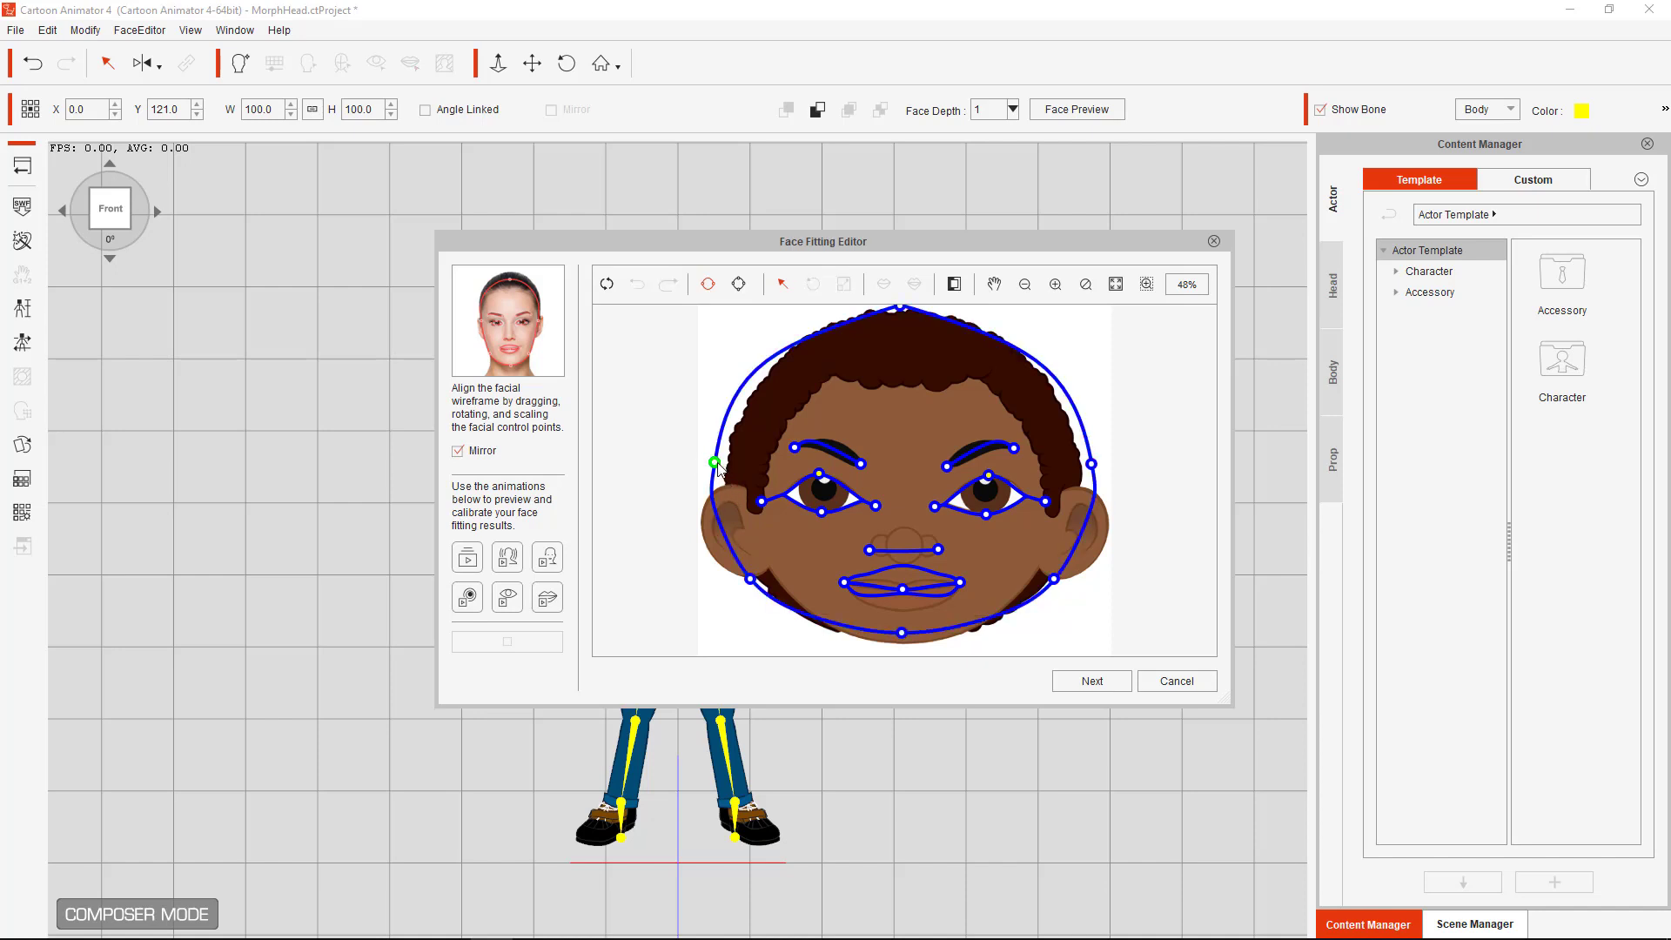
Expand the face contour beyond the chin, jaw, sides and crown of the head, and preview the fit with the sample animation
drag(717, 463, 716, 465)
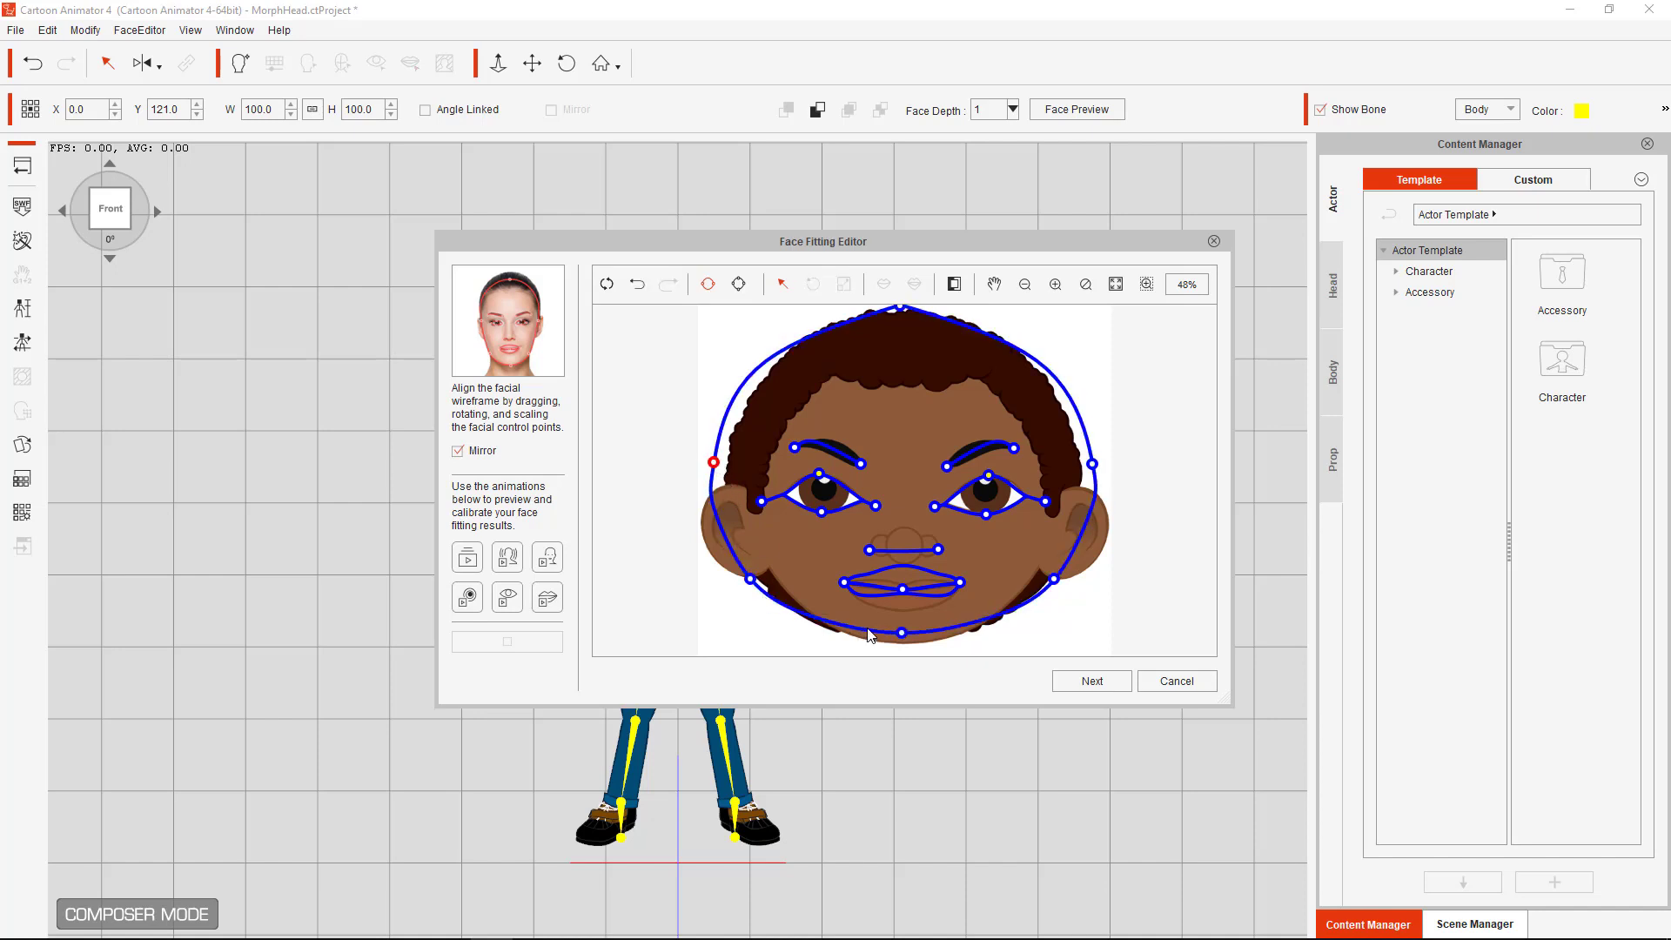
drag(903, 634, 904, 654)
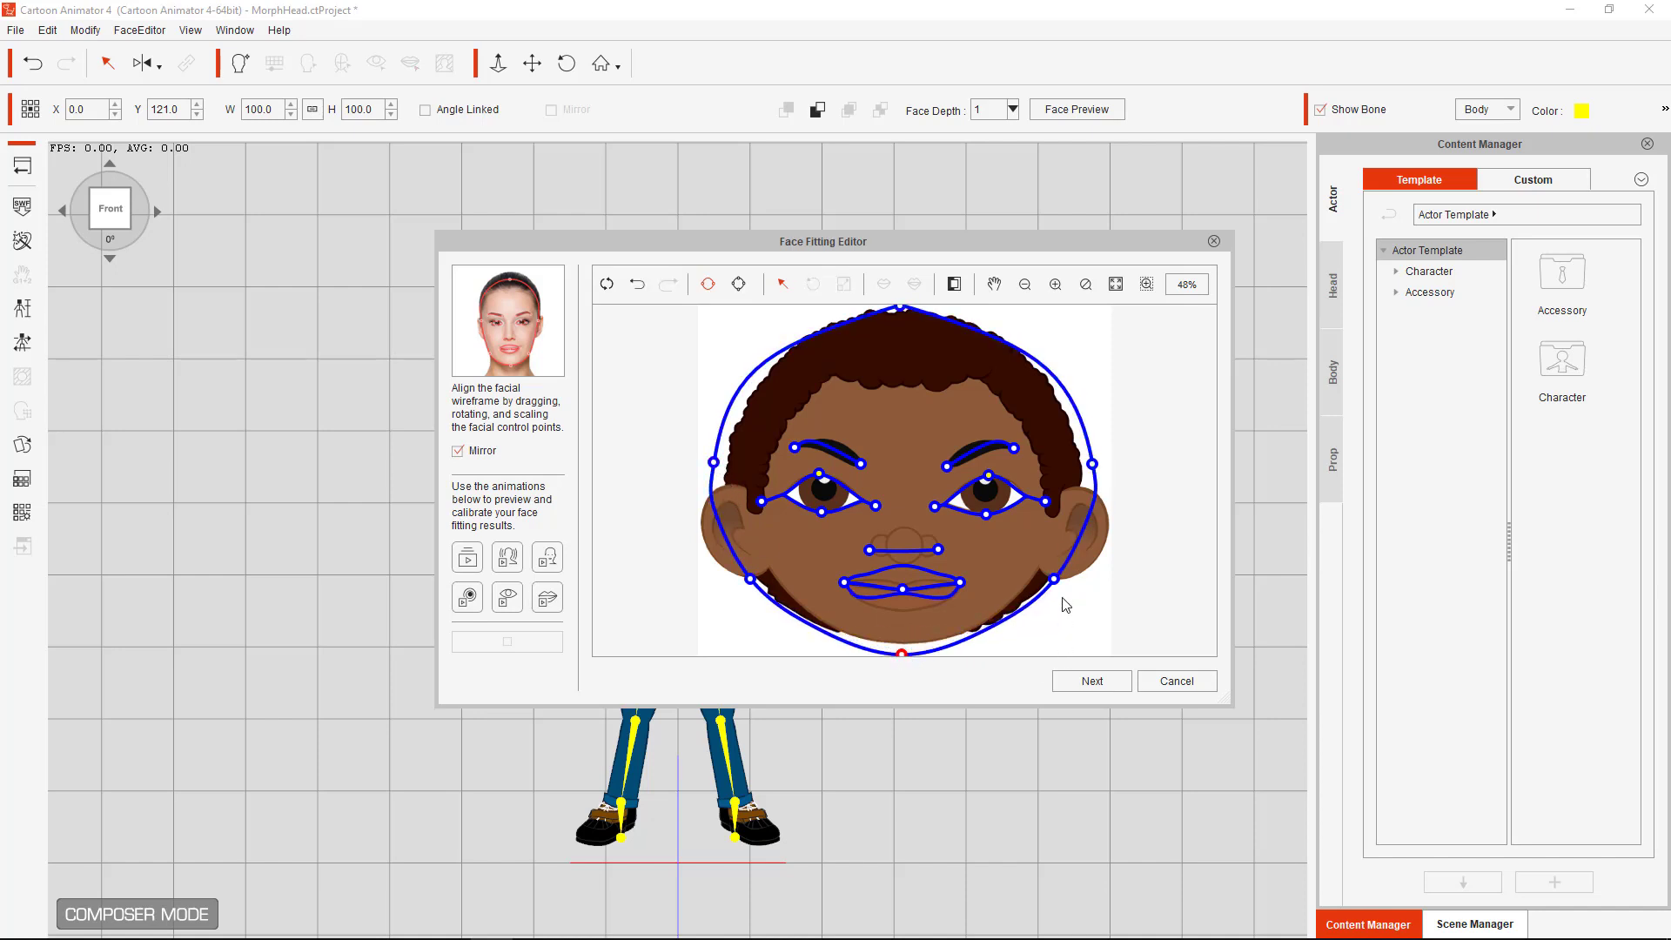
drag(1053, 578, 1060, 587)
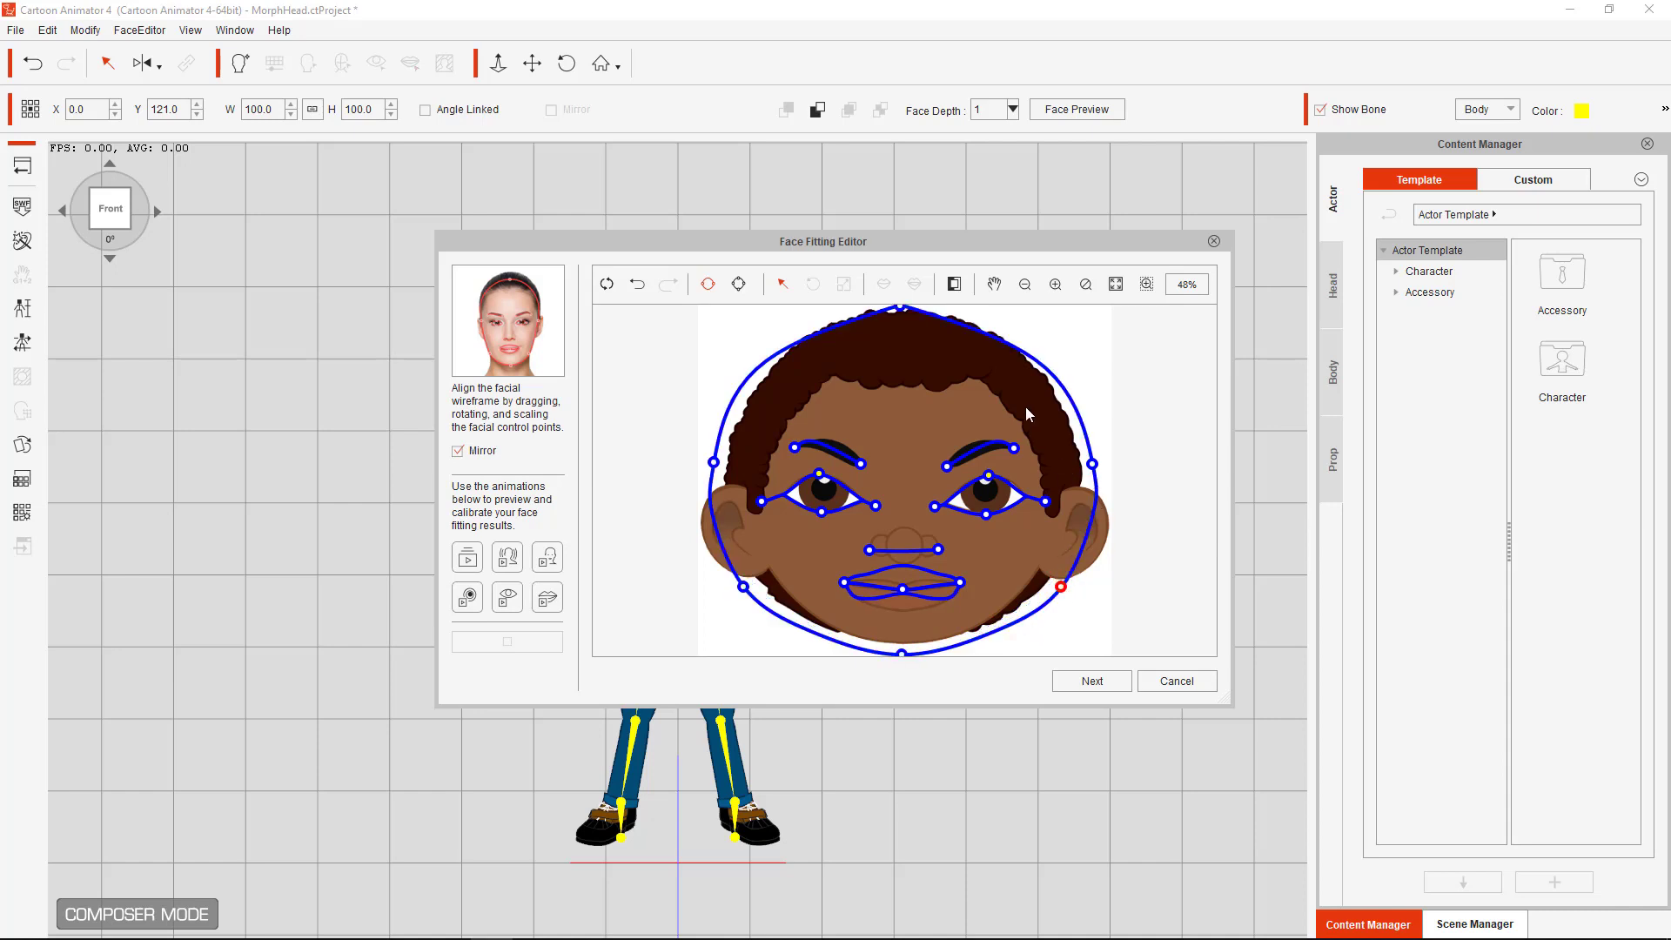
drag(1092, 464, 1093, 449)
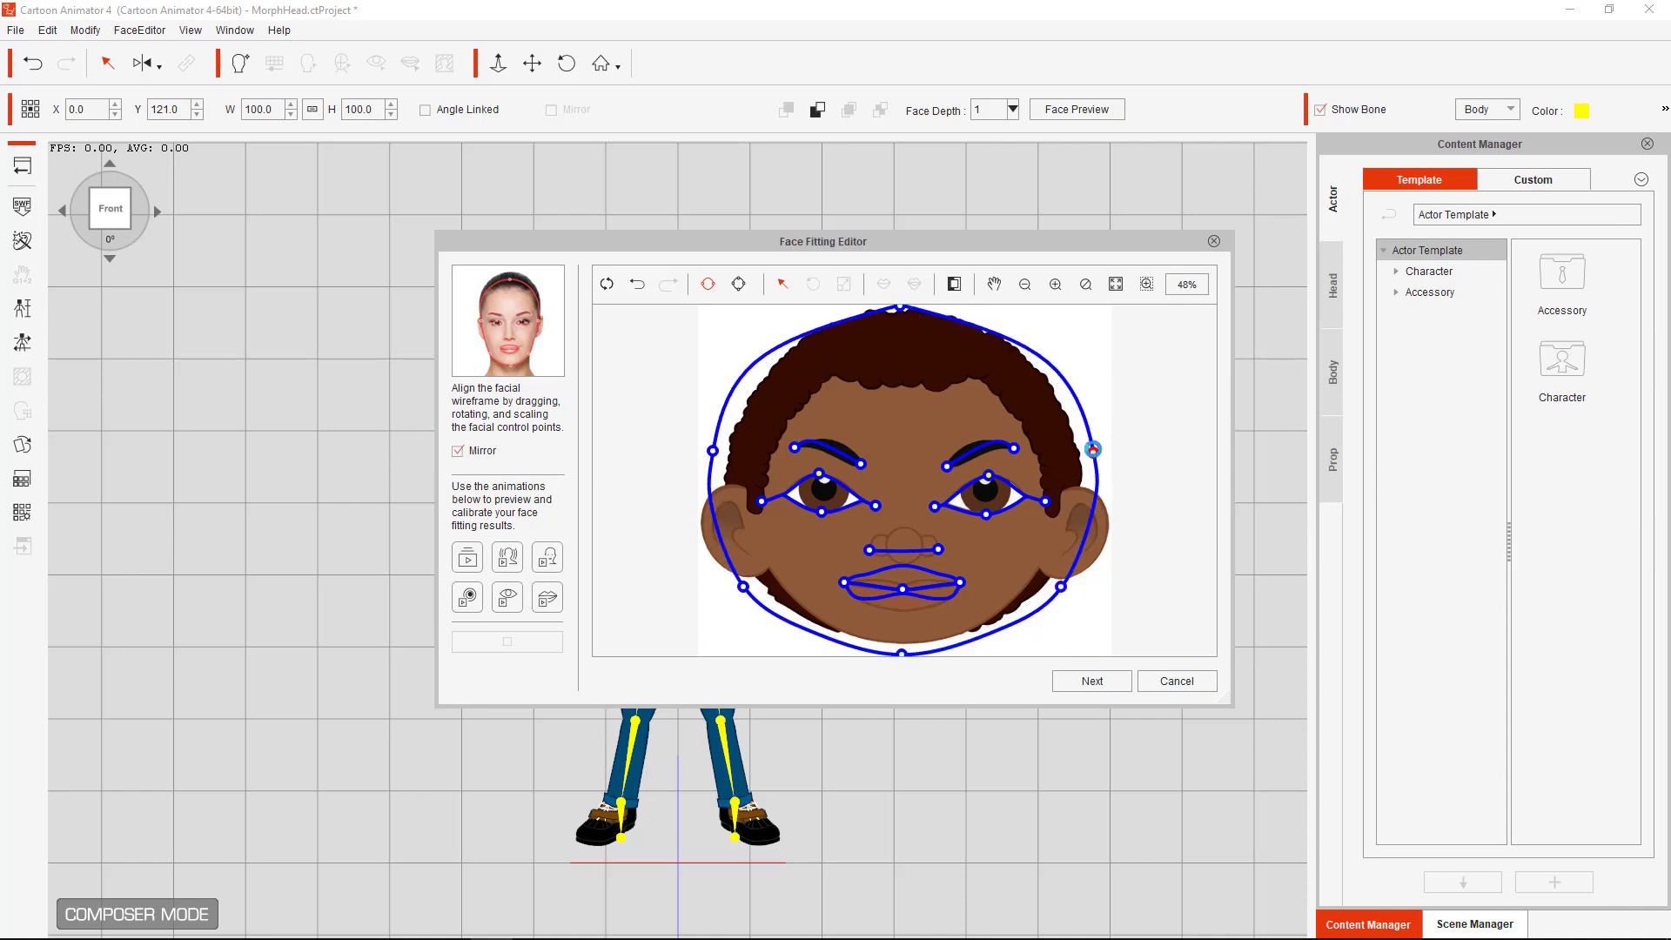
drag(902, 307, 905, 299)
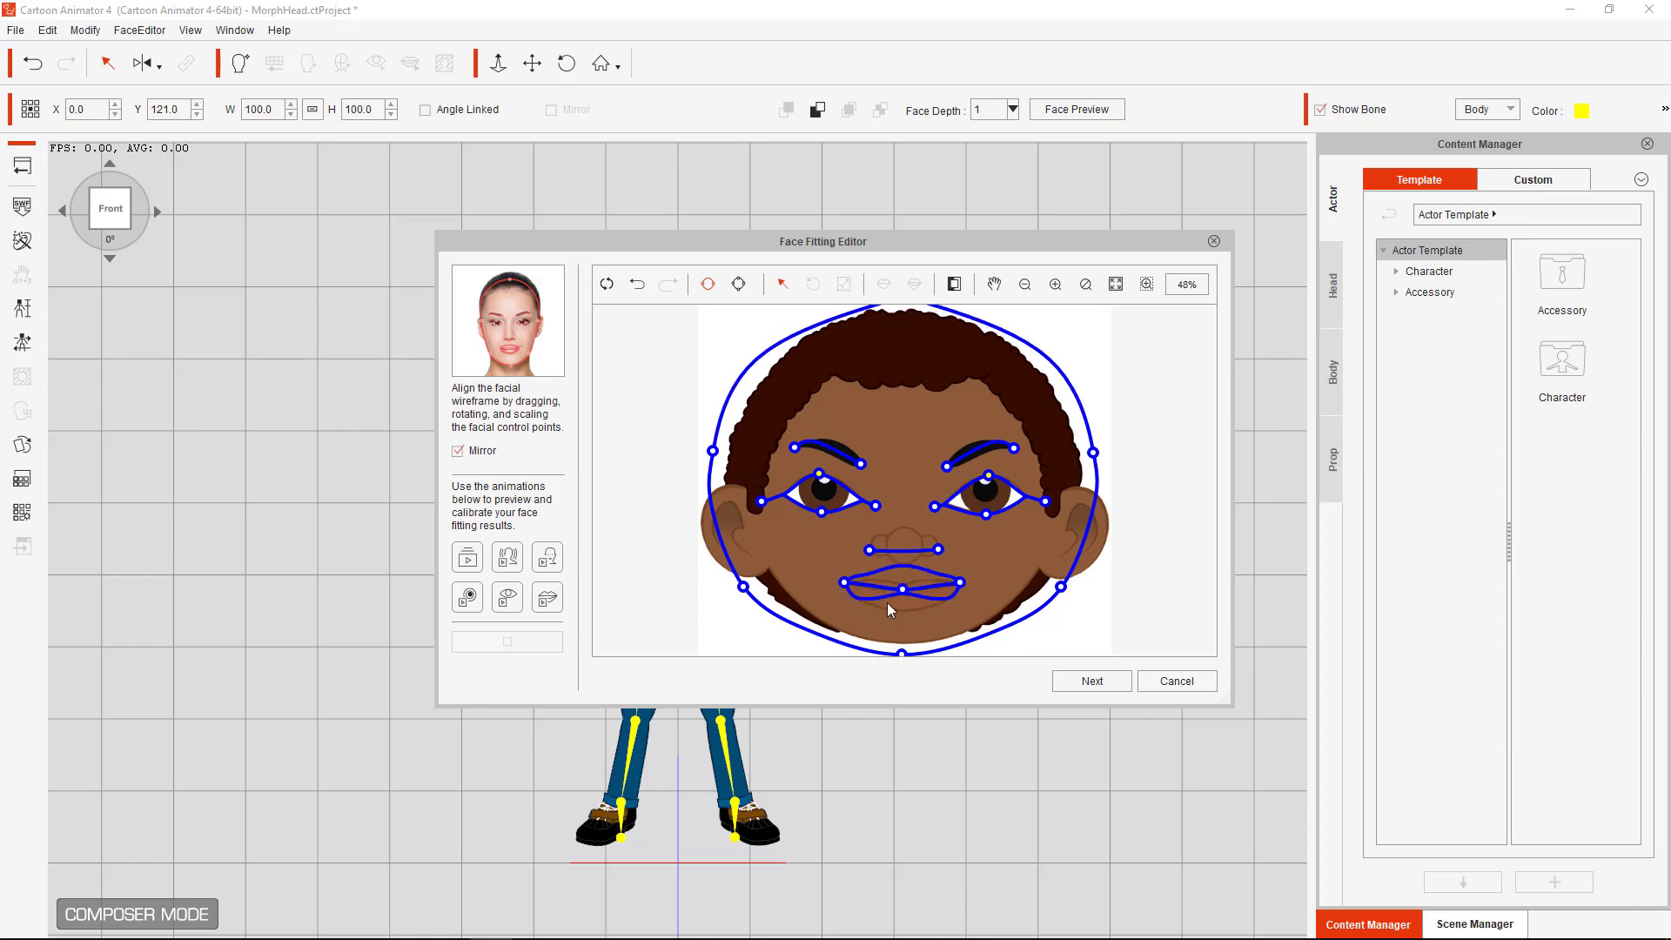
click(468, 561)
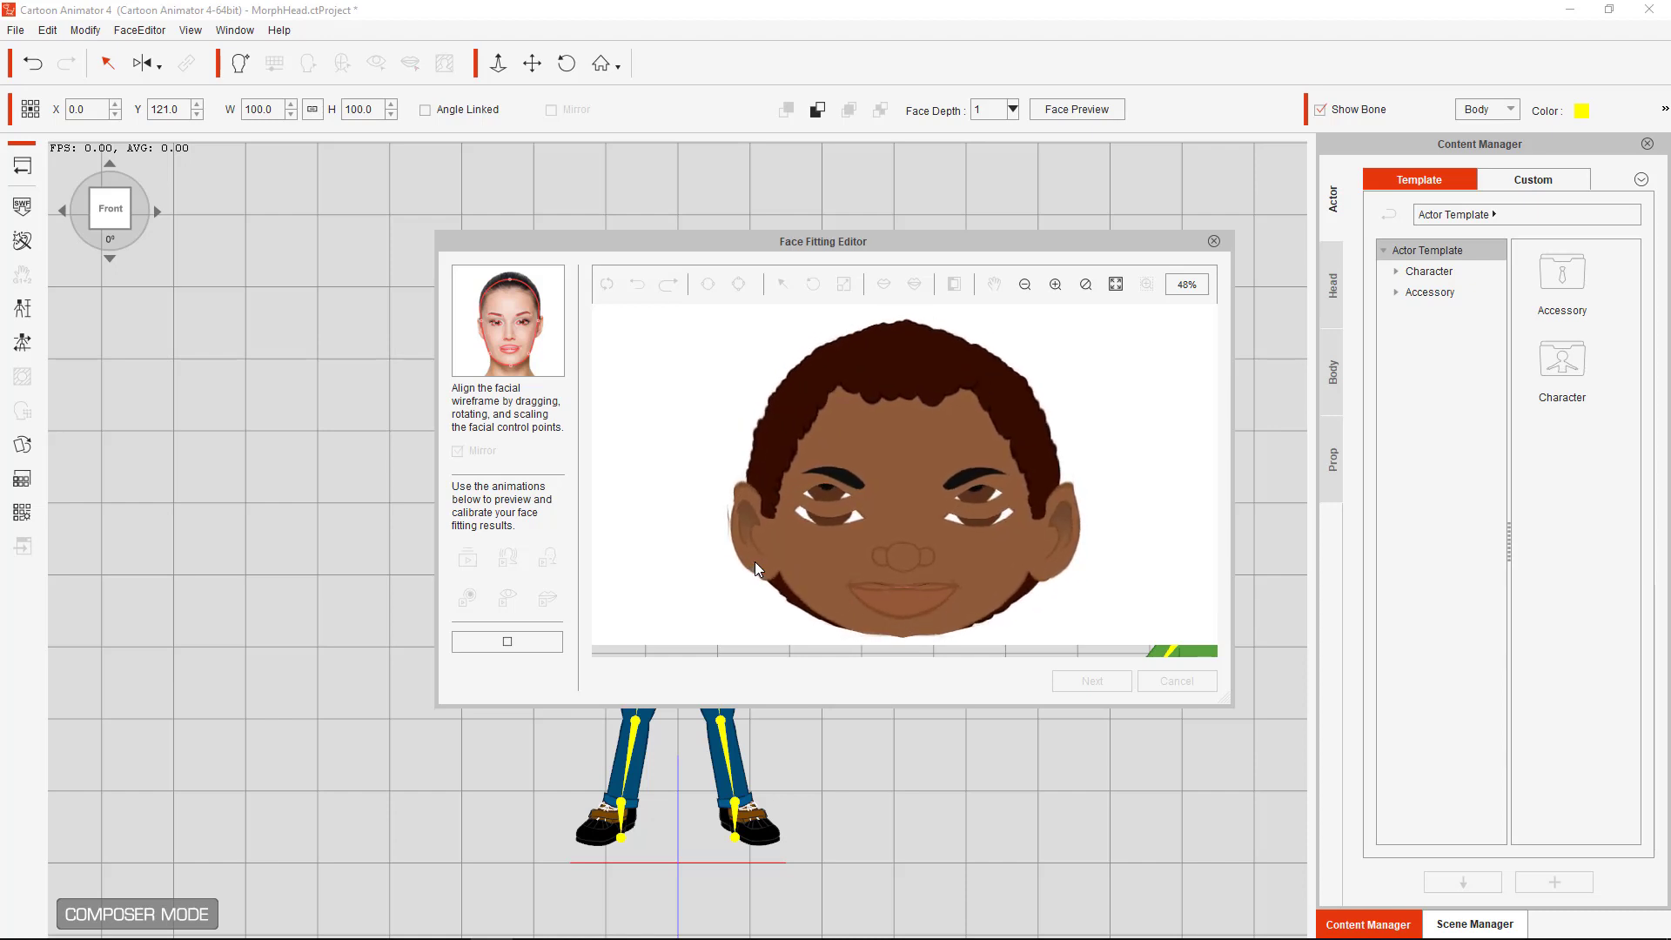
click(546, 641)
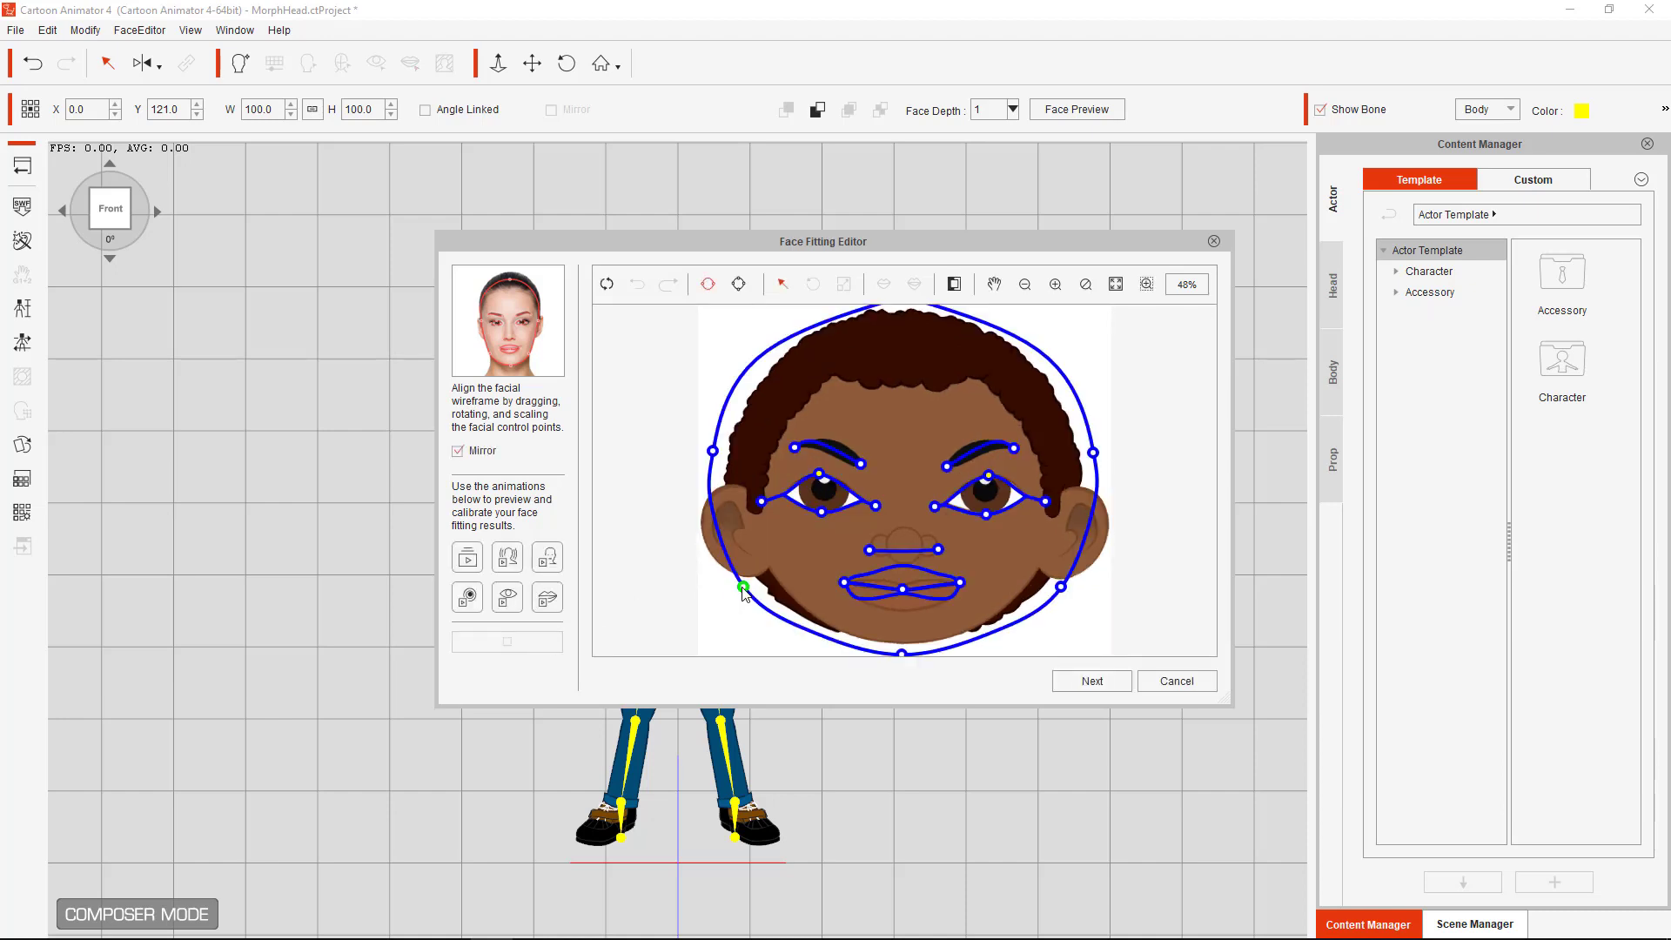
Move the face contour's mirrored jaw and side points outward towards the ears, and raise the chin point slightly
drag(742, 589, 729, 586)
drag(712, 451, 703, 452)
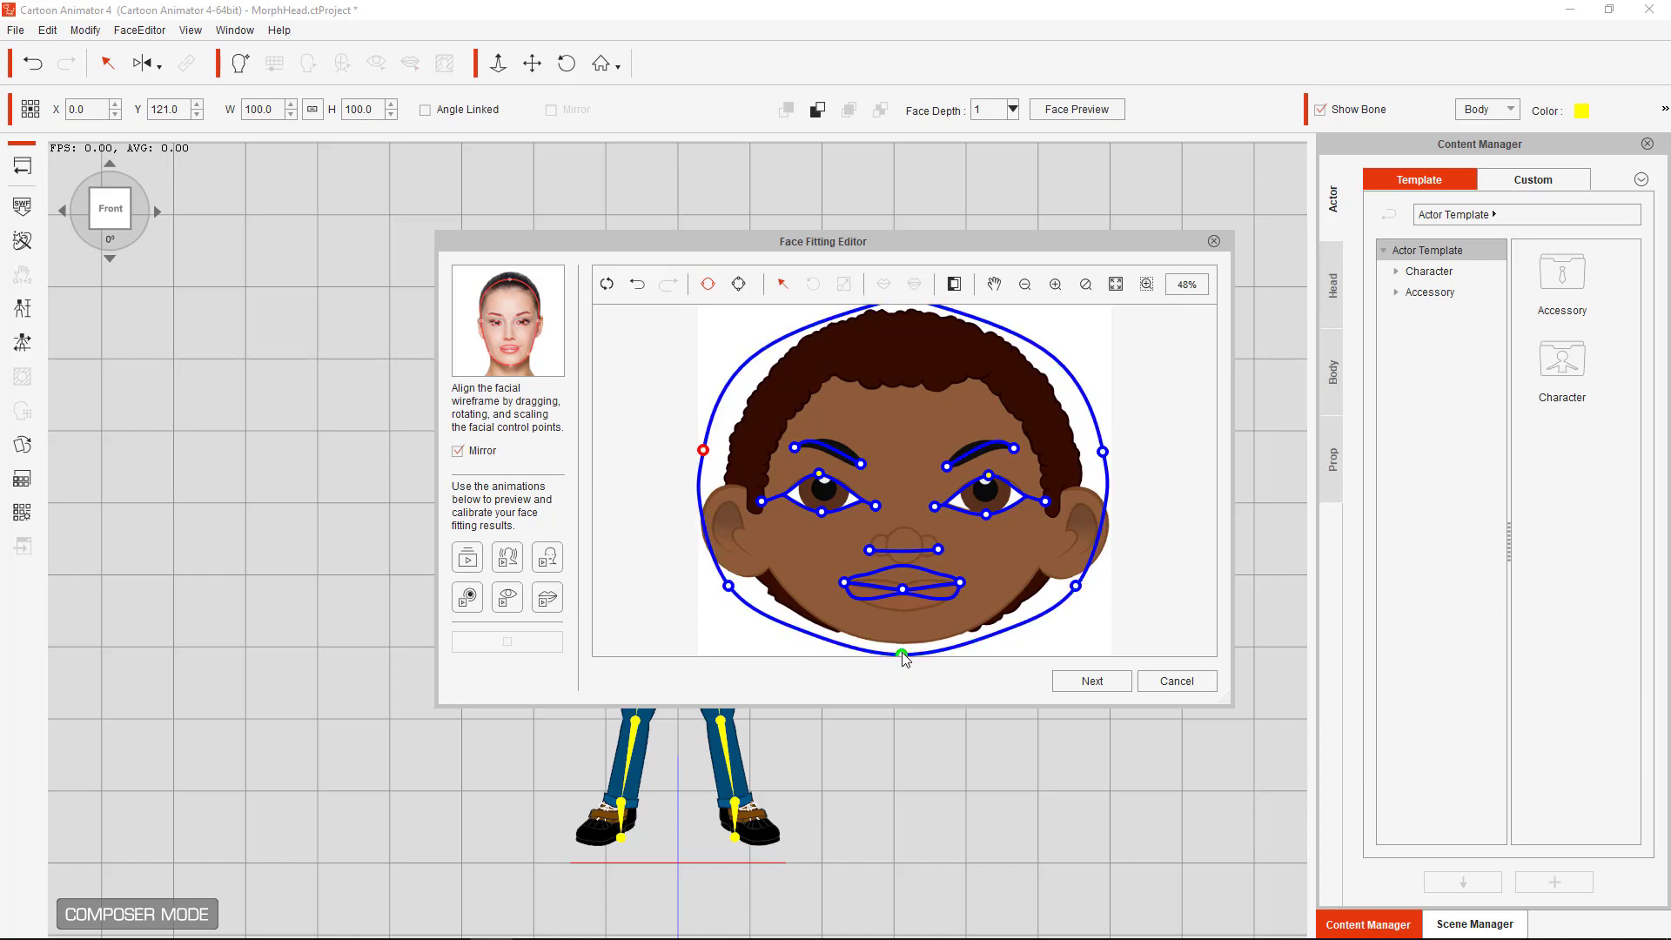
drag(902, 654, 903, 650)
click(1026, 285)
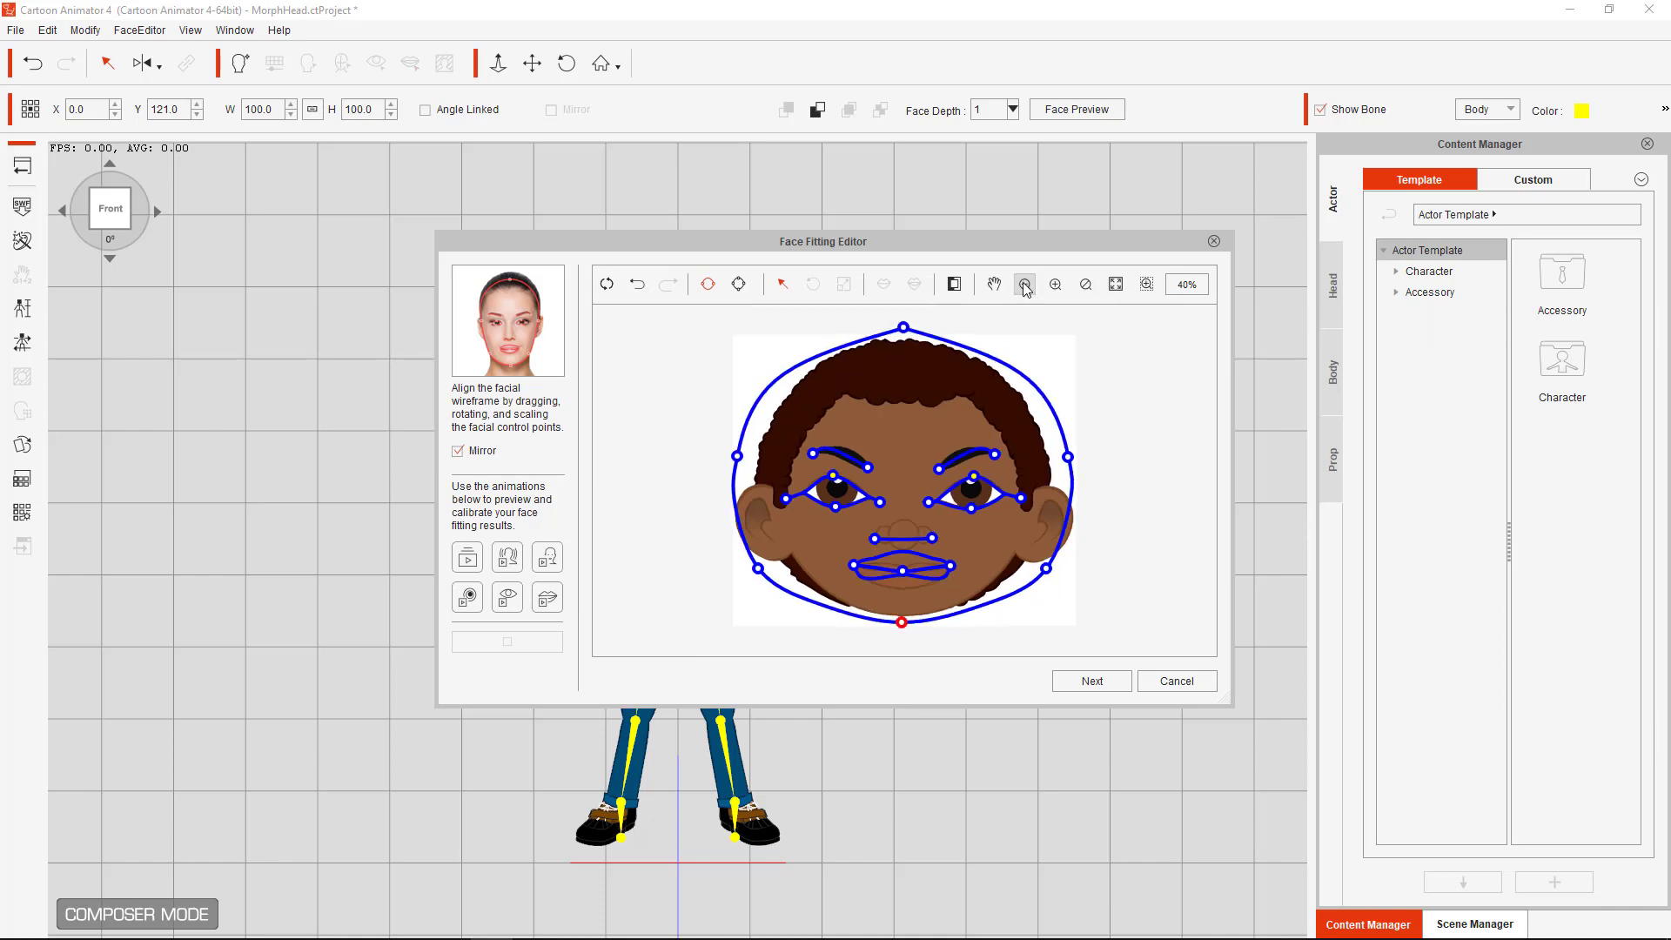
click(1026, 284)
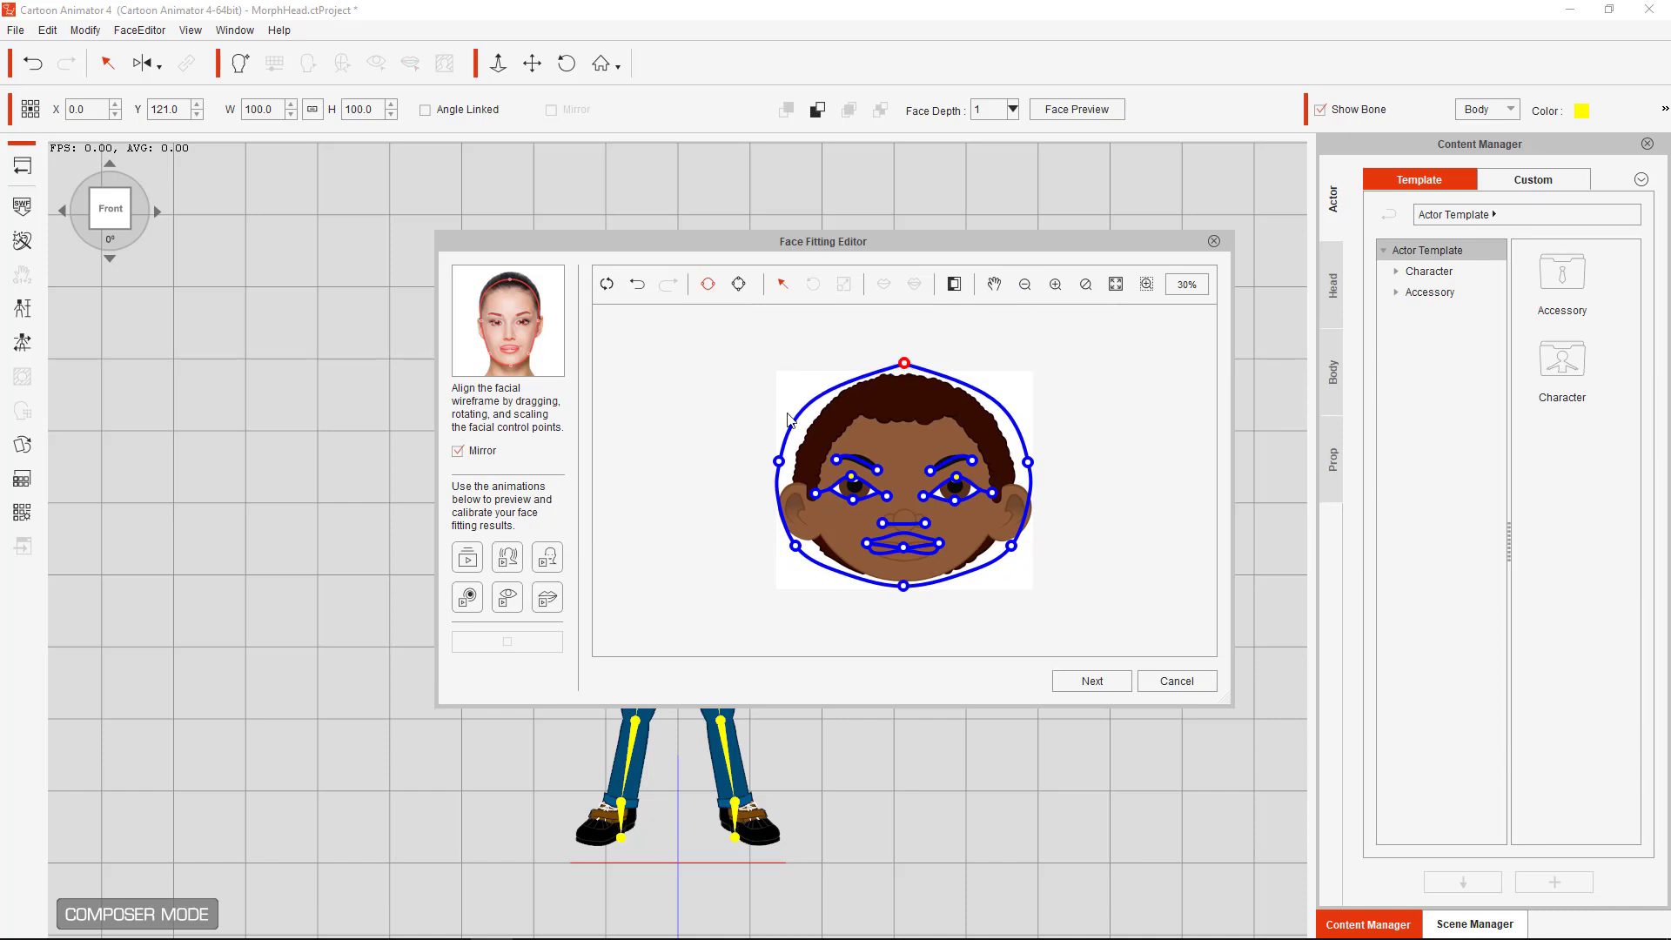
Refine the face contour by lowering its side points, pulling the jaw points inward and lowering the top point to the hair's upper edge
drag(779, 463, 781, 470)
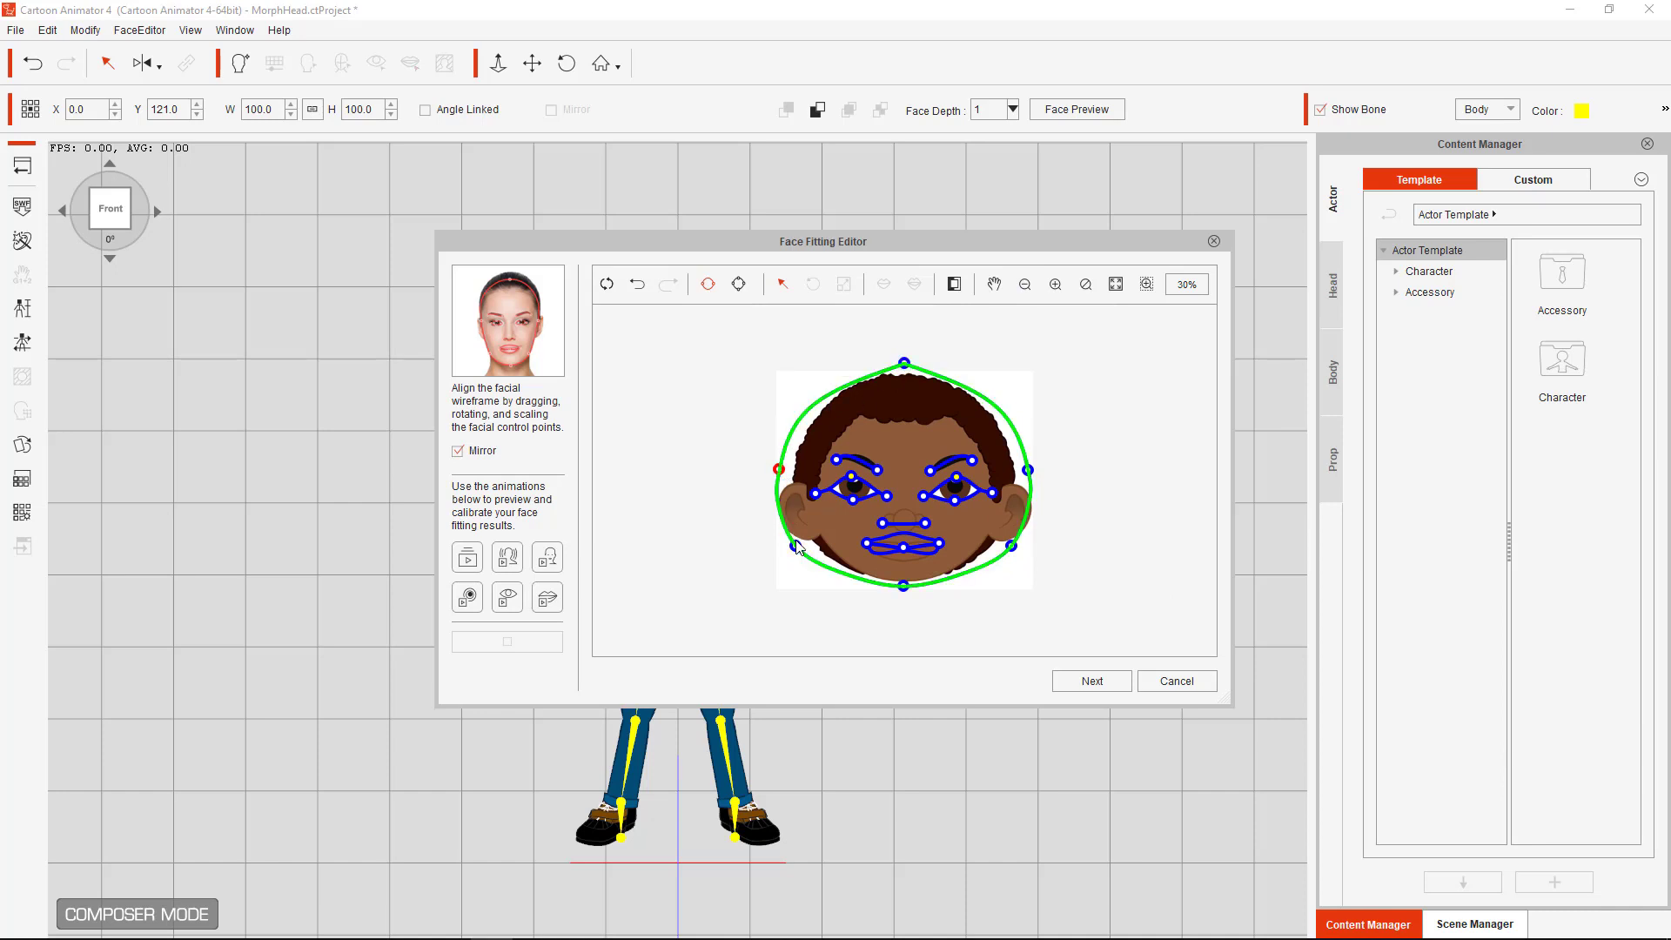
drag(797, 552, 795, 553)
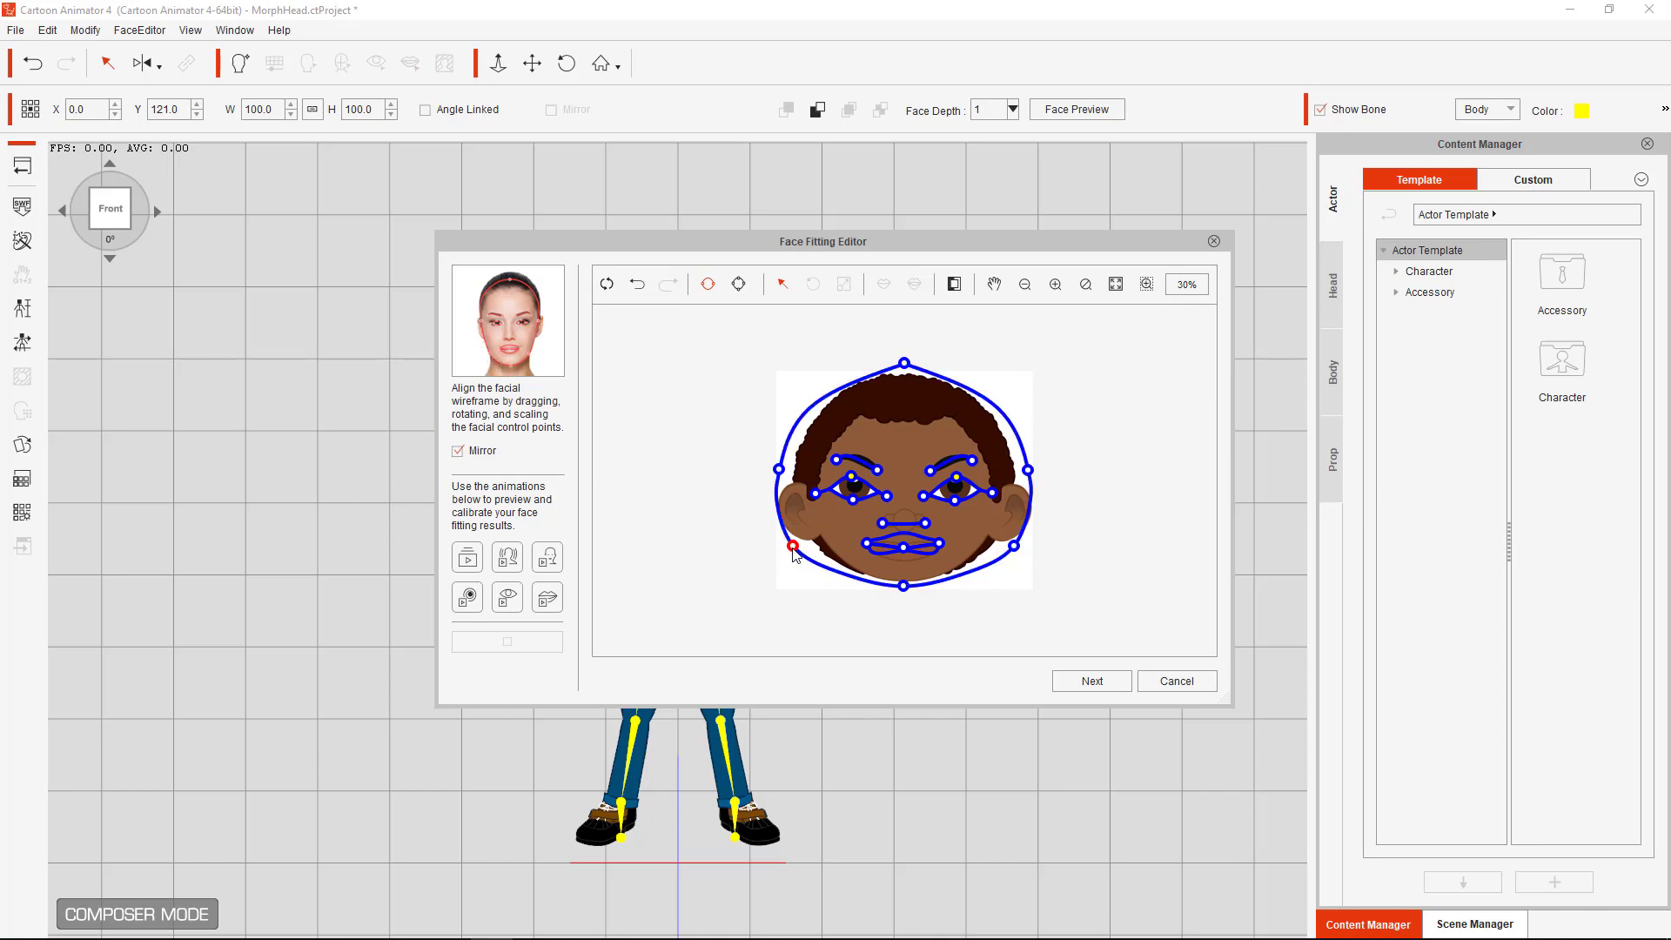
drag(792, 546, 802, 545)
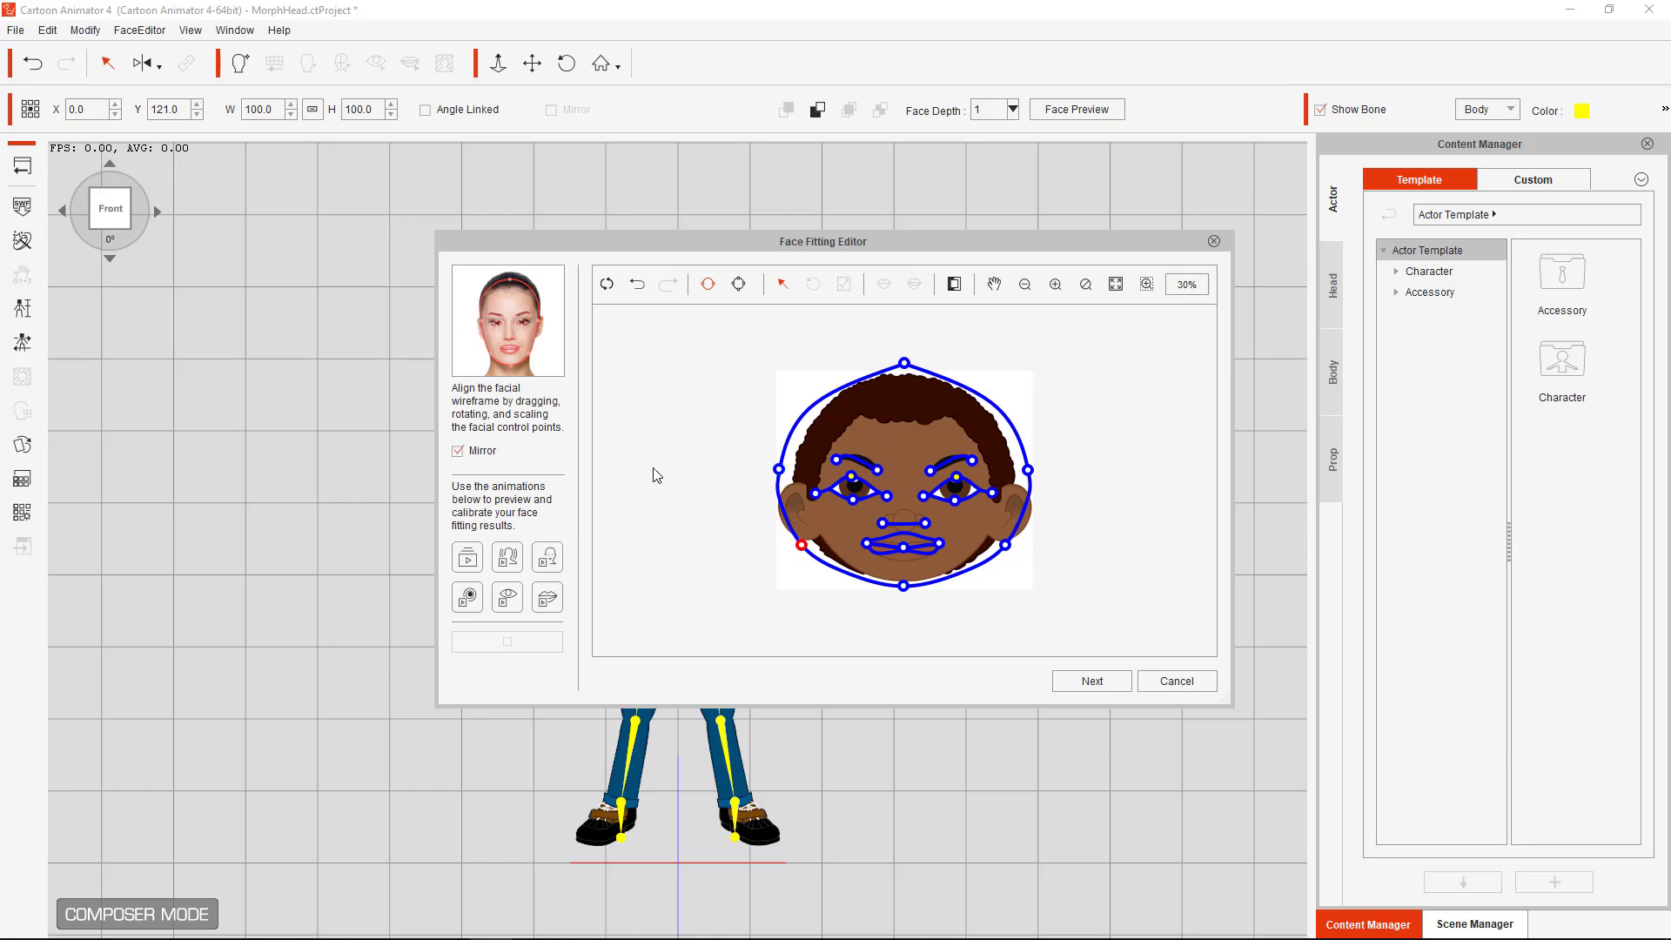
drag(777, 470, 780, 478)
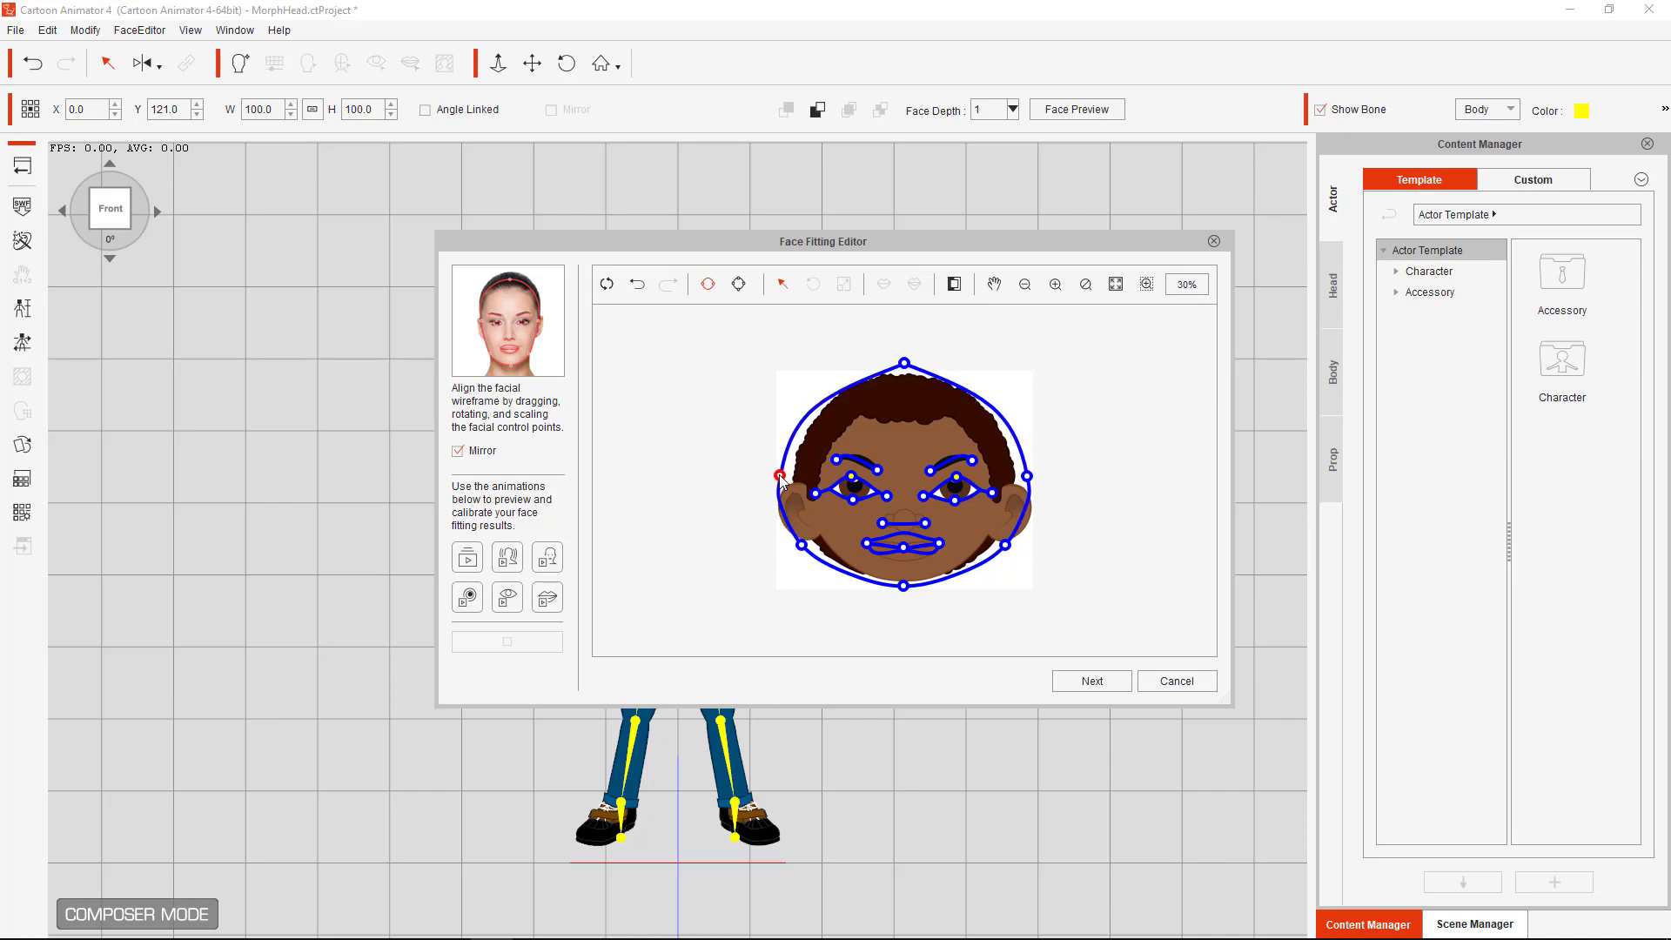
click(902, 367)
drag(906, 369, 906, 383)
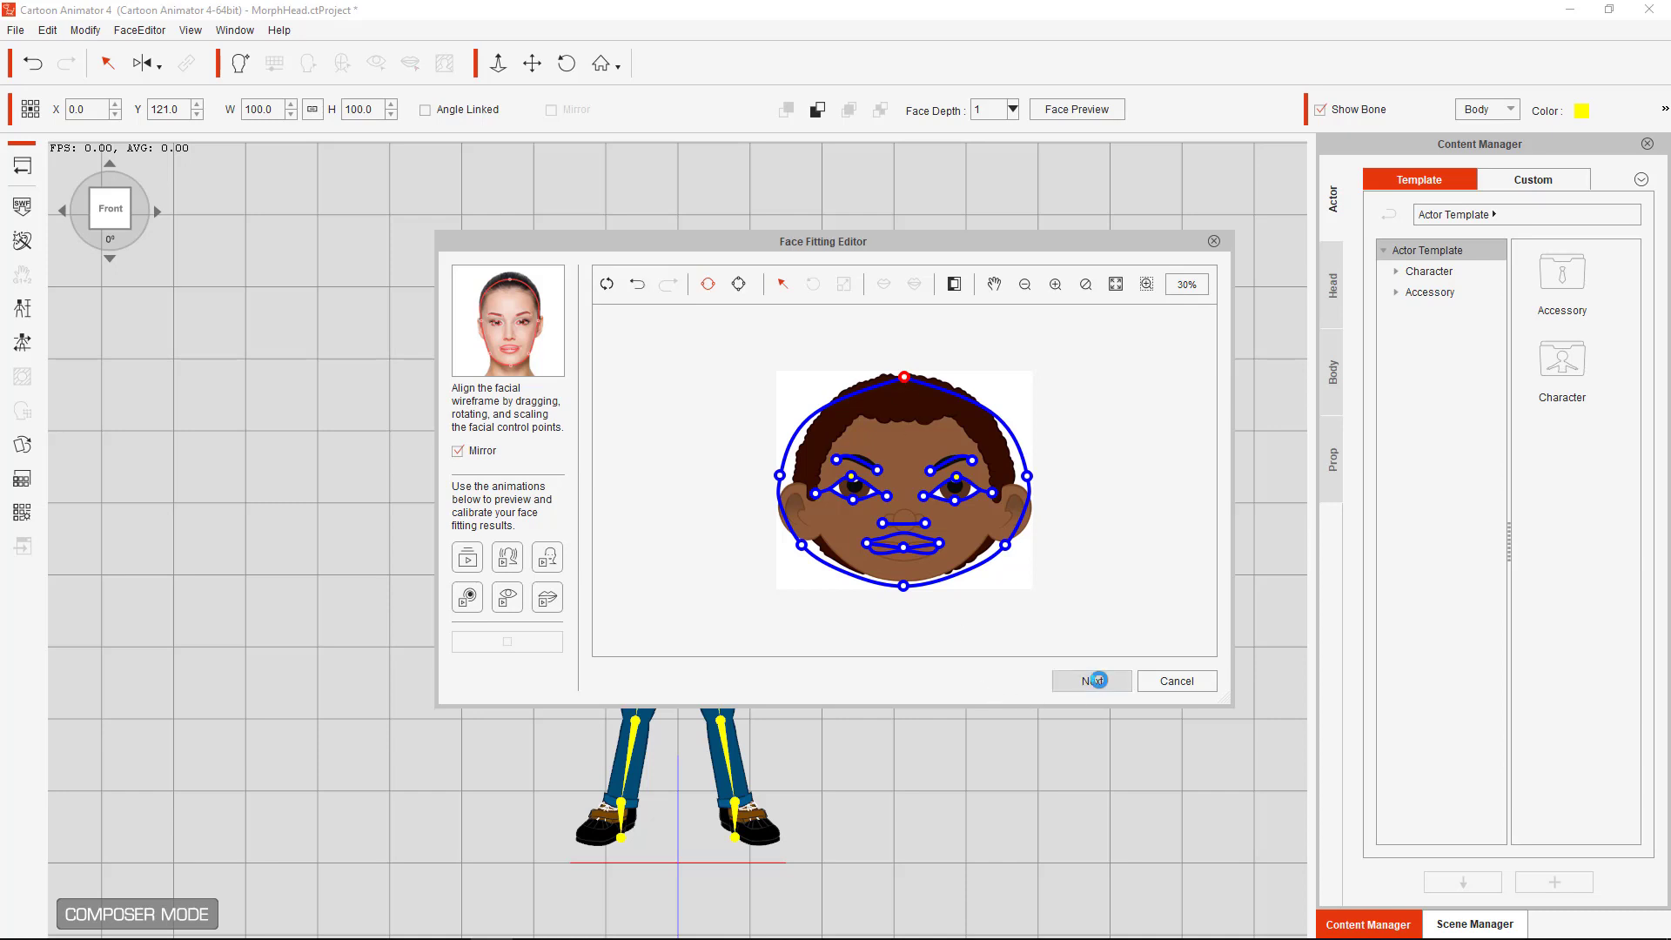
Check the Face Orientation stage, return to face fitting and preview the fit with the sample animation
click(1097, 680)
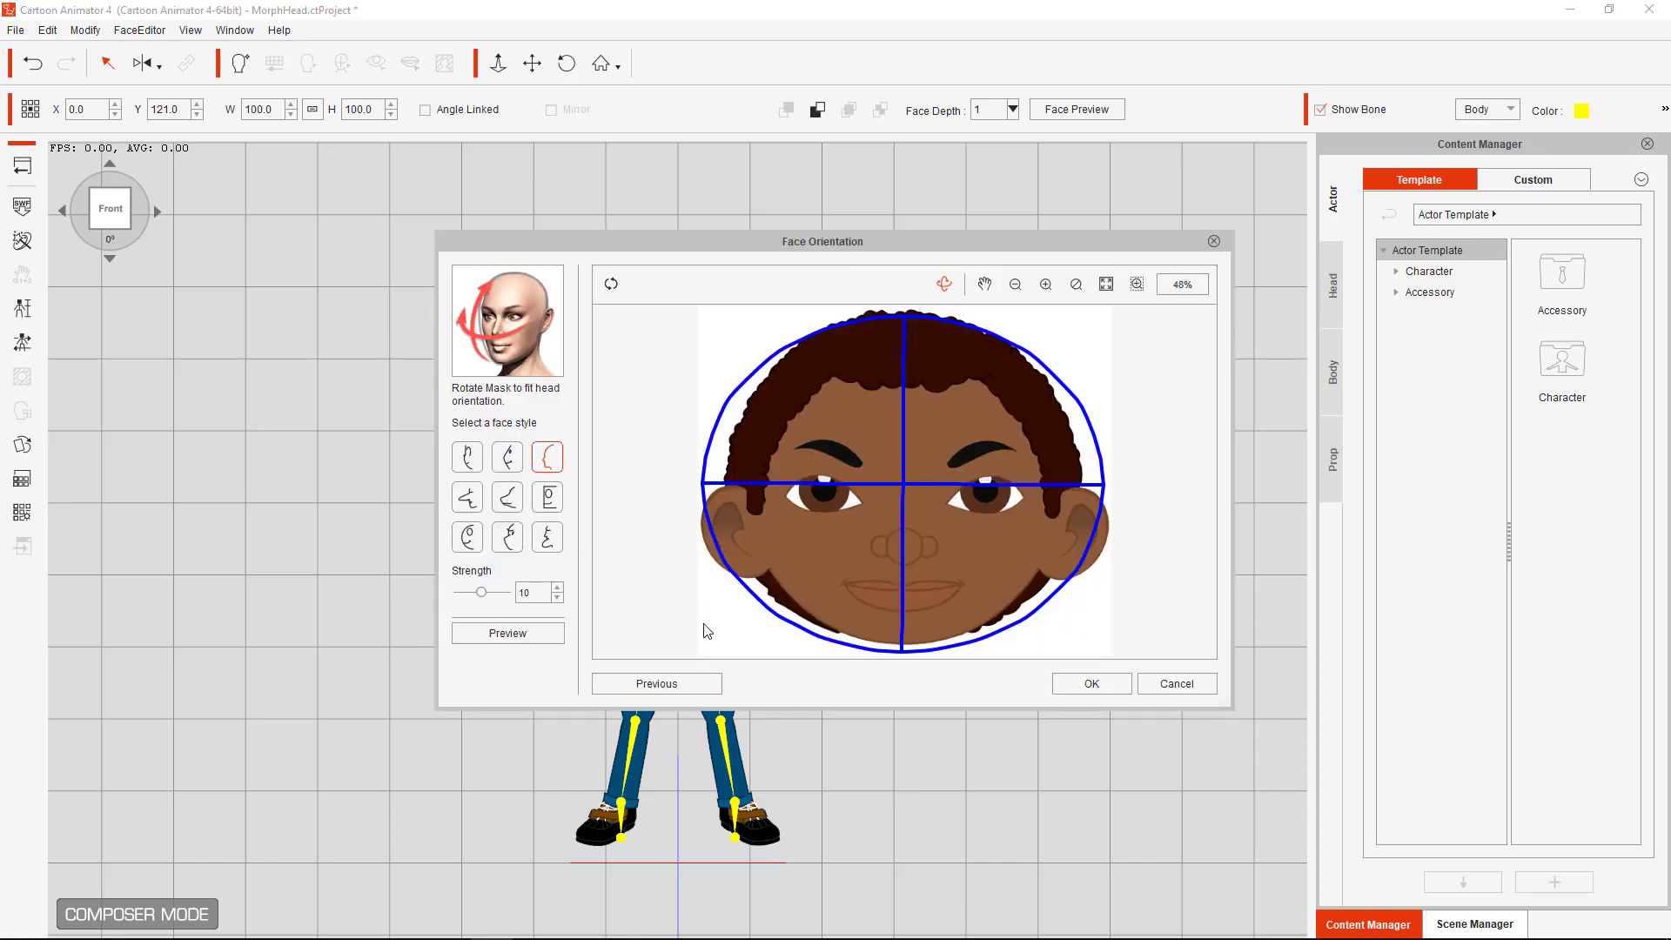
click(655, 687)
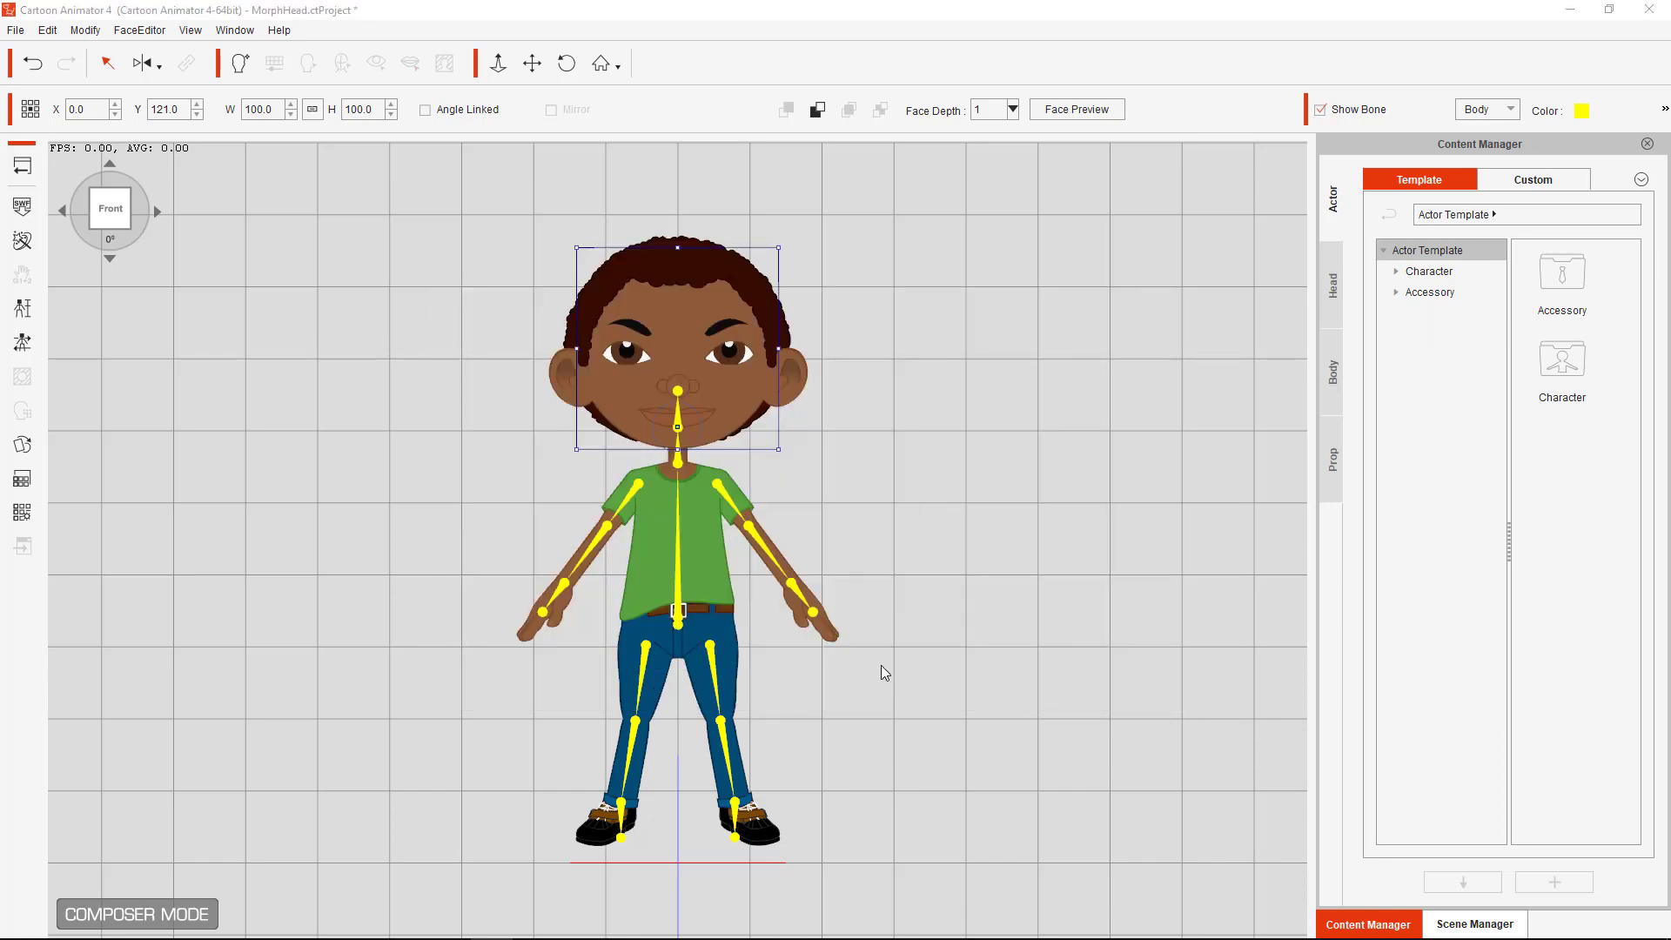
click(468, 558)
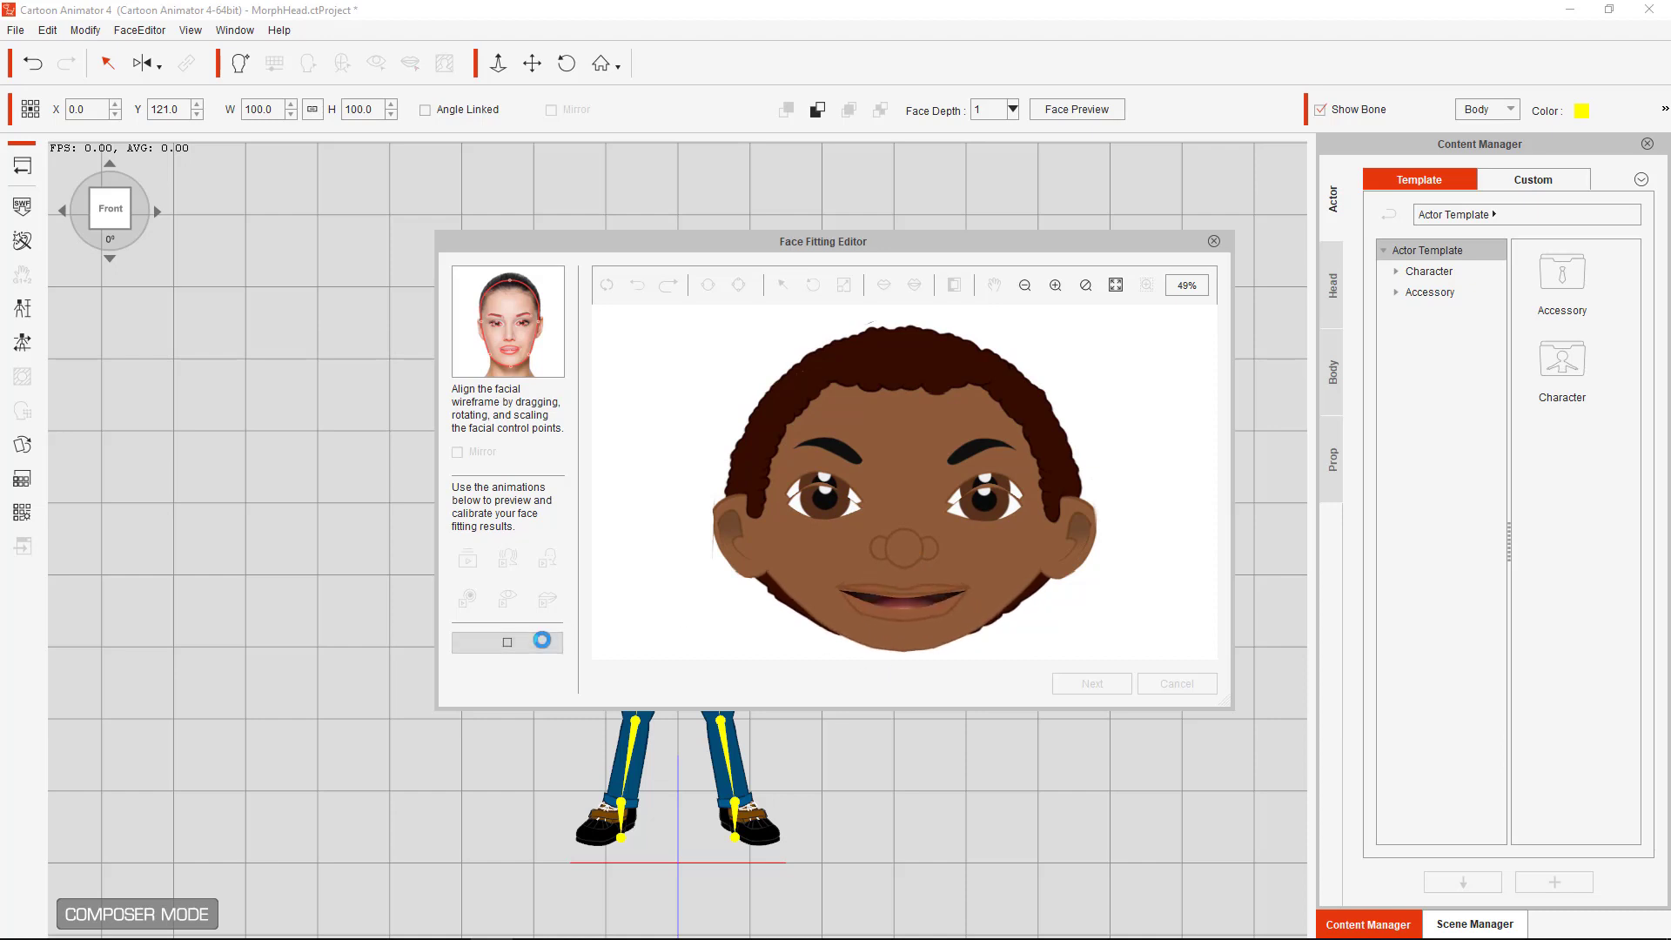
click(542, 639)
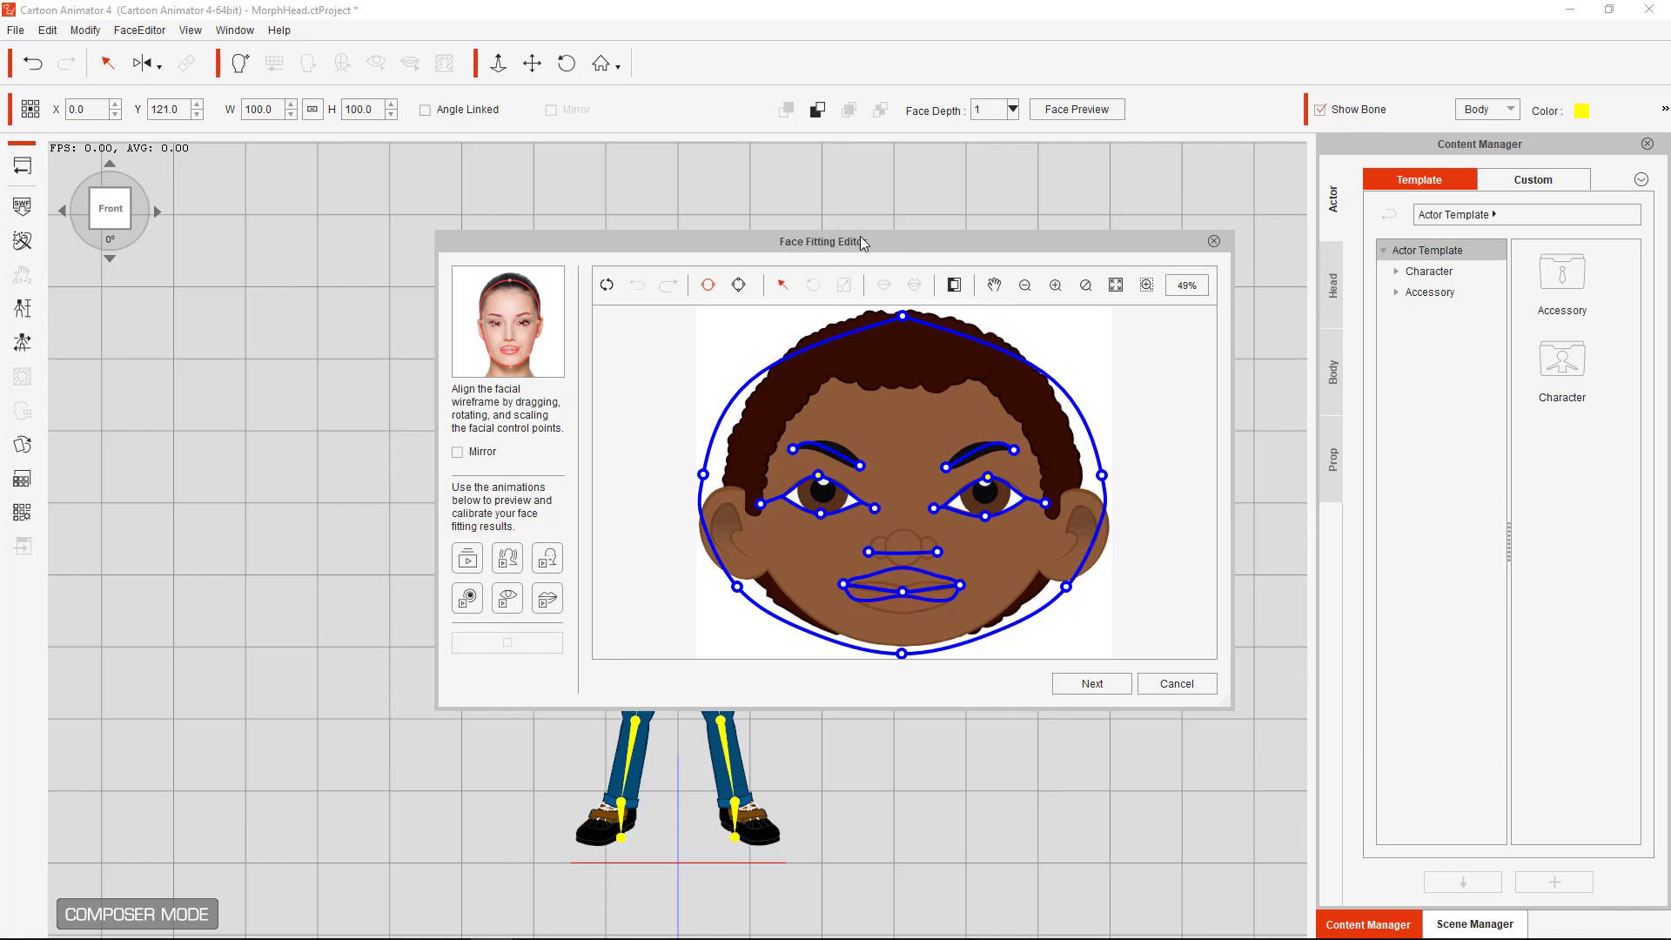
Enlarge and reposition the Face Fitting Editor window, and switch the wireframe to Detail Facial Mode
drag(732, 230, 725, 162)
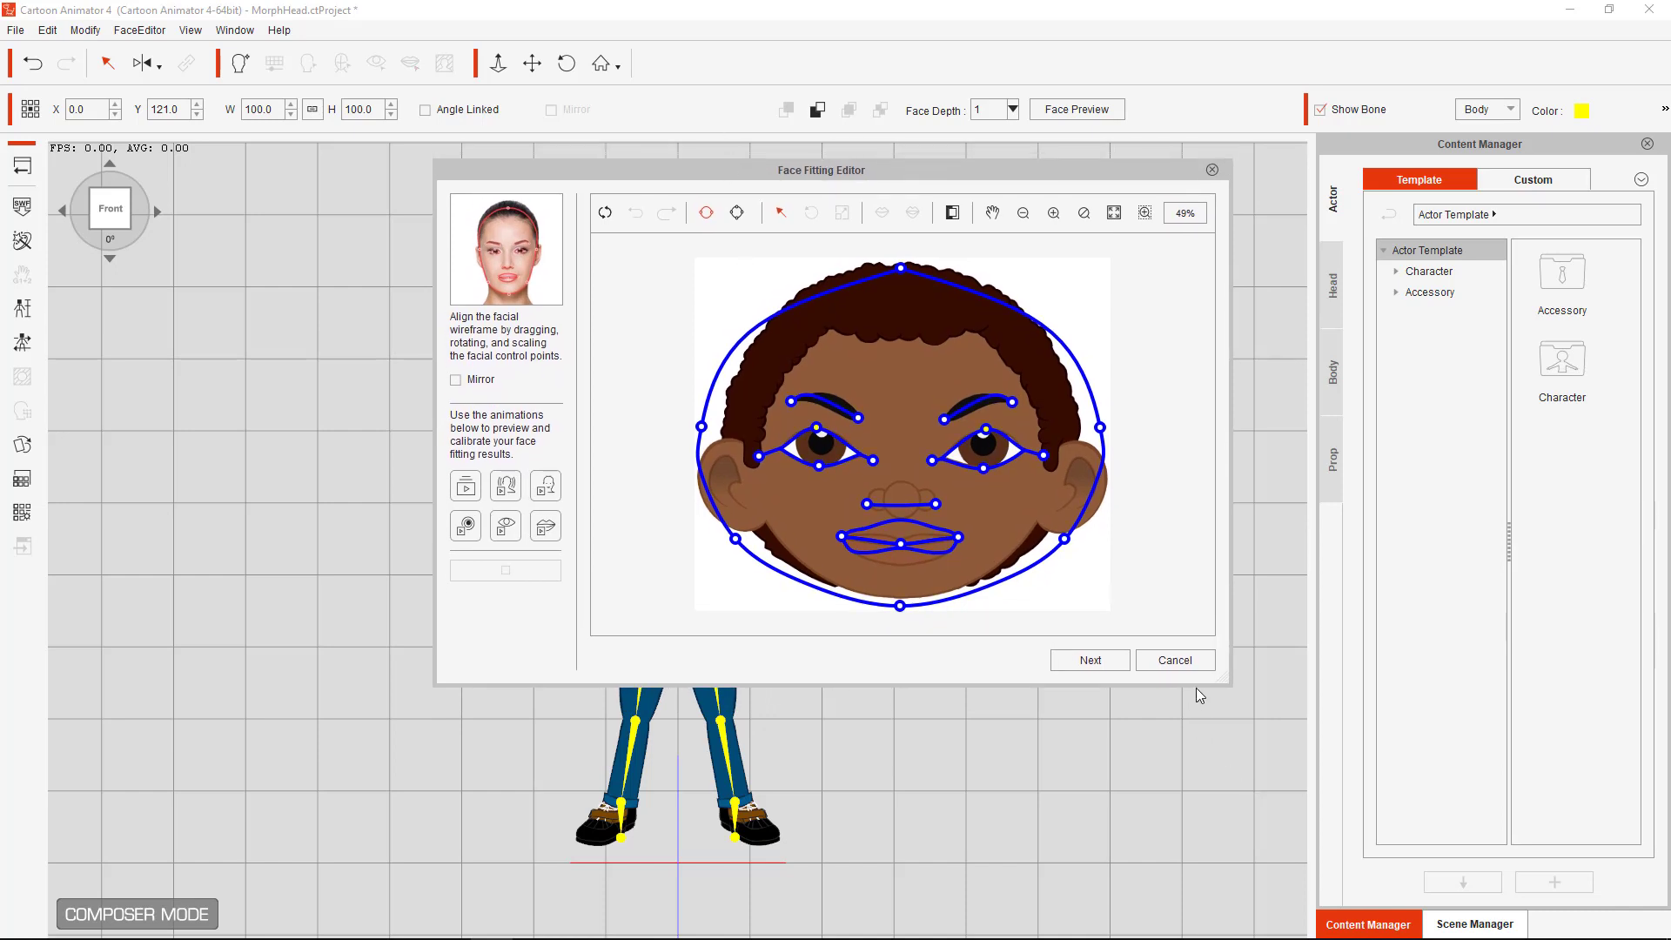
drag(1199, 687, 1240, 900)
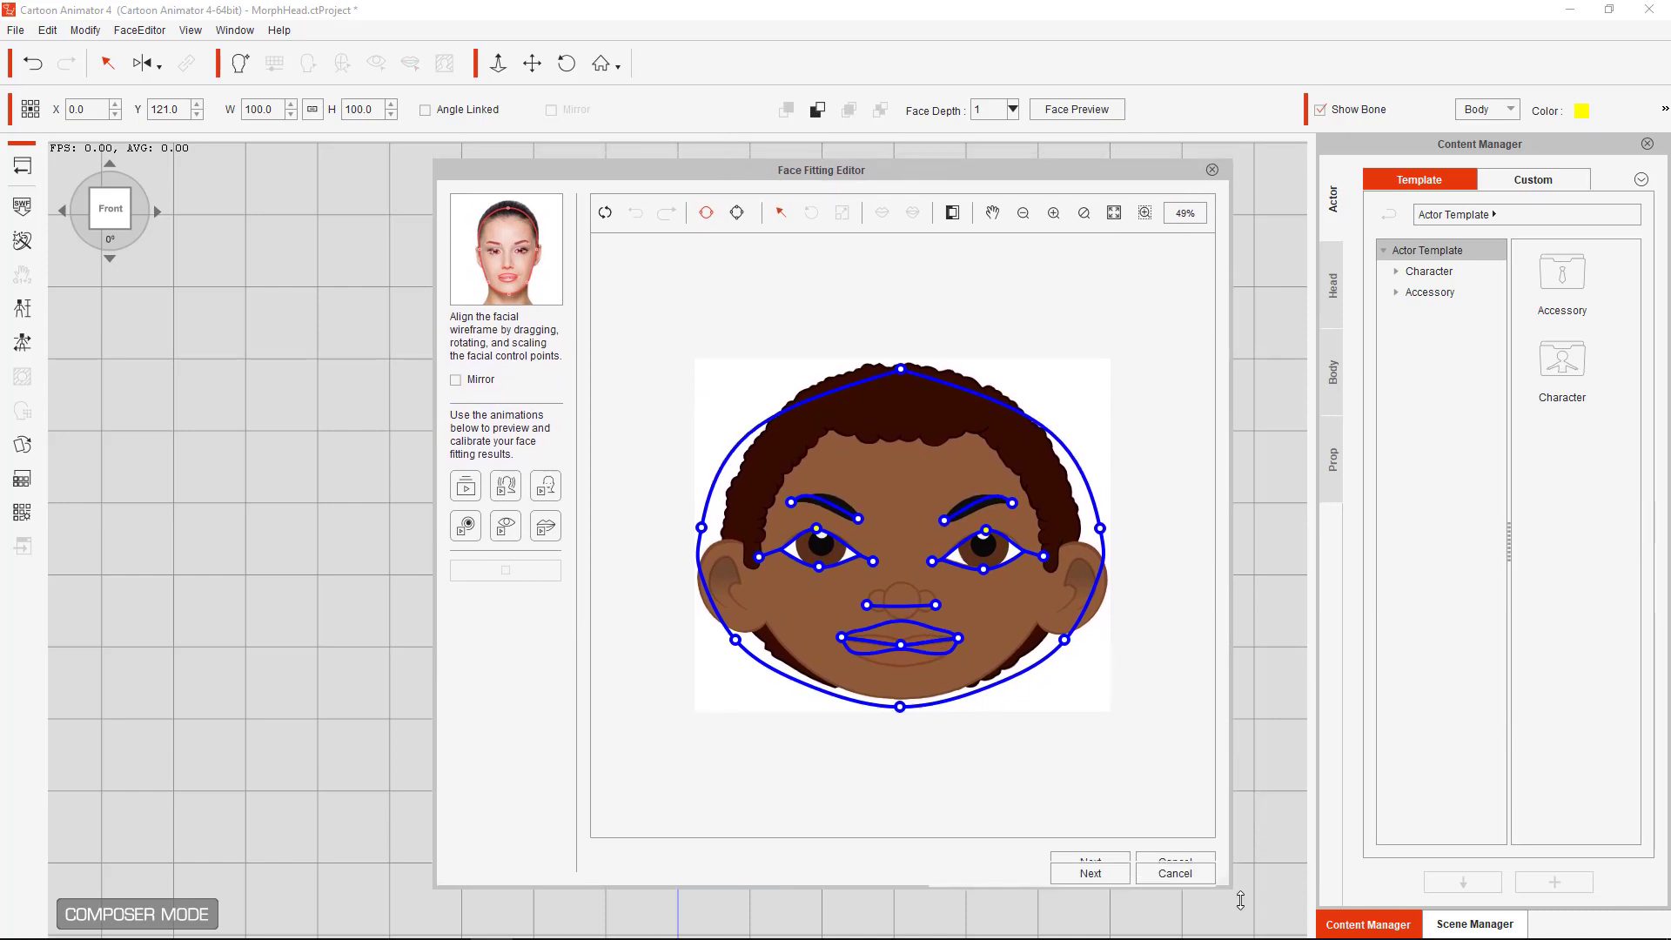
drag(1236, 577, 1436, 580)
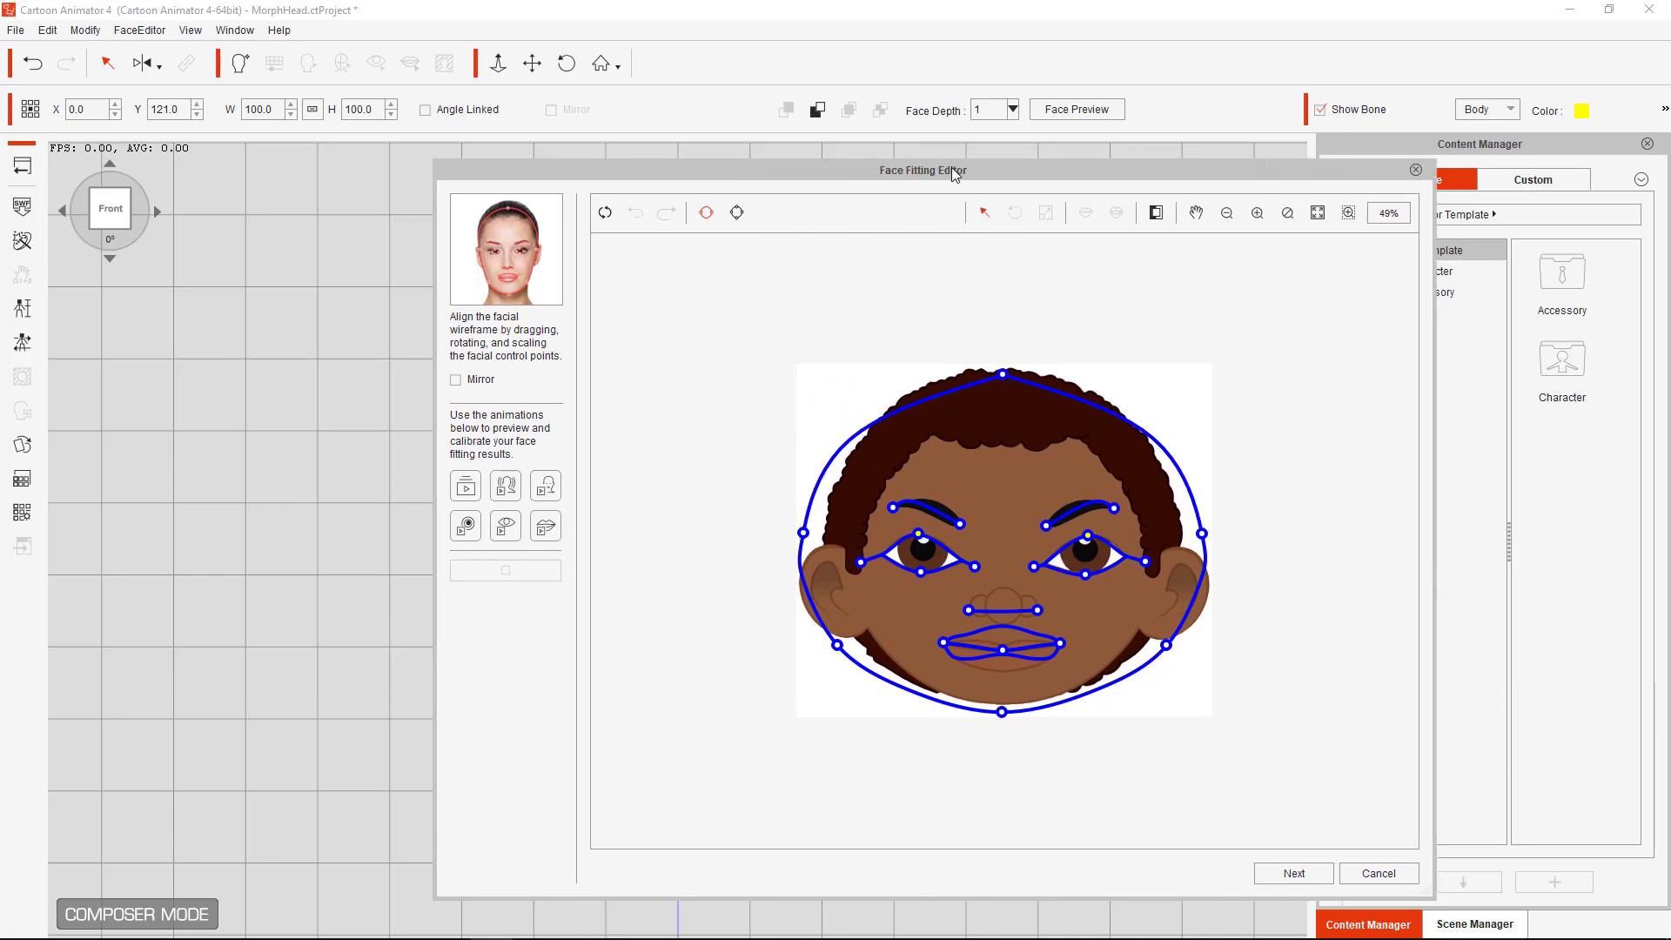
drag(952, 168, 825, 129)
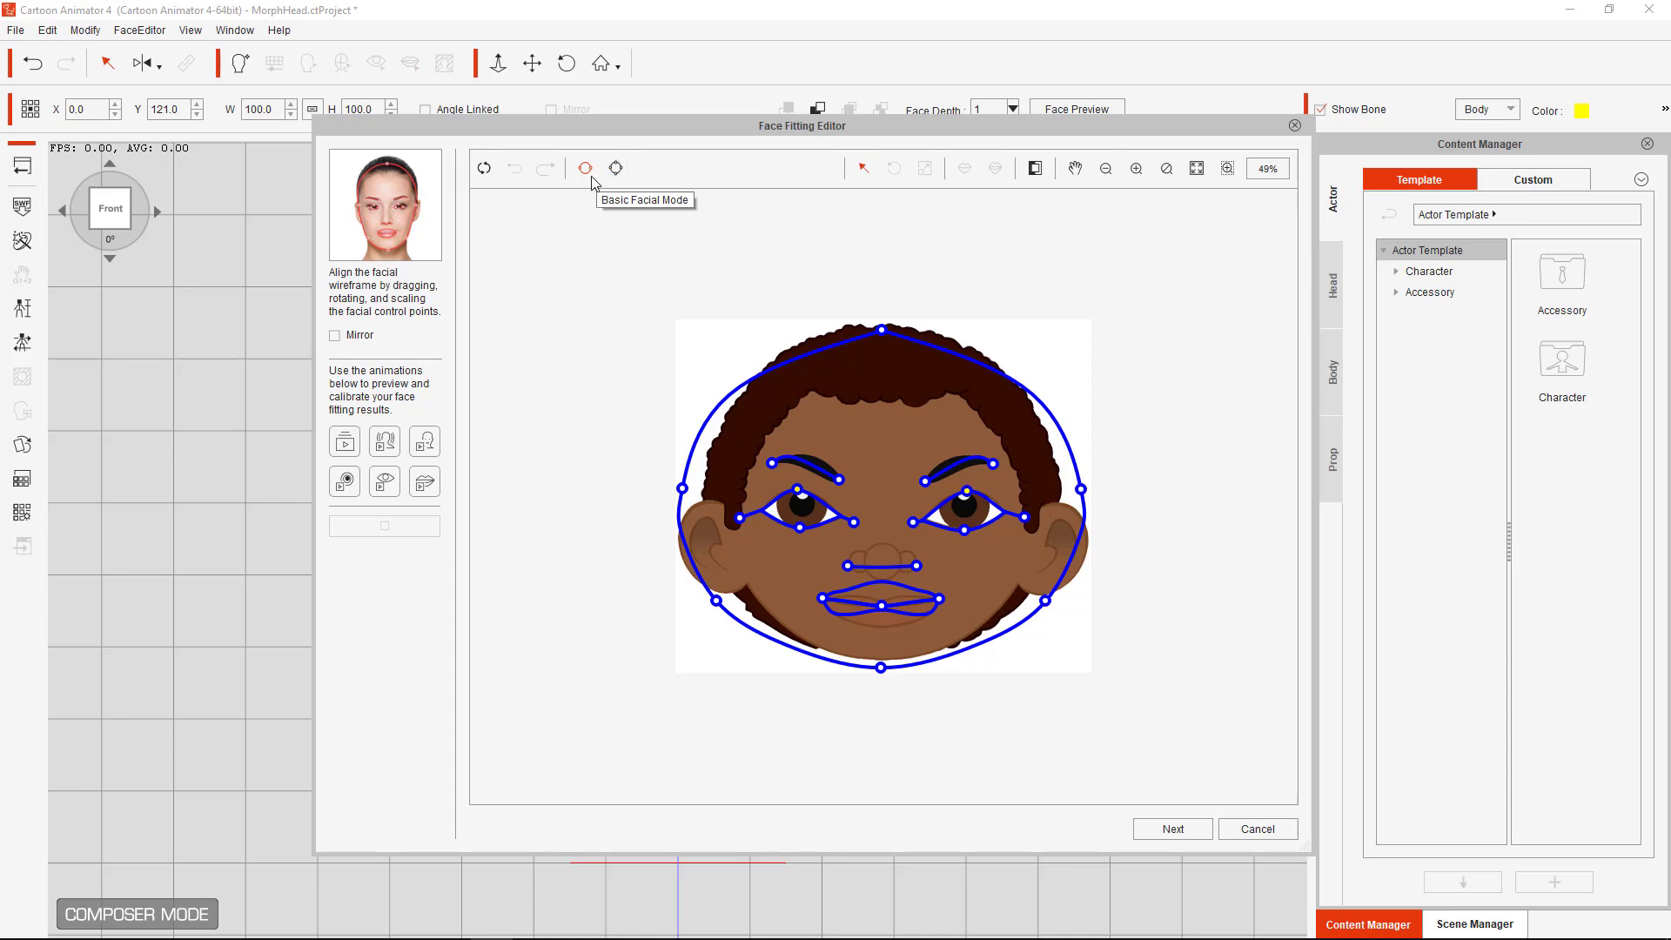
click(616, 178)
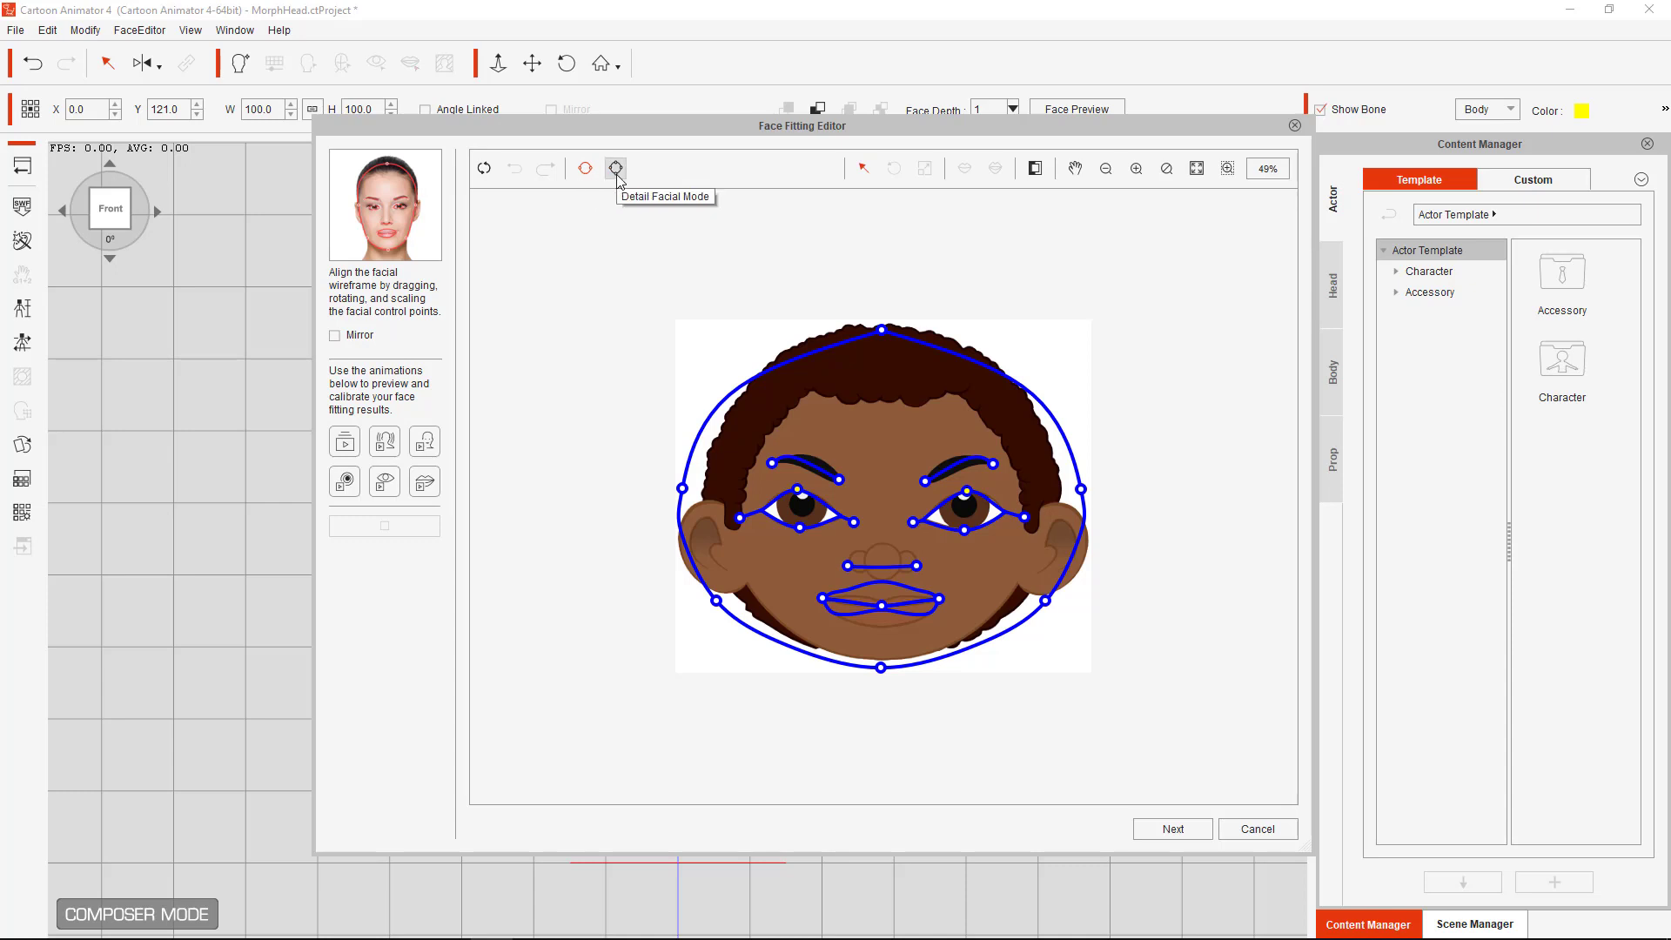
click(616, 168)
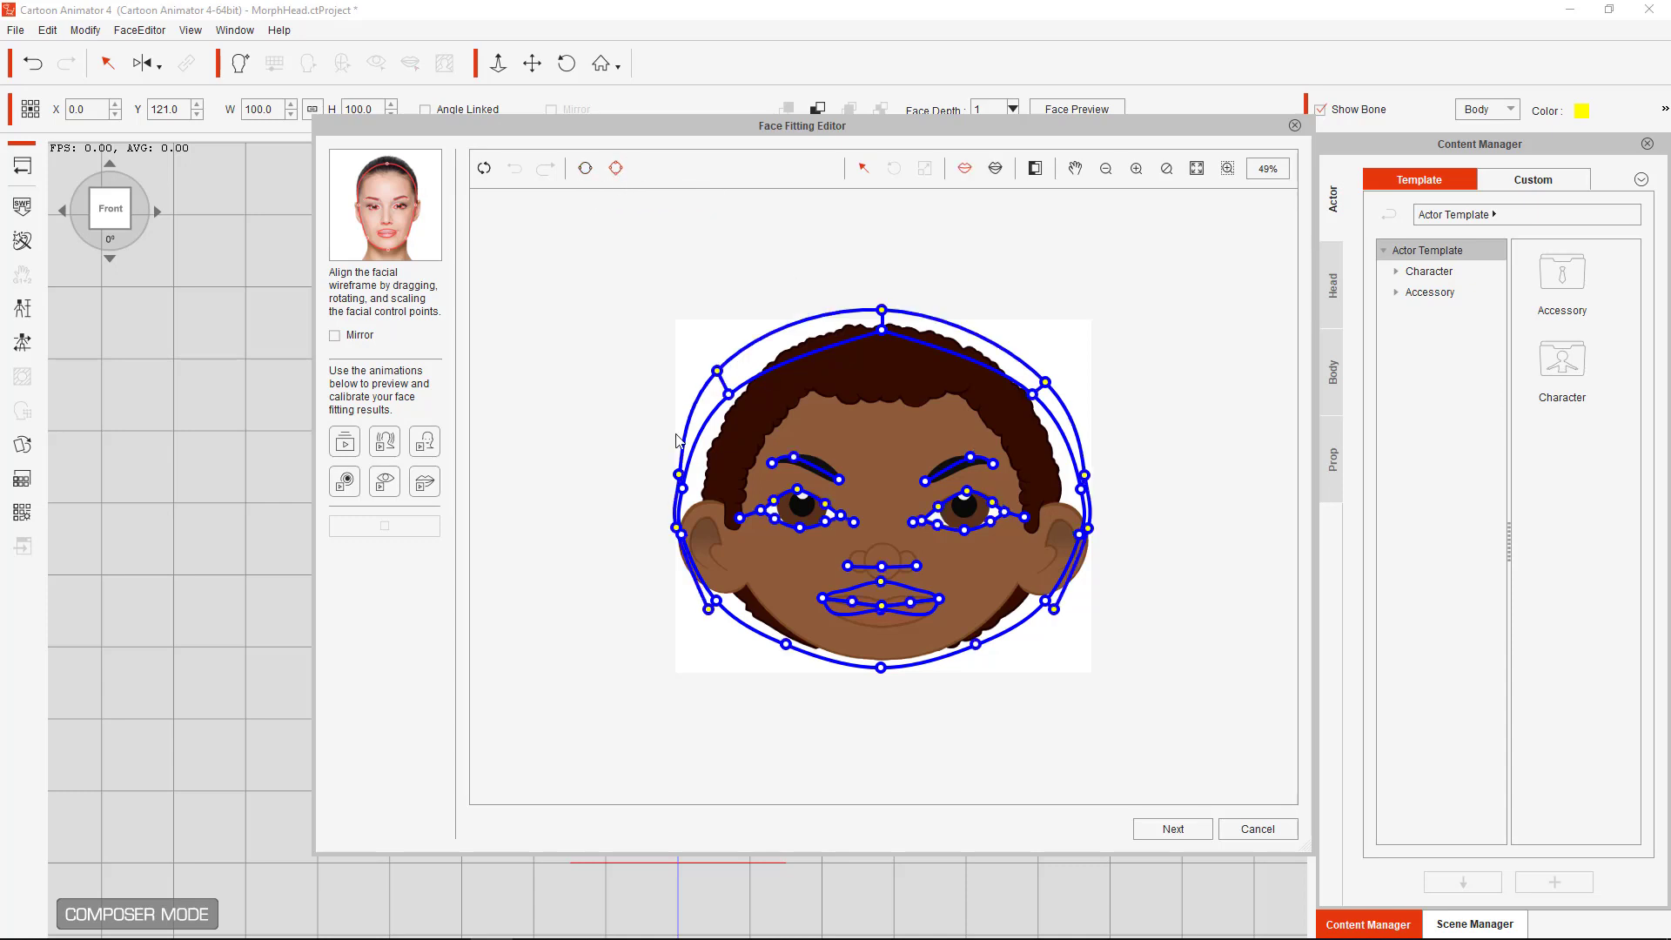
Expand the outer head contour by moving its points outward around the crown, both sides and below the ears
drag(678, 475, 651, 468)
drag(677, 530, 645, 535)
drag(702, 610, 694, 612)
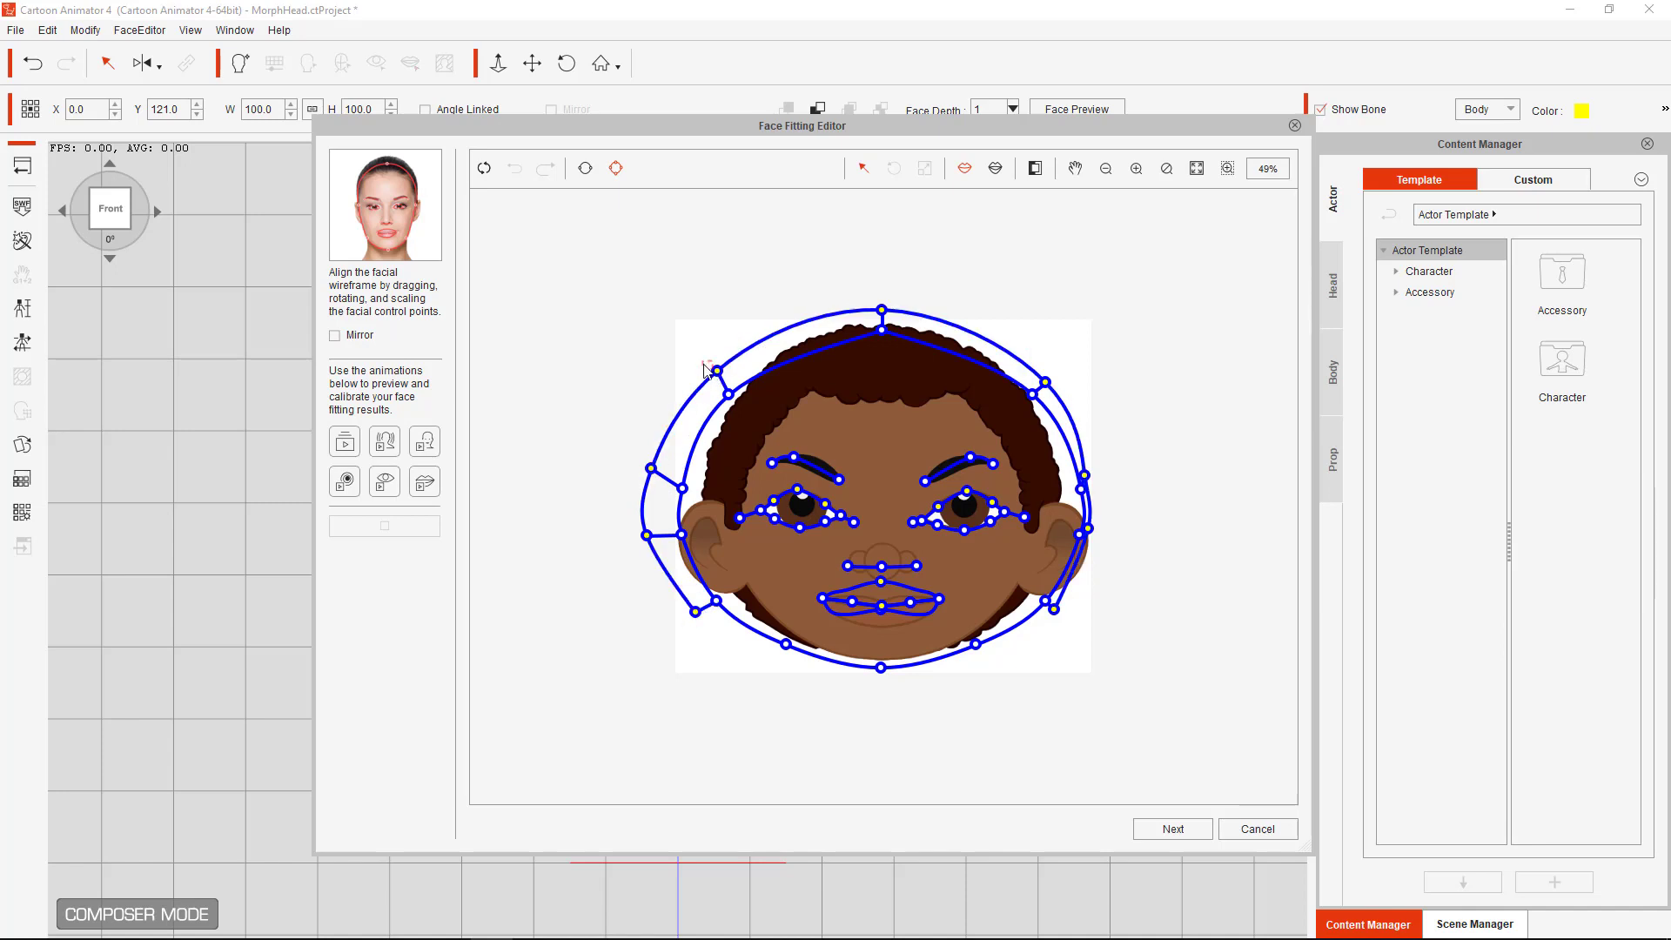
drag(719, 372, 711, 357)
drag(884, 313, 886, 290)
drag(1048, 386, 1058, 369)
drag(1090, 476, 1110, 467)
drag(1092, 533, 1115, 547)
drag(1055, 610, 1076, 620)
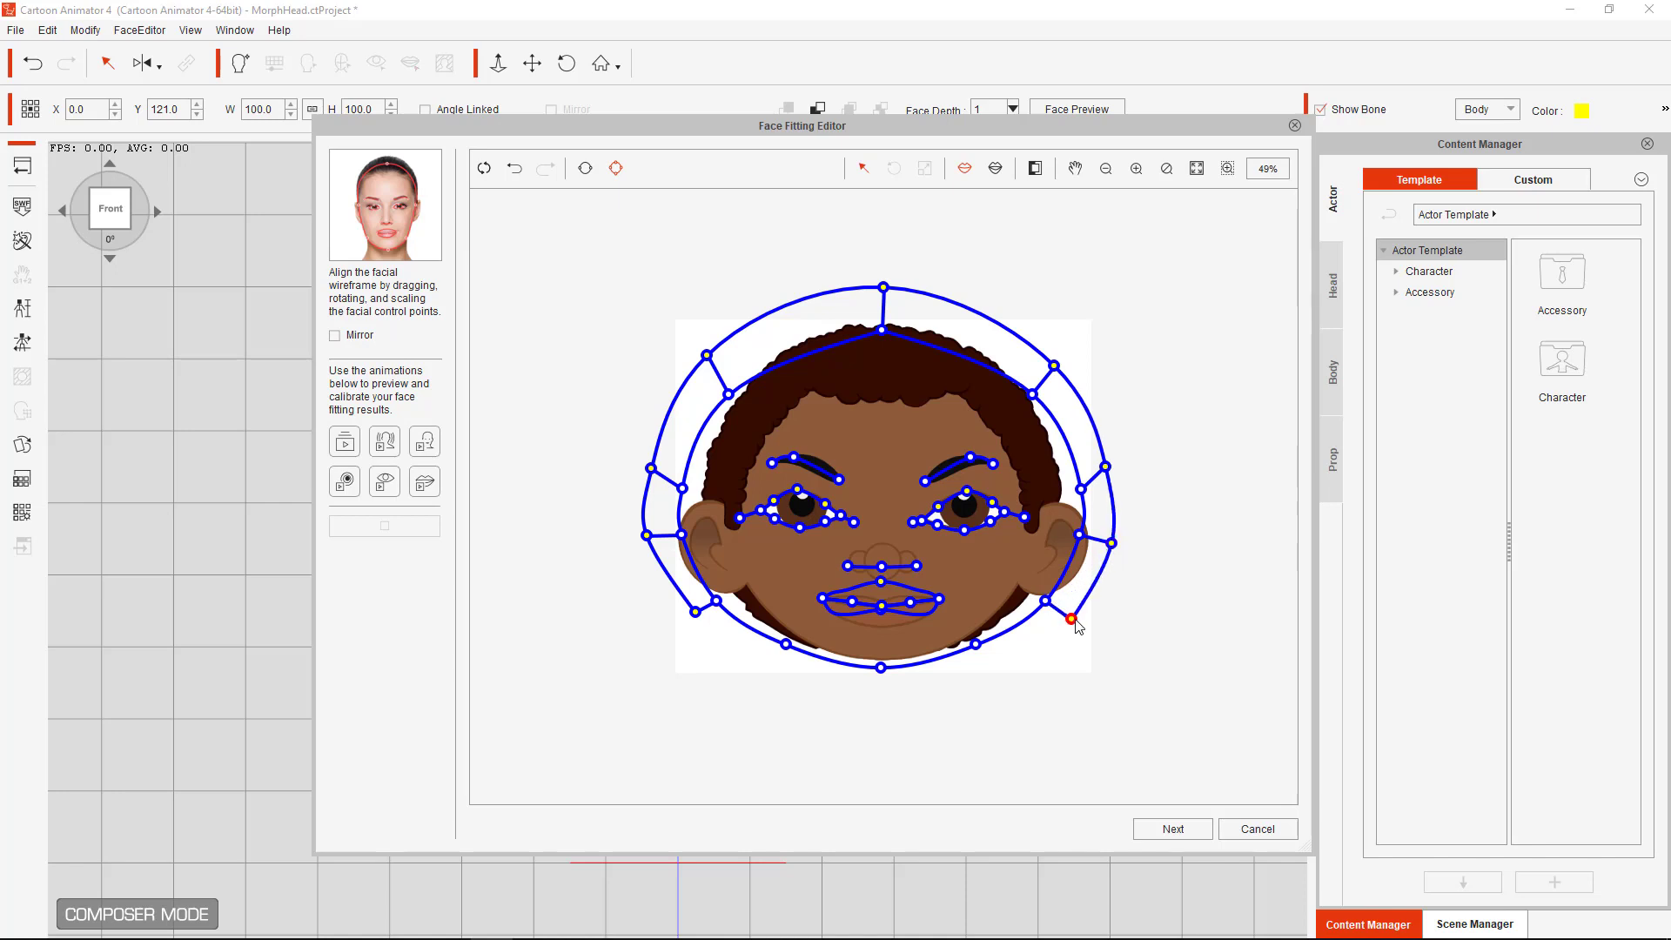
Fit the inner face contour by lowering its ear points, pulling the side points inward and moving the upper side points to the hair's edge
drag(1081, 537, 1088, 555)
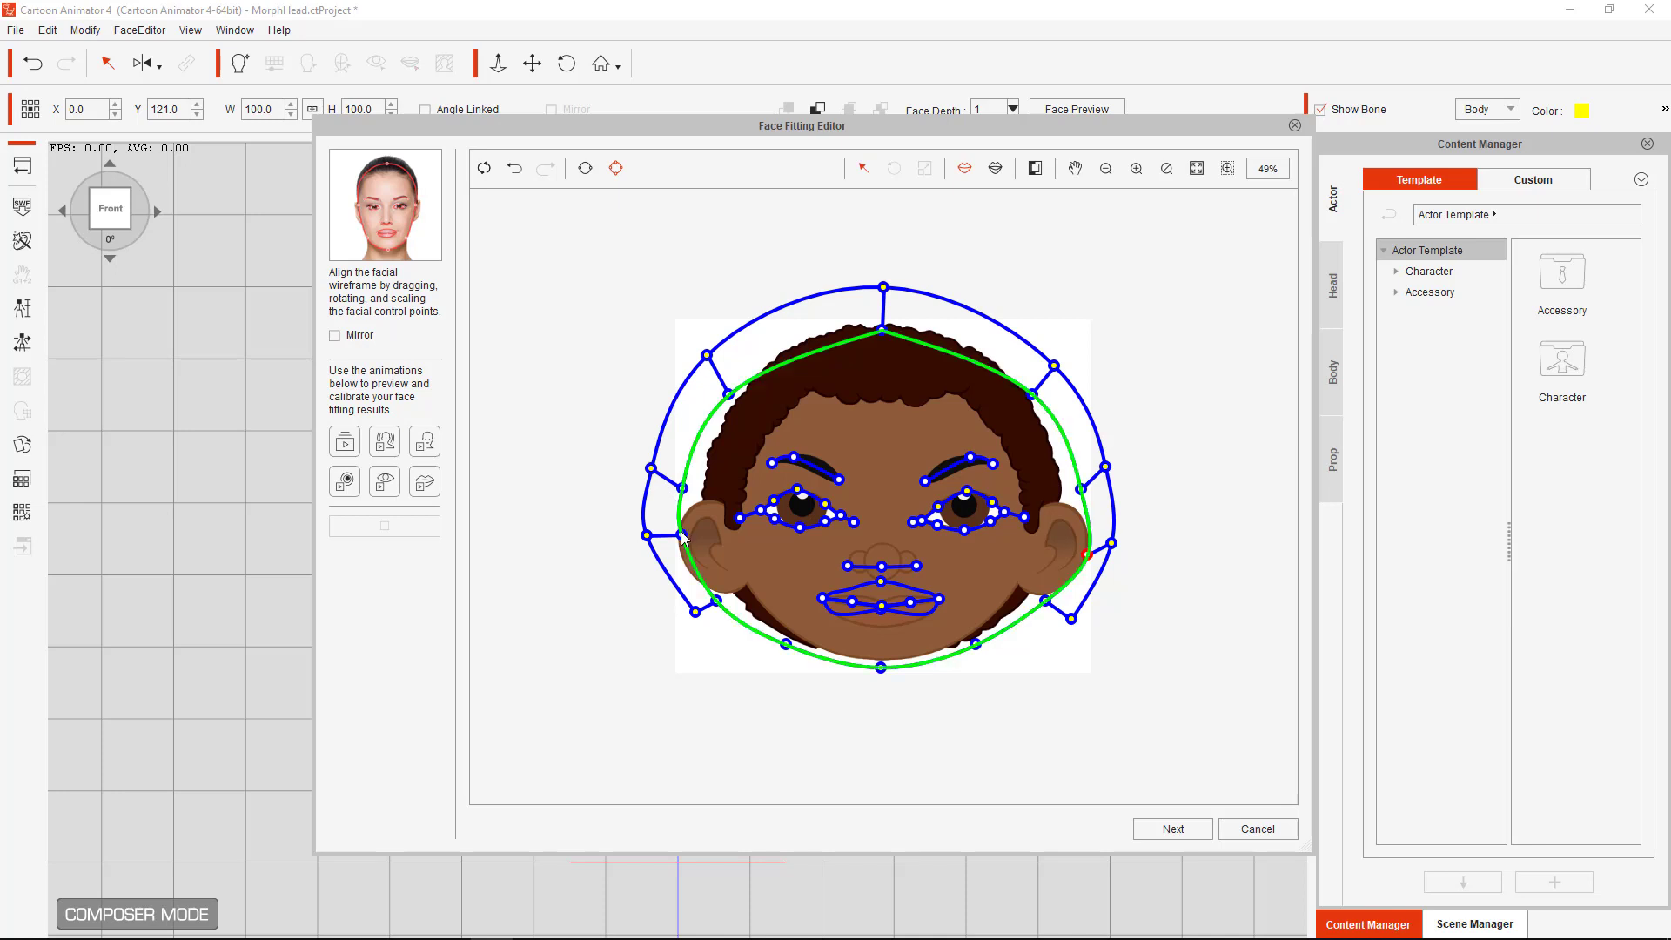
drag(681, 532, 675, 546)
drag(682, 489, 692, 483)
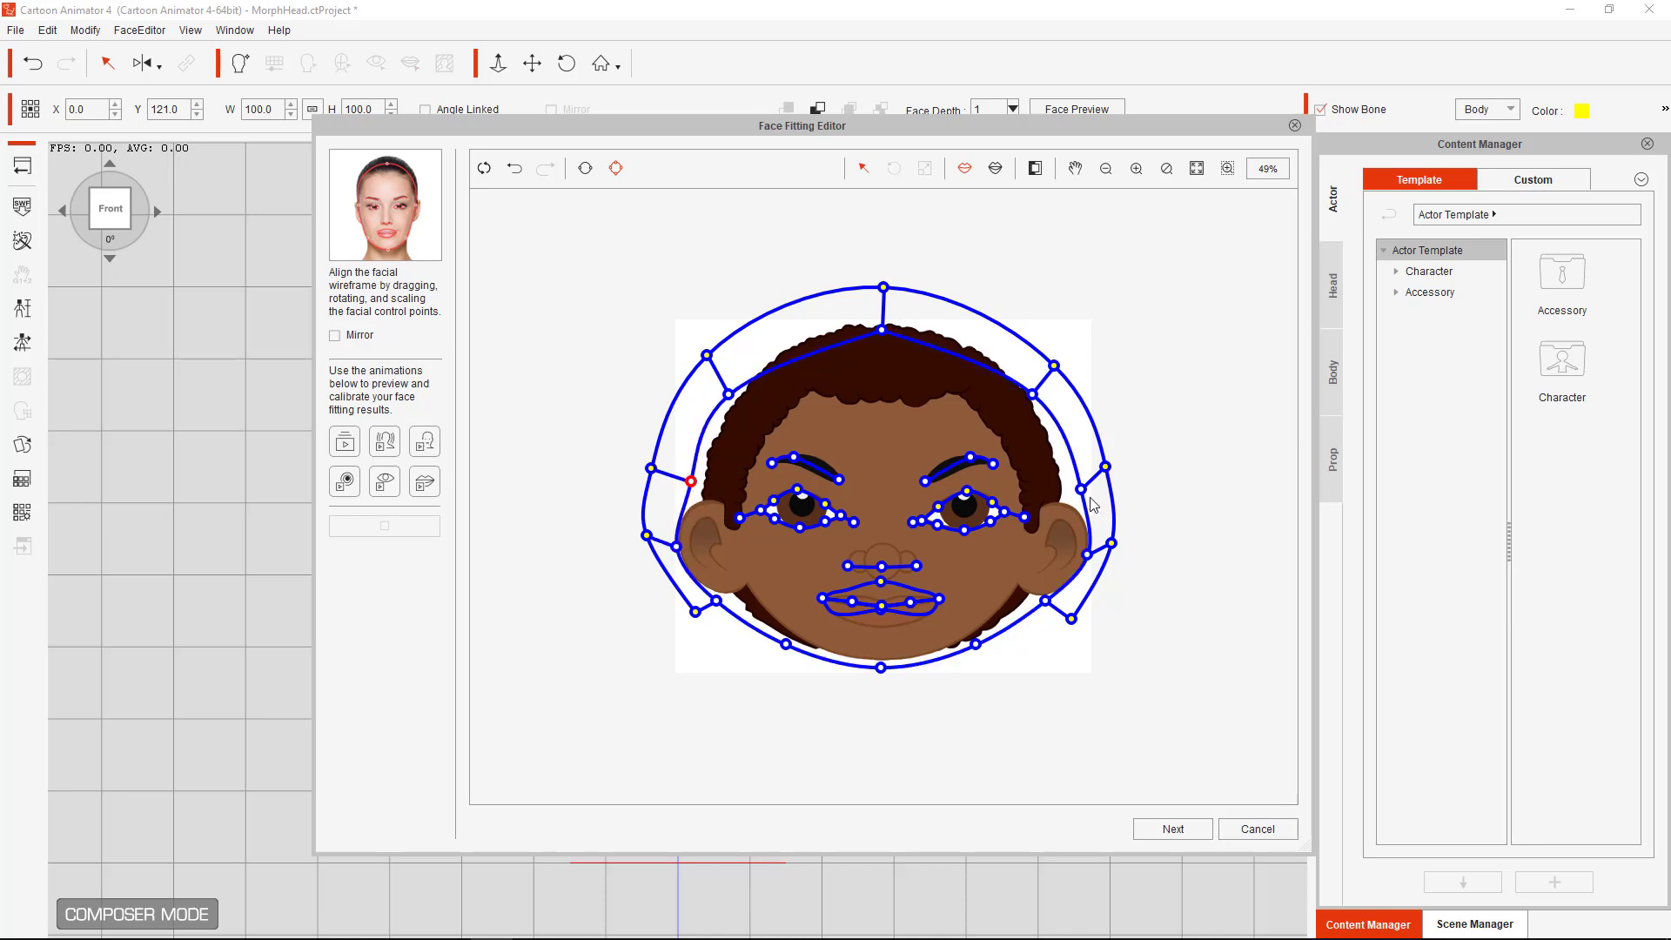
drag(1081, 490, 1075, 483)
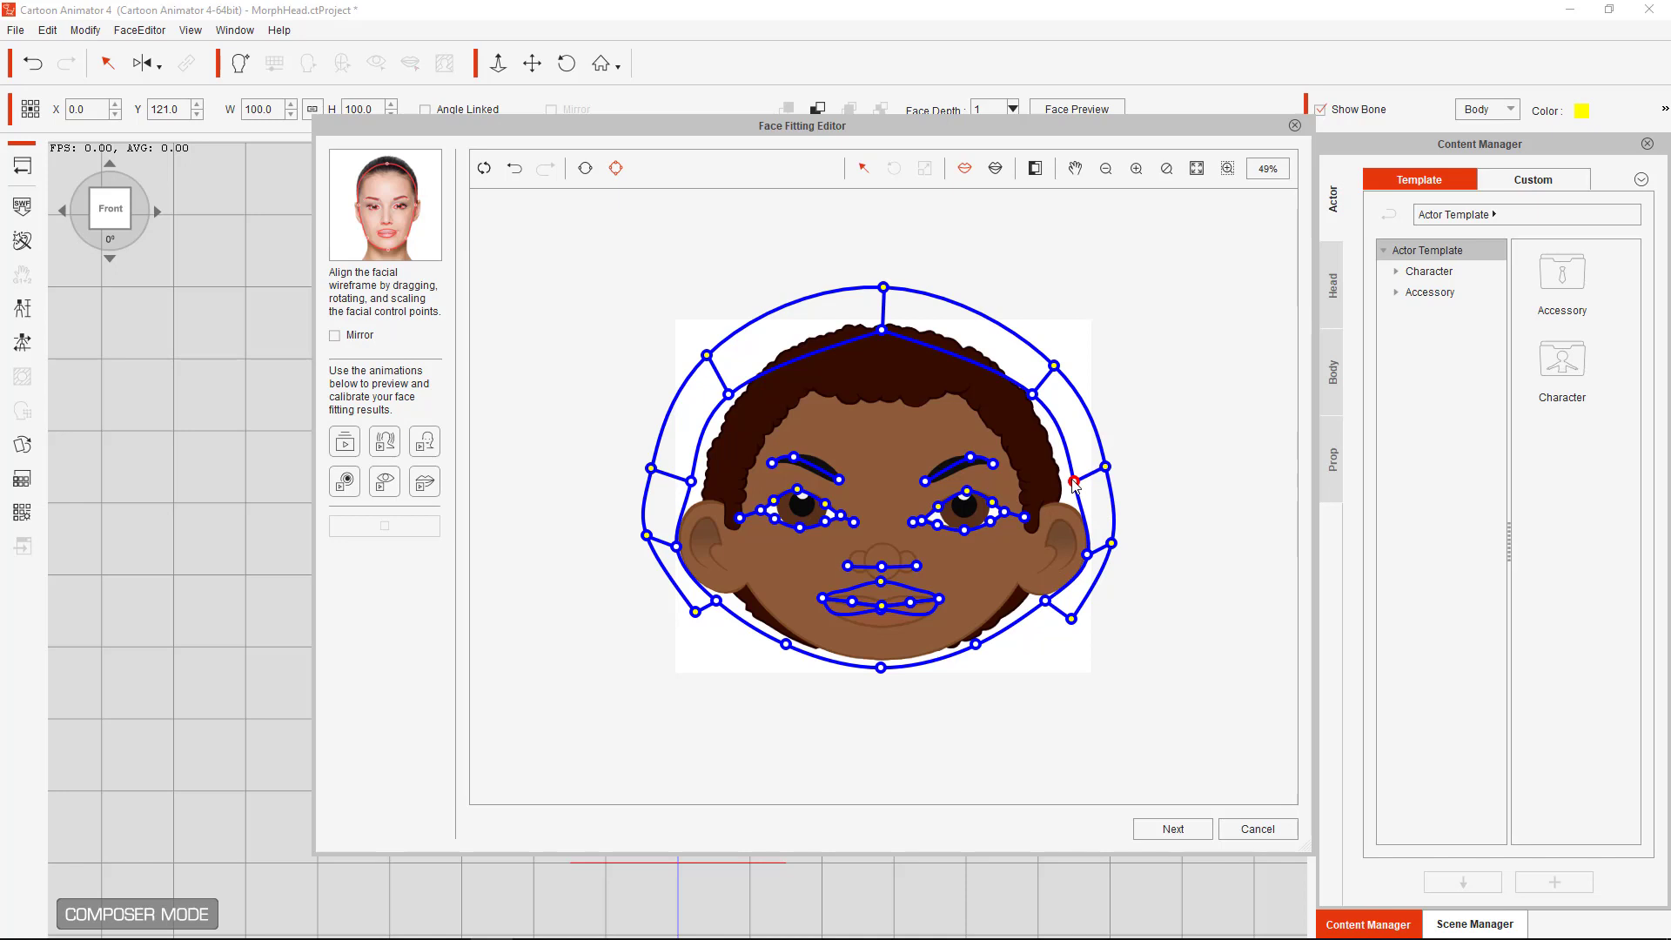
click(1032, 396)
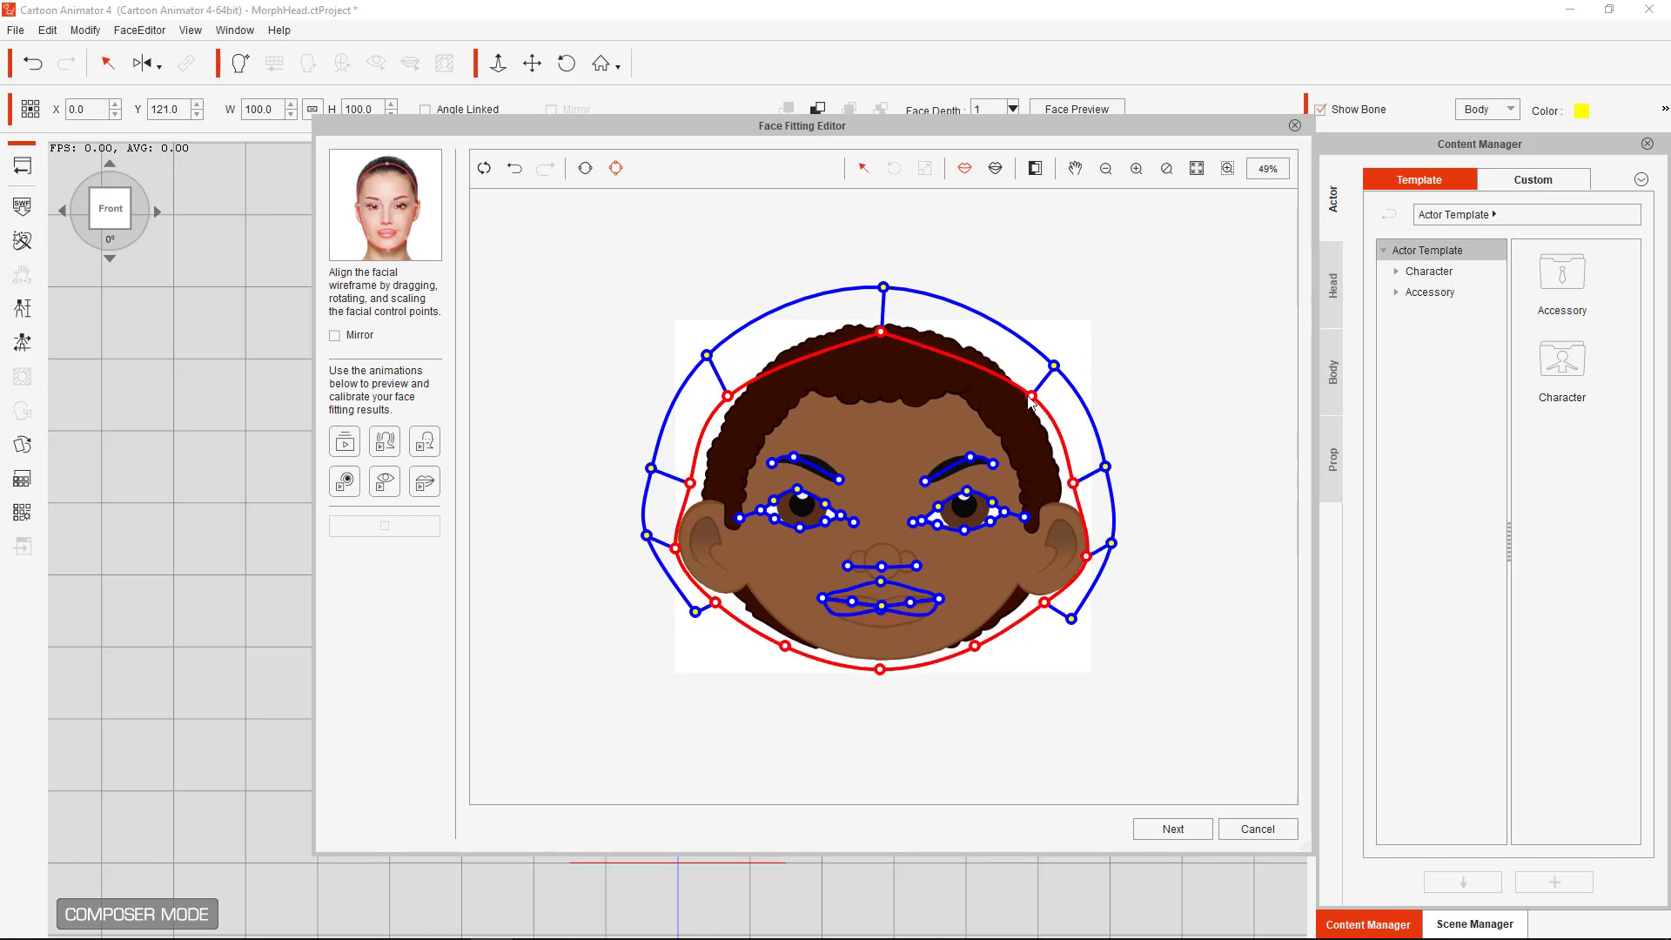
drag(1031, 397, 1020, 378)
click(1044, 397)
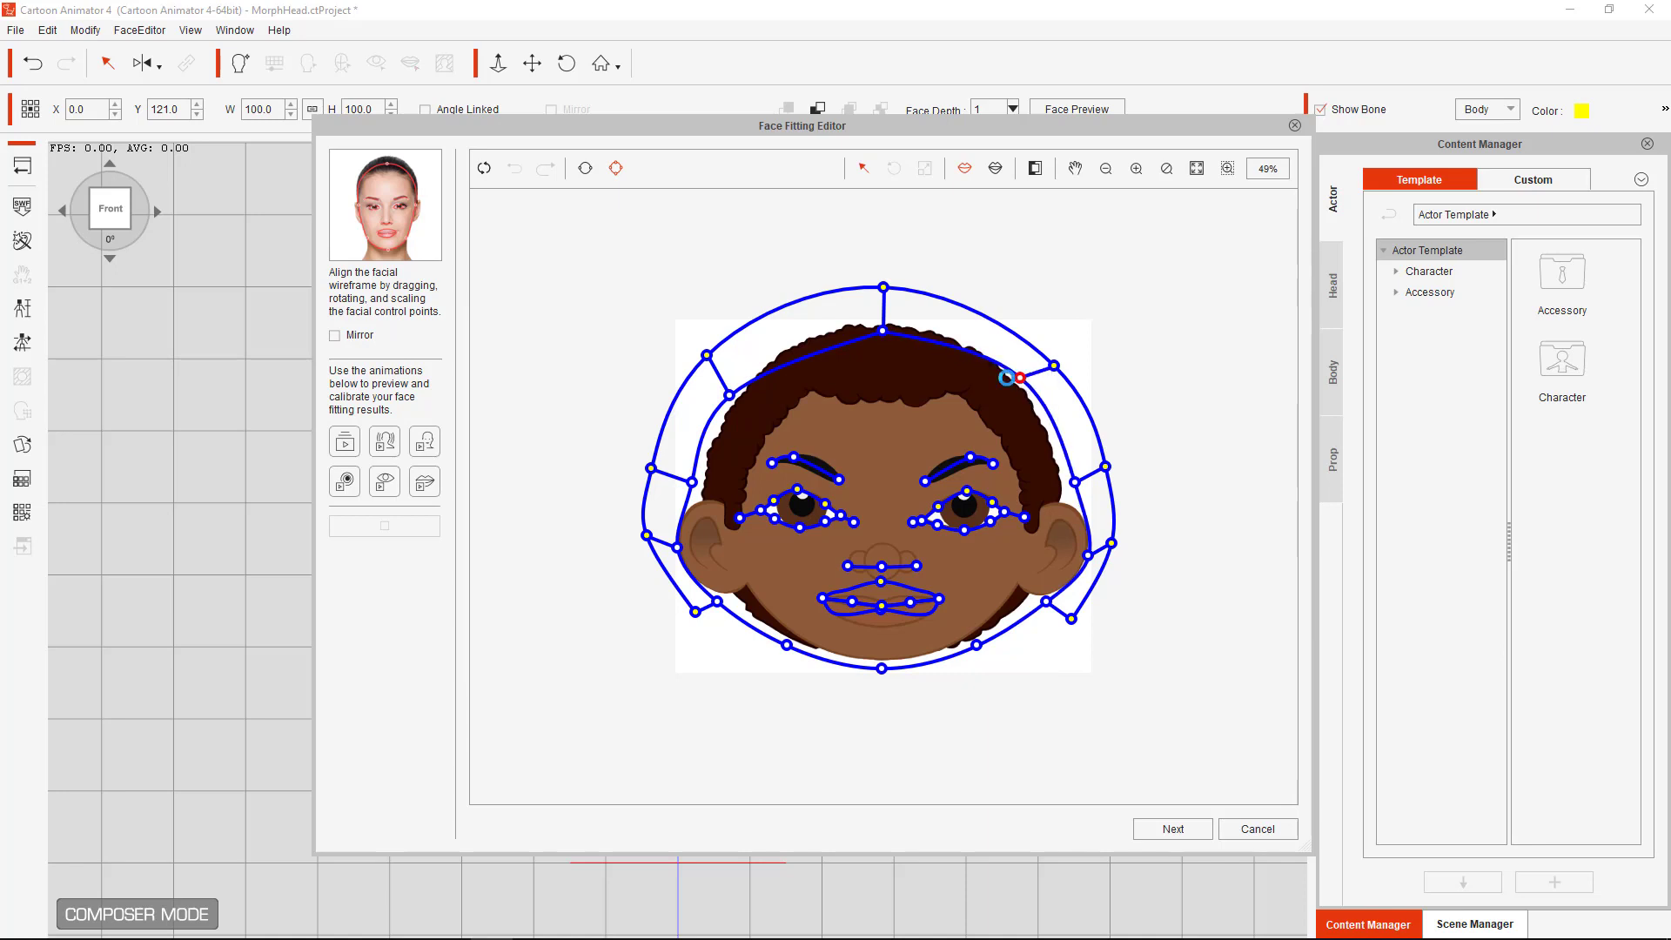
drag(729, 394, 745, 384)
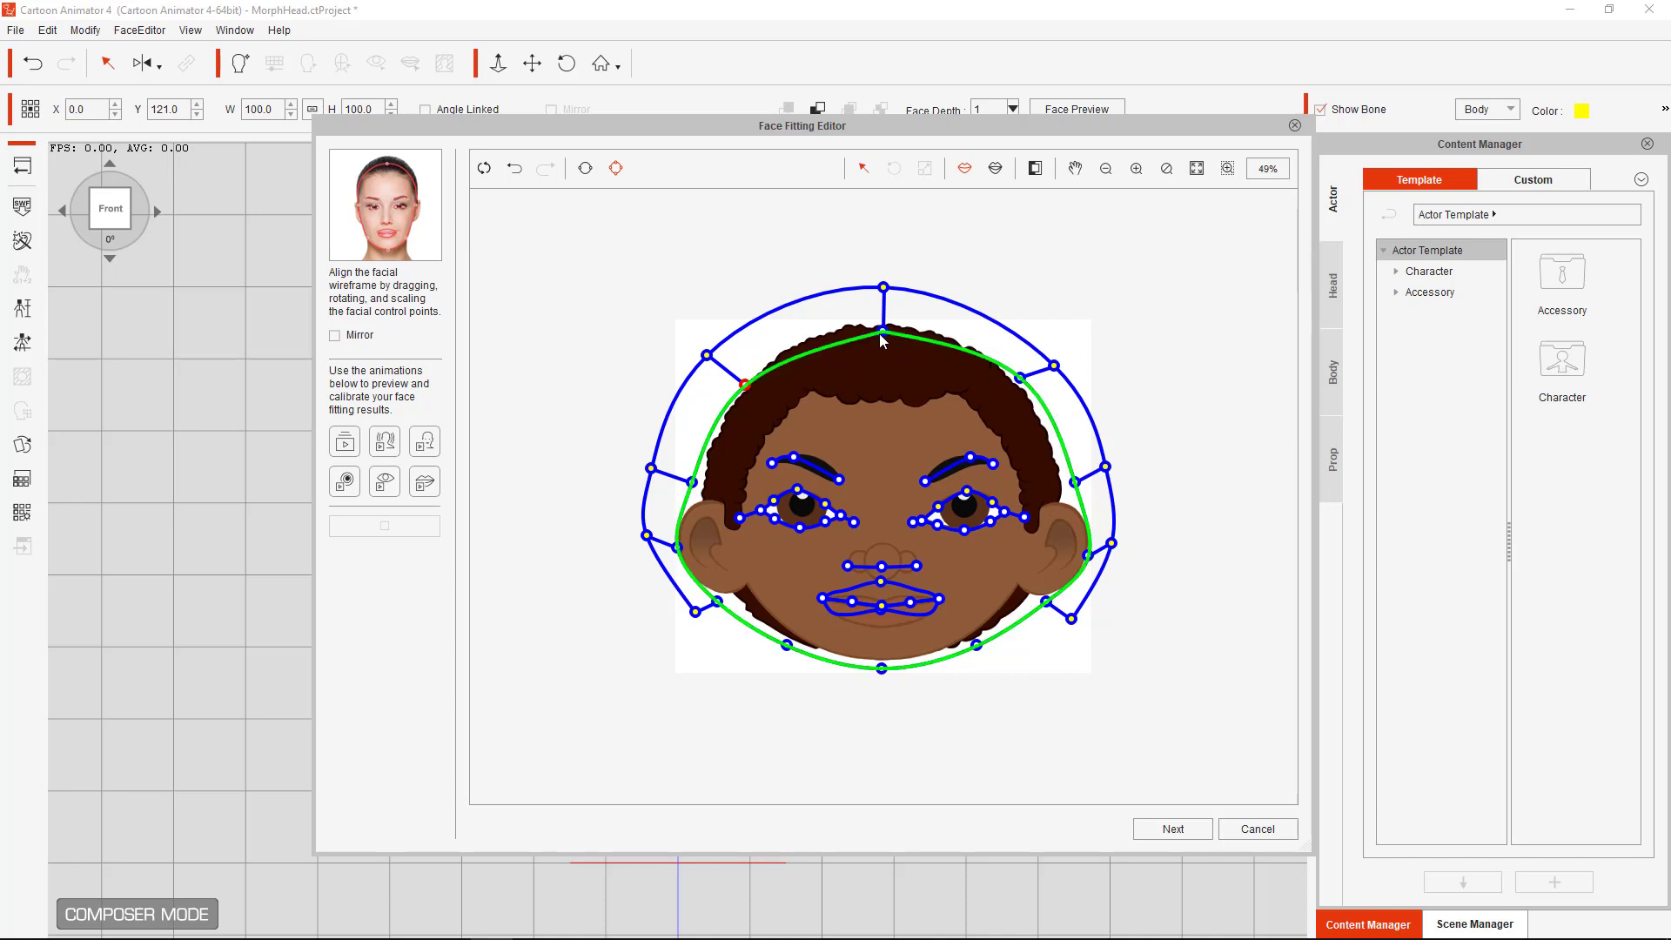
Raise the inner contour's crown point to the hair's top edge, and spread the outer contour's crown and side points slightly farther out
drag(883, 331, 880, 280)
drag(1053, 366, 1056, 353)
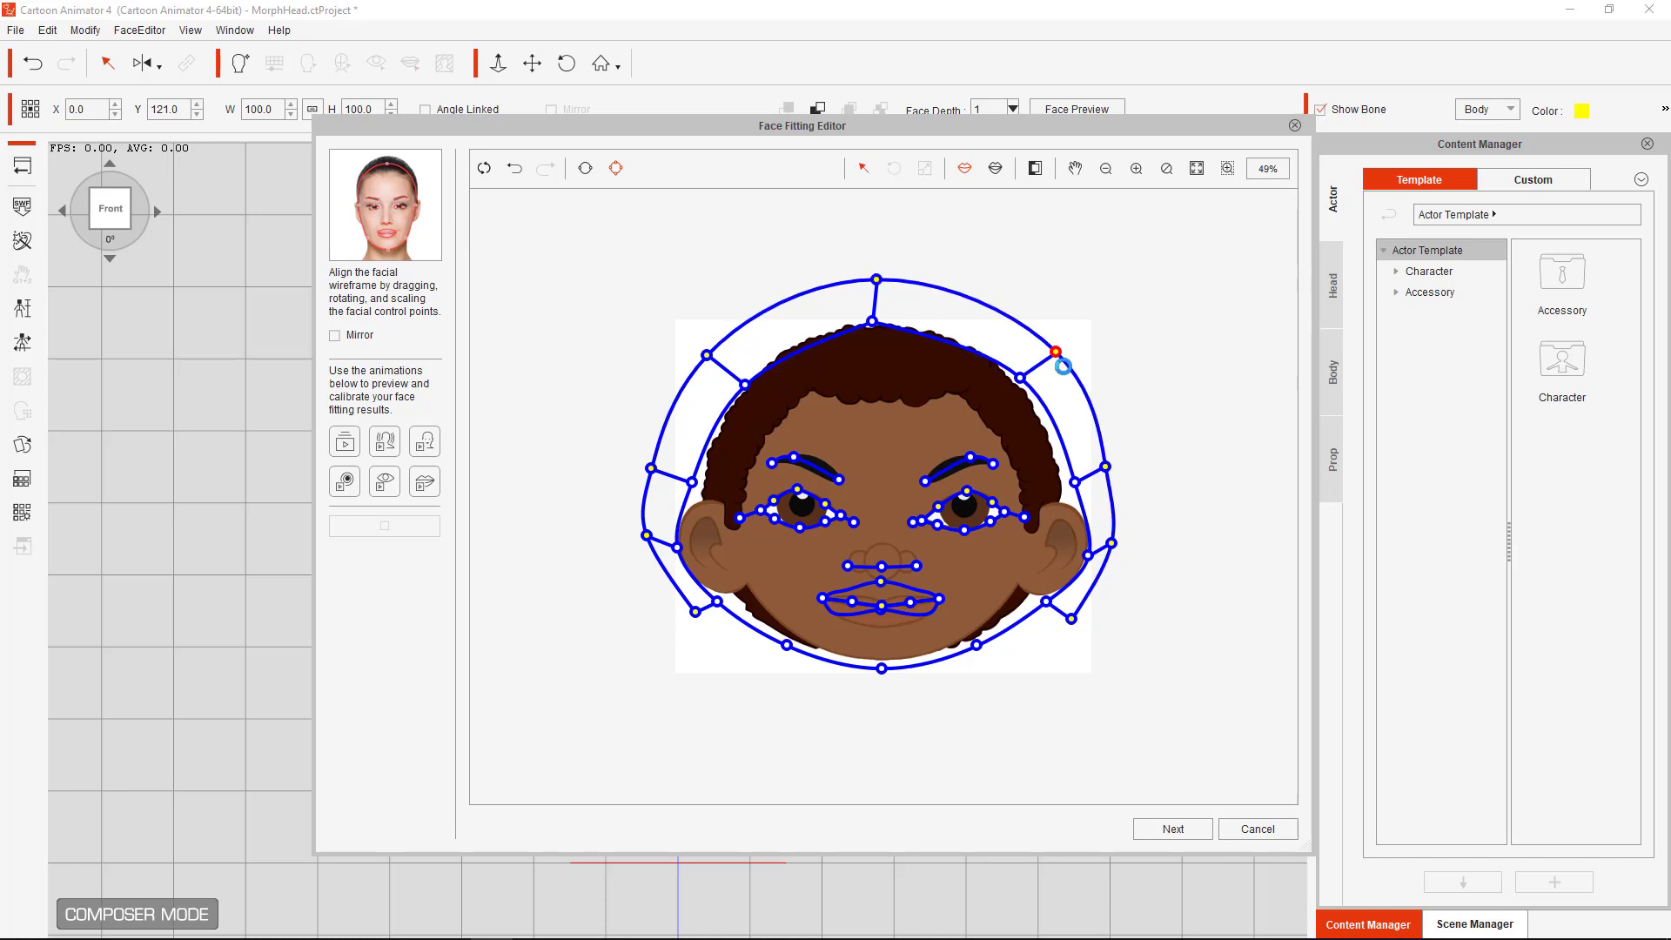
drag(1108, 469, 1111, 458)
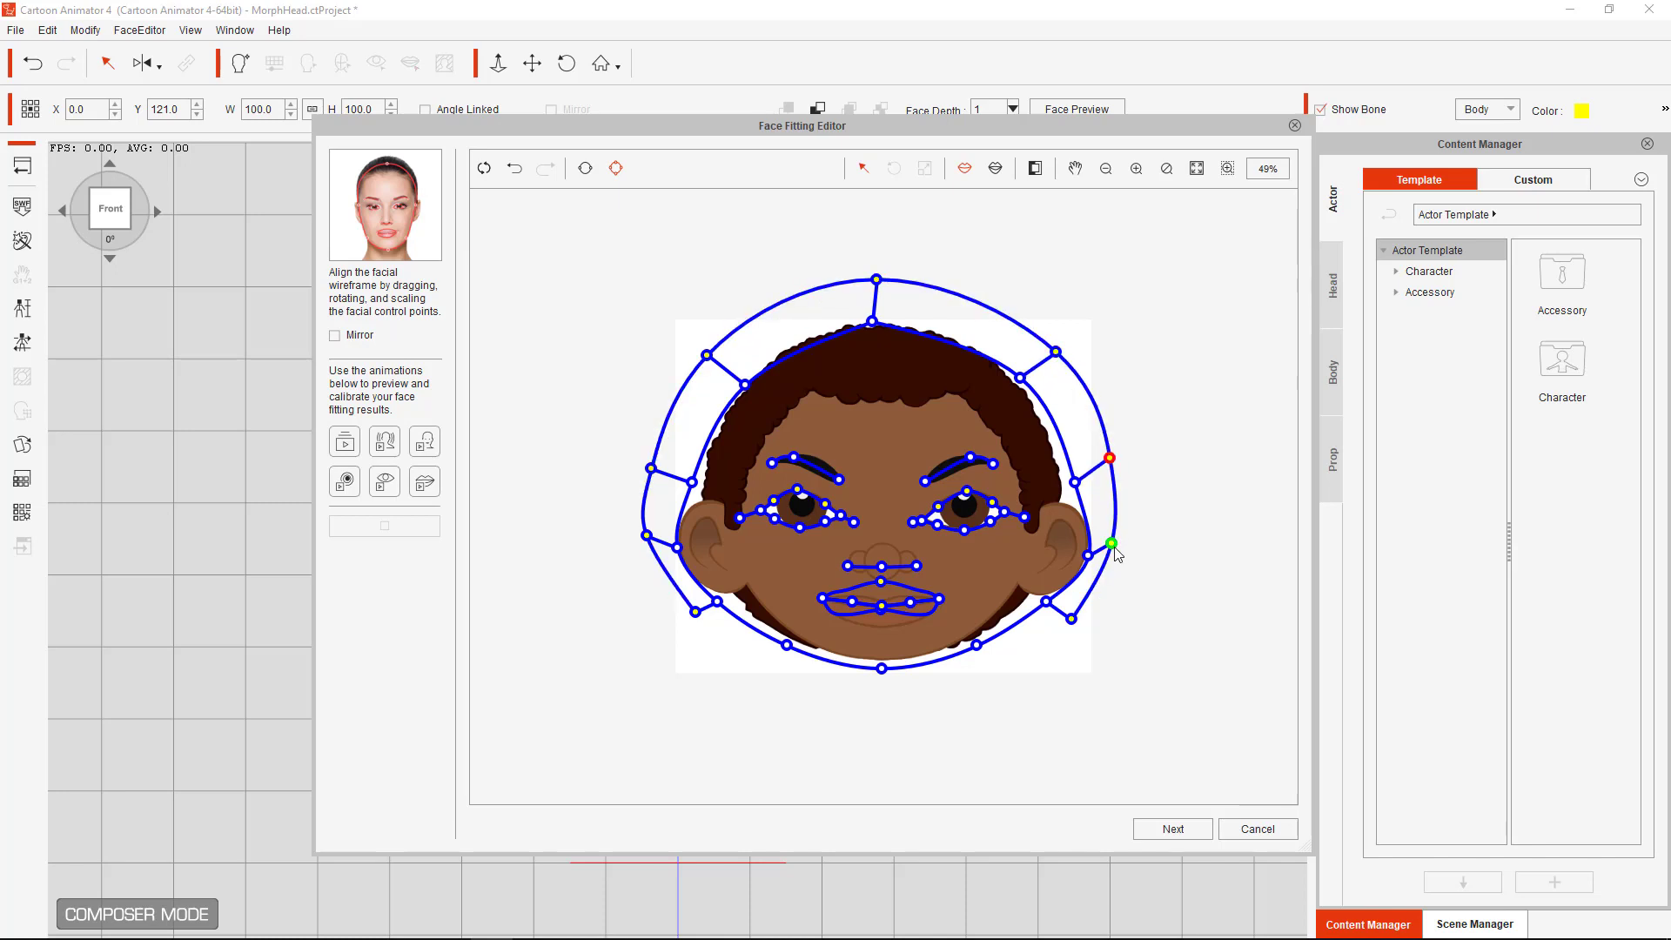
drag(1113, 546, 1121, 557)
drag(646, 537, 646, 548)
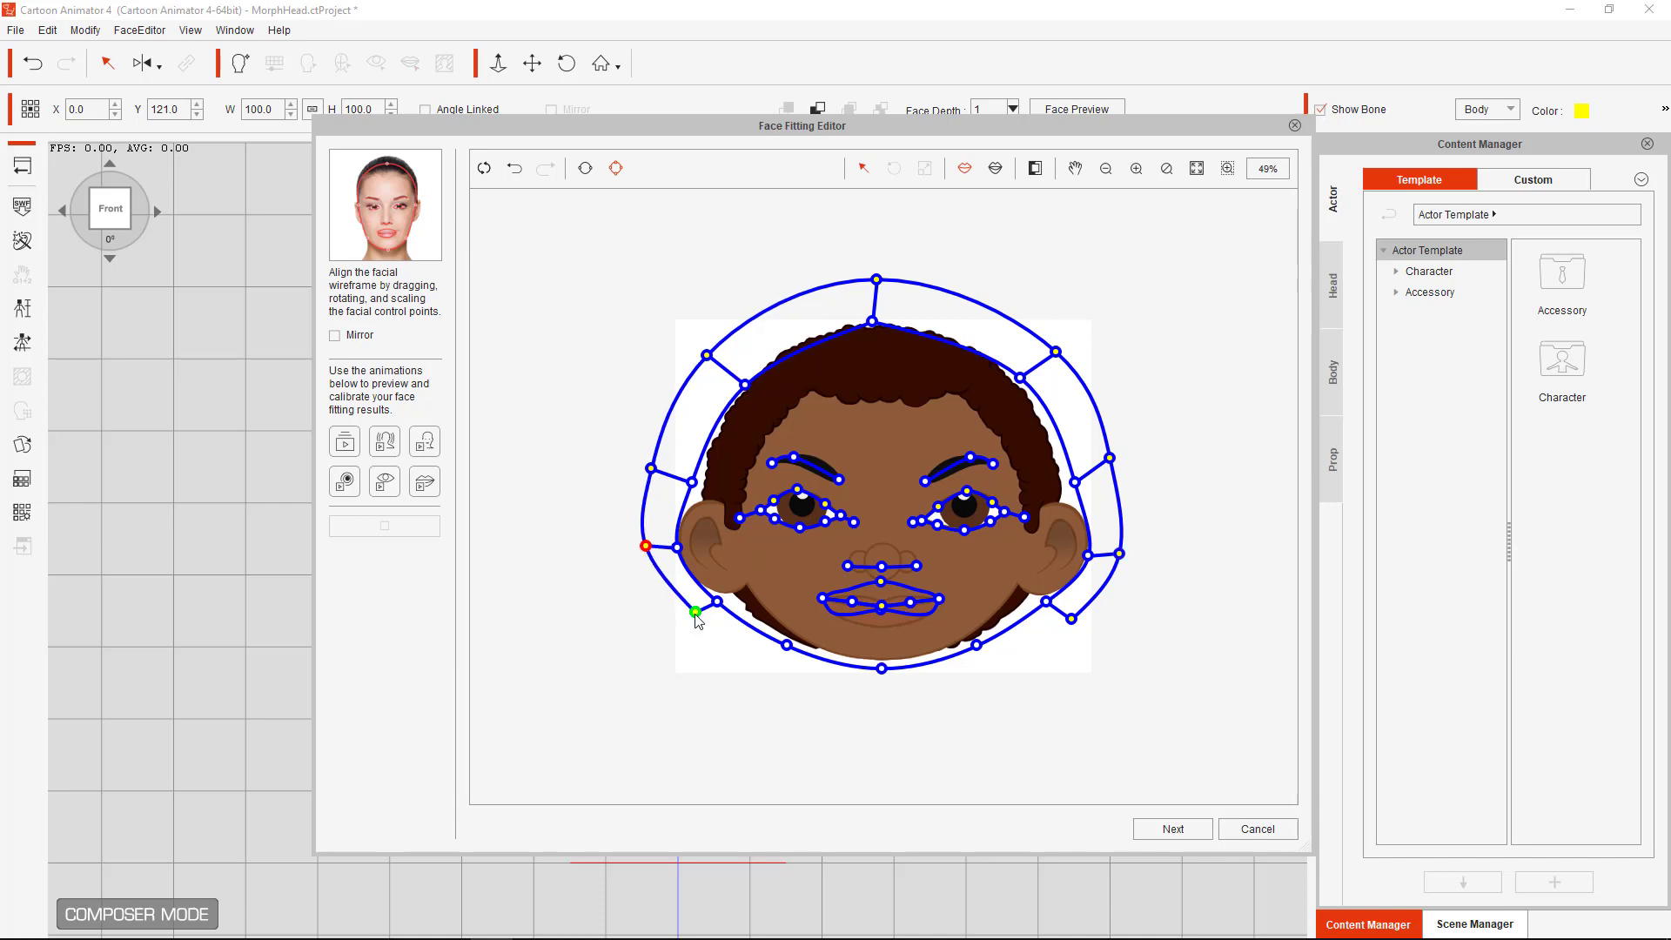
drag(695, 614, 691, 617)
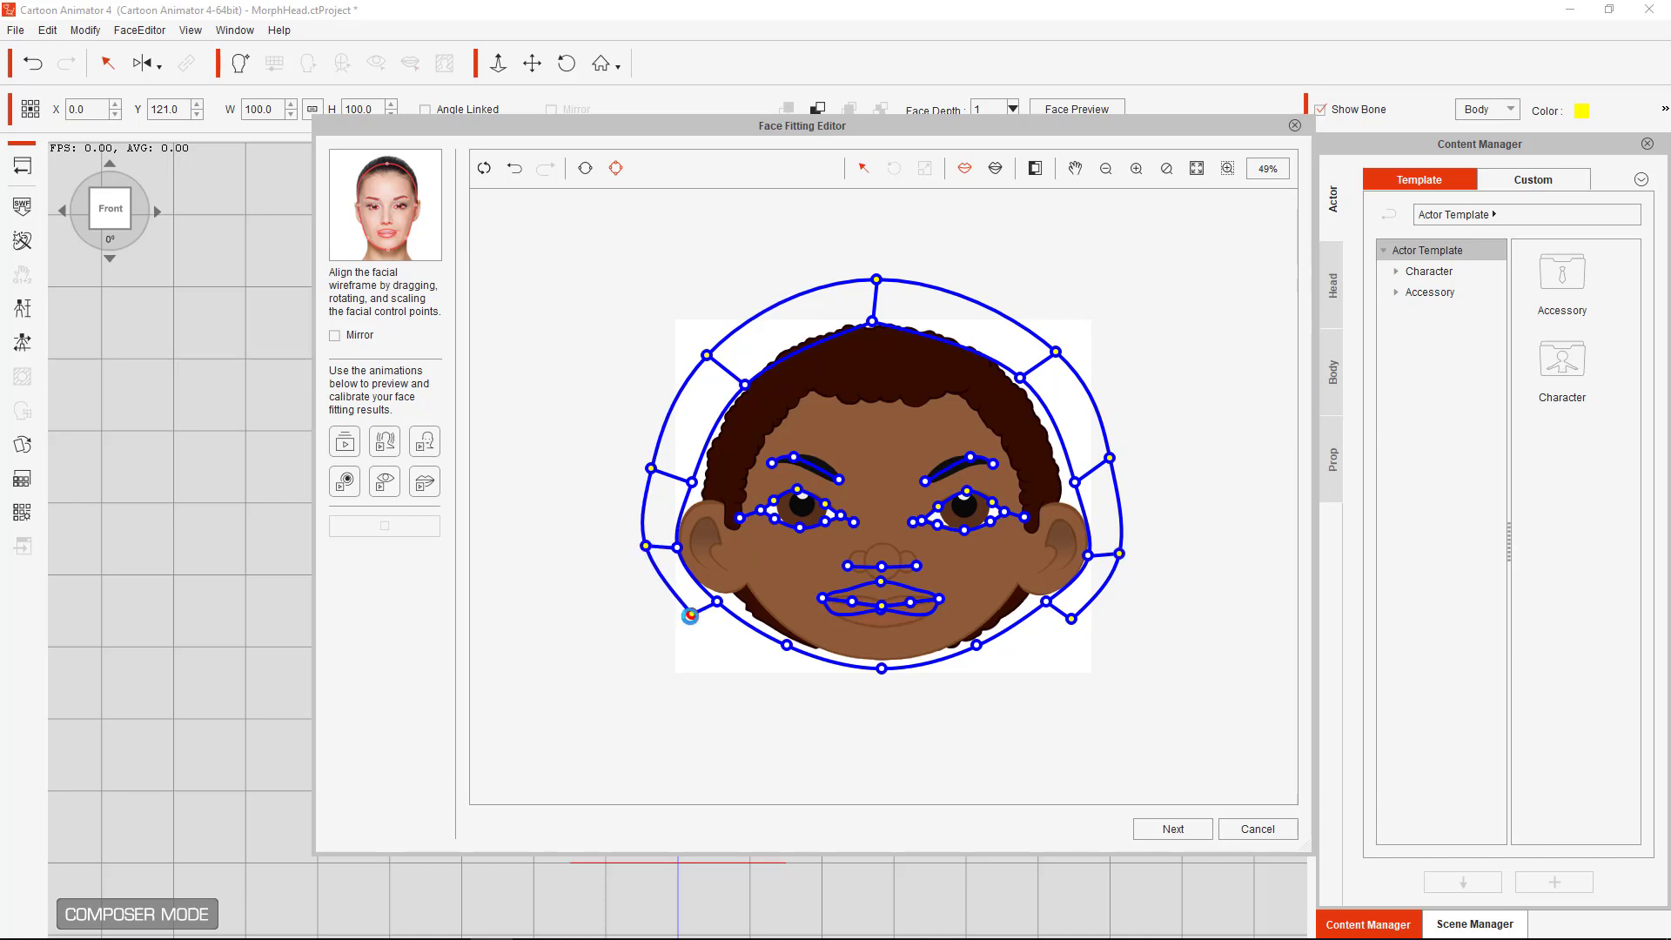
Preview the detailed fit with the sample animation, then shrink the editor window, reduce the zoom to 40% and preview again
click(345, 444)
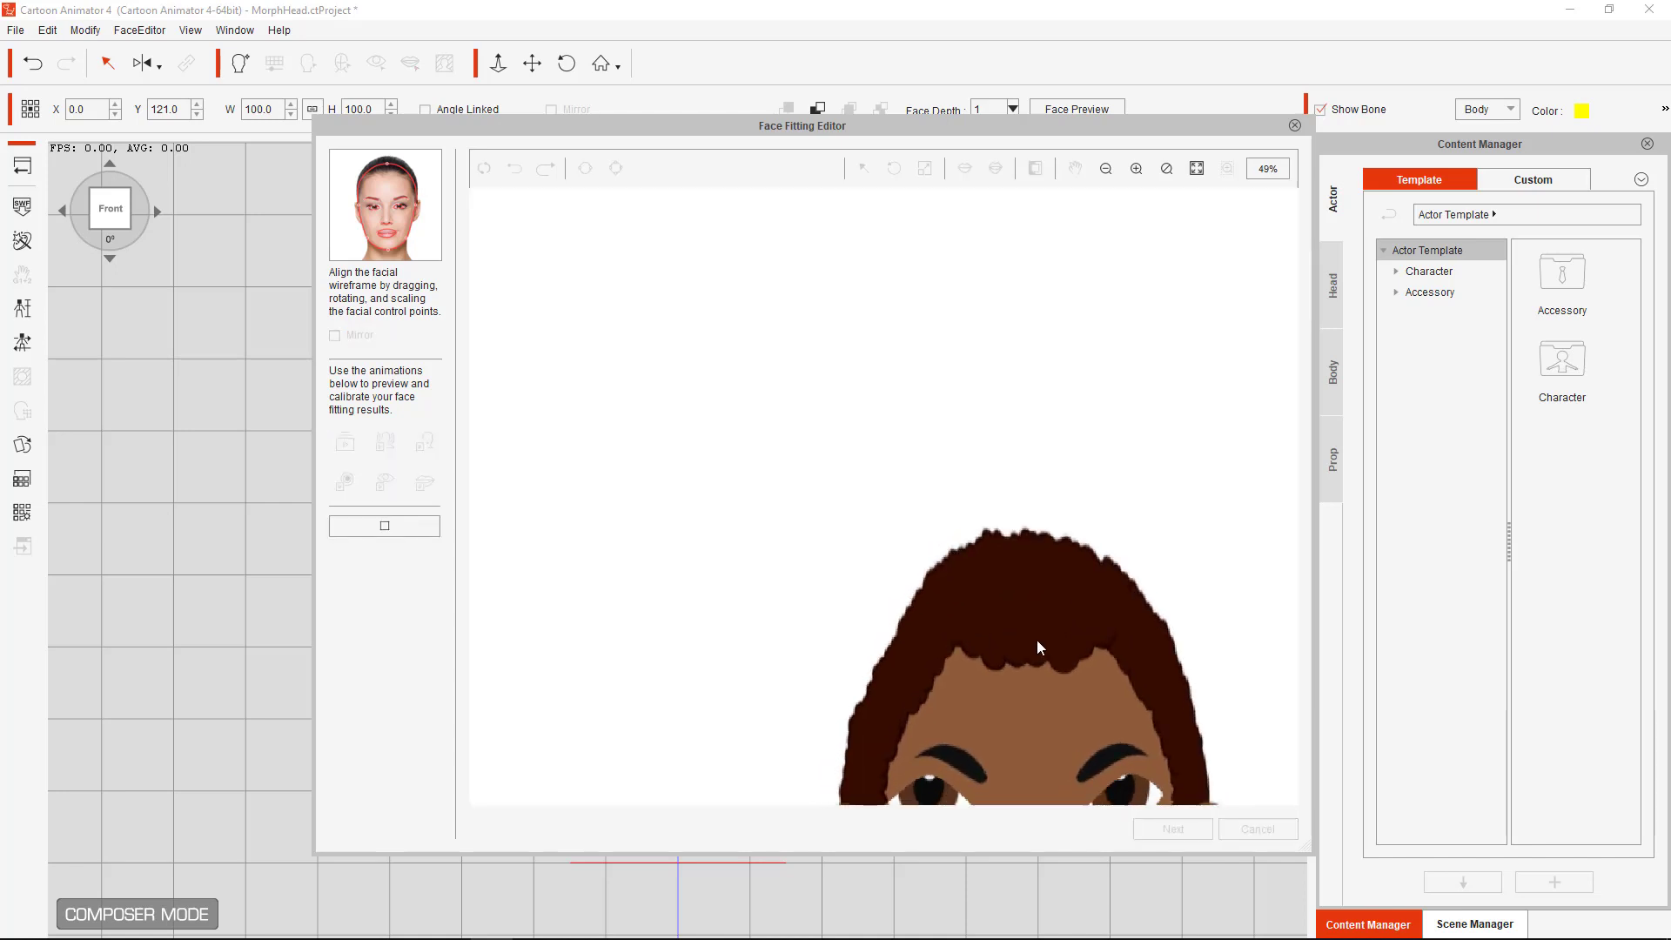
click(380, 525)
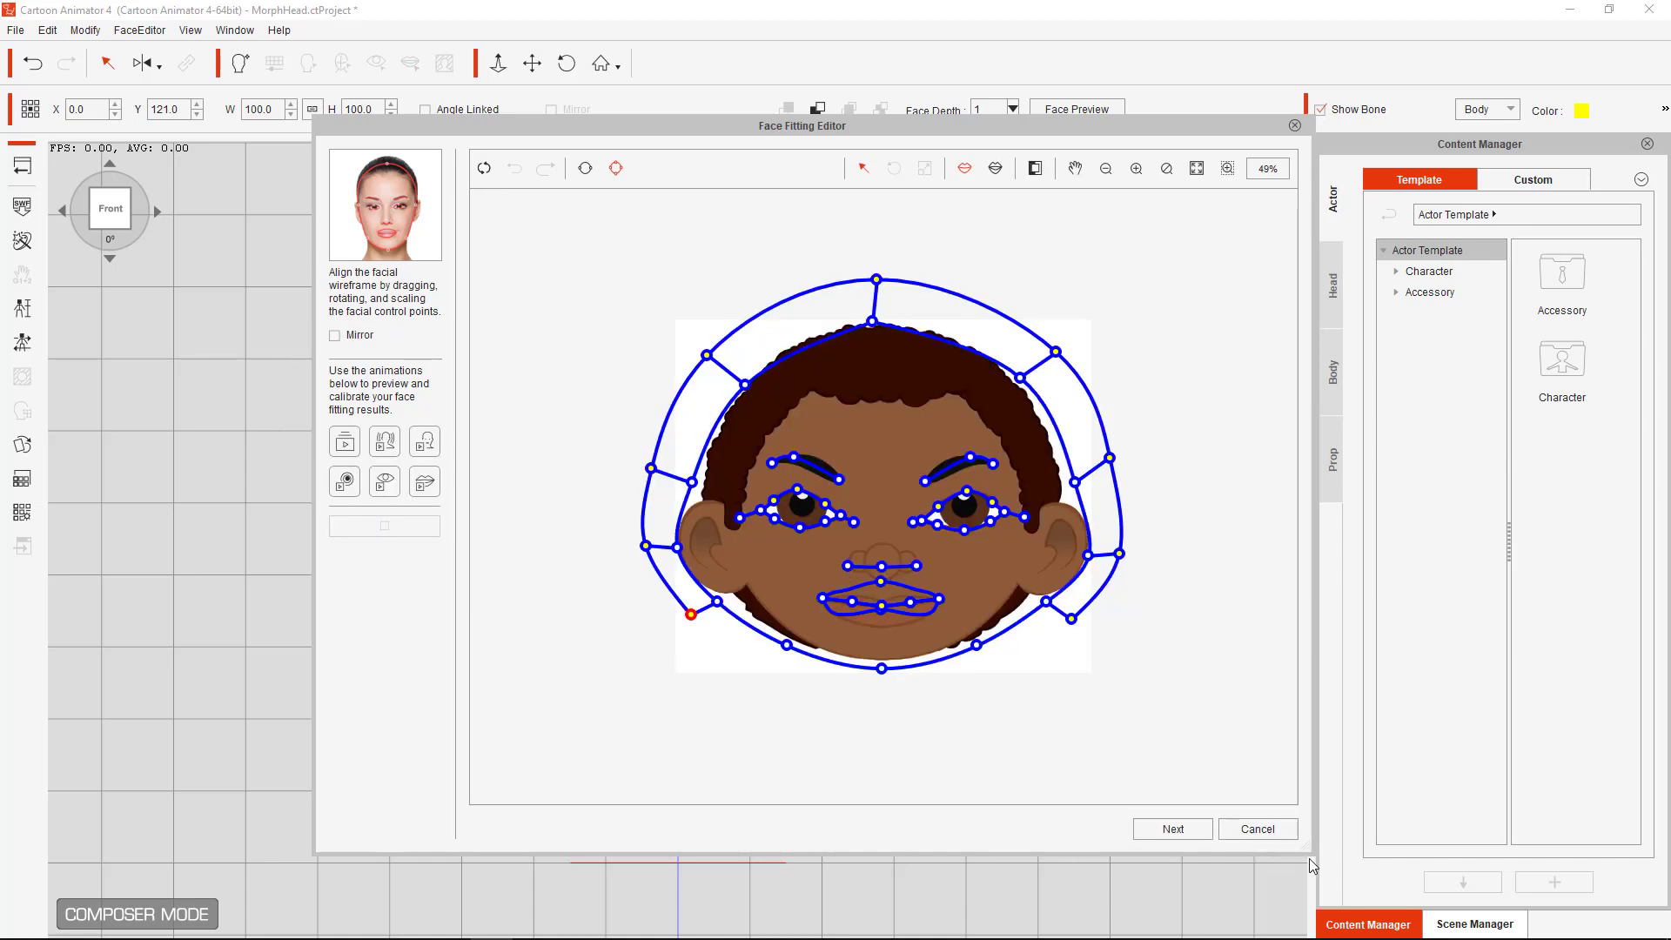
drag(1316, 862, 1026, 760)
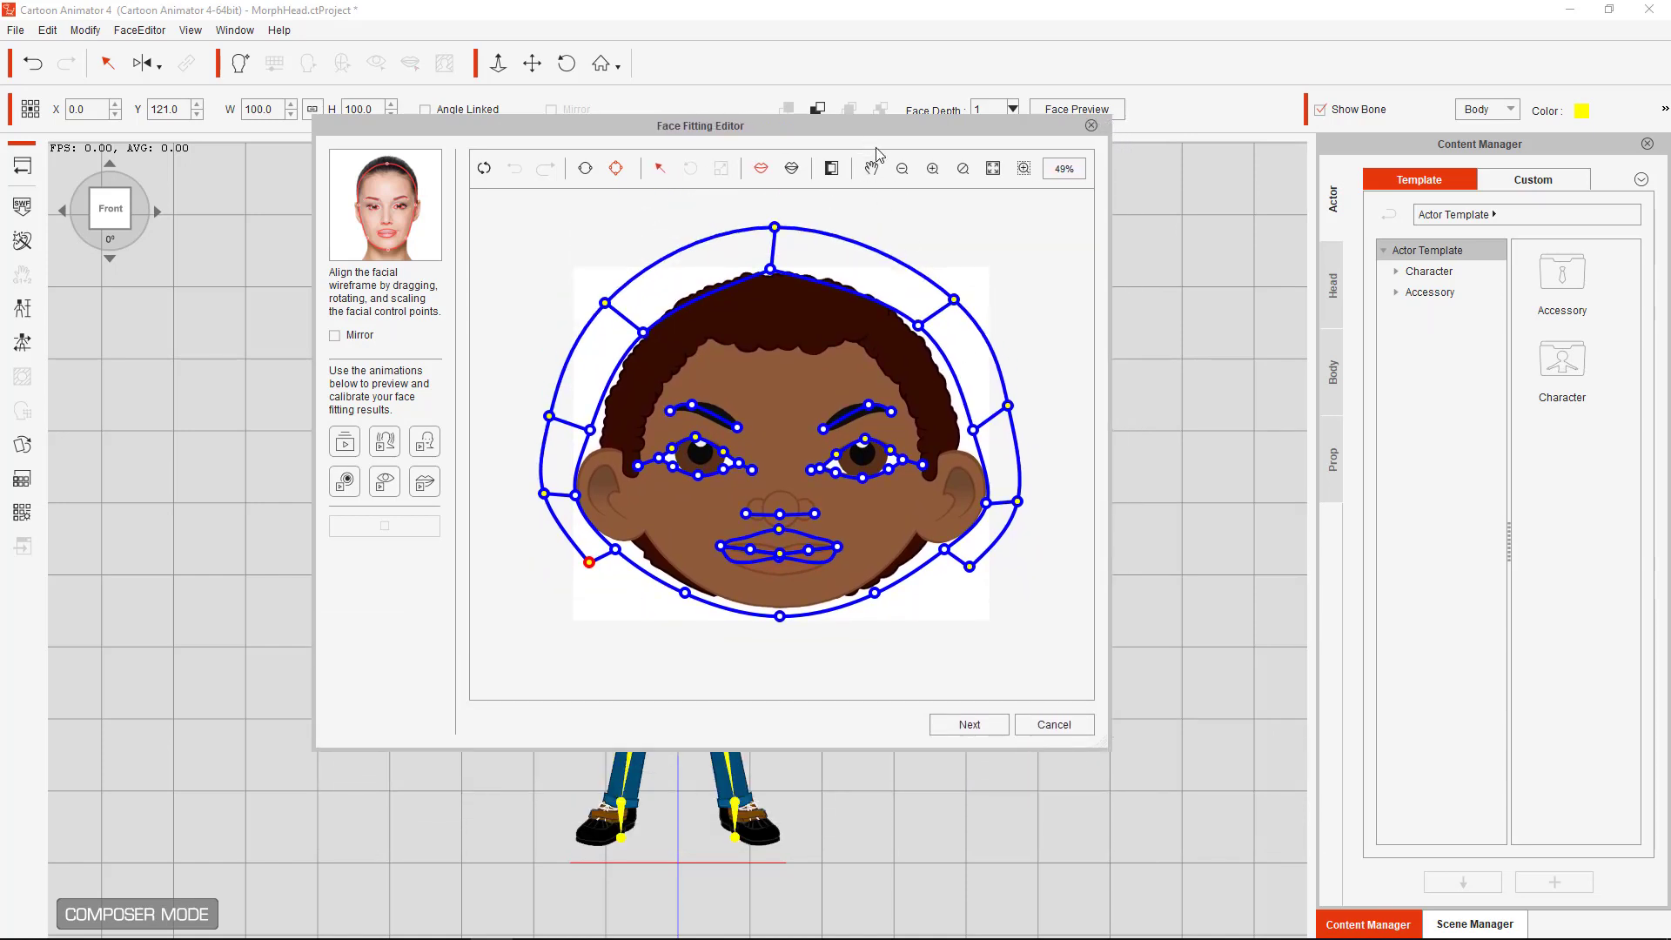
click(902, 169)
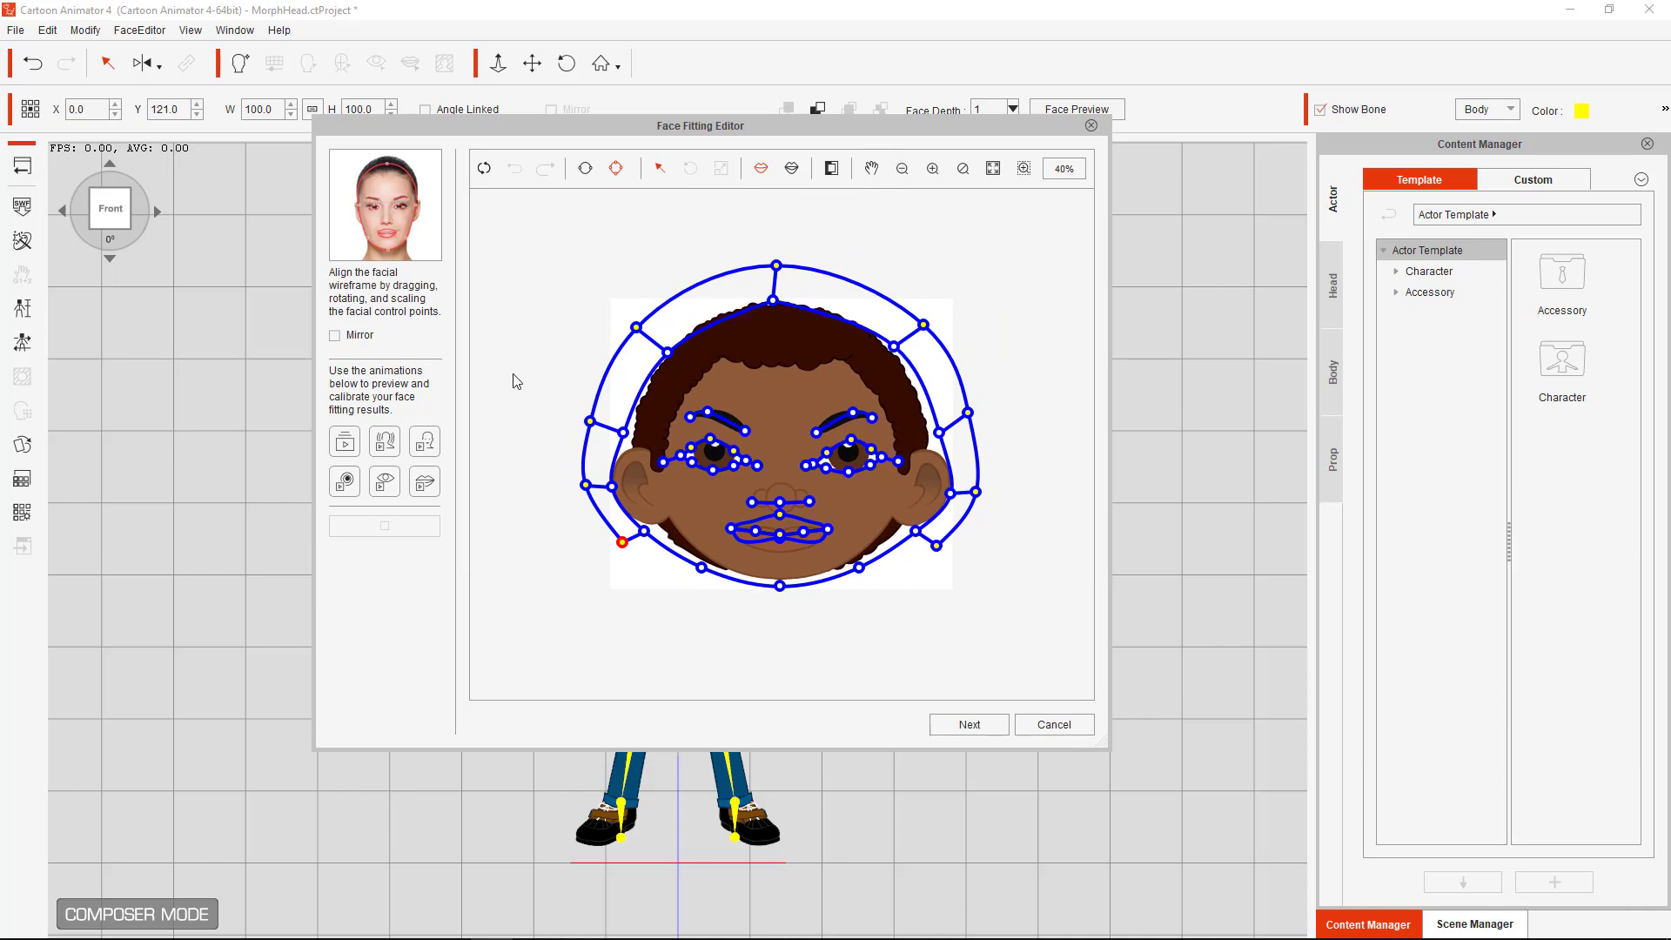
click(344, 445)
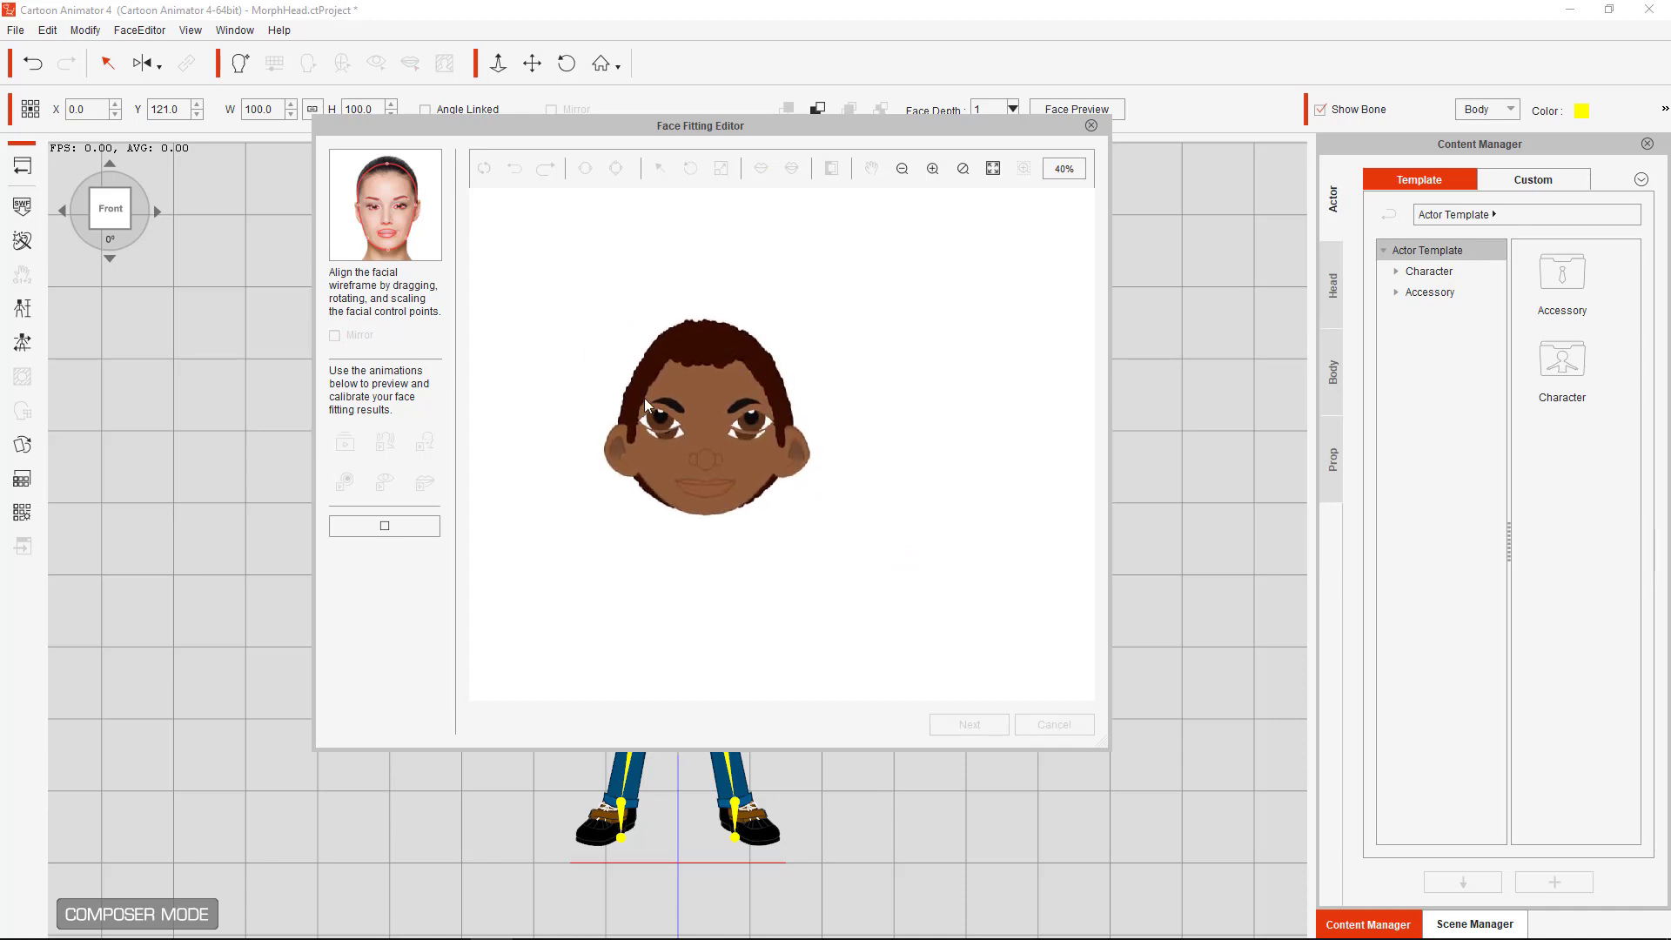
Stop the preview and raise the inner contour's crown point and both upper side points just outside the hair's edge
click(385, 525)
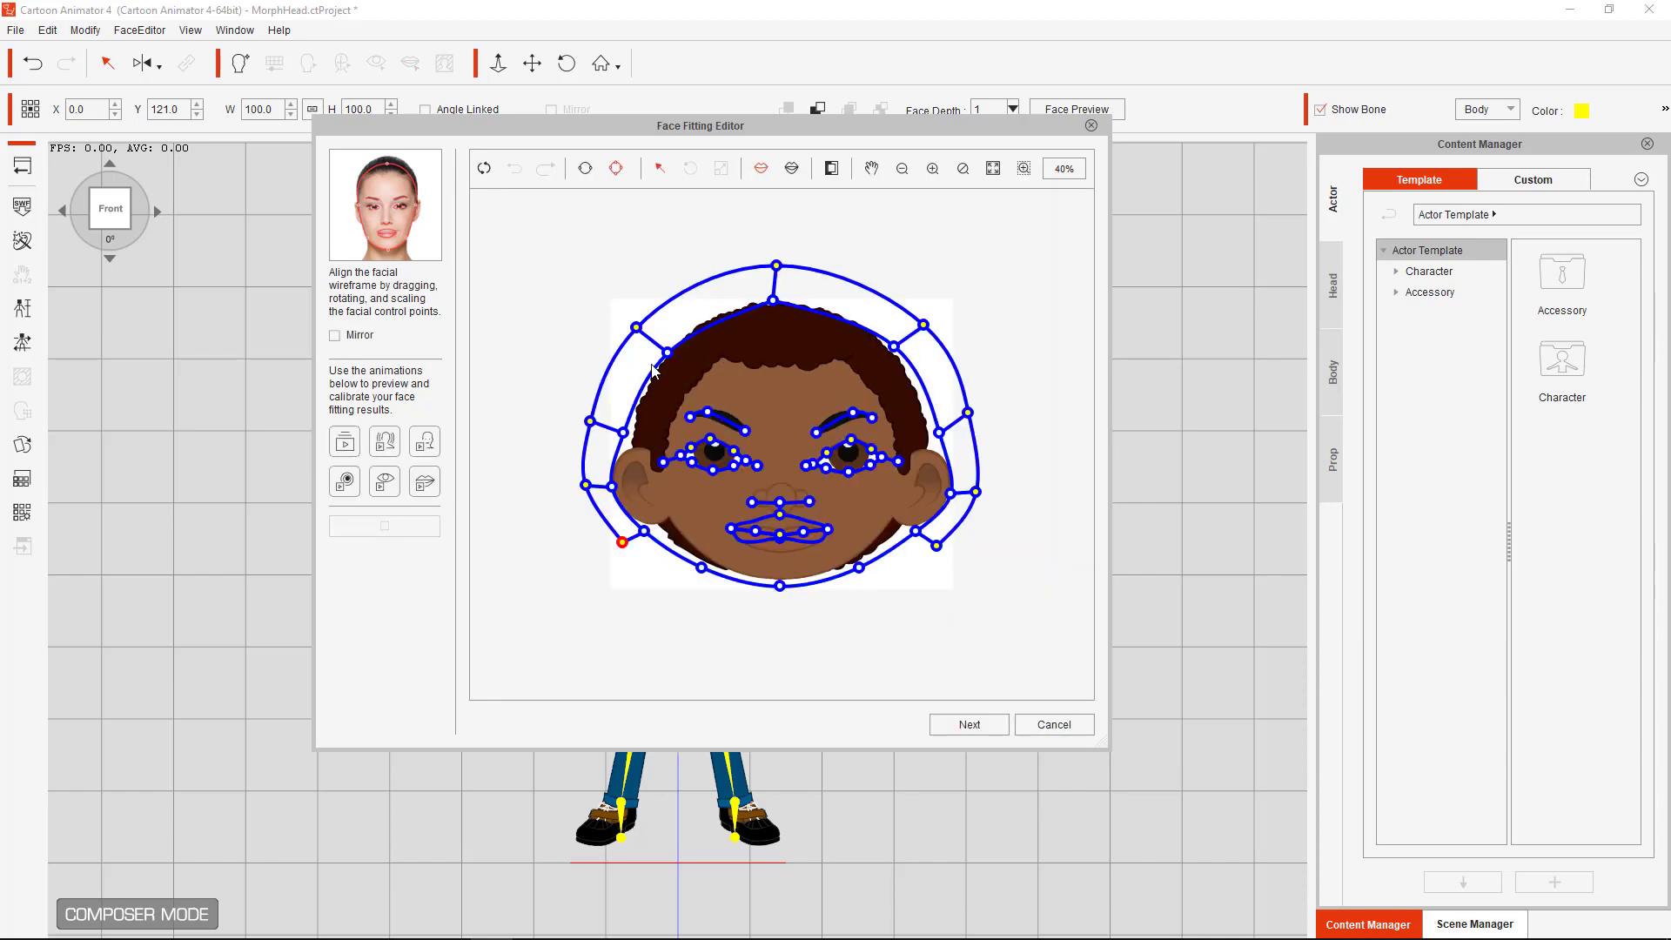
drag(666, 353, 665, 346)
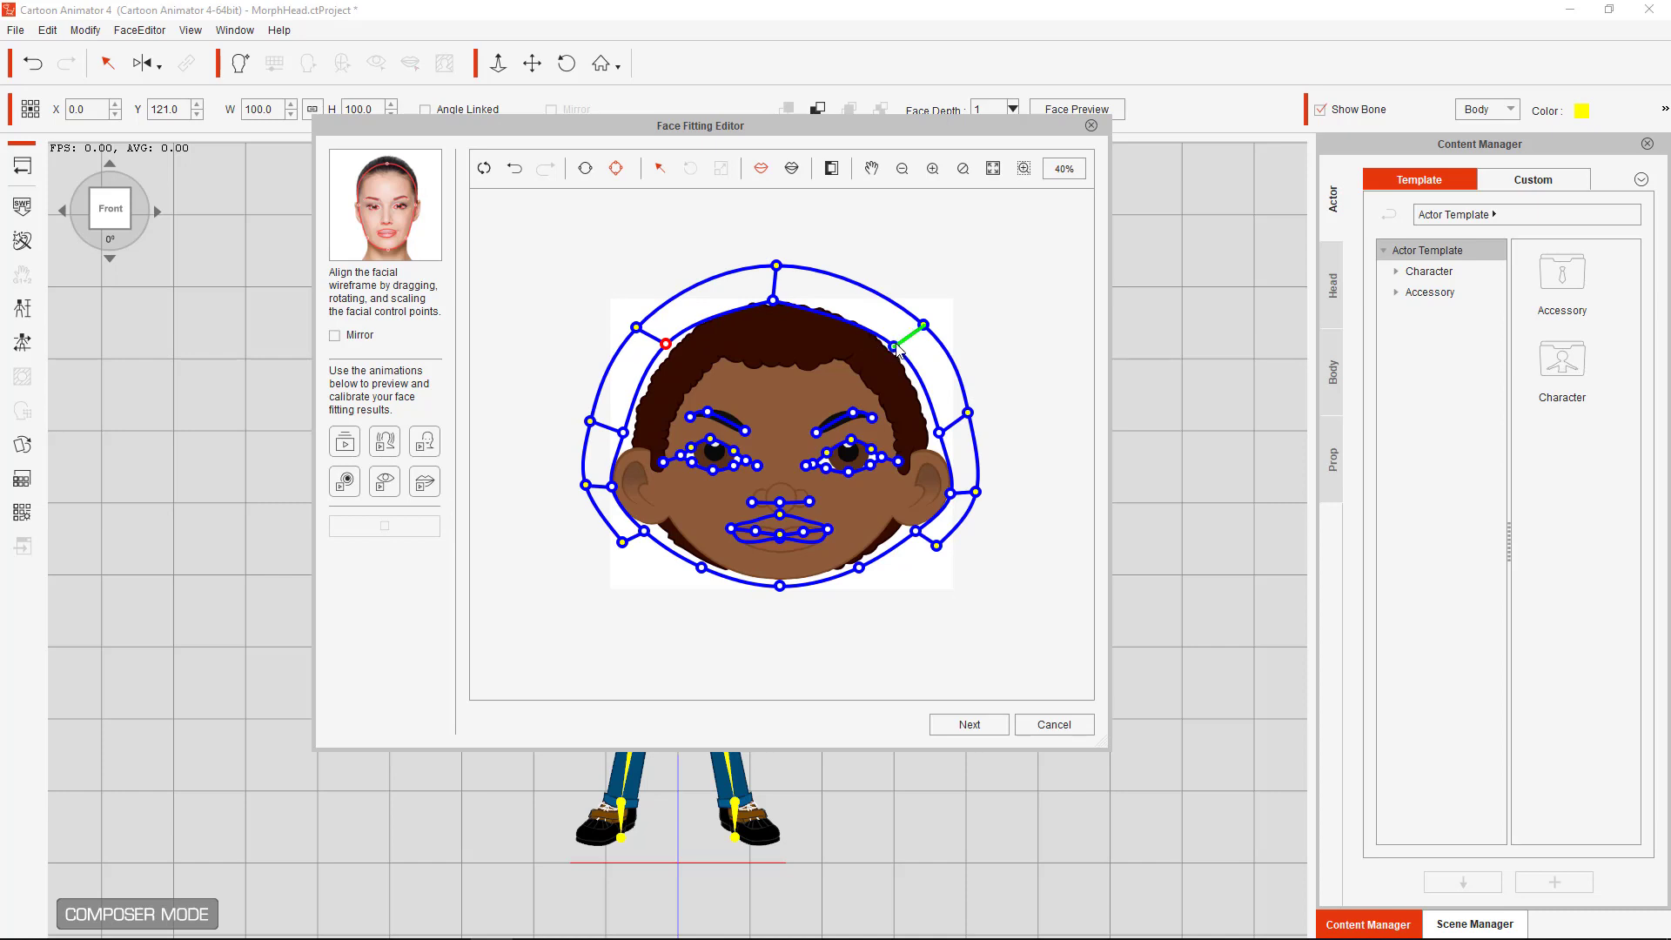
drag(894, 347, 891, 337)
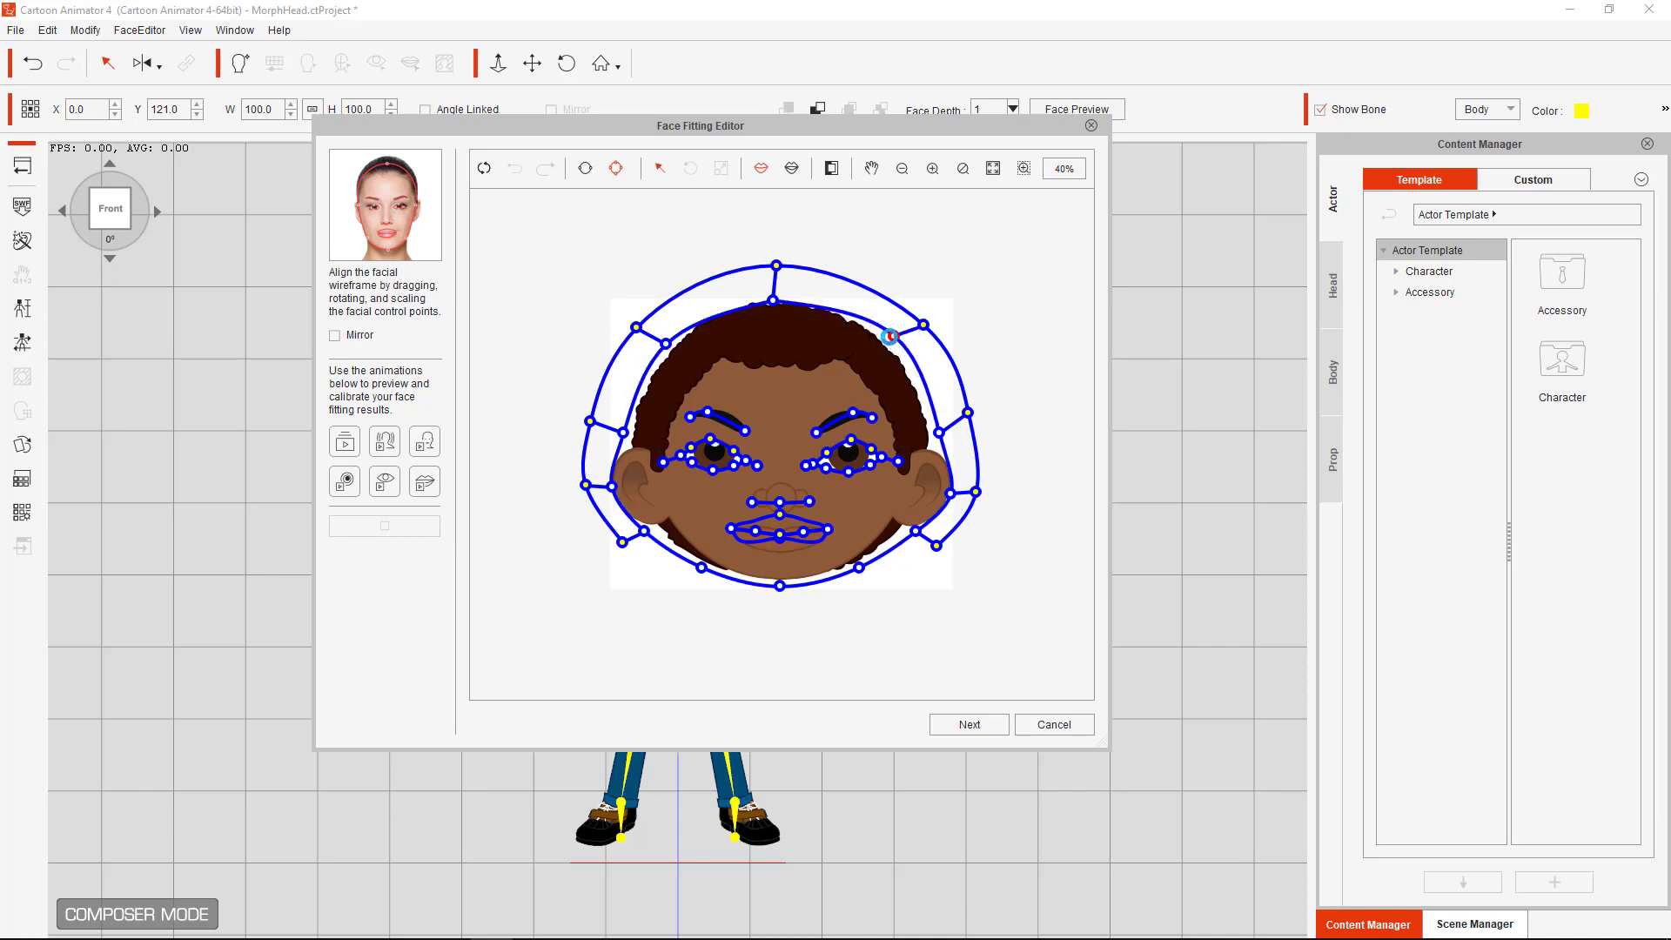
drag(665, 346, 665, 340)
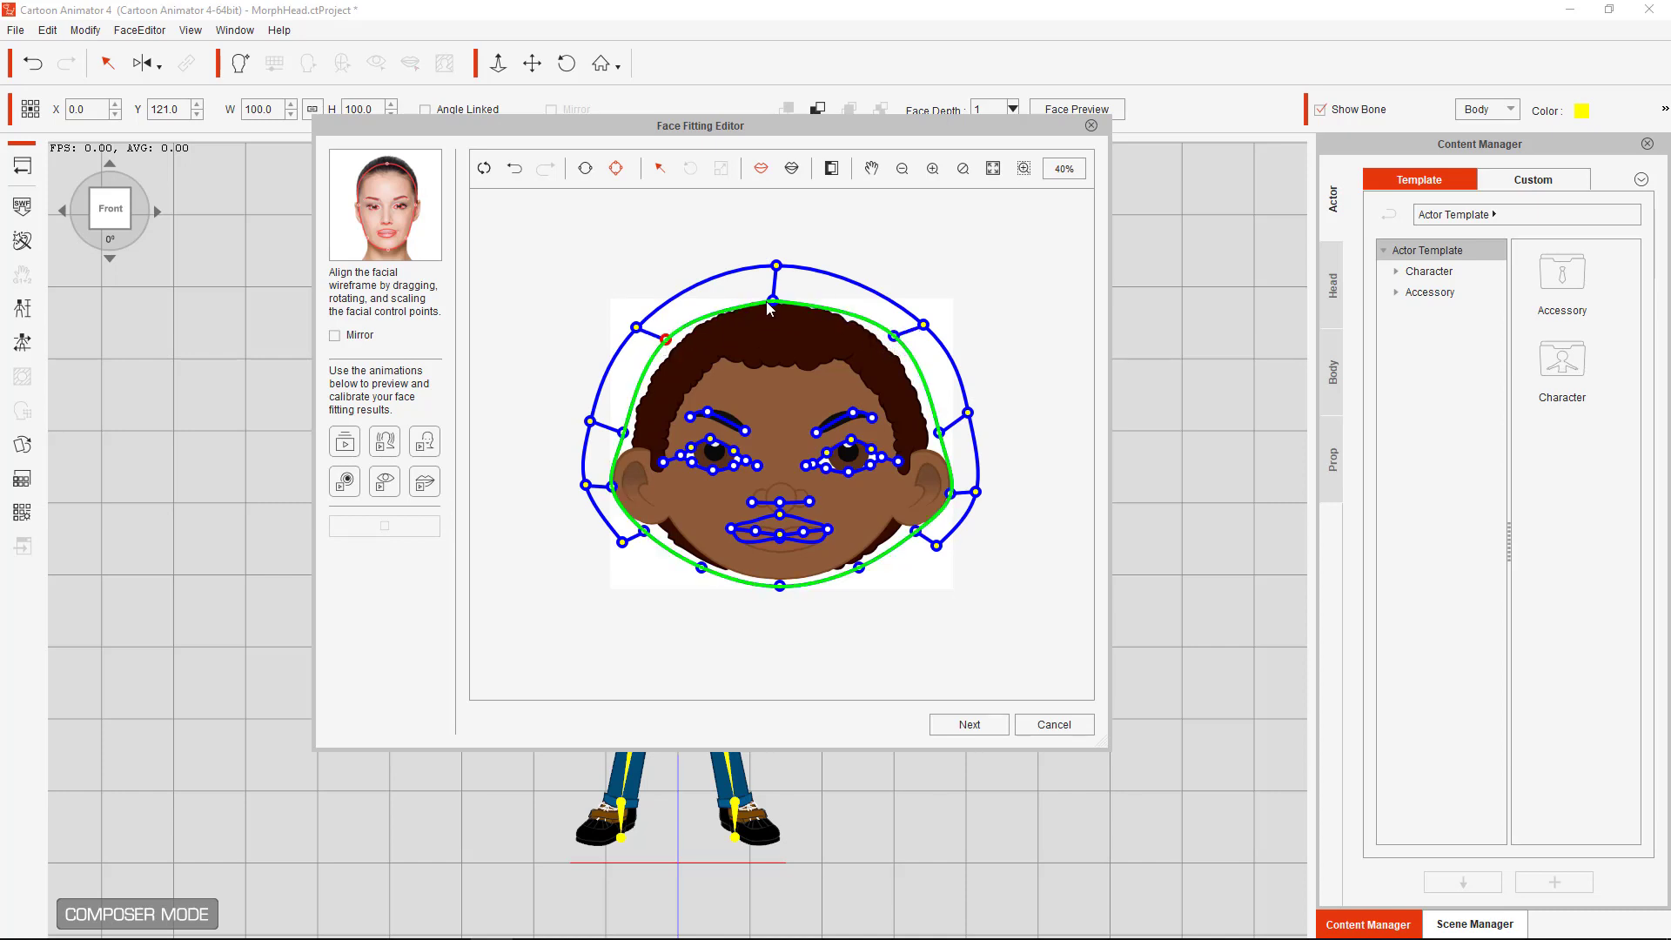
drag(773, 301, 777, 300)
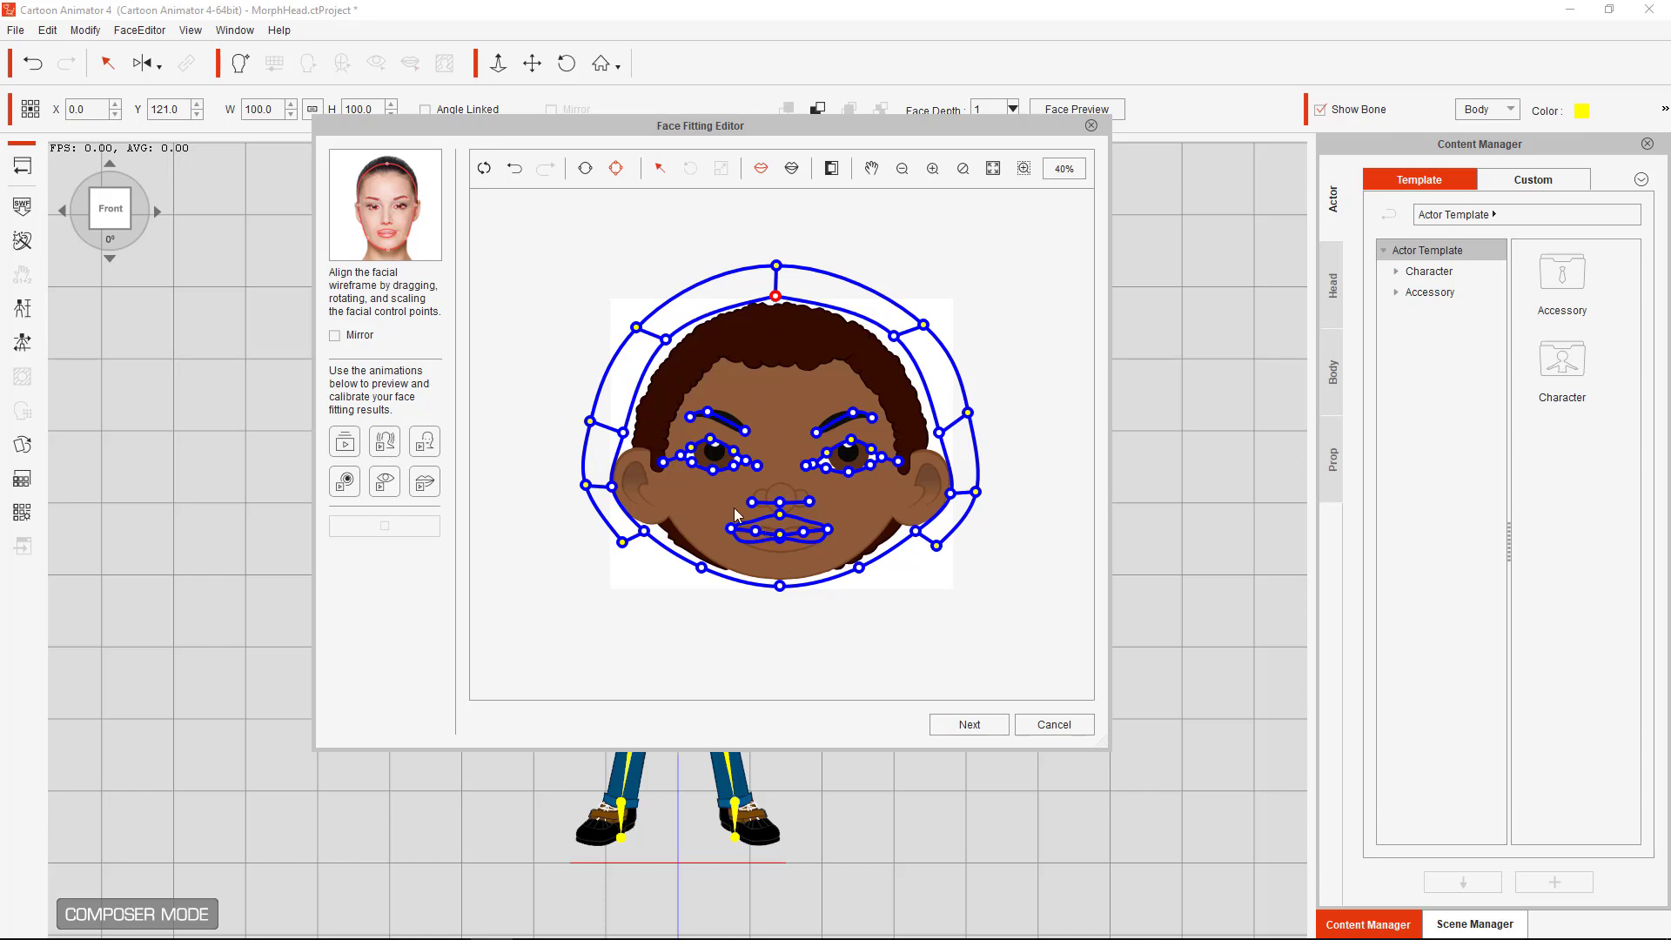
Try pulling the inner contour's two ear points inward onto the ears and preview the fit with the sample animation
drag(614, 491, 619, 493)
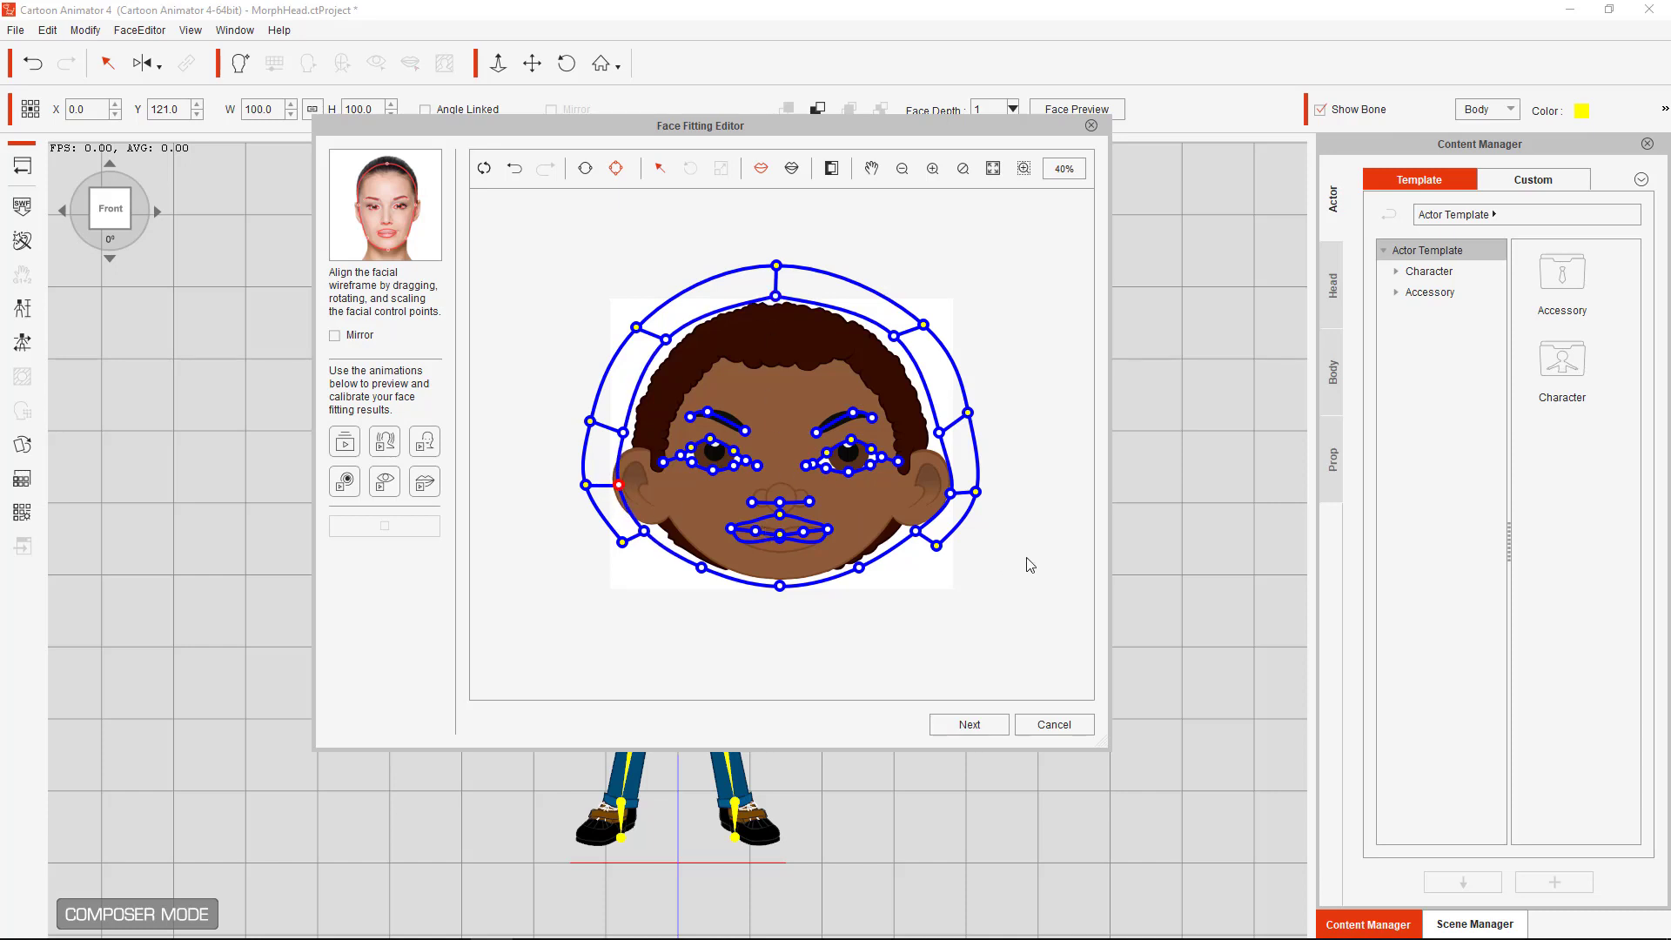
drag(954, 497, 944, 492)
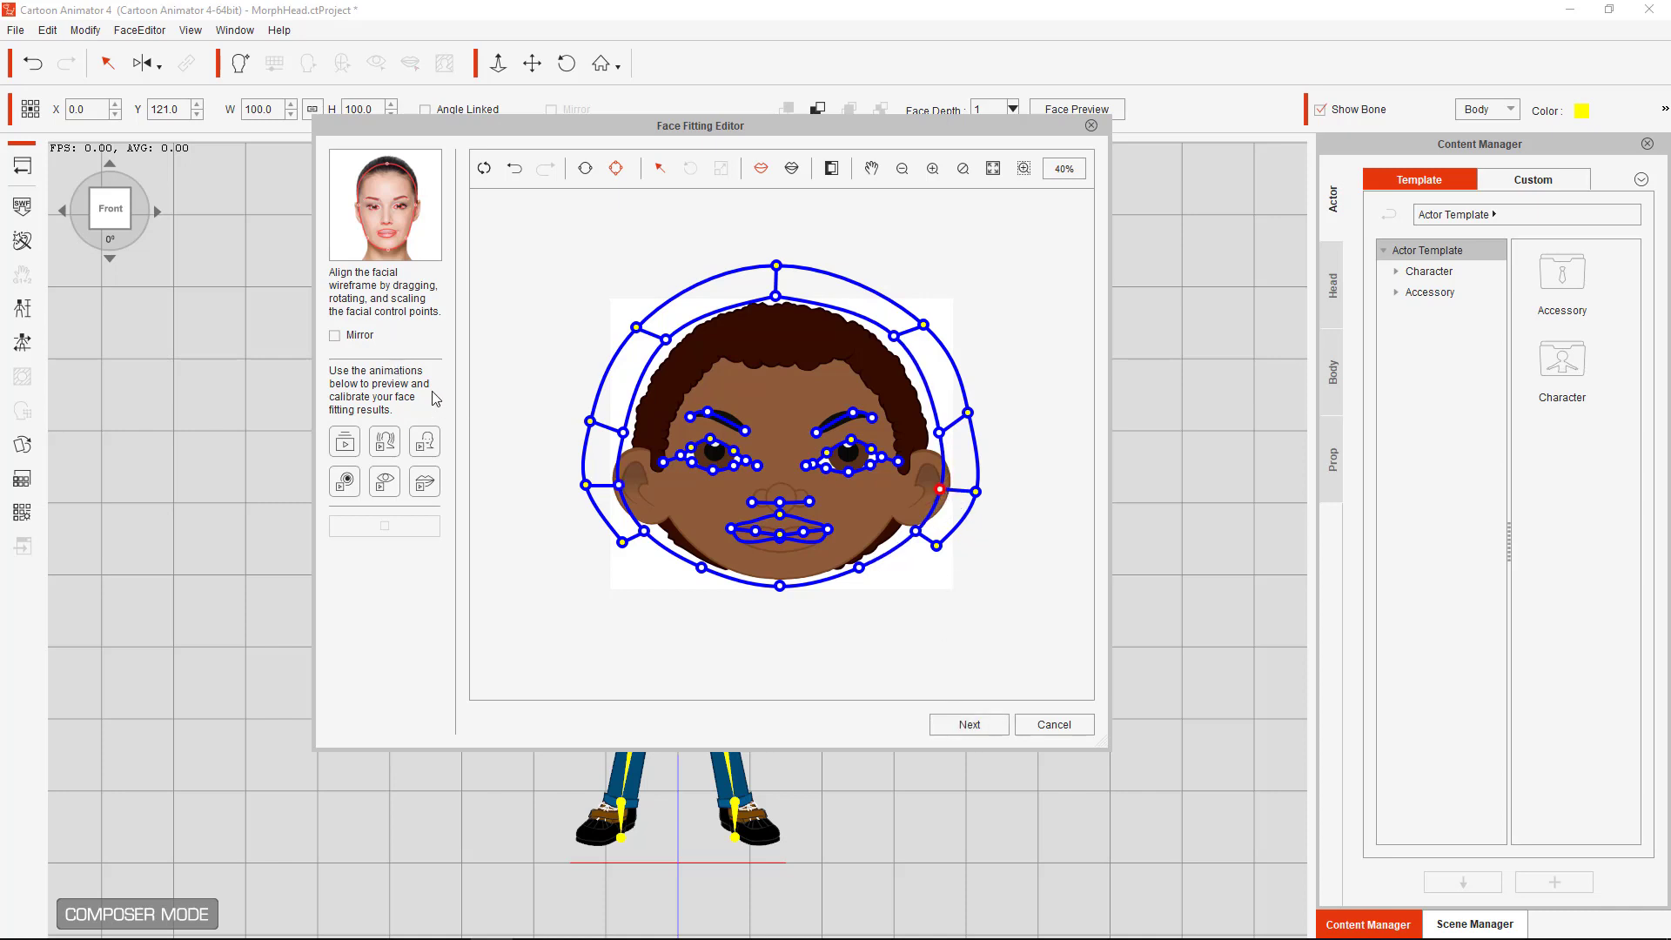
click(344, 439)
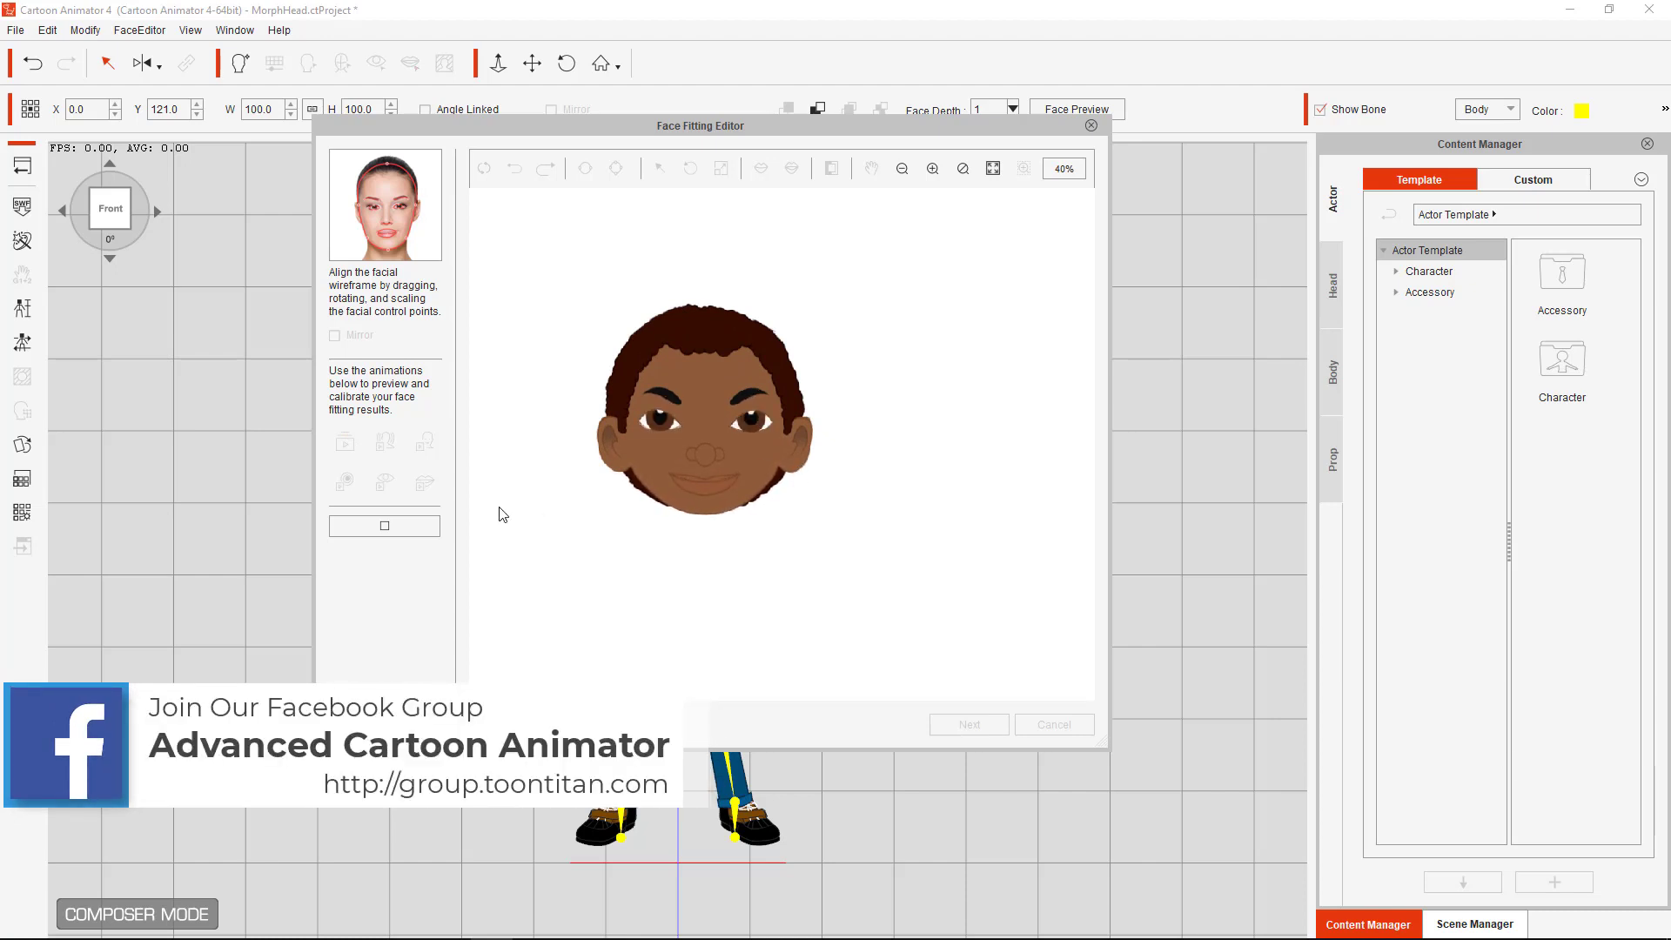
click(402, 528)
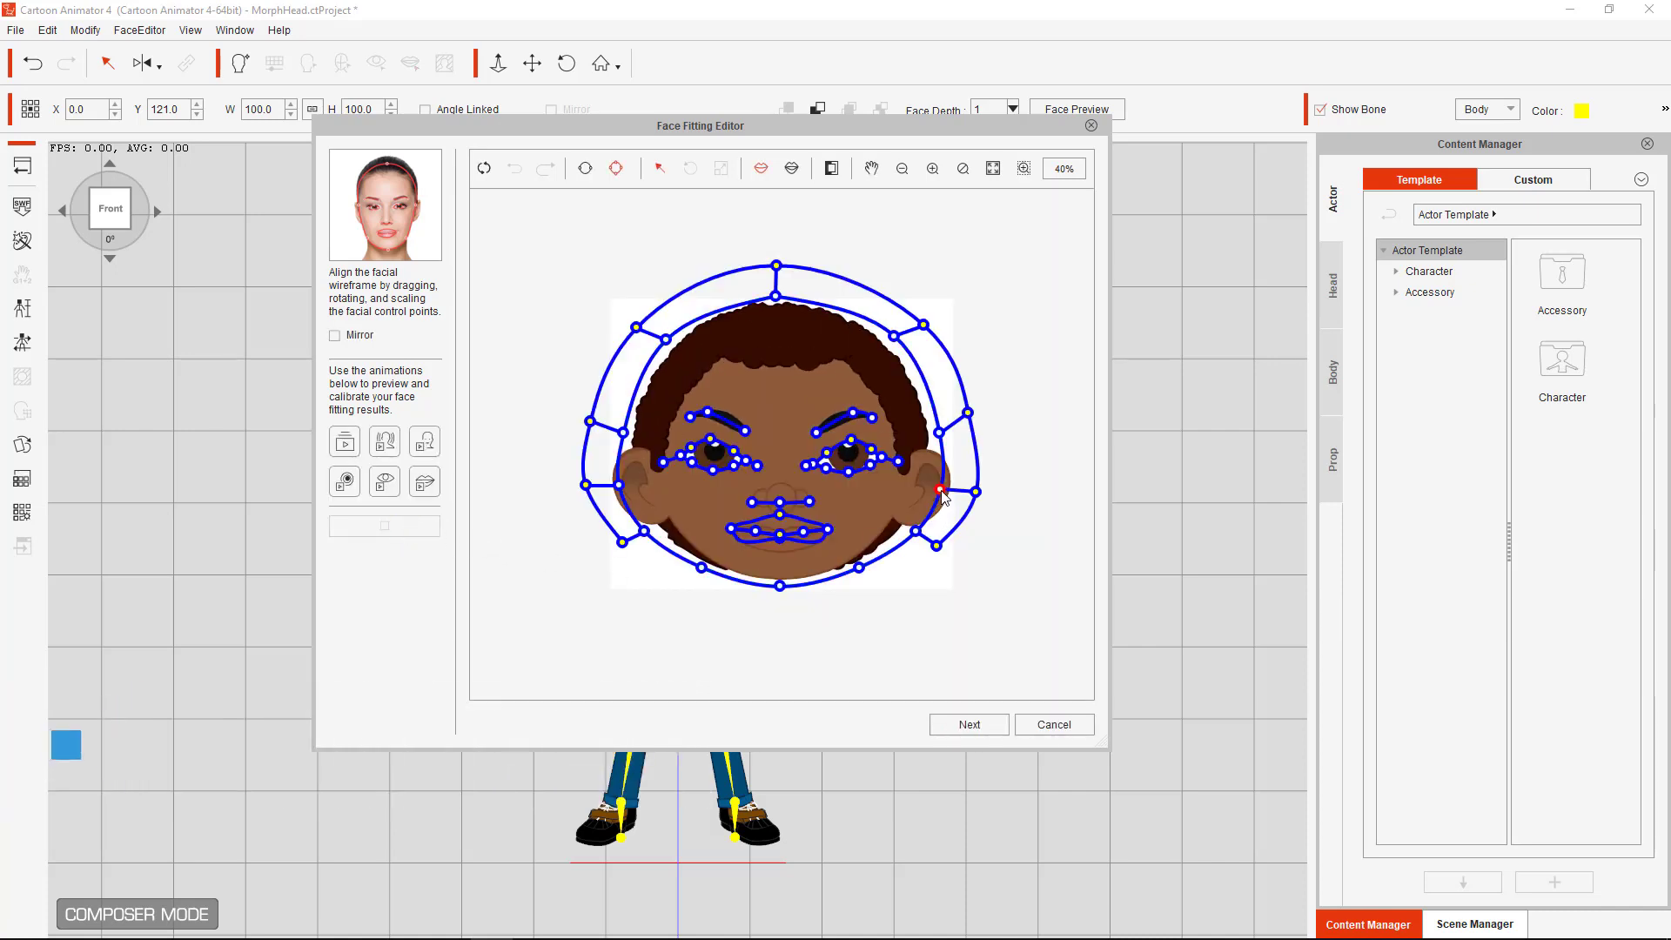
Move the inner contour's ear points back out to the ears' outer edges and preview the sample animation again
drag(941, 490, 950, 496)
drag(618, 488, 608, 492)
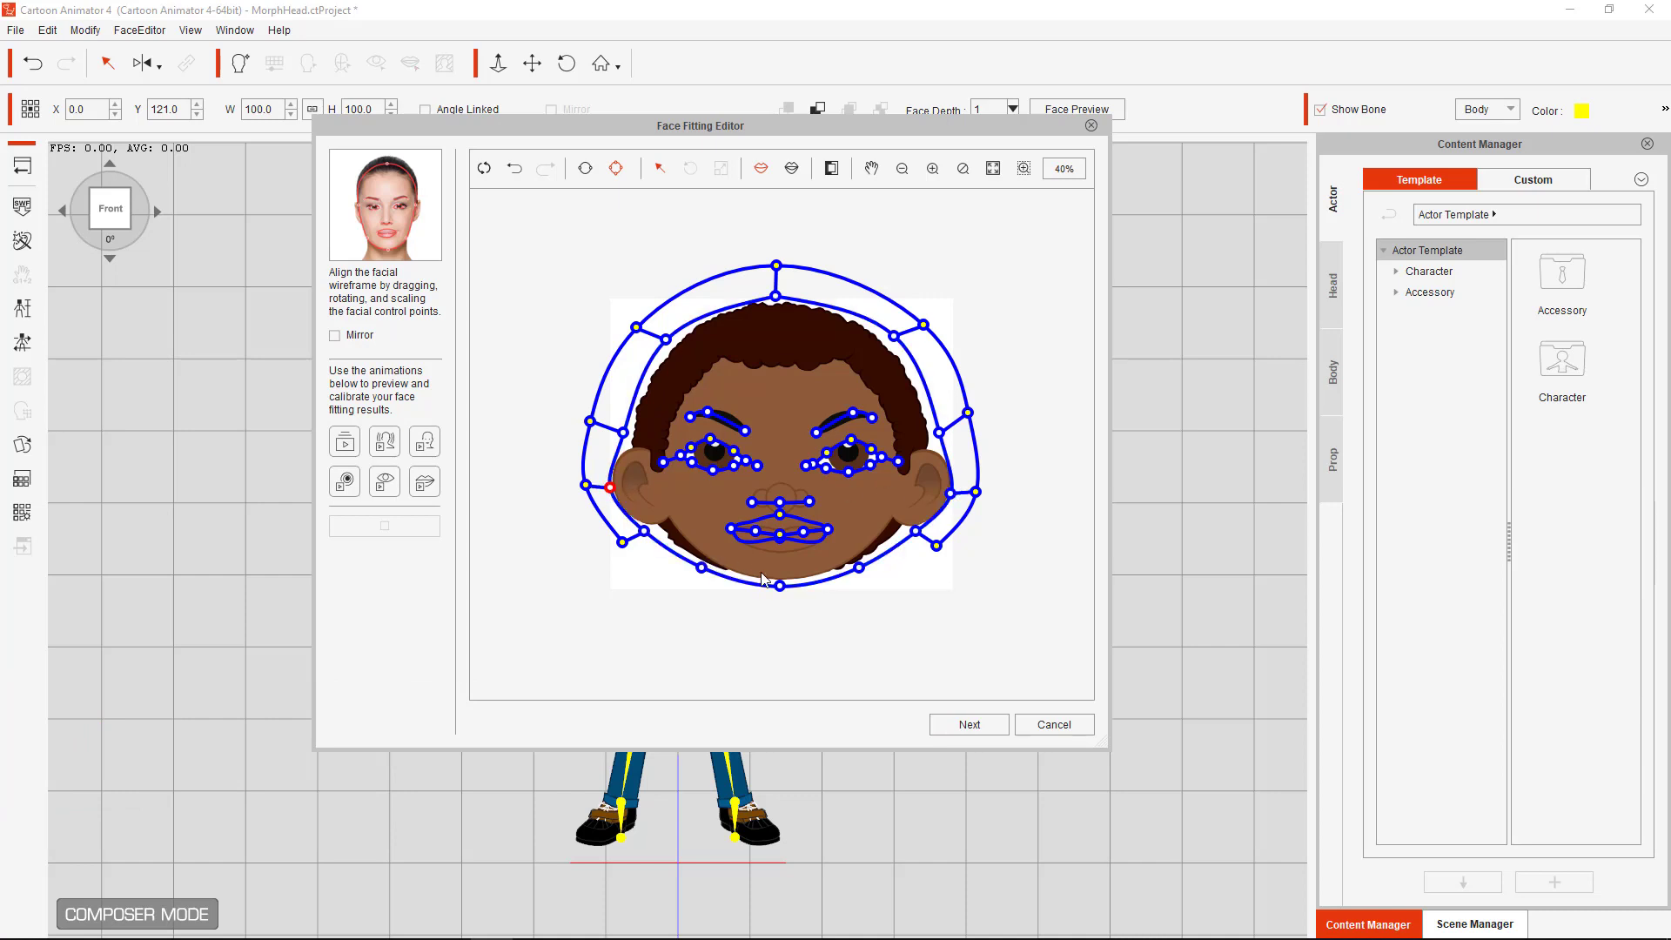
click(337, 437)
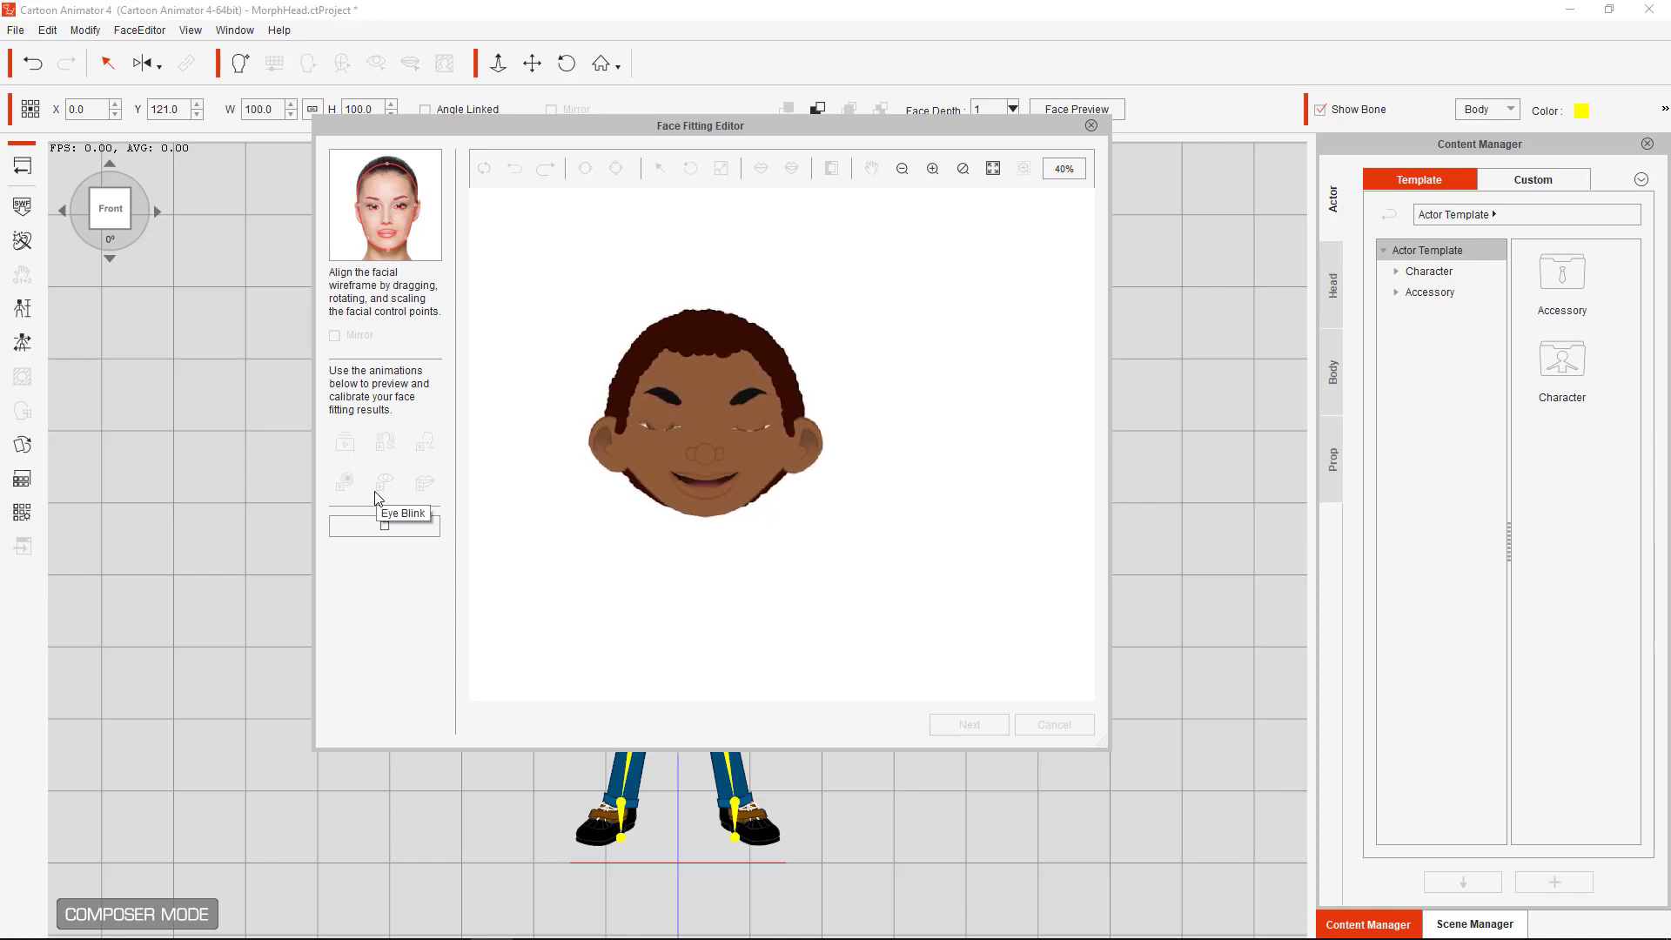
click(388, 525)
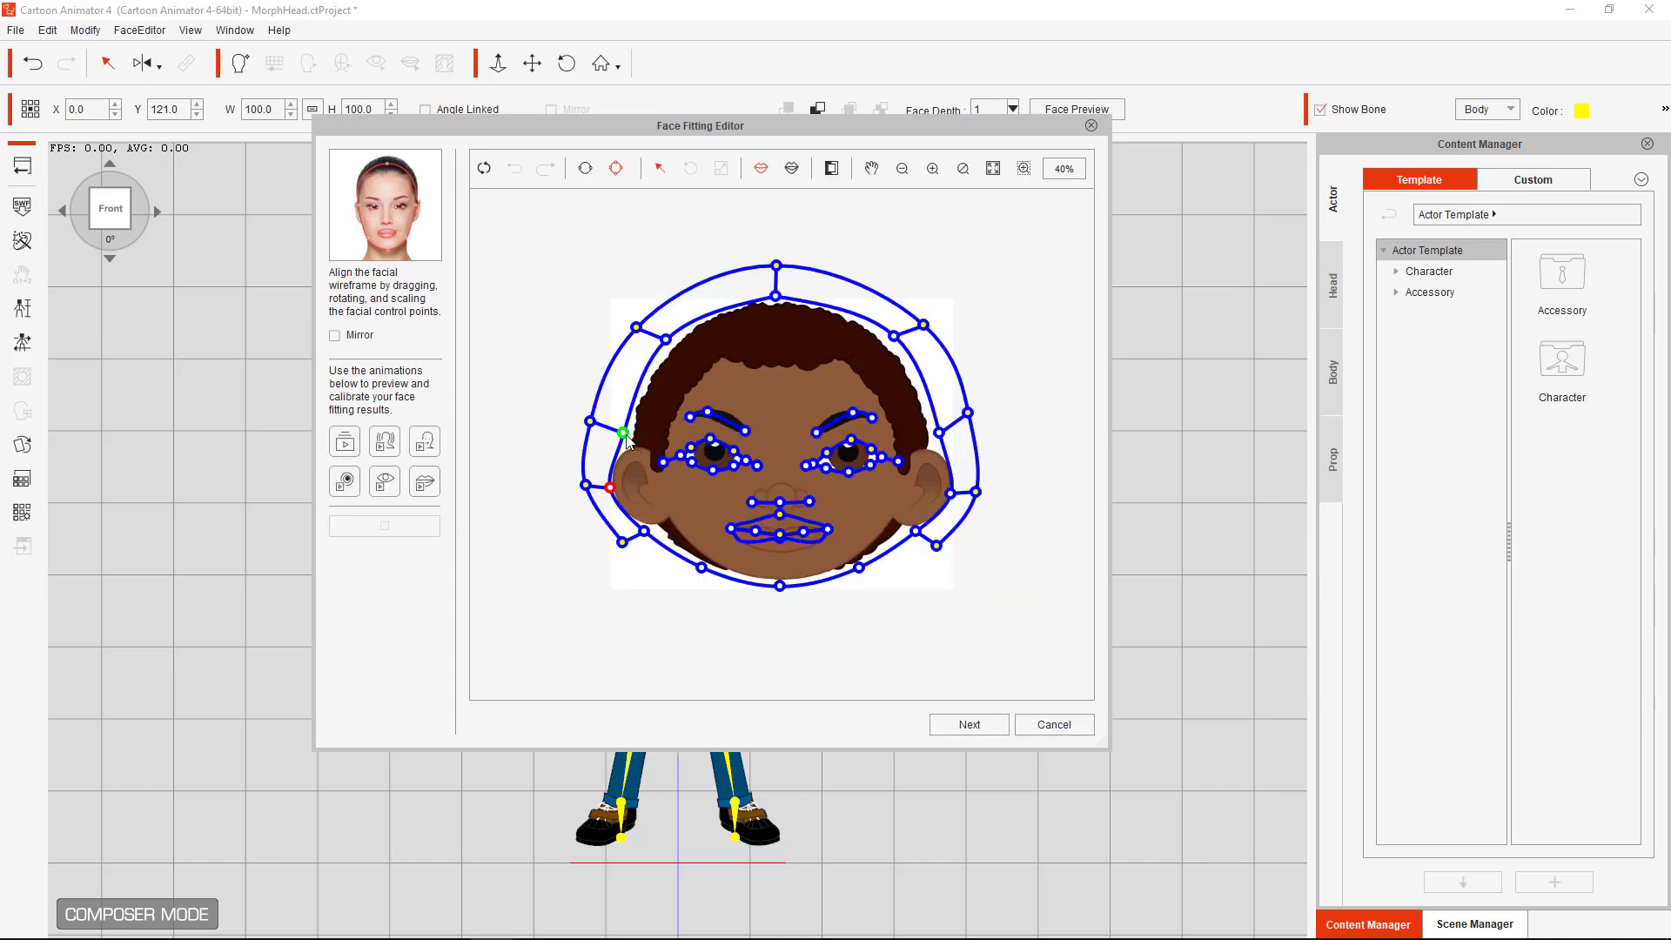
Widen the inner contour by moving the side points next to the hair up and outward and nudging its upper points away from the hair
drag(626, 435, 623, 412)
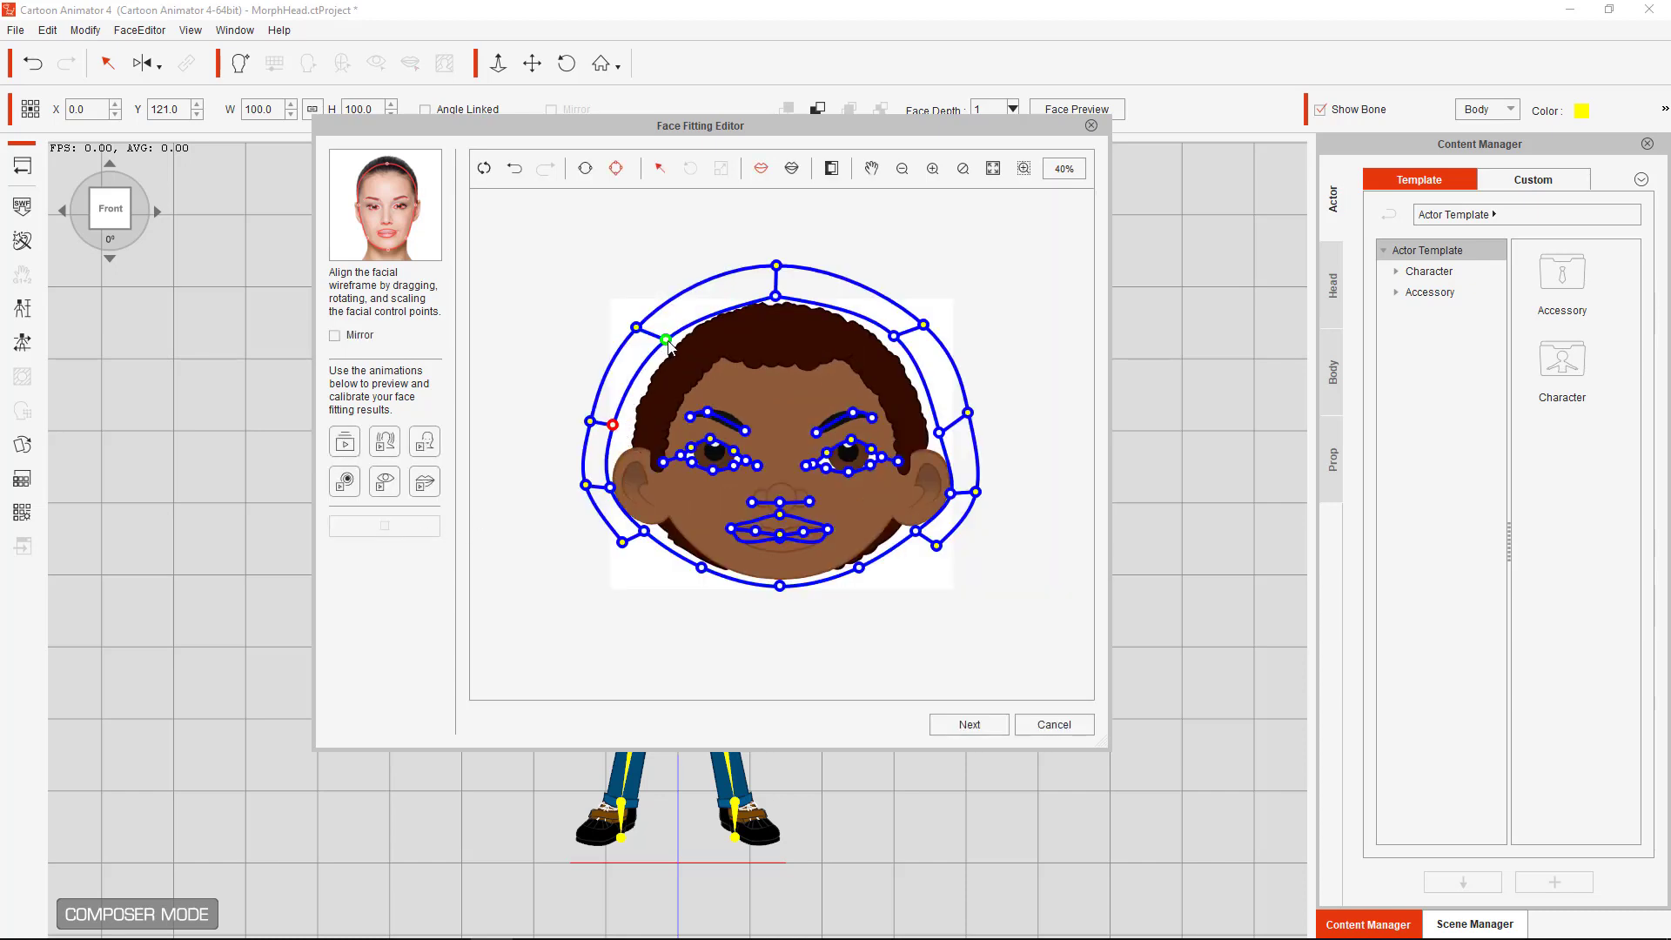
drag(669, 343, 666, 338)
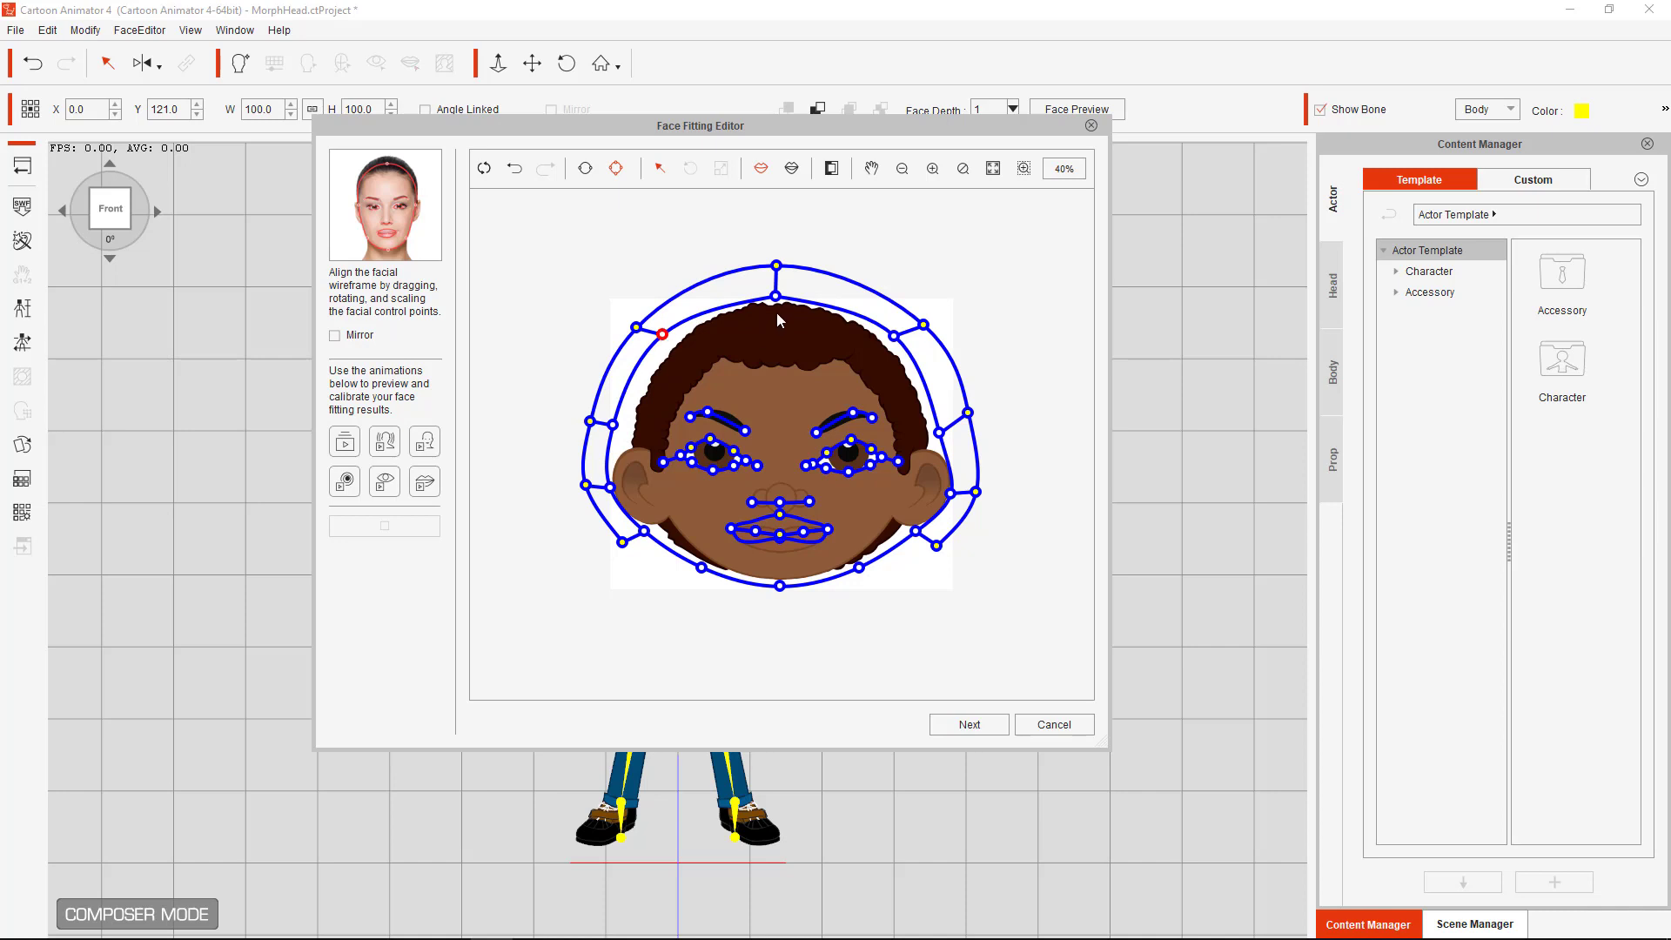
drag(776, 299, 776, 295)
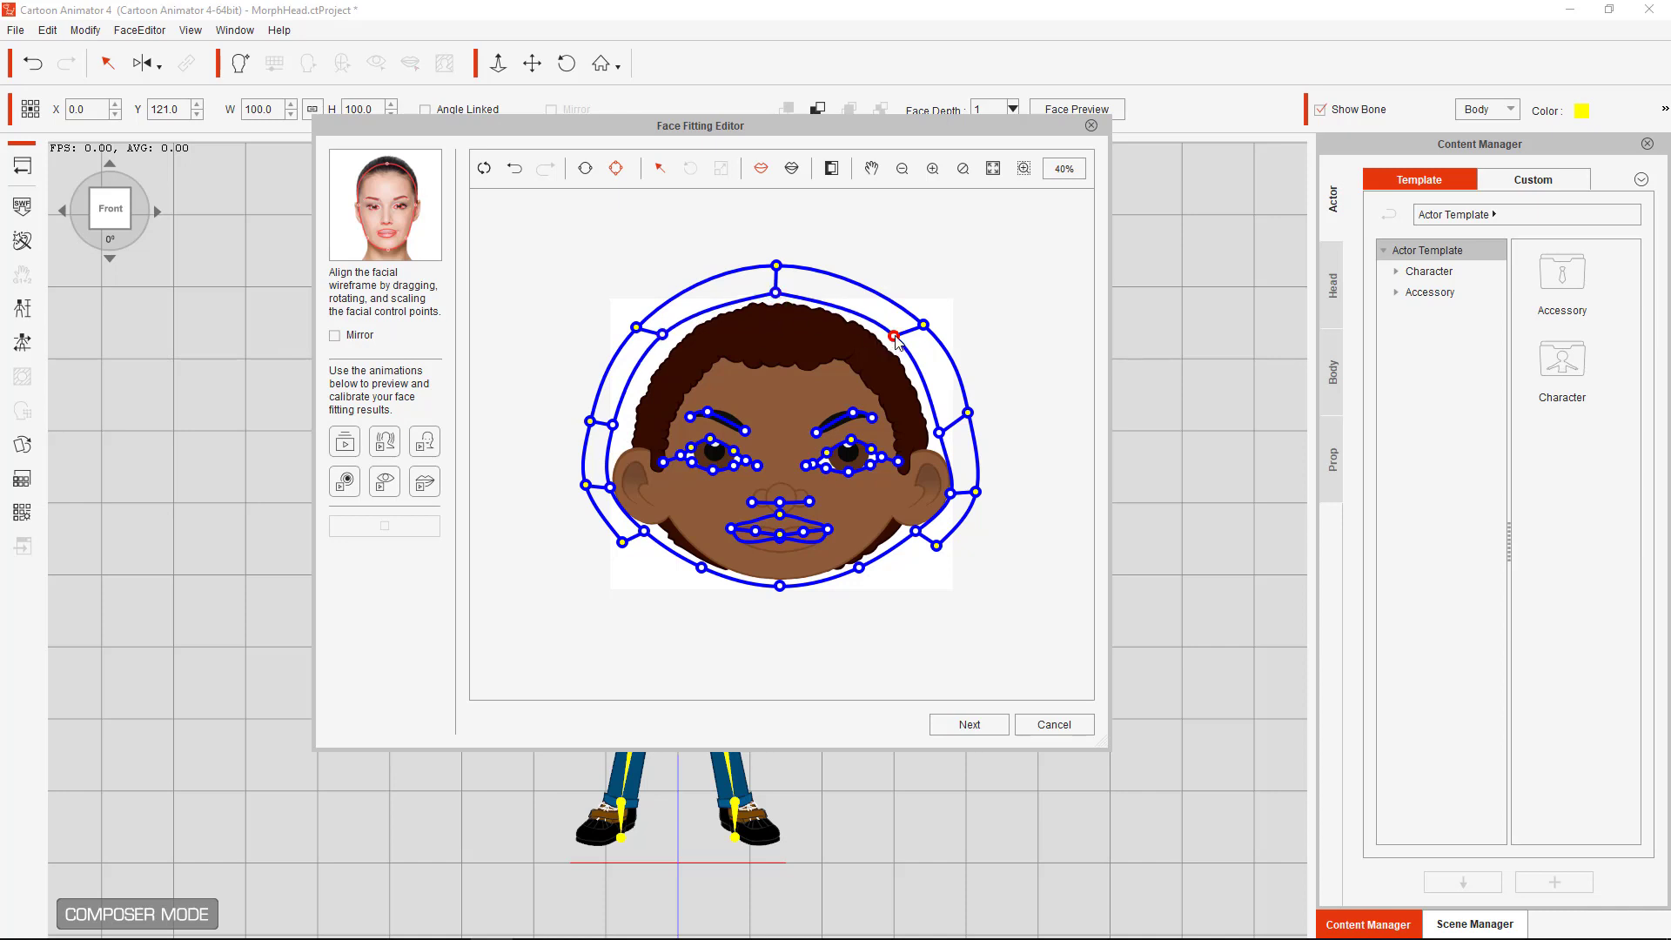
drag(896, 339, 896, 337)
double_click(940, 433)
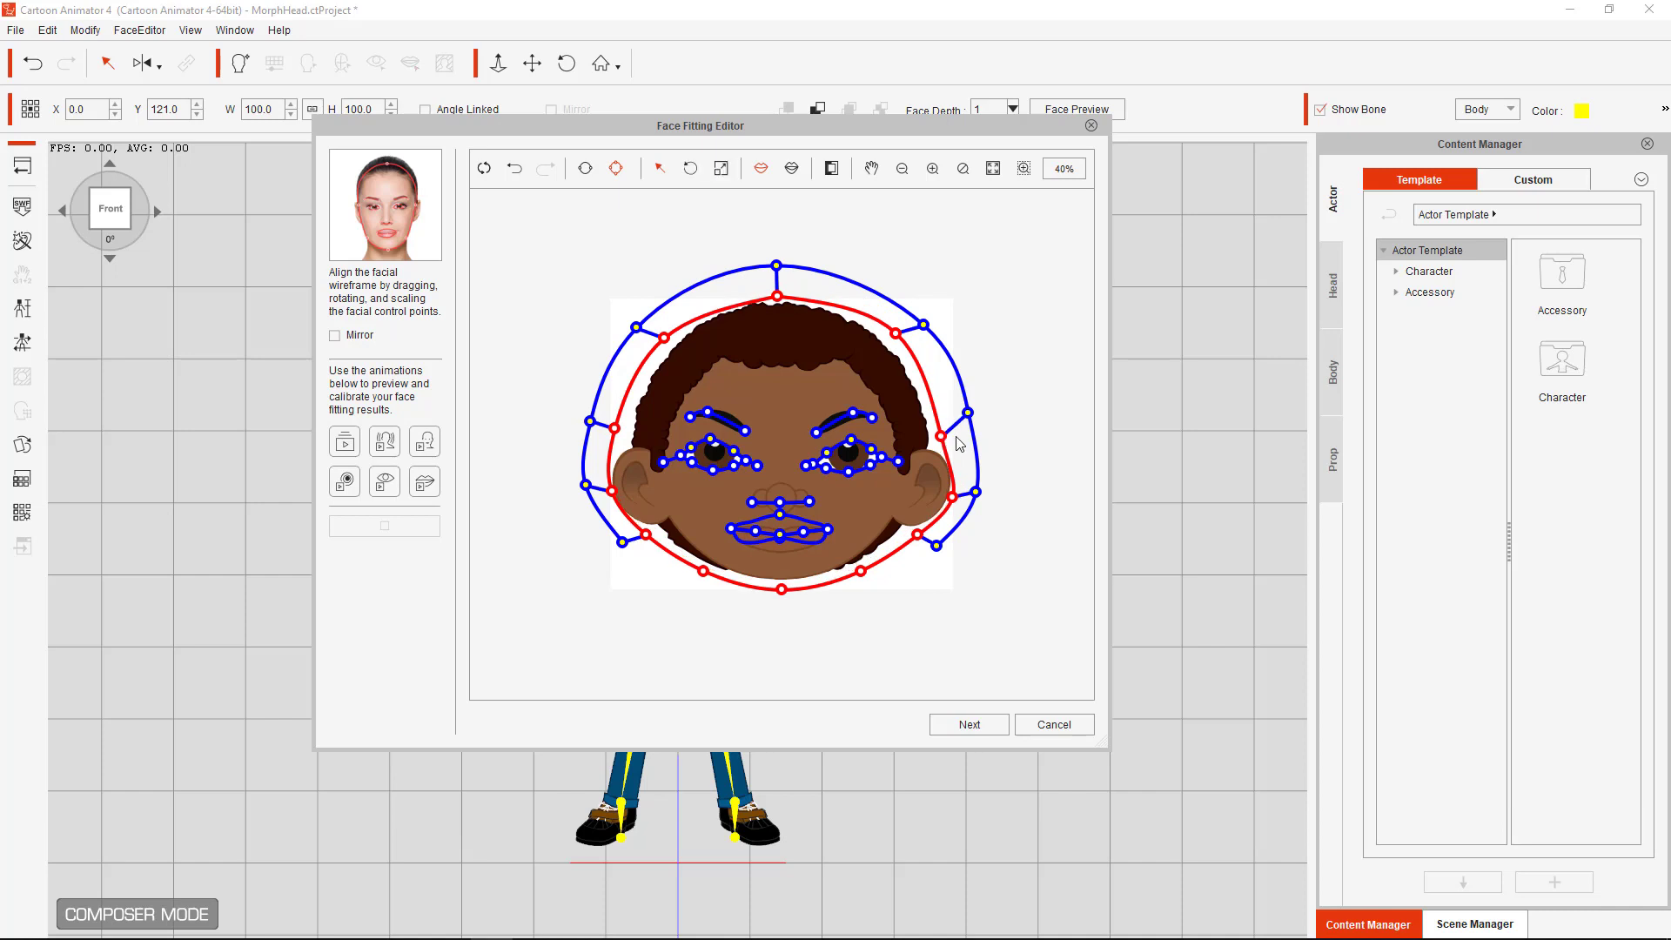
click(957, 438)
drag(941, 435, 946, 423)
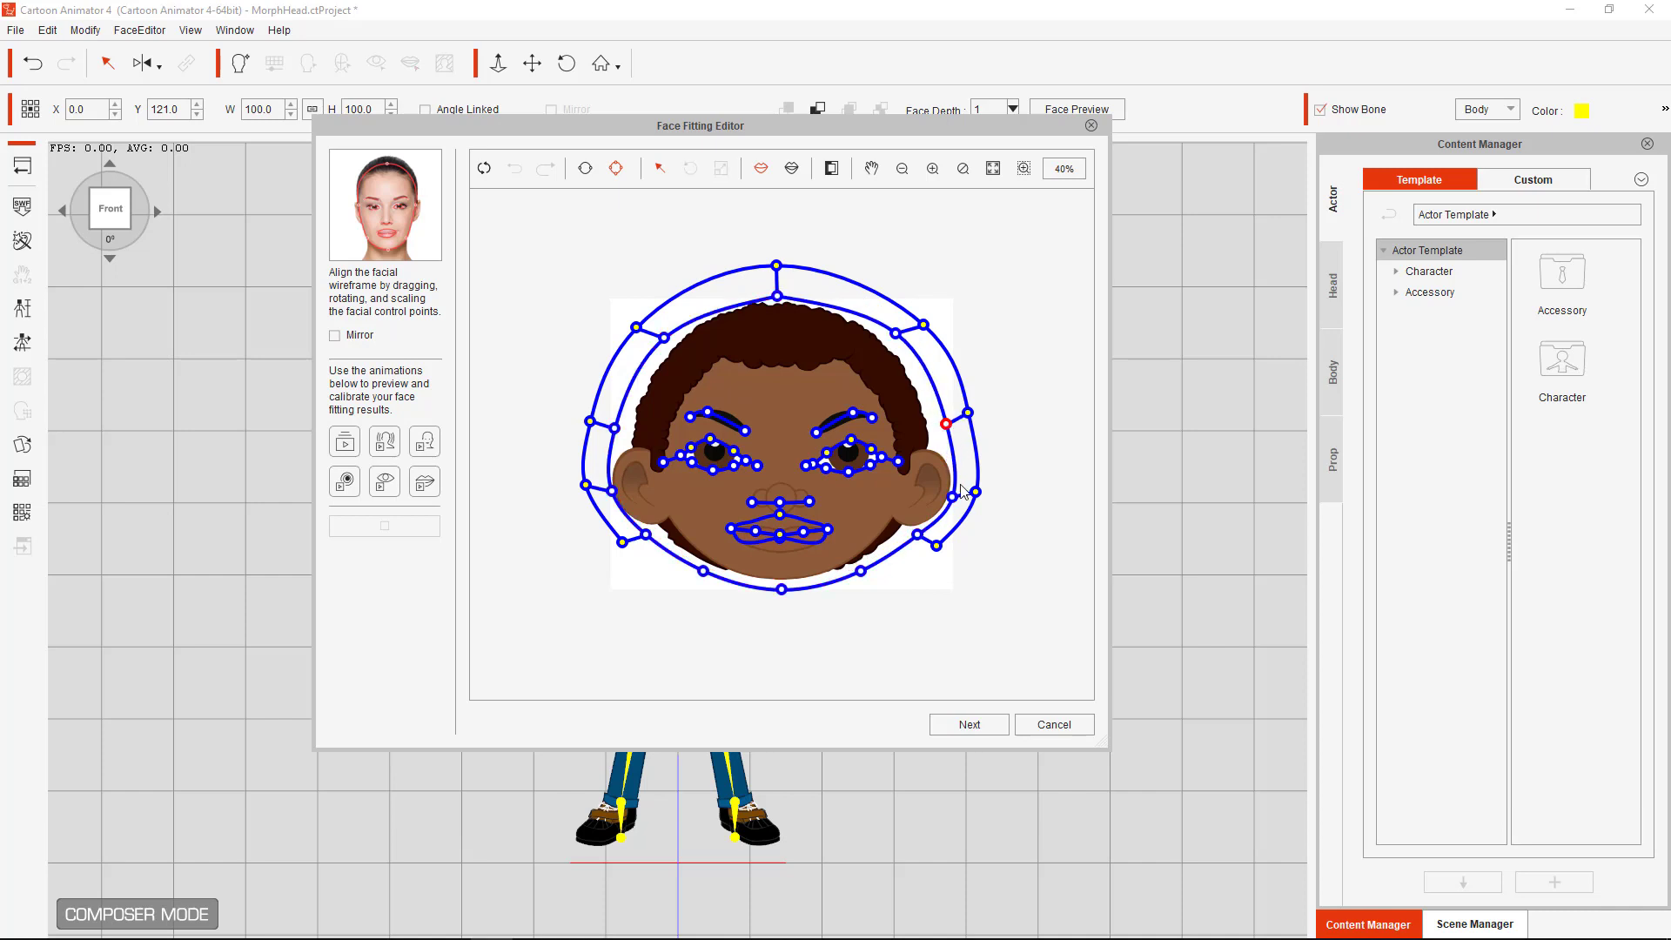
Spread the outer contour's points on the right half of the face outward, from below the ear up to the upper side point
drag(919, 542, 945, 562)
mouse_move(976, 491)
mouse_down()
mouse_move(999, 494)
mouse_move(986, 501)
mouse_up()
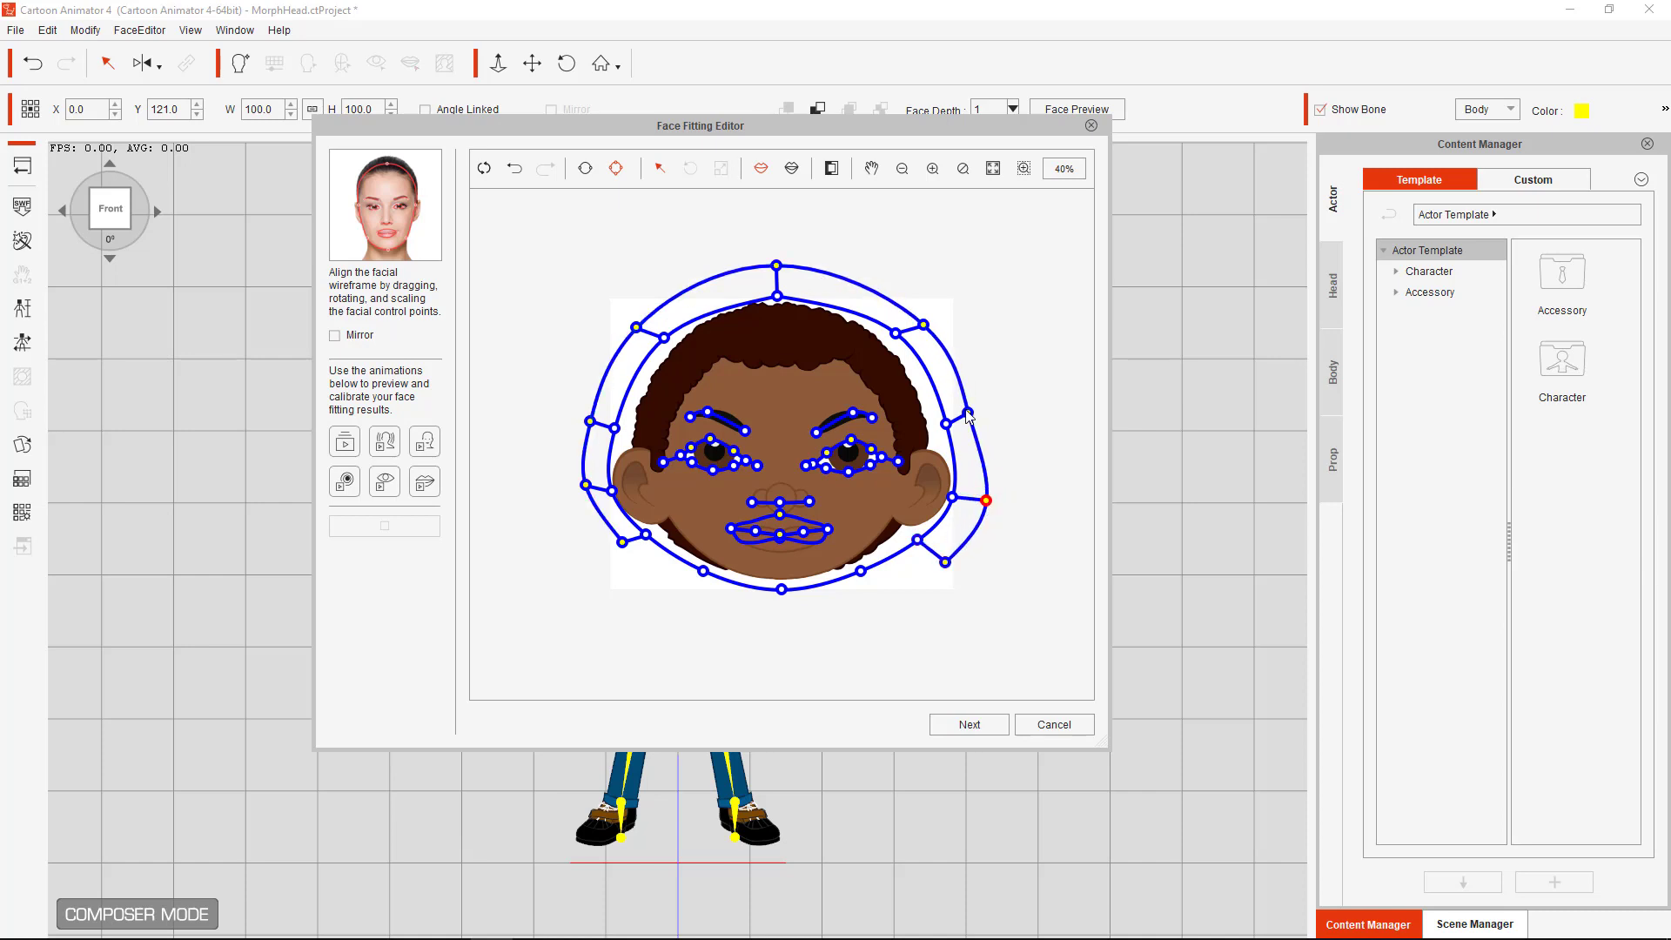
drag(968, 411, 979, 406)
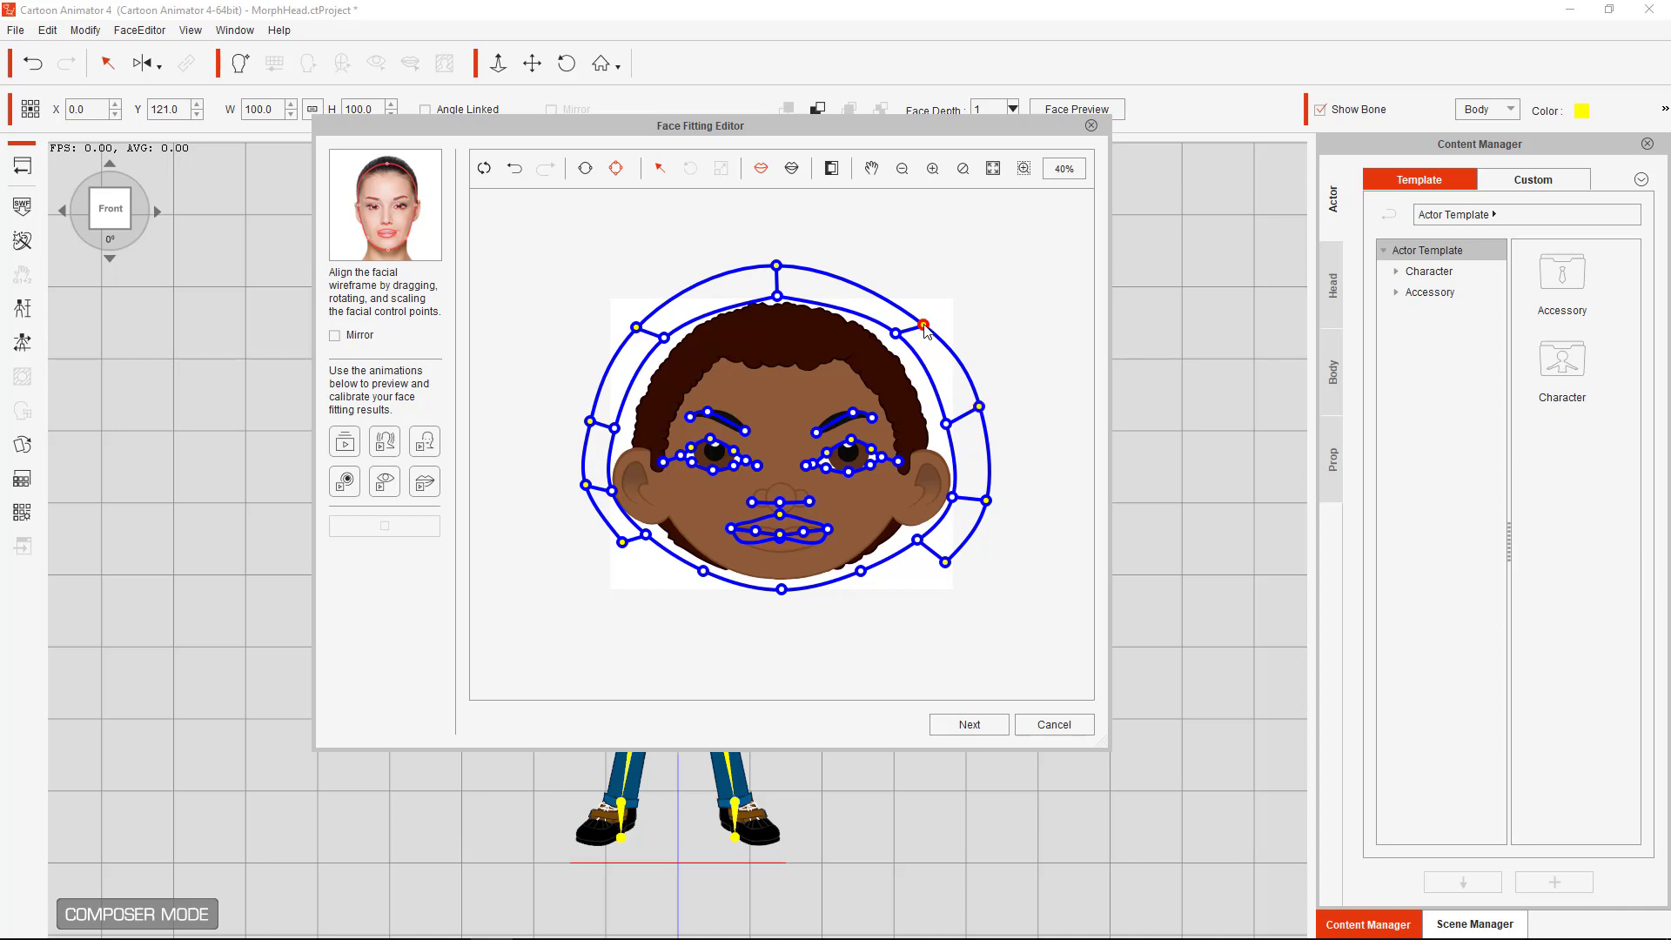
drag(925, 329, 922, 311)
Spread the outer contour's points on the left half of the face outward down to below the ear, and preview the sample animation
click(636, 329)
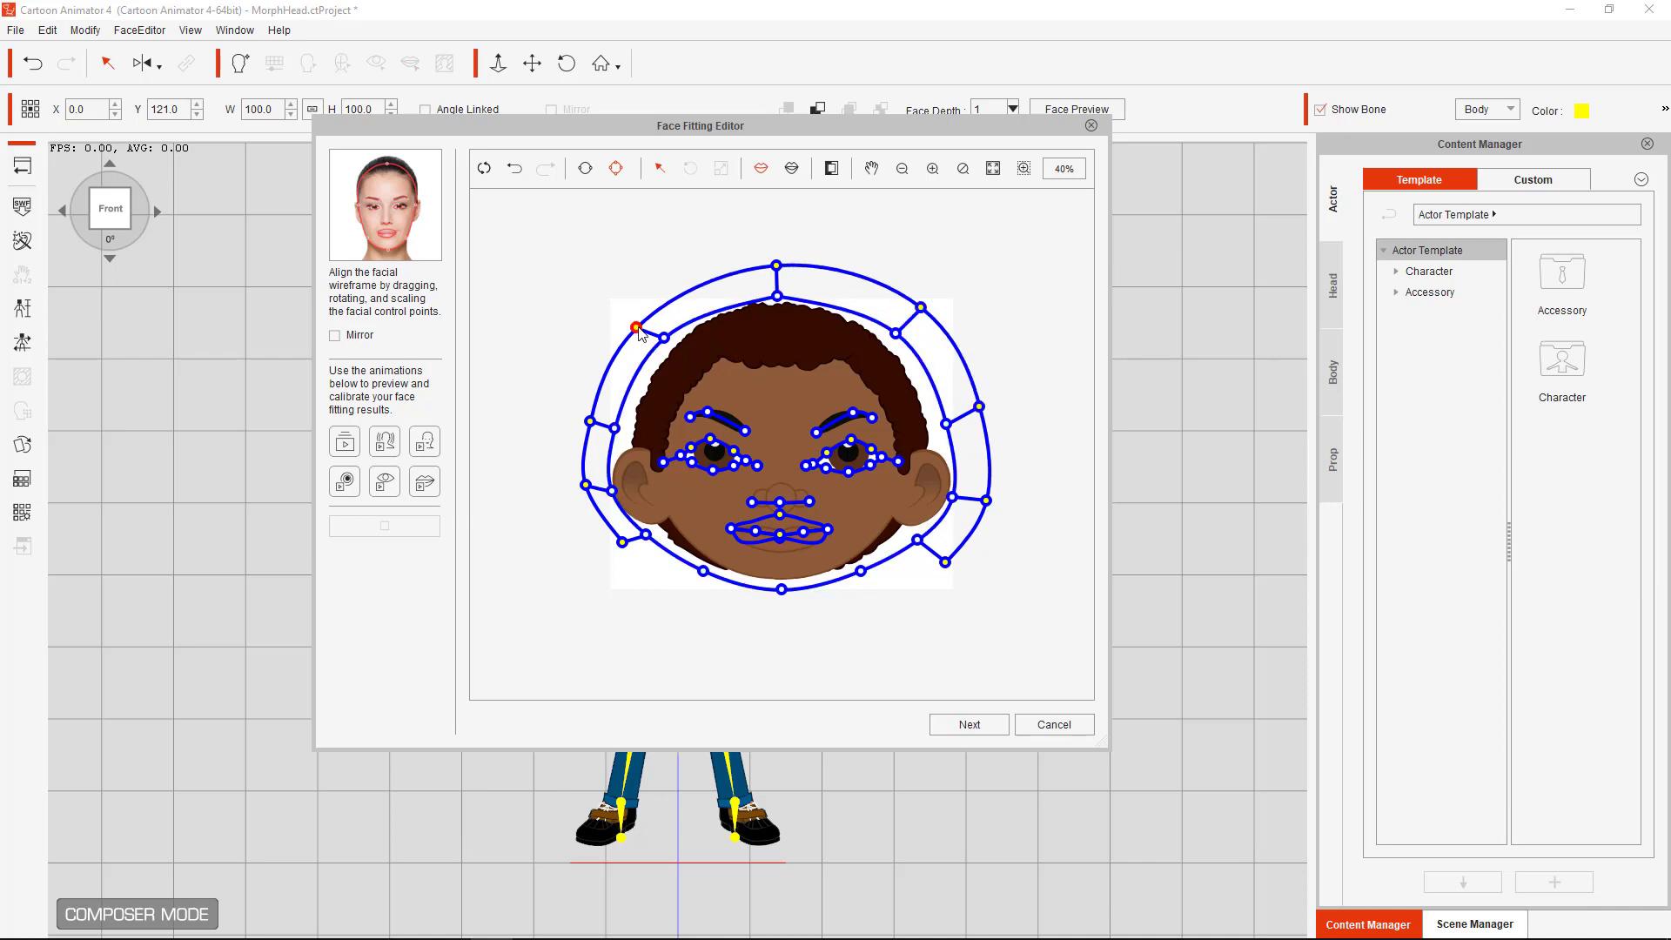
drag(639, 333, 637, 328)
click(590, 422)
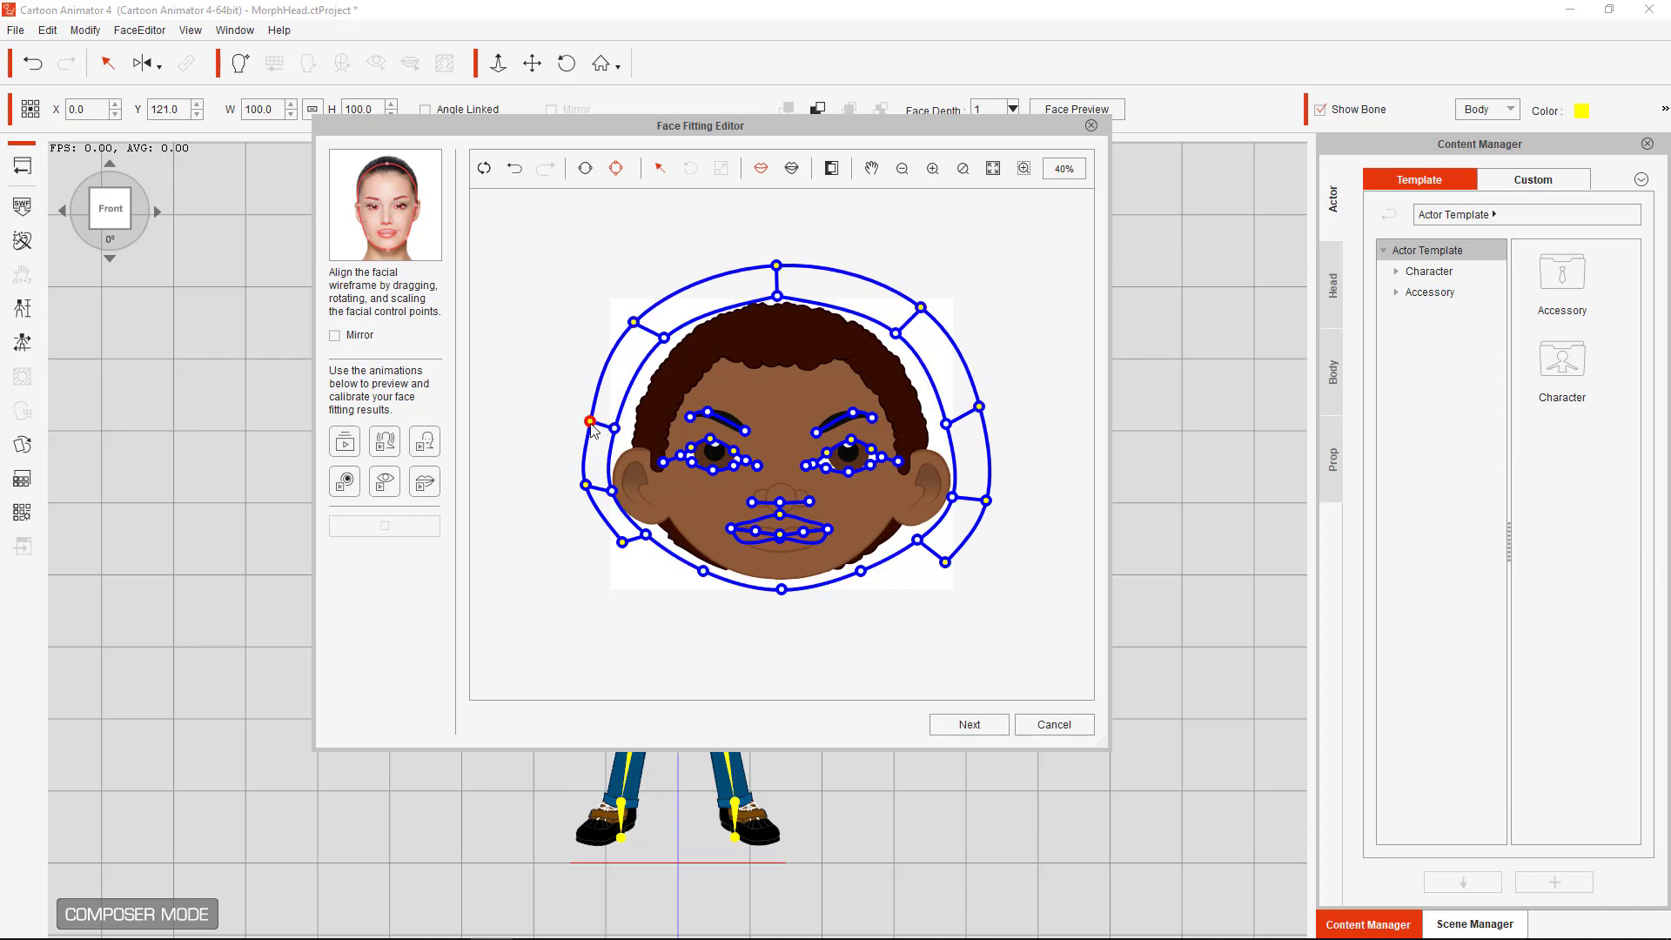
drag(591, 424, 585, 418)
drag(585, 487, 648, 537)
click(612, 495)
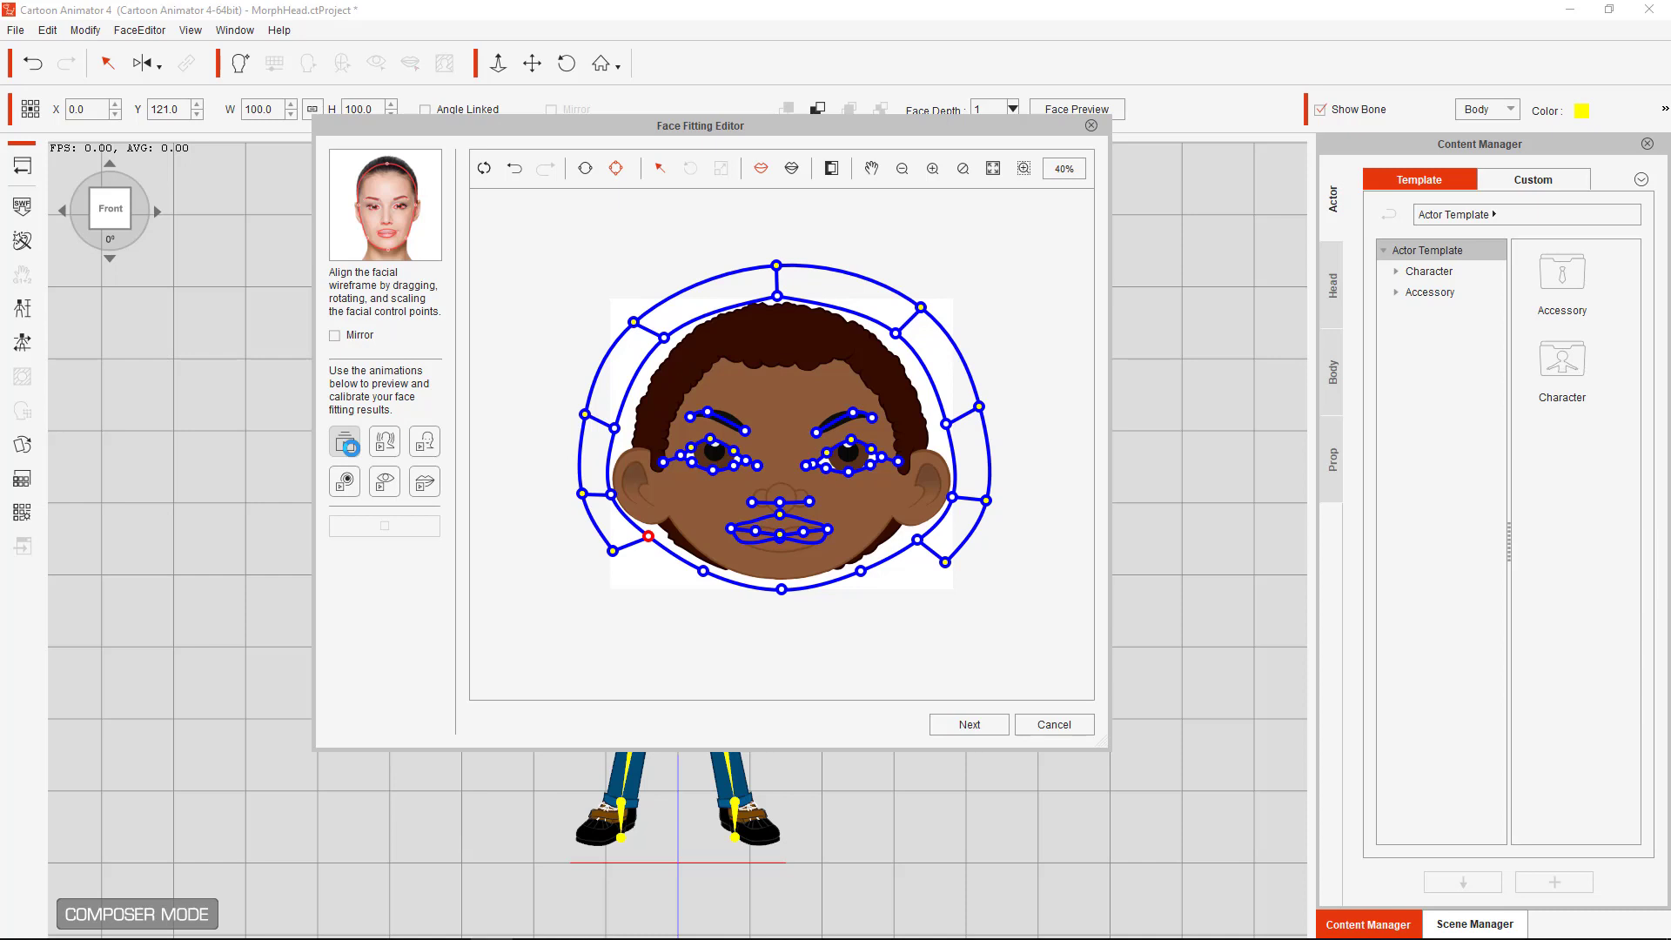
click(347, 442)
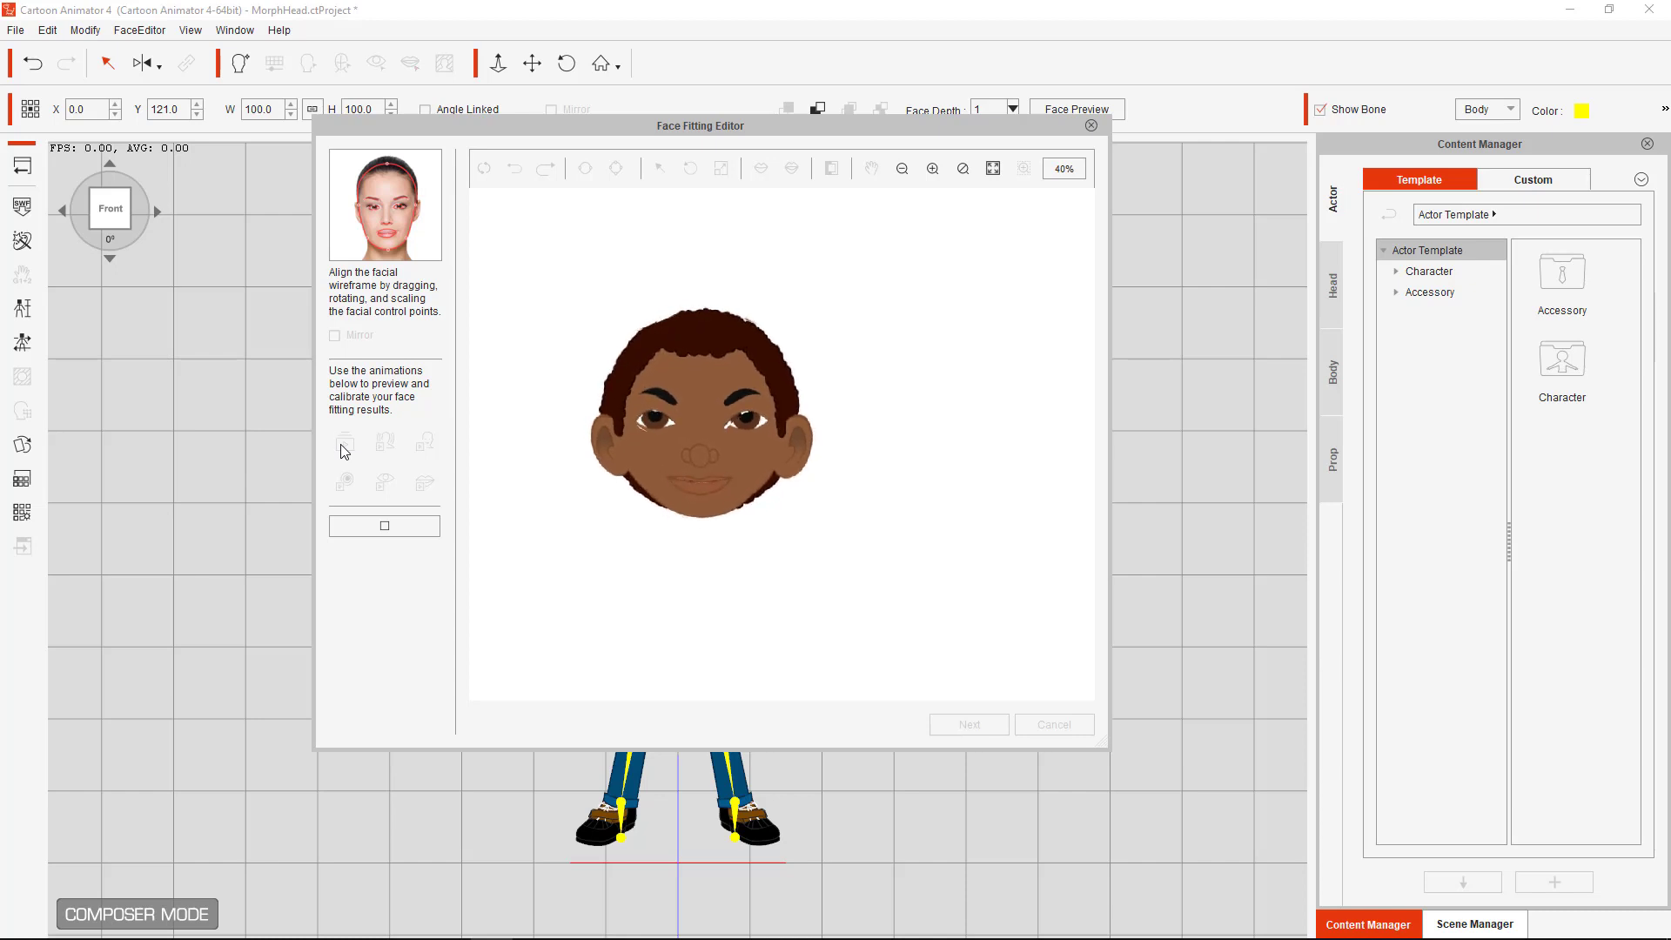
click(396, 526)
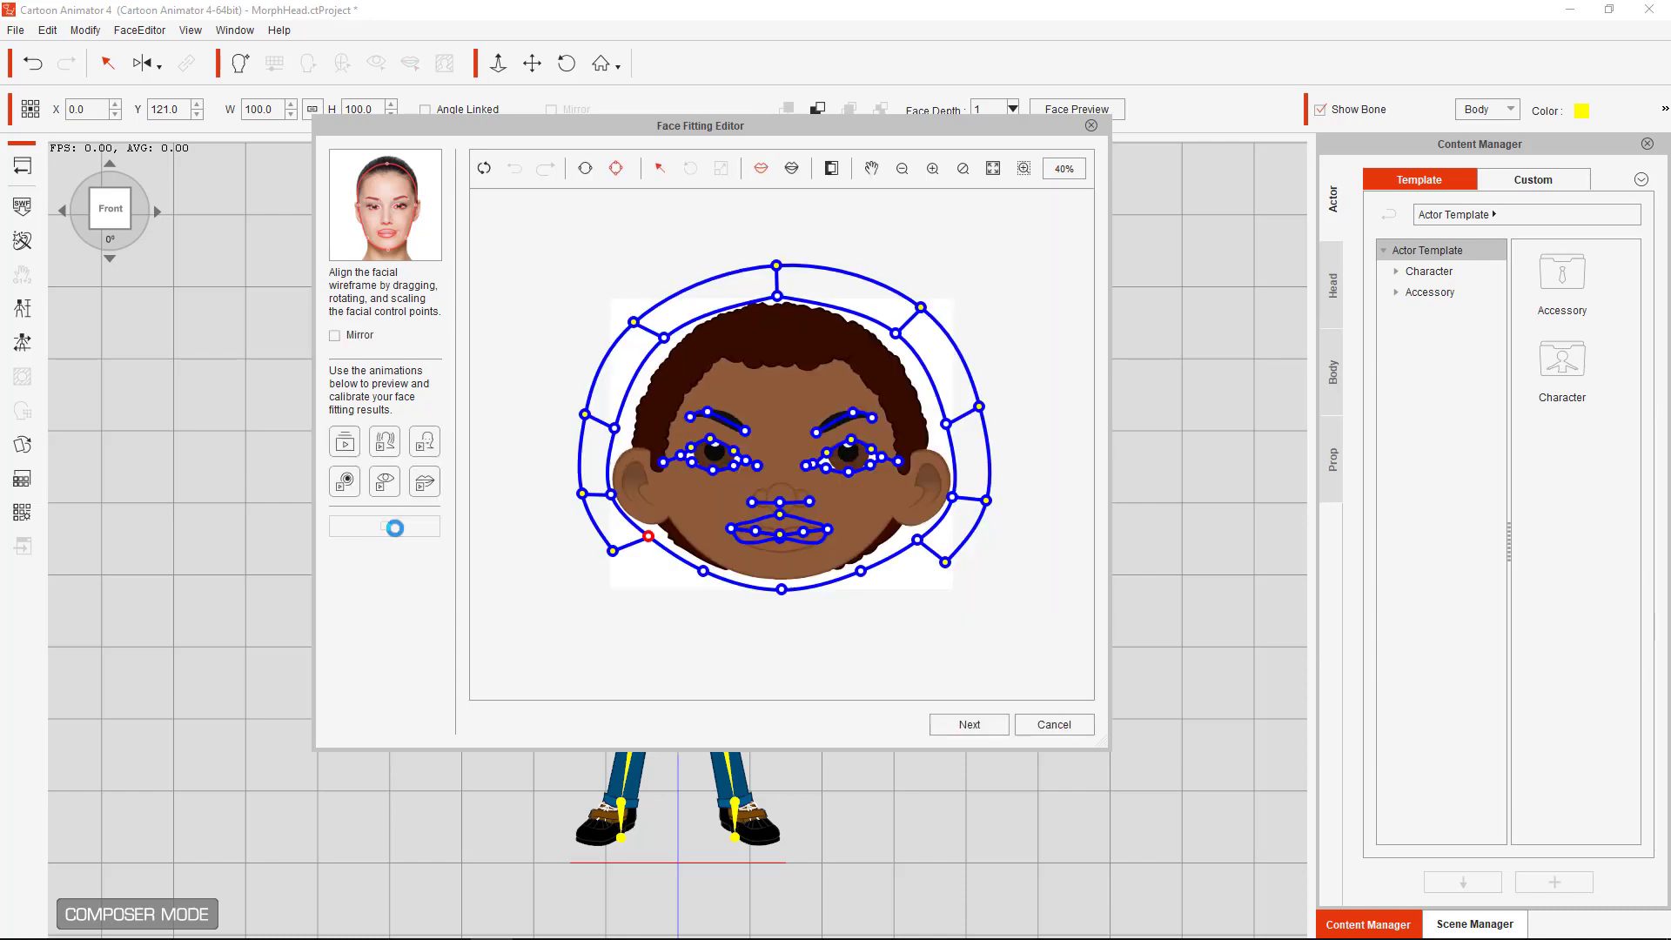
Zoom the face view to 70%, enable Mirror and raise the inner upper eyelid points to the edge of the eye whites
scroll(733, 489, up, 5)
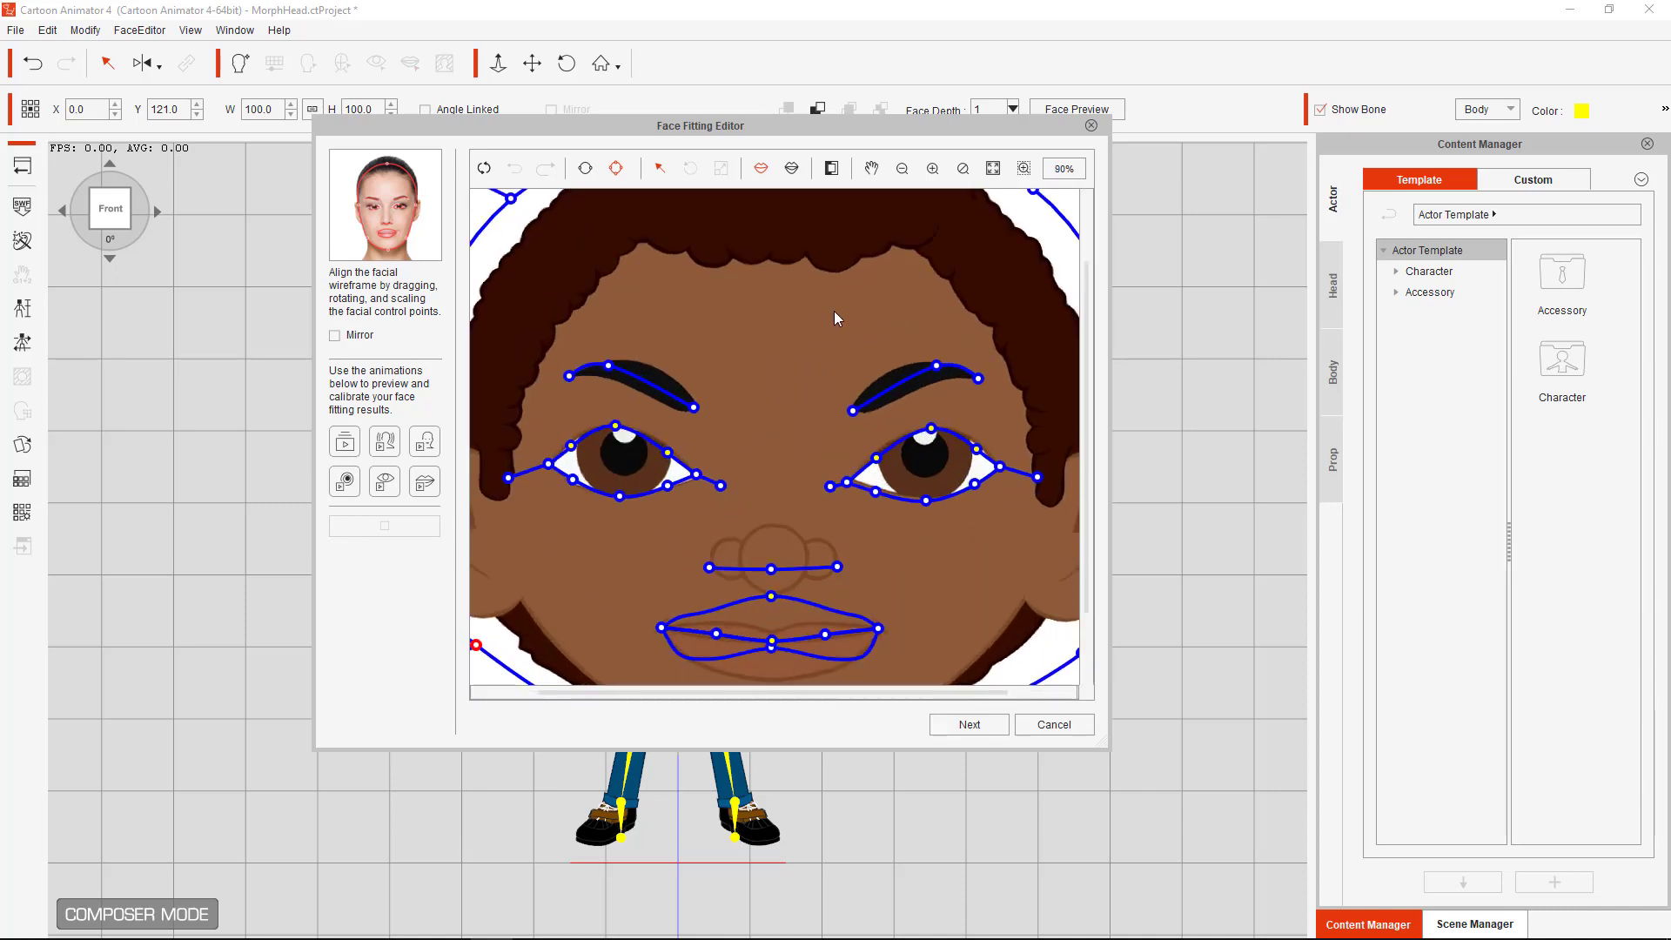
drag(834, 131, 884, 118)
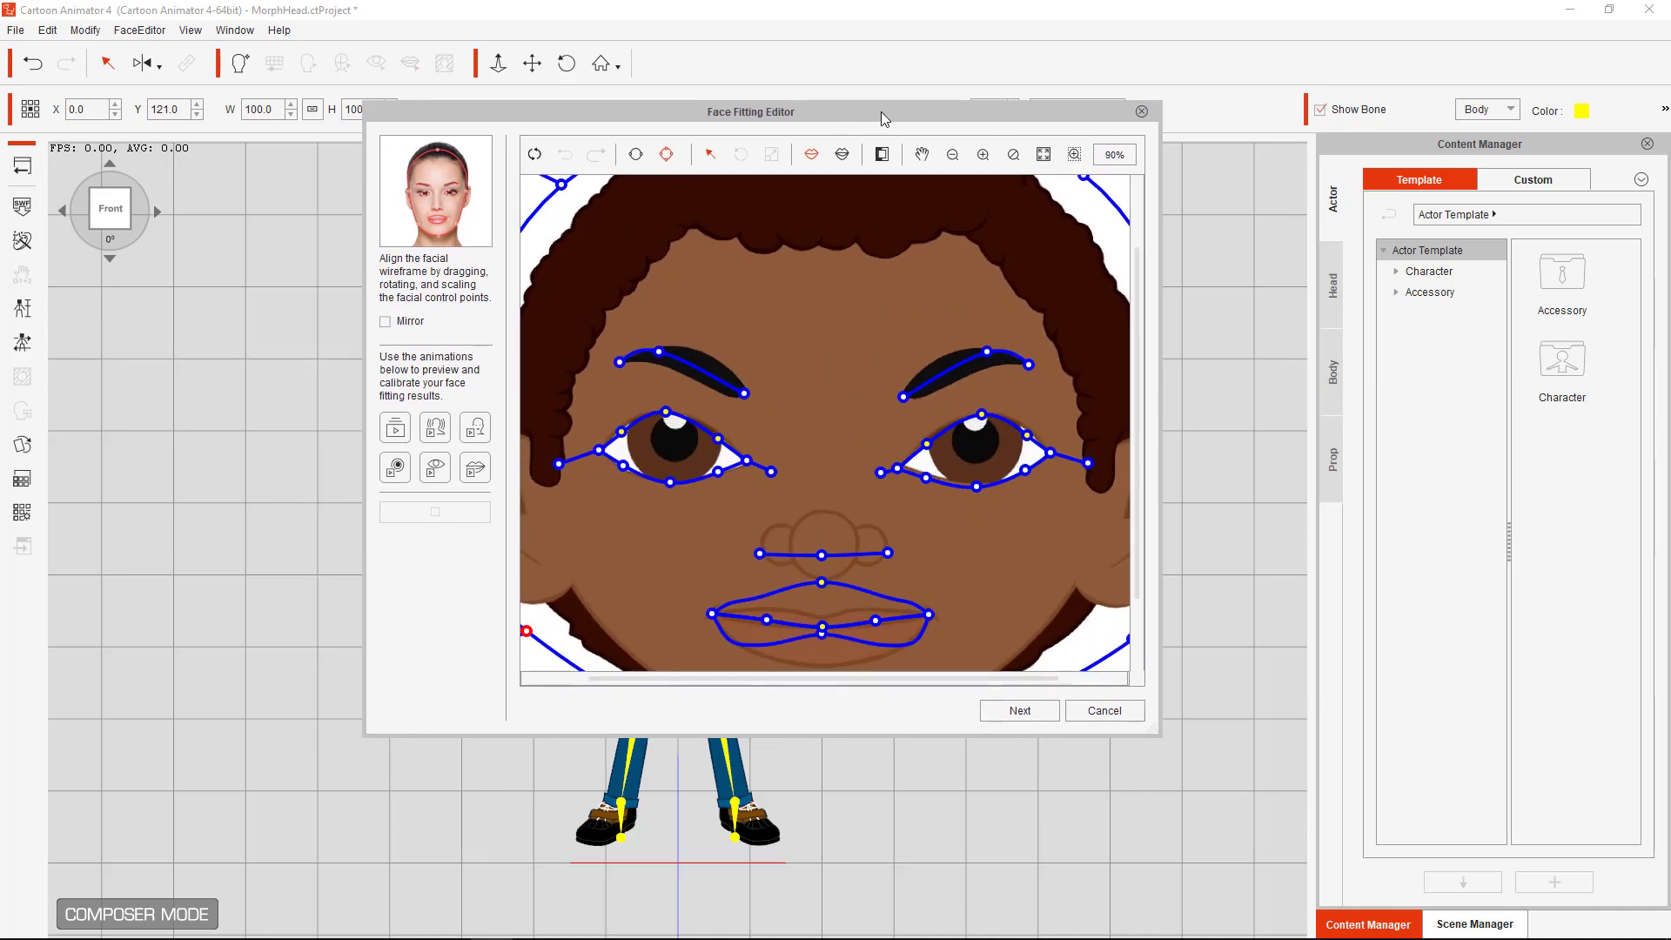
click(1043, 155)
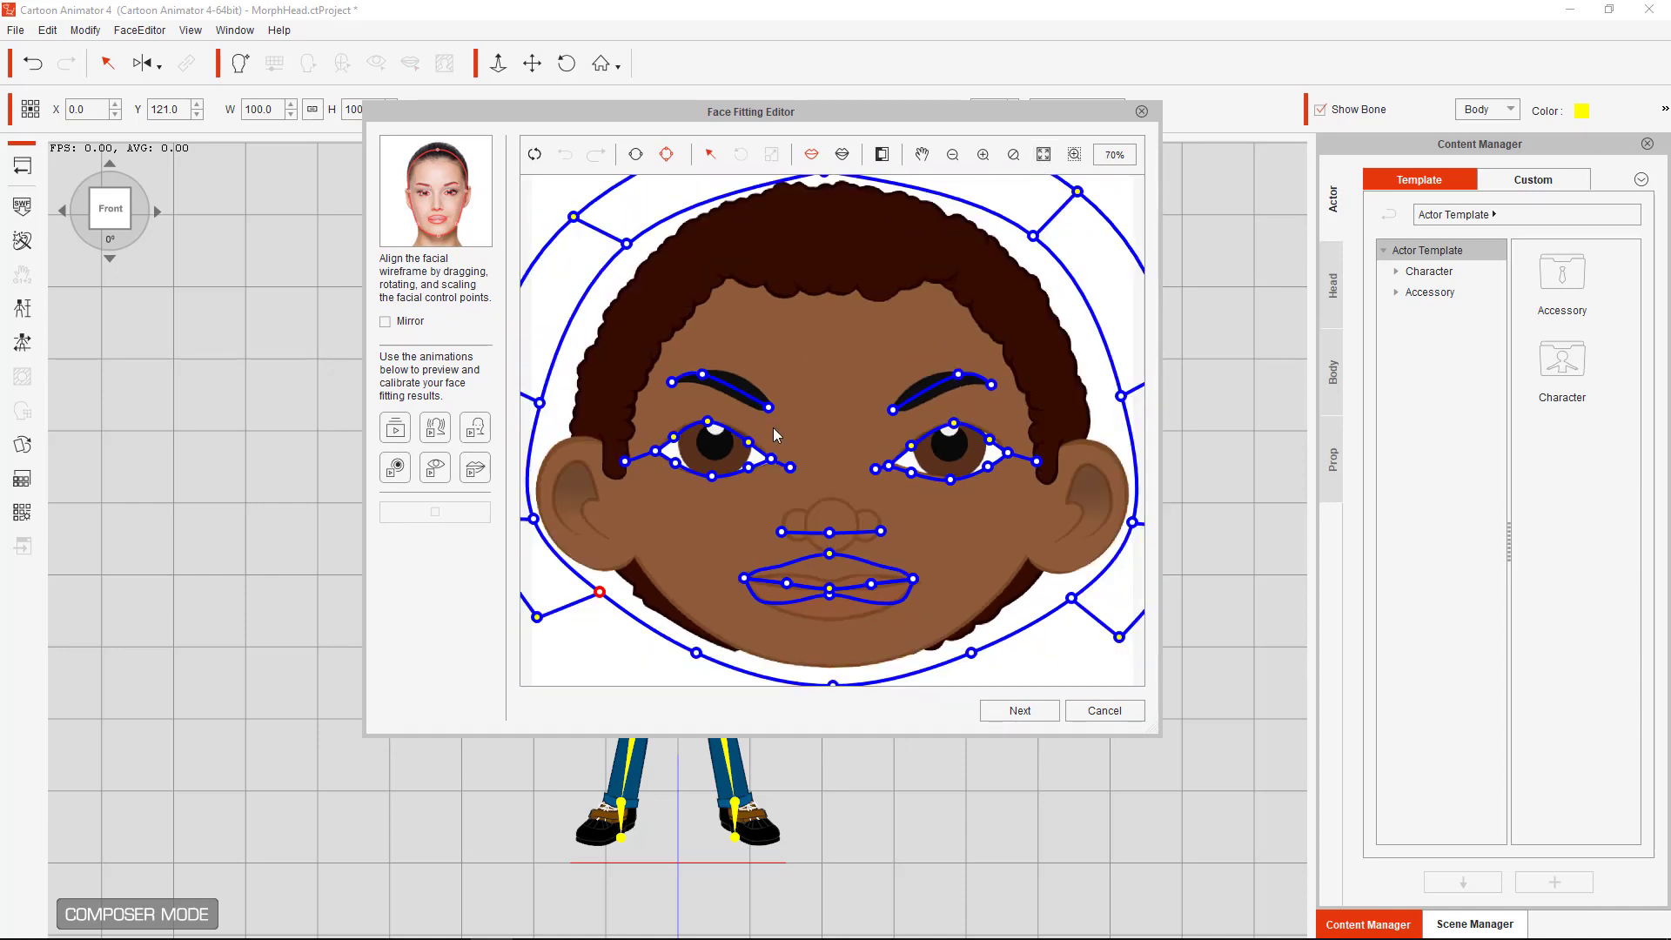
drag(752, 445, 742, 433)
key(ctrl+z)
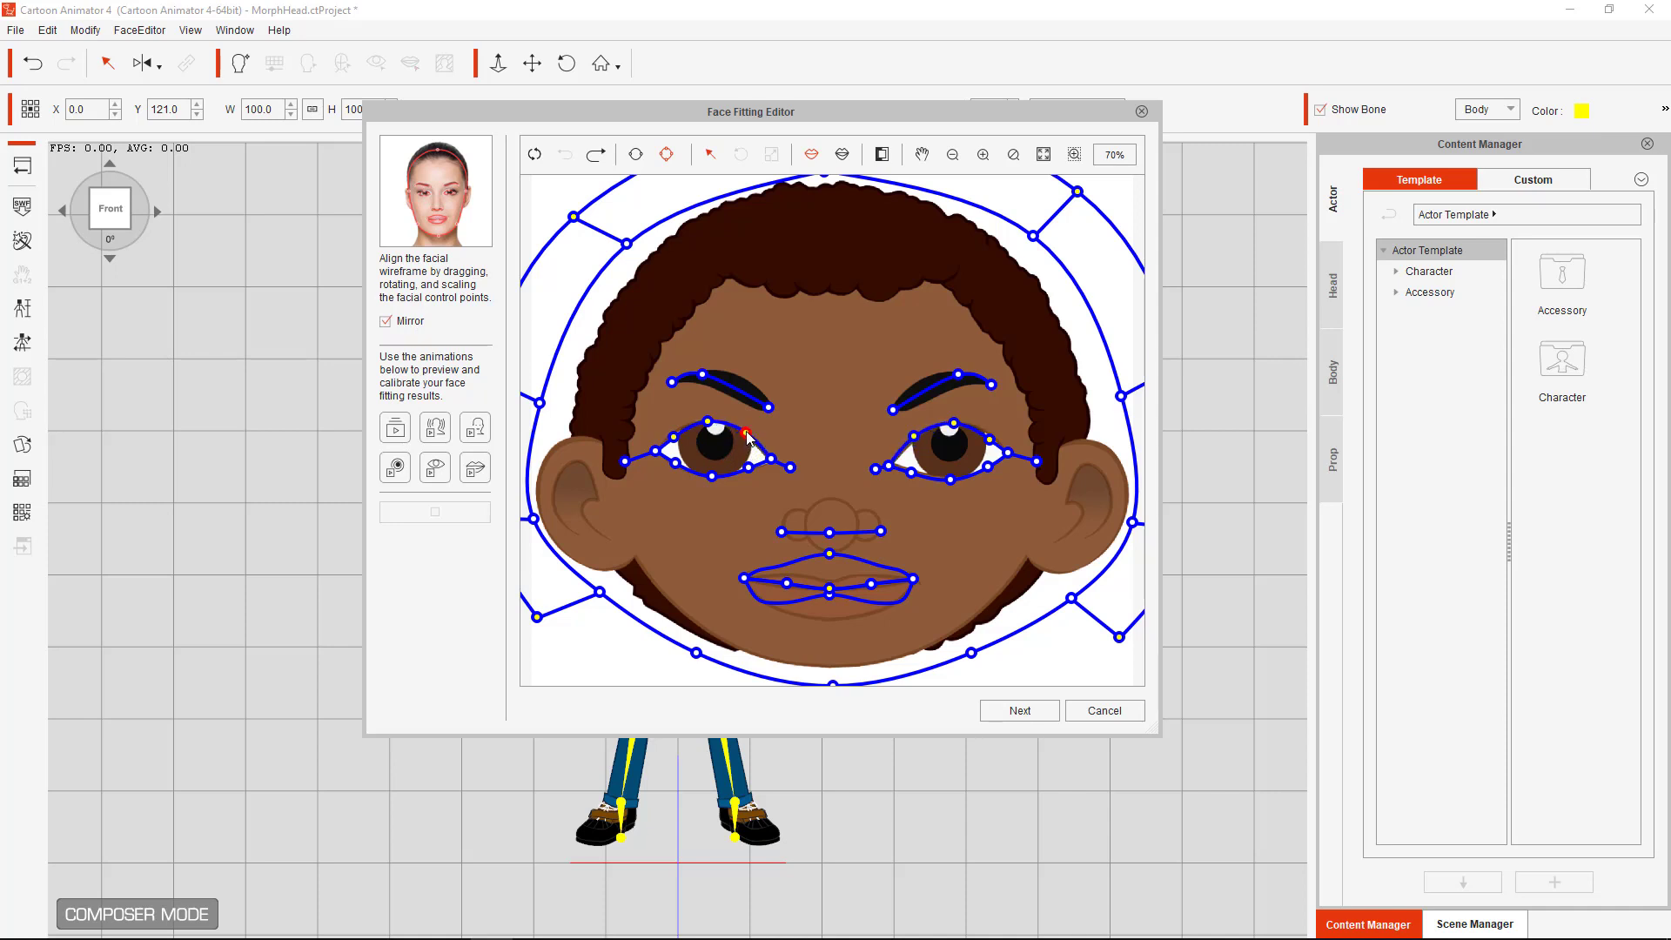
key(ctrl+y)
Raise the outer upper eyelid points to the eye outline and fine-tune the lower eyelid points with mirroring on
drag(672, 436, 675, 427)
drag(675, 427, 676, 431)
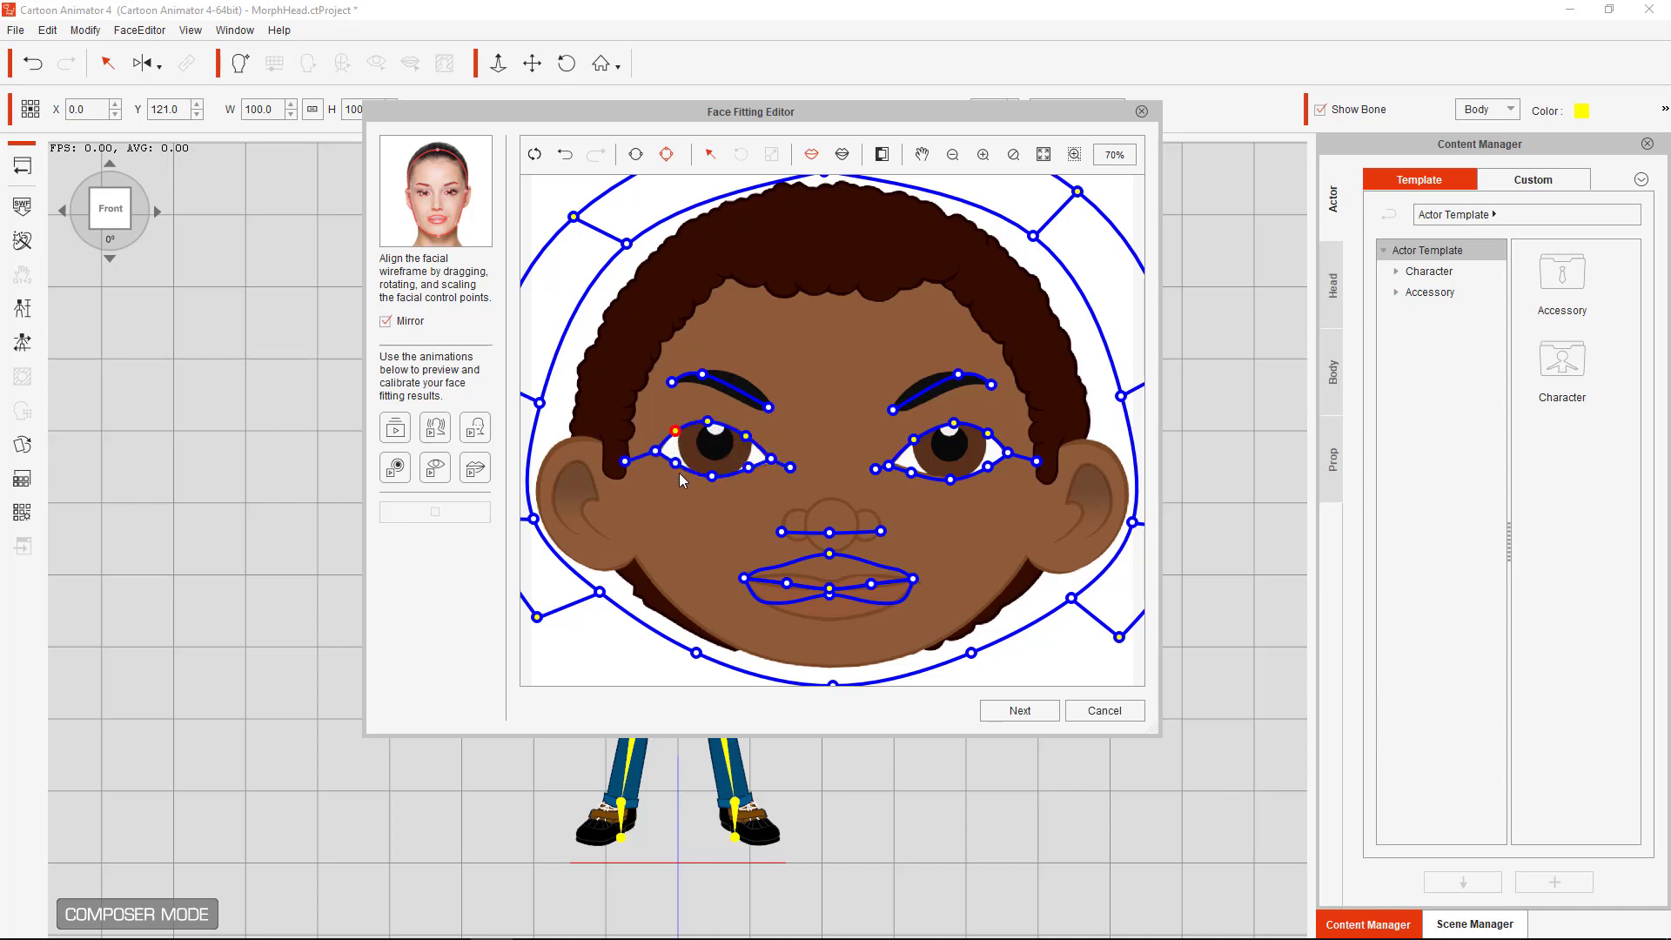
drag(675, 462, 750, 471)
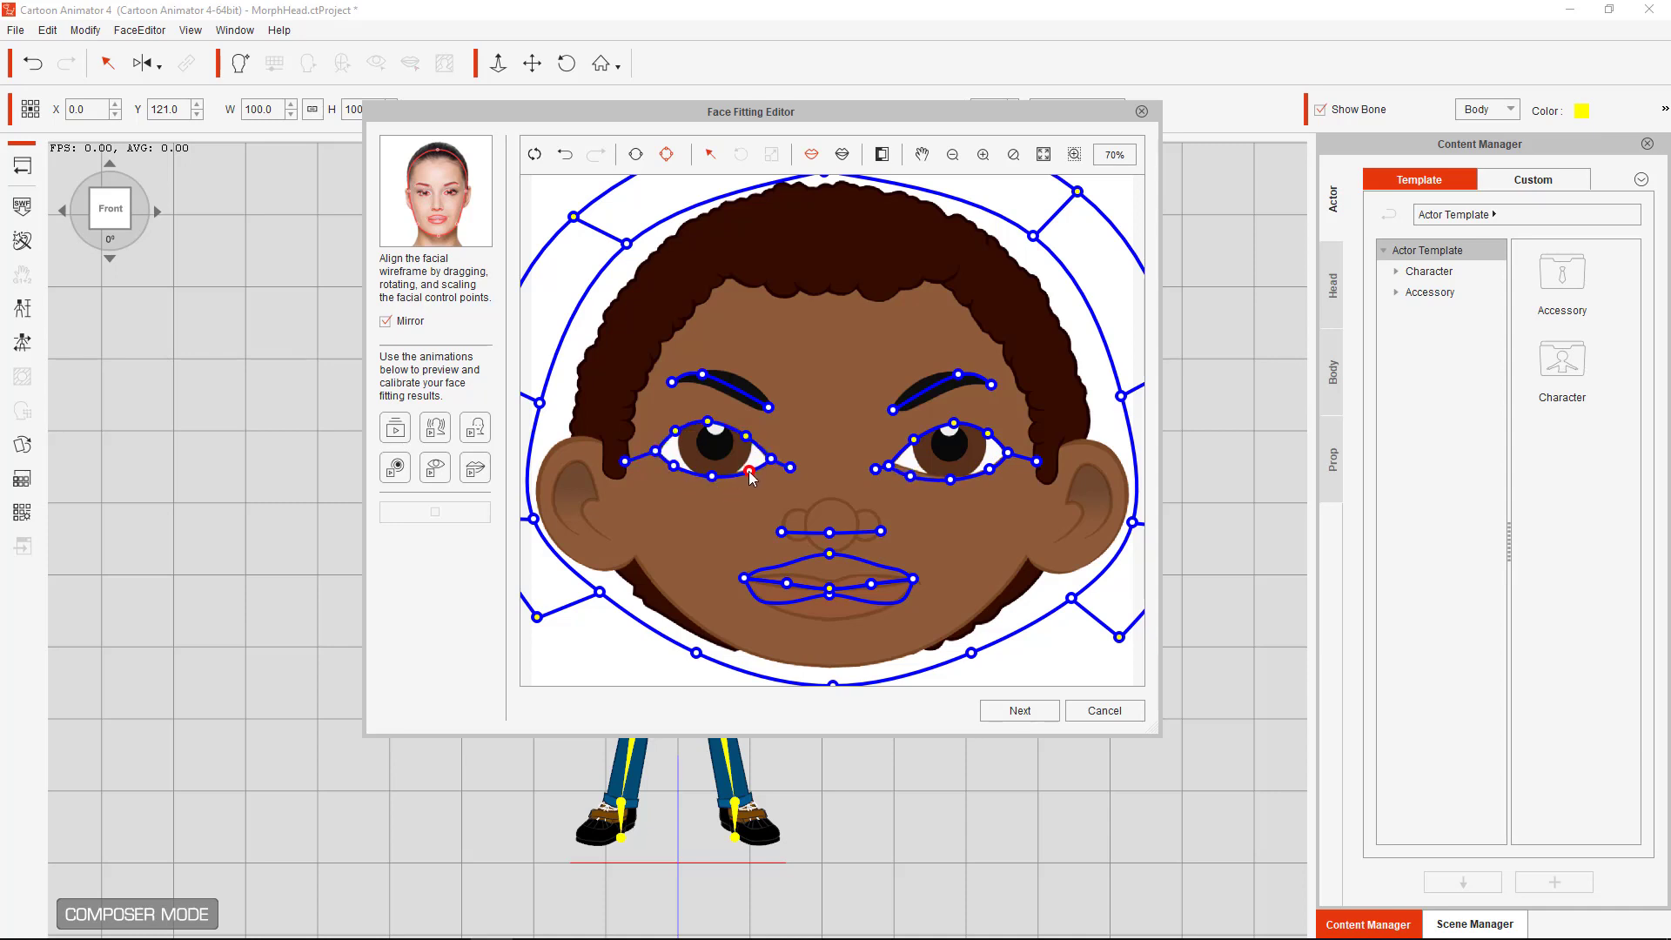
Preview the eyeball animation, nudge the inner upper eyelid points closer to the eye outline and preview the eyeballs again
click(395, 427)
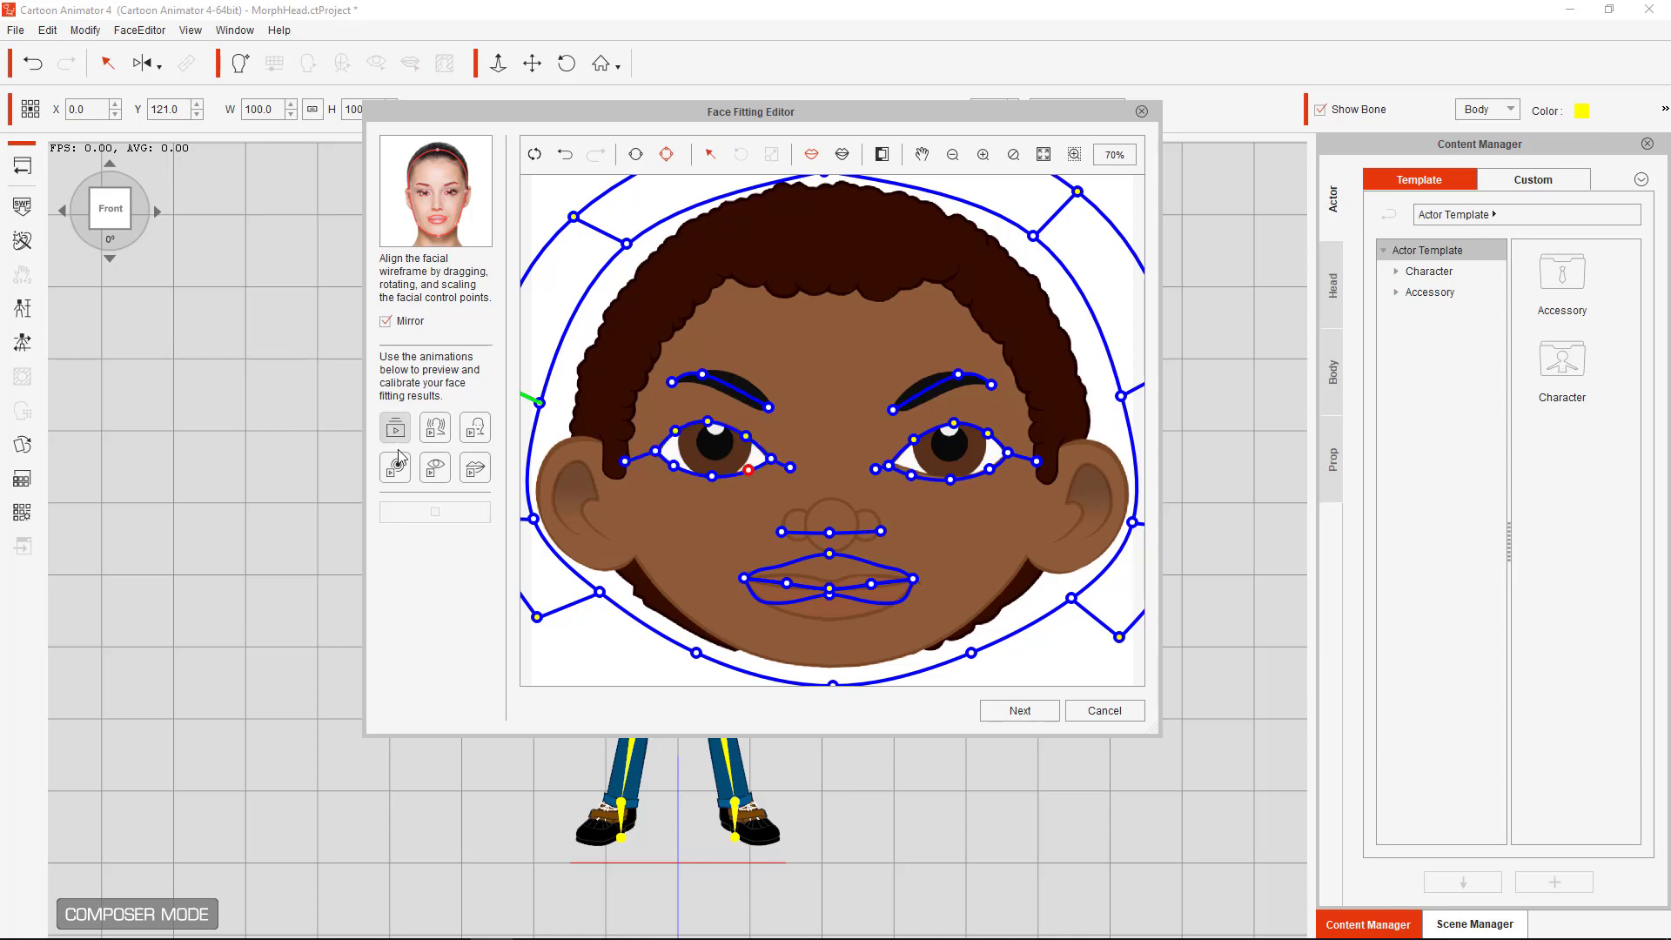
click(396, 464)
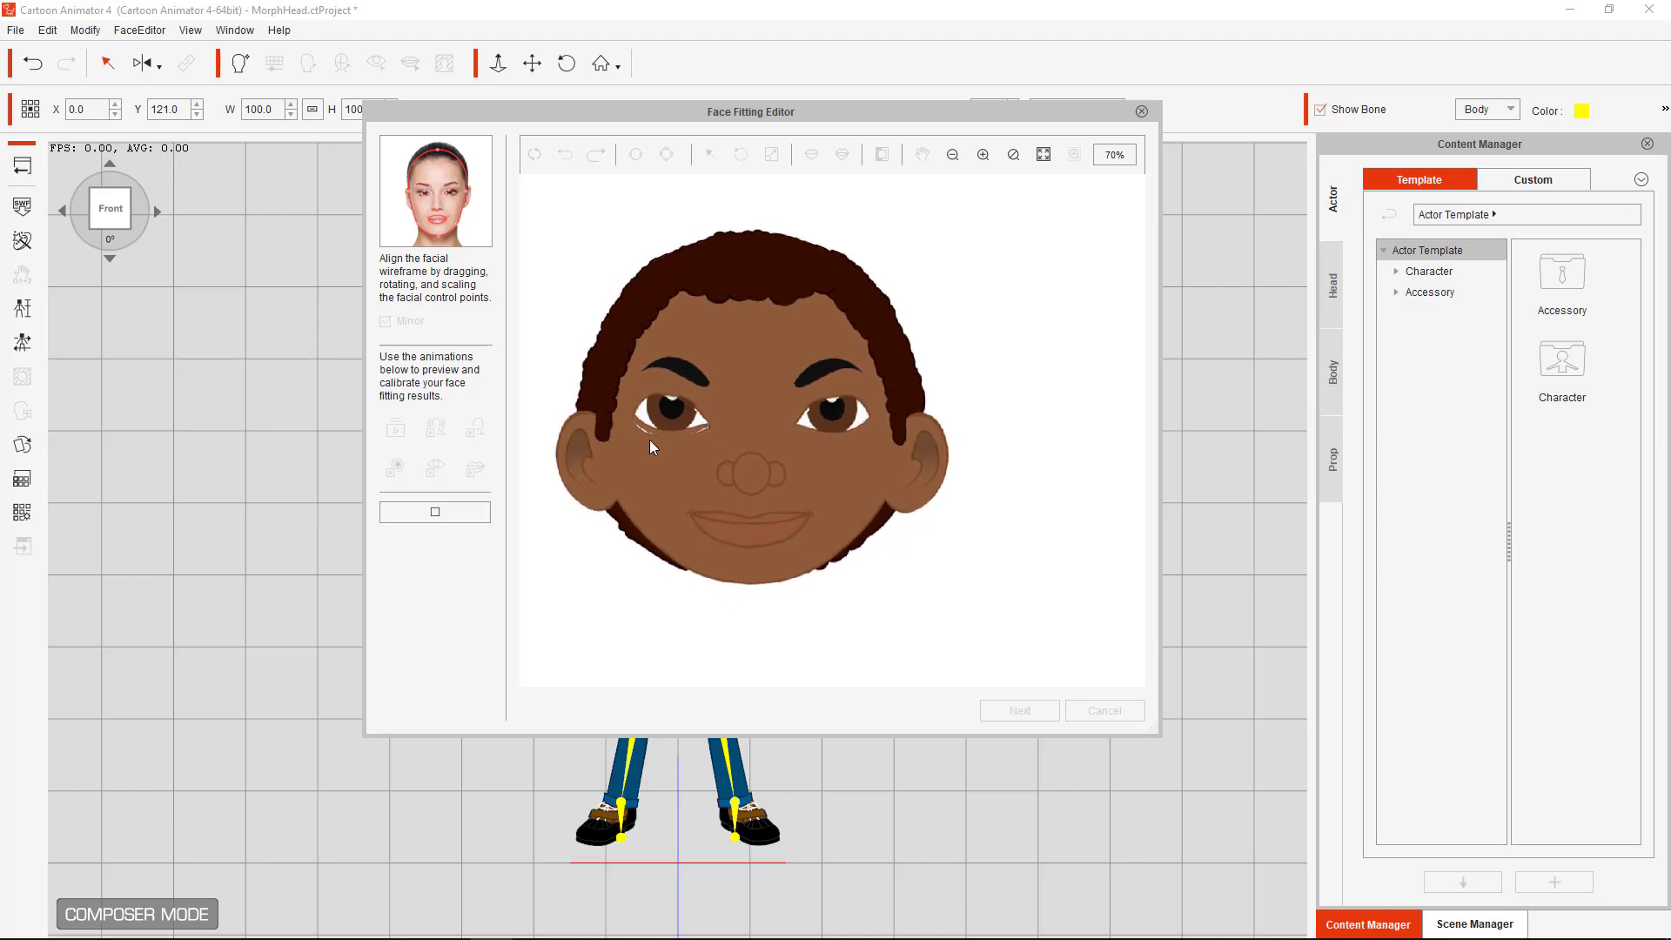
click(483, 507)
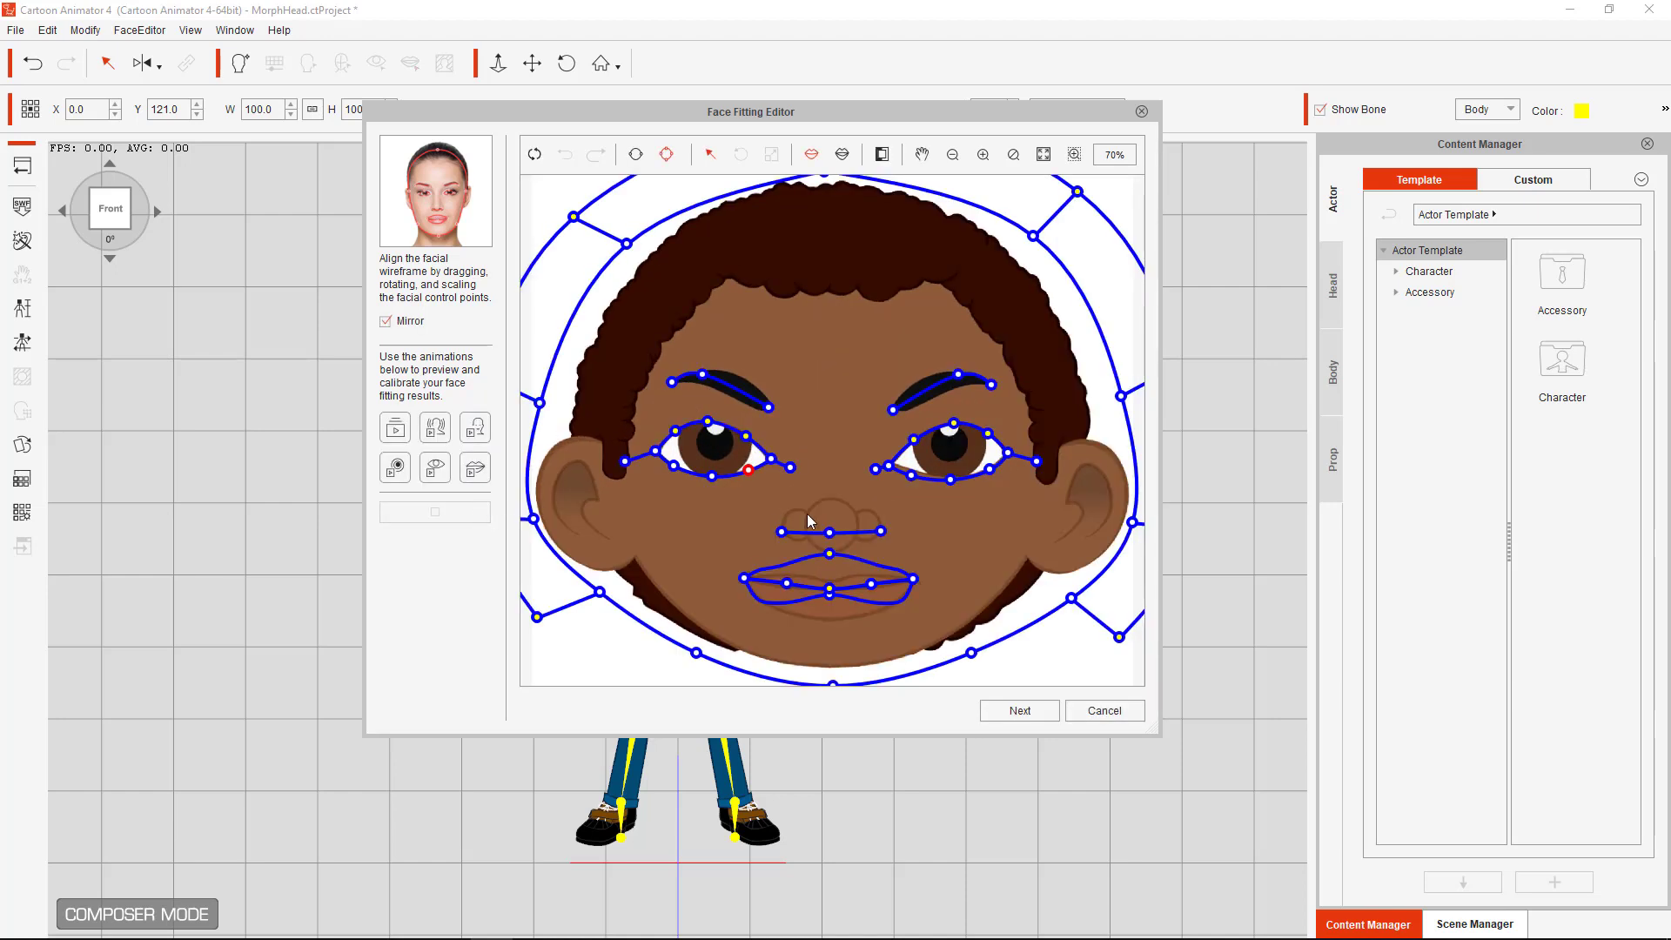
drag(988, 432, 915, 438)
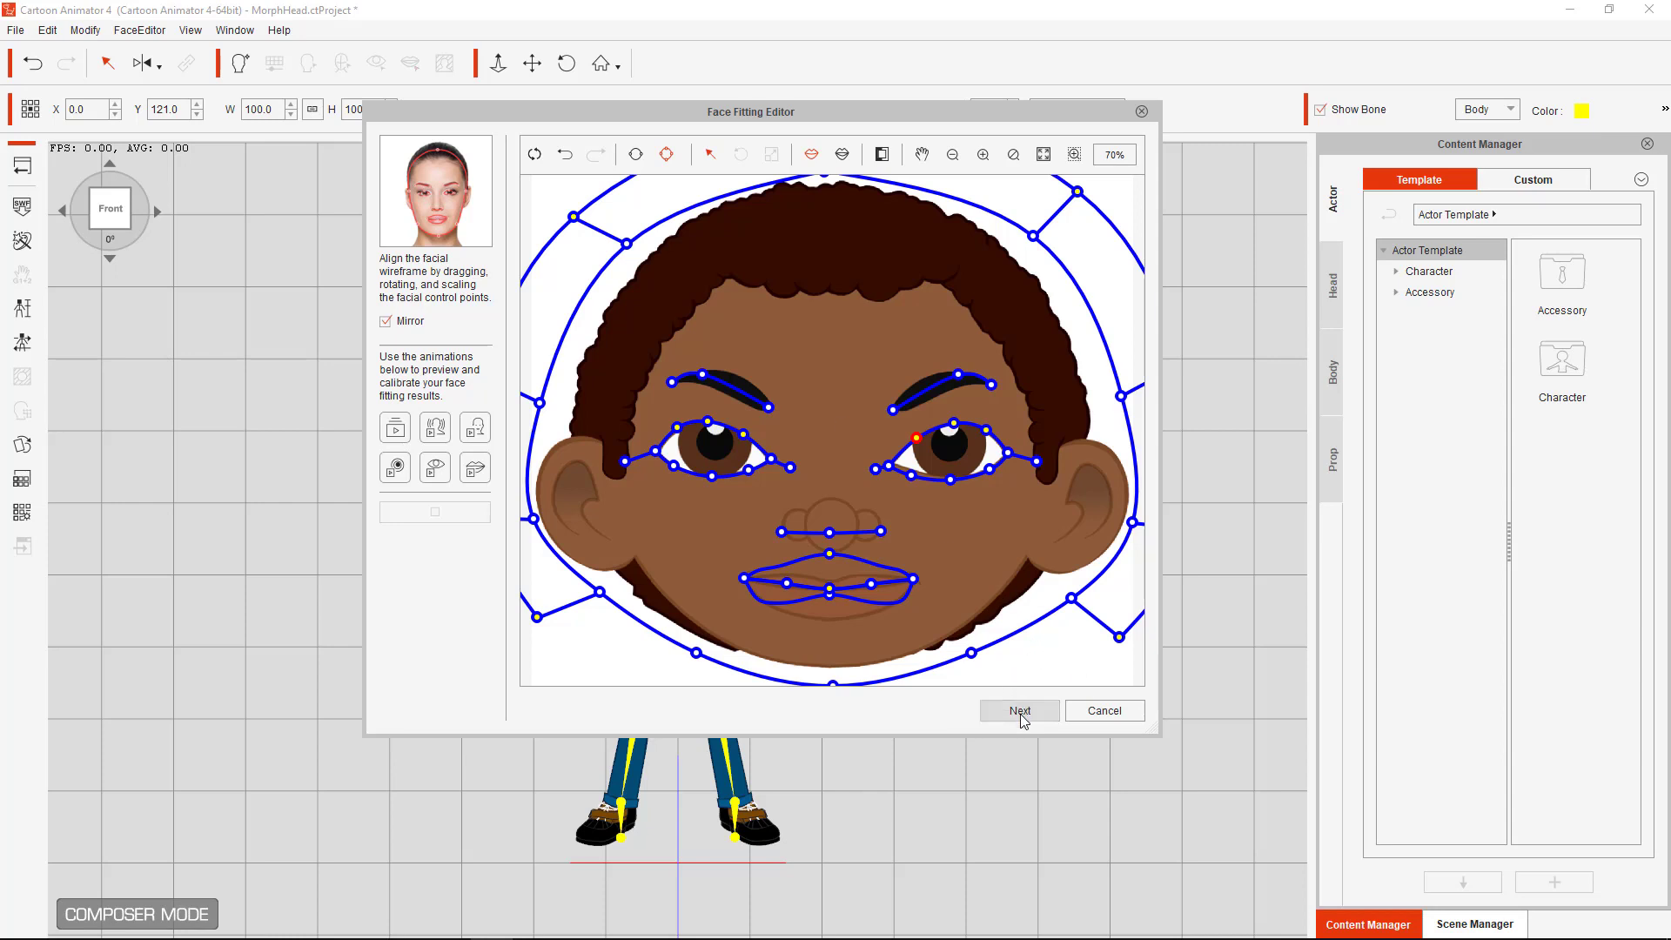
click(398, 469)
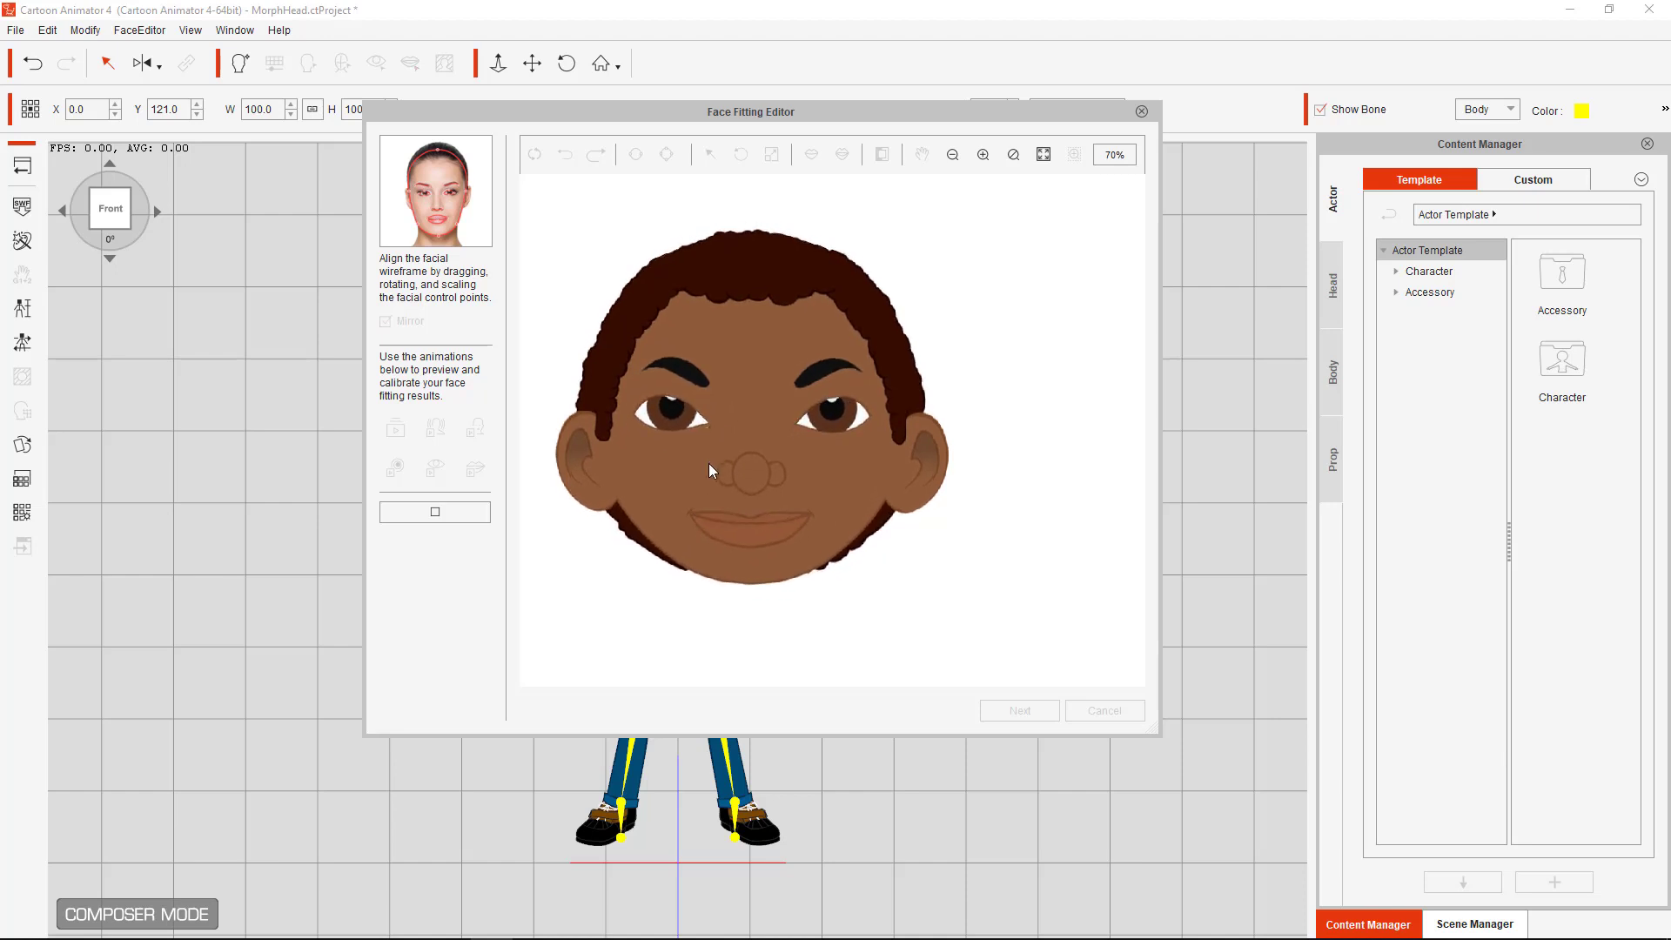
Nudge the left eye's top eyelid point and the right eye's lower eyelid points to the eye outline, and preview the animation
click(470, 510)
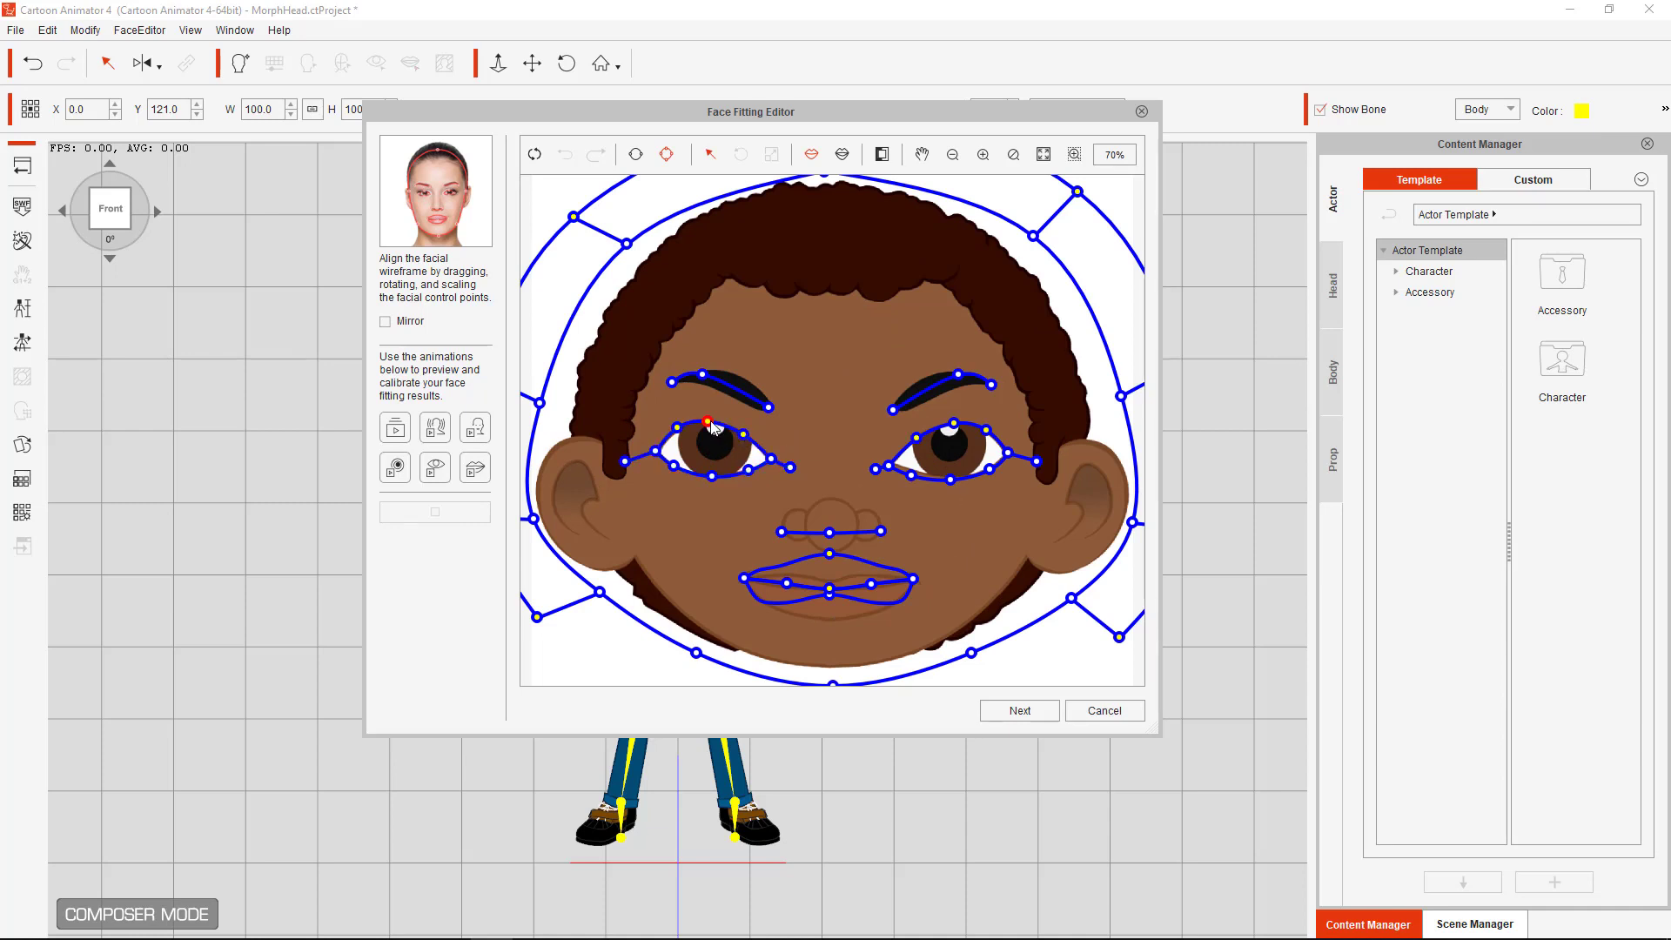
drag(713, 427, 714, 425)
click(950, 480)
click(398, 464)
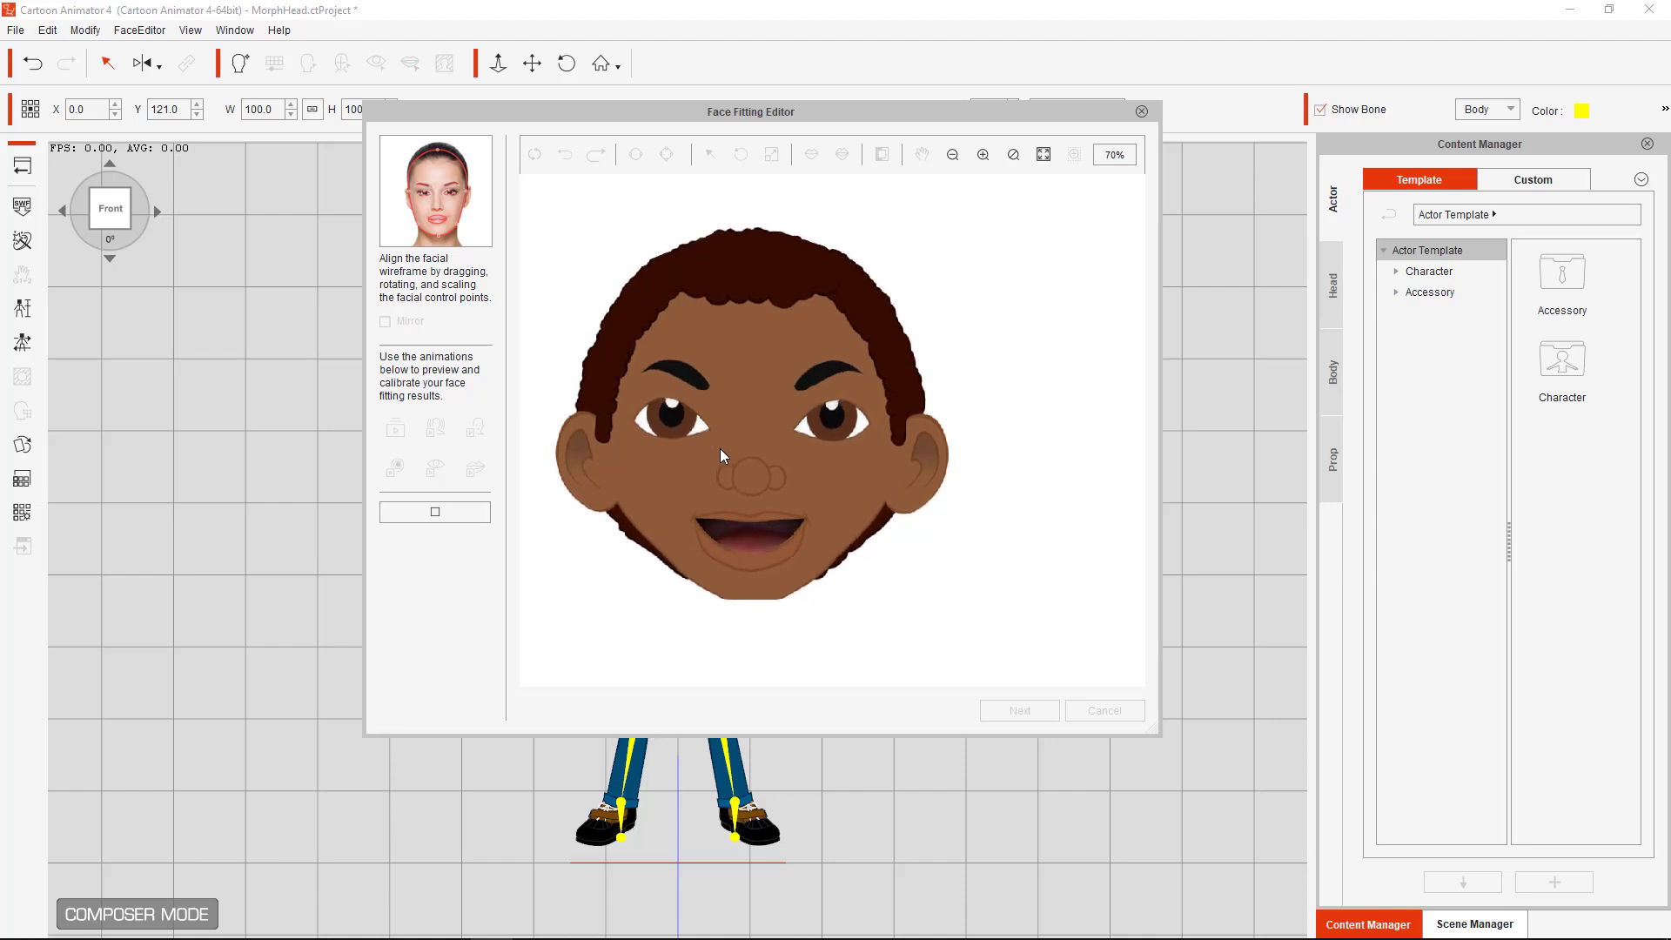
click(447, 512)
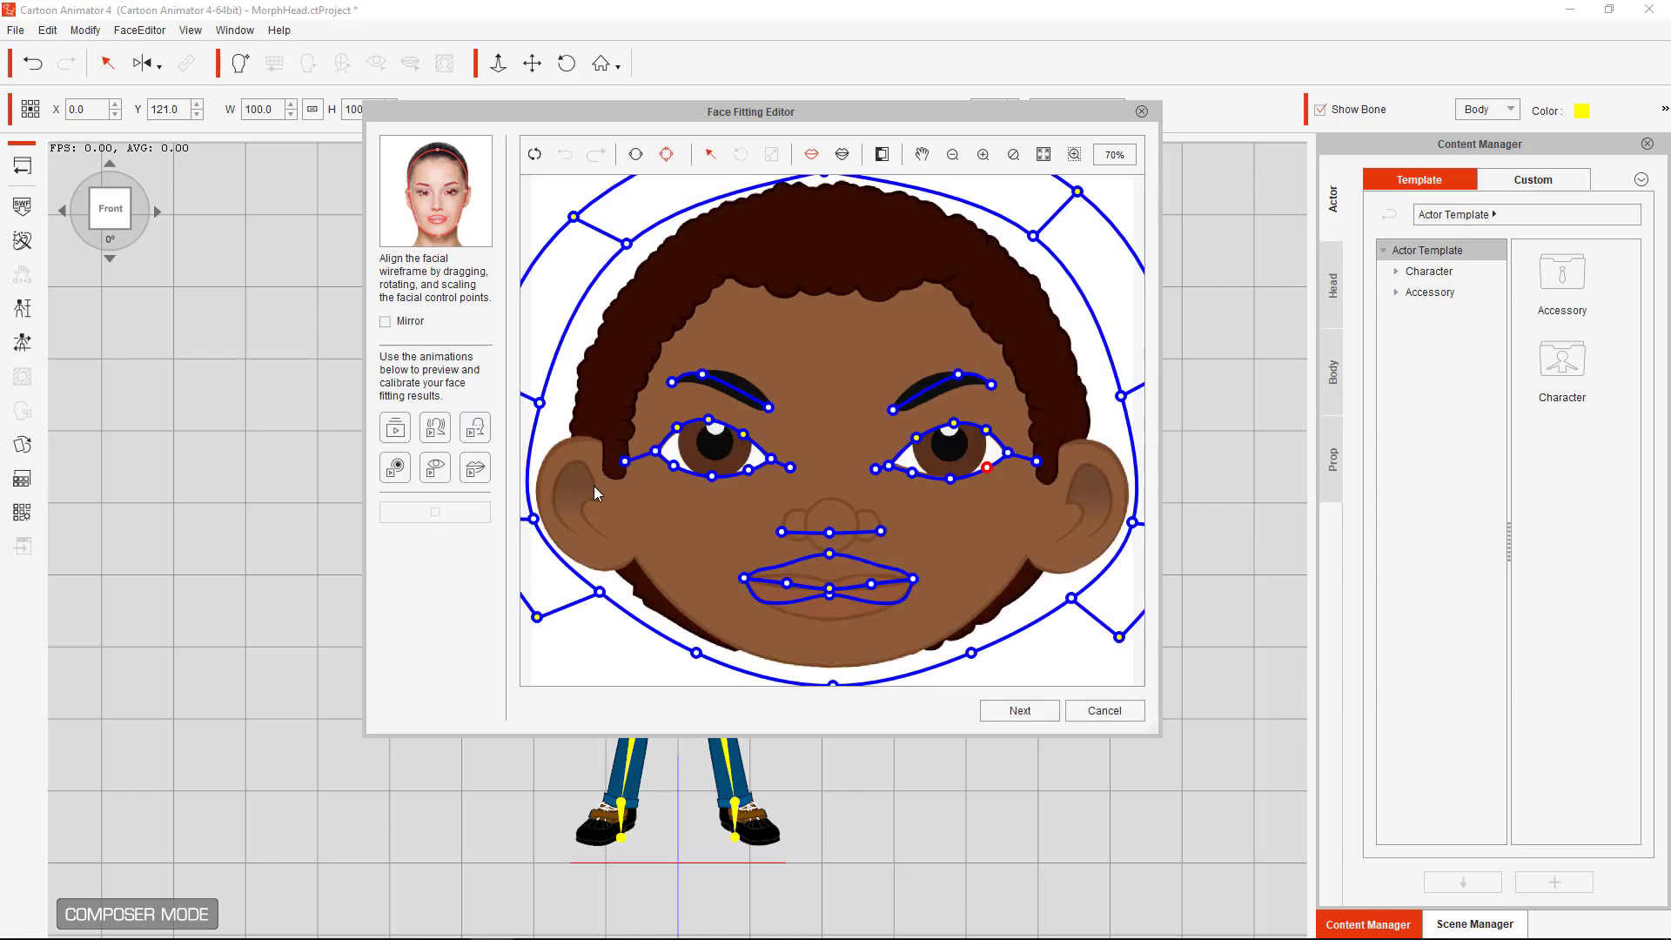
Fine-tune the left eye's upper eyelid points from the centre to the inner corner, and preview the face animation
click(709, 421)
drag(708, 421, 712, 420)
click(744, 434)
click(772, 459)
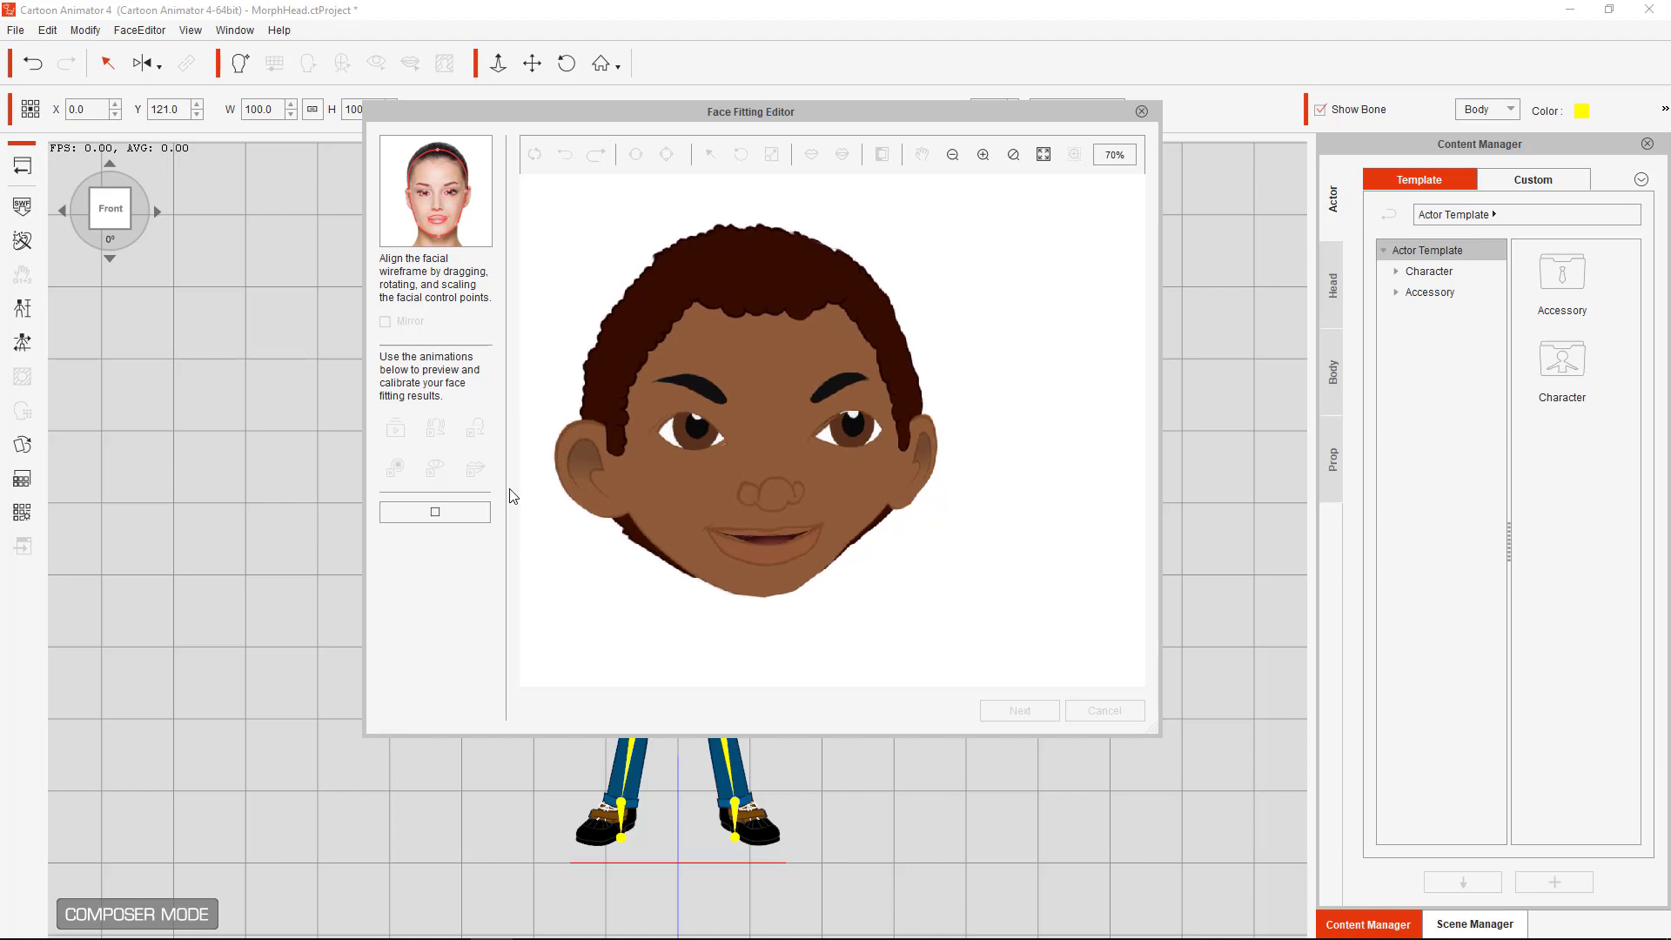
click(476, 503)
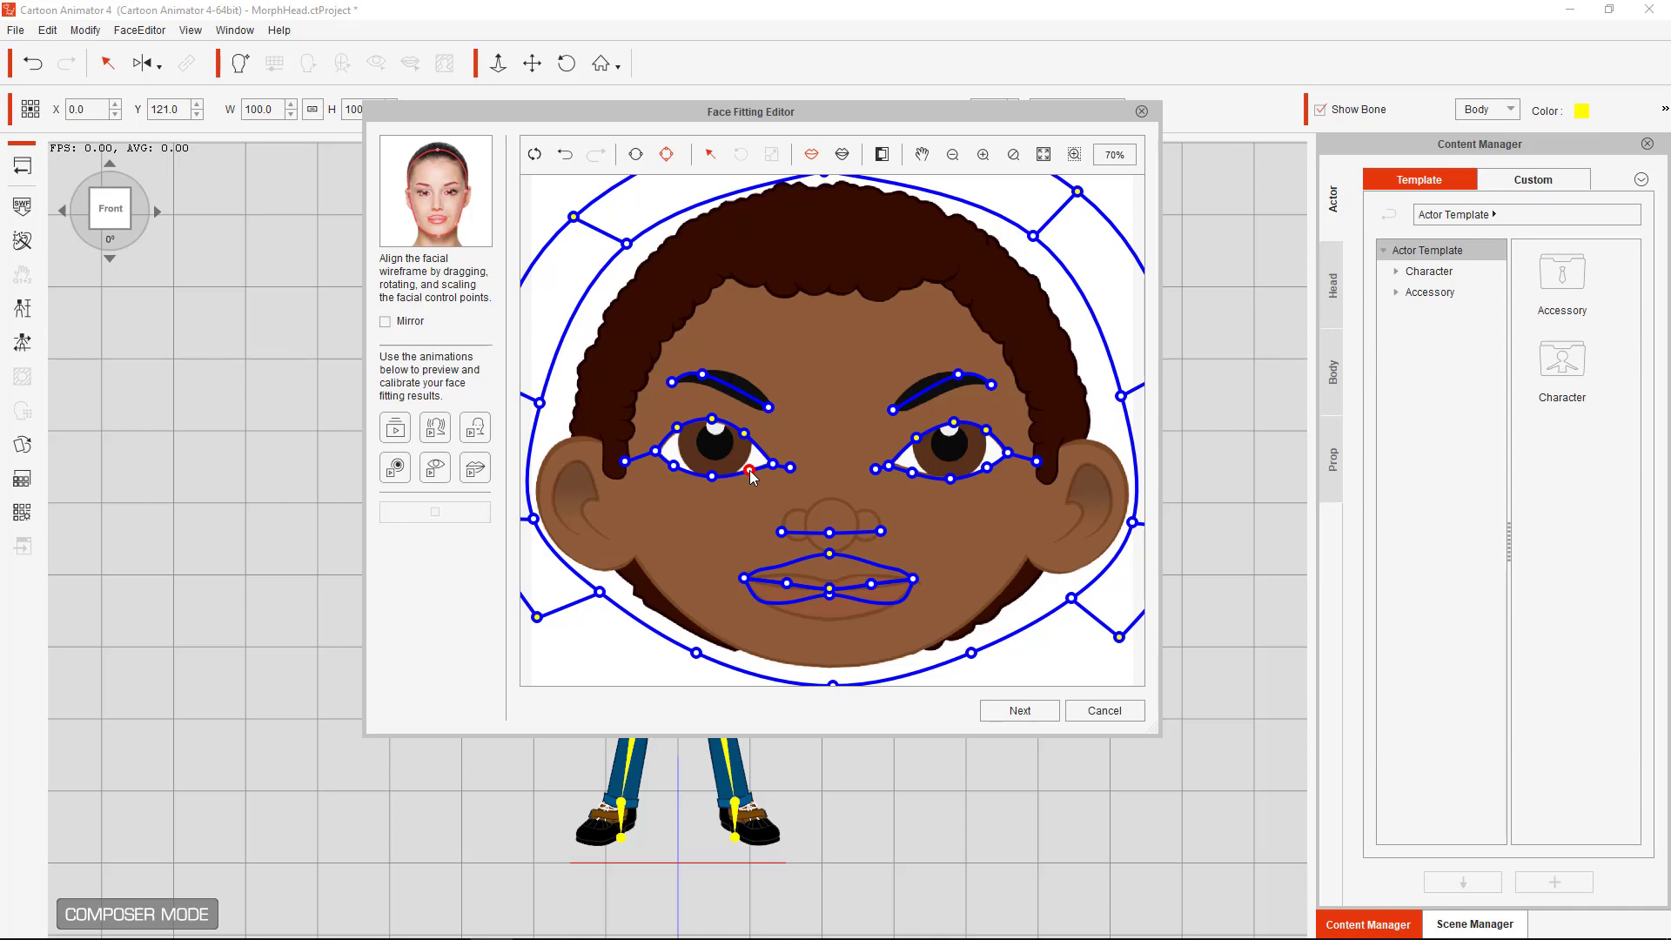
Fit the left eye's three lower eyelid points to the edge of the eye white and preview the eyeball animation
drag(749, 470, 749, 470)
click(711, 476)
click(674, 467)
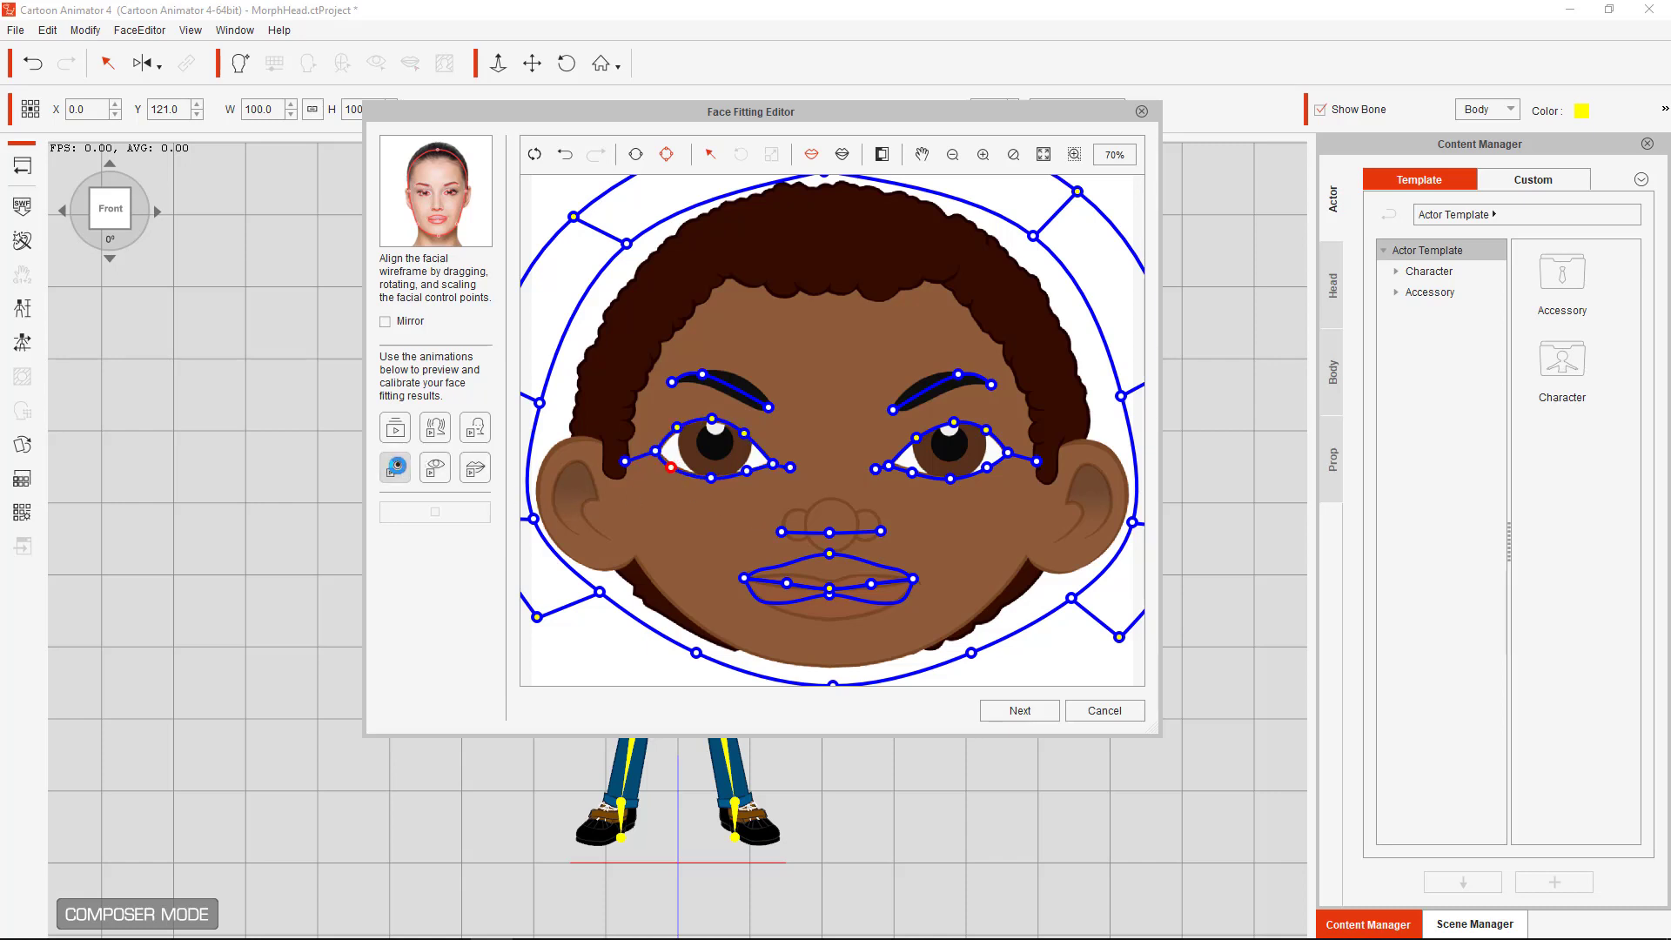
click(396, 466)
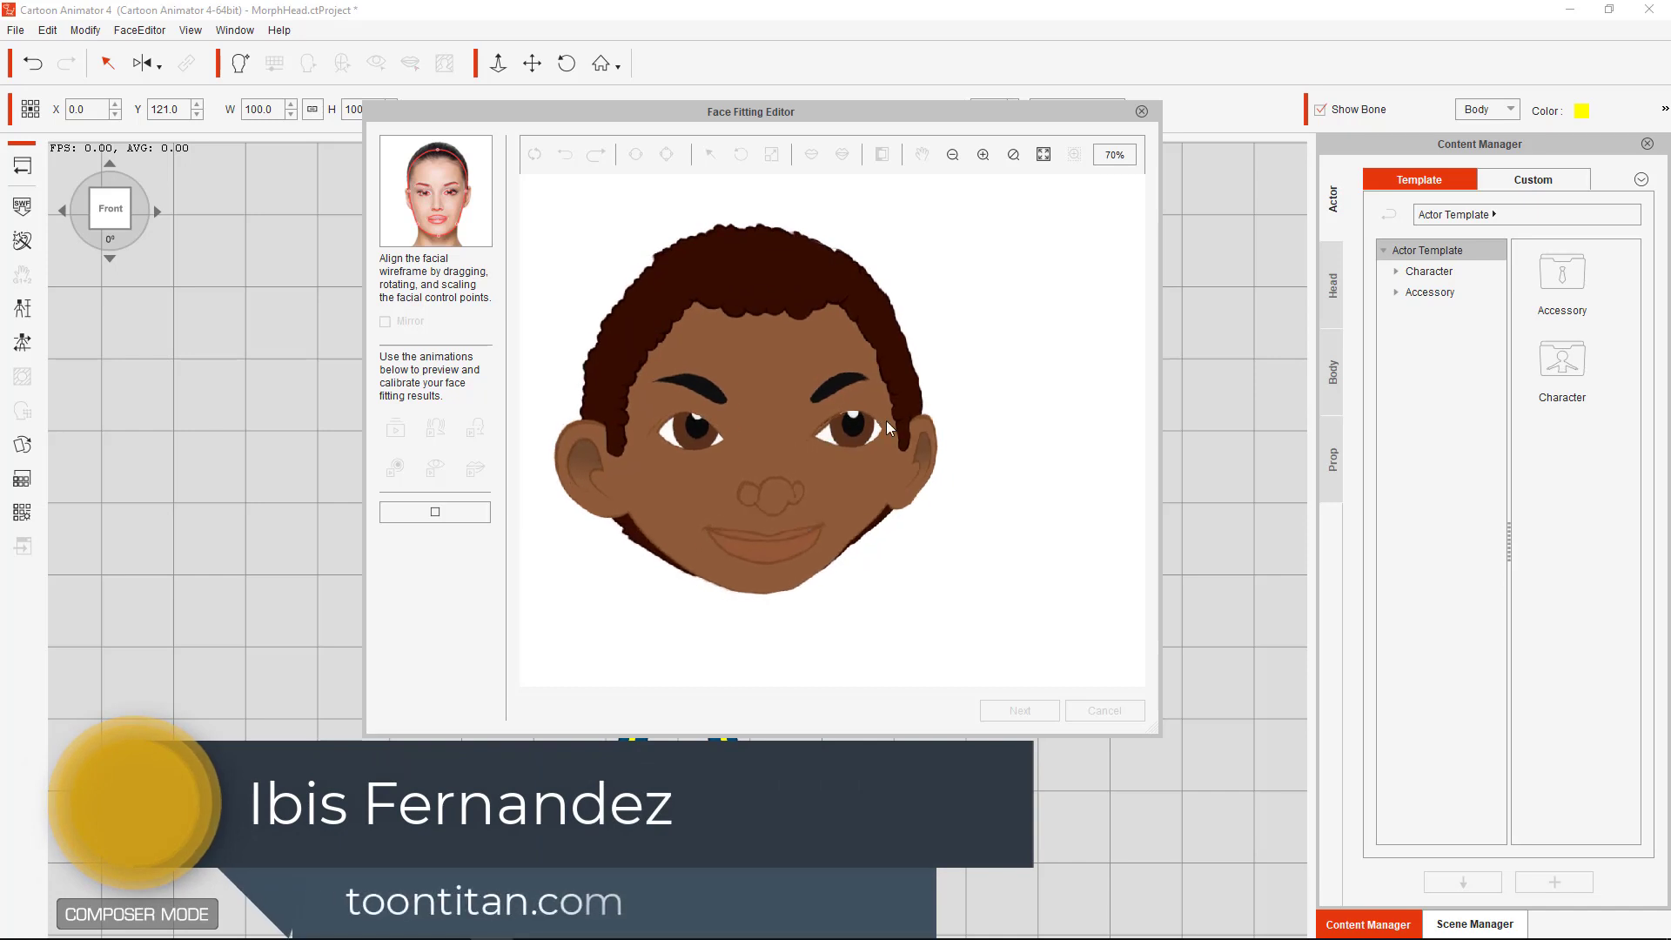
click(447, 514)
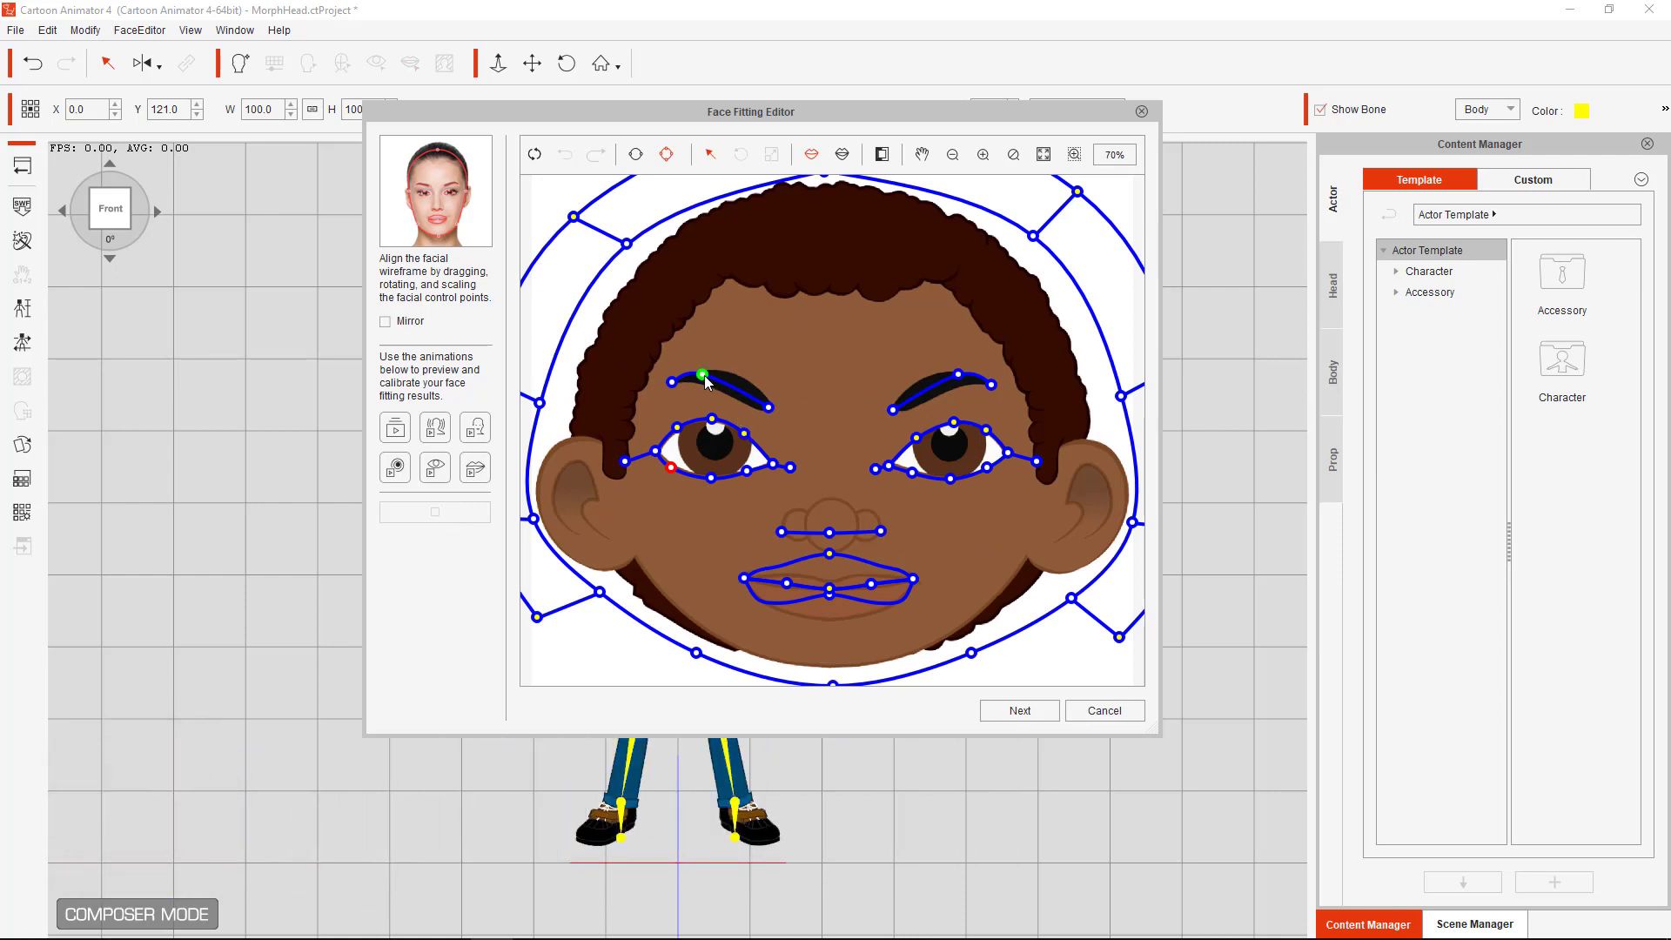
Centre the middle eyebrow points on the brows and fit the nose base and lip contours to the drawn features
drag(702, 376, 718, 375)
drag(953, 383, 950, 381)
drag(829, 532, 919, 590)
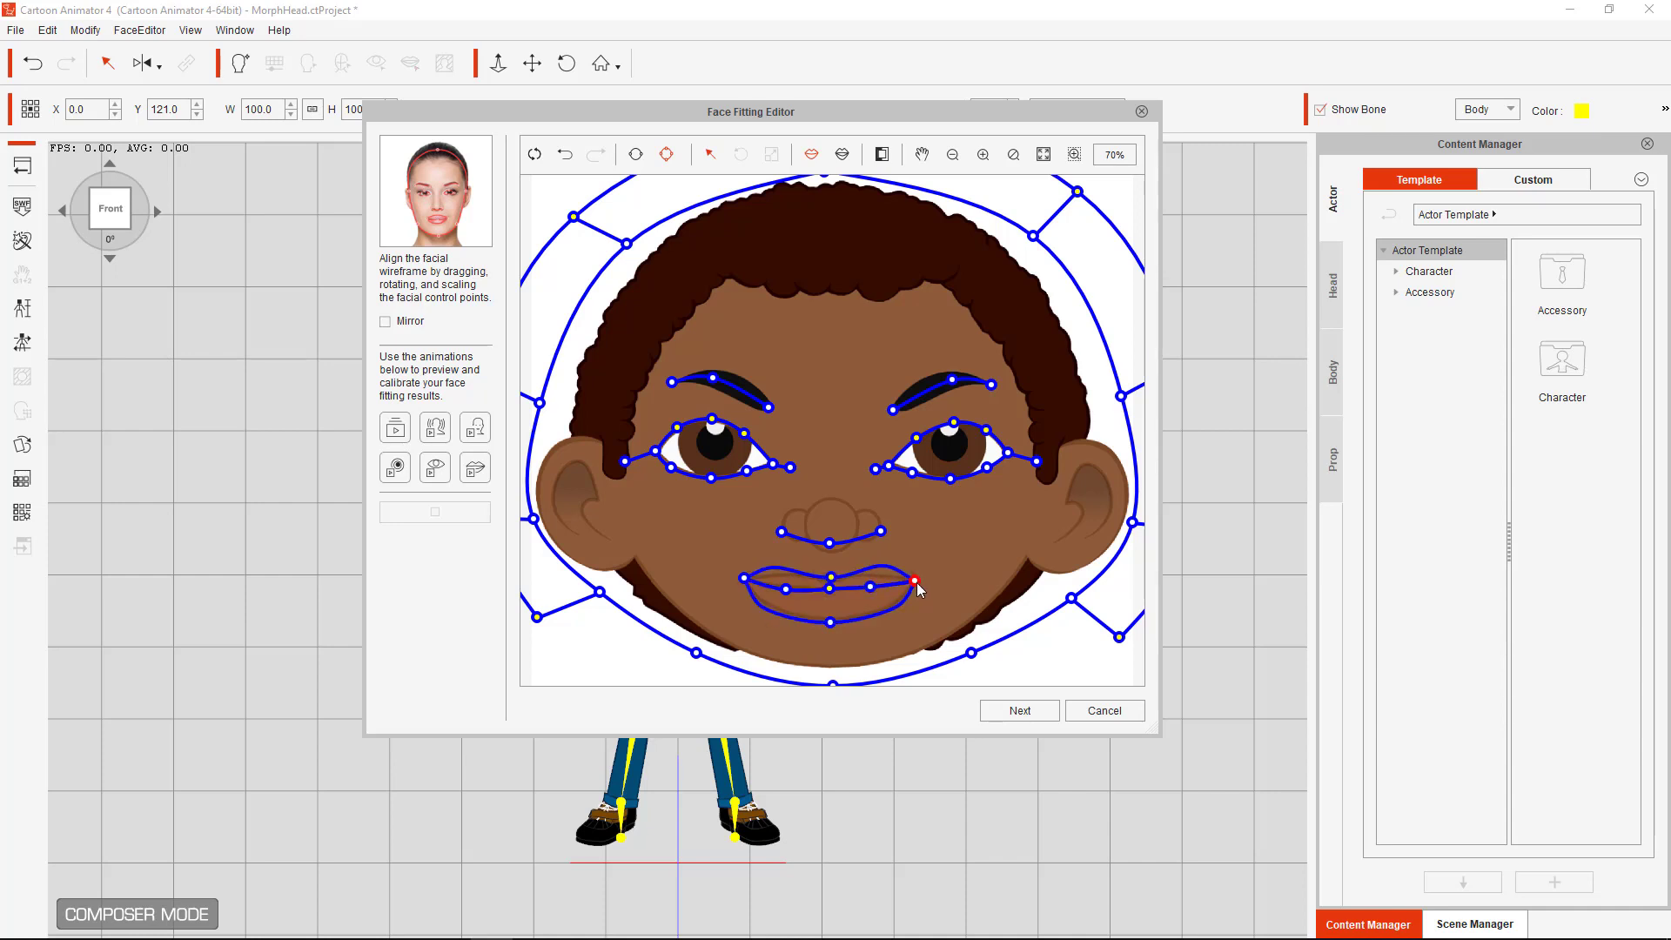
Shift the whole mouth contour slightly over the lips, refine its inner lip points and preview the mouth movement
click(842, 156)
click(786, 595)
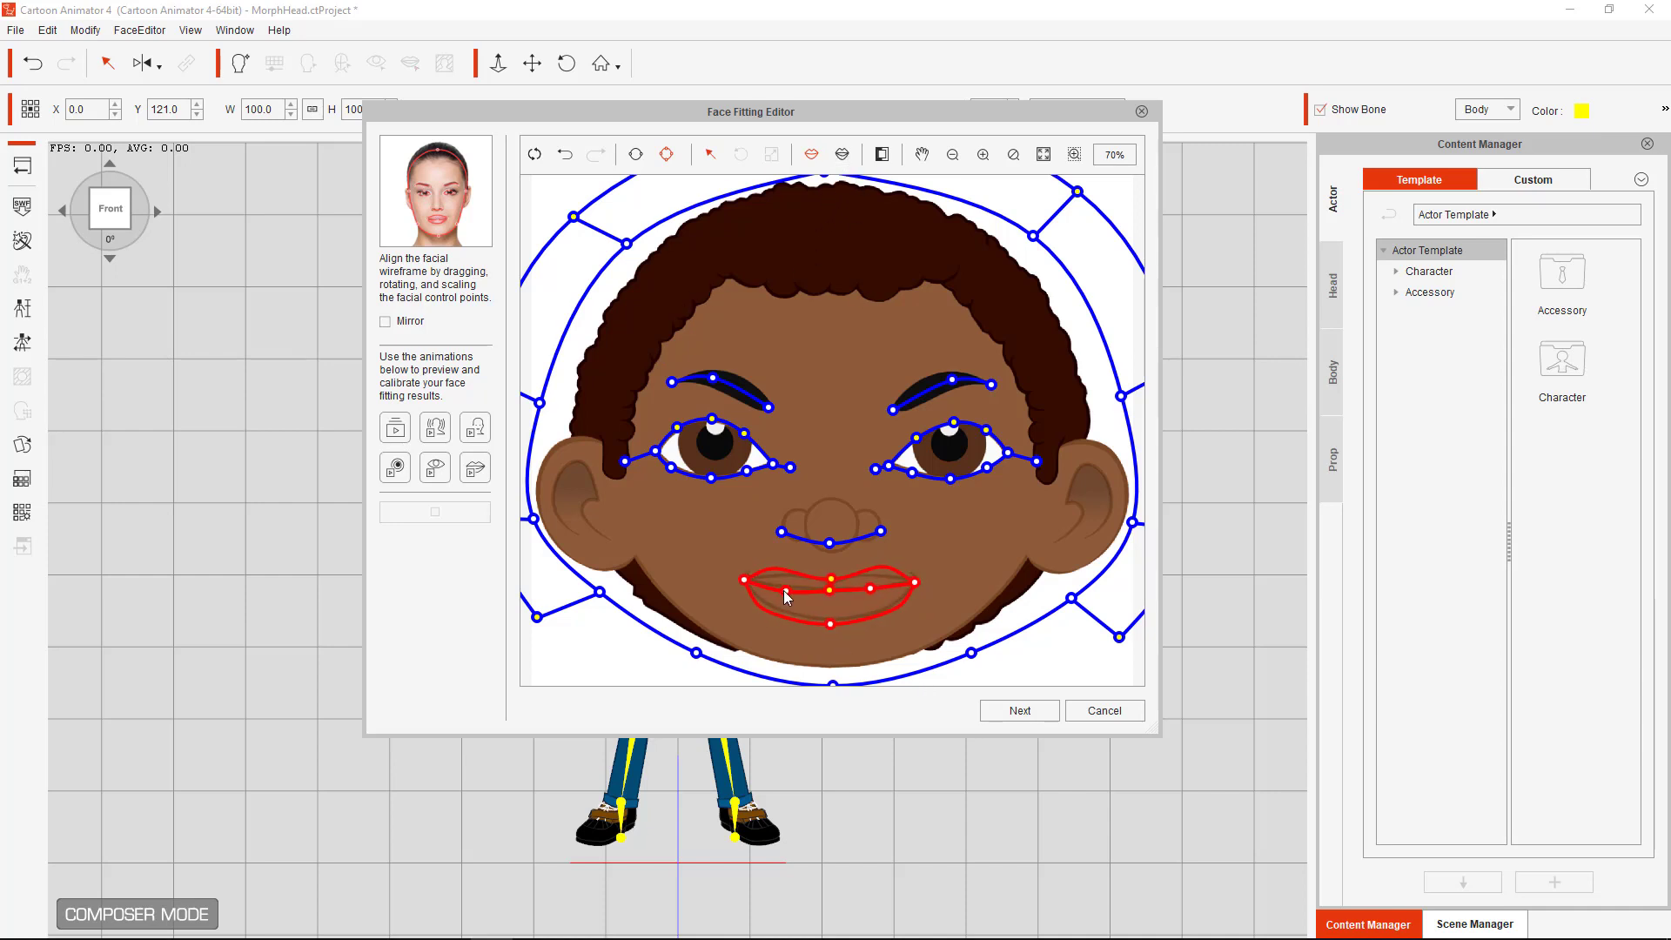
drag(786, 595, 783, 588)
click(792, 606)
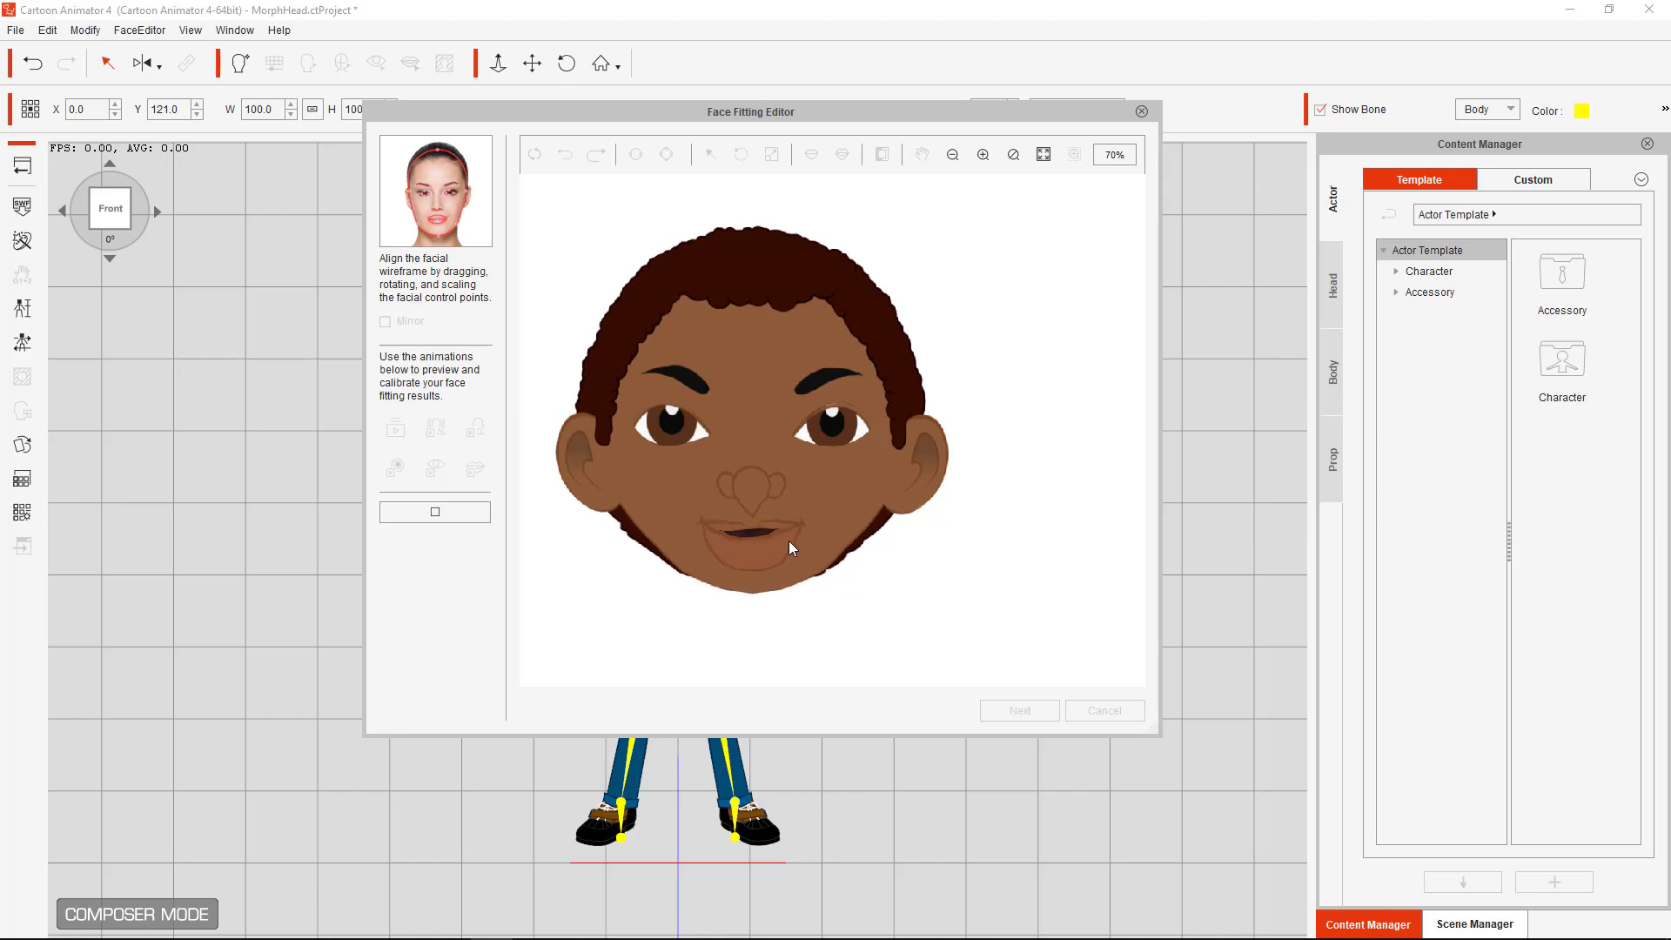
click(450, 508)
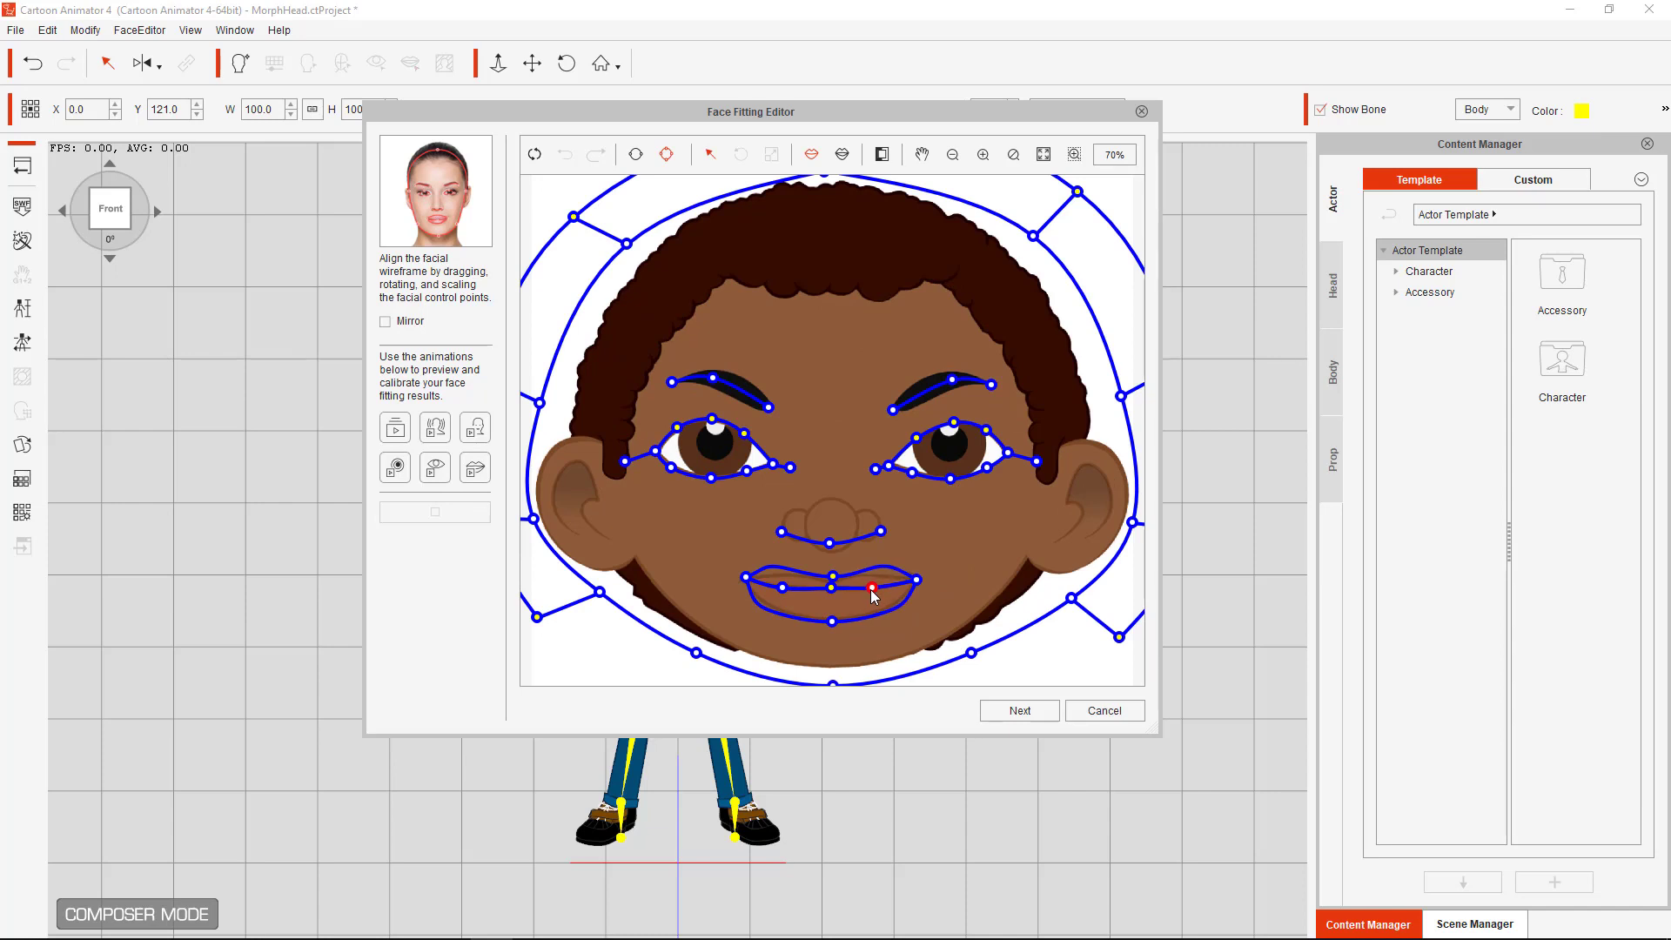
Adjust the centre points of the upper lip and lip line, and preview the mouth animation
drag(832, 588, 832, 575)
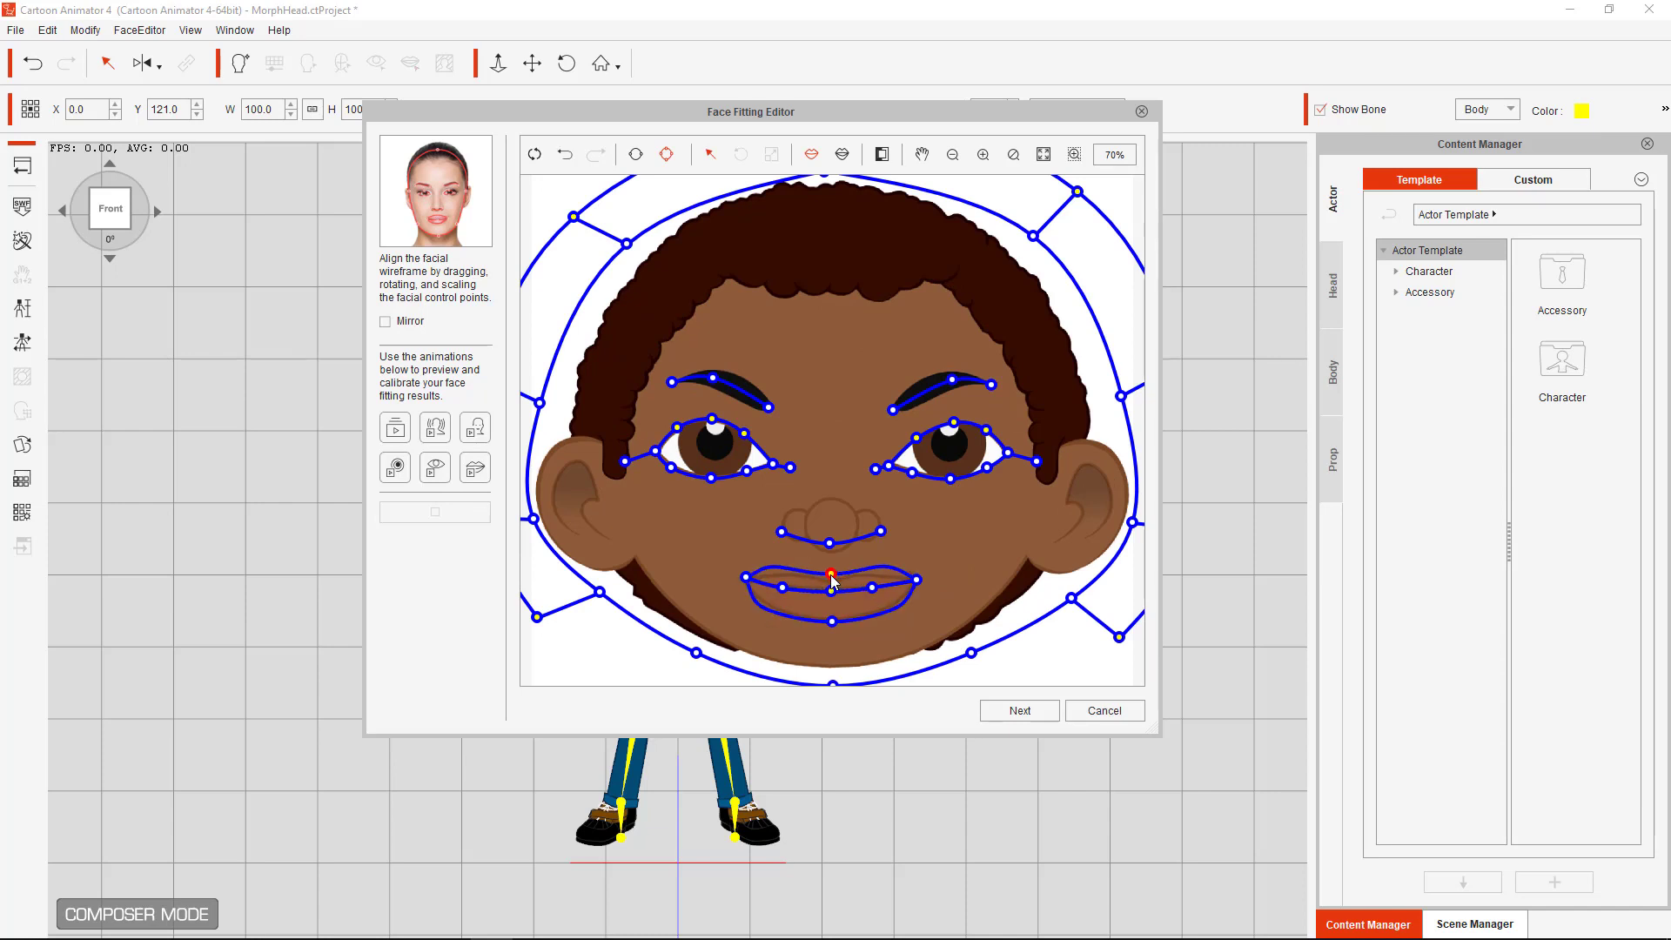
click(477, 470)
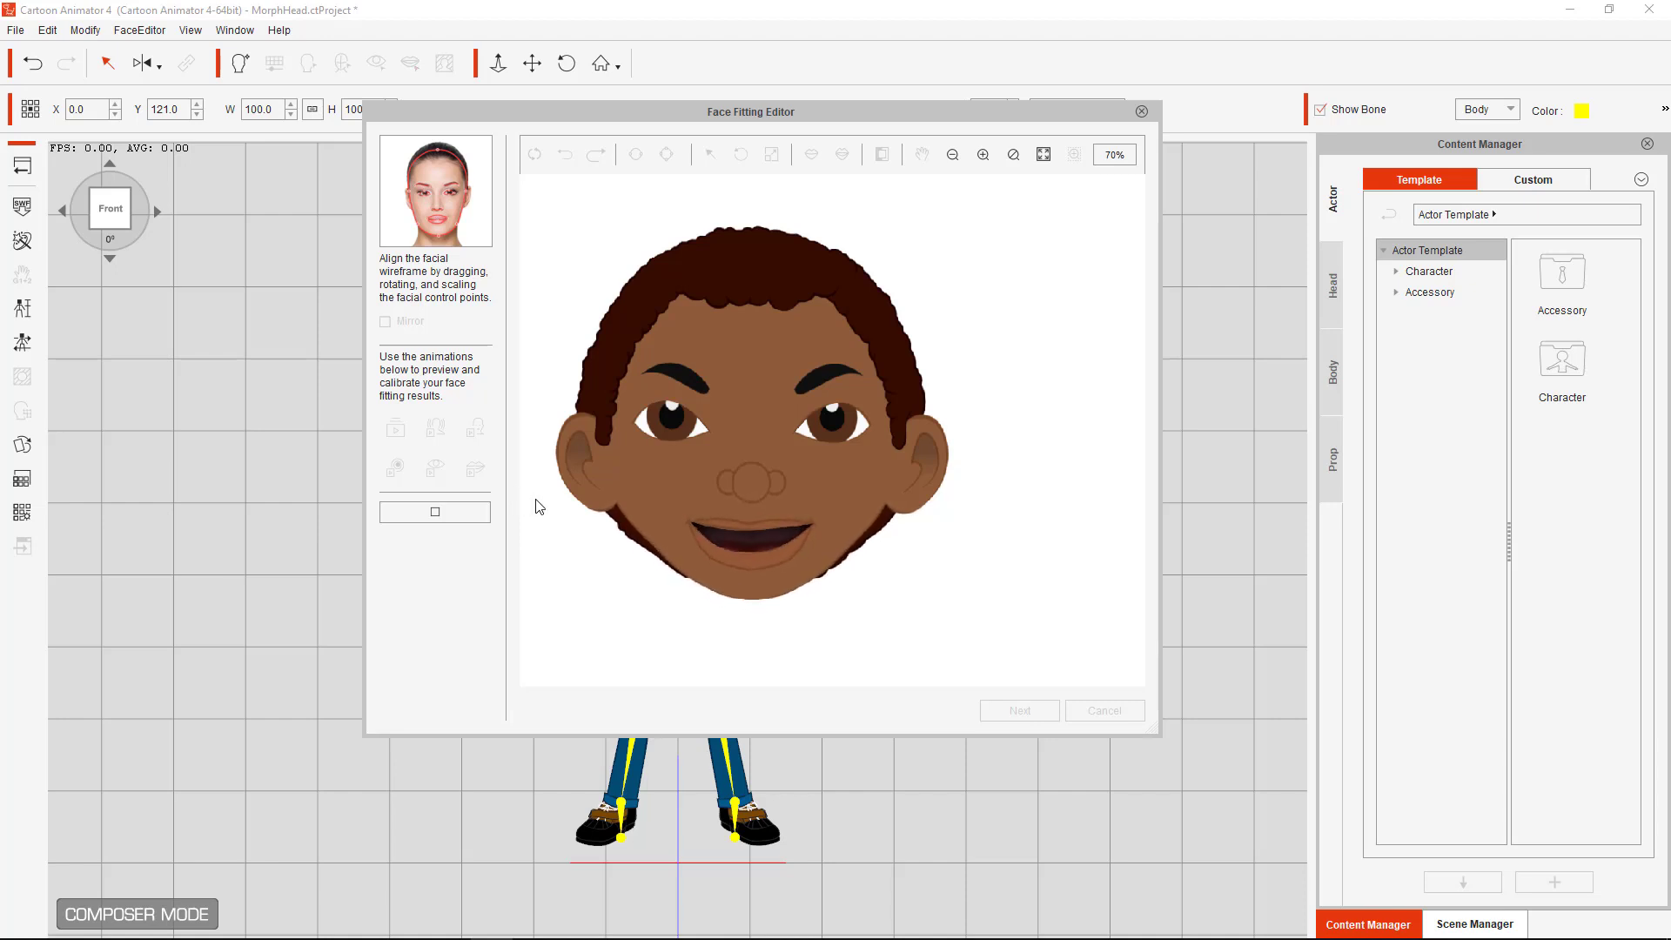
click(456, 515)
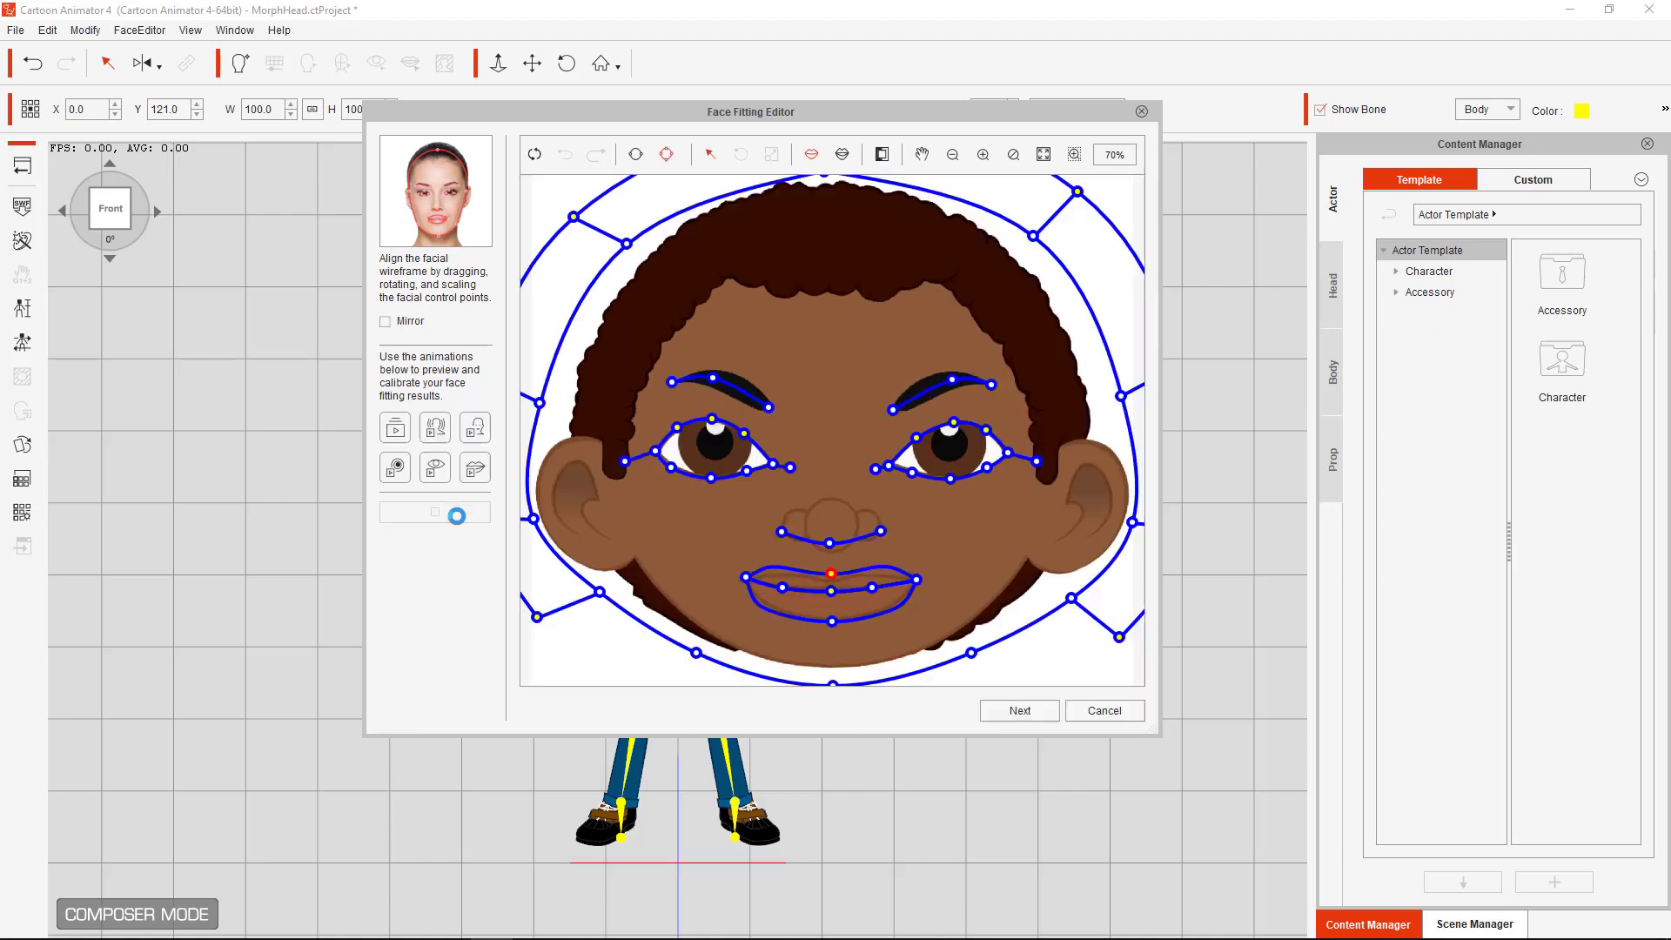
Preview the fitted face once more and proceed to the Face Orientation settings
click(477, 427)
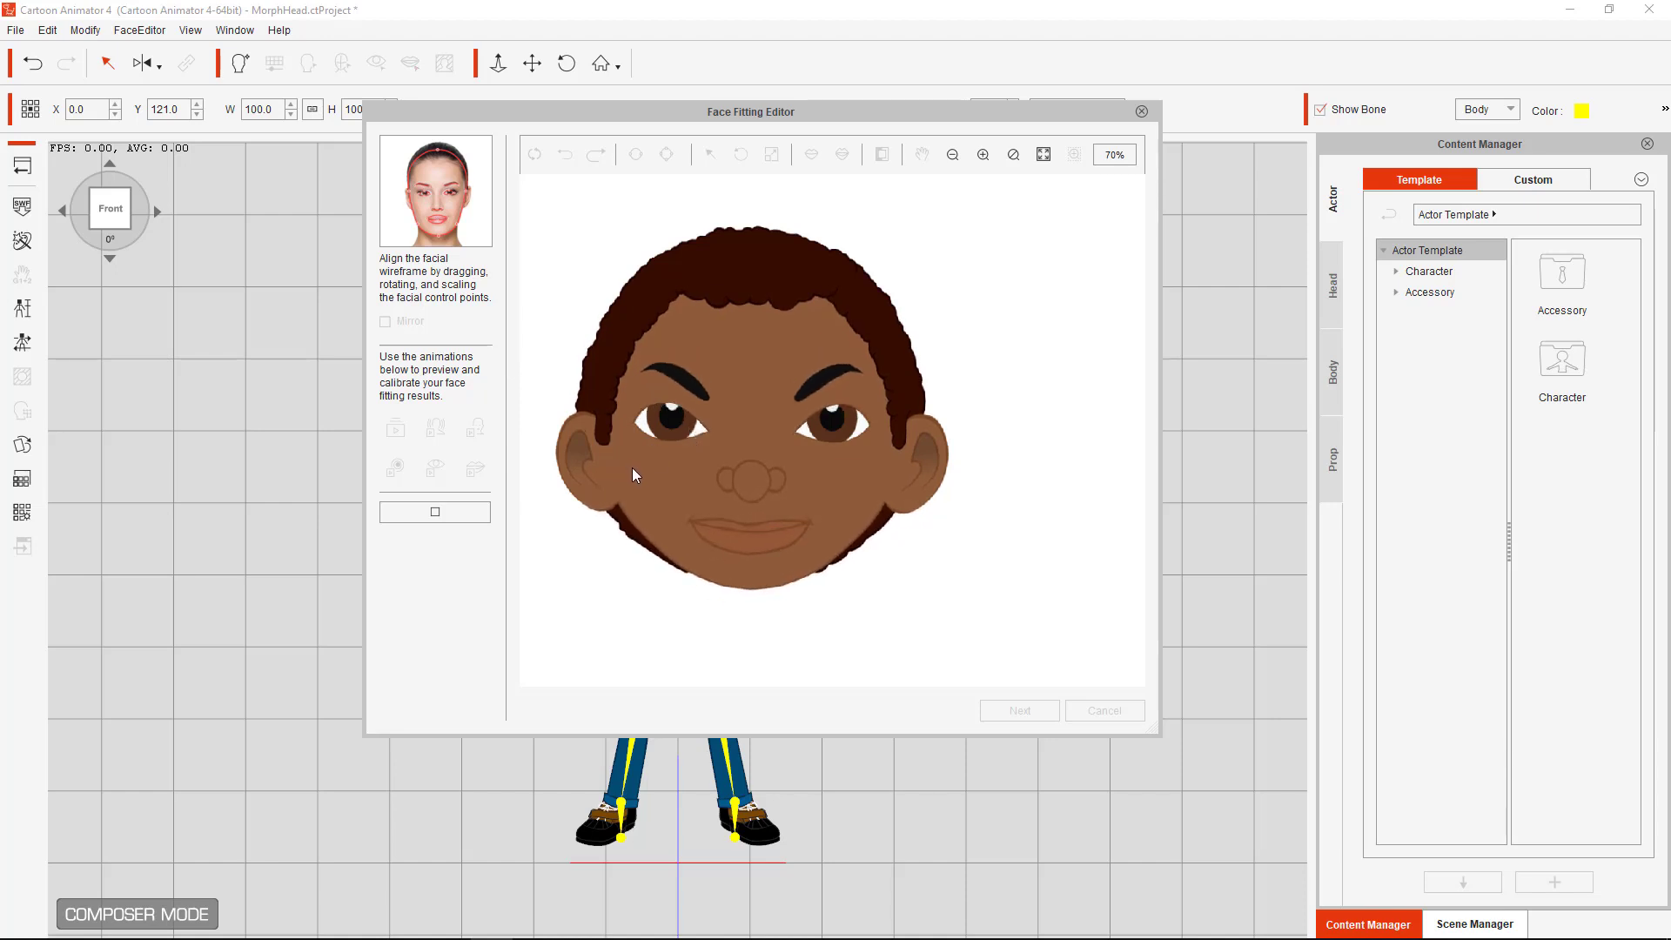
click(435, 512)
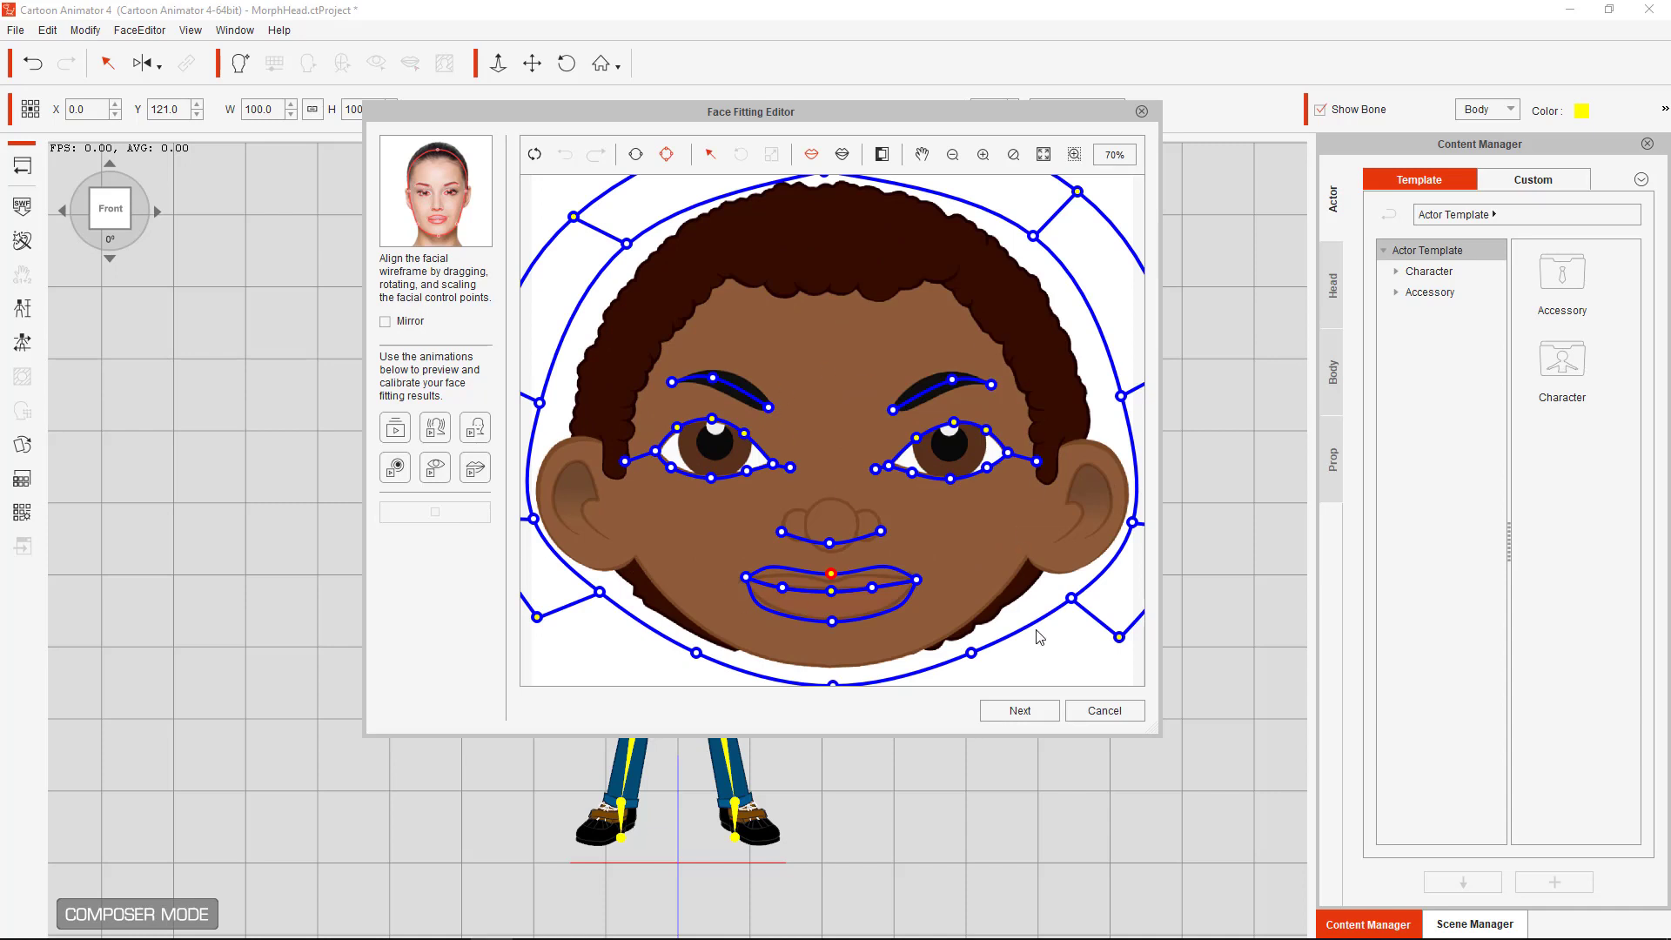
click(1030, 709)
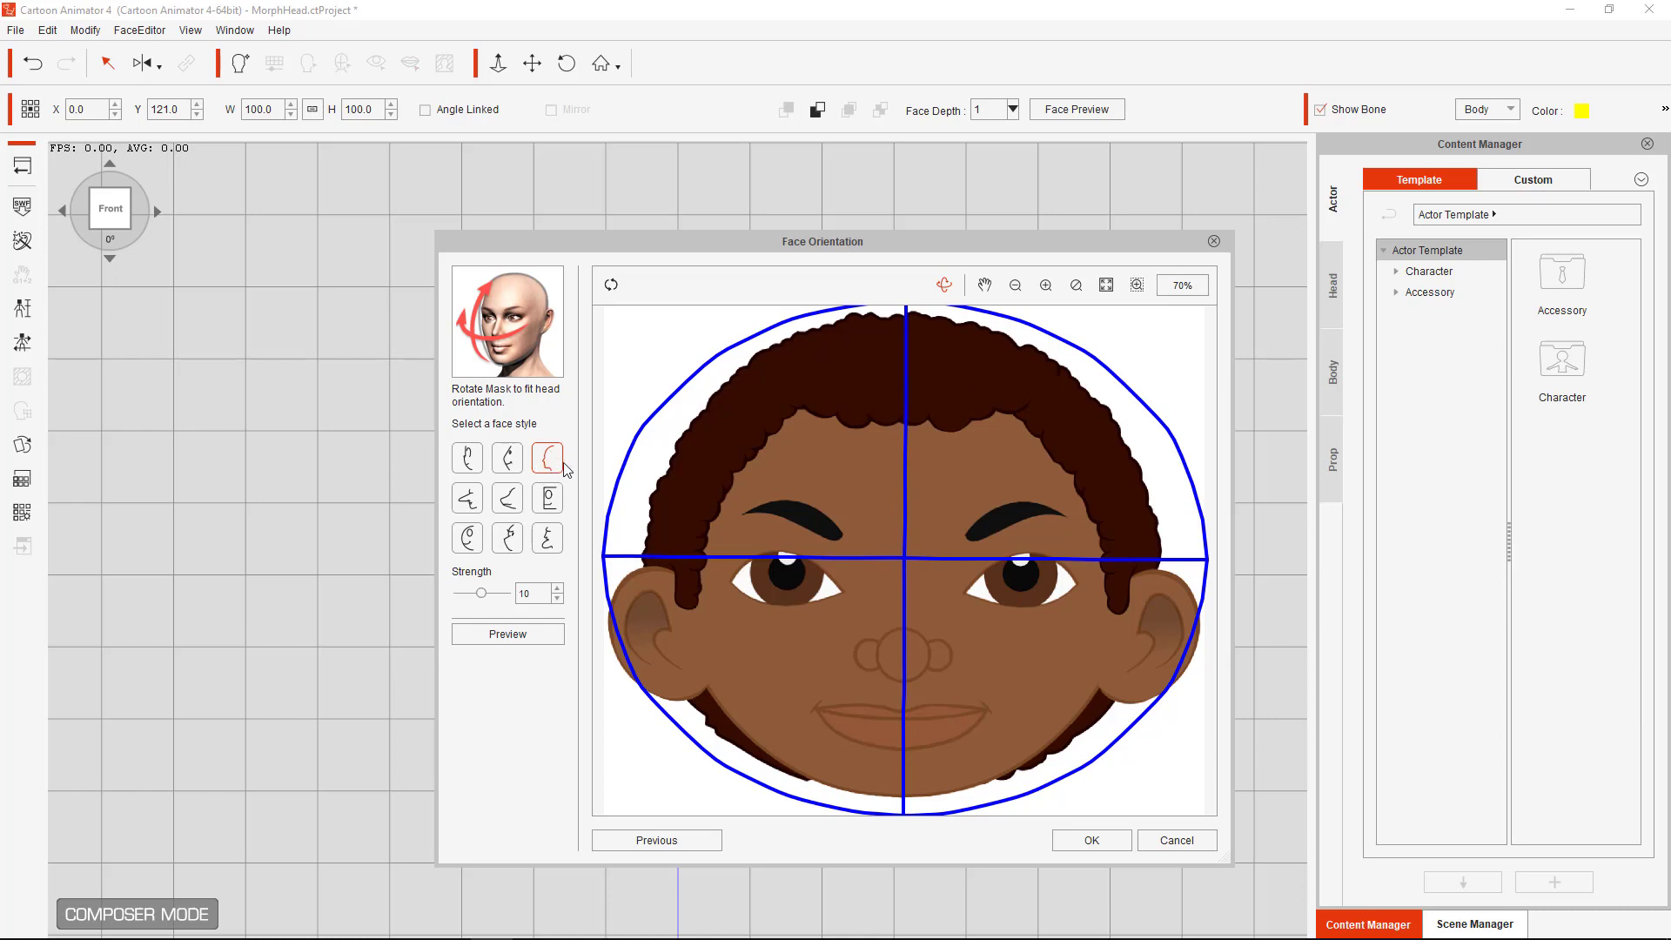
Preview the head turning with the preselected face style, and try the square-shaped face style
click(530, 634)
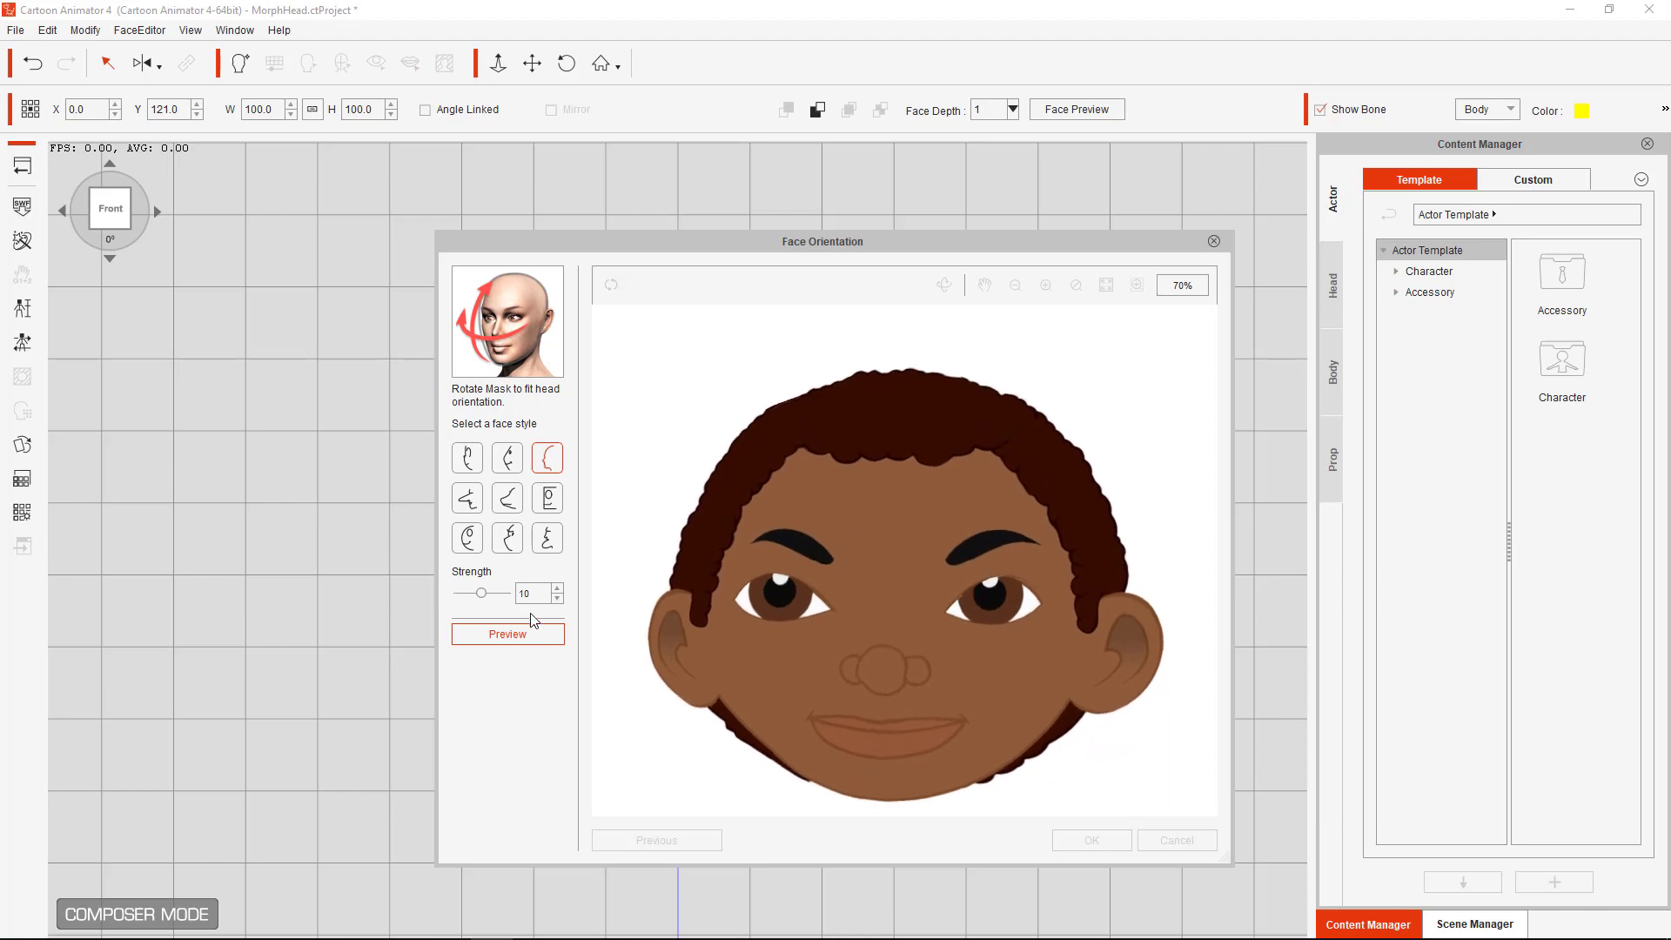
click(521, 638)
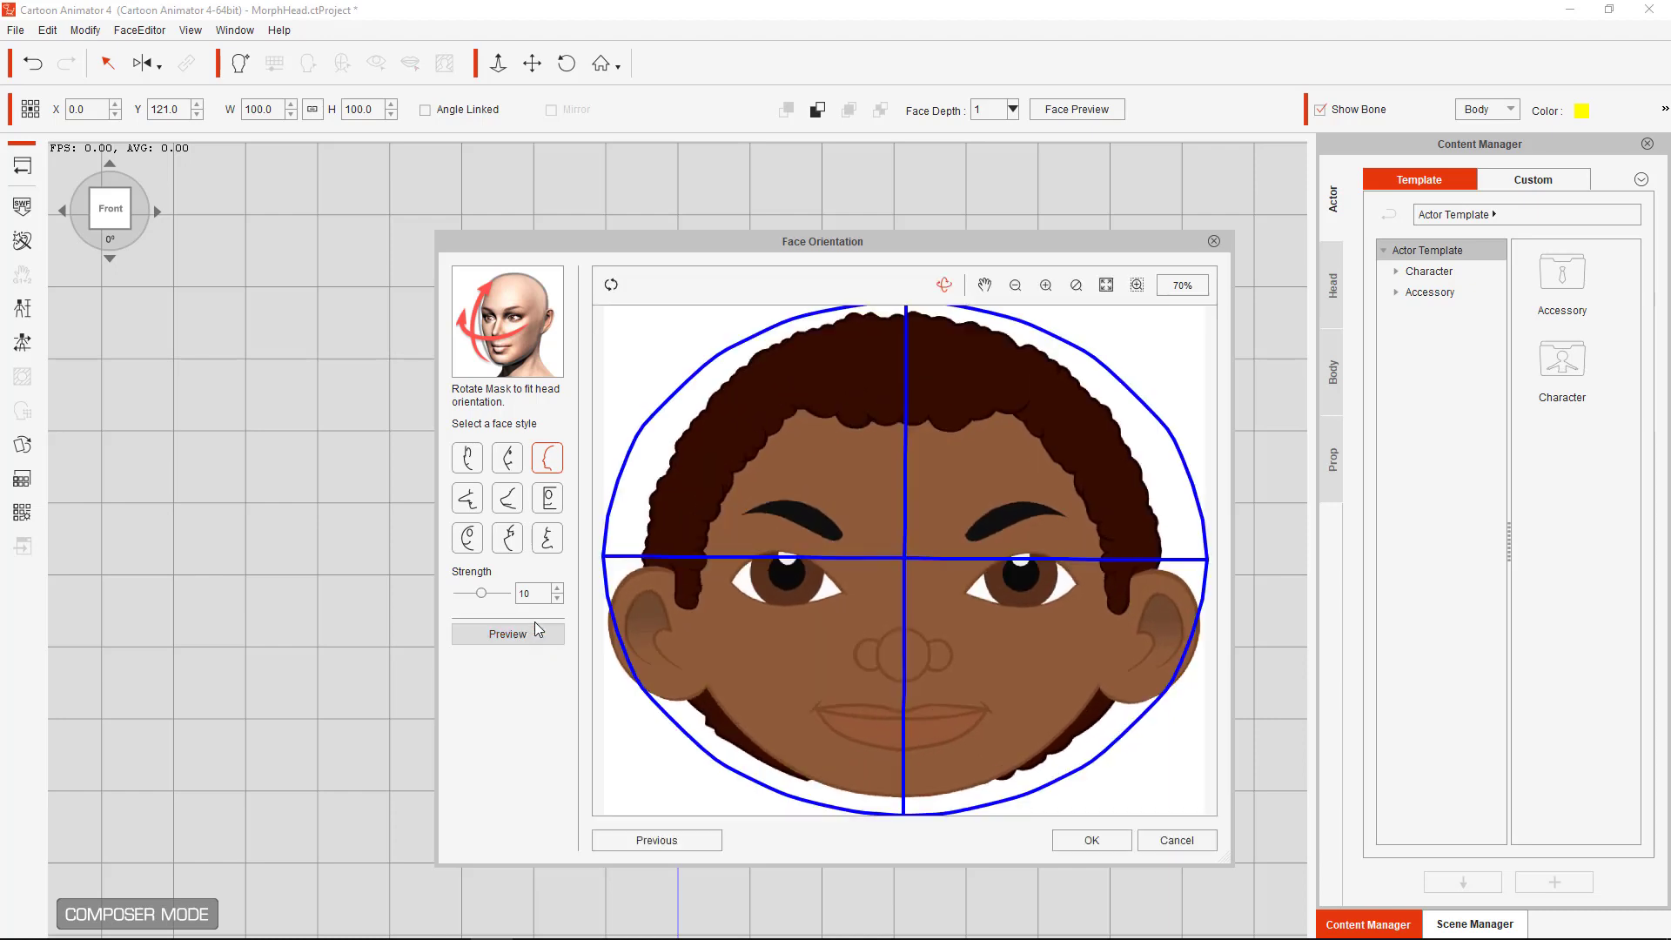
click(543, 499)
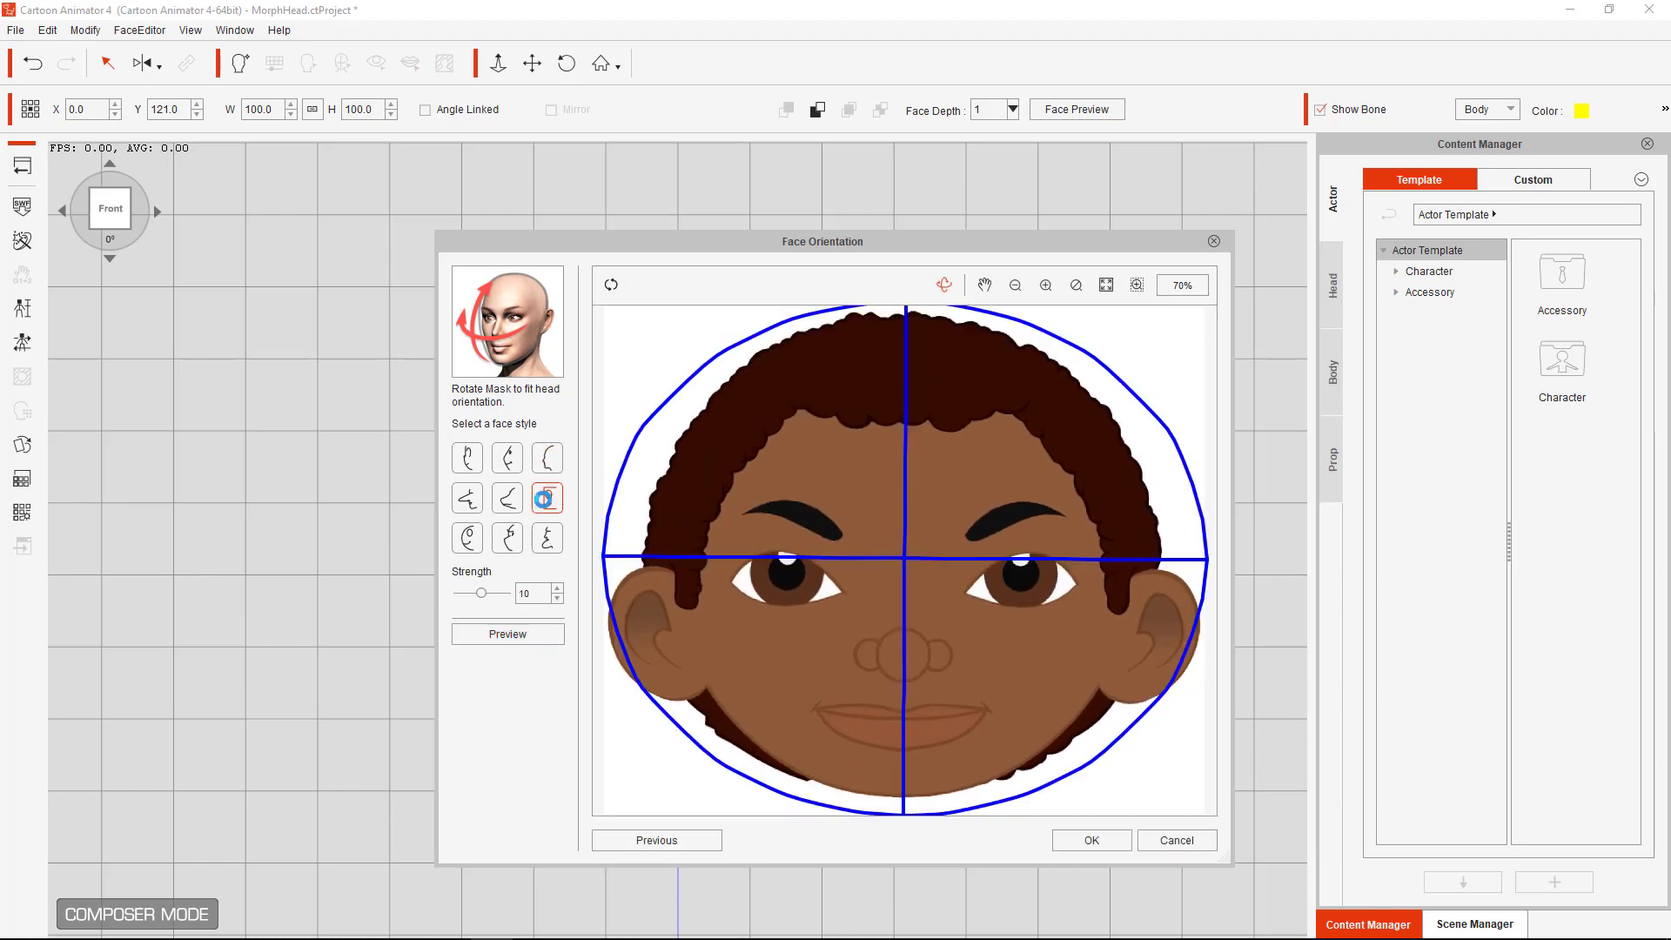
click(540, 637)
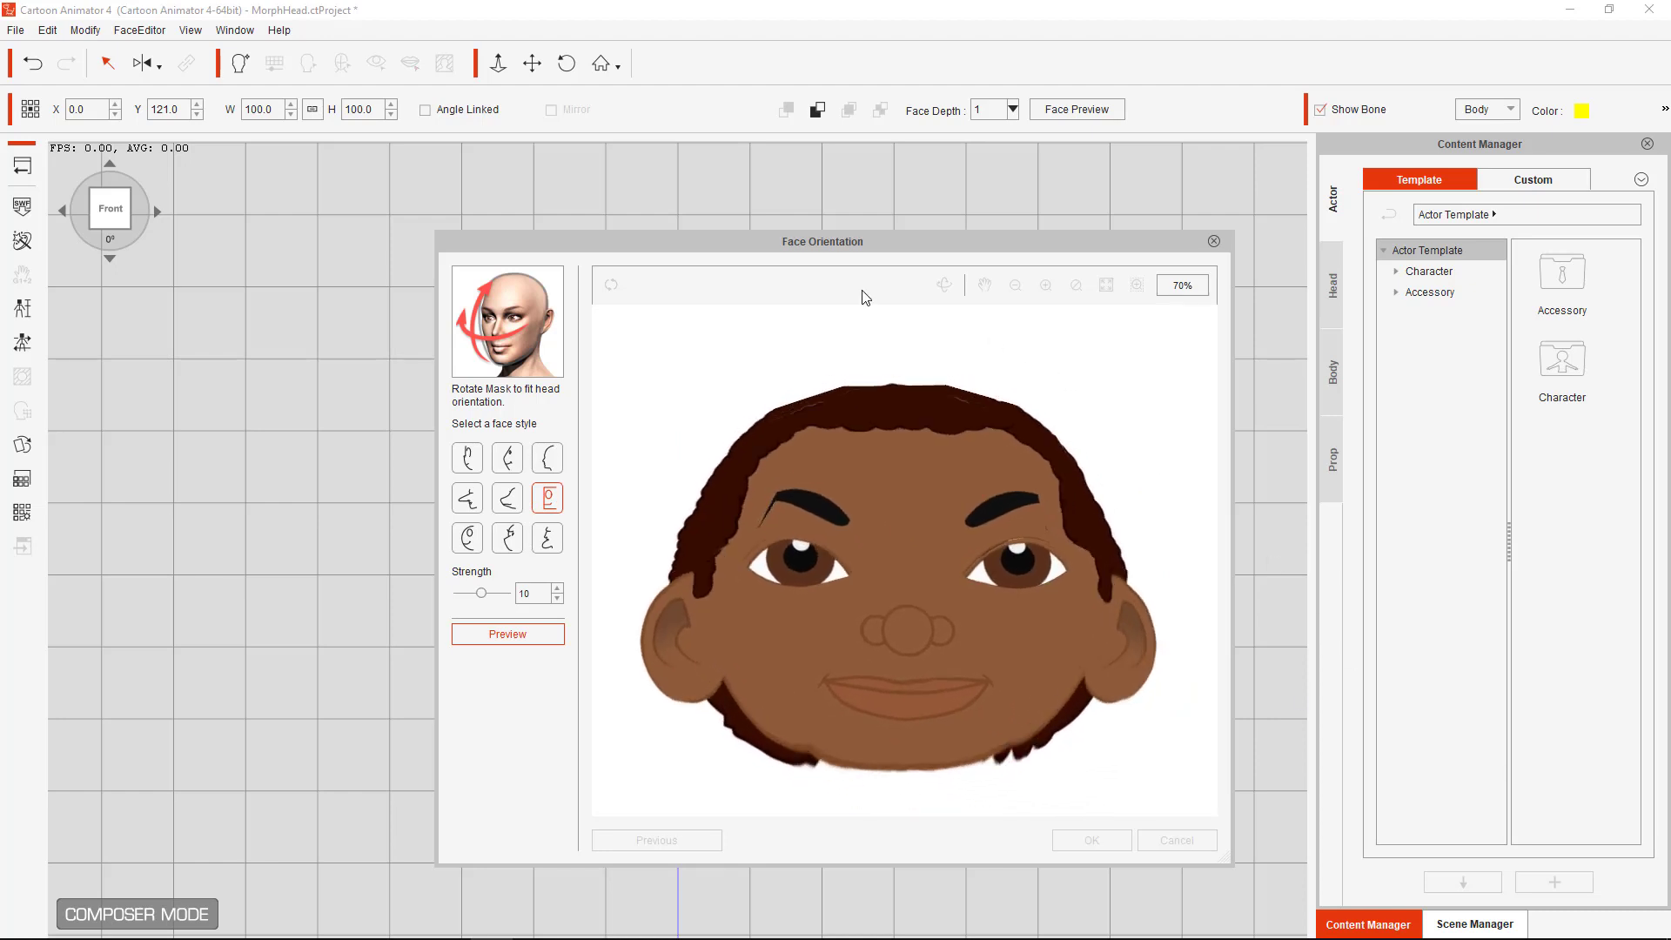
click(525, 636)
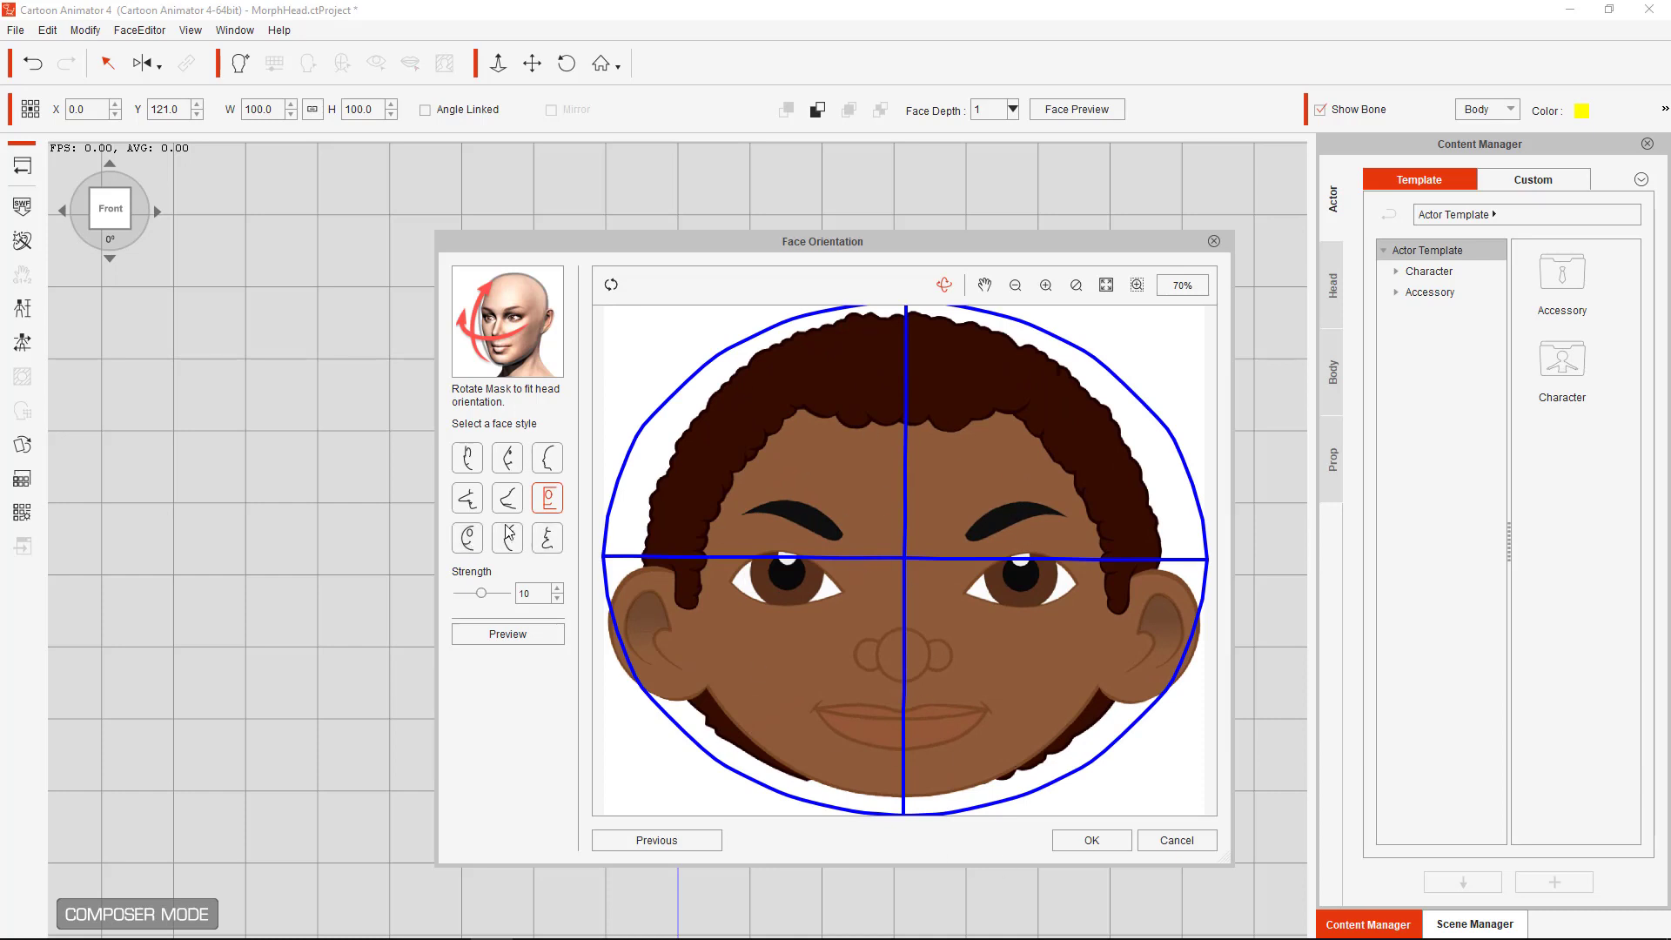
Try the round-profile face style and compare its preview at strengths 20, 2 and 6
click(468, 539)
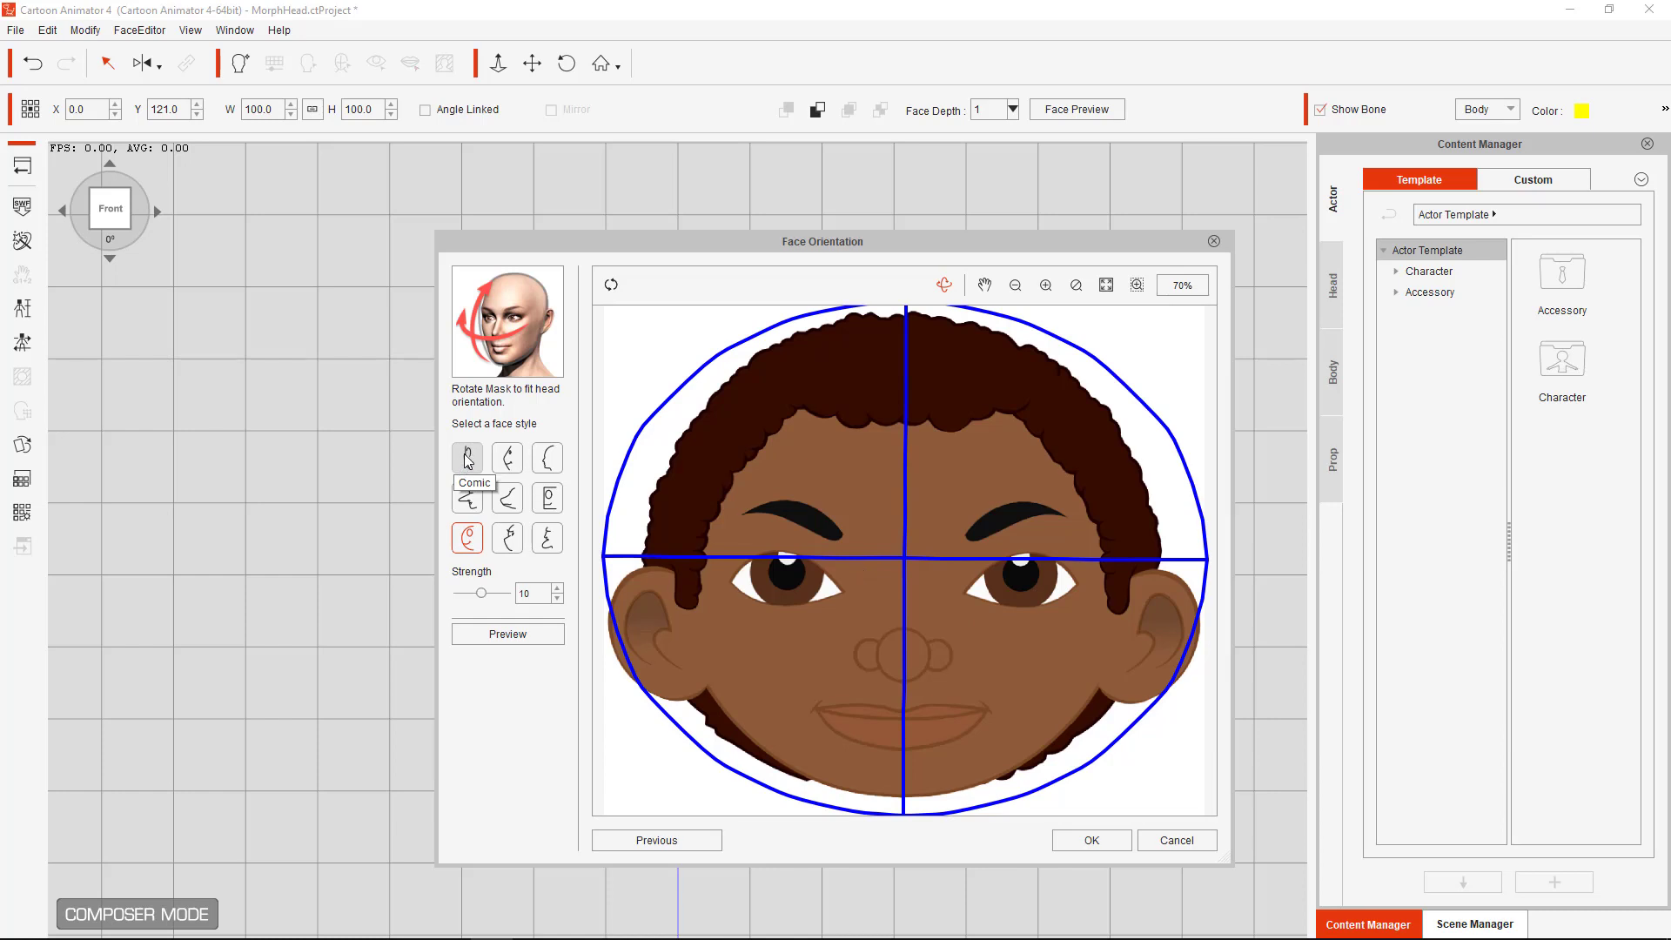
click(504, 632)
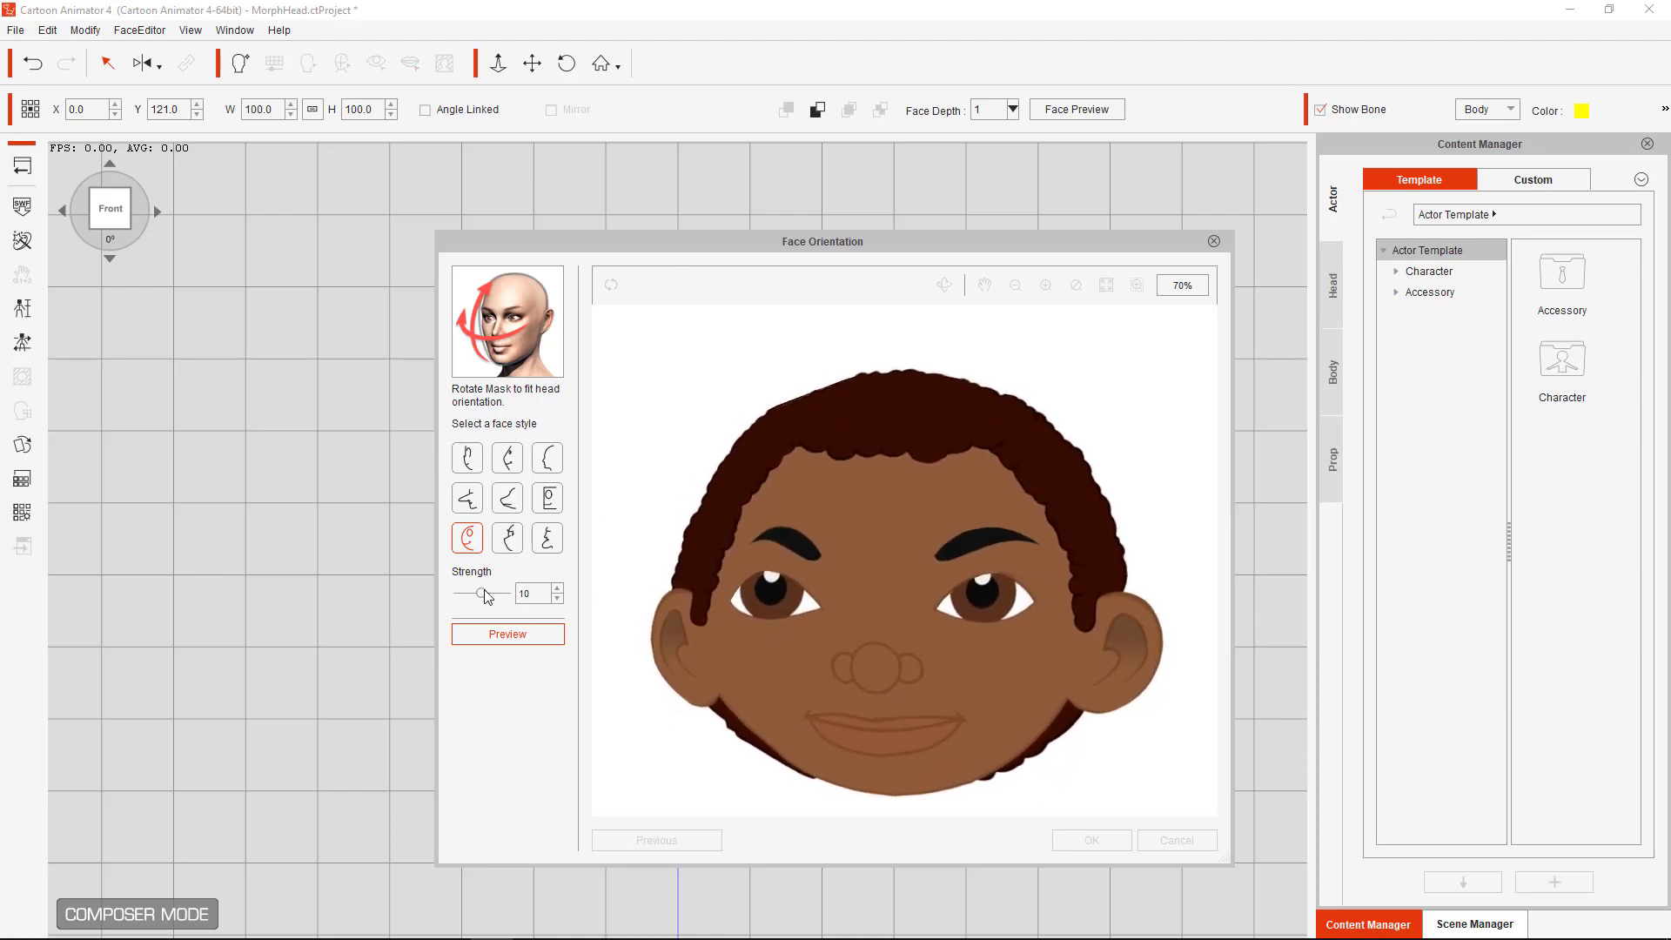
drag(475, 591, 578, 597)
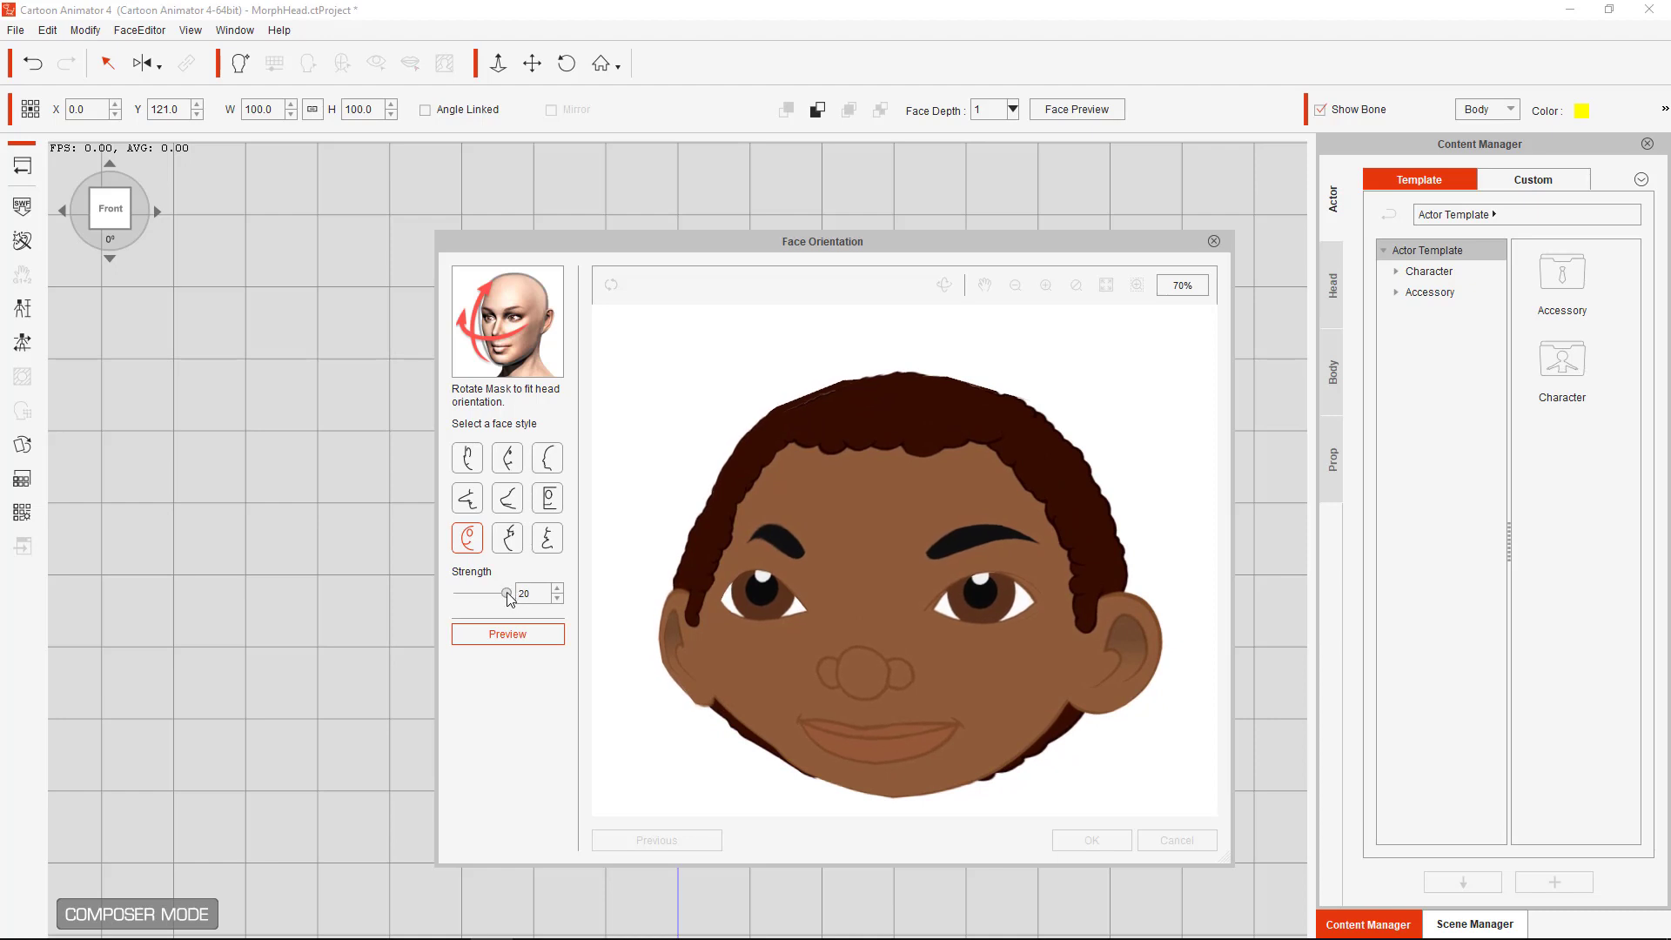
drag(505, 593, 461, 593)
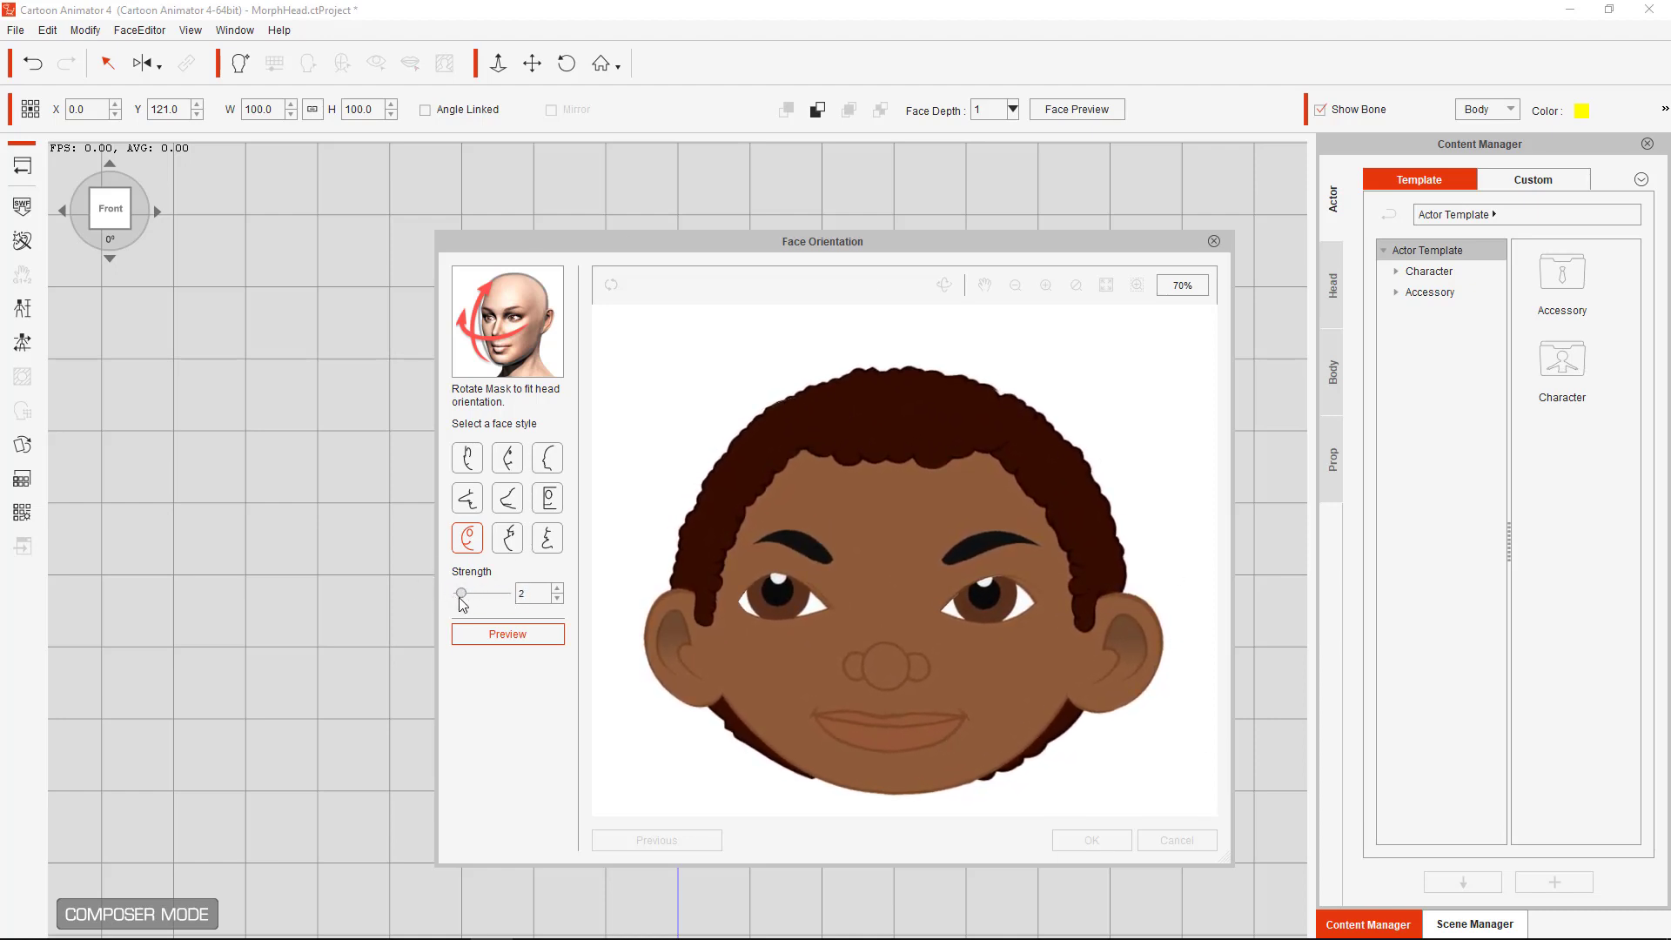
drag(461, 593, 470, 593)
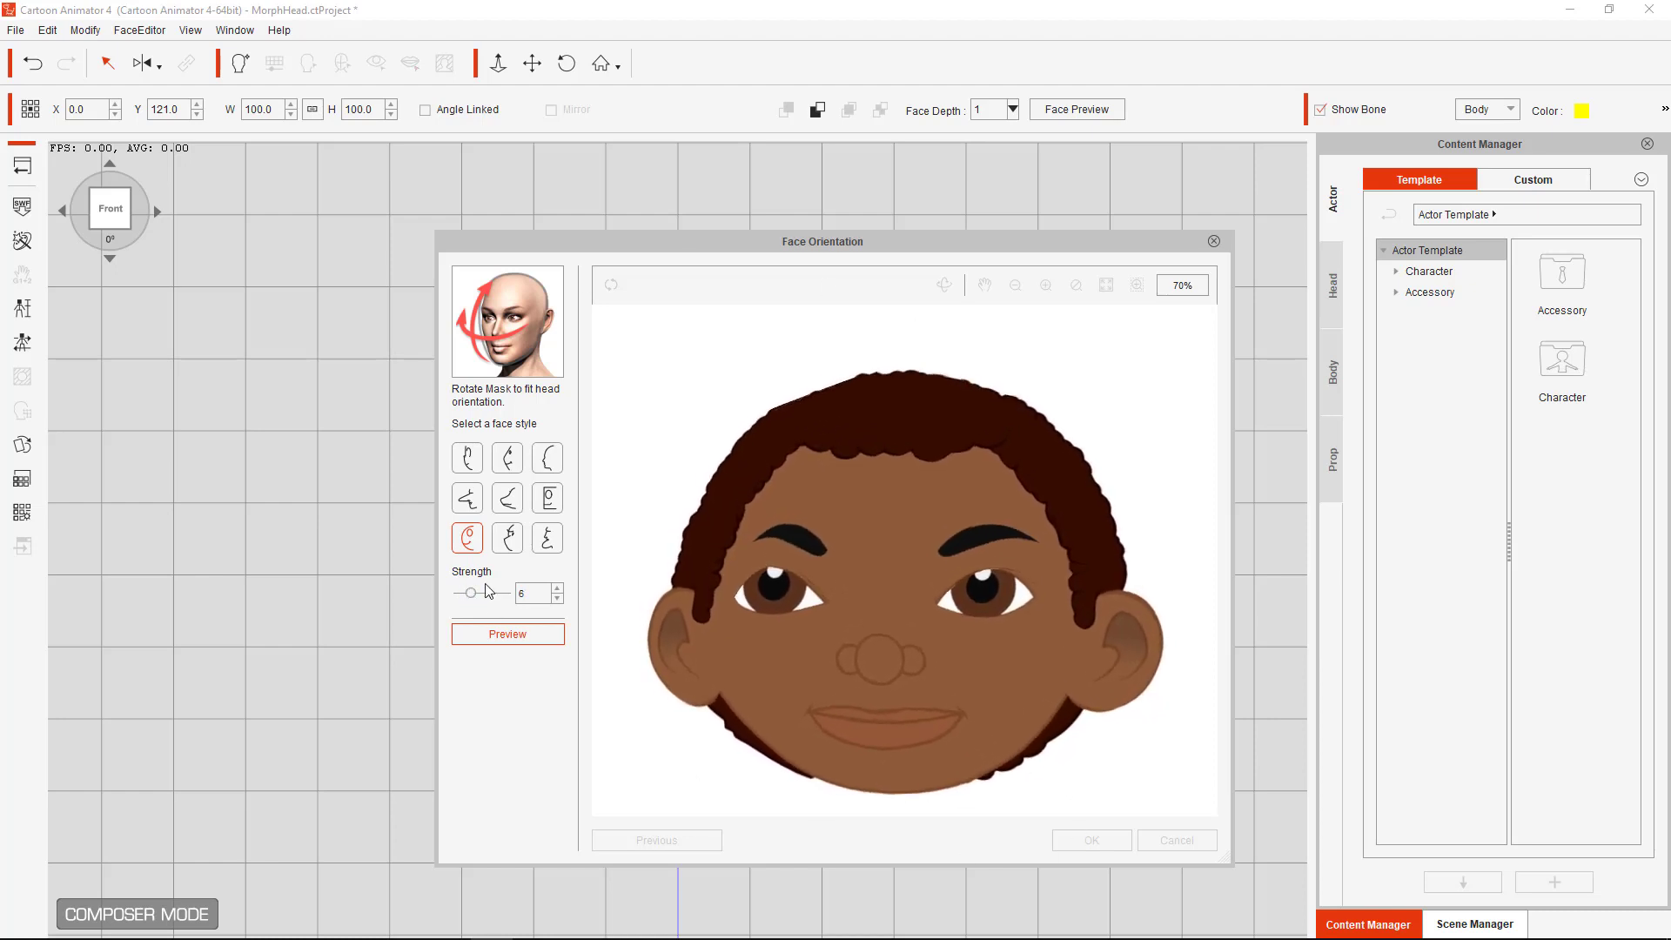
Choose the Comic face style, test its strength up to 20, set it to 6, apply the orientation and select the head
click(468, 458)
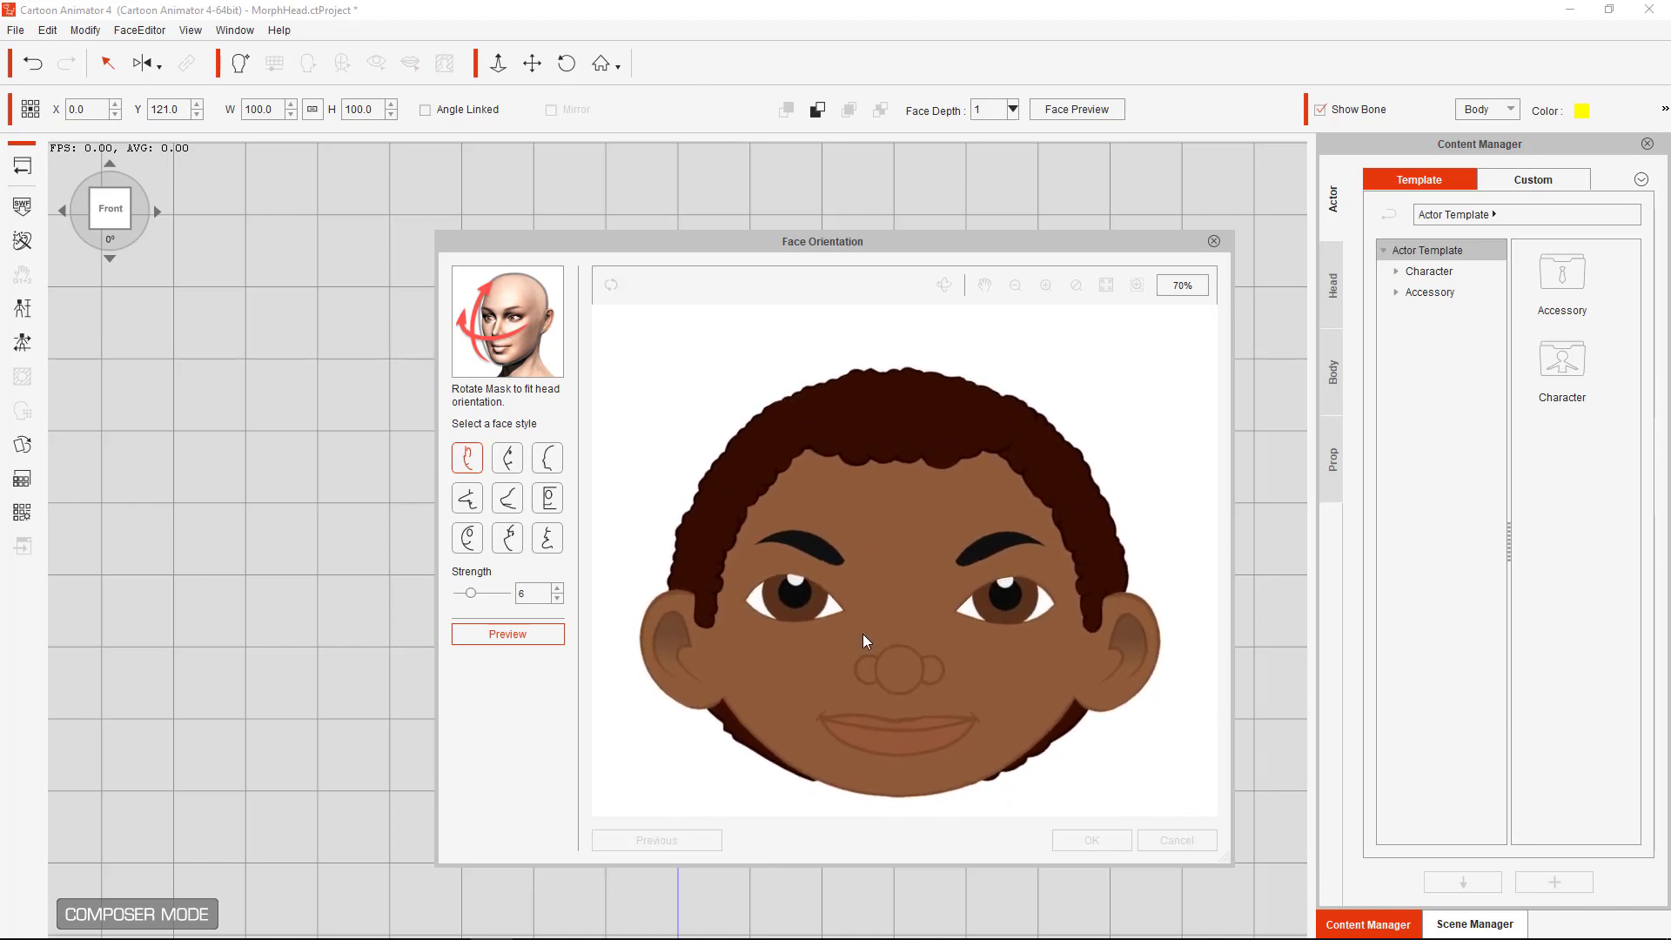
drag(471, 594, 506, 594)
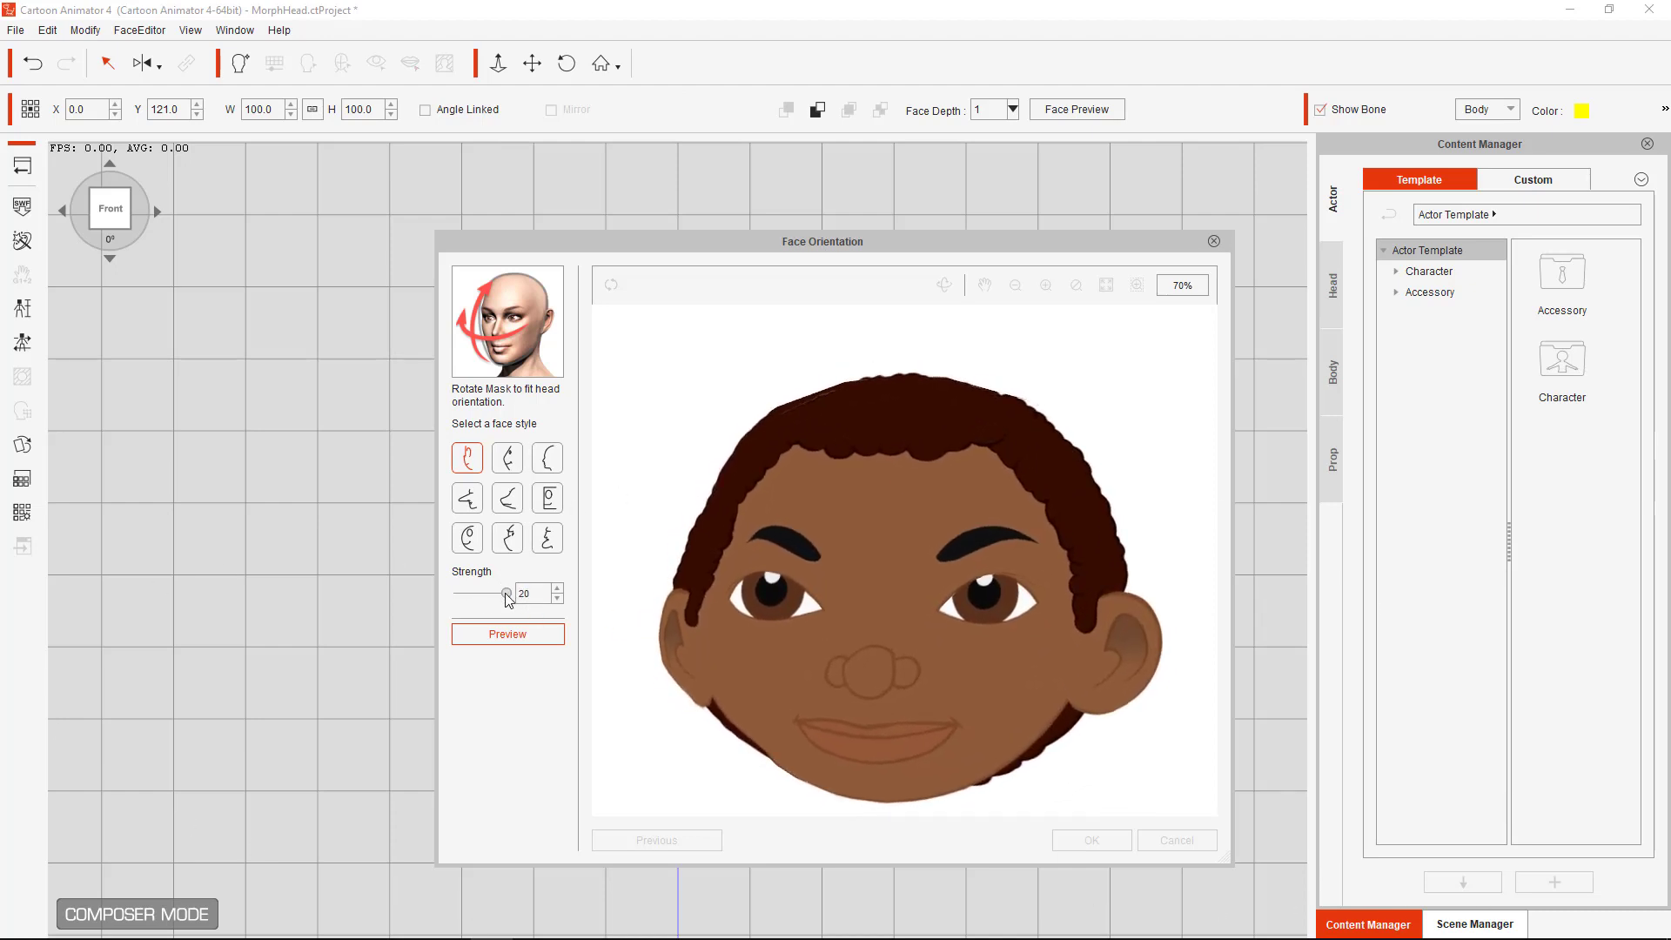
drag(505, 593, 470, 597)
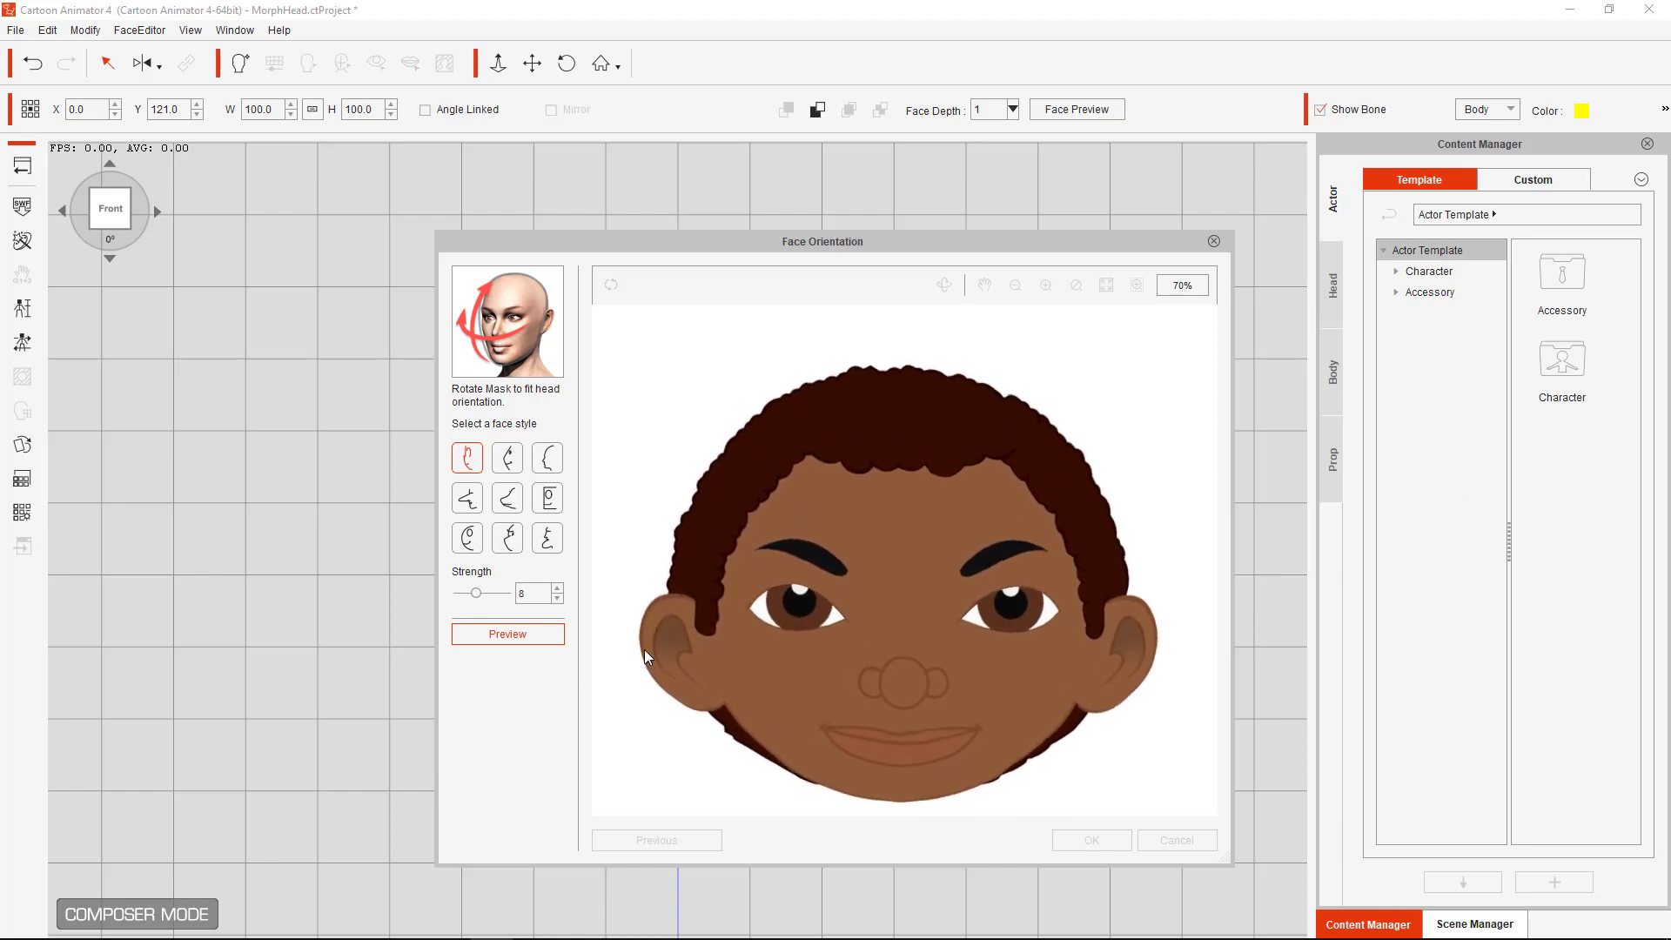
drag(476, 594, 471, 597)
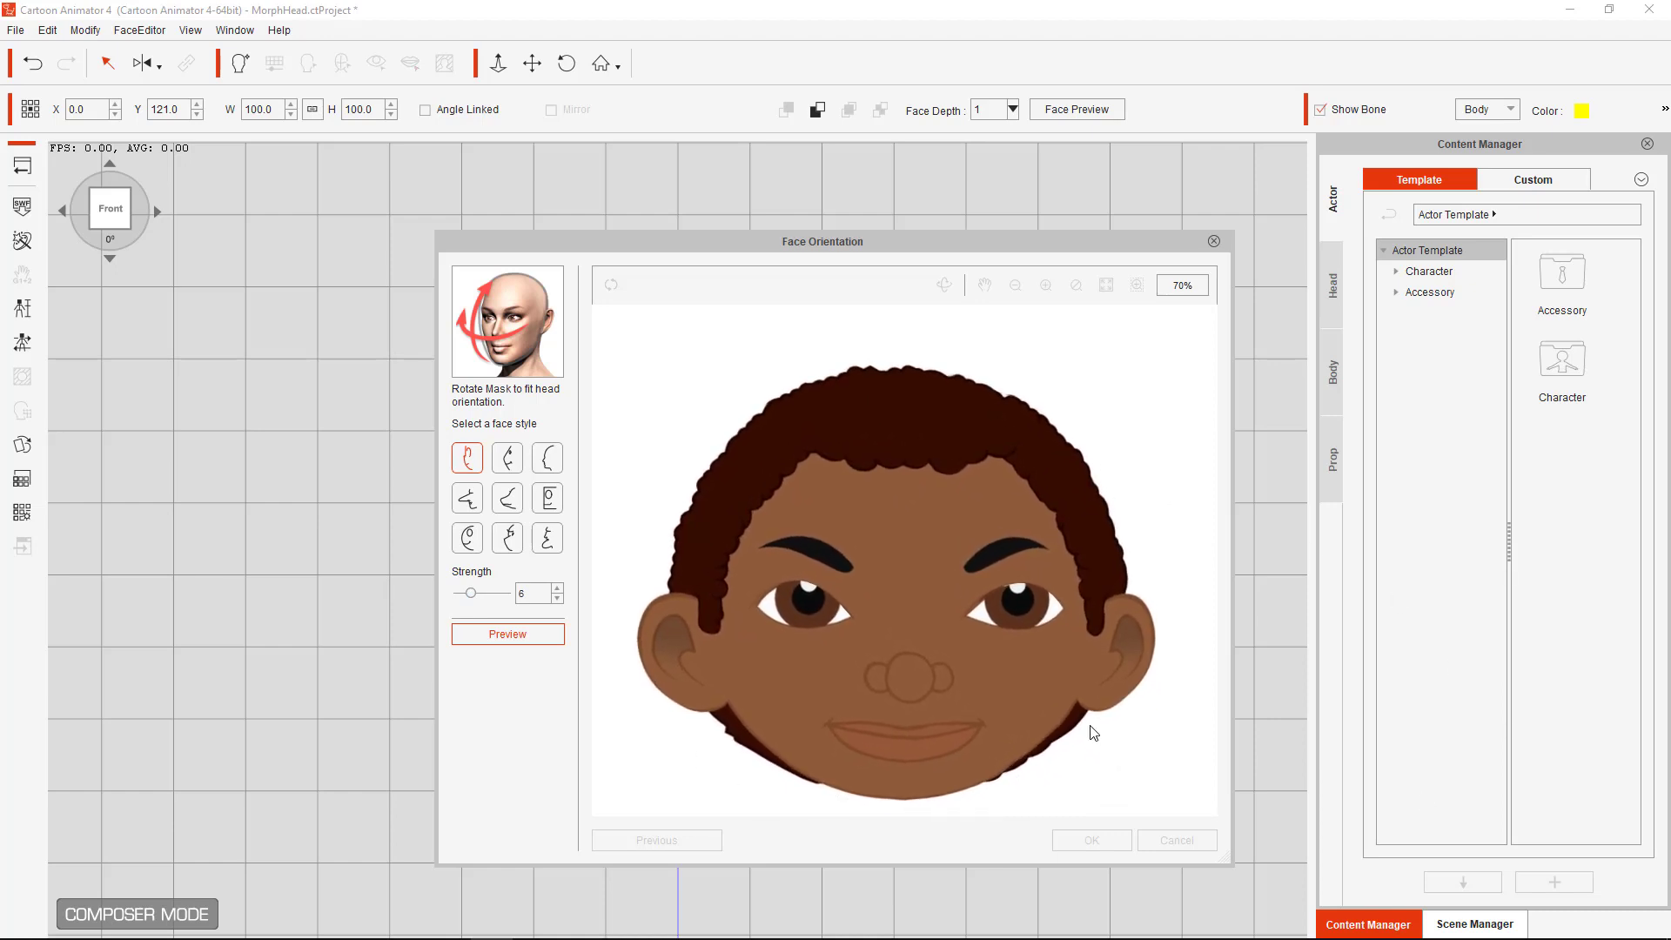
click(555, 635)
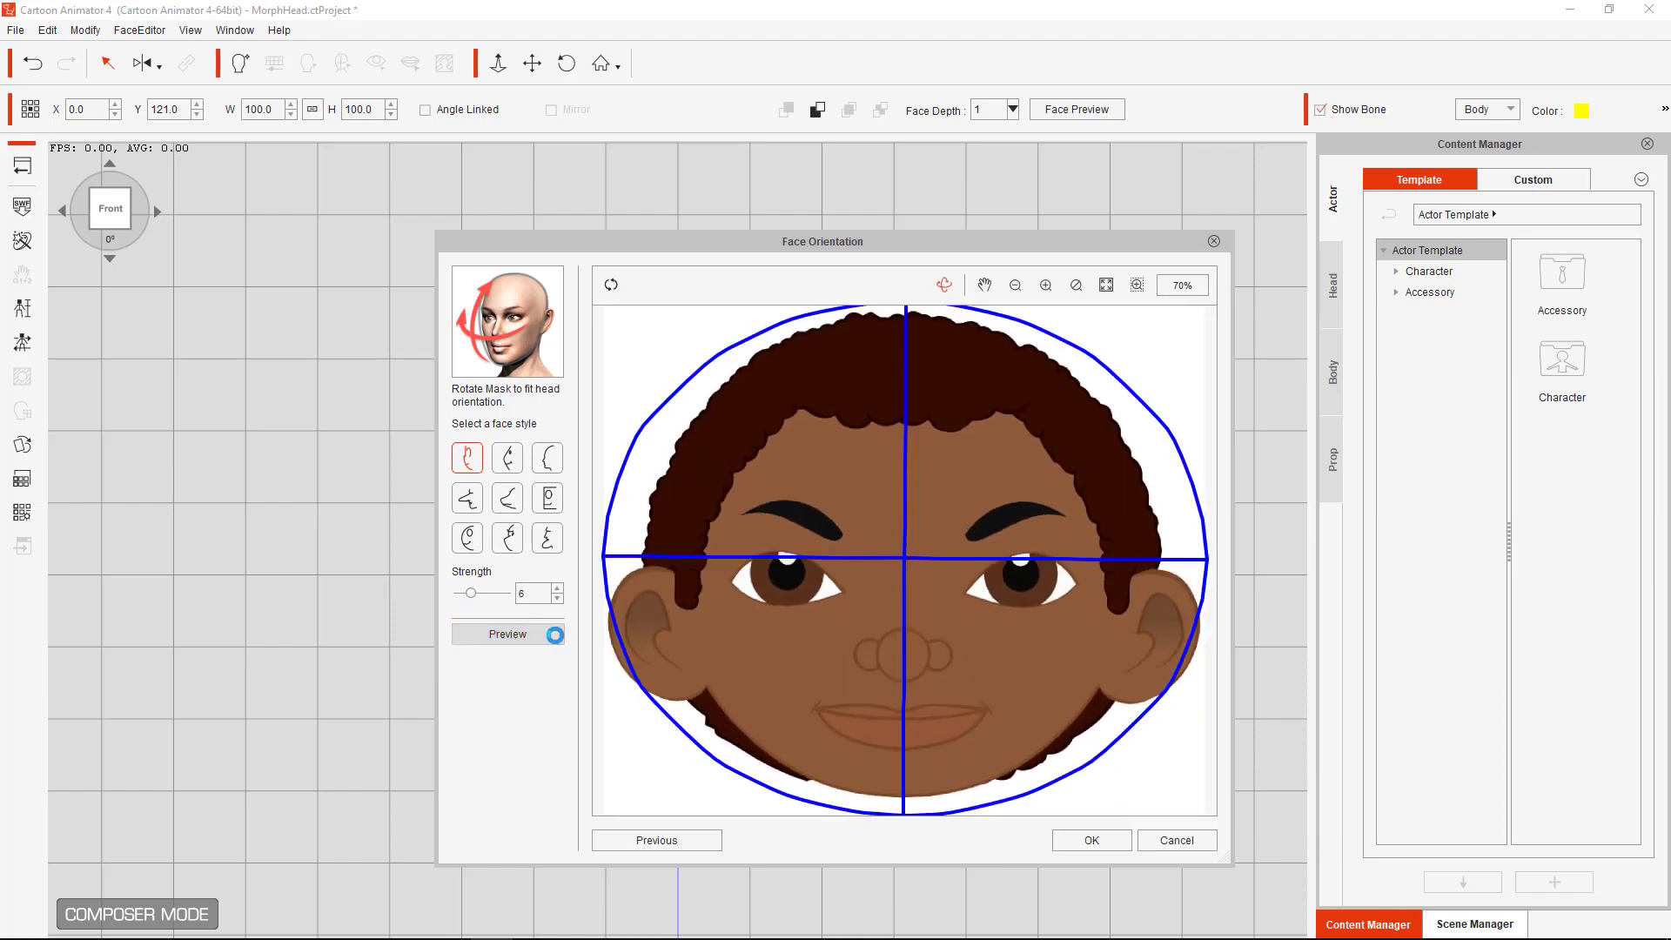
click(1107, 837)
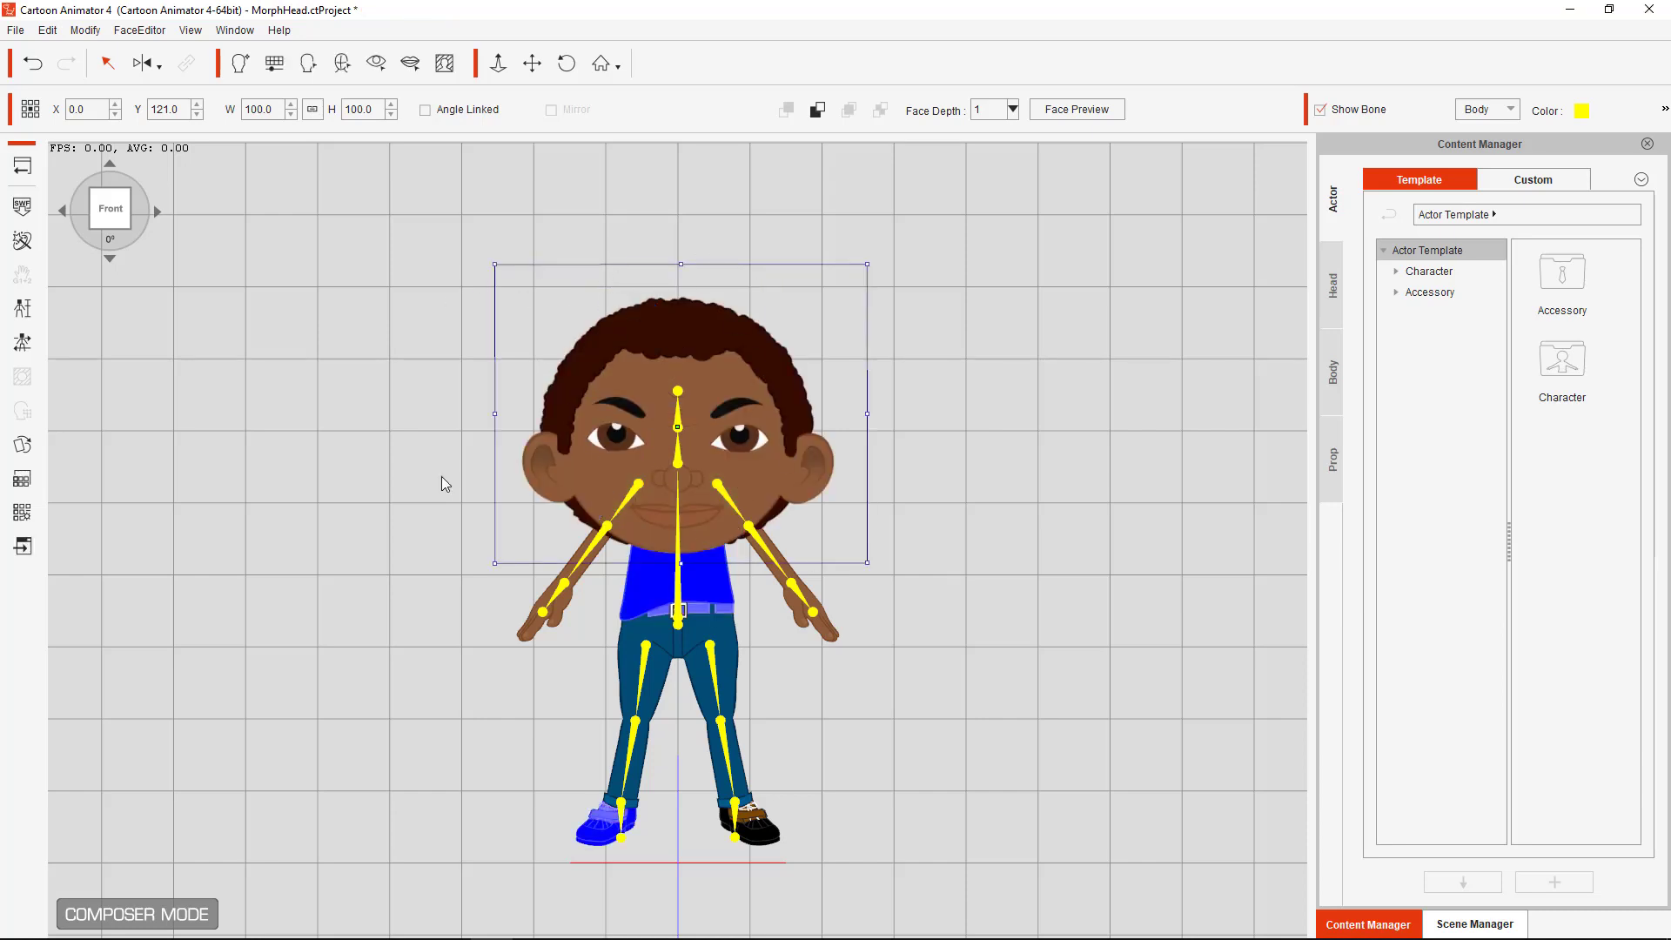
click(711, 372)
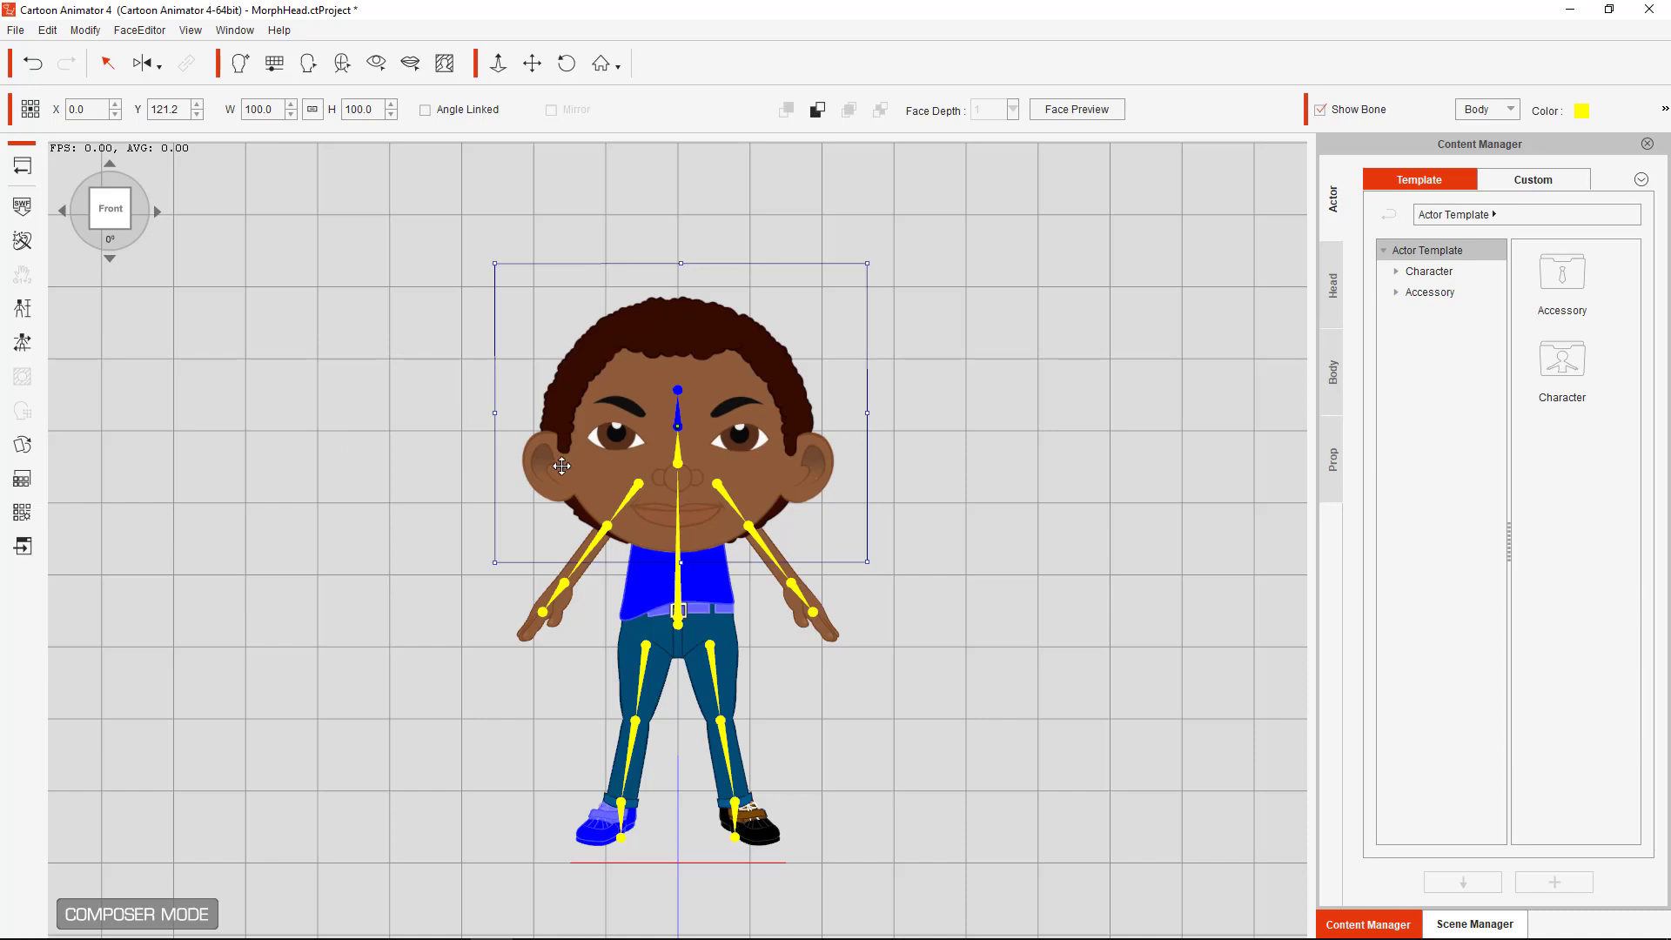
Open the head's face in the Sprite Editor, raise it above the shoulders to about Y 150.2, and close the editor
click(24, 445)
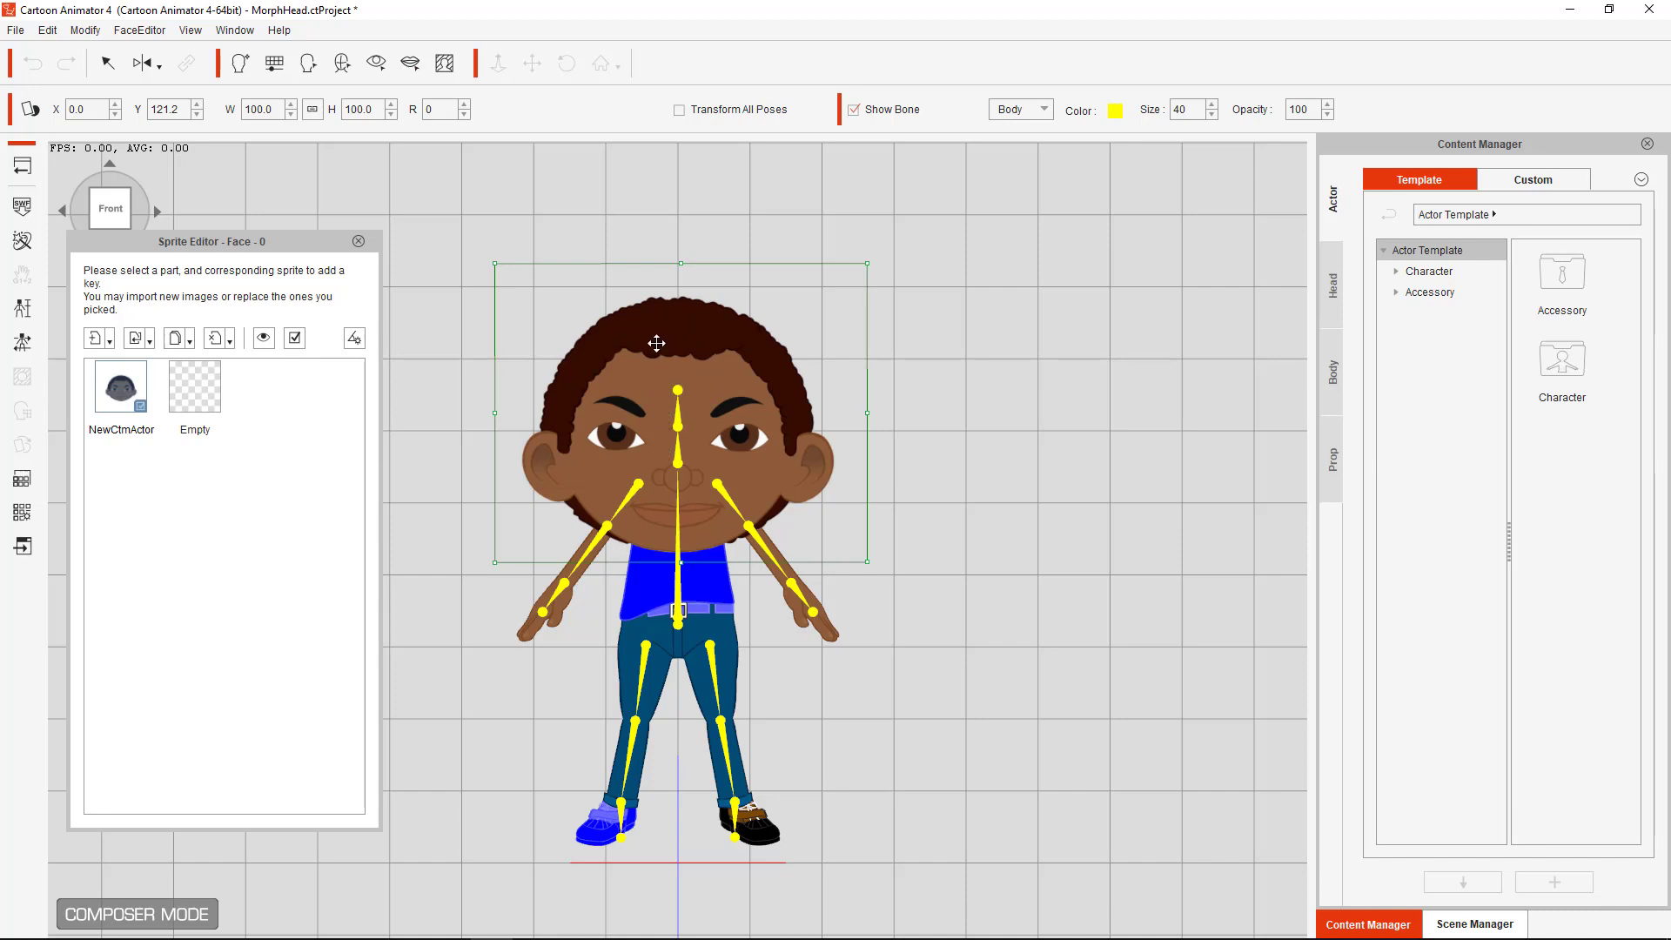
drag(657, 343, 668, 238)
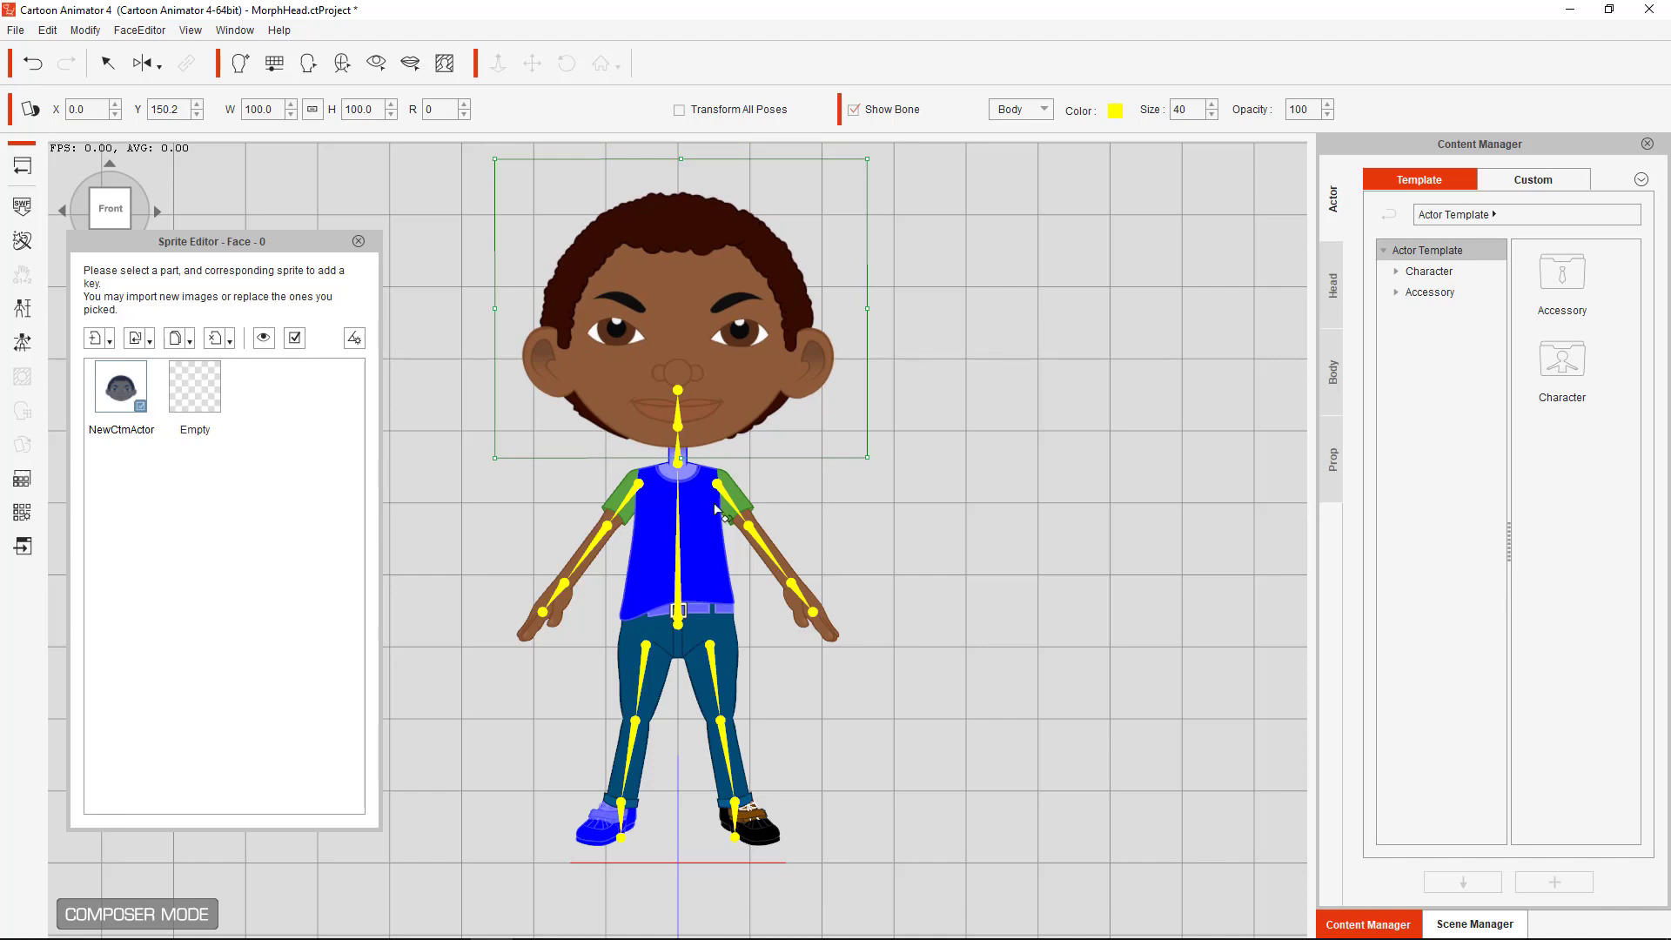
click(359, 242)
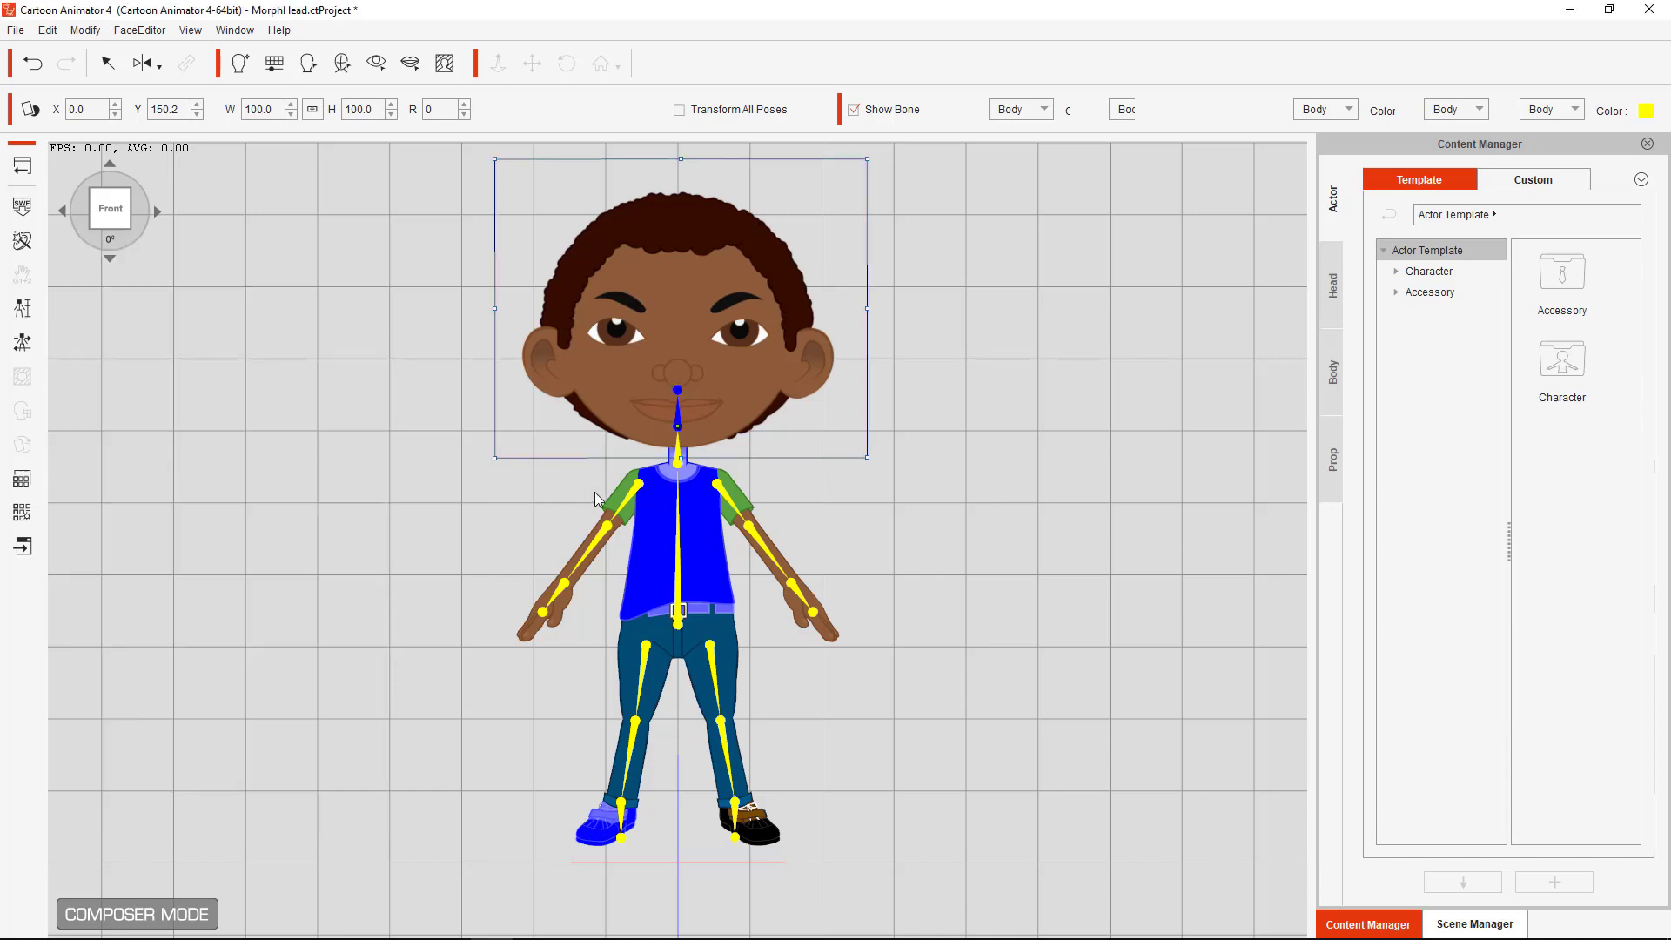
Select the head, run the face preview on it, and stop the preview
click(583, 432)
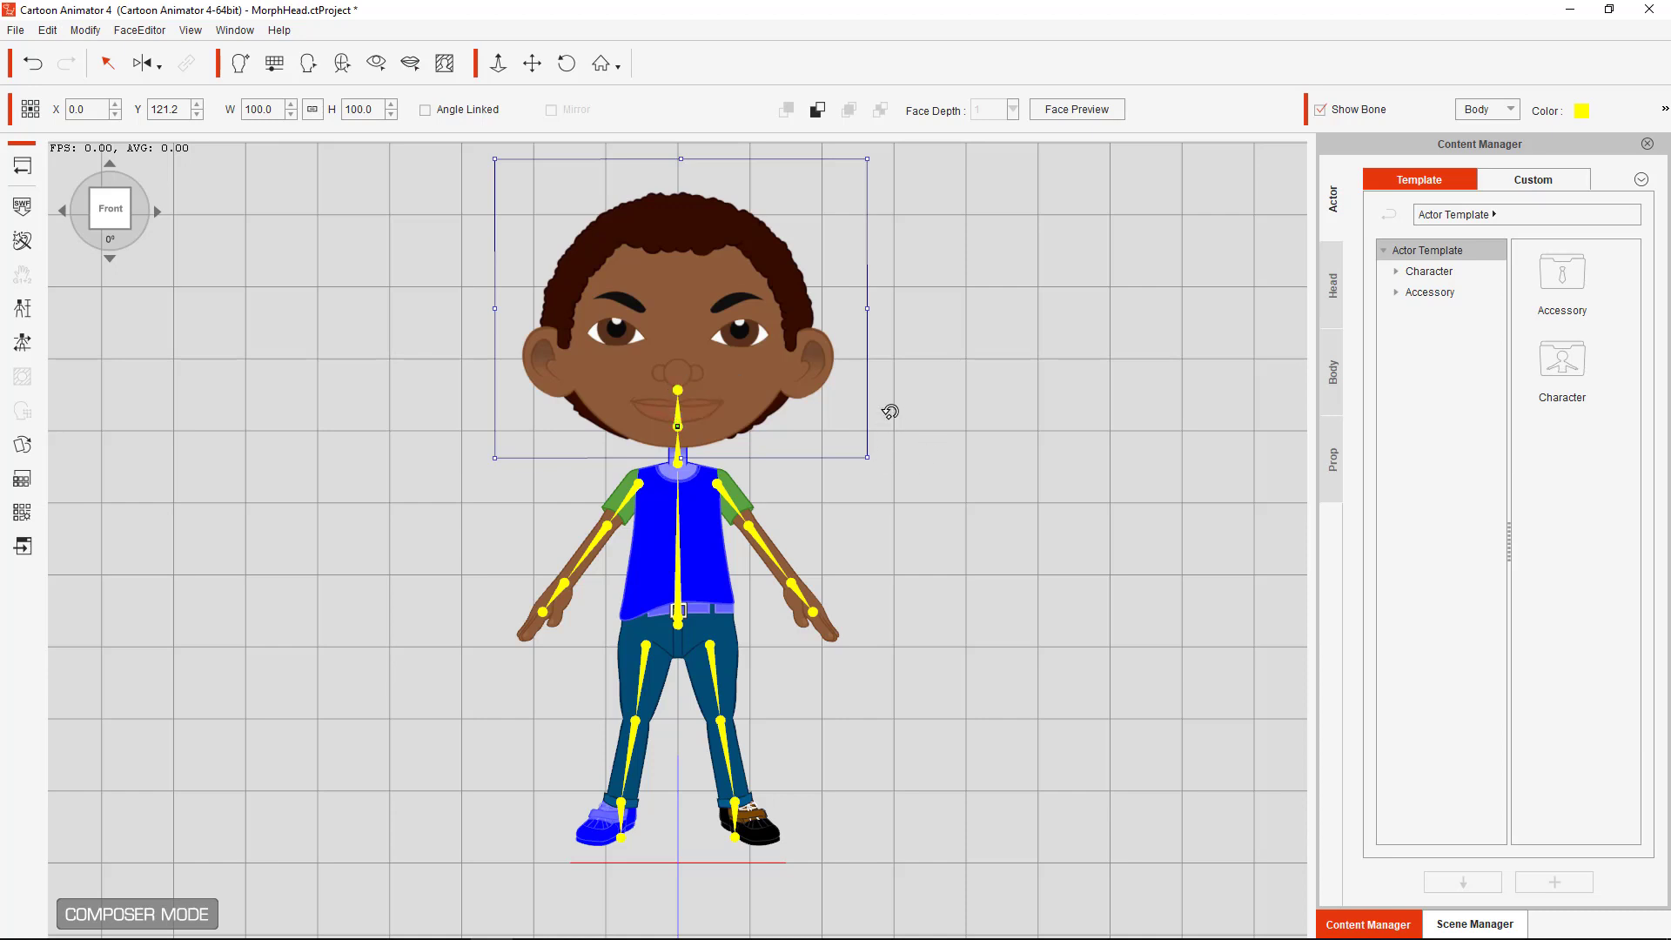
drag(888, 410, 869, 358)
drag(908, 417, 856, 478)
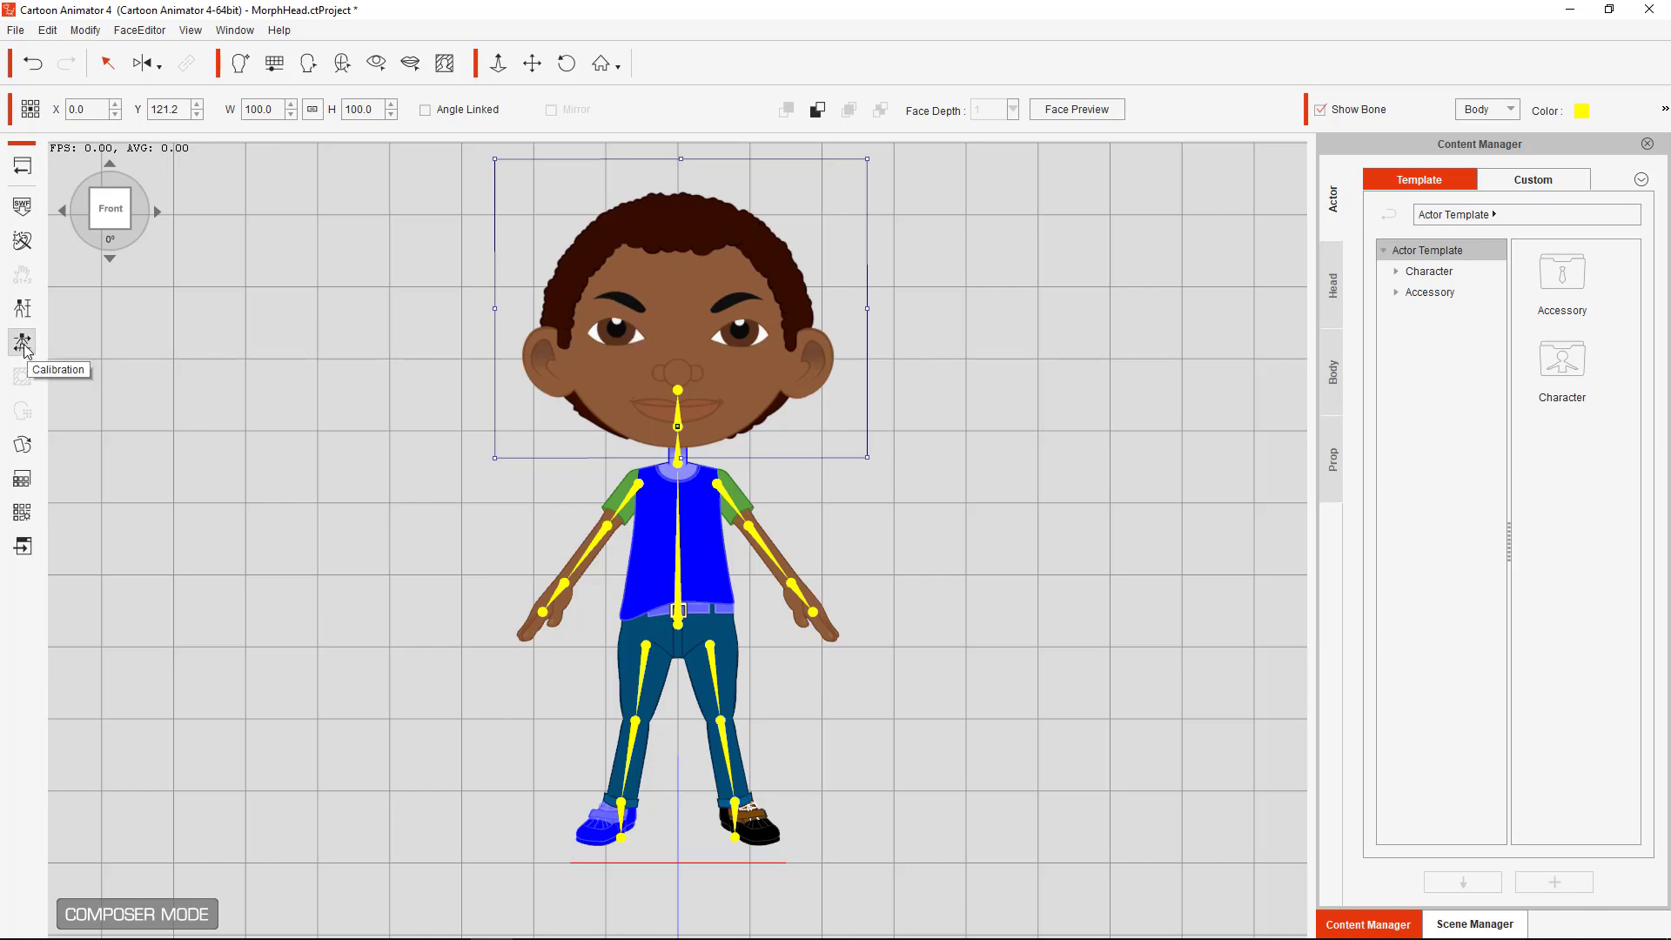
click(1051, 112)
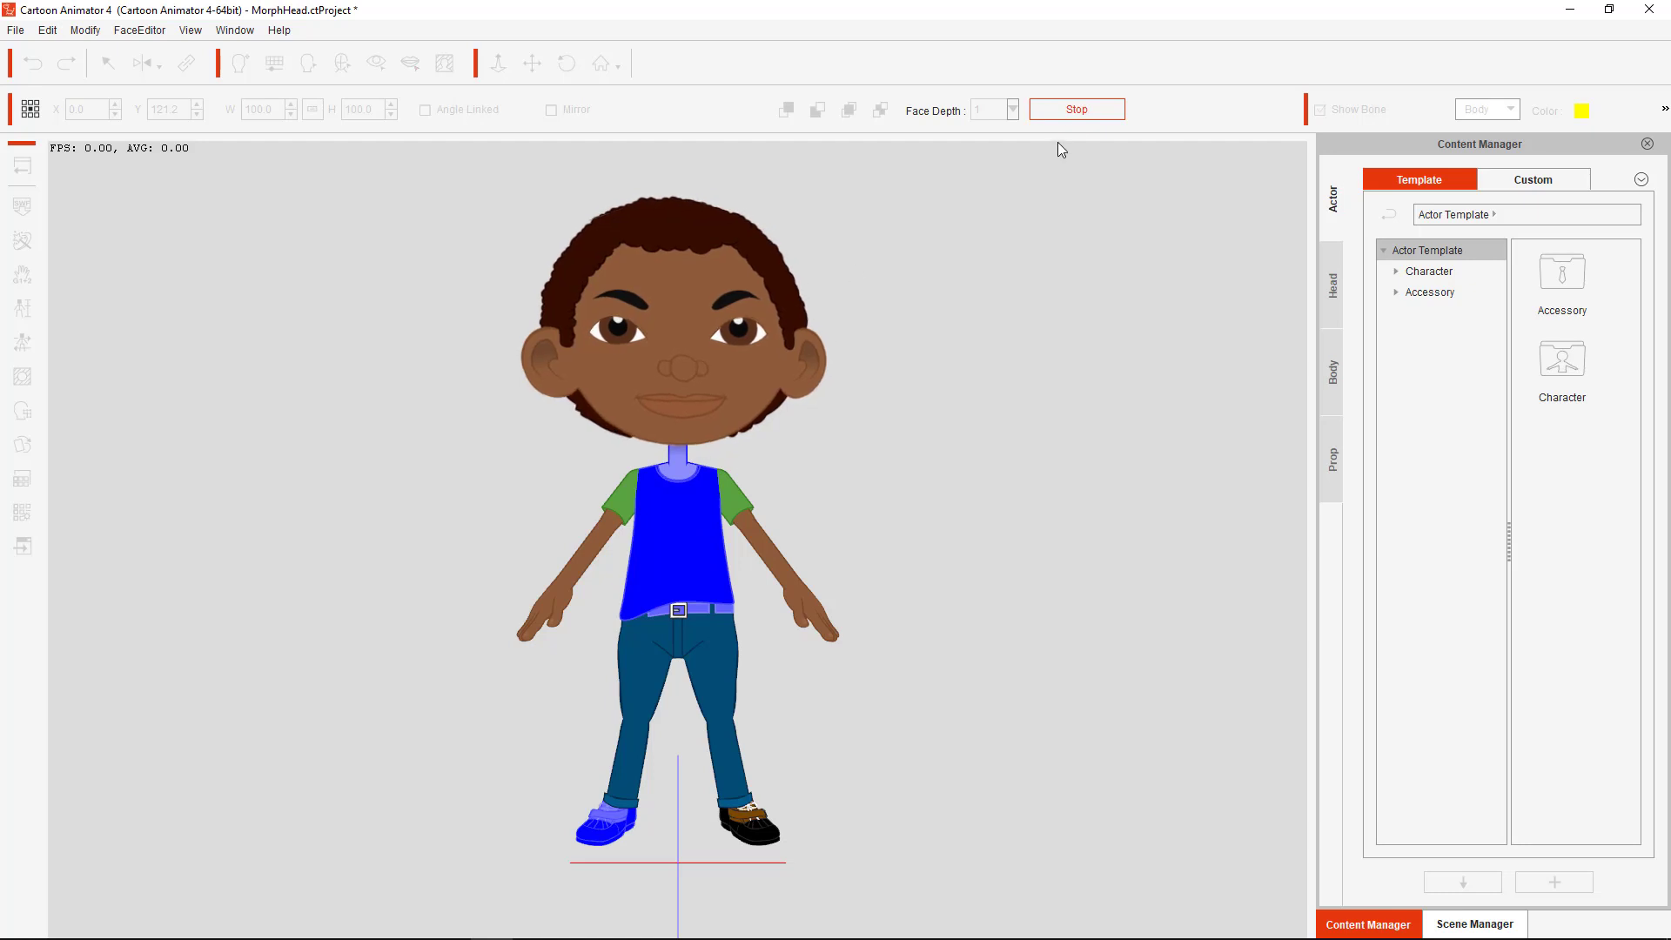
click(1068, 113)
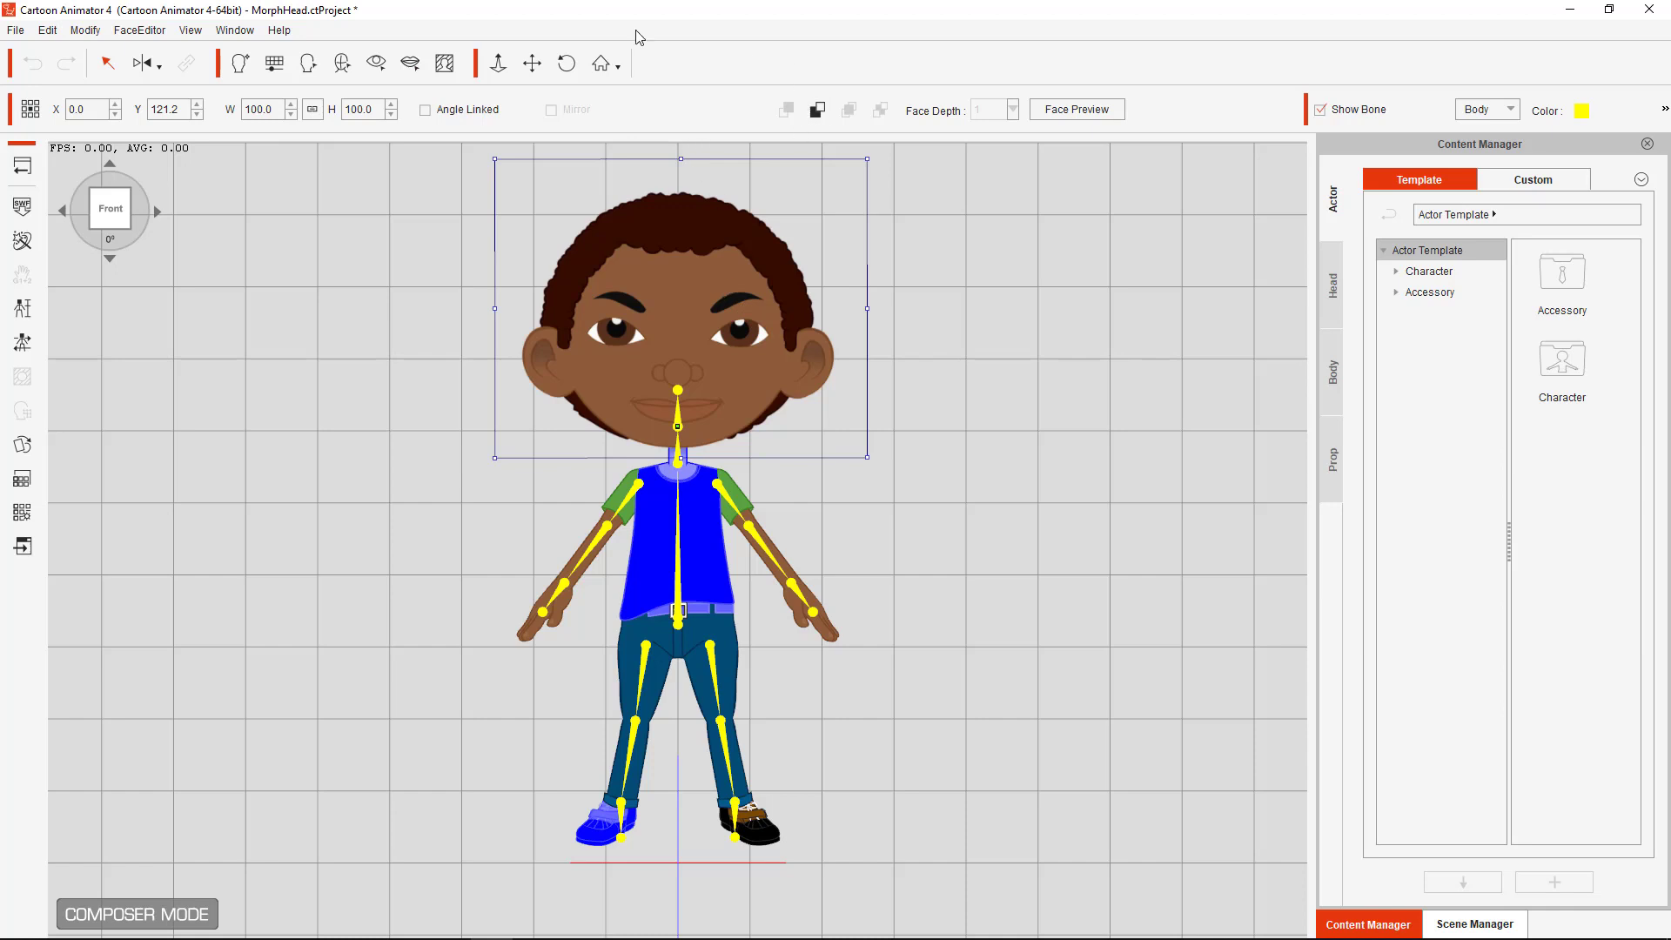
Request the eye settings, dismiss the notice, and open the Comic set of the Morph Eye templates
click(377, 66)
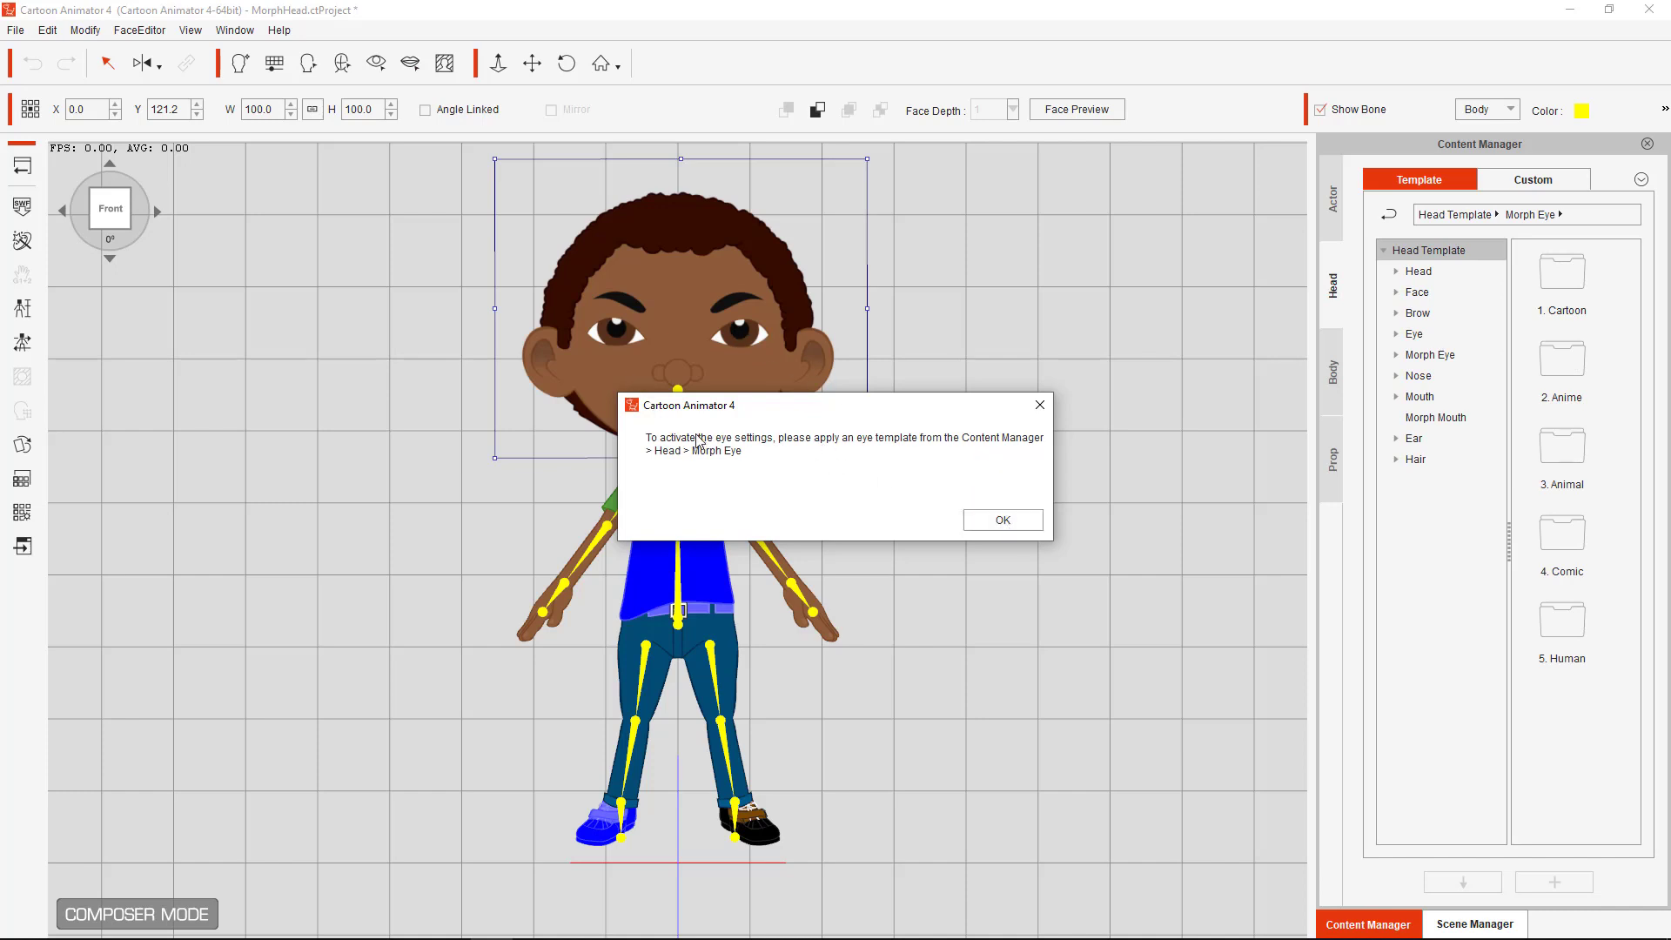
click(991, 522)
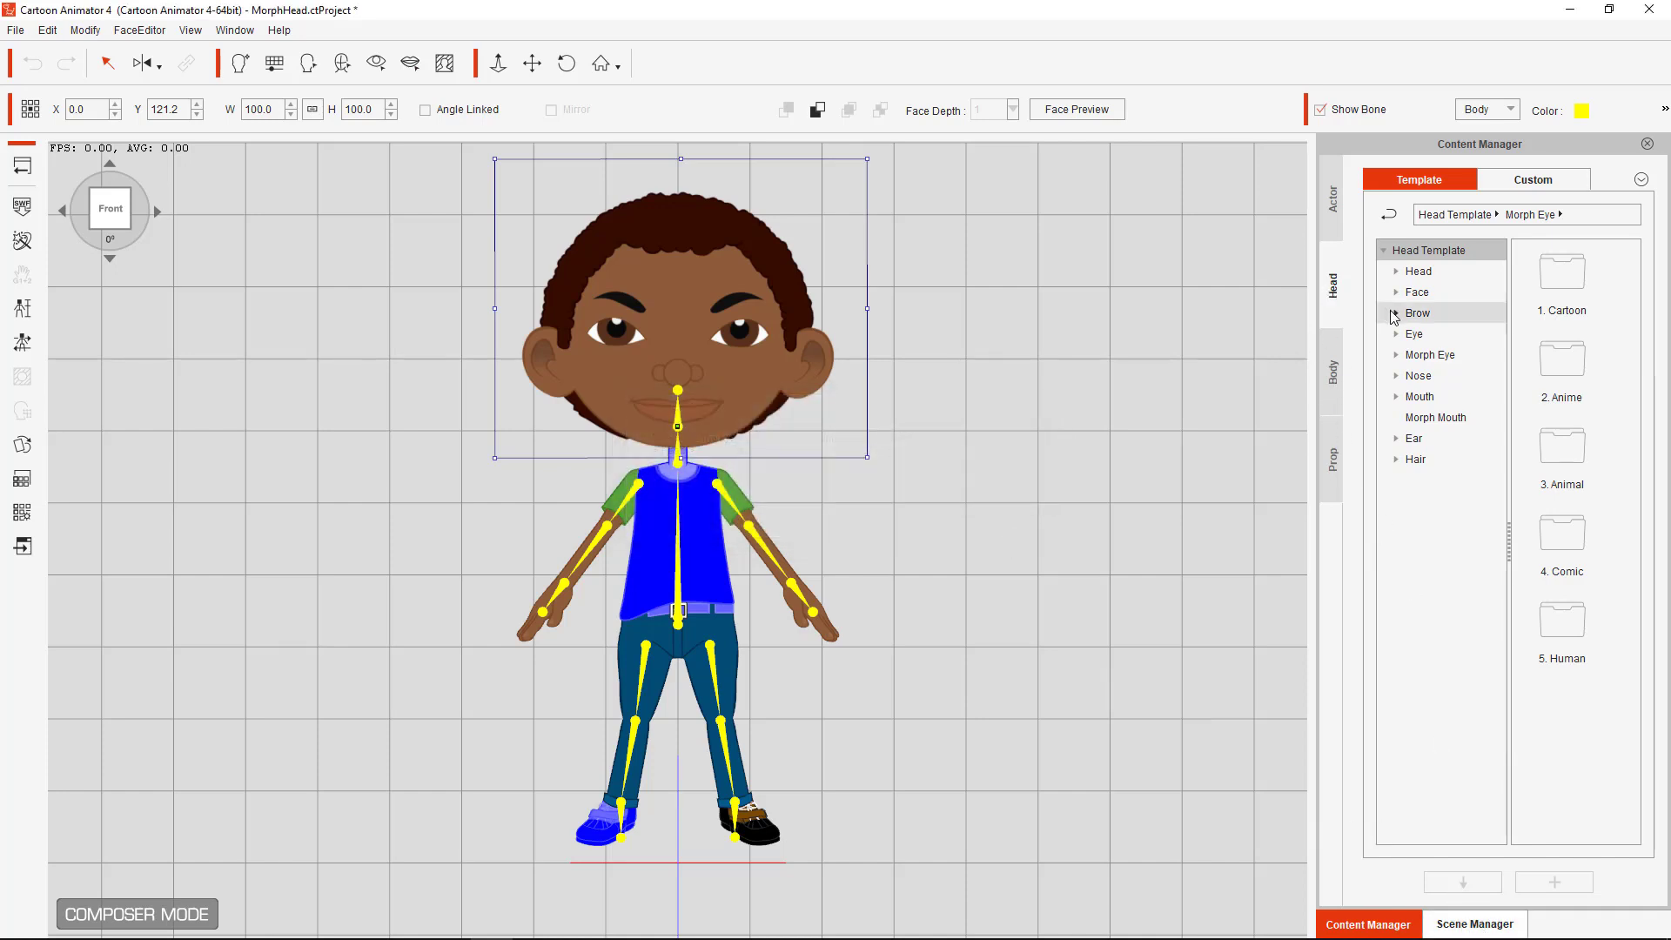
click(1413, 357)
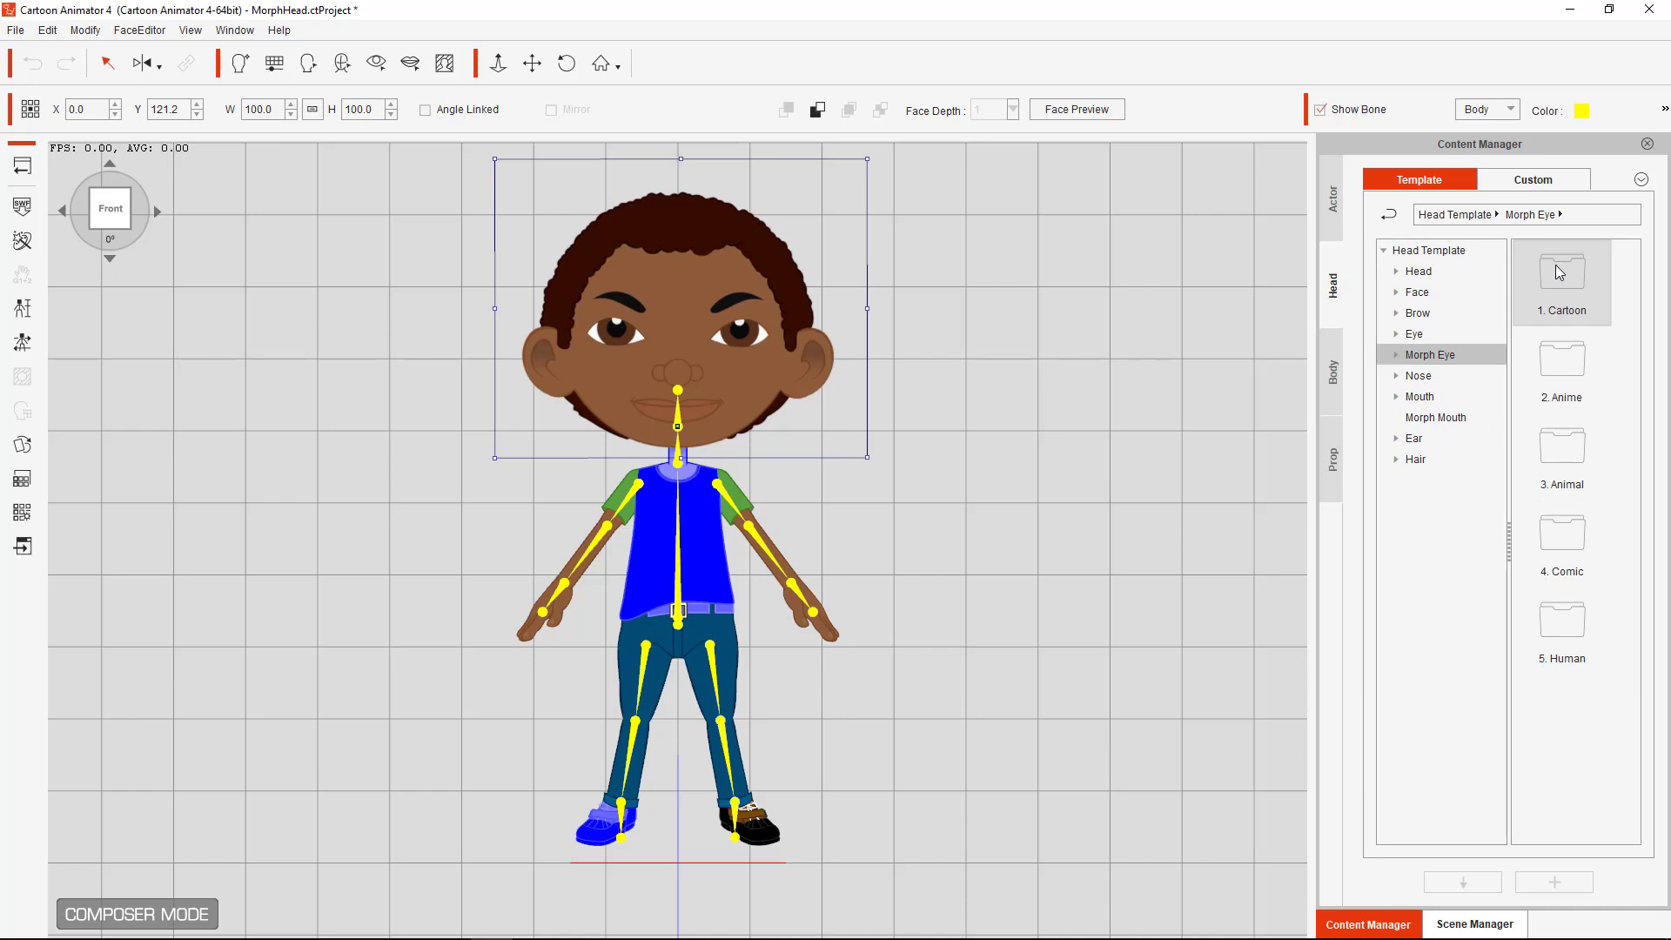
double_click(1563, 546)
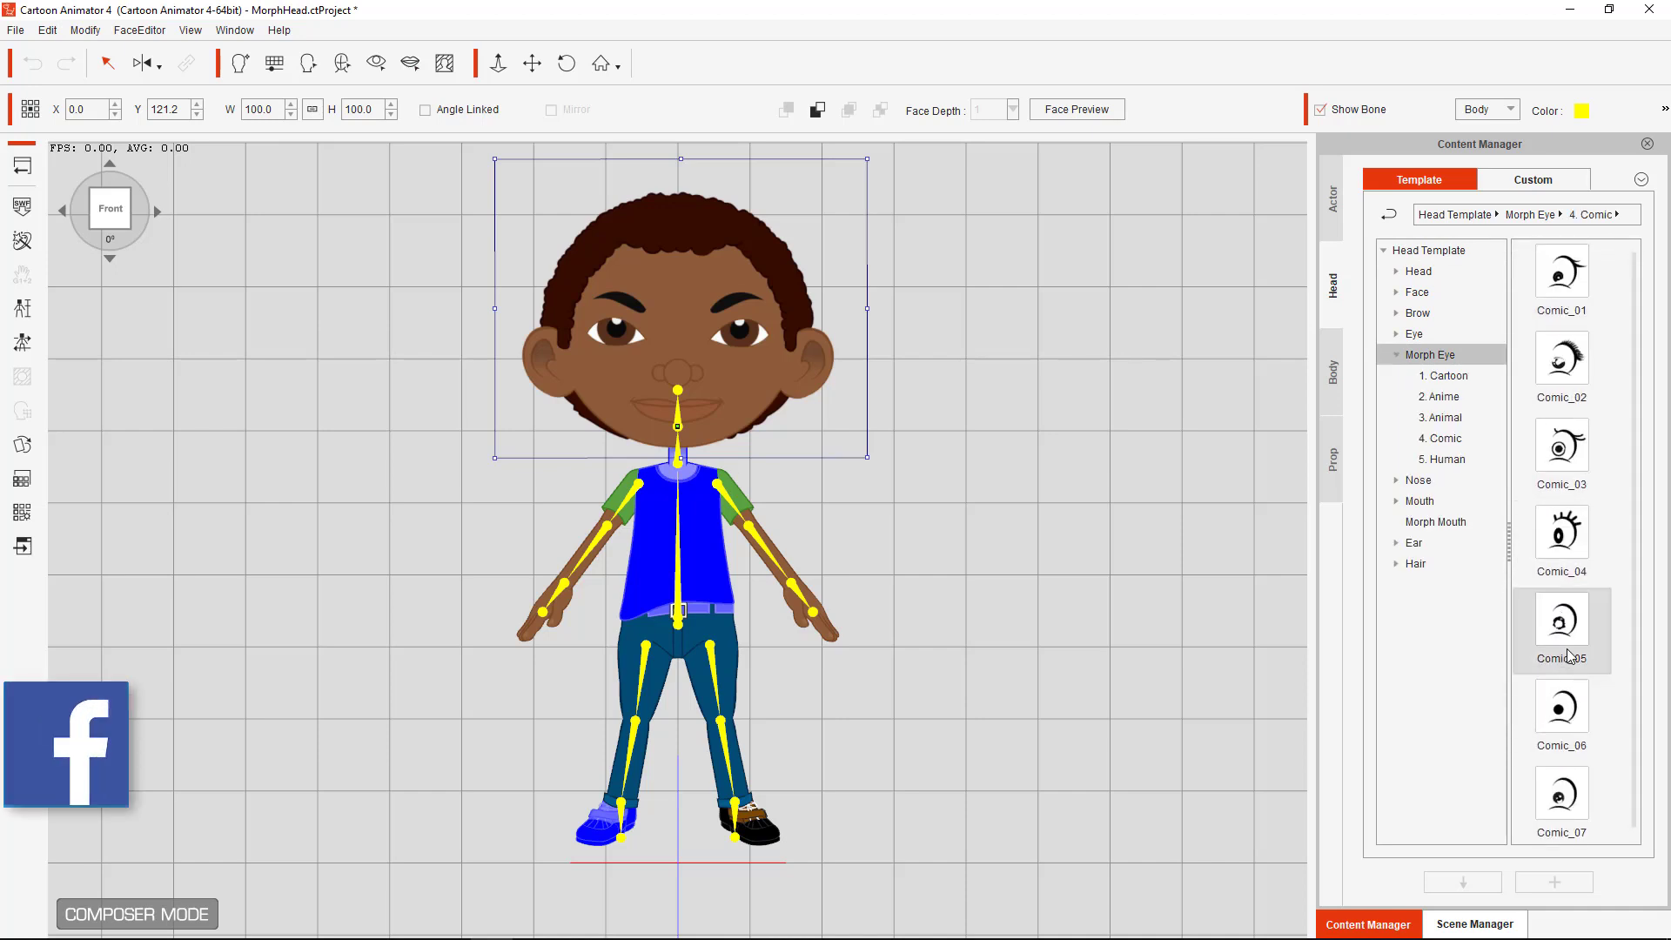
Look through the Anime, Comic and Human morph eyes, and apply Cartoon_02 from the Cartoon set to the character
click(1466, 398)
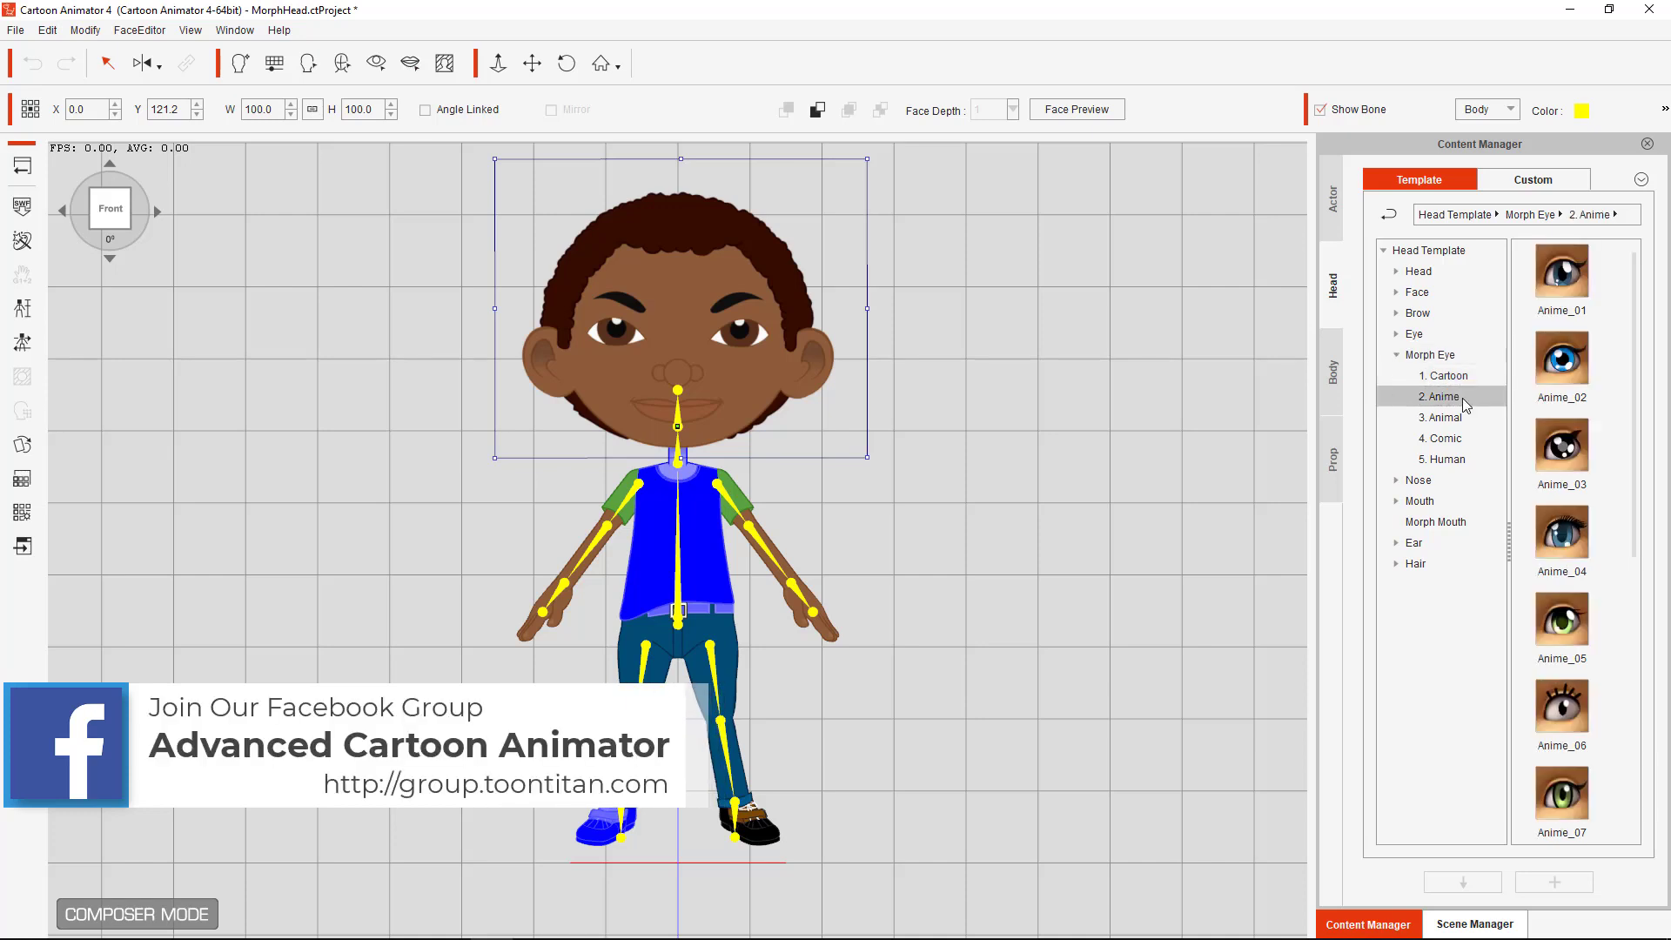
scroll(1577, 458, down, 5)
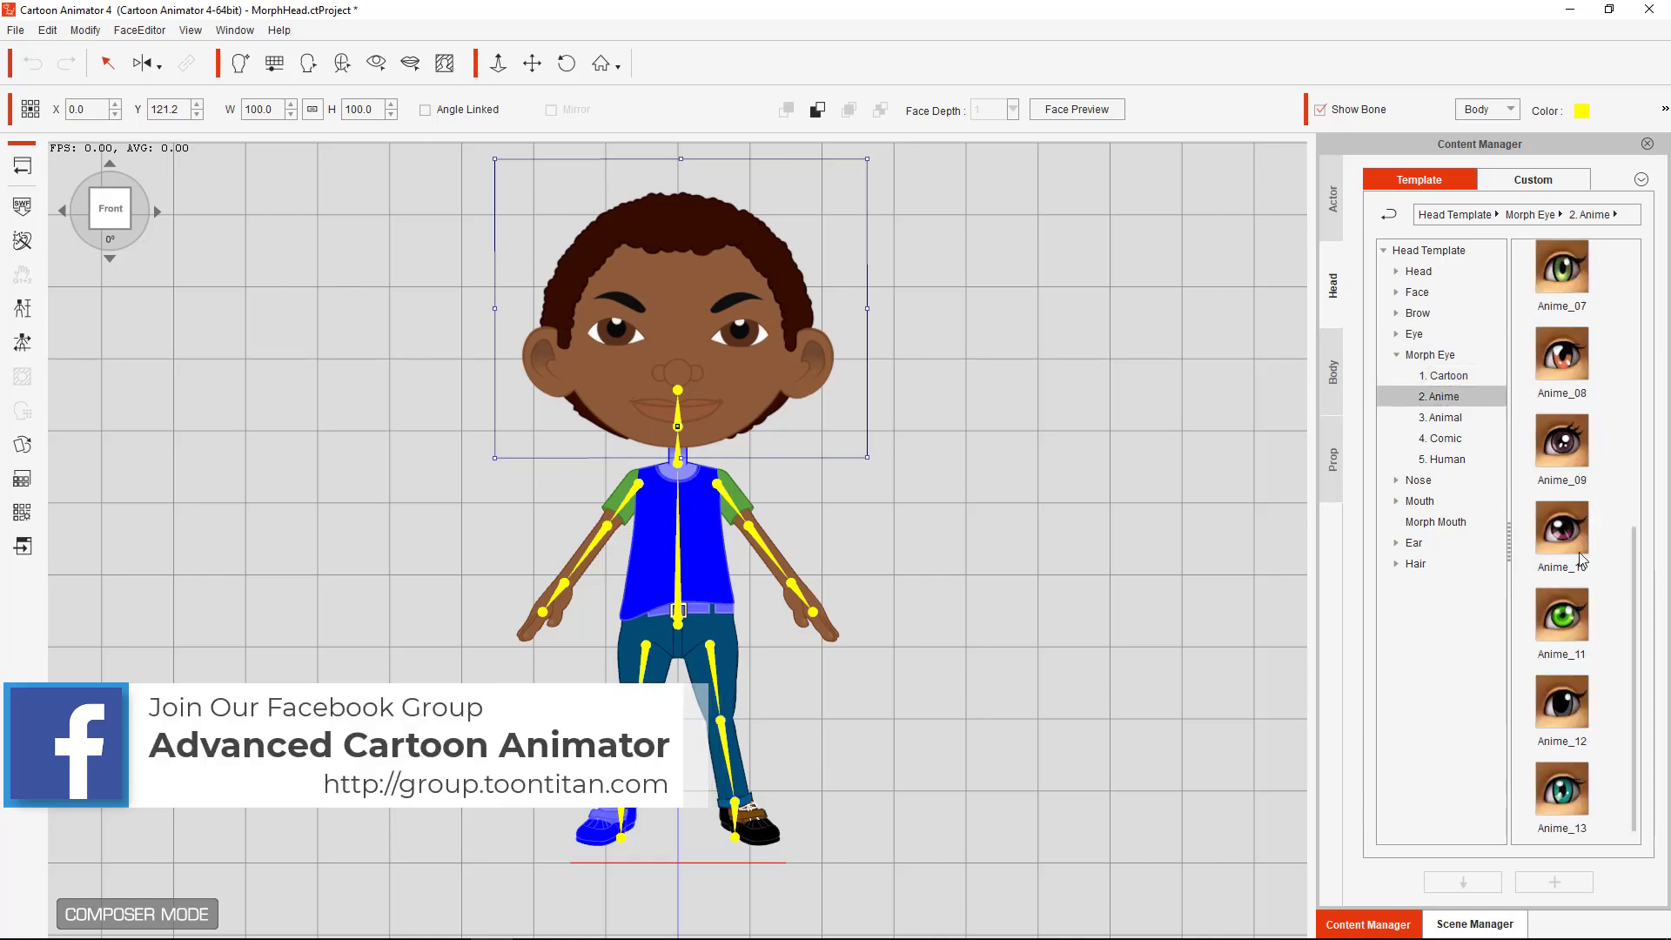
click(1445, 438)
click(1462, 461)
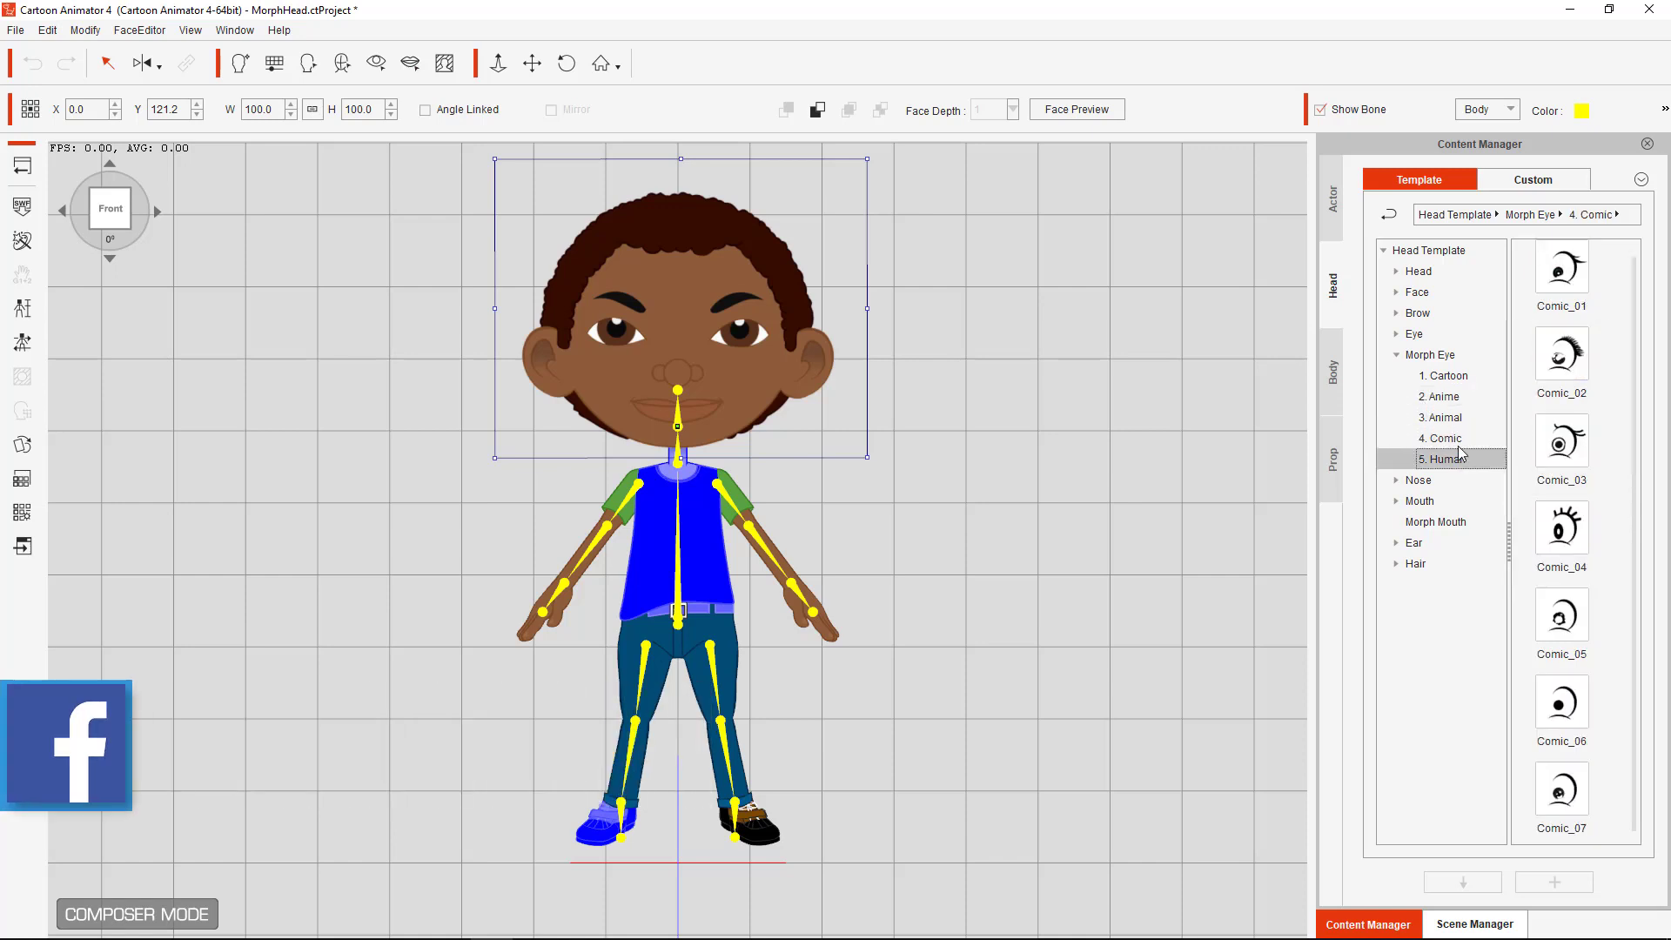
click(1450, 398)
click(1453, 380)
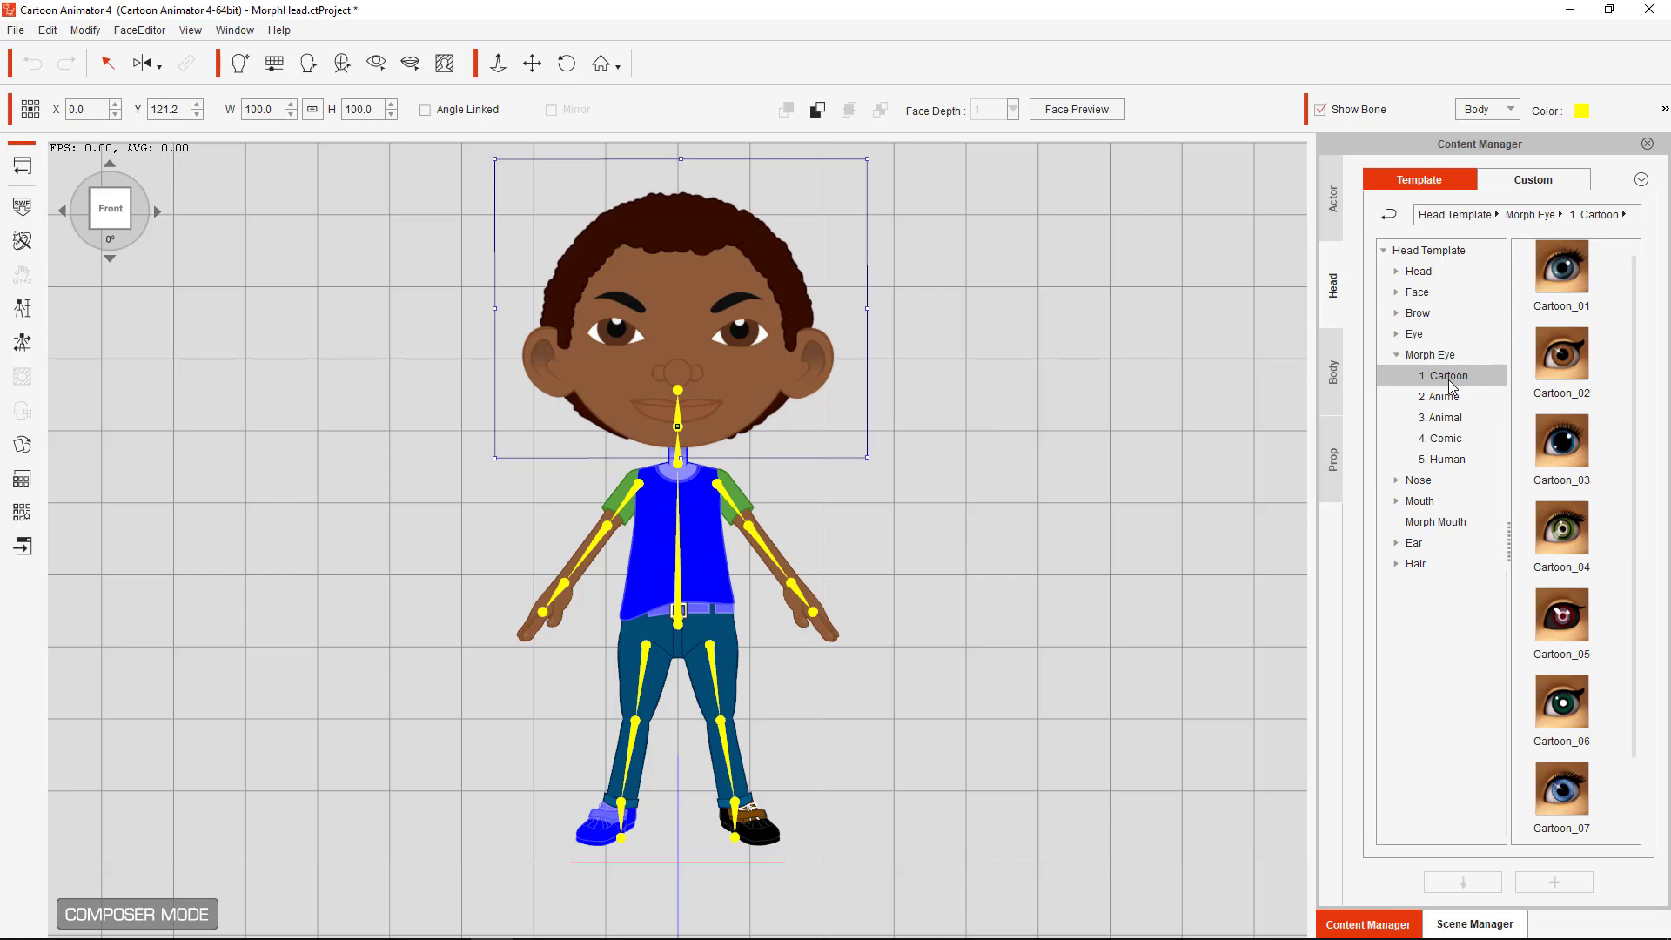
click(1563, 359)
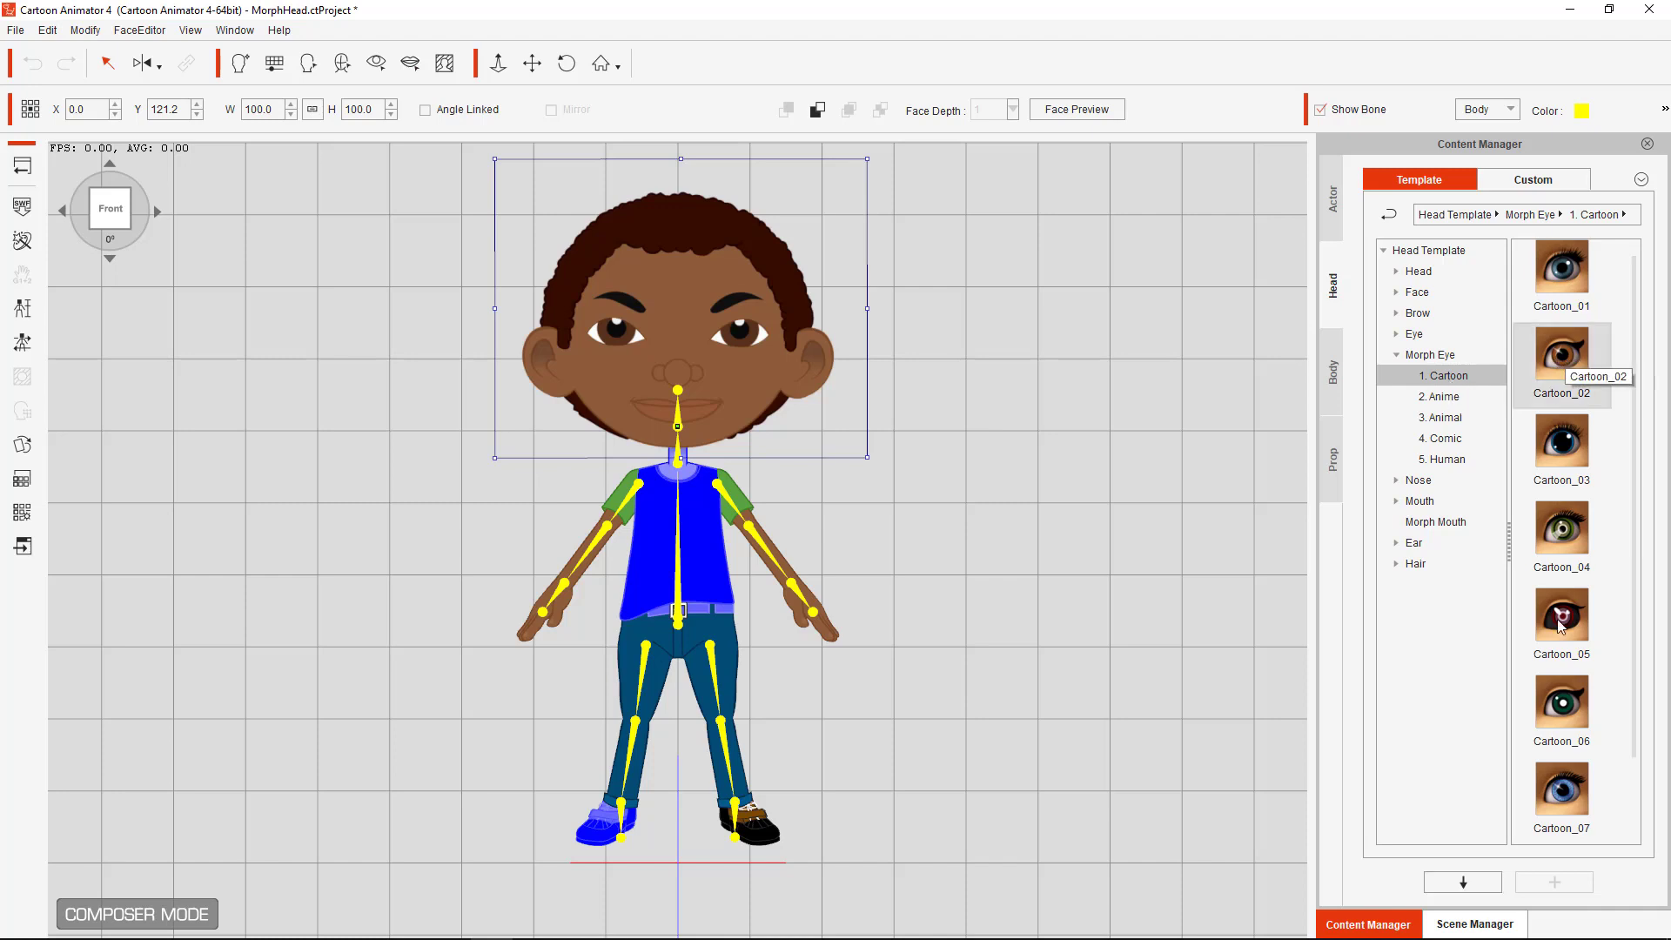
click(1489, 885)
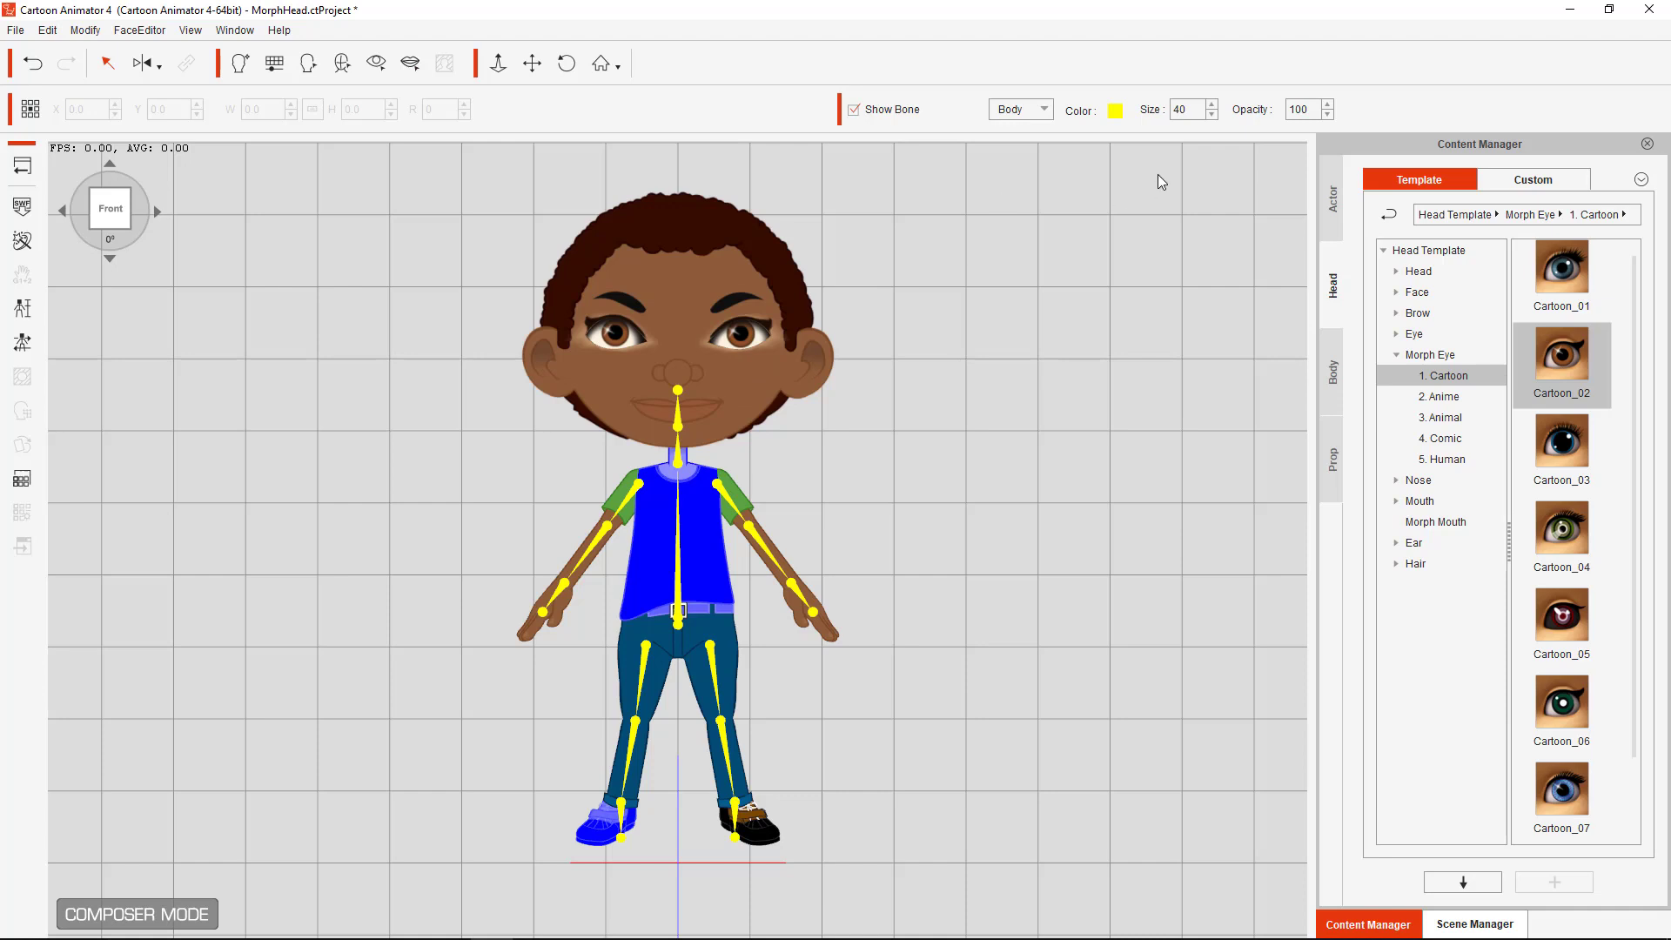
Select the head, preview the face with the new morph eyes, and stop the preview
click(750, 337)
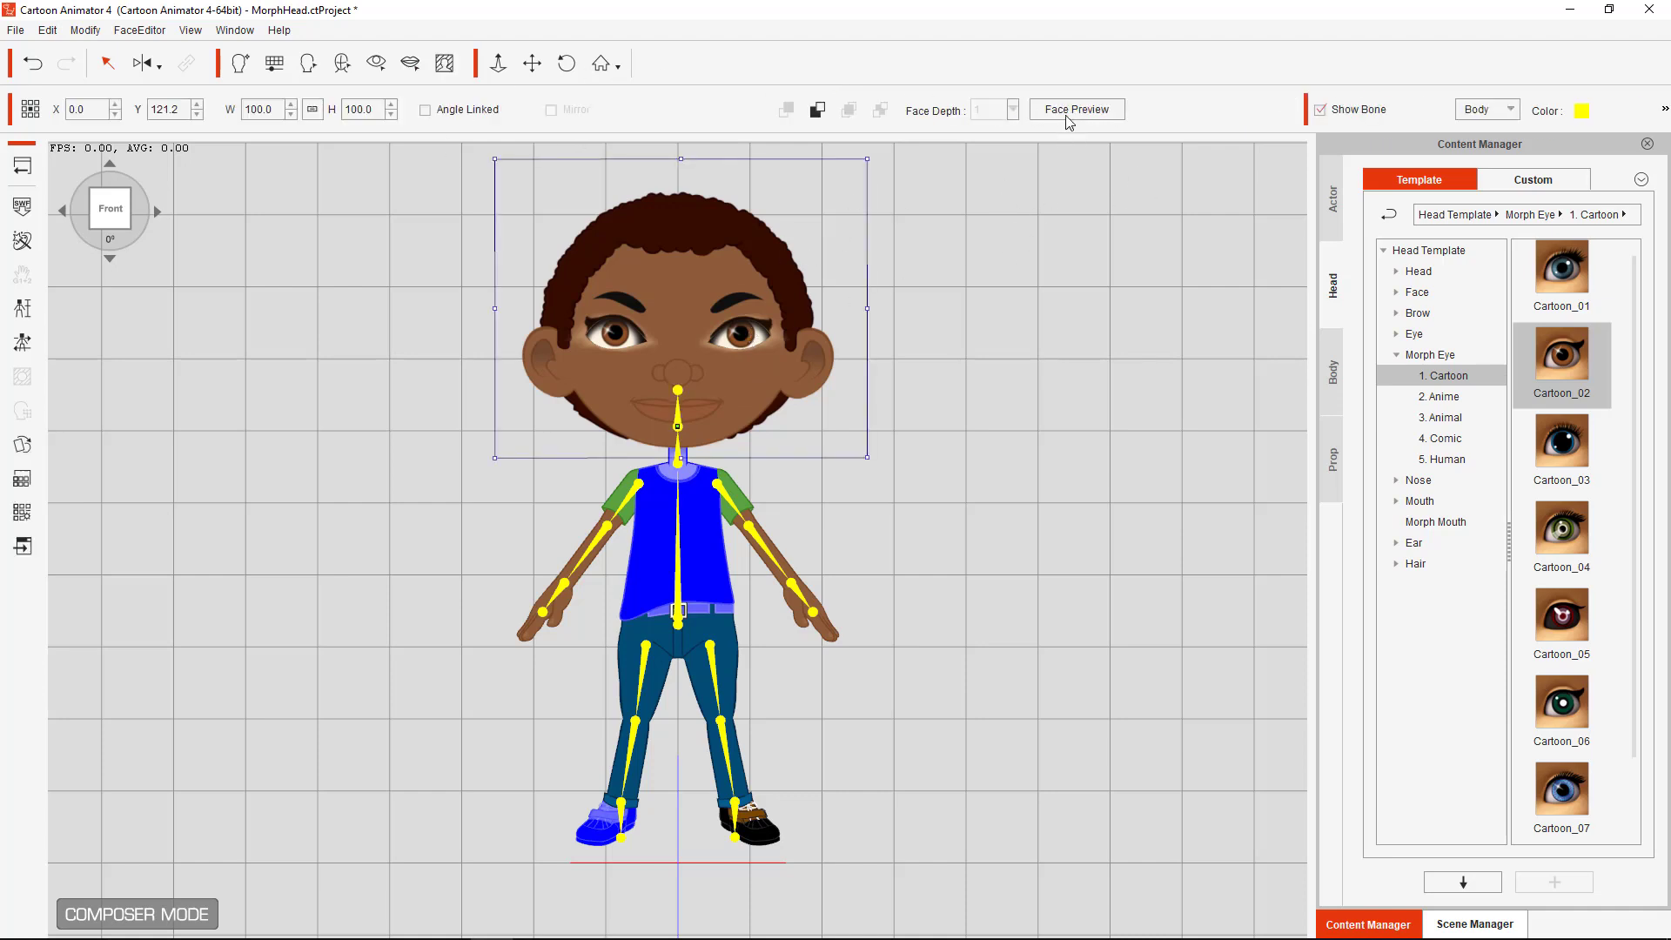
click(1066, 110)
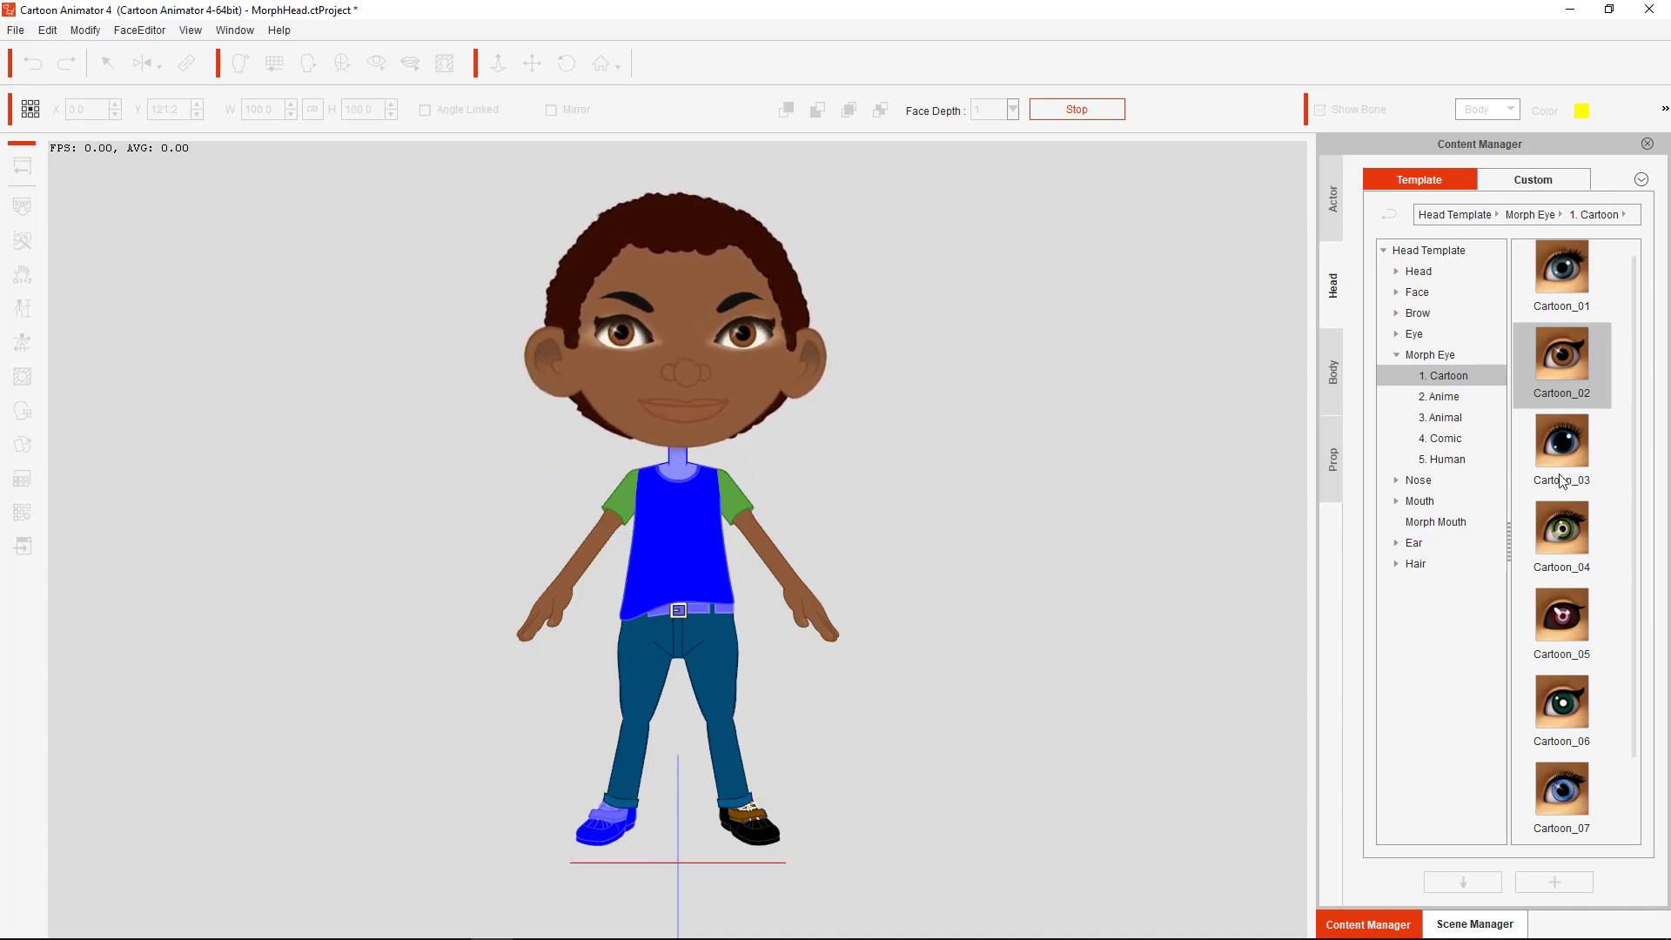
click(1076, 108)
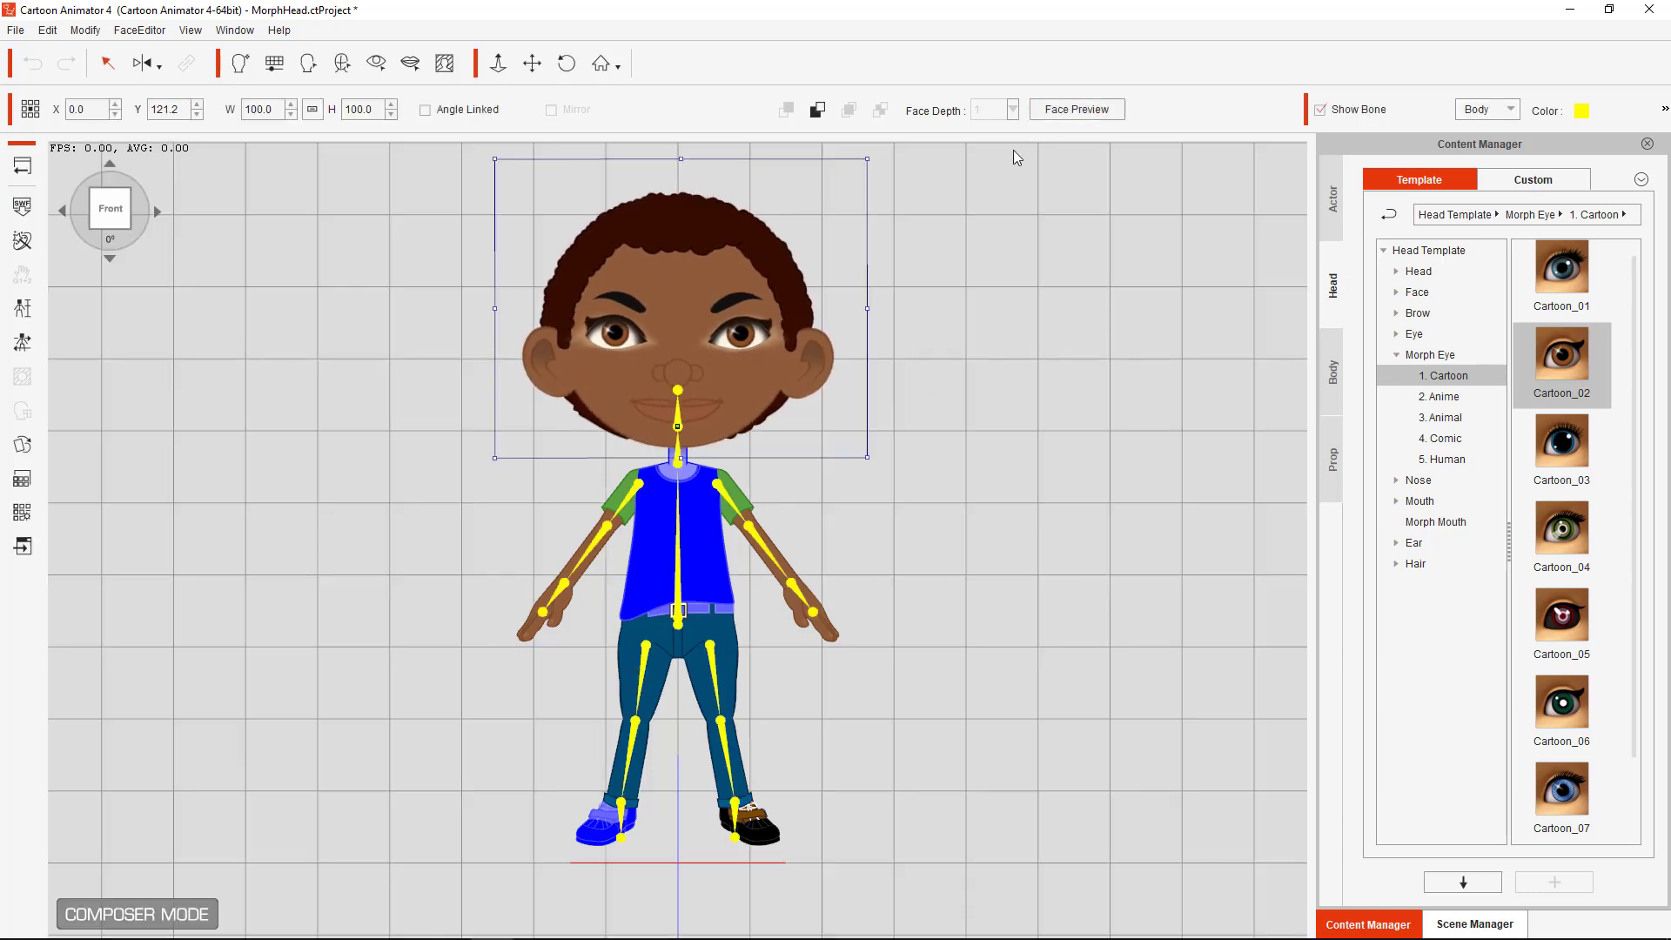
Play the Eyeball face motion in Calibration, stop it, and close the calibration window
click(23, 342)
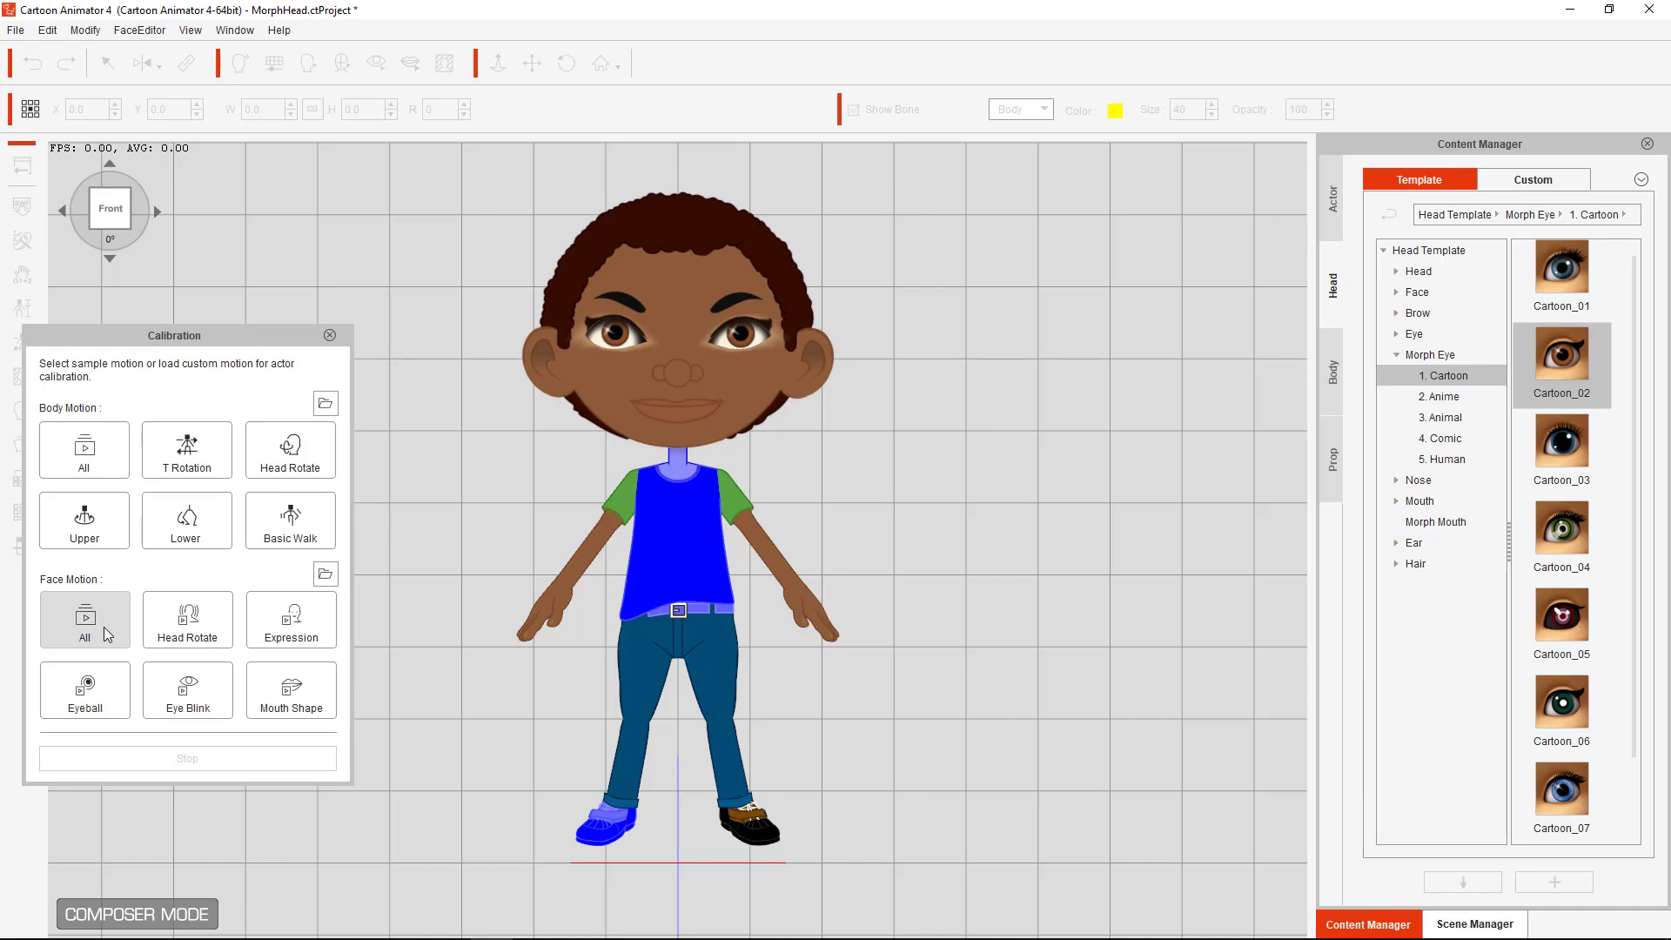
click(106, 692)
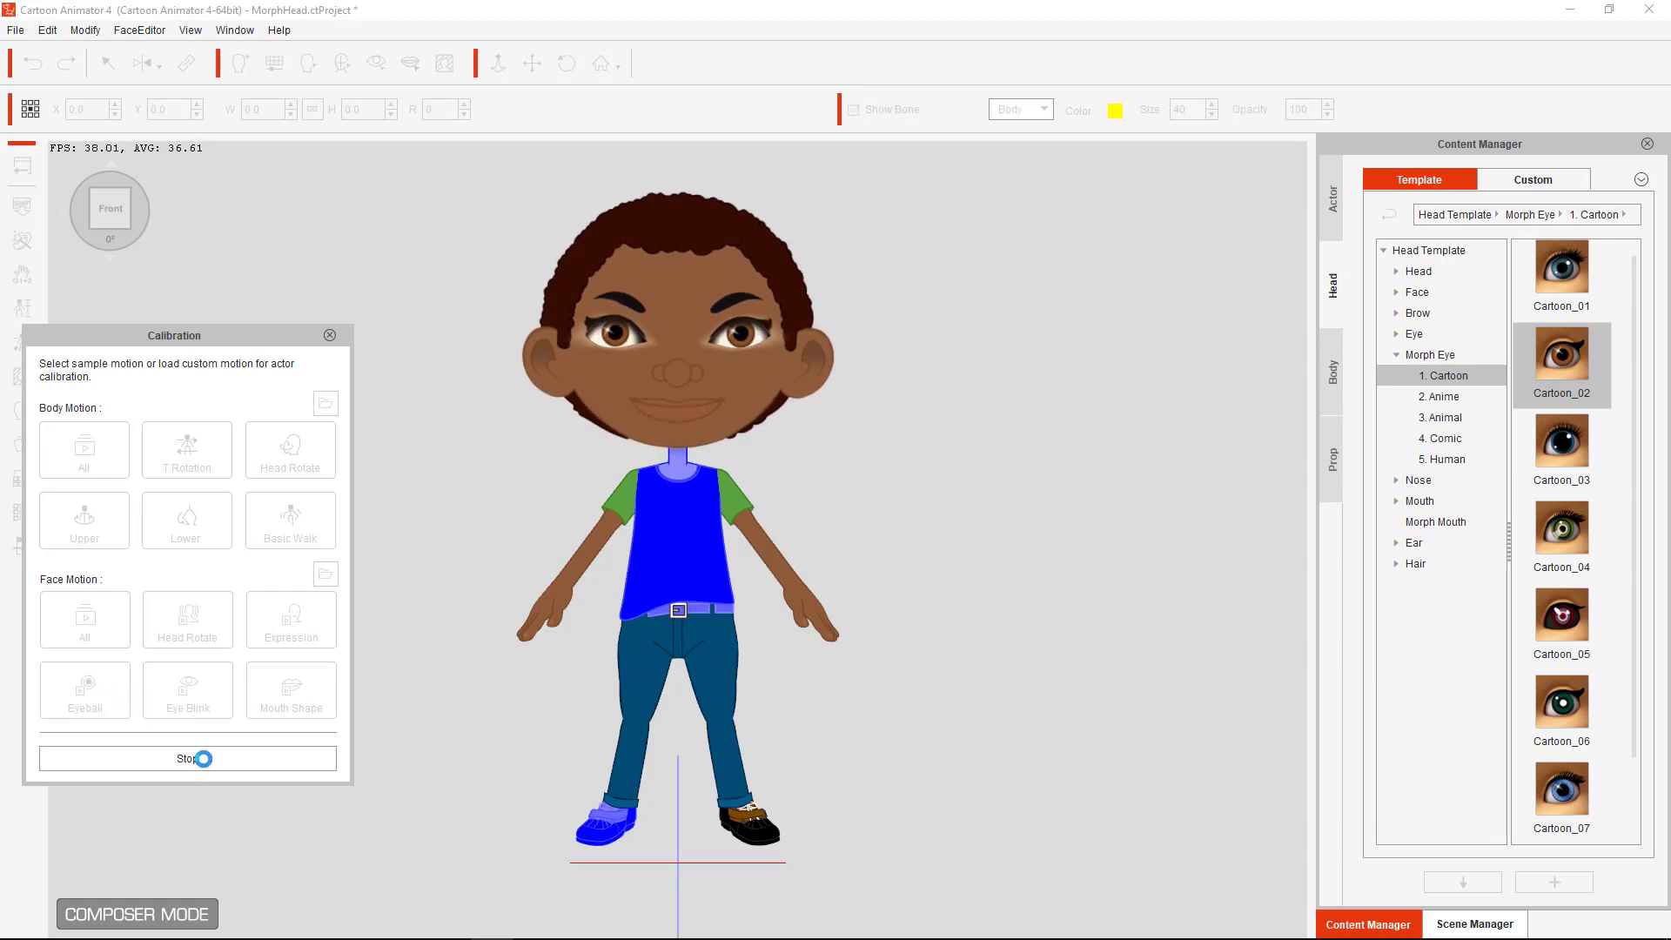
click(202, 758)
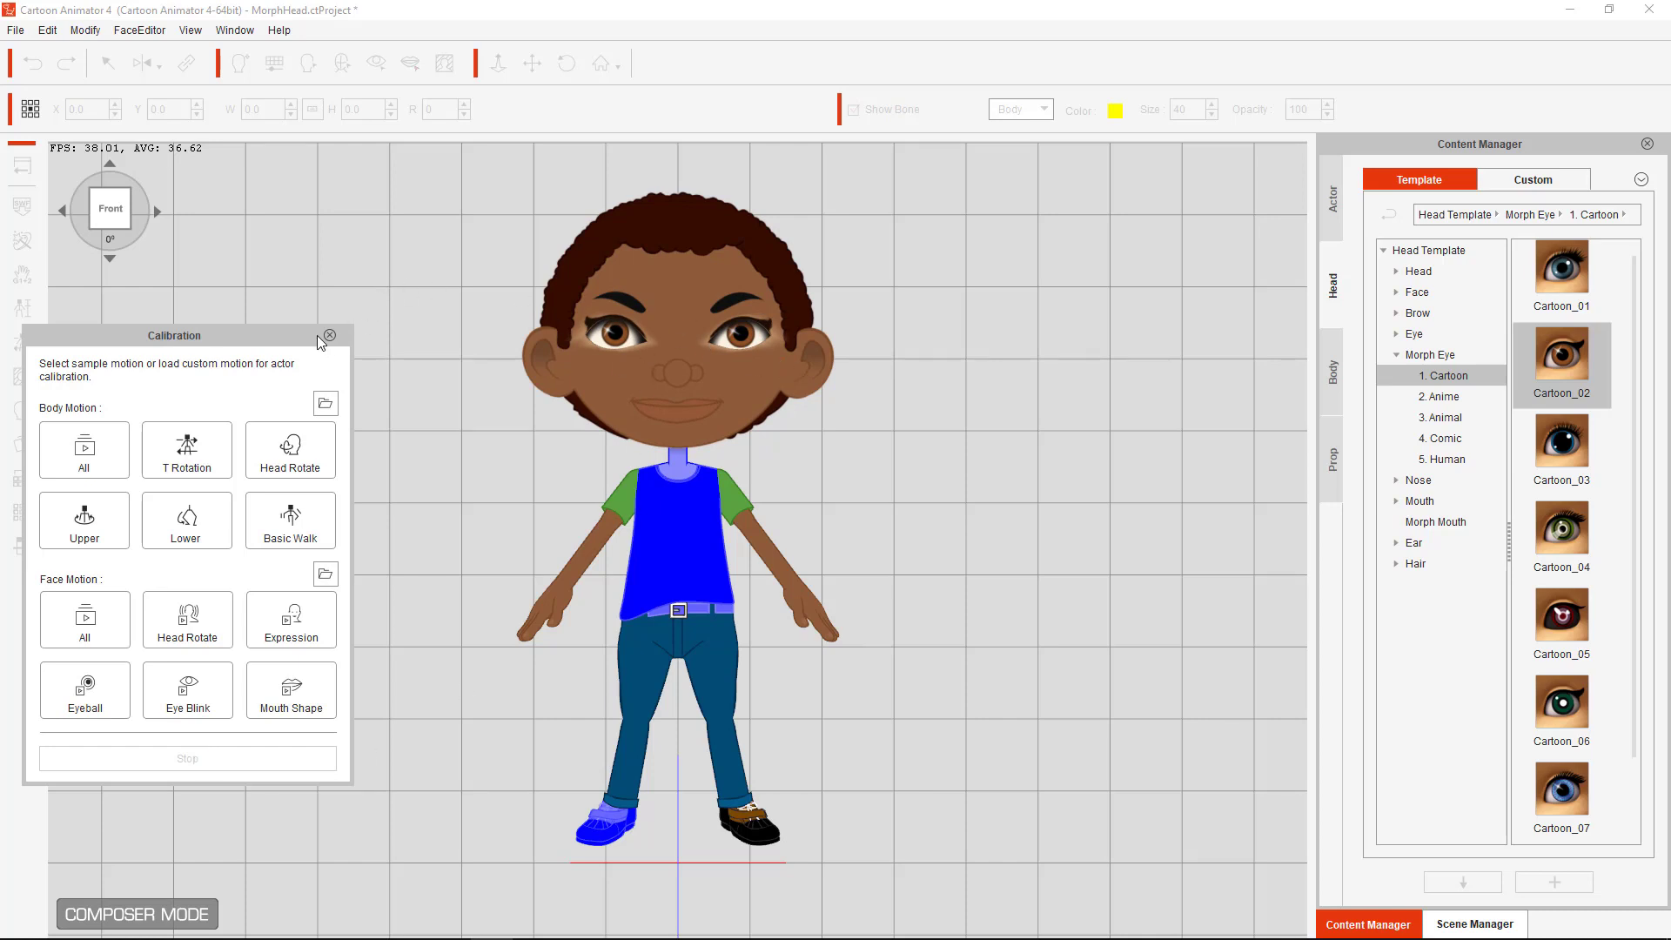
drag(317, 336, 1230, 196)
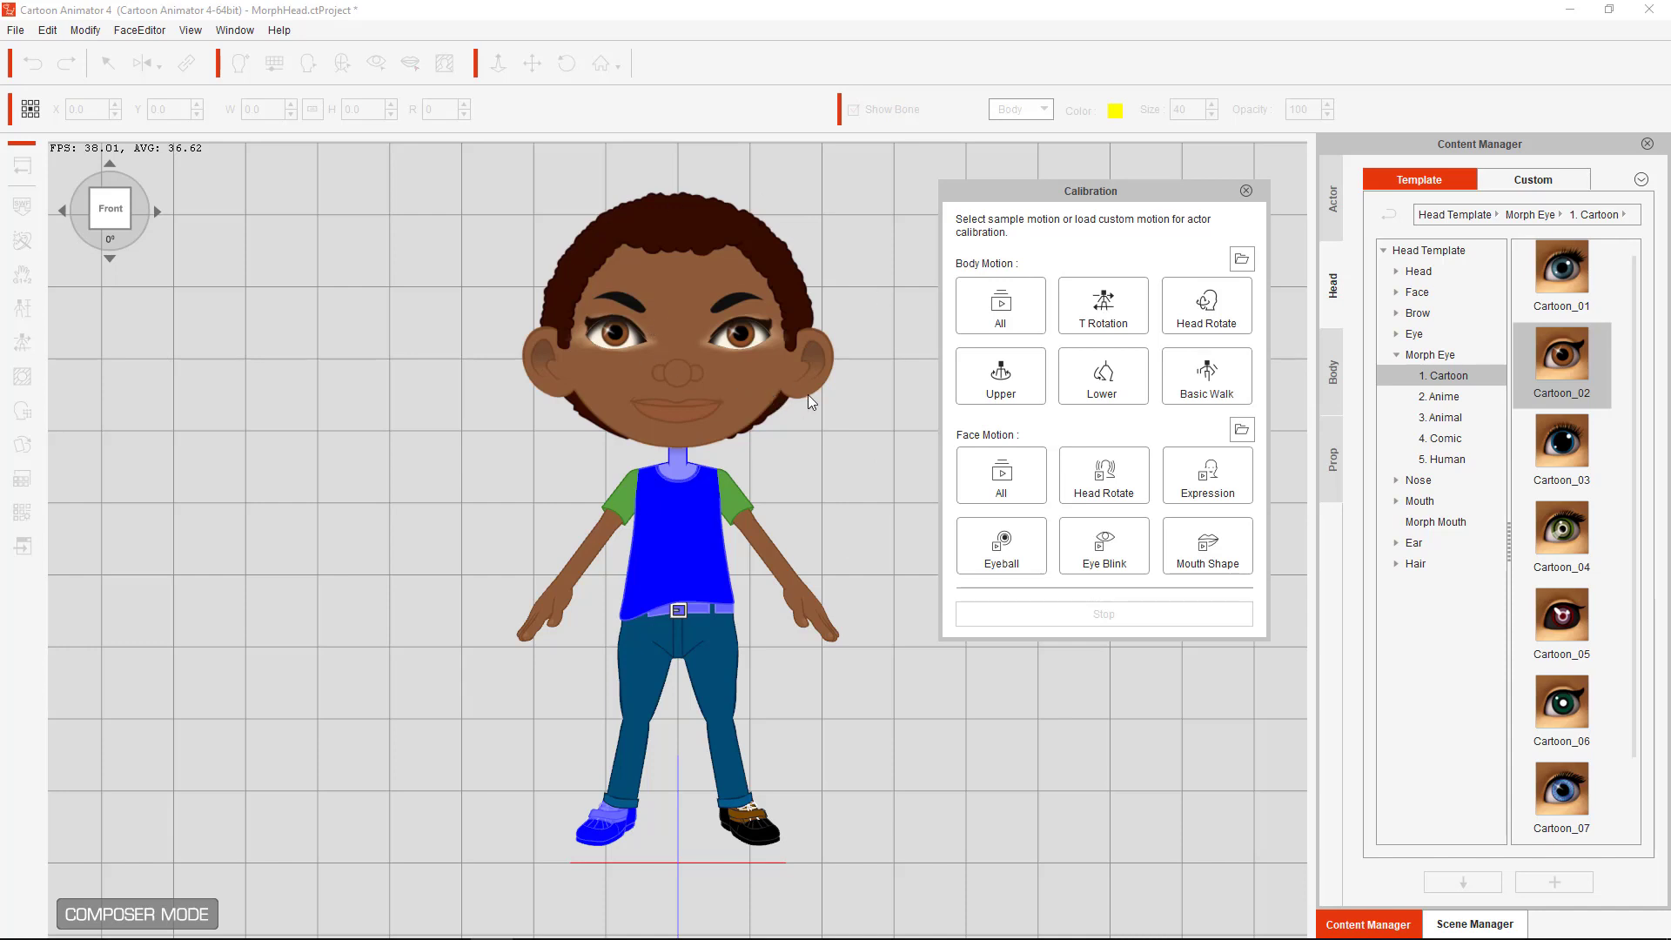
click(1245, 192)
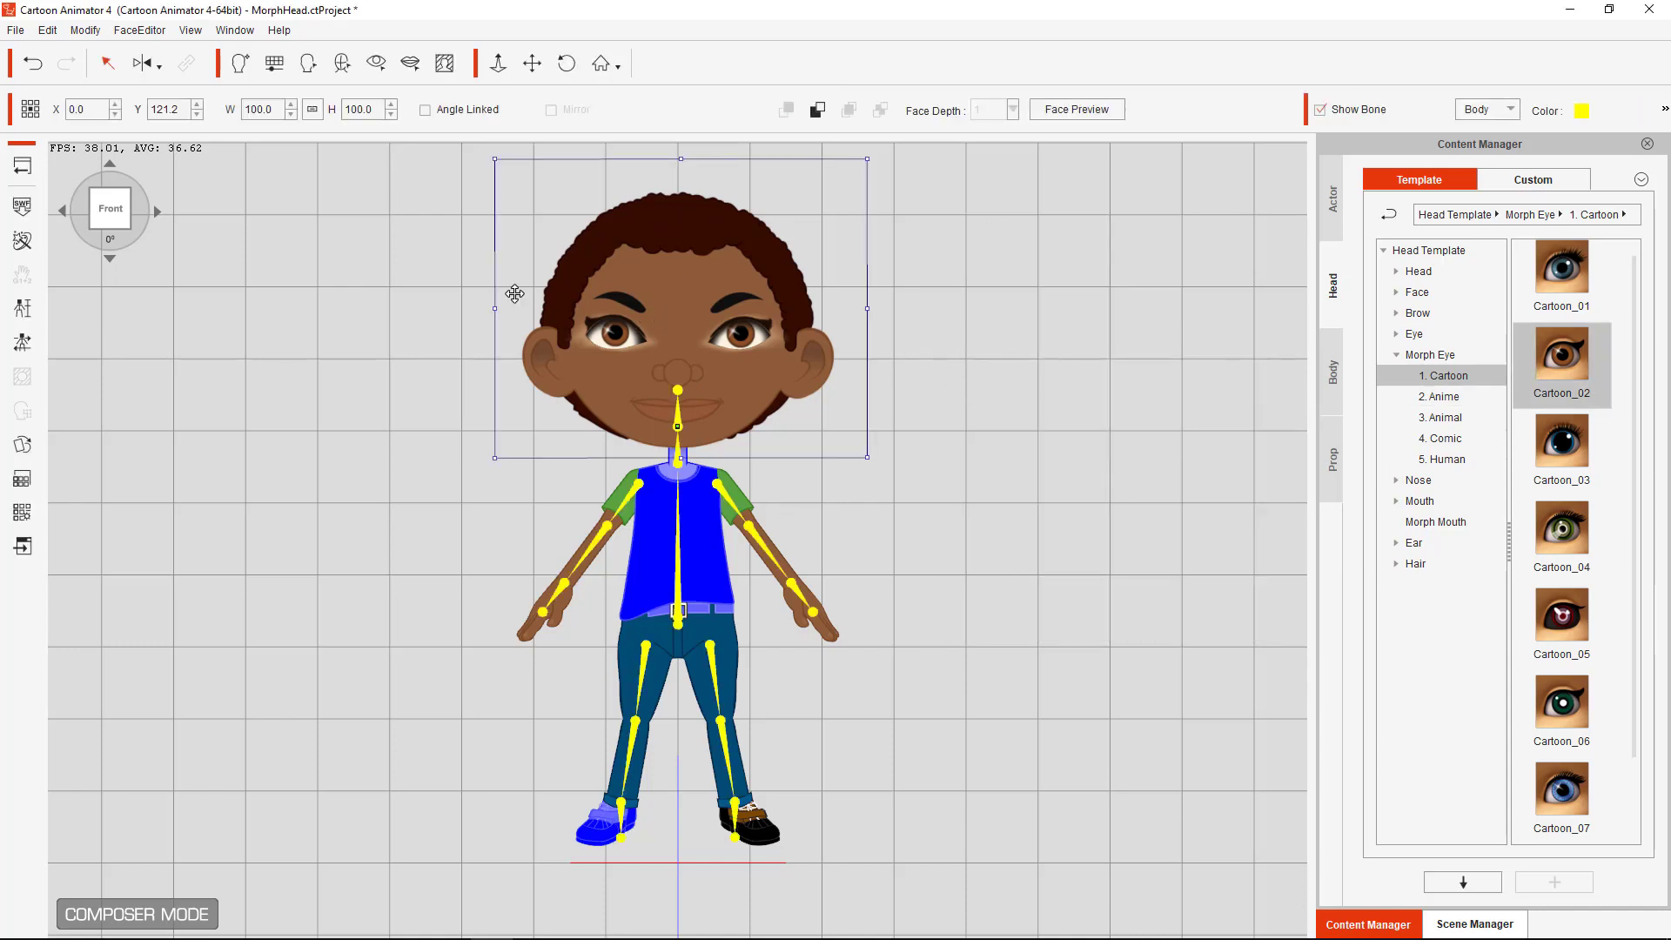
click(608, 334)
click(377, 63)
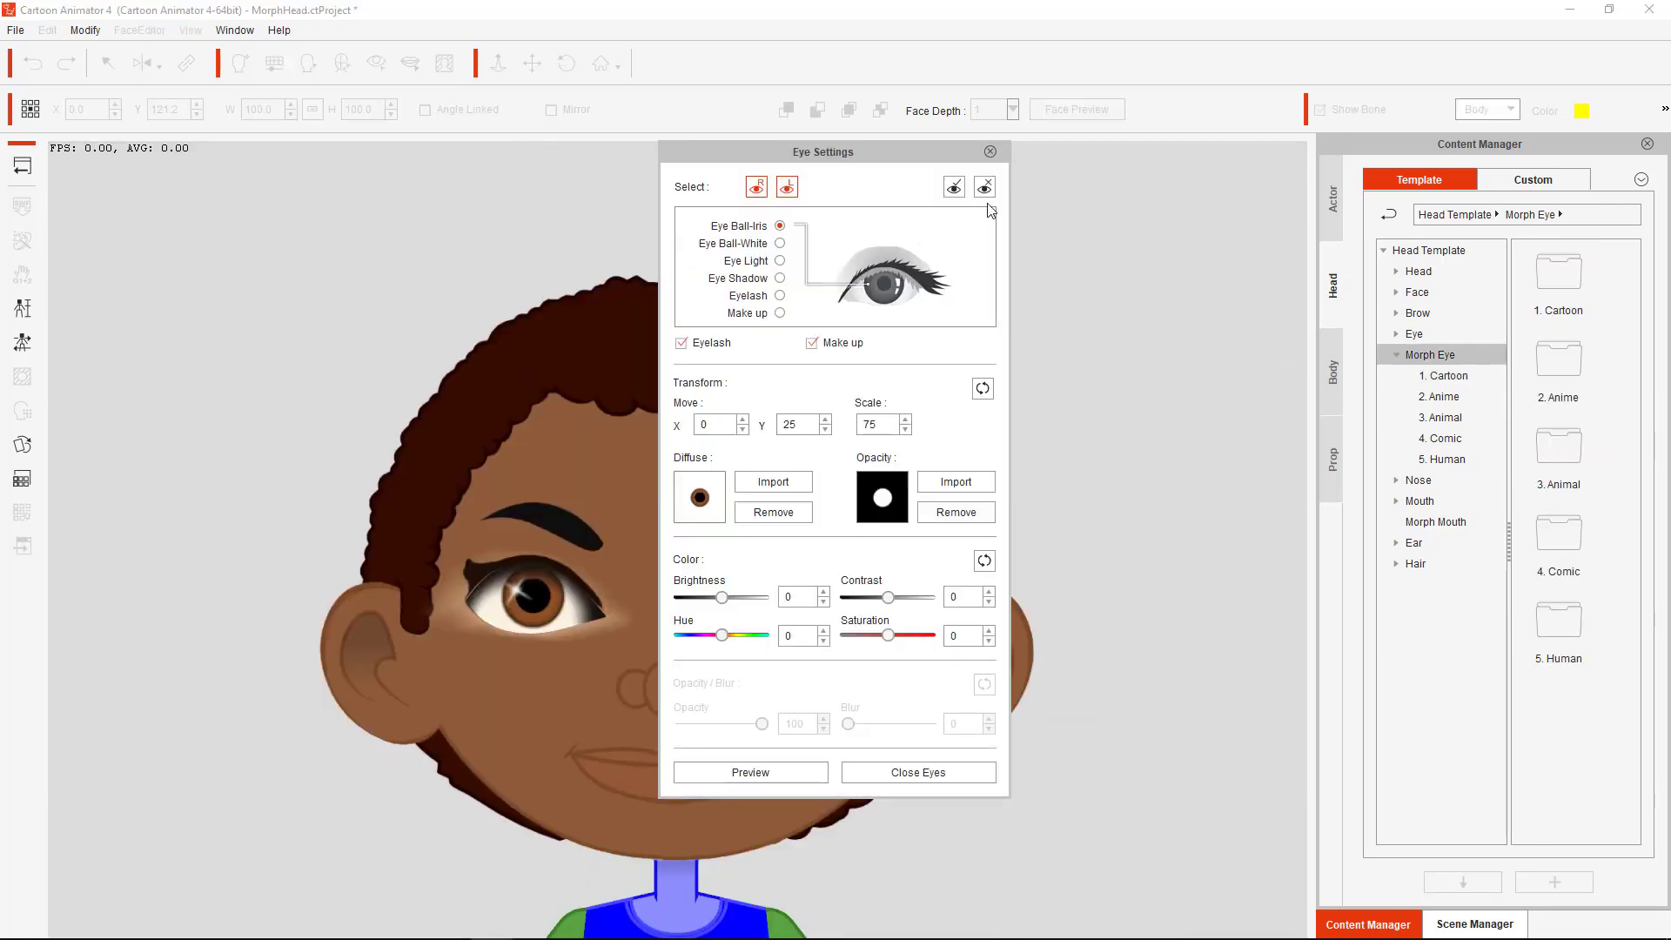
click(20, 31)
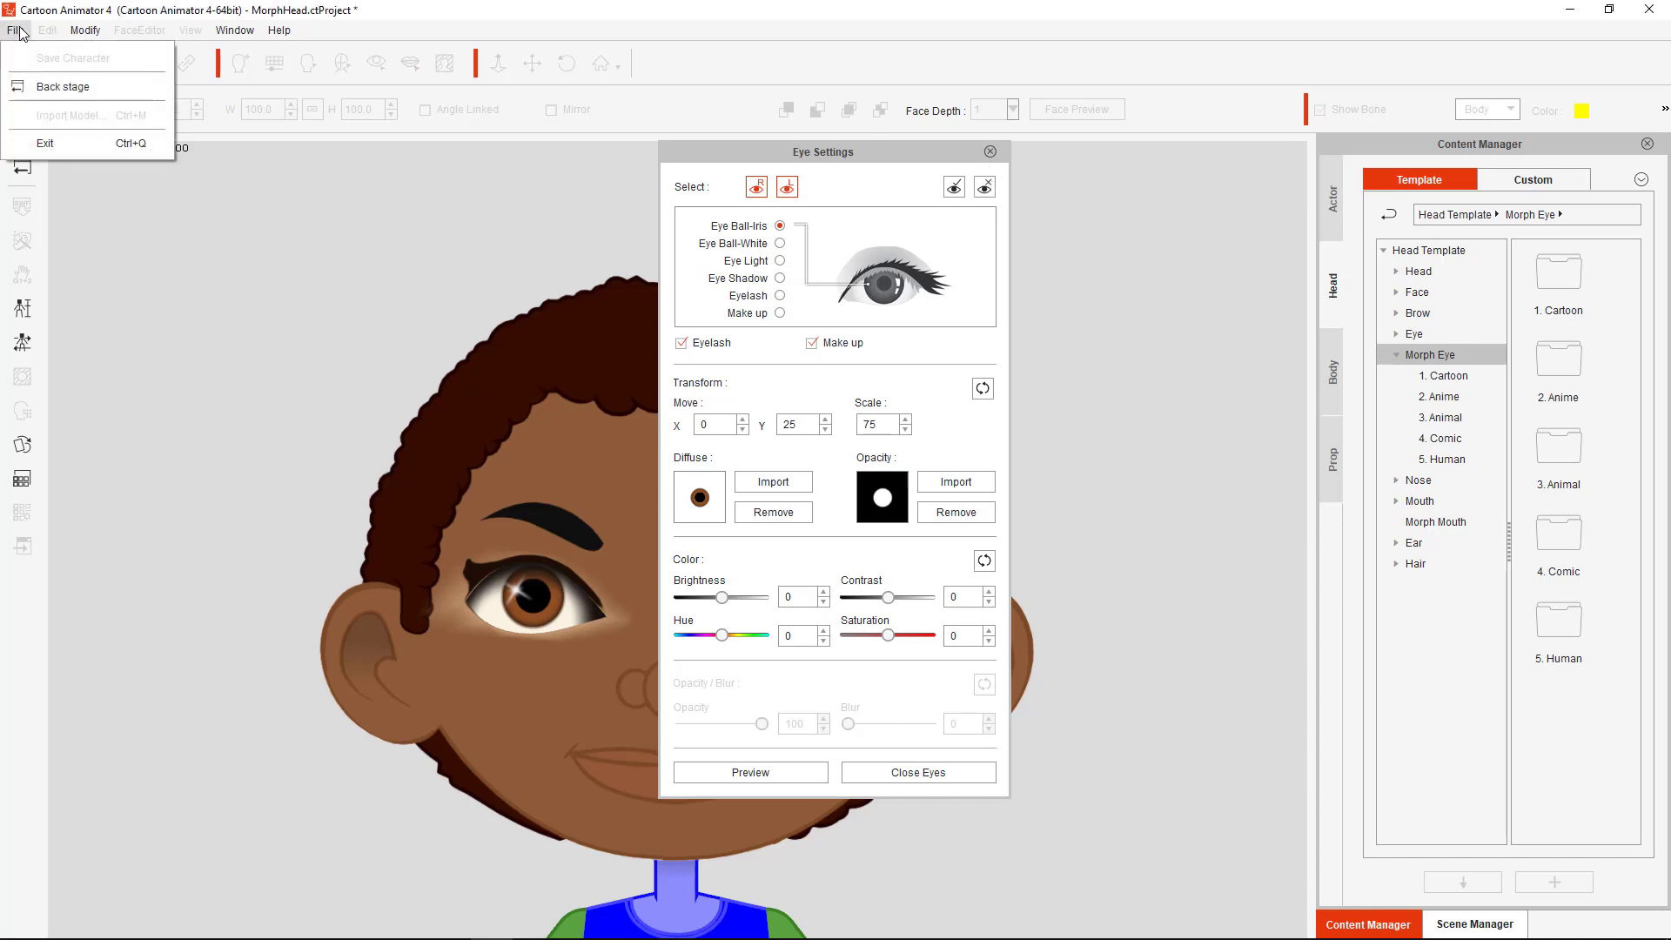
click(990, 152)
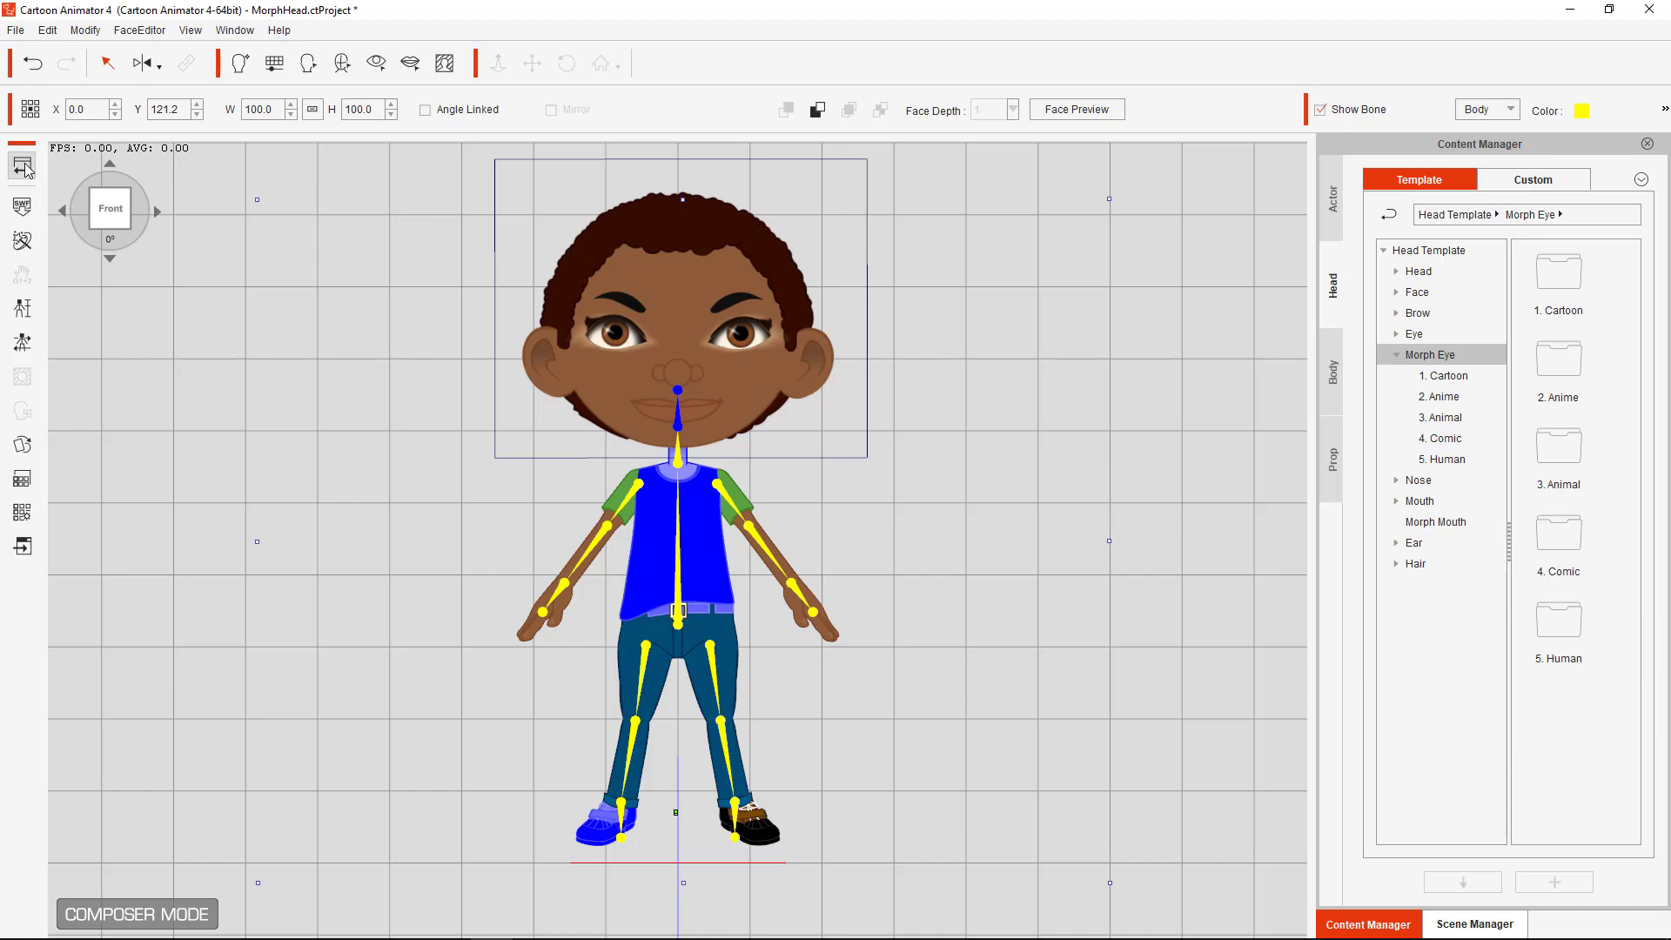
Return to the stage and save the project over the existing MorphHead.ctProject file on the Desktop
click(15, 30)
mouse_move(47, 30)
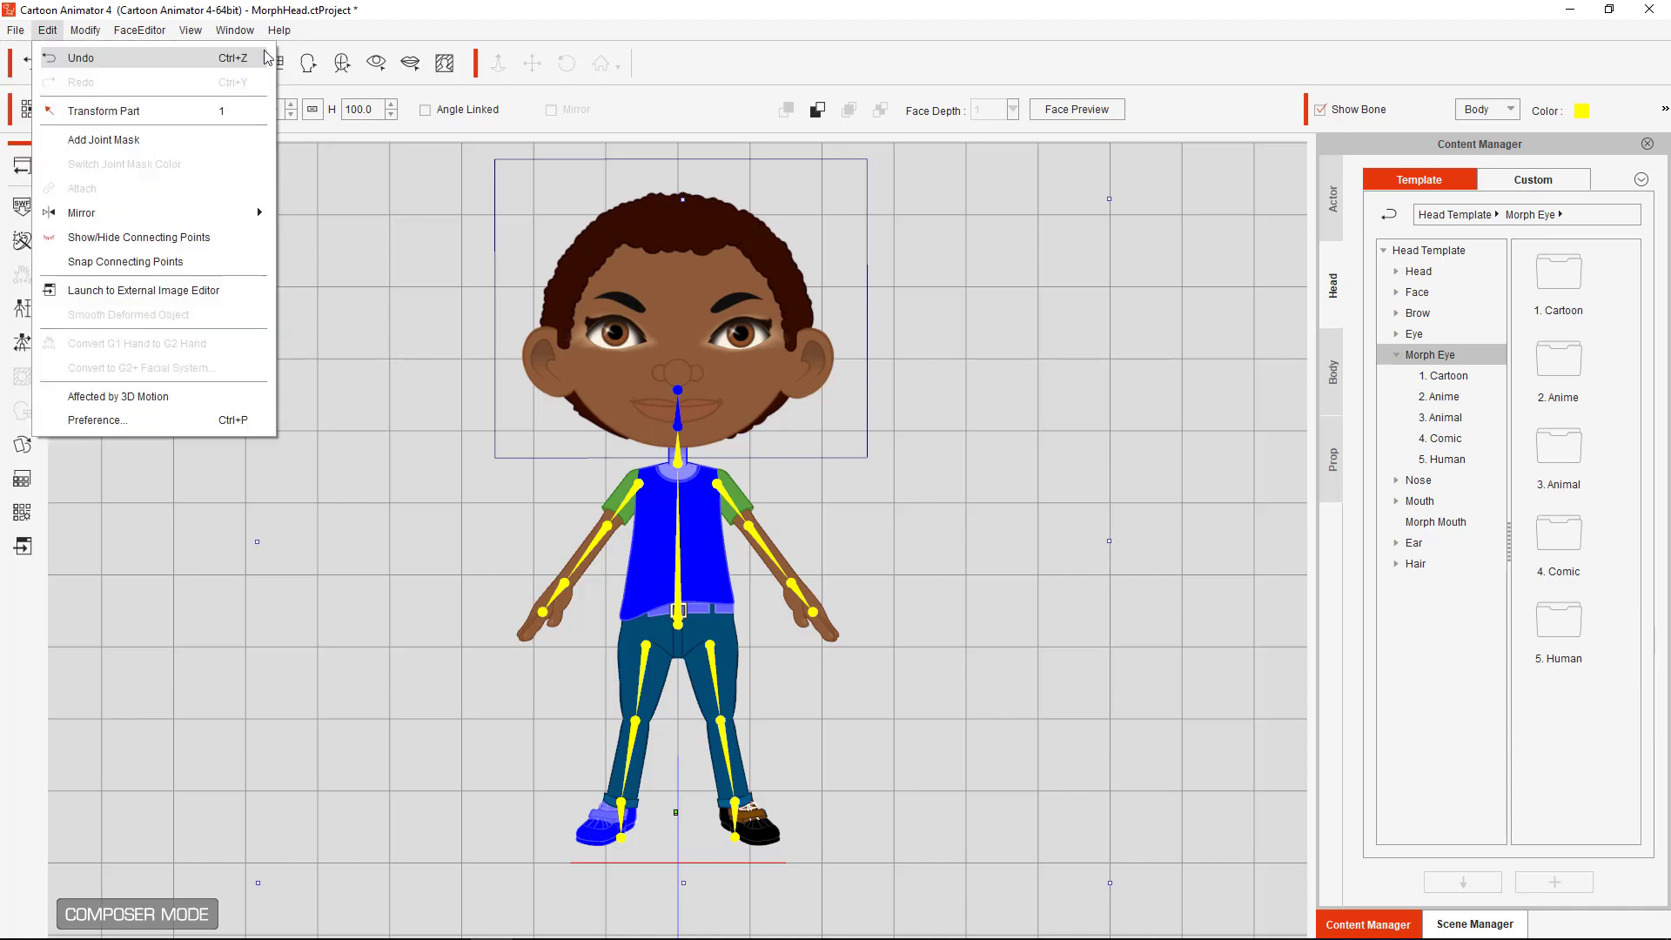
click(265, 57)
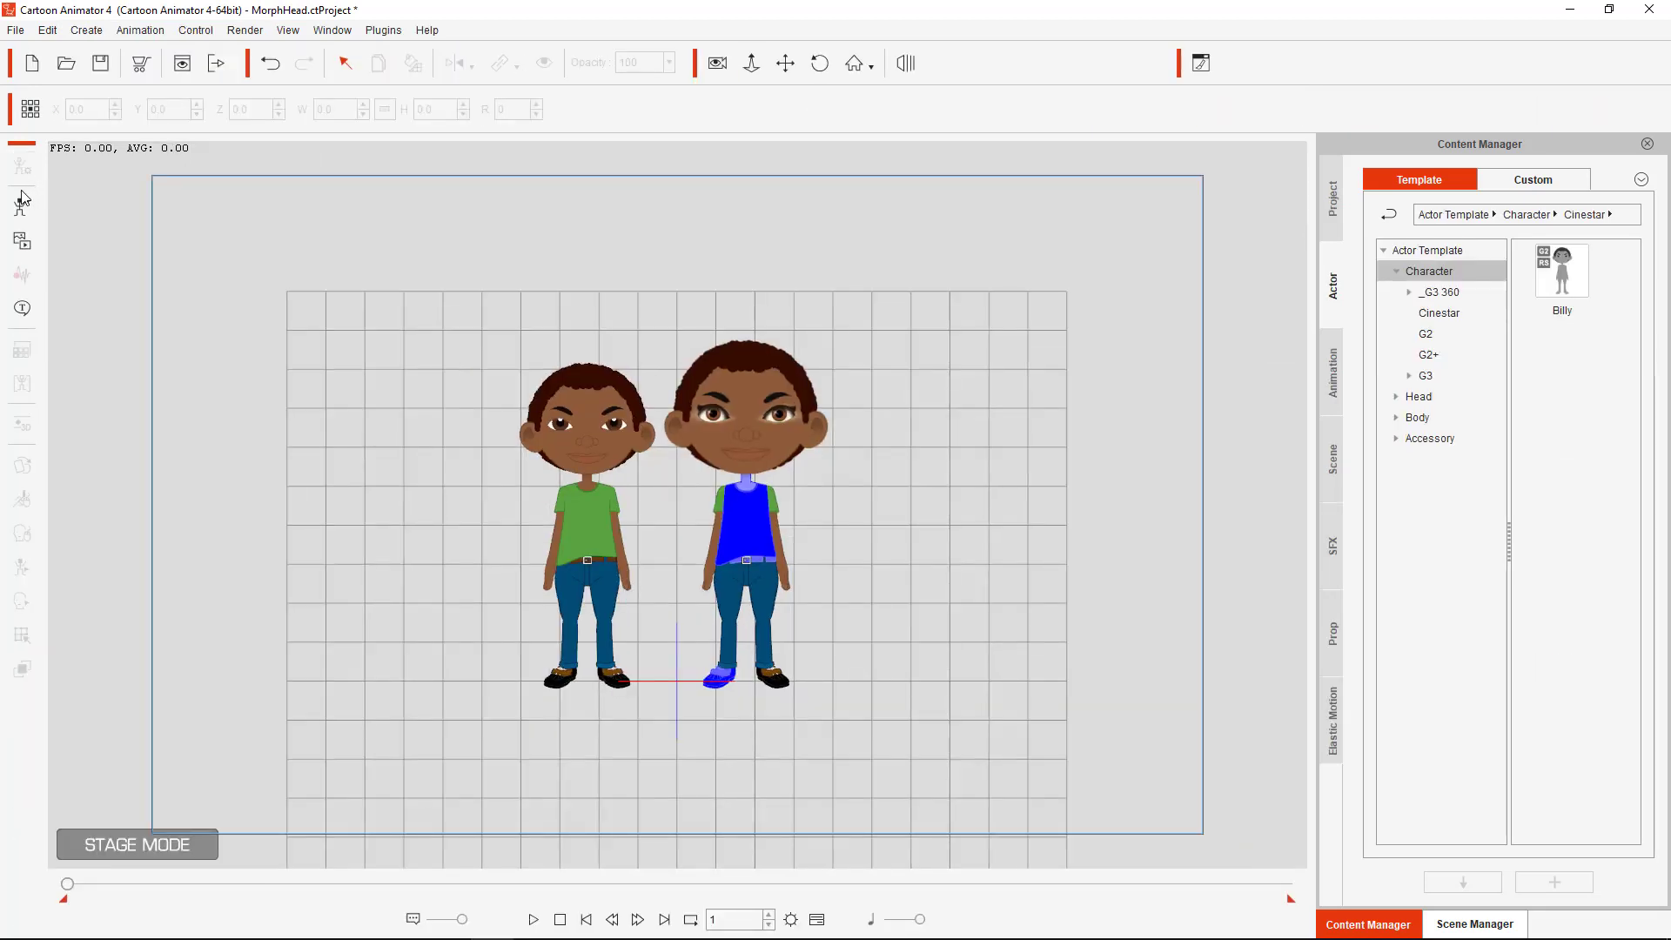
click(100, 64)
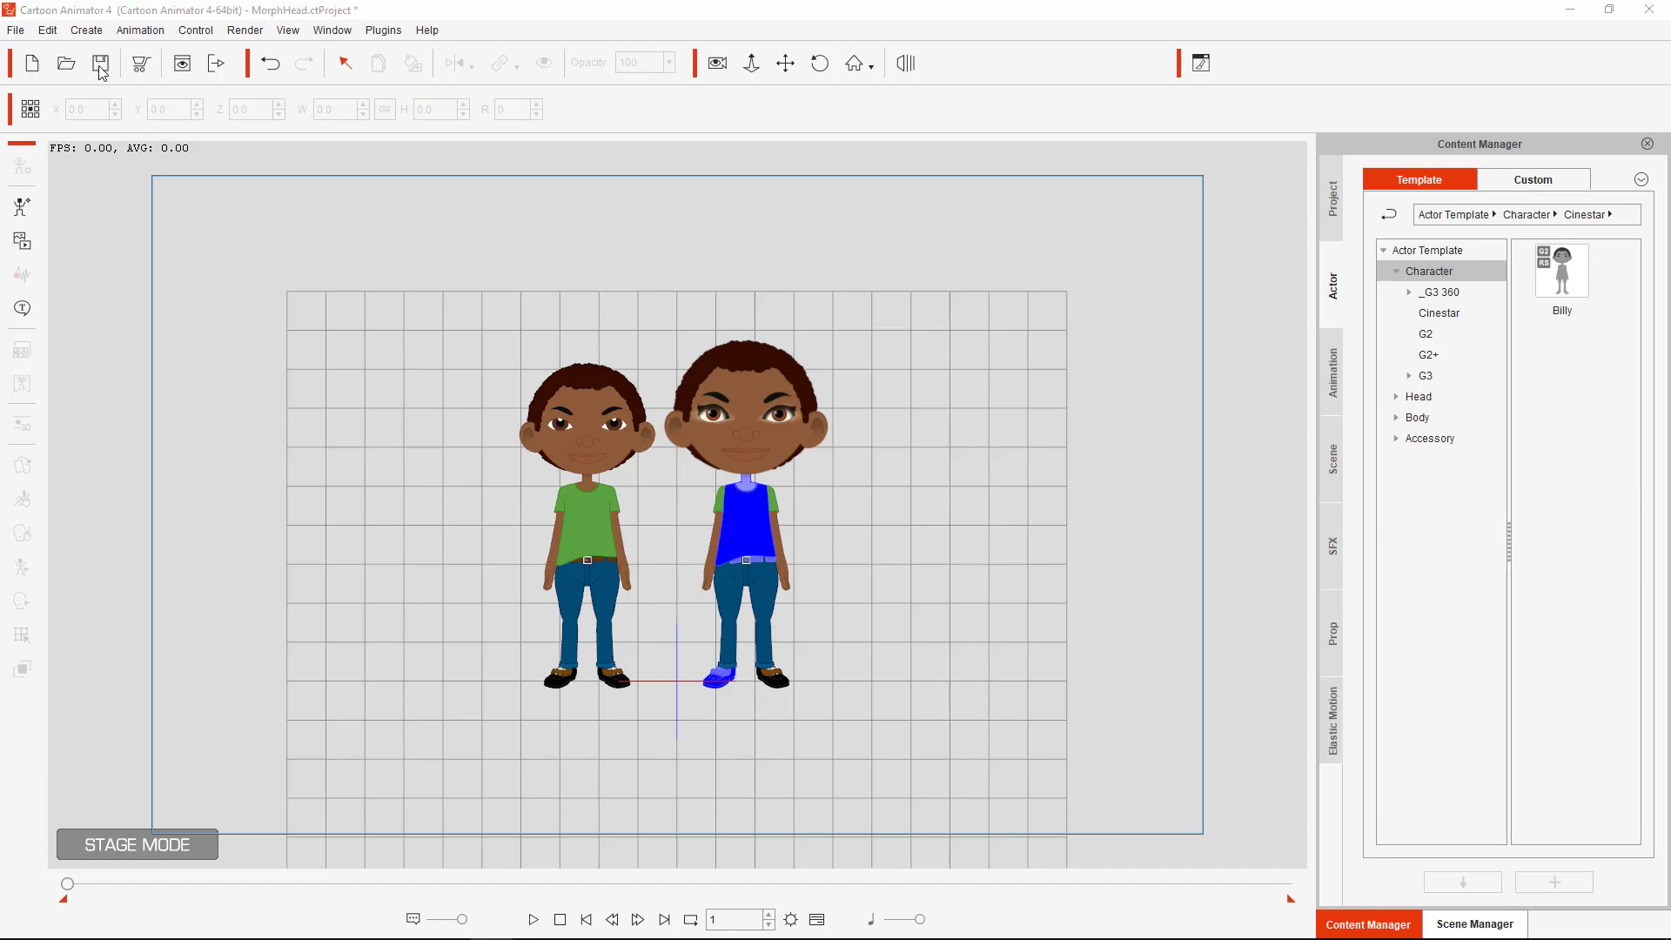
click(860, 755)
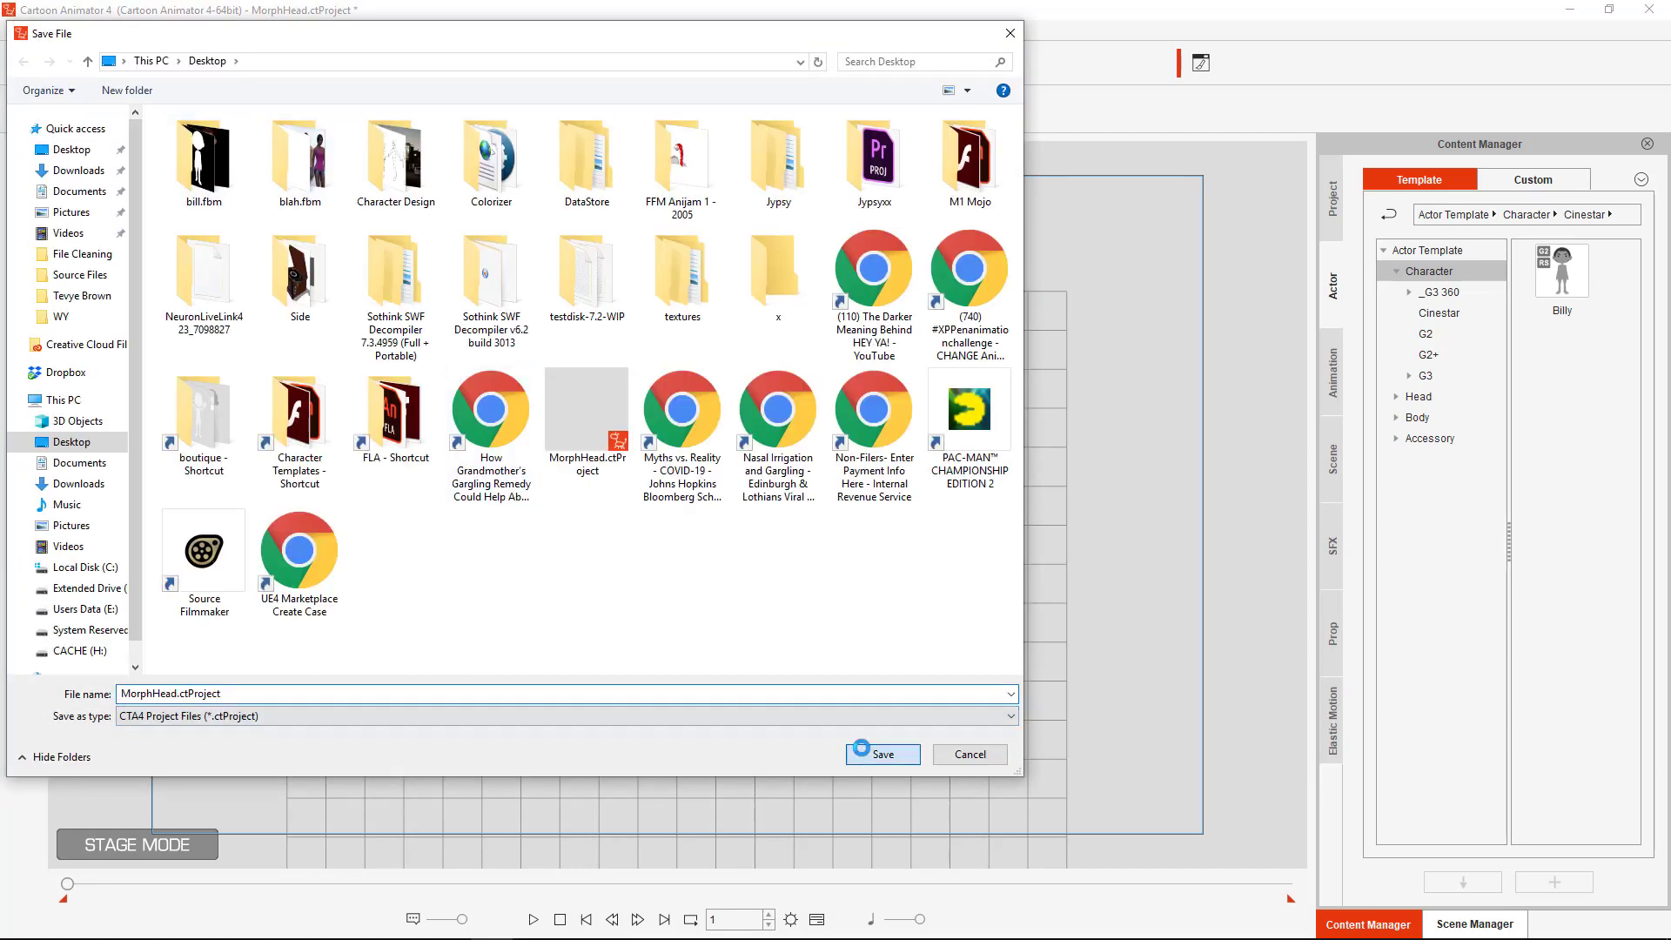
click(876, 479)
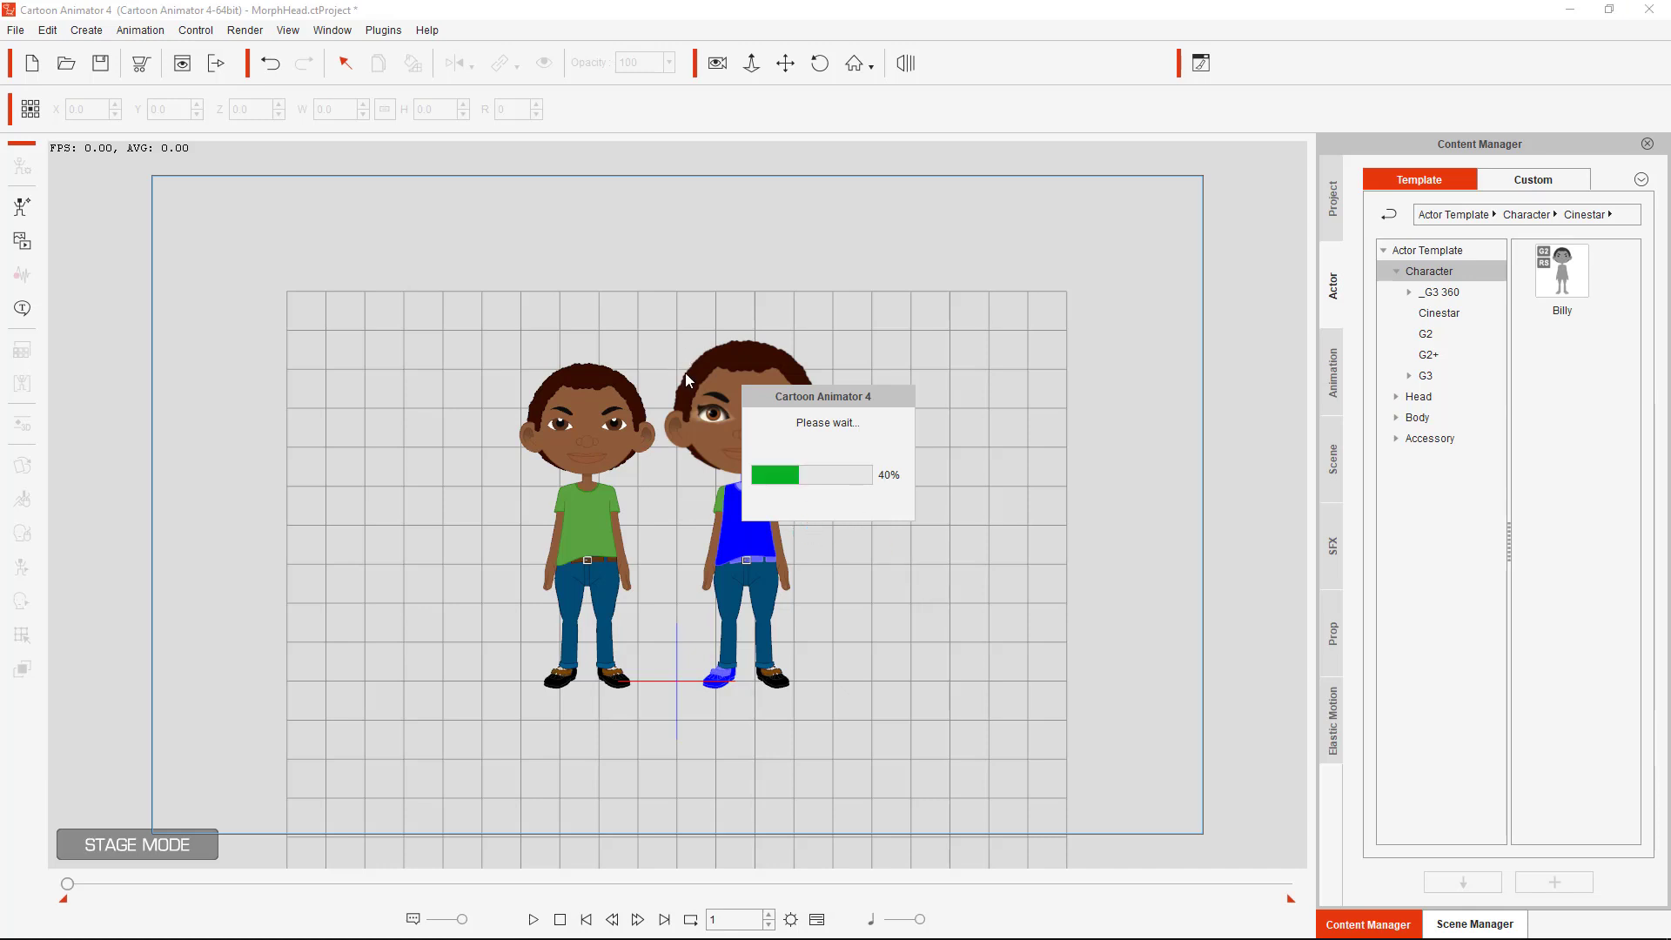
Select the character with the blue shirt and open it in Composer mode
click(780, 444)
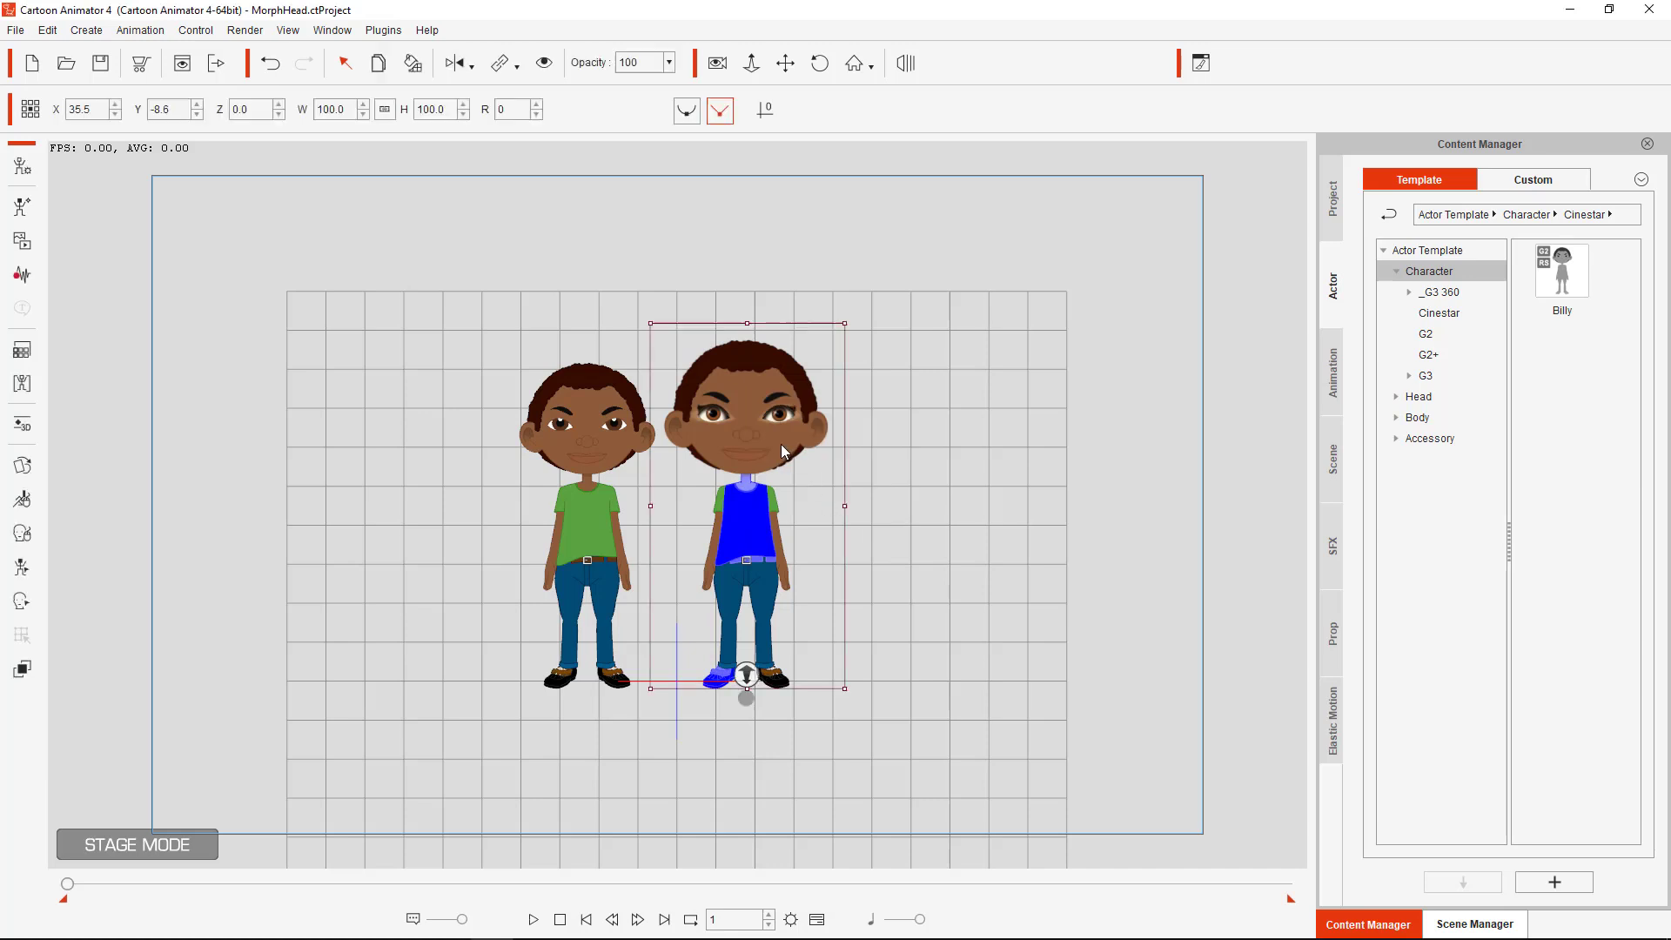
click(22, 169)
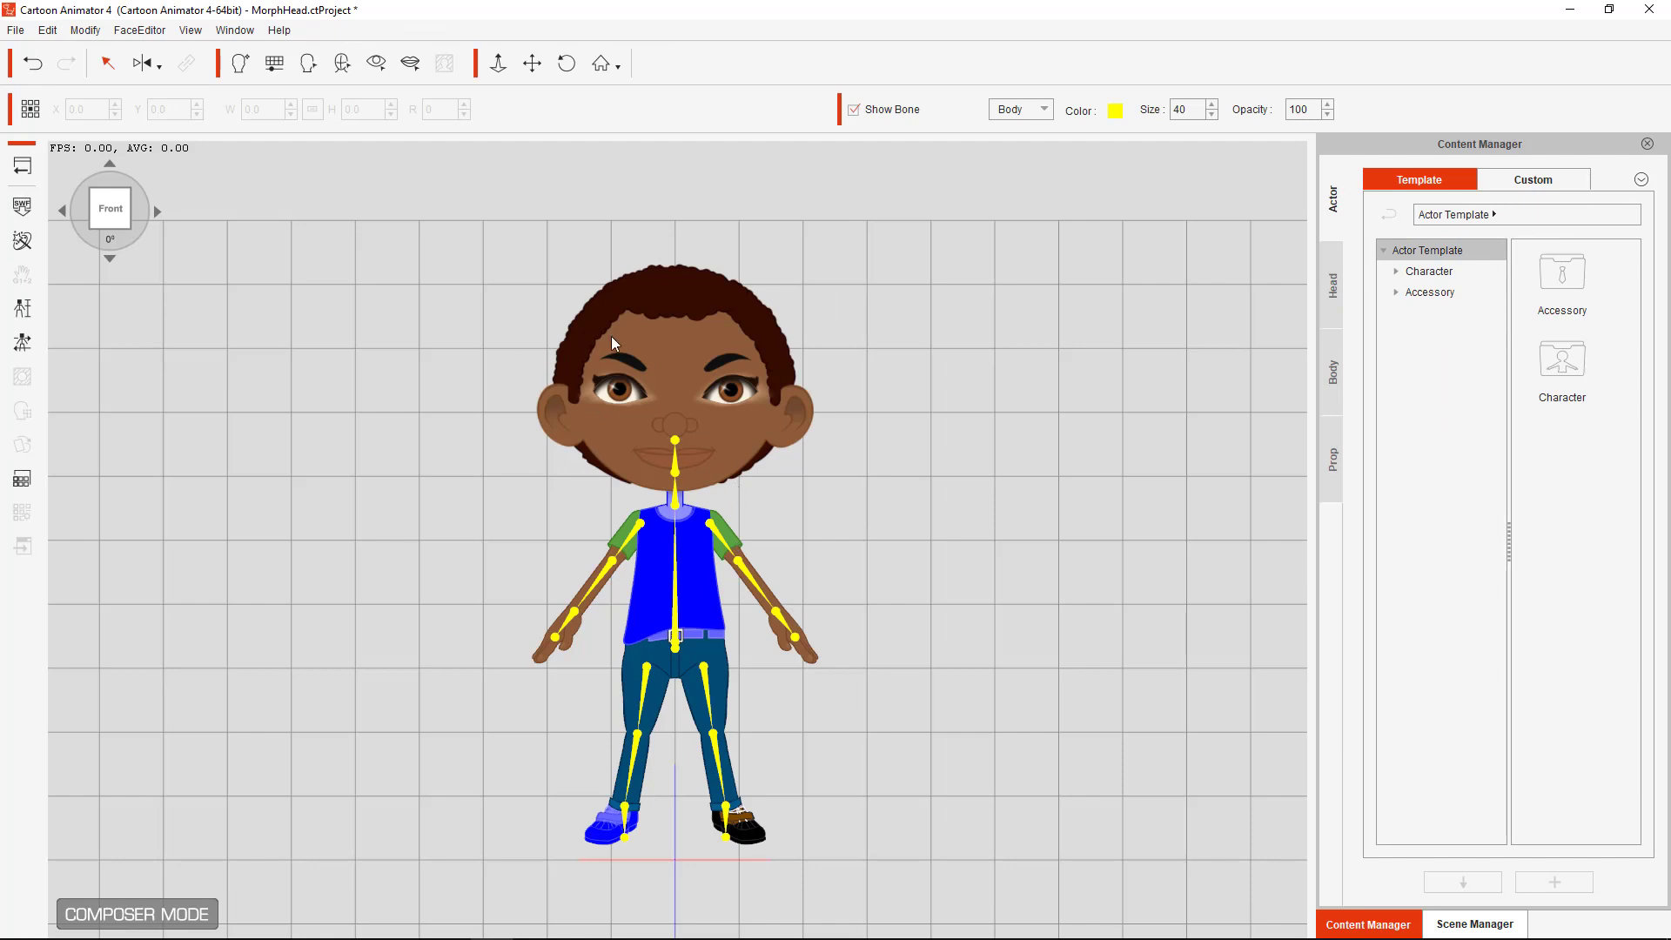
Open the eye settings for the character's head and turn off the Eyelash layer
click(620, 399)
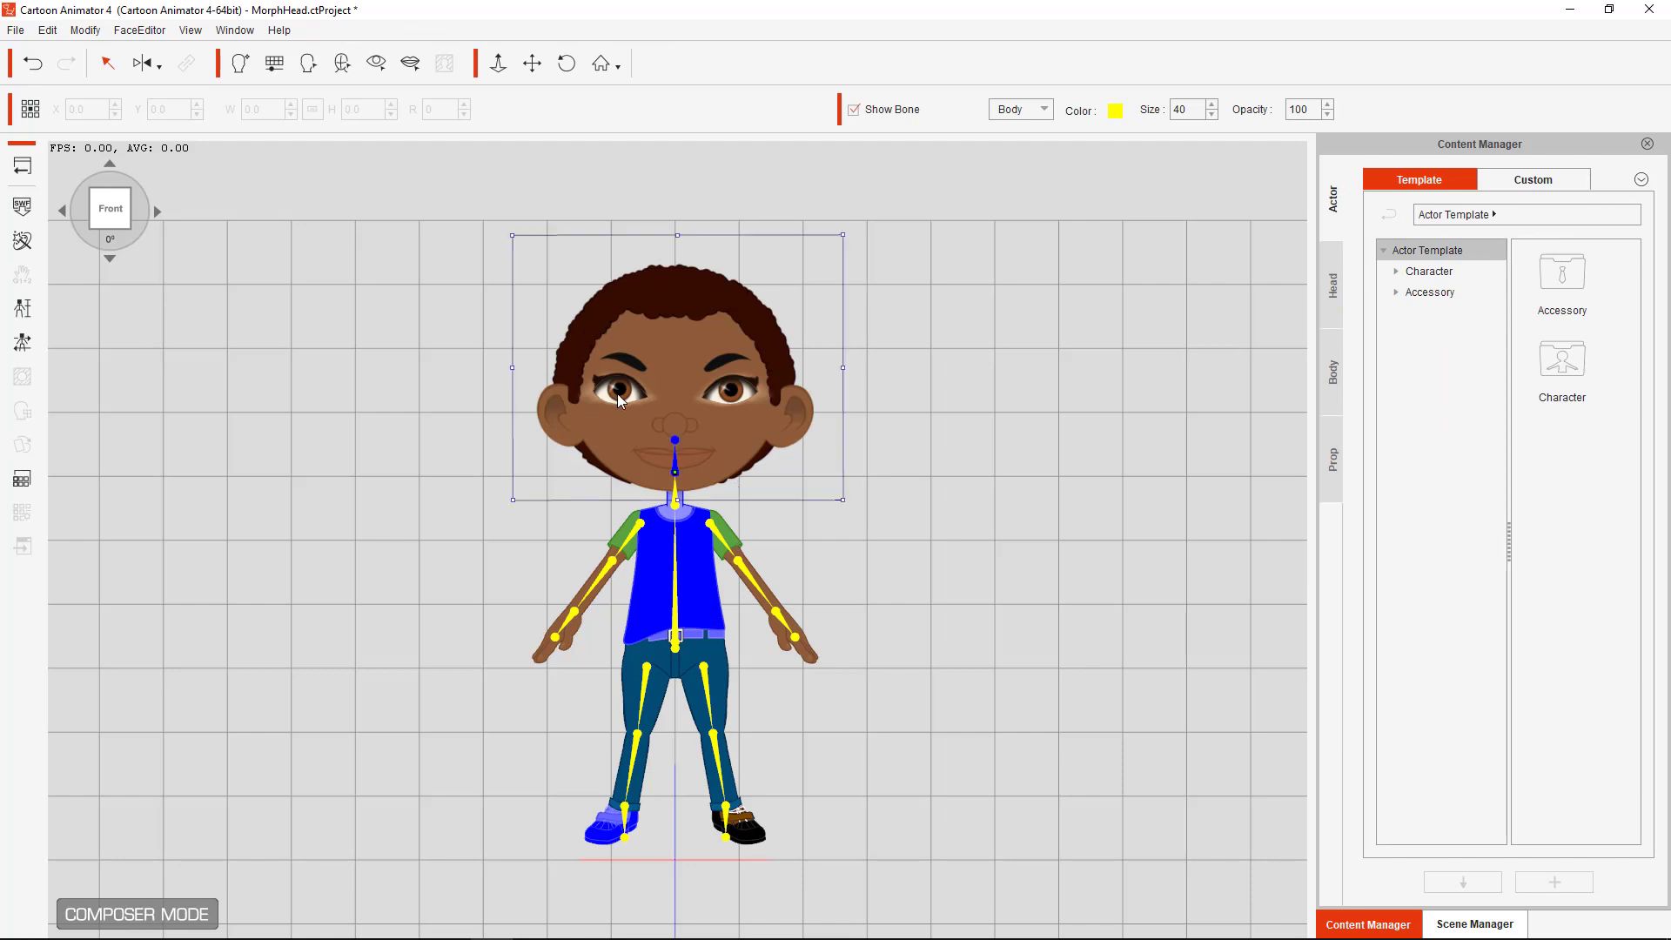
click(376, 64)
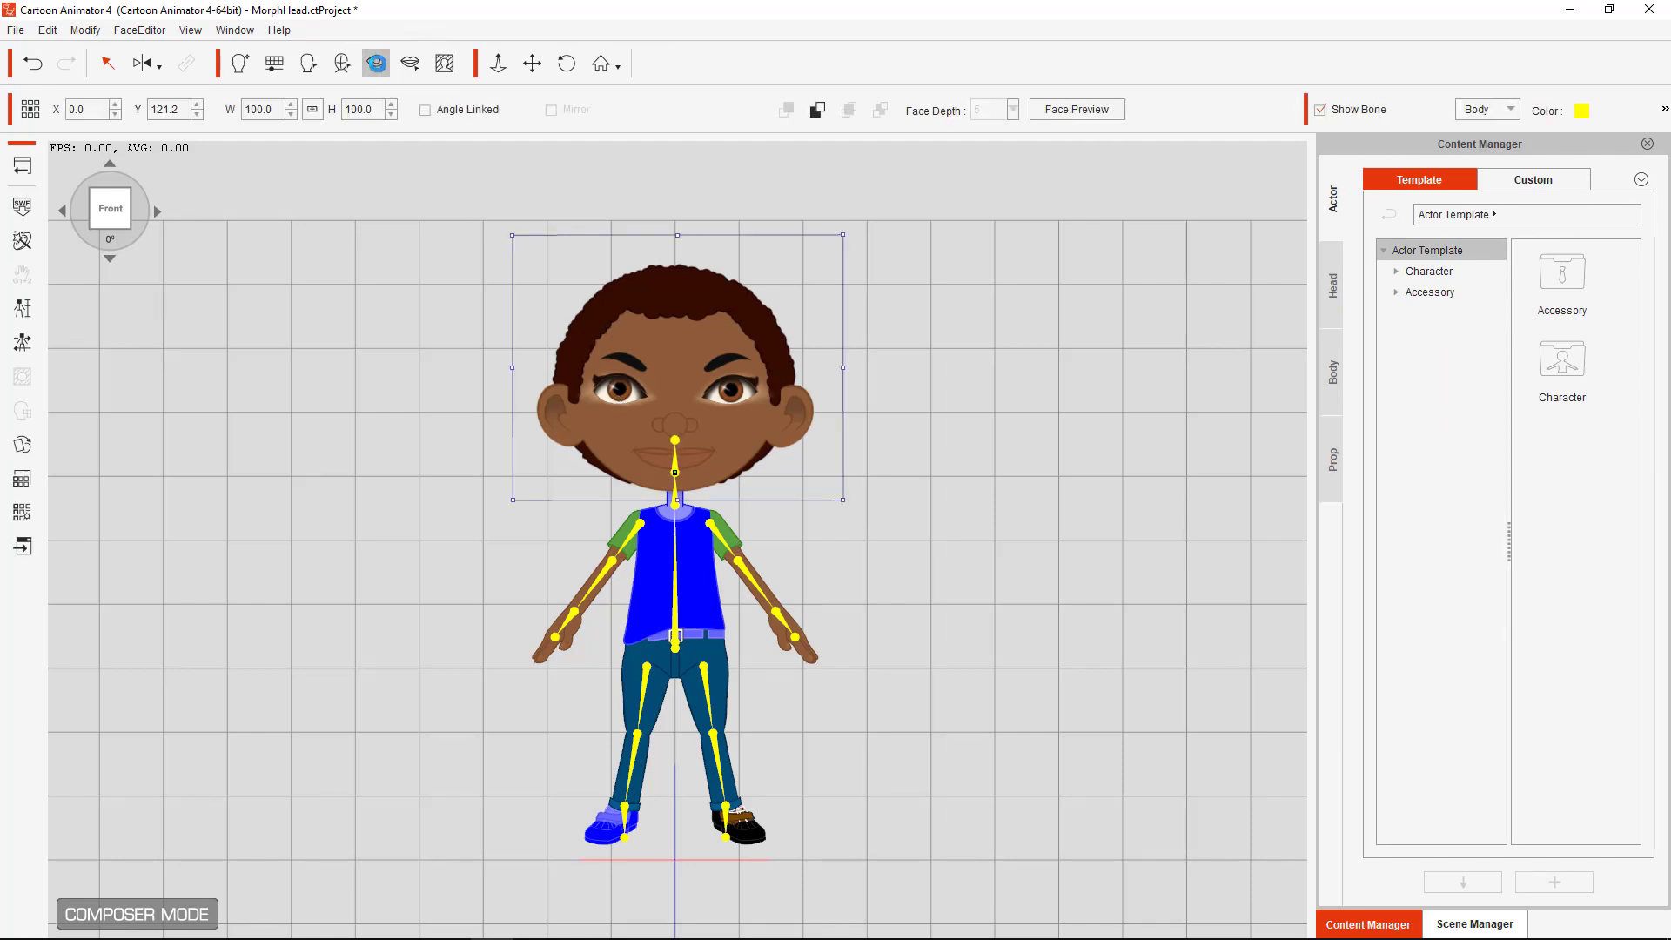
drag(851, 137, 1210, 190)
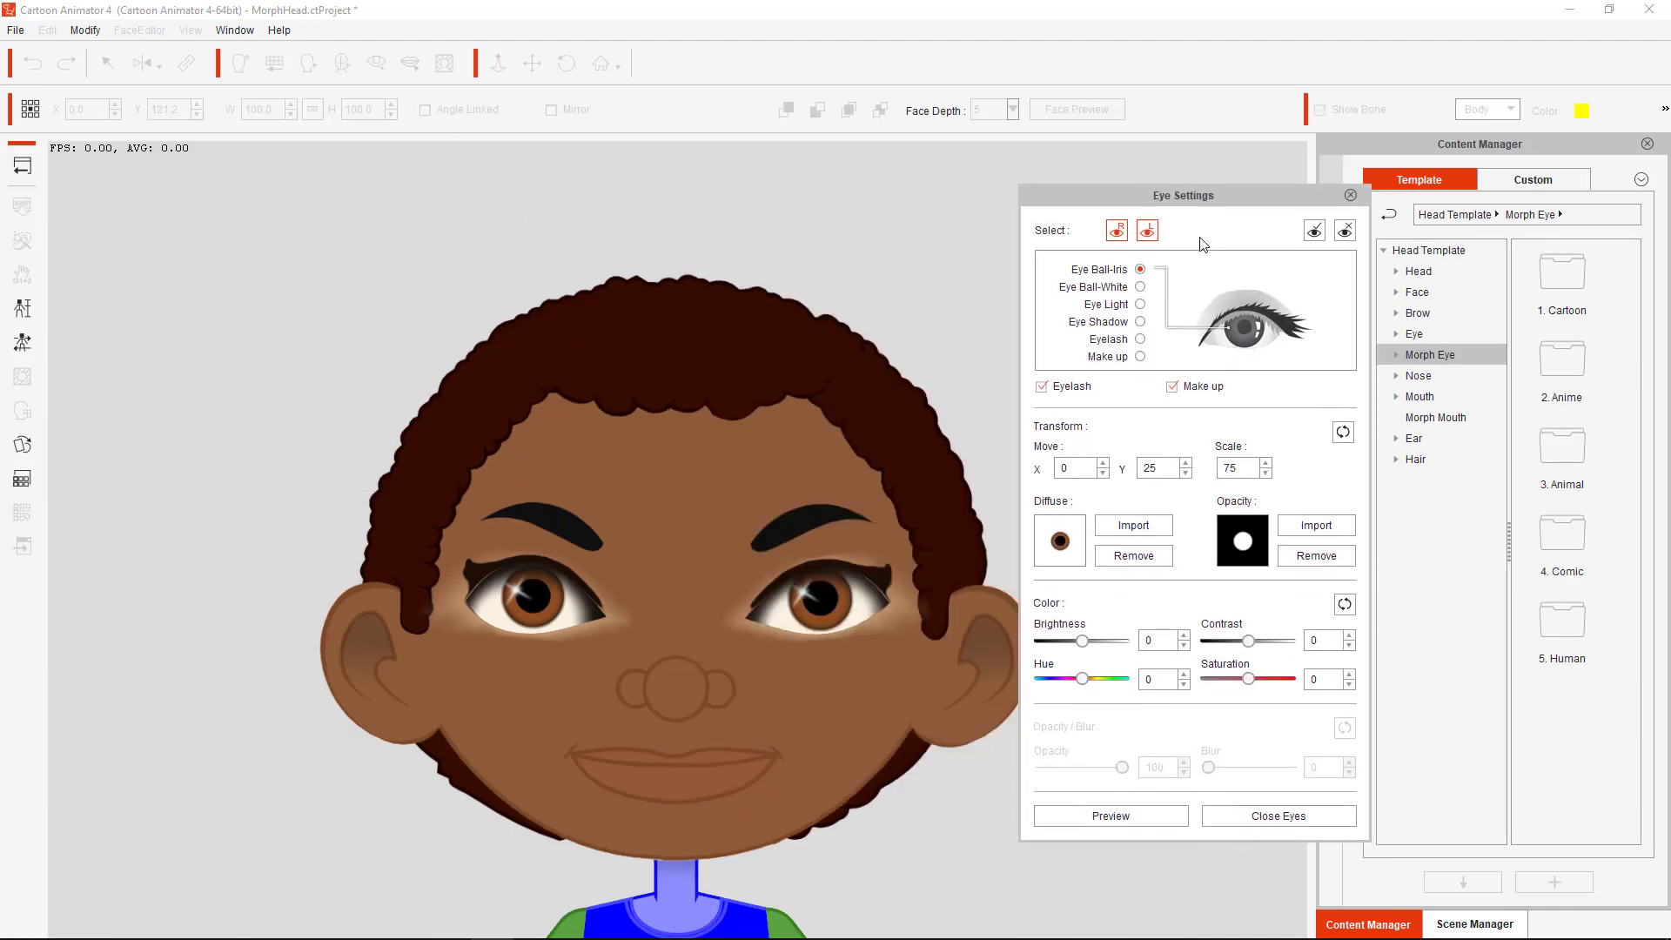
click(1140, 339)
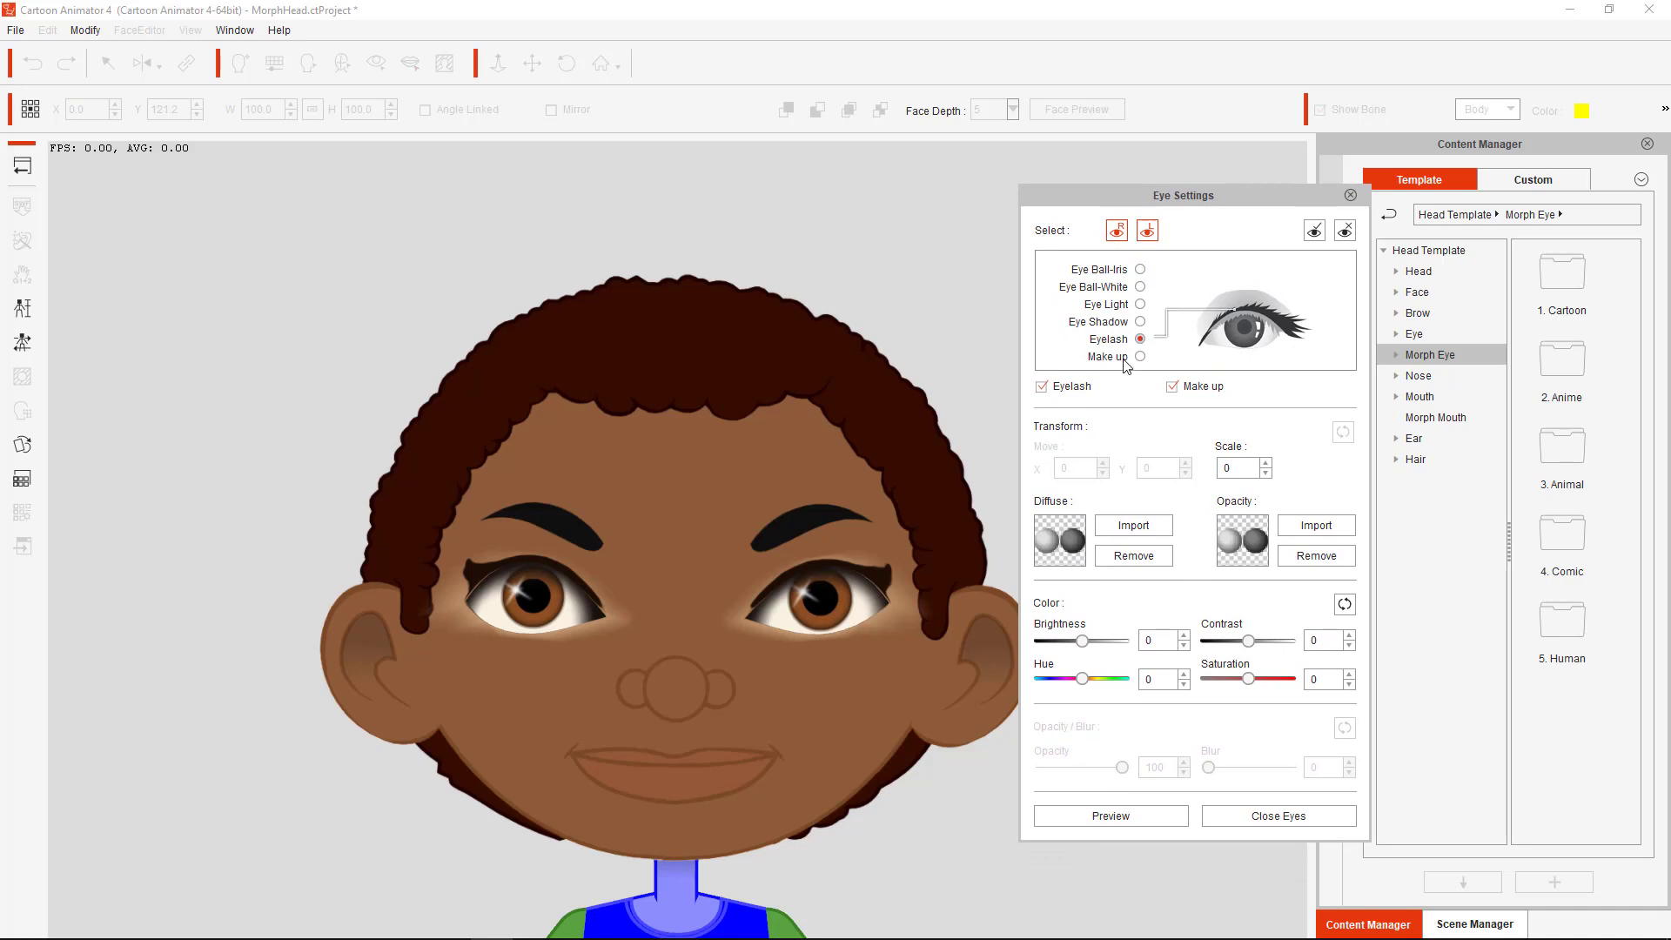
click(1043, 388)
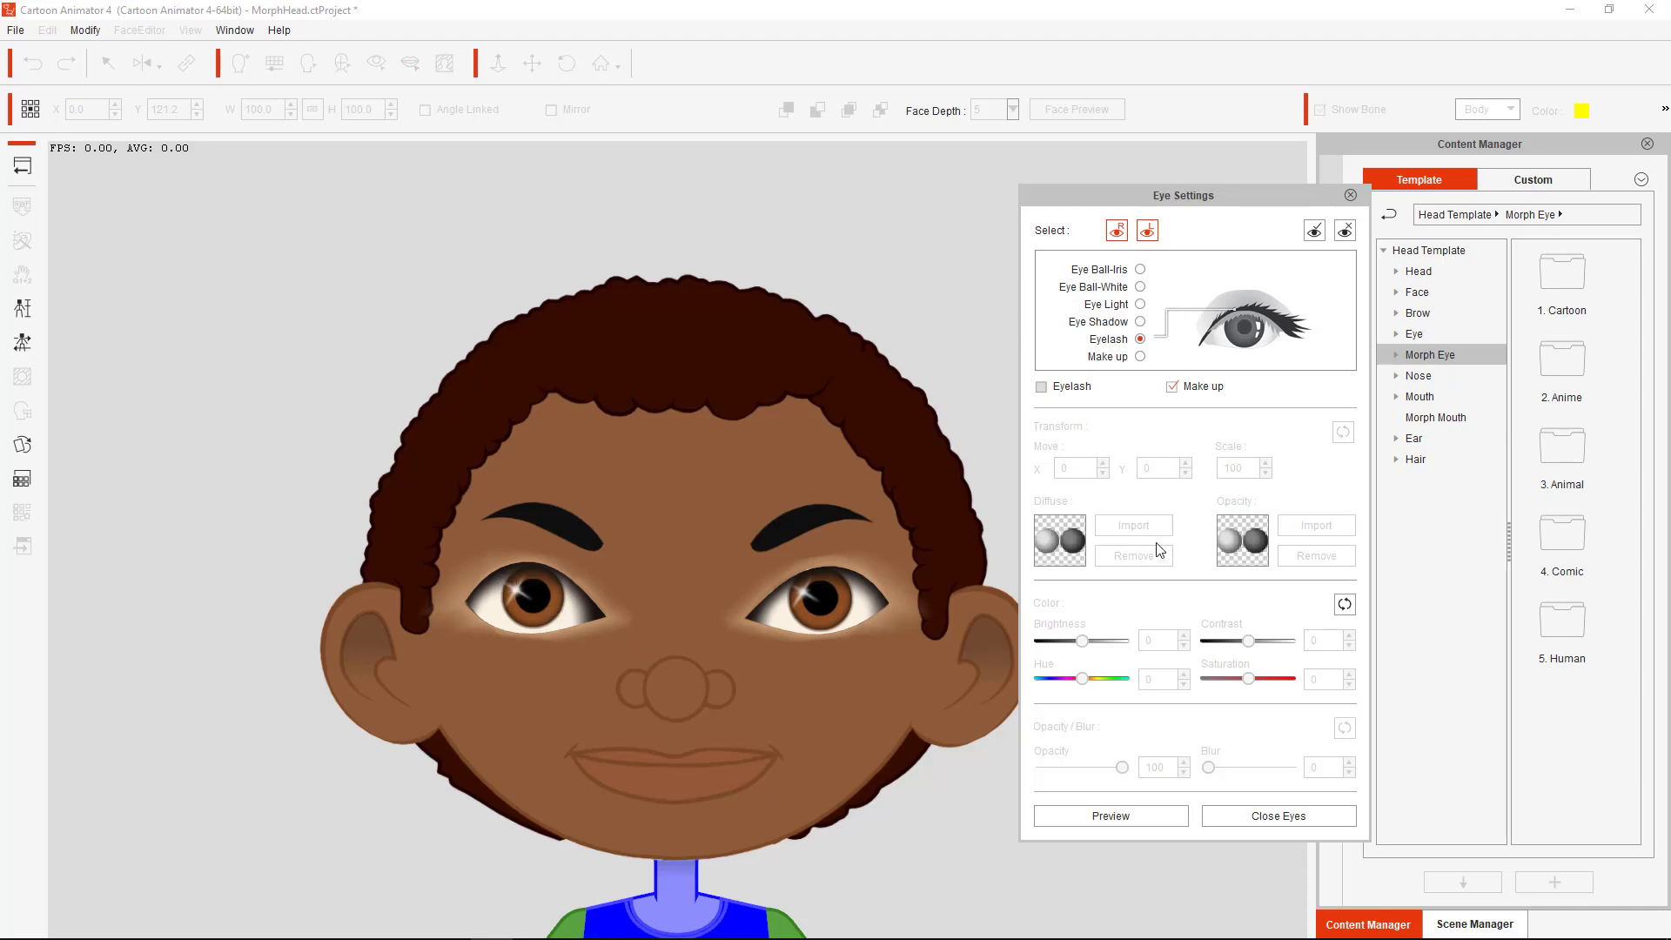
Set the Make up opacity to 56 and turn off the Make up layer
click(1206, 395)
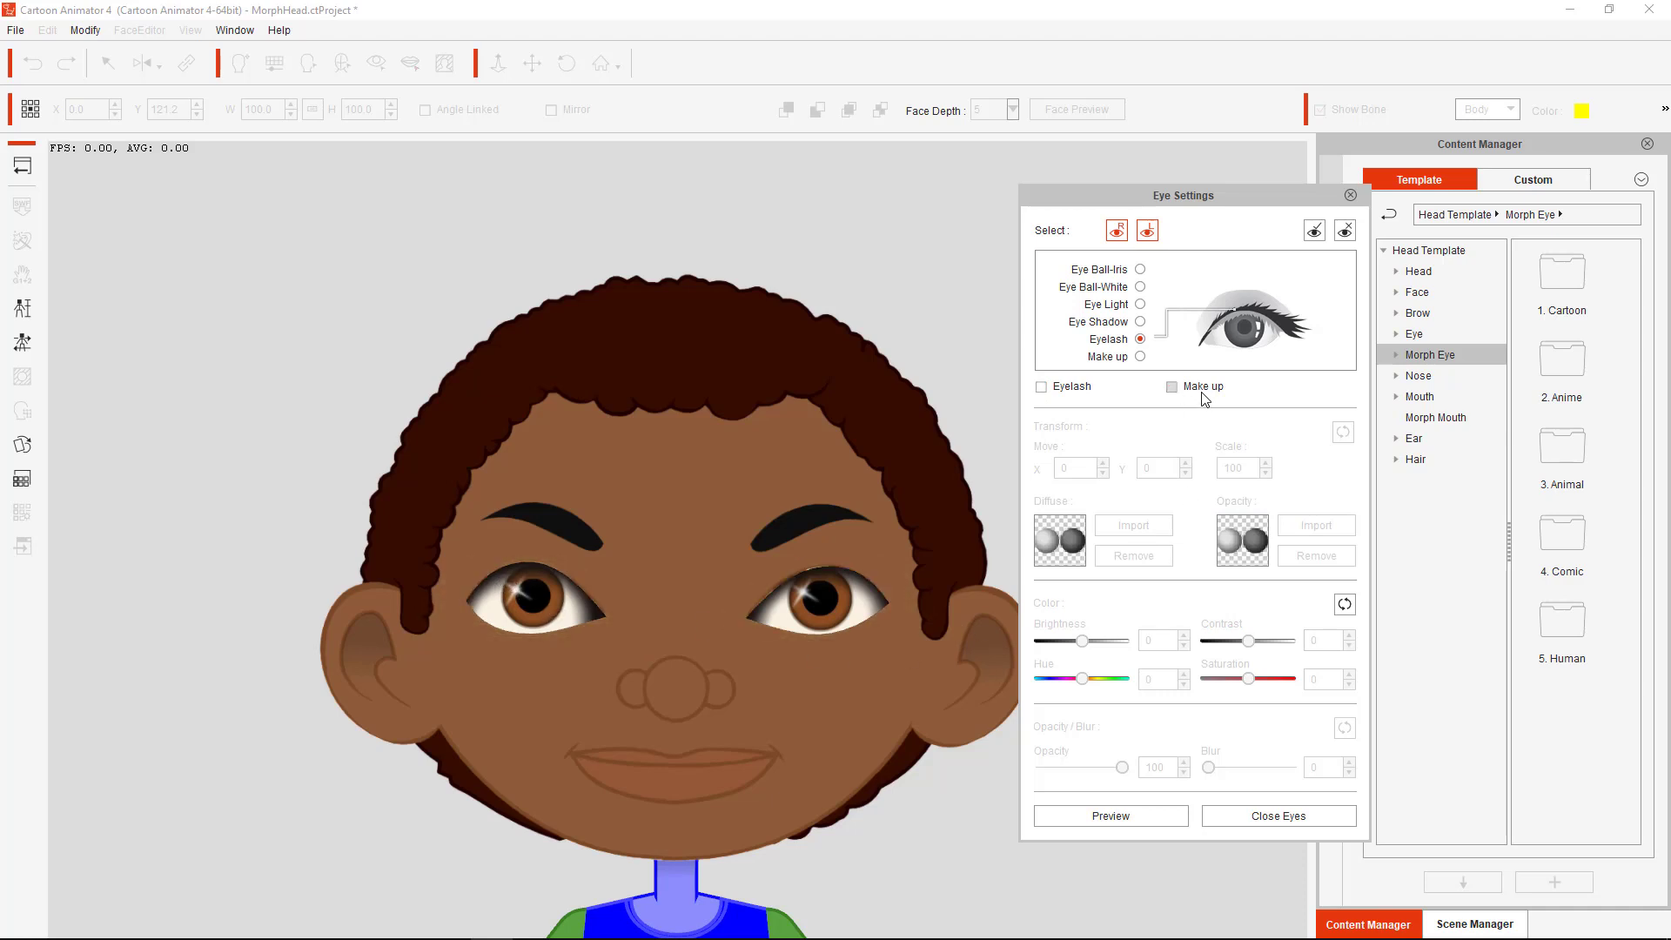
click(1204, 393)
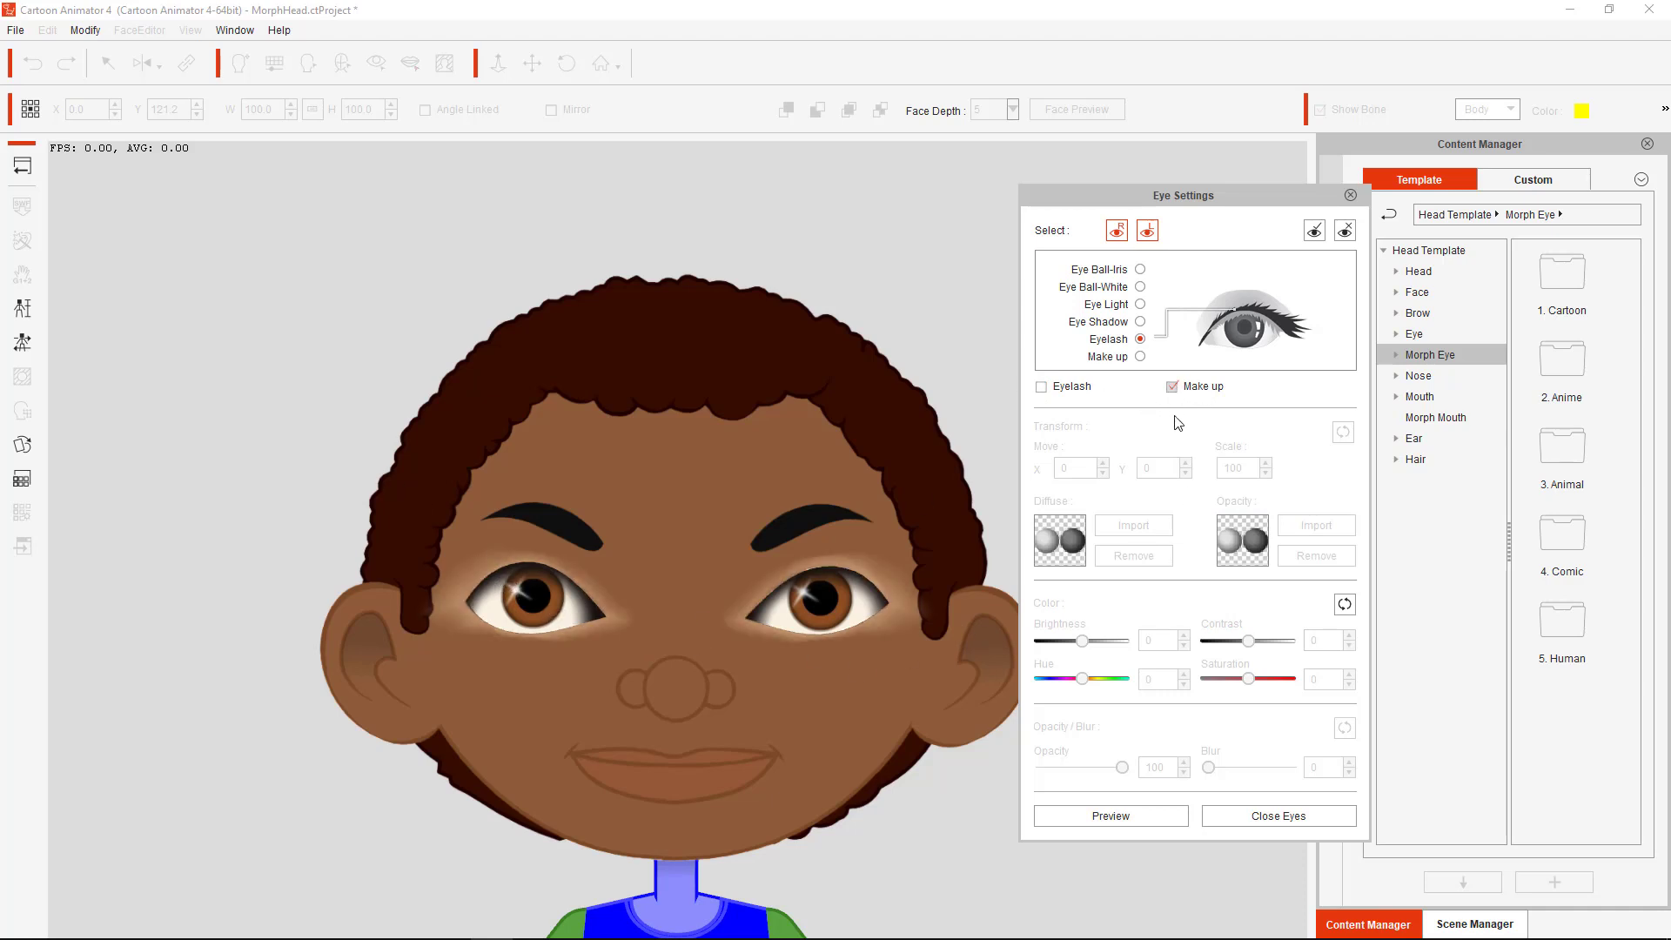
click(1138, 358)
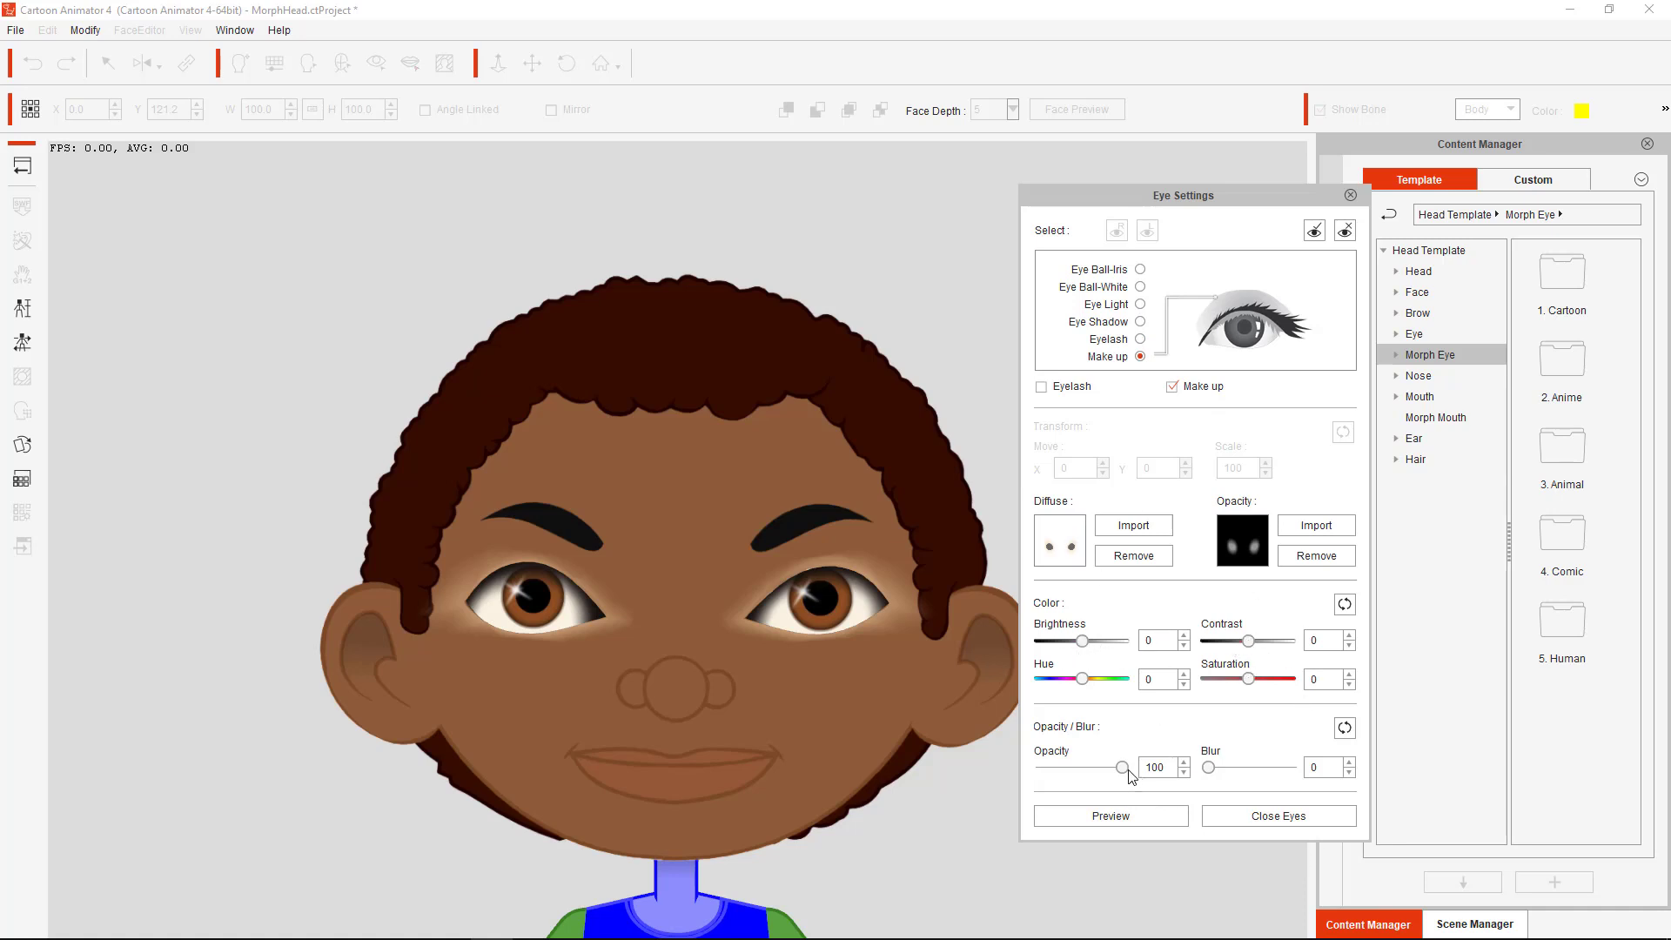
drag(1128, 769, 1087, 768)
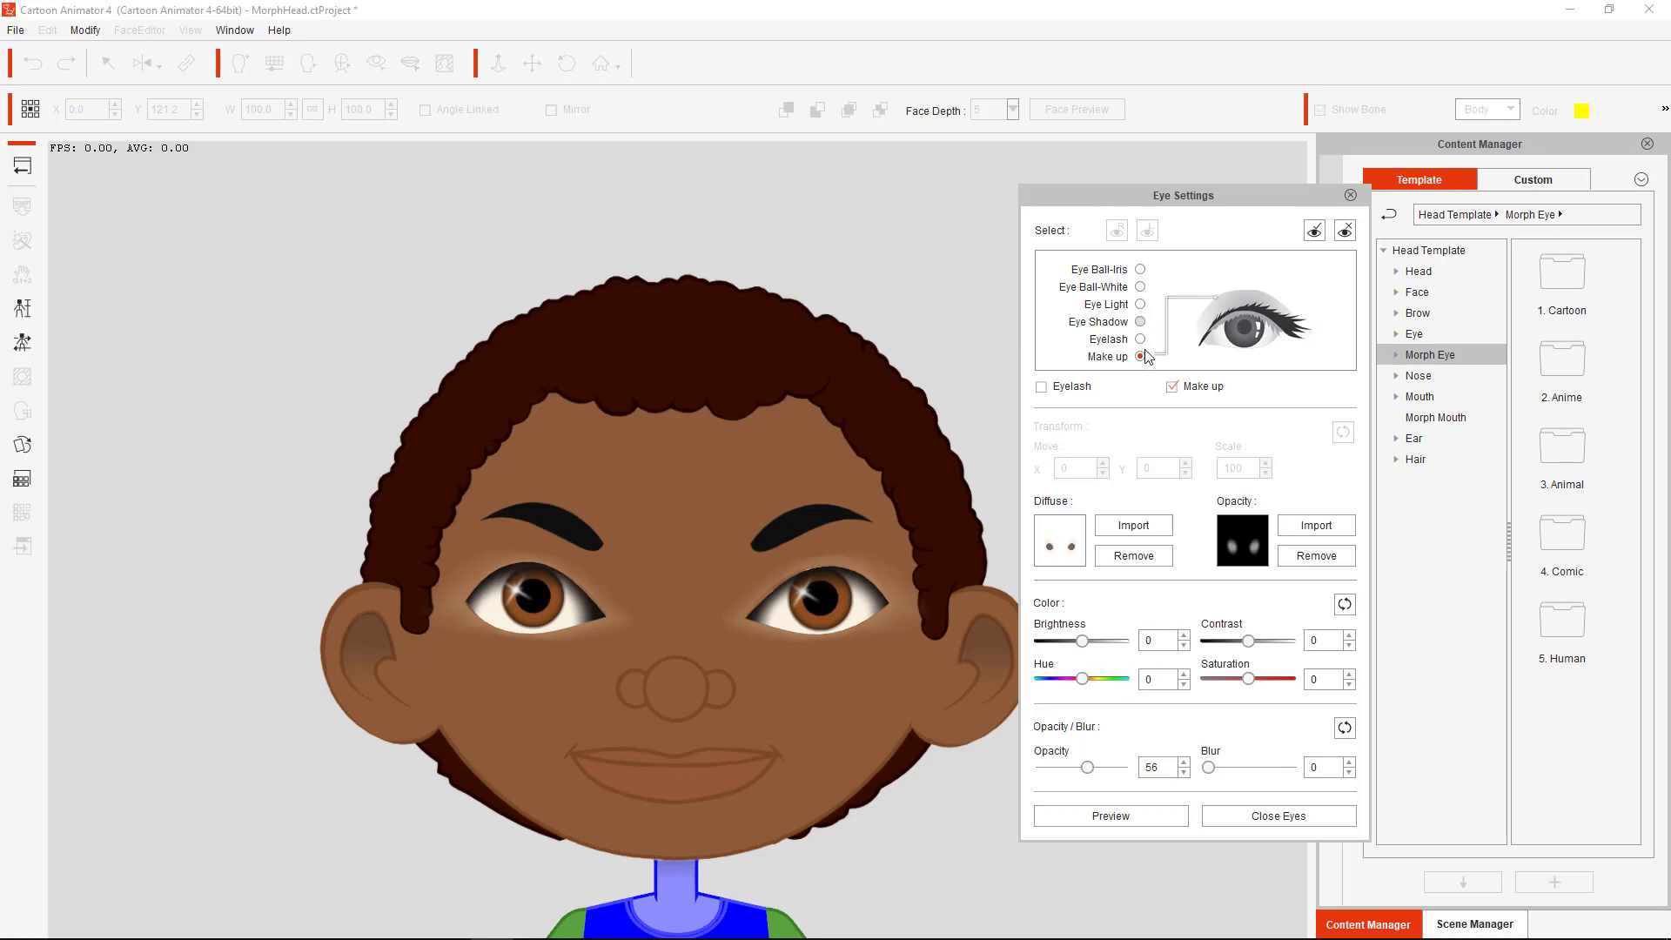
click(1172, 388)
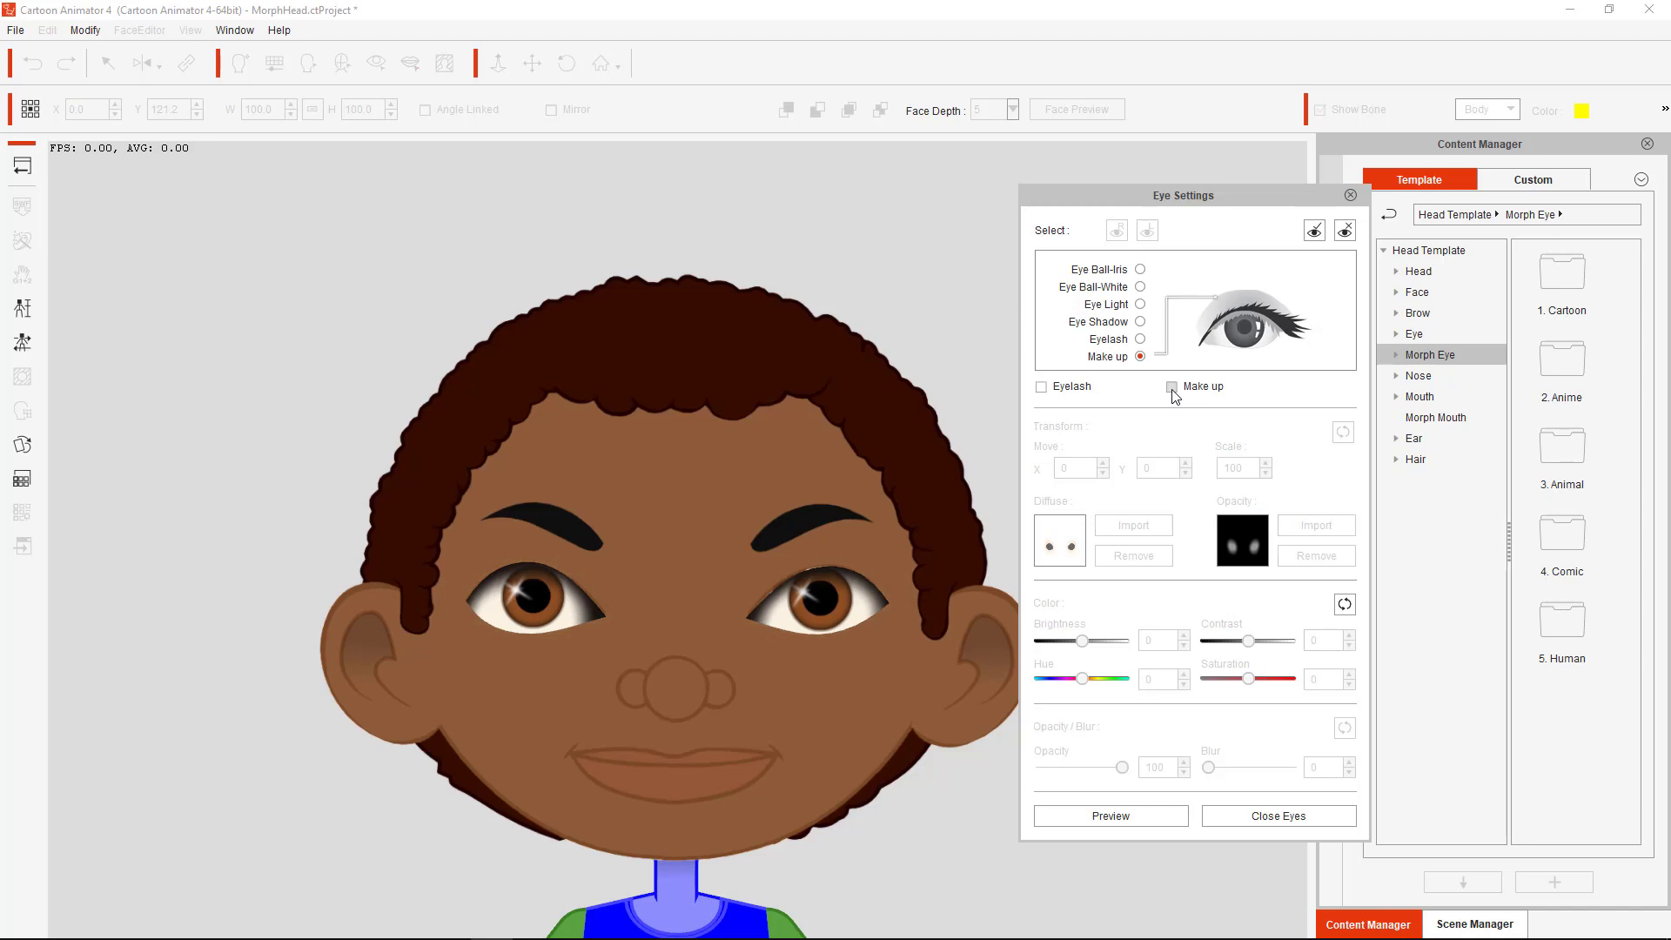
Lower the Eye Shadow opacity to 27 and adjust its blur
click(1123, 326)
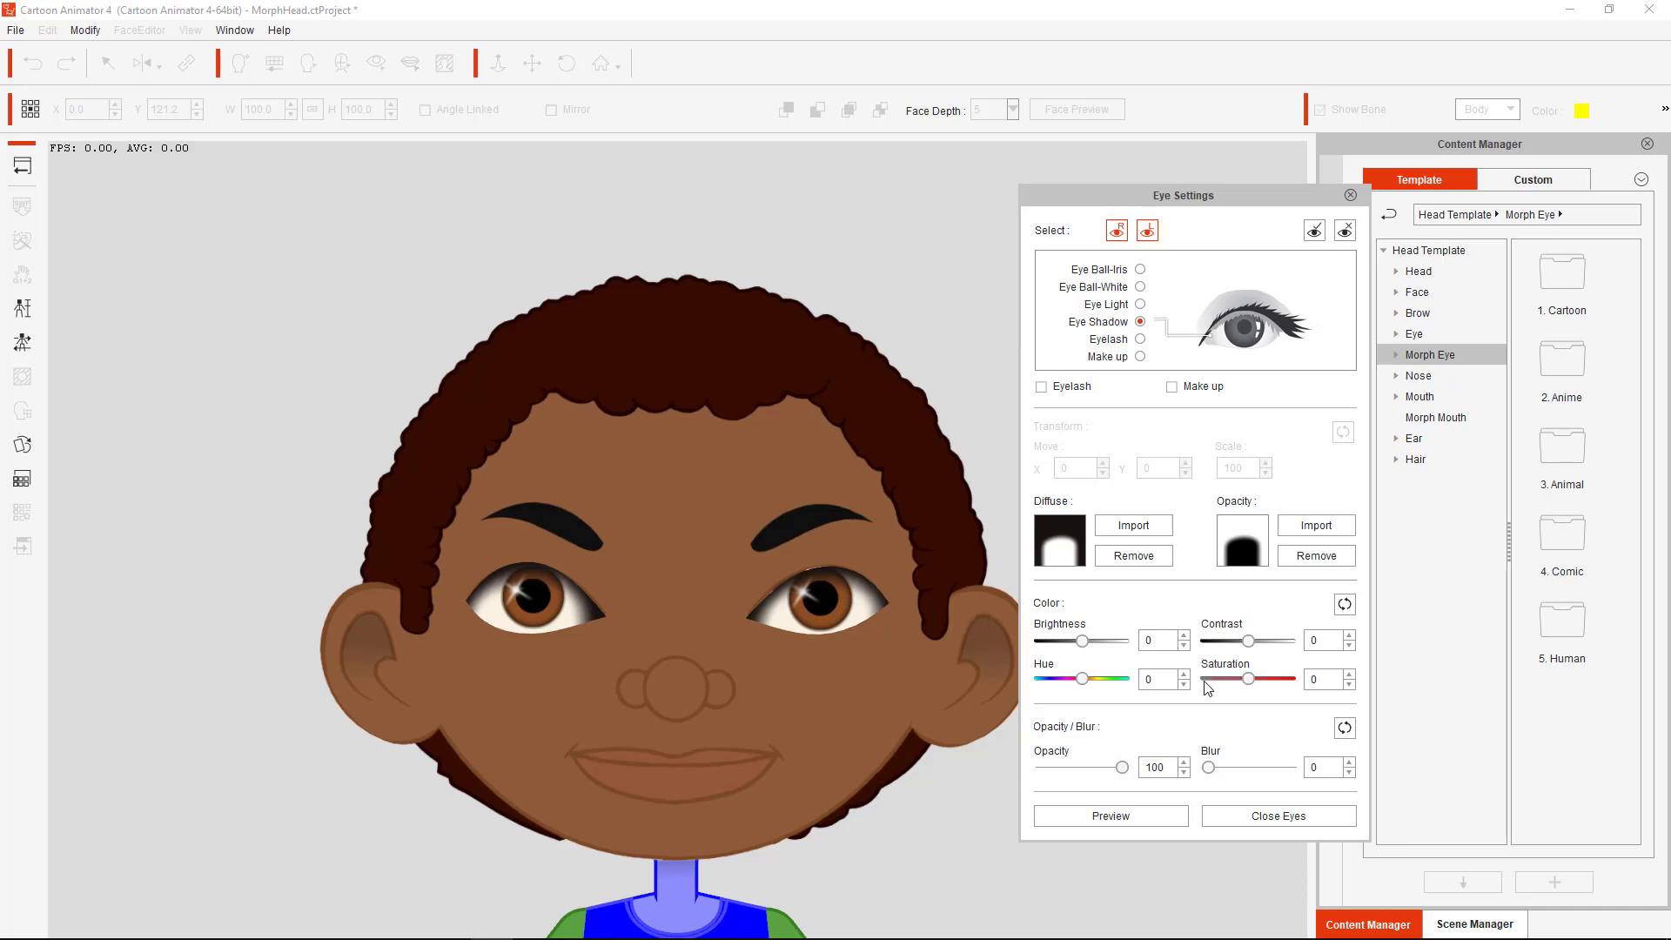
drag(1122, 767, 1063, 764)
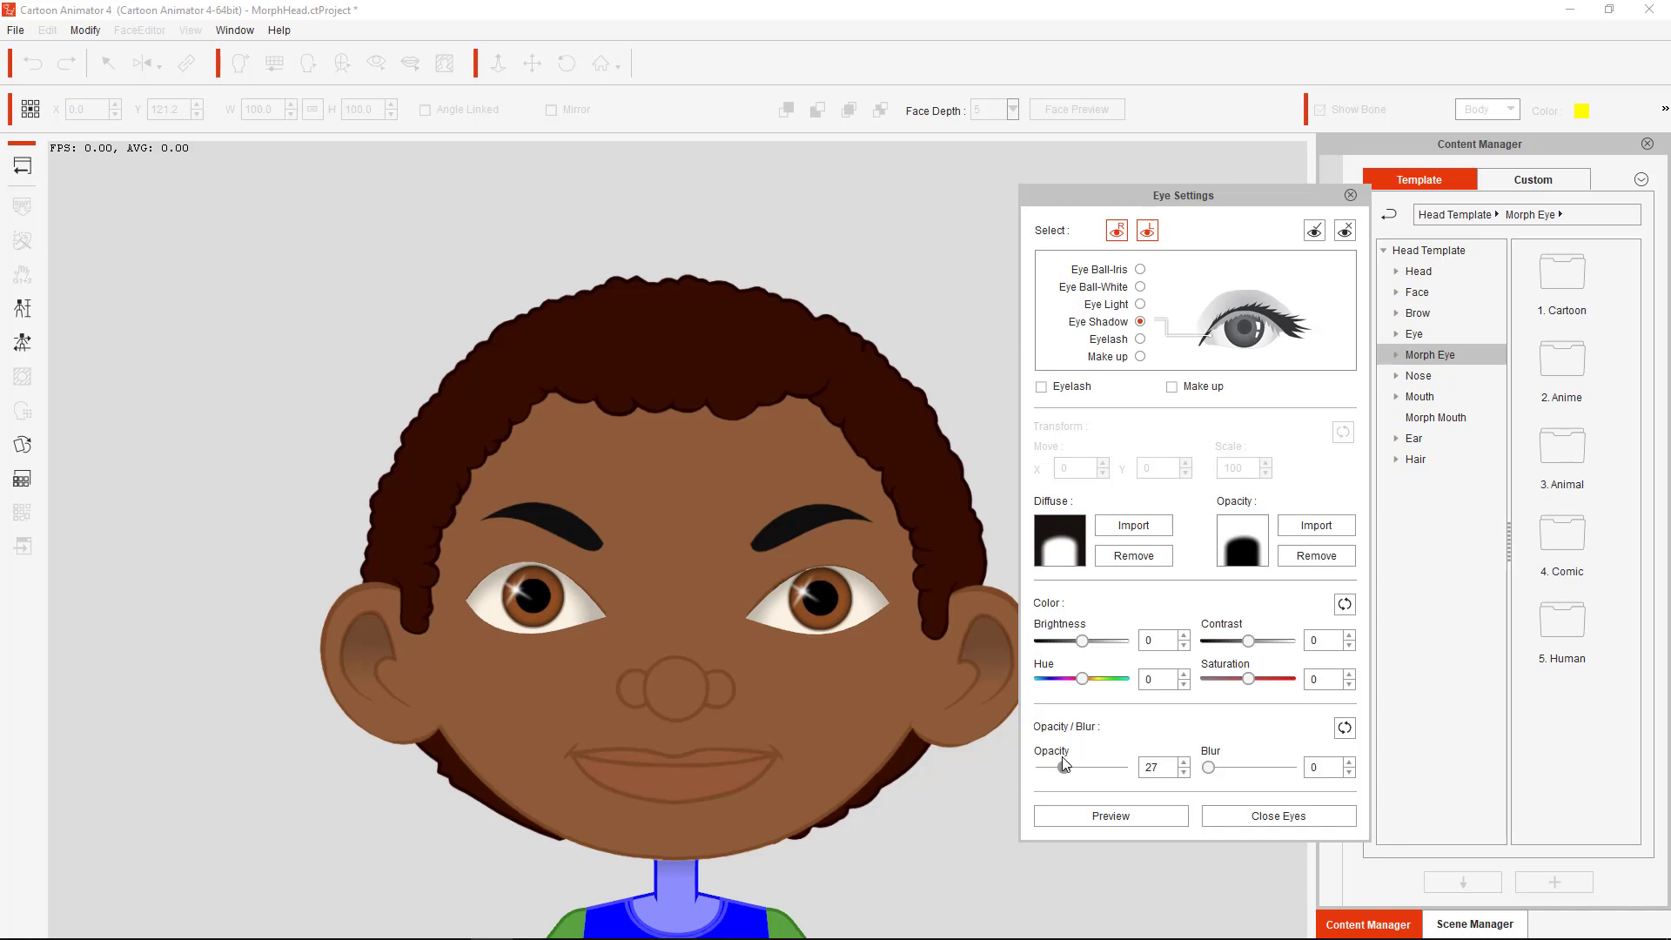
drag(1210, 767, 1215, 768)
Try the Eye Ball-Iris colour with hue 16, saturation 26 and contrast -7, and reset the colour values
click(1141, 271)
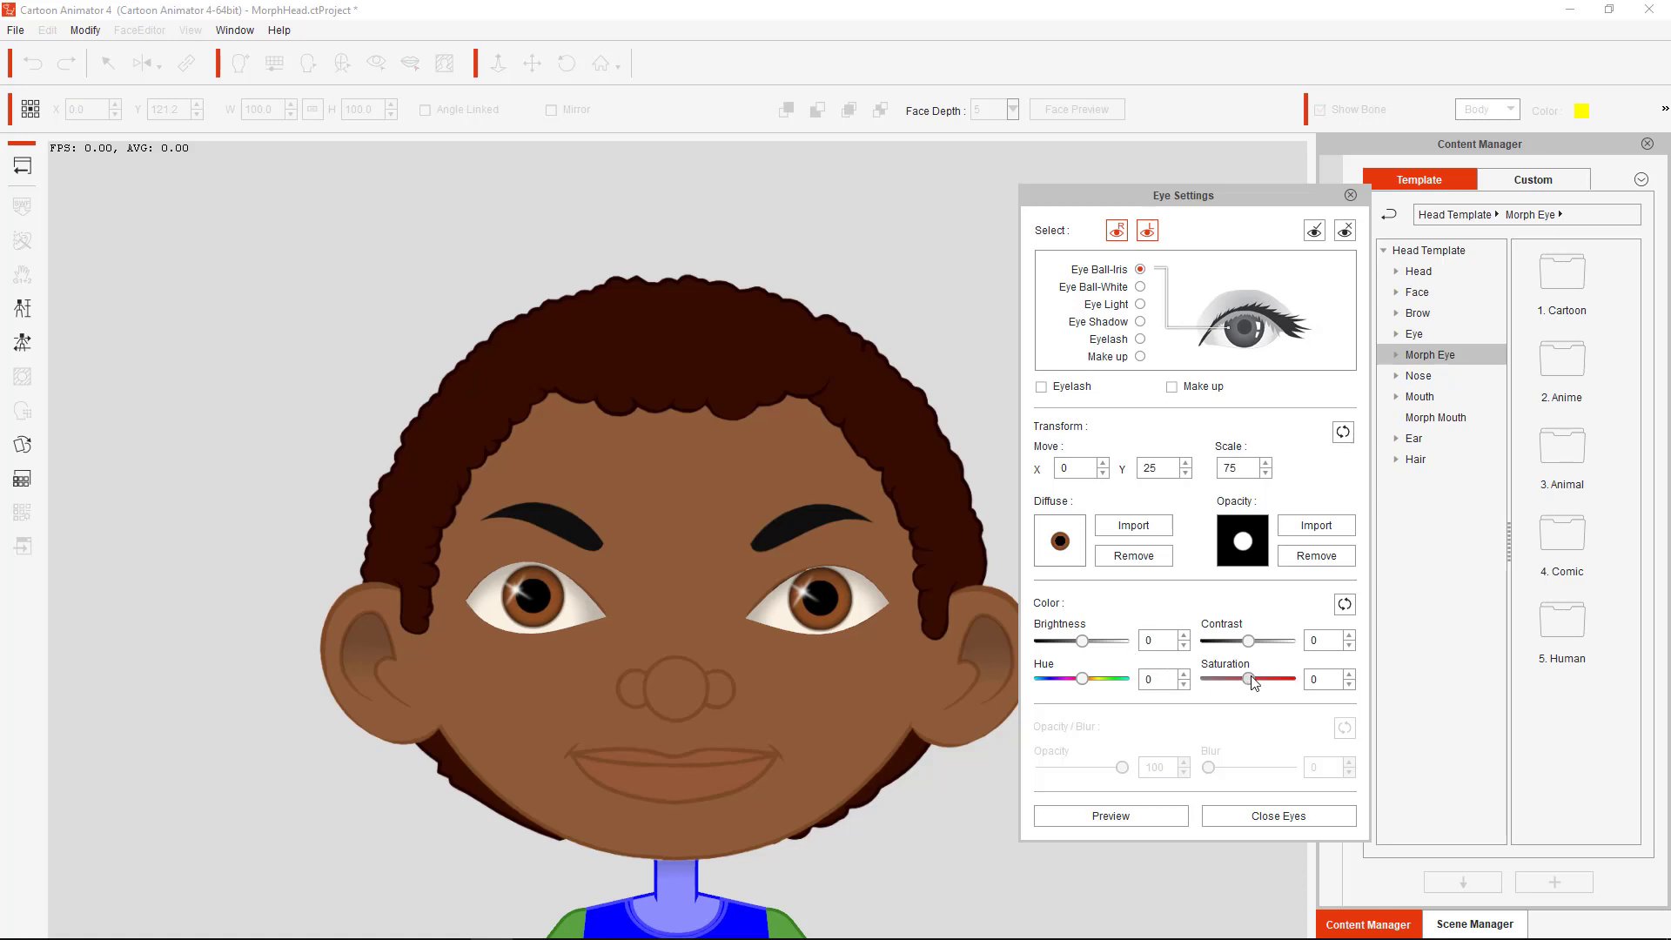
mouse_move(1082, 679)
mouse_down()
mouse_move(1108, 687)
mouse_move(1075, 685)
mouse_move(1090, 685)
mouse_up()
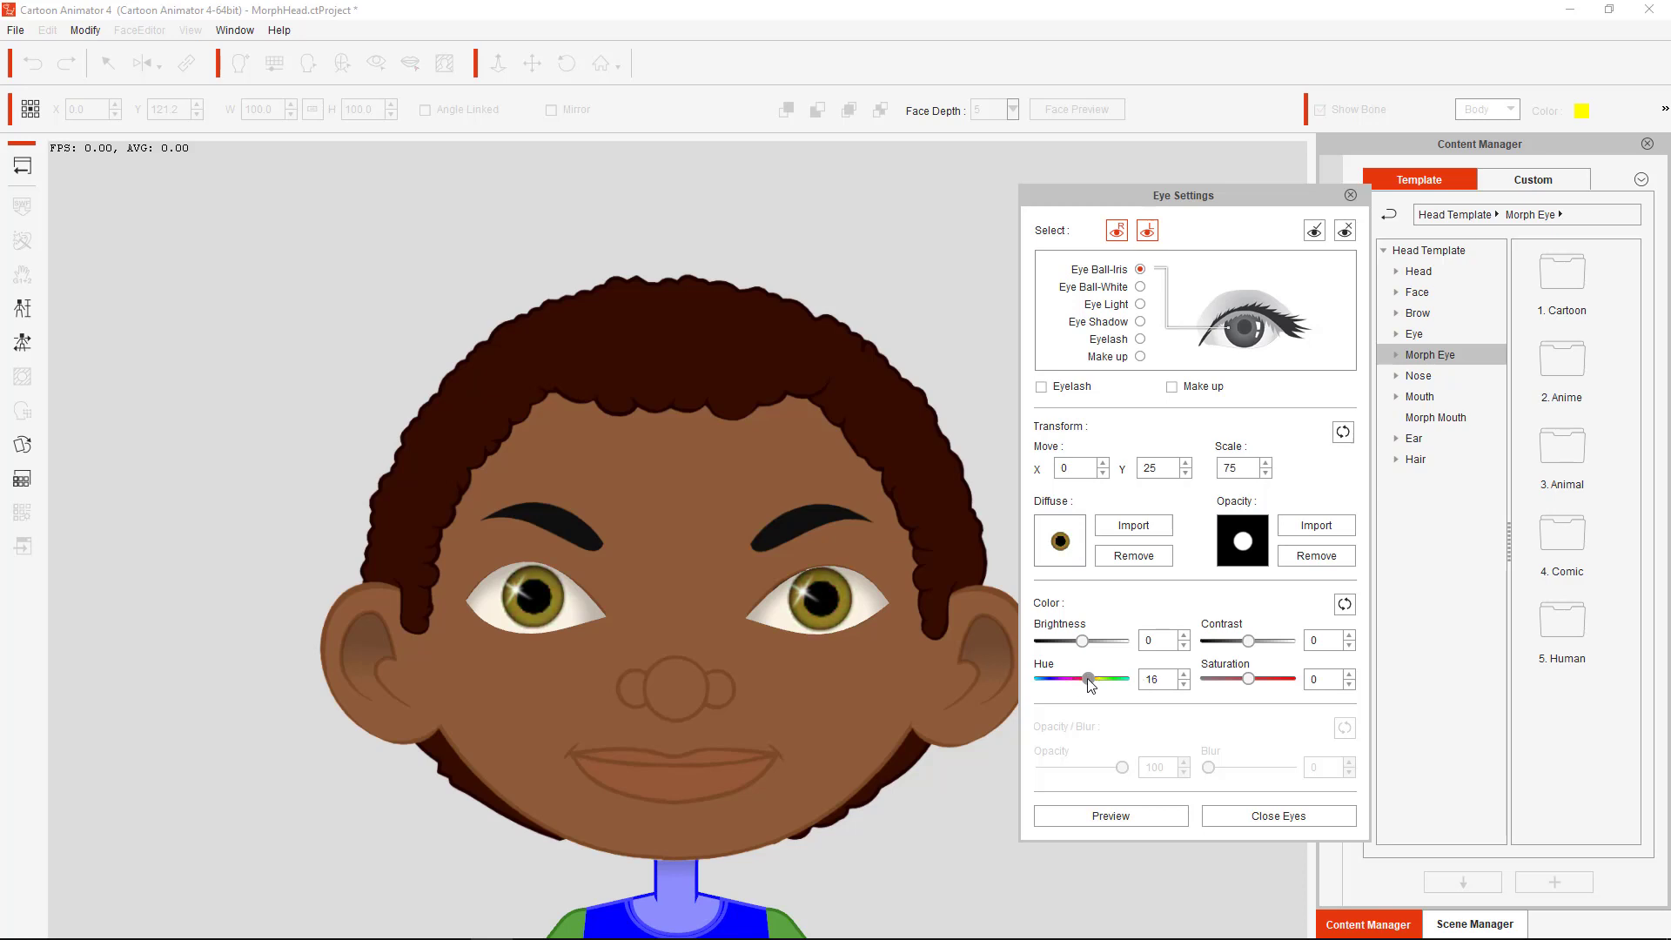
mouse_move(1248, 678)
mouse_down()
mouse_move(1264, 680)
mouse_move(1246, 653)
mouse_up()
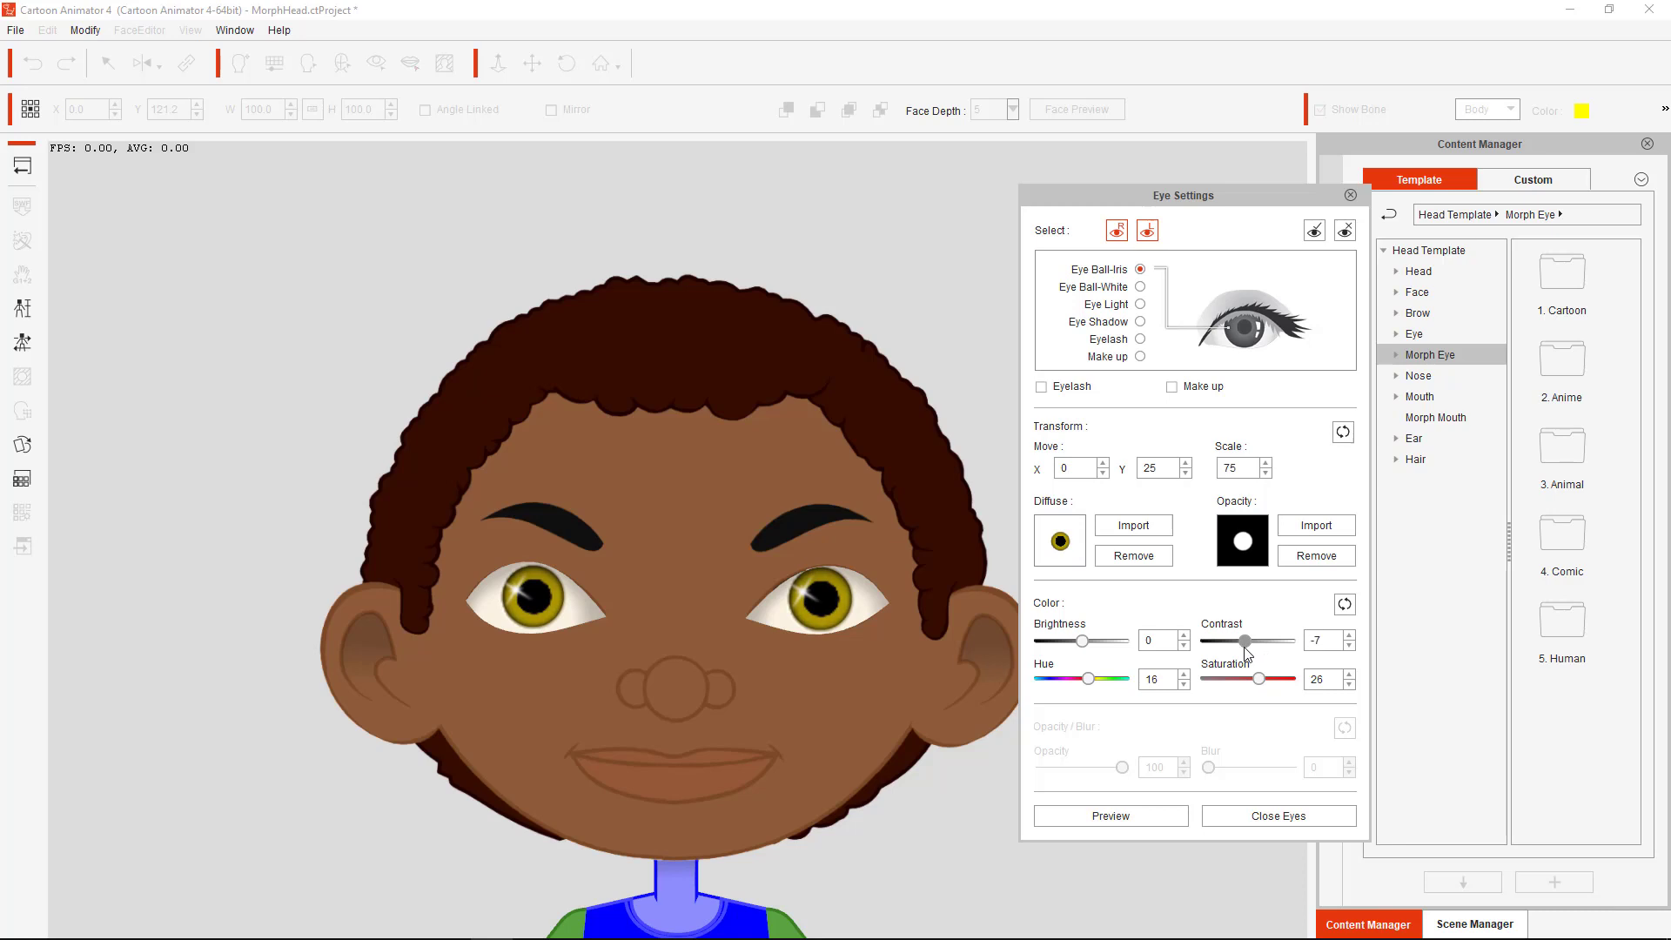
click(1345, 604)
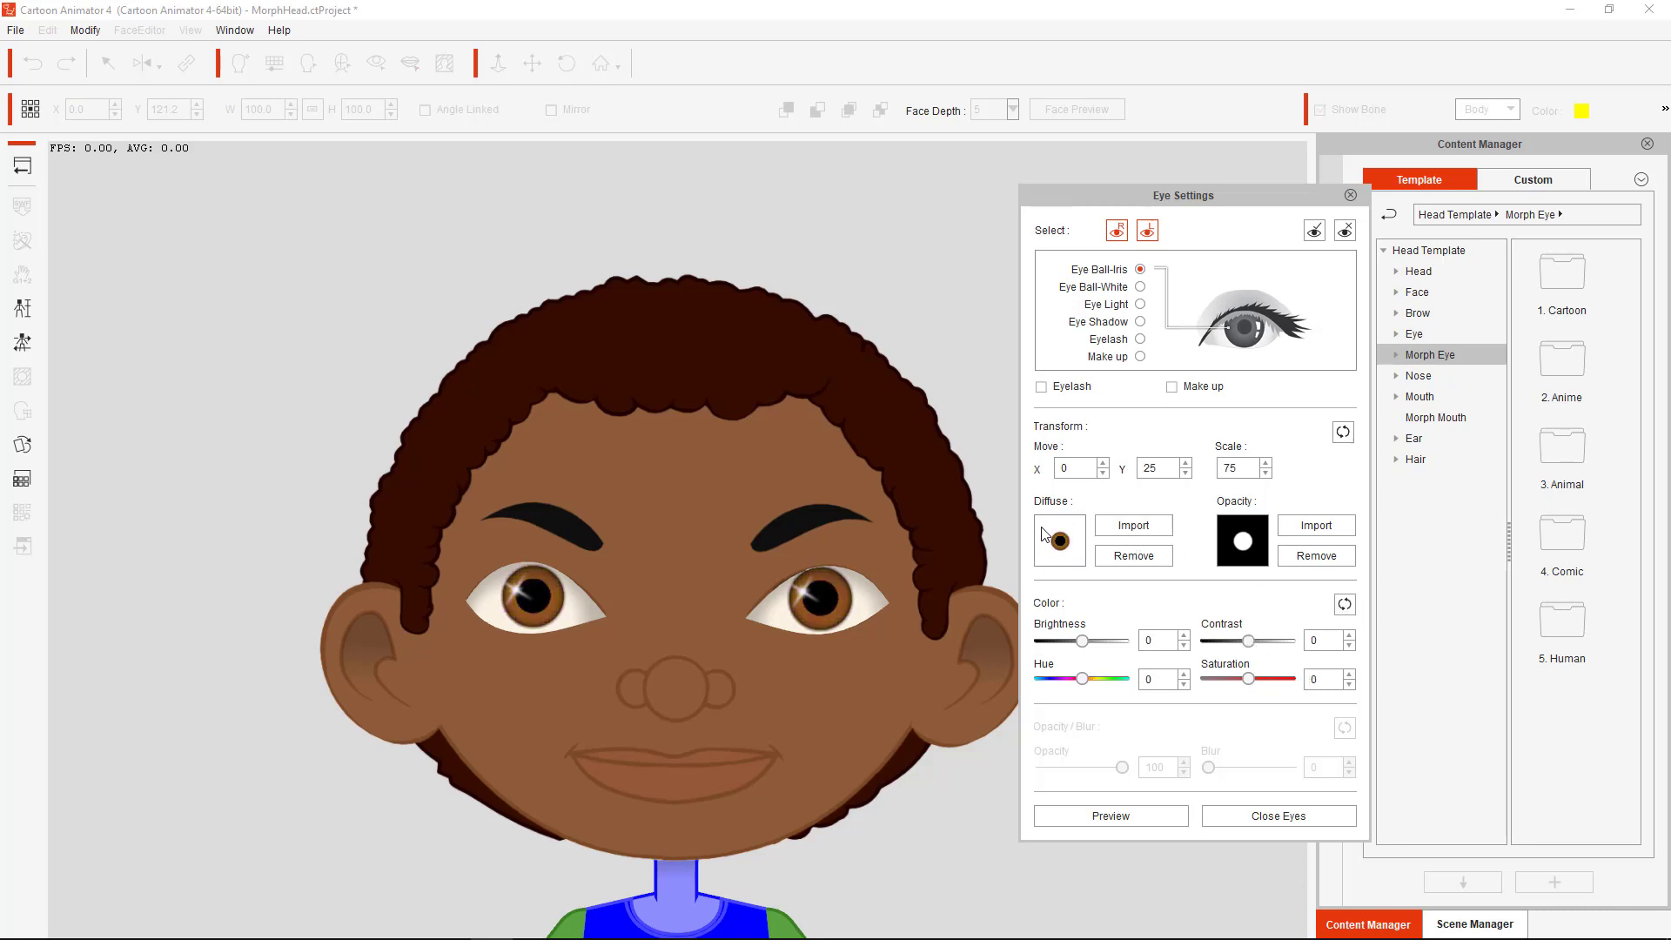
Reduce the animation window to reach the desktop and examine the eyeball2.png and eyeball.png images in Photos
double_click(1060, 9)
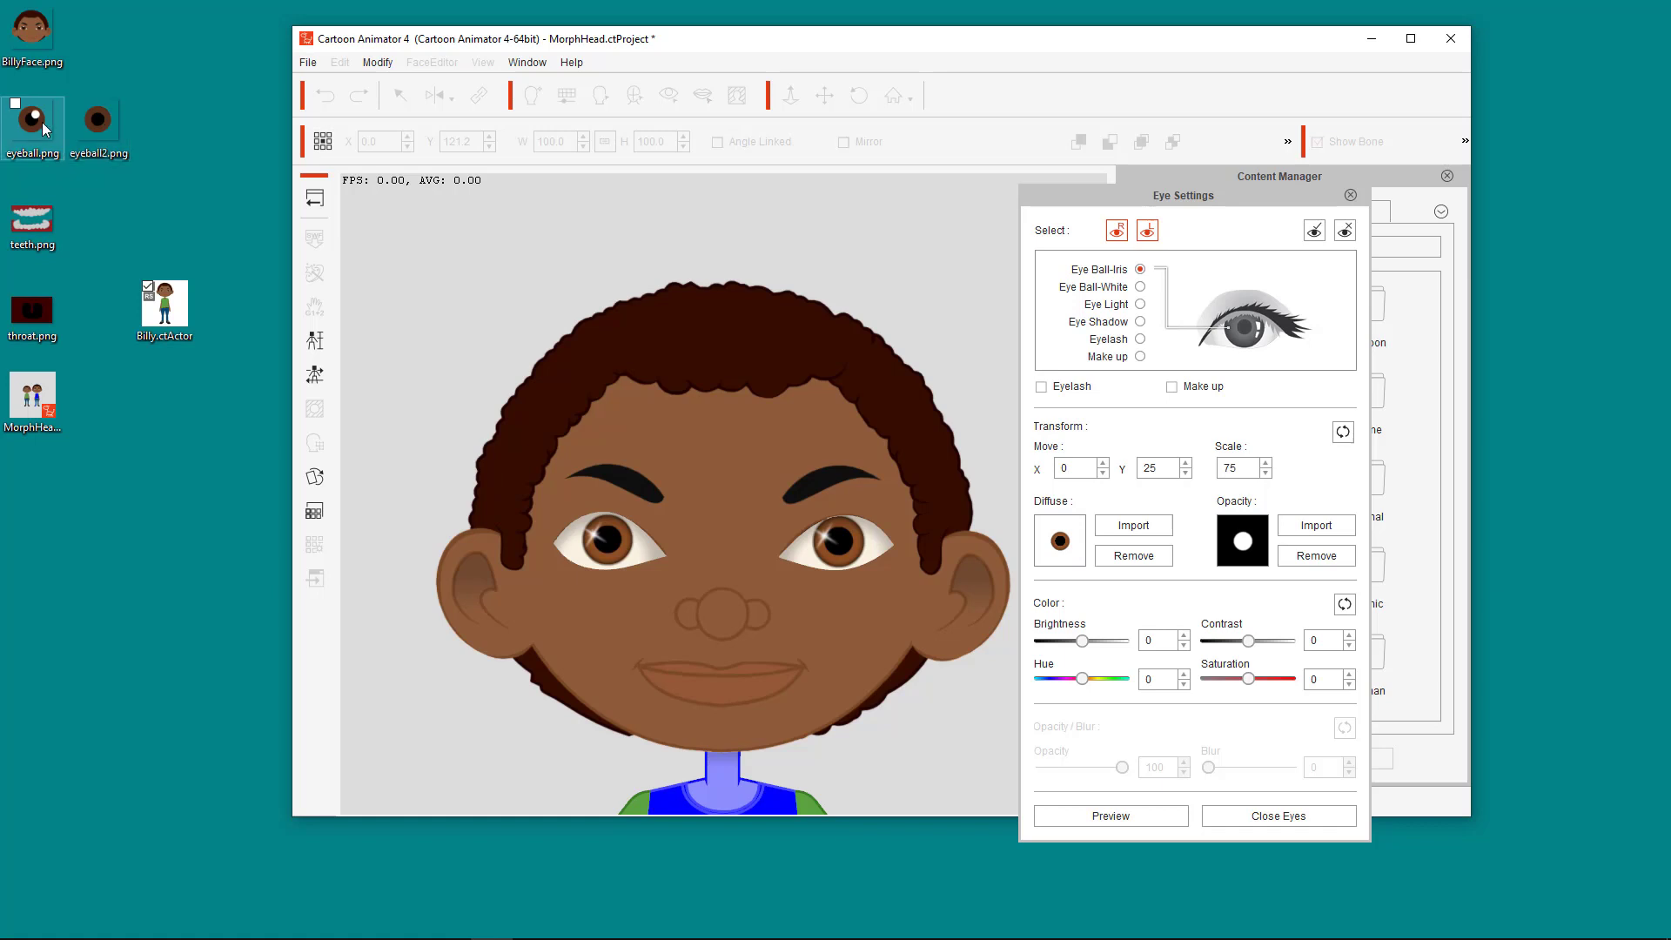
double_click(106, 126)
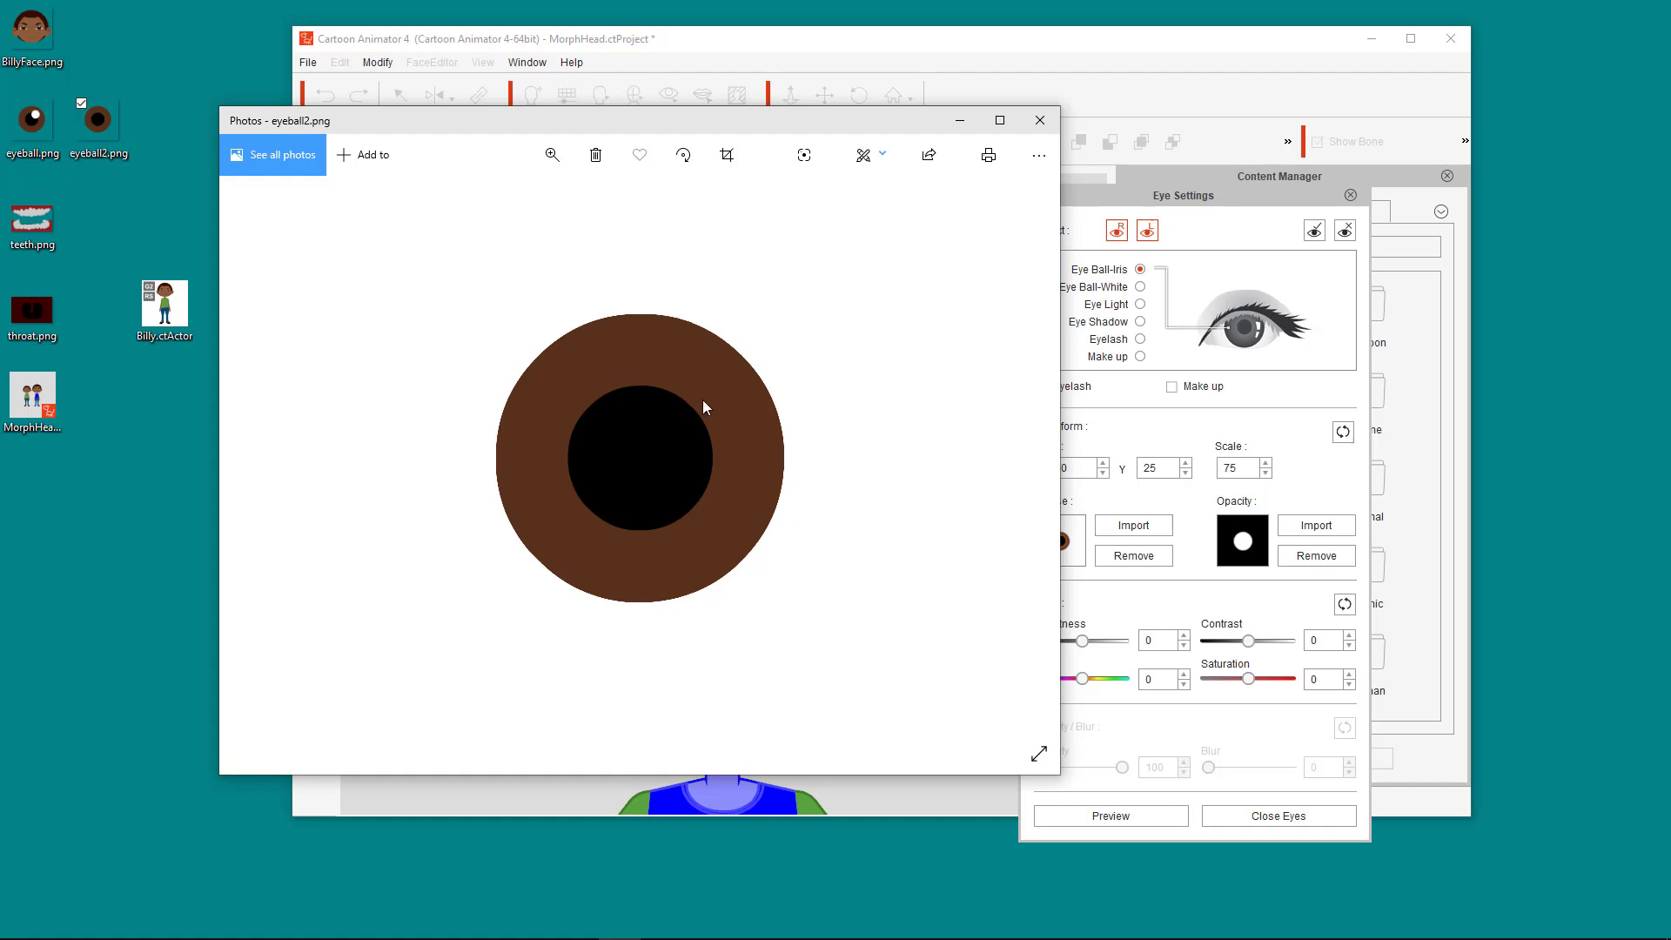
click(1041, 130)
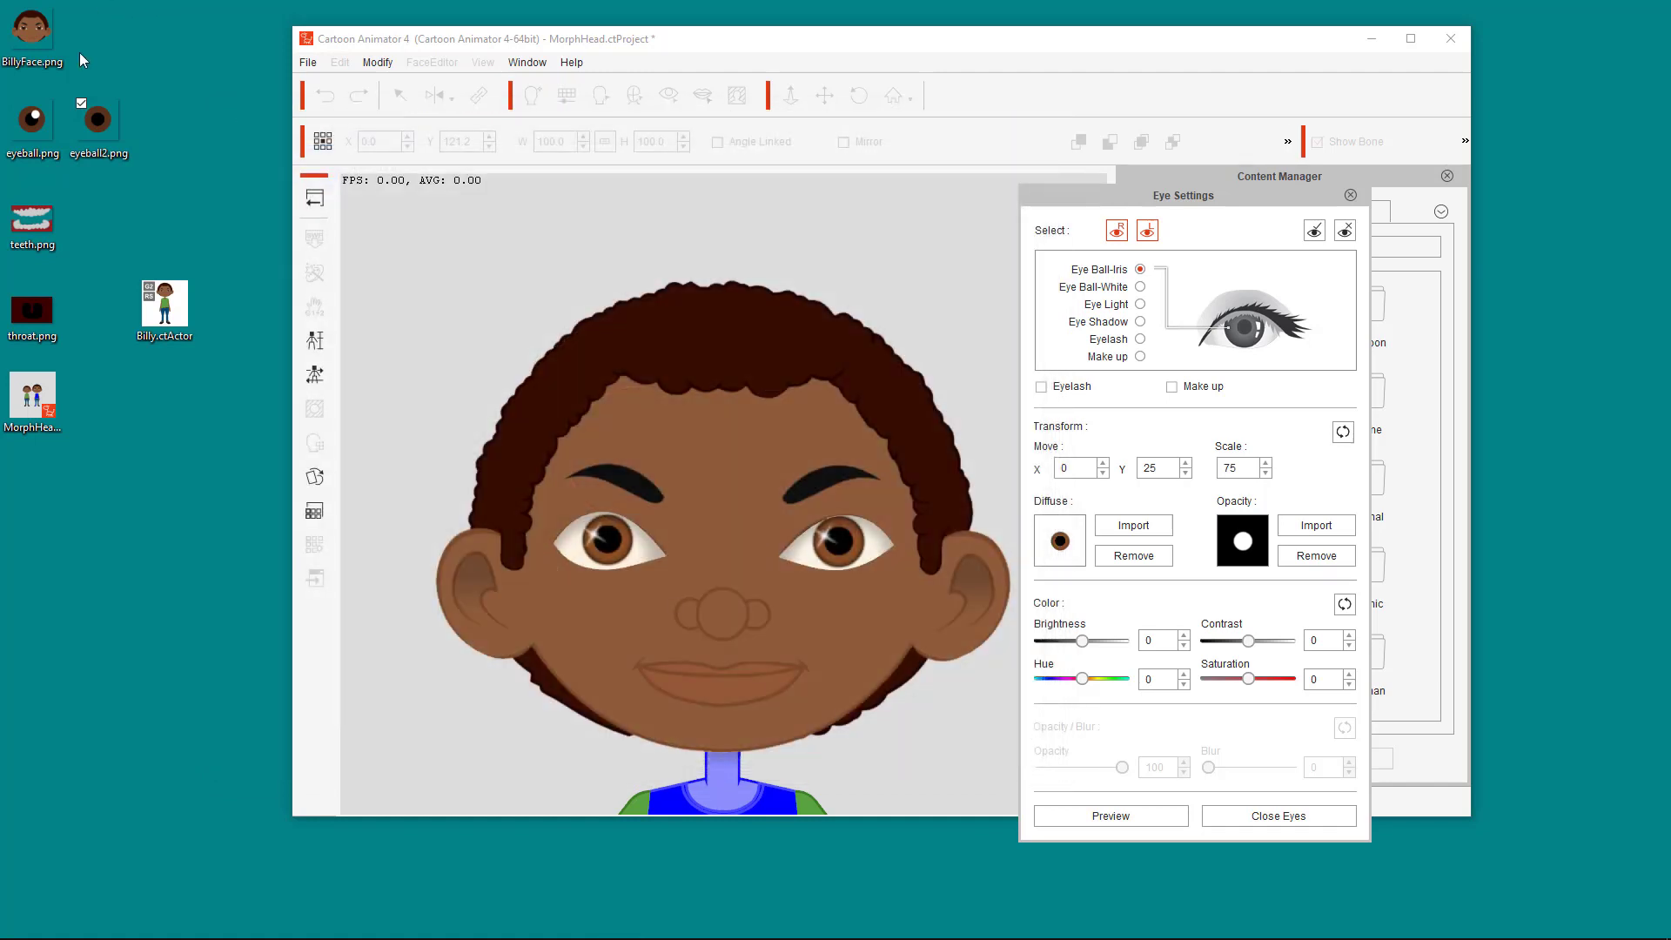
double_click(61, 127)
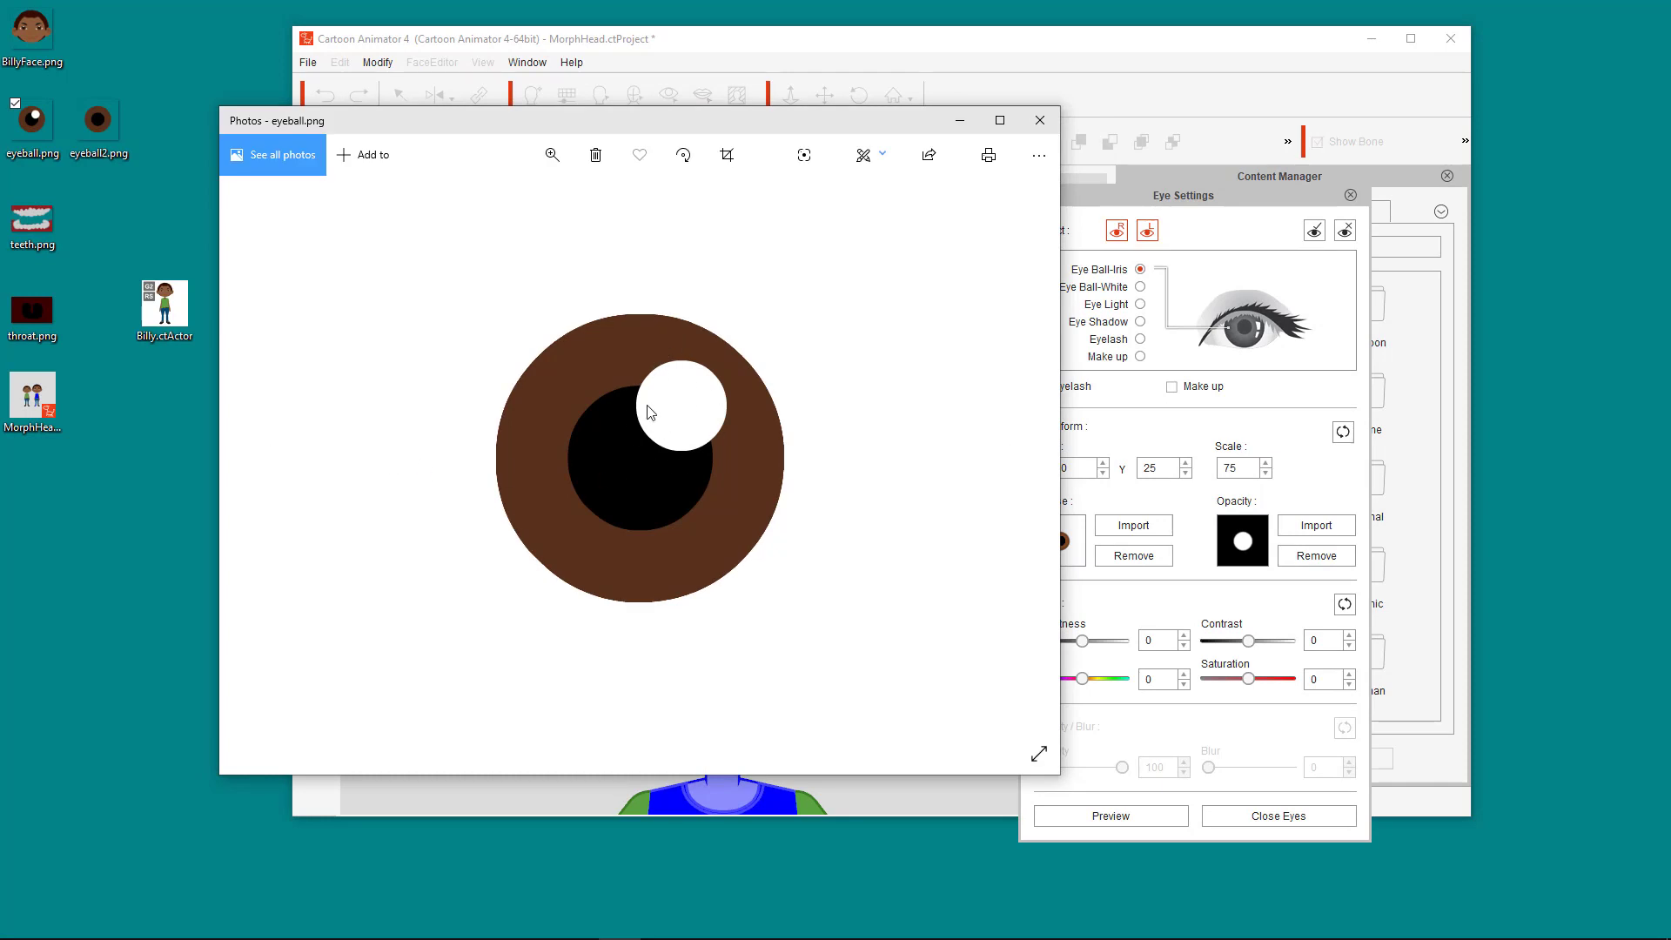
click(1043, 121)
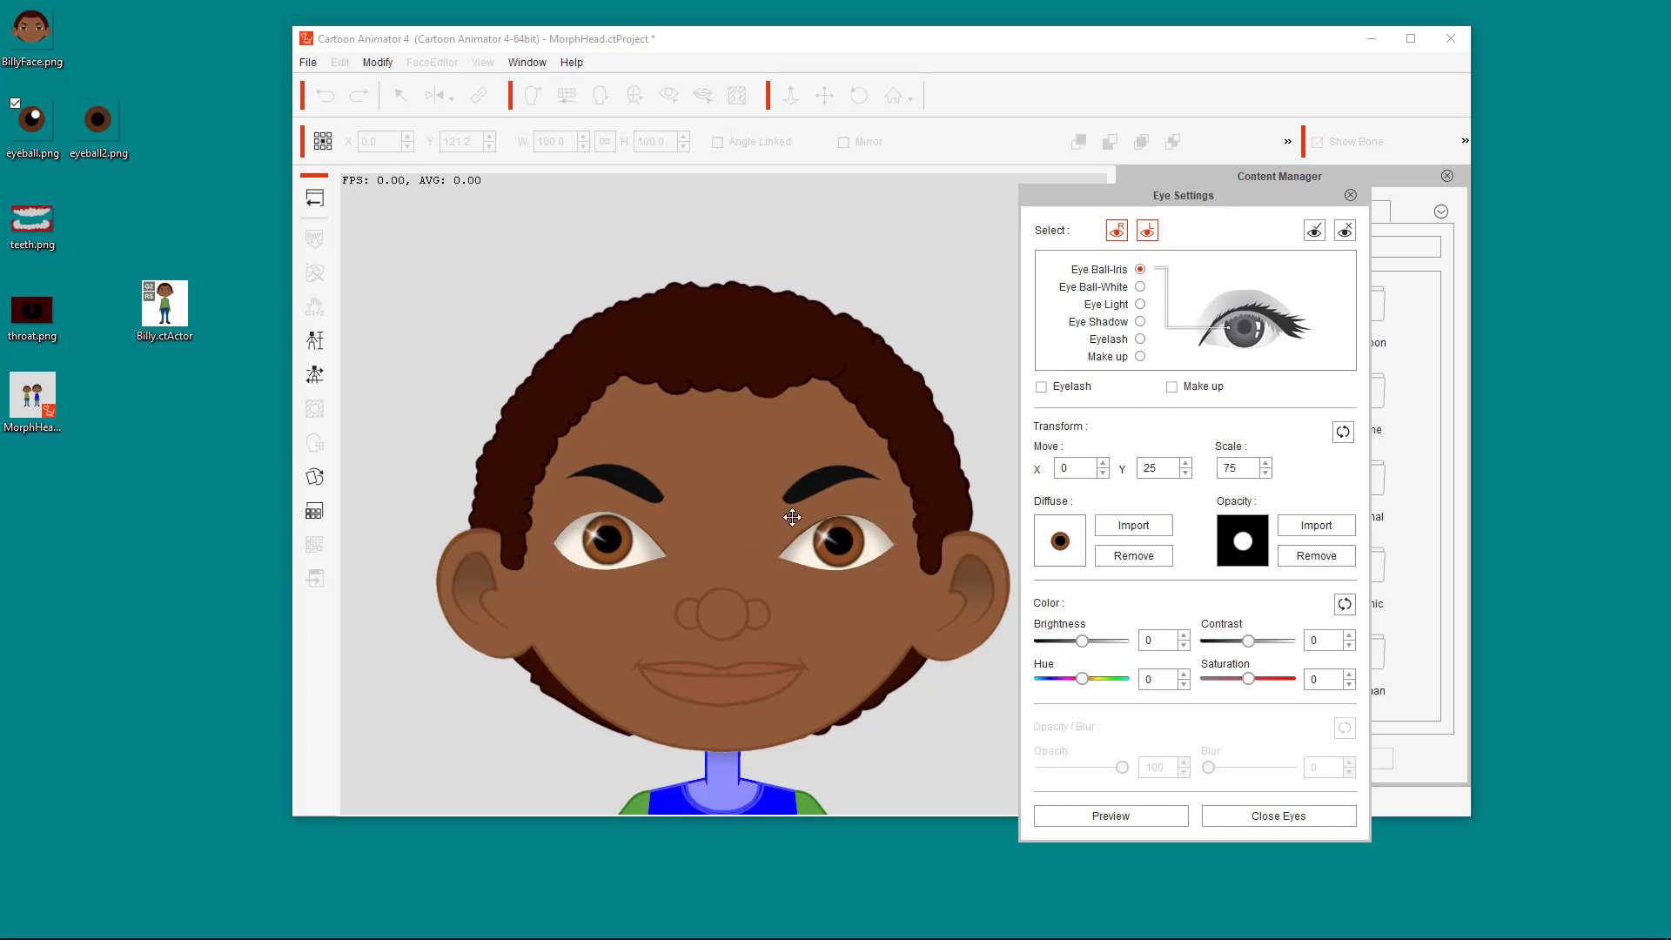
Import eyeball.png from the Desktop as the Diffuse image of Eye Ball-Iris
click(1131, 526)
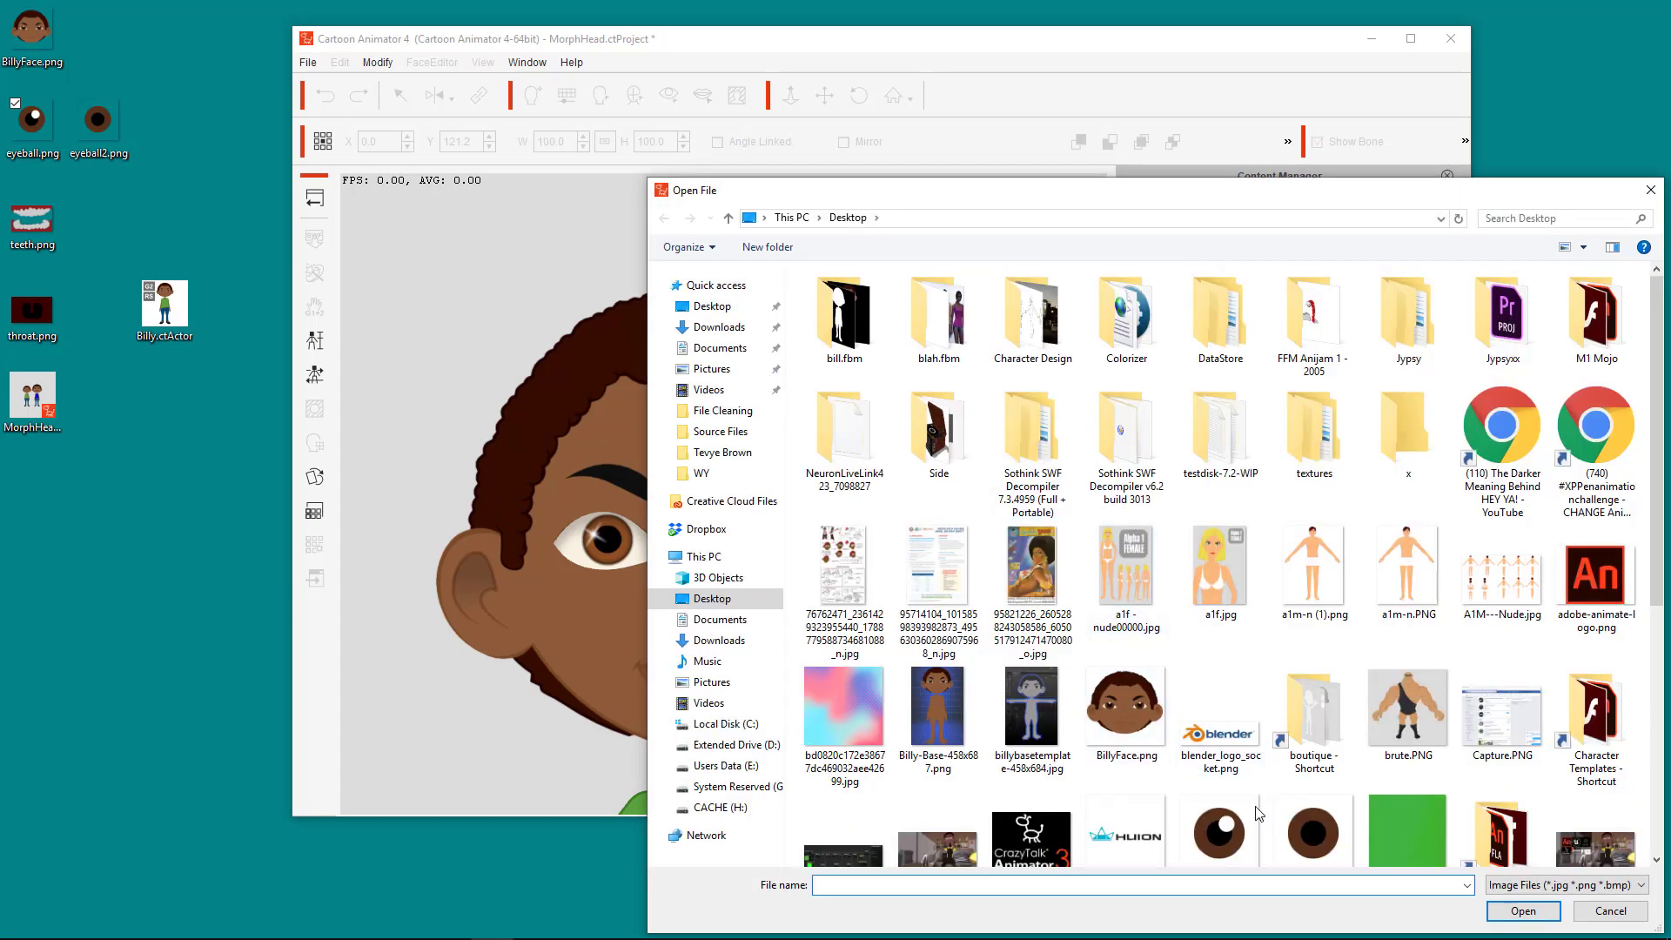
click(1254, 816)
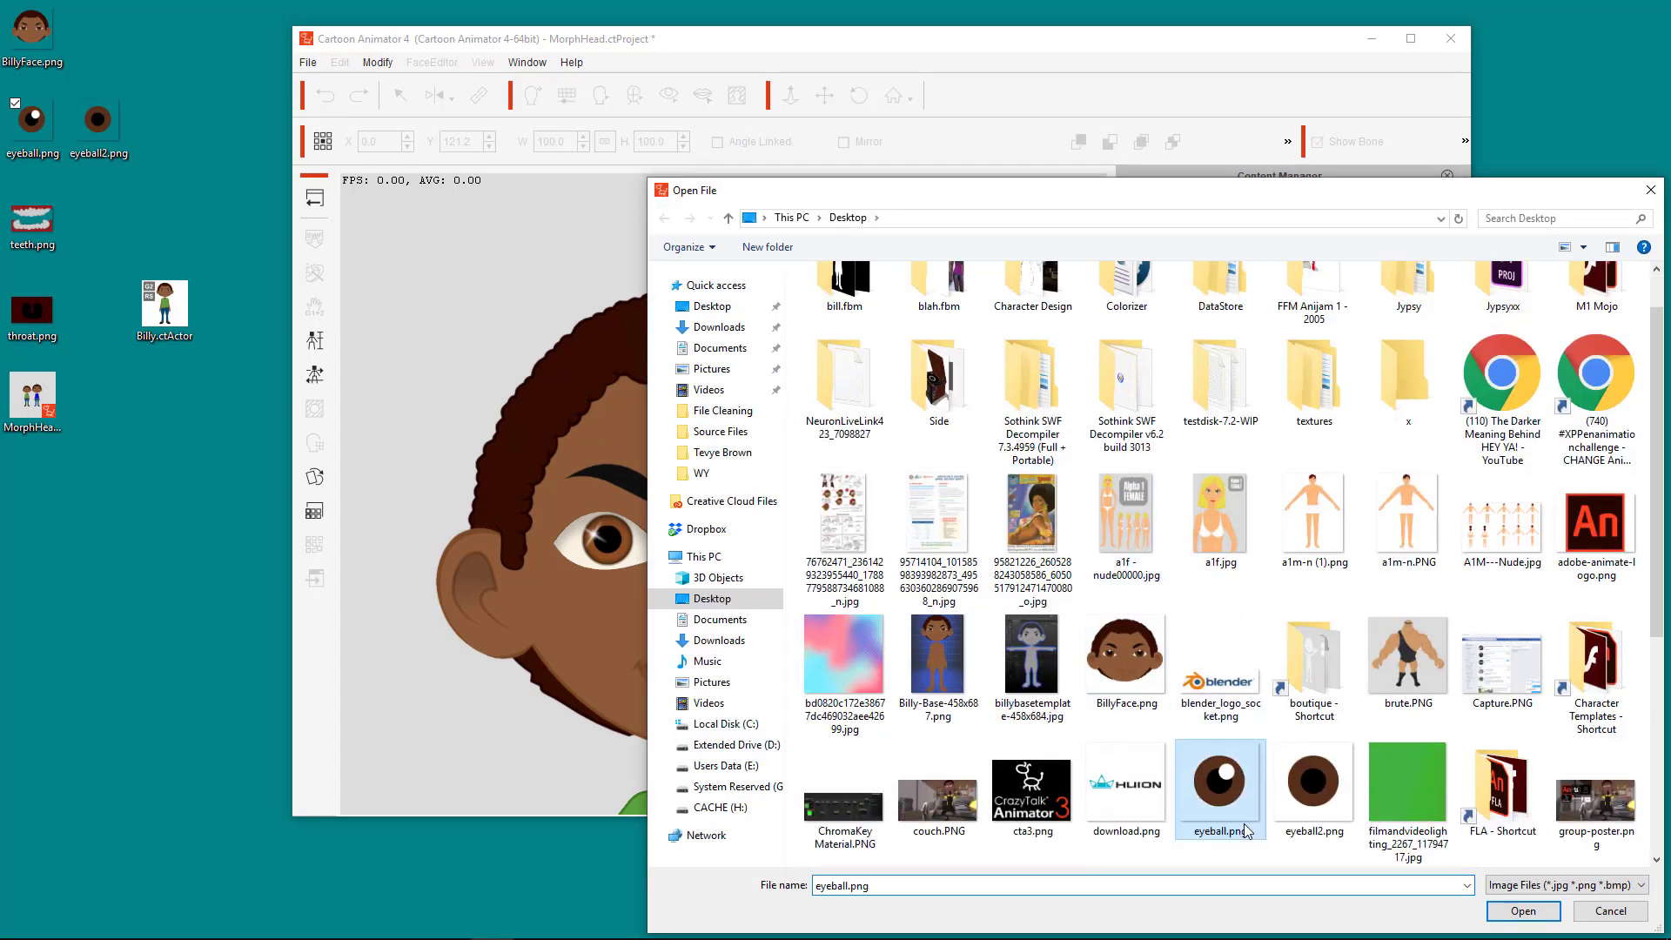
click(1522, 911)
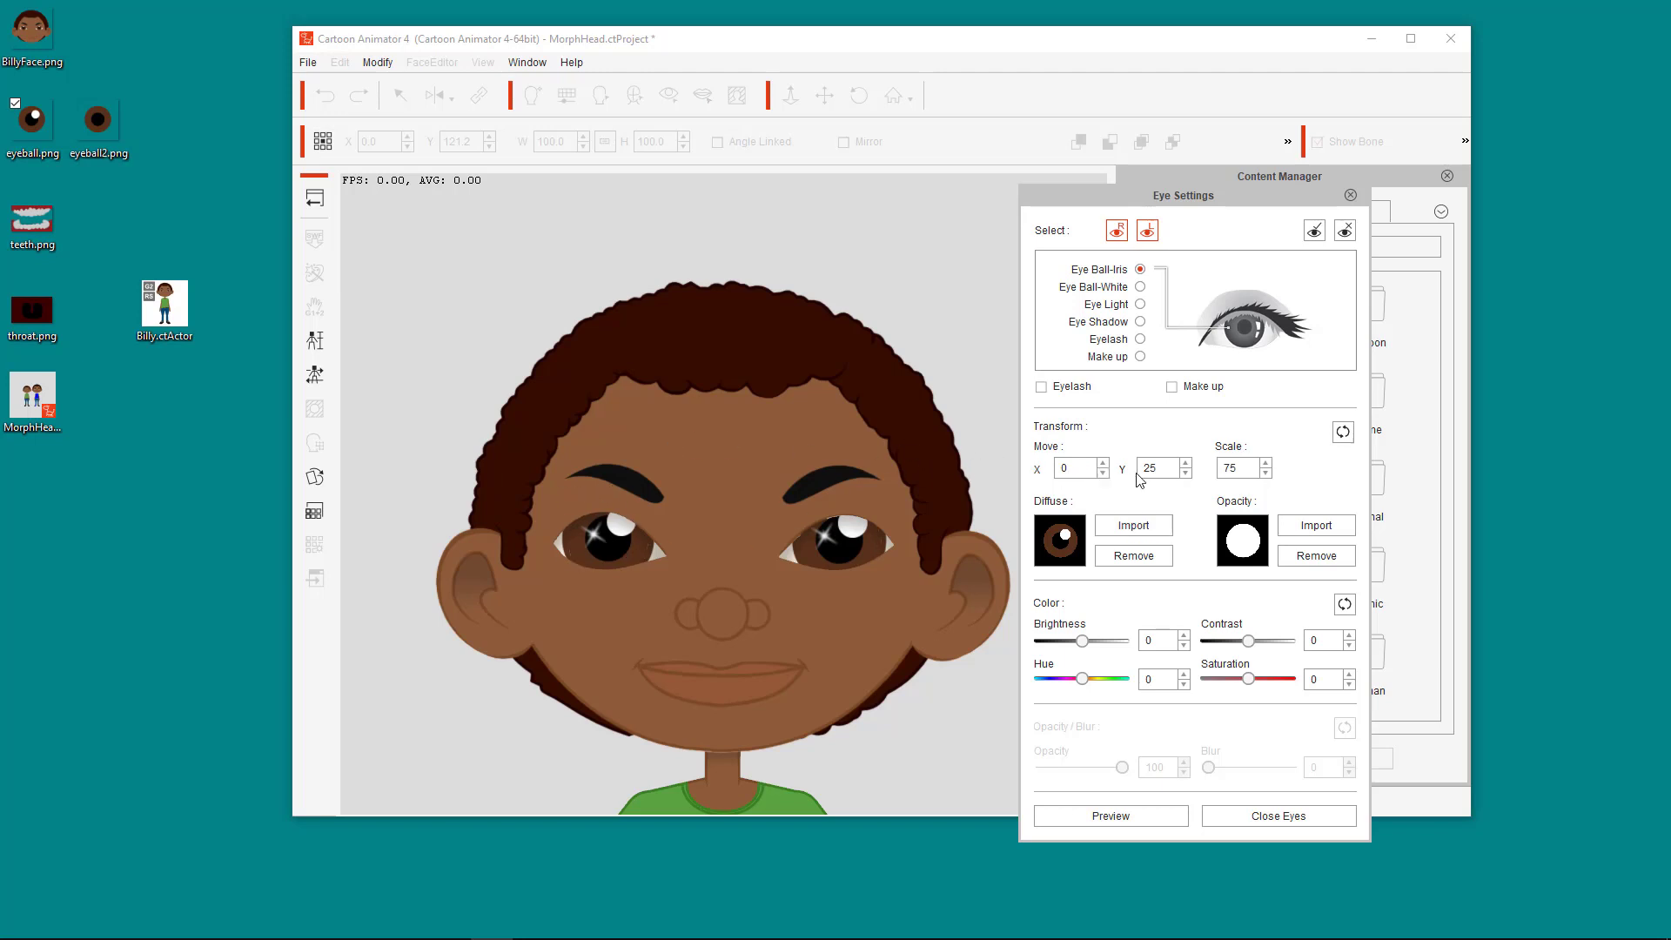
Reduce the scale of the imported iris to 45
click(1266, 473)
click(1266, 474)
click(1266, 473)
click(1266, 474)
click(1267, 474)
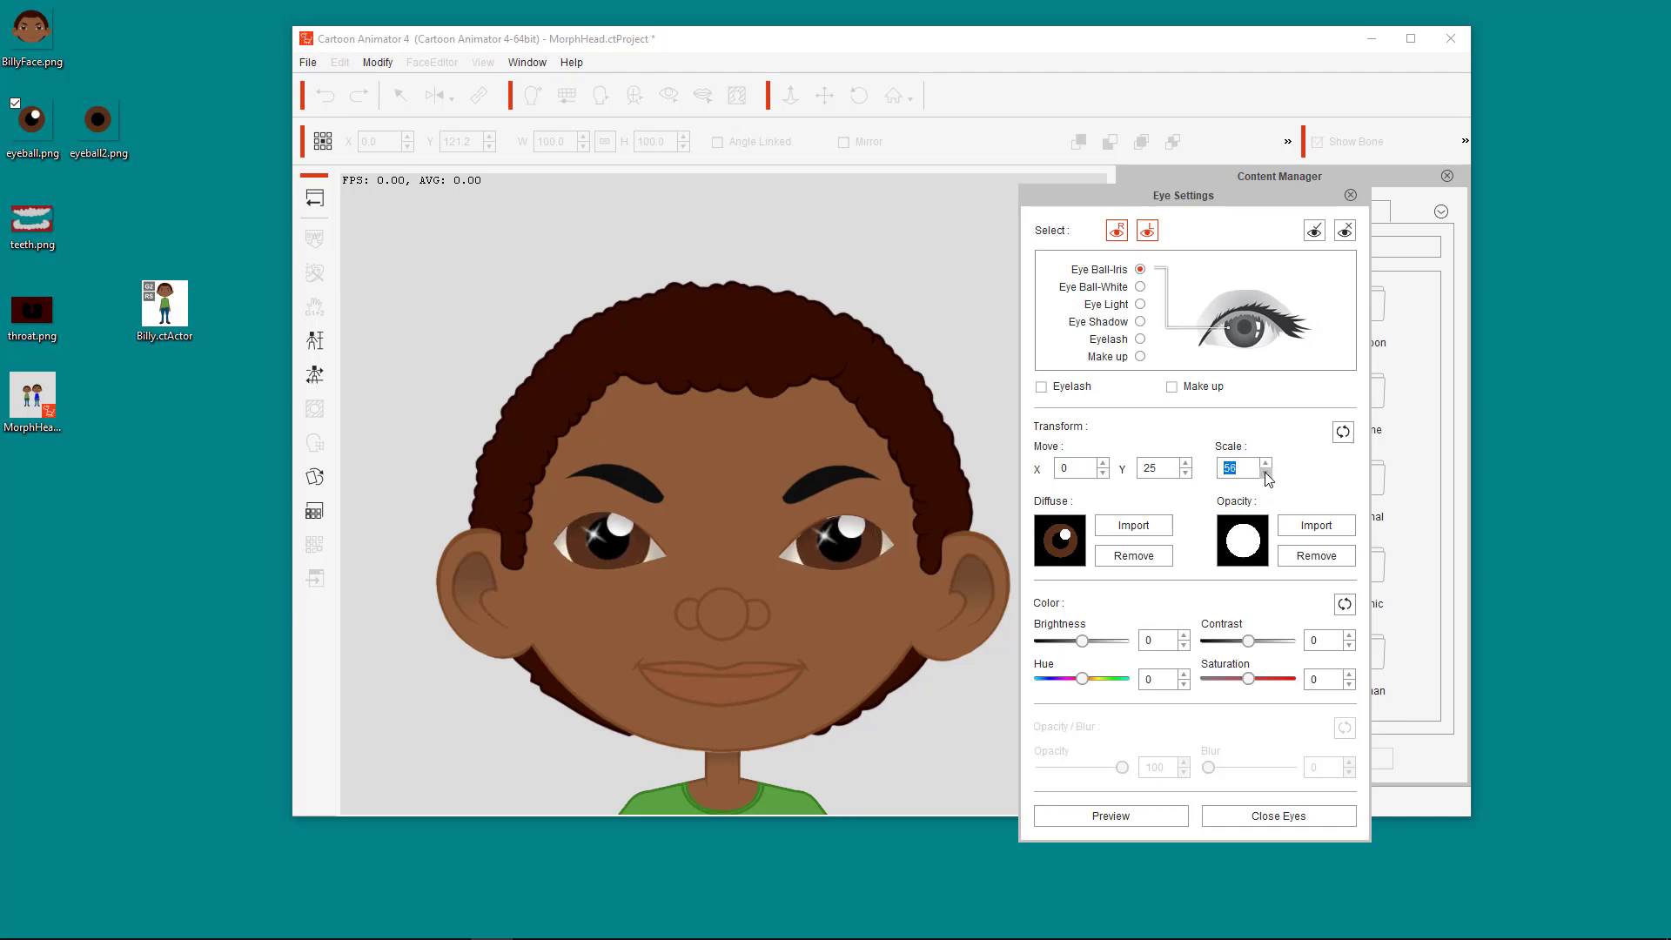
click(1267, 473)
Set the Eye Light to scale 138, Y move -3 and opacity 0, and preview the eyes
click(1140, 305)
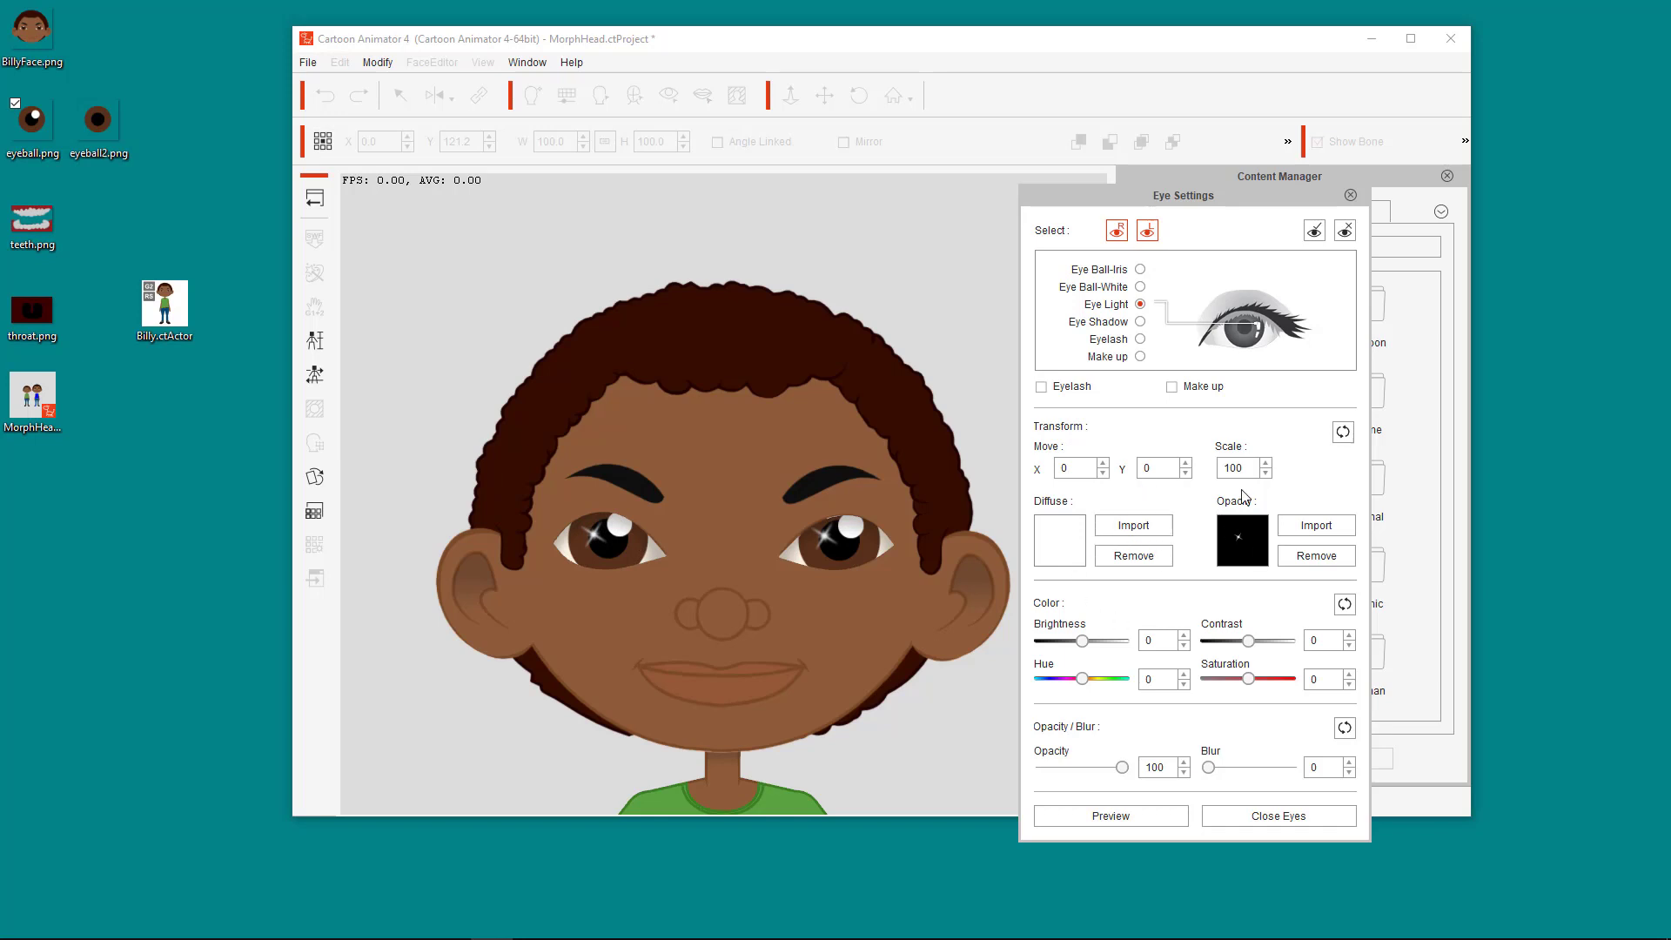
click(1265, 465)
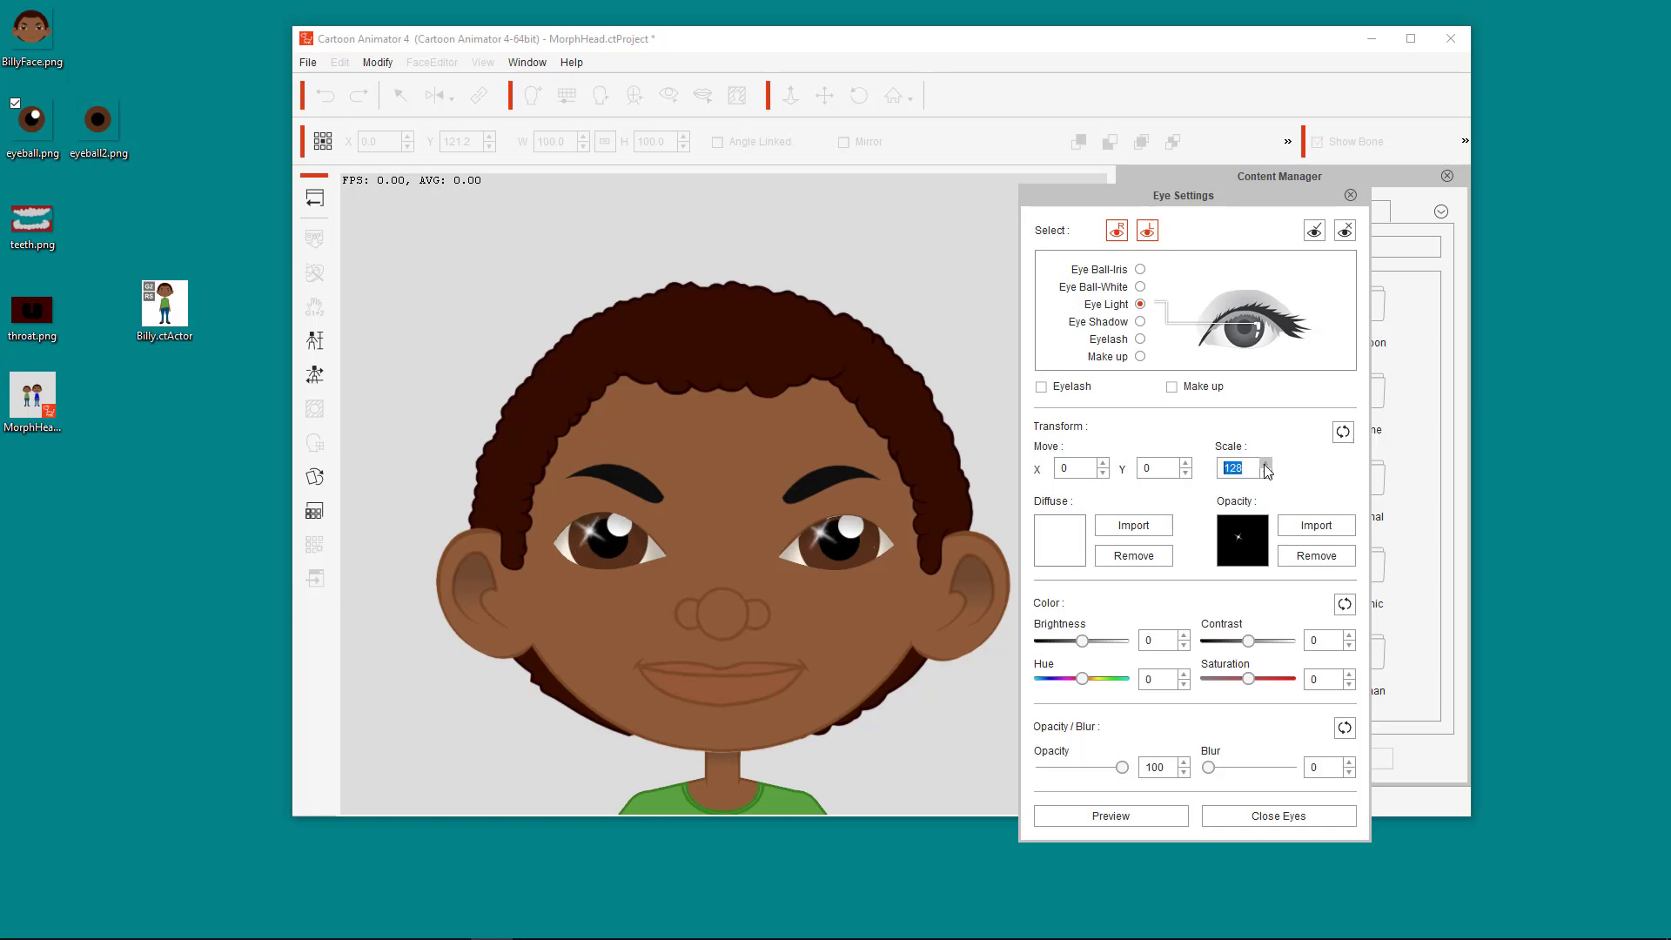
click(1186, 464)
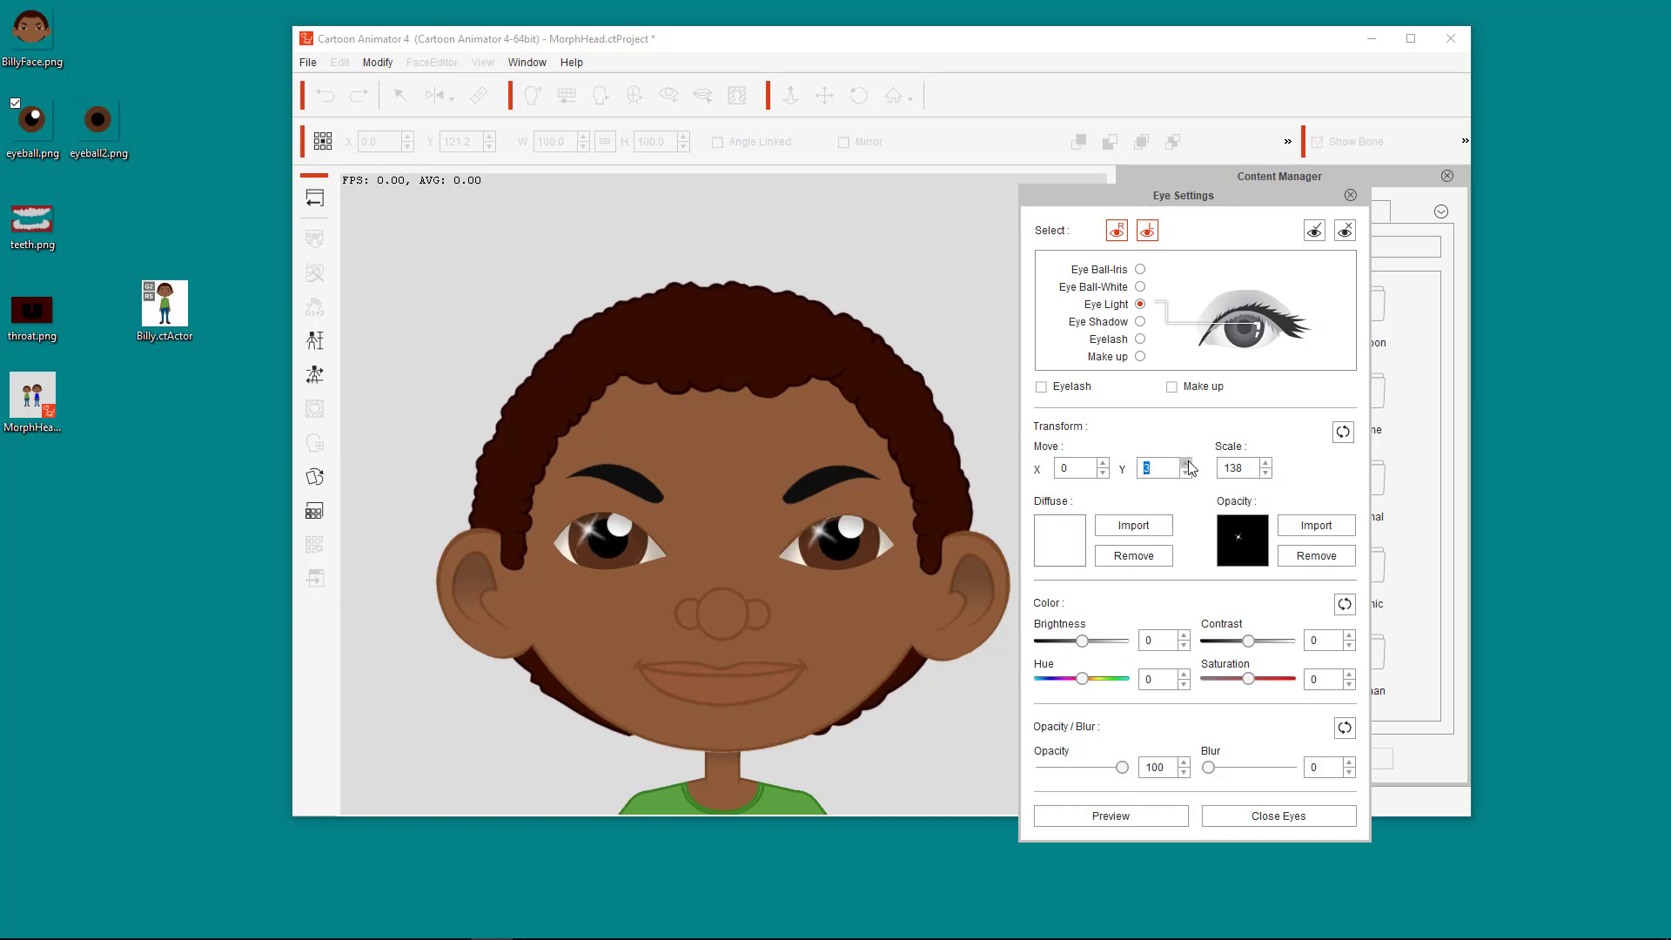
click(1185, 474)
drag(1120, 770, 1023, 763)
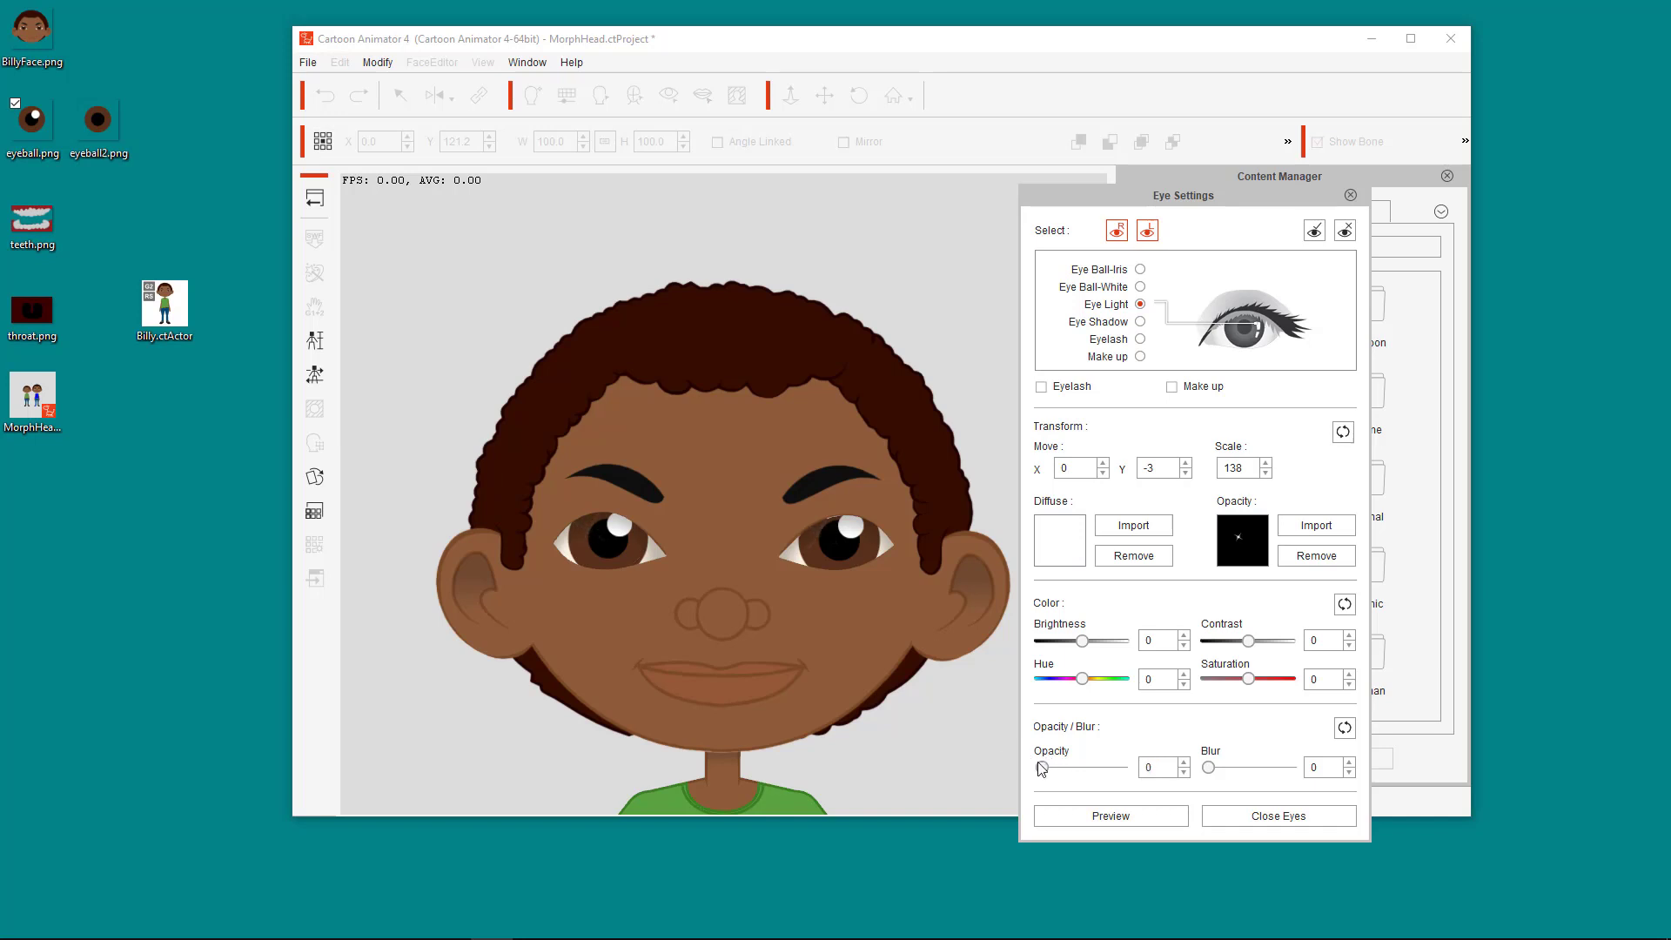
click(1125, 561)
click(1150, 818)
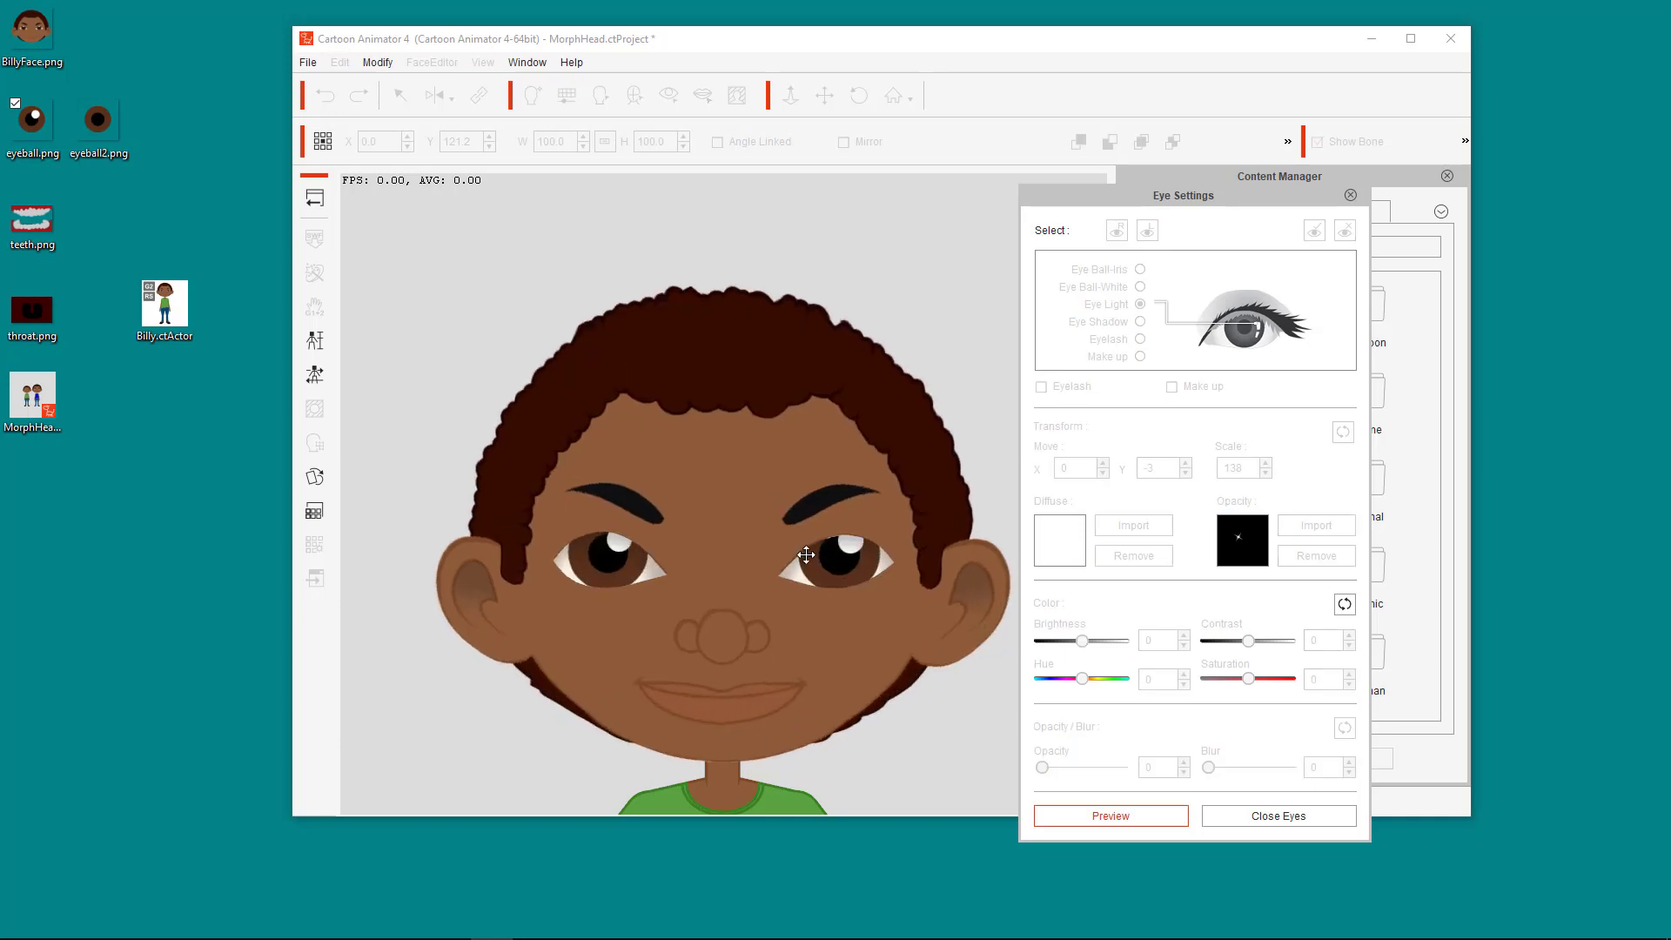
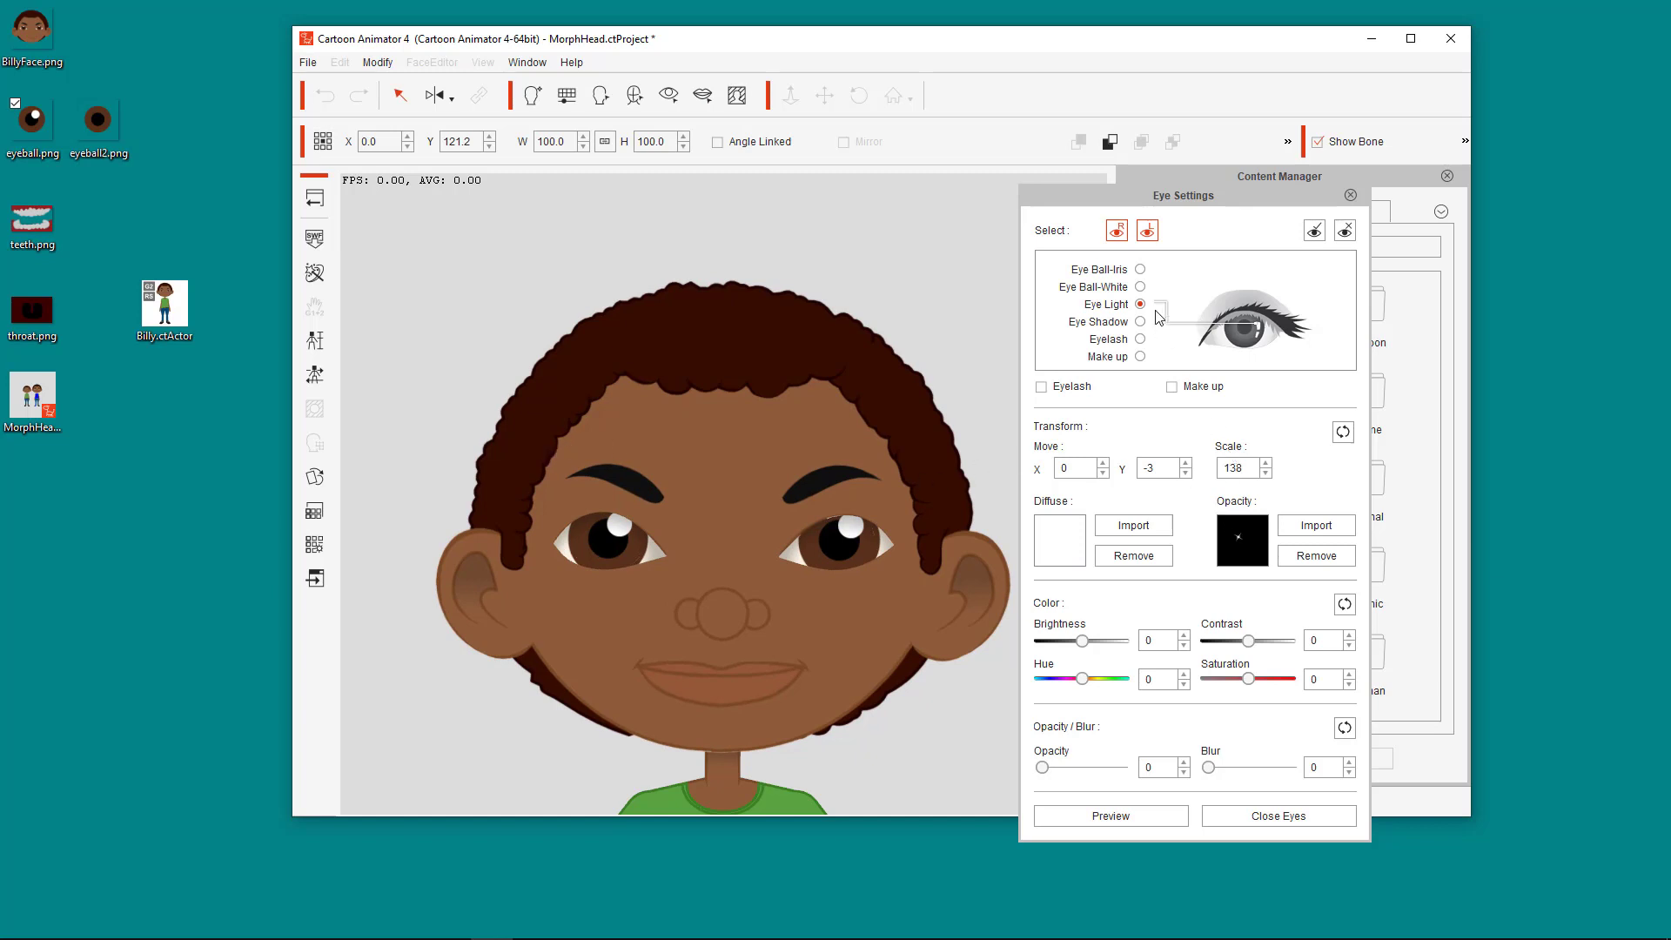
Import eyeball2.png from the Desktop as the Diffuse image of Eye Ball-White
click(1122, 295)
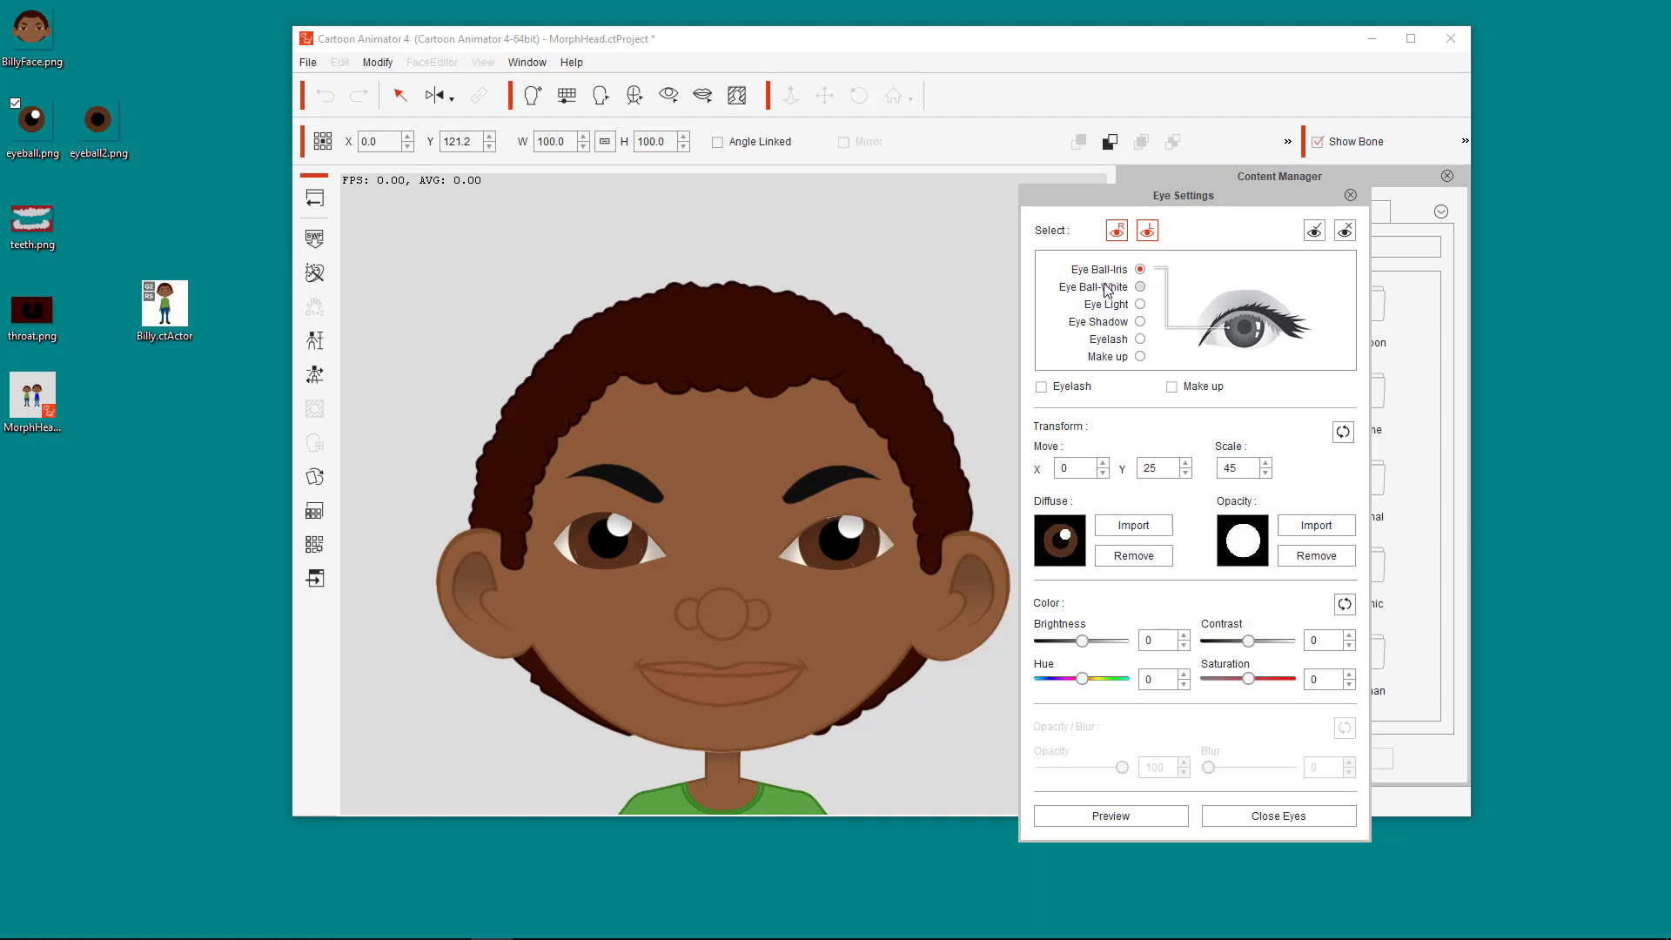
click(1107, 290)
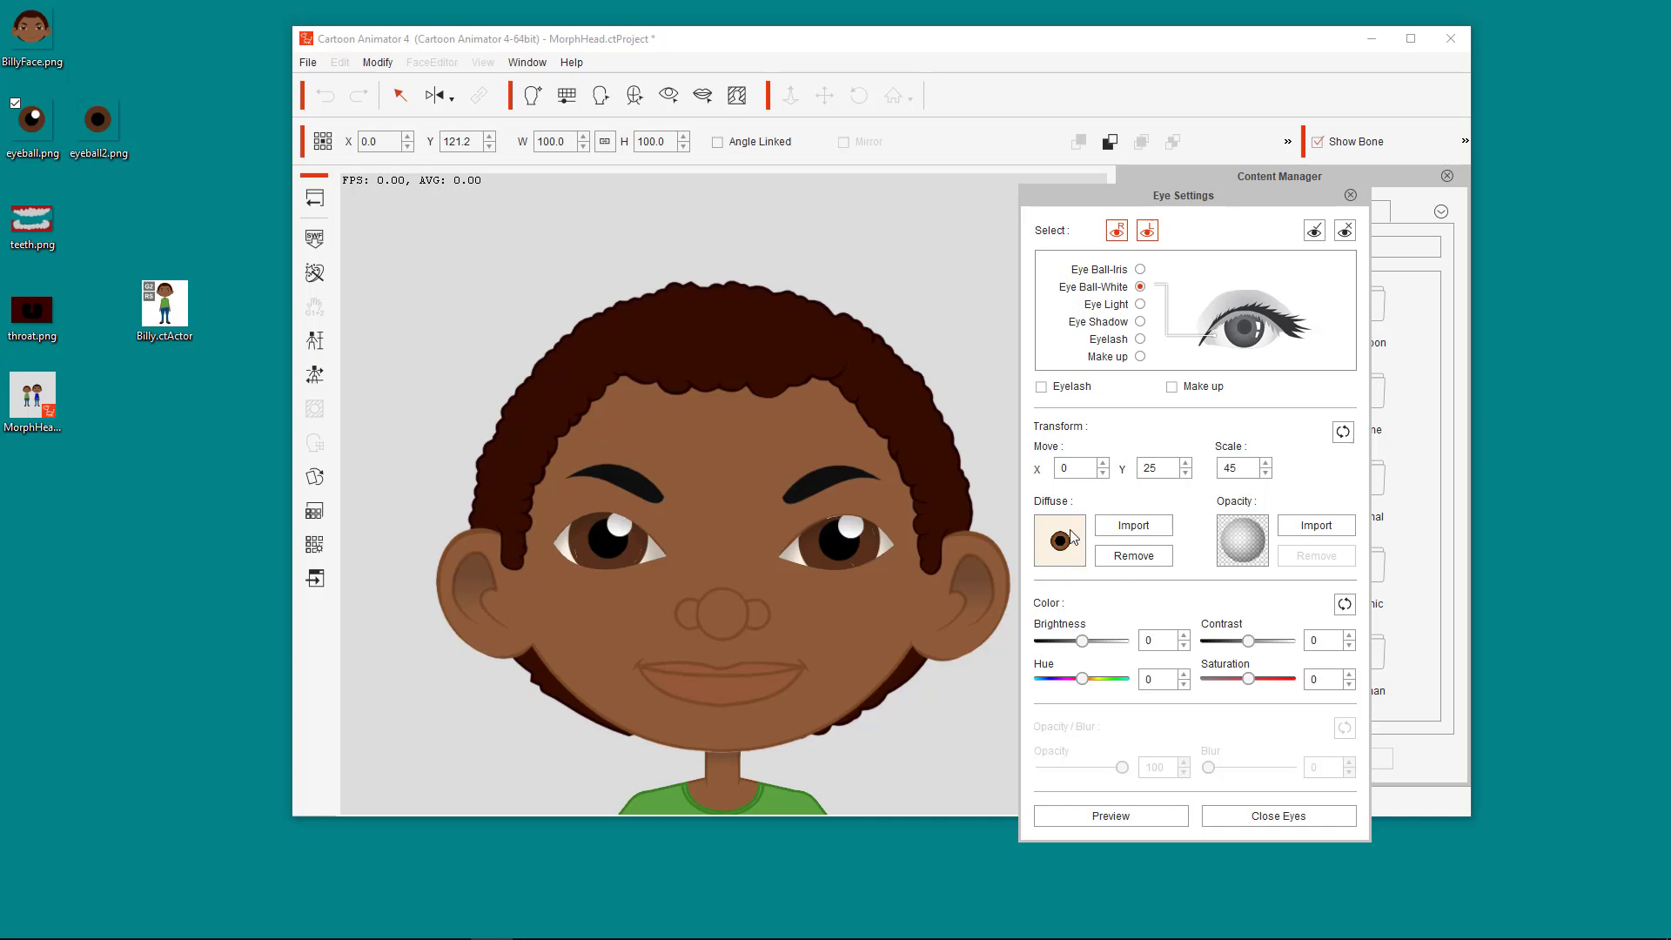
click(1133, 525)
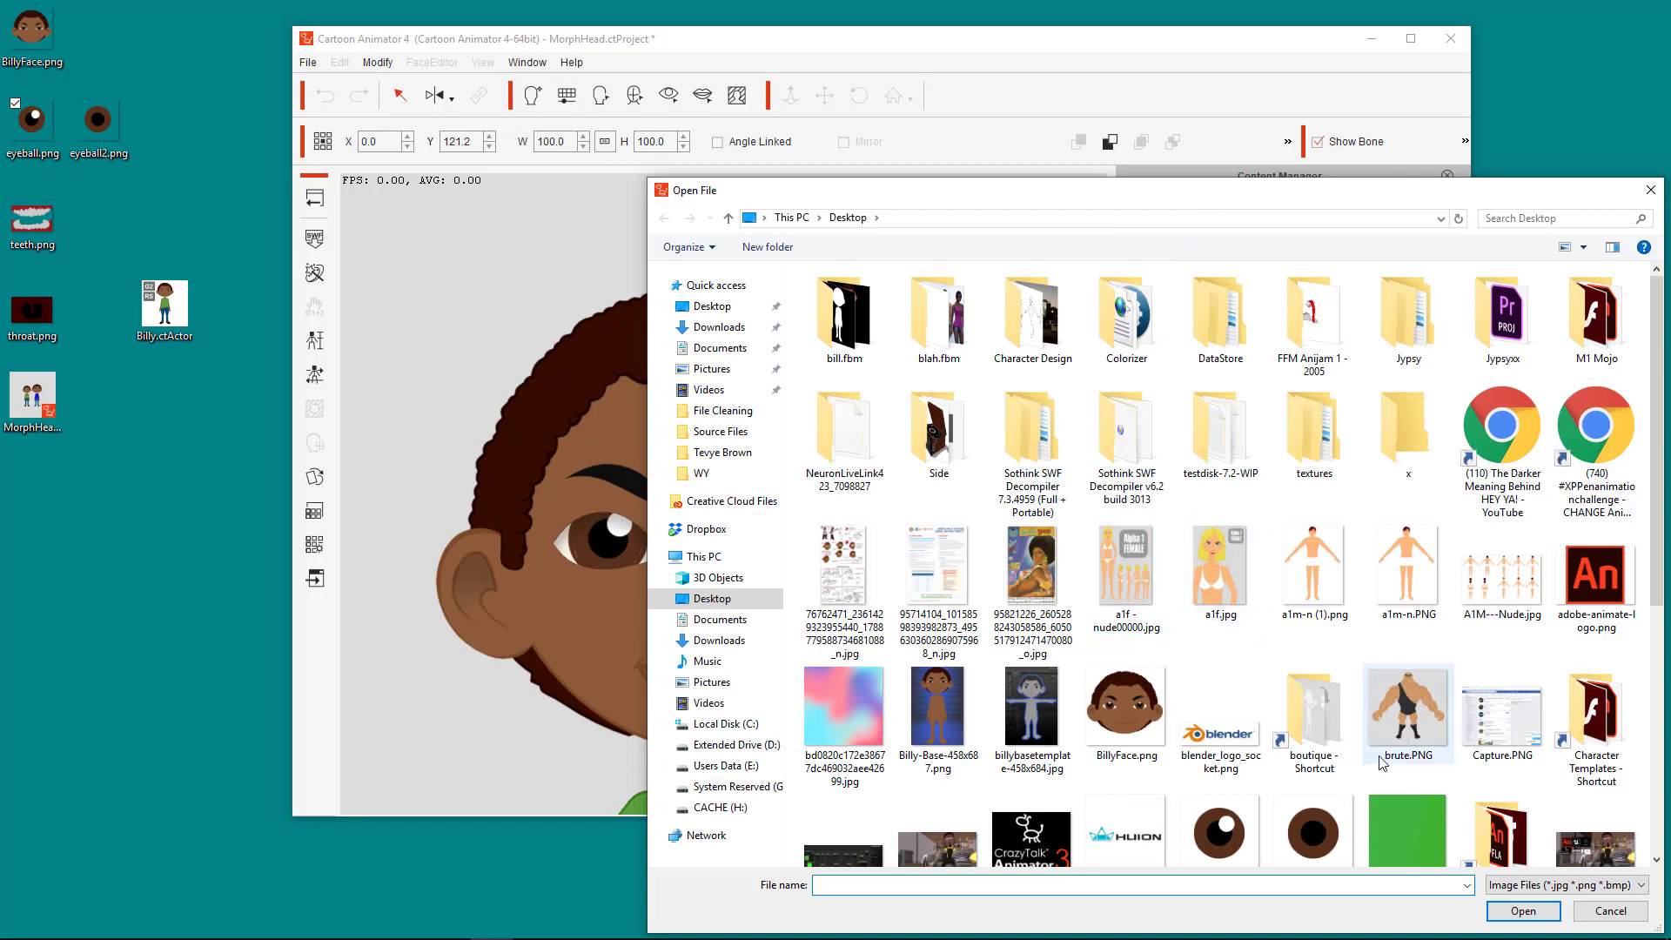
click(1315, 853)
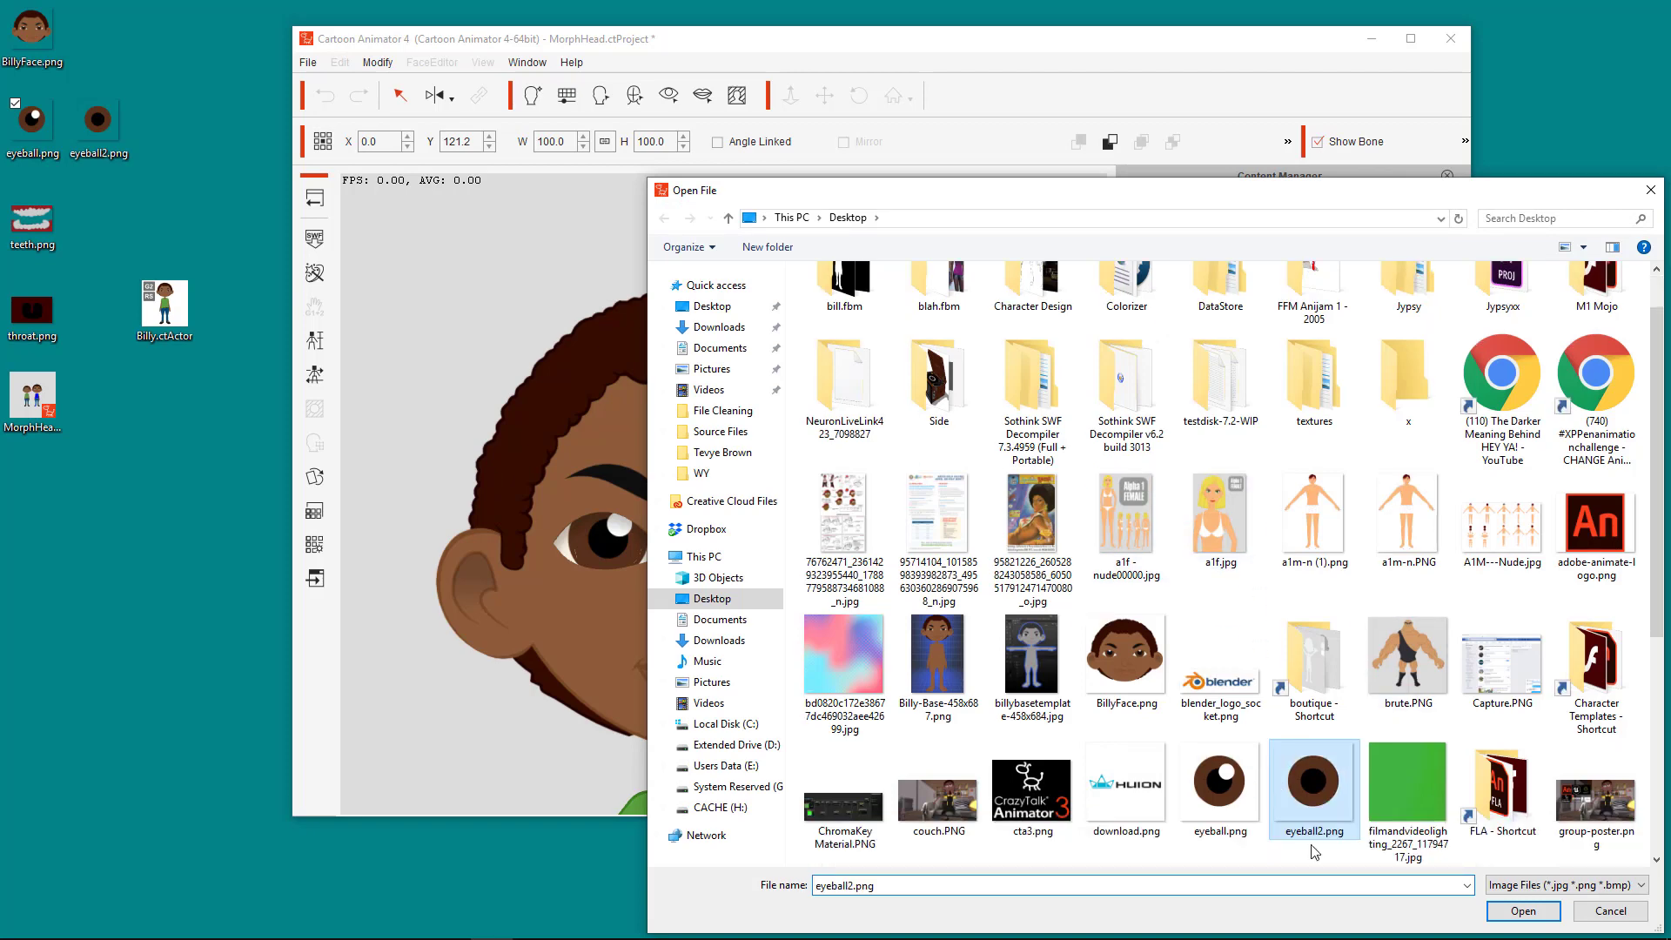
click(1501, 905)
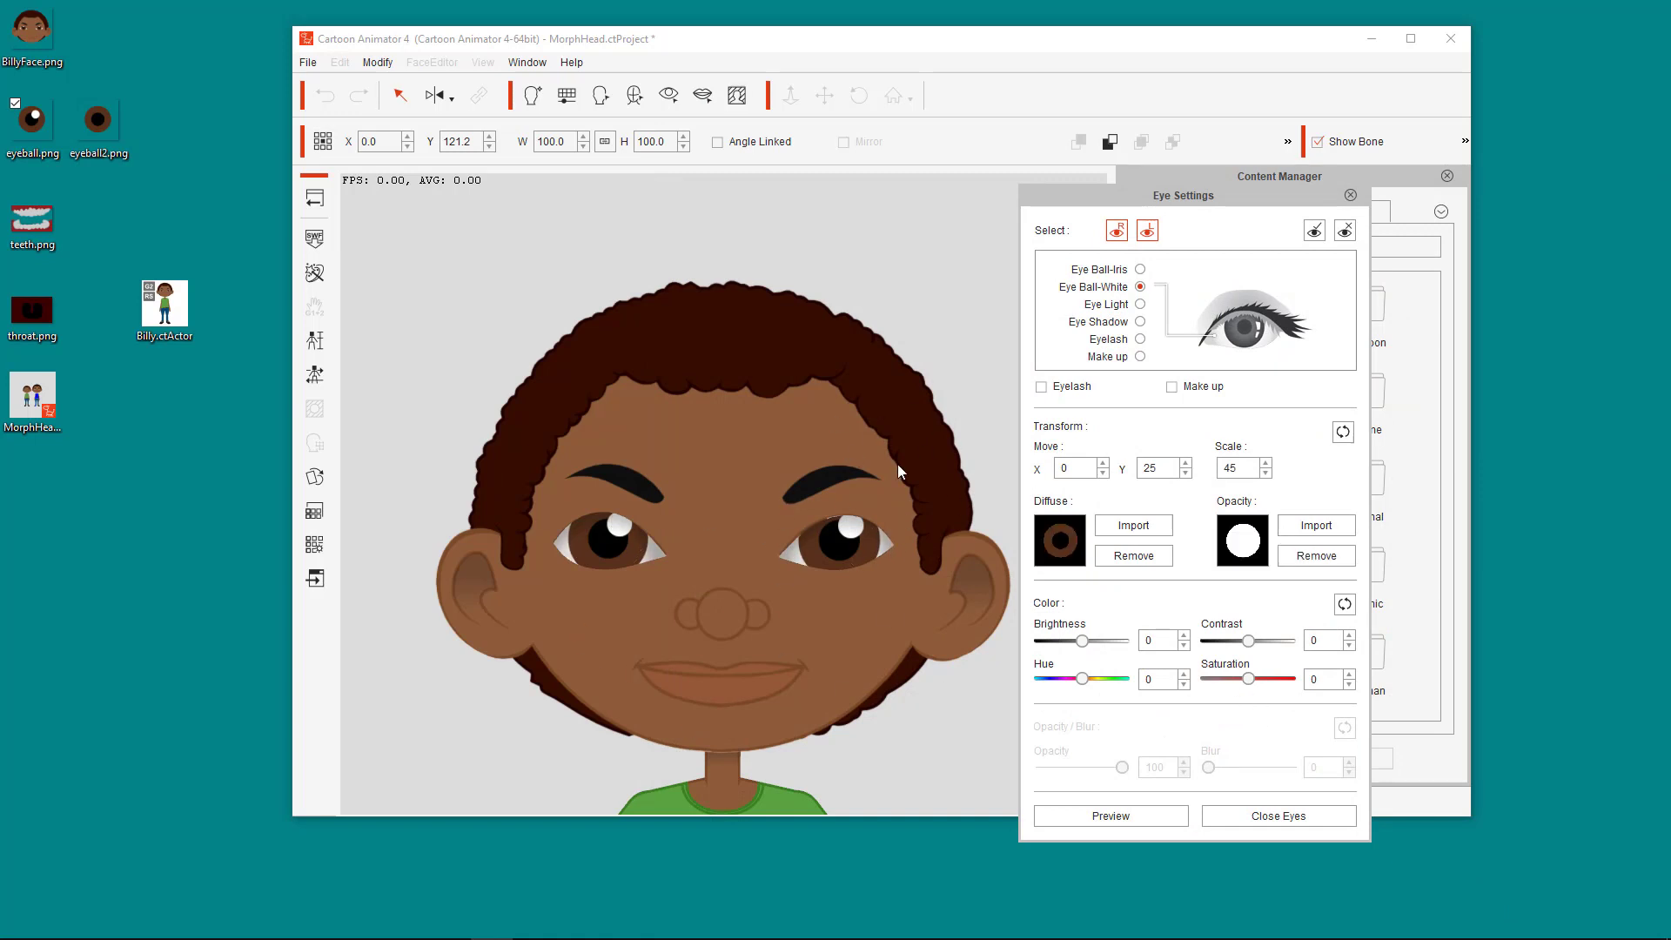
Preview the eyes in motion, stop the preview and close the eye settings
click(1153, 817)
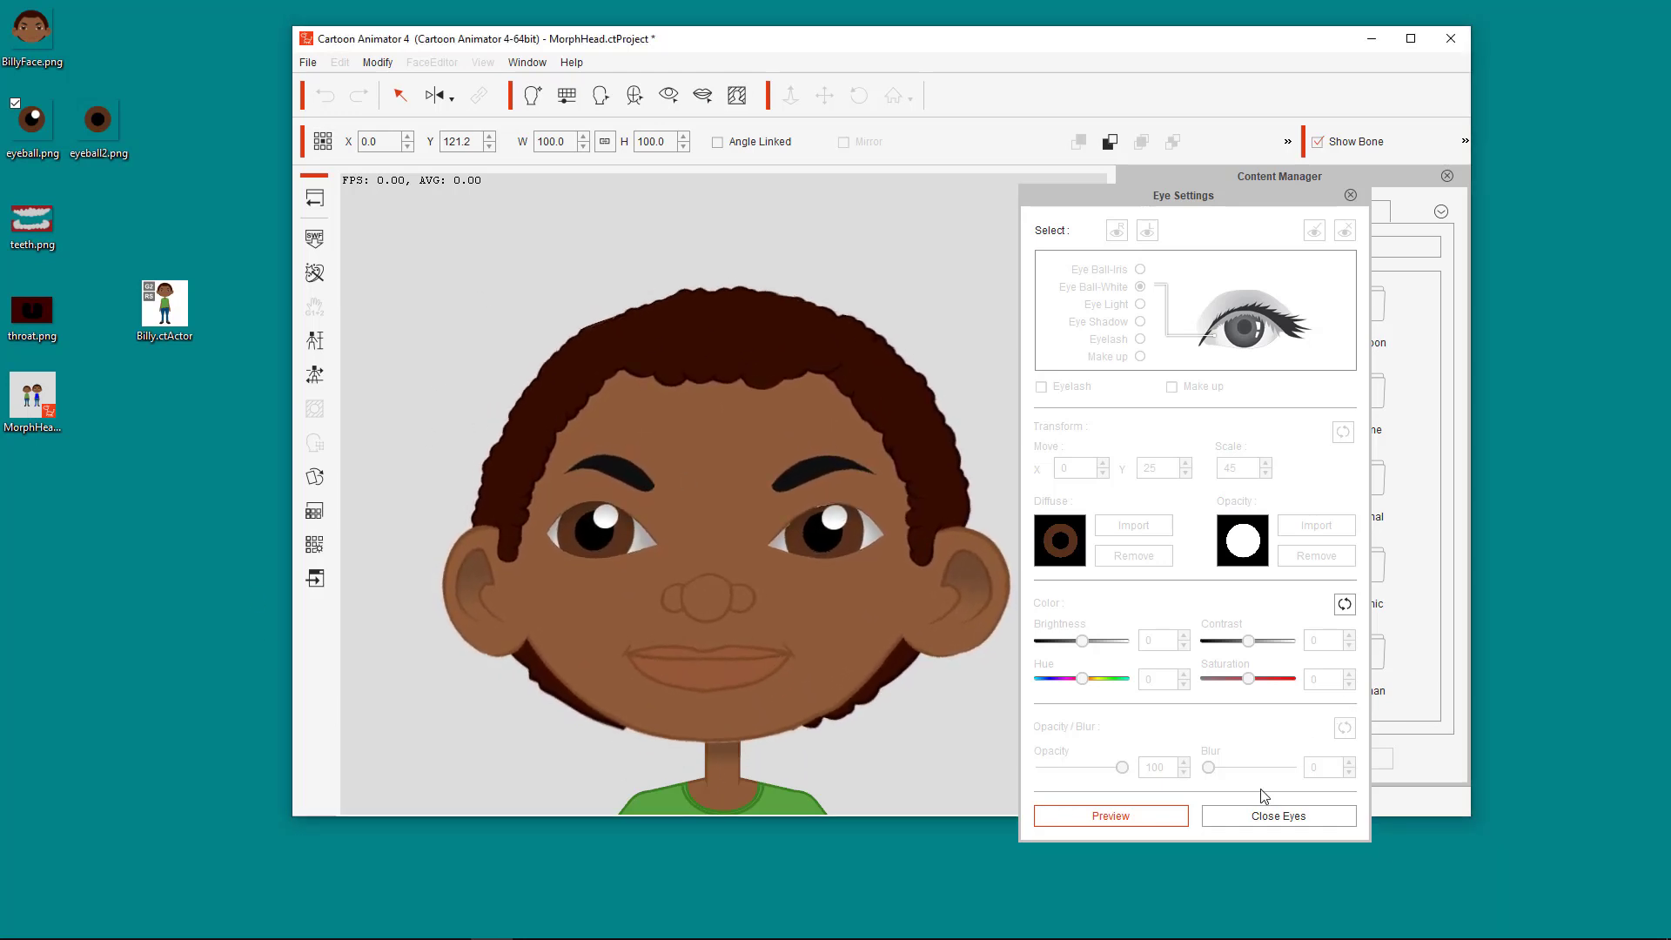
click(1160, 821)
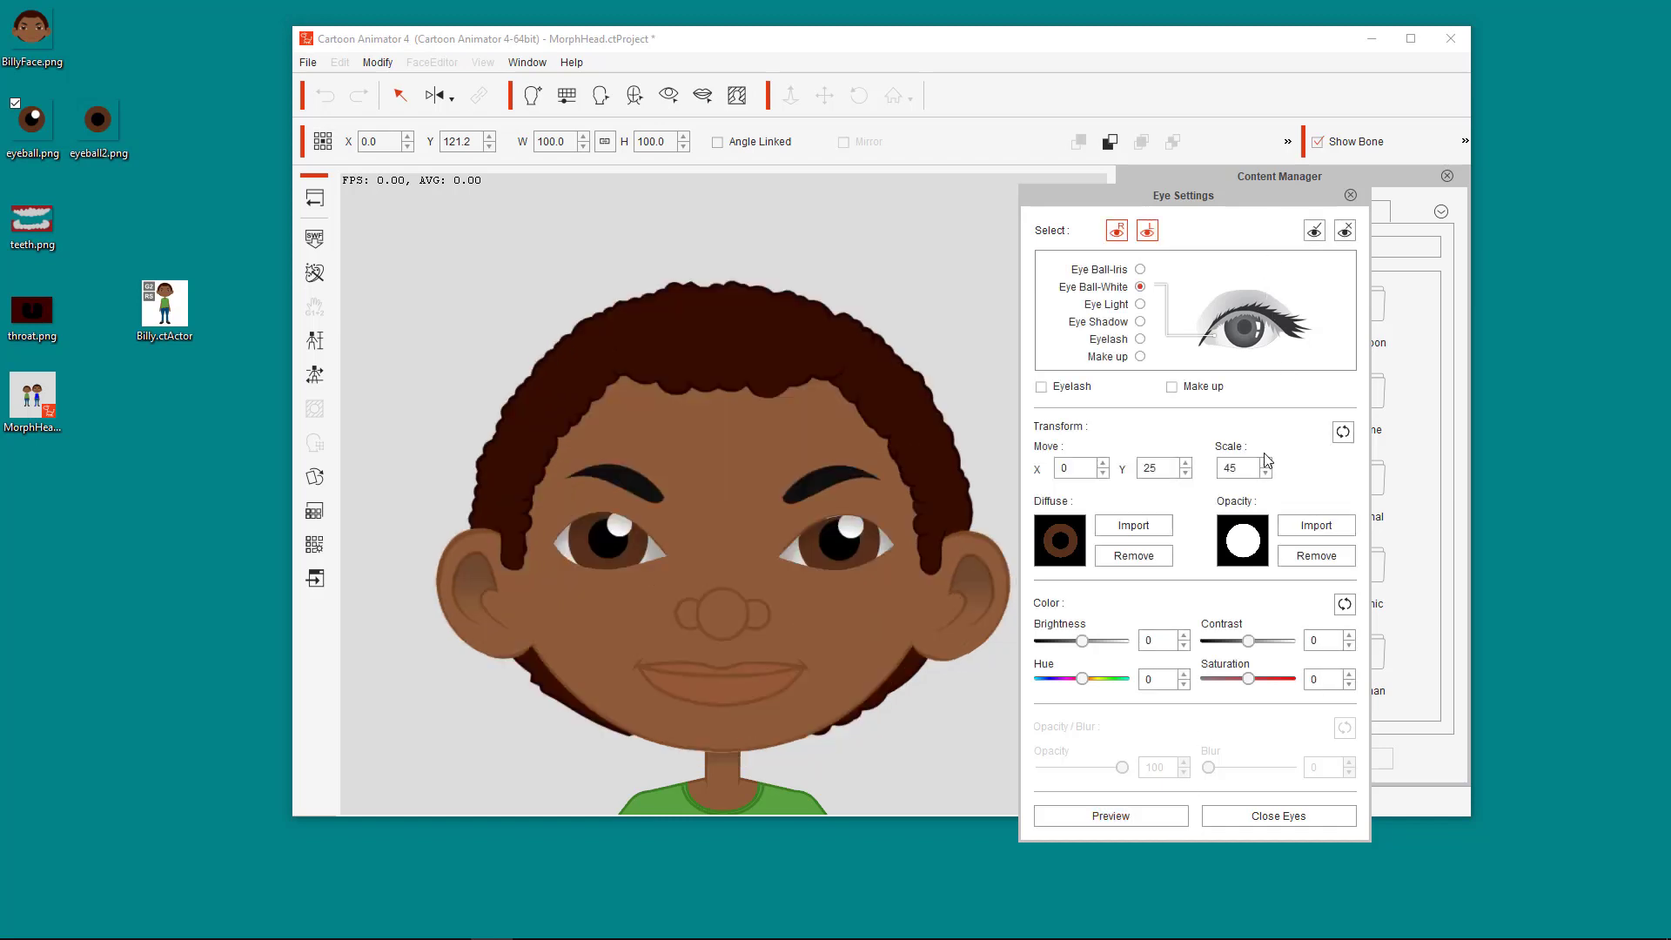
click(1352, 195)
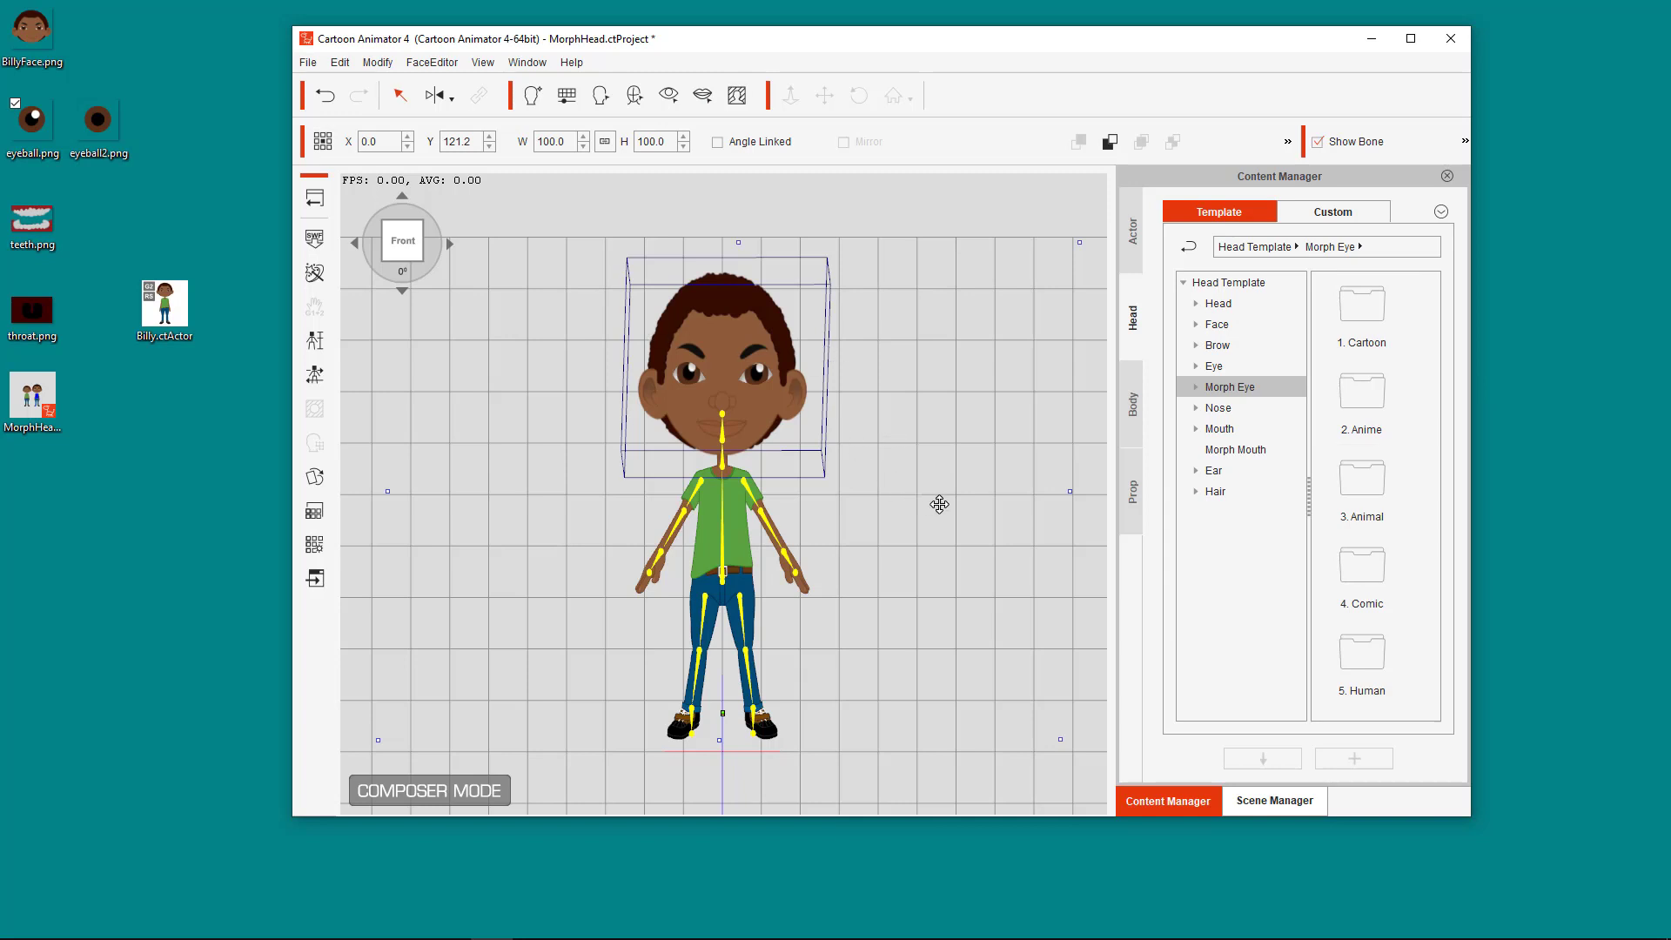
Return to the stage and save the project over MorphHead.ctProject on the Desktop
drag(905, 44, 1005, 54)
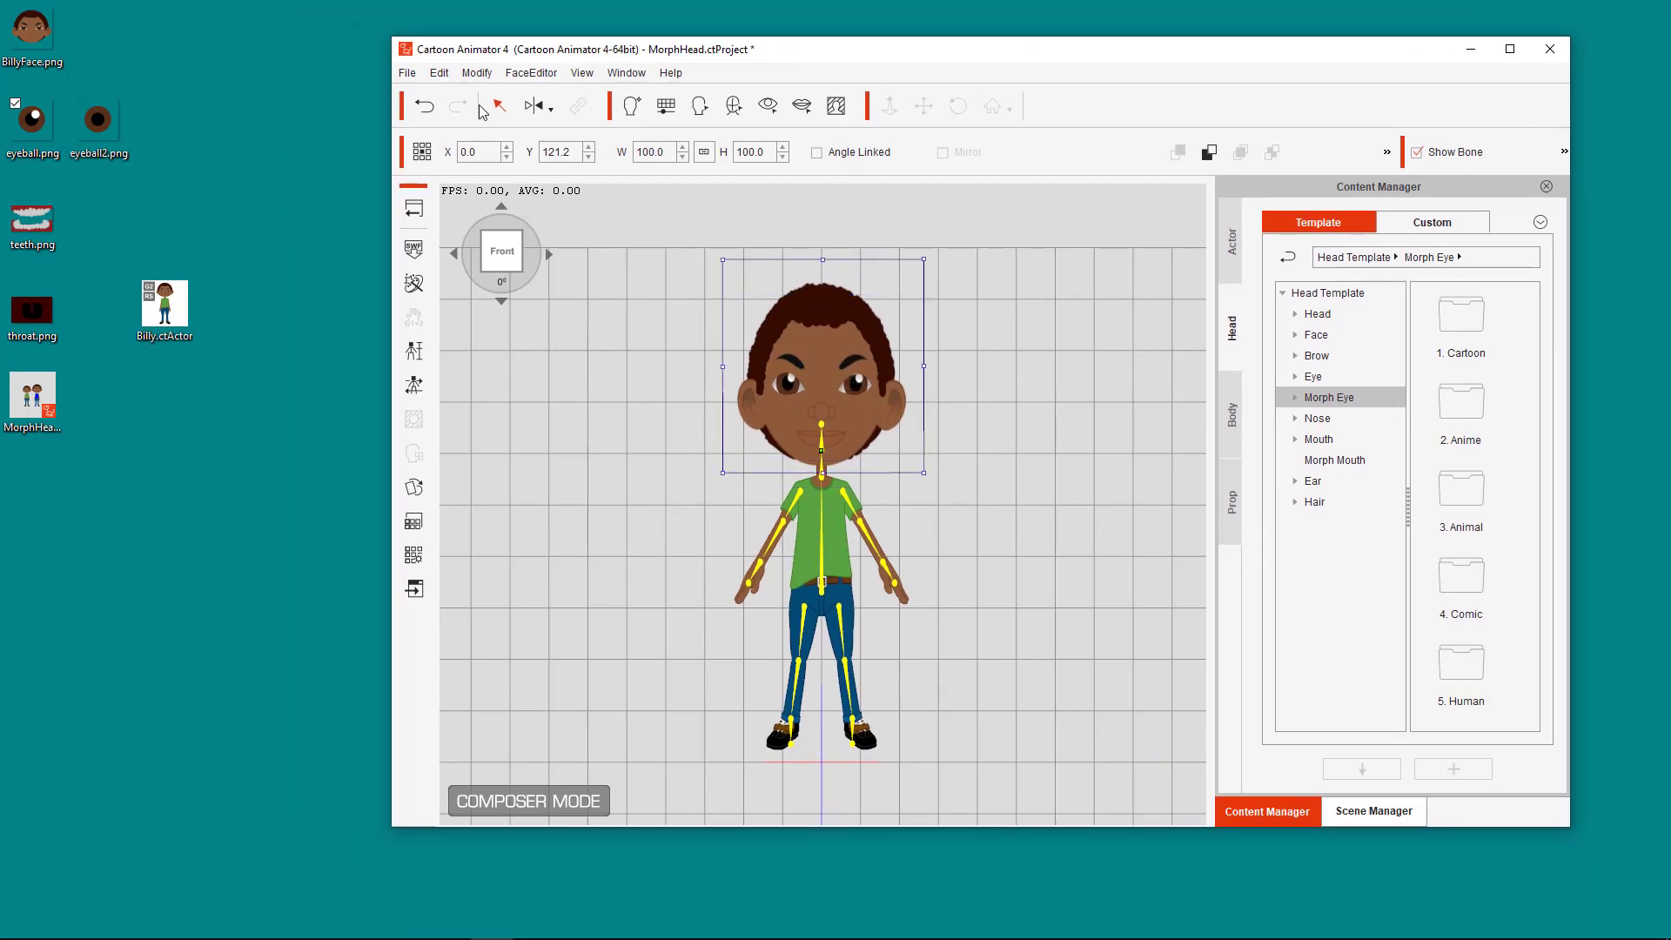
click(415, 207)
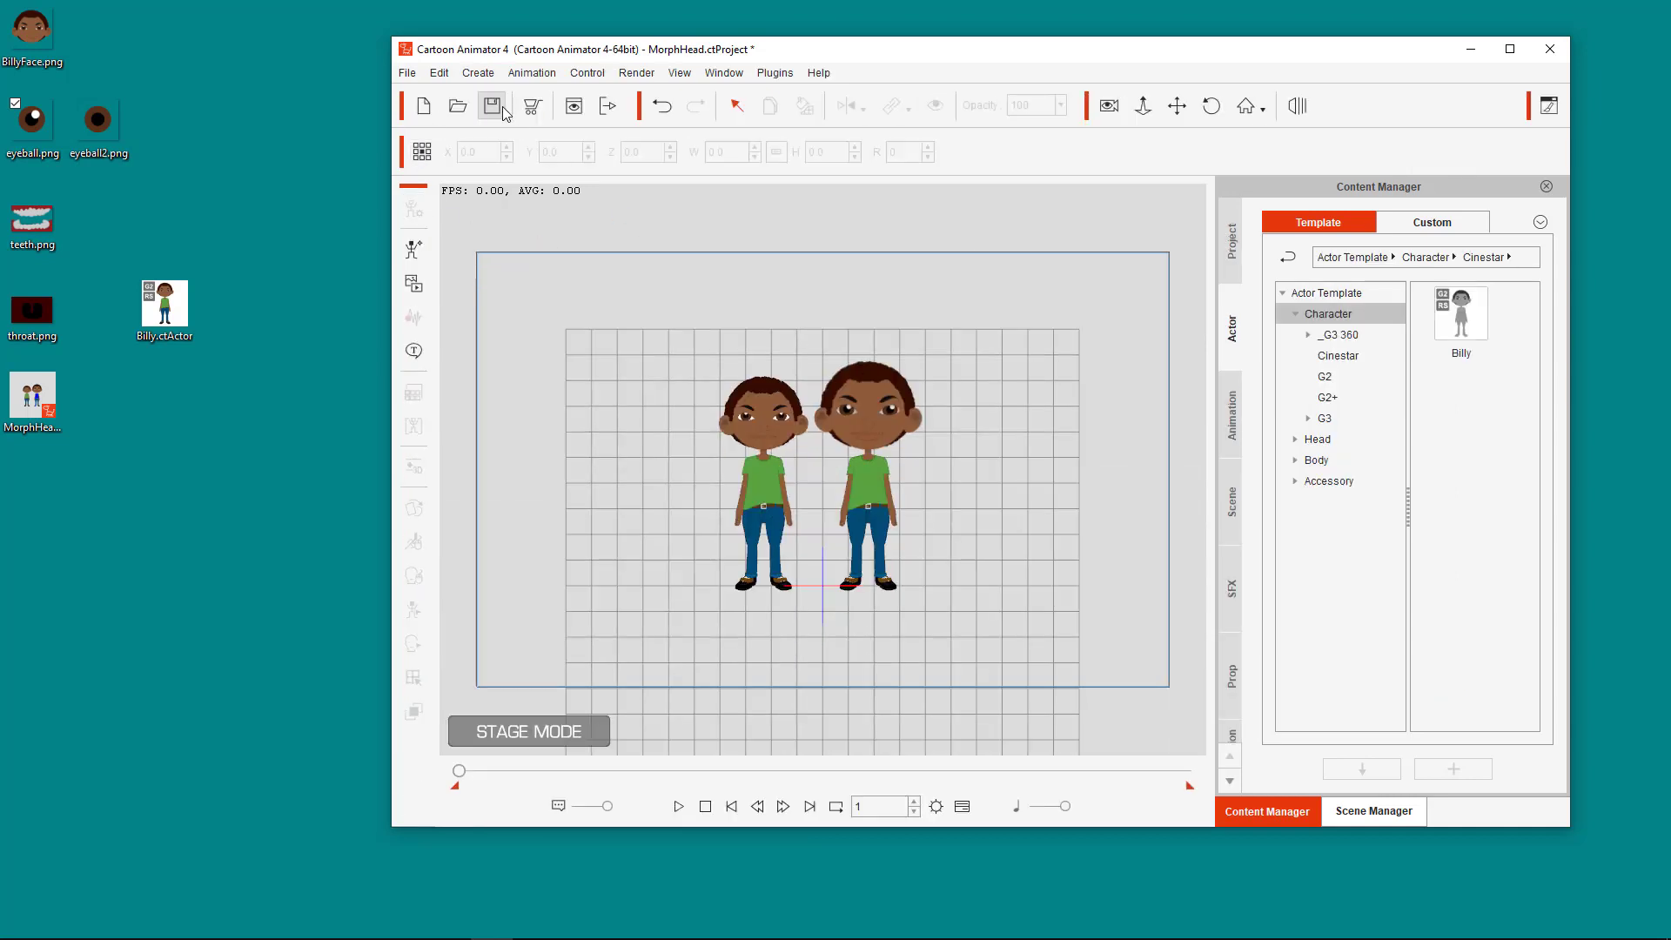
click(492, 105)
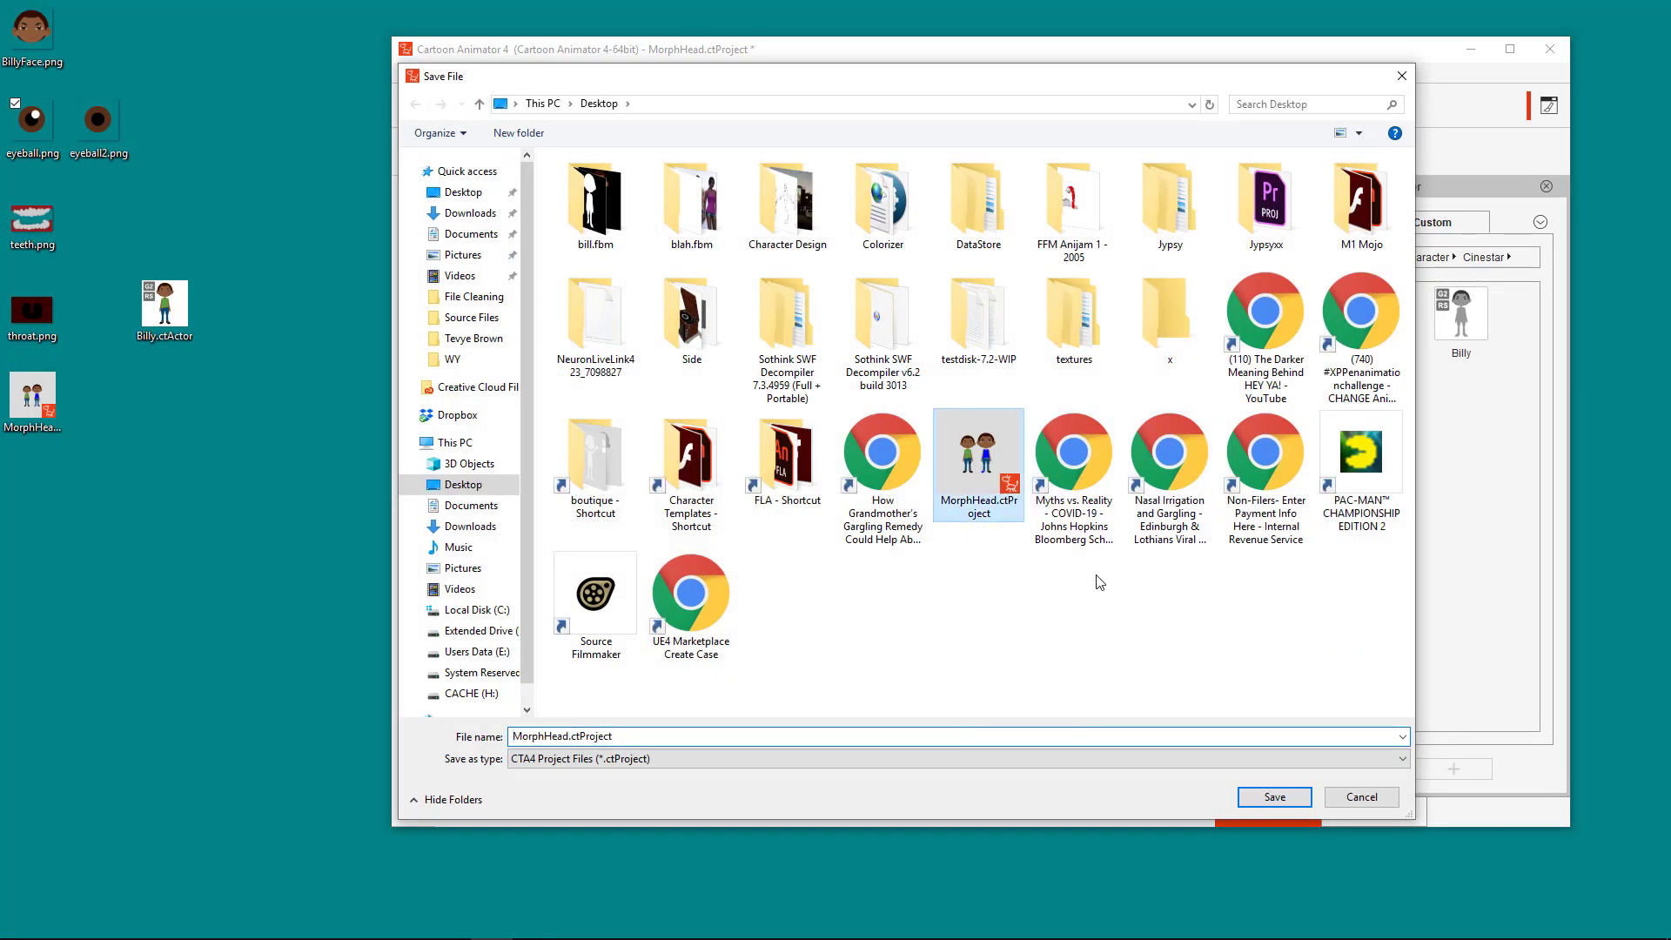
click(1275, 797)
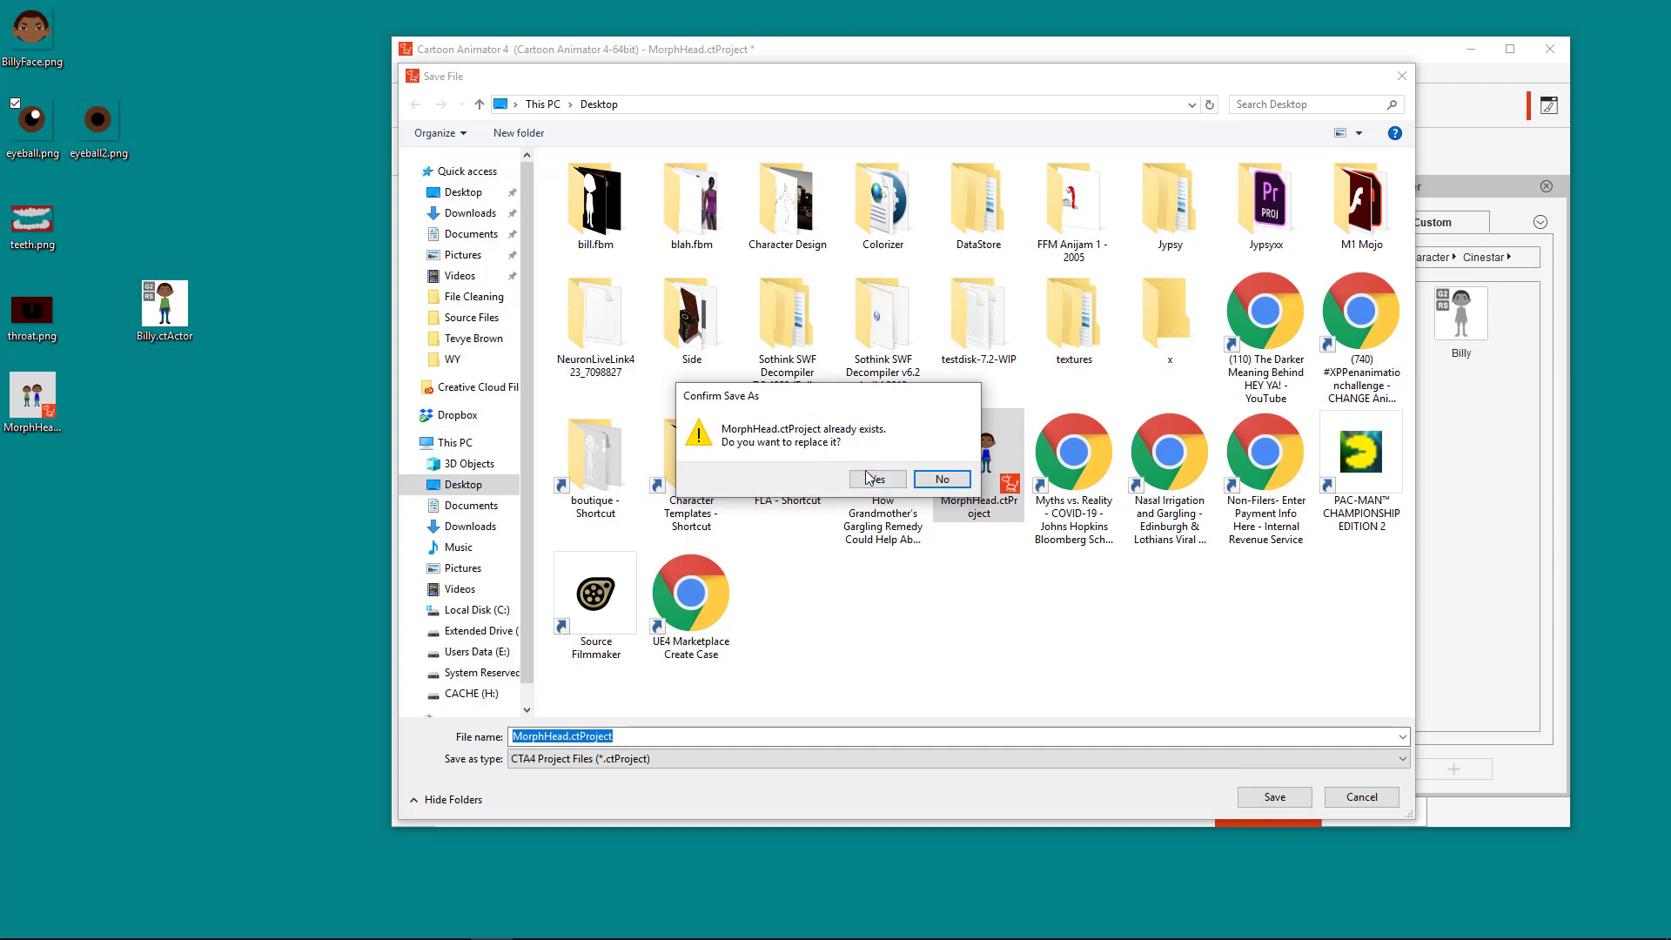
click(869, 476)
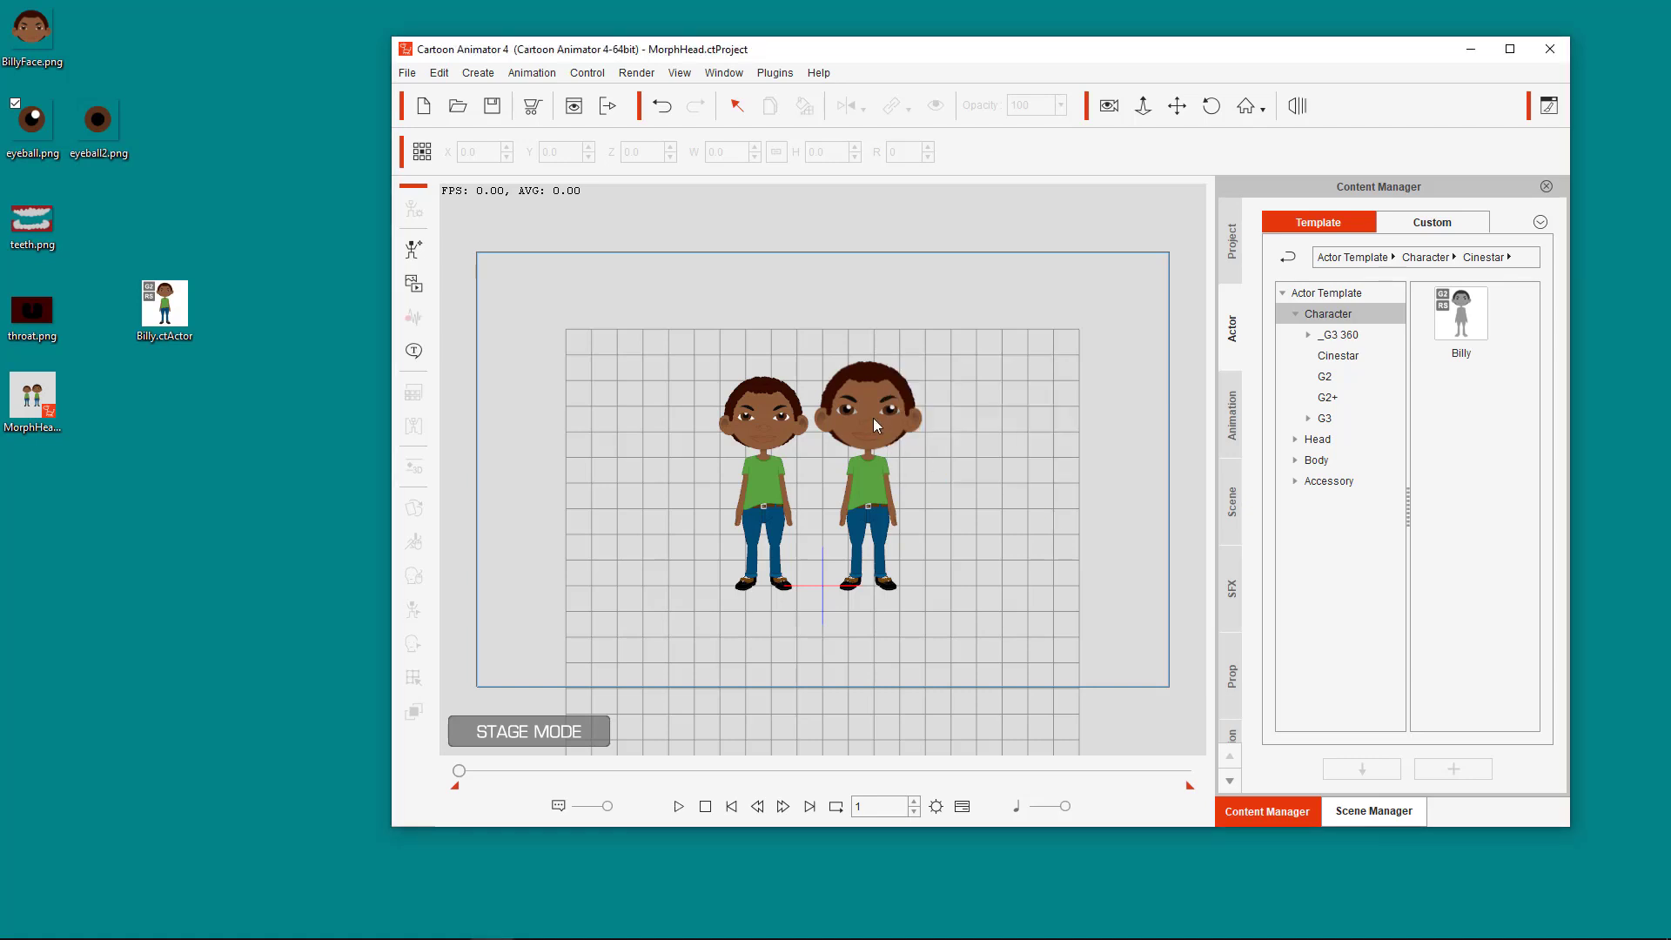
Open the larger-headed Billy in Composer Mode, maximize the window and bring up the Teeth Settings for his head
click(885, 415)
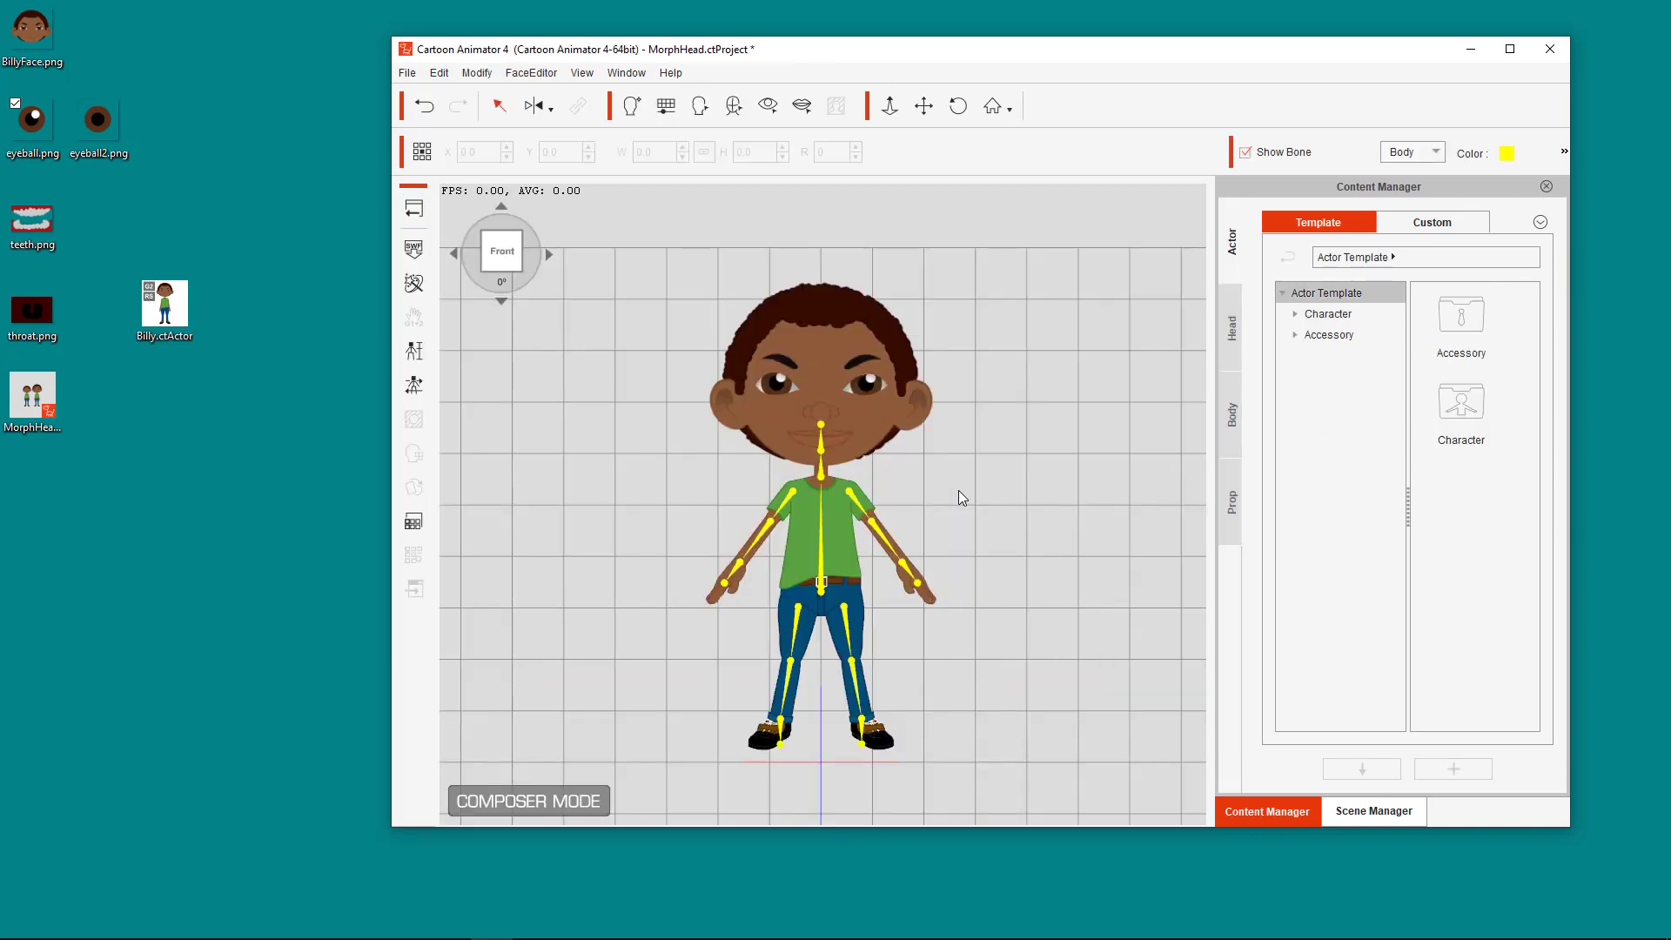
double_click(1090, 55)
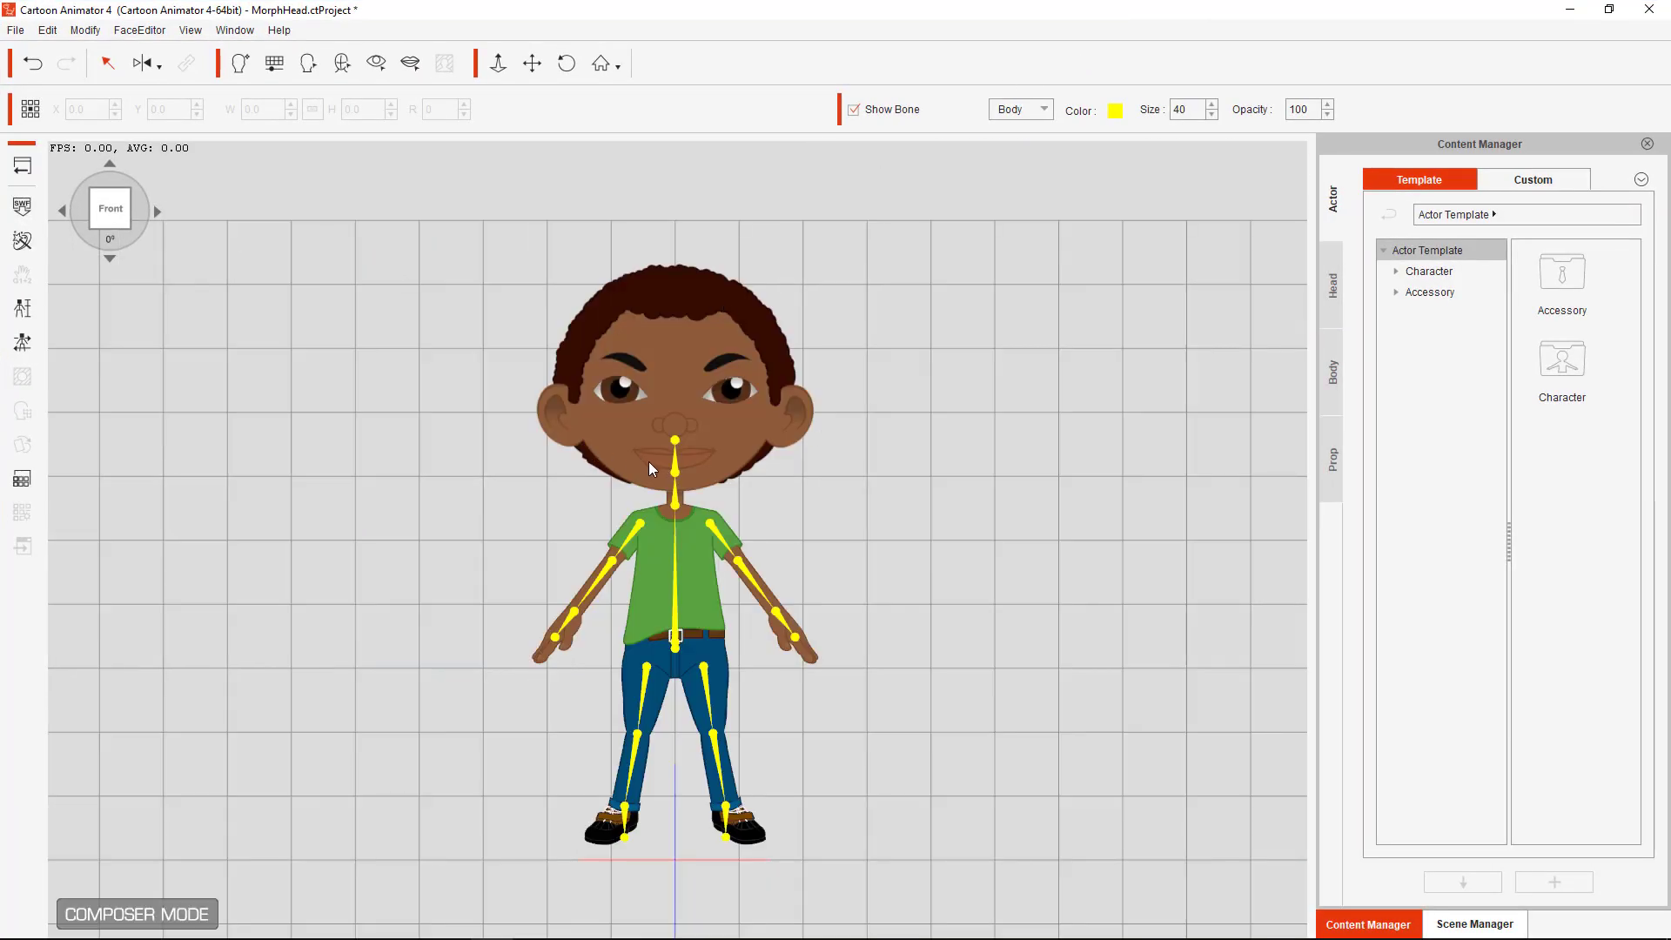
click(653, 457)
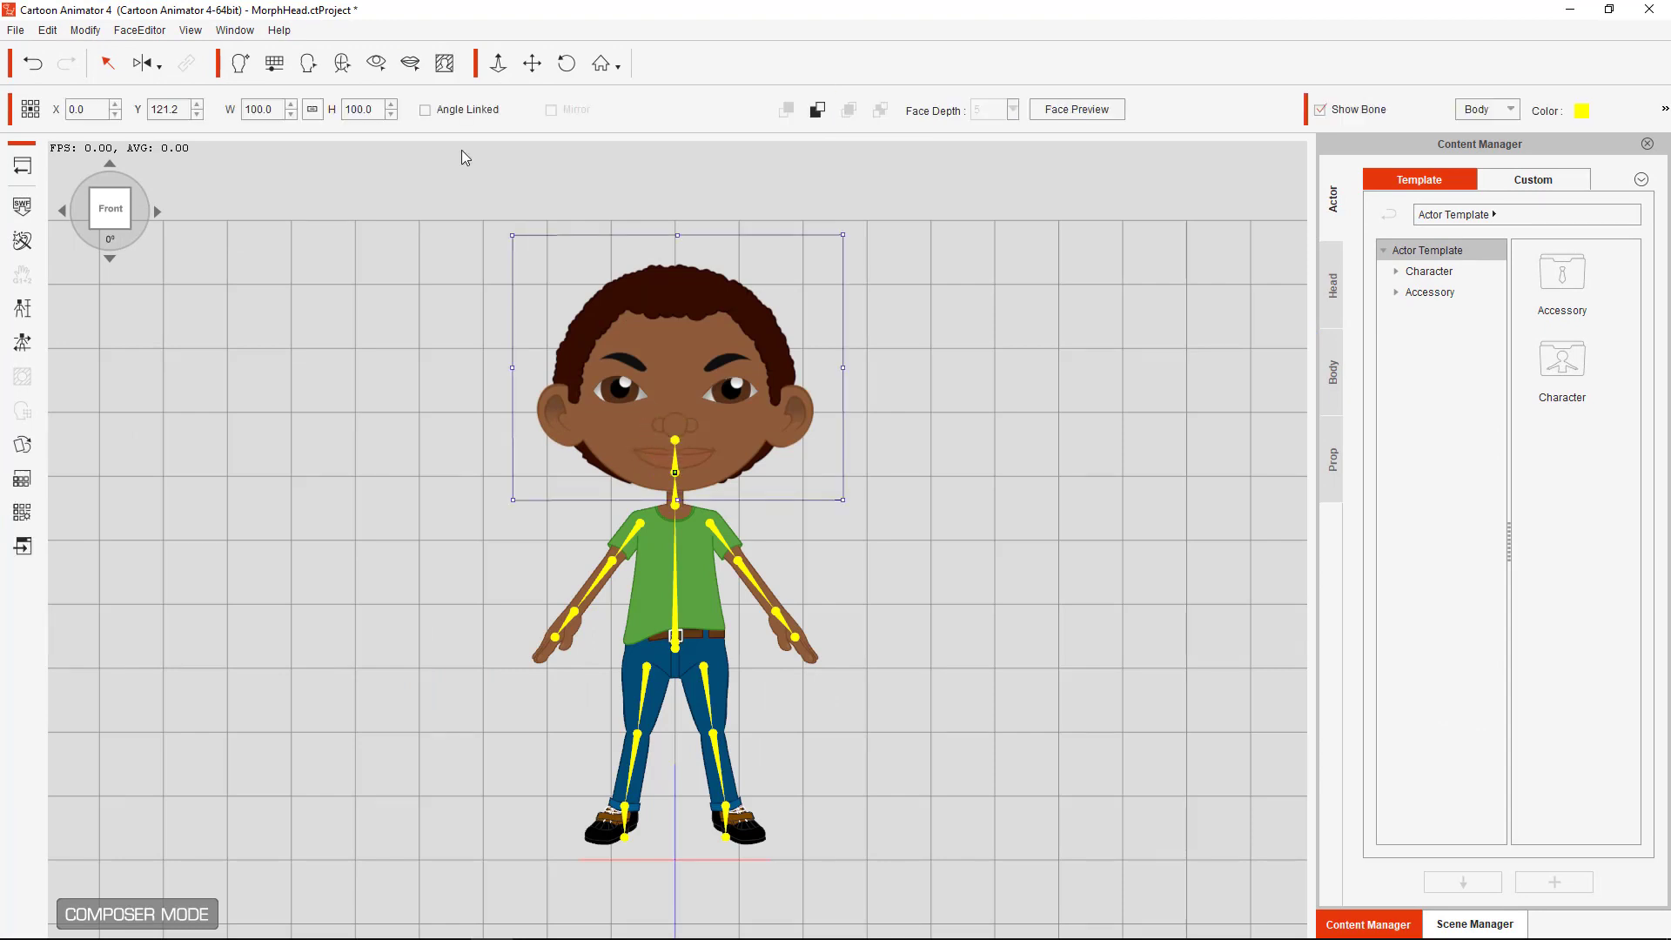
click(410, 64)
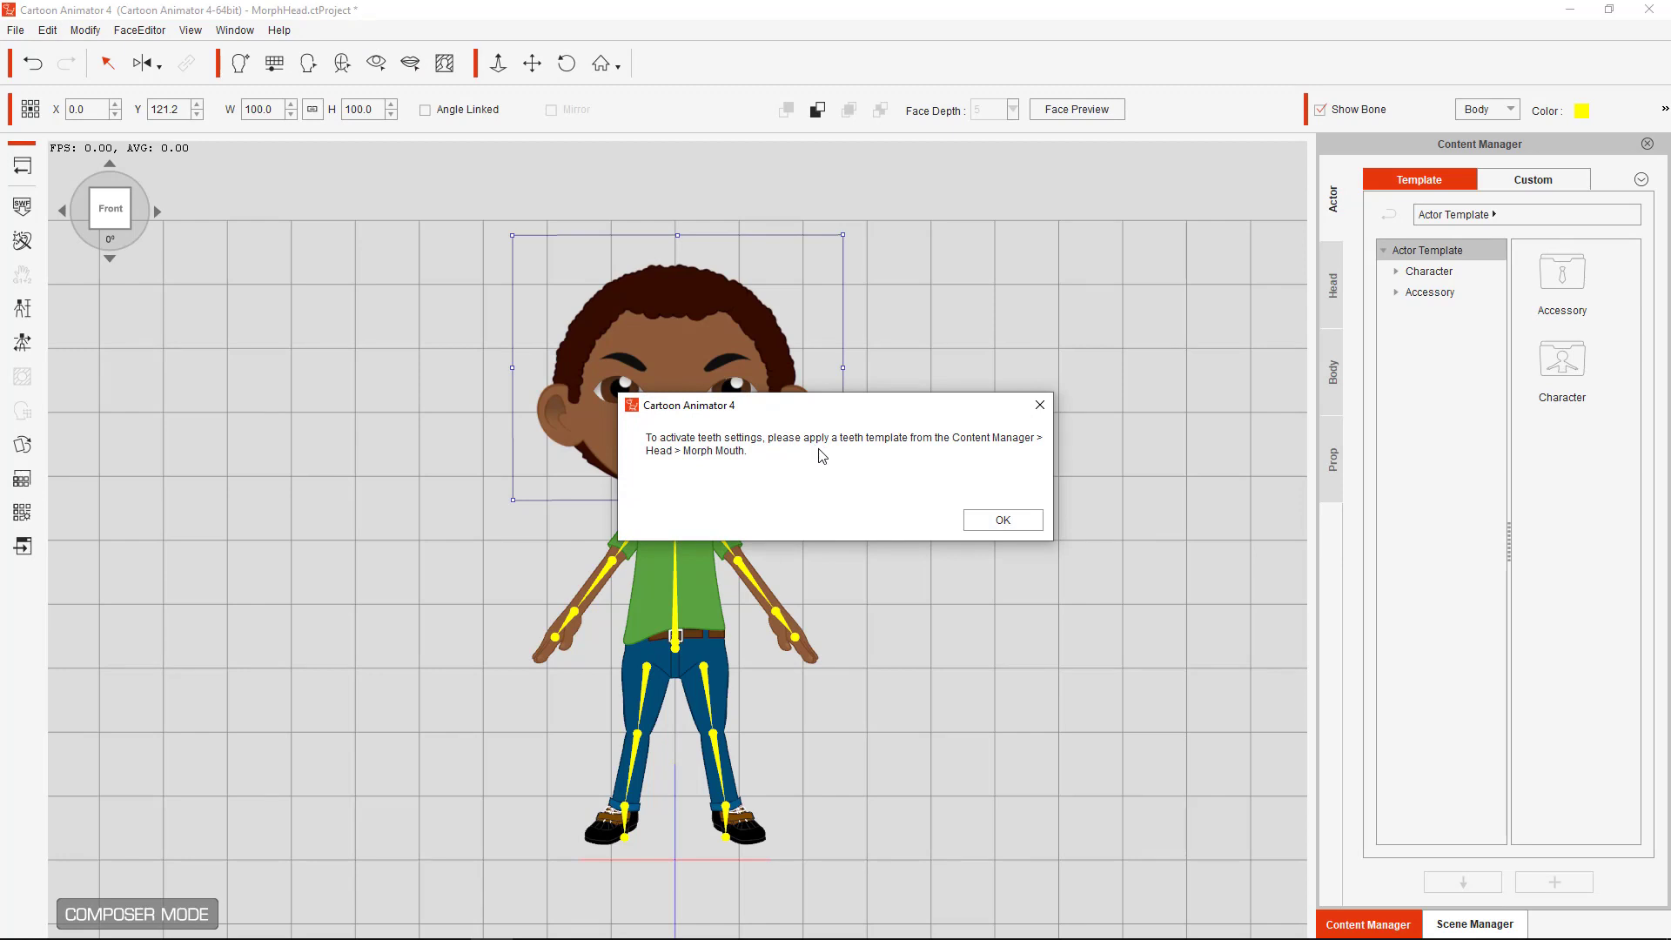
click(1000, 521)
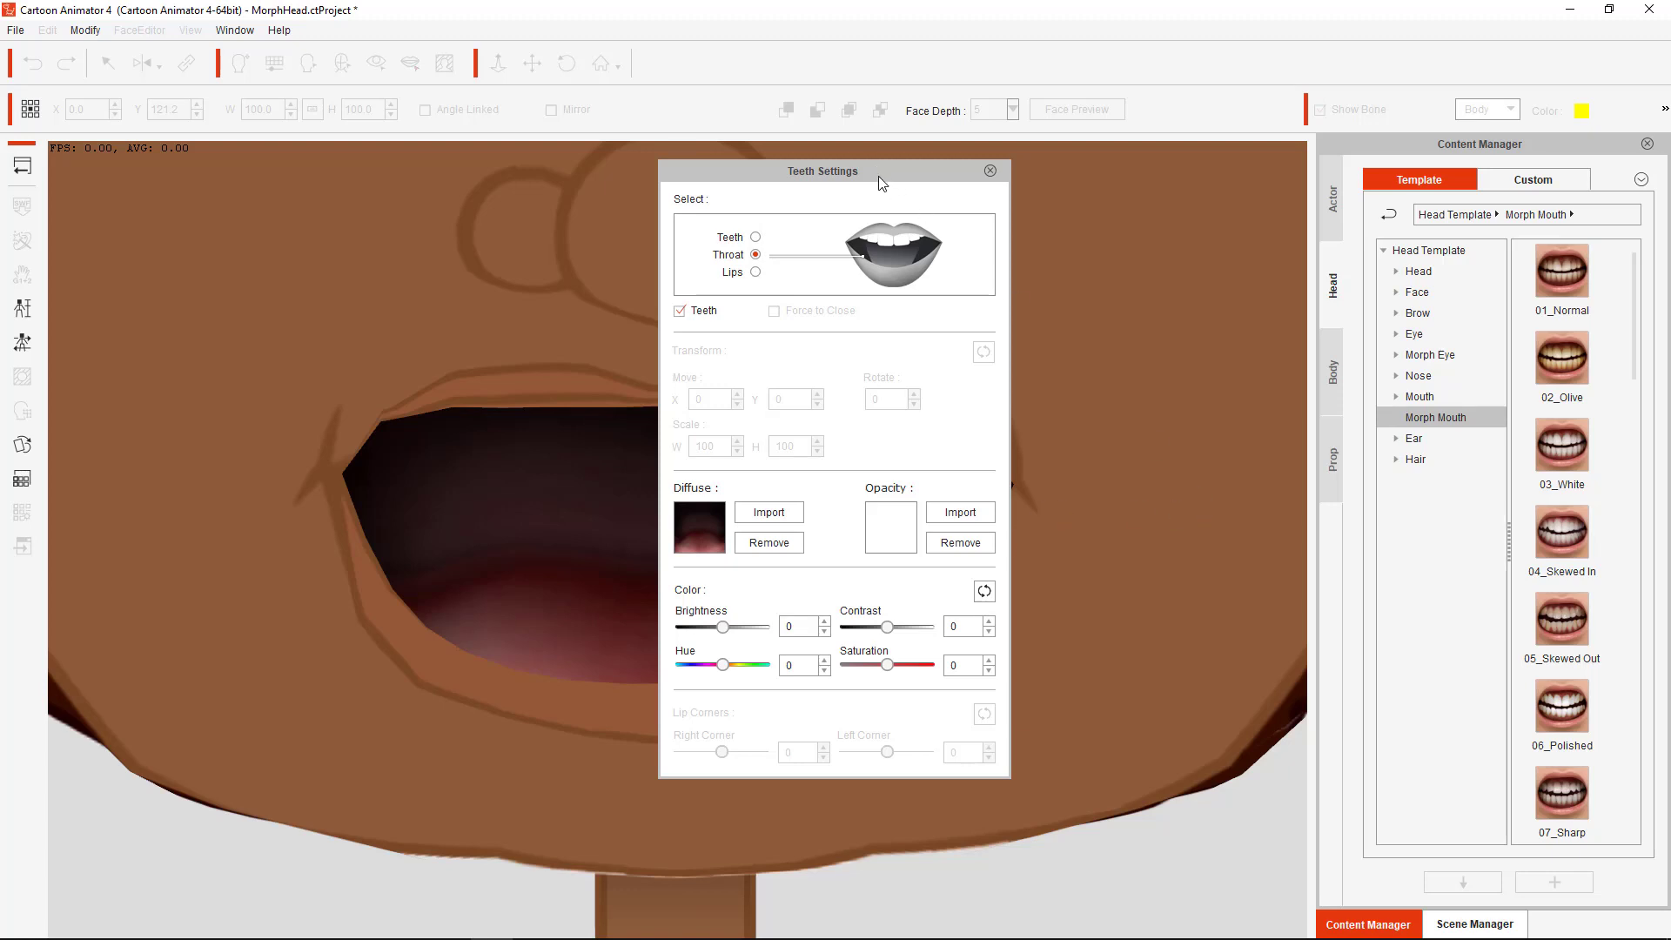
Examine the Teeth, Throat and Lips options in the Teeth Settings, then close them
drag(880, 178, 1192, 151)
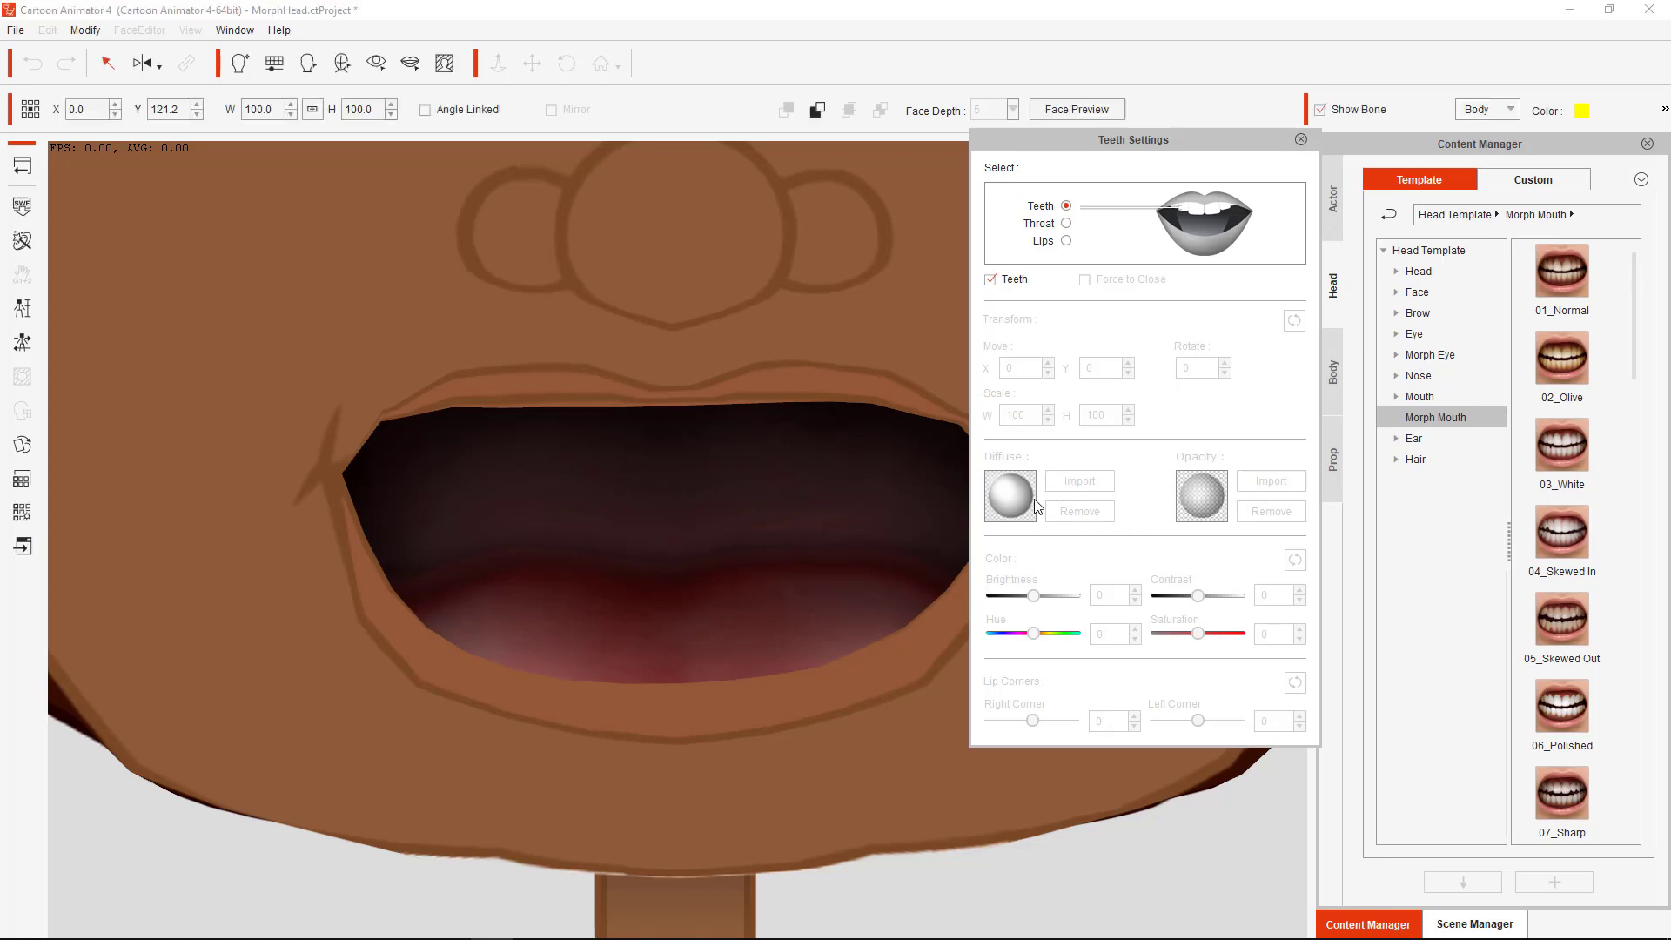
click(1066, 241)
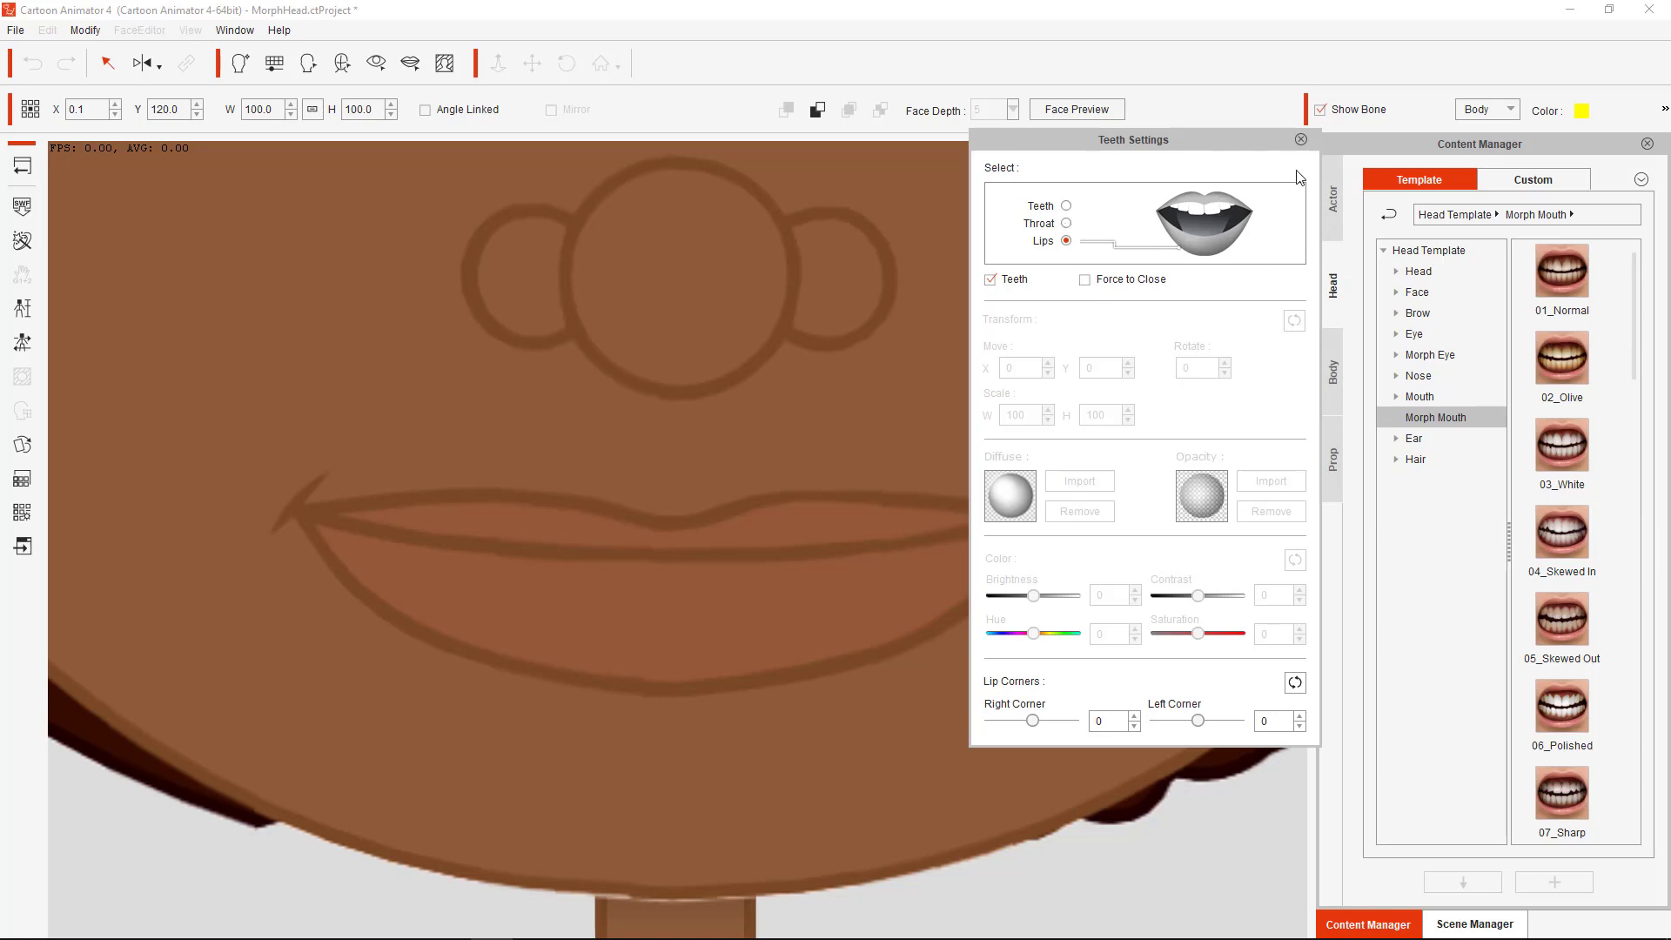
click(1301, 140)
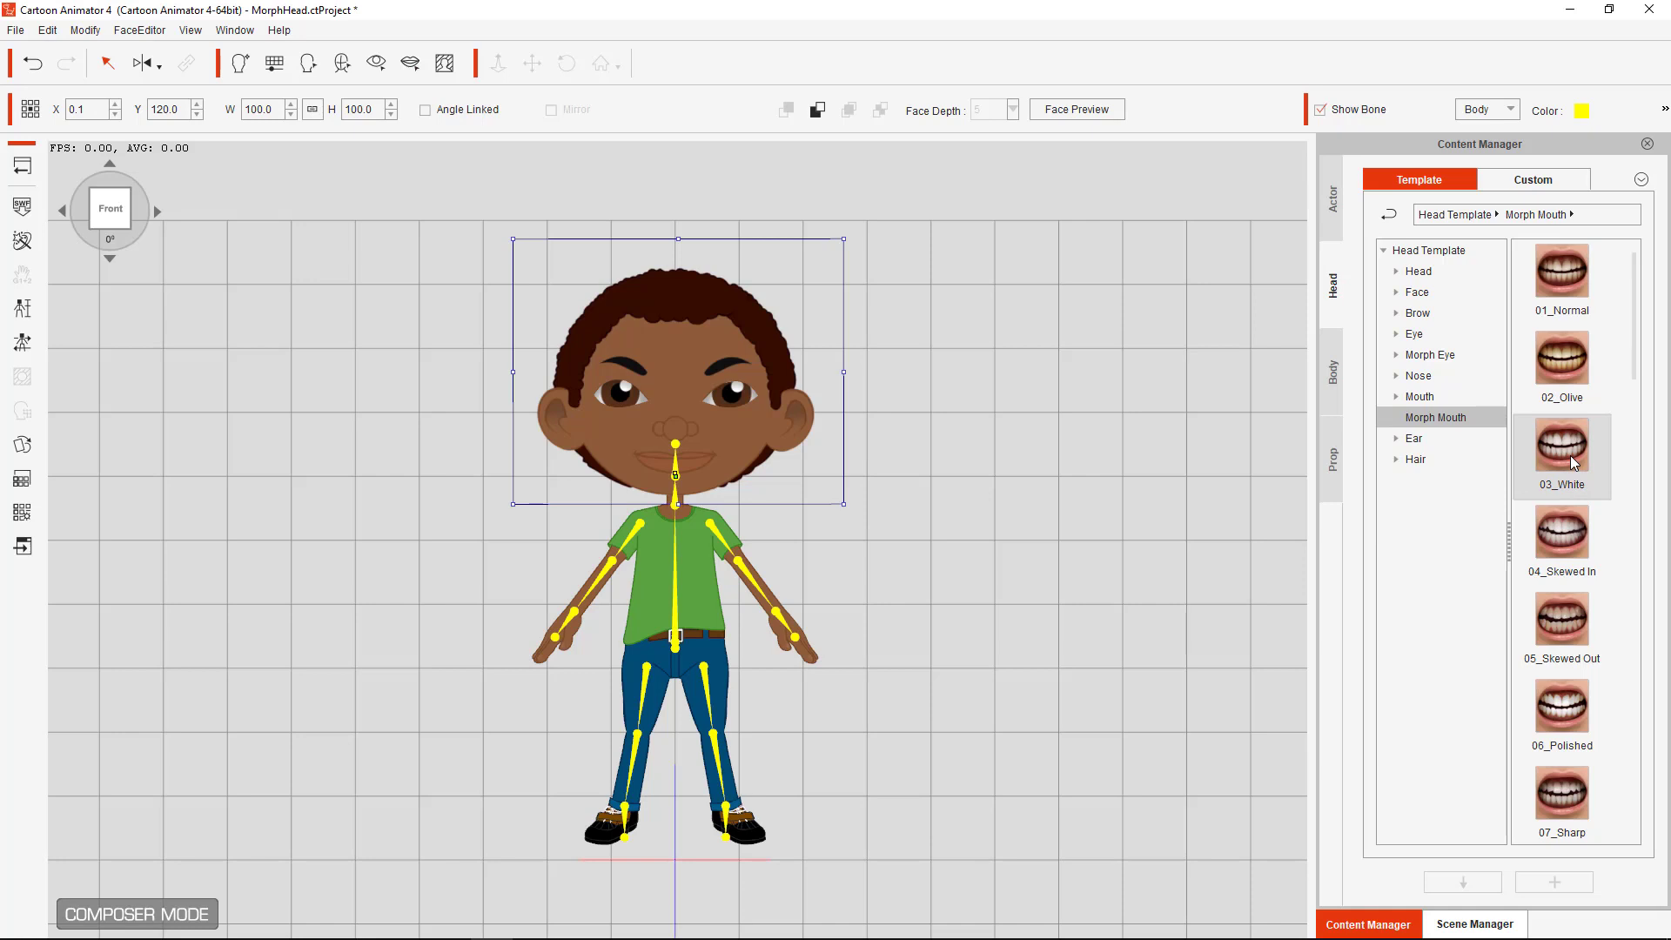
Apply the 03_White Morph Mouth template to Billy's head
drag(1570, 456, 668, 405)
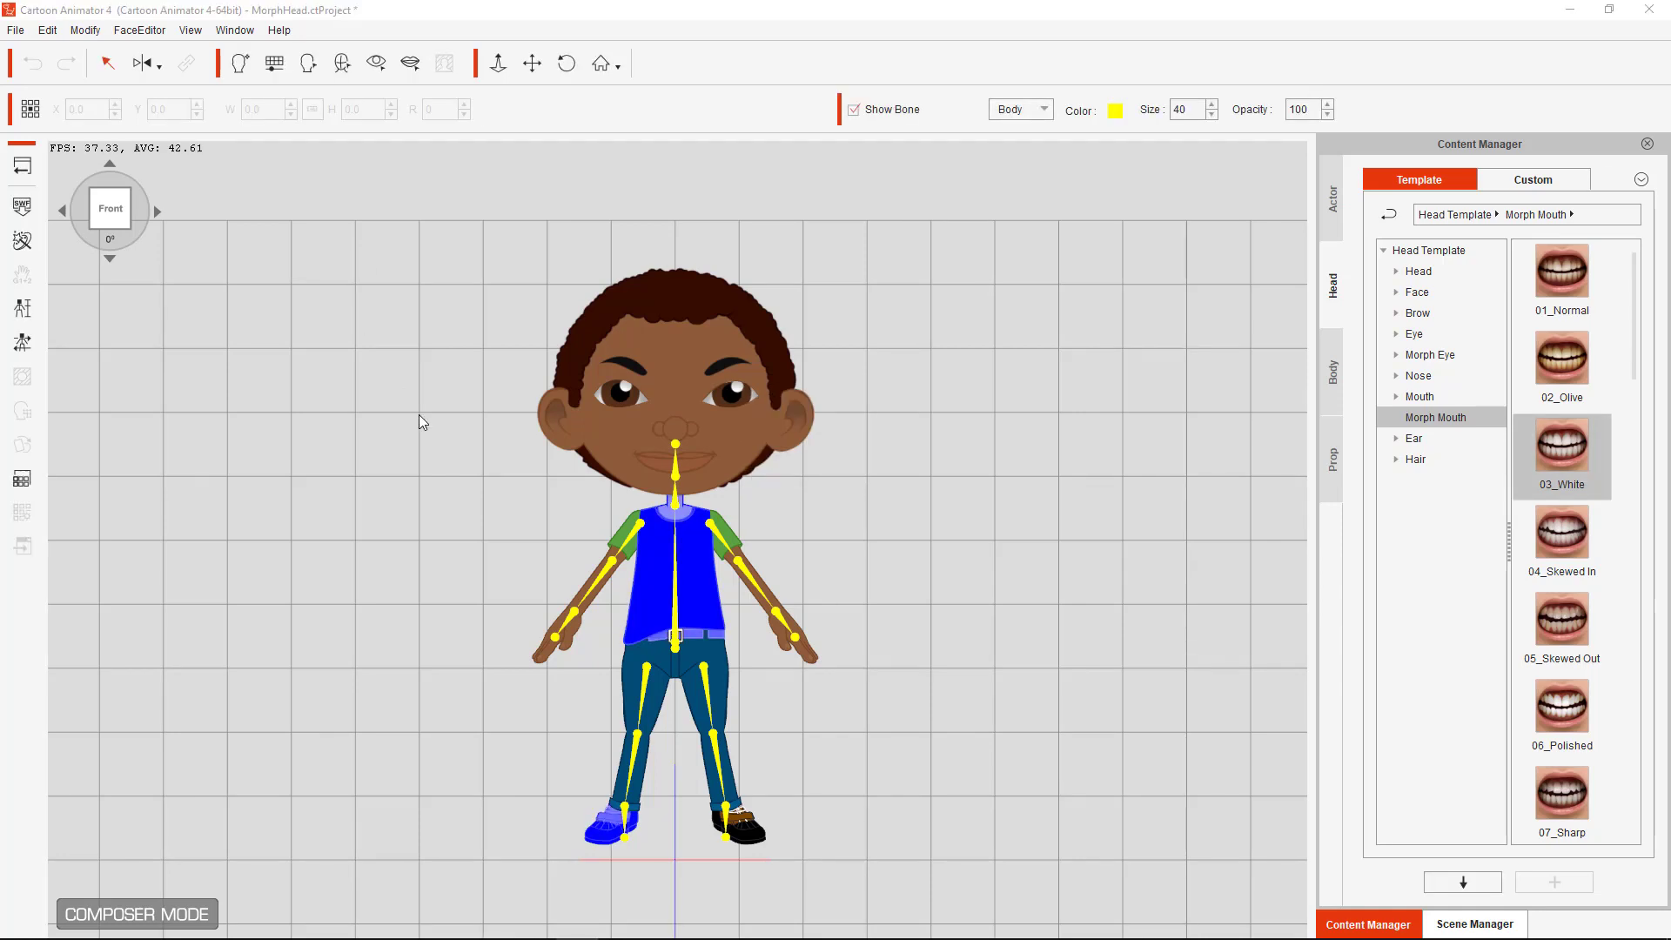
click(660, 460)
click(659, 460)
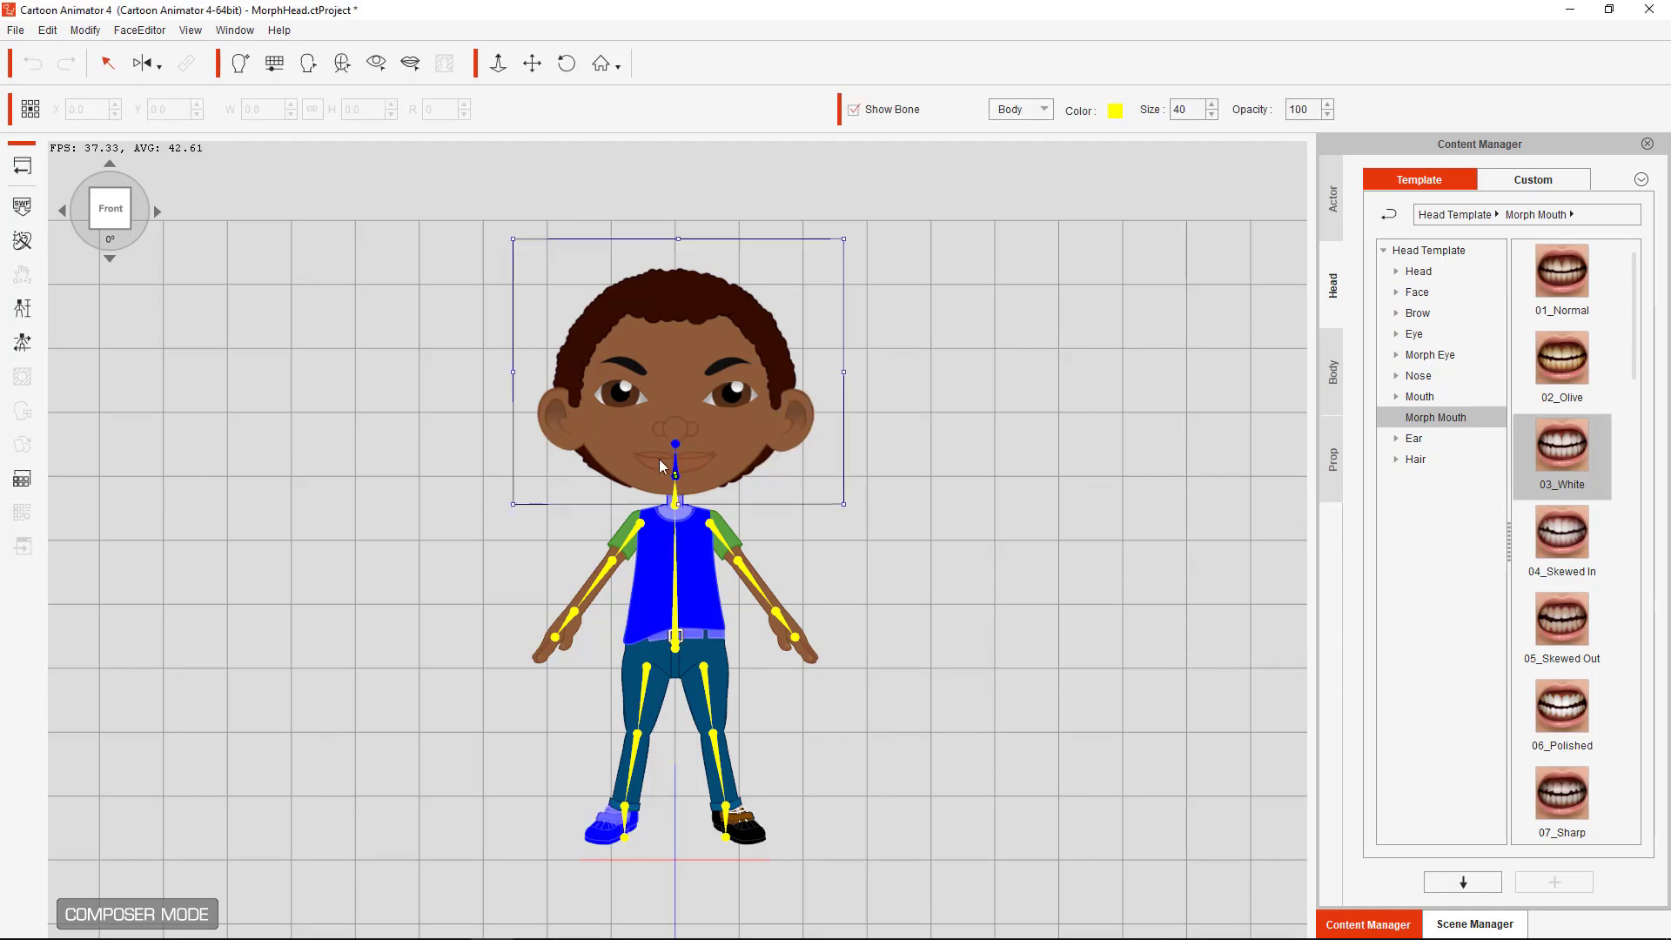
Play the Mouth Shape face motion in Calibration to check the mouth, stop it and close Calibration
click(22, 342)
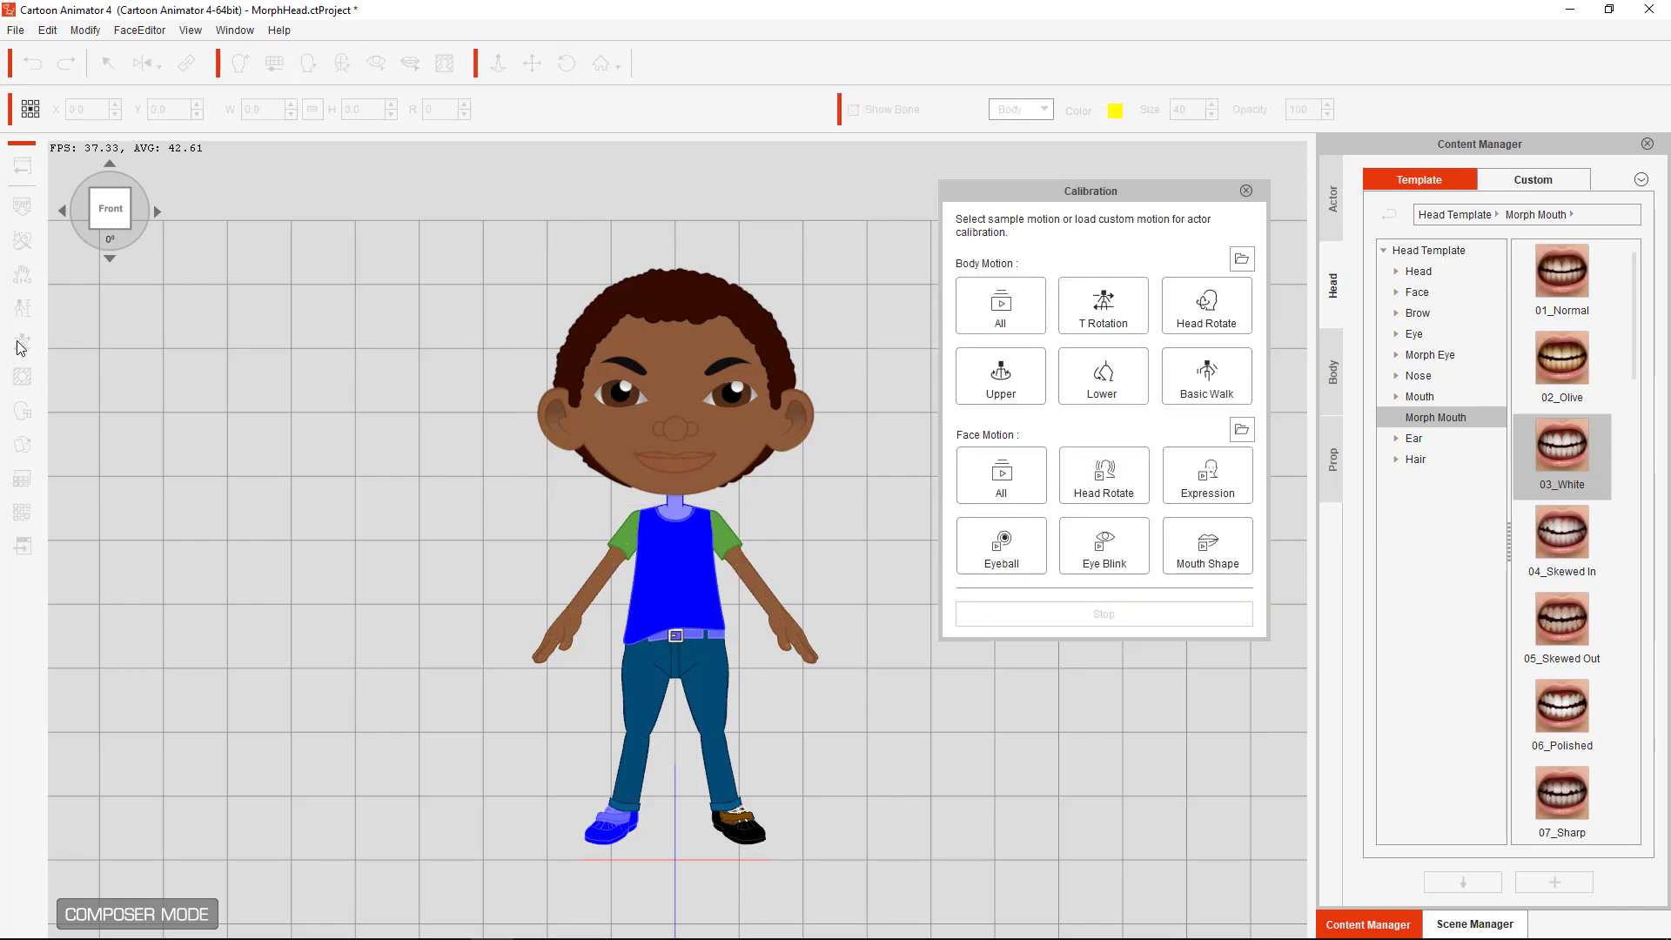
click(1213, 560)
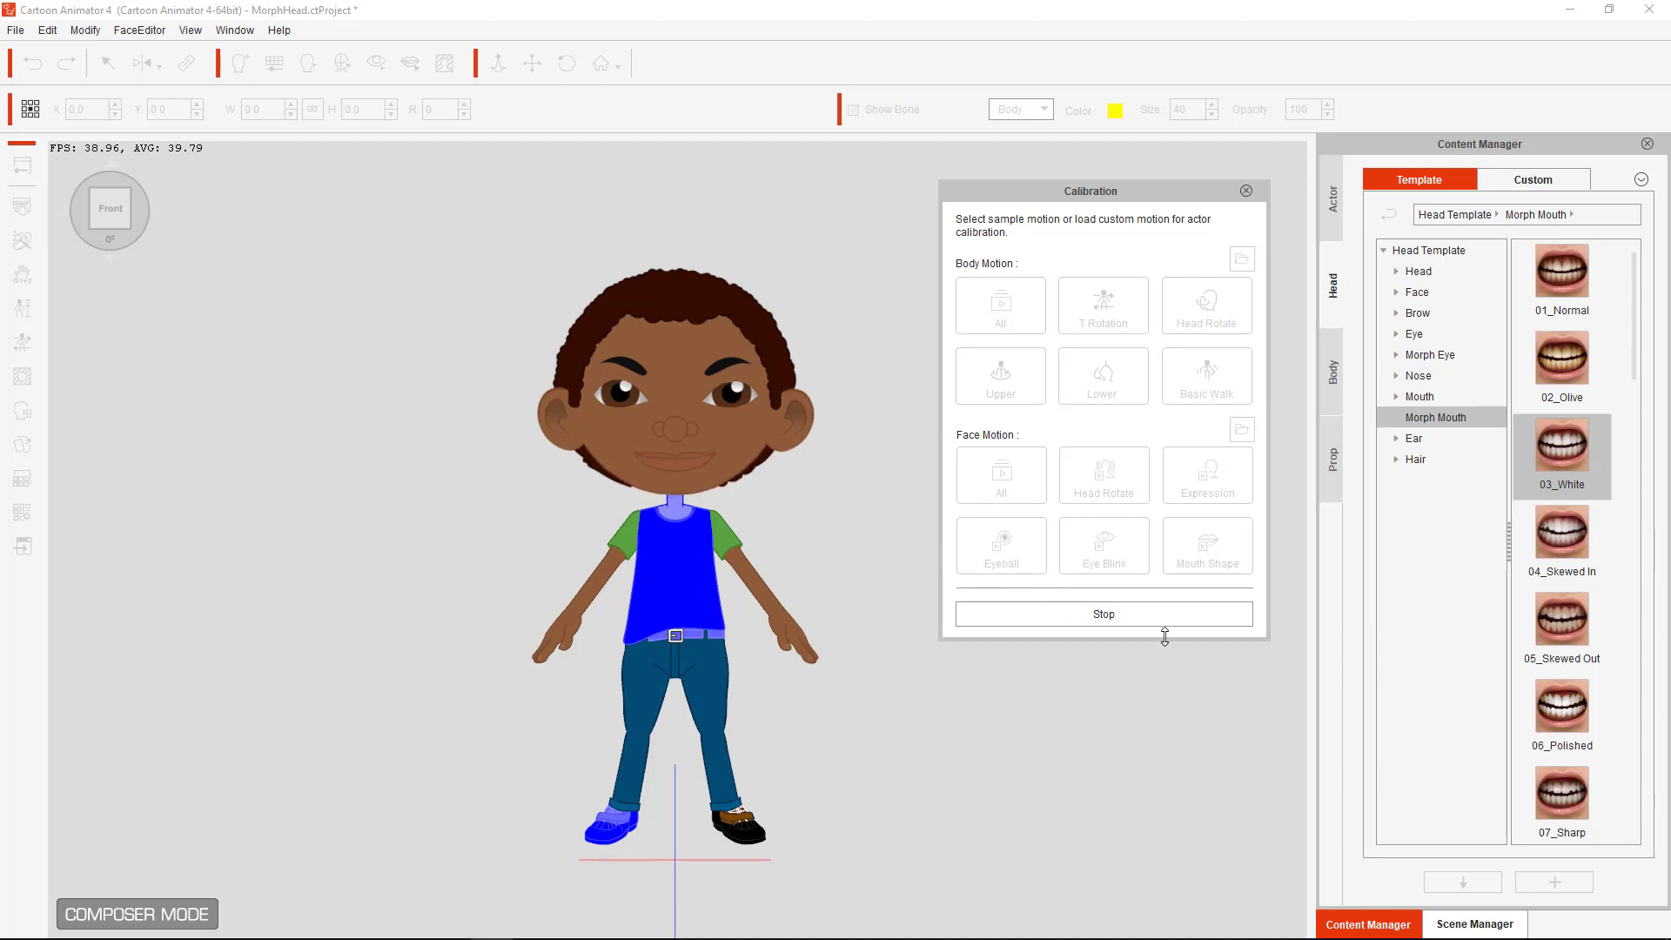
click(1147, 617)
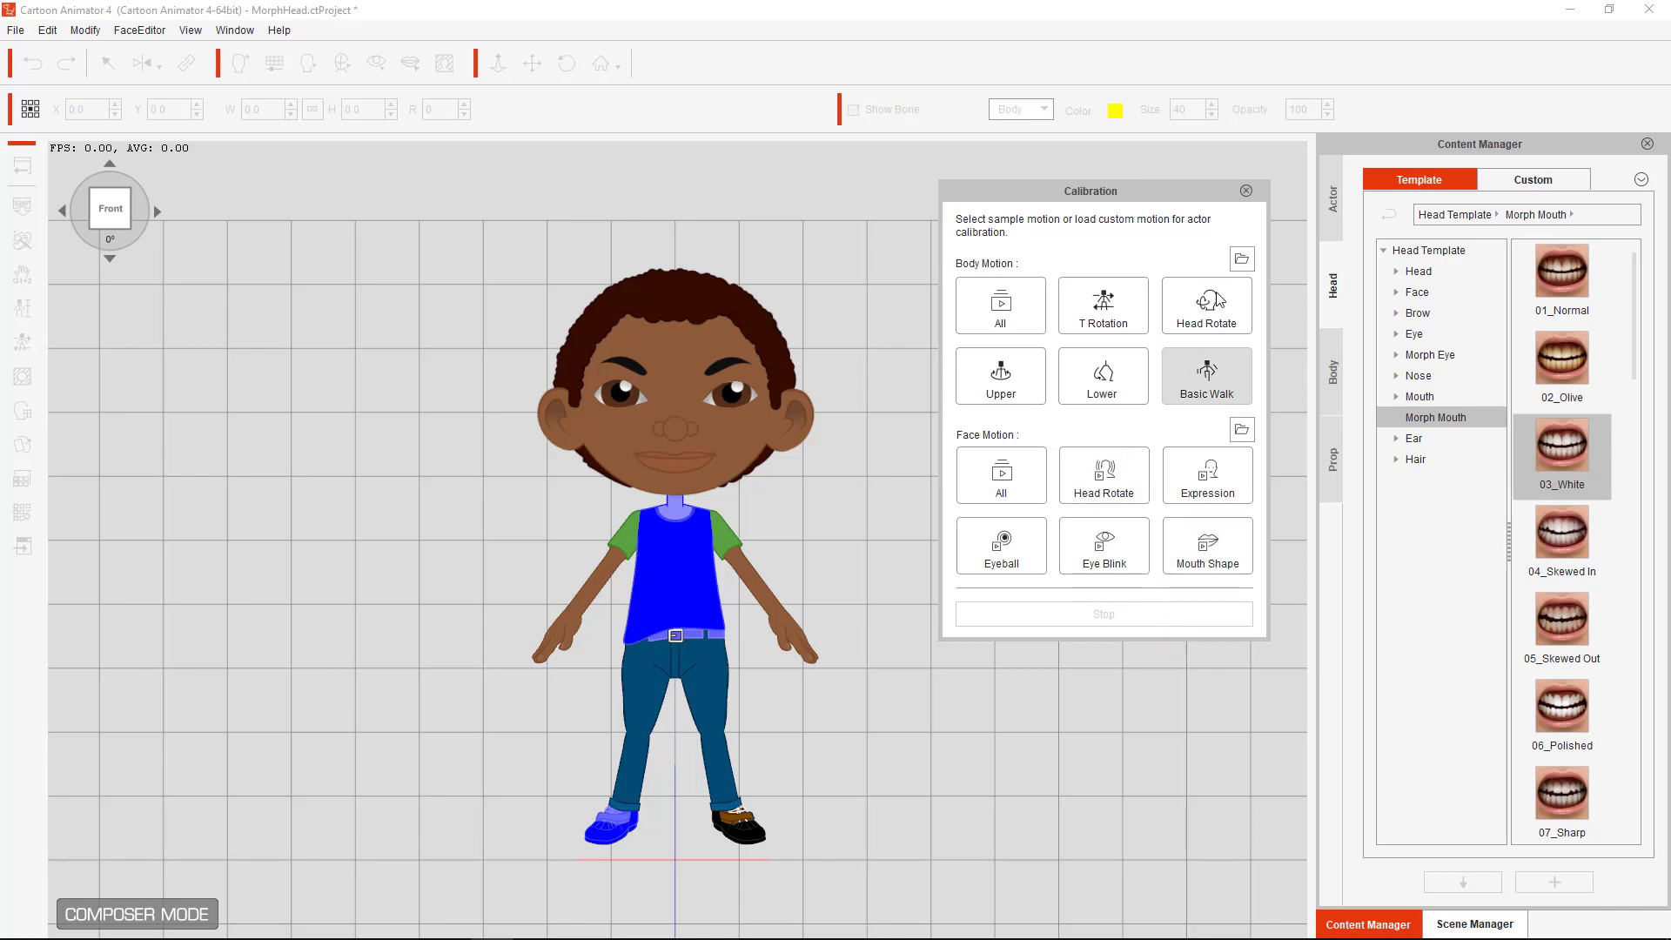
click(1246, 191)
Import teeth.png from the Desktop as the Diffuse image of the head's Teeth and close the Teeth Settings
click(606, 467)
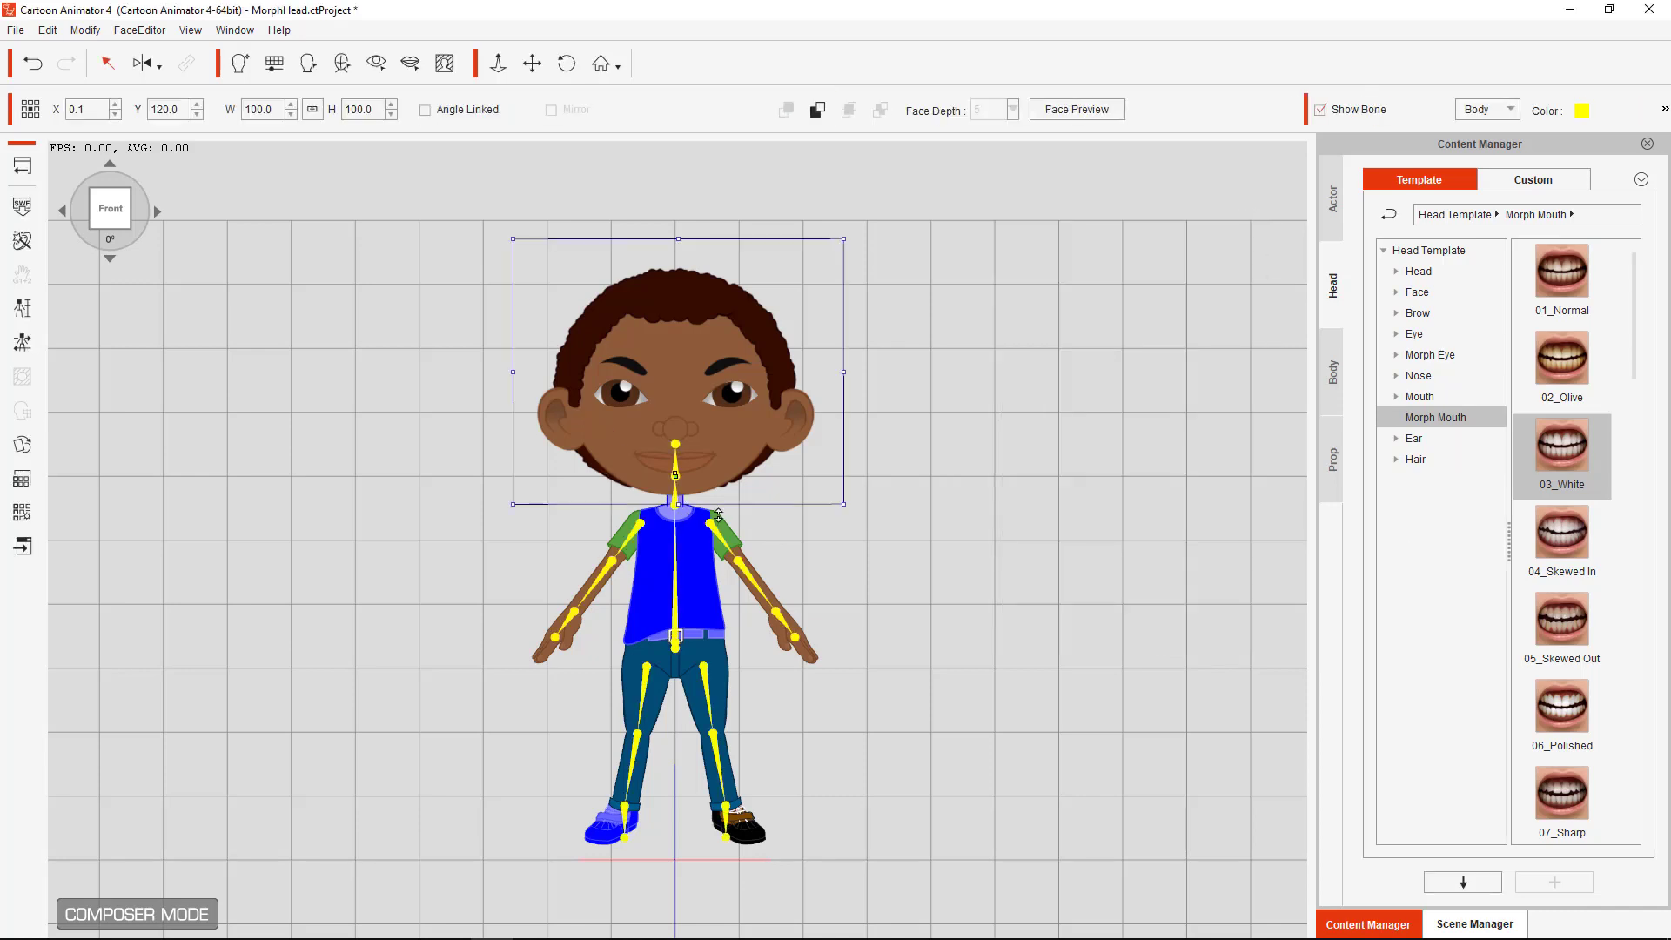
click(411, 65)
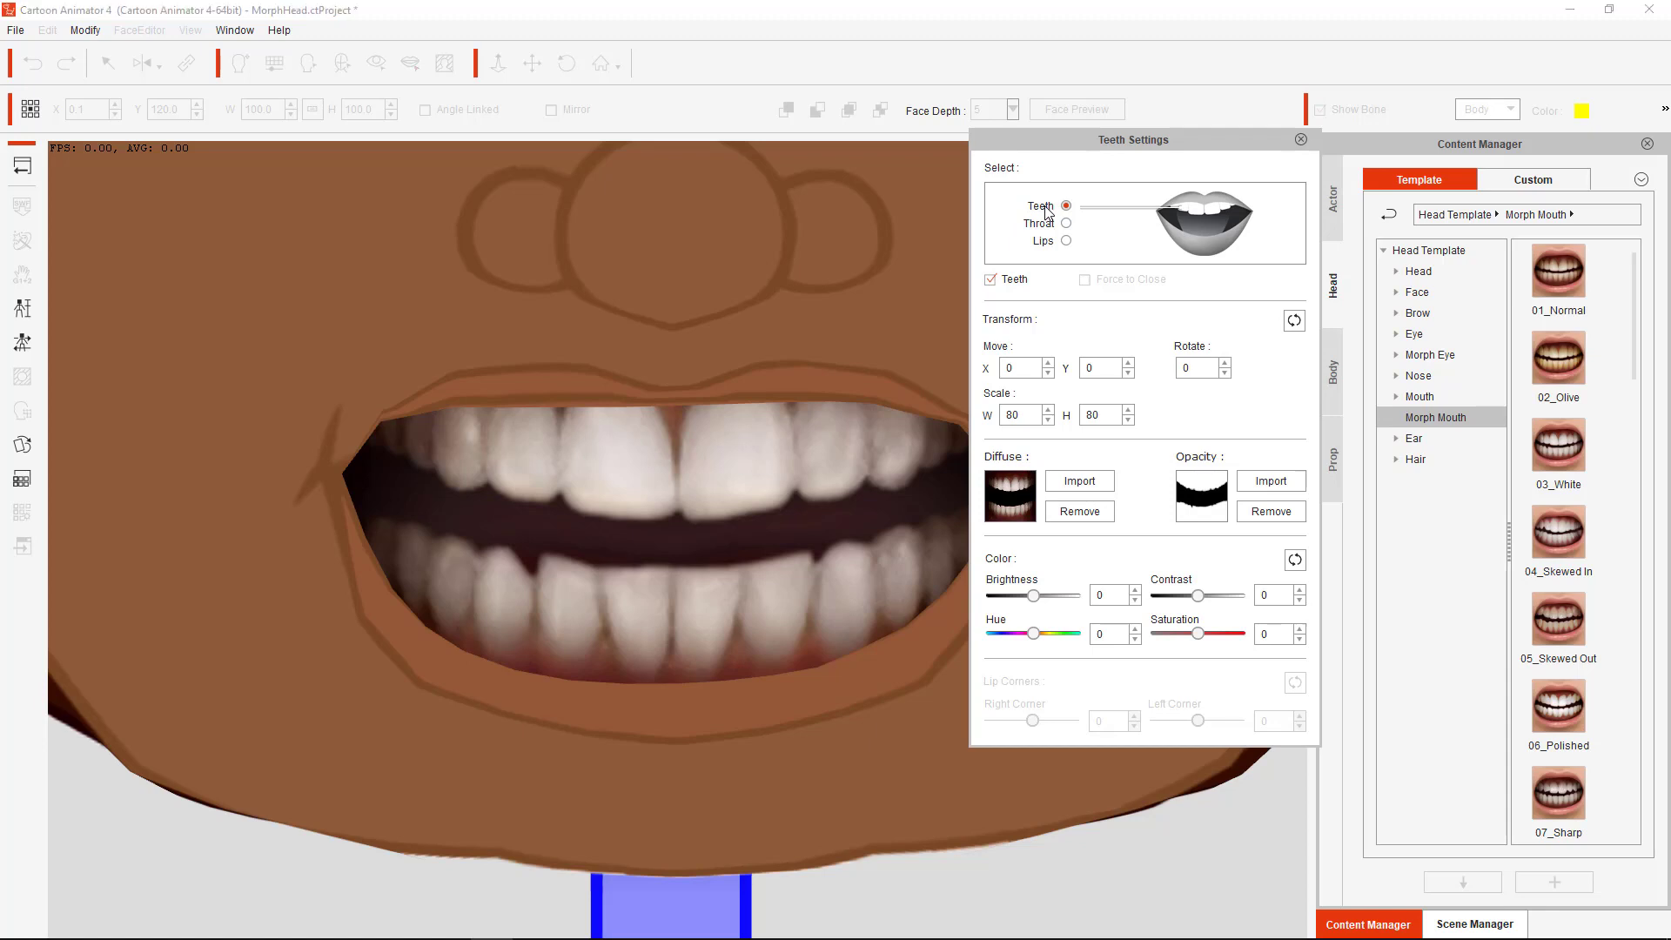
click(1086, 483)
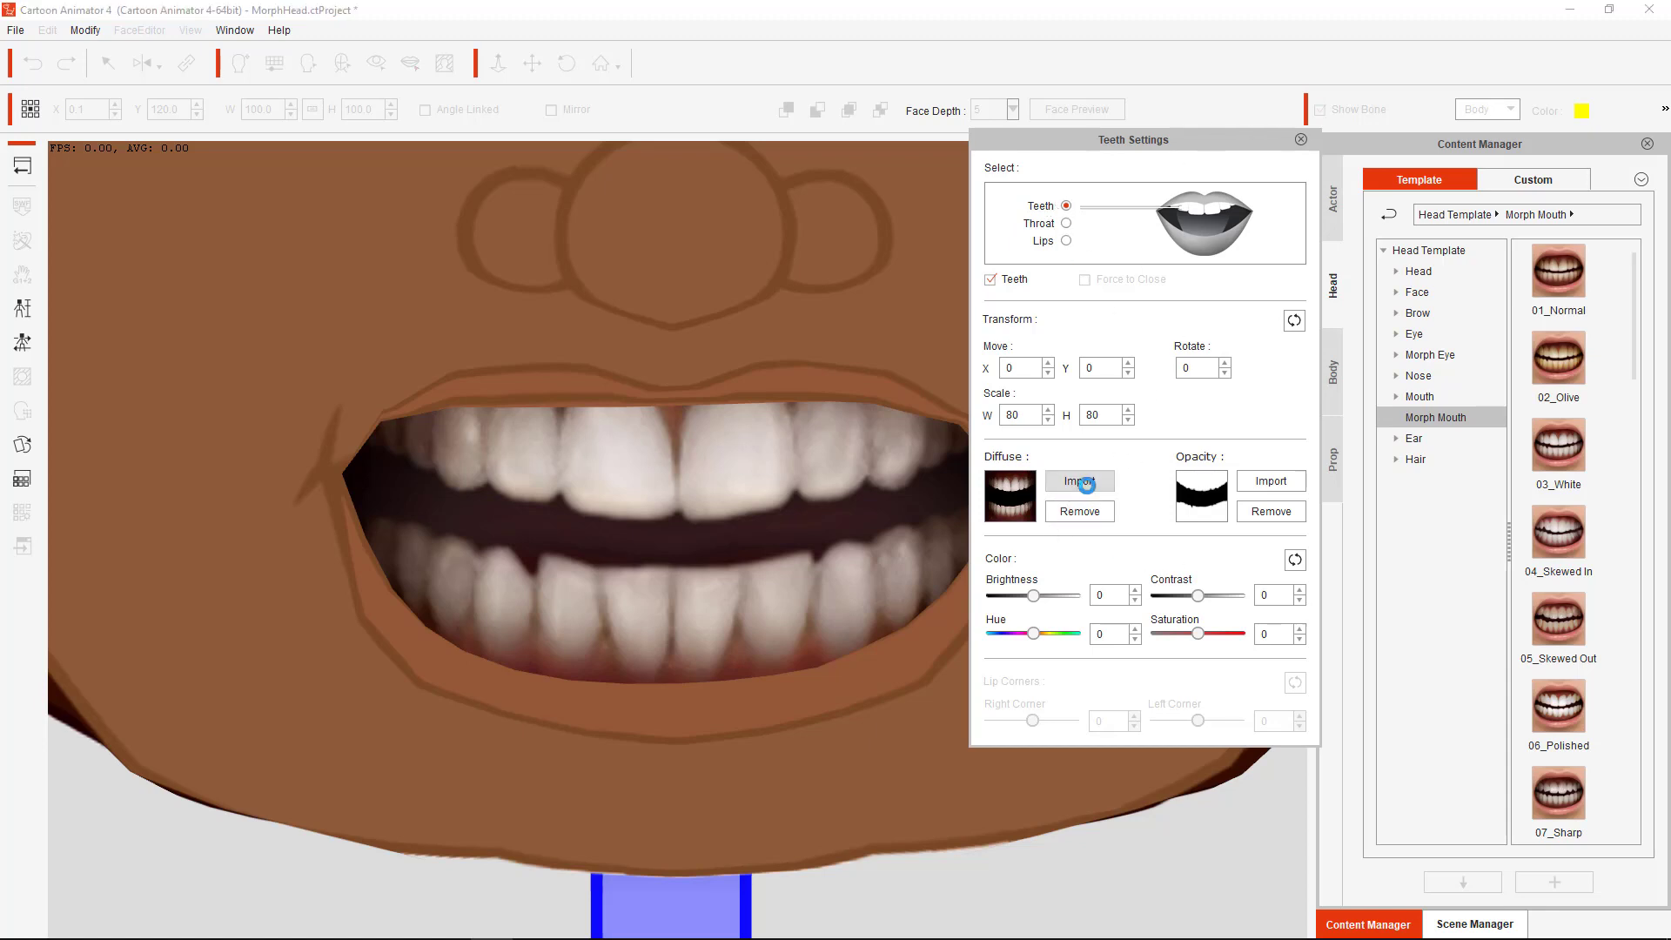
scroll(1305, 609, down, 5)
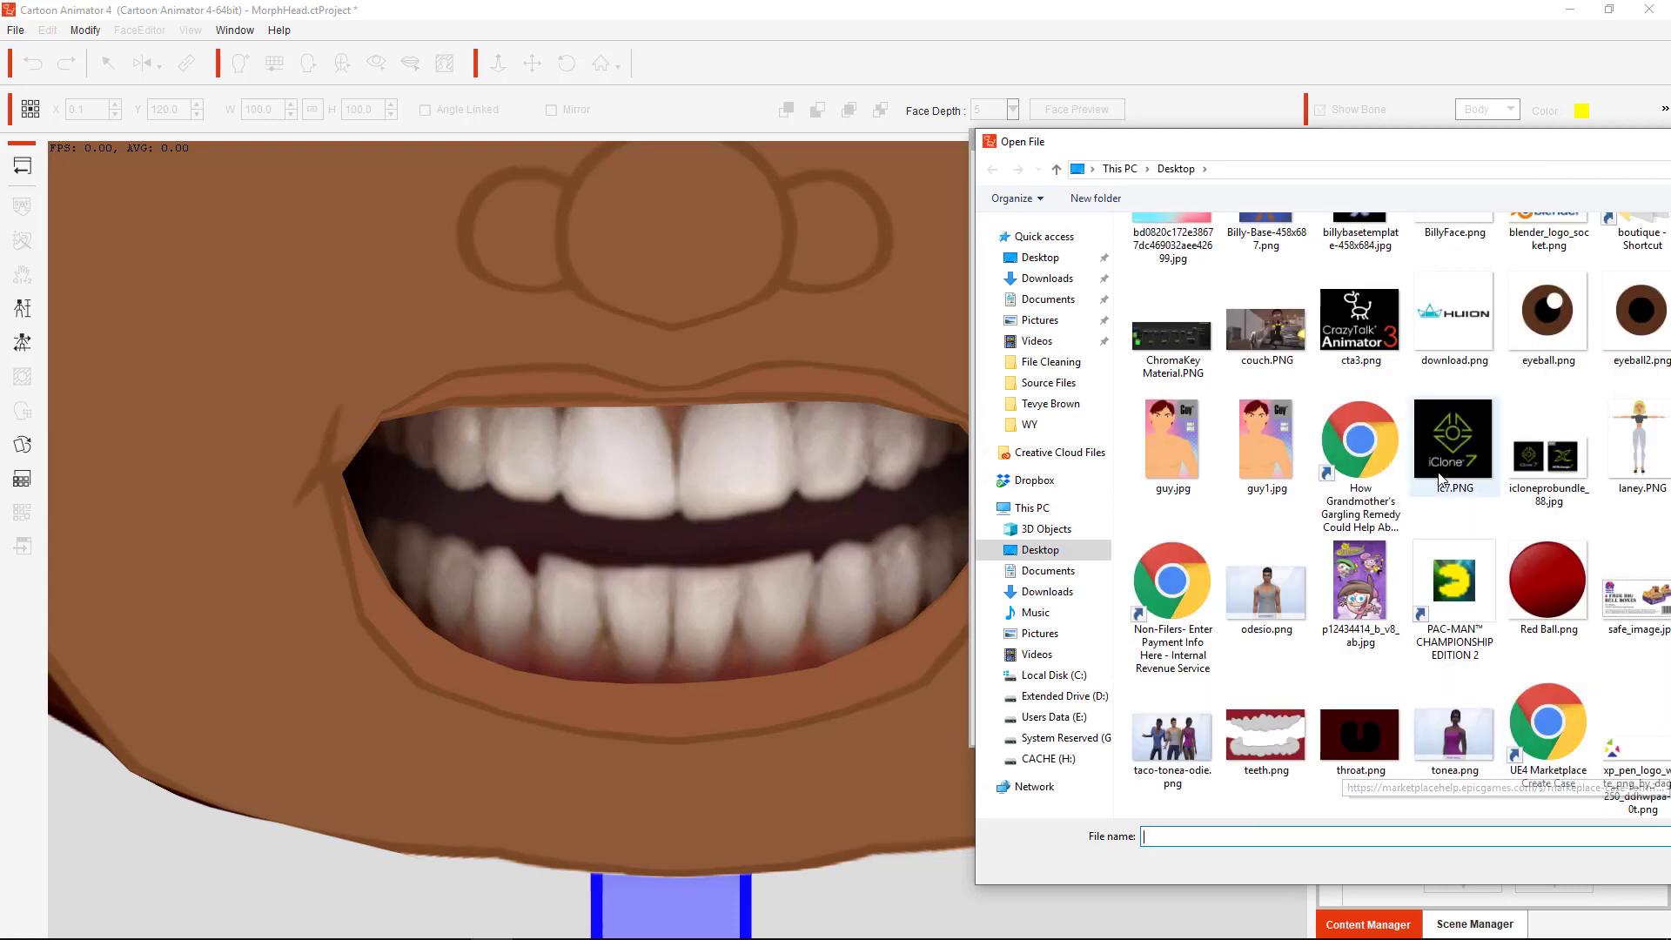
click(1260, 725)
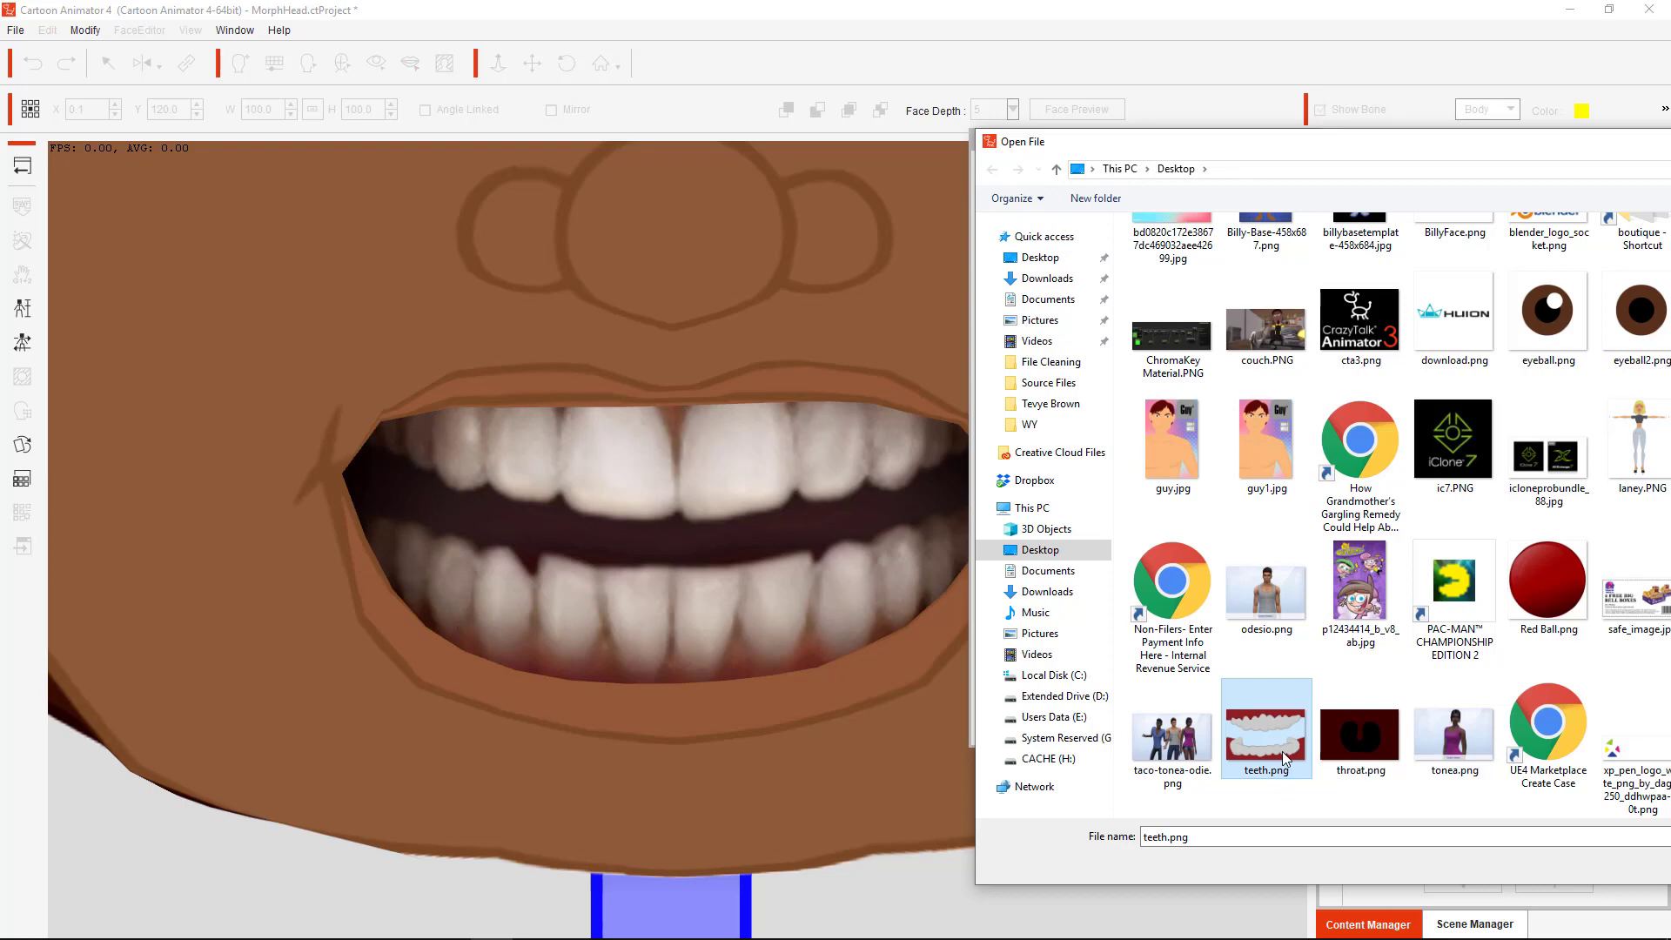
drag(1450, 142, 1182, 72)
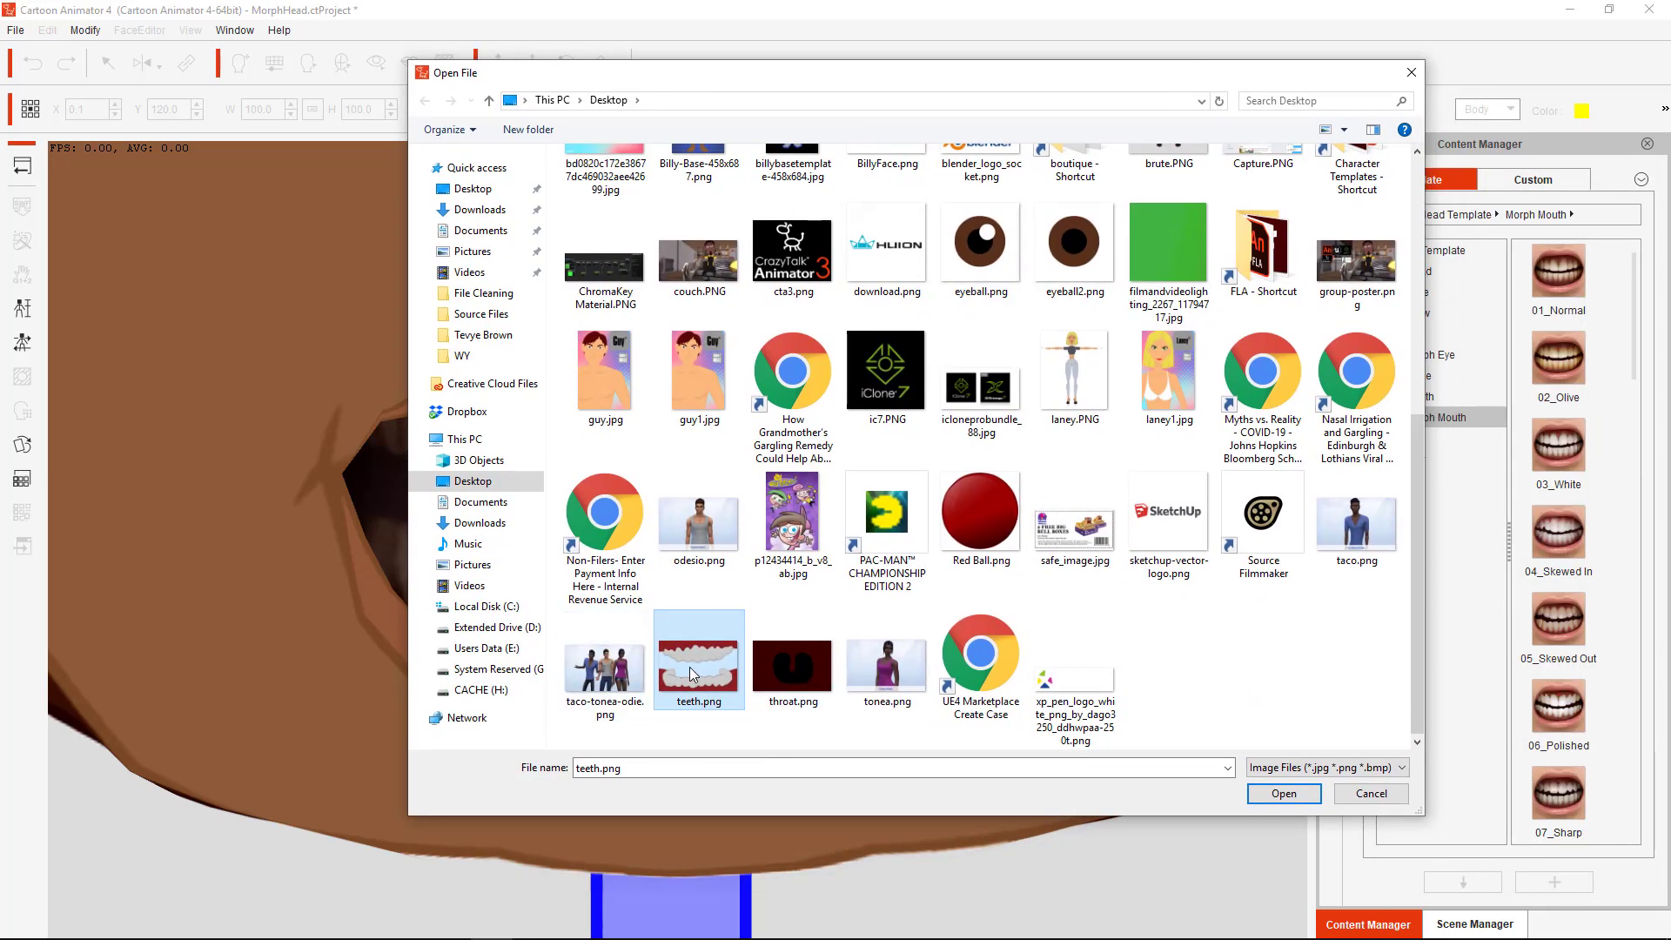
click(1287, 796)
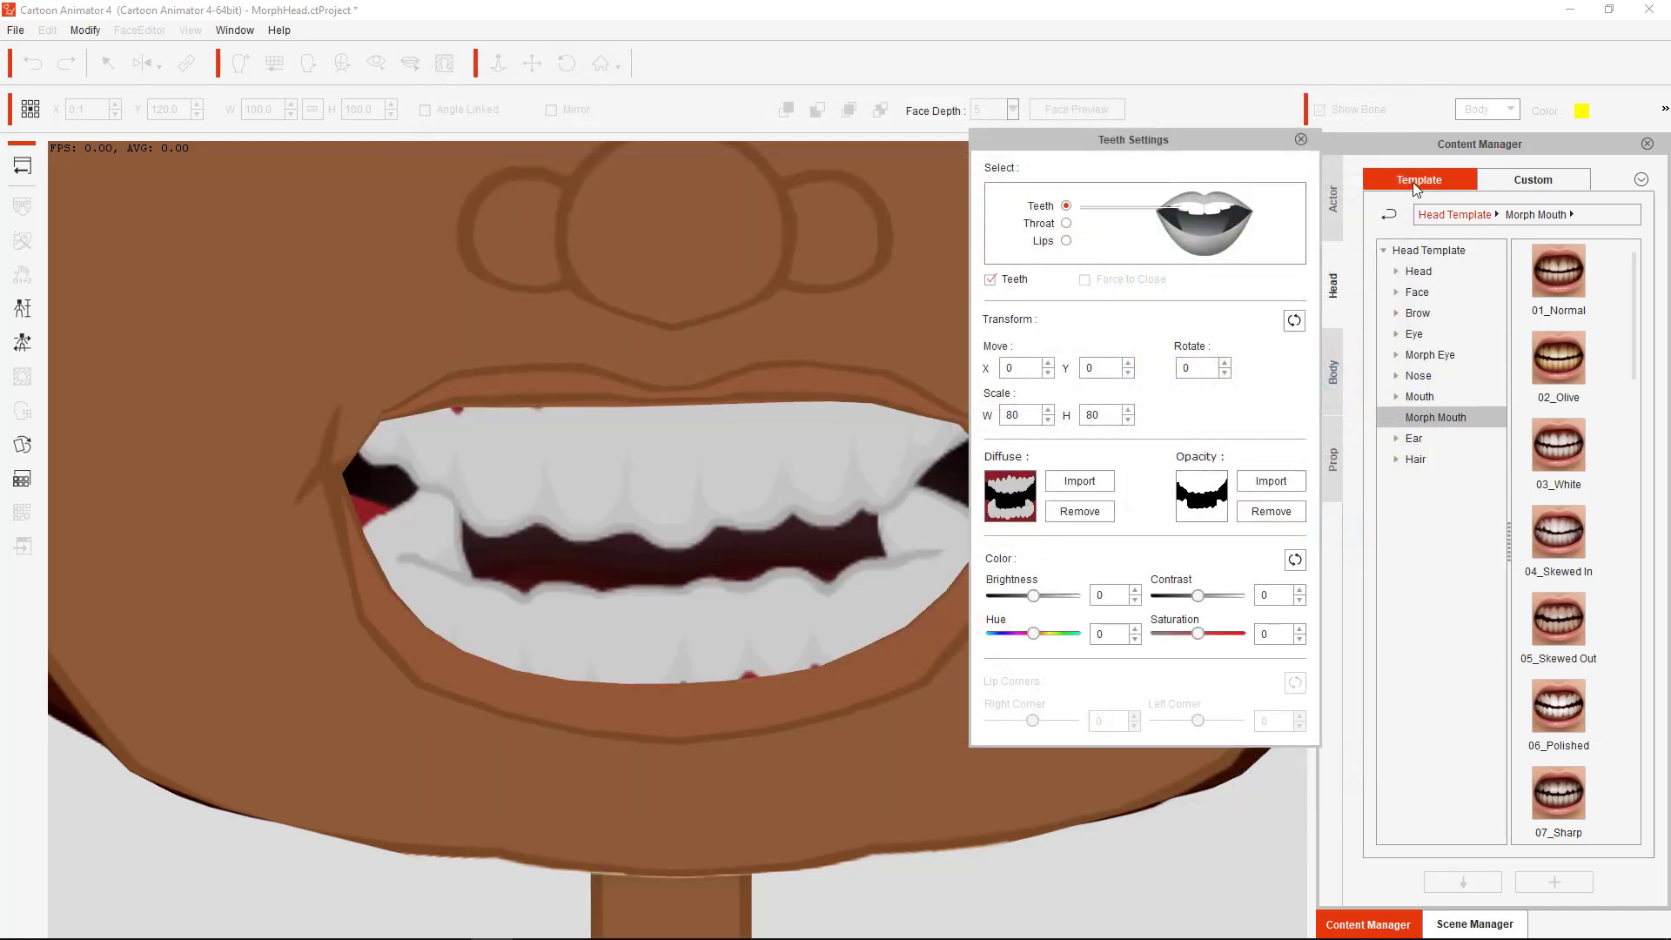
click(1300, 140)
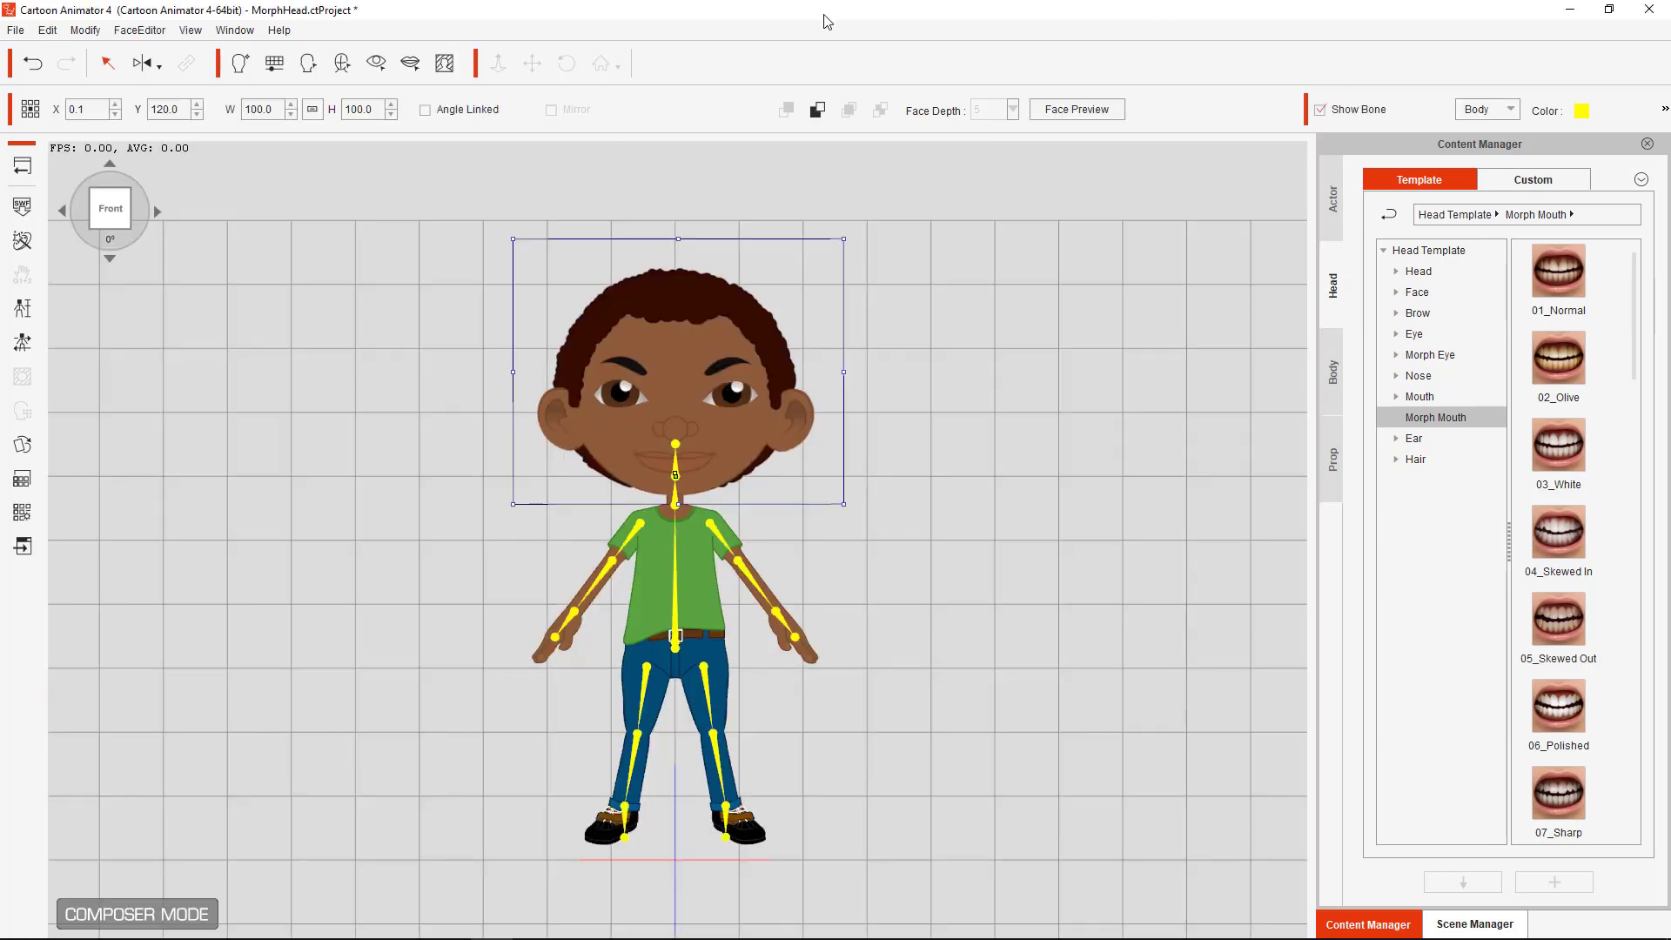
Open teeth.png from the desktop, enlarge it to examine the upper and lower teeth artwork, and return to the Cartoon Animator window
double_click(824, 15)
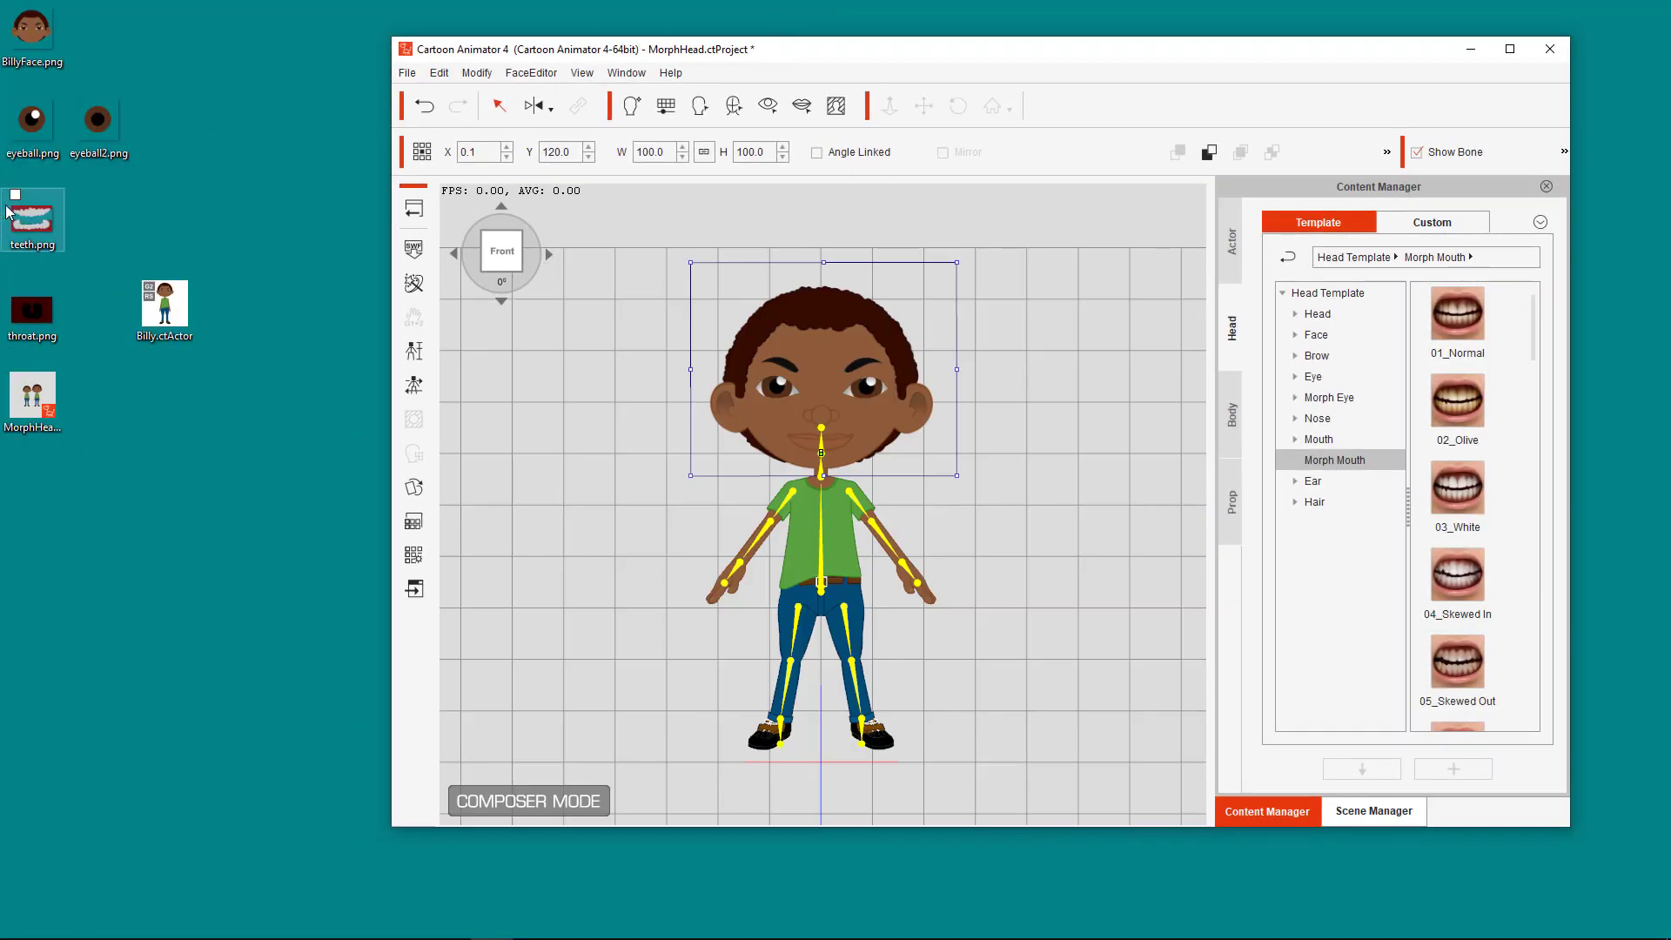
click(35, 229)
double_click(35, 229)
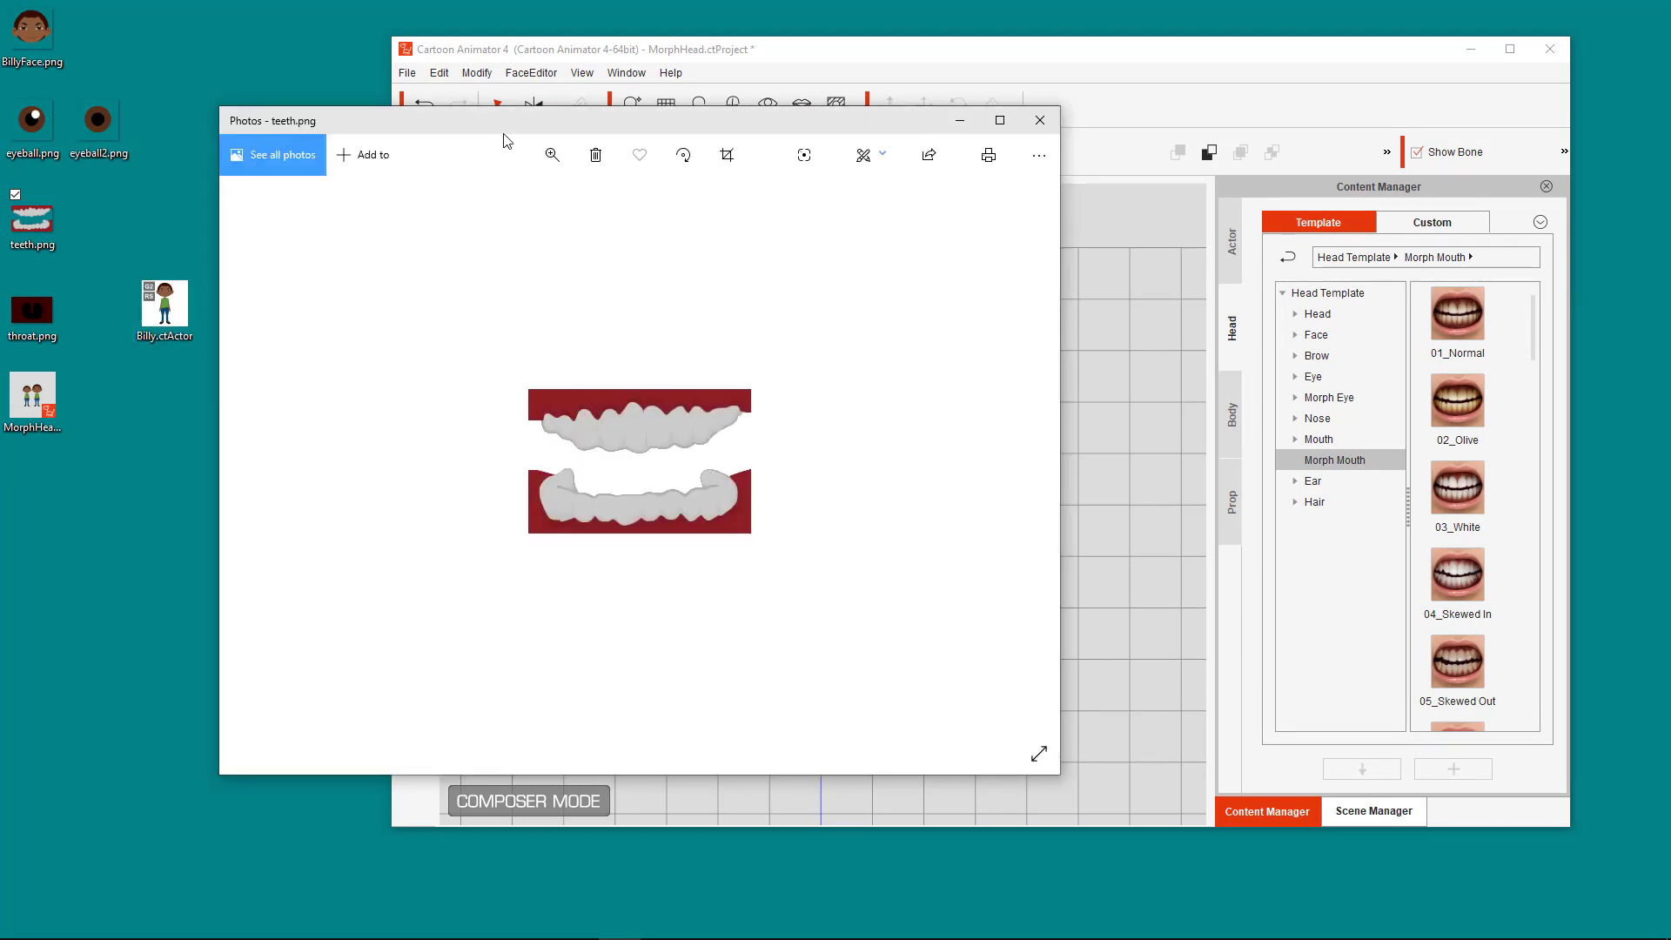
drag(505, 137, 603, 133)
click(54, 237)
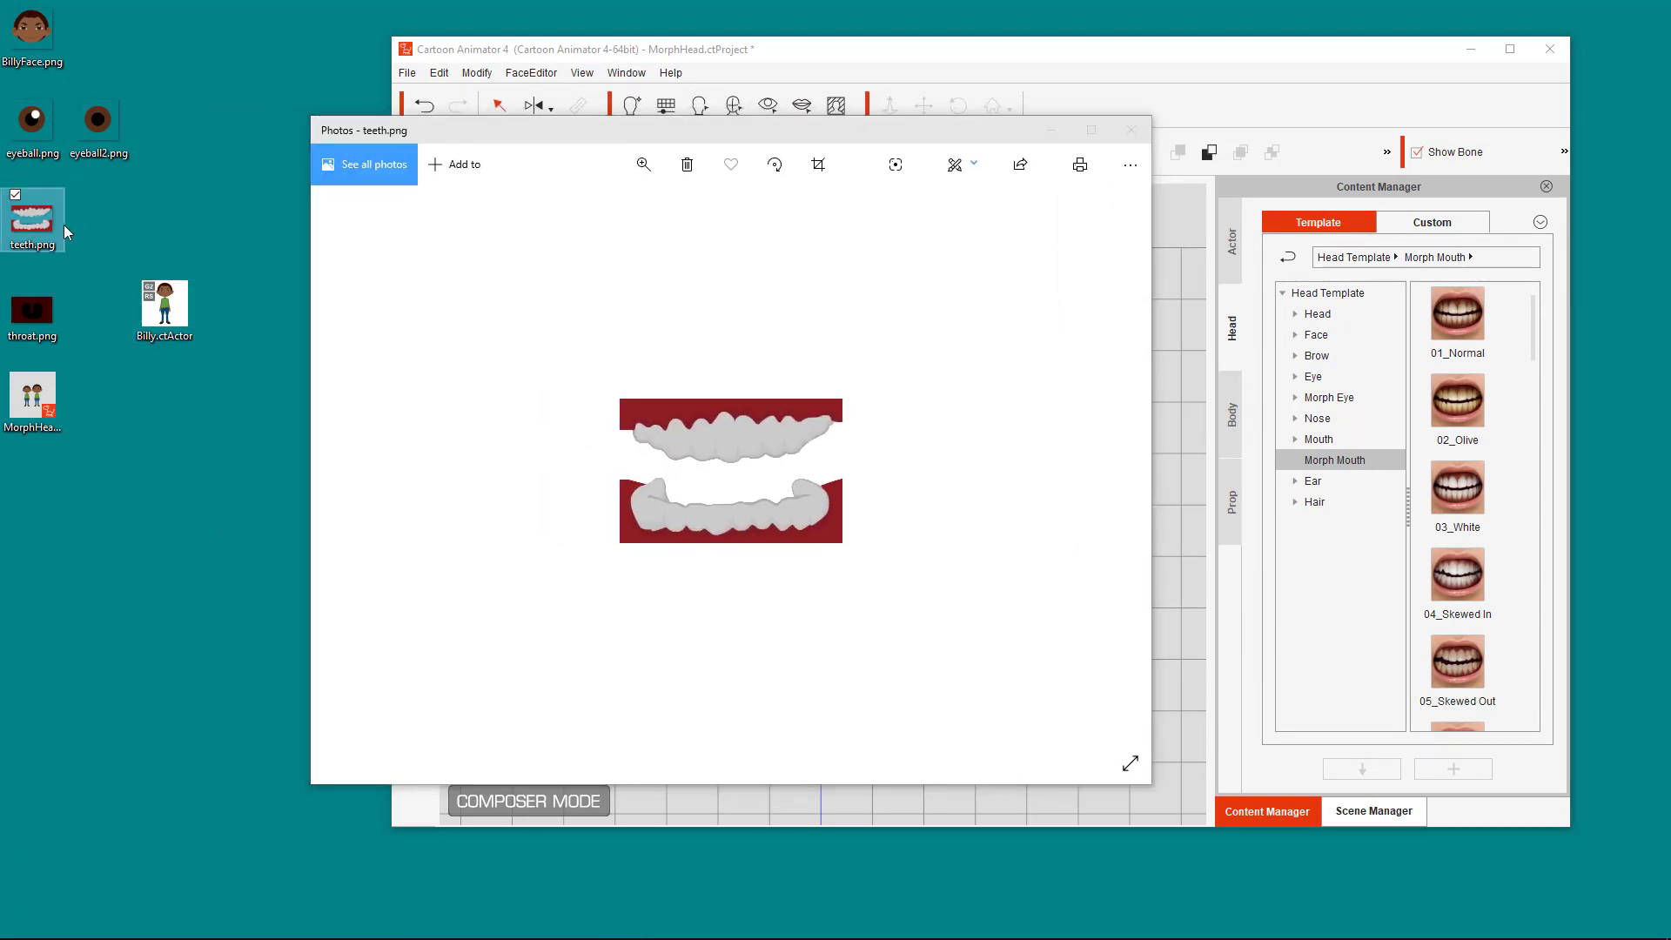
mouse_move(54, 238)
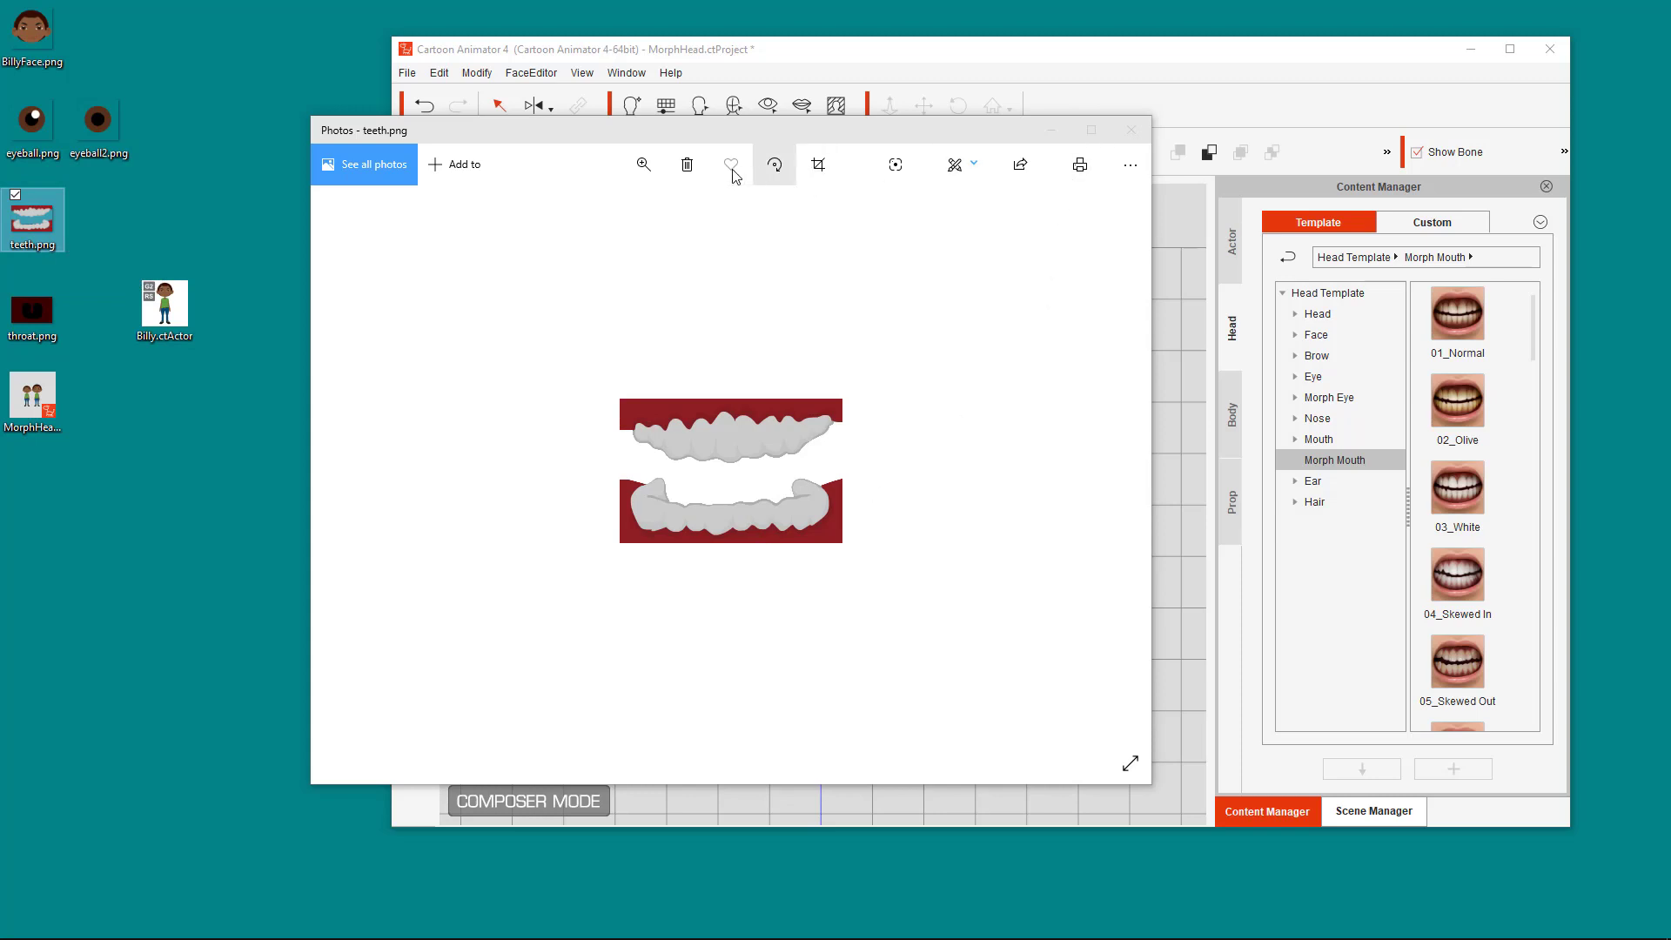
click(643, 163)
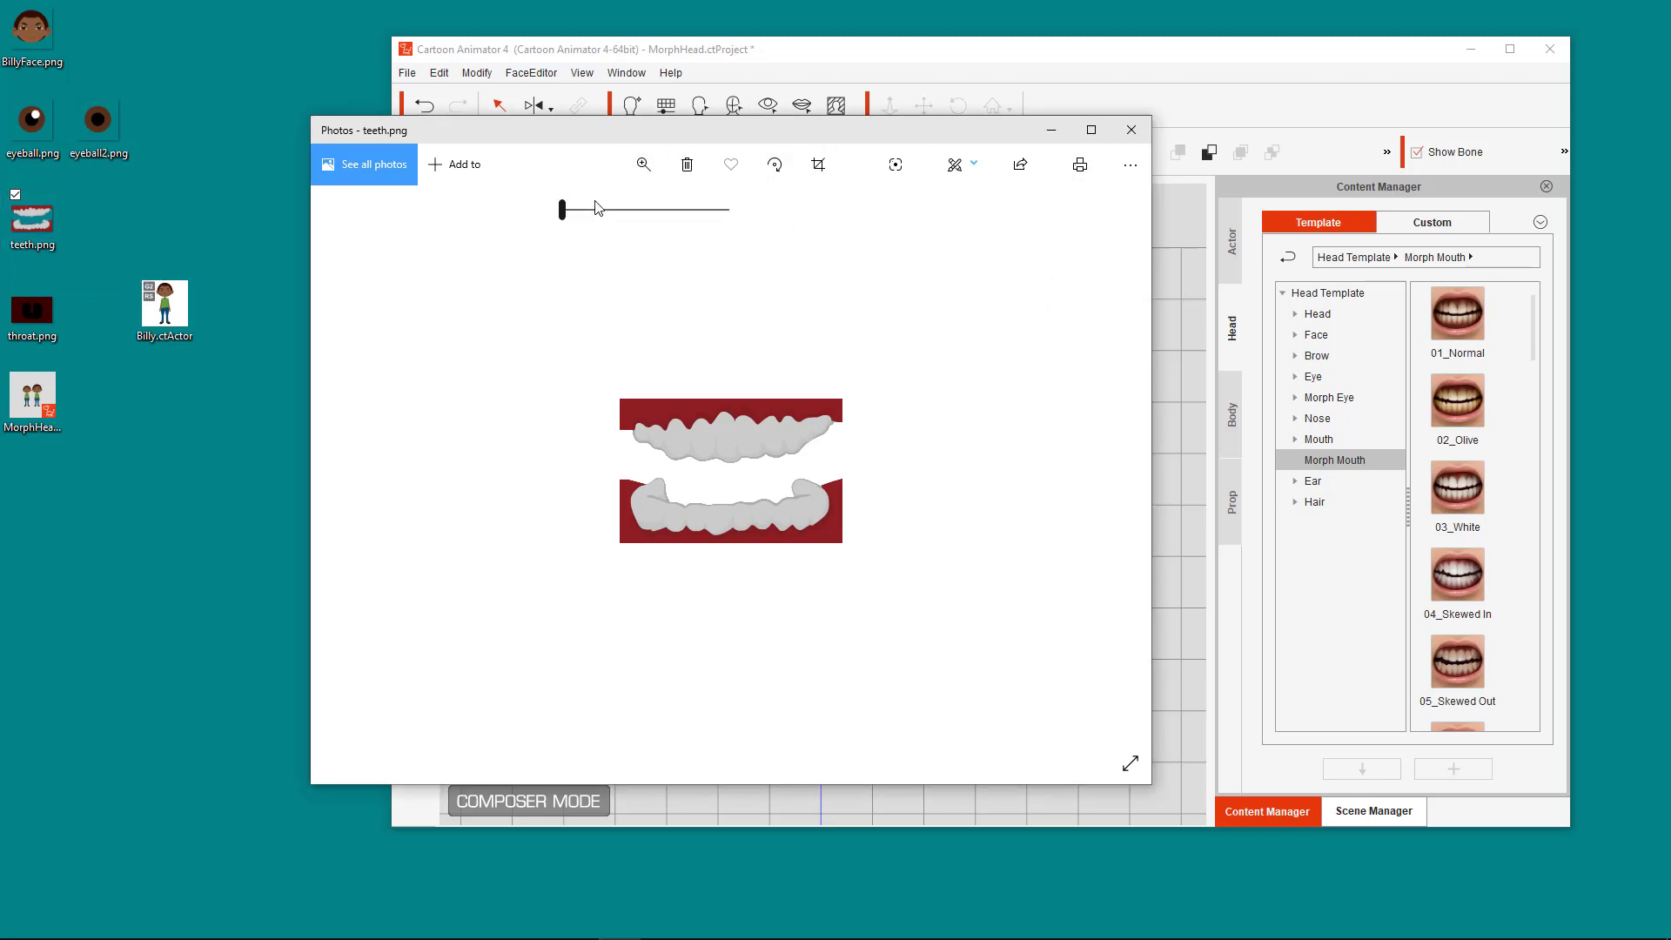
drag(562, 210, 636, 228)
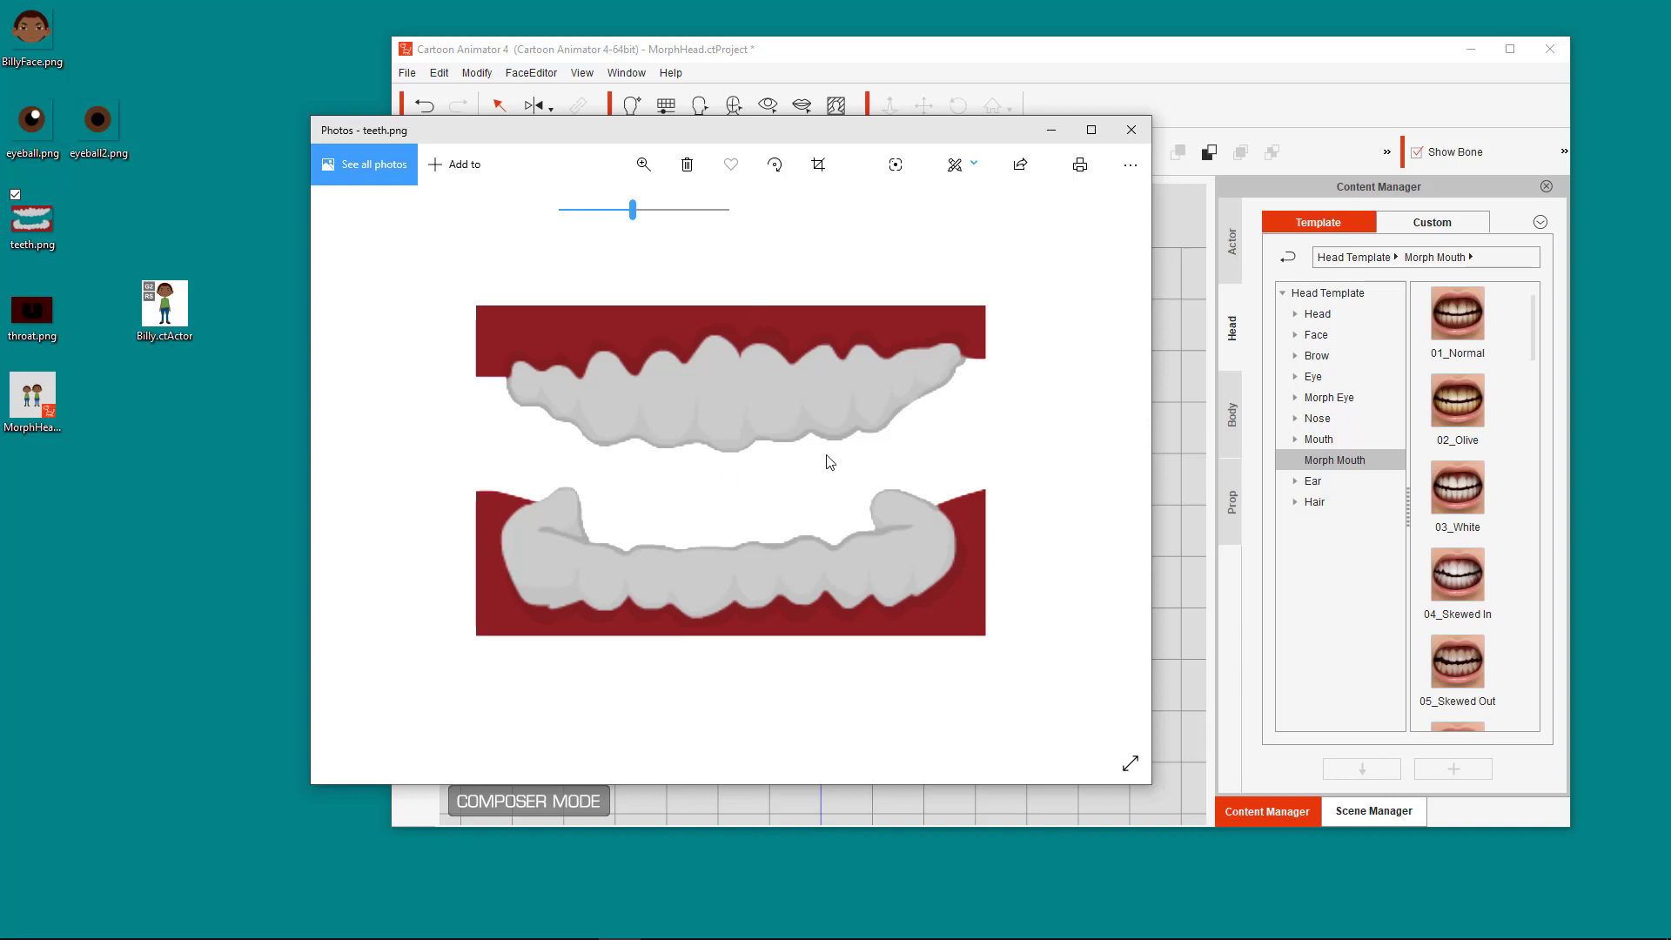
click(1136, 134)
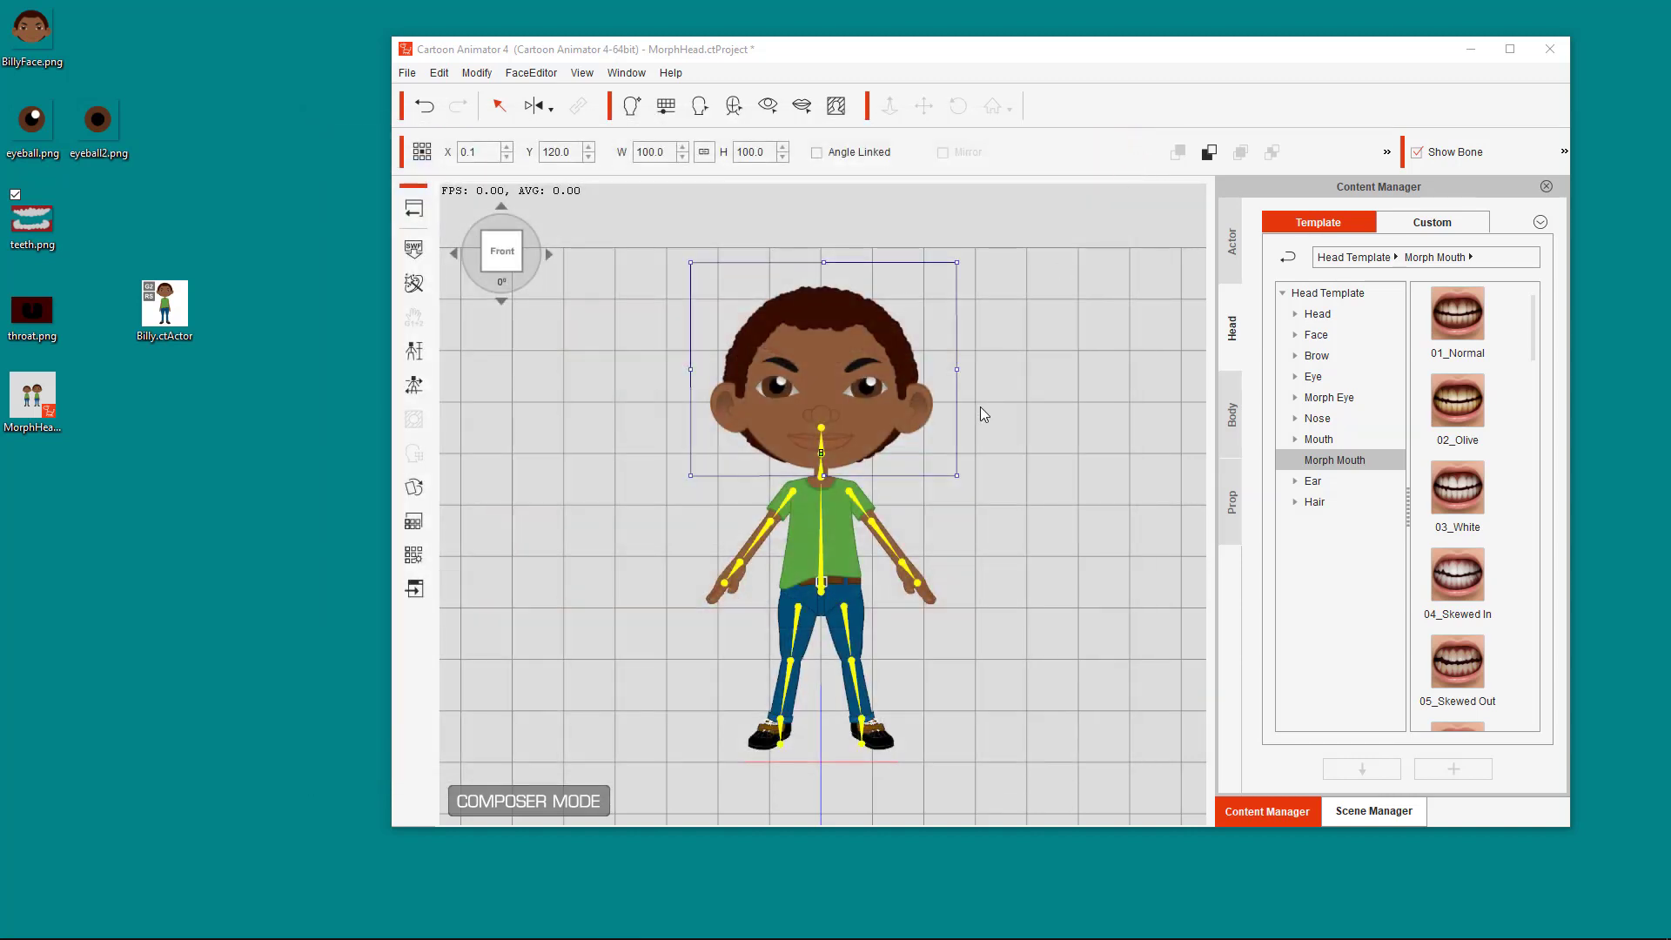
double_click(901, 49)
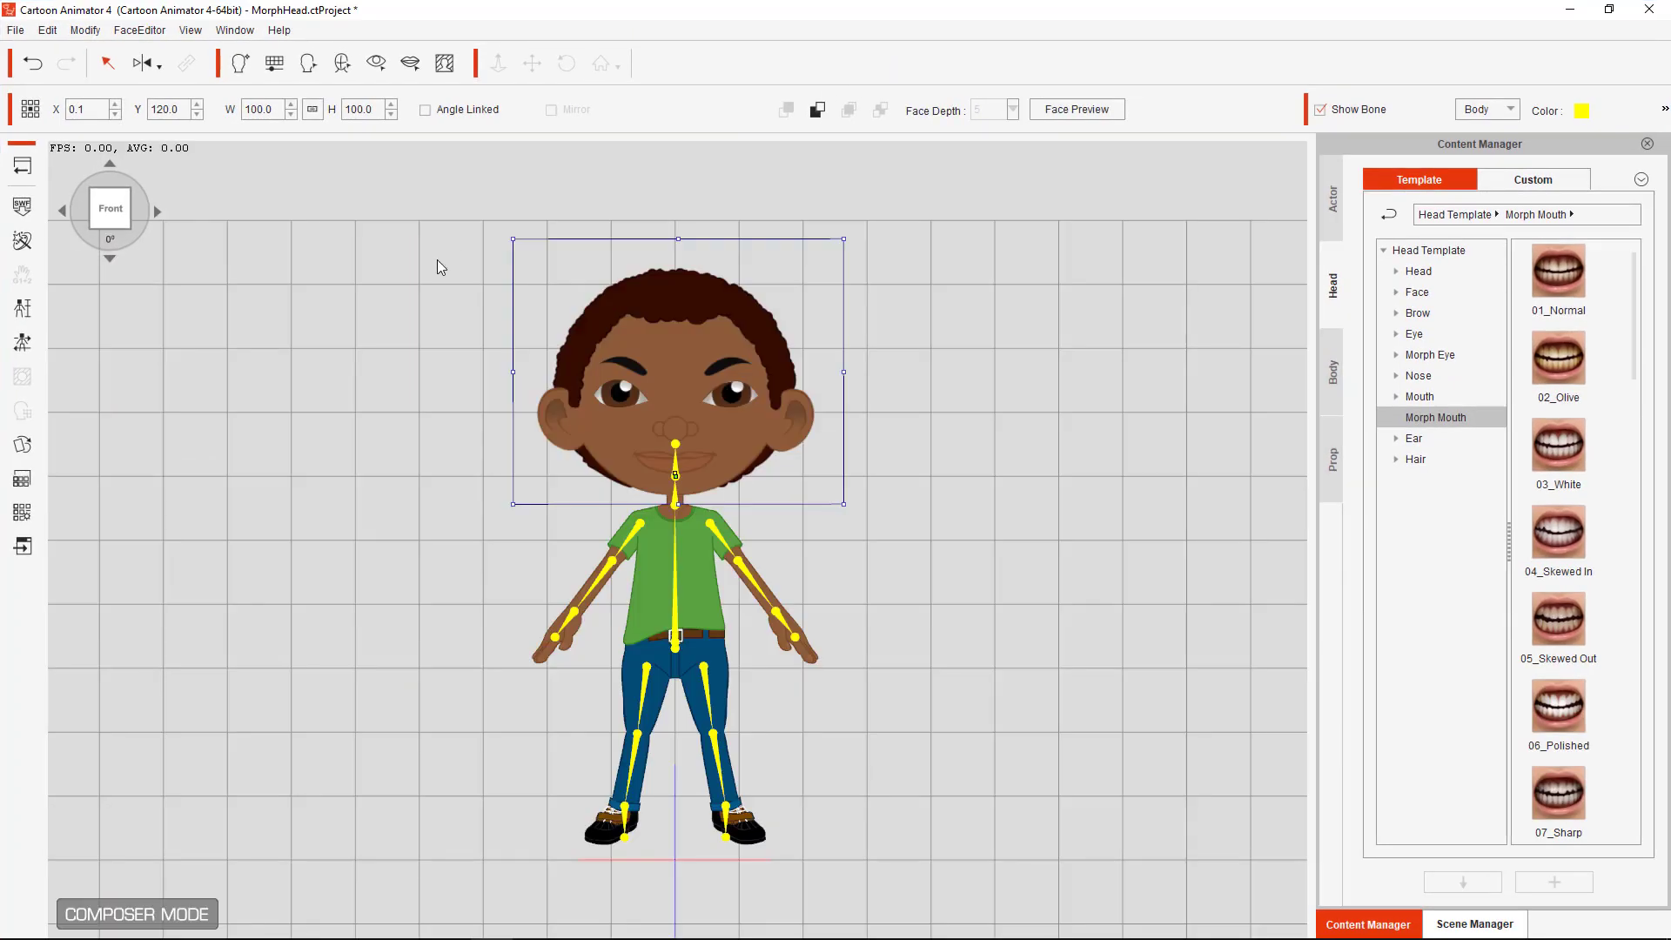
Preview the Mouth Shape face motion in Calibration, examine the mouth up close, and stop the preview
click(23, 343)
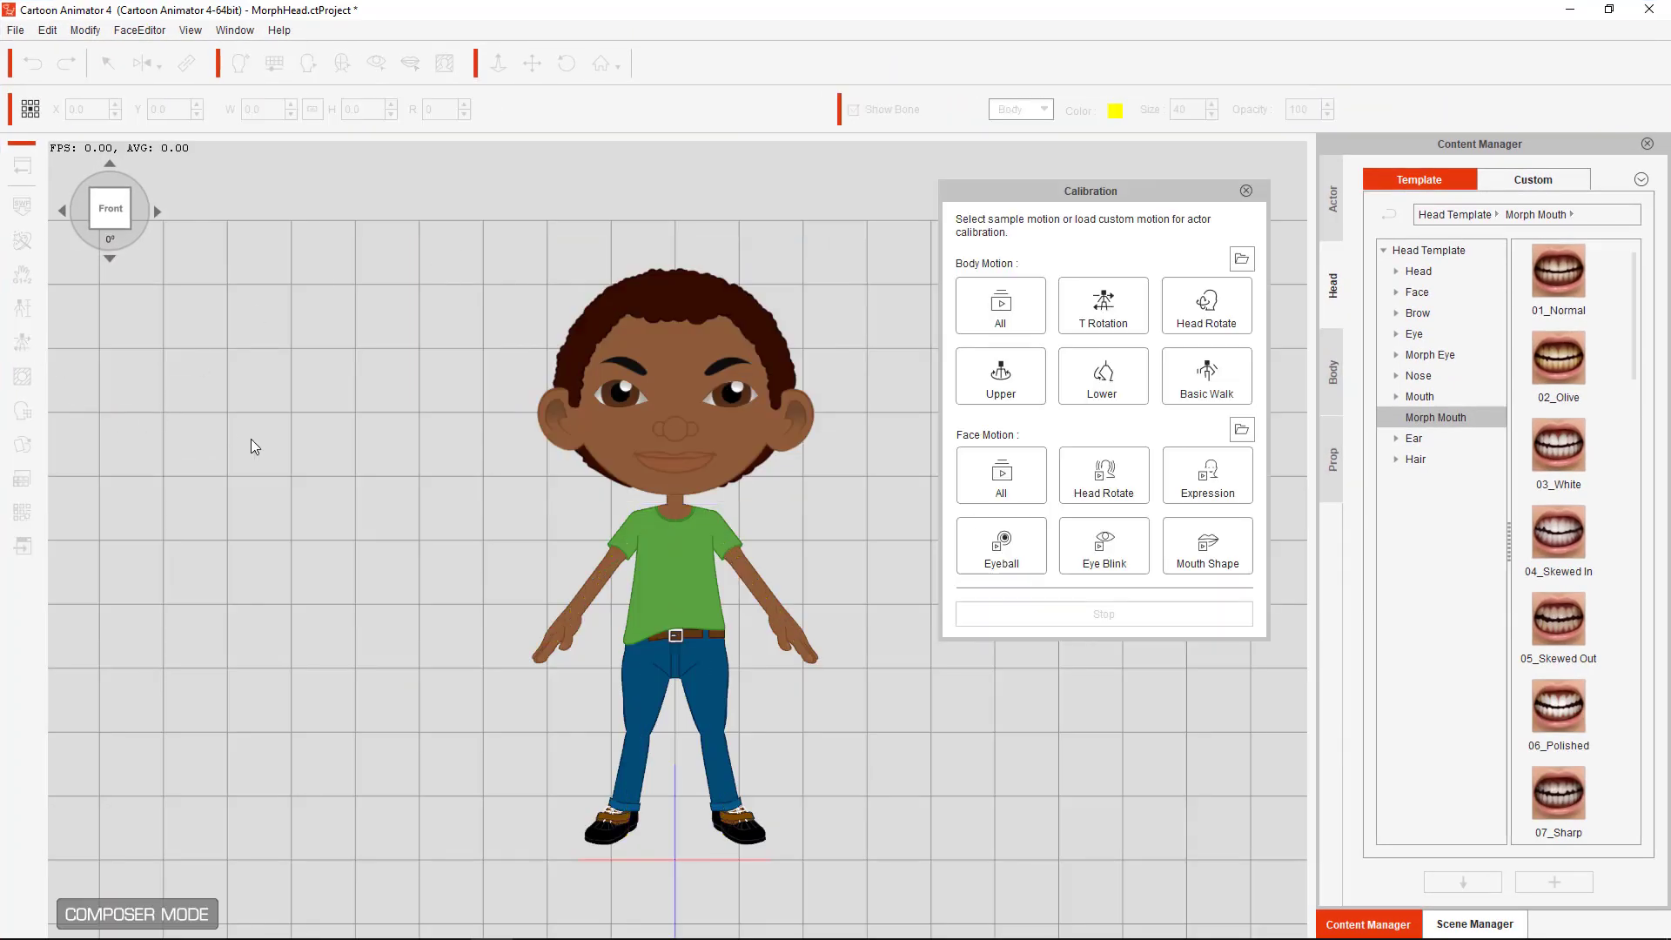
click(1226, 566)
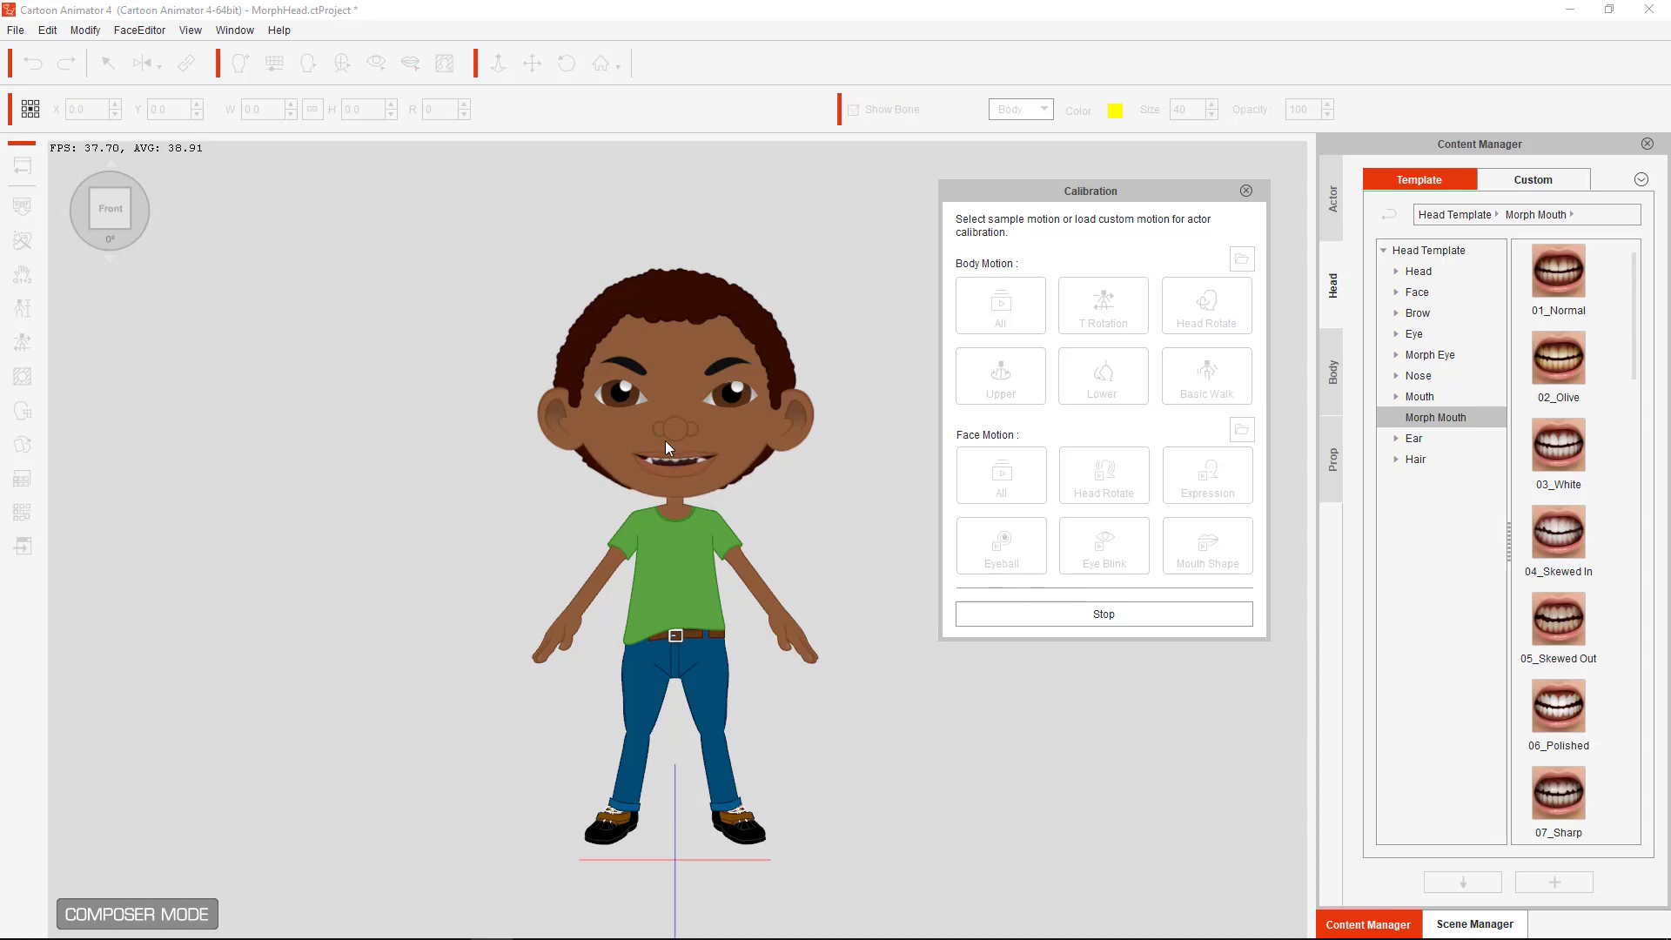
scroll(663, 439, up, 5)
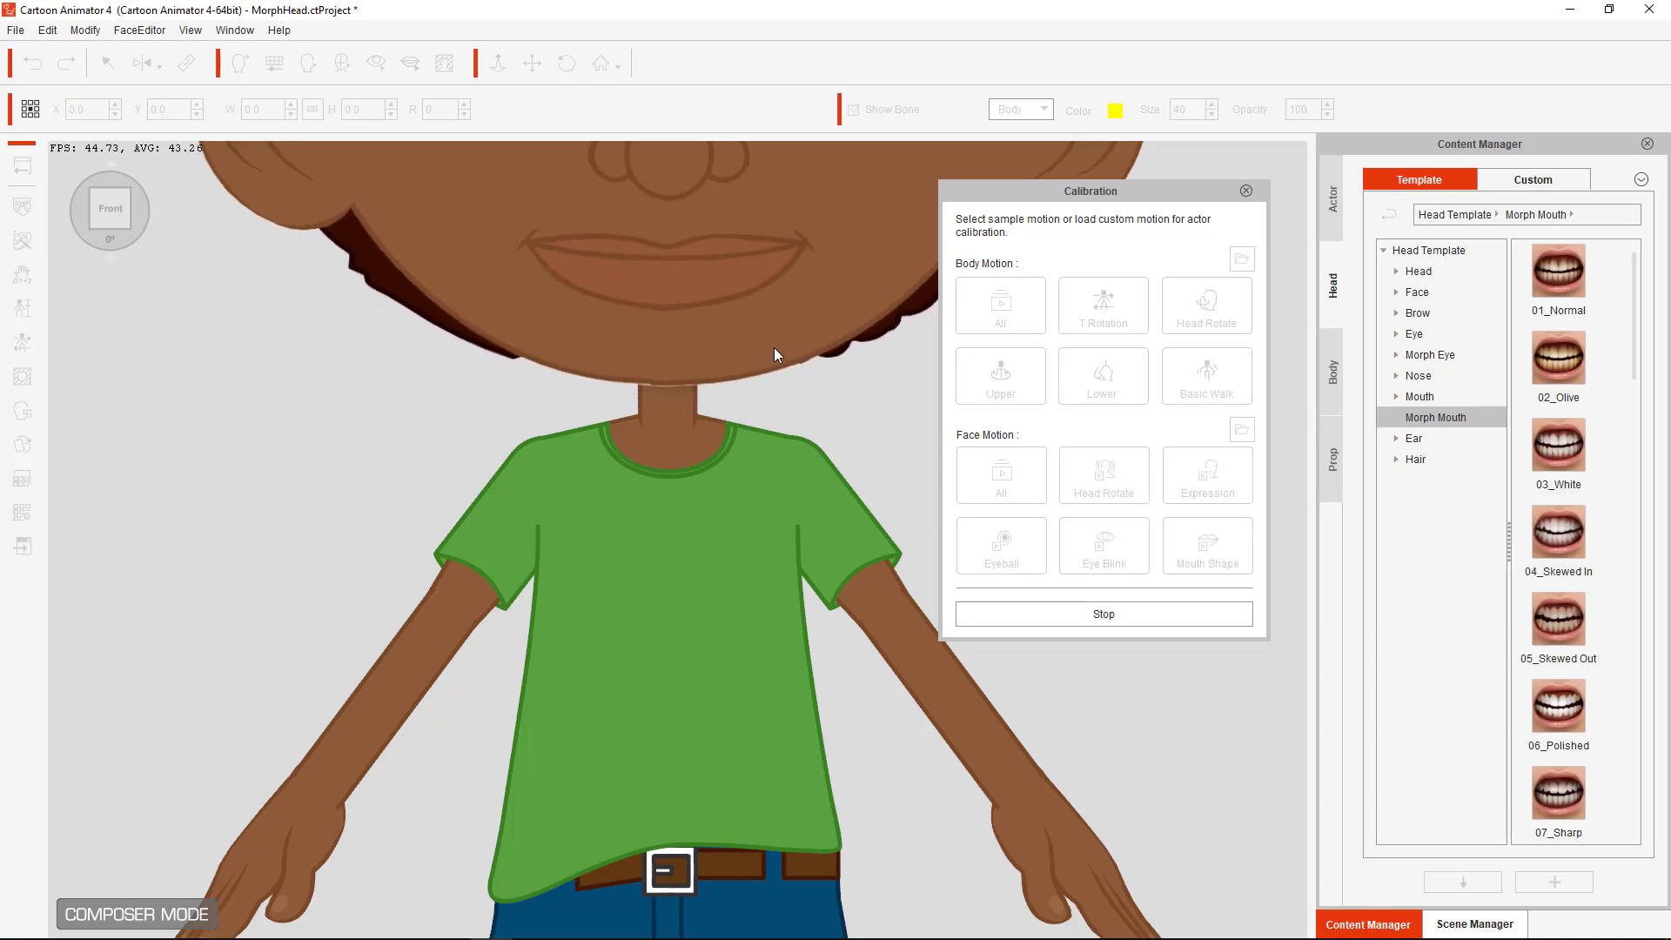
click(1096, 614)
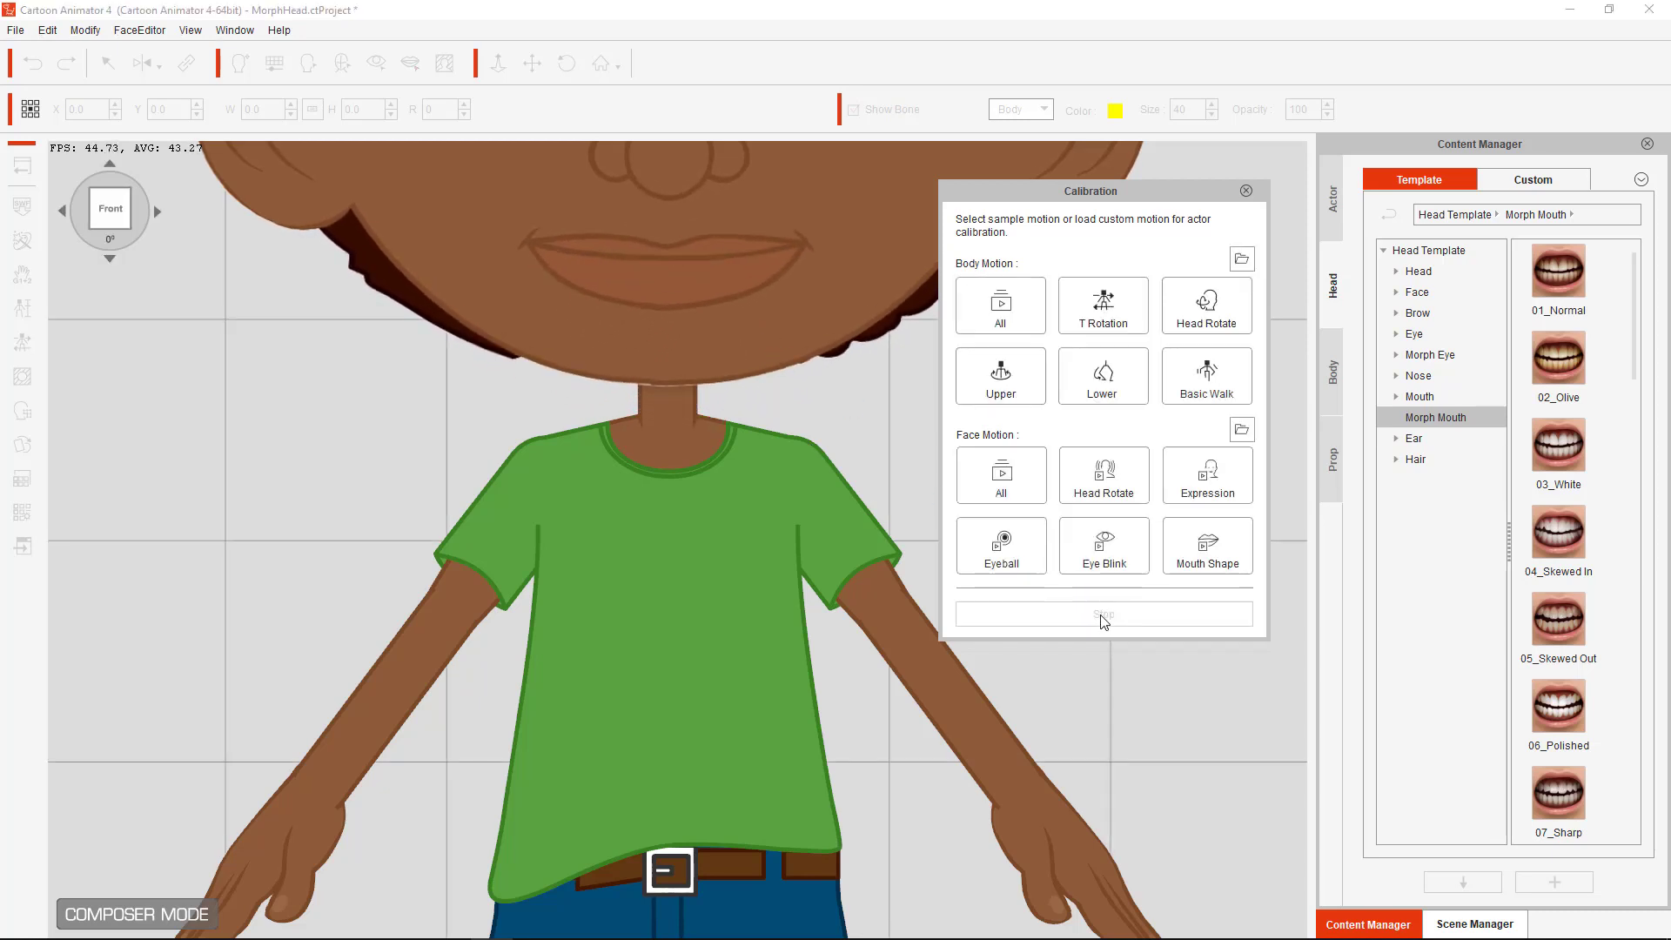
click(1246, 191)
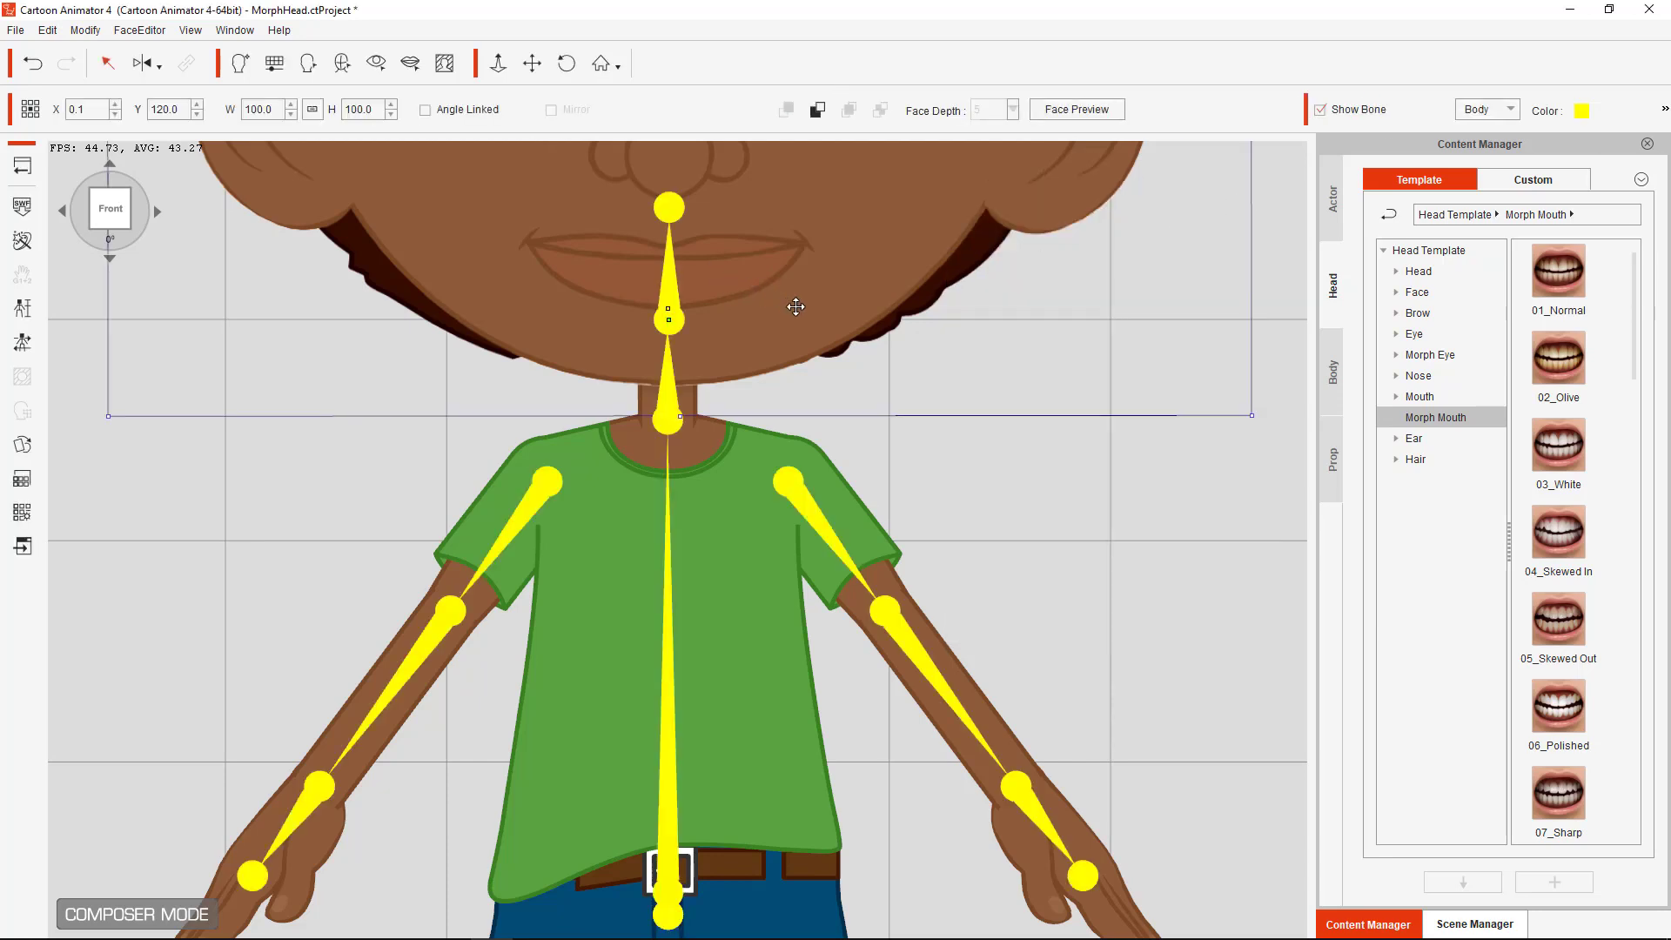
Open the Teeth Settings for the character's mouth and reduce the teeth's scale height to 71
drag(797, 304, 806, 552)
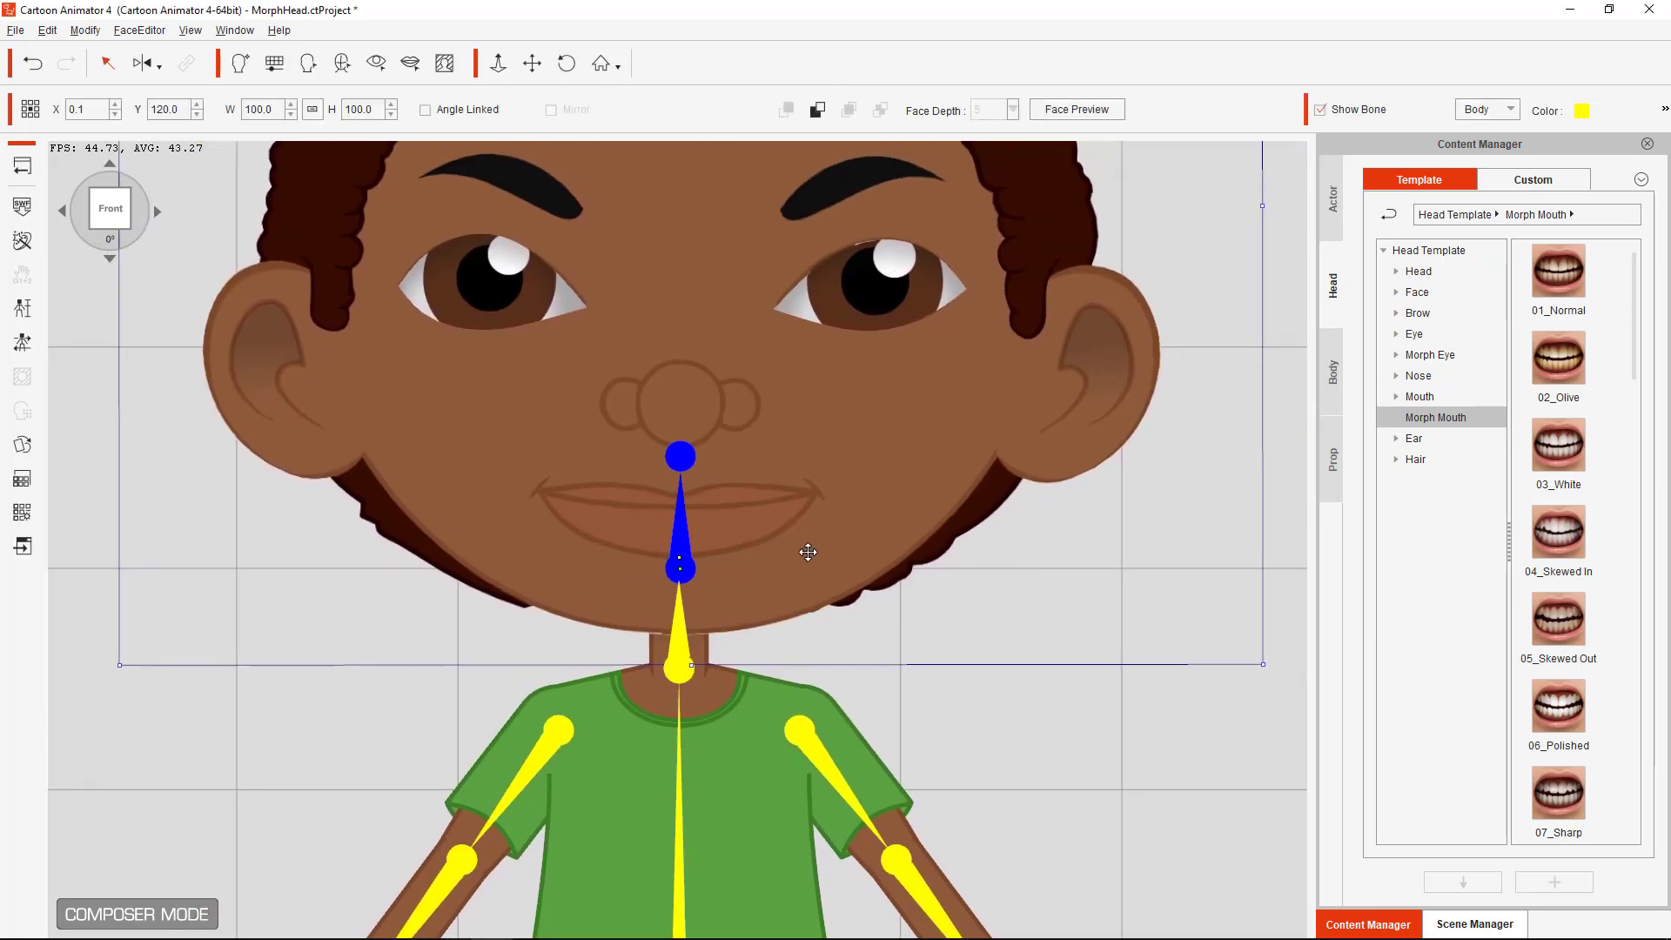
click(410, 64)
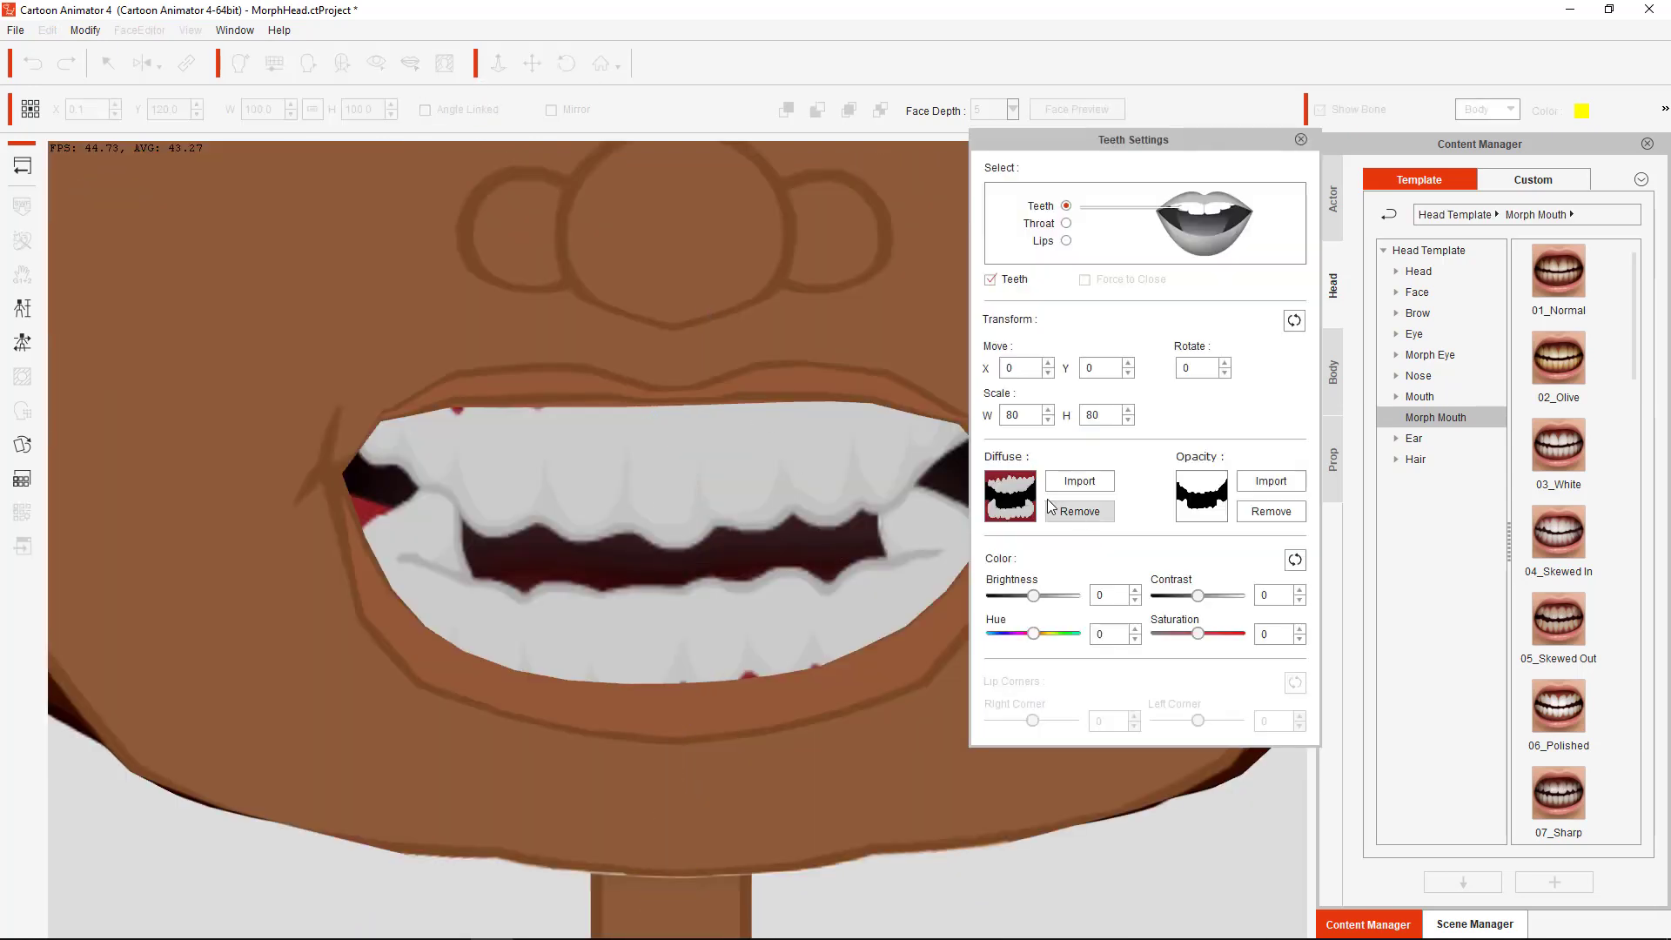
double_click(1010, 500)
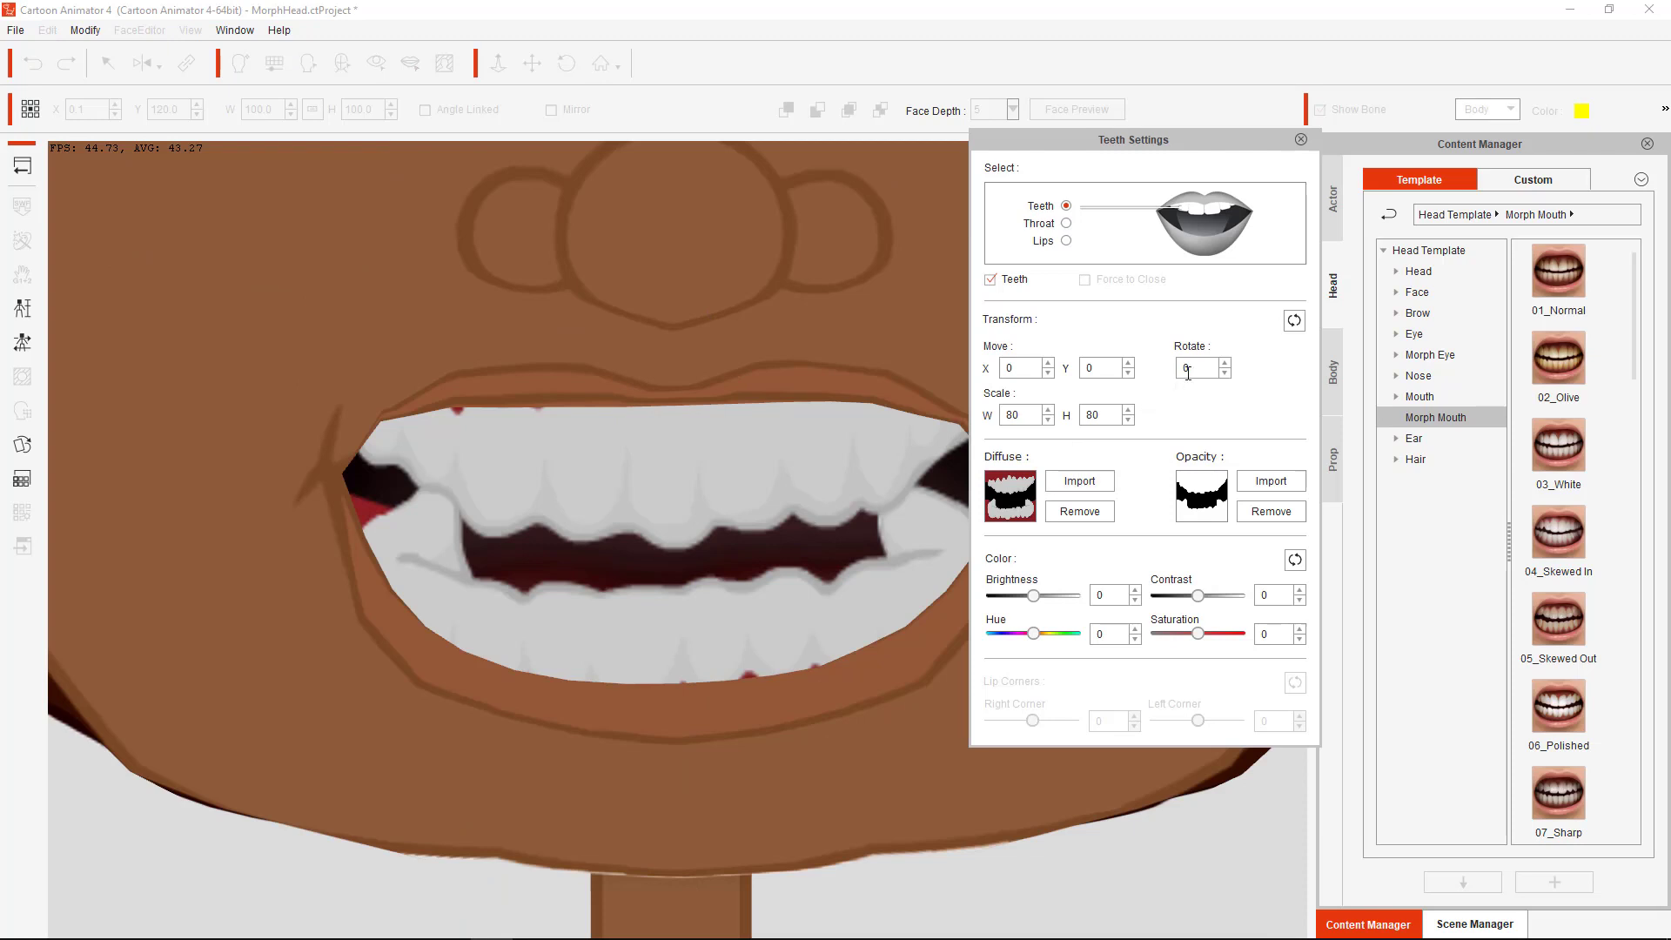
click(1129, 420)
click(1129, 420)
click(1129, 420)
click(1129, 421)
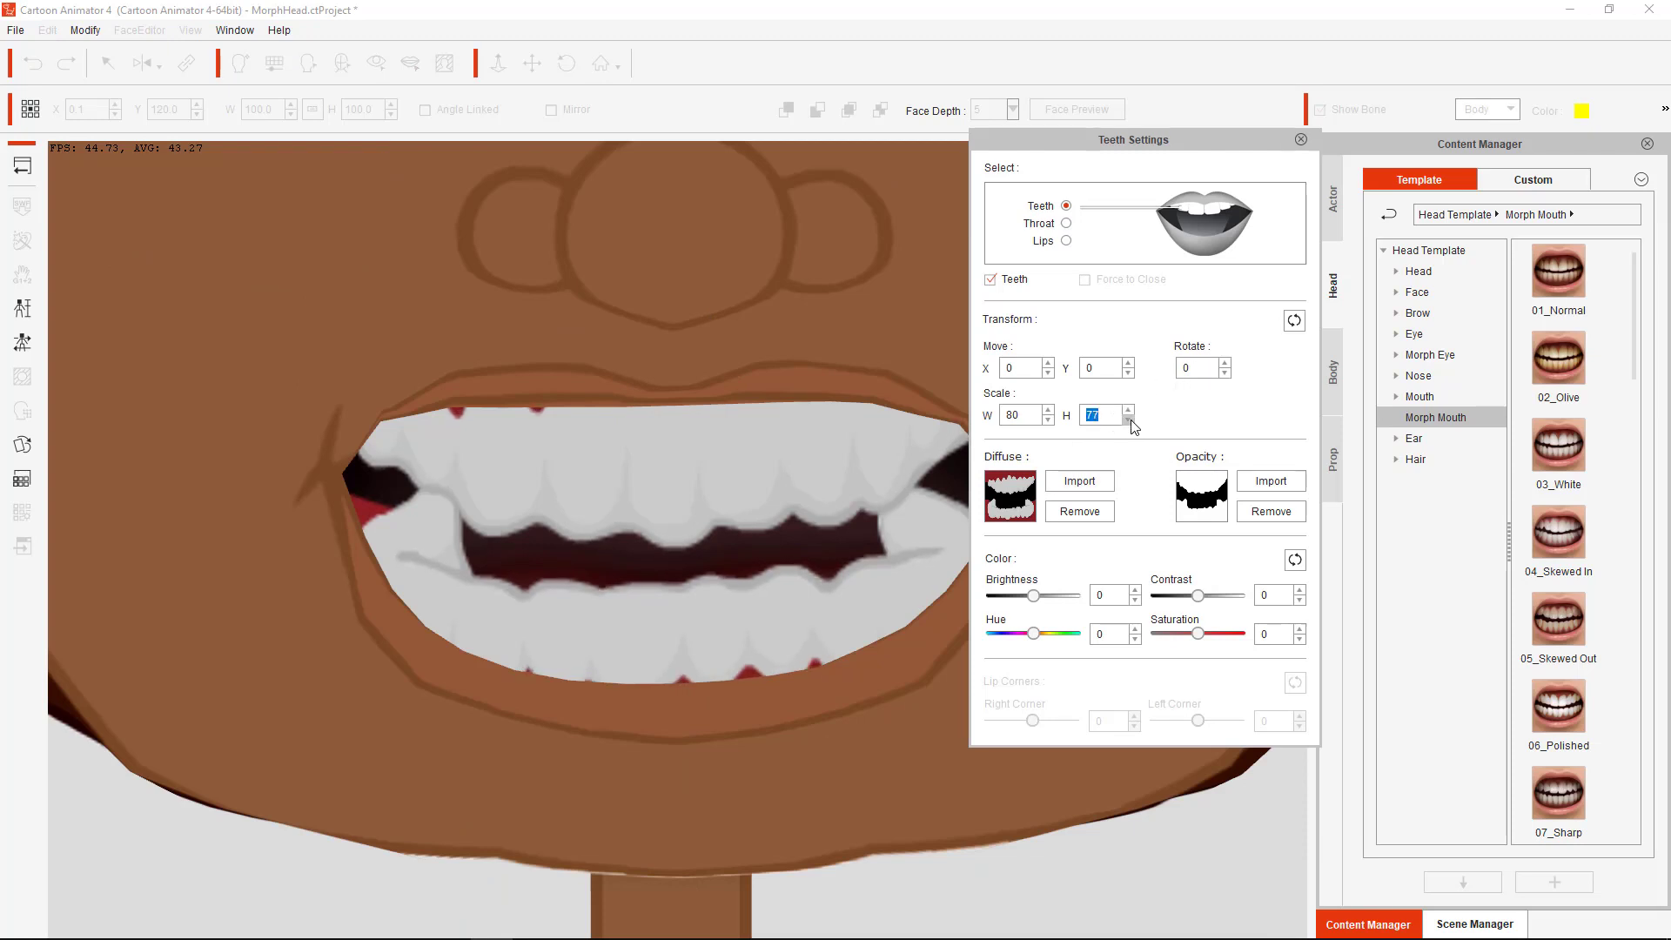
click(1129, 420)
click(1129, 421)
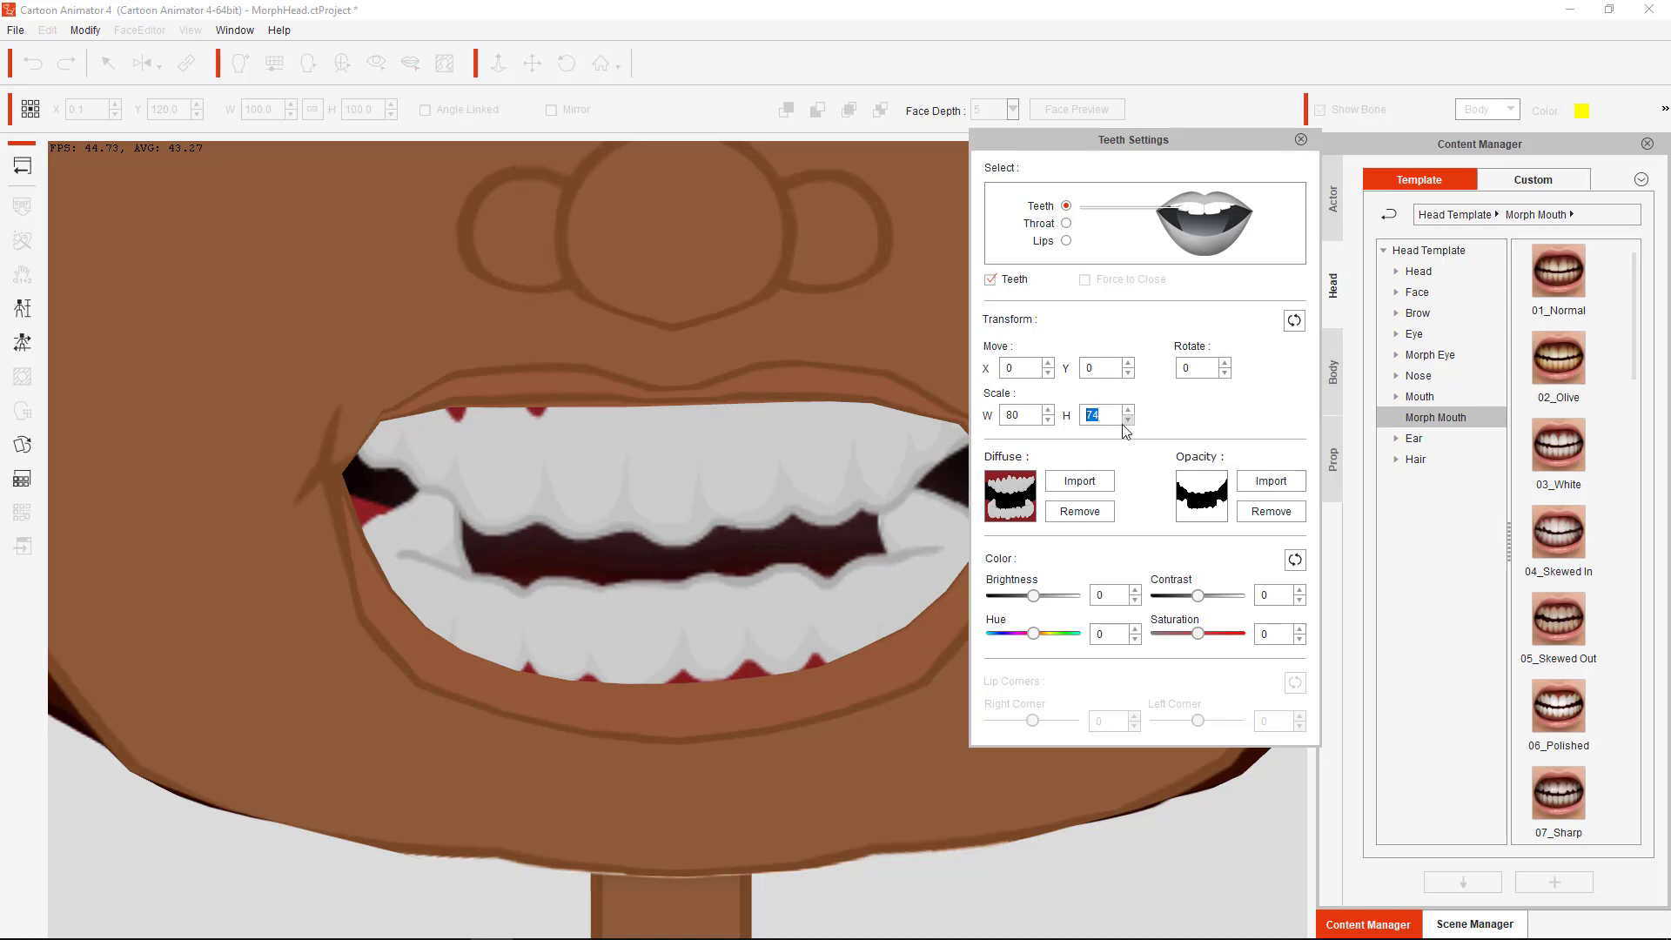
click(1129, 420)
click(1129, 420)
click(1129, 420)
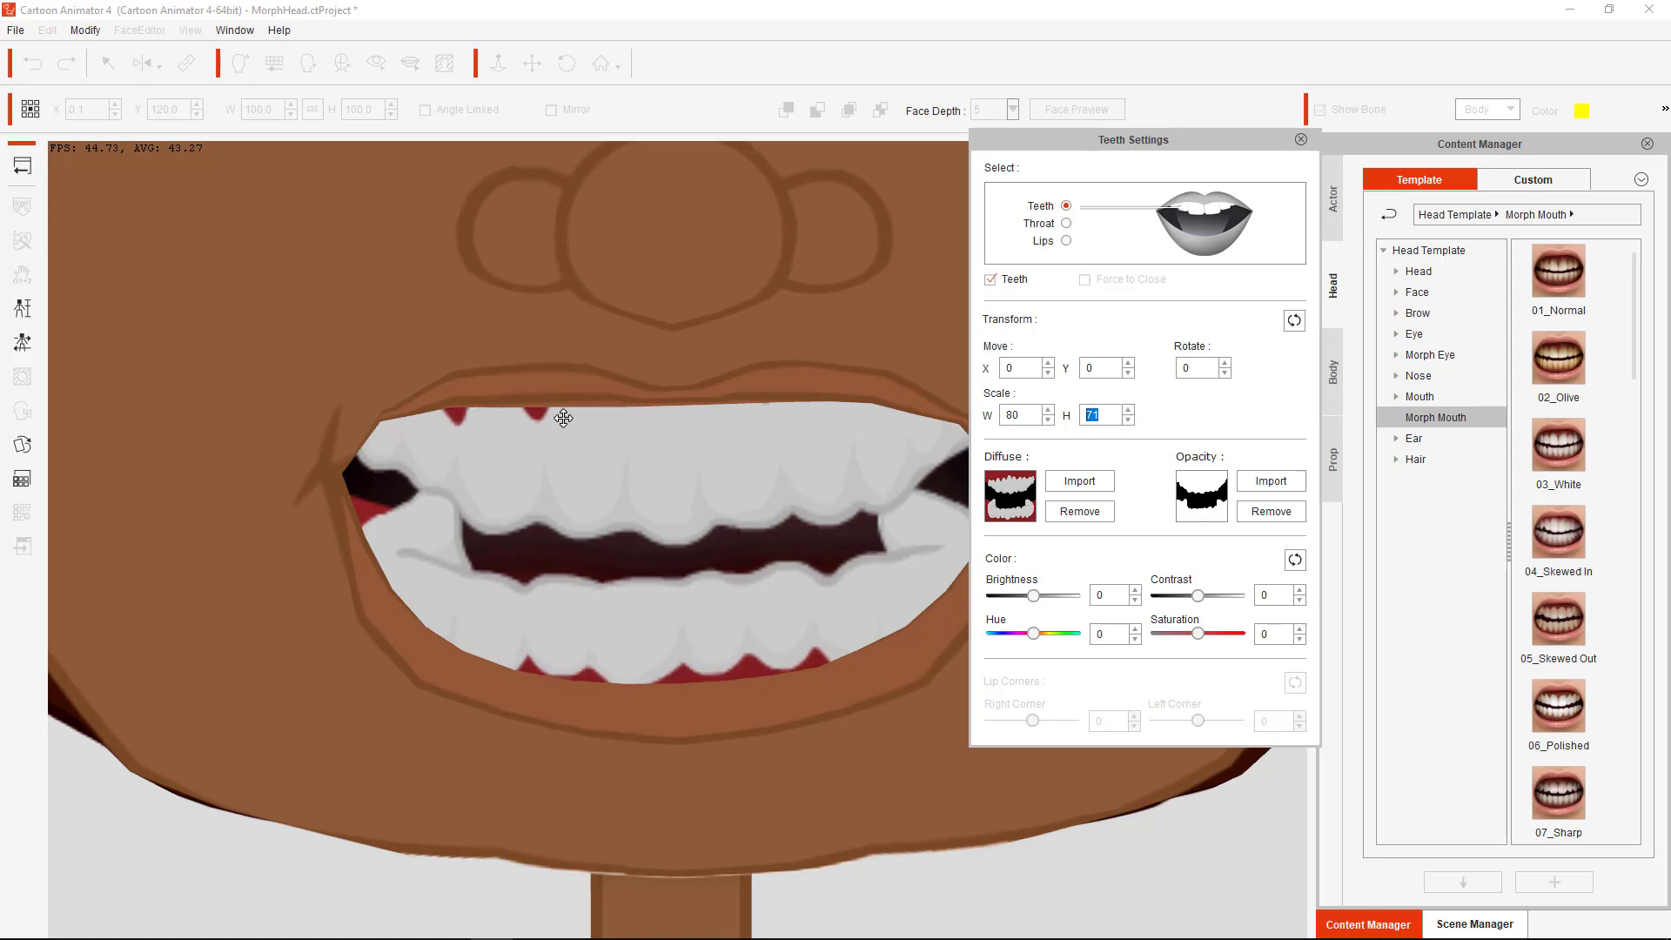
Try wider and narrower teeth by varying the scale width, and return it to 80
click(1050, 413)
click(1049, 413)
click(1050, 414)
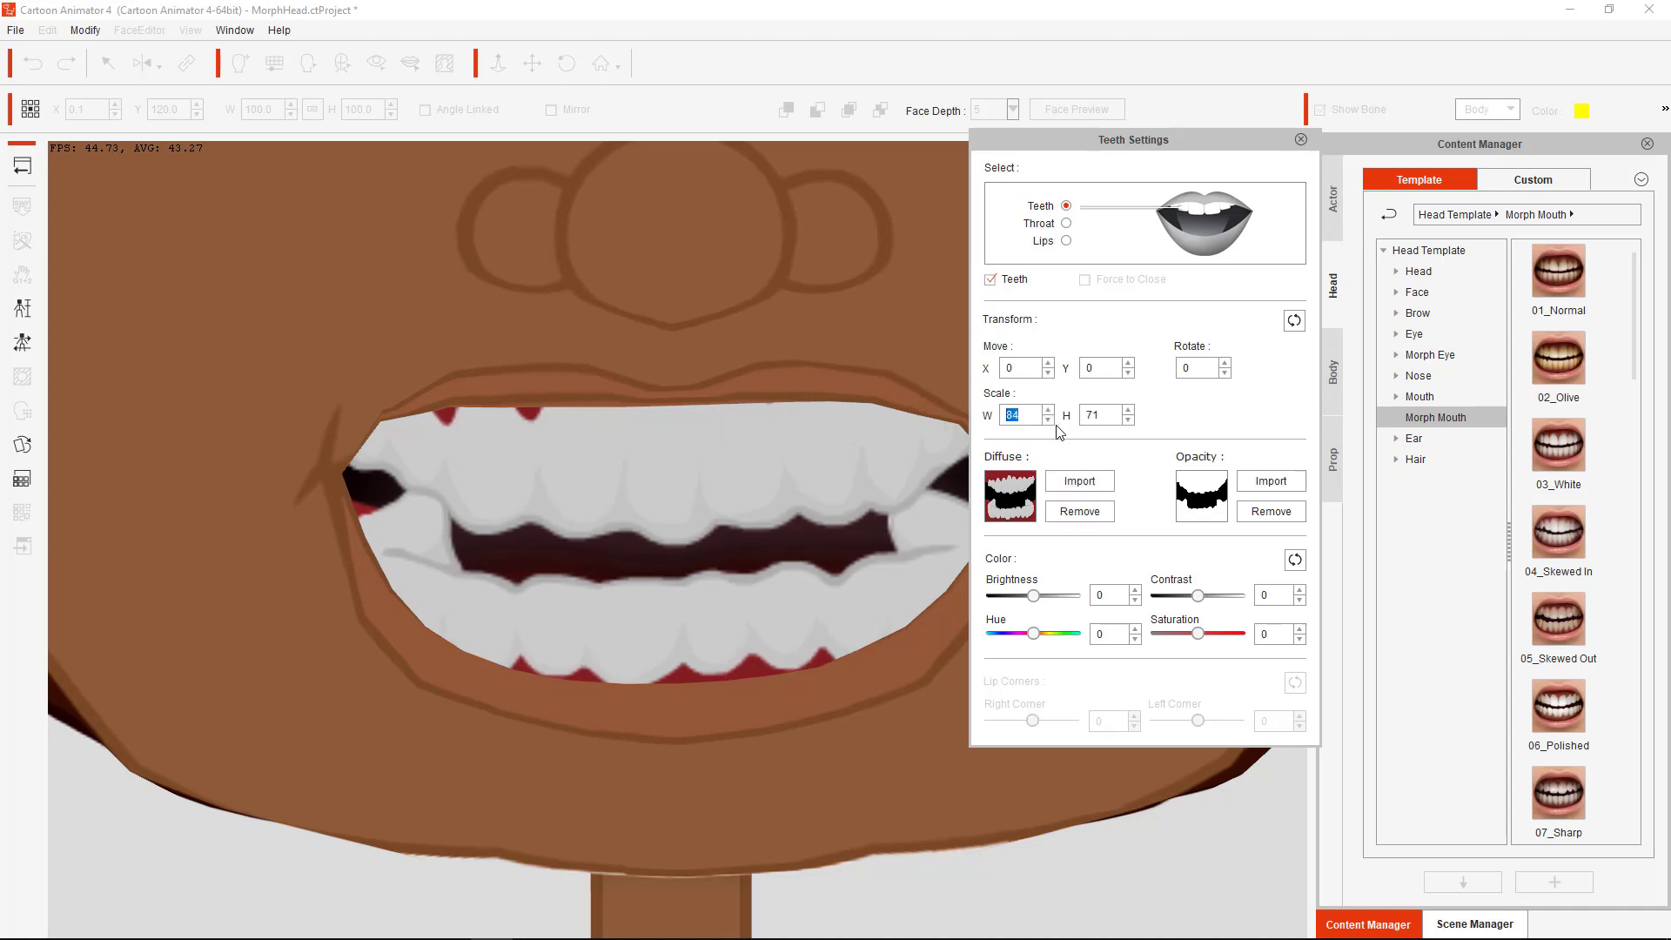
click(1050, 420)
click(1049, 420)
click(1050, 421)
click(1049, 421)
click(1050, 421)
click(1050, 420)
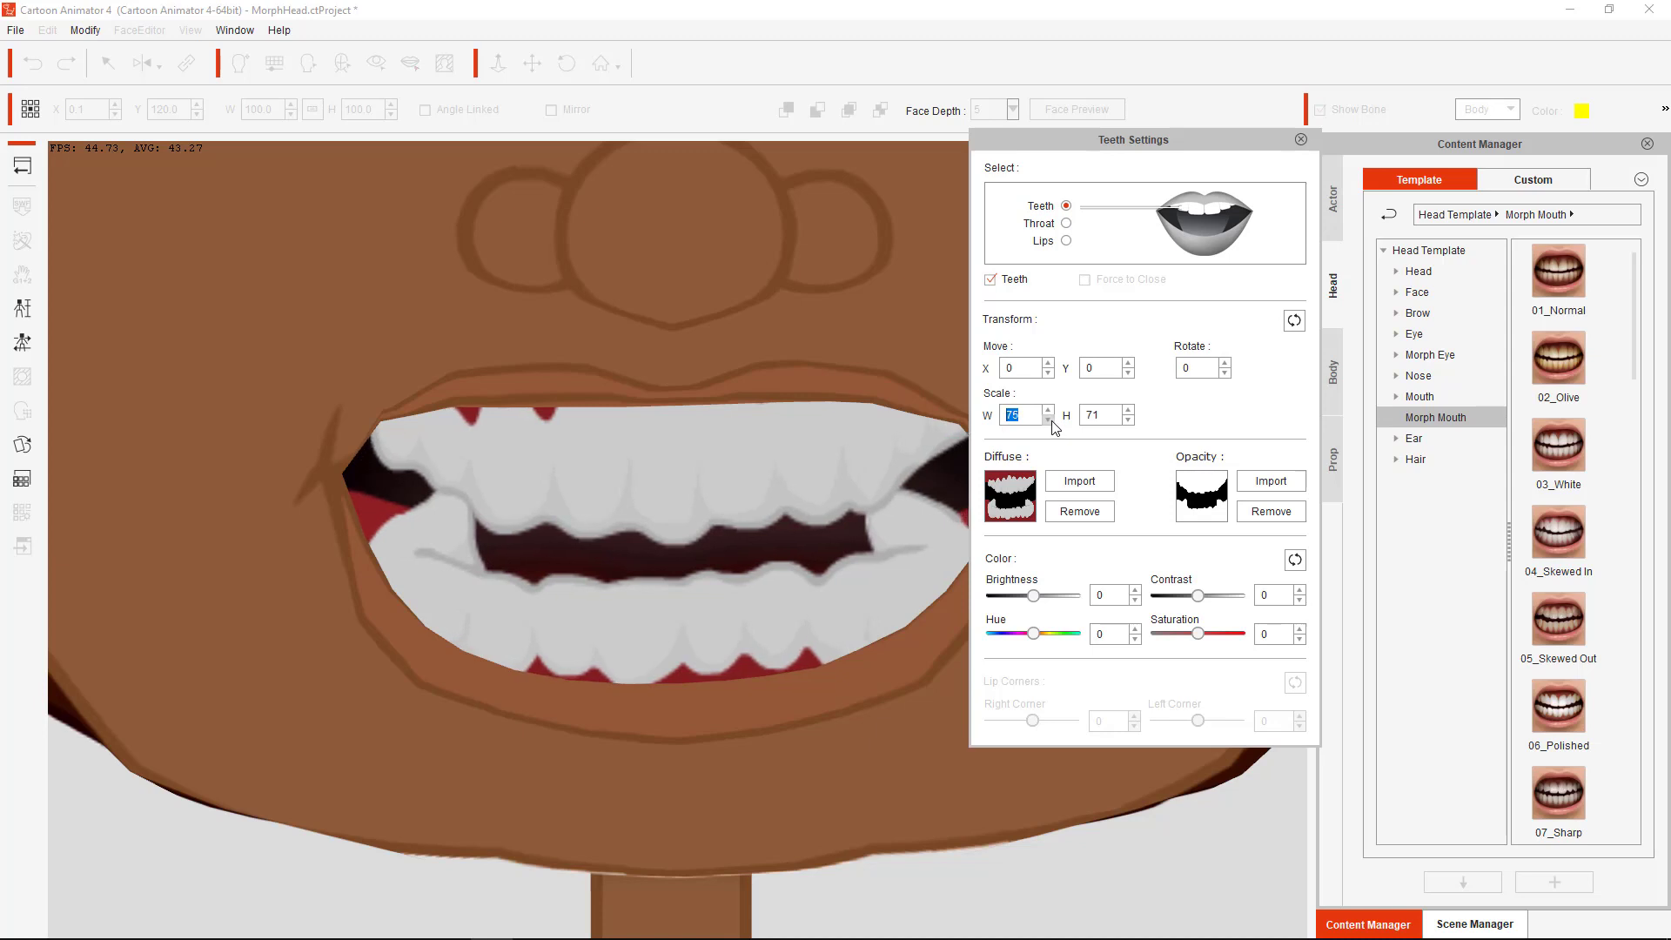
click(1049, 419)
click(1050, 414)
click(1049, 414)
click(1049, 414)
click(1050, 413)
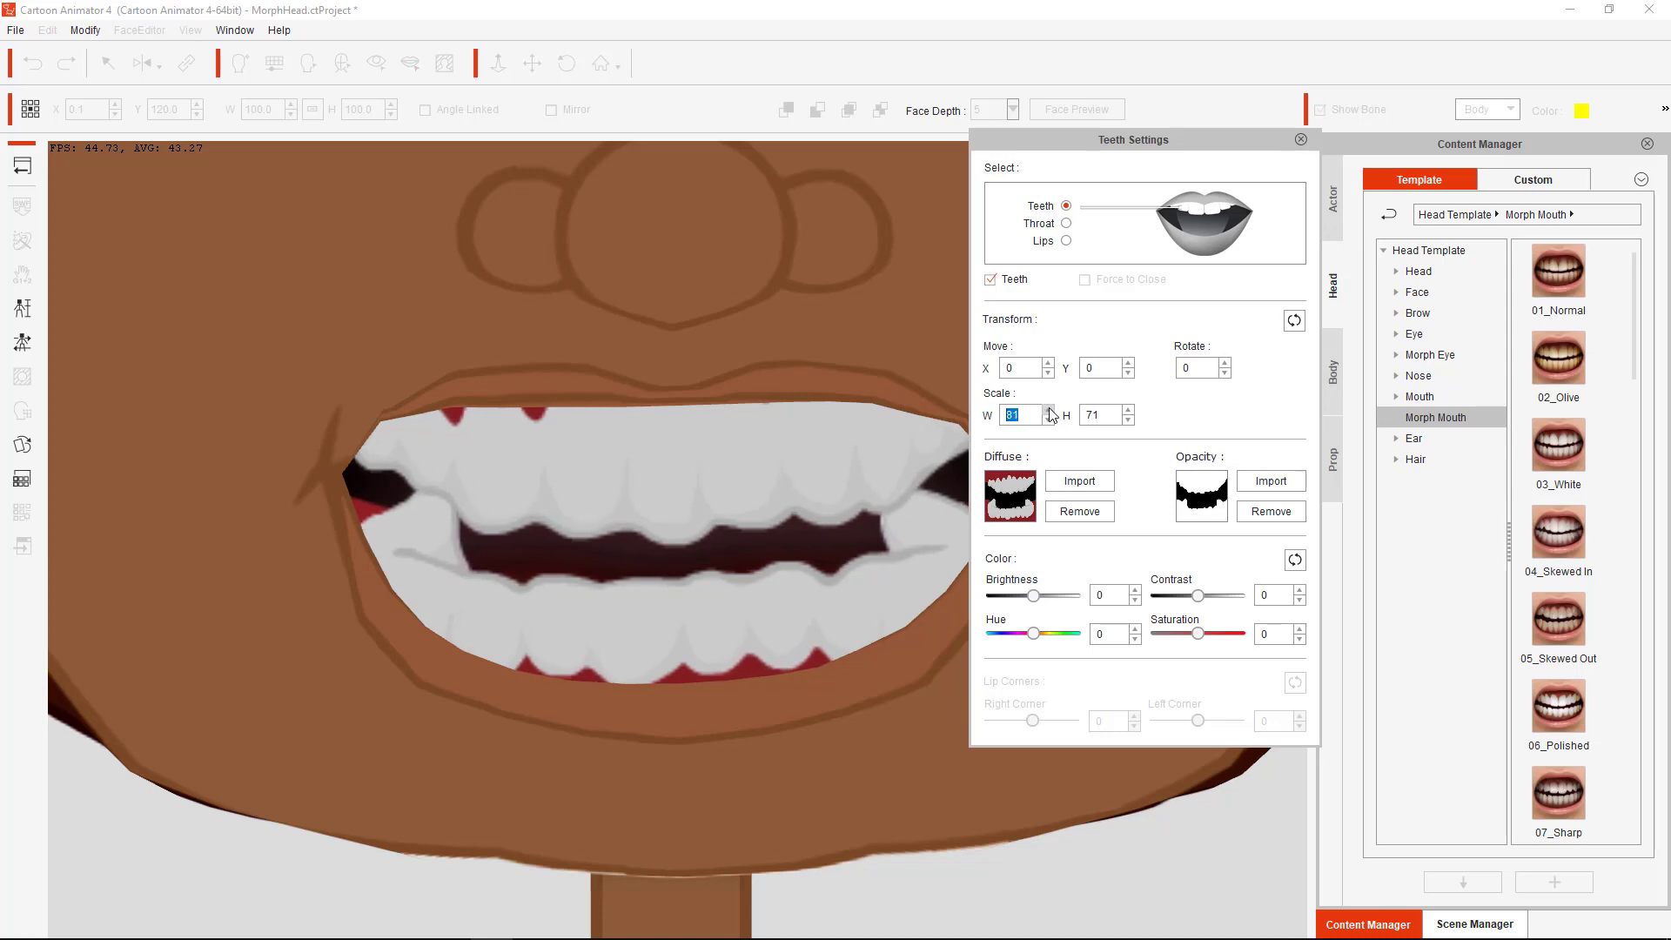
click(1049, 413)
click(1049, 414)
click(1050, 421)
click(1049, 420)
Try a slightly taller set of teeth and settle on a scale height of 69
click(1129, 411)
click(1130, 411)
click(1130, 411)
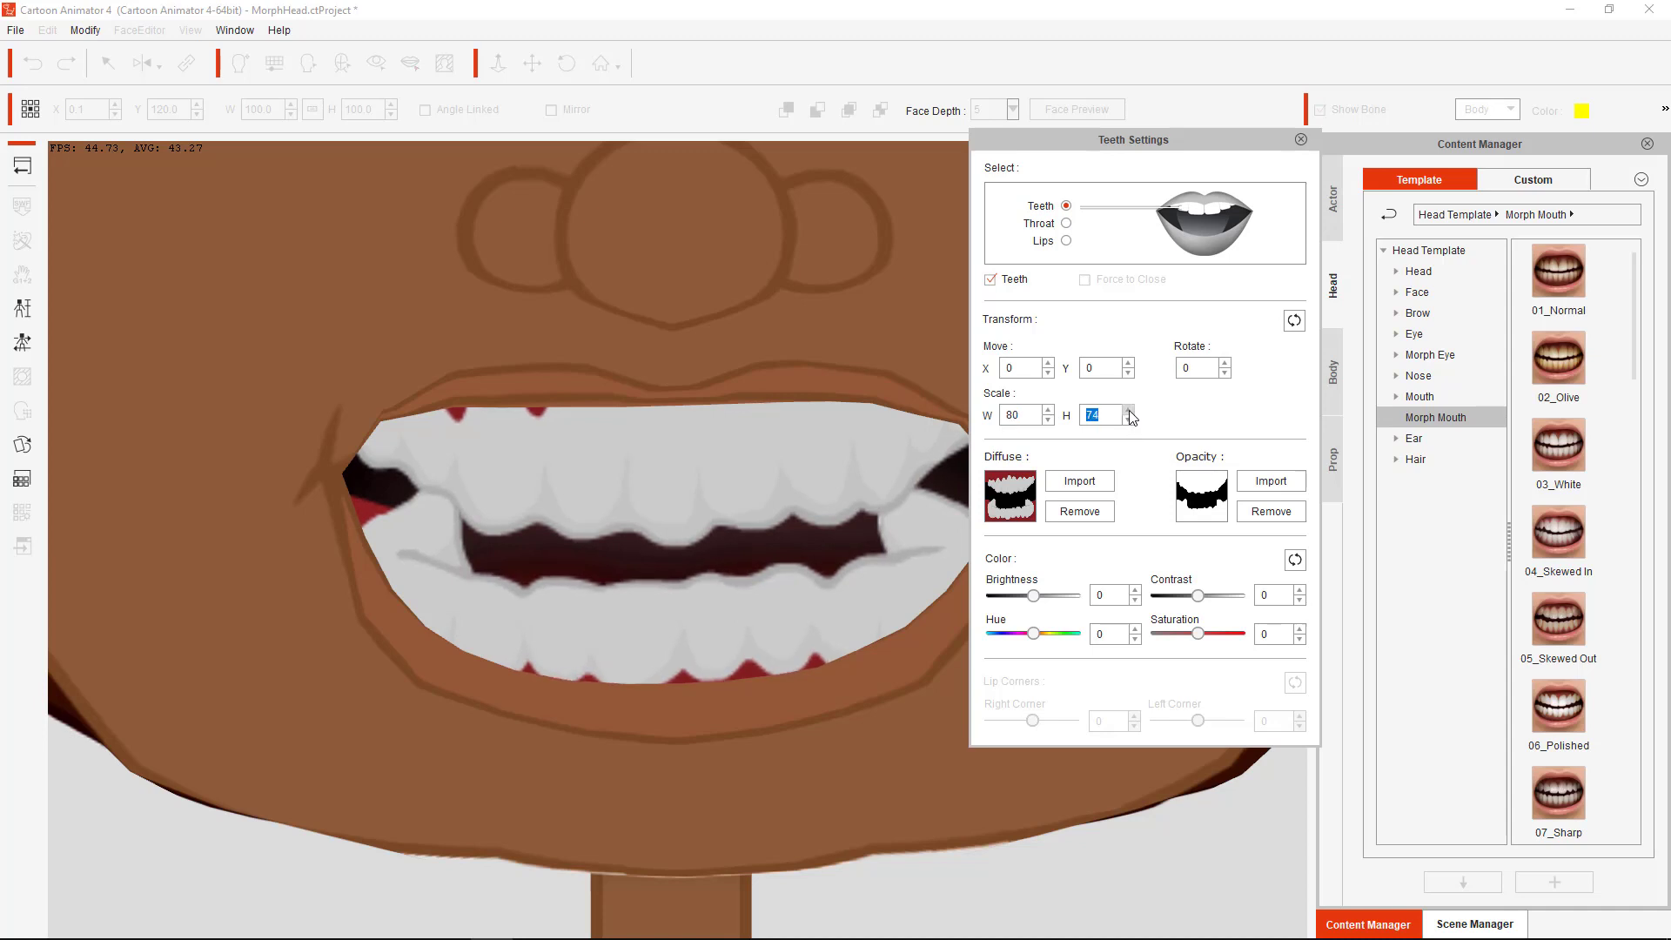
click(1130, 421)
click(1131, 421)
click(1130, 421)
click(1130, 421)
click(1131, 421)
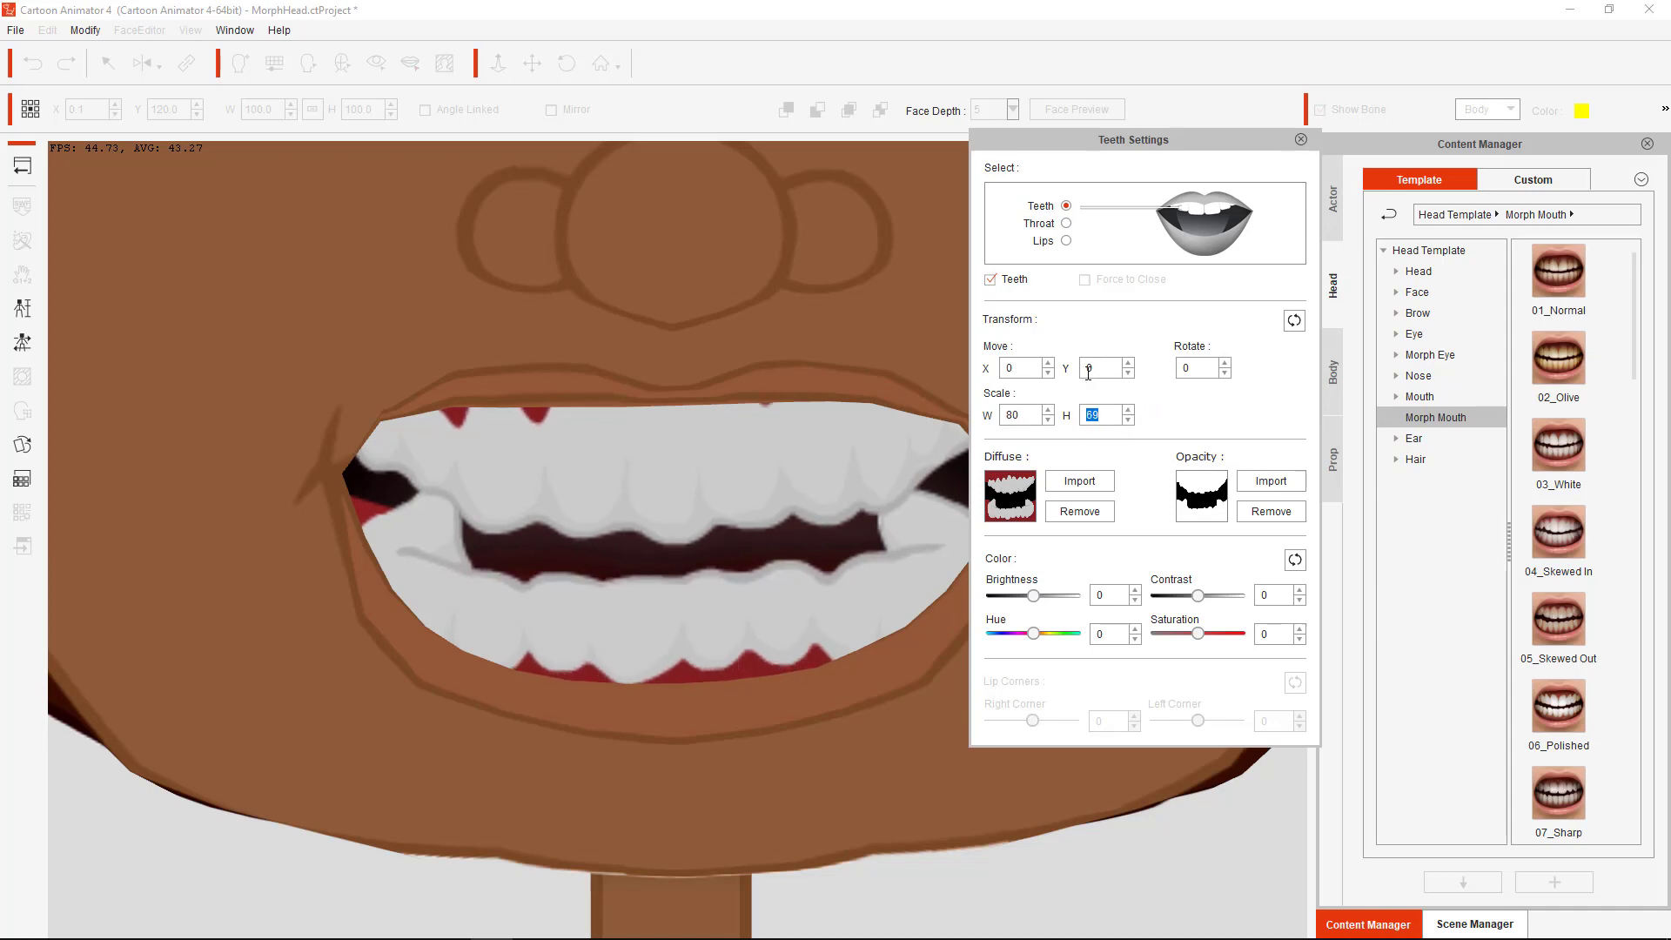
Try shifting the teeth horizontally to X -3, and bring the offset back to 0
click(1048, 373)
click(1048, 374)
click(1048, 373)
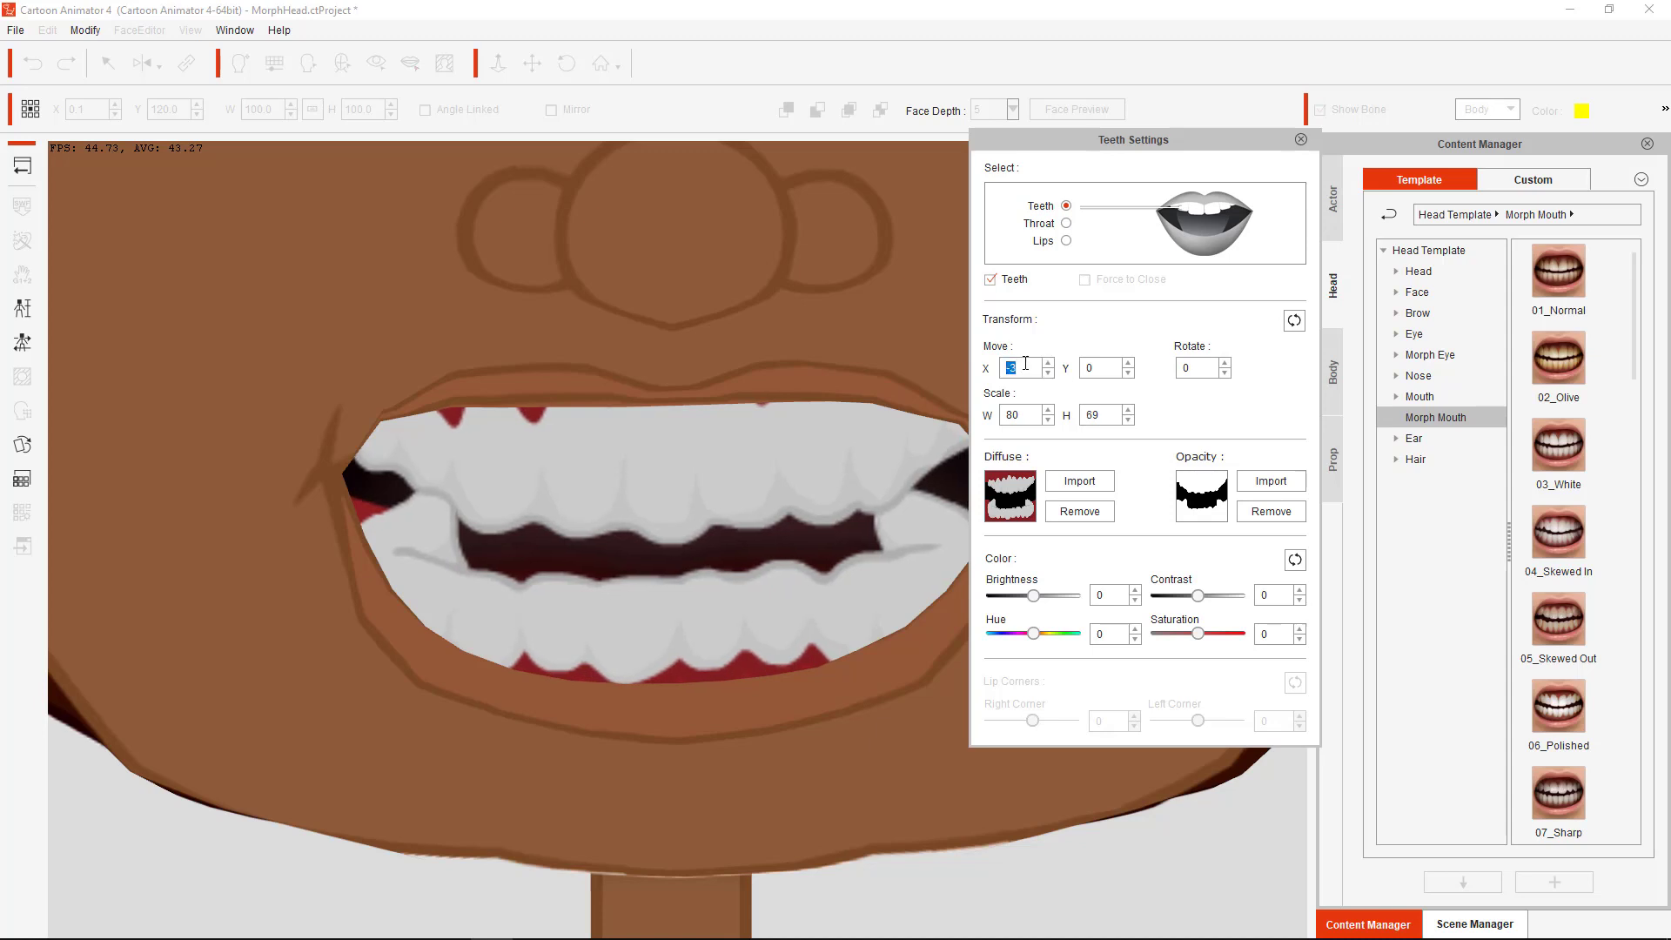
click(1048, 362)
click(1047, 363)
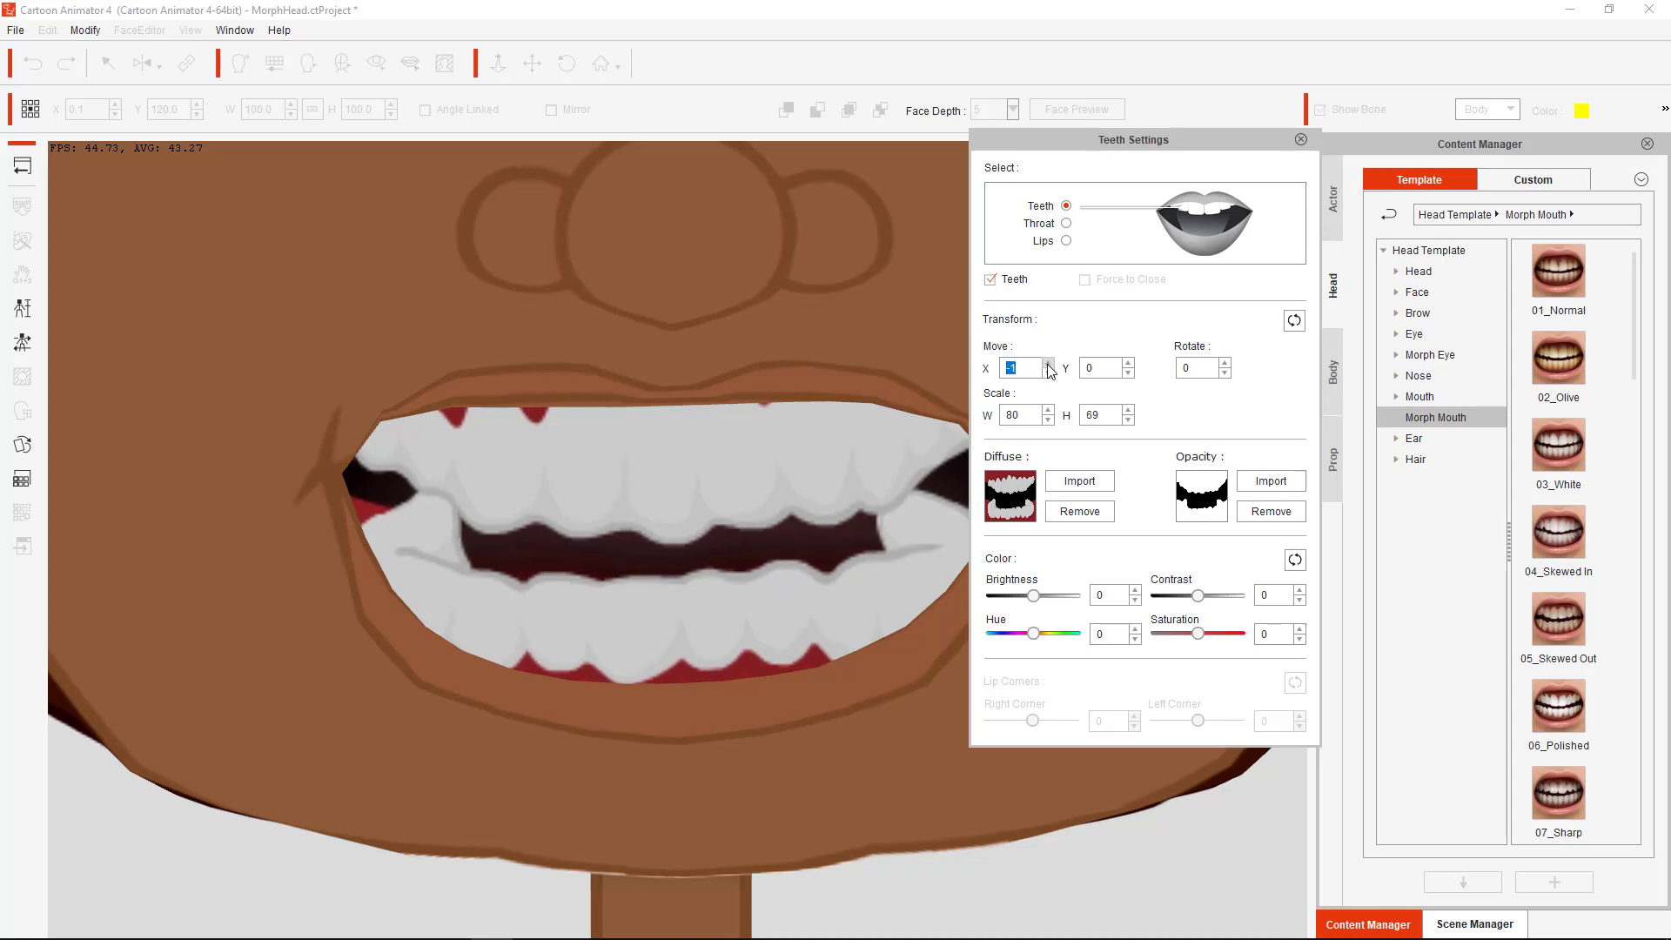
click(1049, 365)
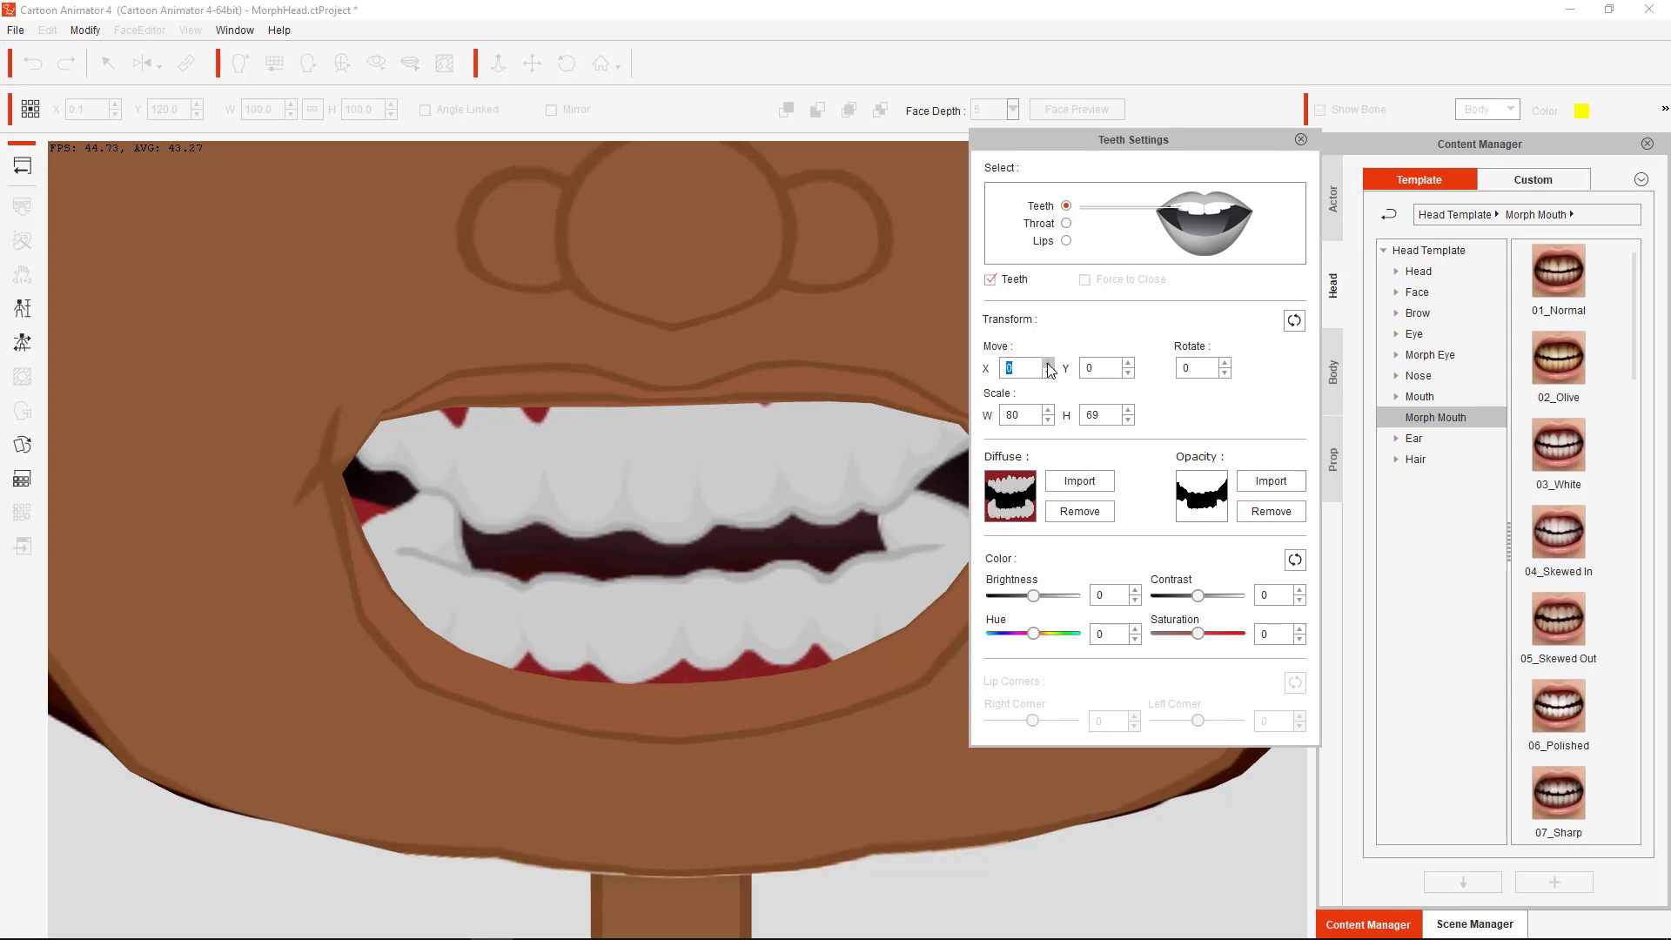
Shift the teeth vertically to a Y offset of -14 and close the Teeth Settings
click(1128, 363)
click(1128, 363)
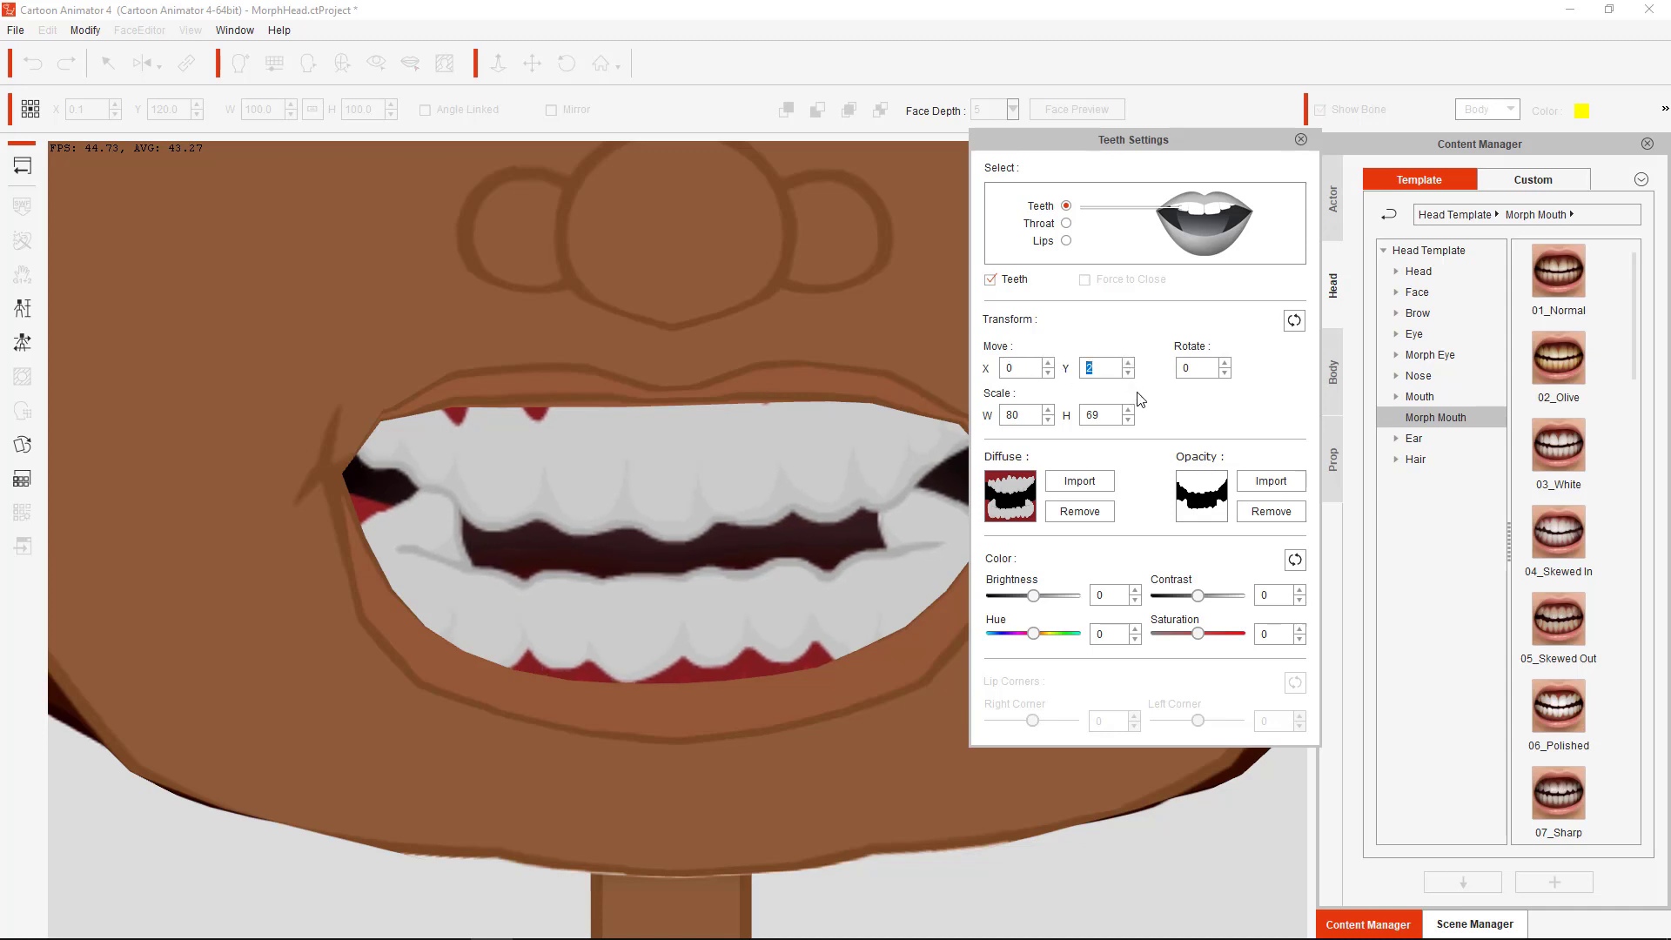
click(1128, 372)
click(1128, 373)
click(1128, 373)
click(1128, 372)
click(1128, 373)
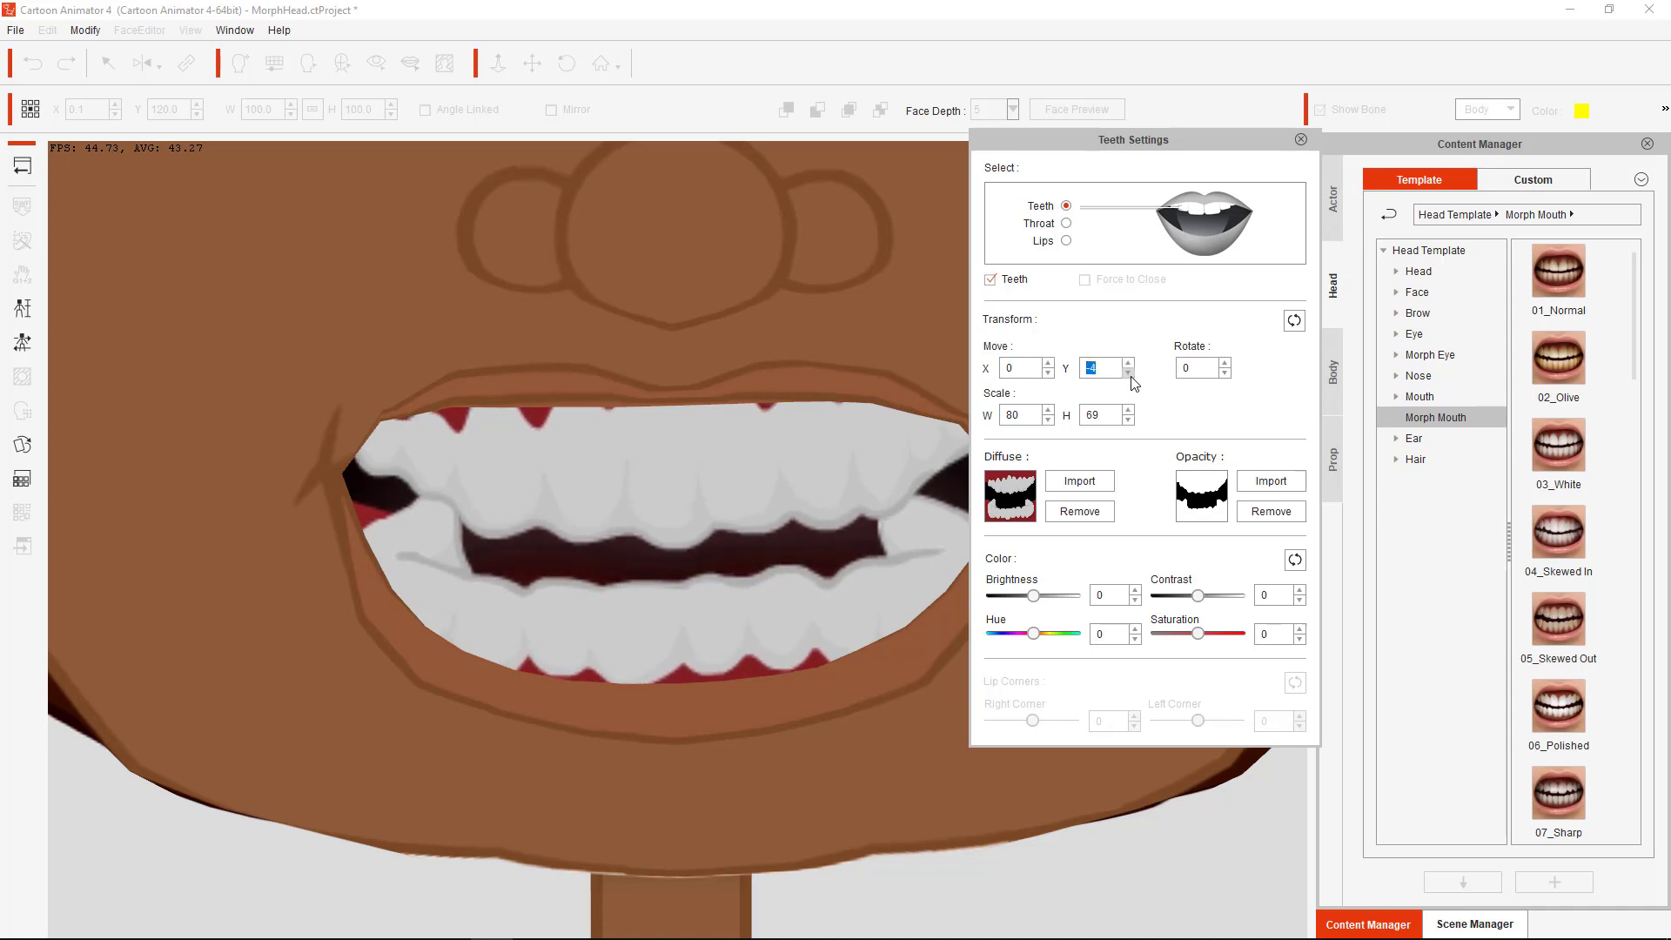
click(1128, 373)
click(1128, 372)
click(1127, 373)
click(1127, 372)
click(1128, 372)
click(1127, 372)
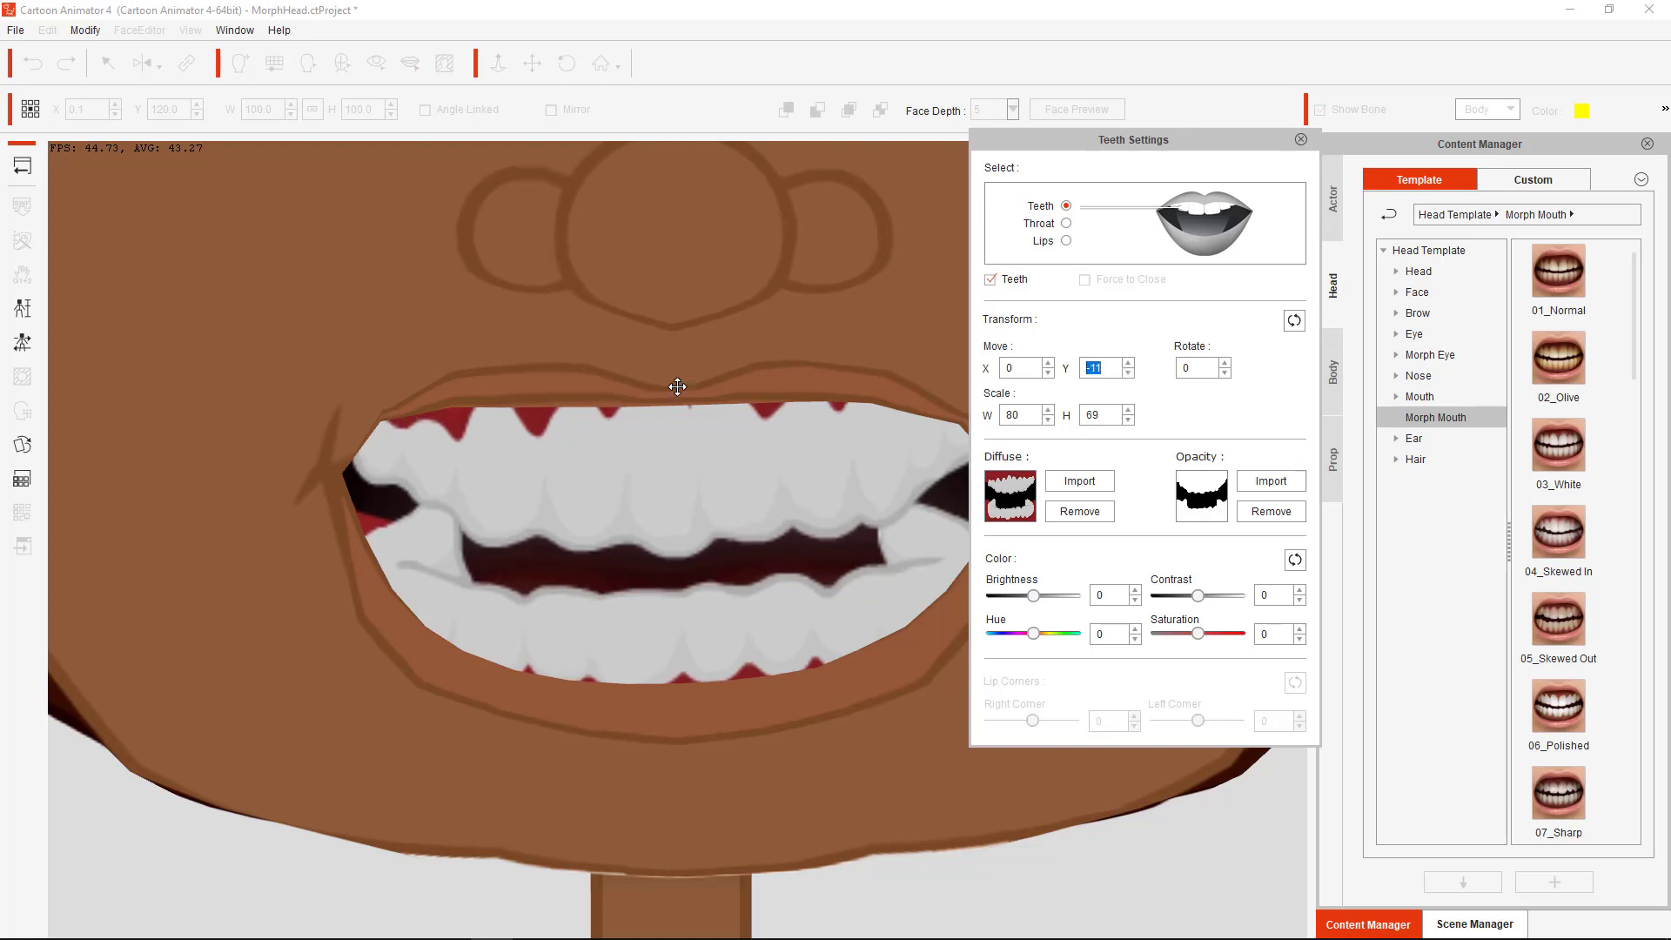
click(1128, 373)
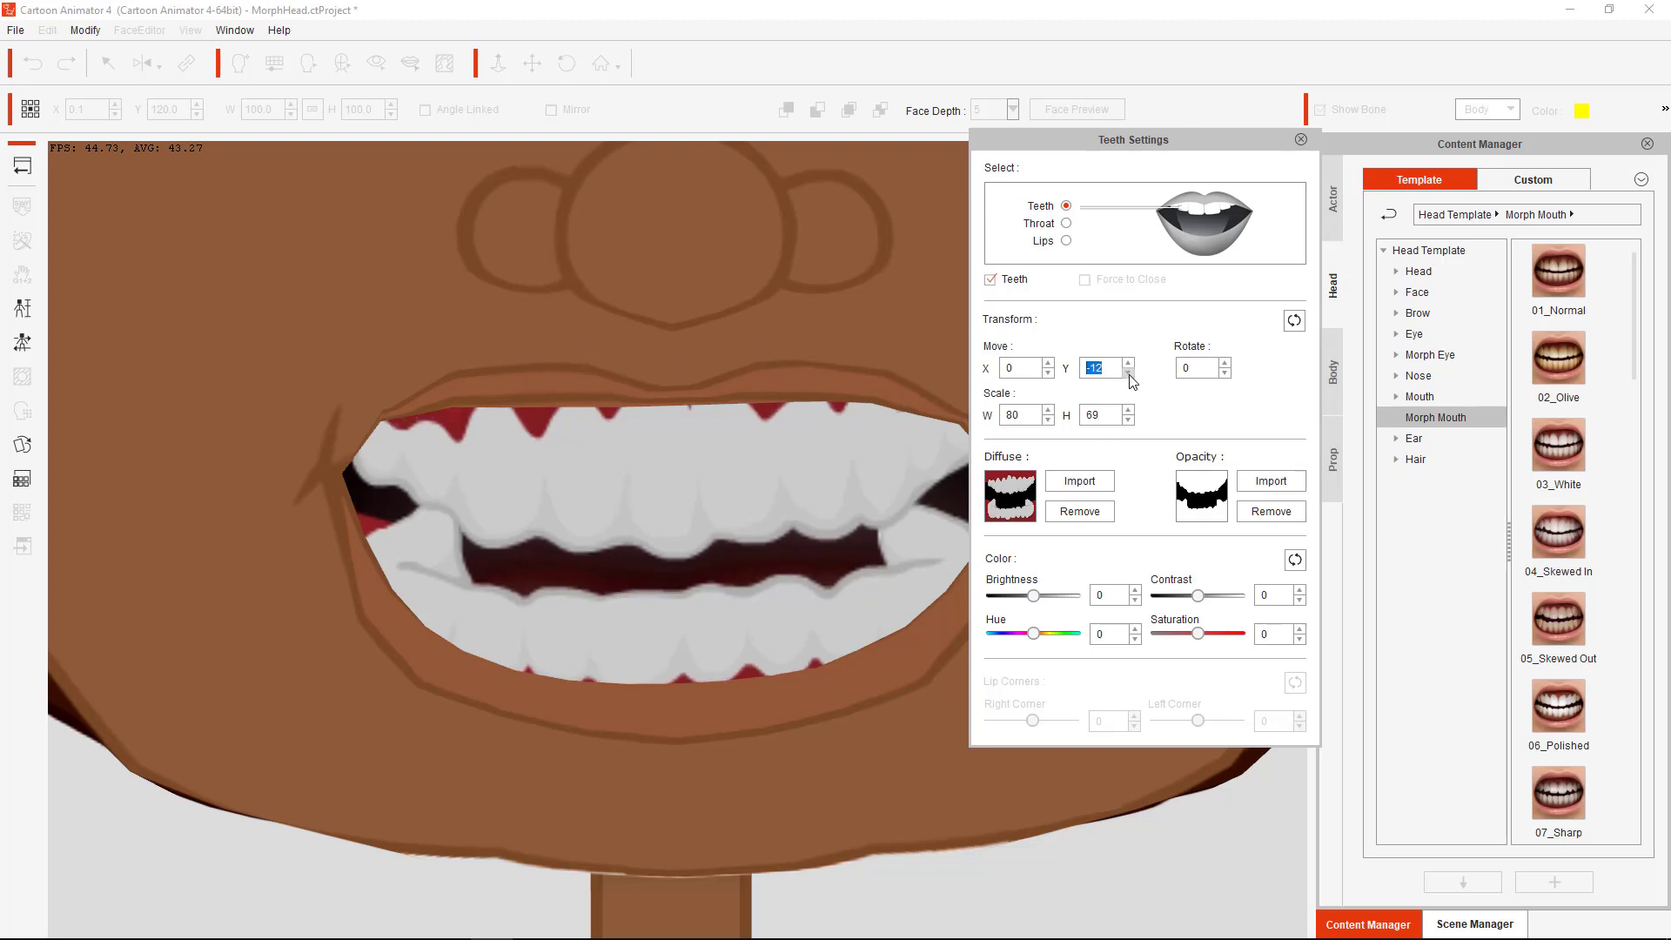
click(1128, 372)
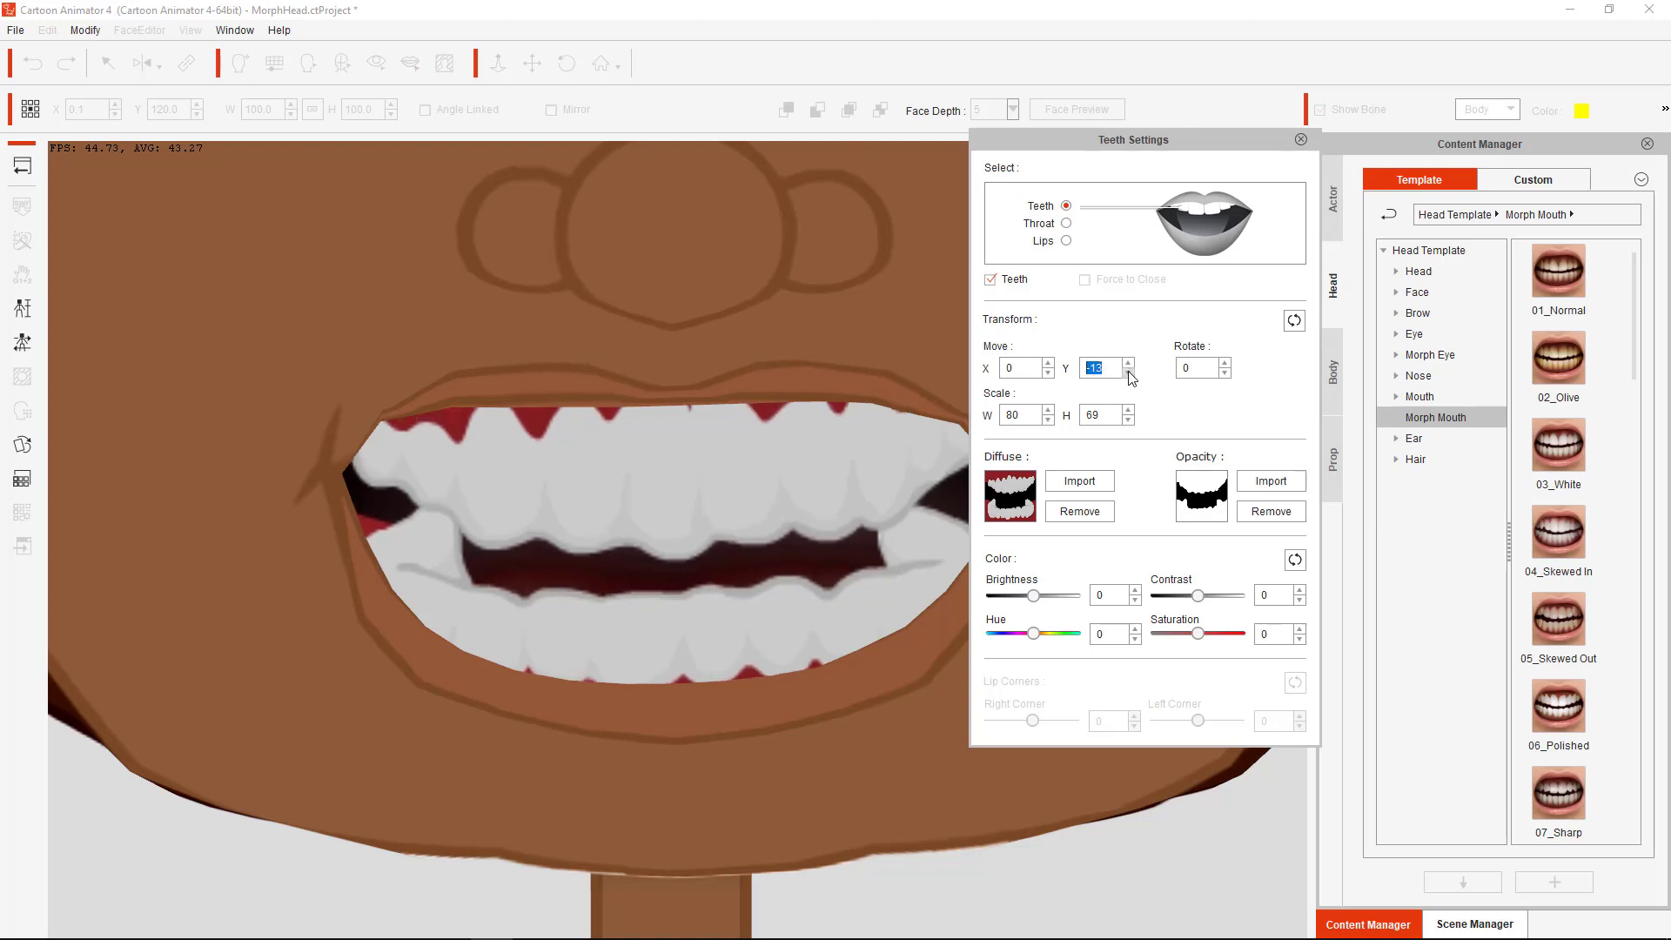
click(1129, 372)
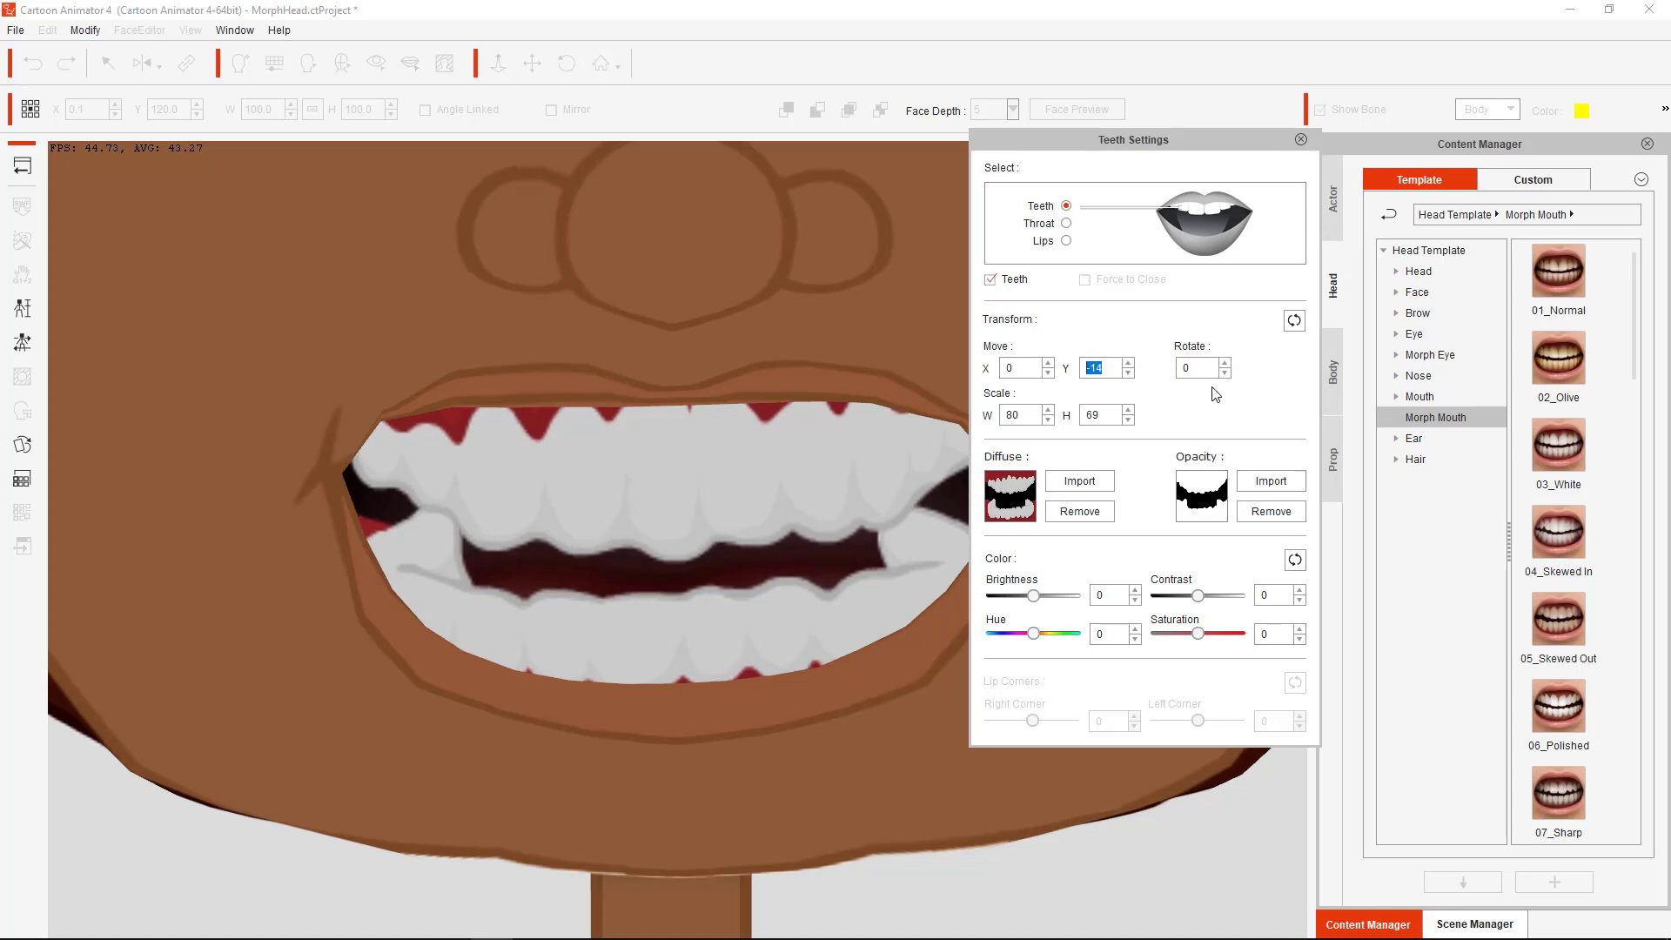
click(1147, 690)
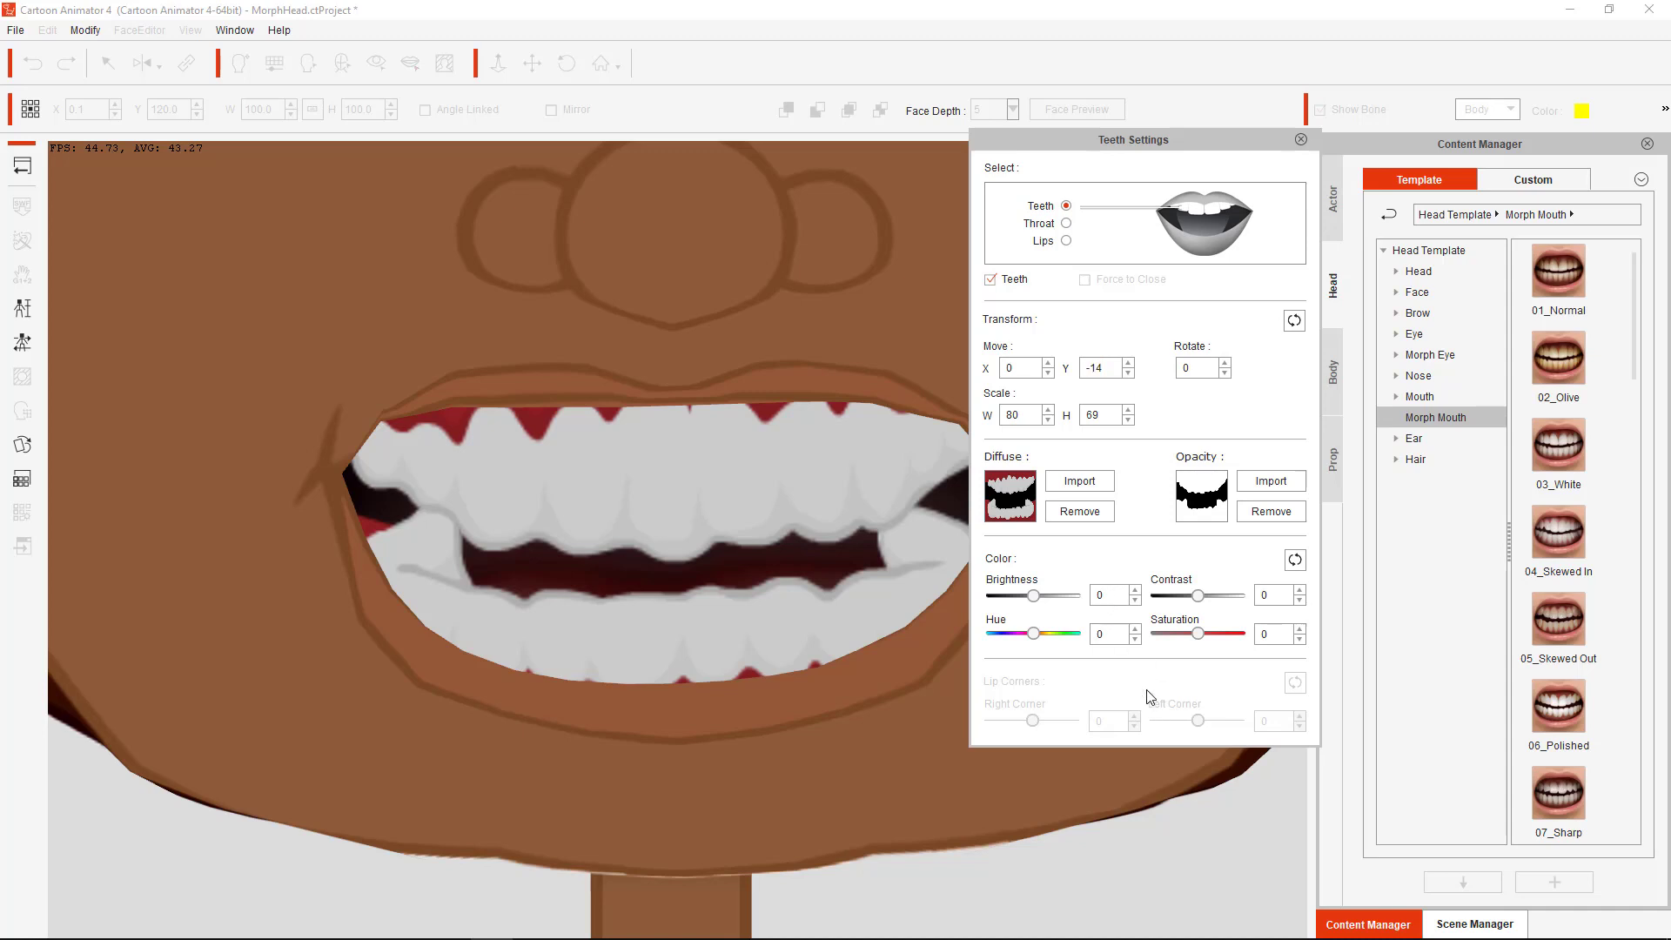
click(1301, 140)
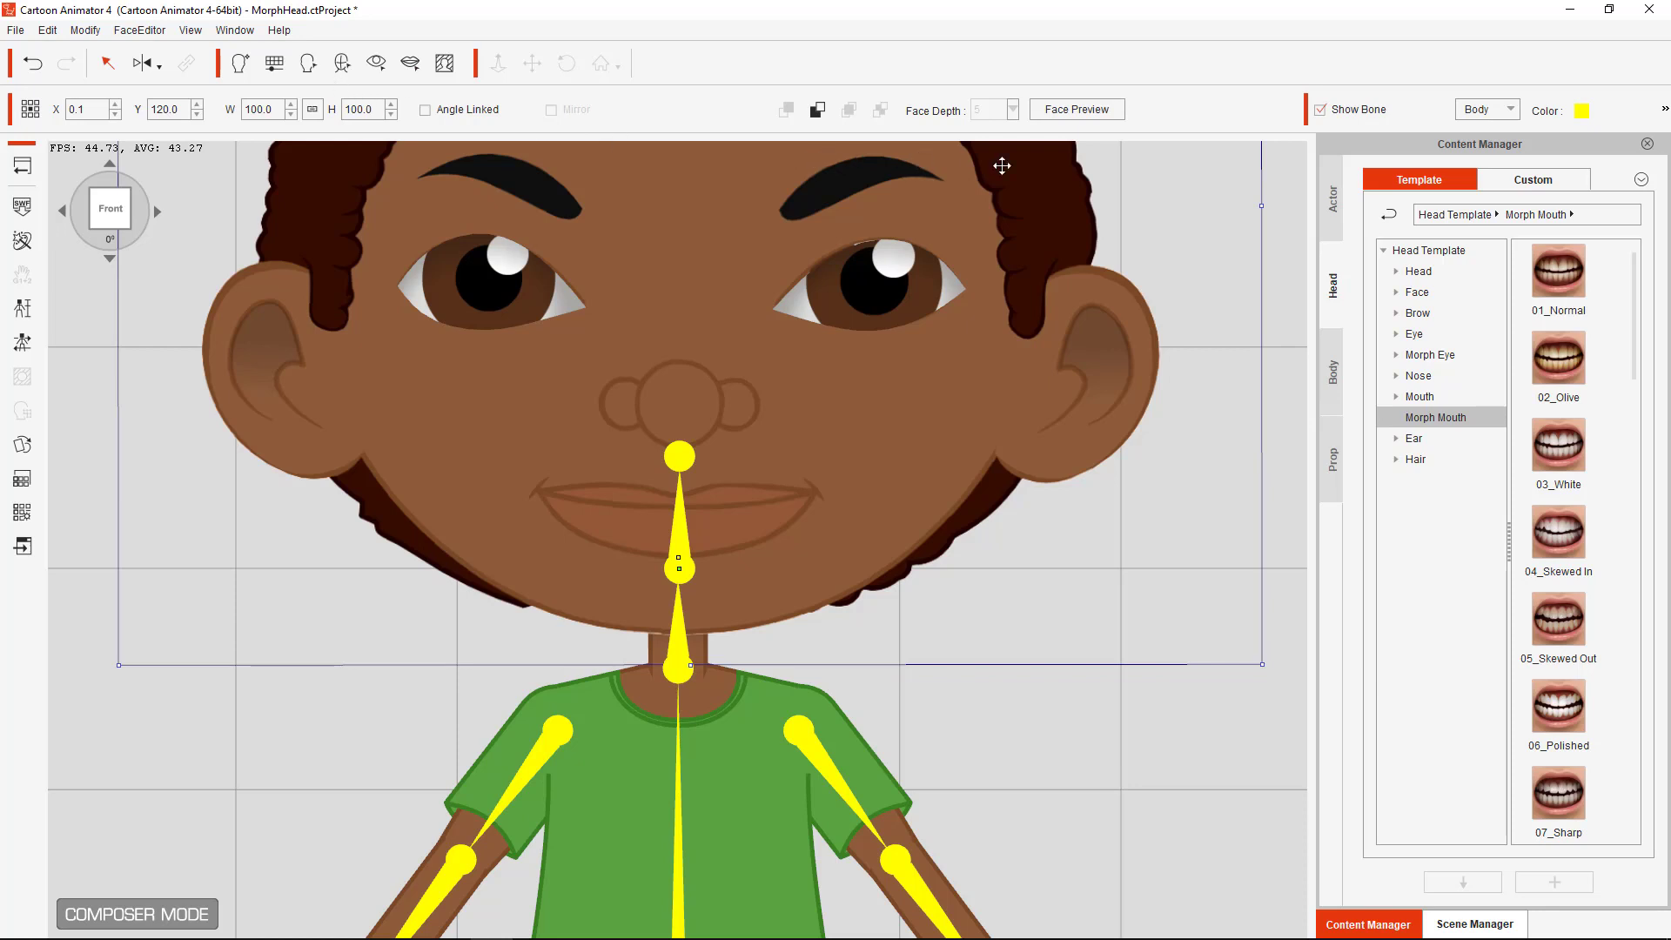
Play the Mouth Shape calibration motion to check the repositioned teeth, and stop and close the calibration
click(1071, 111)
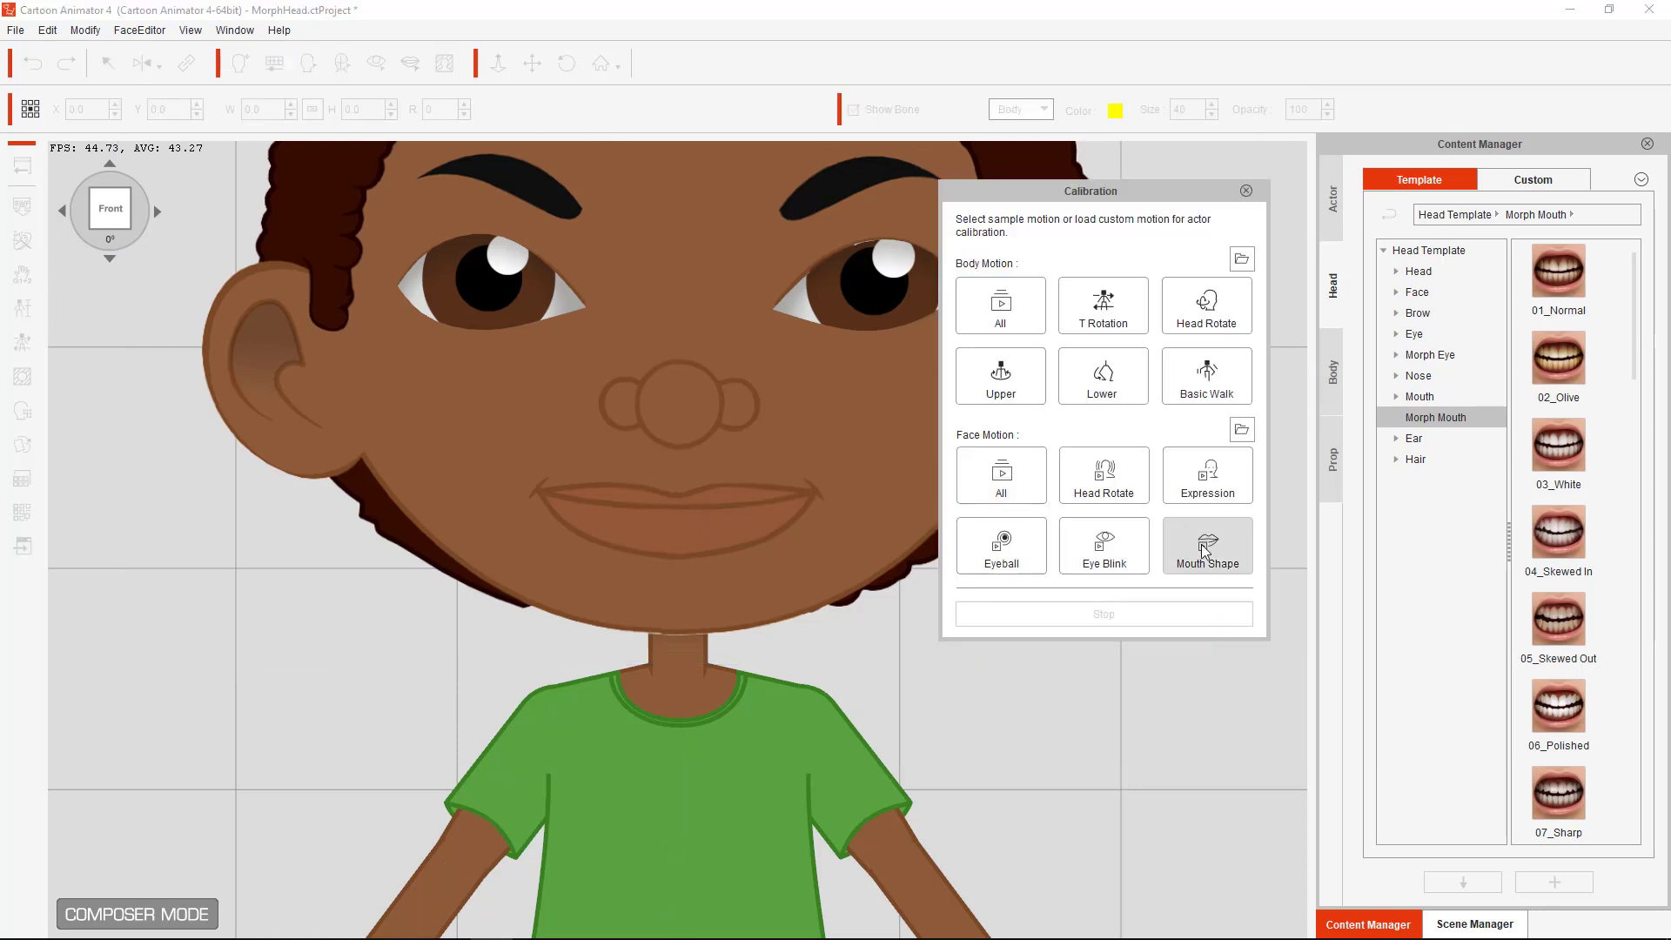
click(1211, 548)
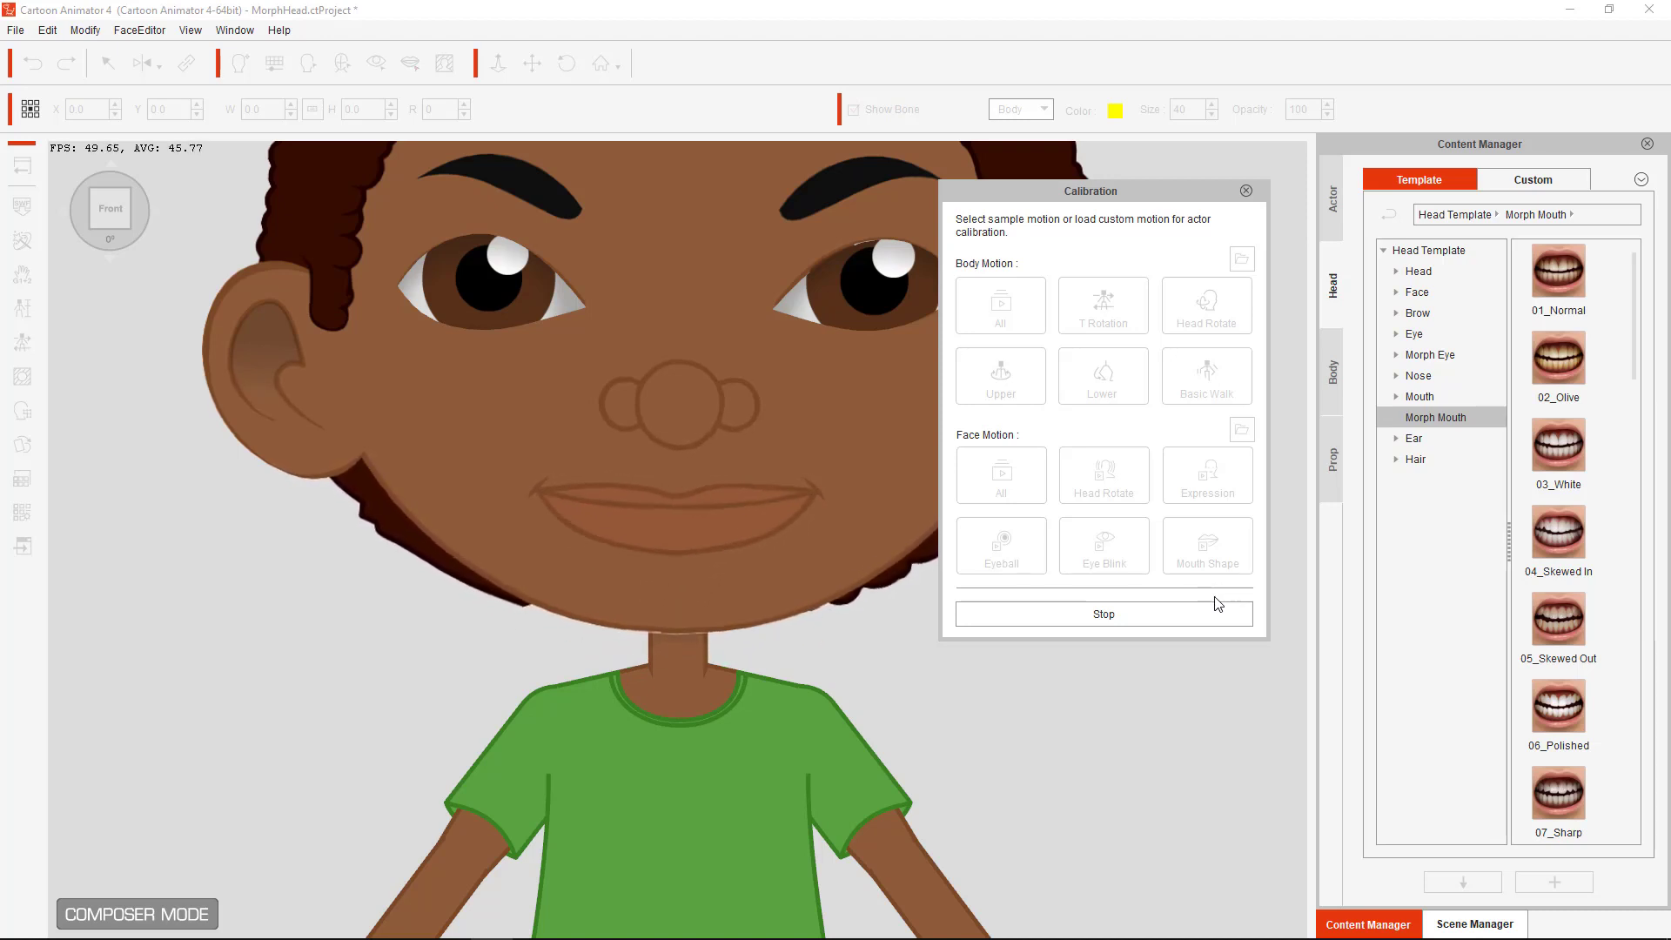
click(1134, 613)
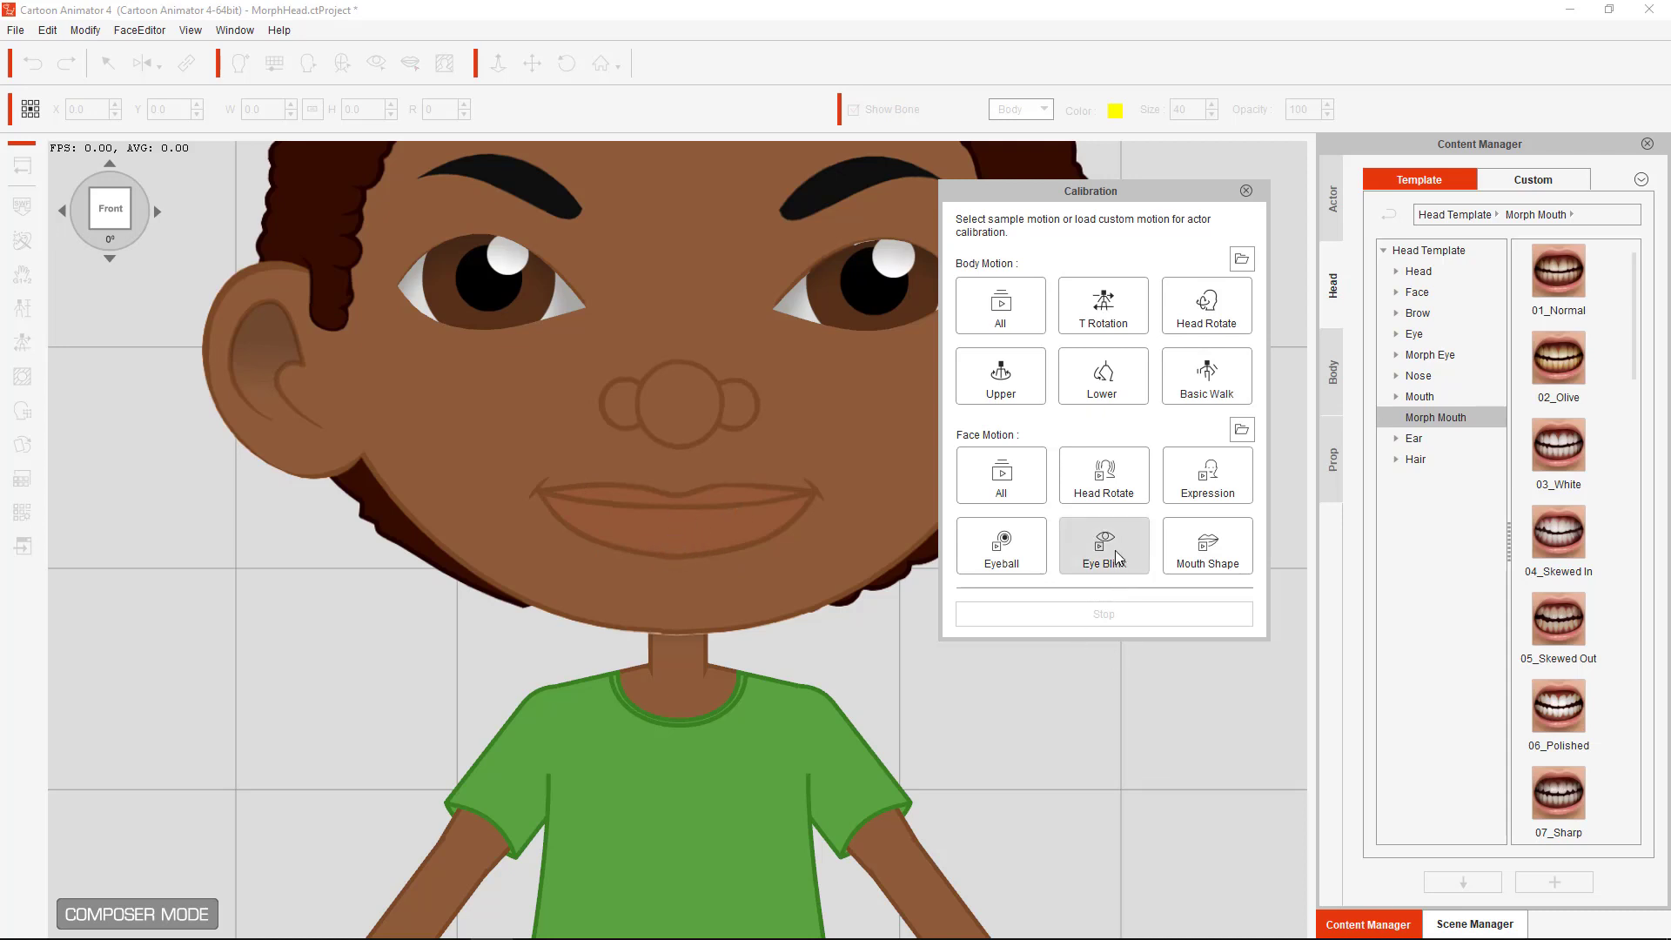
click(1246, 192)
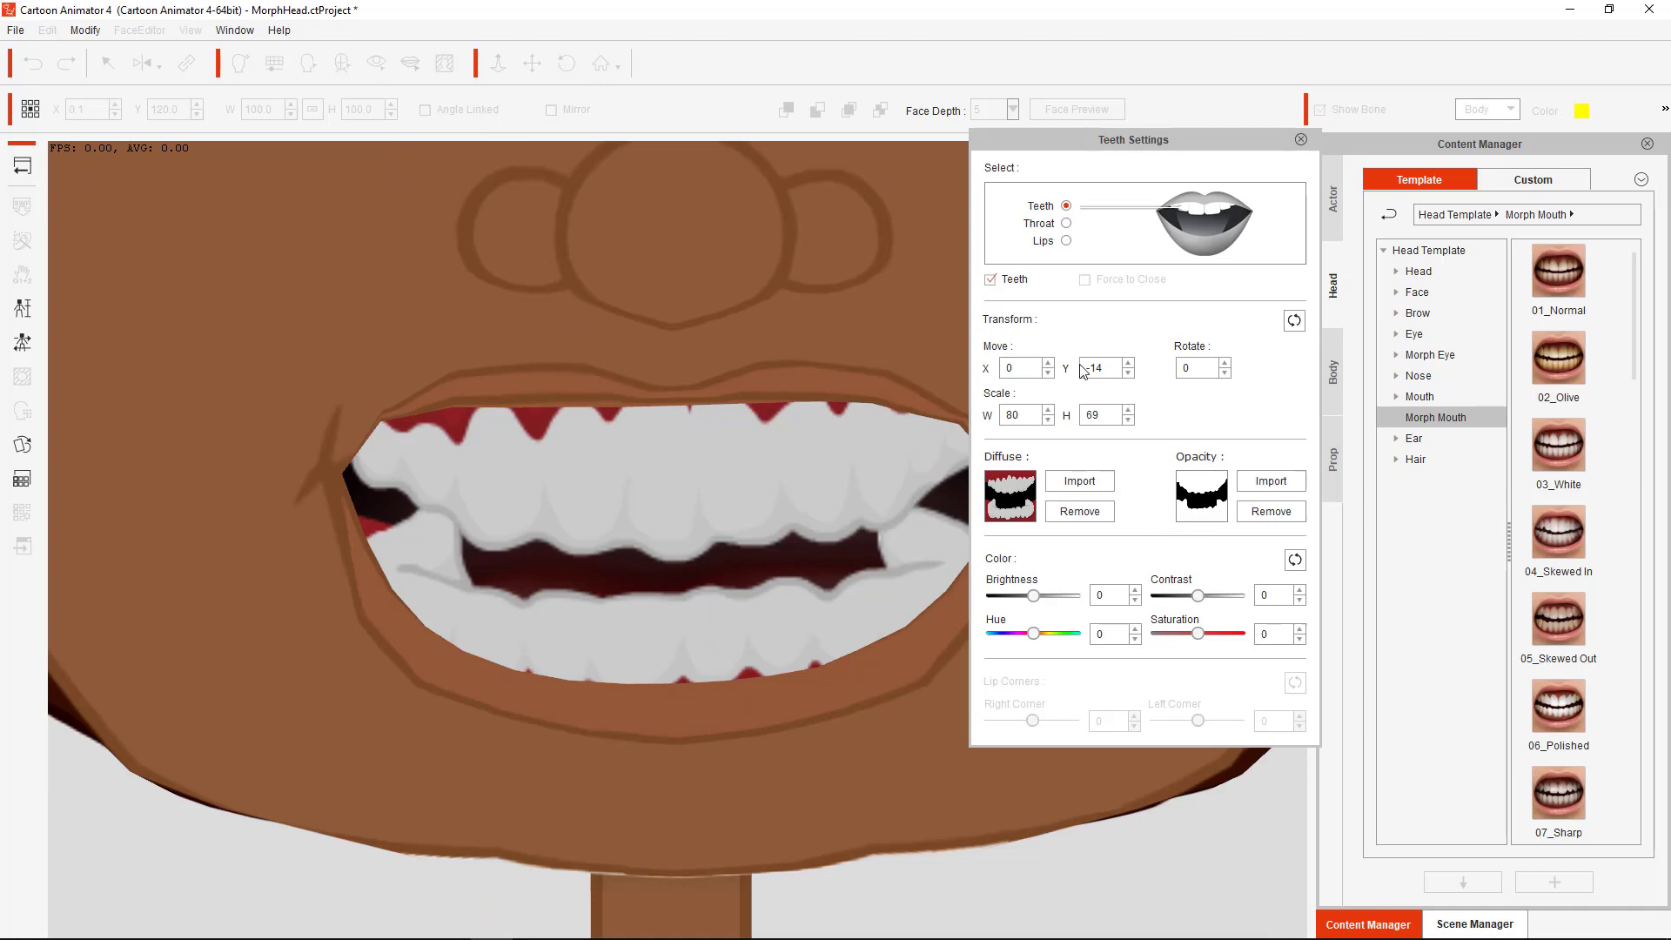
Replace the throat's diffuse image with throat.png and move the Teeth Settings clear of the mouth
click(1028, 224)
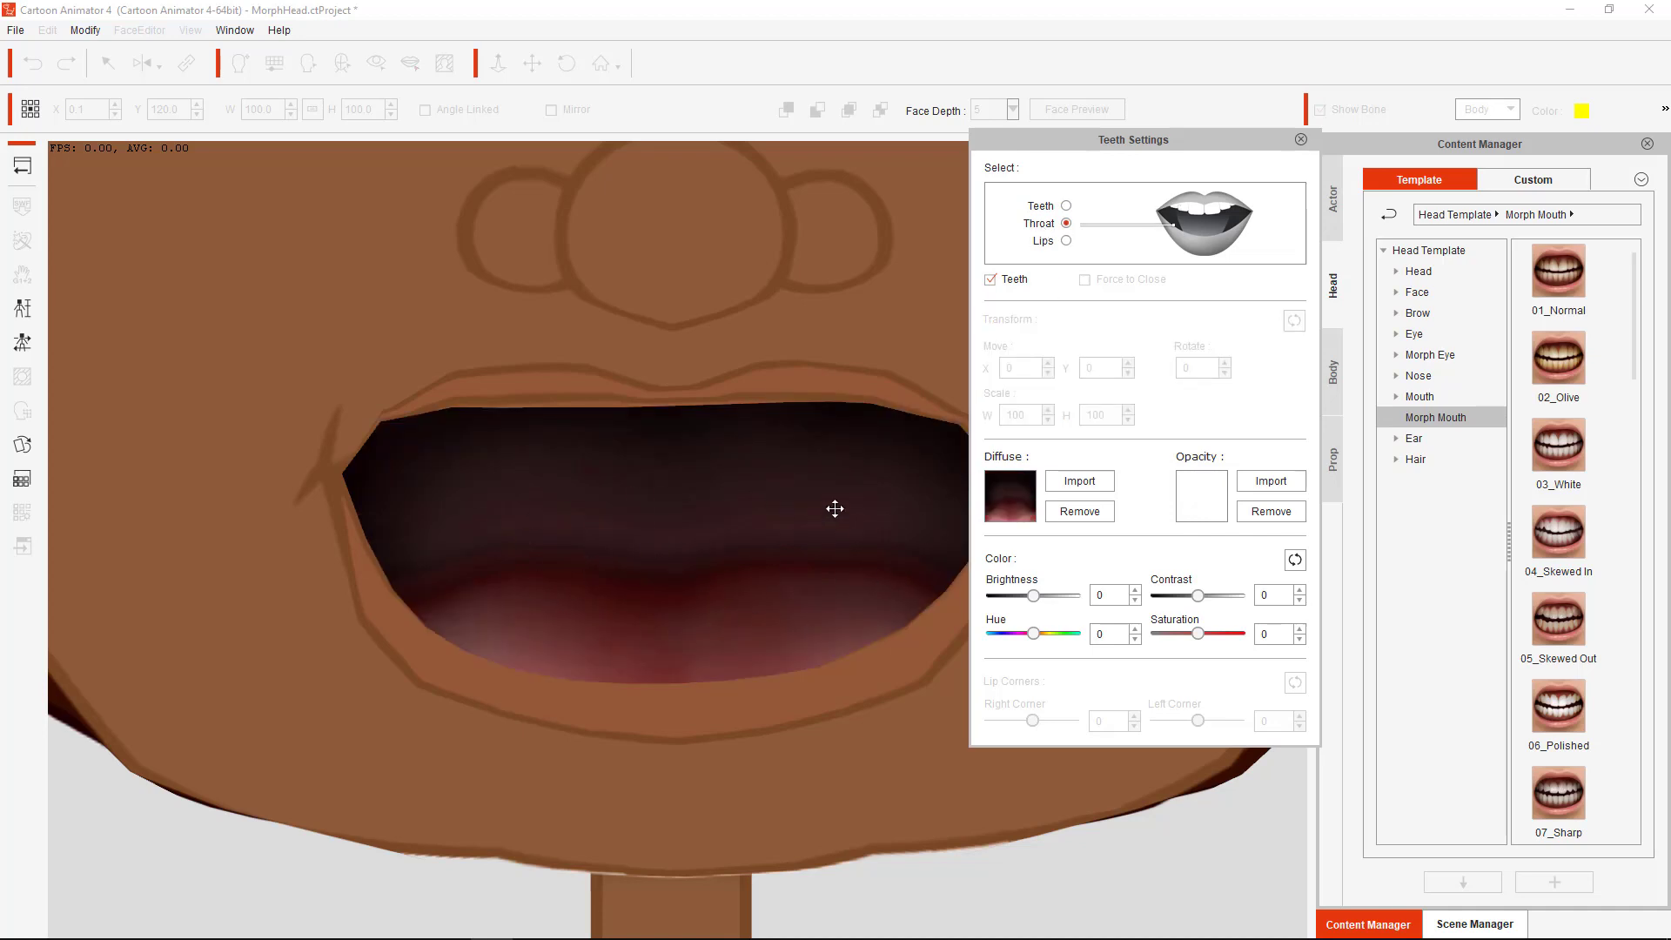
click(1079, 482)
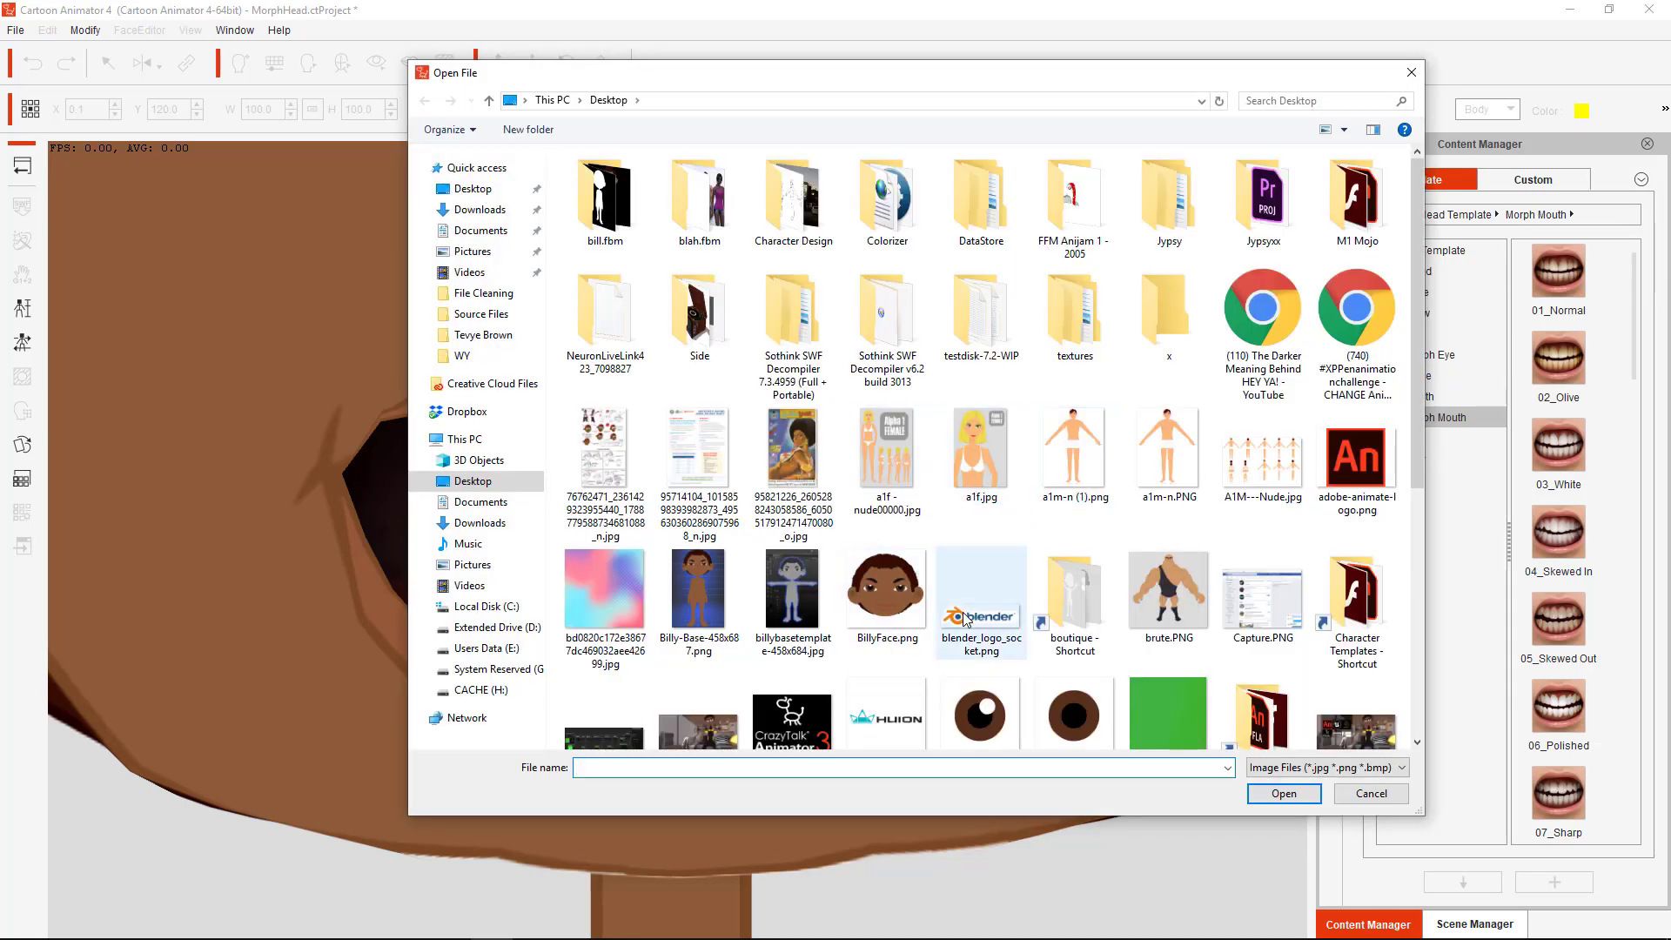
scroll(963, 609, down, 5)
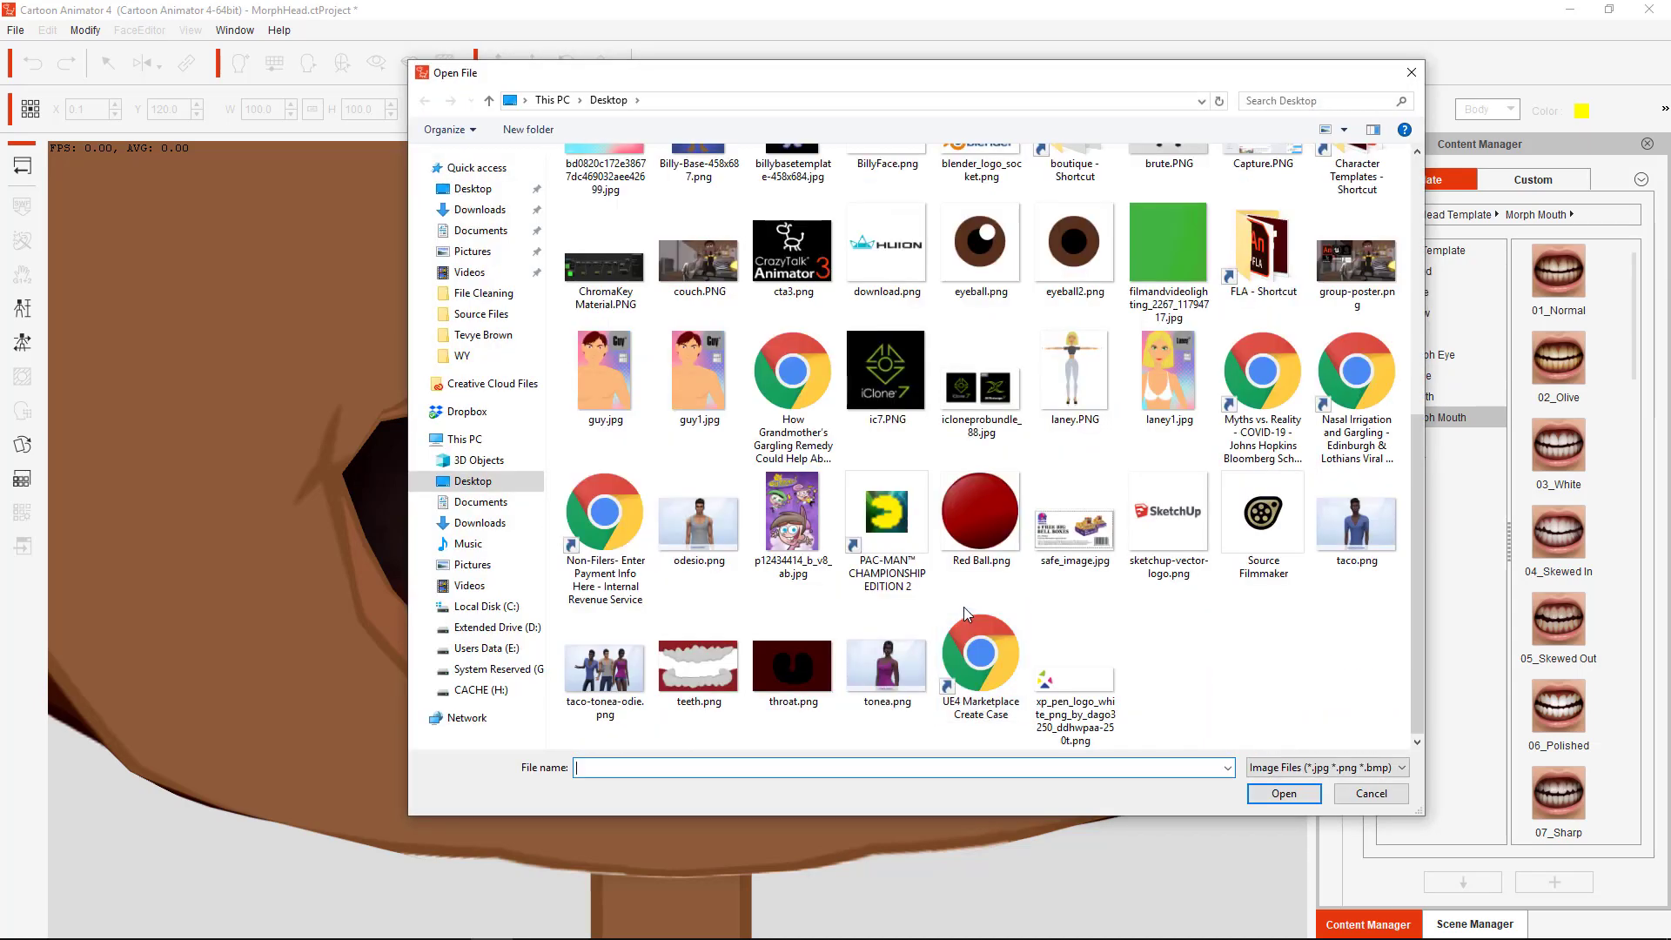
click(800, 667)
click(1266, 788)
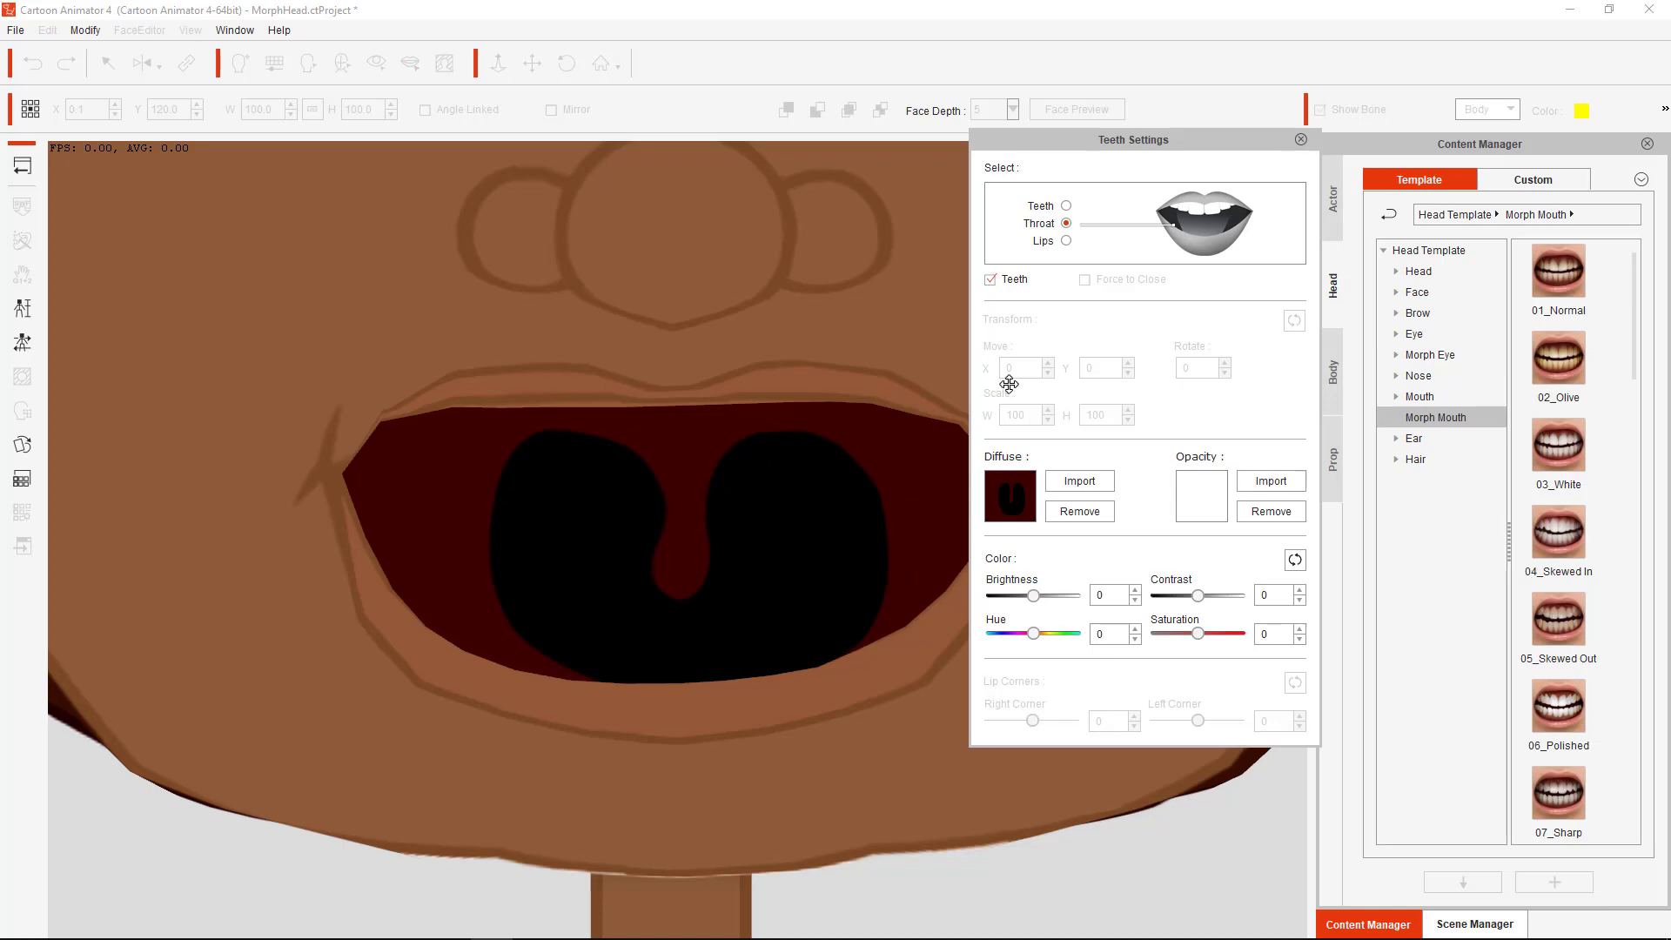
drag(1114, 141, 1244, 130)
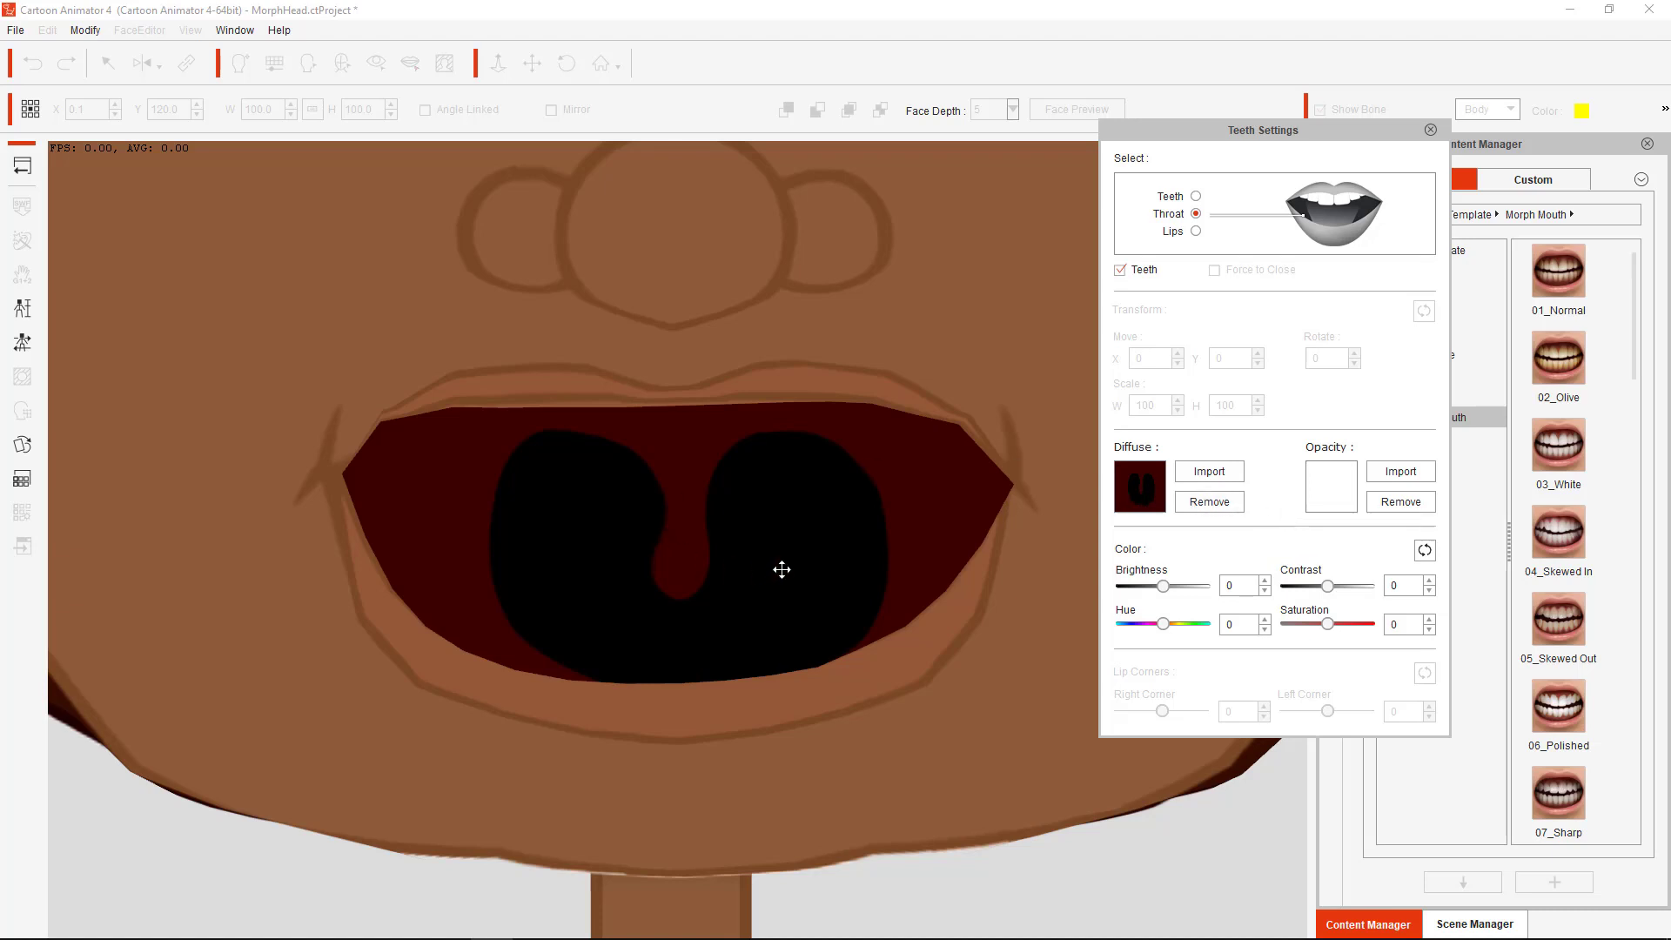
Close the Teeth Settings and reposition the displaced head to X 0.1, Y 121.0
drag(763, 517, 541, 541)
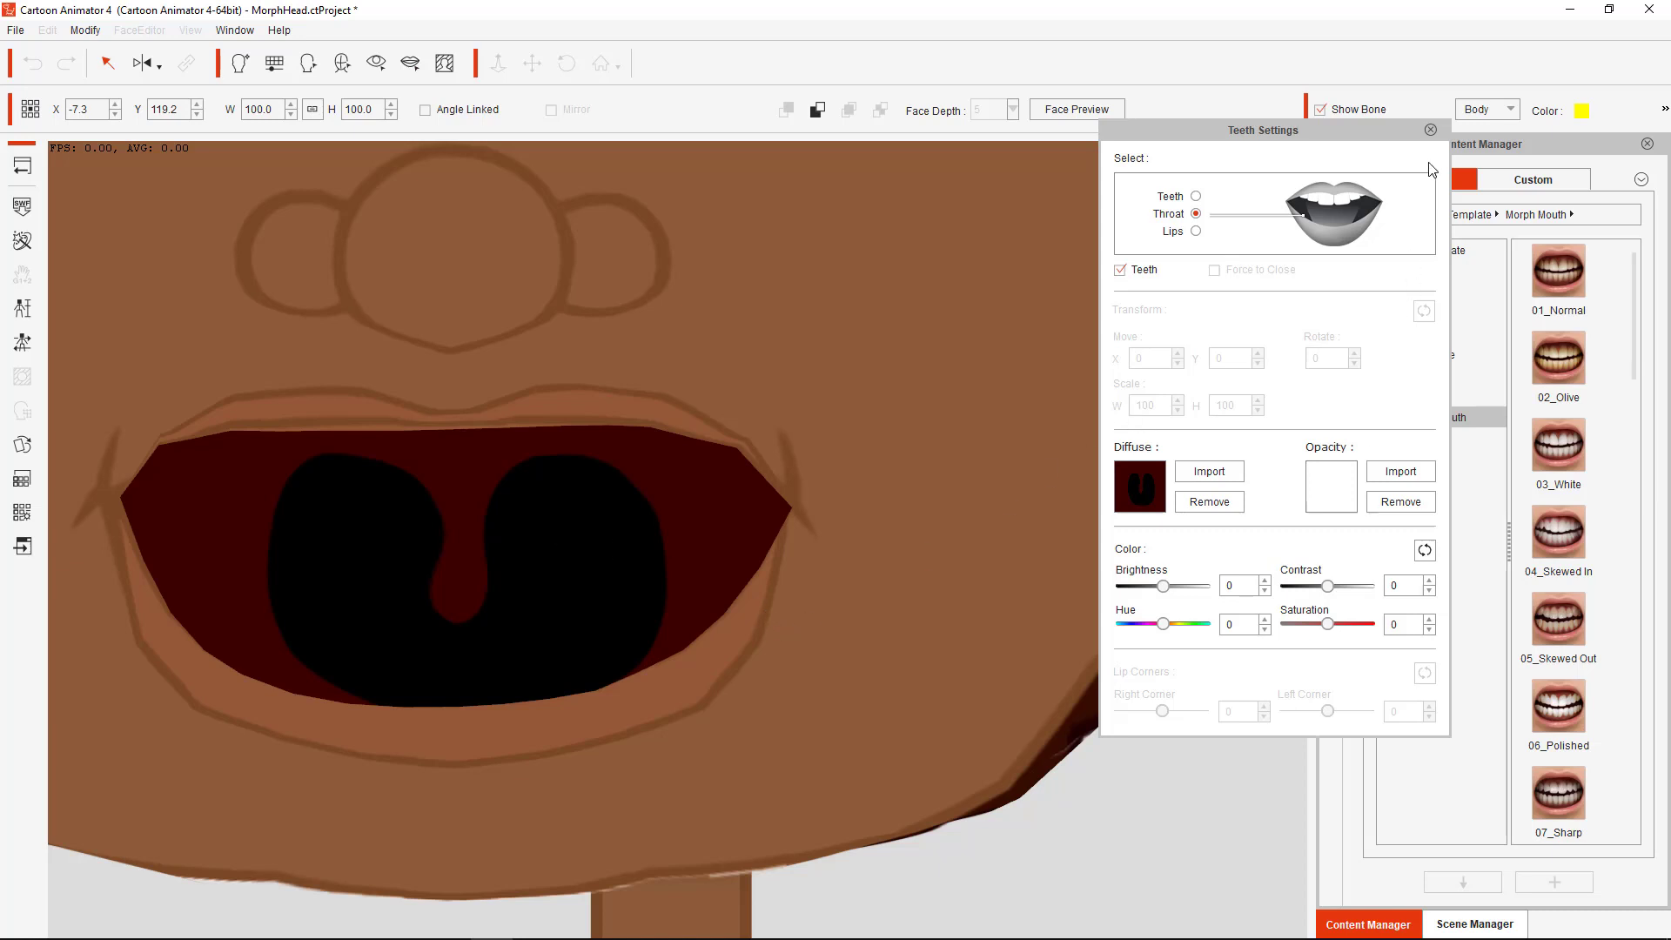
click(1430, 132)
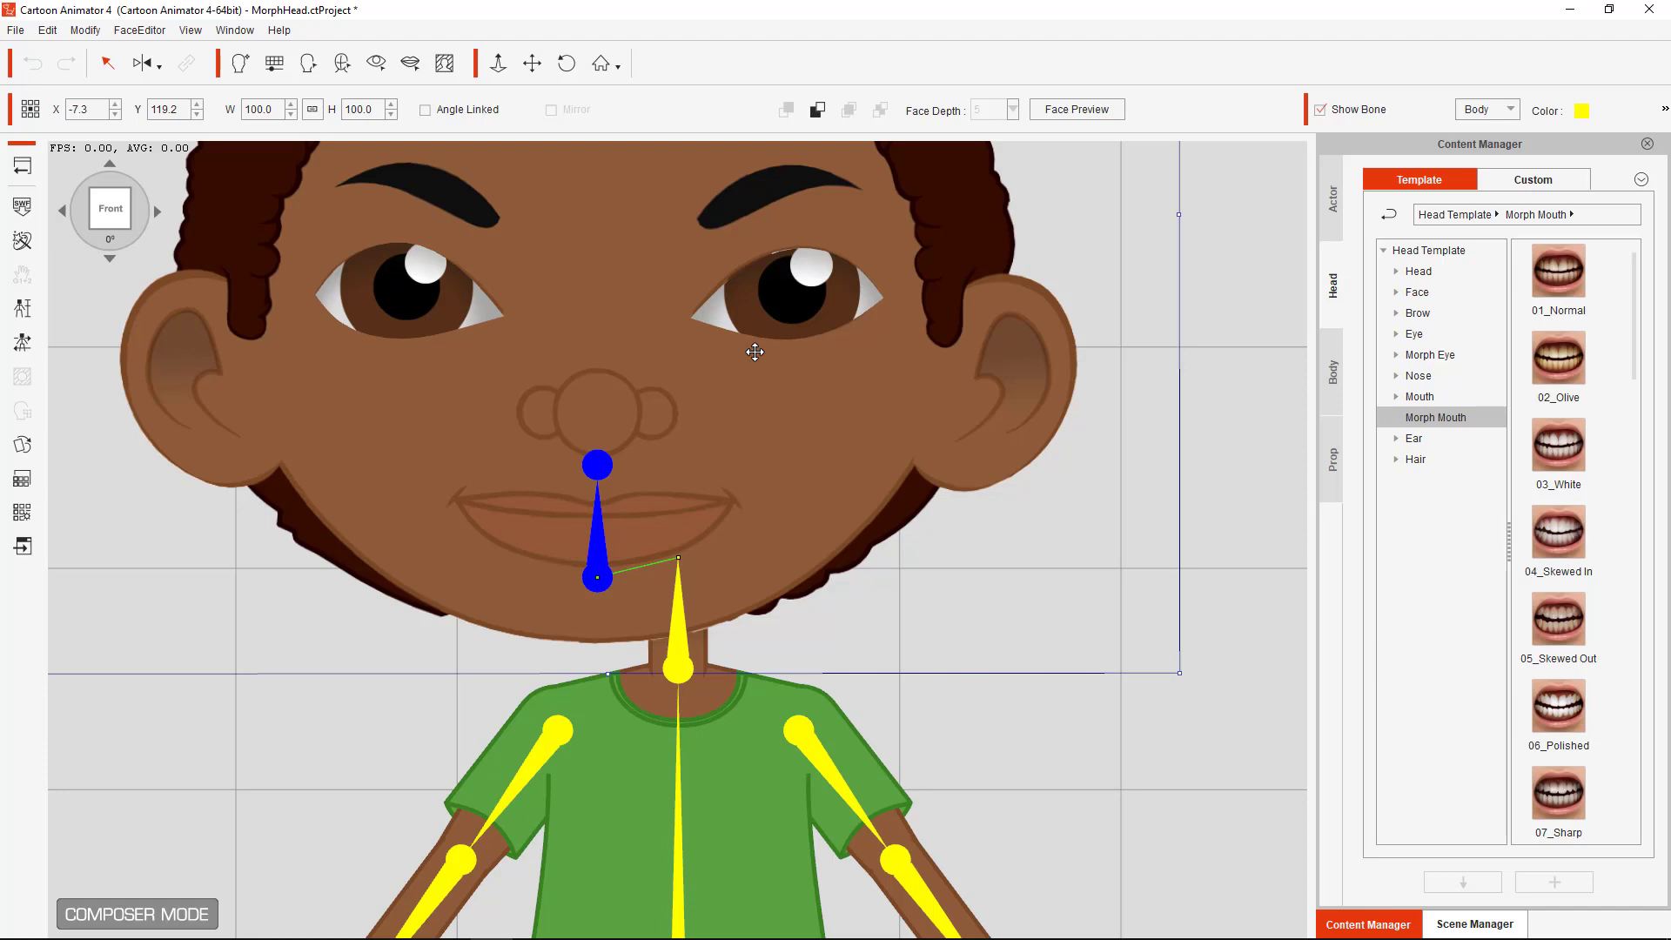
drag(749, 432, 818, 417)
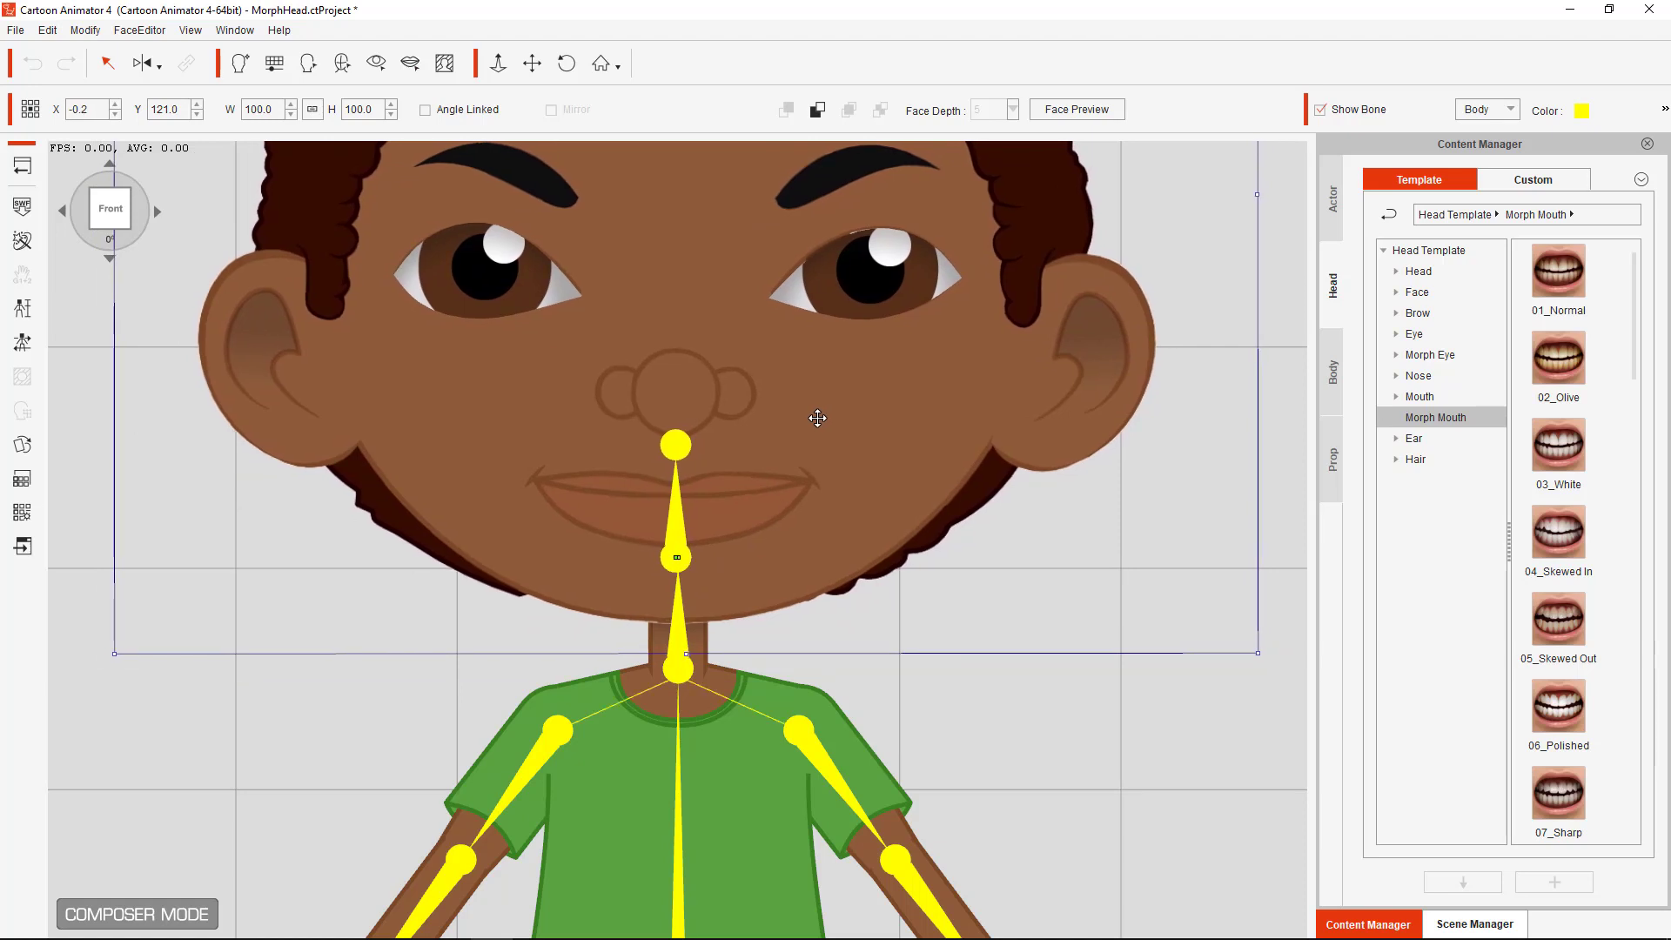
drag(817, 418, 821, 418)
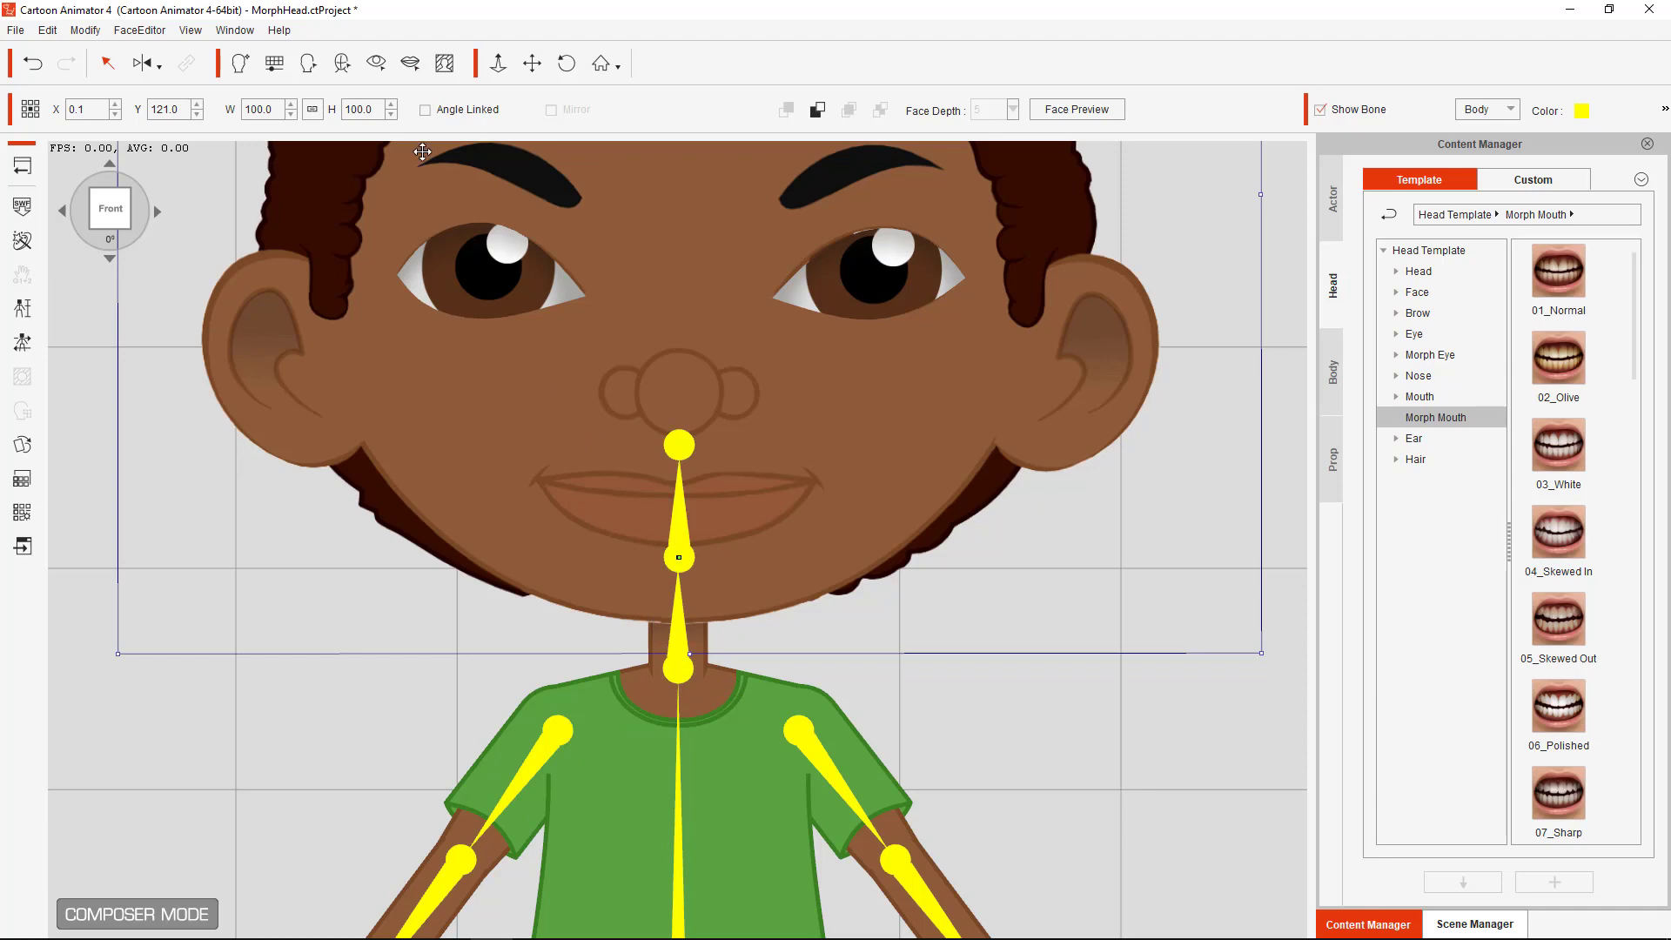
Play the Mouth Shape calibration motion to check the new throat, and stop and close the calibration
click(23, 343)
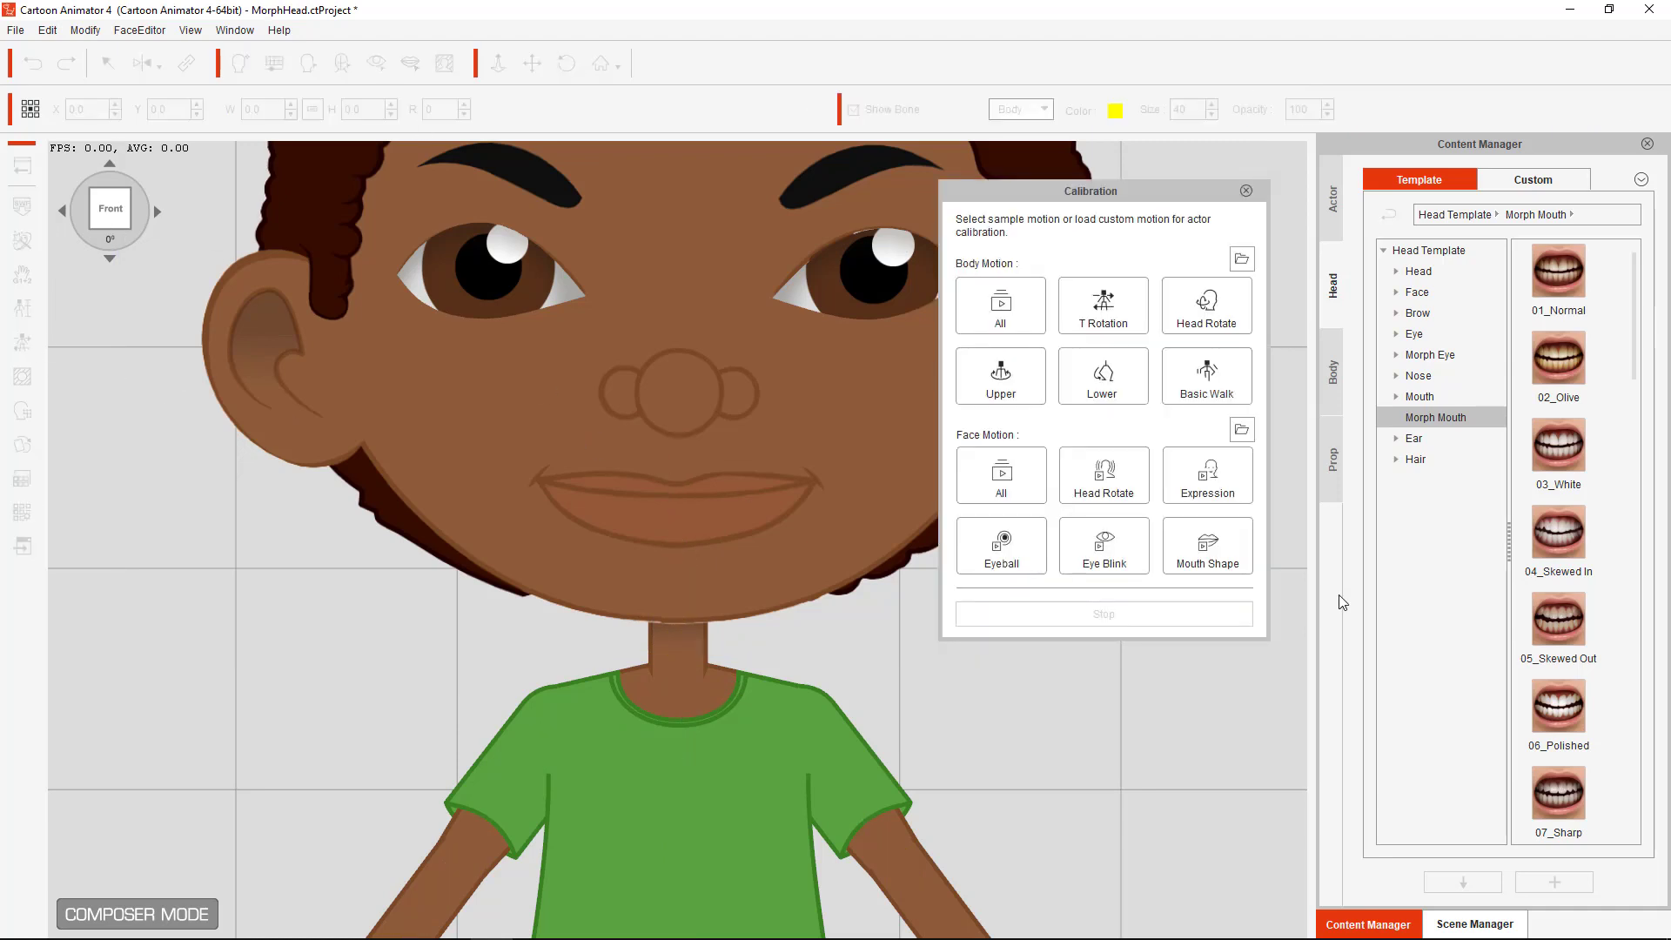
click(1207, 548)
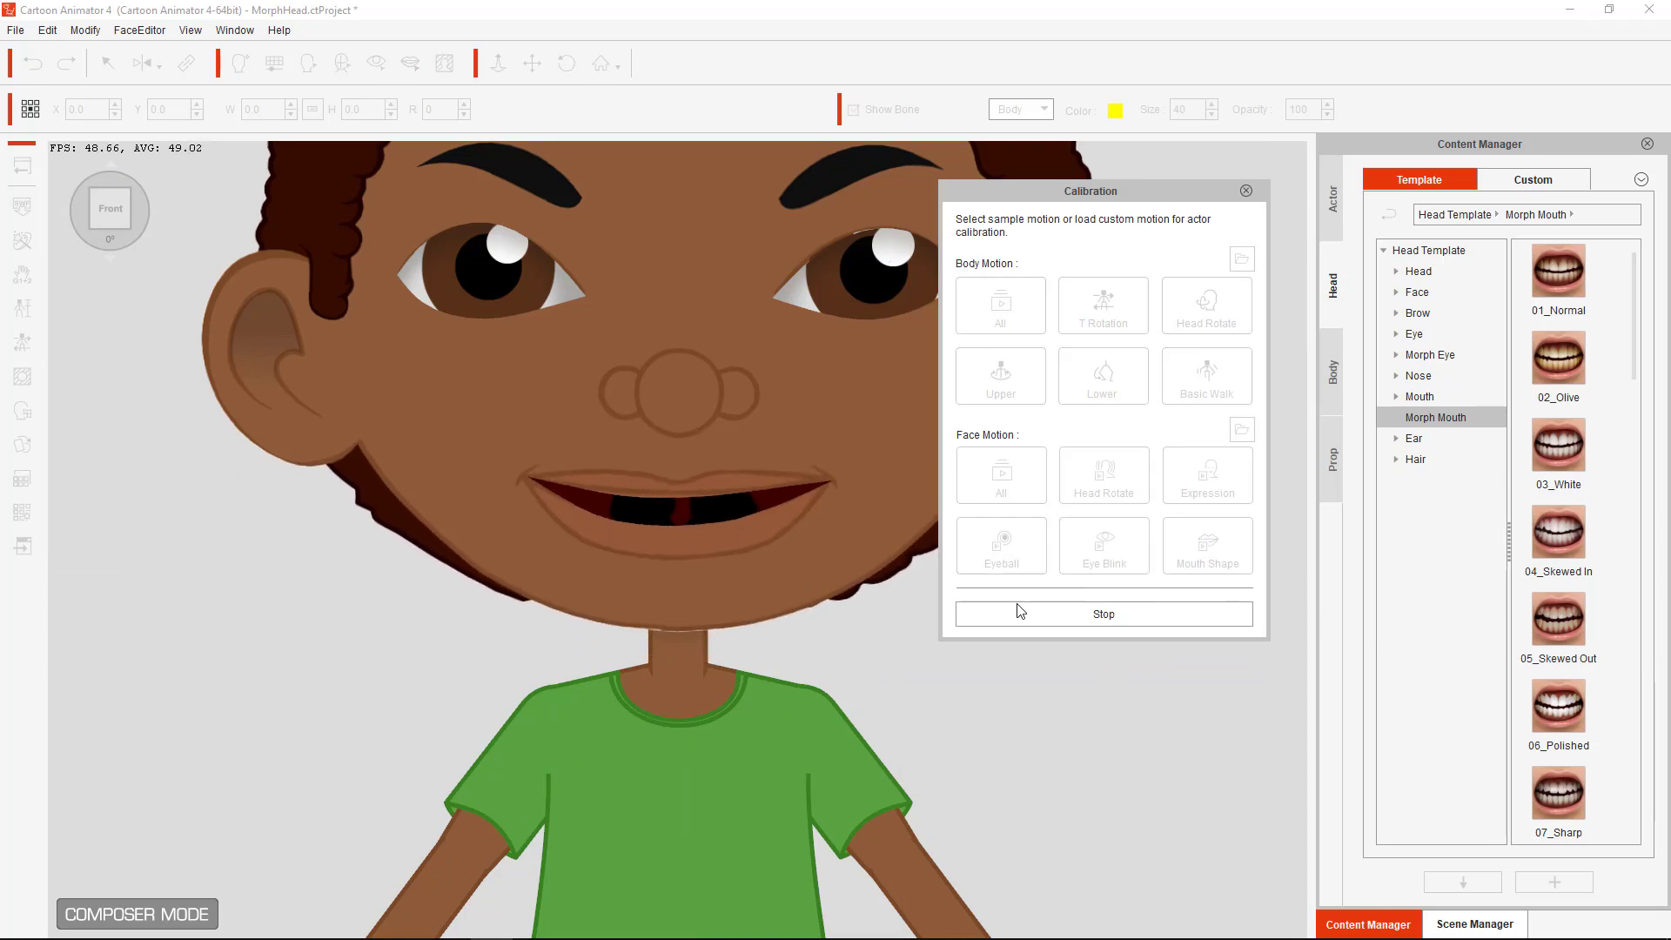
click(1062, 614)
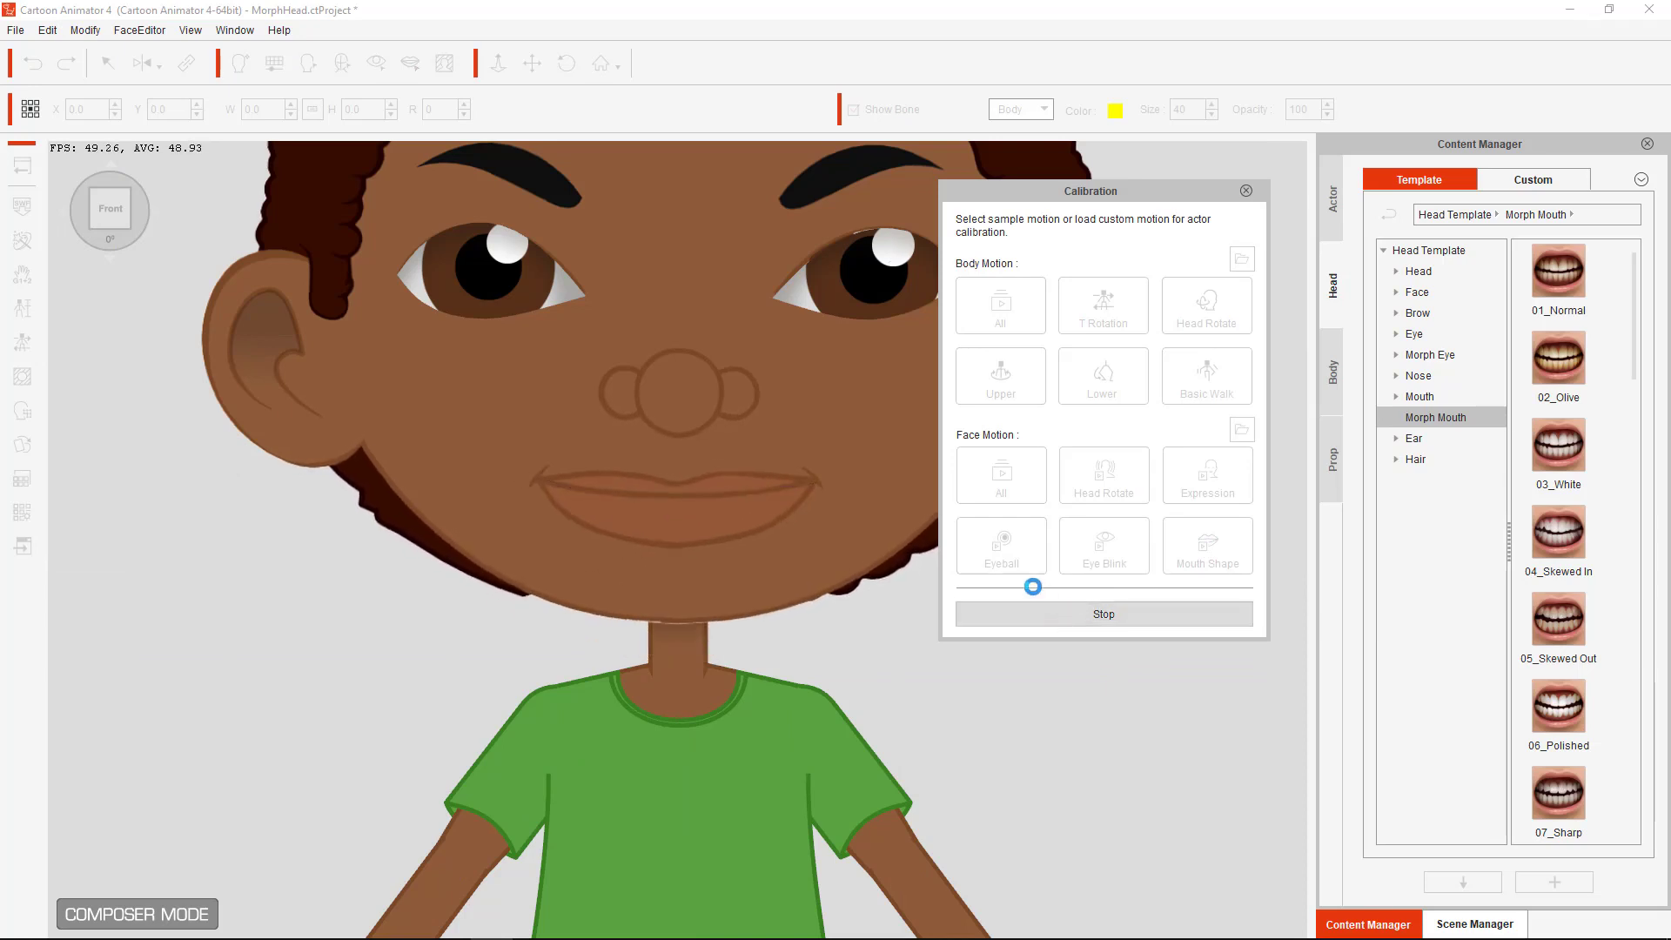
click(1247, 190)
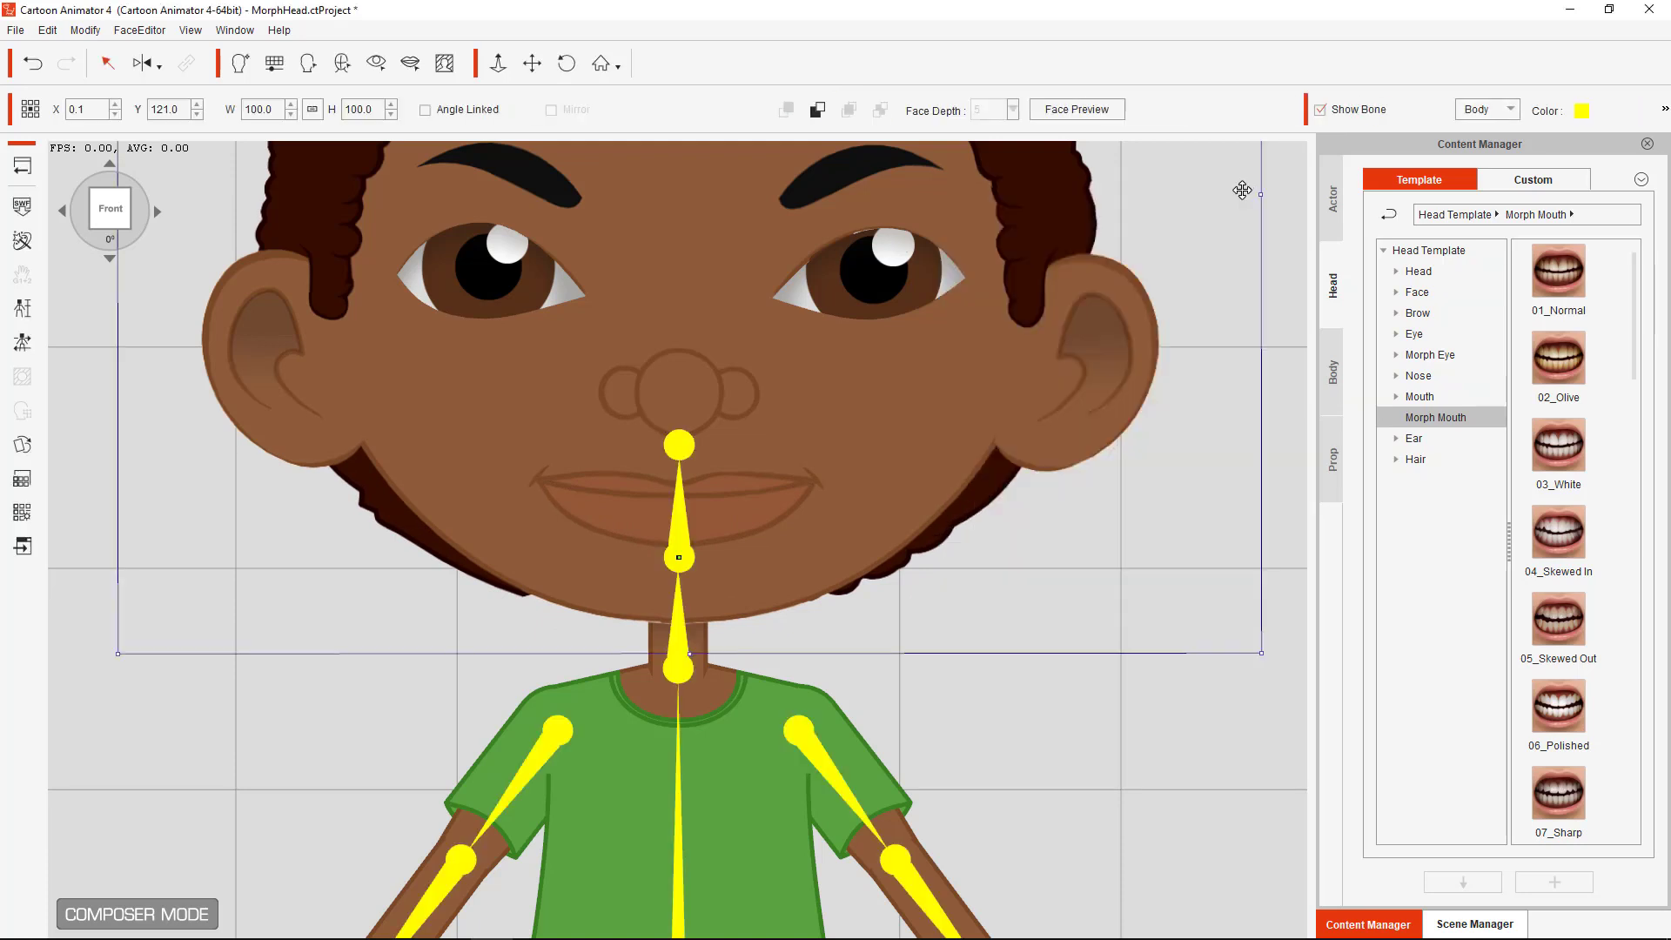
Inspect the teeth and throat layers in the Teeth Settings, leaving the settings as they are
click(410, 63)
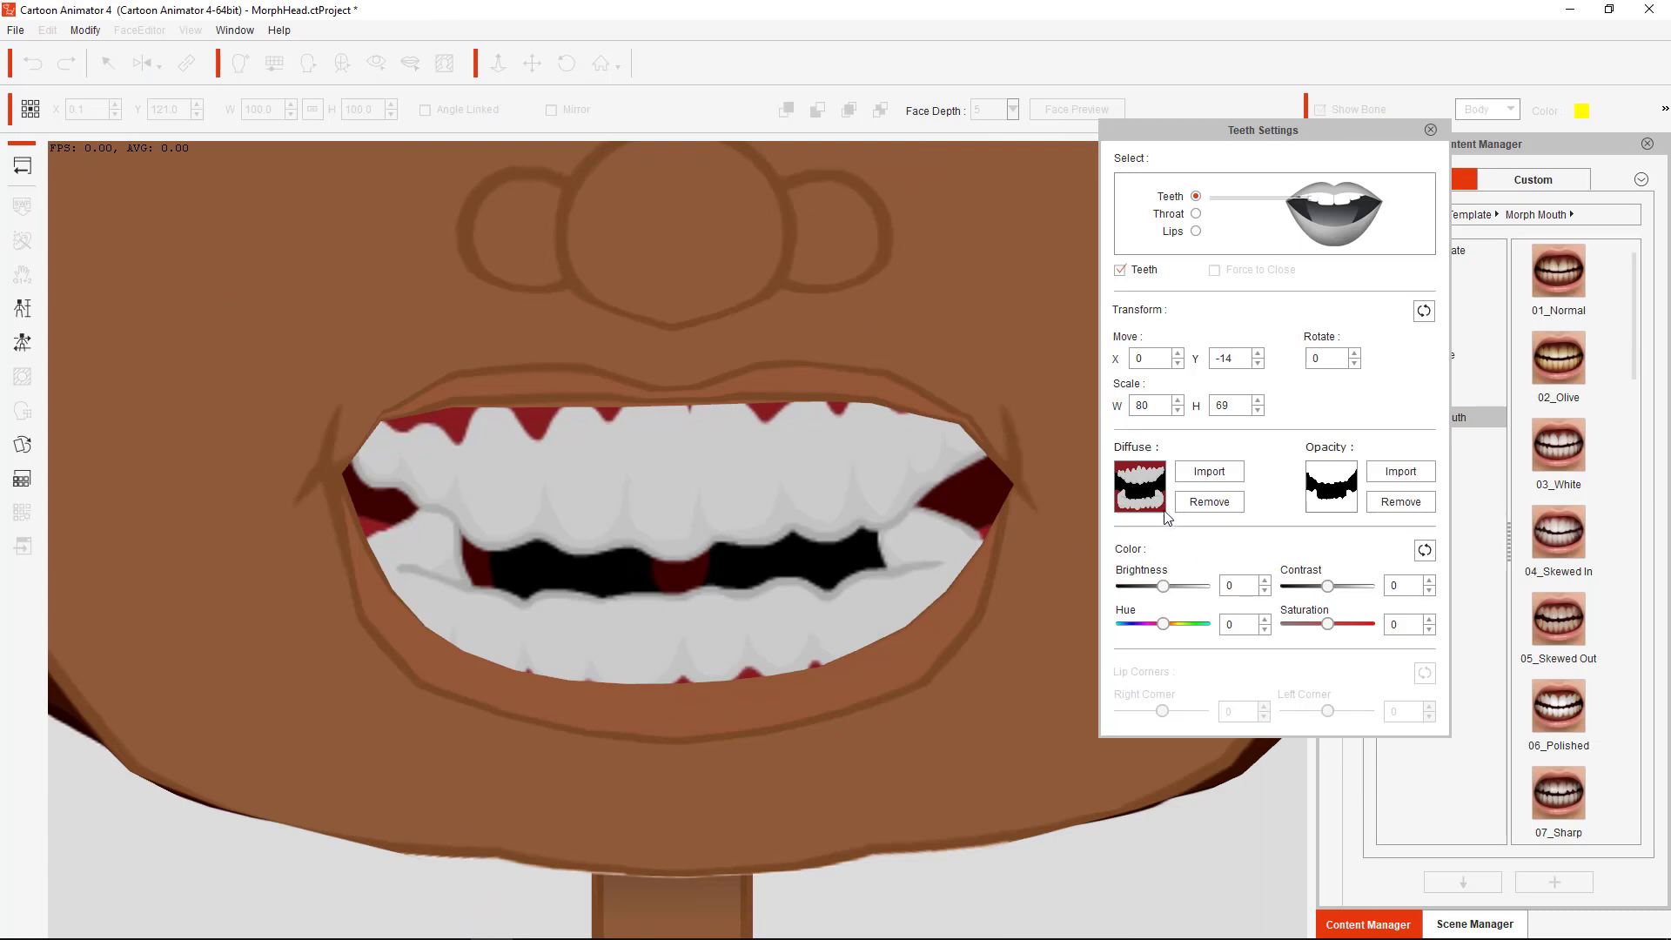
click(1196, 214)
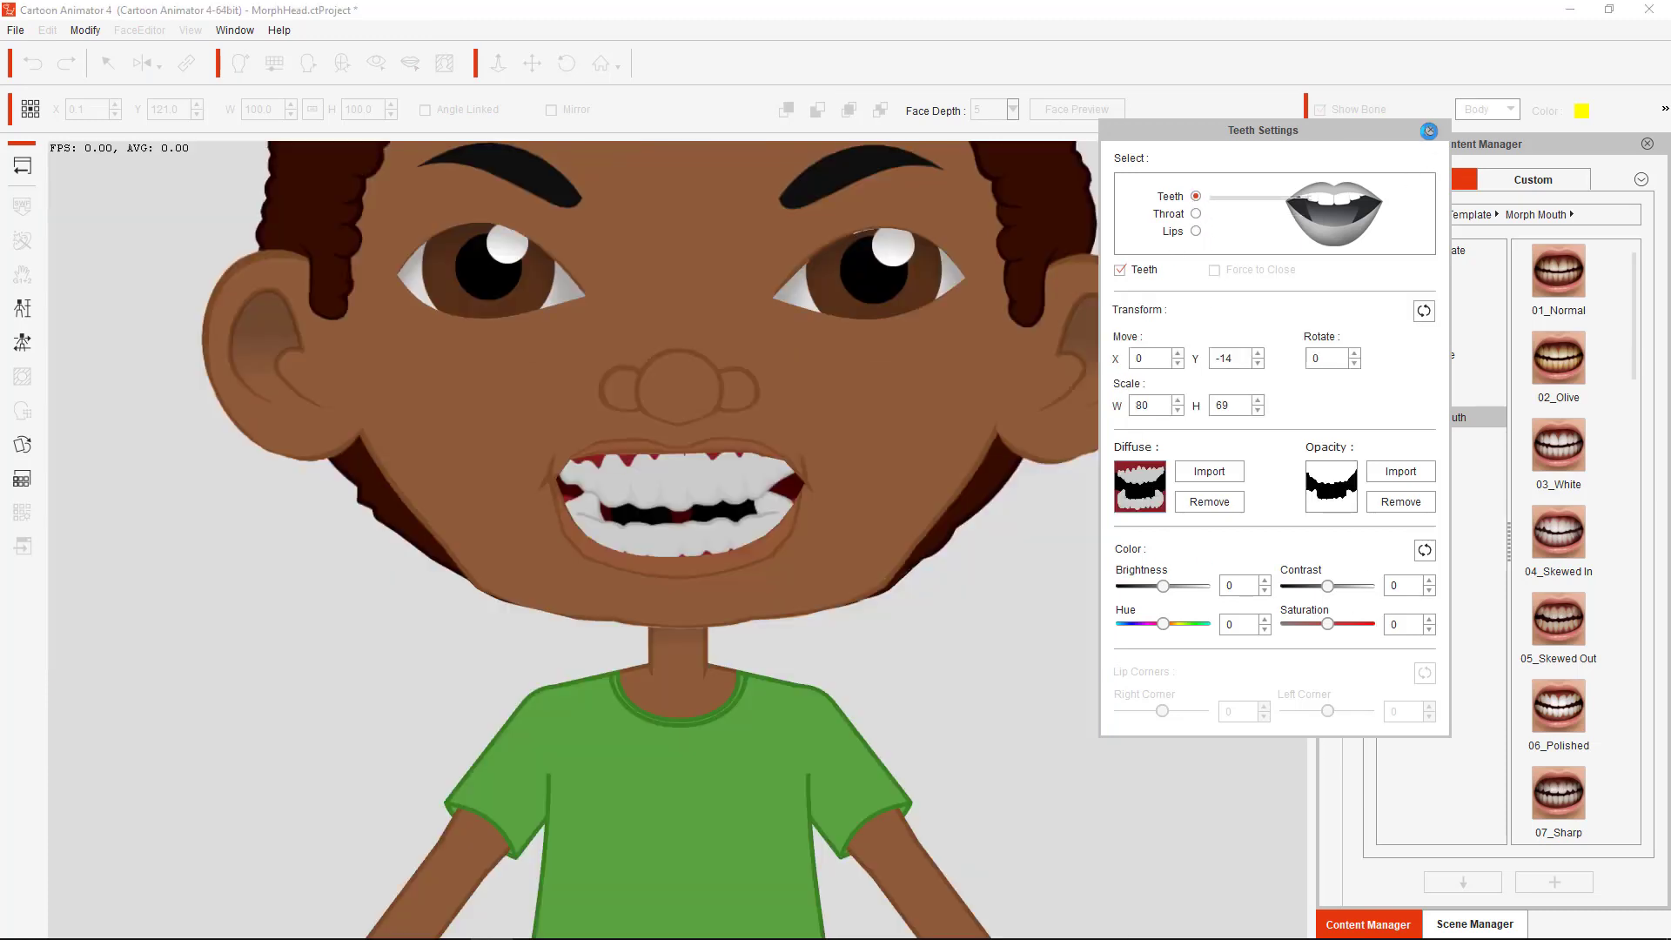
click(1430, 130)
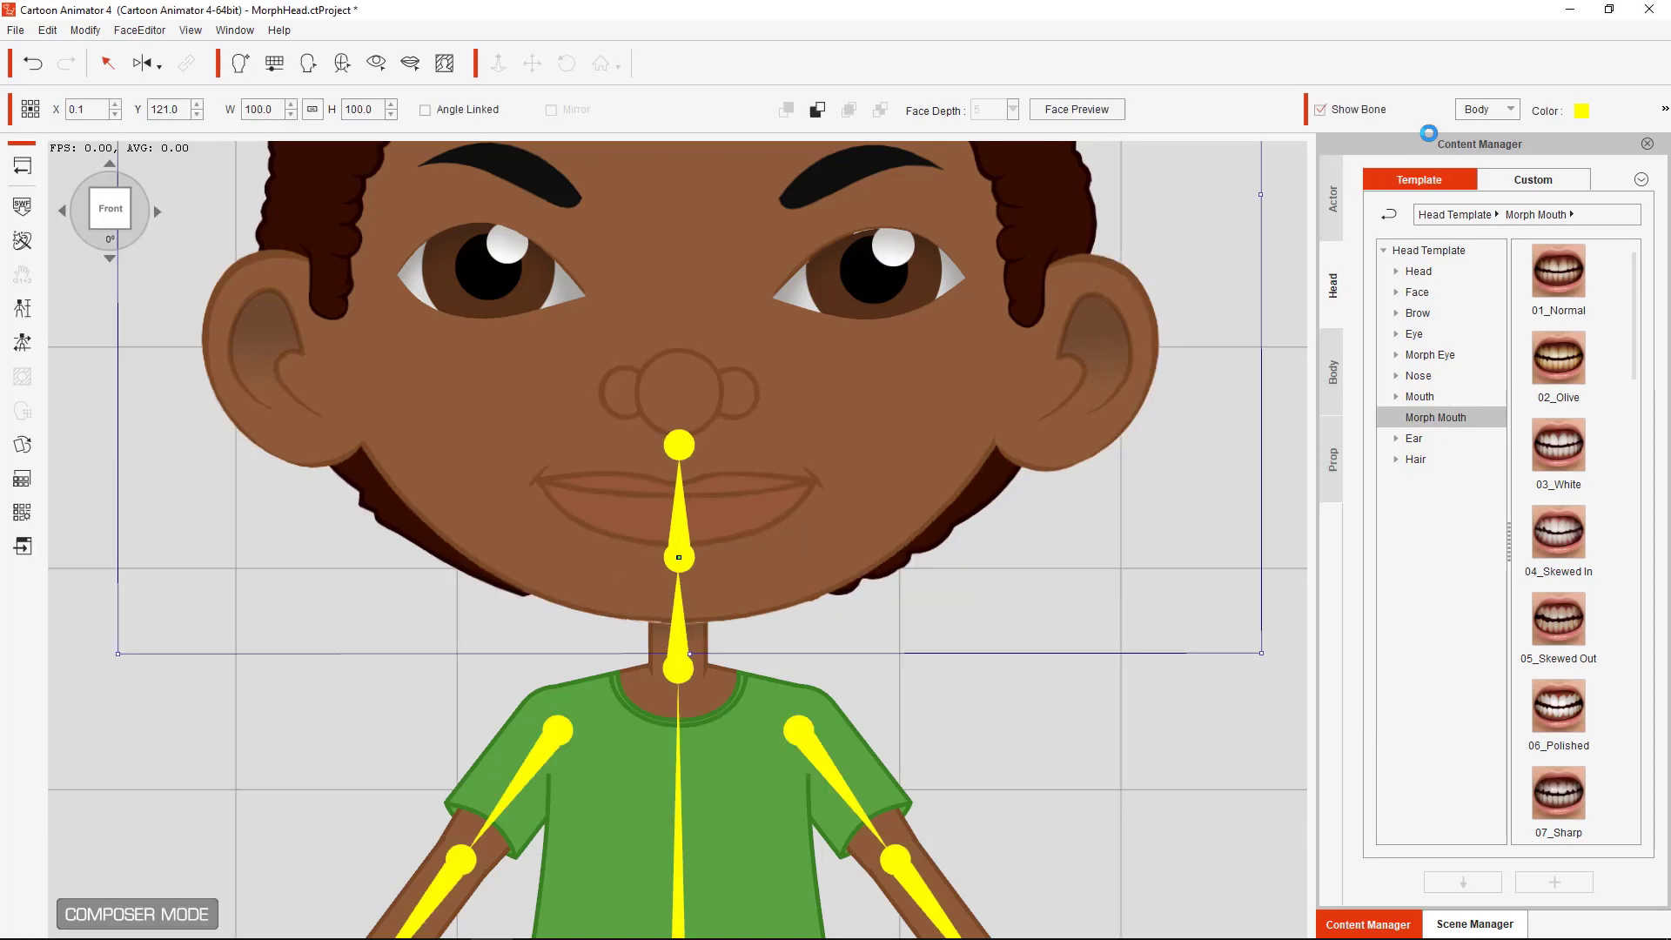
Replay the Mouth Shape calibration motion to see the teeth over the throat, and close the calibration
click(26, 342)
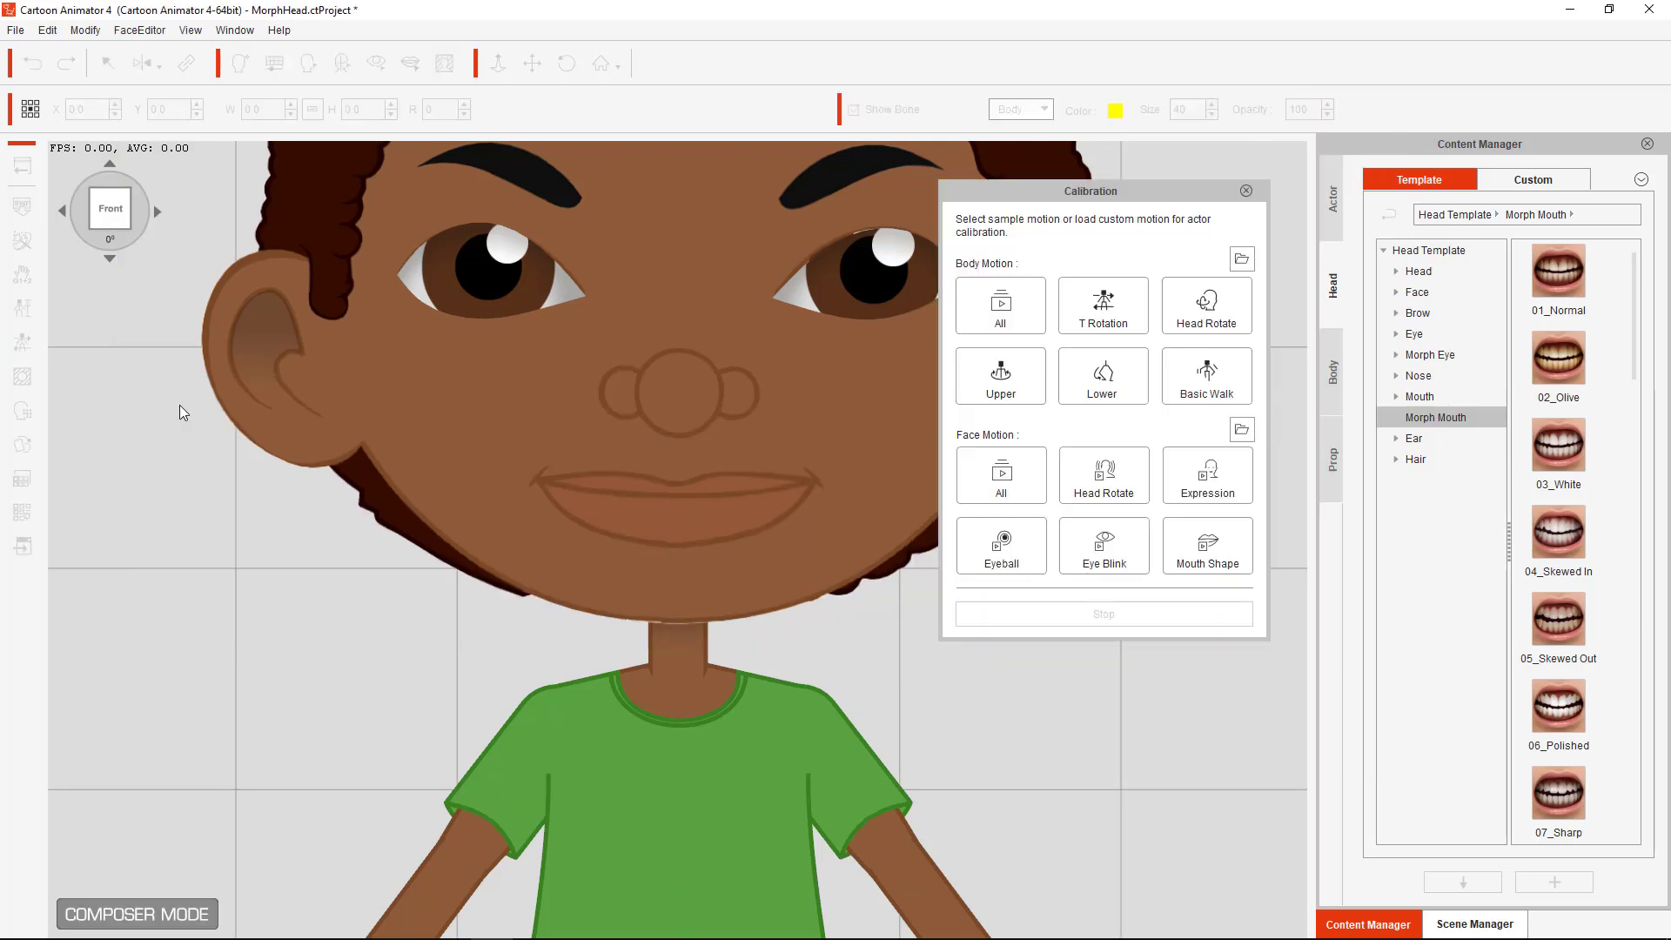
click(1205, 555)
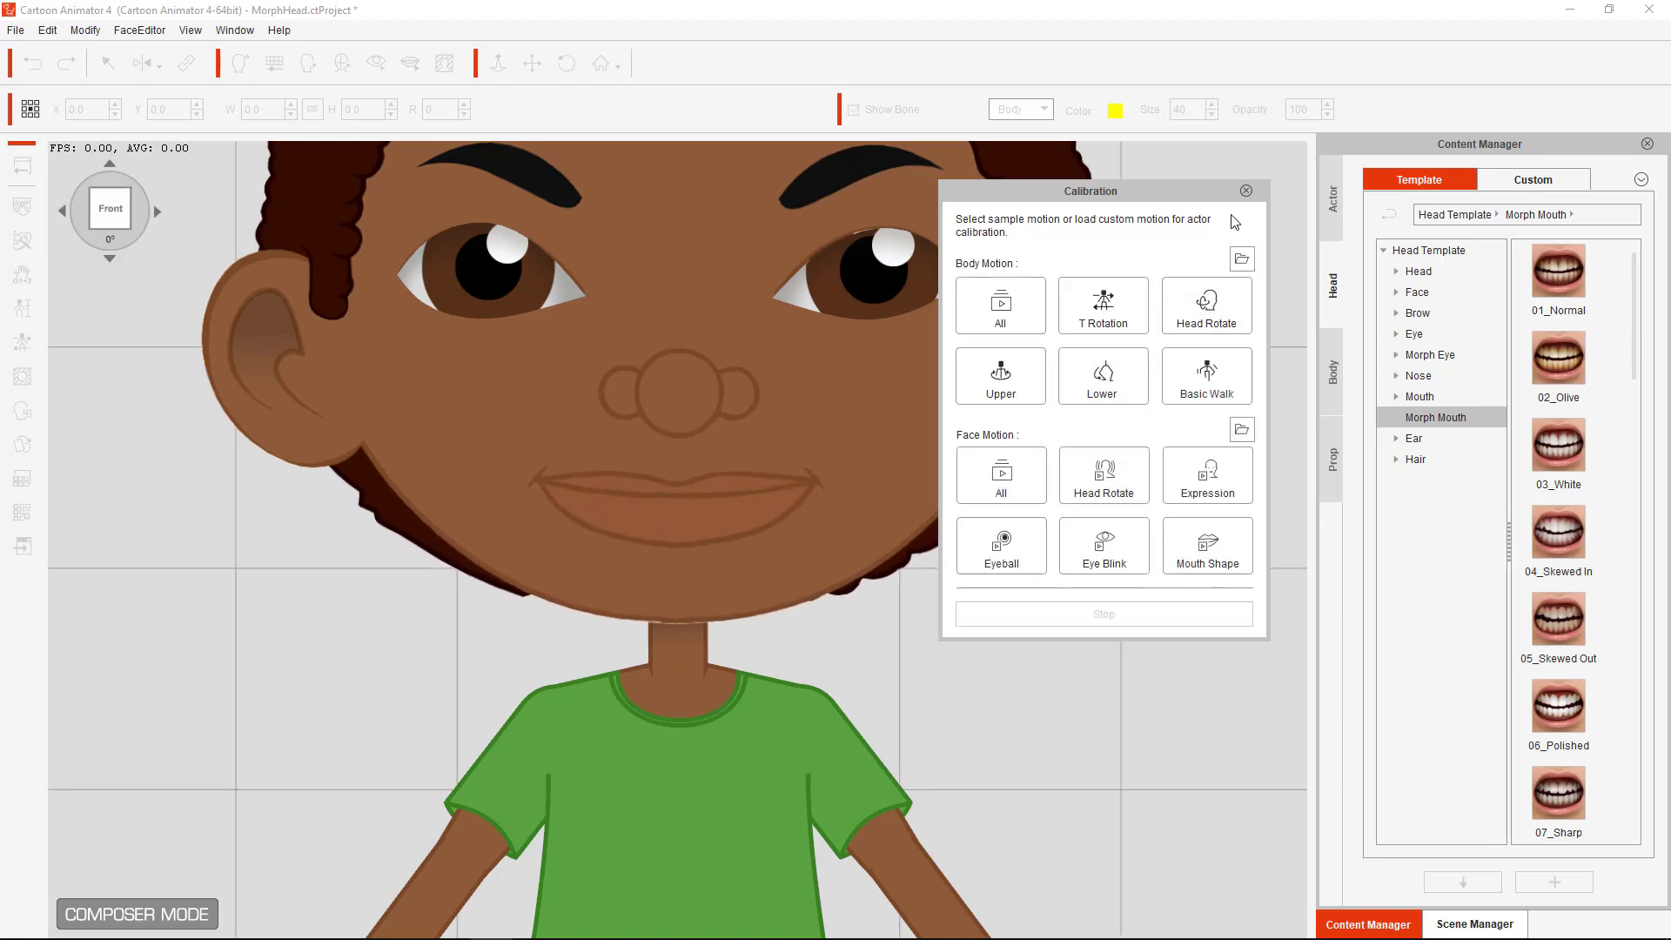
click(1246, 191)
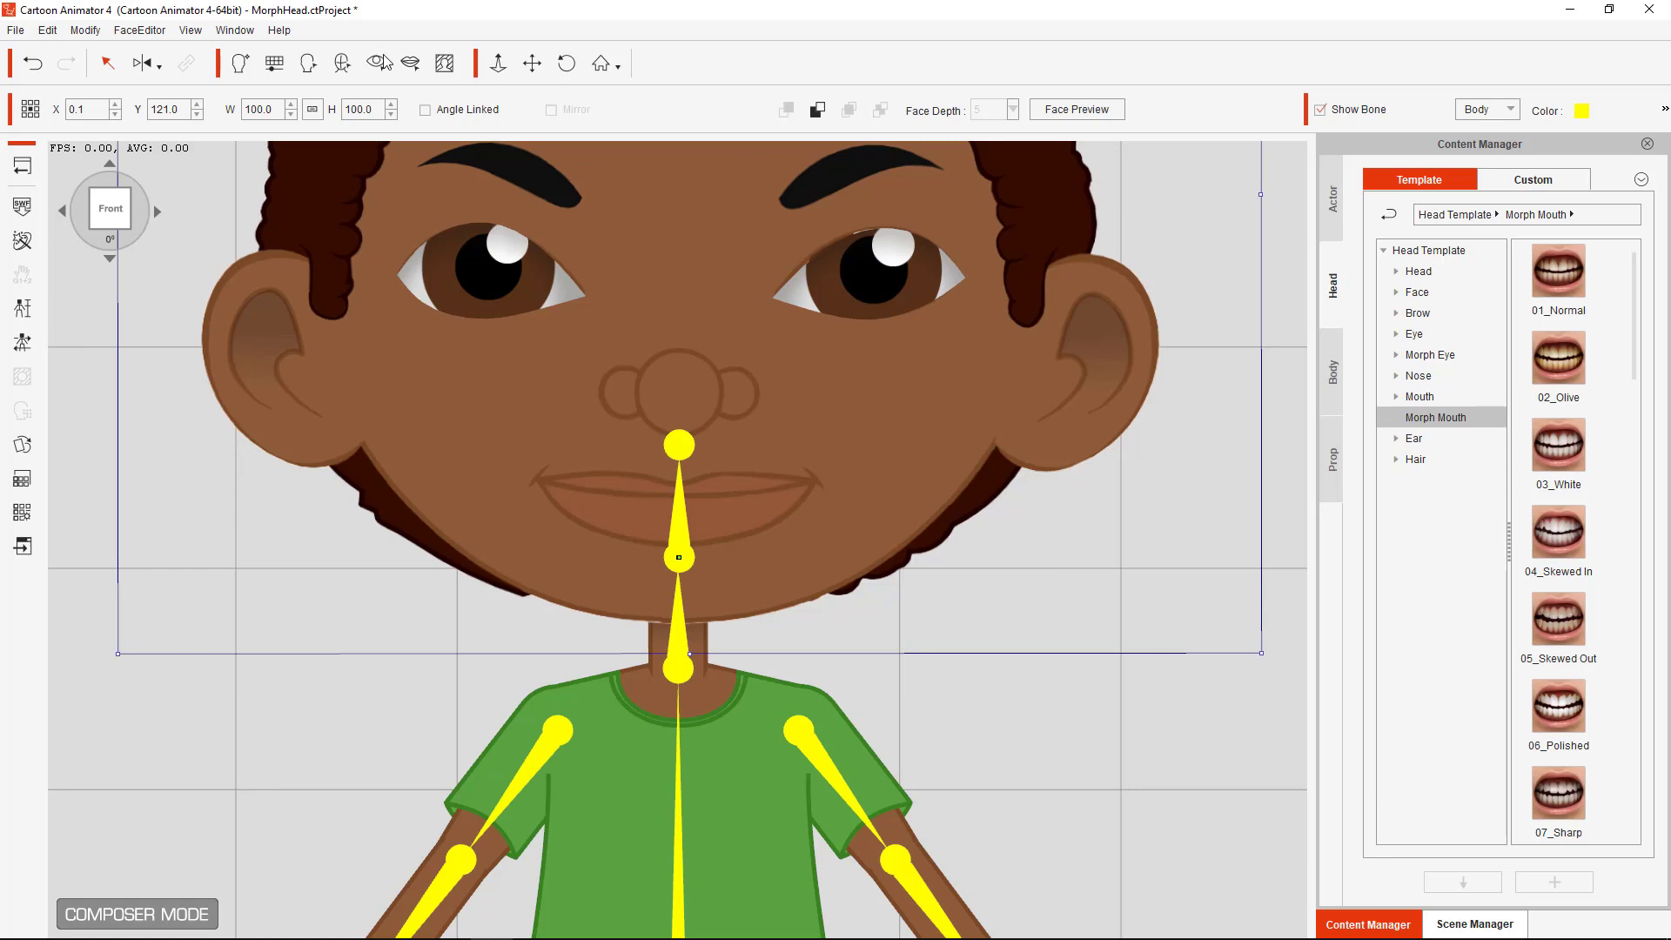
Set the teeth's scale height to 68, try a width of 81 and return it to 80, and close the settings
click(410, 63)
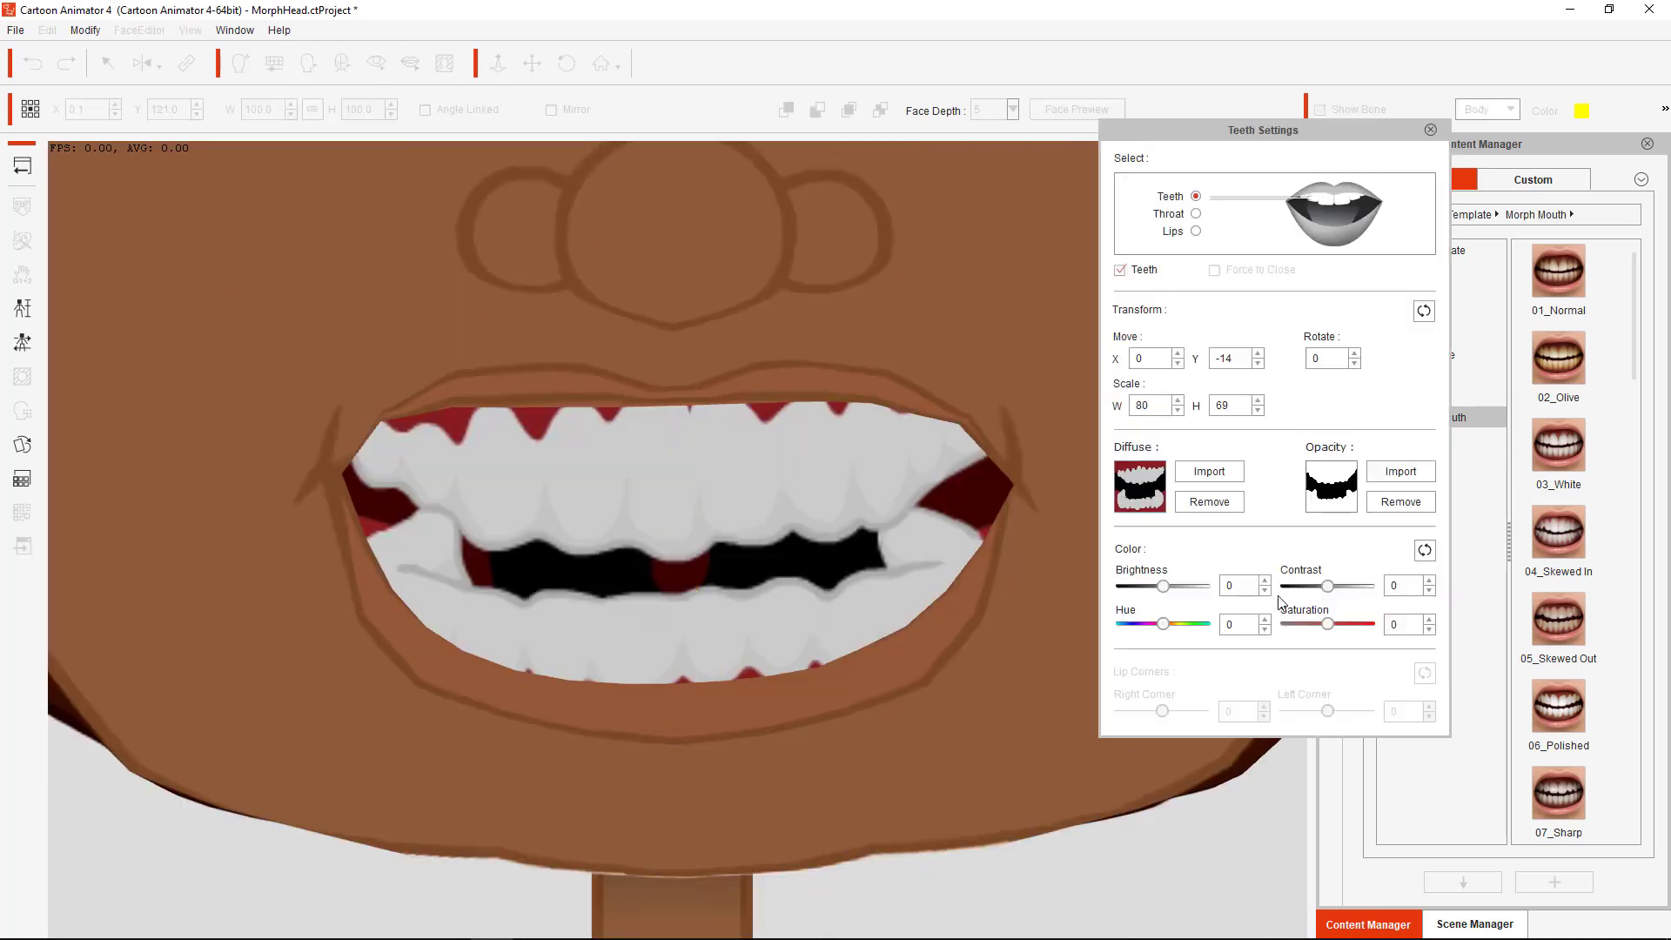
click(1259, 405)
click(1258, 409)
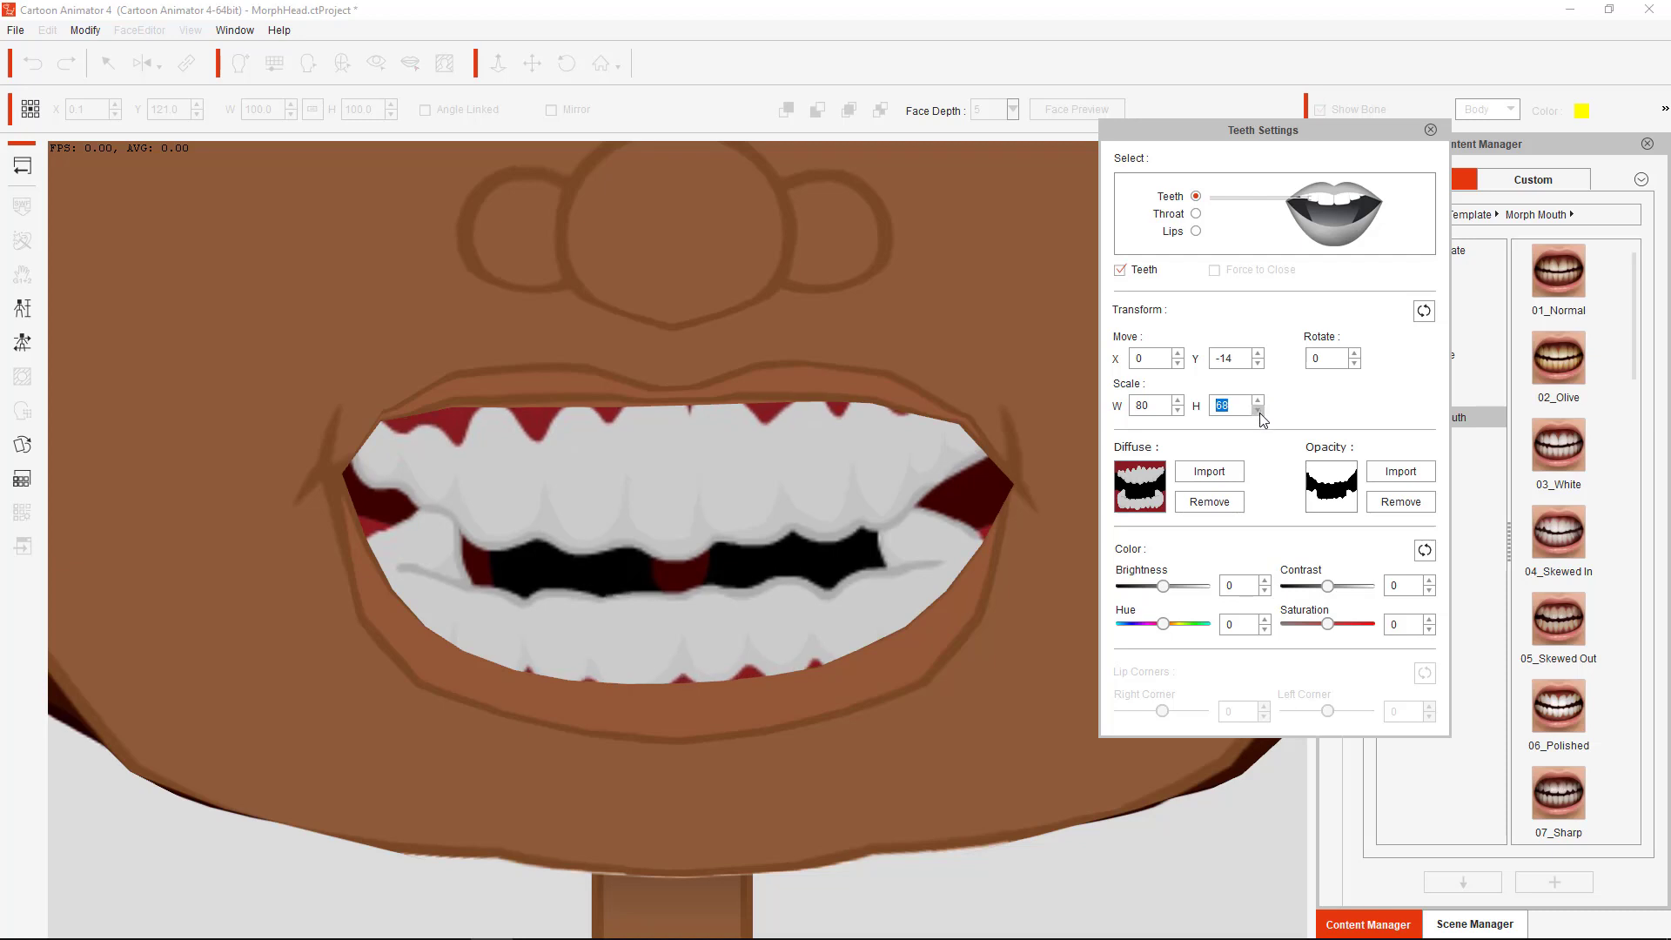
click(1178, 401)
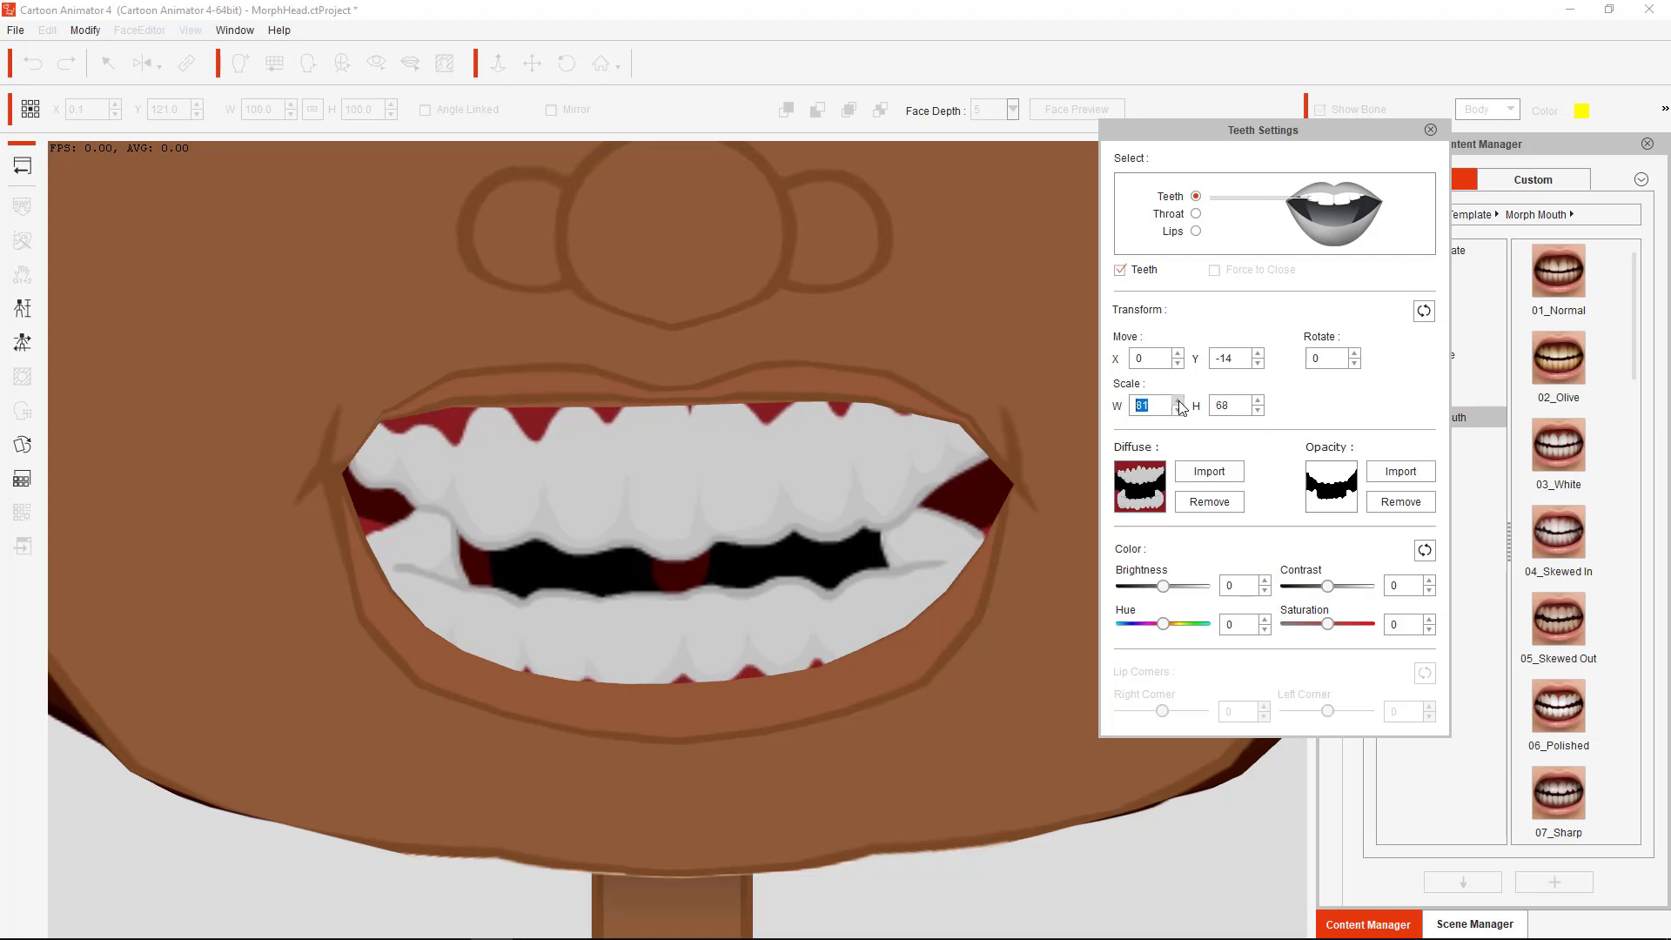
click(1179, 410)
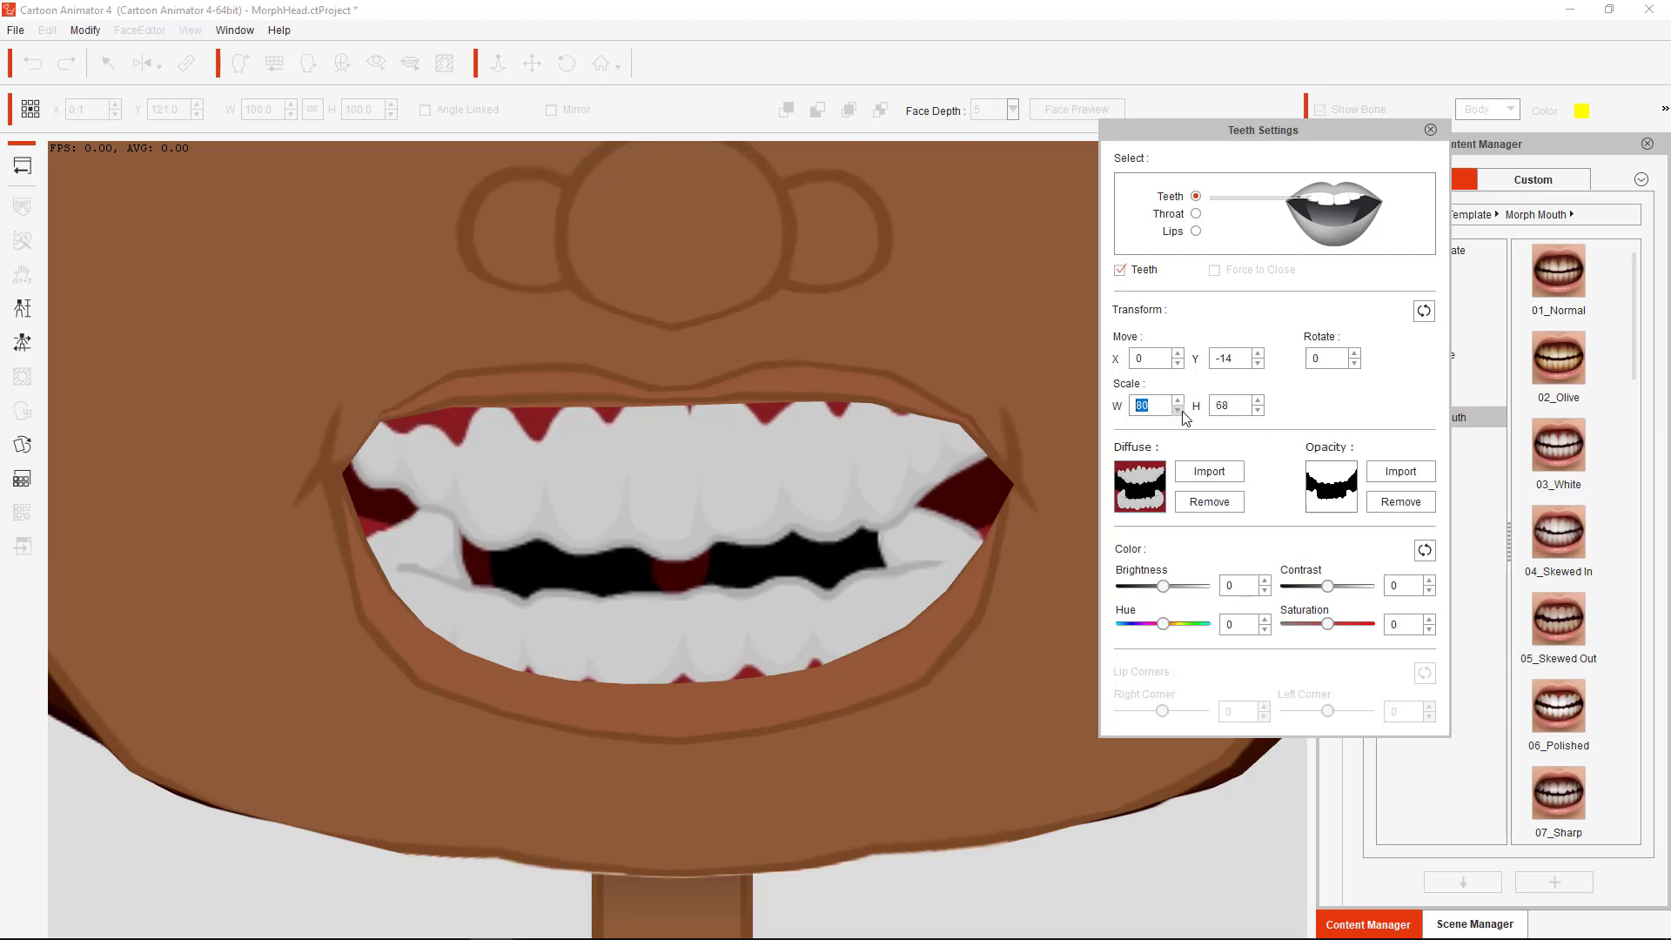
click(1431, 130)
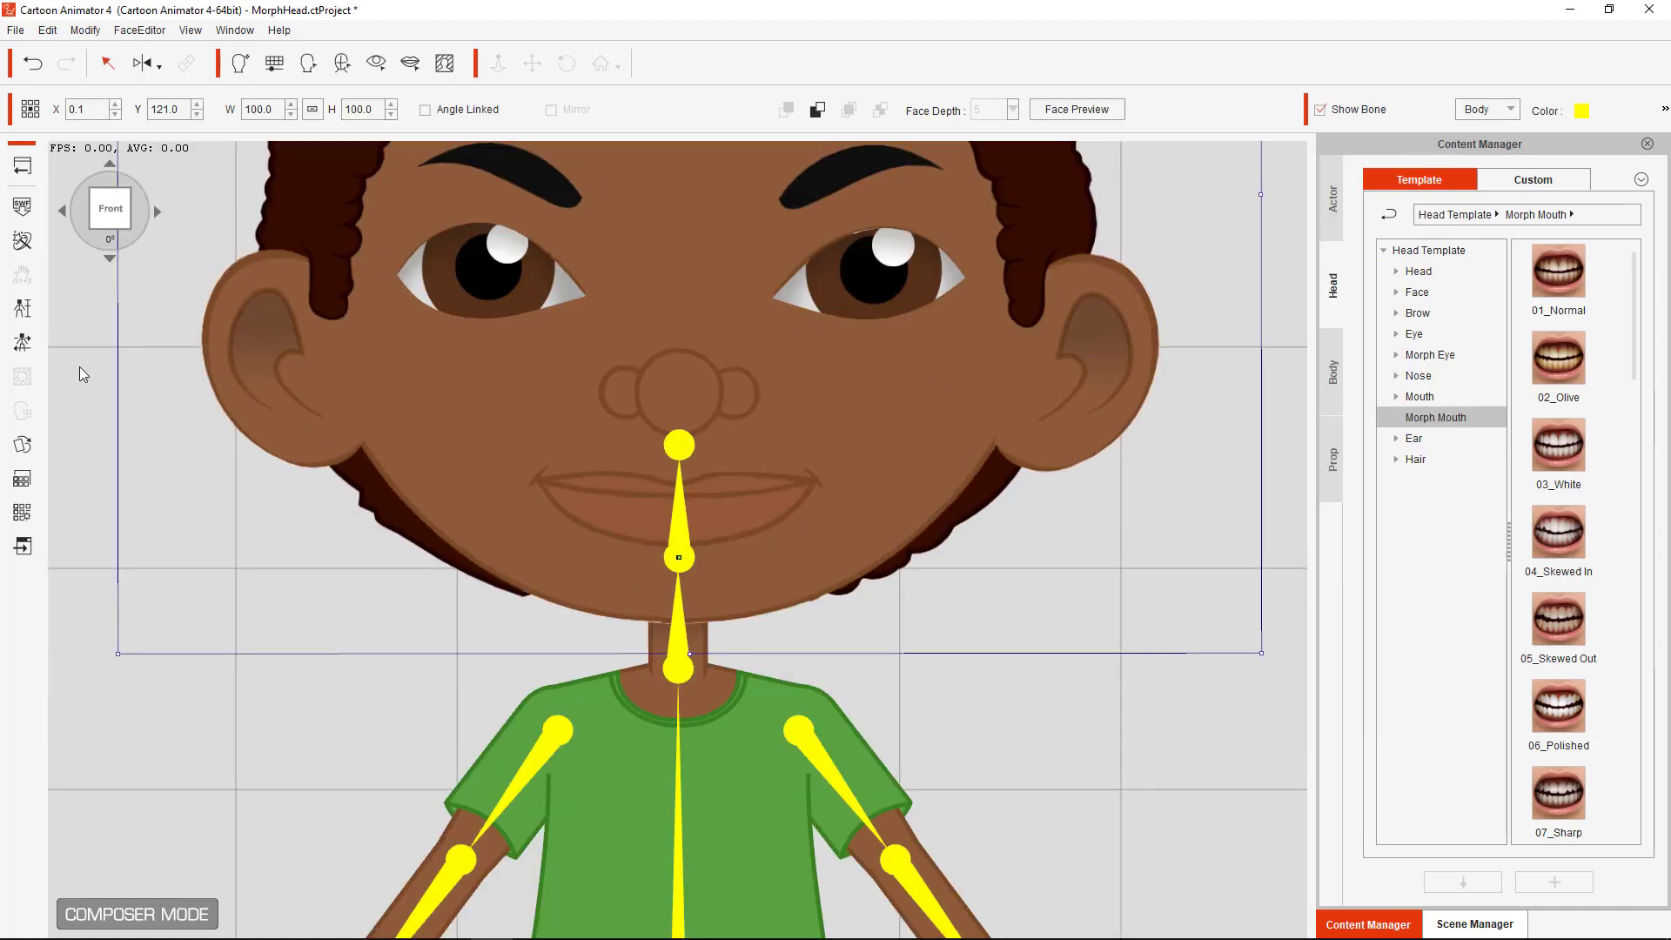
Play the Mouth Shape calibration motion to check the rescaled teeth, and stop and close the calibration
click(17, 345)
click(1208, 541)
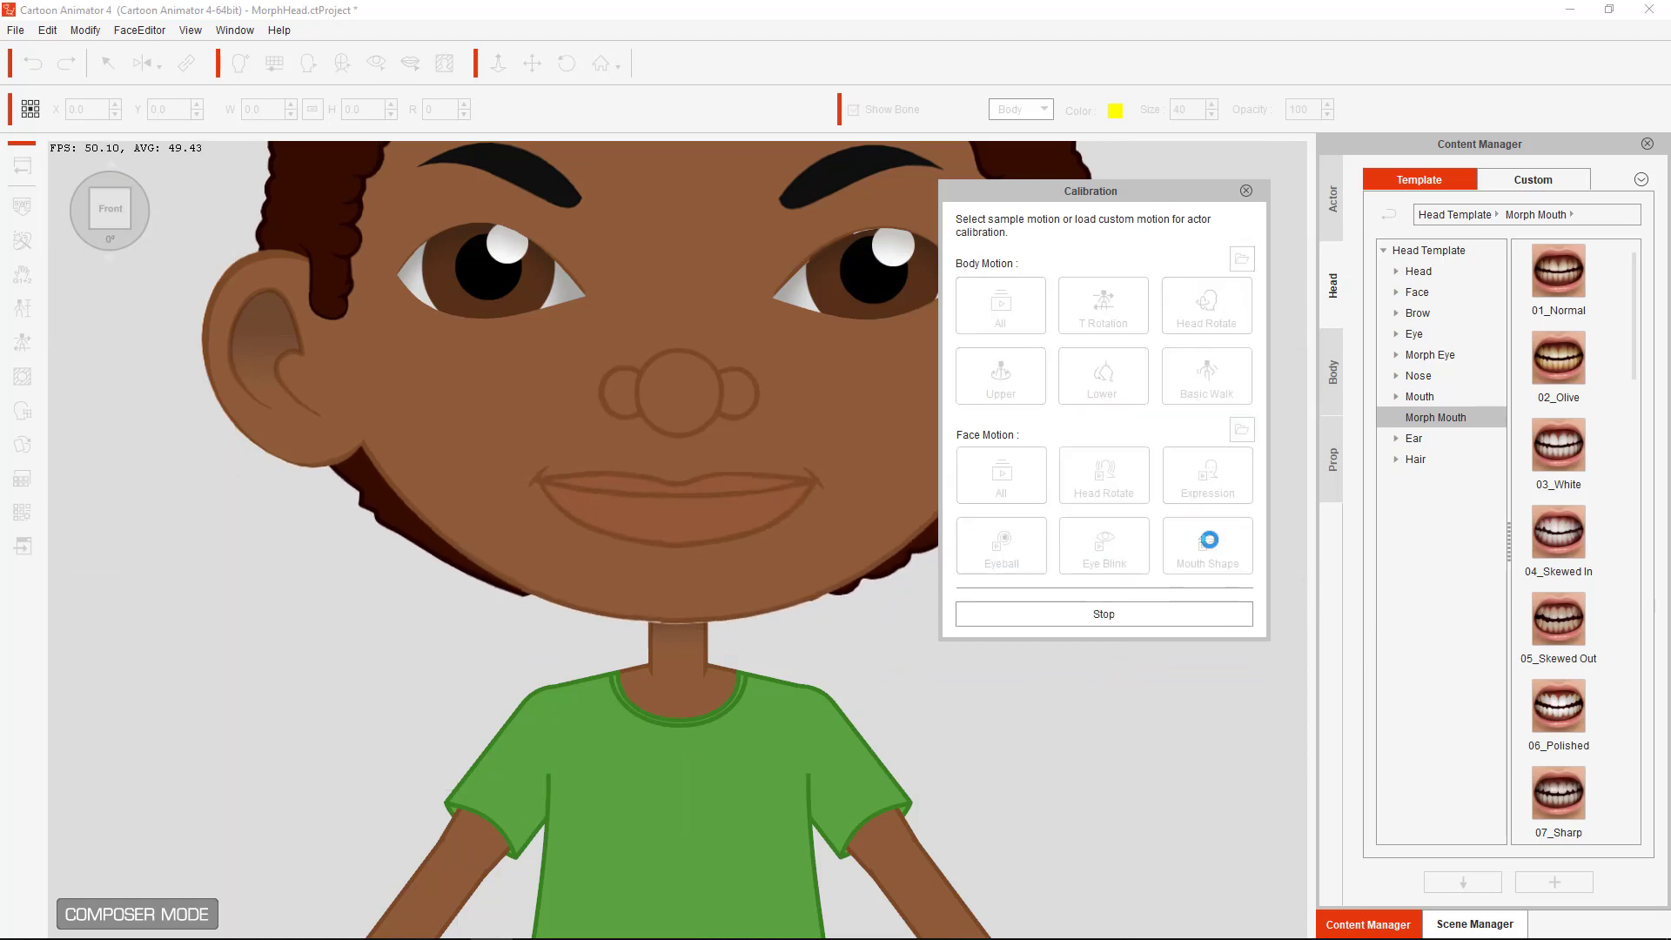
click(1133, 612)
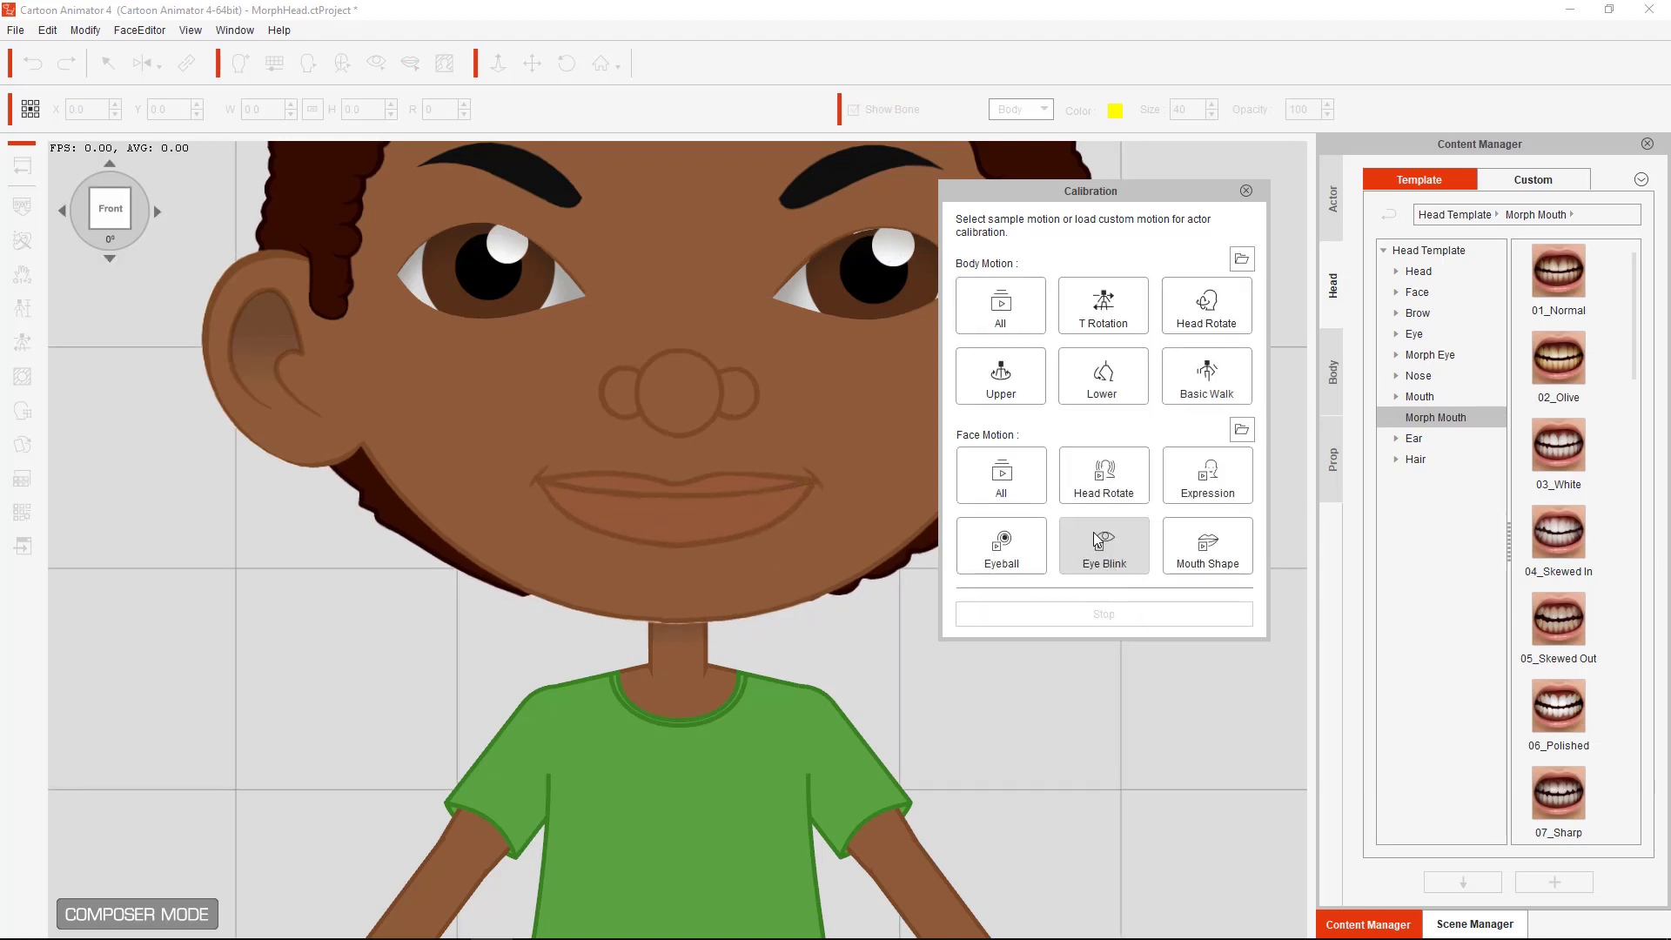
click(1246, 192)
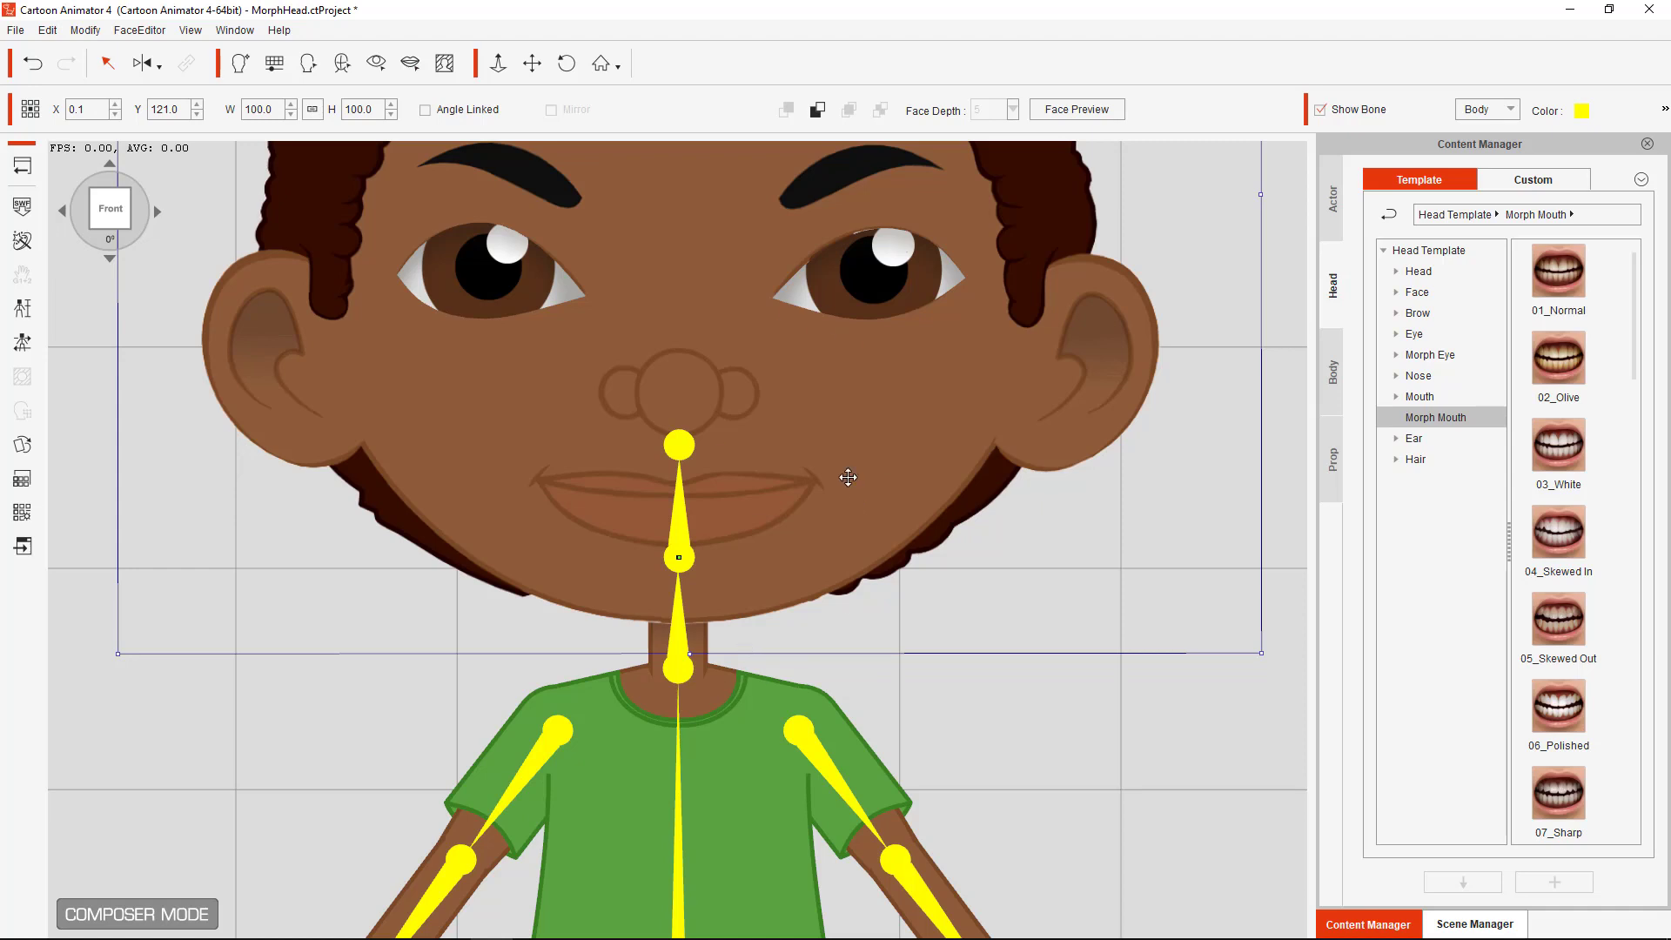
Open the Face Mask Editor for the character's face image
click(750, 404)
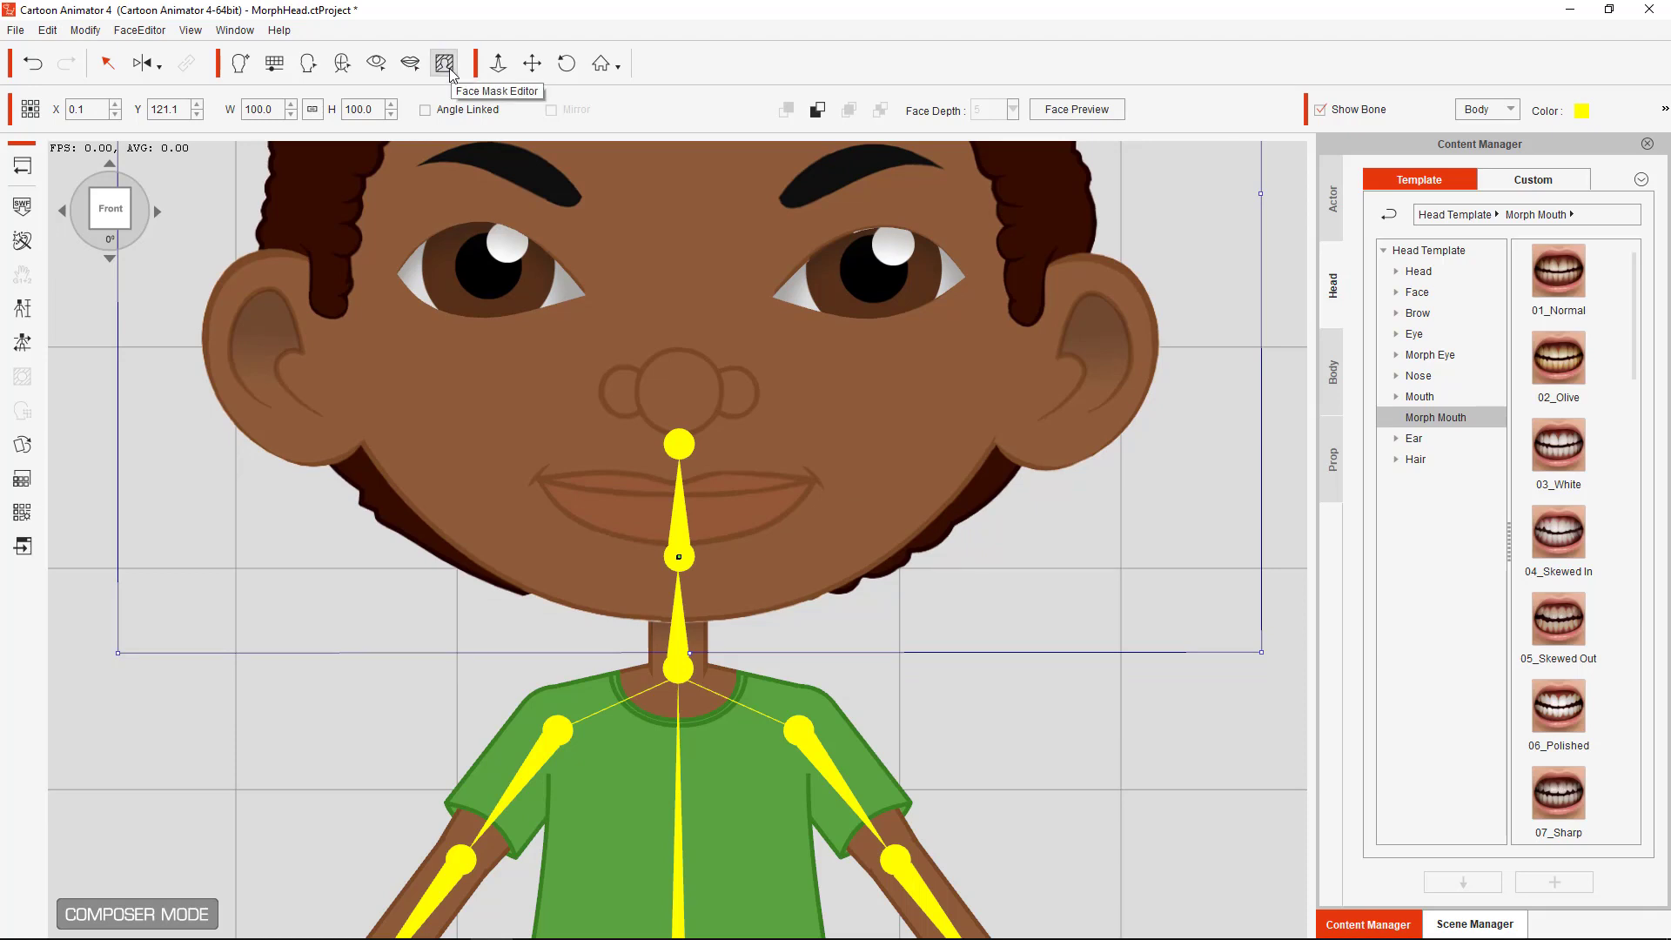
click(444, 64)
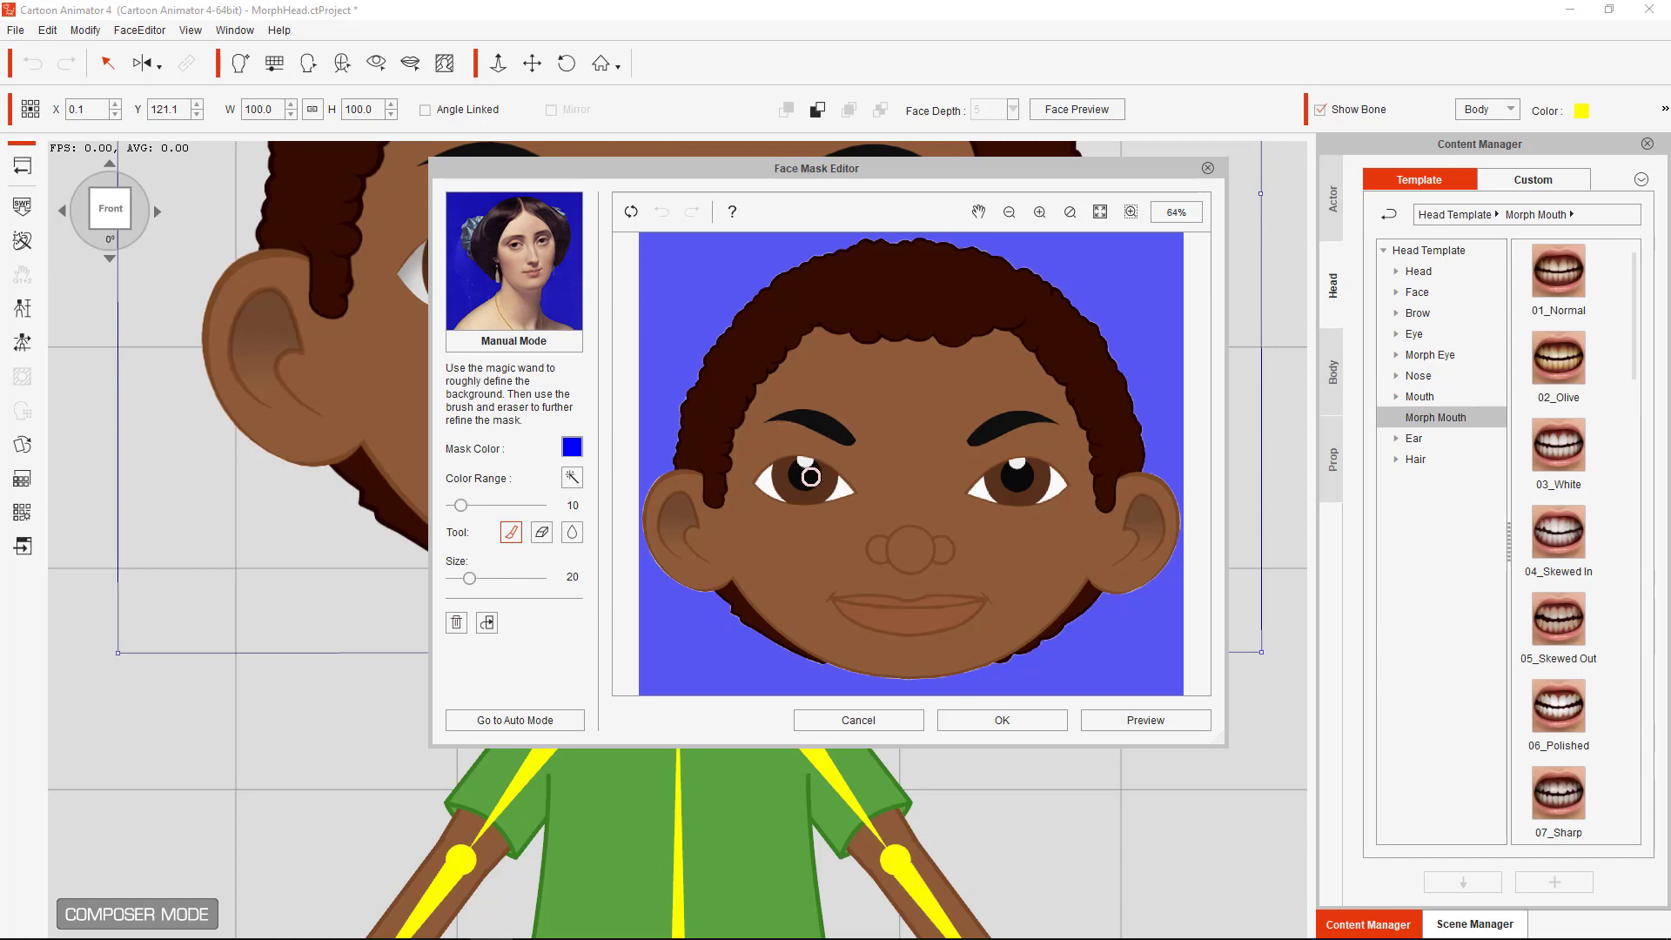
Paint a trial mask over one eye and along the edge of the hair, preview the cutout, and undo the strokes
mouse_move(813, 478)
mouse_down()
mouse_move(777, 482)
mouse_move(836, 492)
mouse_move(794, 461)
mouse_move(764, 491)
mouse_move(840, 502)
mouse_move(846, 483)
mouse_move(779, 461)
mouse_move(762, 485)
mouse_move(671, 431)
mouse_move(704, 344)
mouse_move(722, 320)
mouse_move(700, 362)
mouse_move(786, 273)
mouse_move(728, 332)
mouse_move(743, 363)
mouse_move(761, 316)
mouse_up()
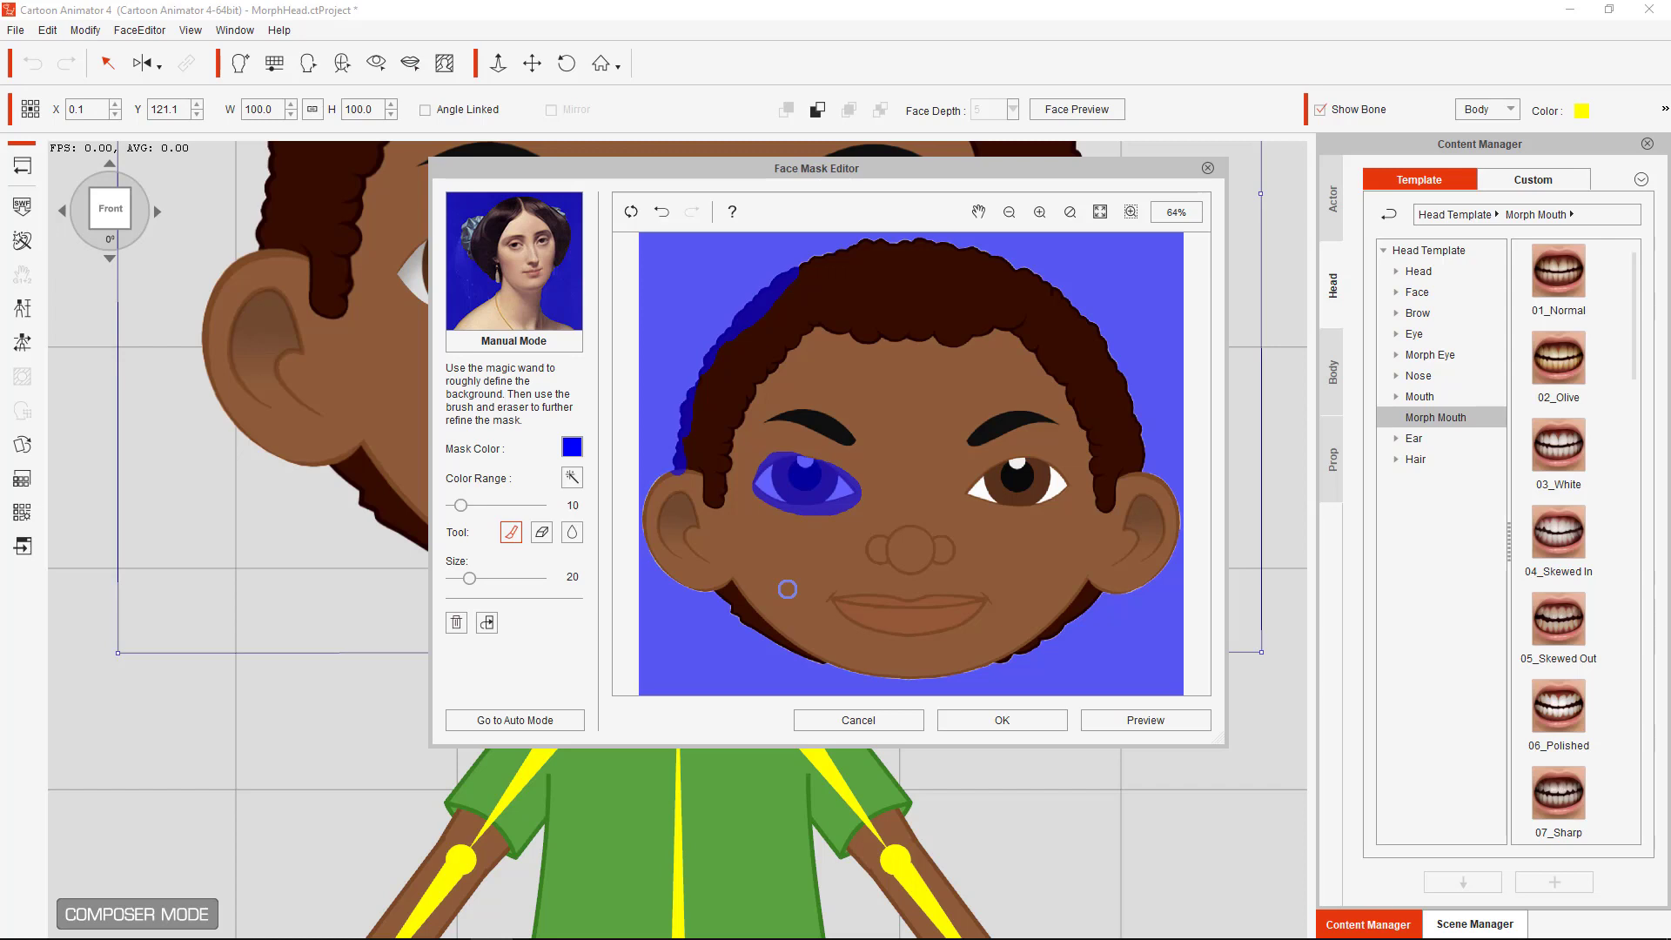
click(1170, 724)
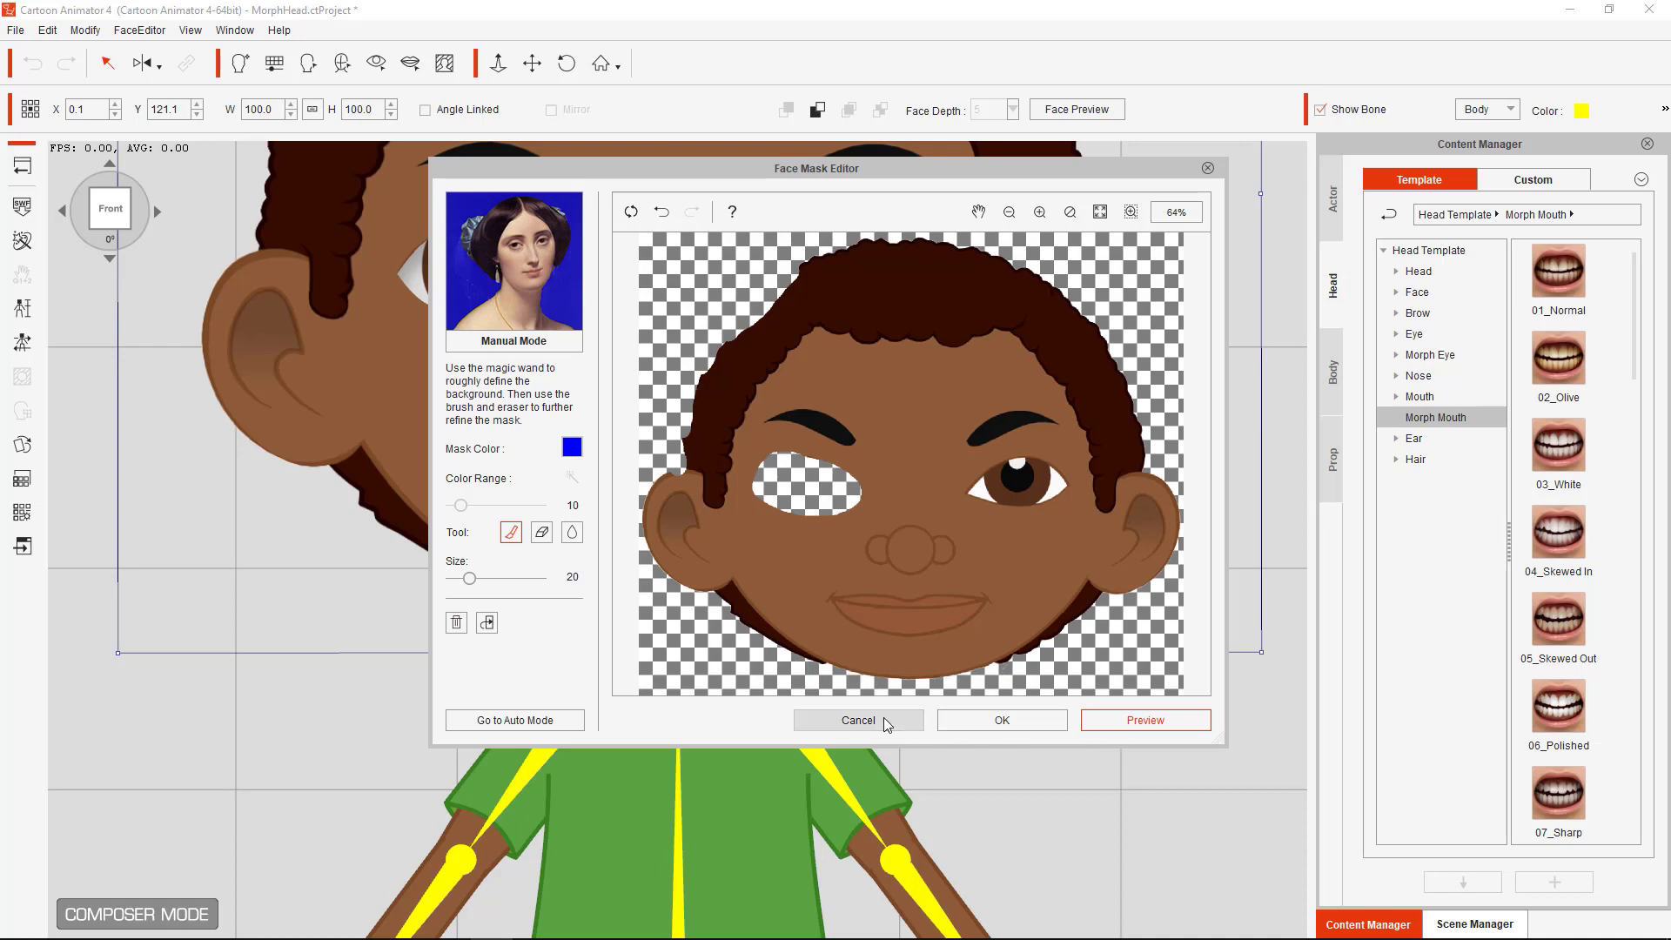
click(1120, 726)
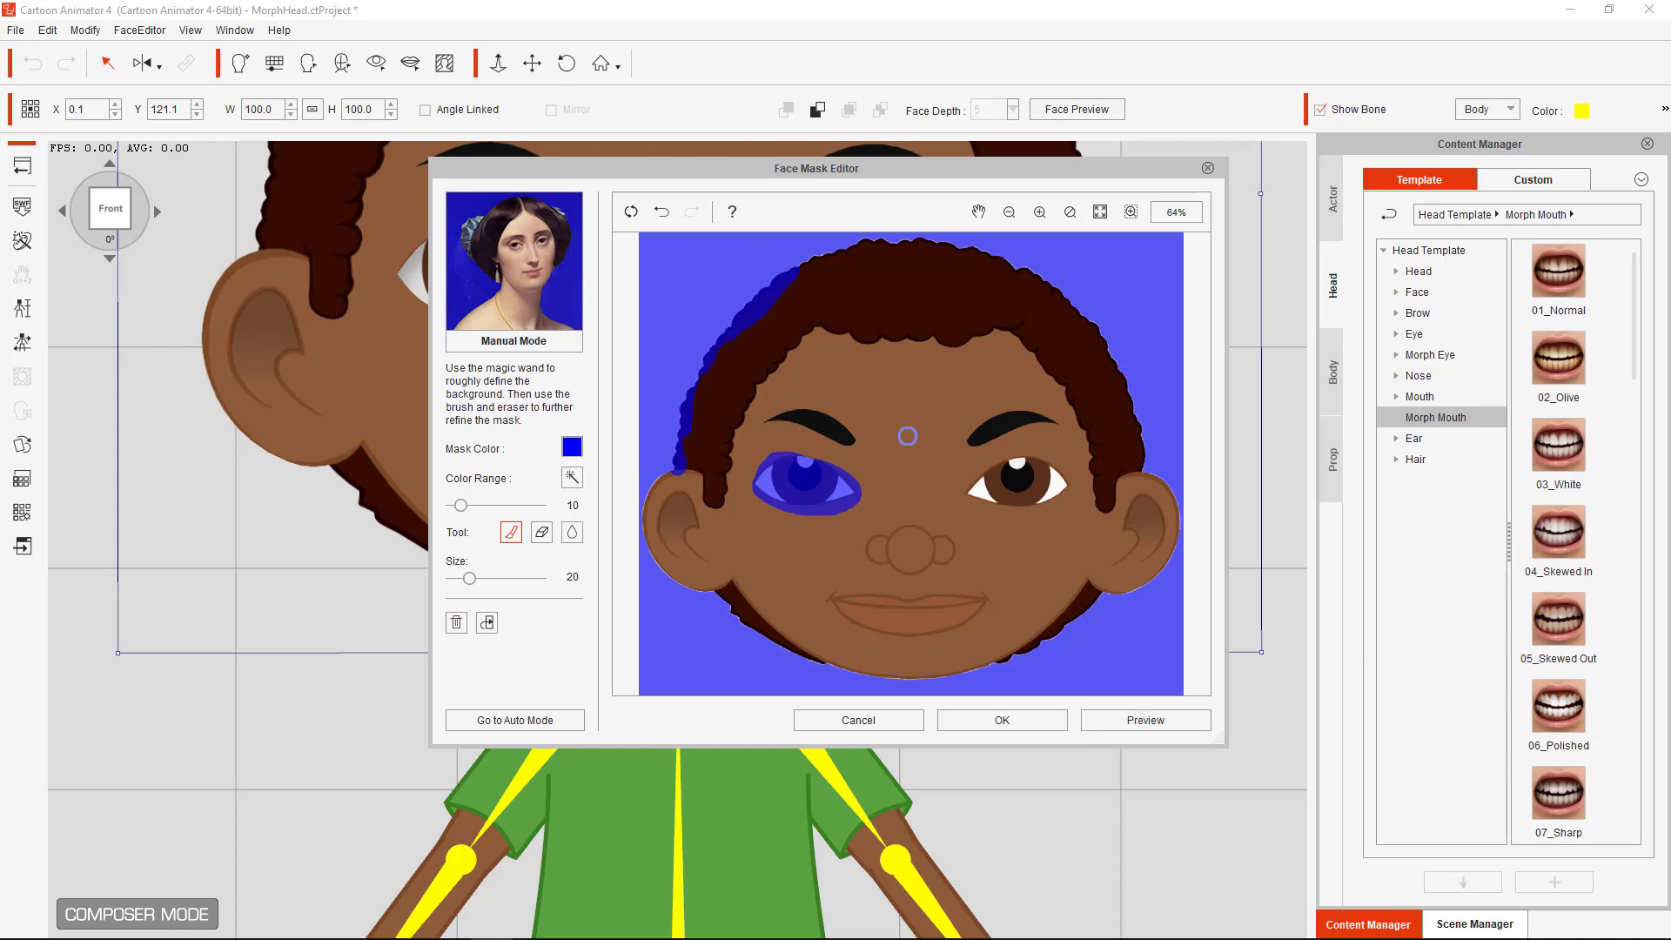
click(662, 213)
click(661, 214)
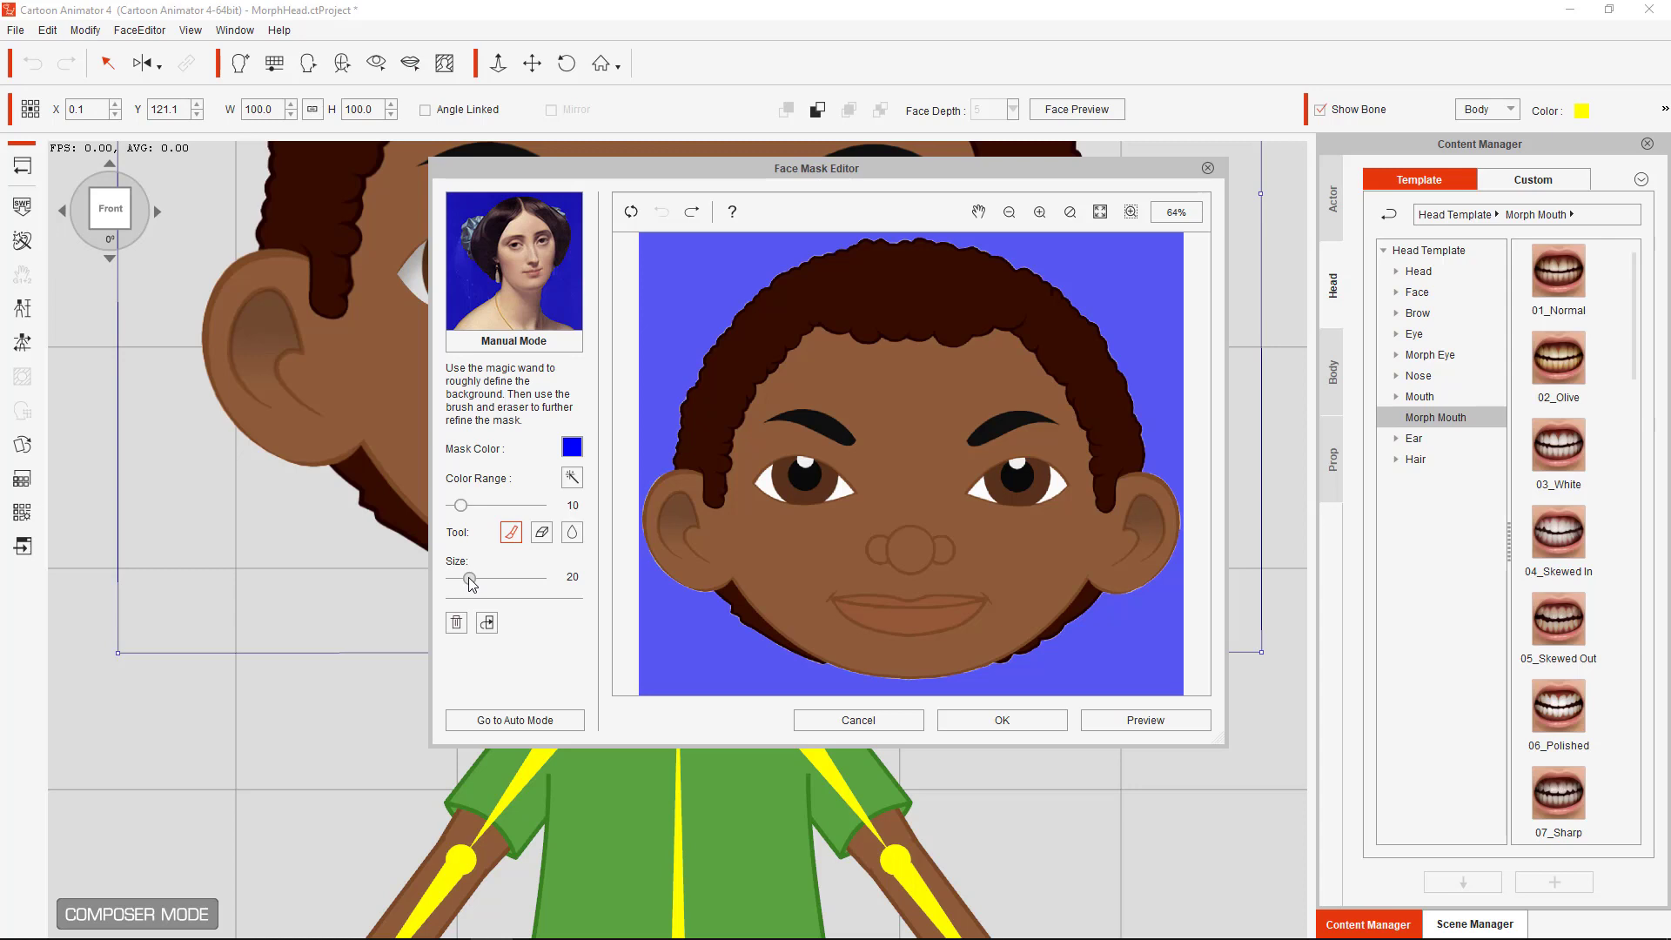
Try a color range of 9 with the magic wand on the background, and return to Auto Mode, abandoning the manual mask edits
click(572, 536)
mouse_move(462, 511)
mouse_down()
mouse_move(483, 514)
mouse_move(465, 517)
mouse_up()
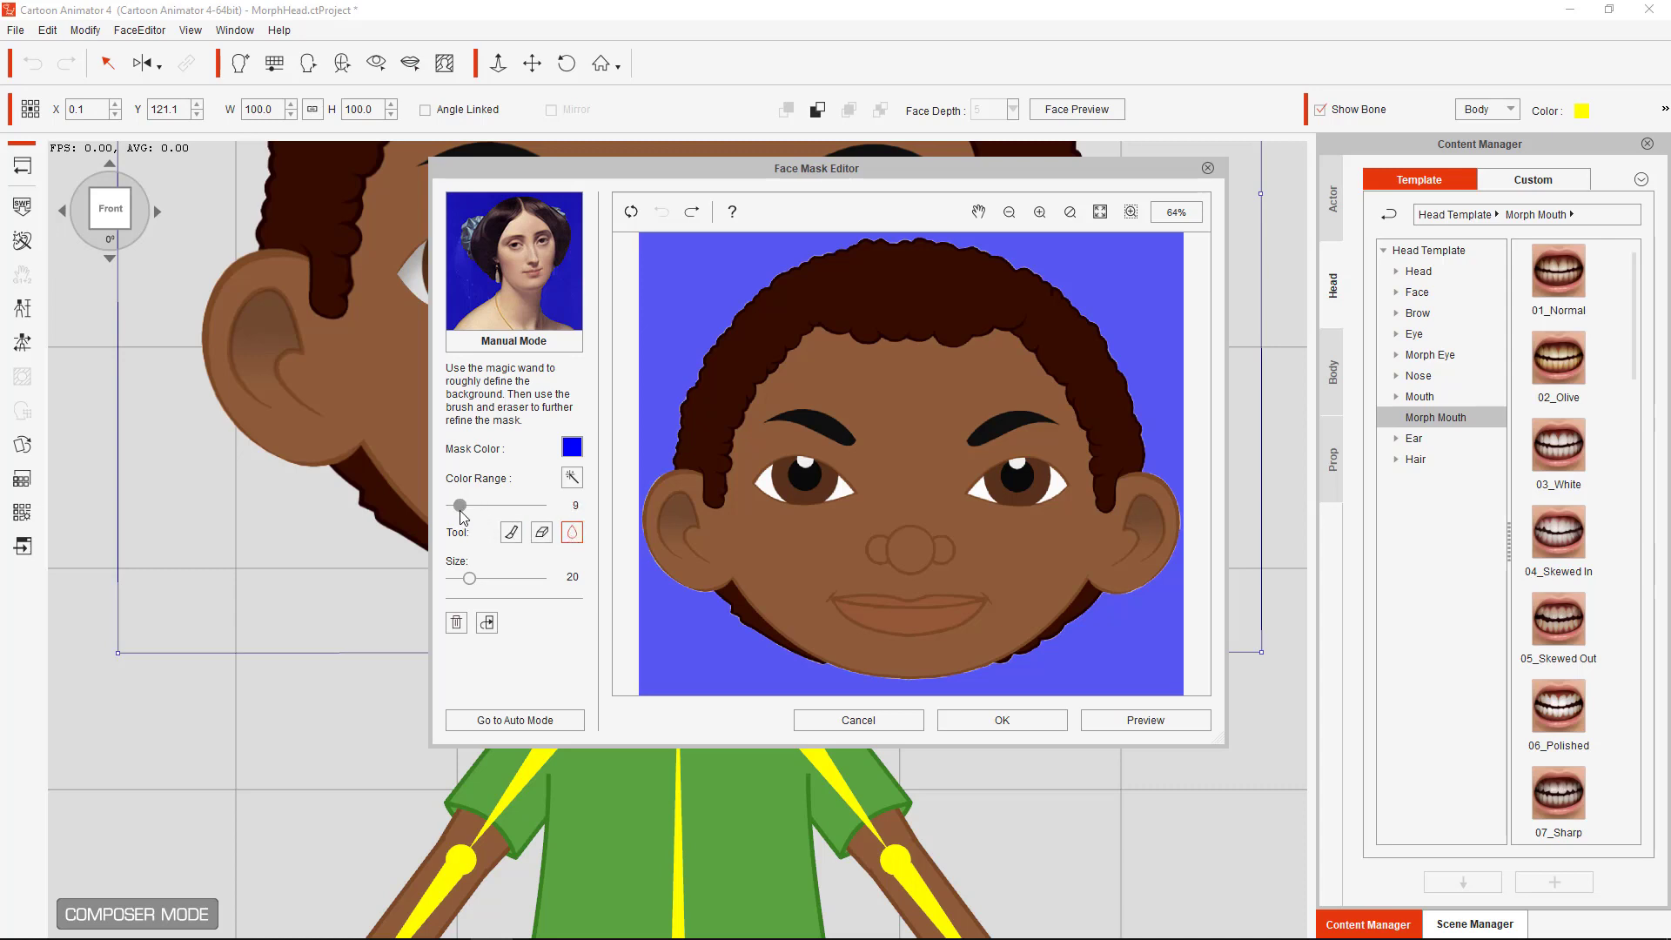
click(572, 478)
click(654, 415)
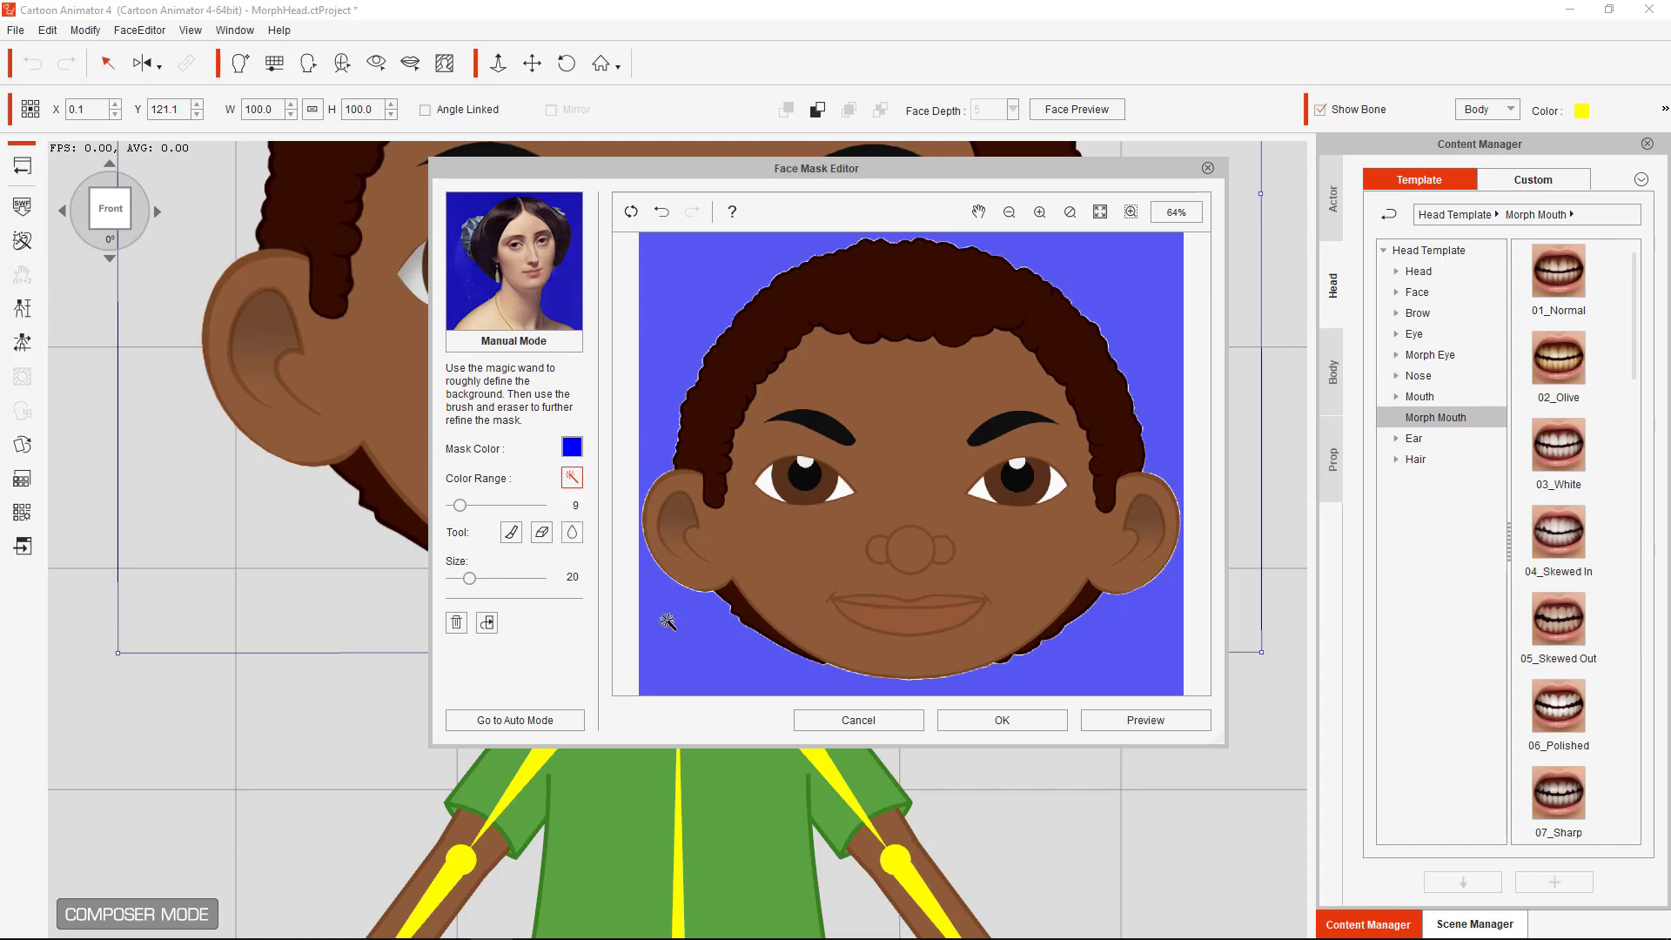
click(572, 532)
click(514, 720)
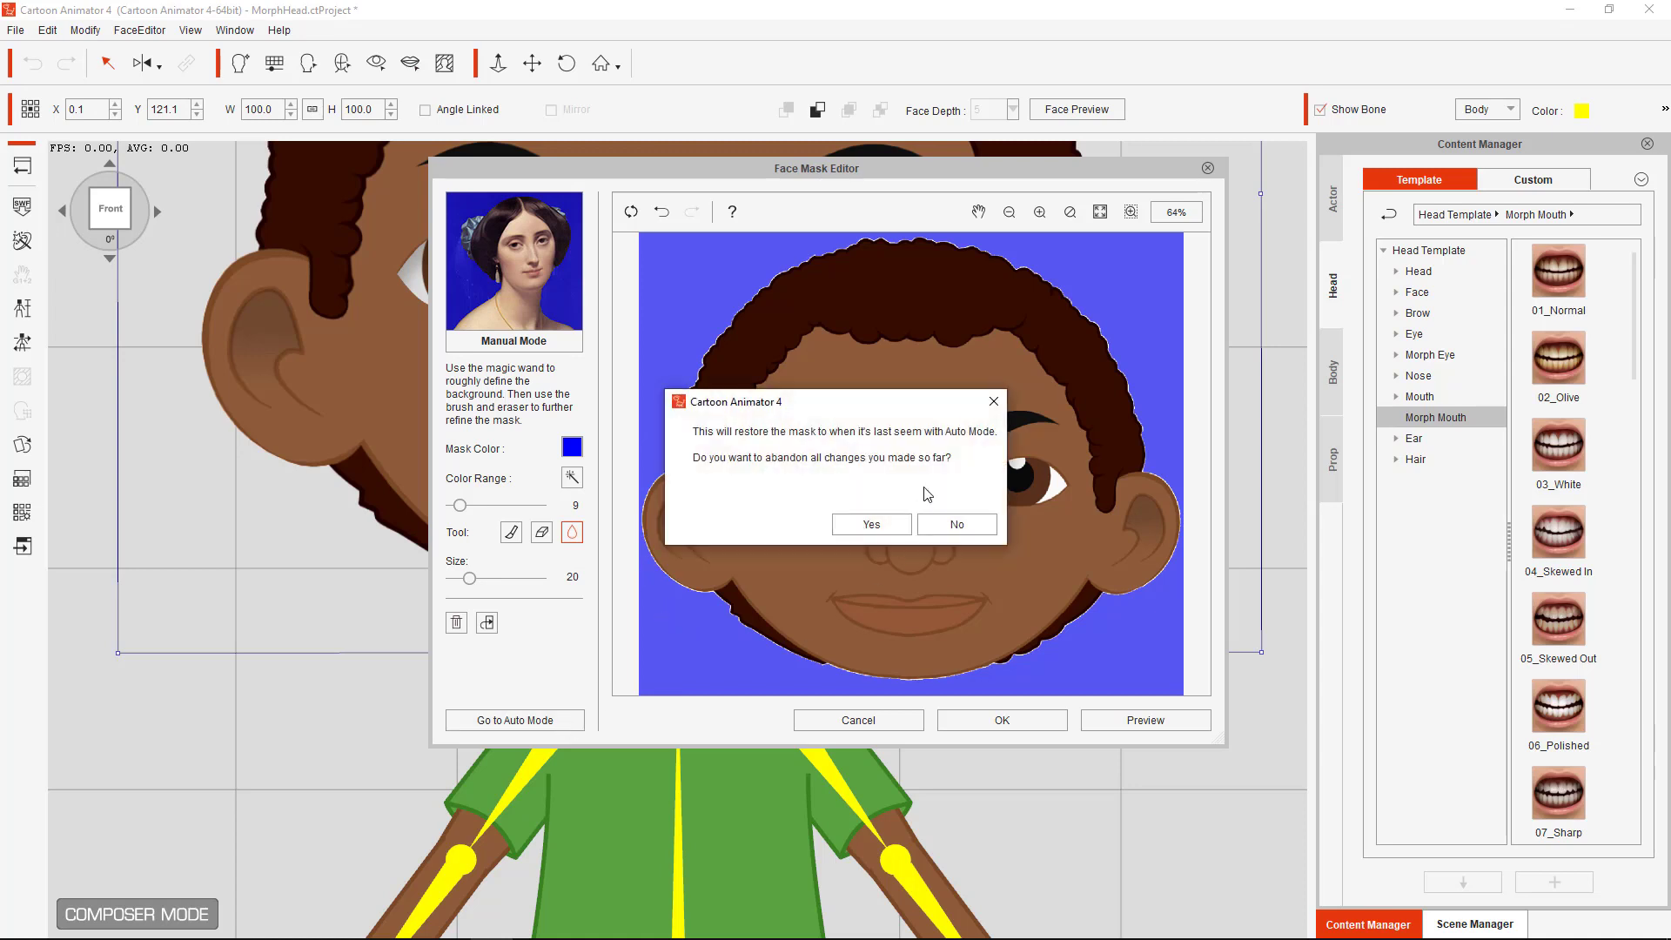
click(872, 524)
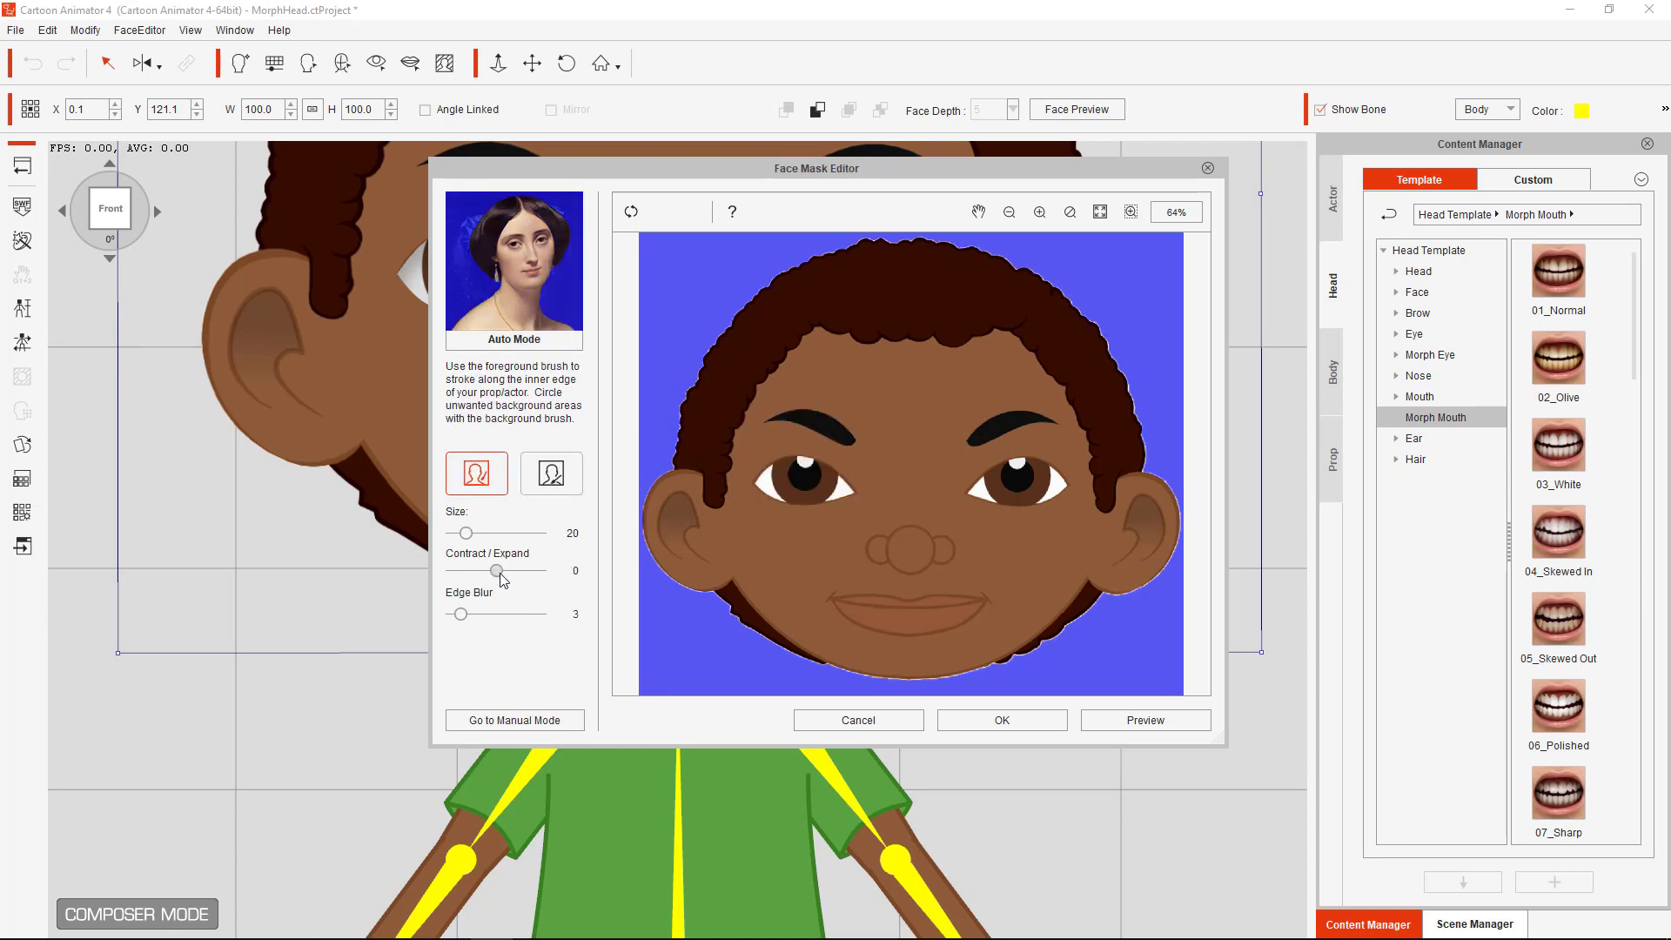
Set the face mask's Contract / Expand to 2 and Edge Blur to 2, preview the cutout, and apply the mask
mouse_move(501, 578)
mouse_down()
mouse_move(528, 578)
mouse_move(496, 571)
mouse_up()
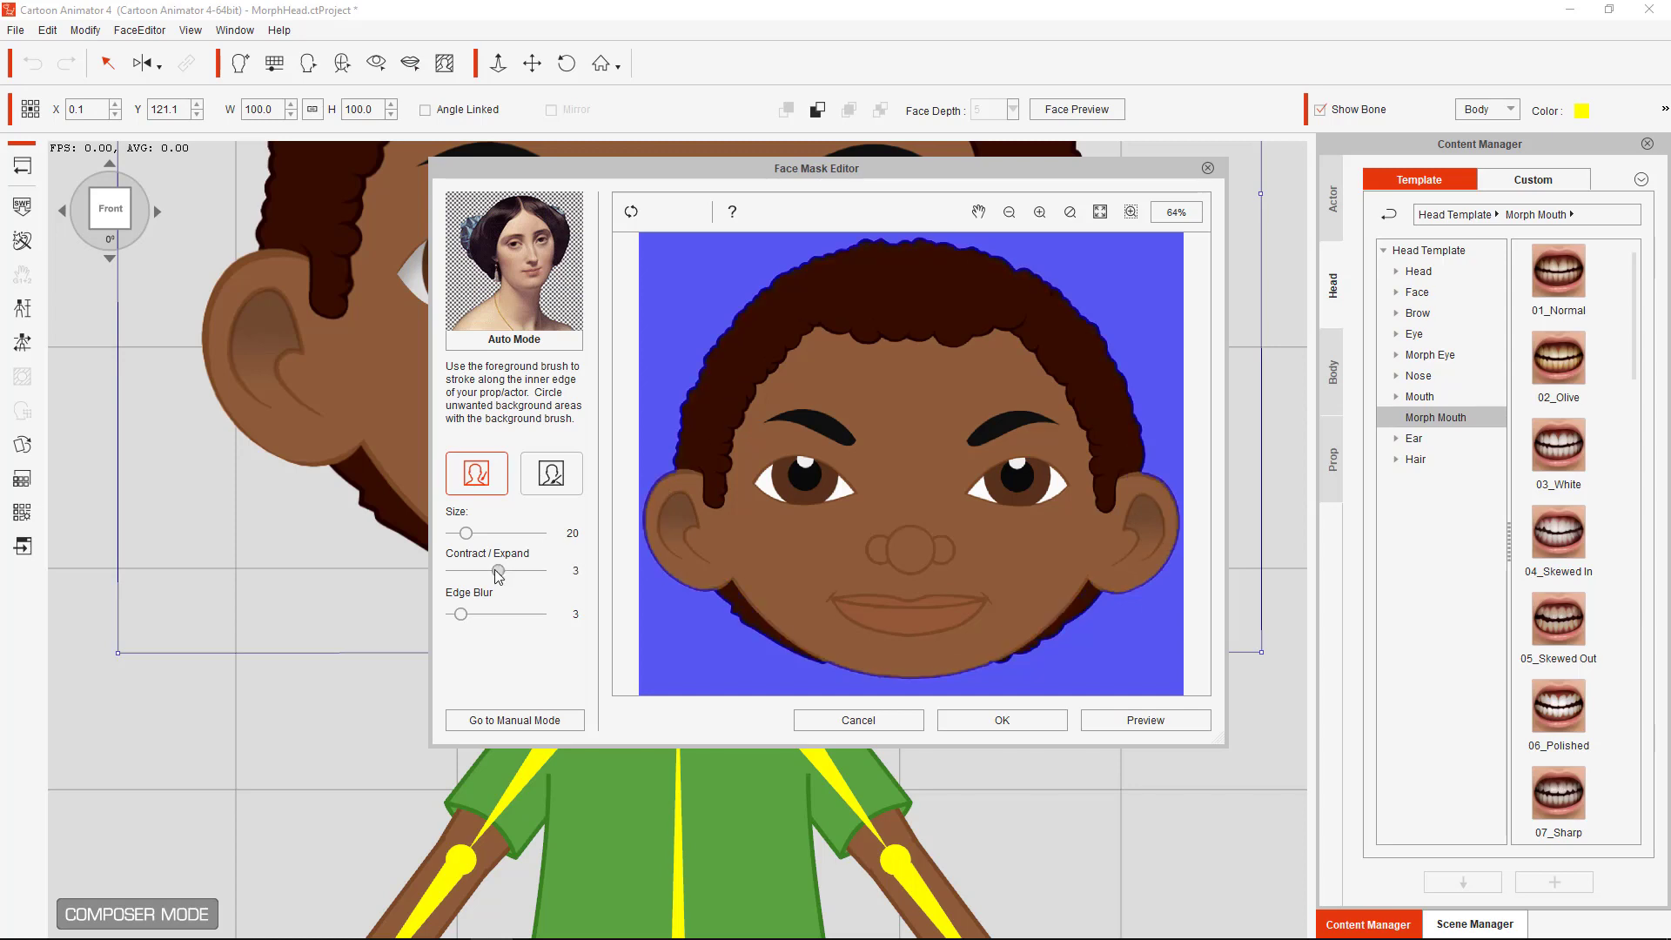
drag(495, 571, 494, 572)
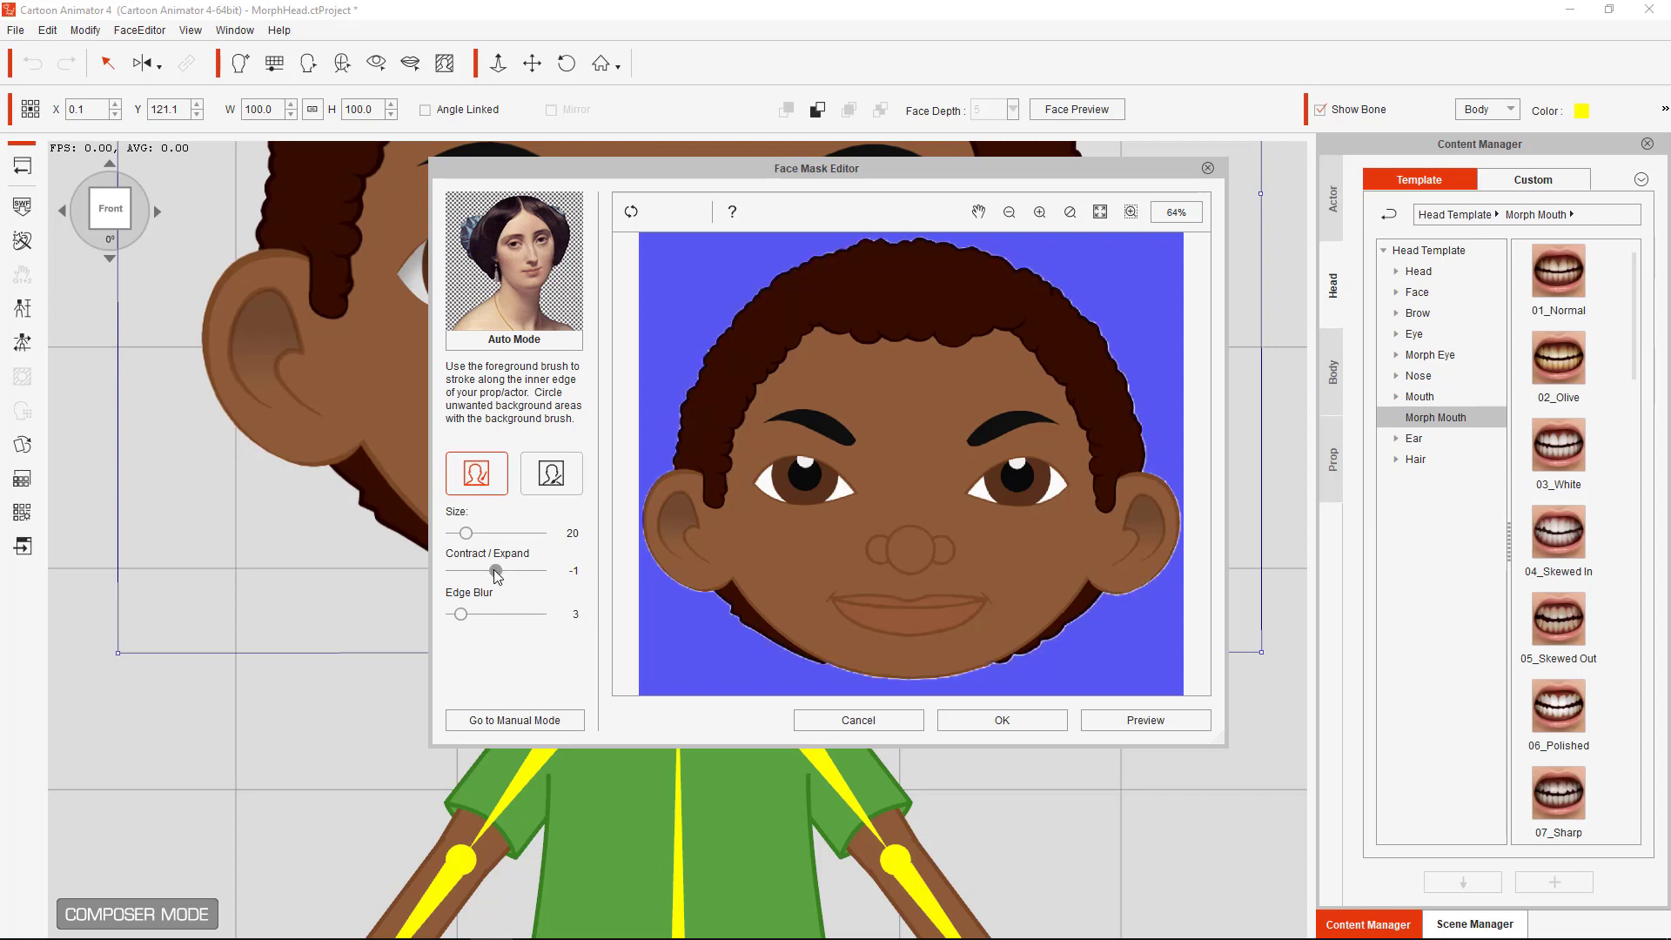
drag(494, 569, 496, 572)
drag(494, 566, 496, 571)
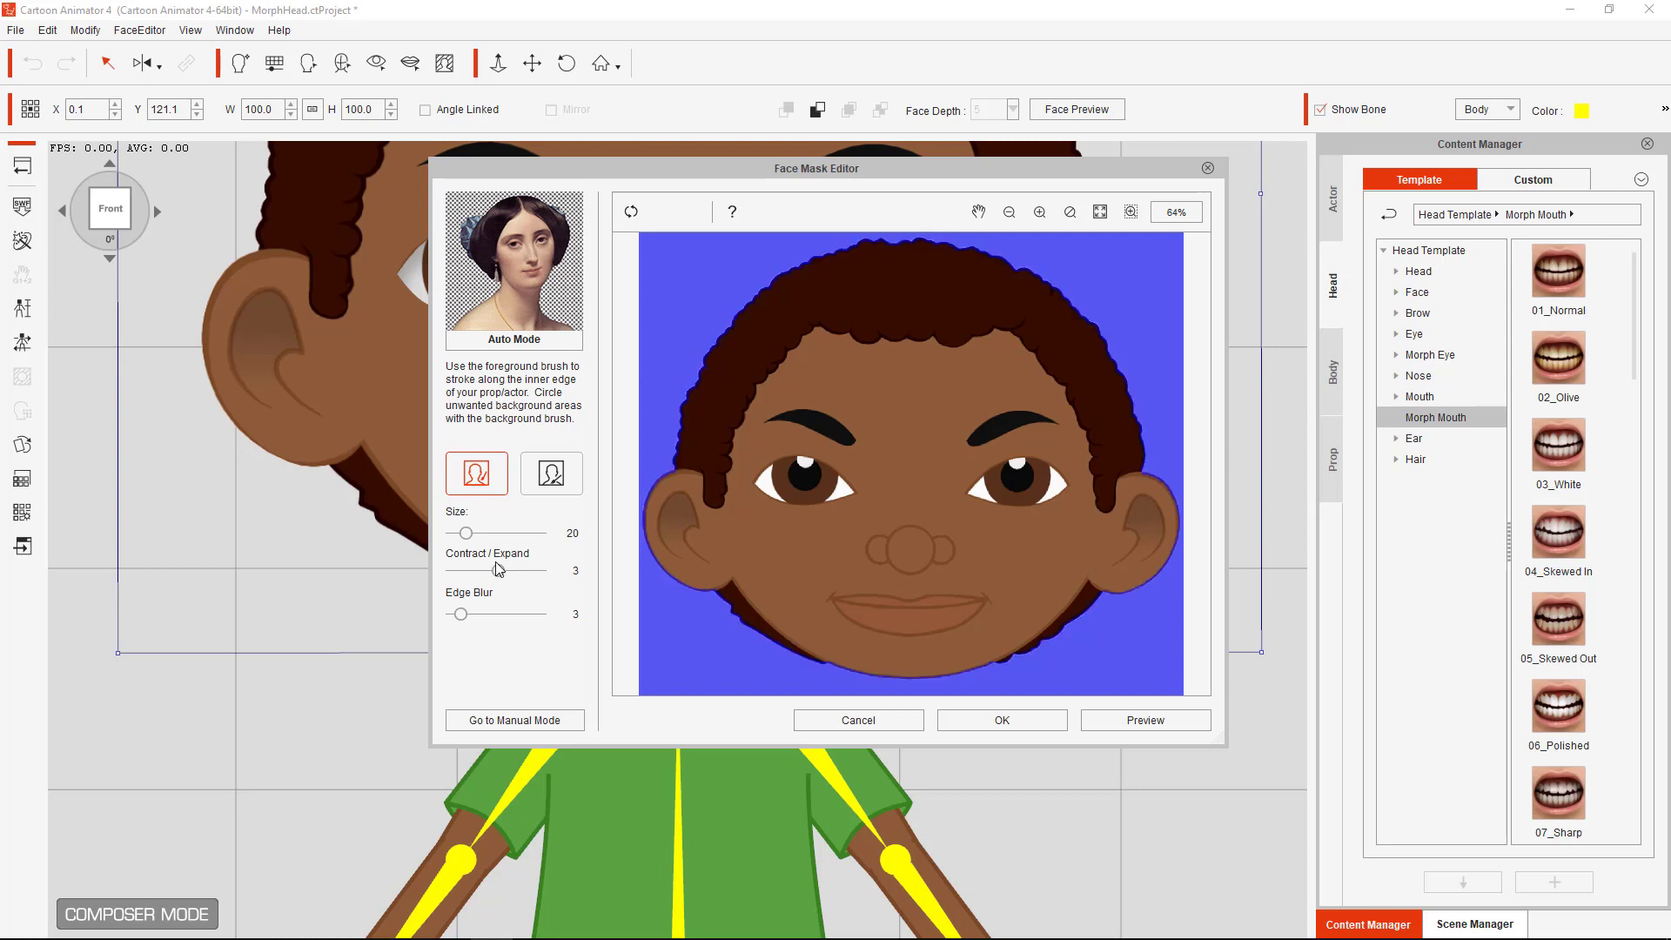
double_click(581, 571)
text(2)
click(1119, 723)
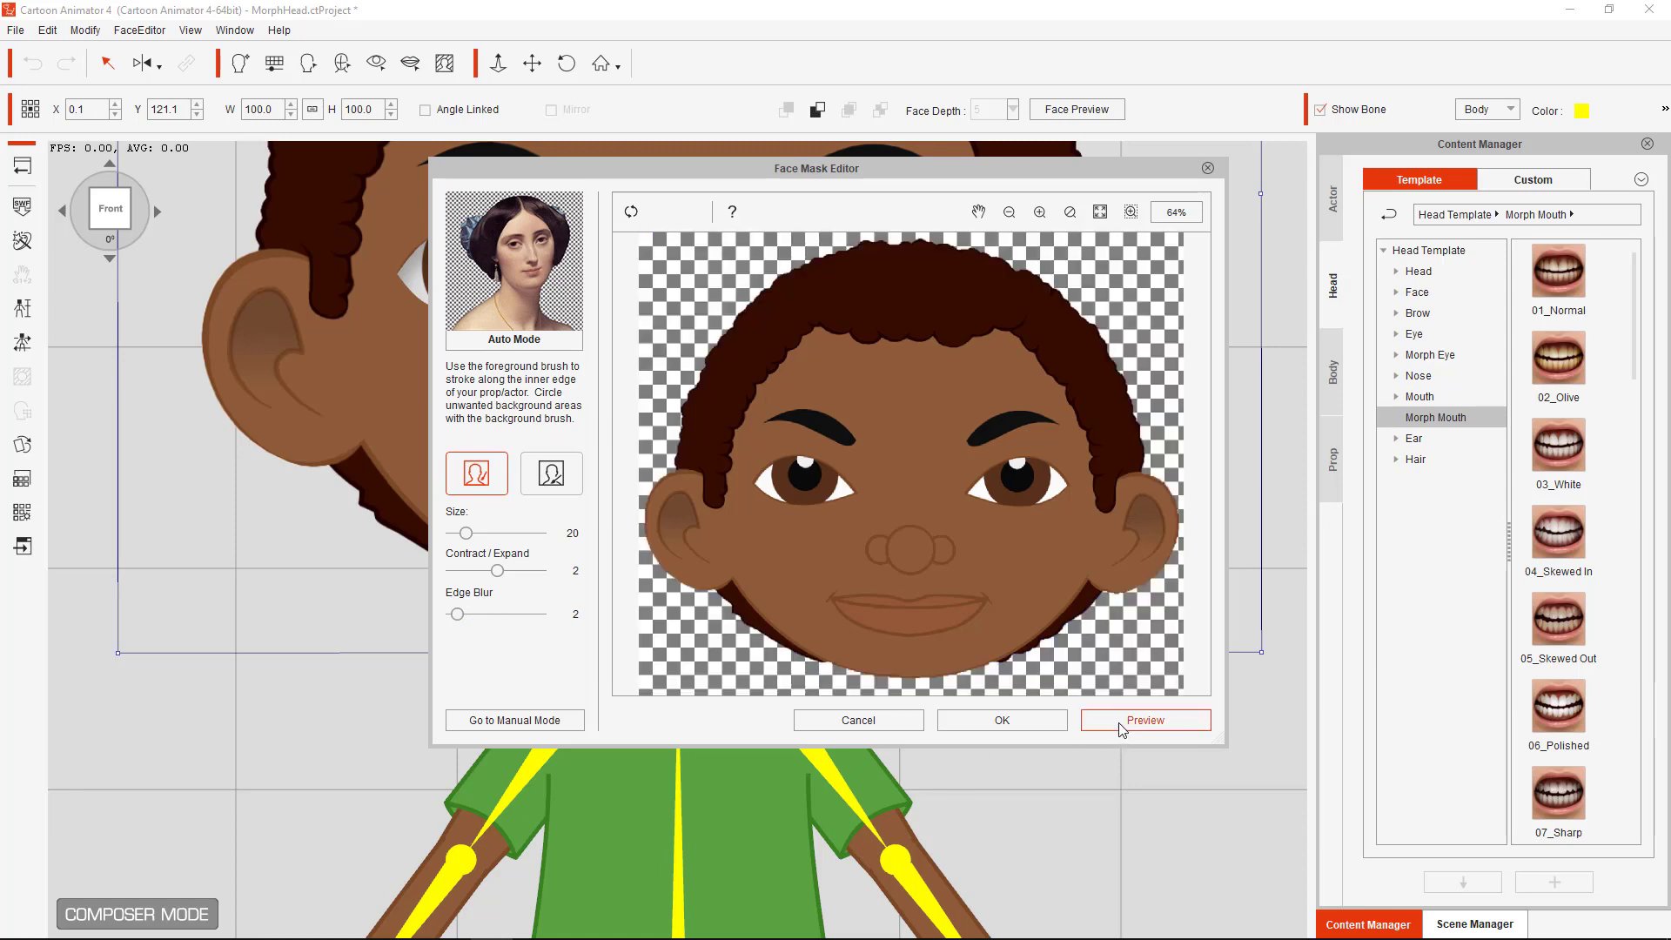
click(1042, 721)
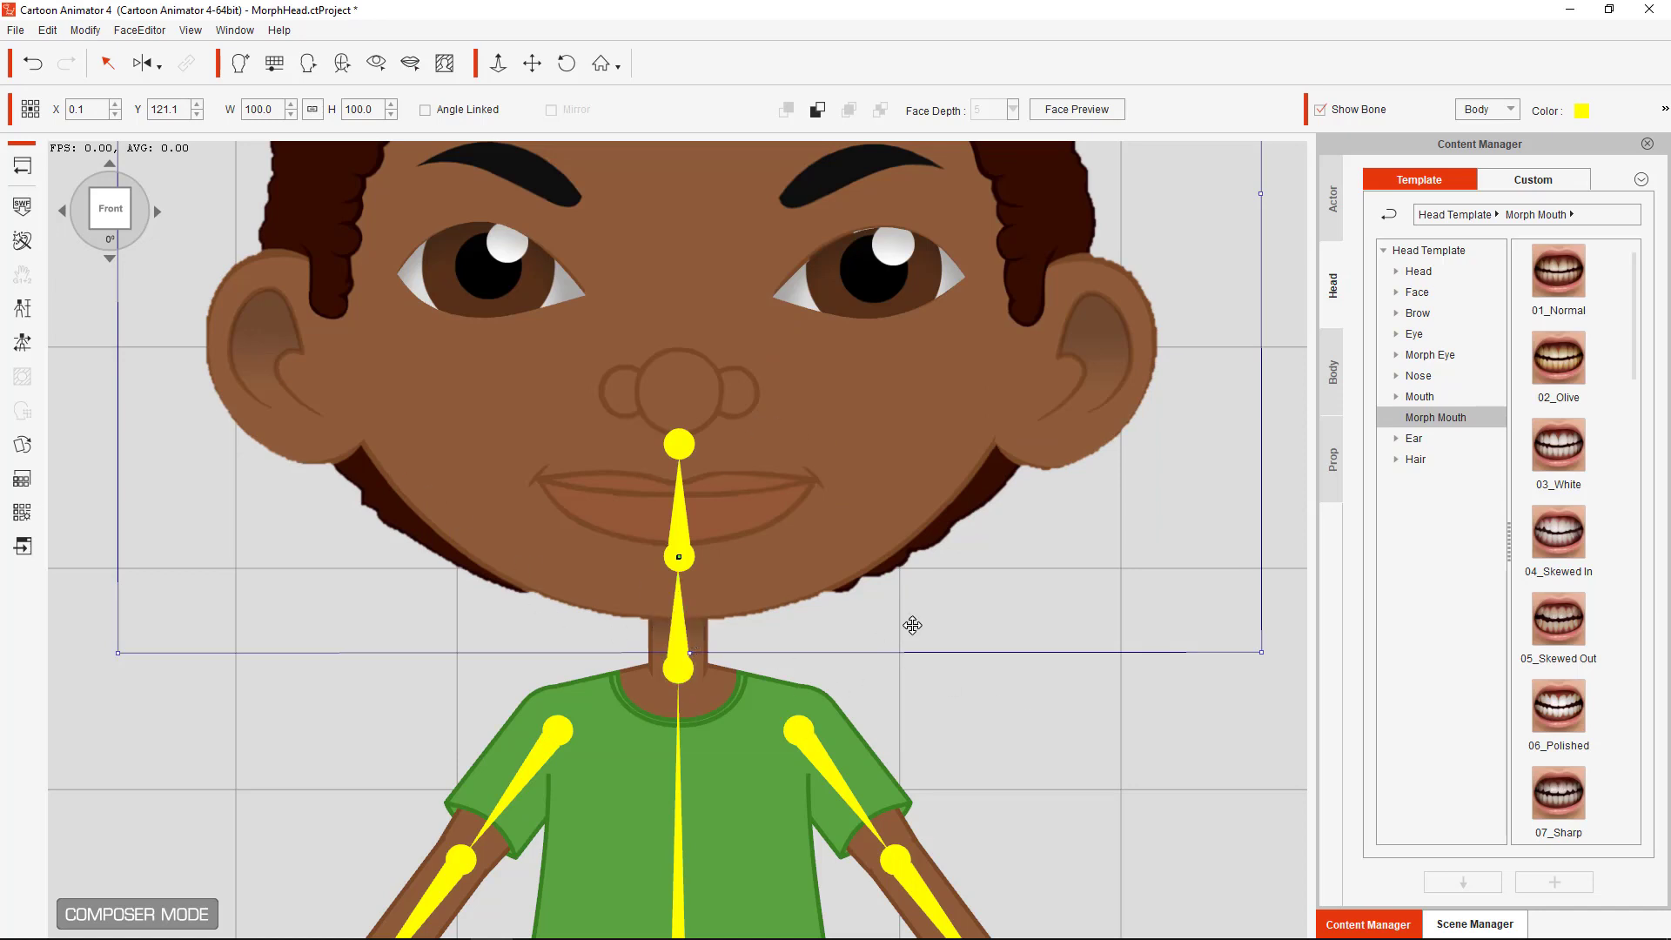
Scale the face sprite to 93.4 in width and height and move it to Y 151.0 using the Sprite Editor
click(1091, 704)
scroll(1088, 640, down, 10)
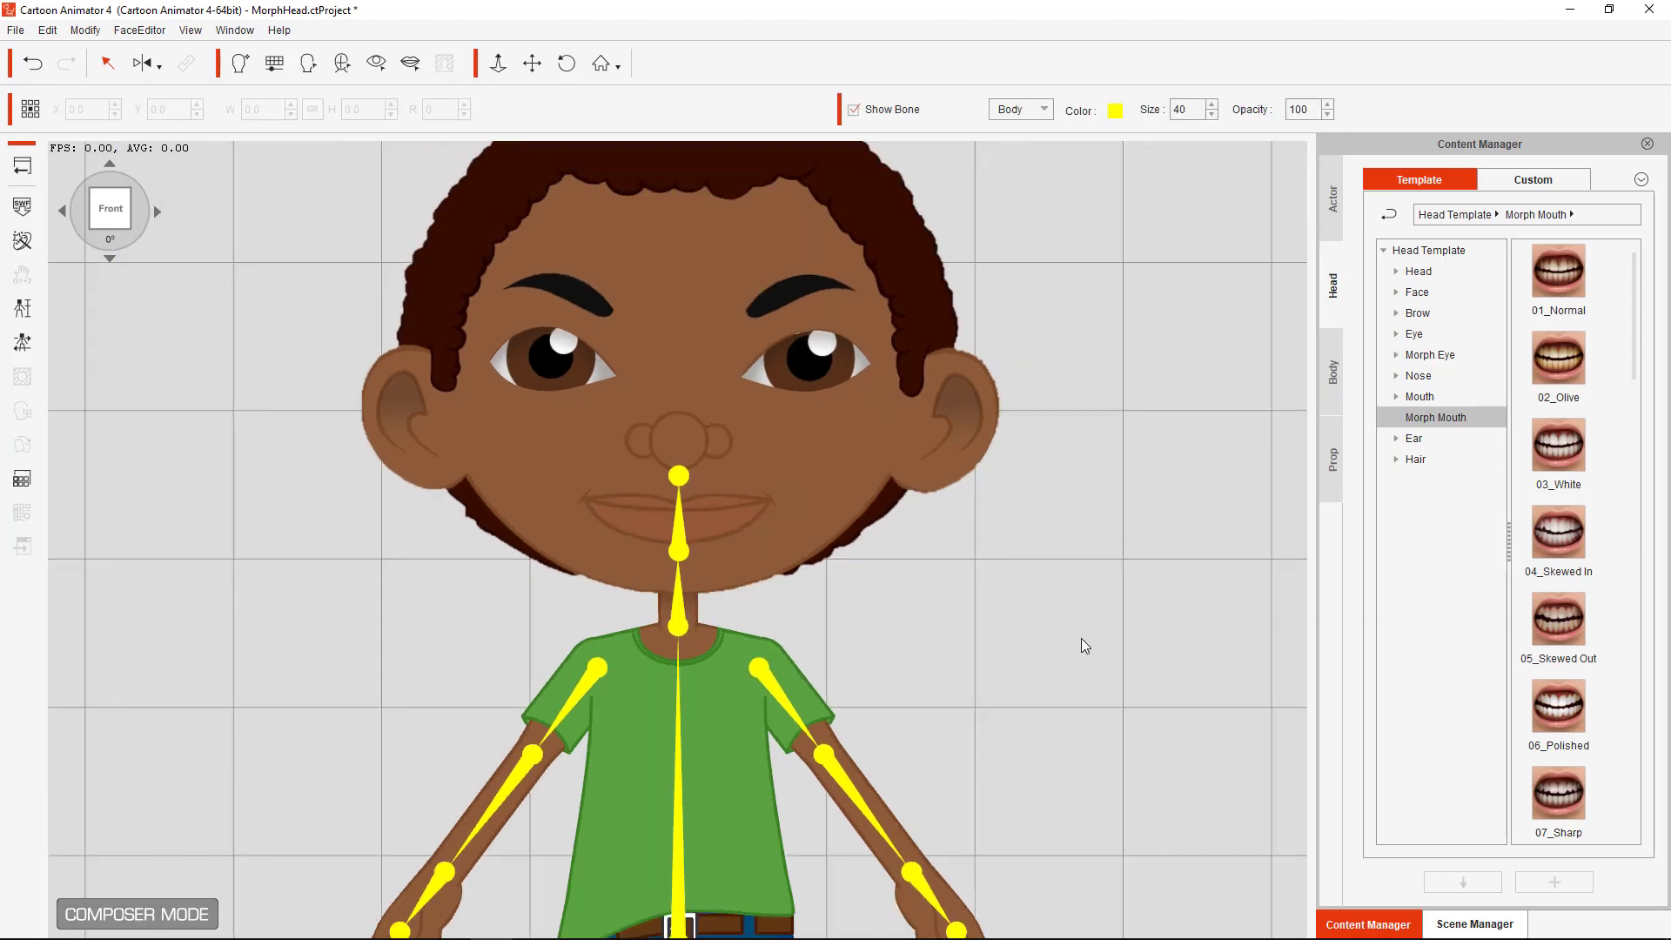
scroll(1074, 641, down, 4)
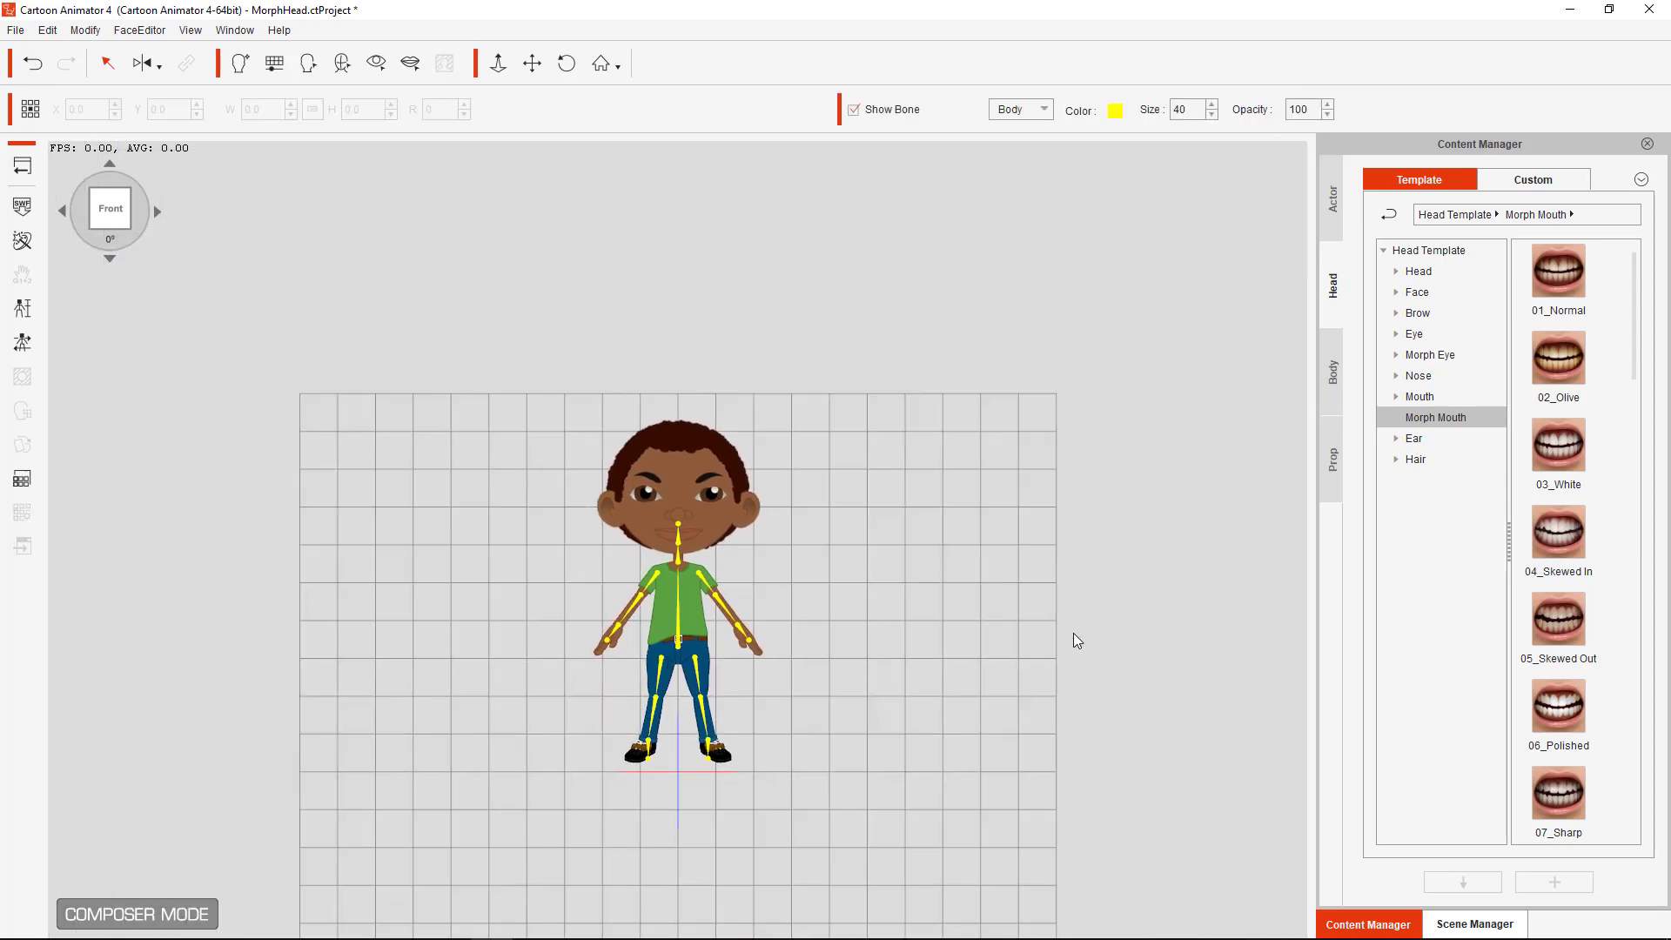
click(692, 462)
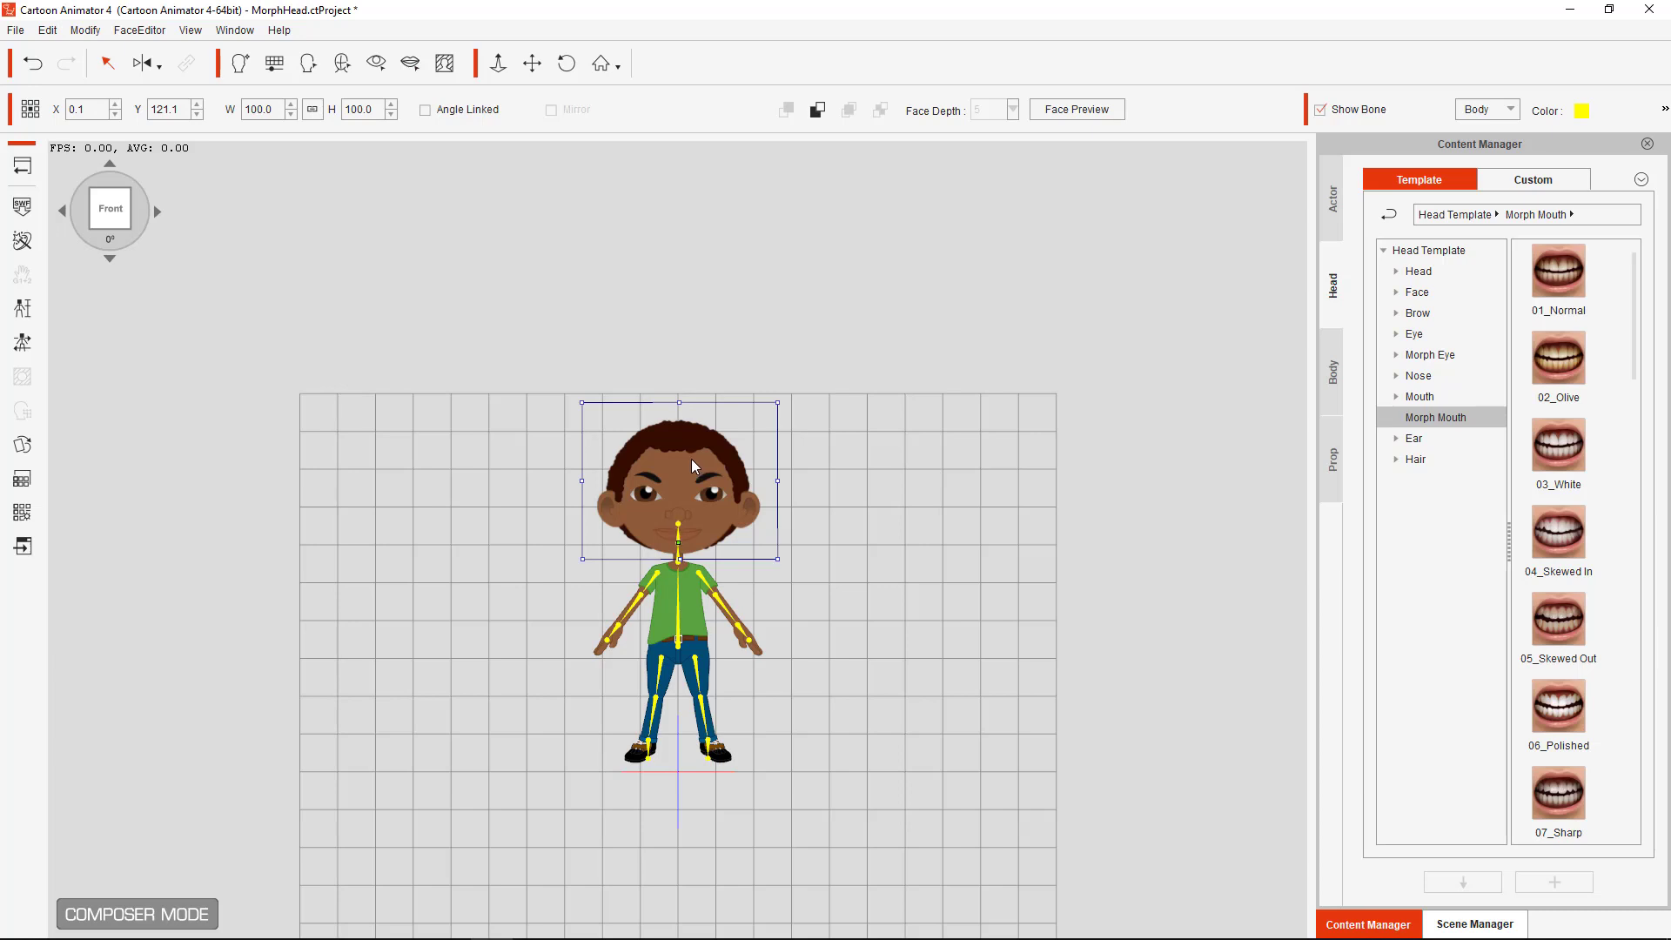
click(22, 442)
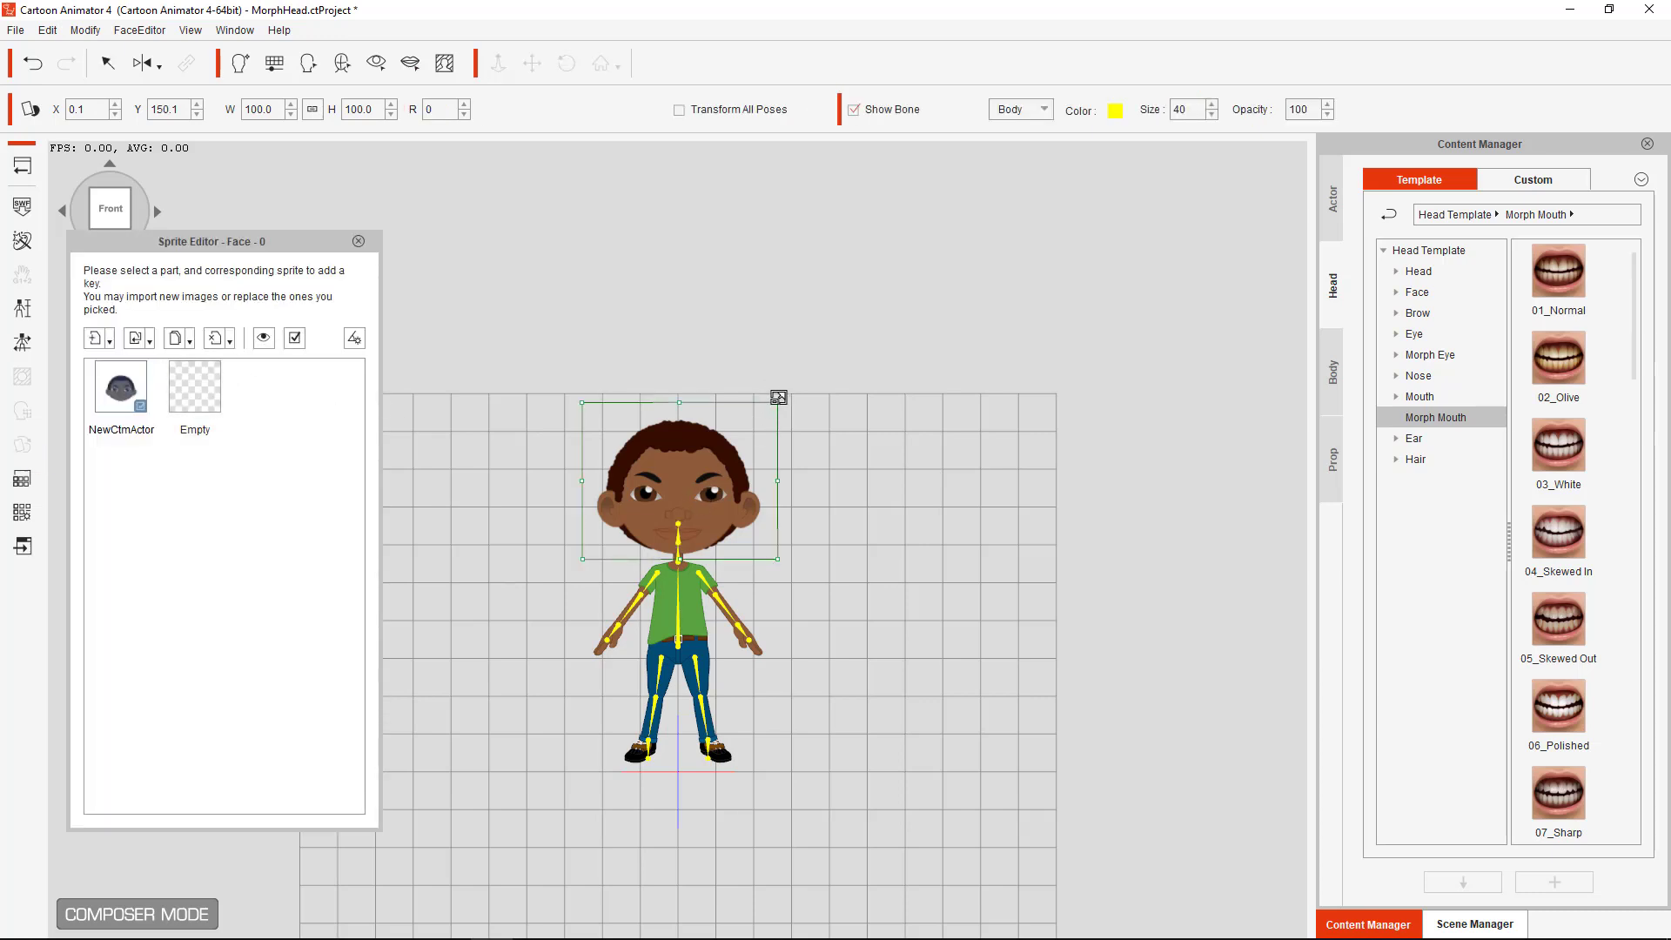
drag(779, 398, 774, 406)
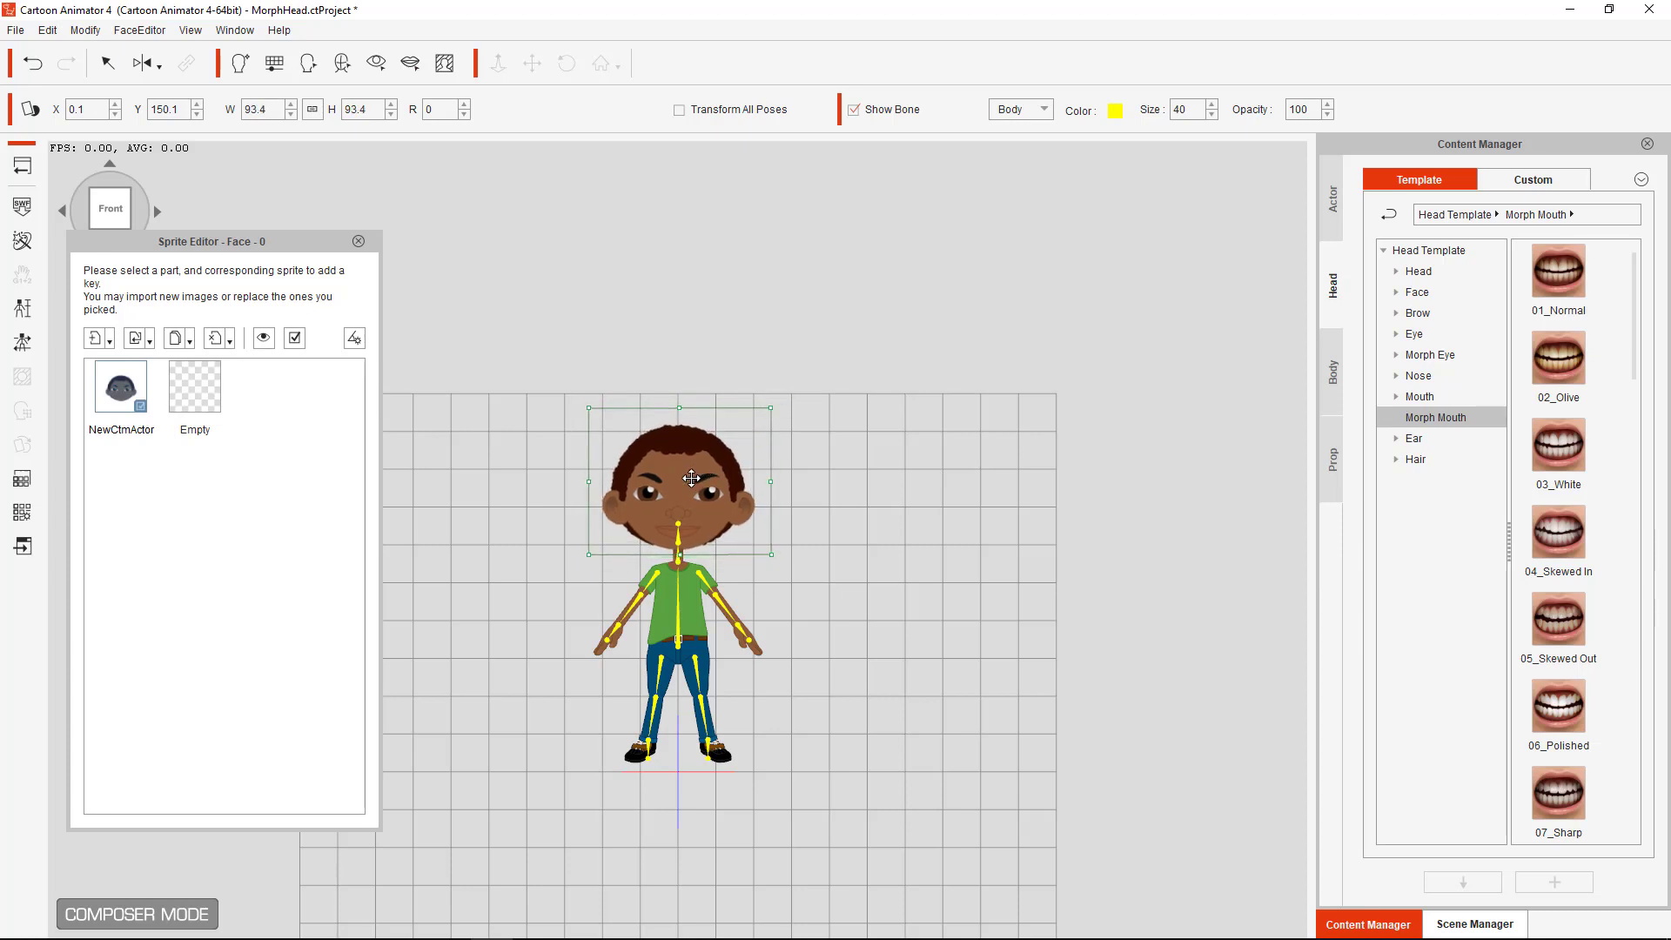
drag(691, 478, 691, 476)
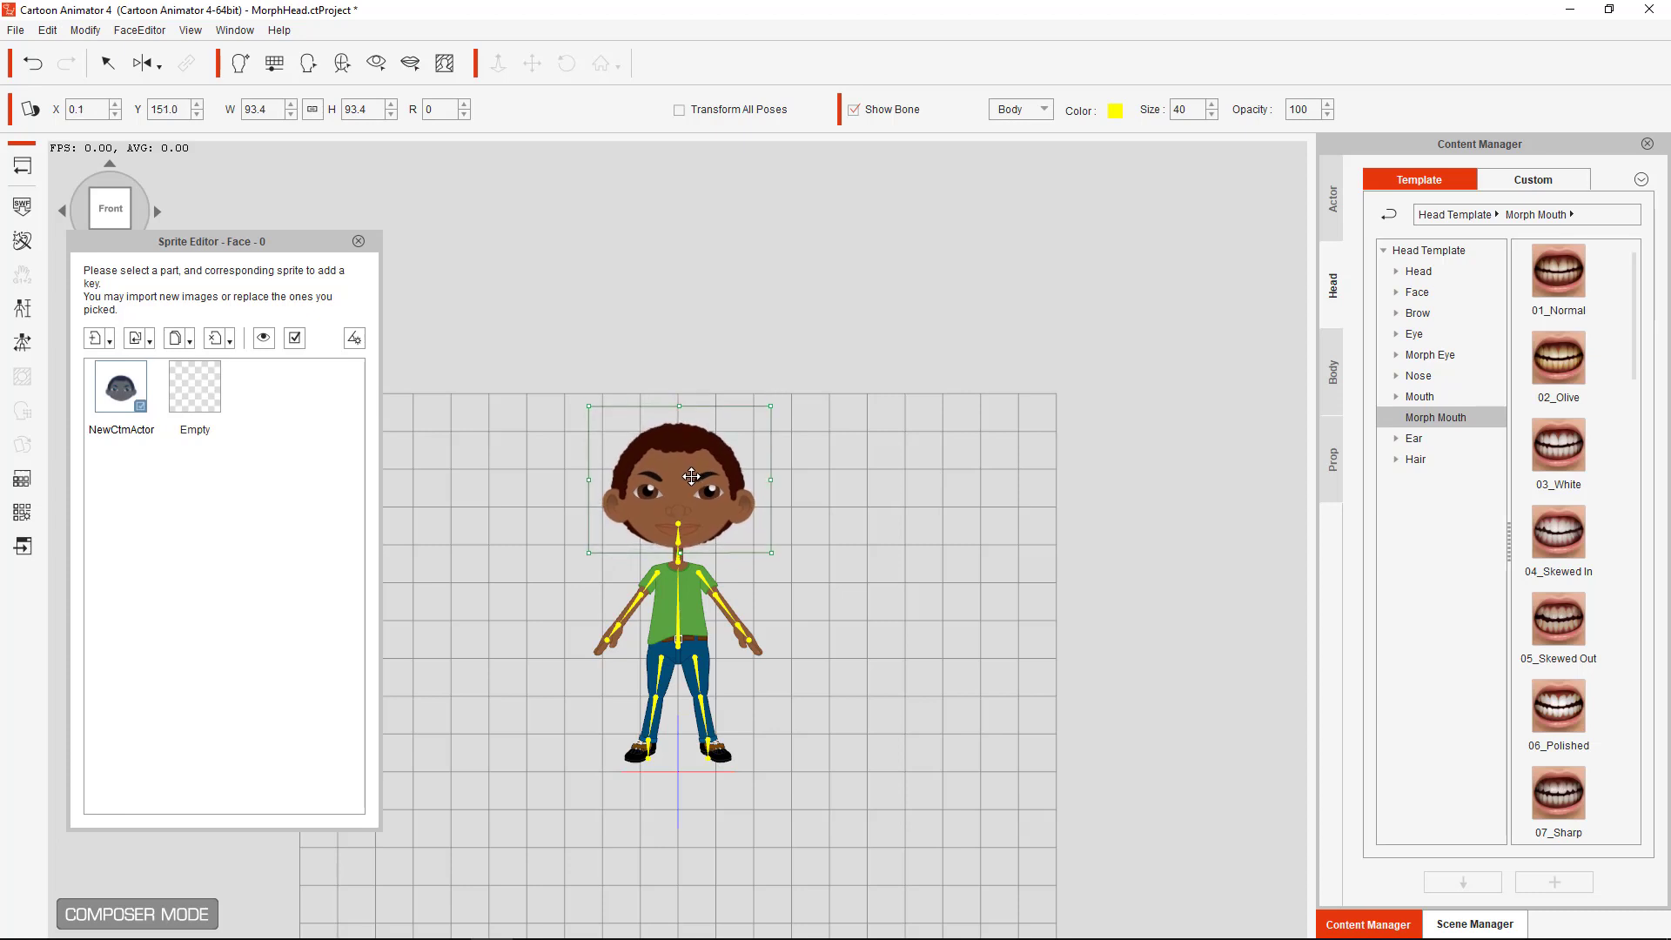
click(359, 241)
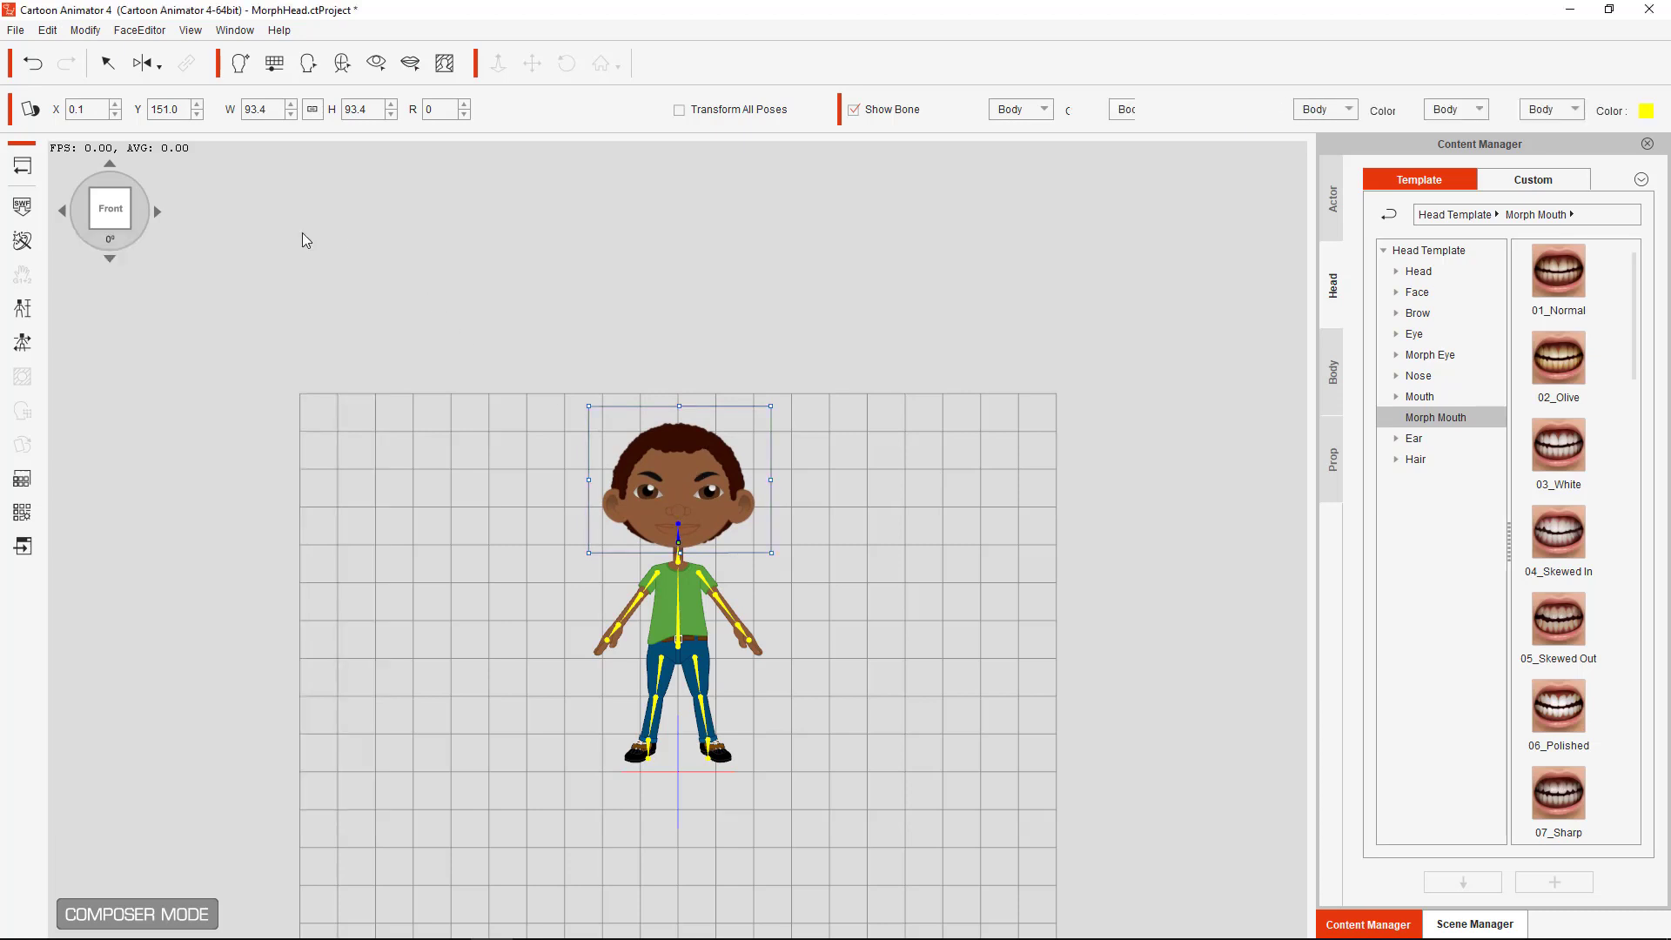
Return to Stage Mode and move the smaller-headed character to about X 35.2, overlapping the customized one for comparison
click(21, 168)
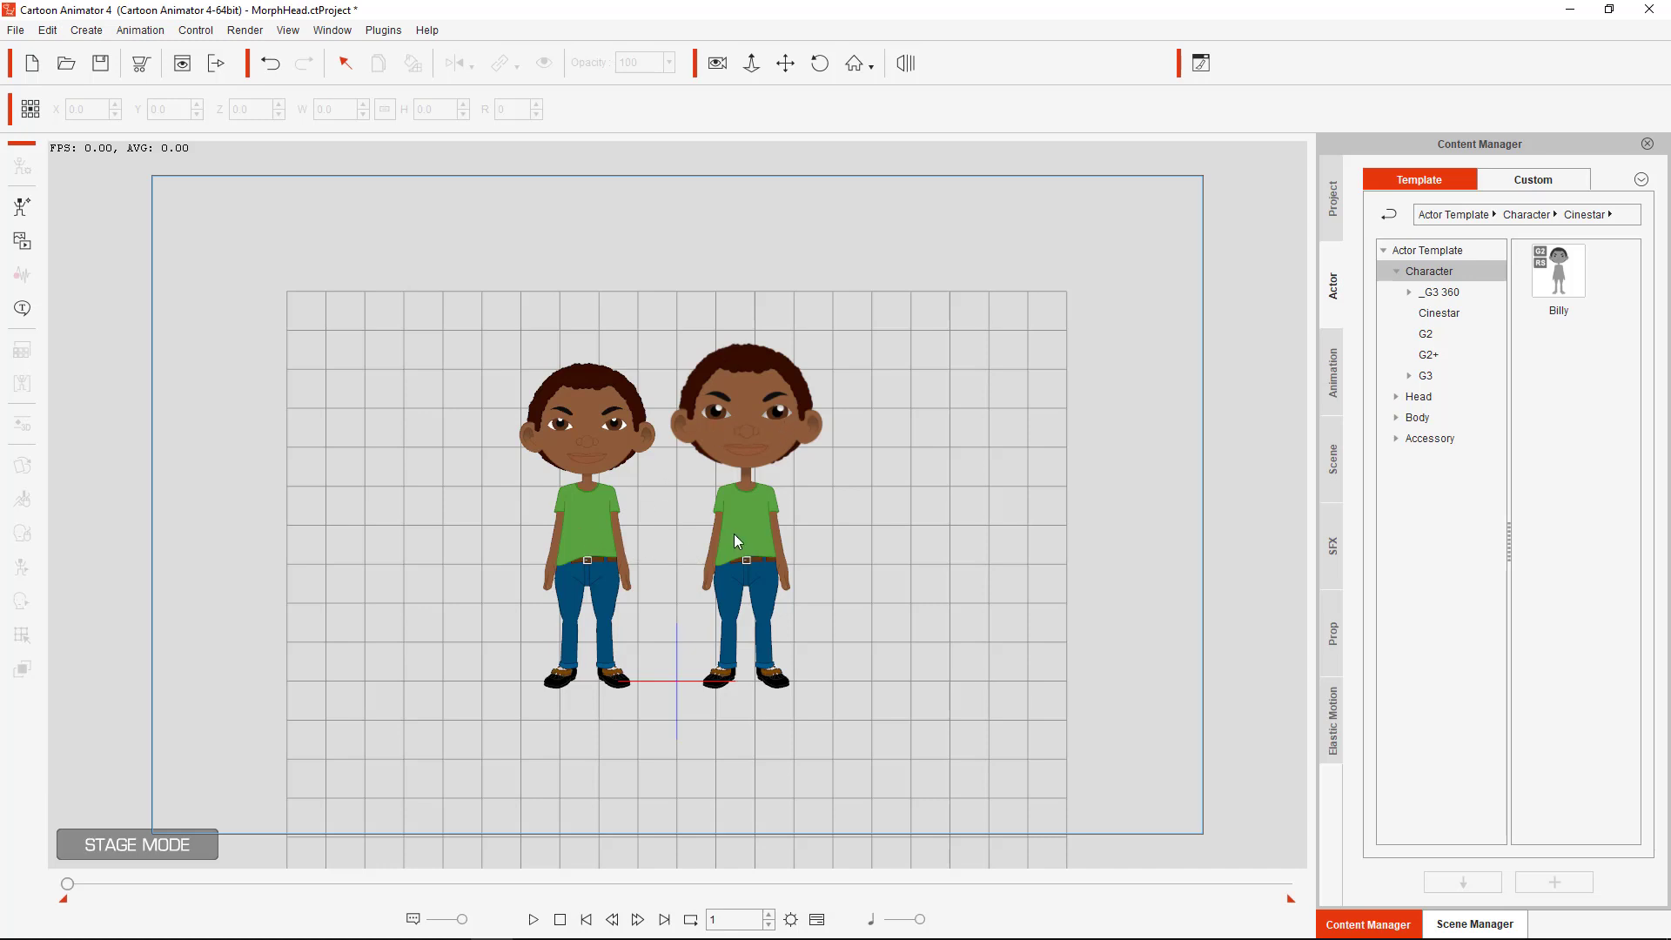
click(608, 549)
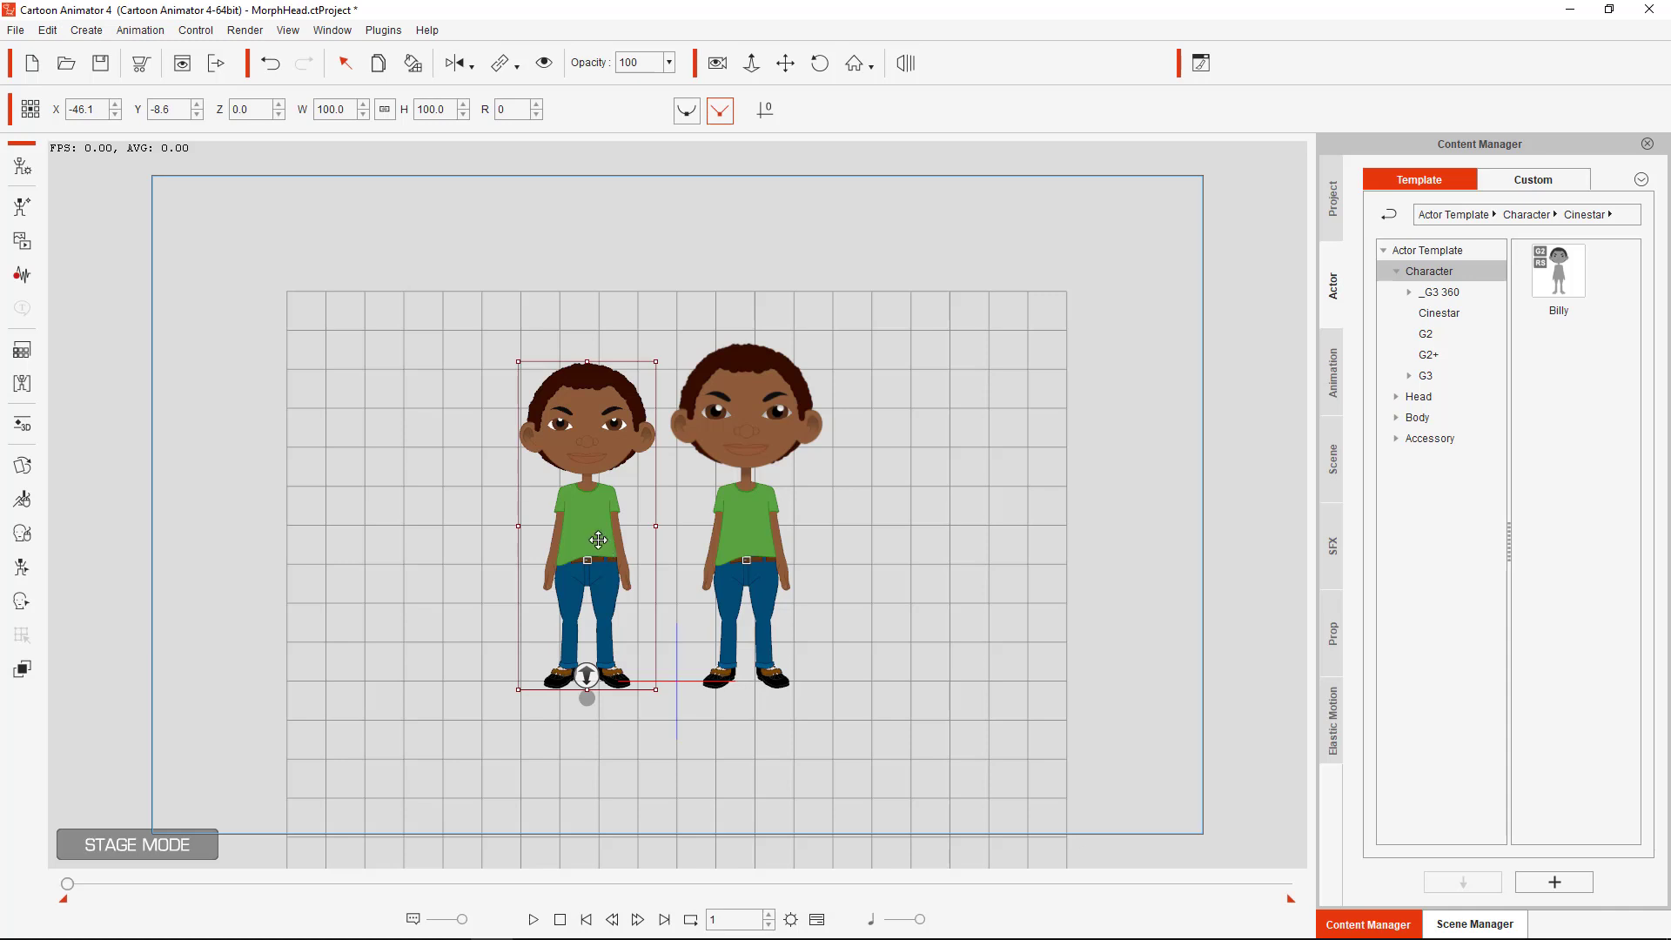
drag(591, 532, 748, 554)
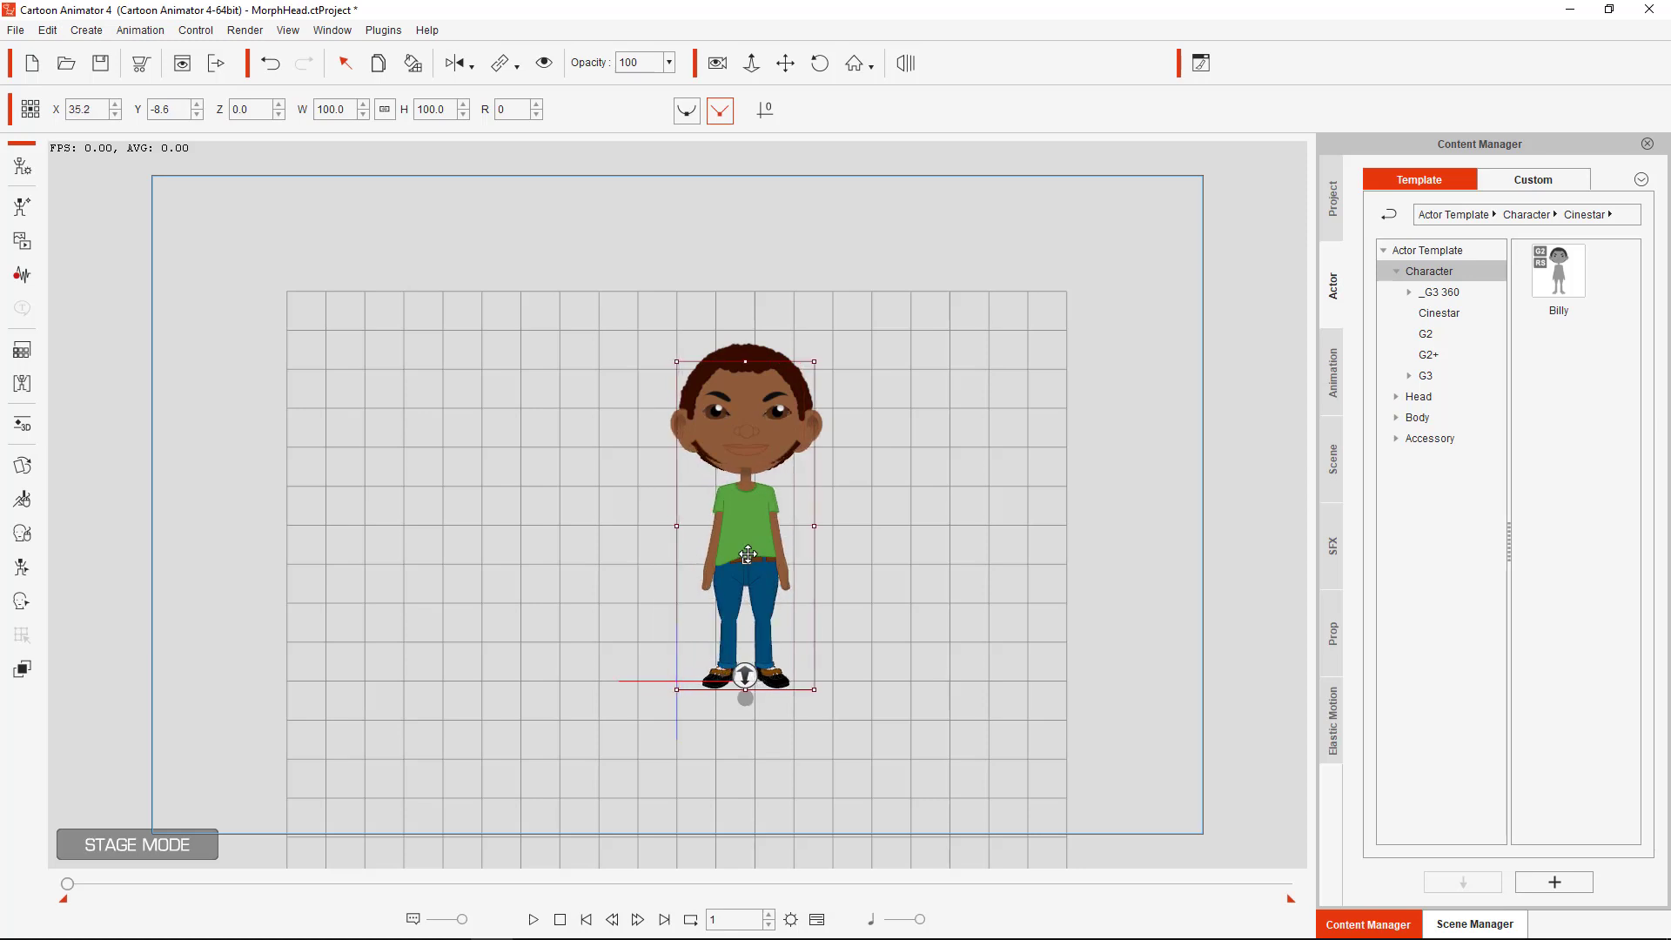
Select the customized character's face in the Sprite Editor with the stage enlarged around the overlapping figures
click(746, 431)
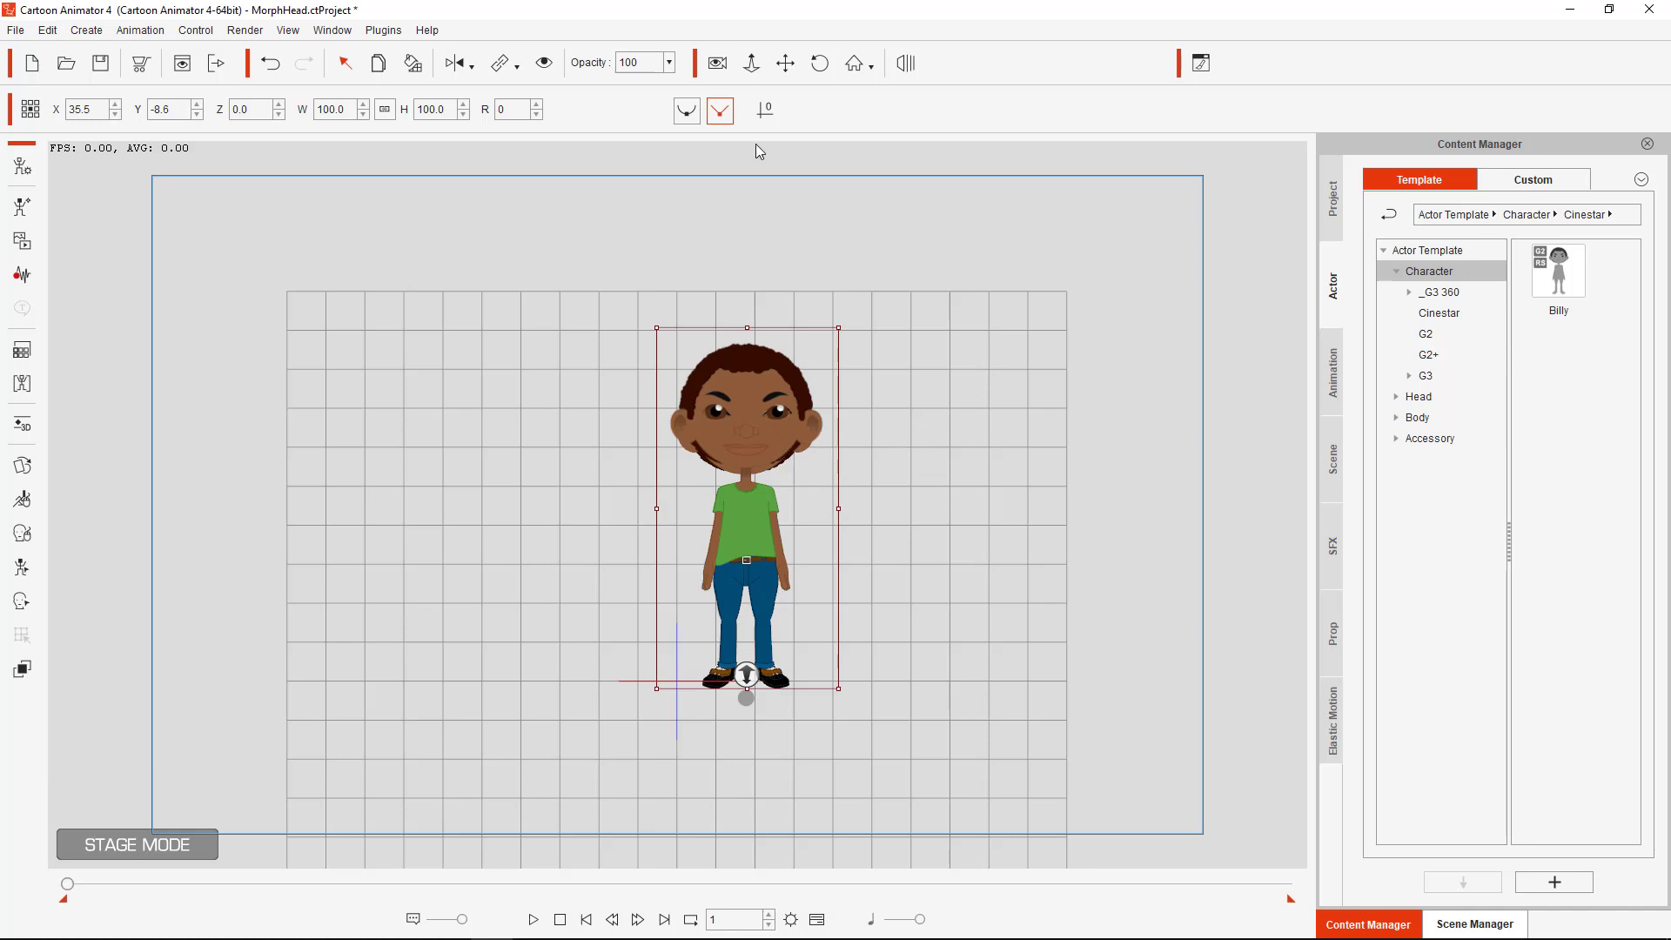
click(751, 63)
drag(940, 551, 939, 399)
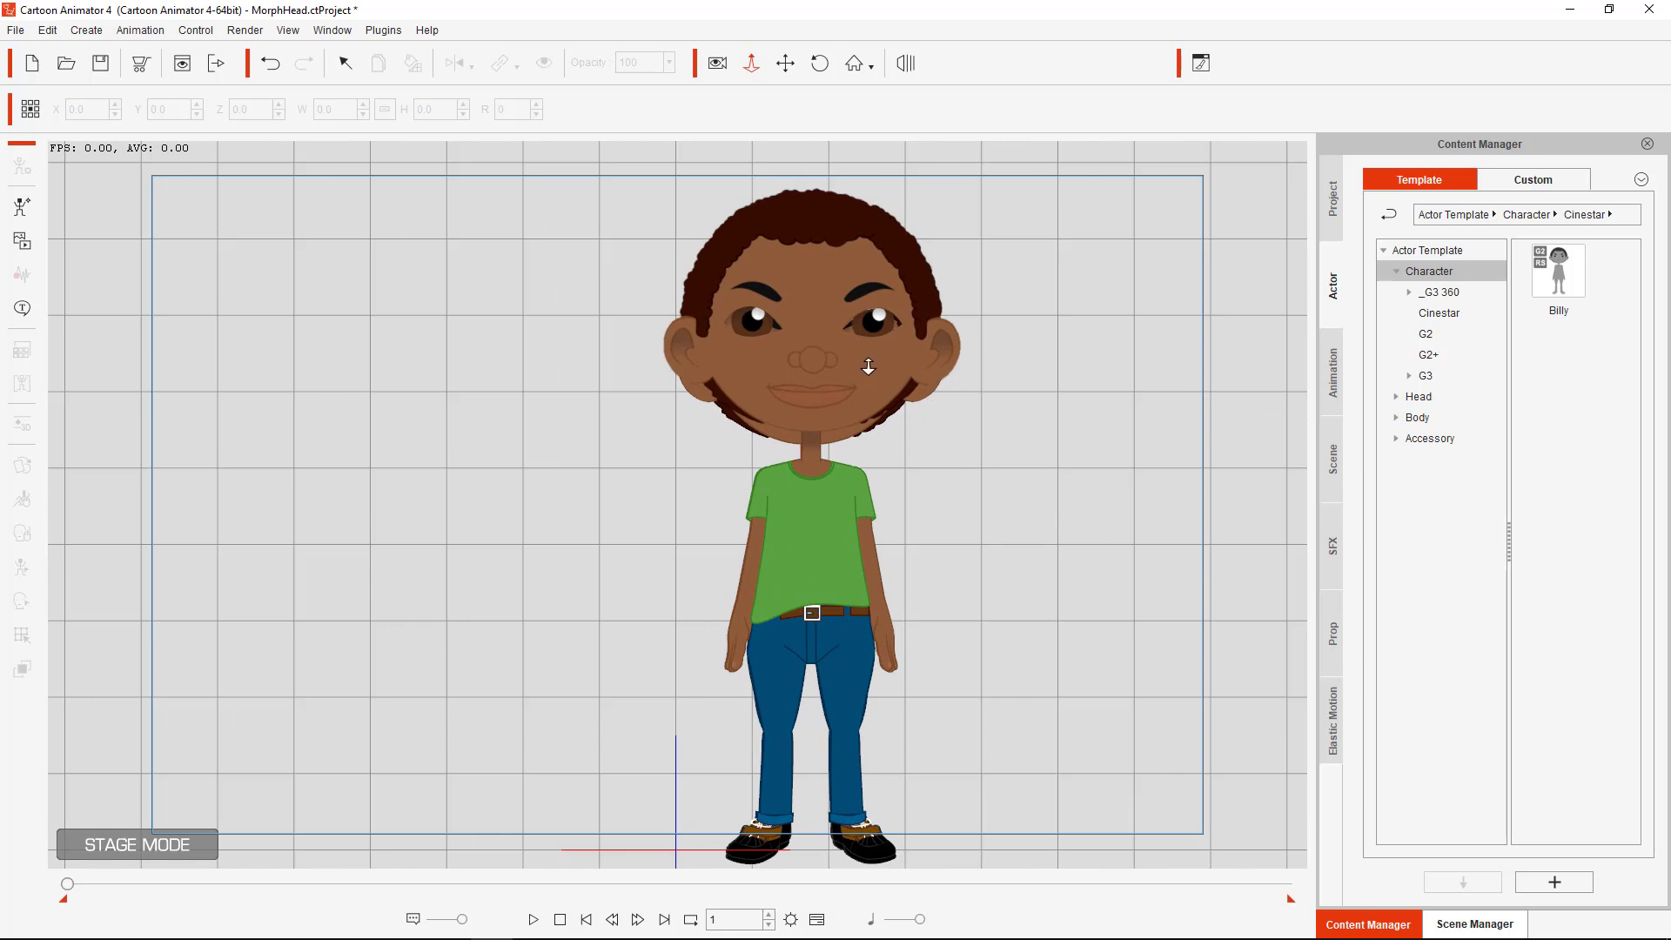
key(Escape)
click(868, 367)
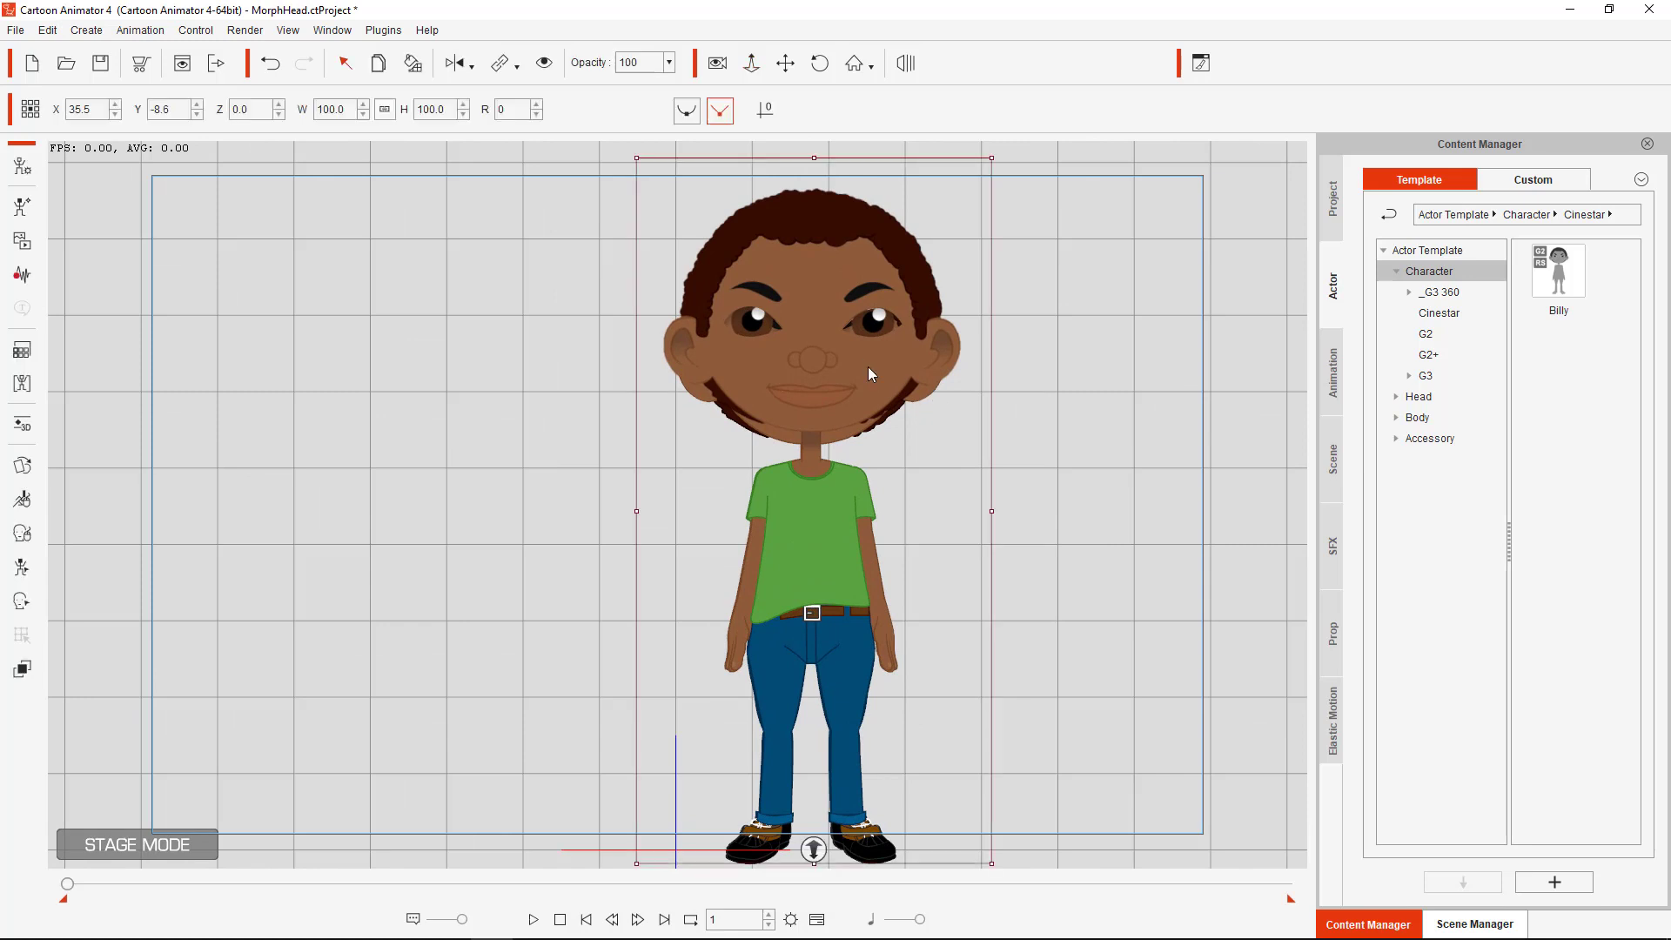
click(22, 465)
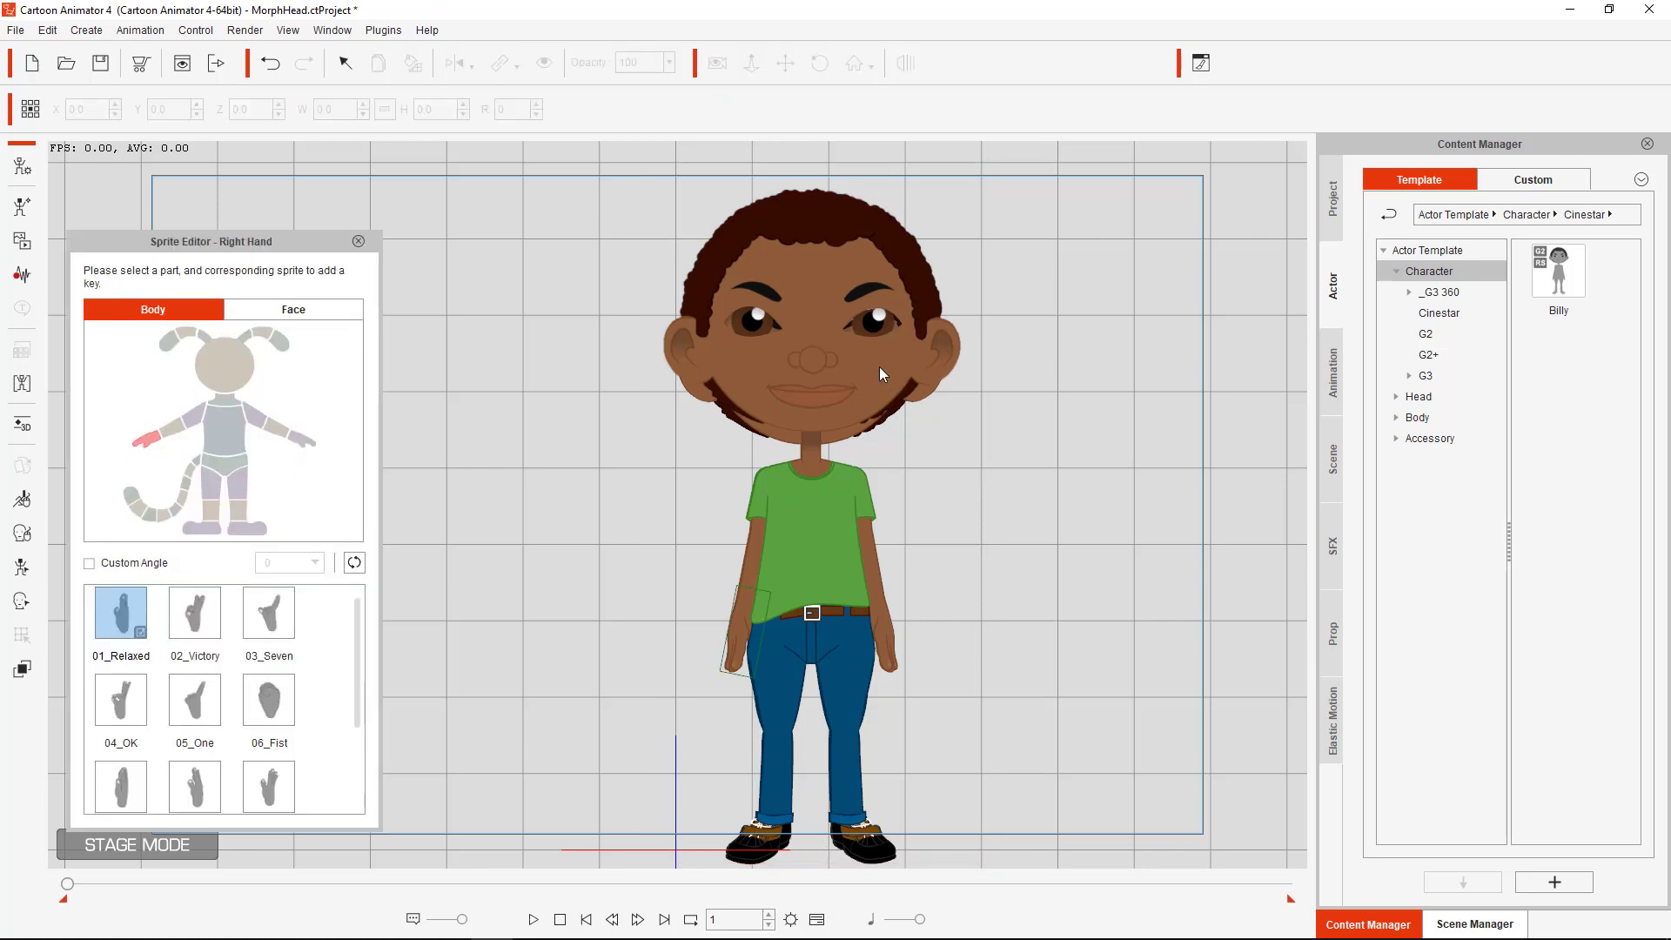
click(877, 364)
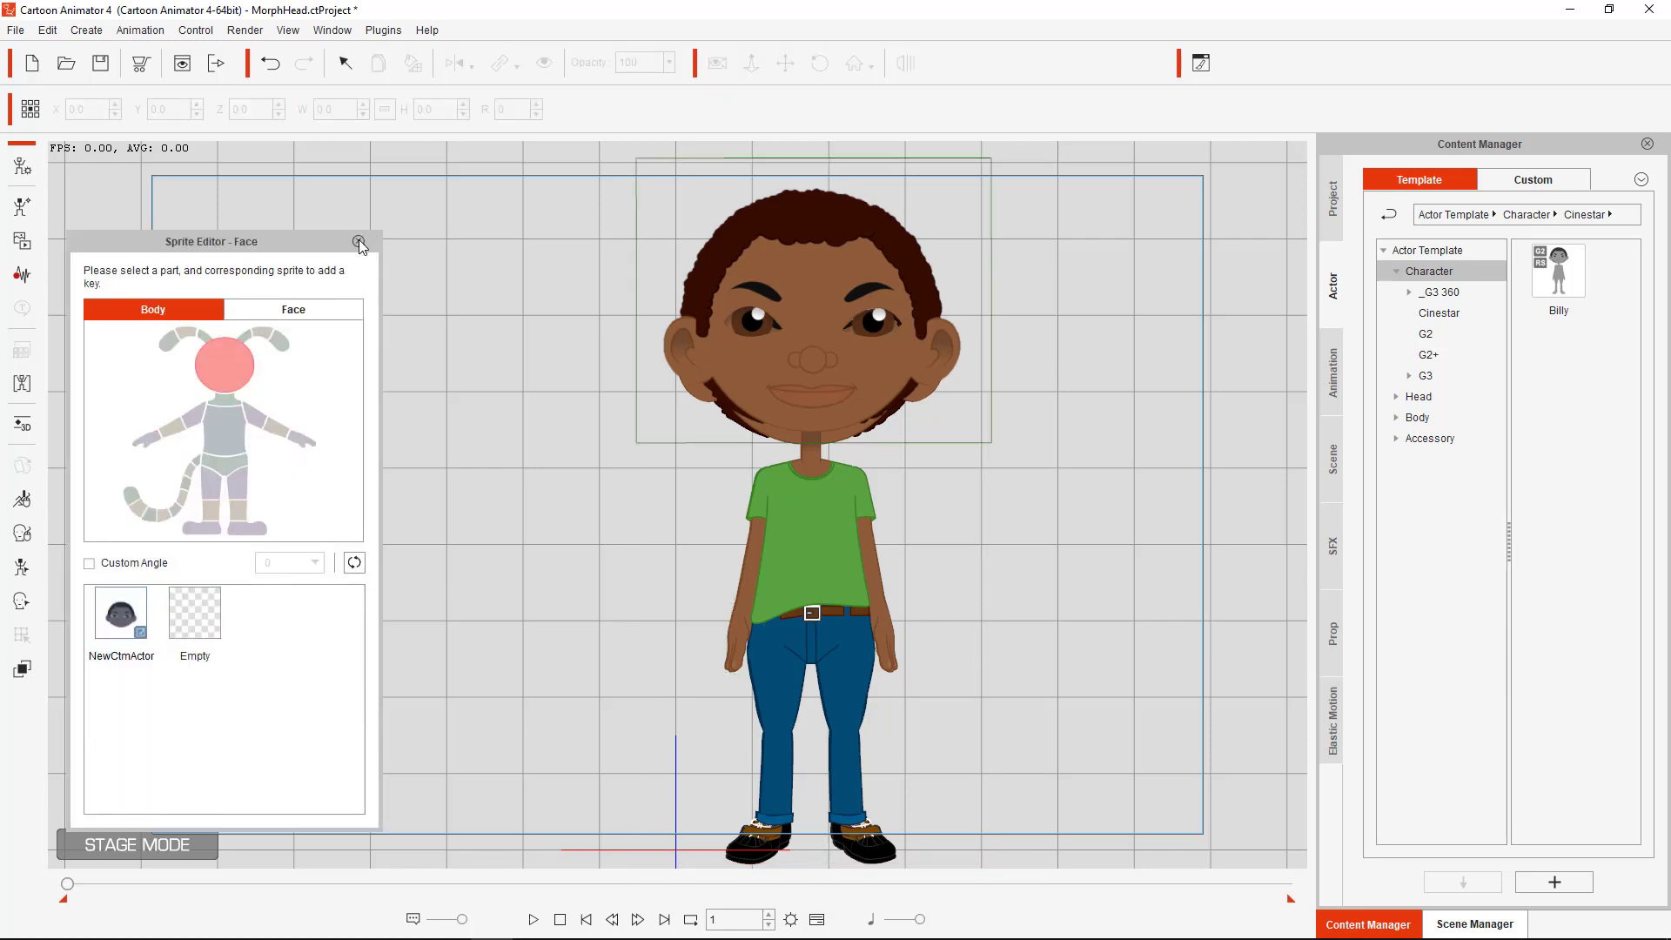
Scale the customized character's face sprite to 85.6 in width and height and move it to Y 134.7 in the Runtime Composer
click(22, 383)
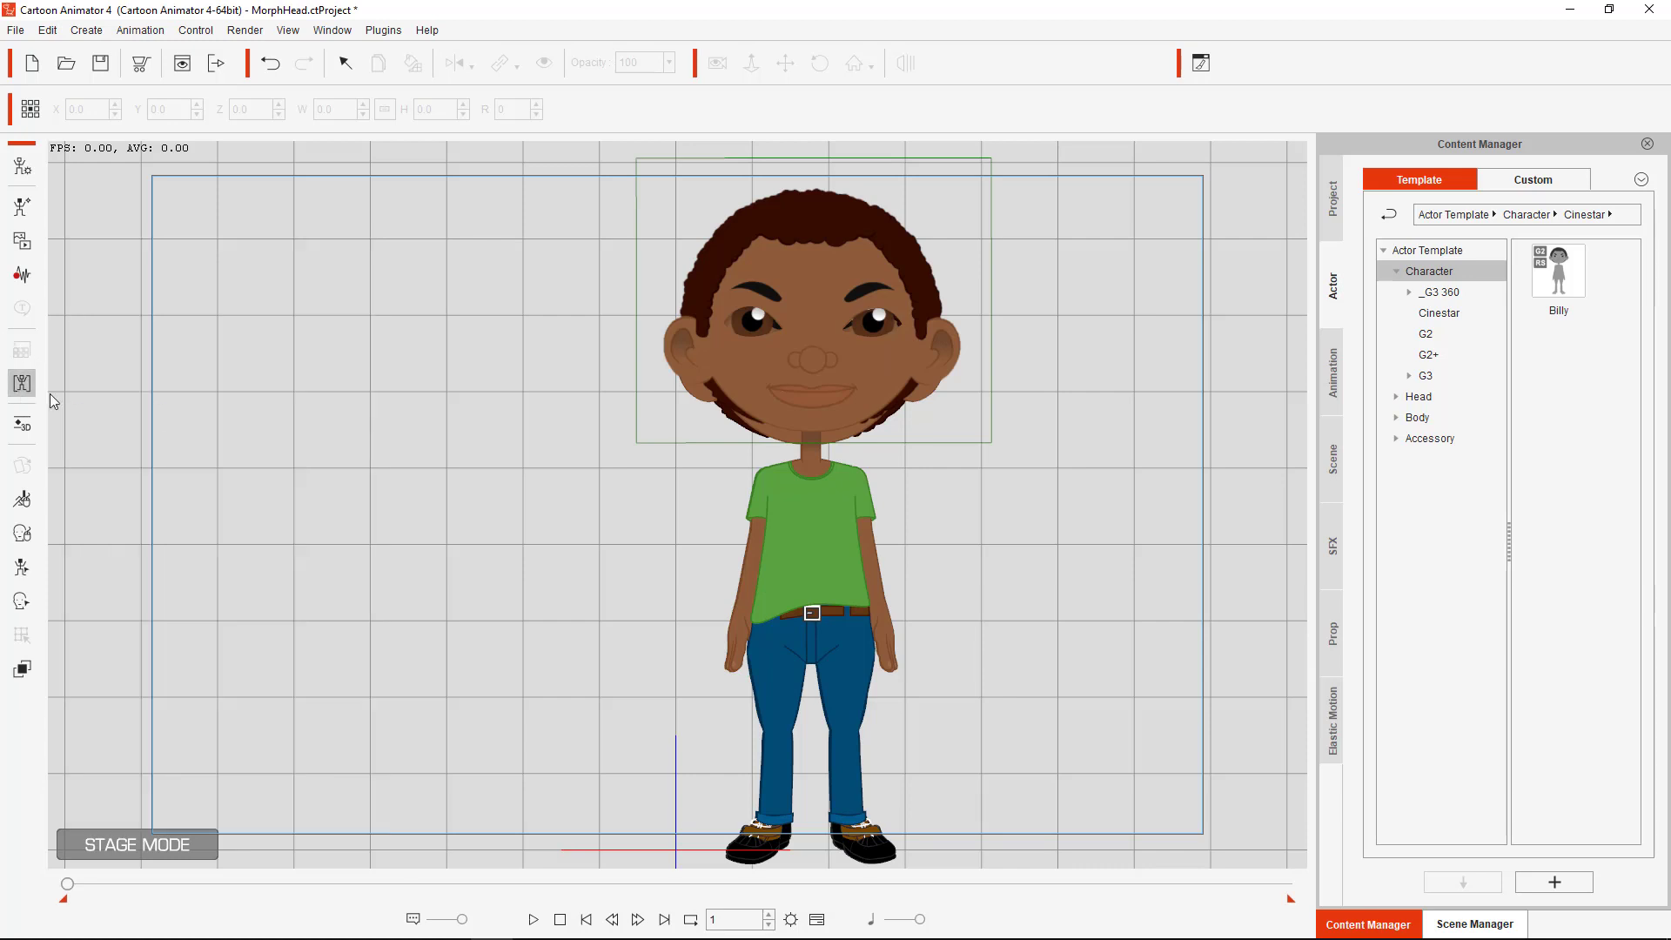
click(22, 383)
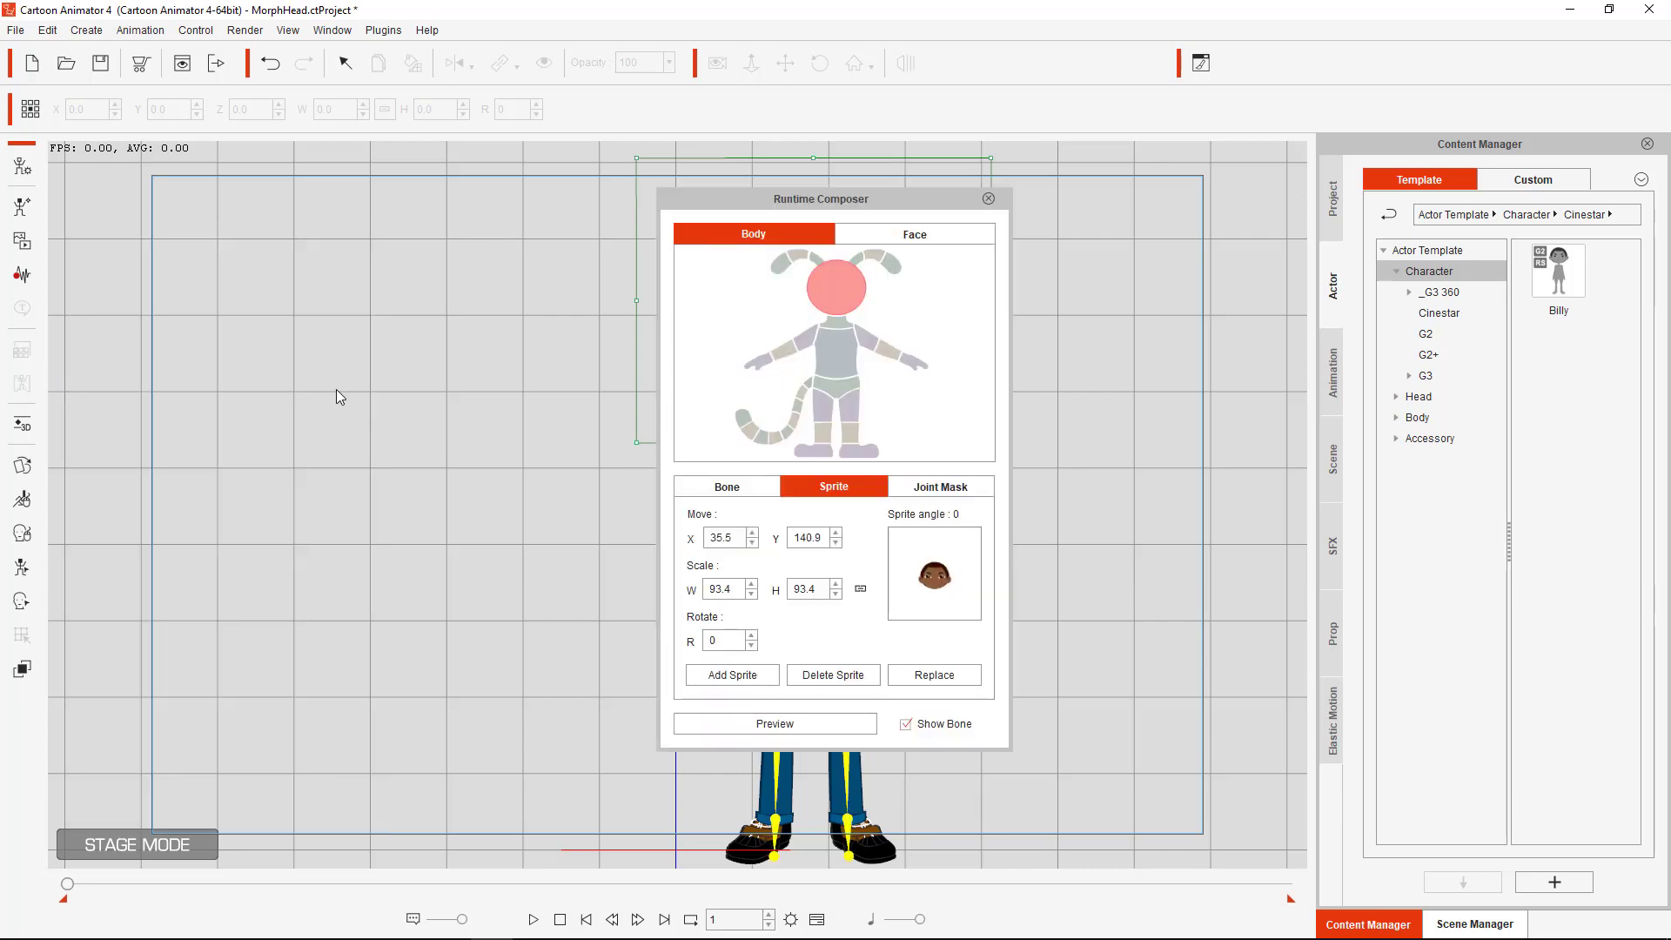
drag(747, 200, 286, 156)
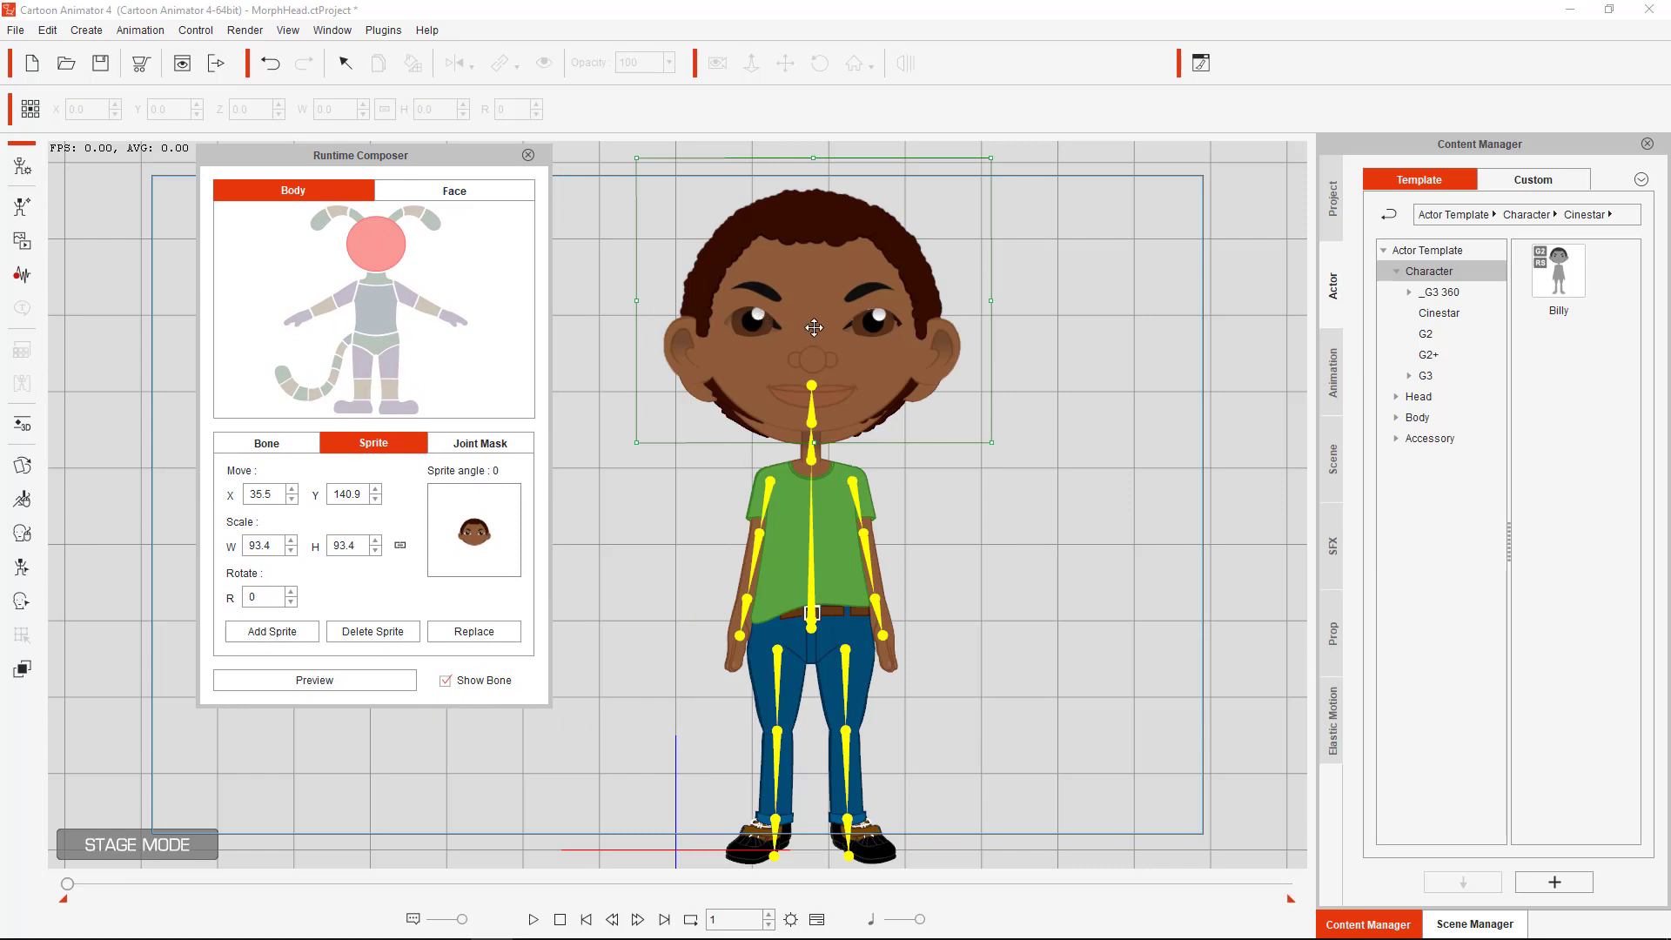
drag(810, 313, 805, 331)
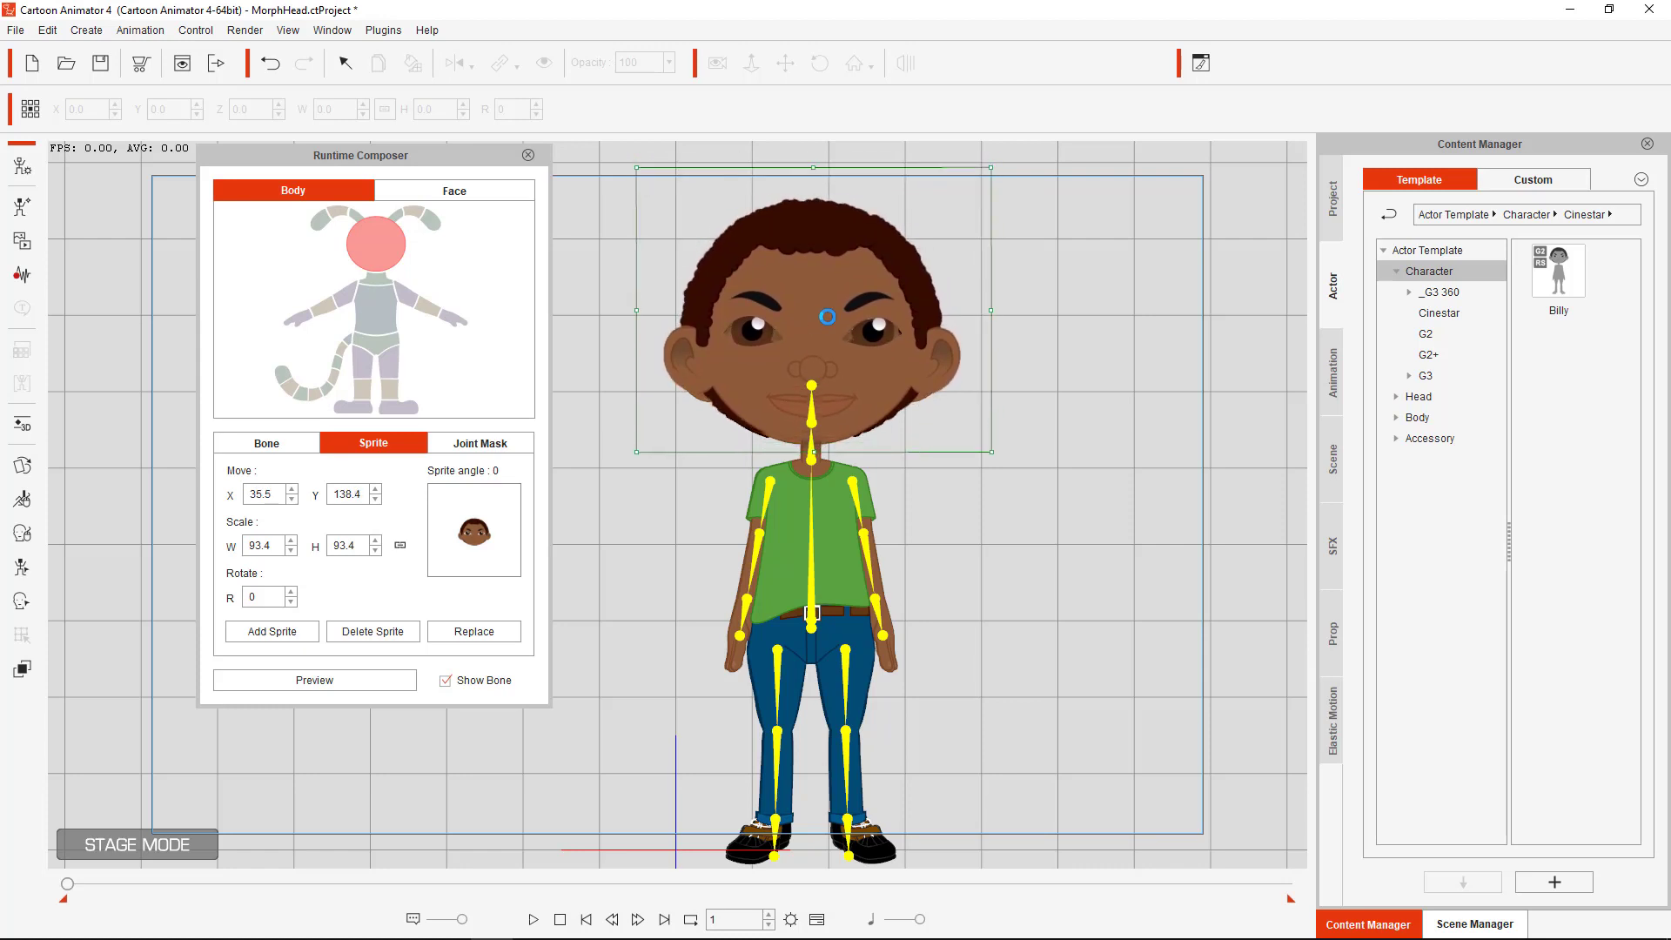
drag(992, 166, 987, 181)
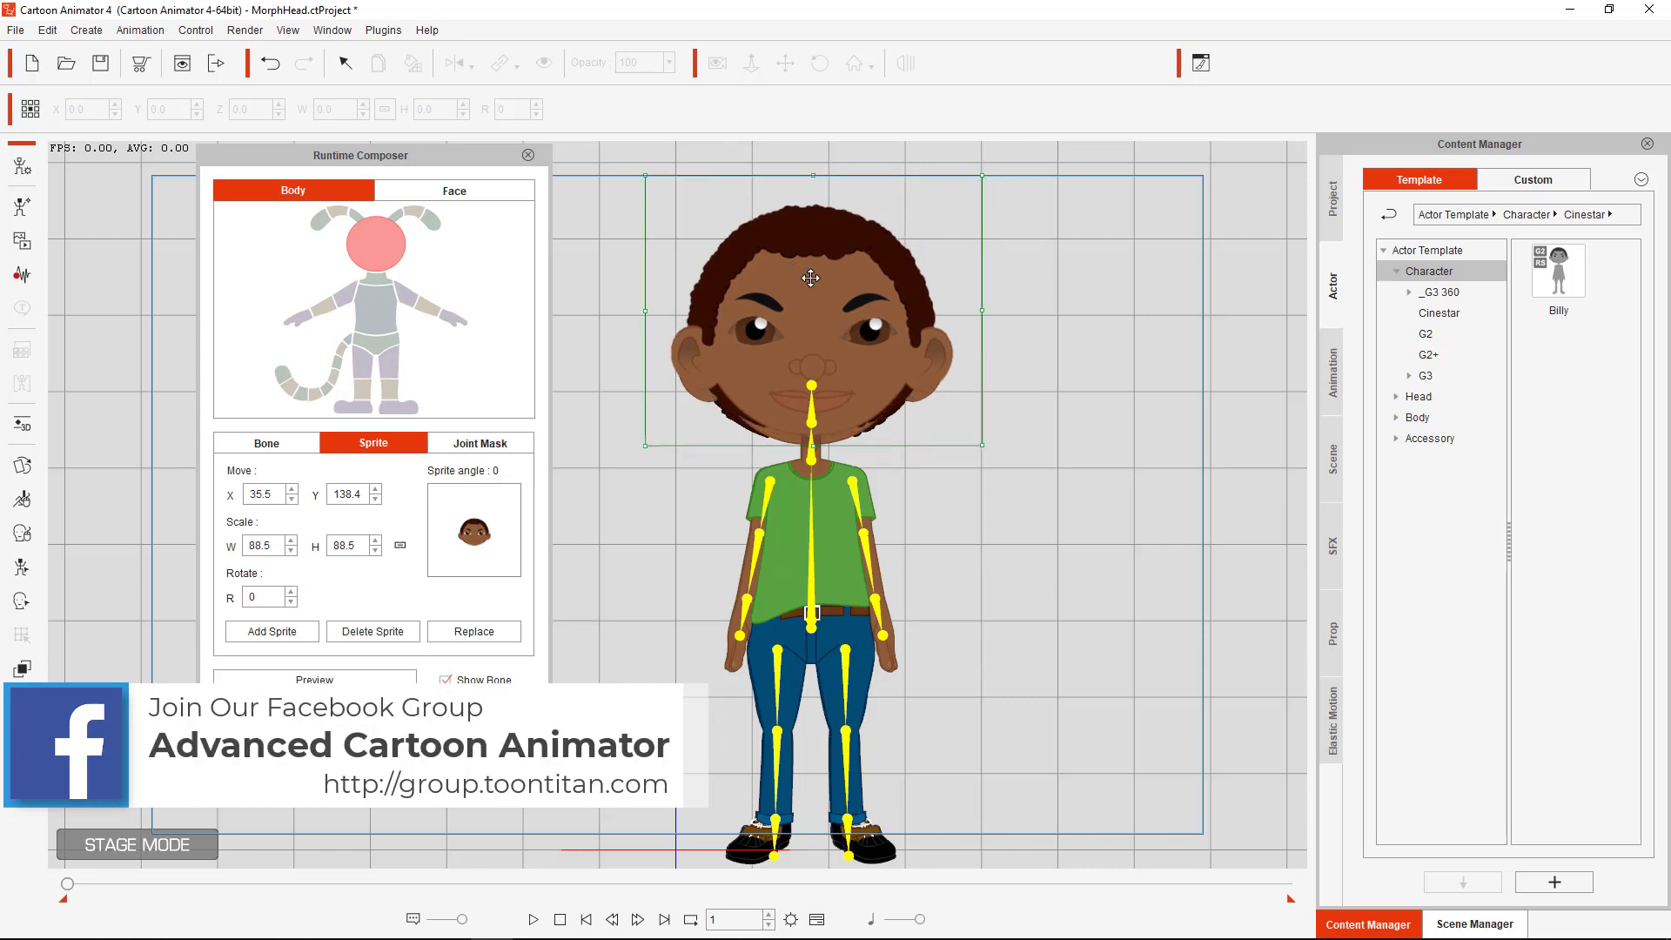
drag(812, 280, 809, 291)
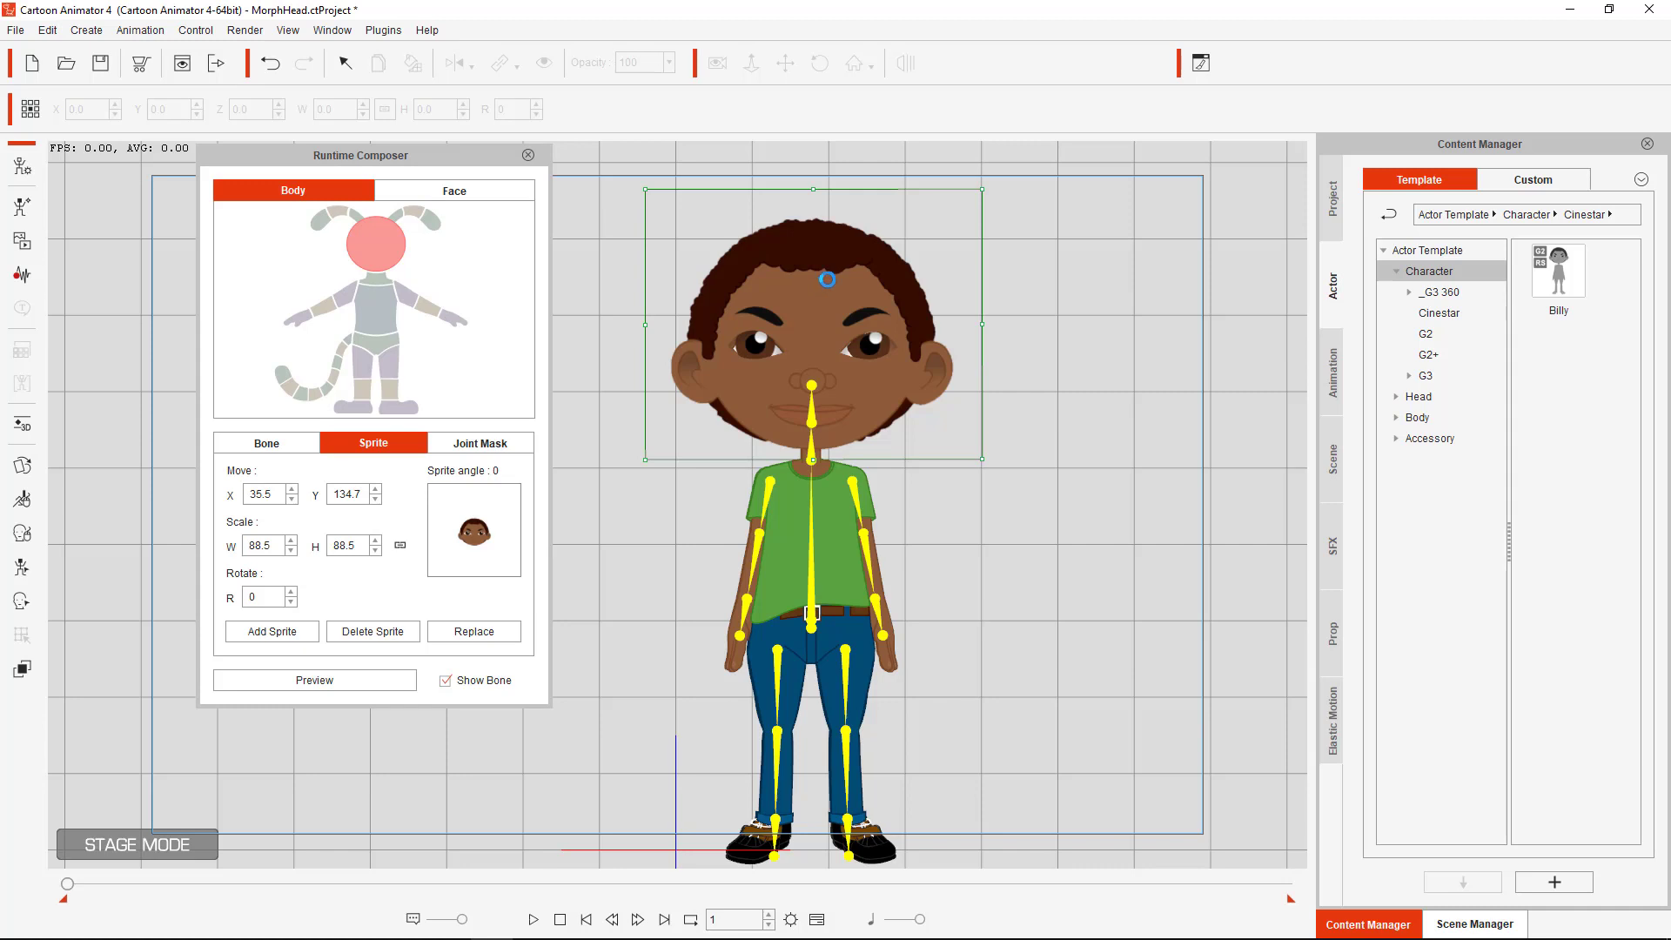
drag(983, 184, 991, 198)
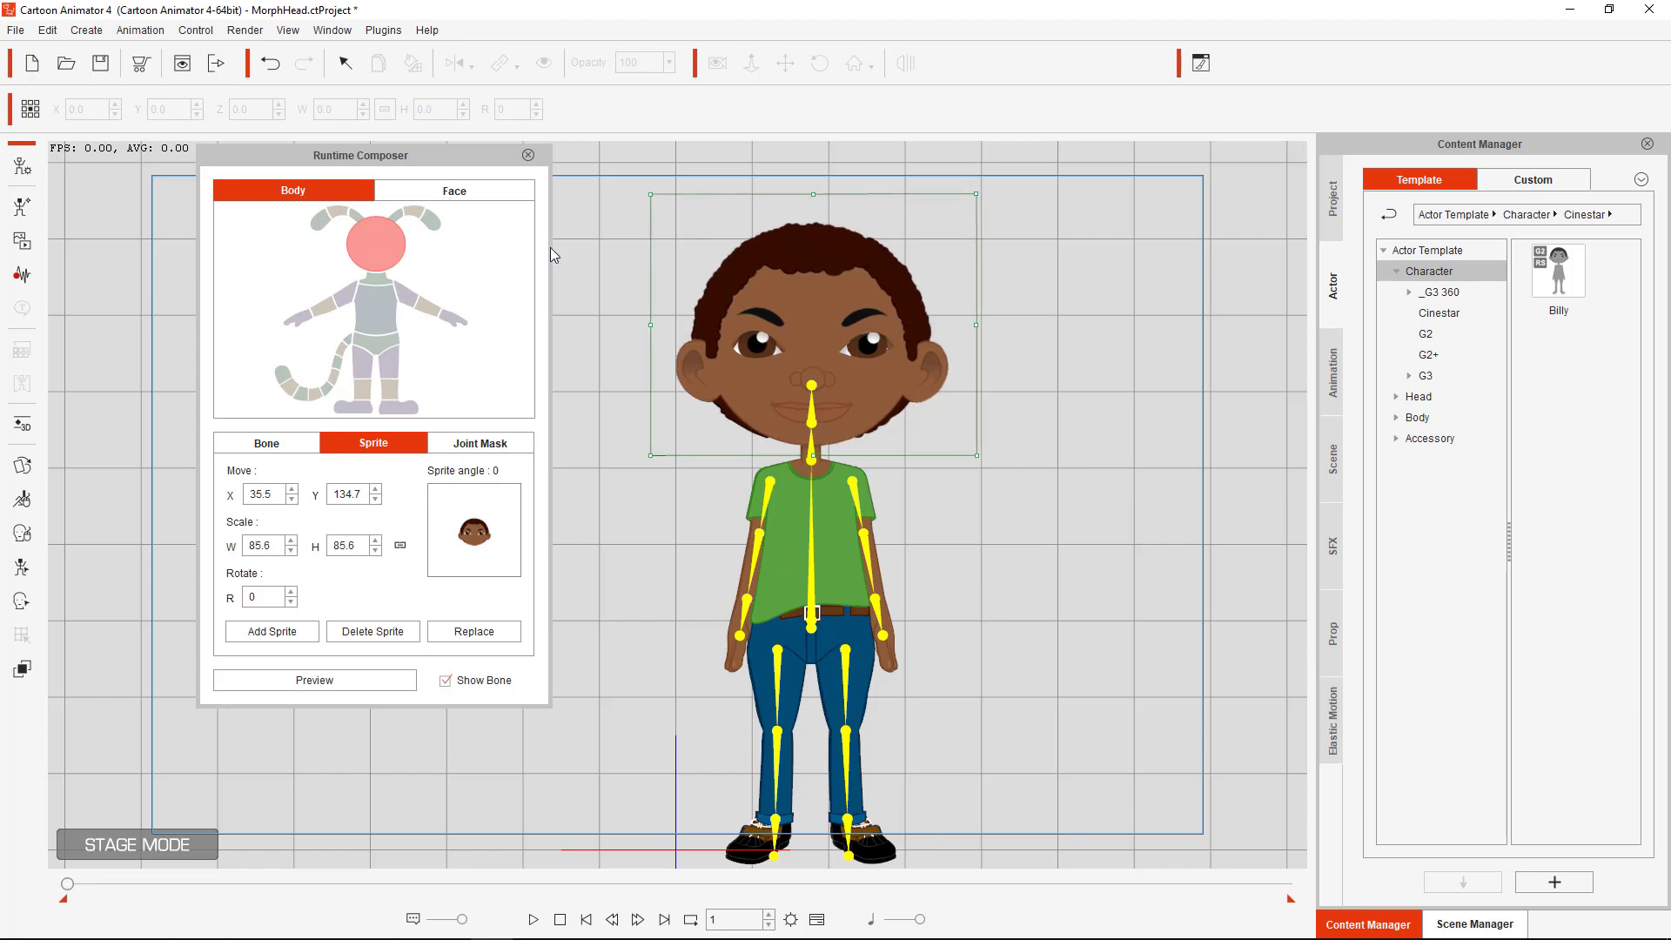
click(528, 155)
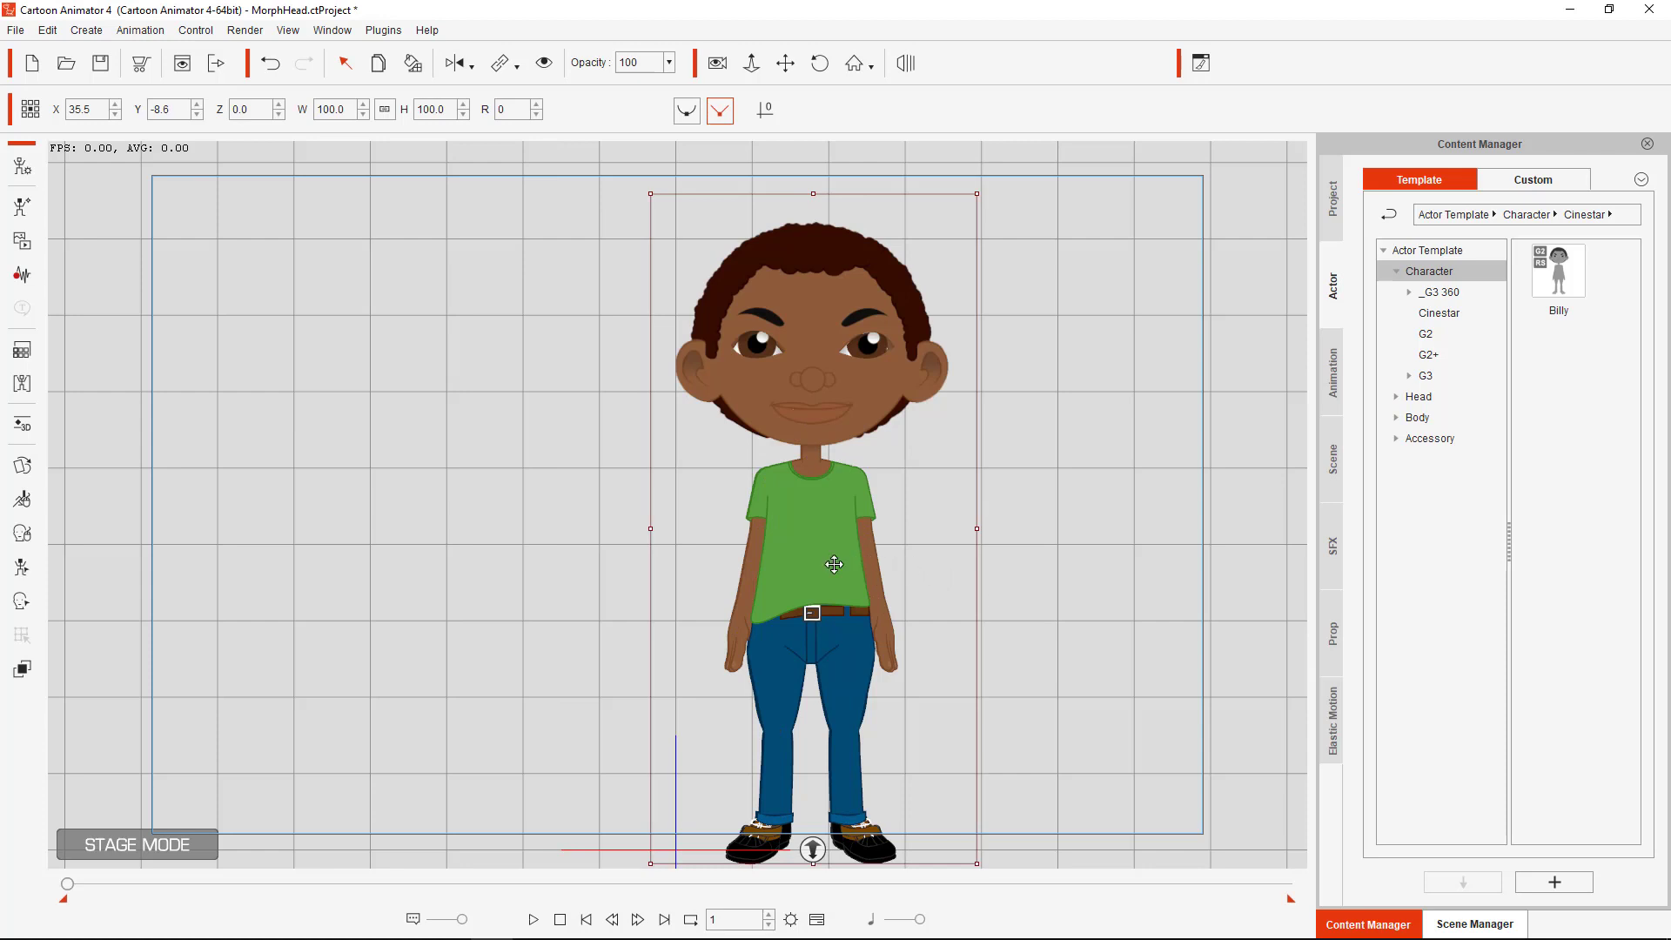
Separate the overlapping figures by moving the customized character to X 102.5 and the original character to X -47.5
drag(840, 566, 1021, 583)
drag(777, 554, 490, 517)
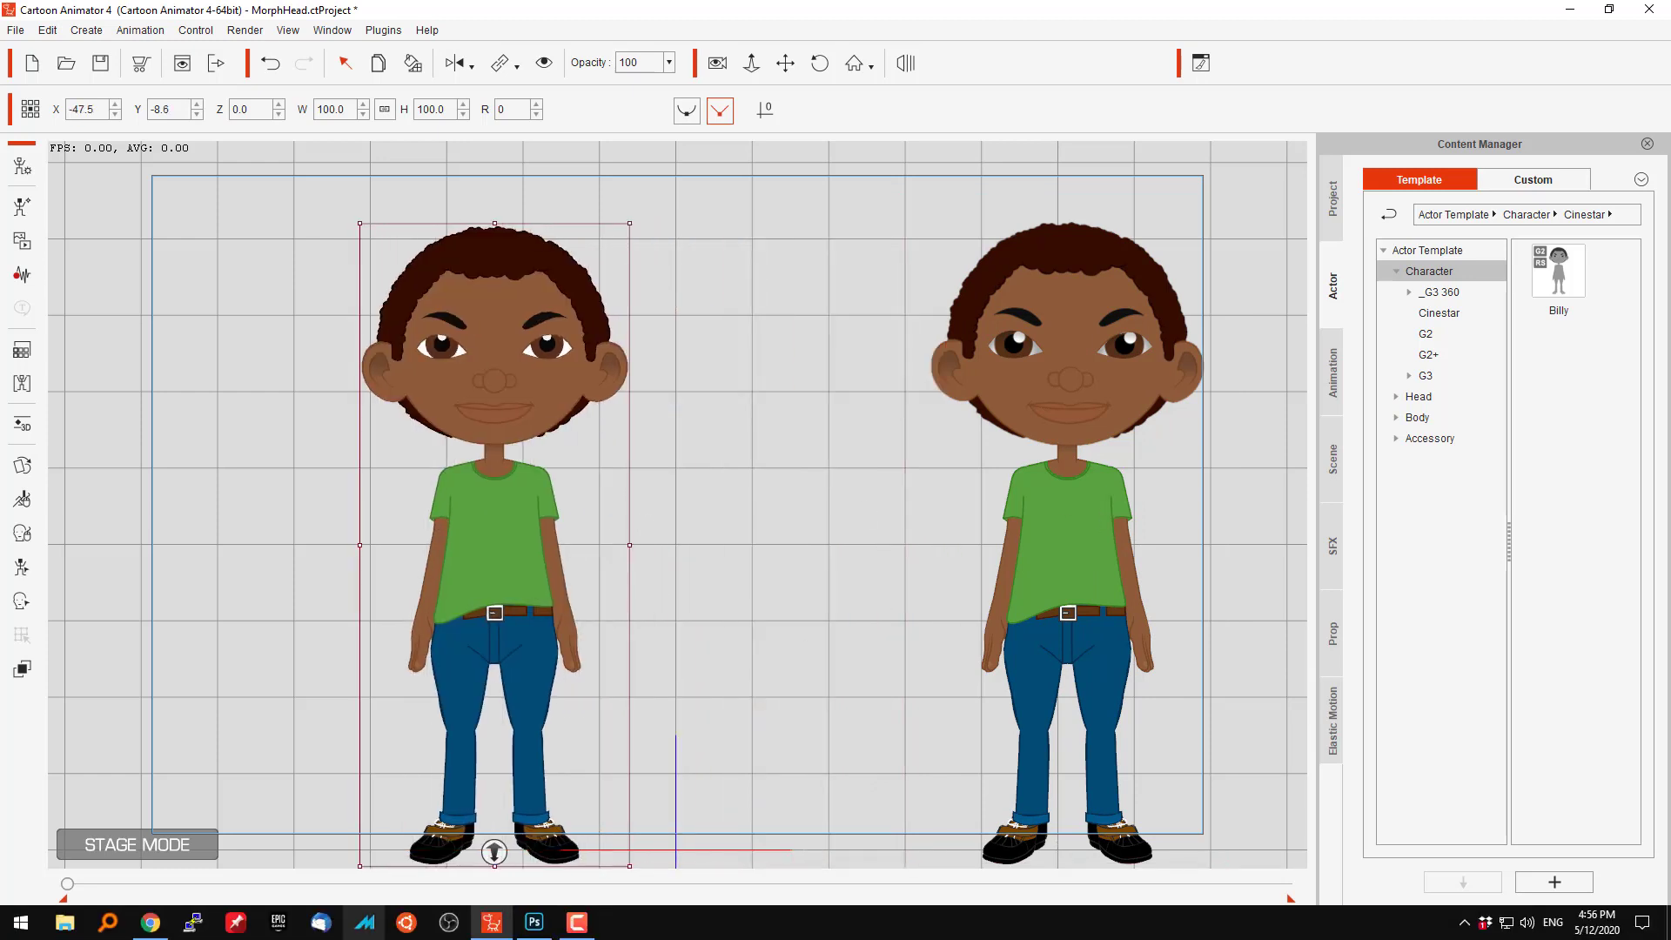
Switch to Photoshop and create a new document 512 pixels wide and 512 pixels high
click(534, 922)
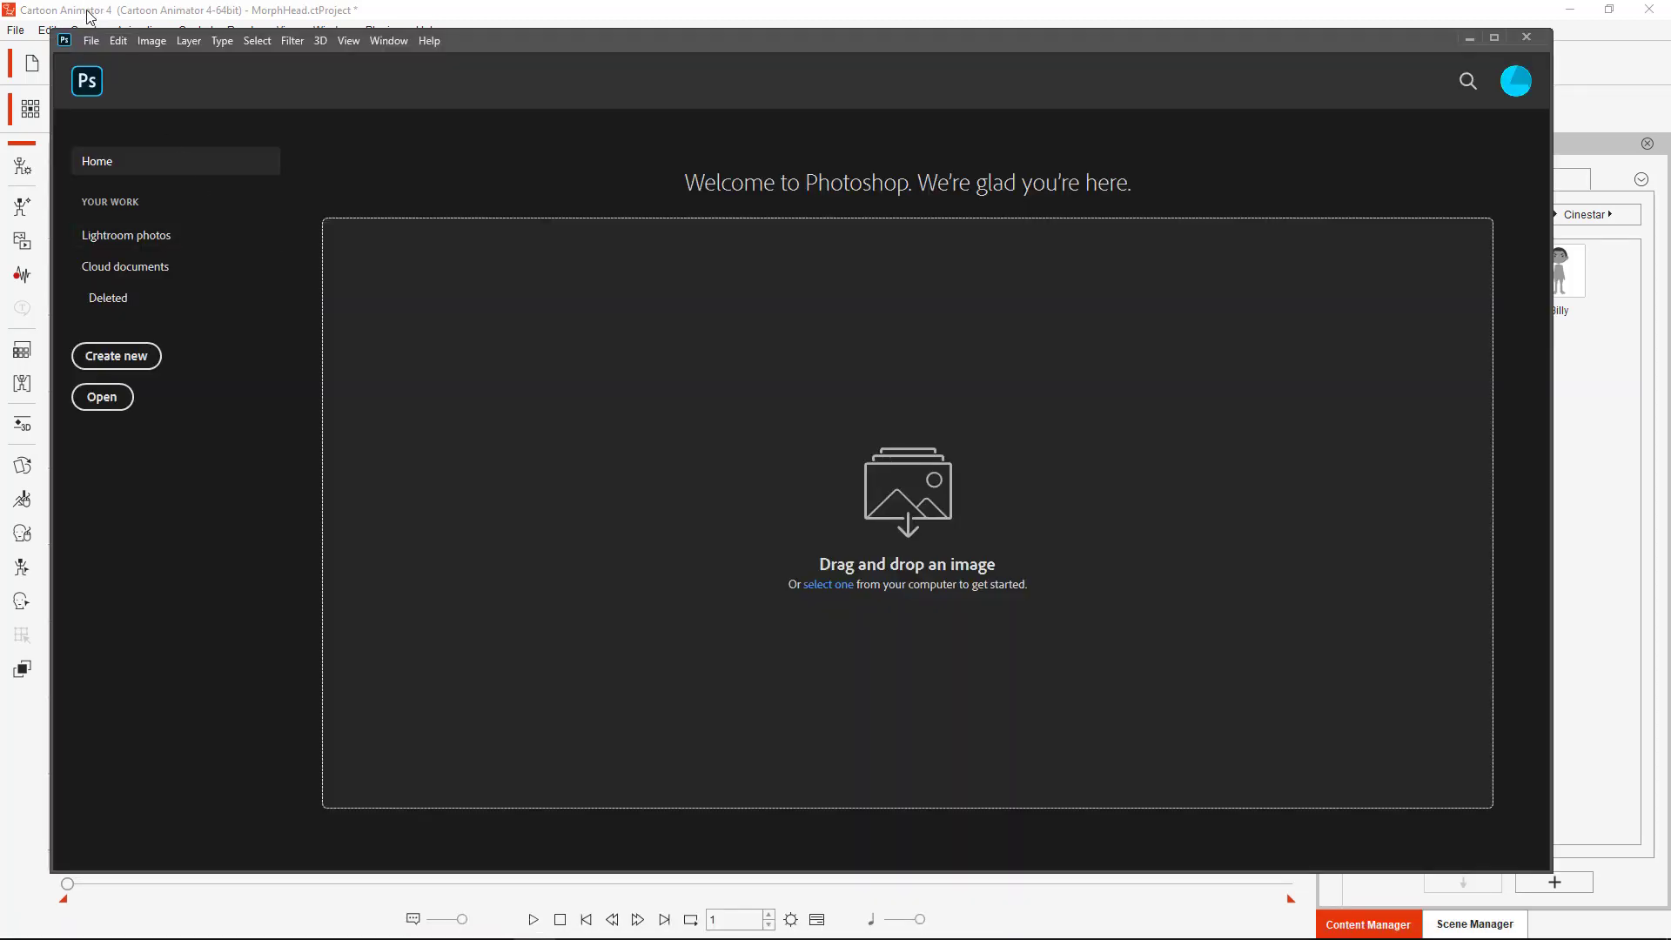
click(92, 41)
click(110, 63)
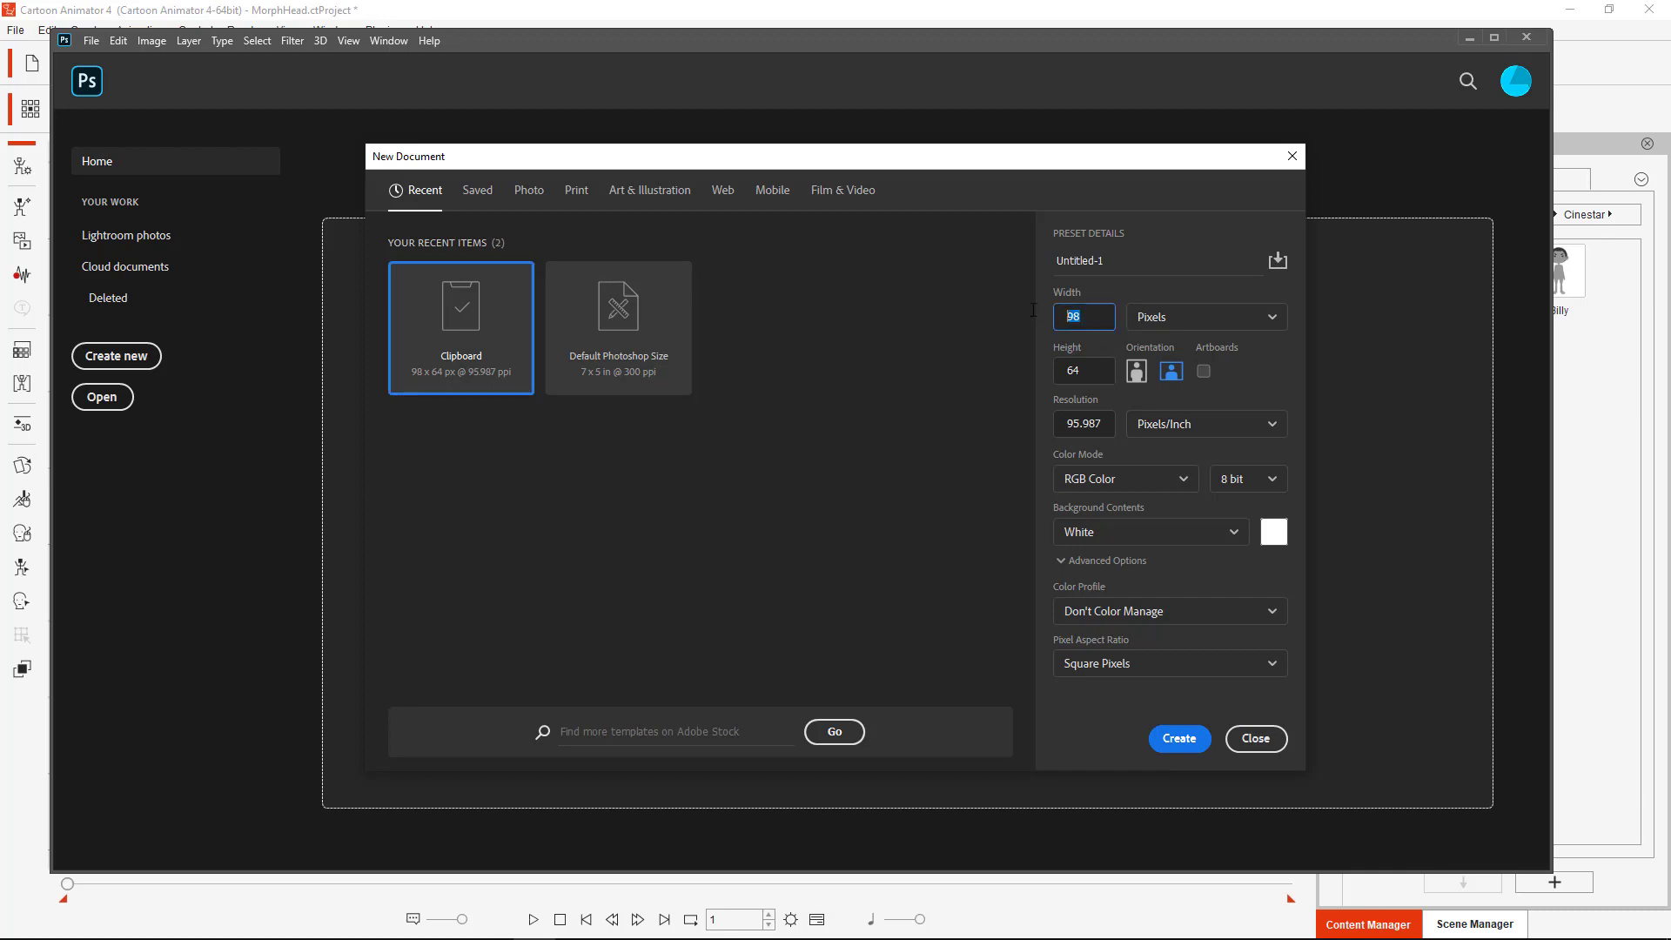
text(512)
key(Tab)
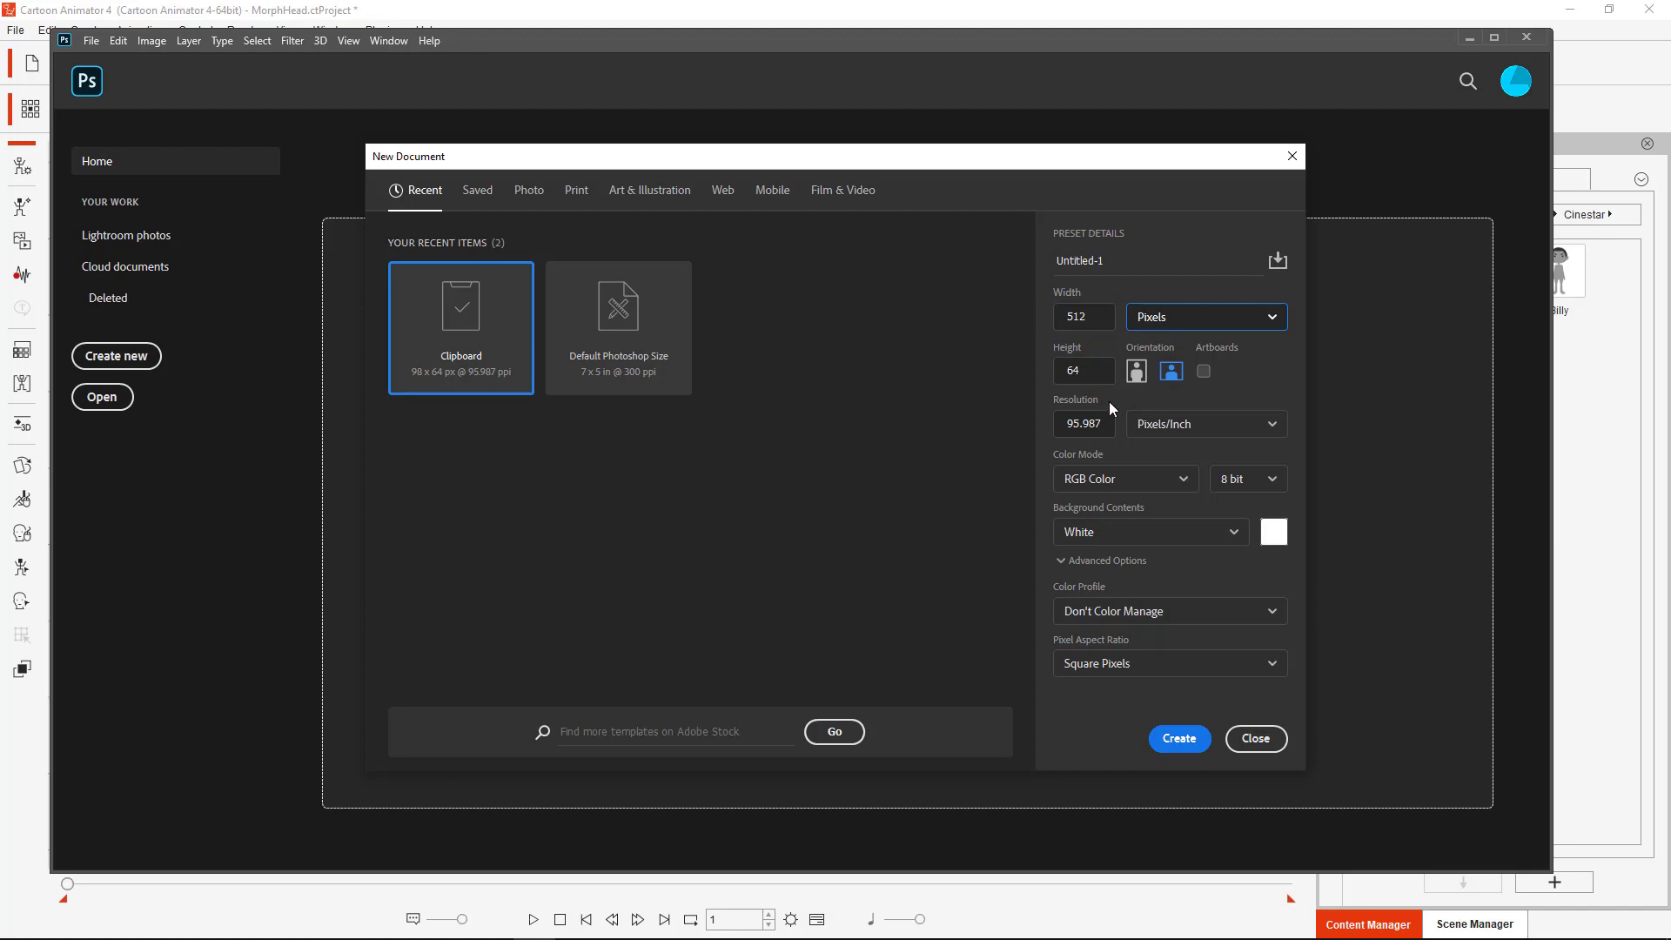
key(Tab)
text(512)
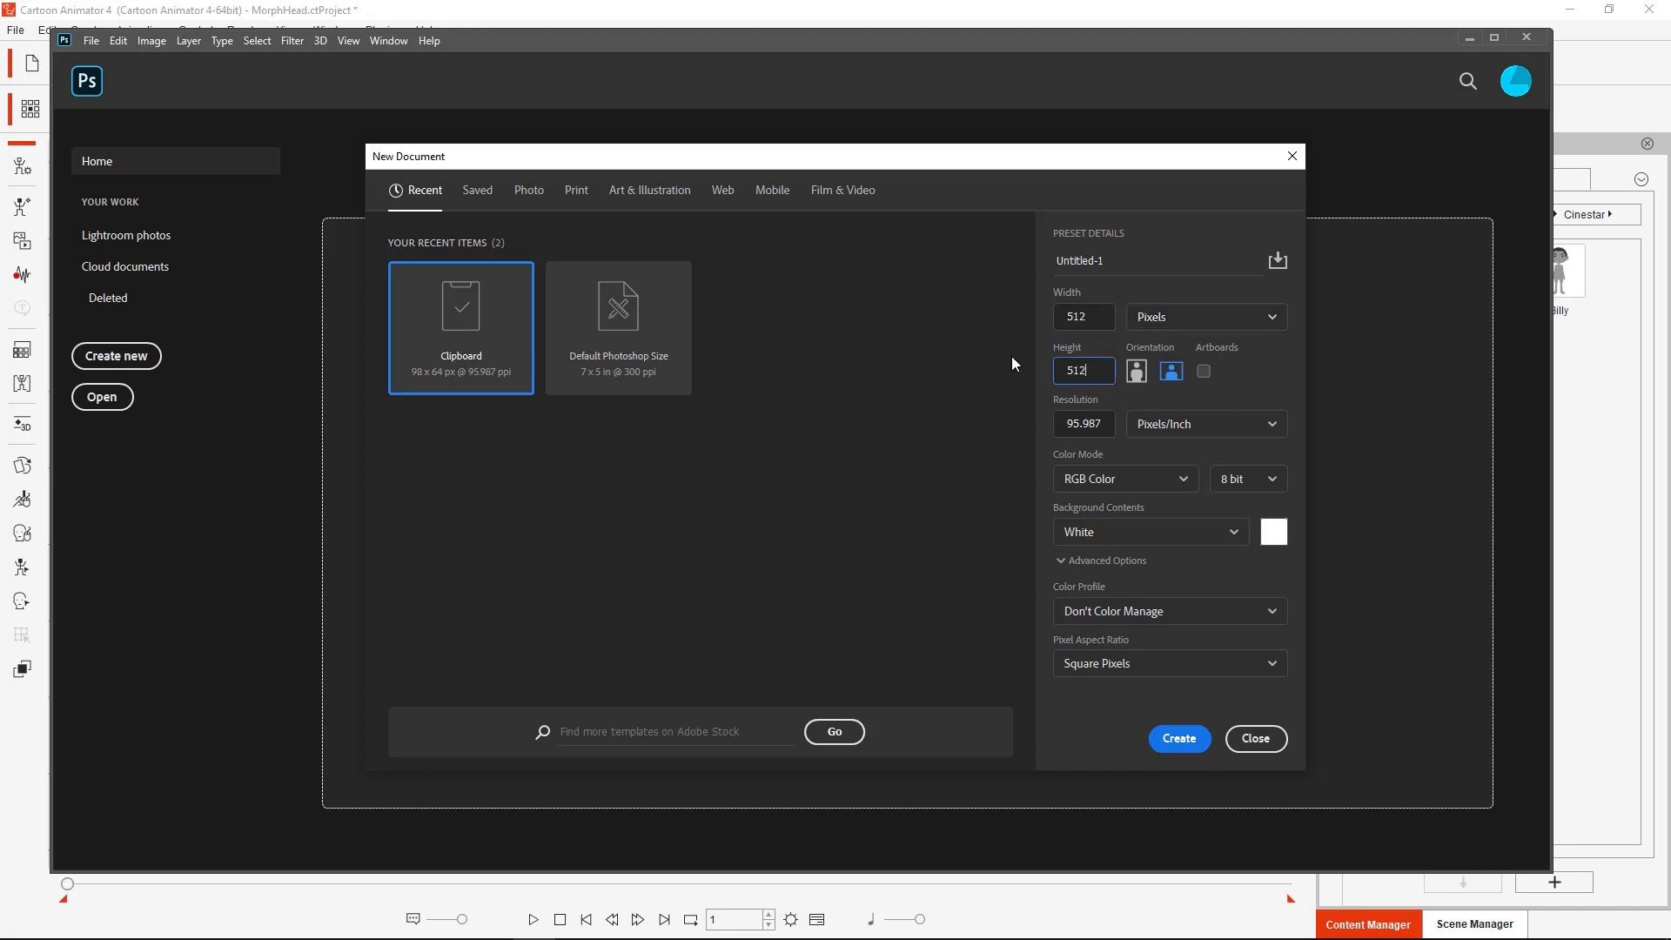
click(1180, 739)
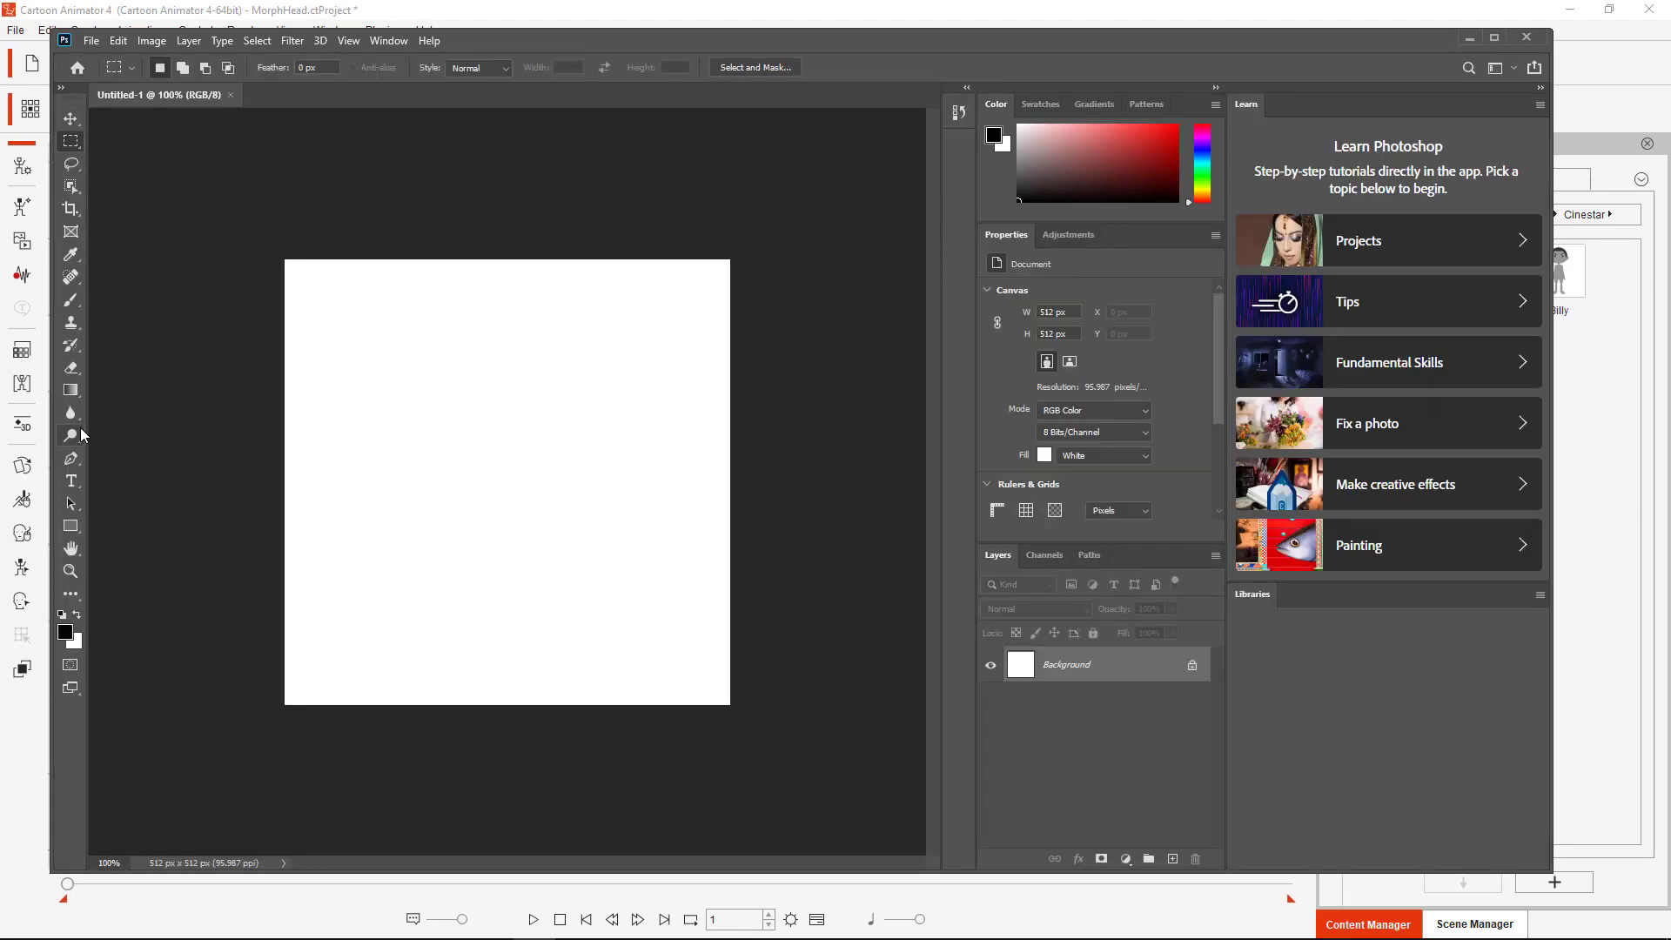
Fill the whole canvas with white using the Paint Bucket tool
click(72, 390)
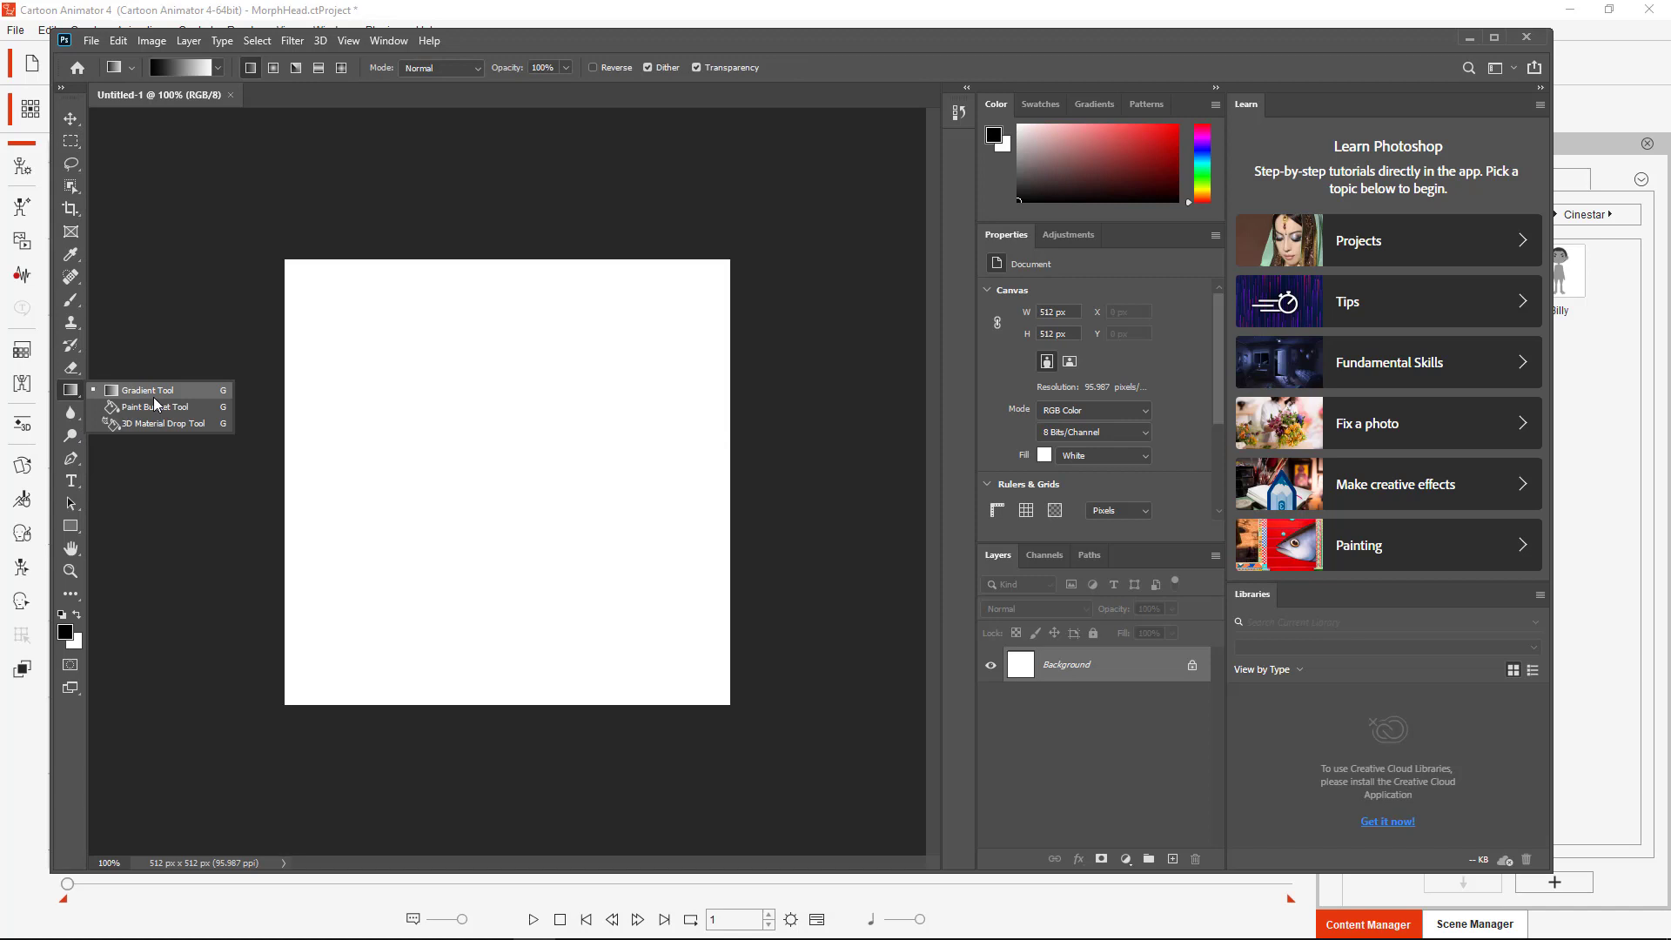
click(73, 390)
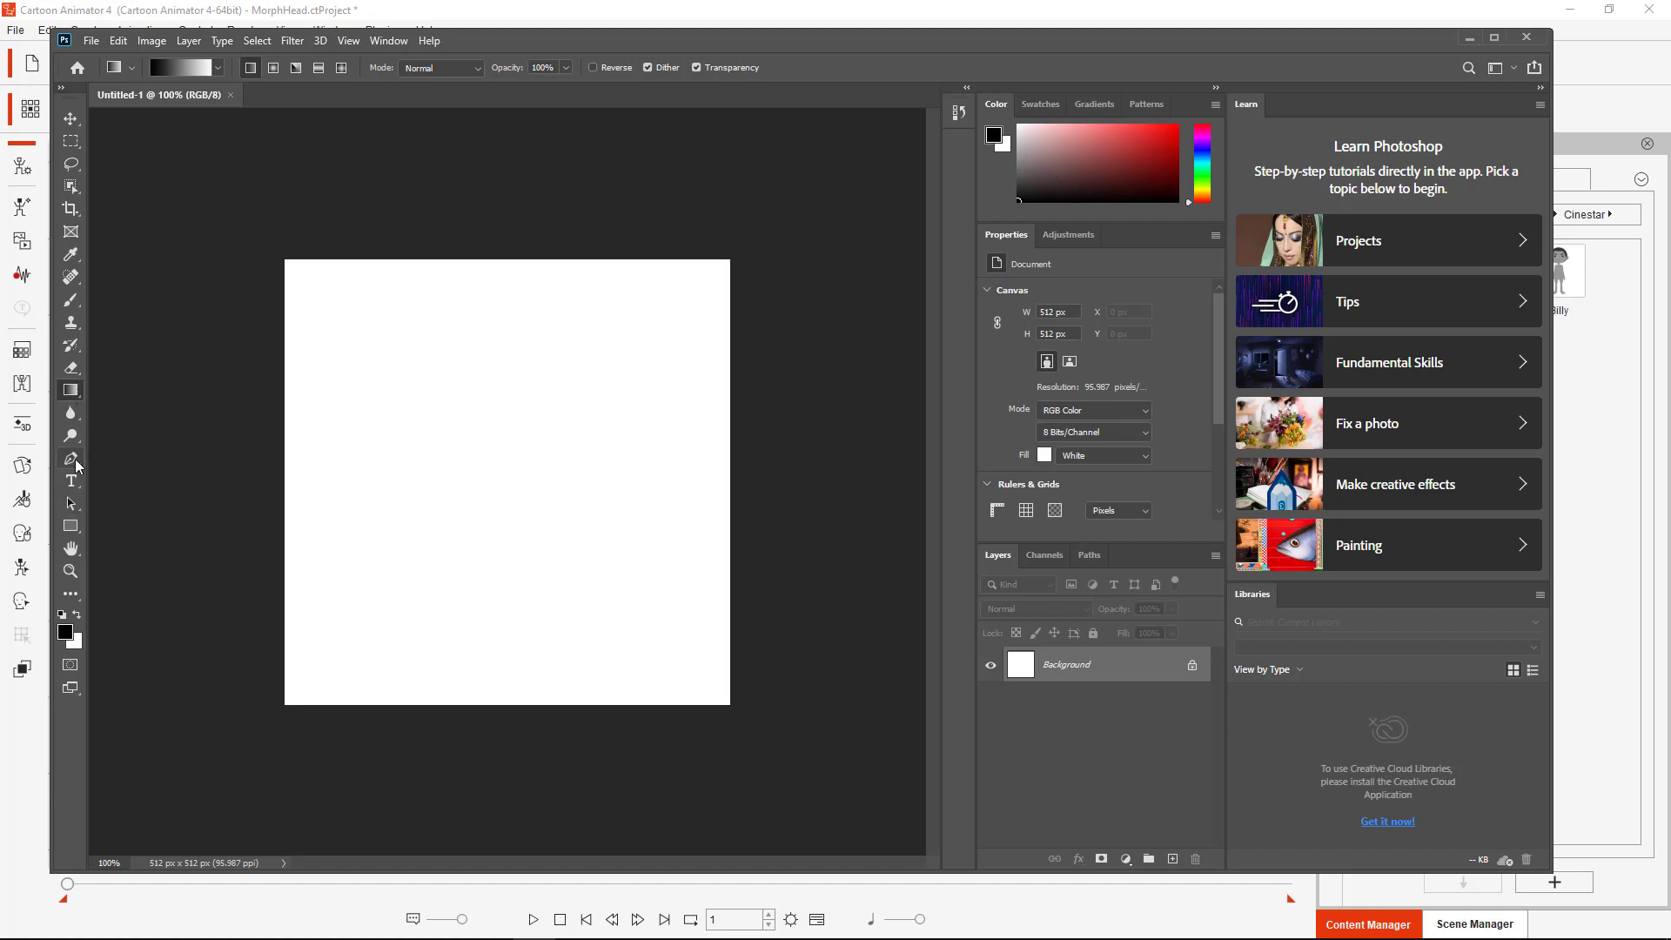
right_click(77, 401)
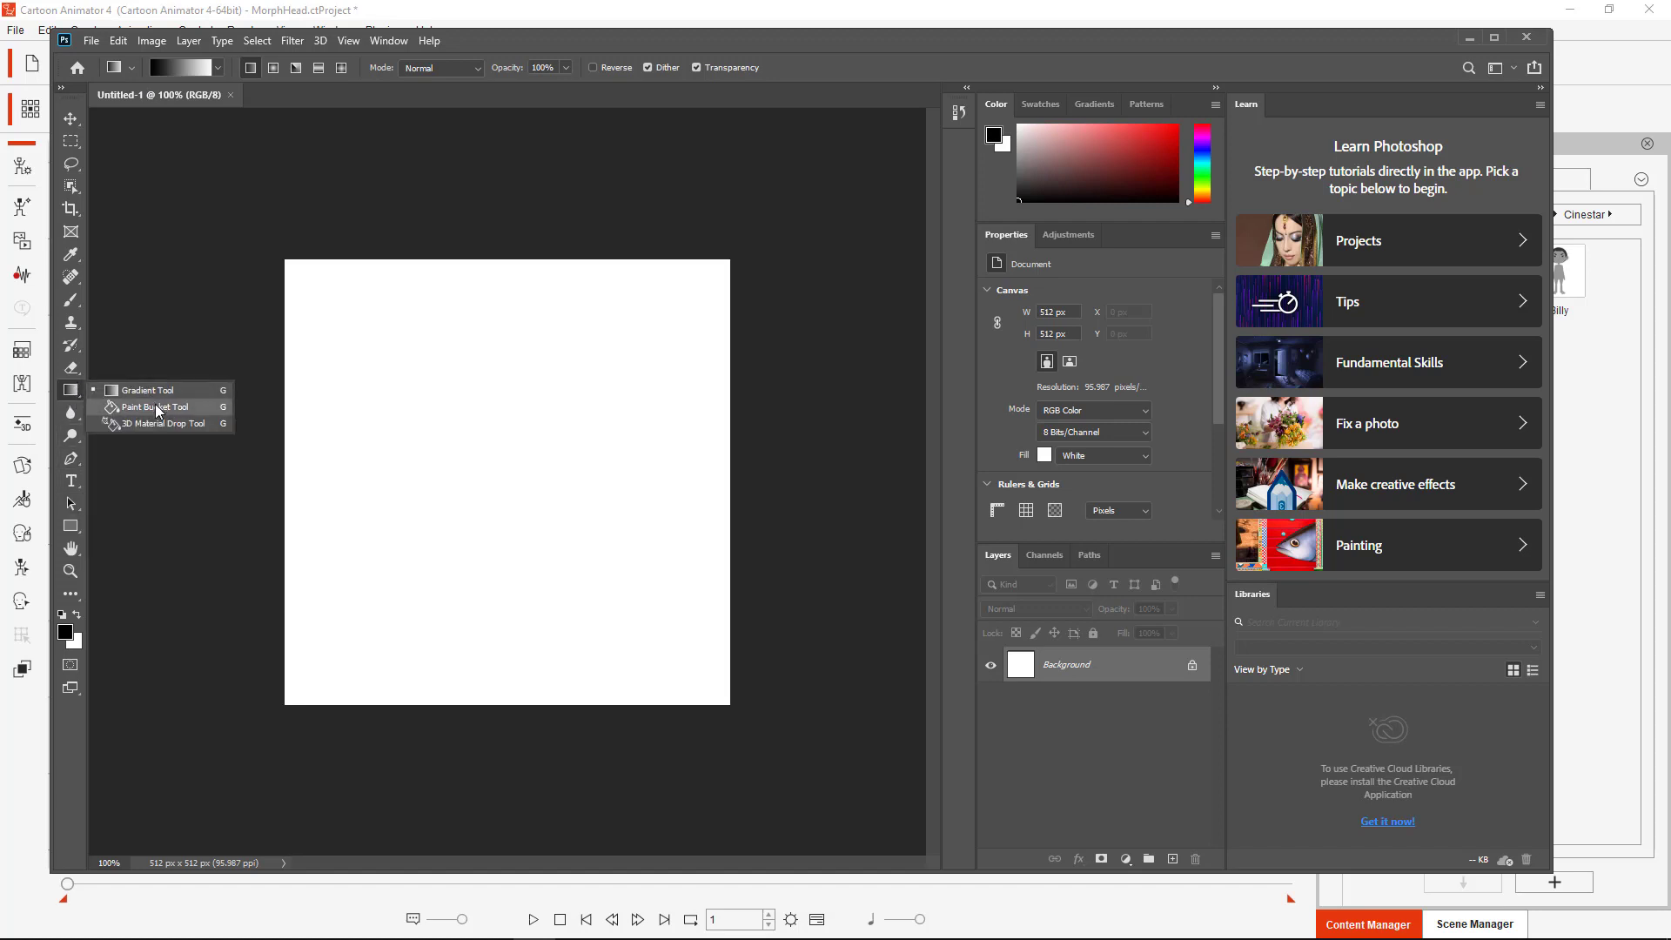
click(157, 406)
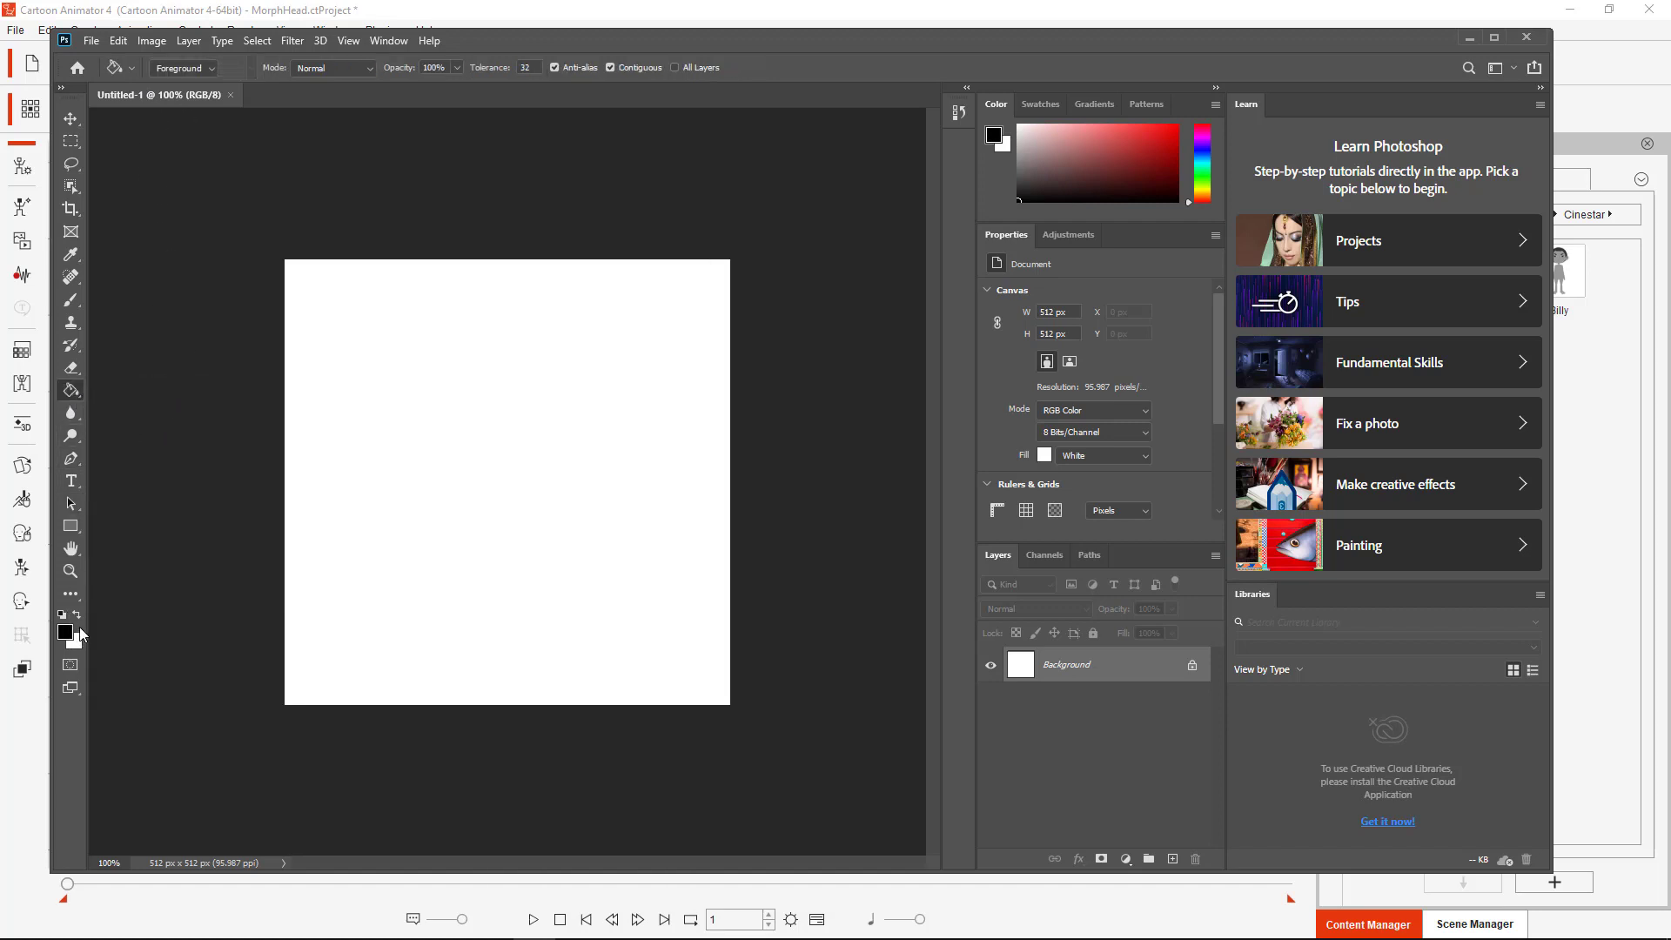
key(x)
click(393, 510)
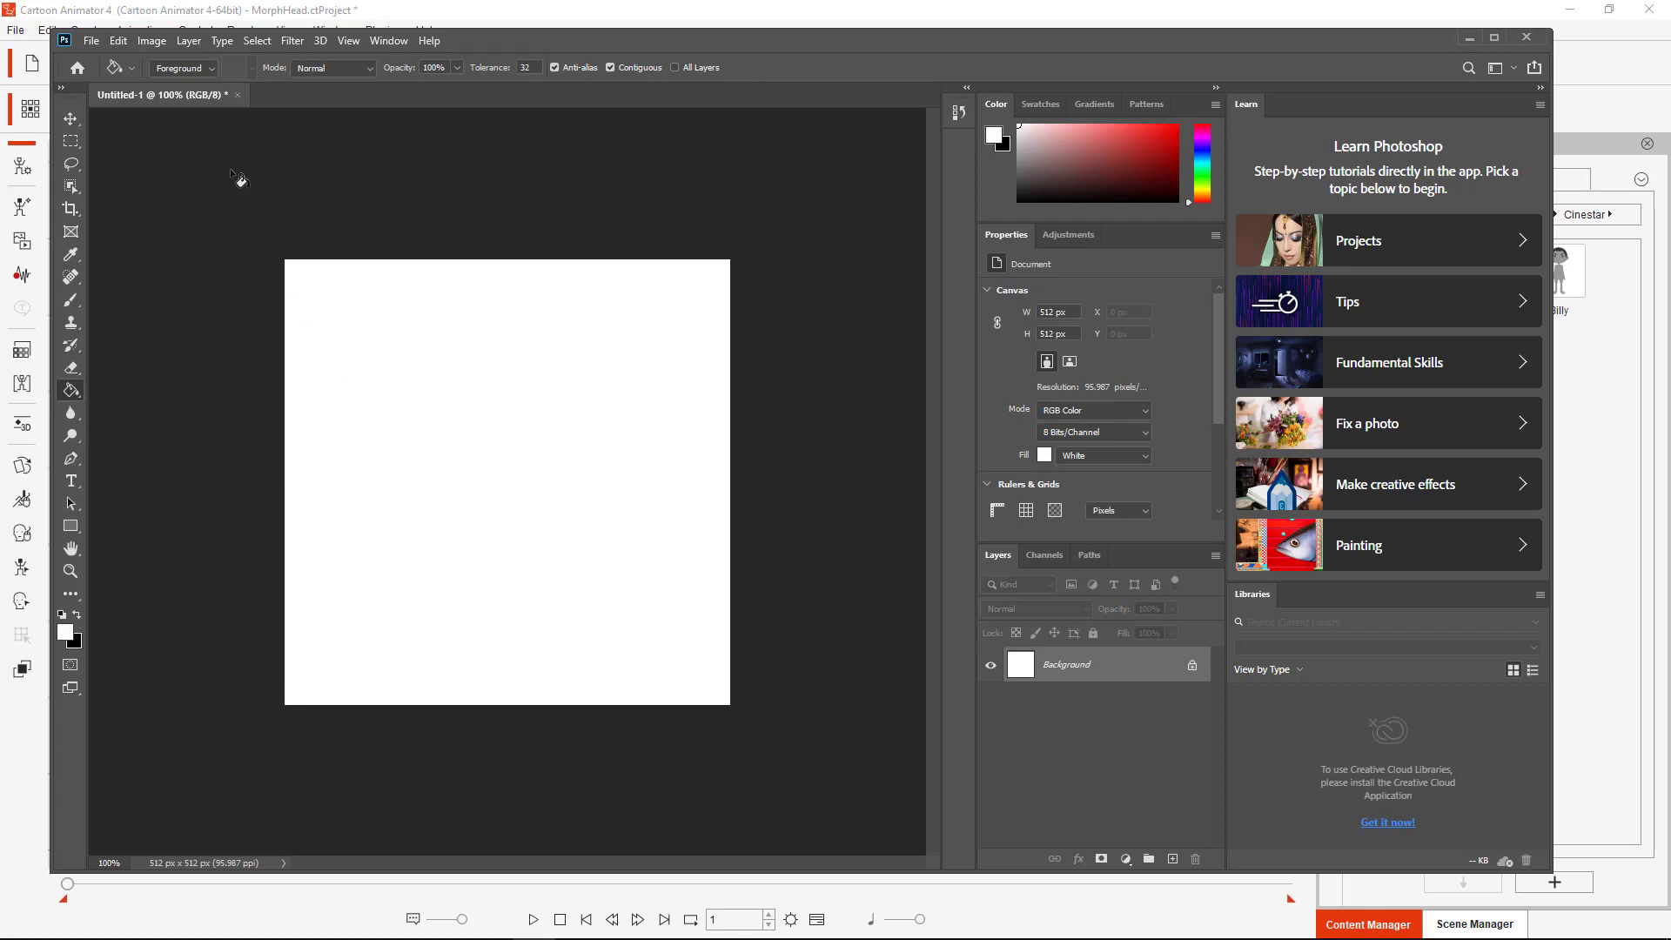
Export the white canvas for web as a high-quality JPEG named whte on the Desktop
key(ctrl+alt+shift+s)
click(1044, 182)
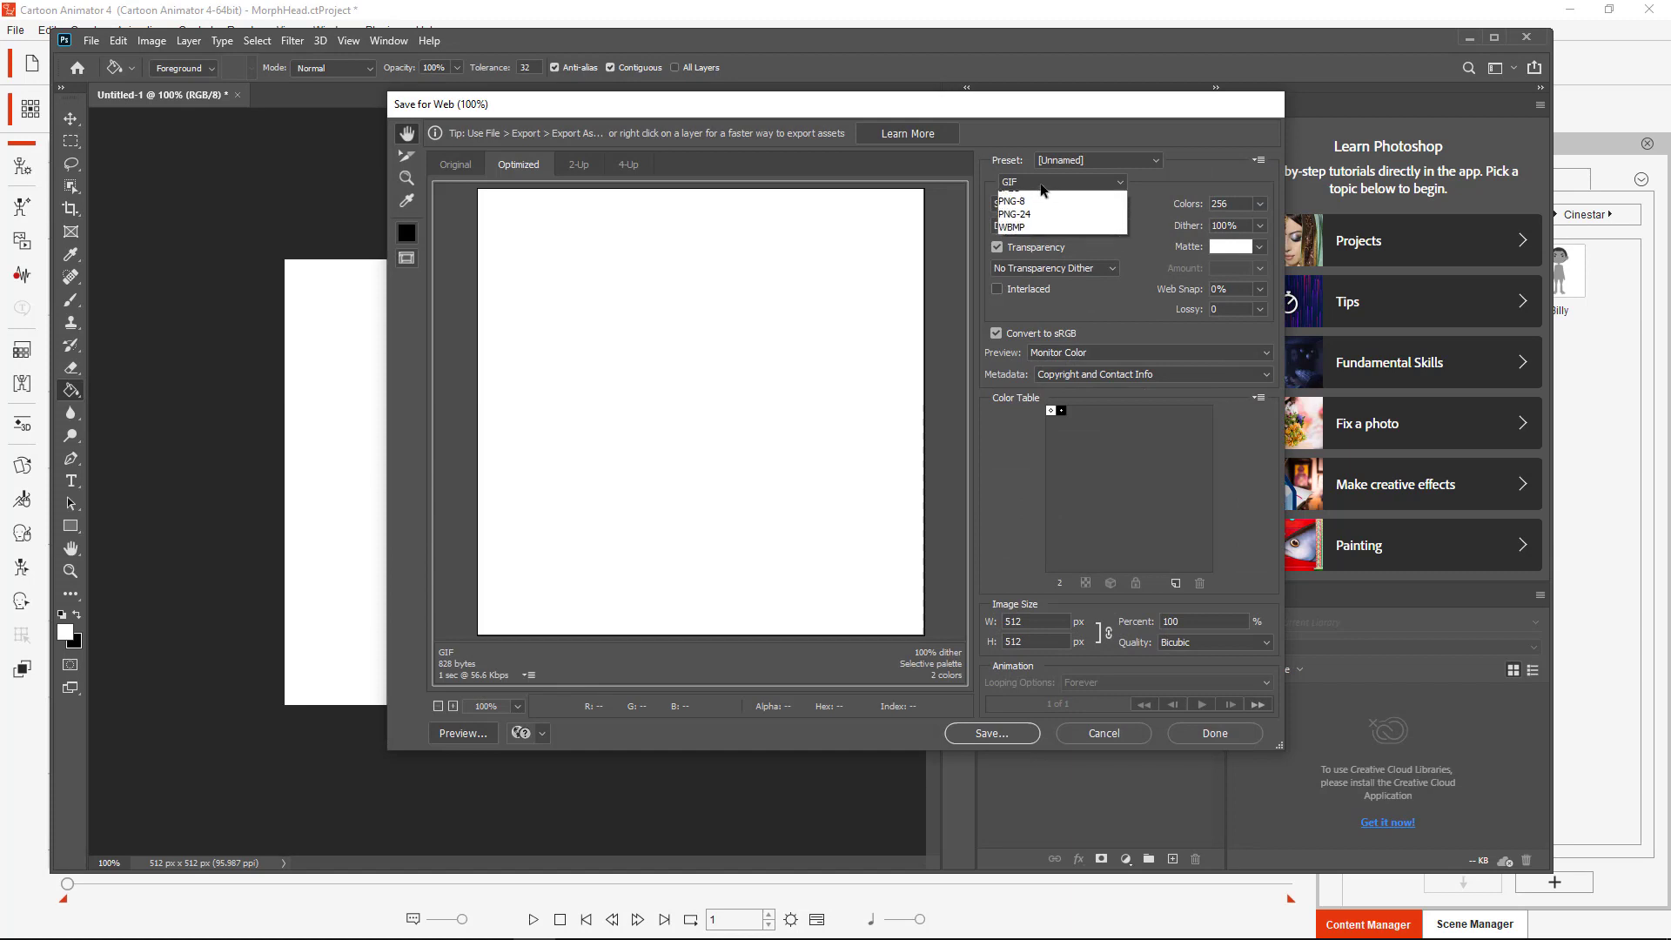
click(1040, 212)
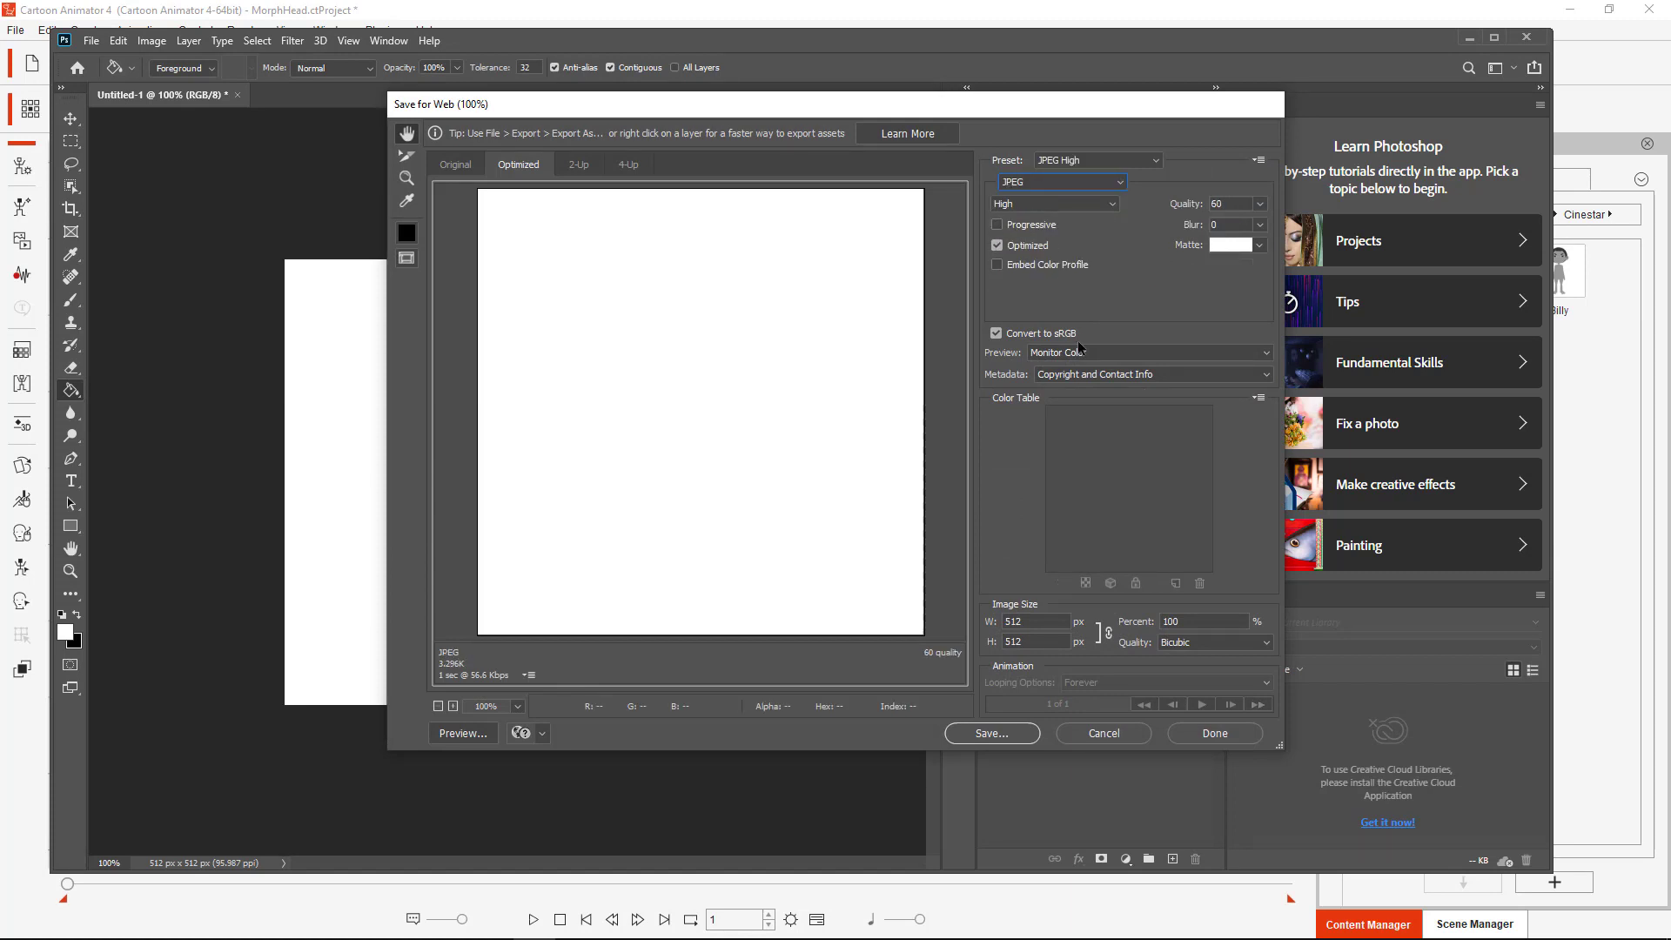
click(1020, 734)
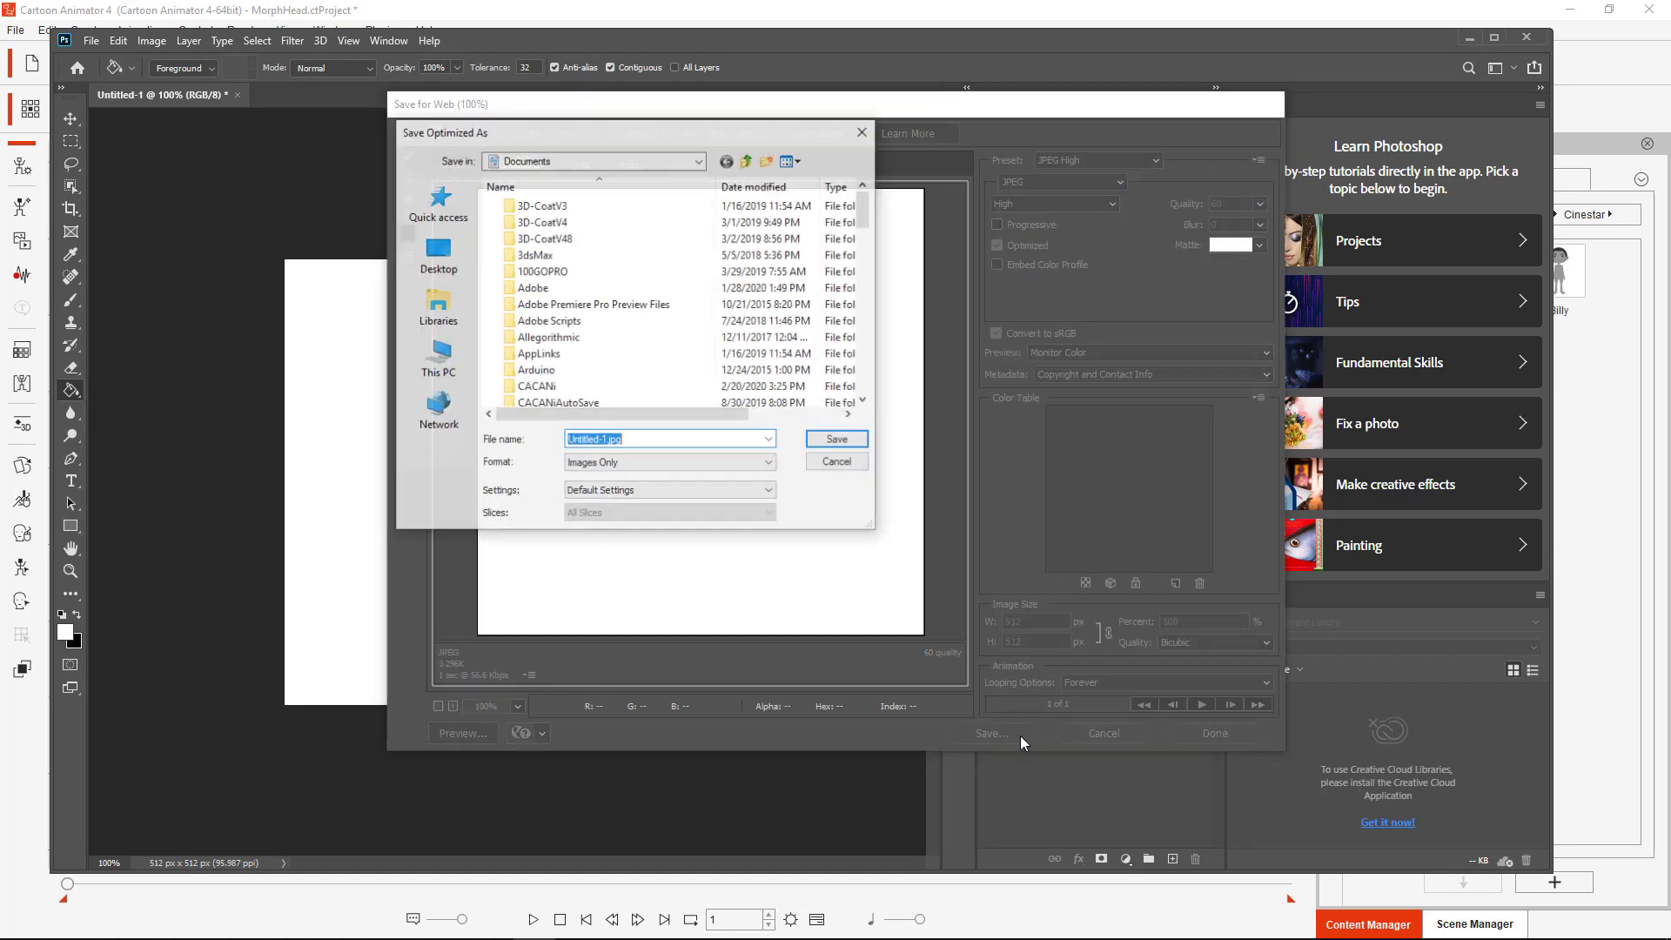
click(467, 254)
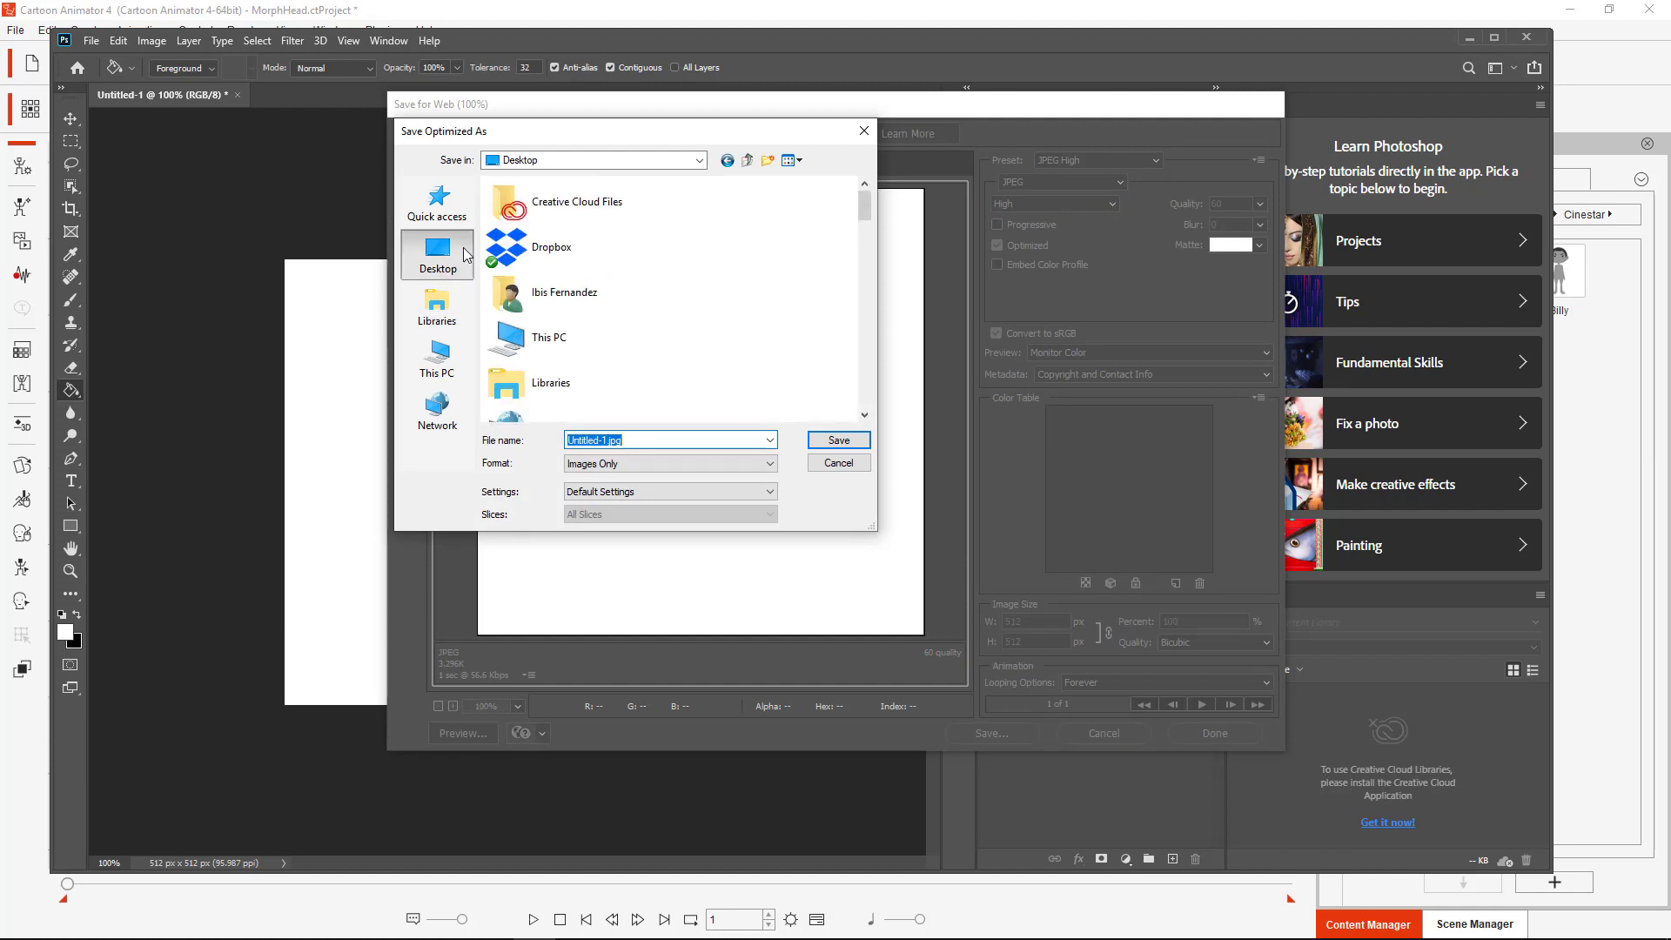
text(whte)
click(834, 441)
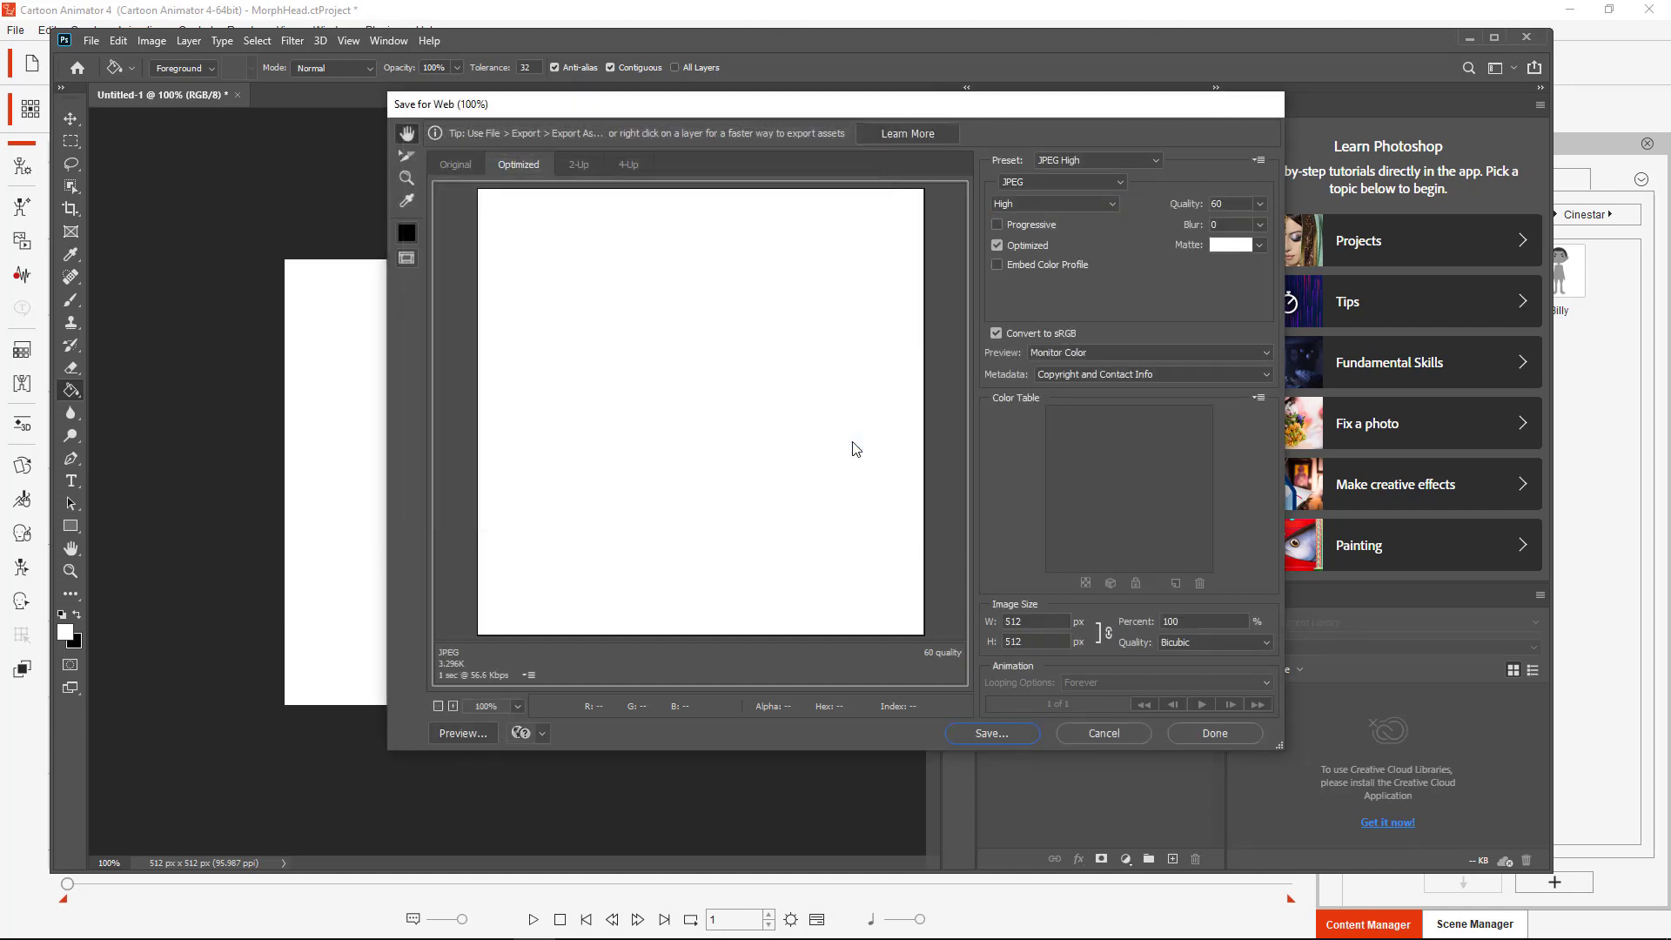
Return to Cartoon Animator, open the customized character in Composer Mode, and select its head
click(1472, 39)
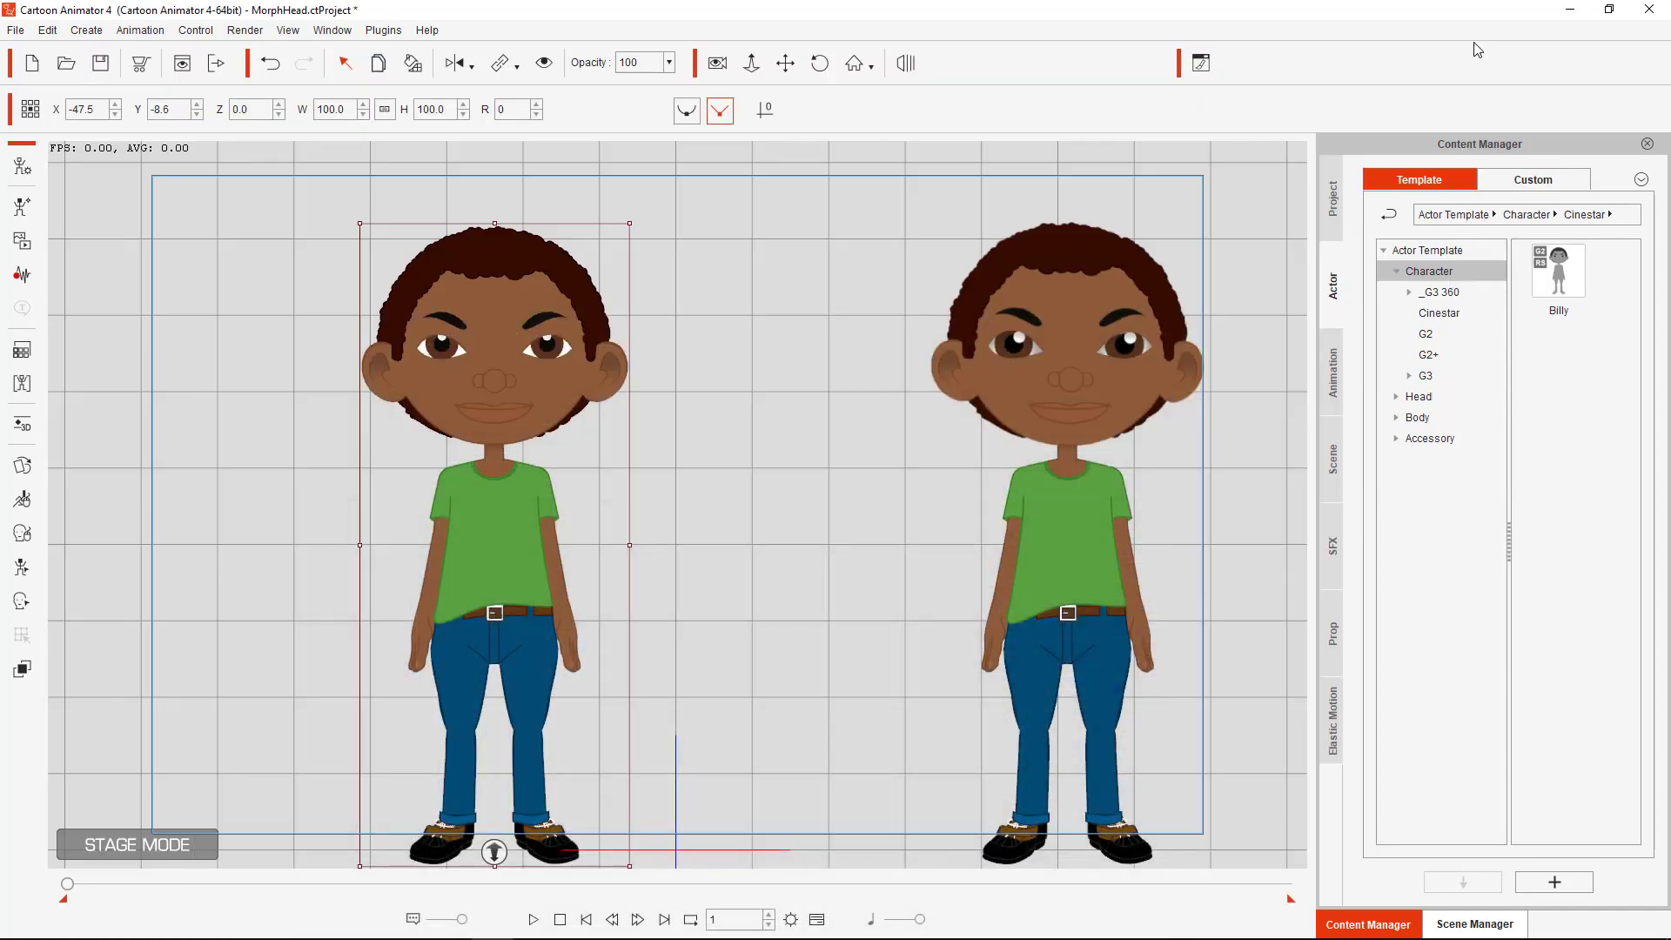
click(1034, 398)
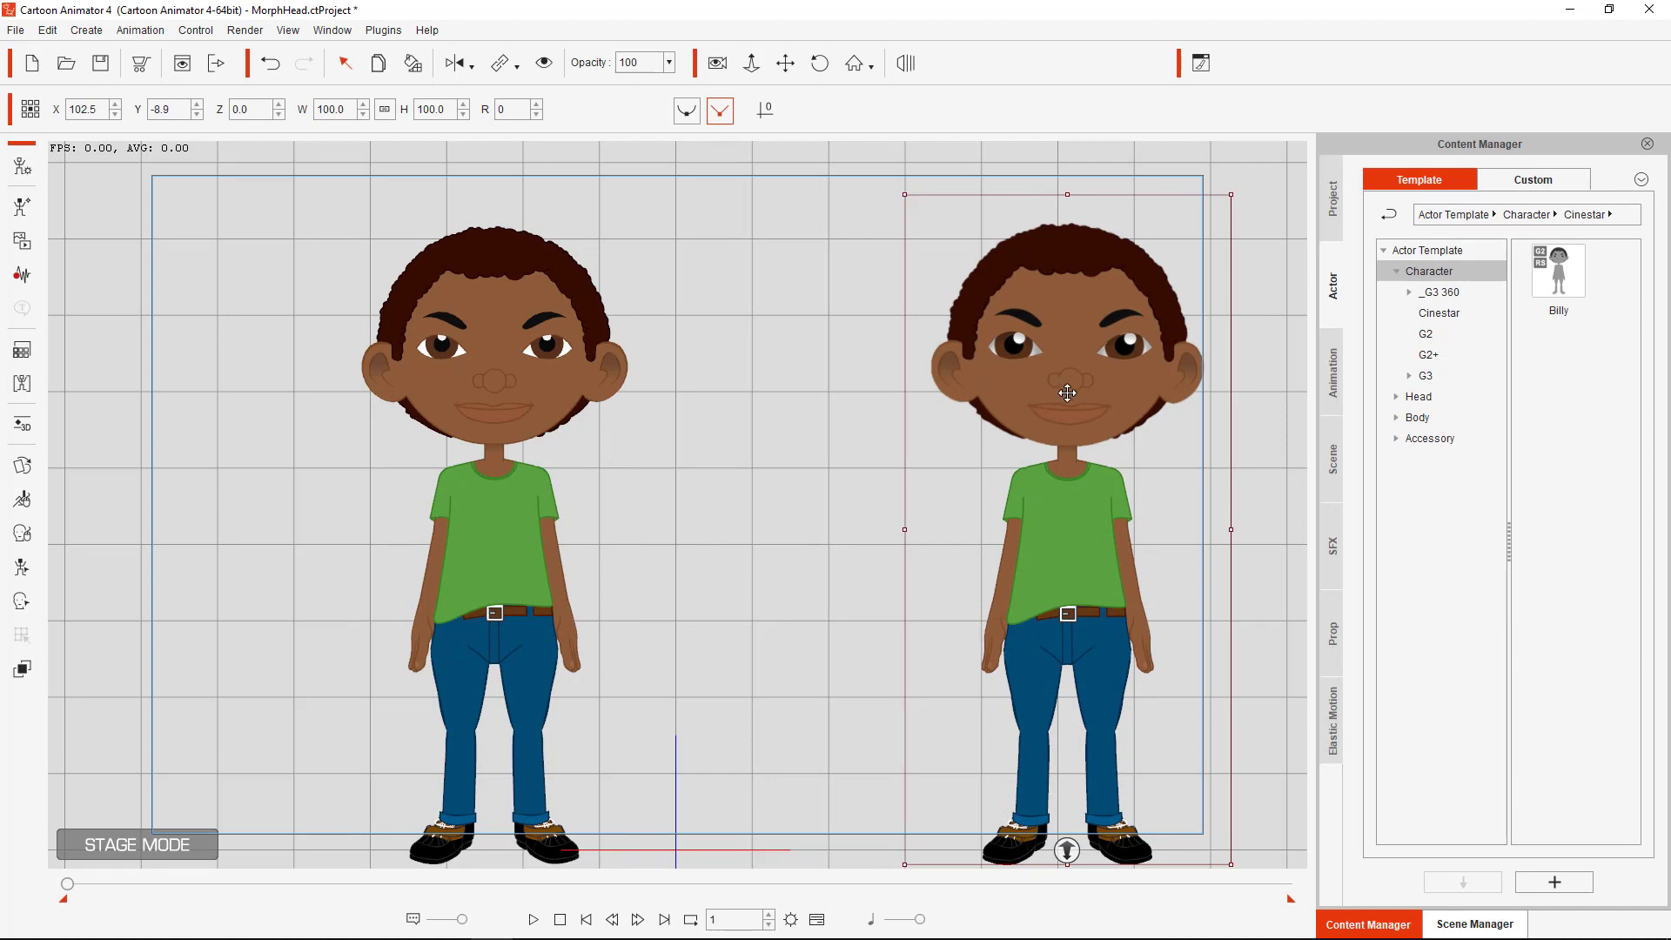
drag(1076, 389, 1045, 357)
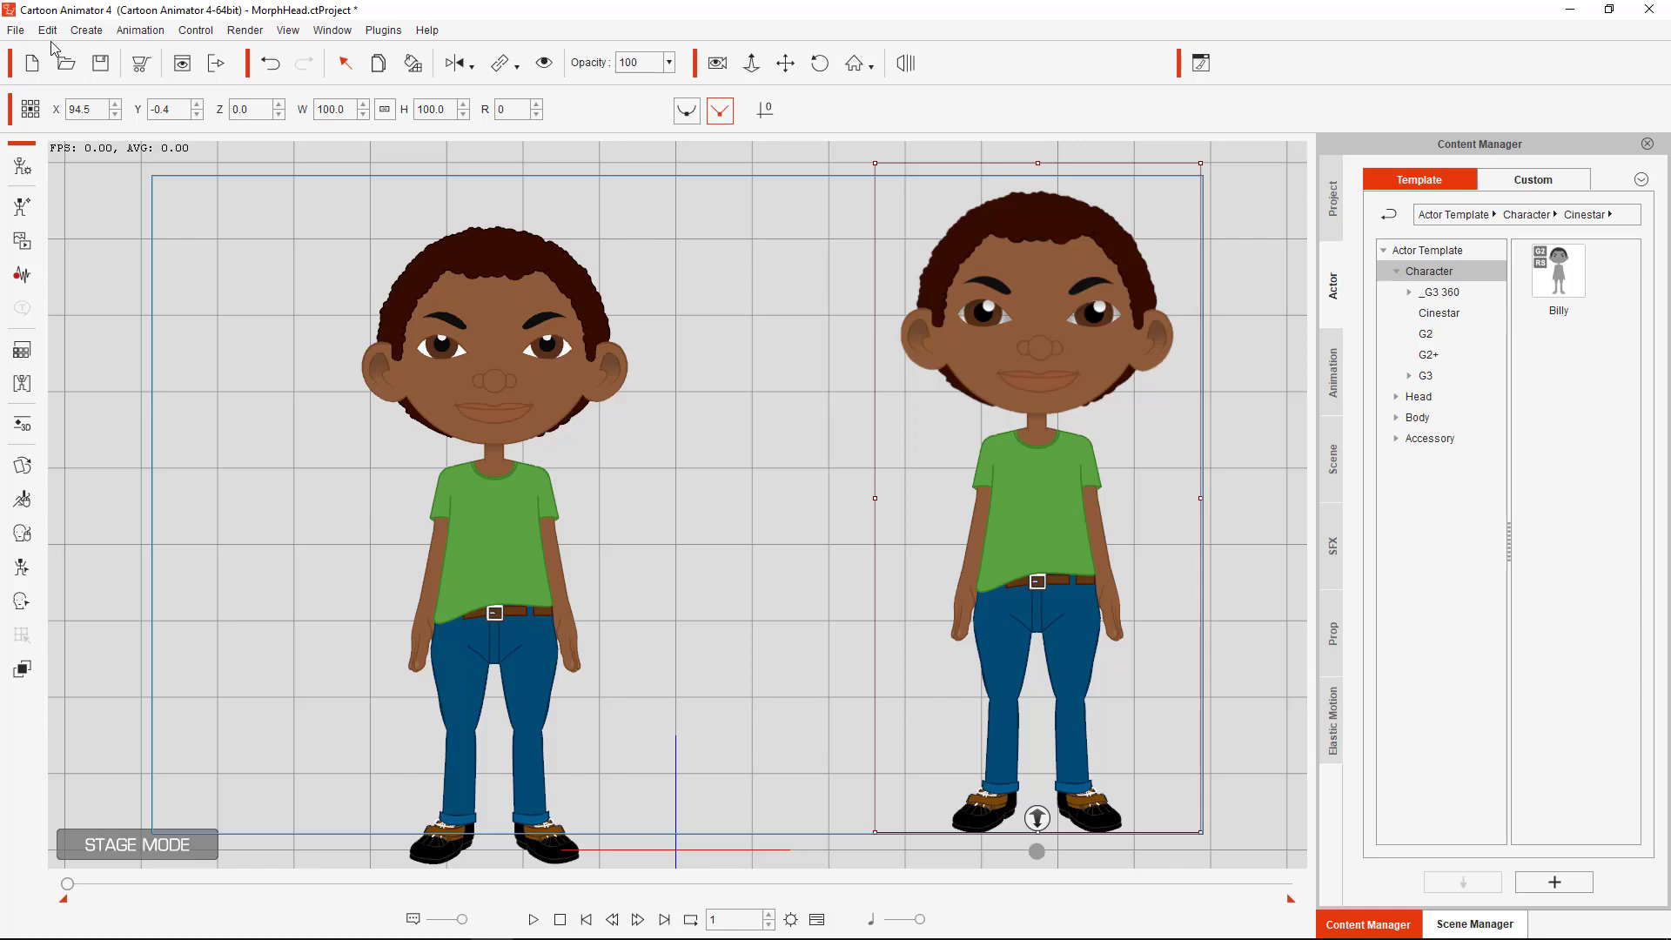
key(ctrl+z)
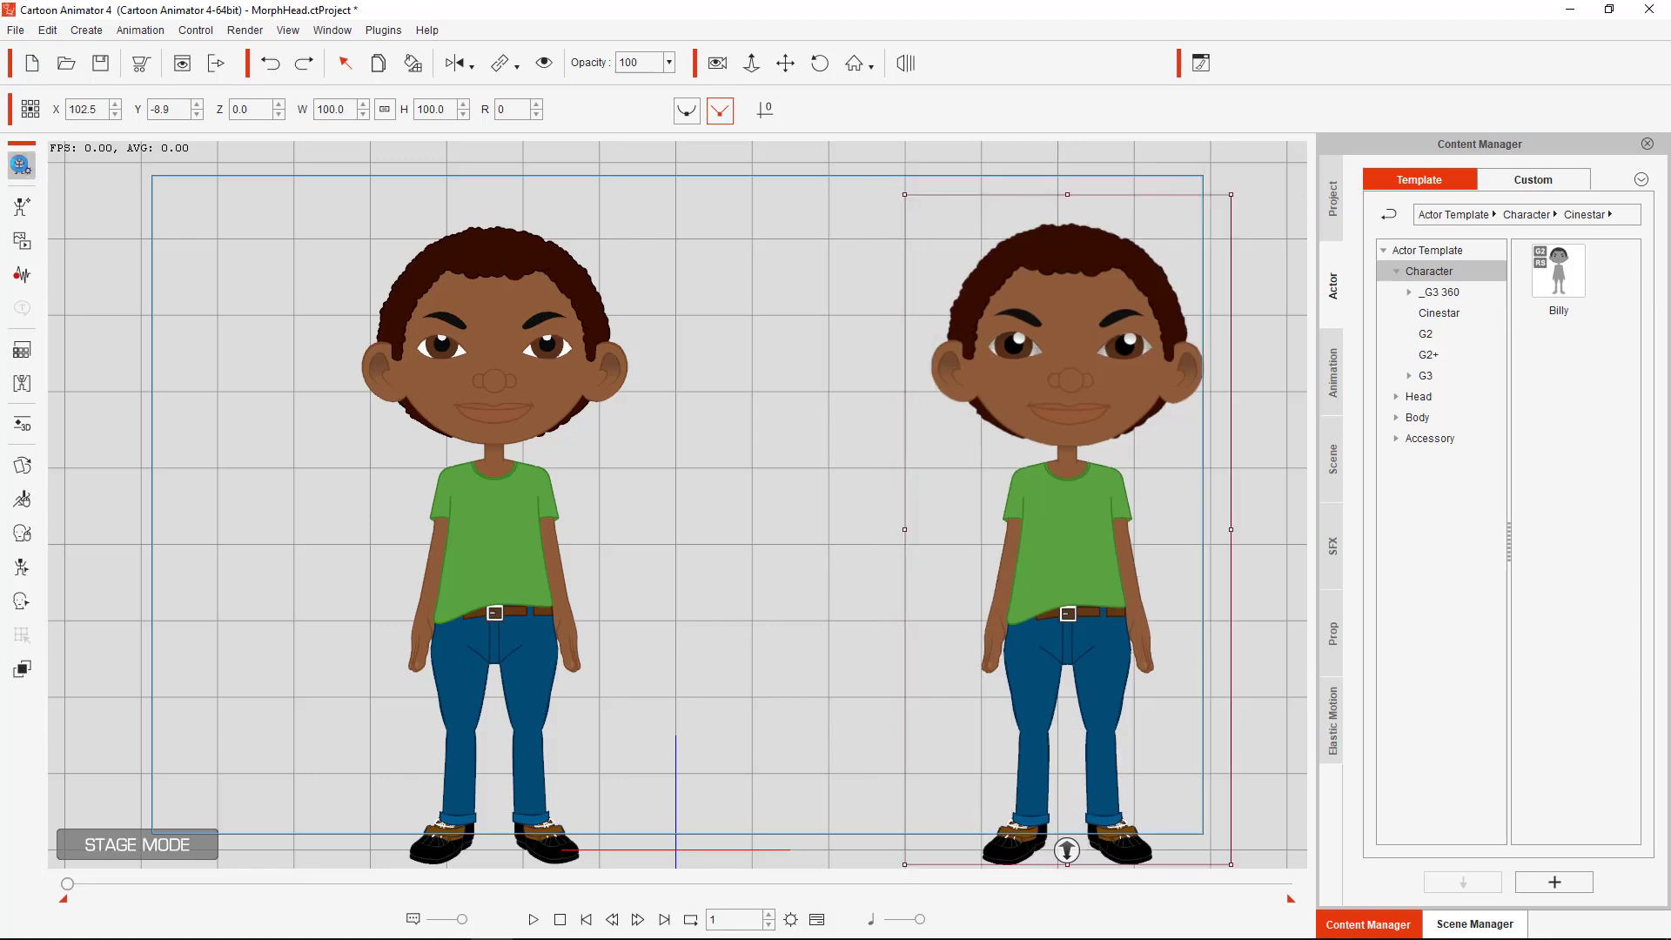
click(21, 164)
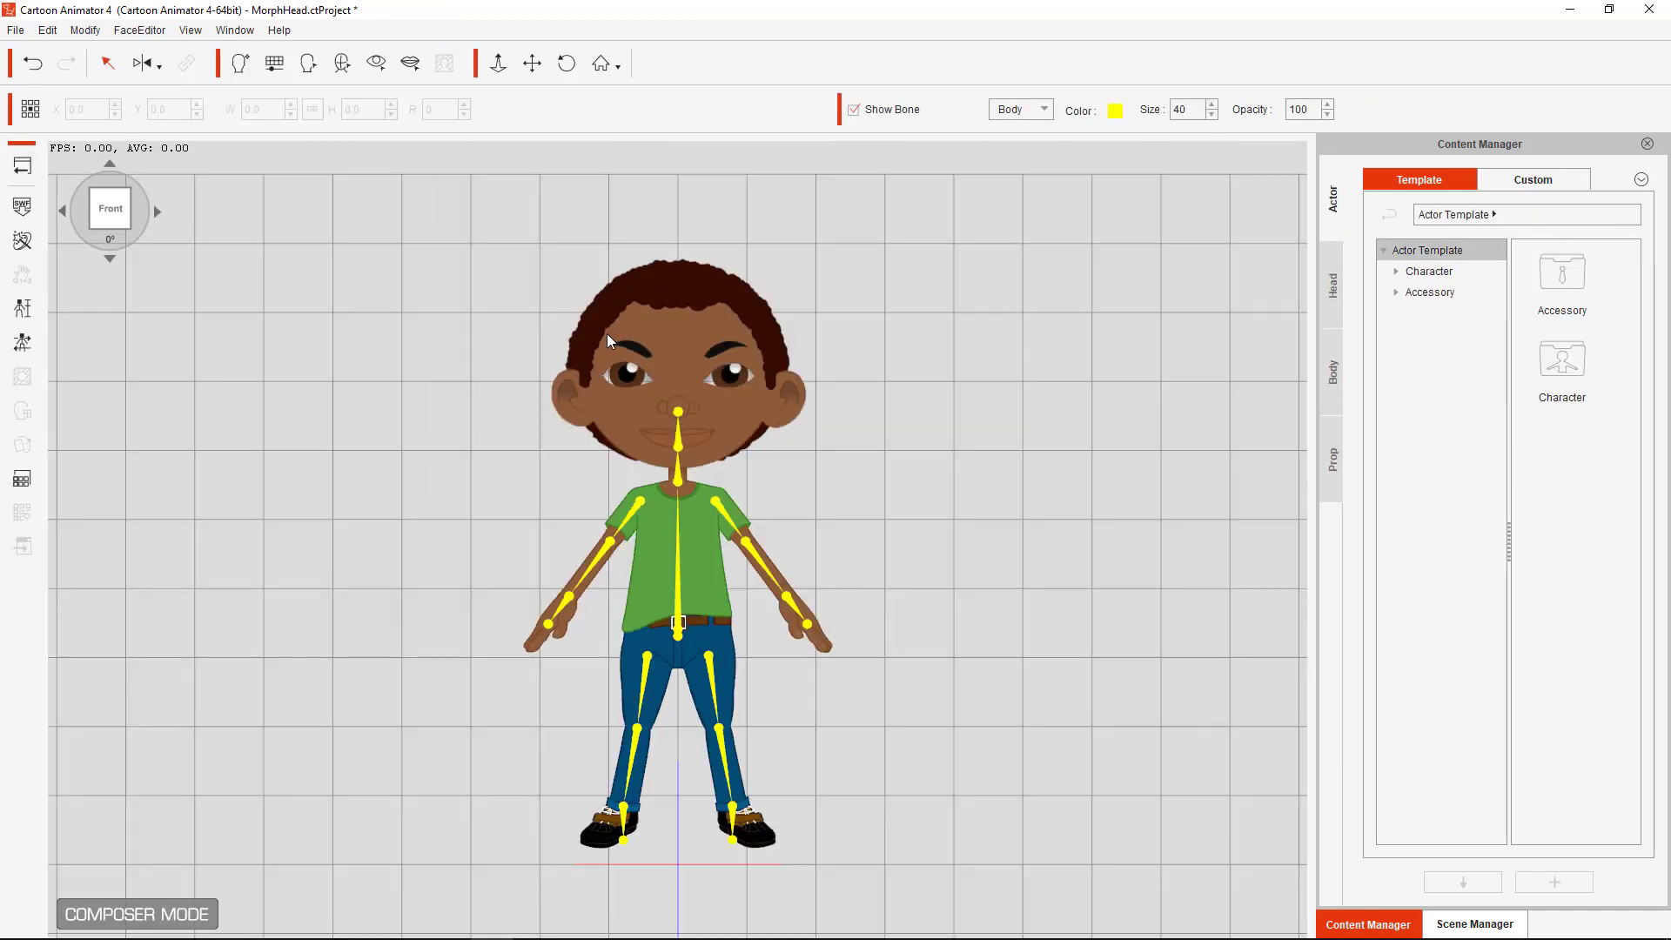
click(605, 340)
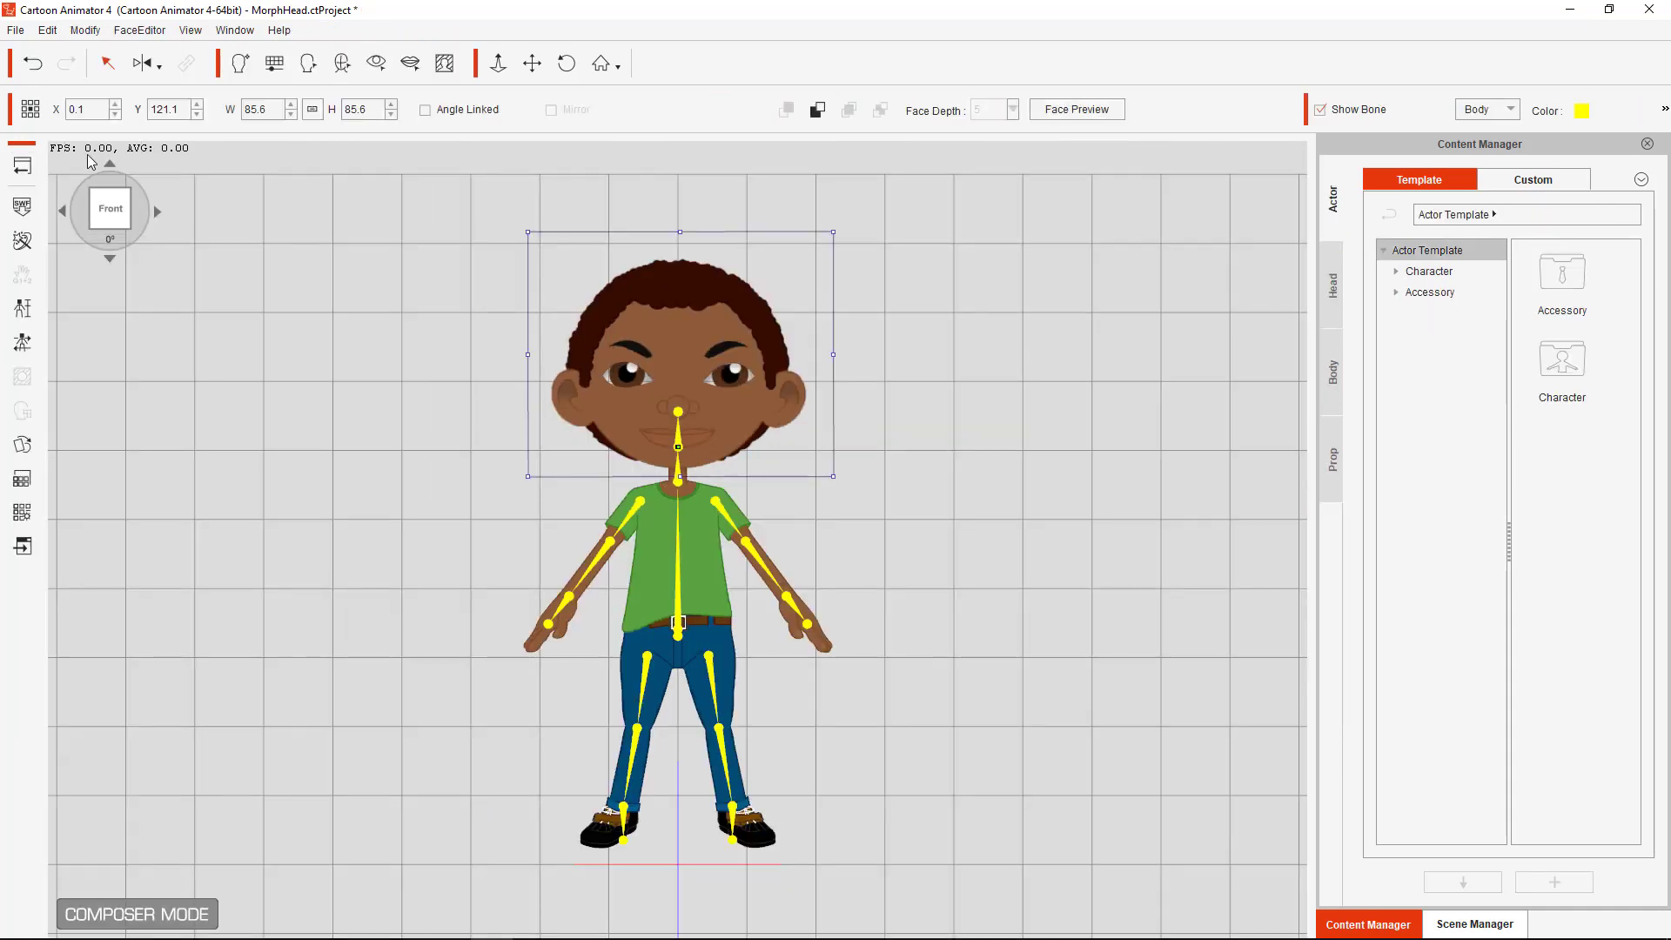
click(594, 366)
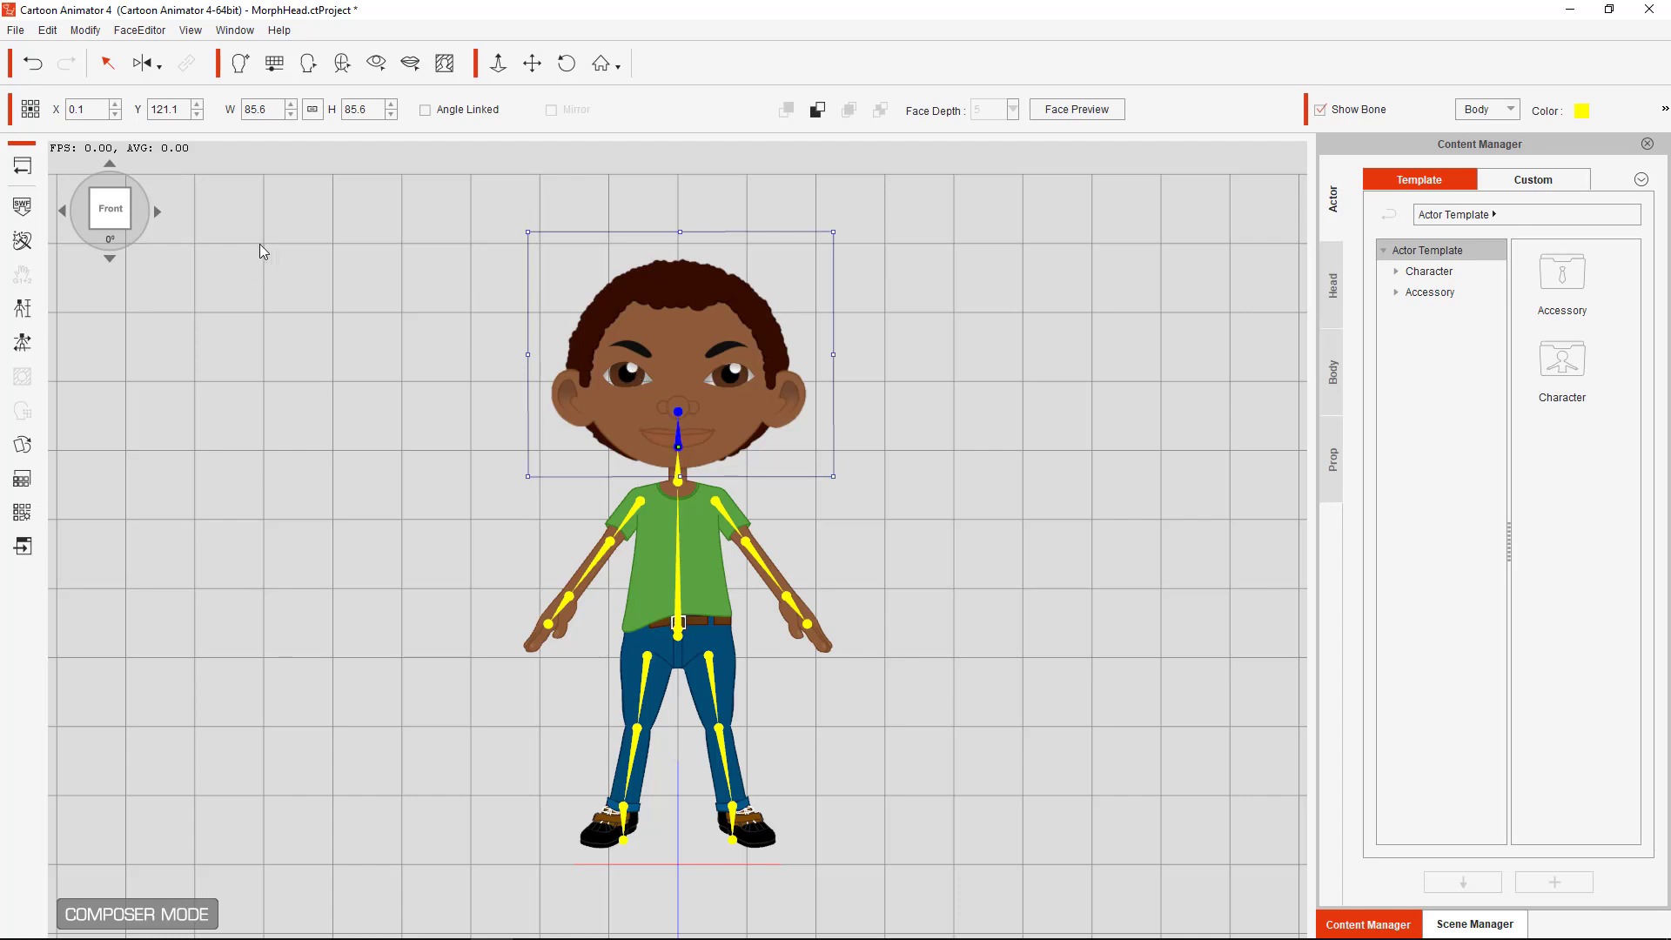
Import whte.jpg as the diffuse image of the Eye Ball-White in the Eye Settings, and close the settings
click(377, 64)
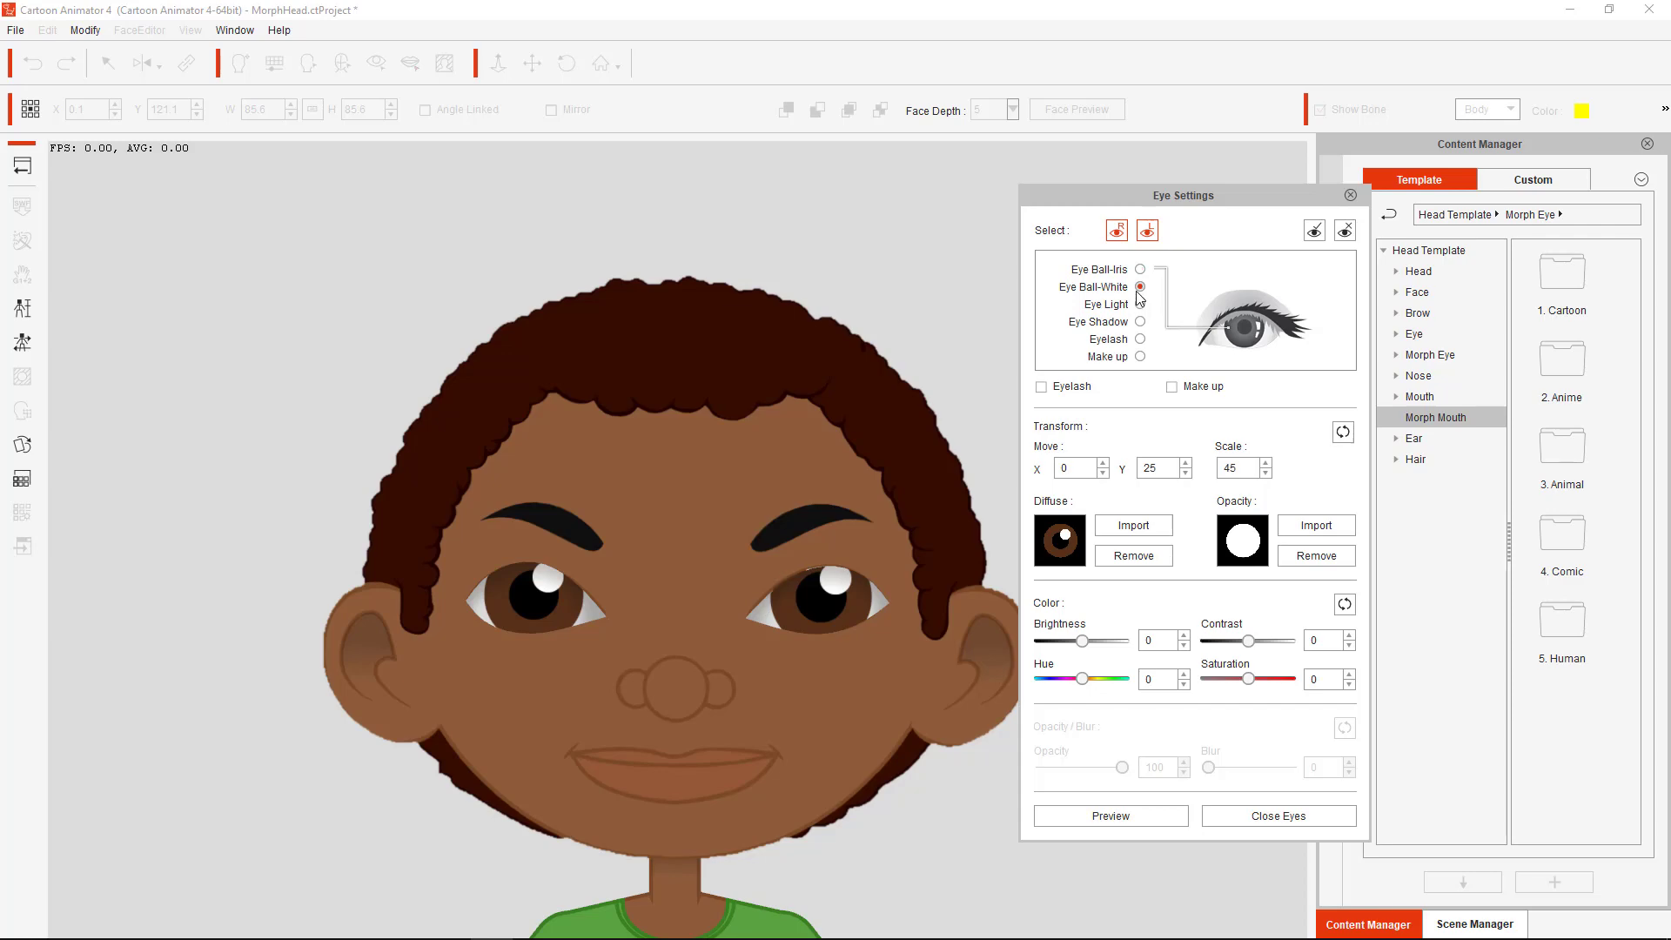
click(1140, 288)
click(1134, 525)
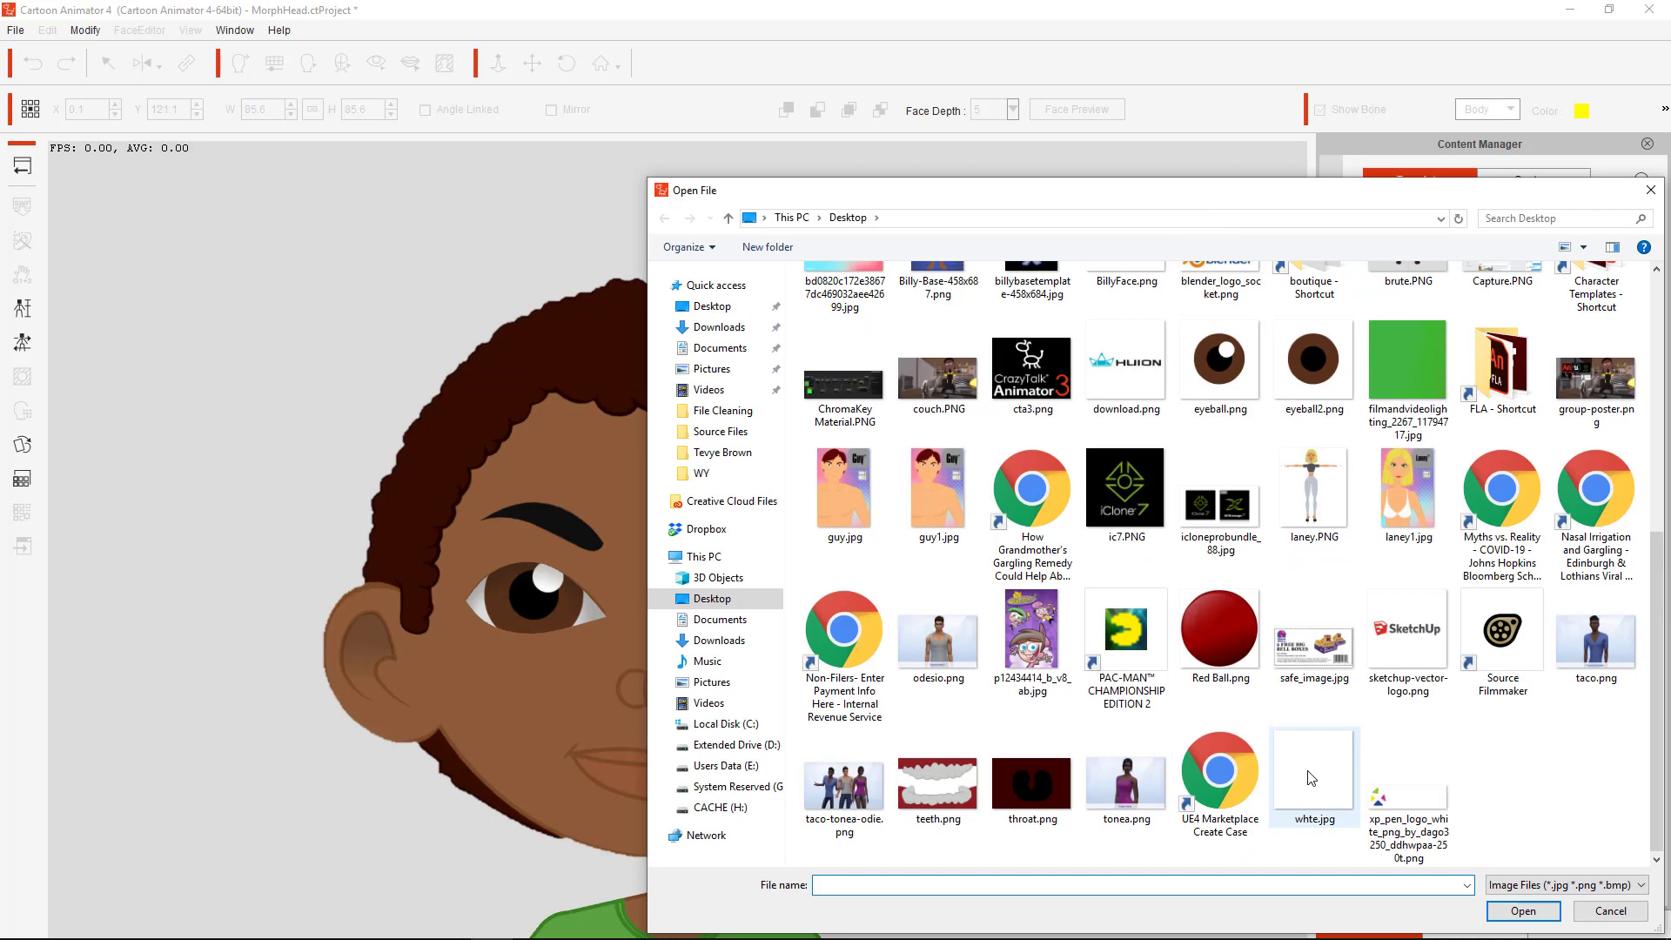
click(1306, 762)
click(1523, 911)
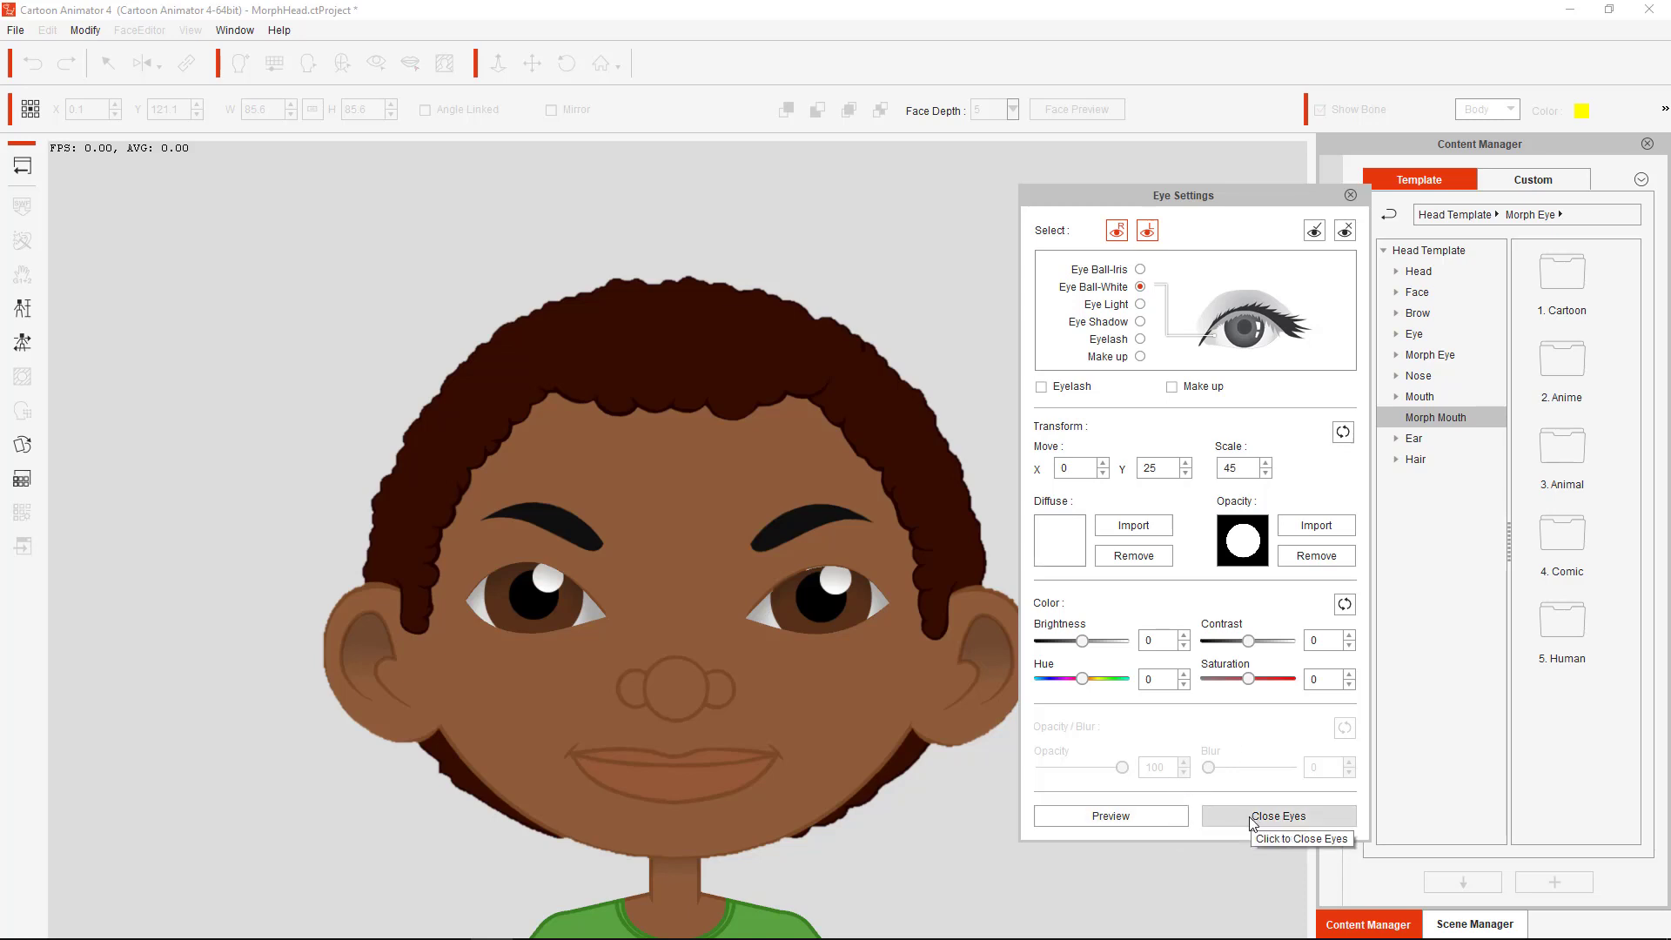
click(1348, 197)
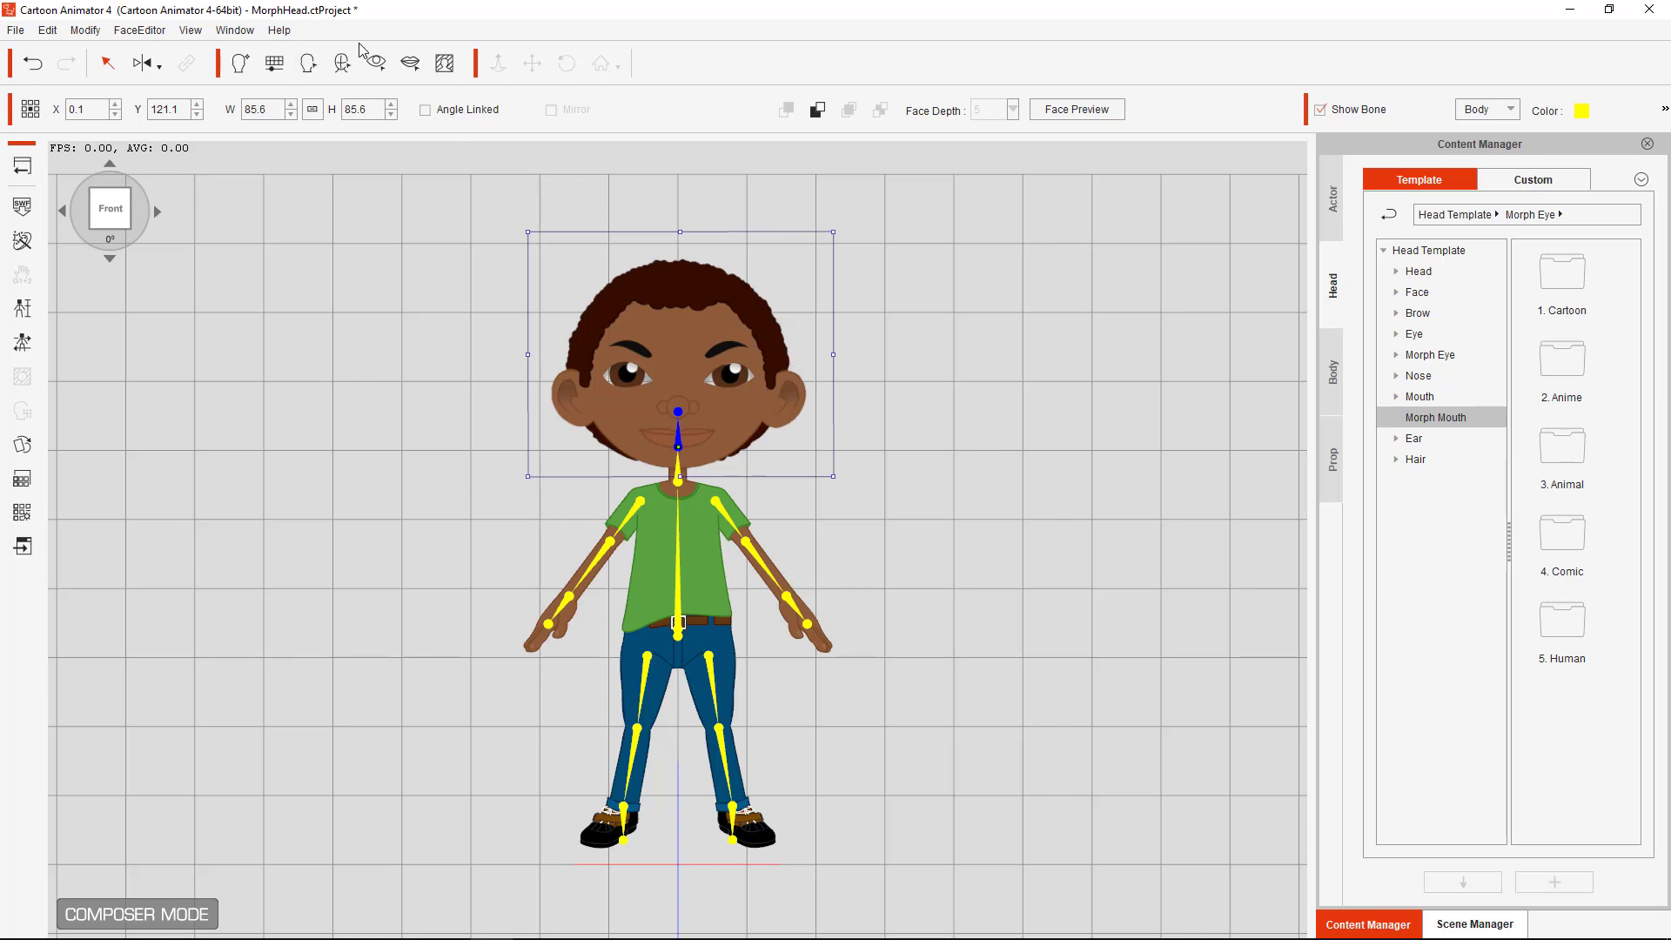
Replace the Eye Ball-White opacity image with whte.jpg in the Eye Settings, and close the settings
click(376, 63)
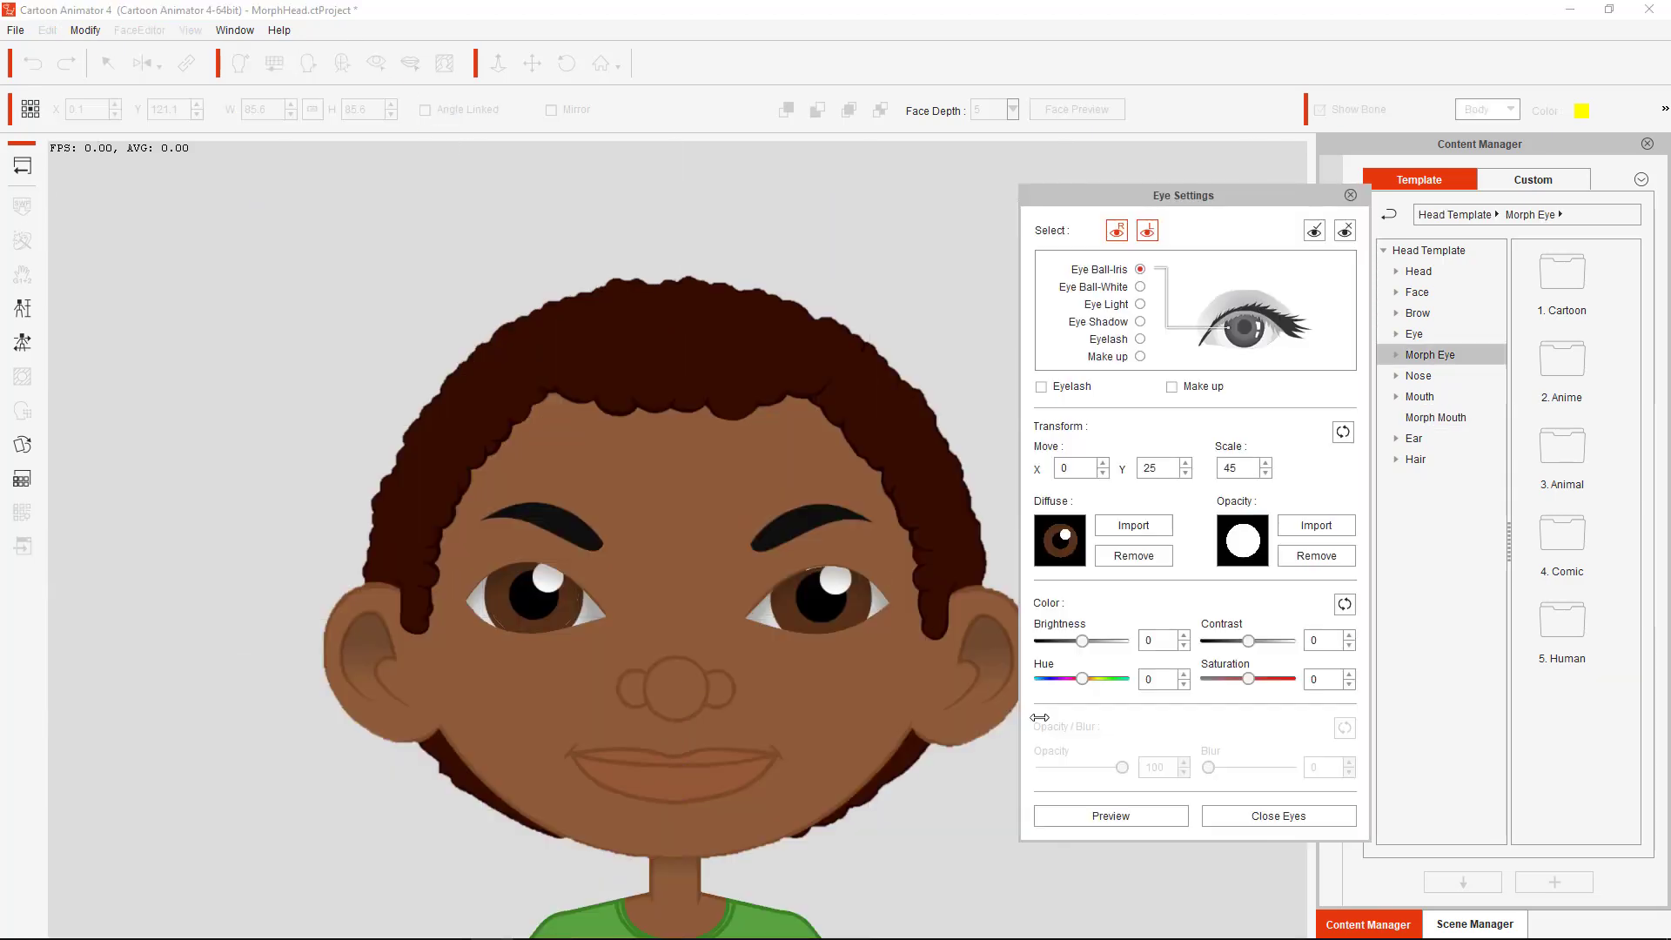
click(1140, 287)
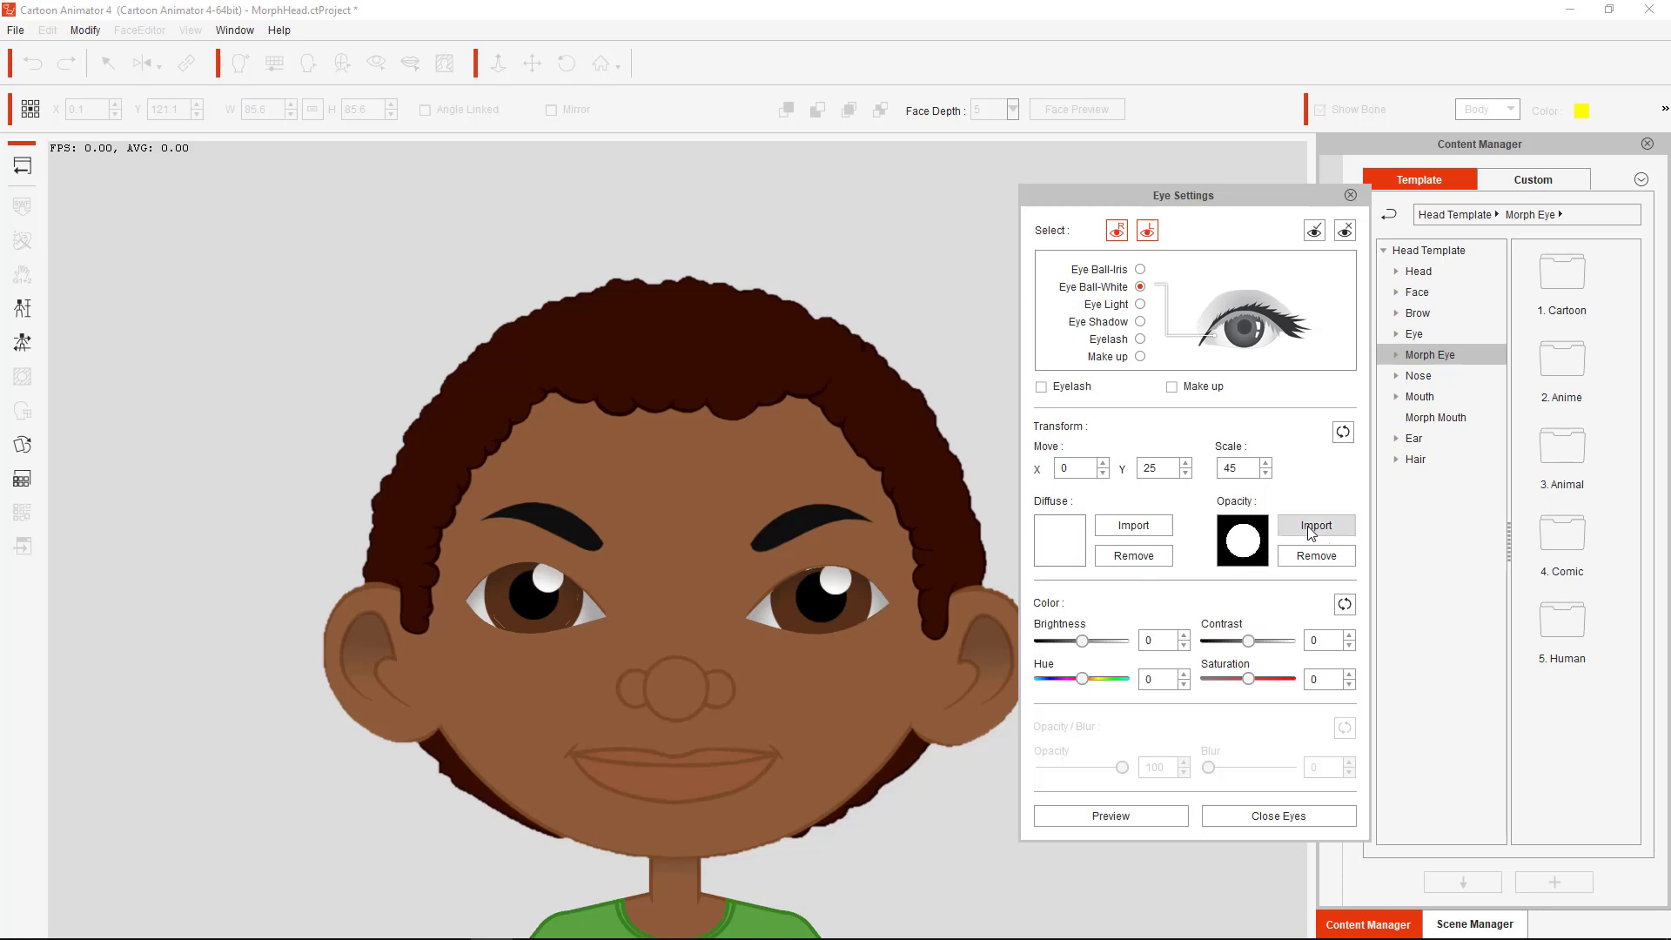
click(1303, 558)
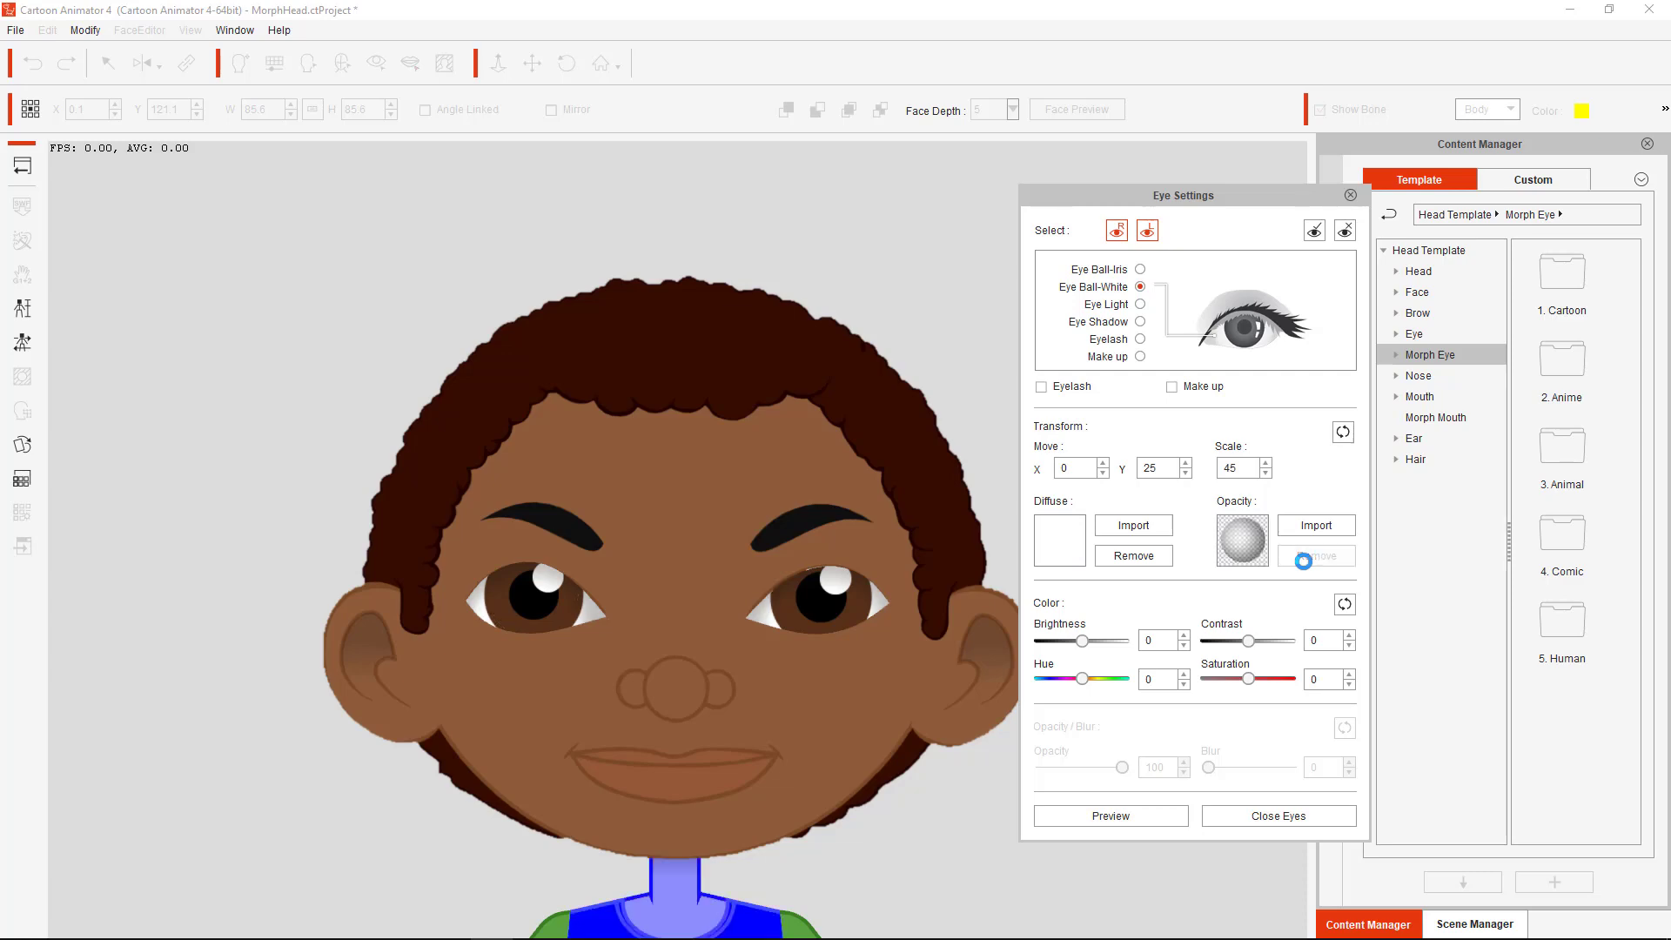
click(1308, 527)
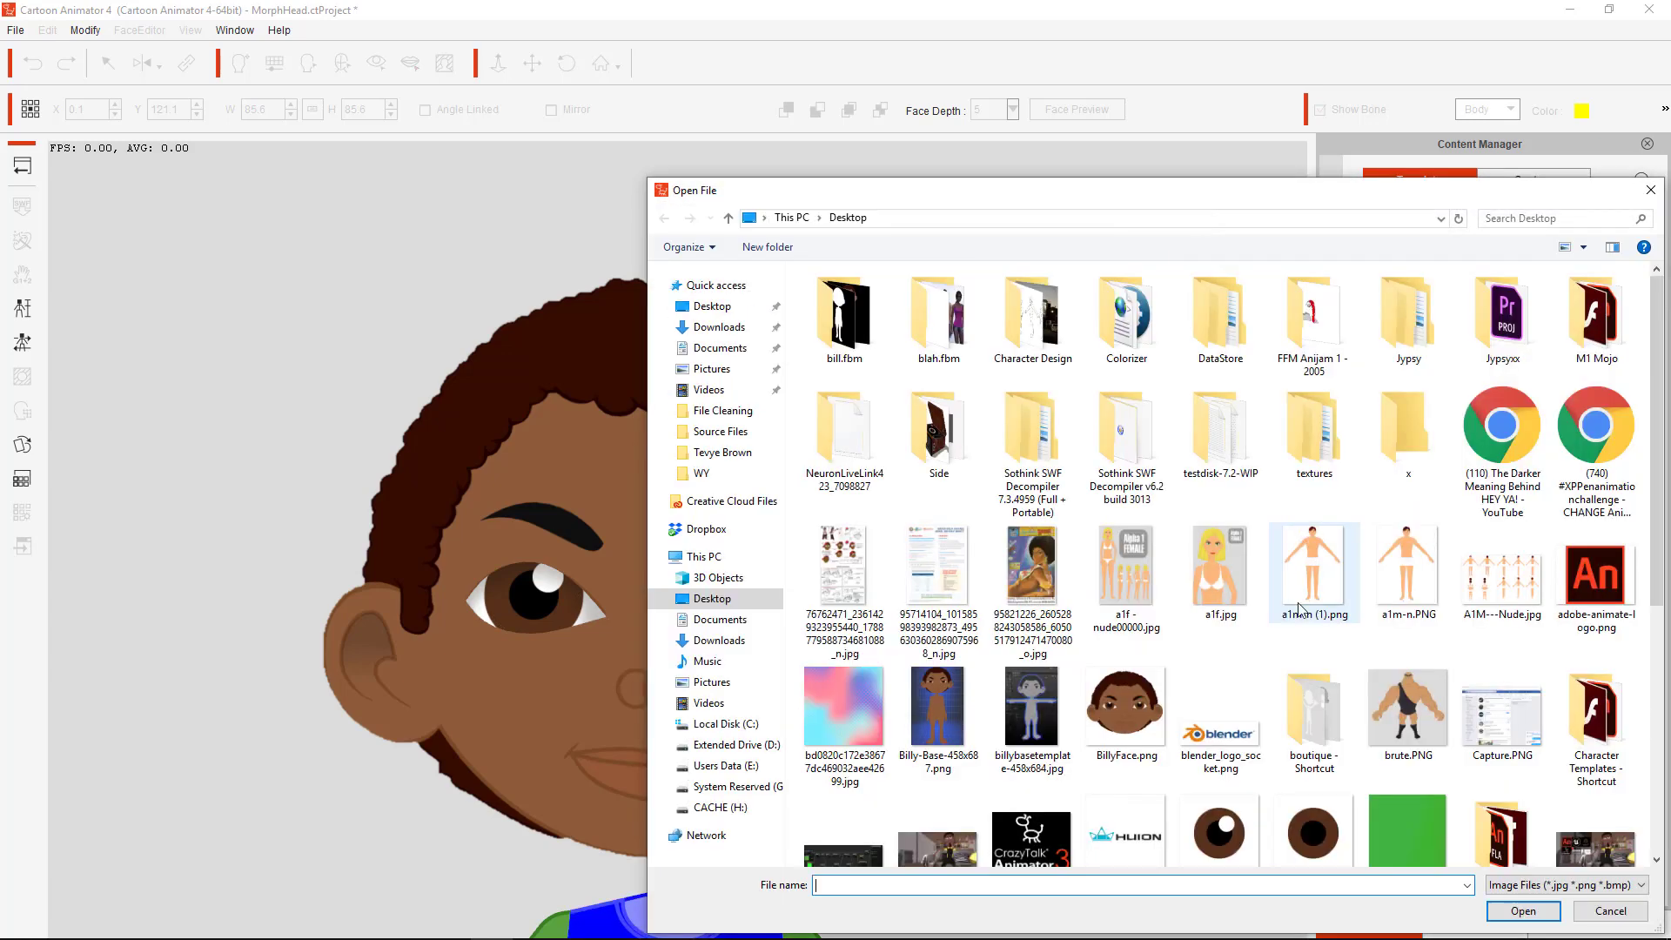
scroll(1315, 748, down, 3)
click(1331, 753)
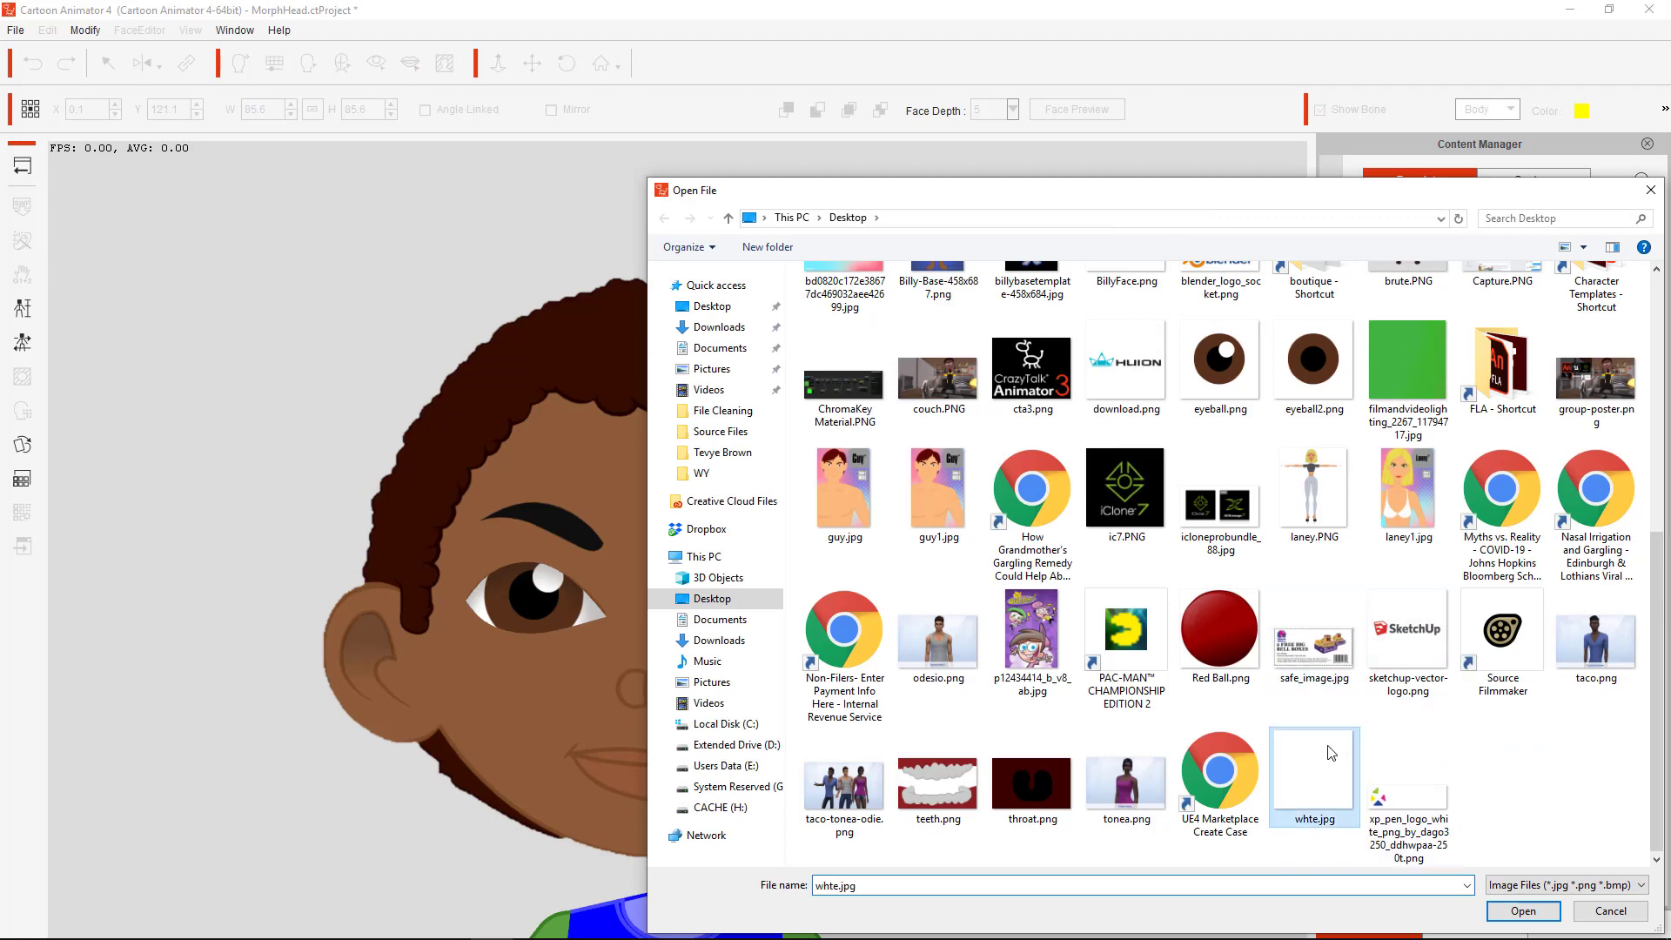
click(1546, 917)
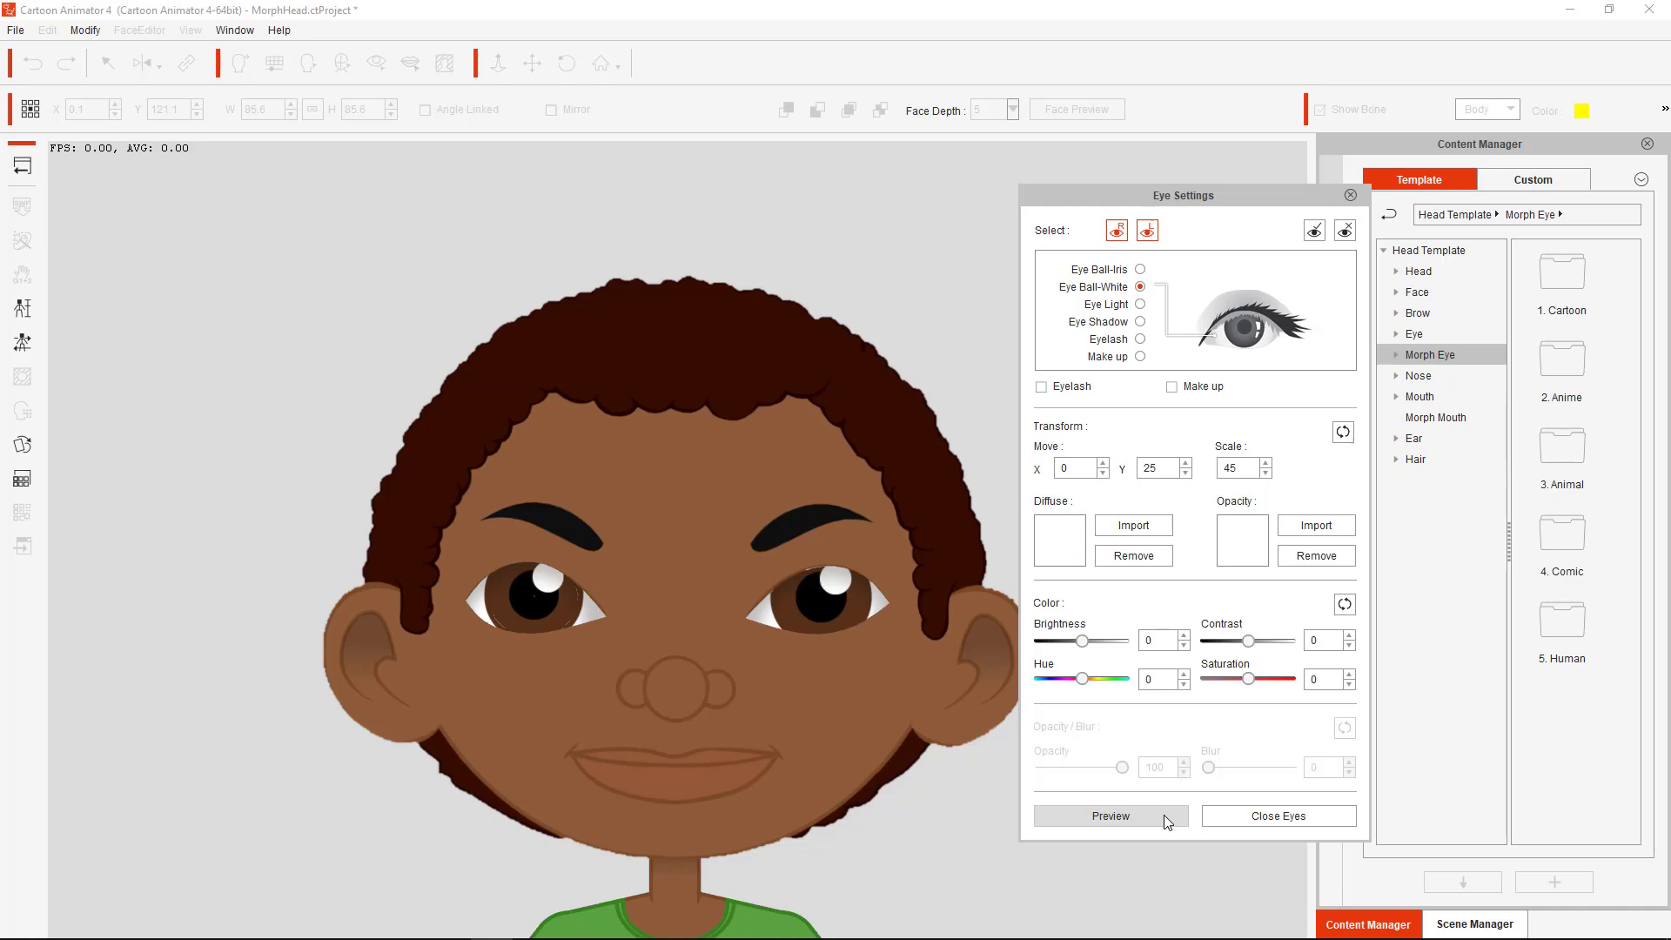
click(1351, 195)
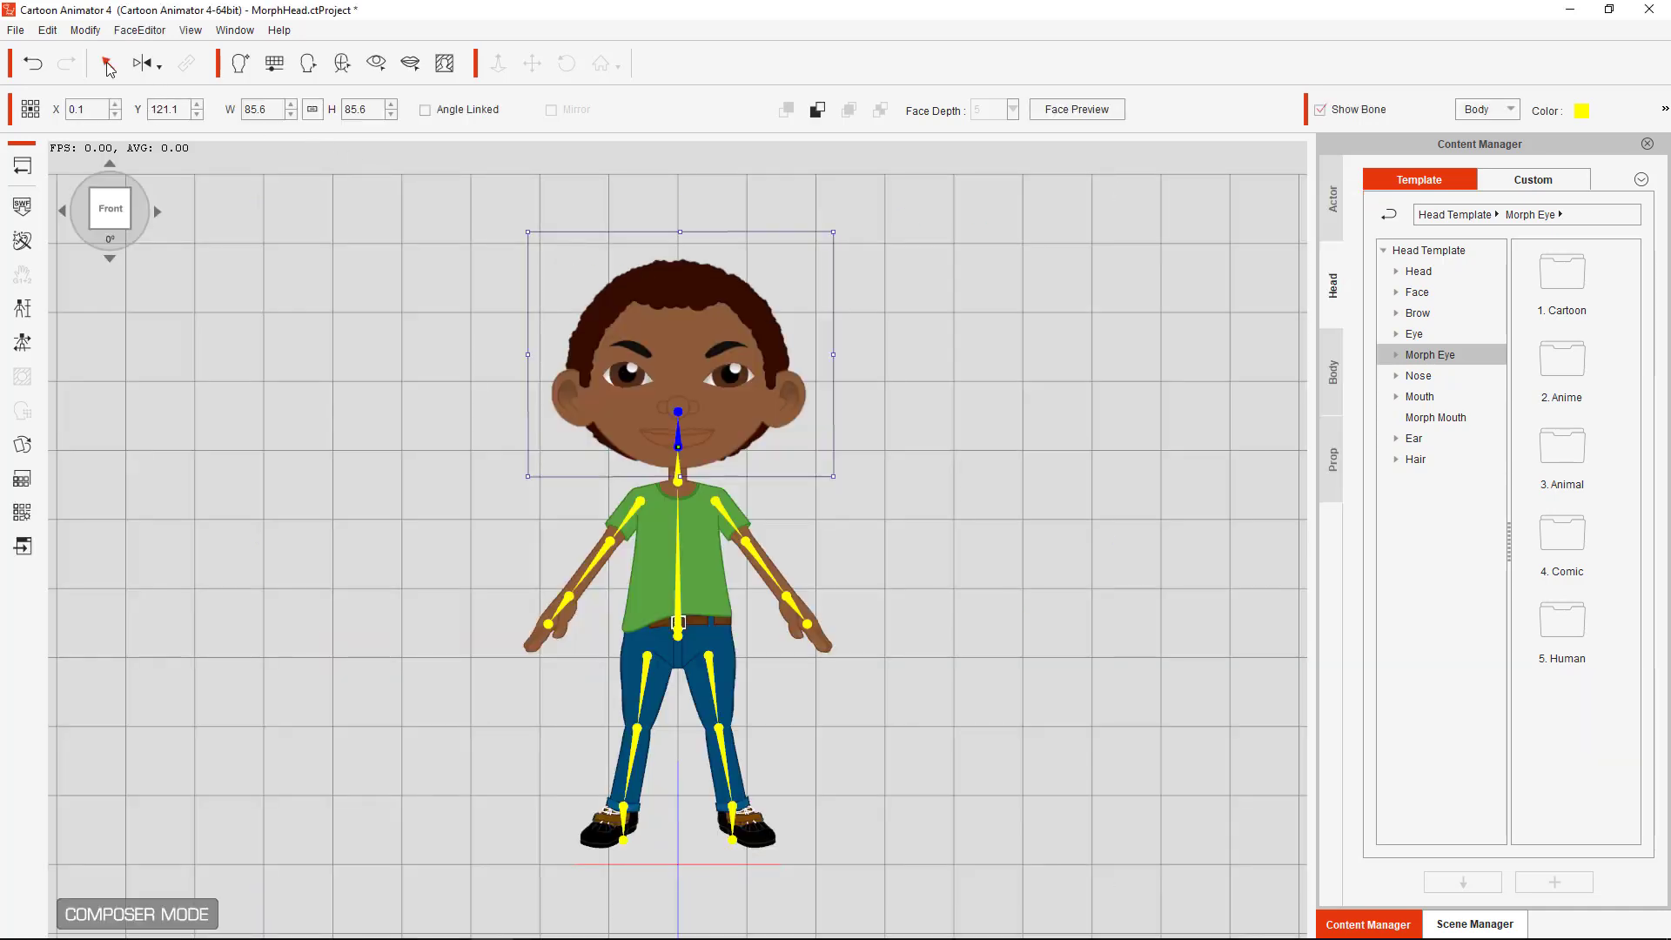
Return to Stage Mode and place the customized character beside the original at X 35.2, leaving nothing selected
click(24, 167)
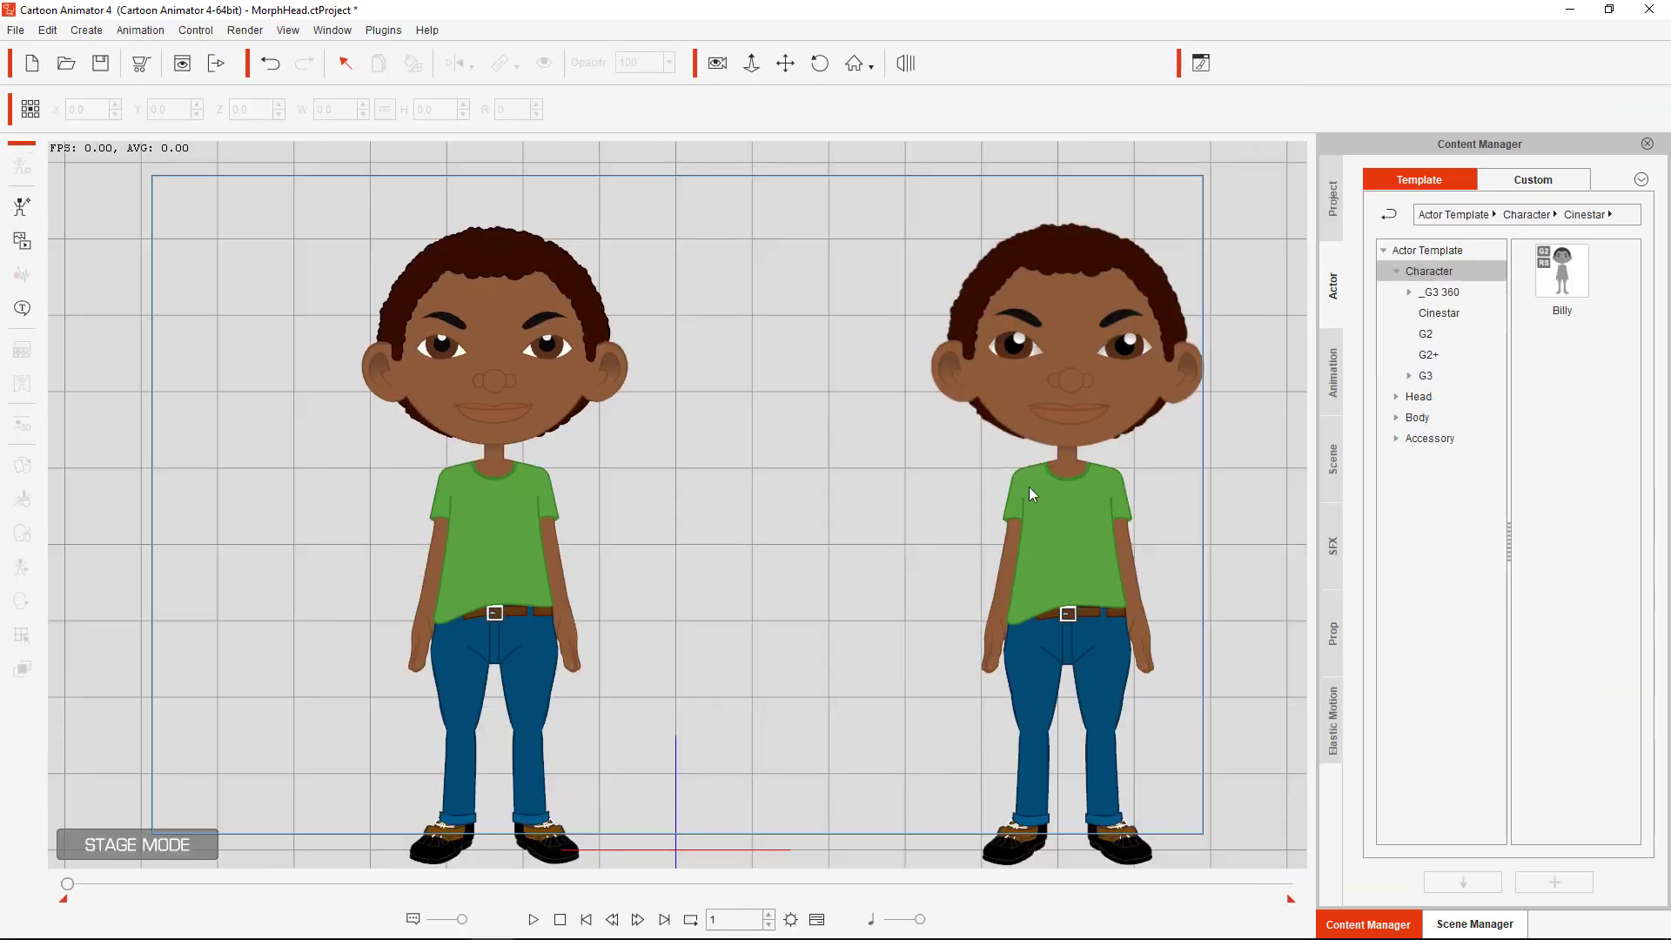
click(1071, 428)
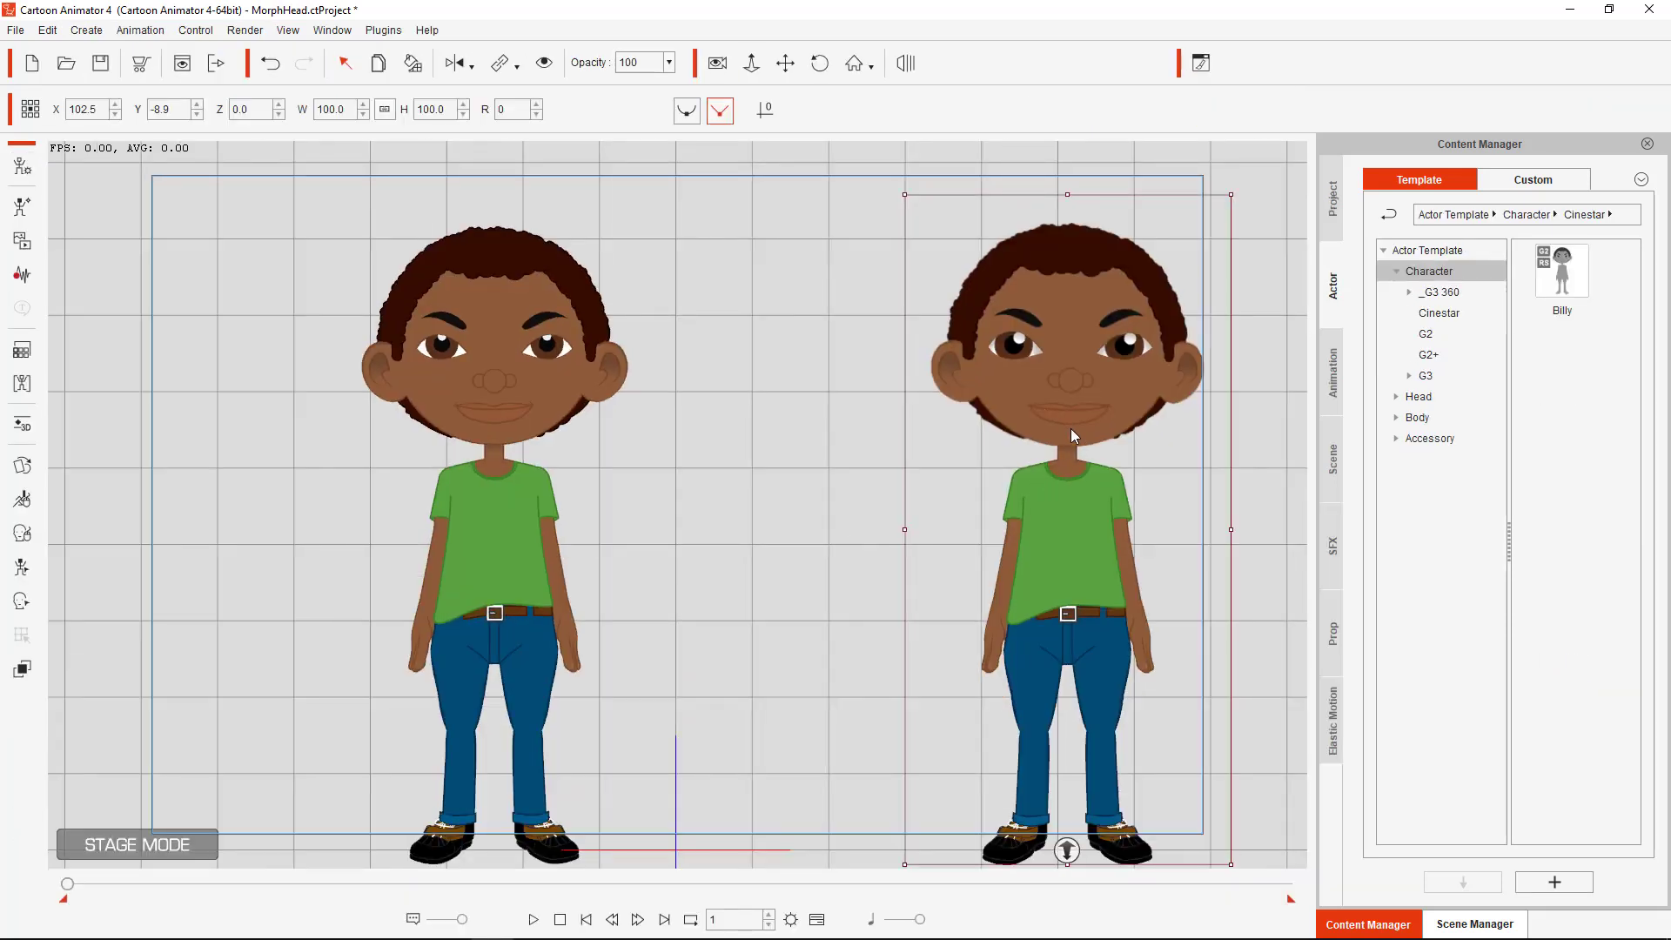
drag(1071, 428, 533, 370)
drag(602, 378, 820, 420)
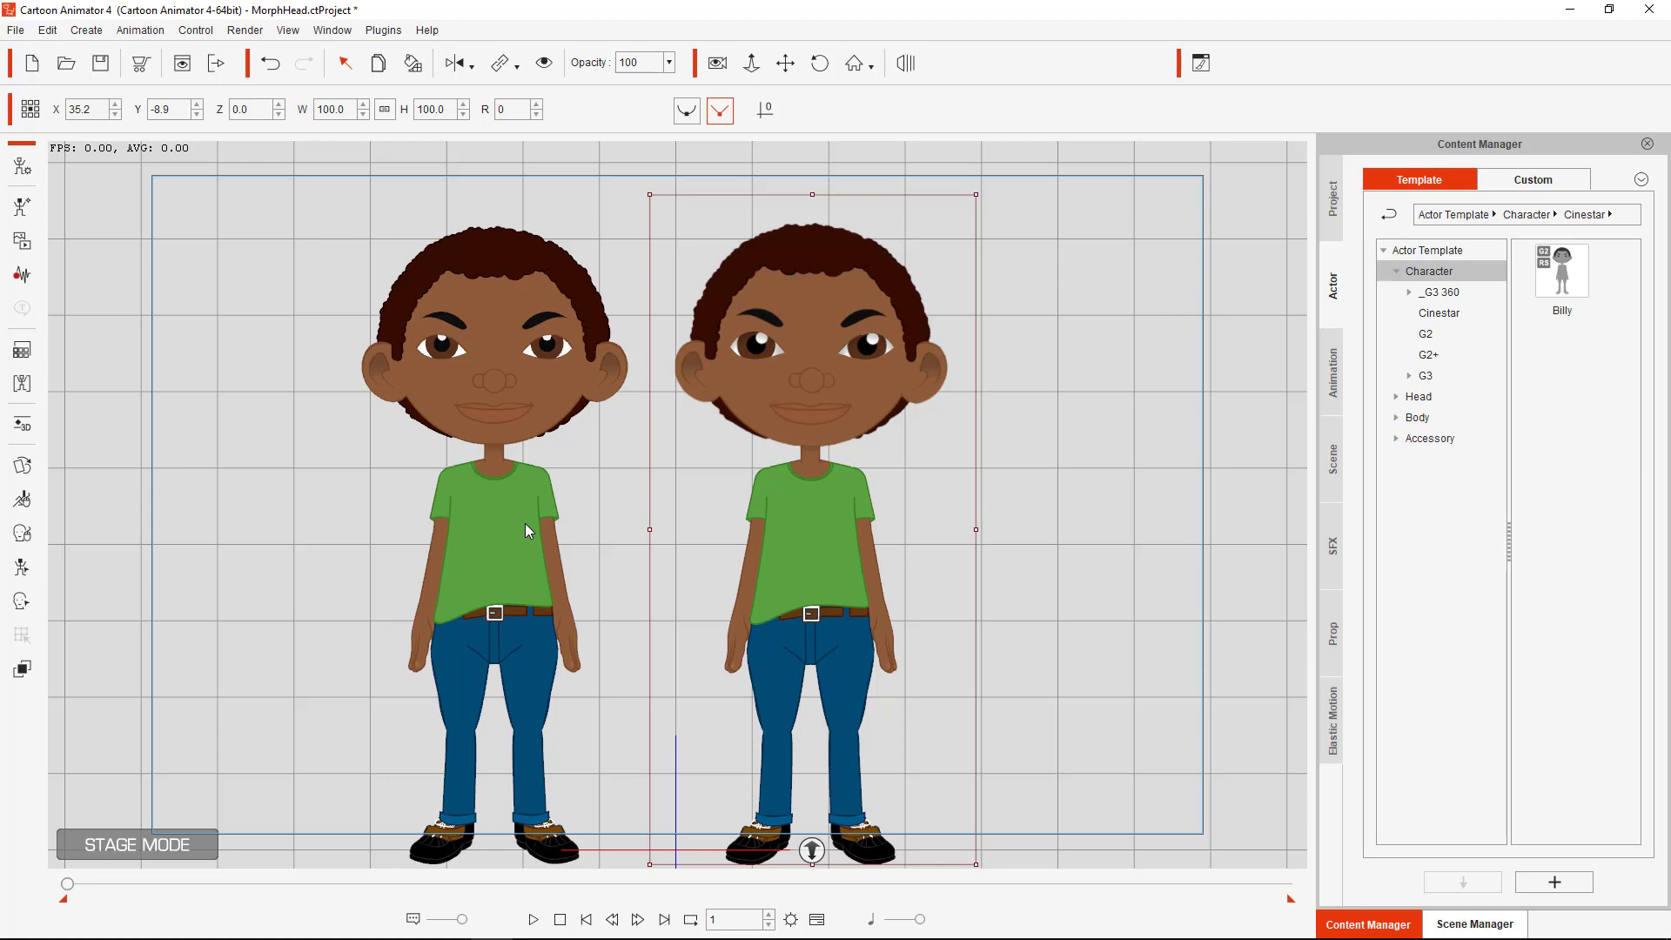
click(472, 482)
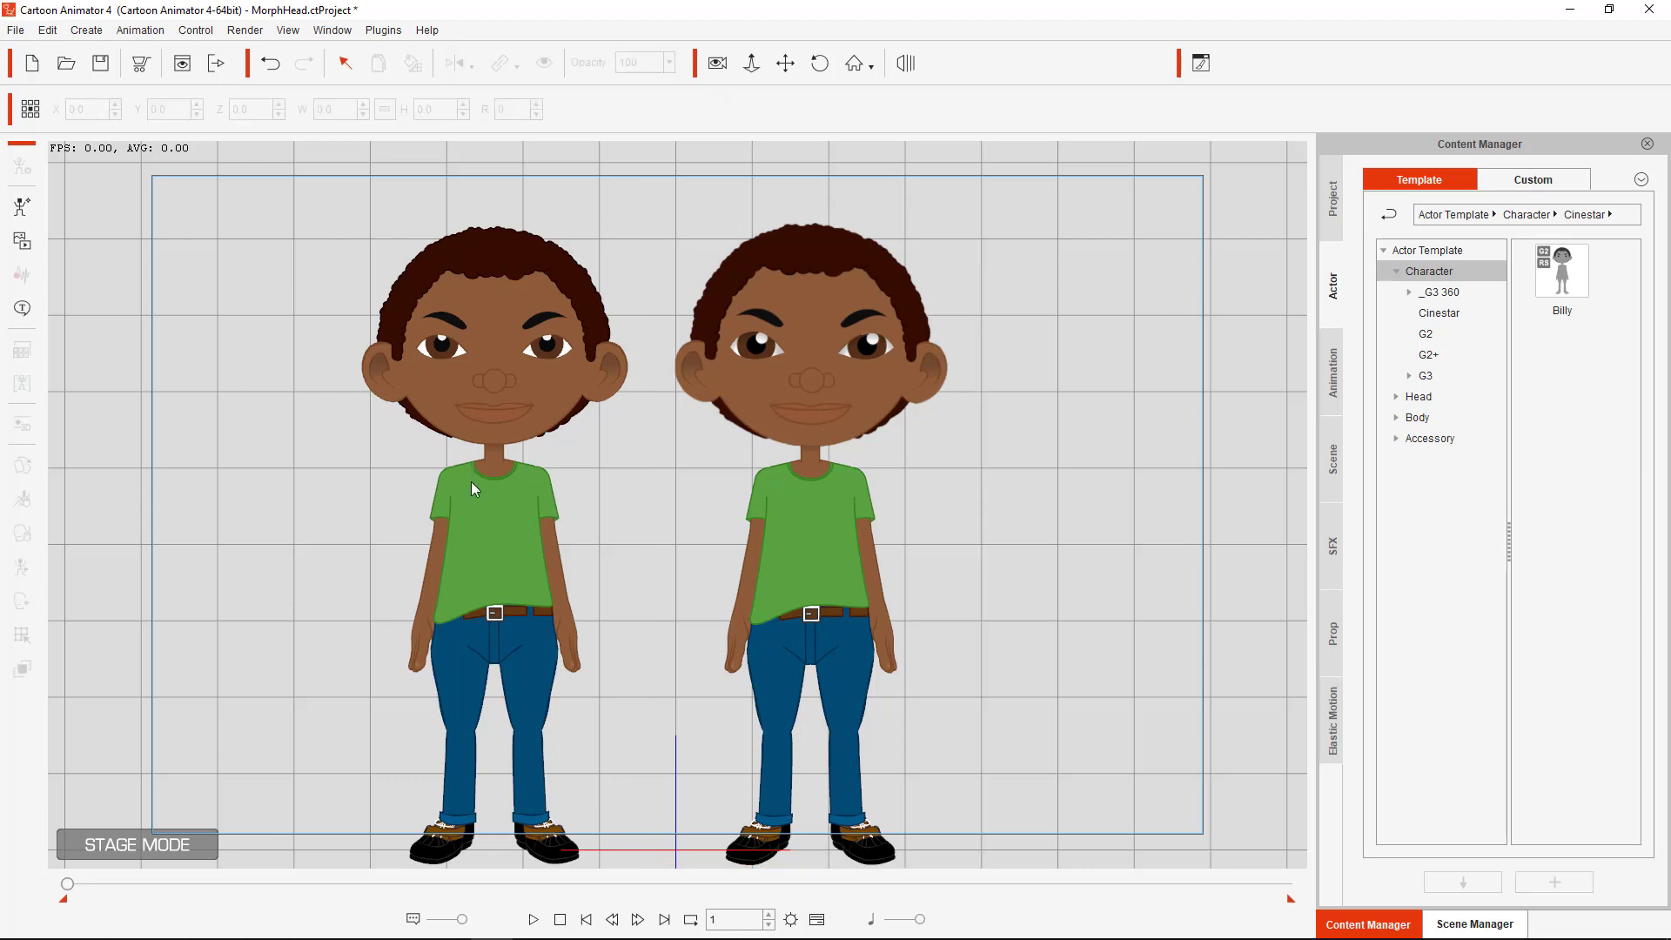
click(410, 65)
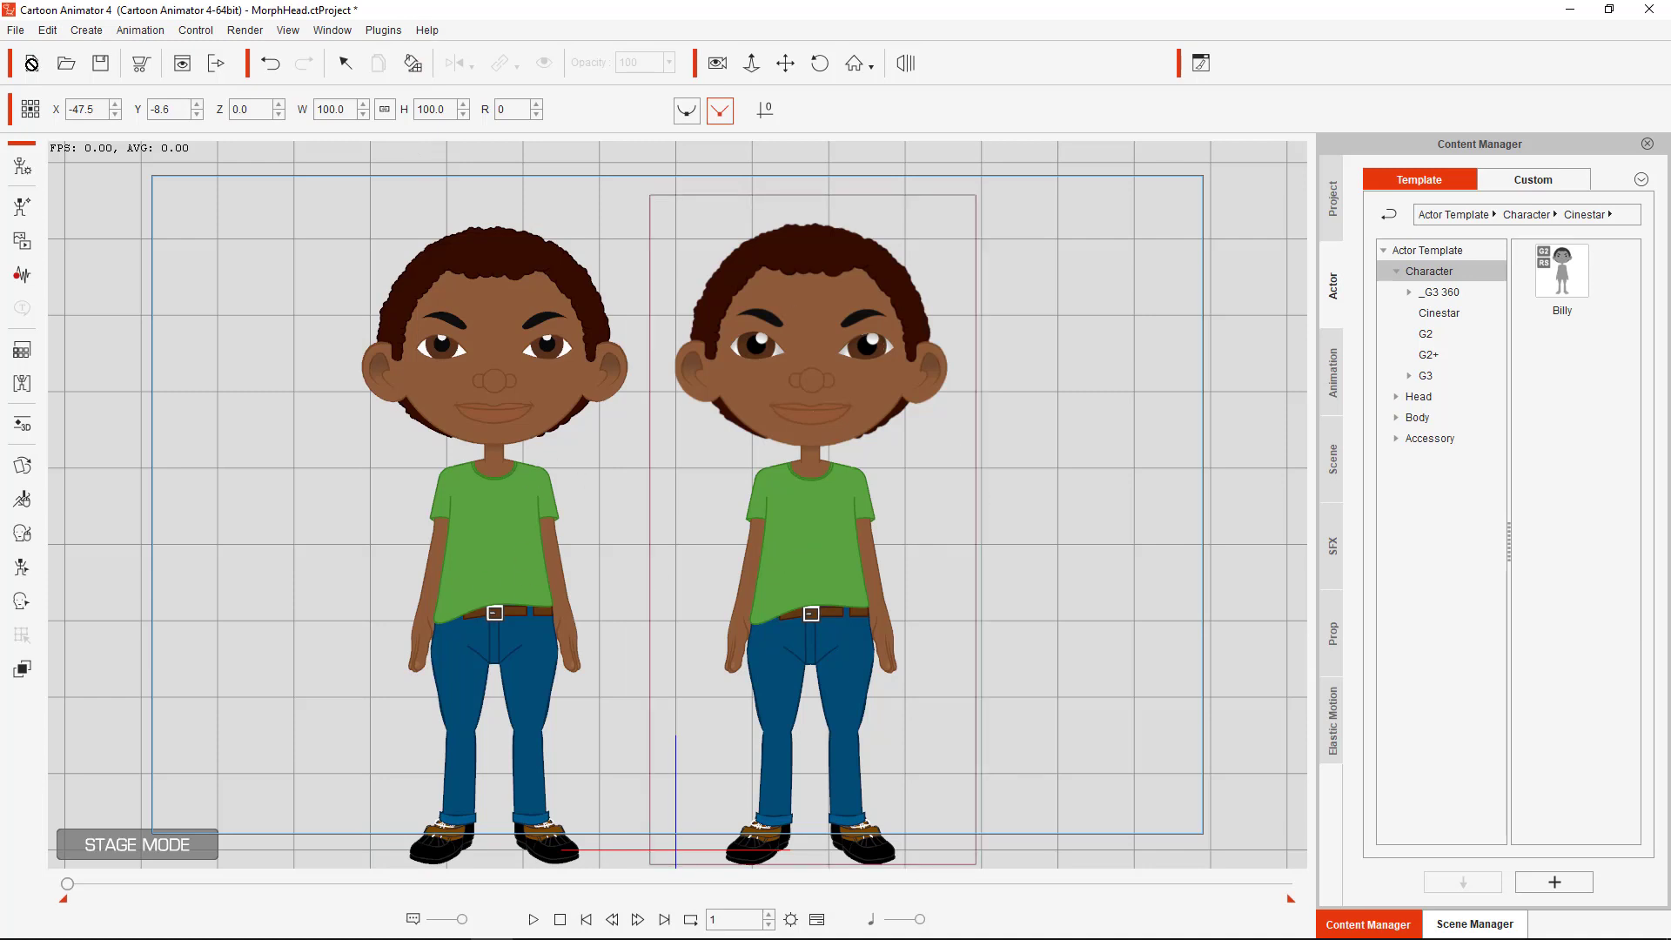
click(345, 63)
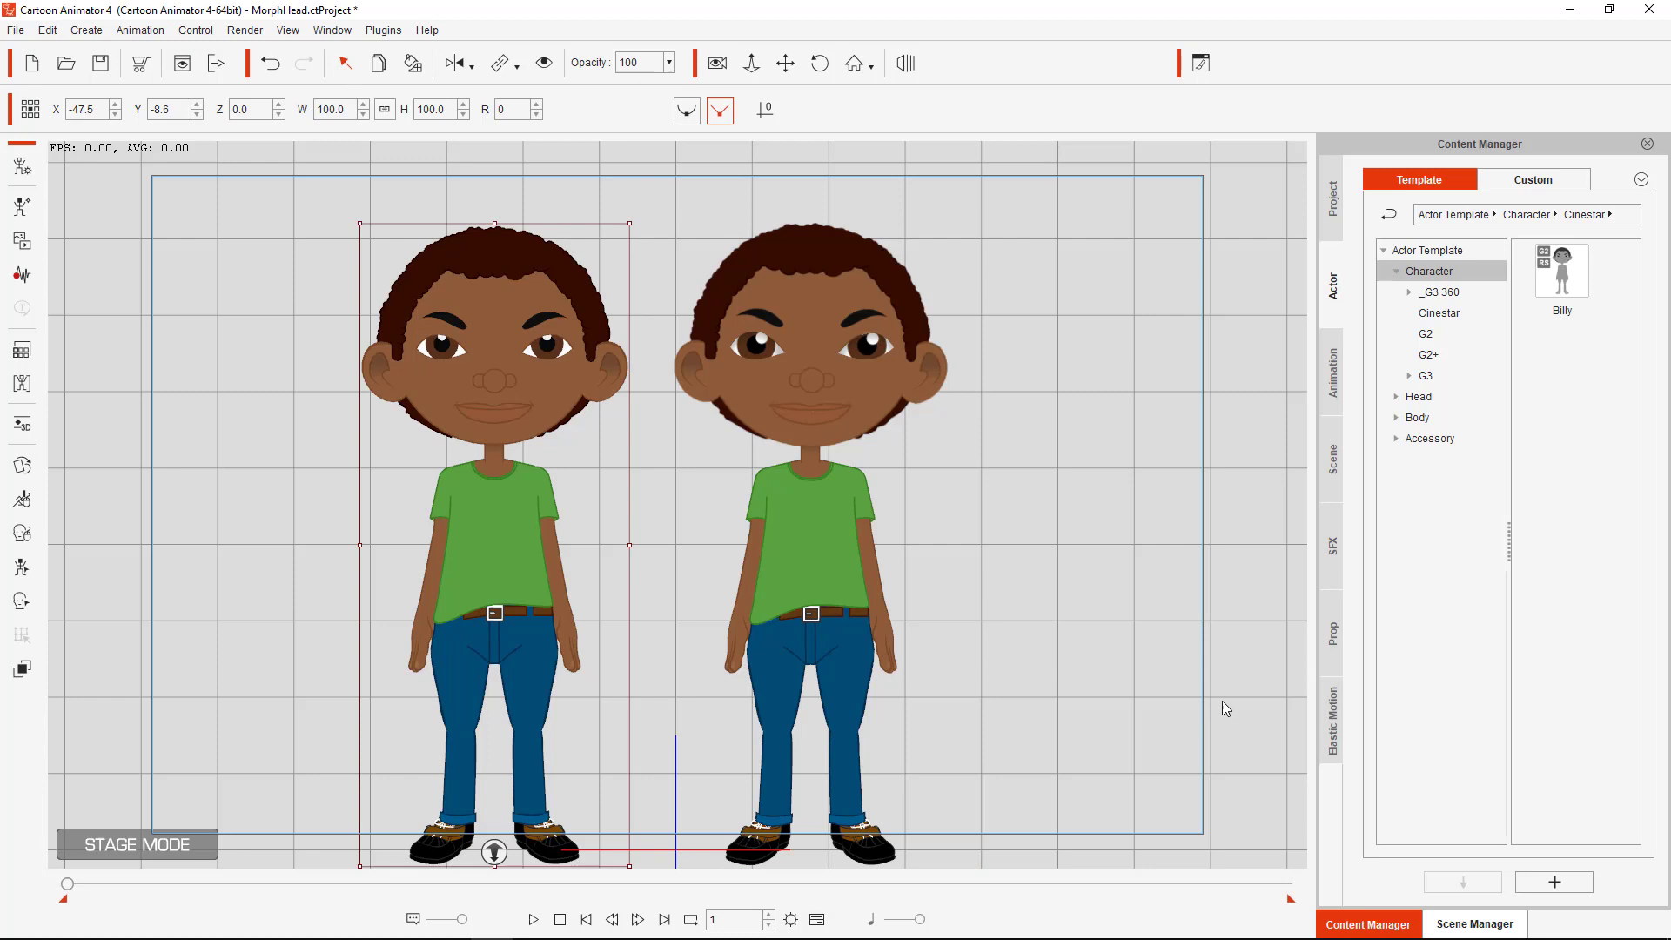
click(1085, 565)
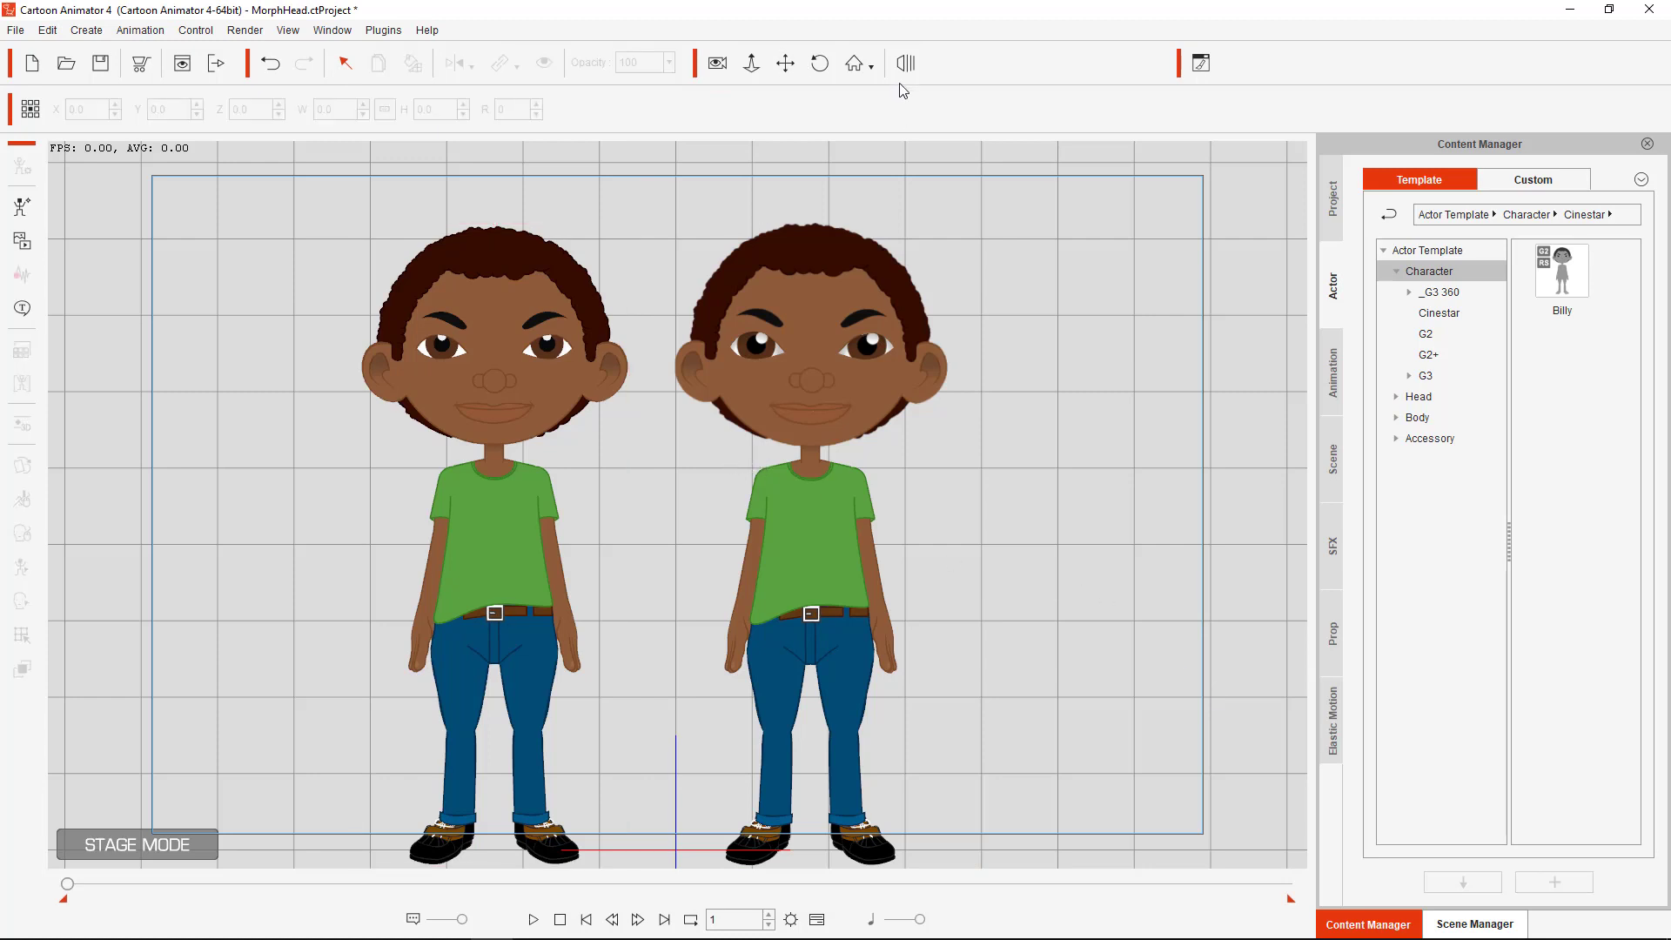
Save the project to the Desktop, overwriting the existing MorphHead.ctProject
click(102, 64)
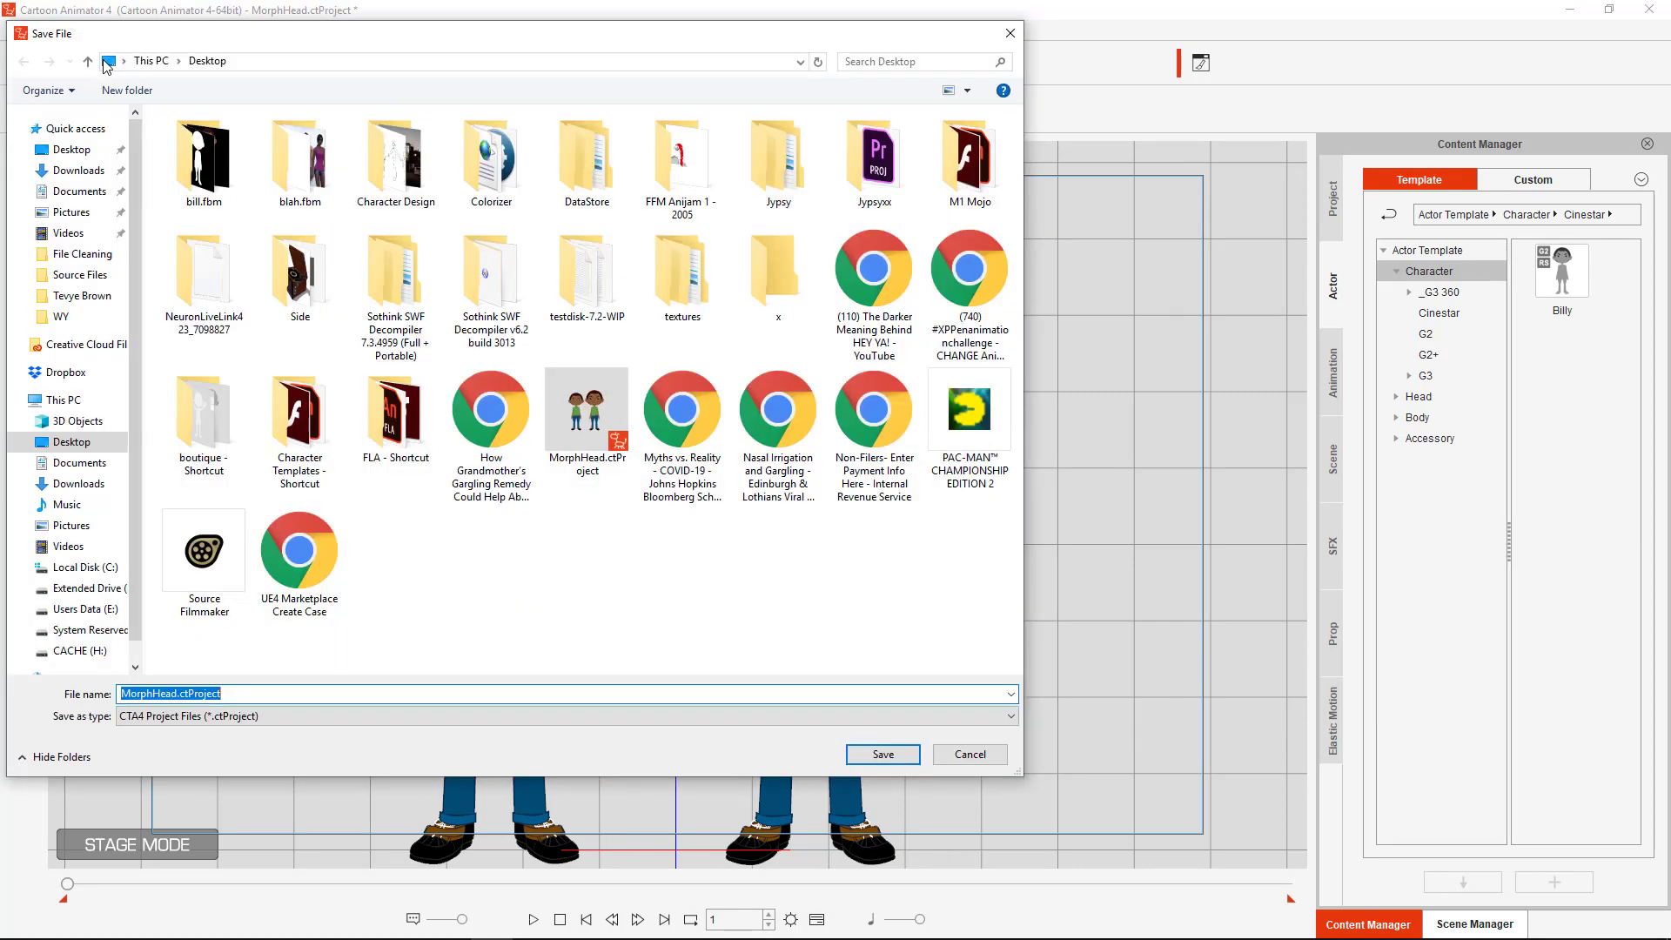
click(594, 434)
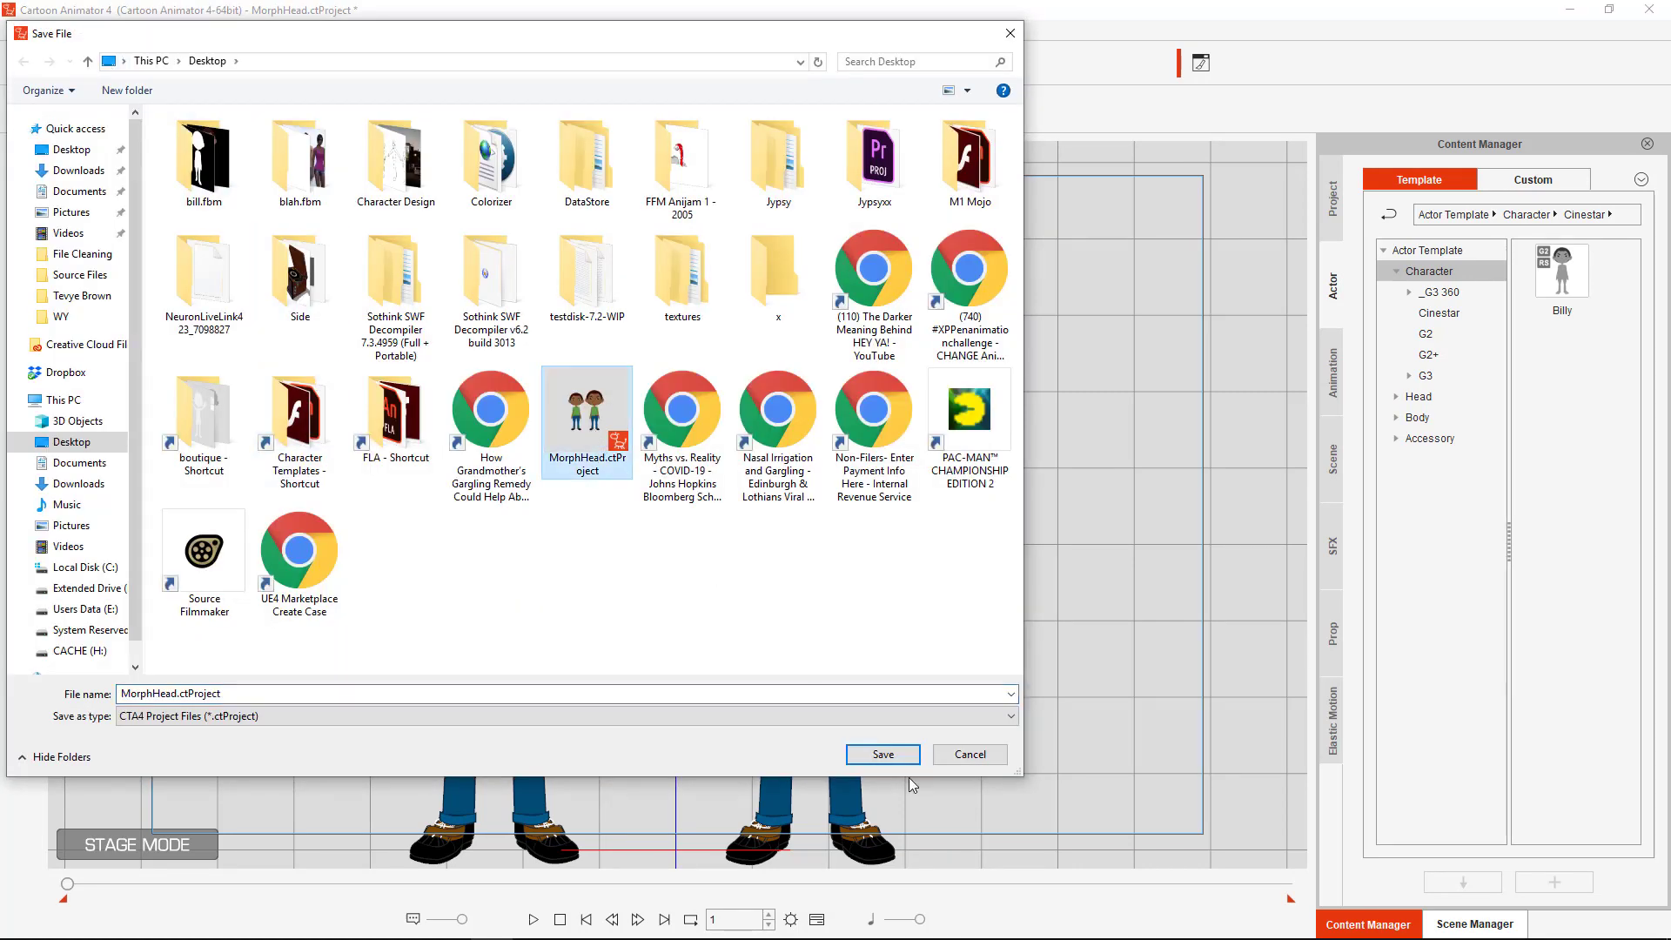
click(914, 757)
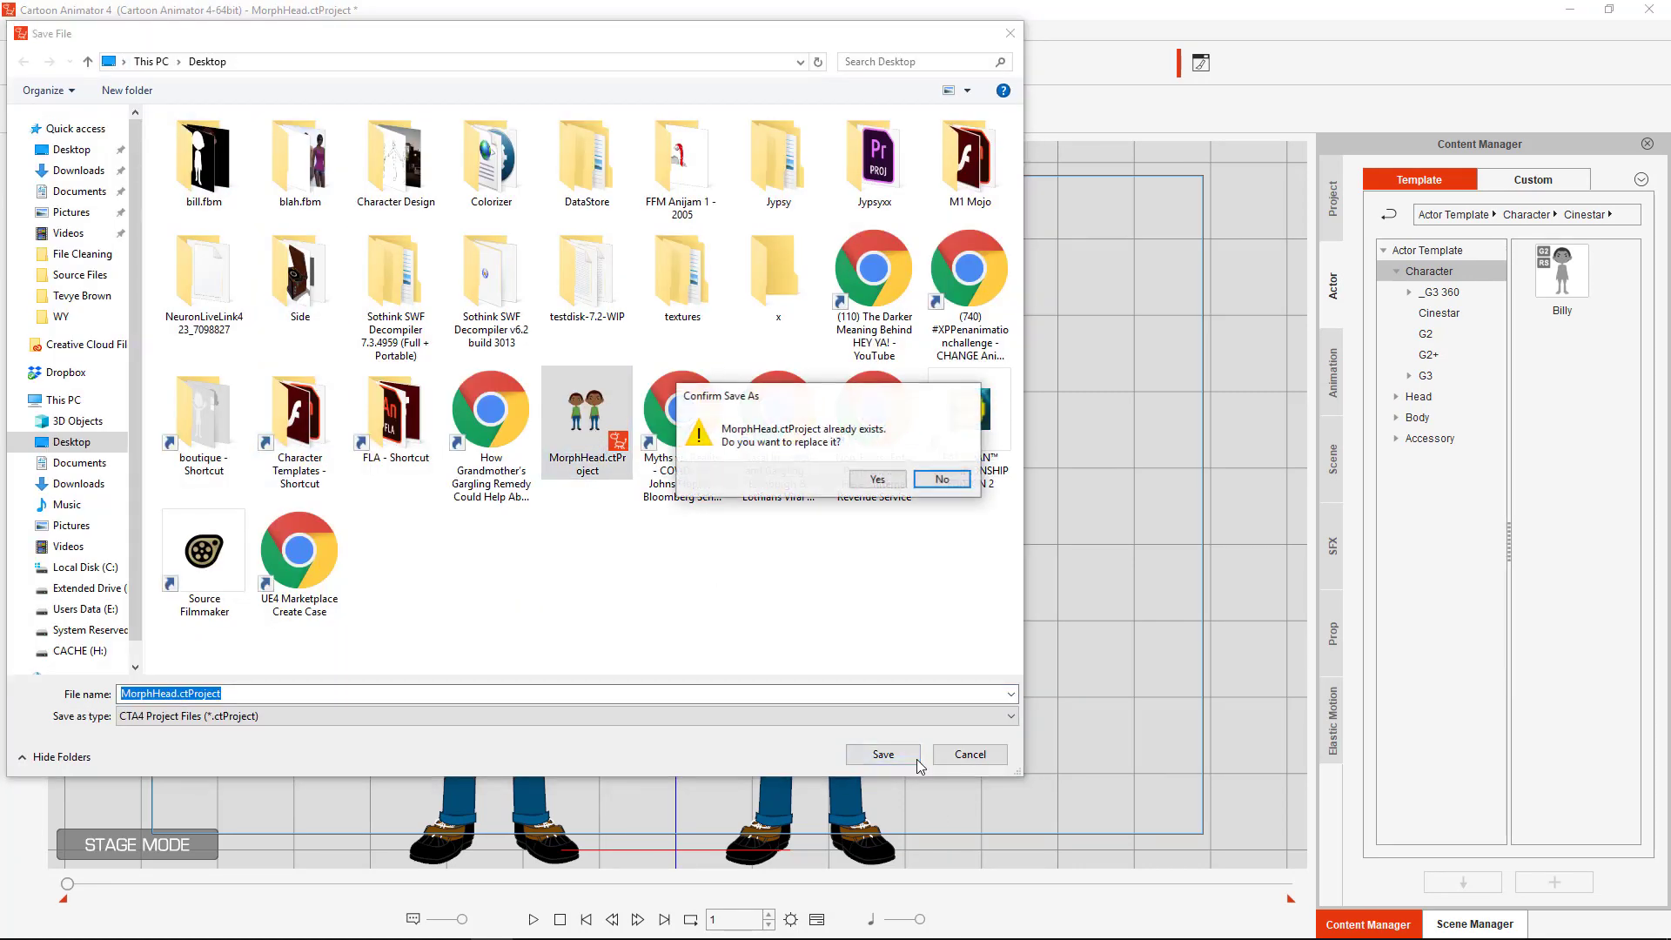
click(875, 479)
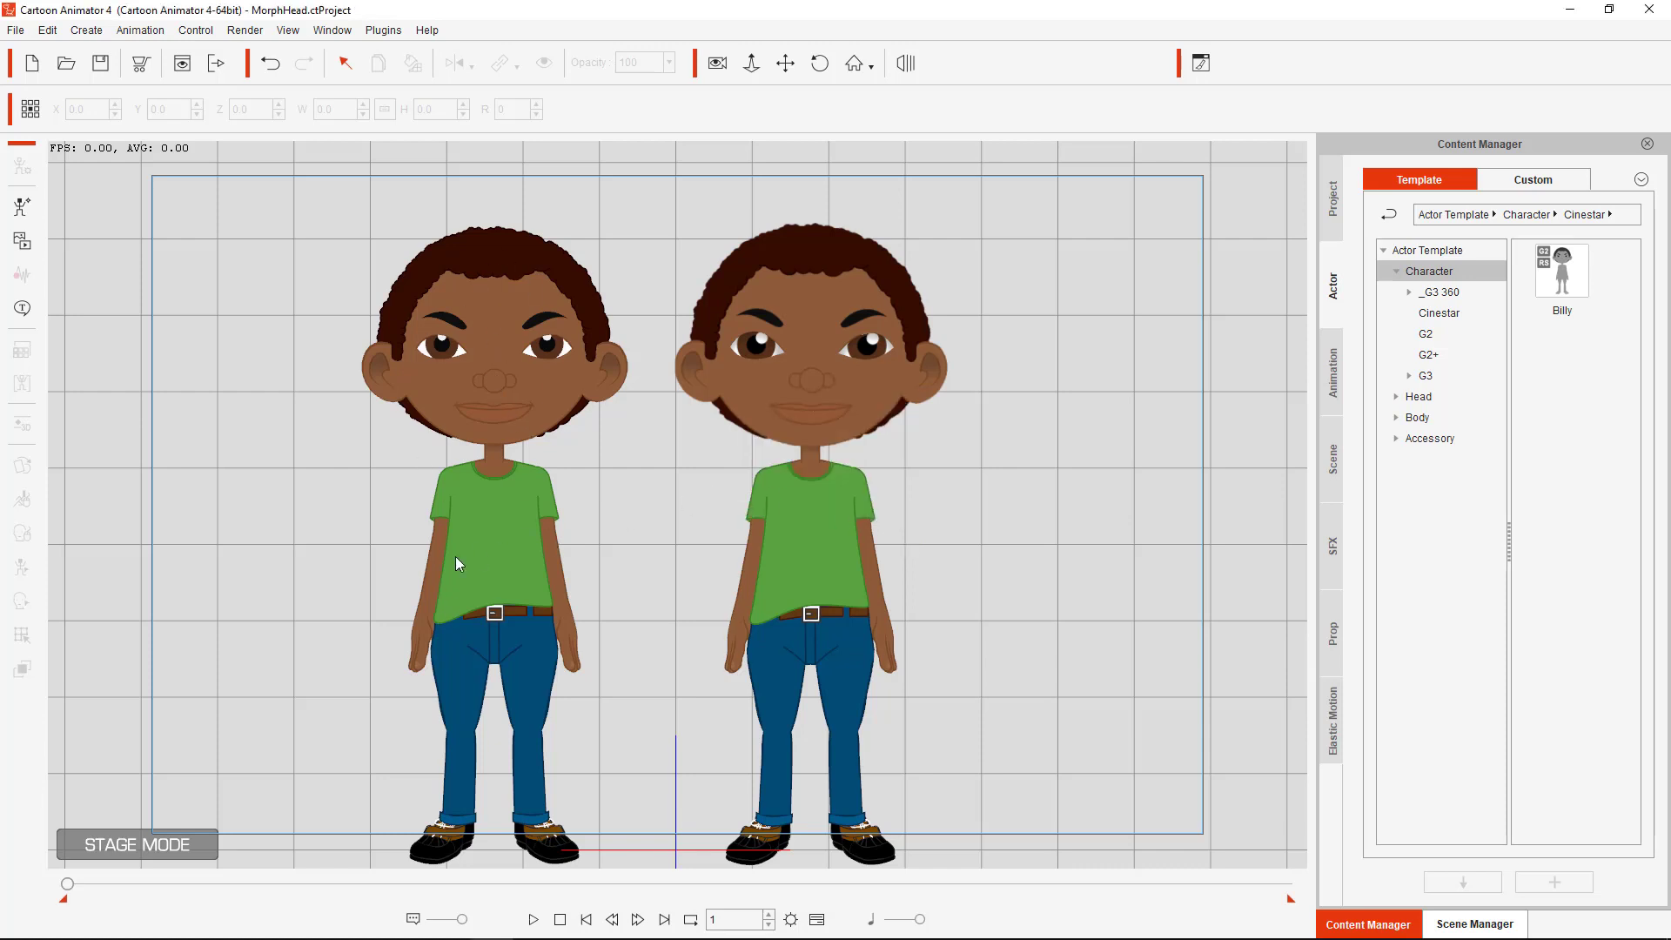
Apply the G2 performance Sing_Ted from the animation templates to the original character and stop the playback at frame 223
click(1332, 373)
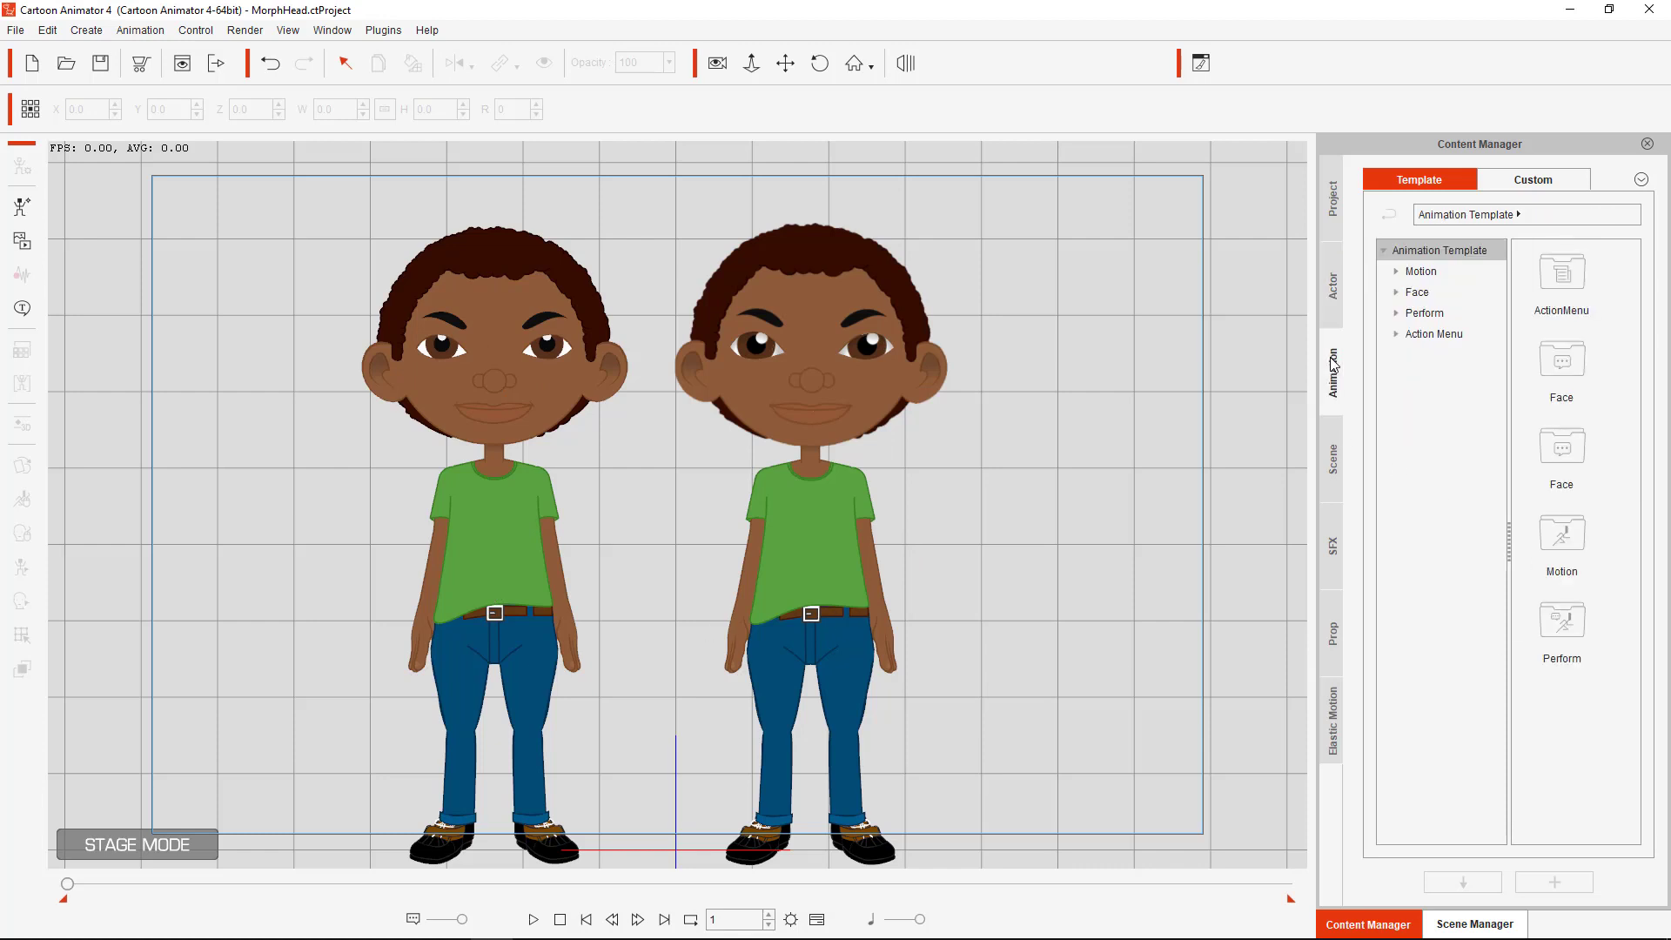
click(1397, 292)
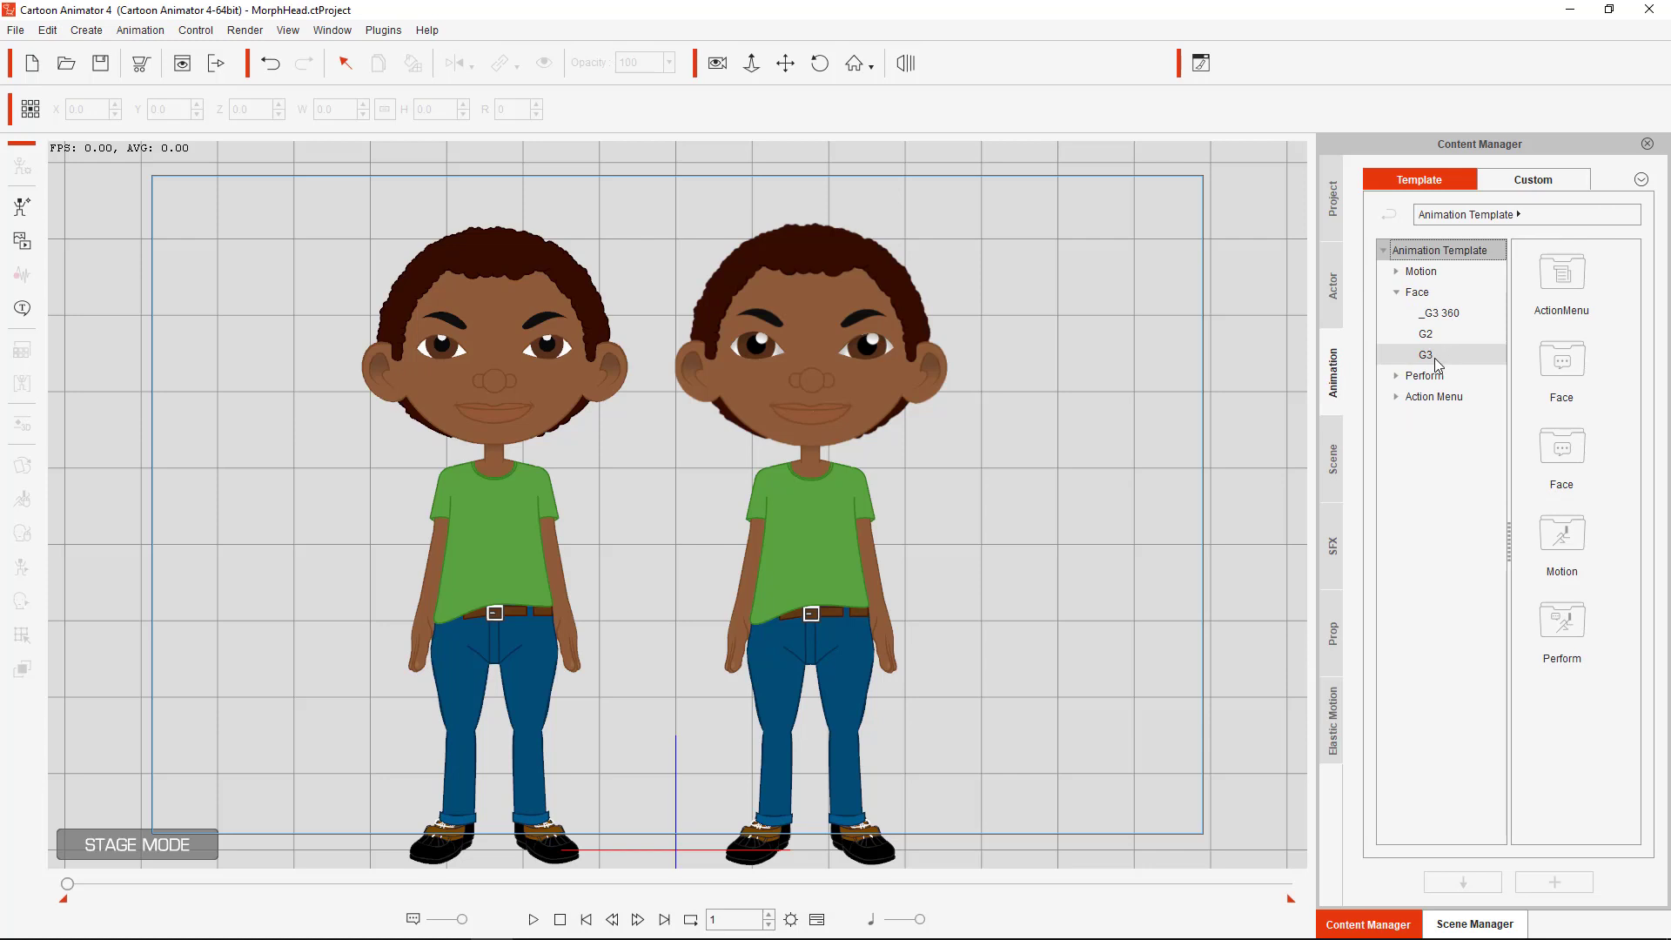
click(1421, 376)
click(1397, 376)
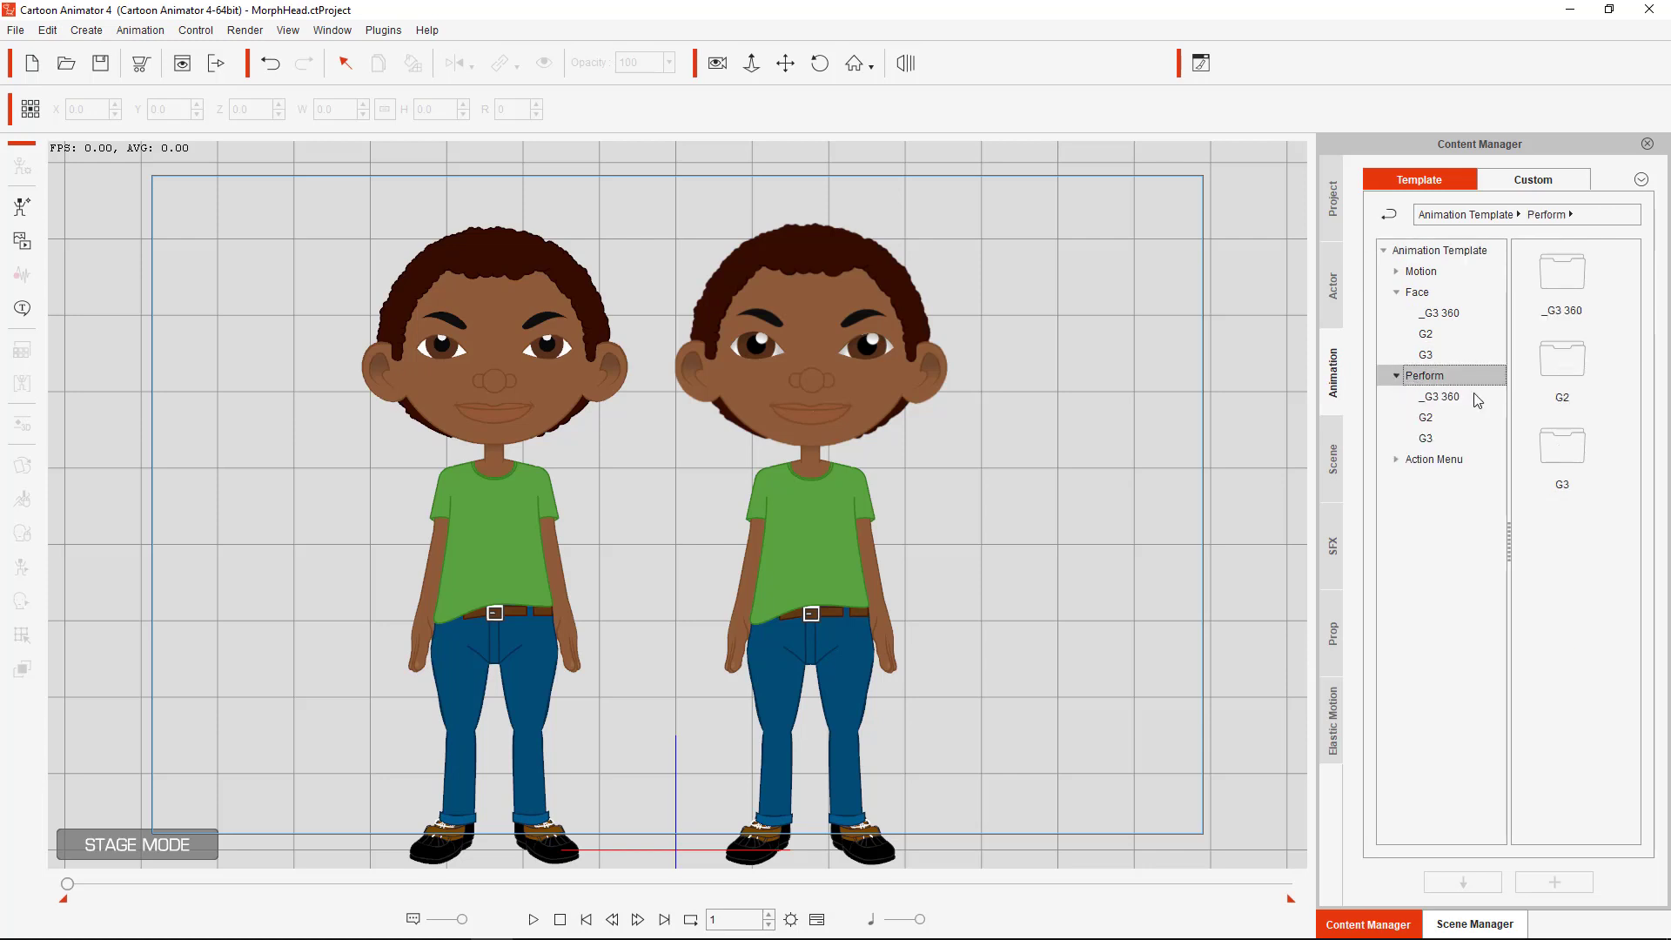
click(1433, 418)
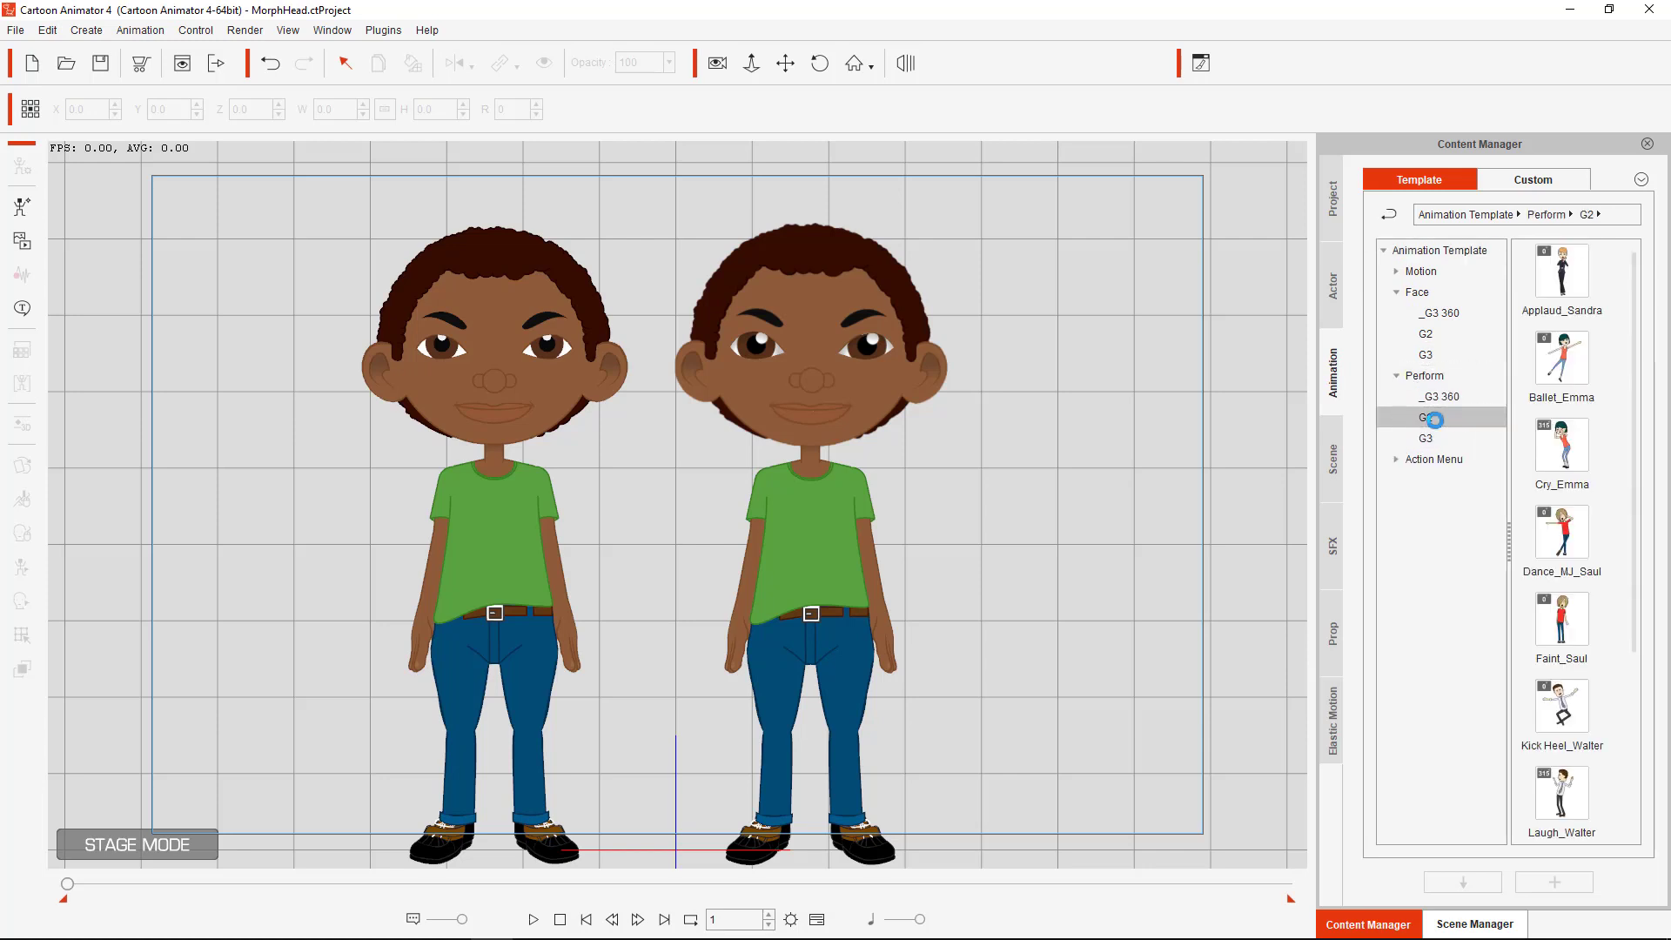
click(1439, 438)
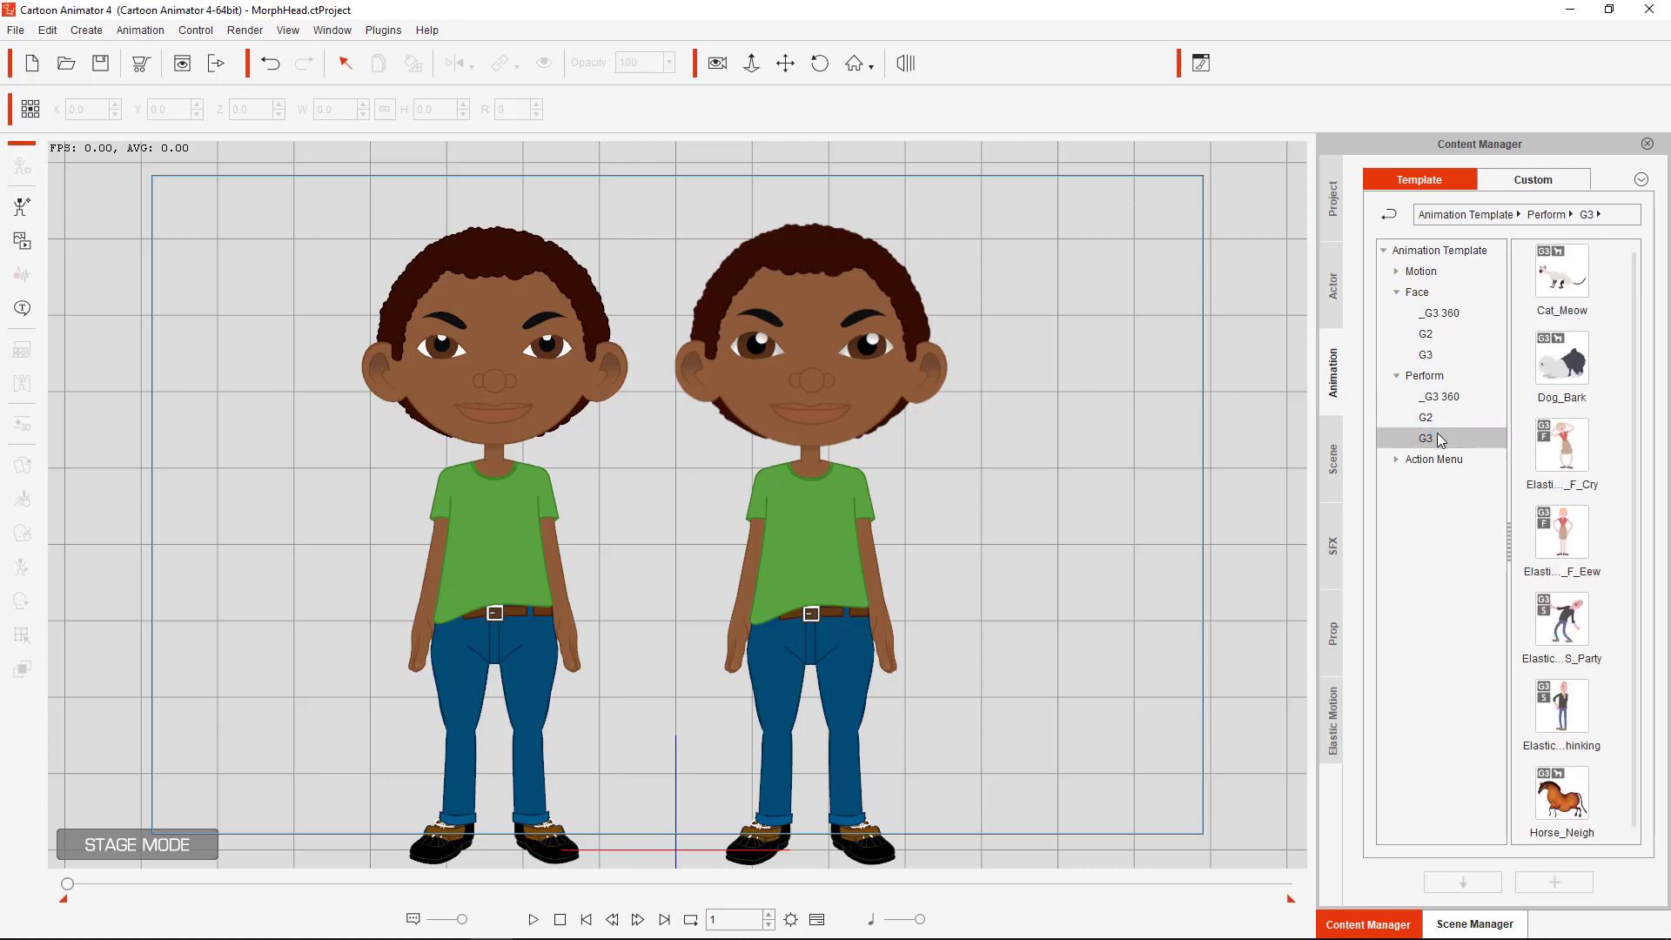
click(1440, 397)
click(1426, 418)
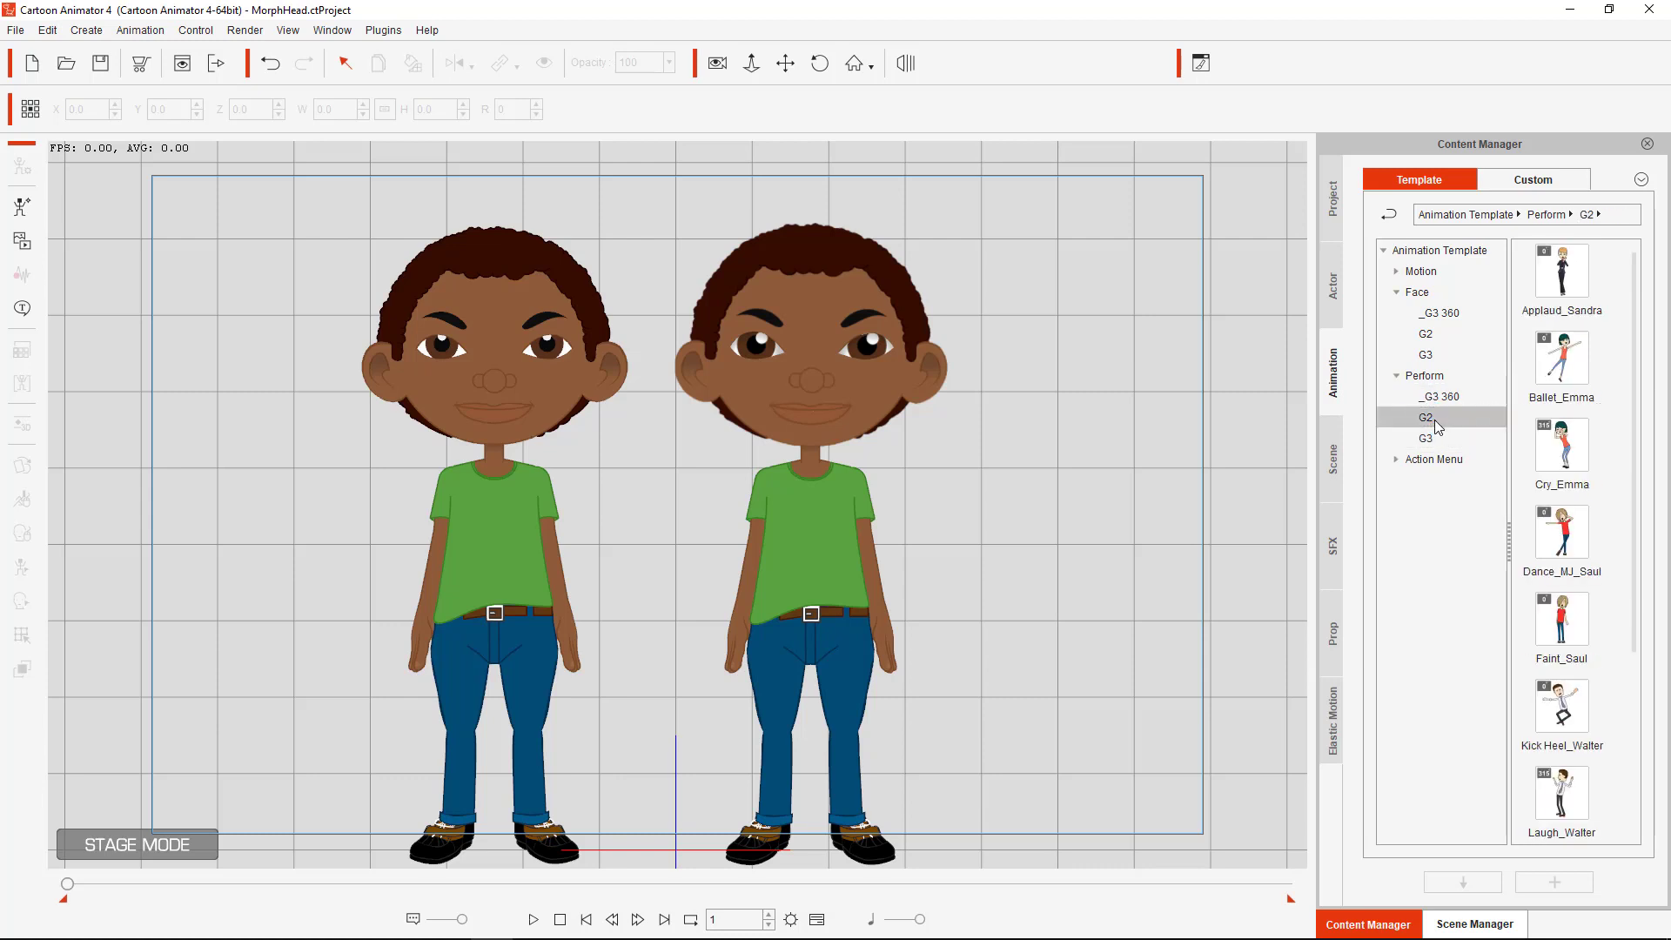
scroll(1611, 540, down, 3)
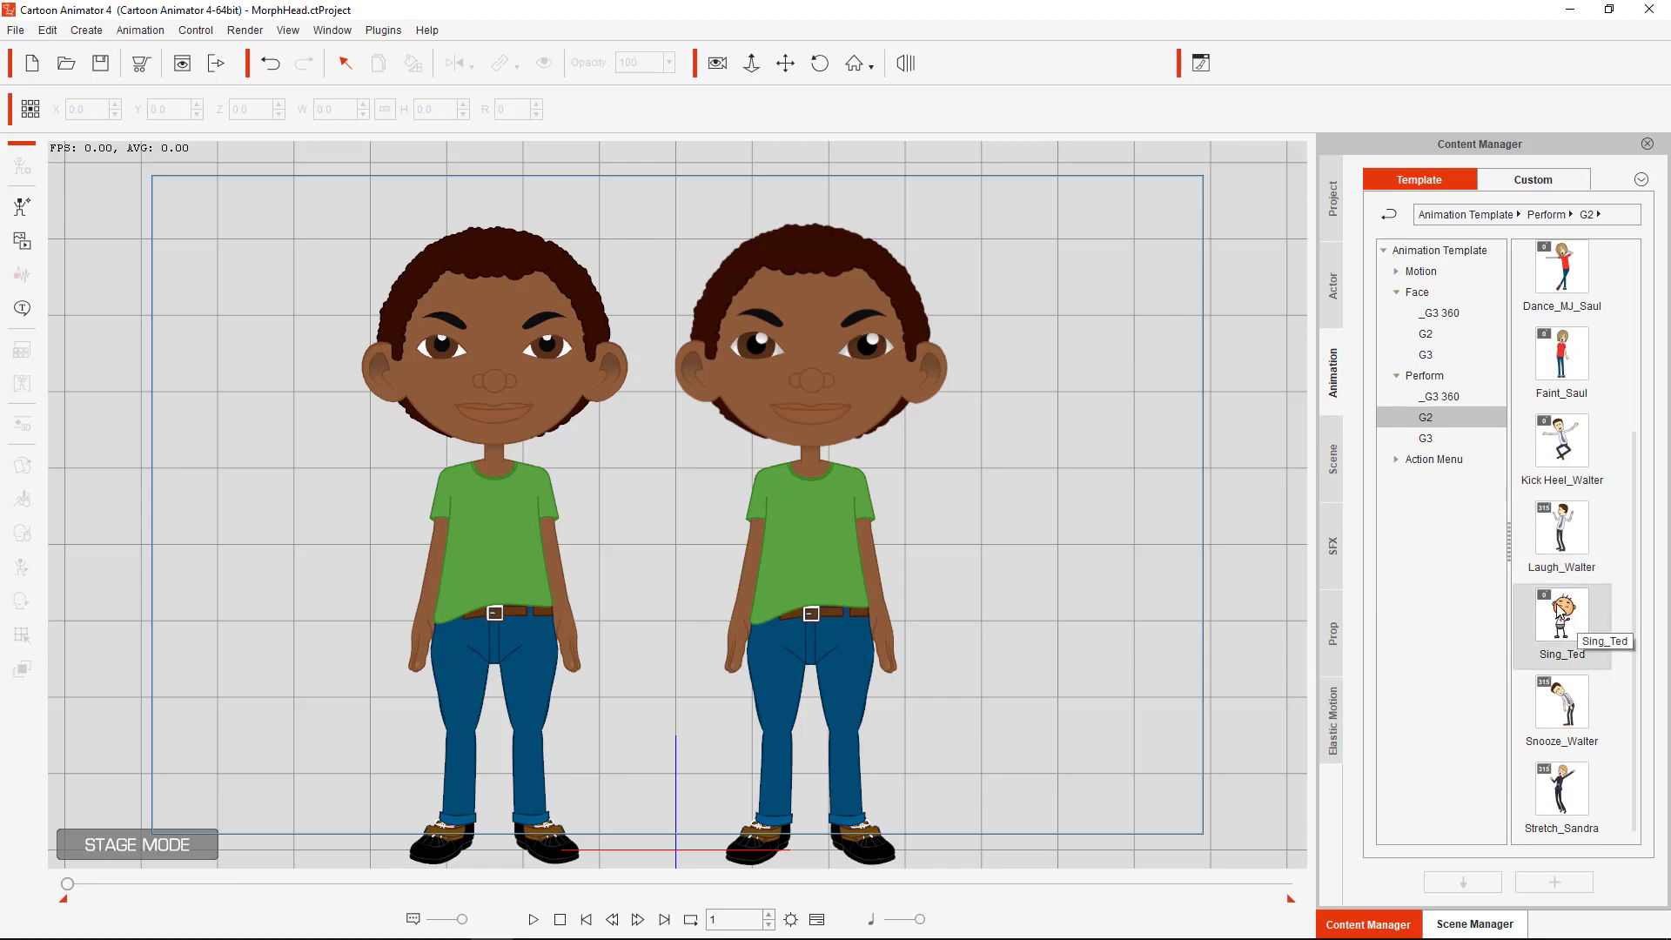
drag(1558, 604, 479, 343)
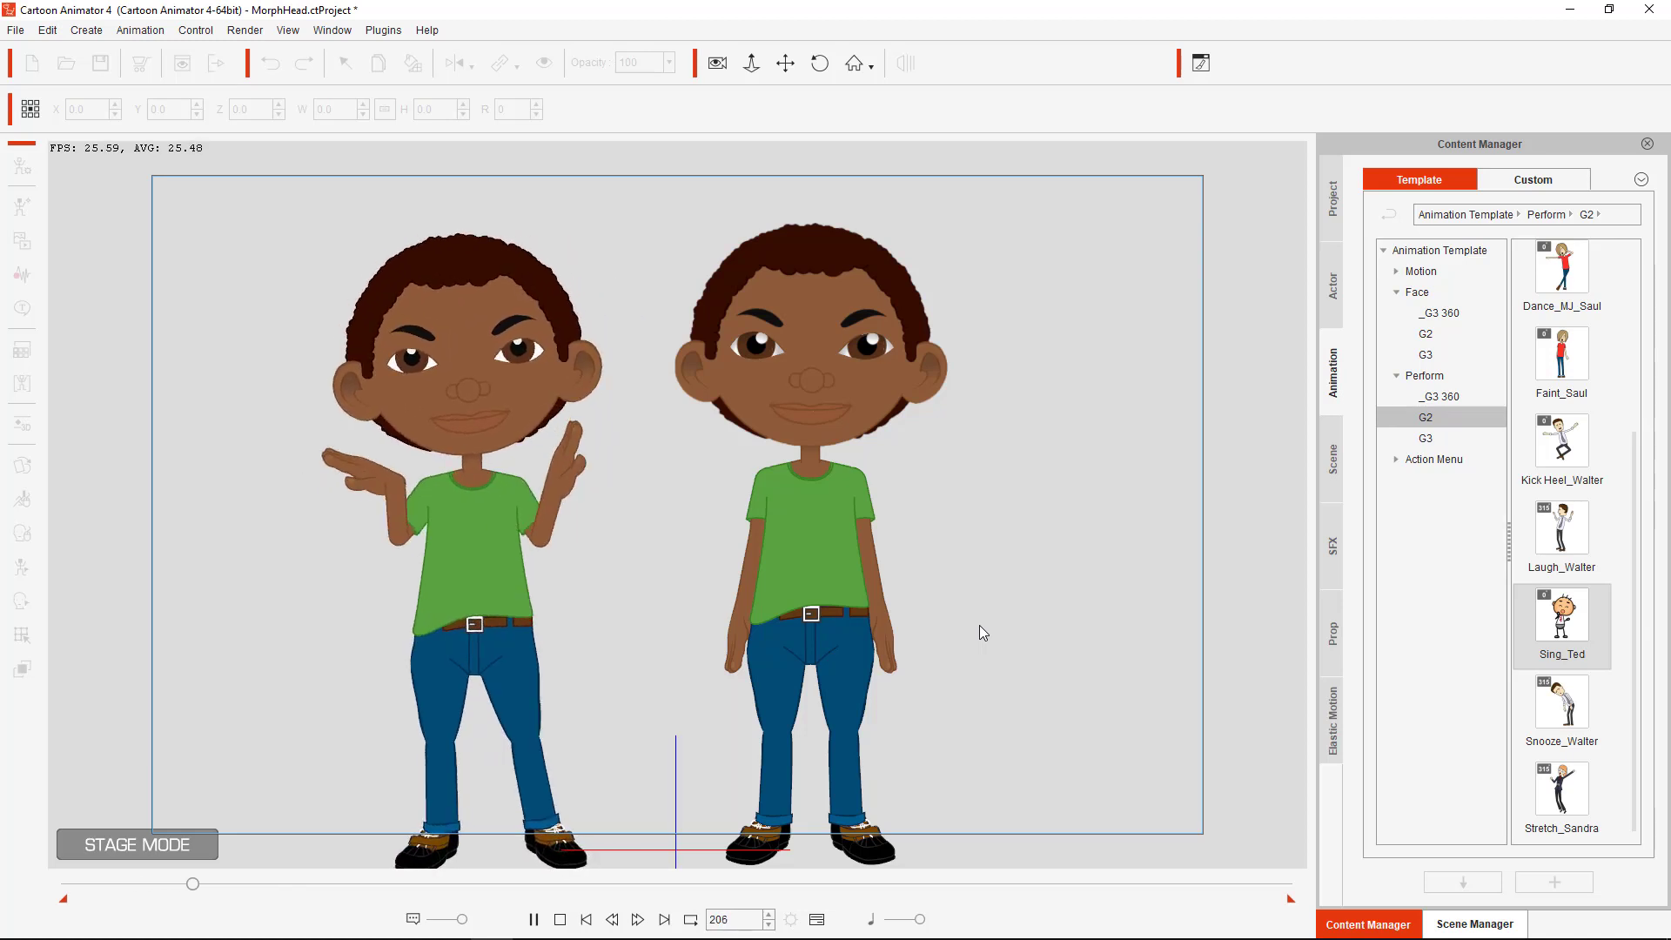
key(space)
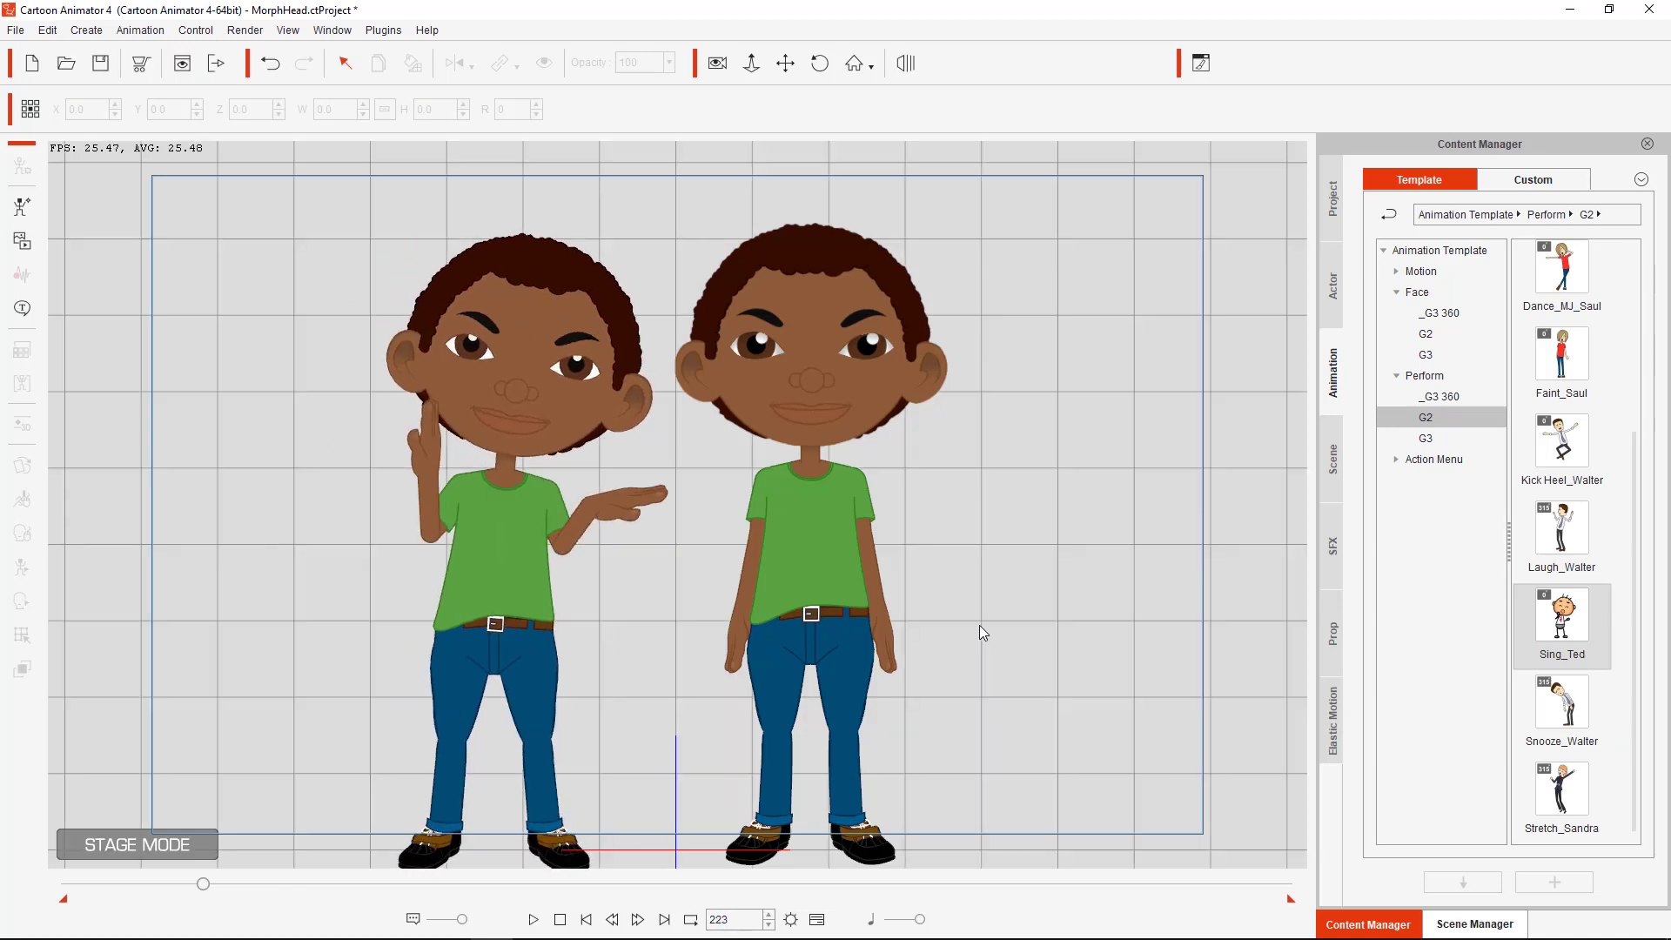
Try different mouth sprites on the original character, ending with the 05_Raise sprite at frame 223, and close the Sprite Editor
click(499, 423)
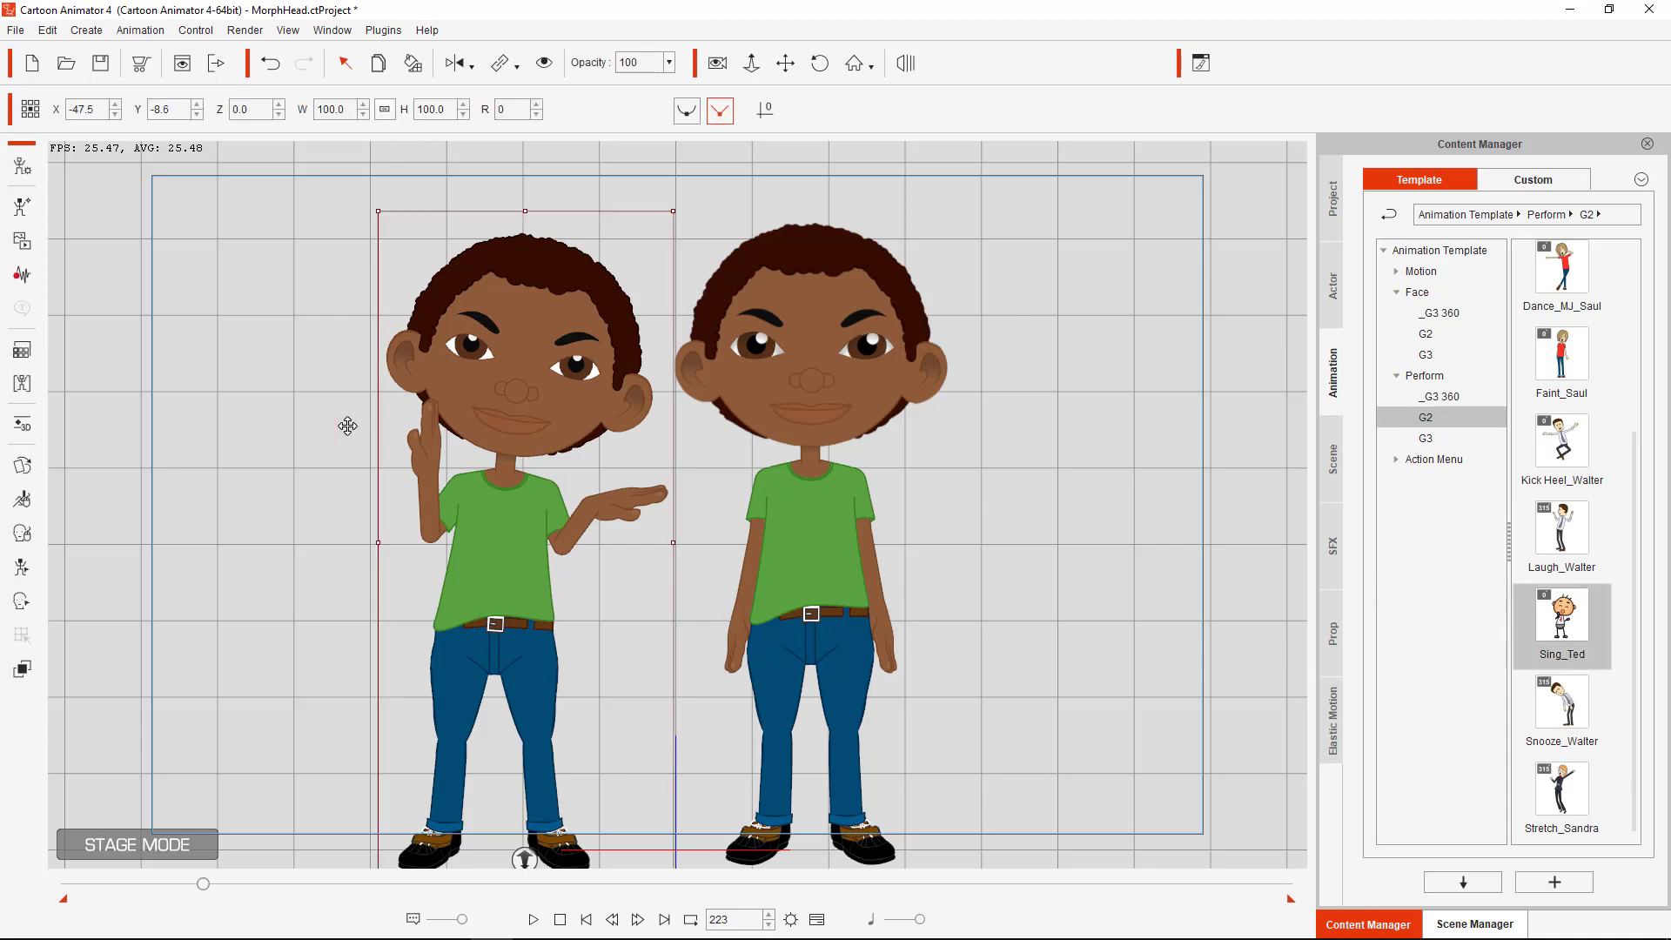
click(534, 437)
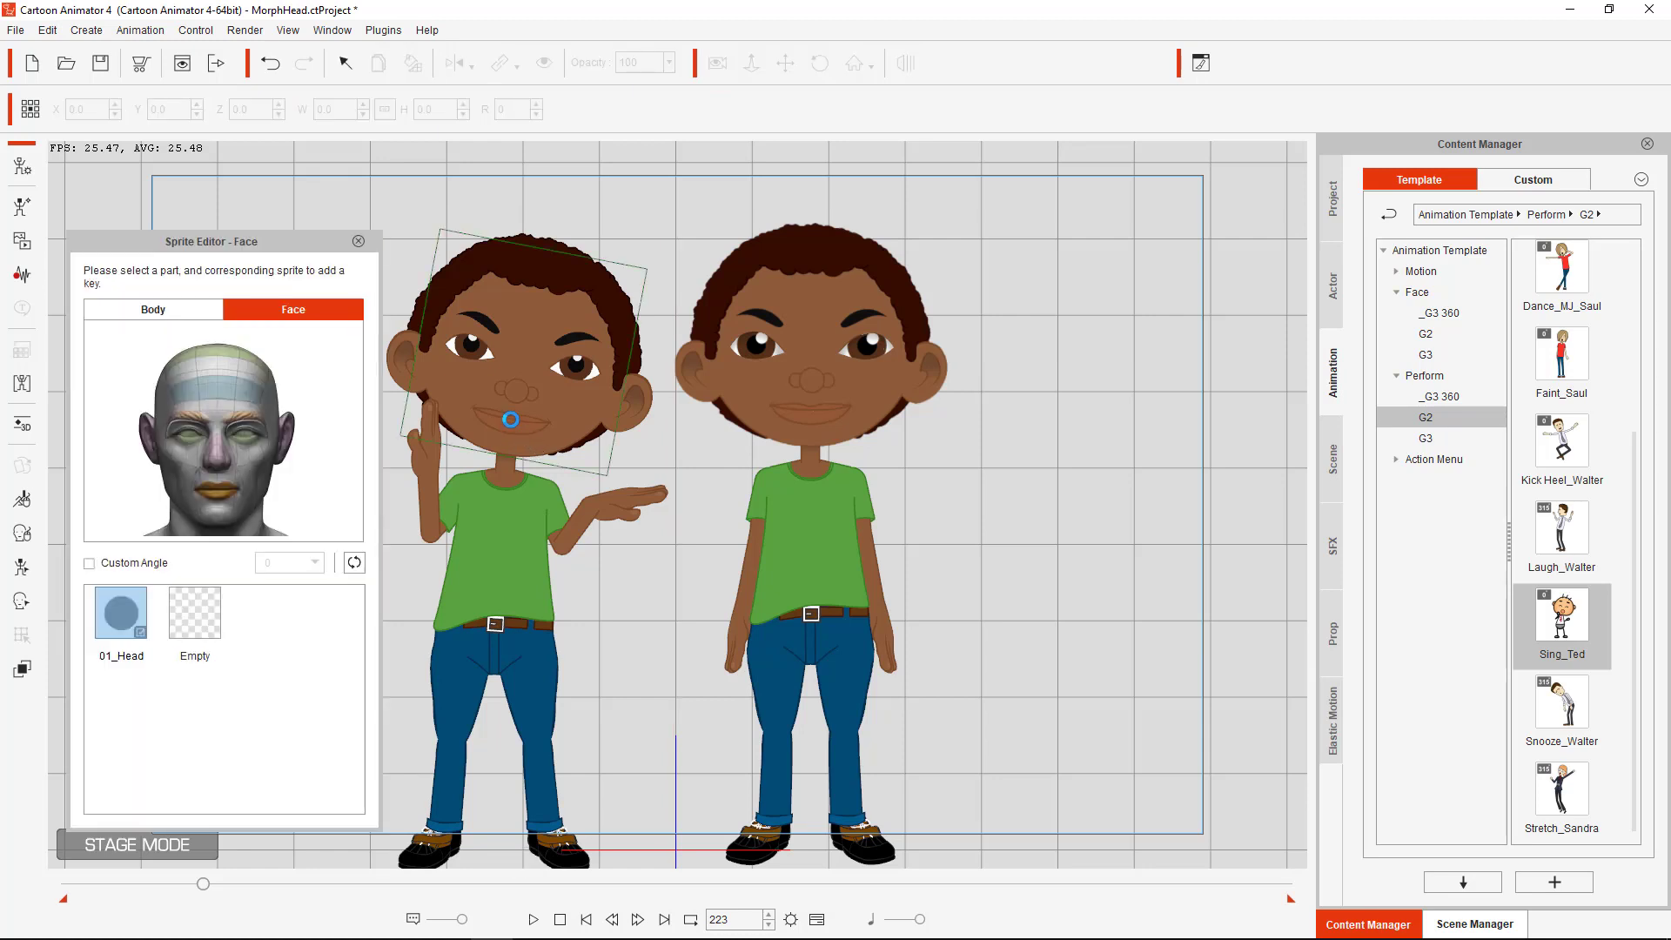
click(511, 420)
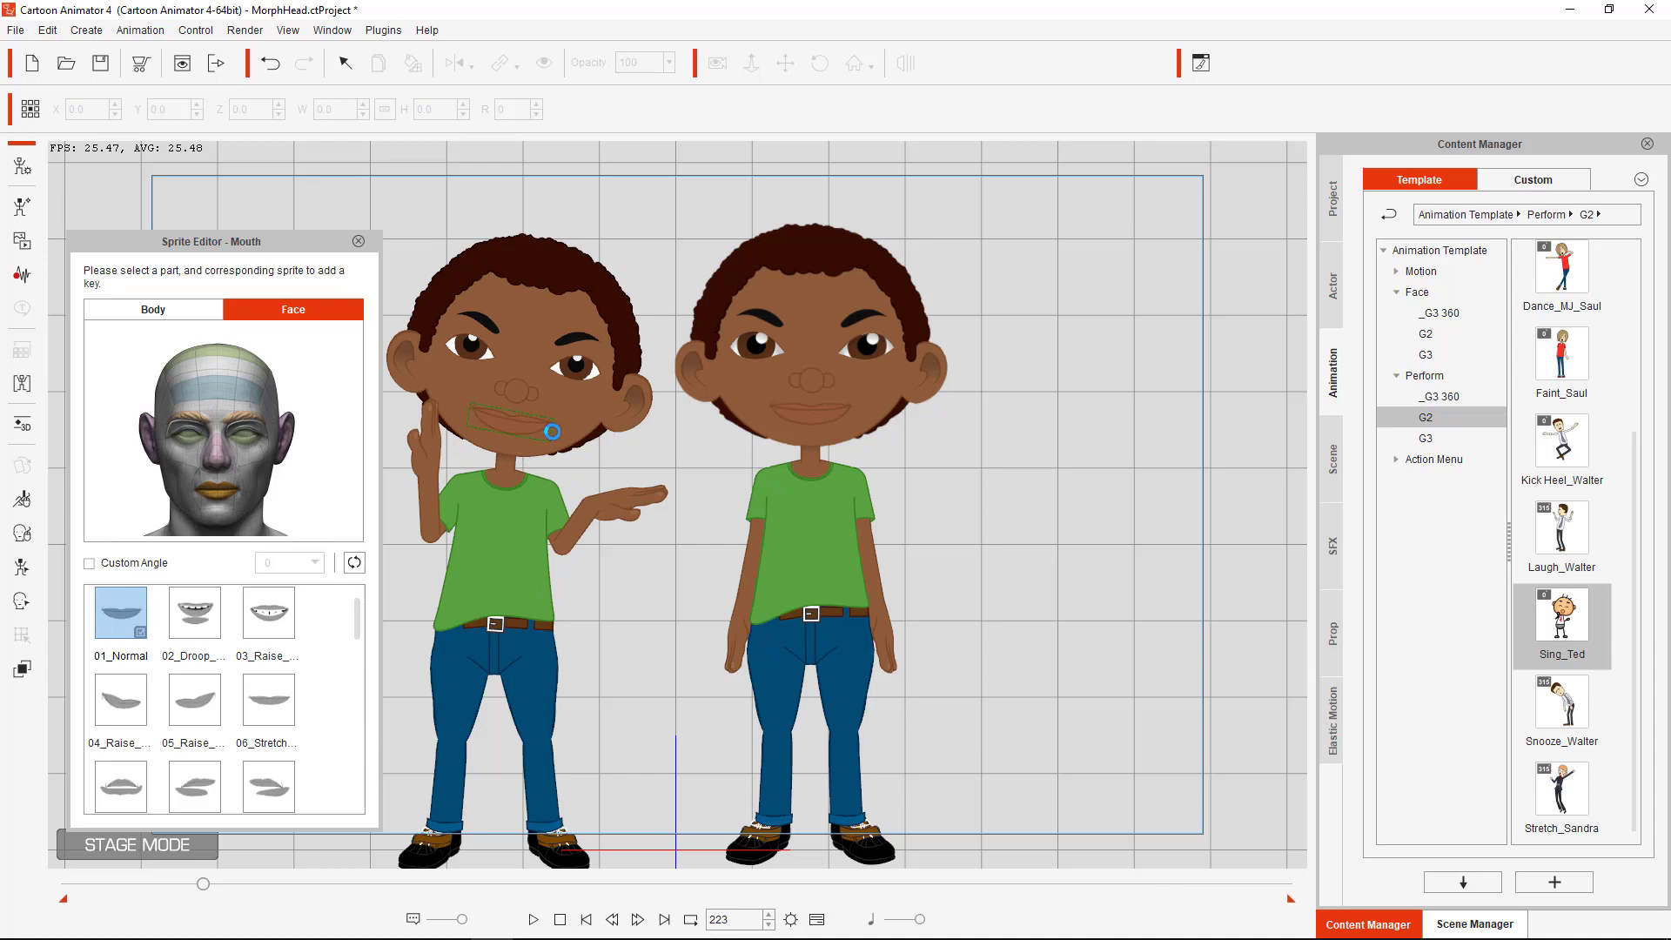
click(196, 618)
click(210, 705)
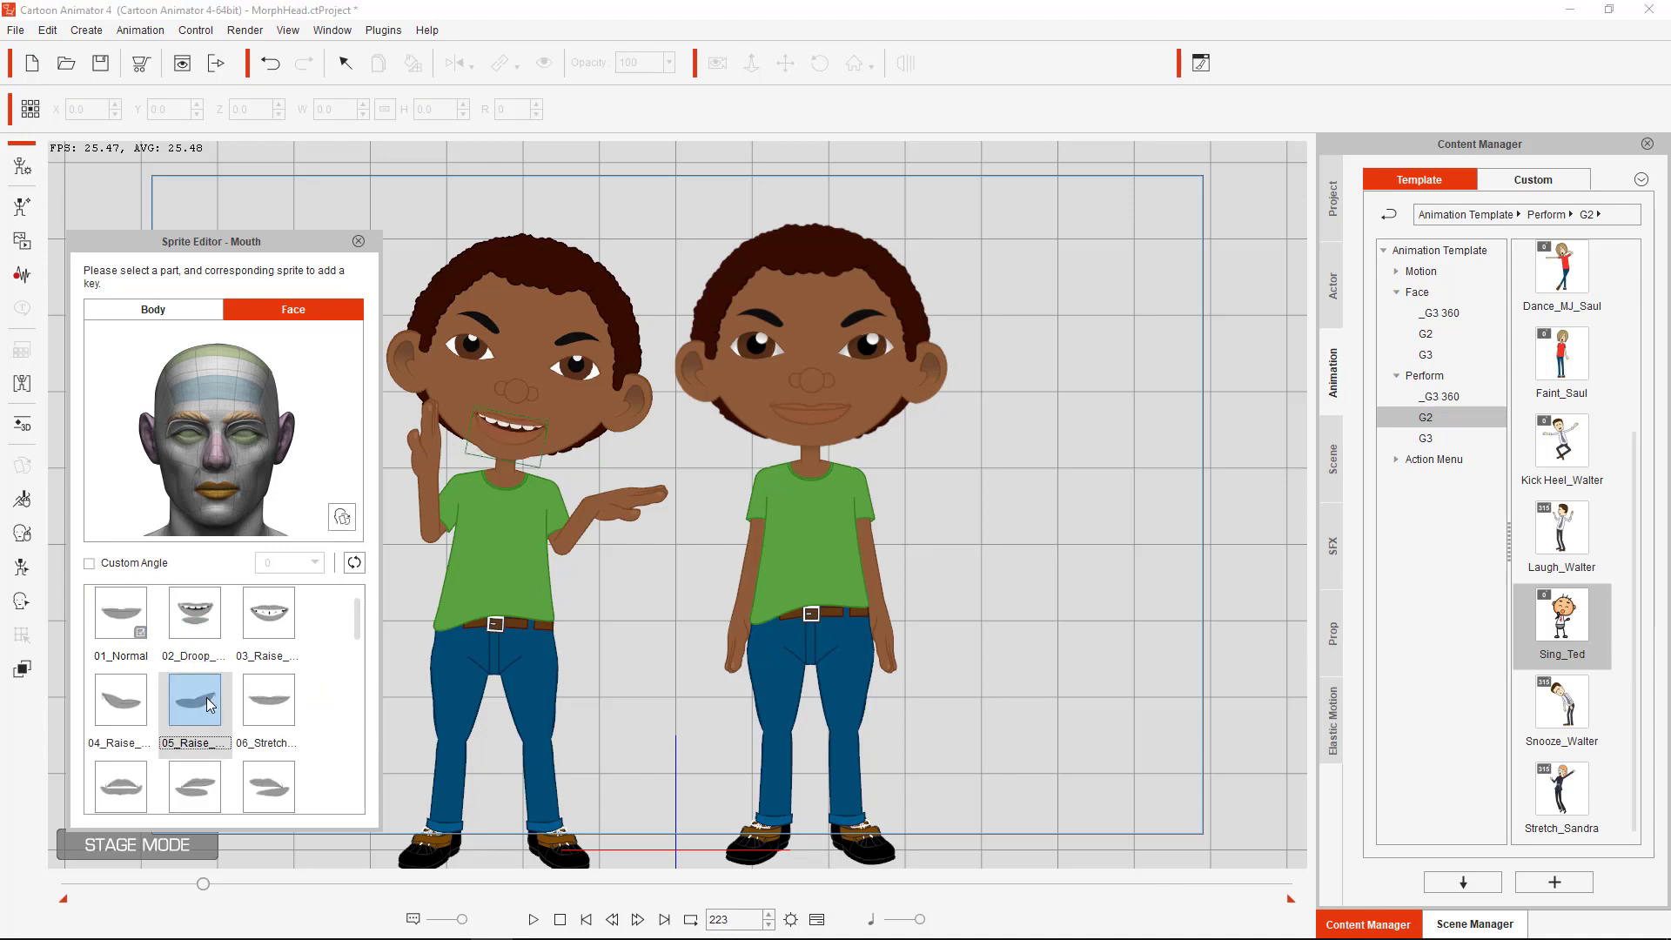
click(366, 242)
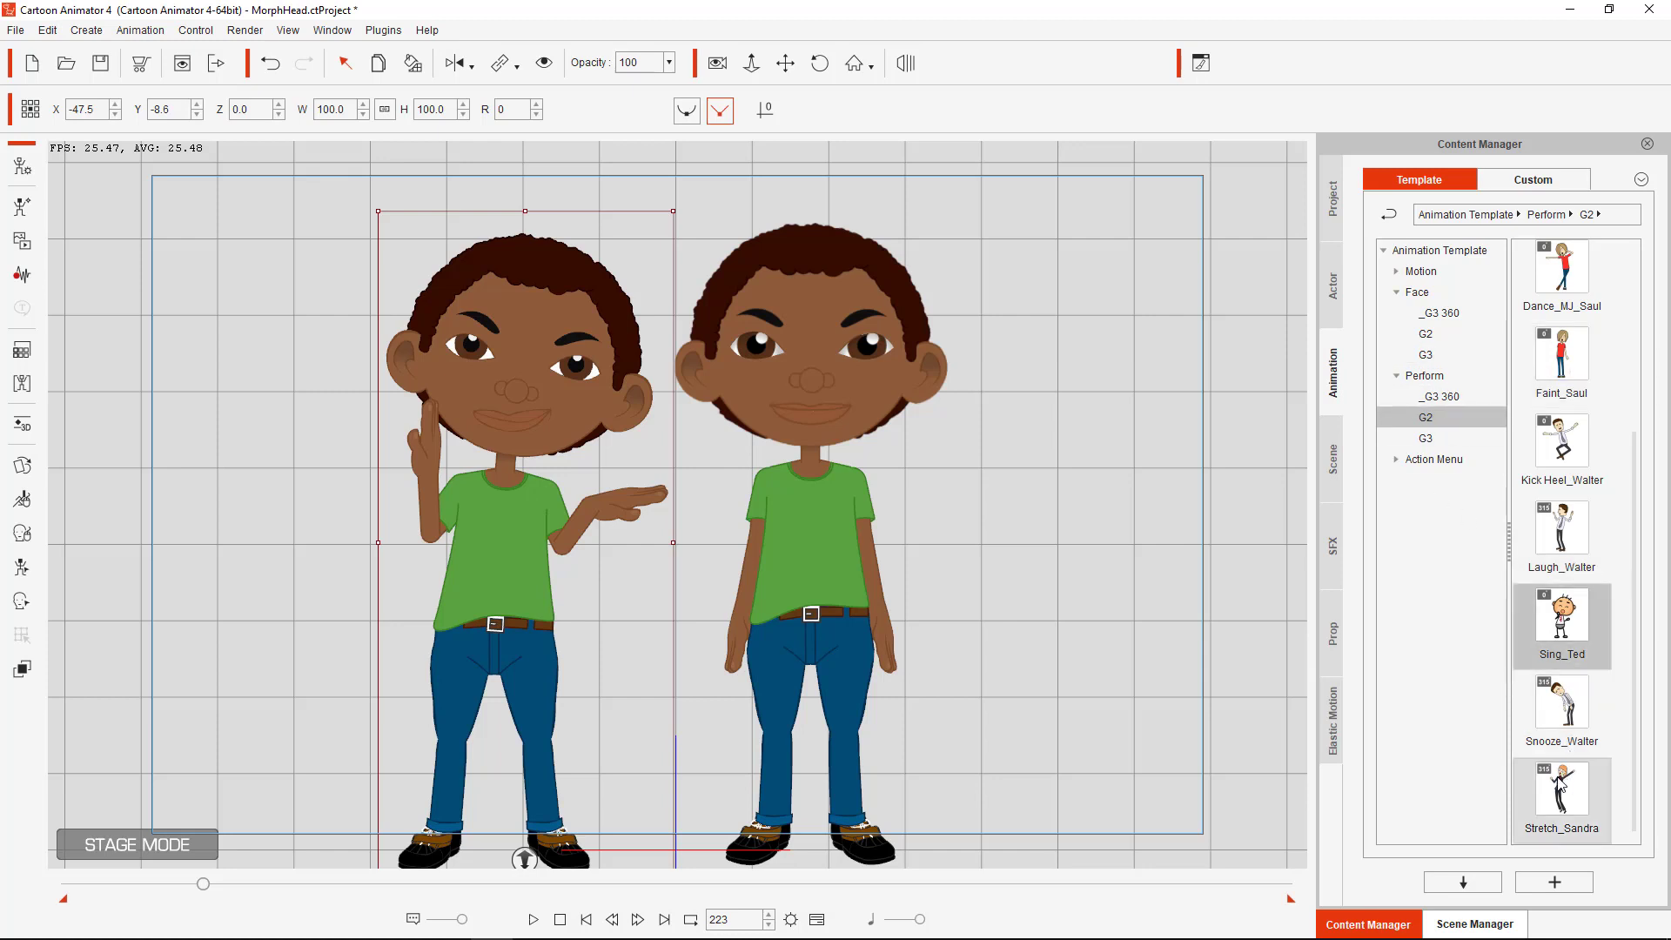
Add the Stretch_Sandra performance to the original character, and apply Sing_Ted to the customized character from frame 1
drag(1561, 784, 546, 338)
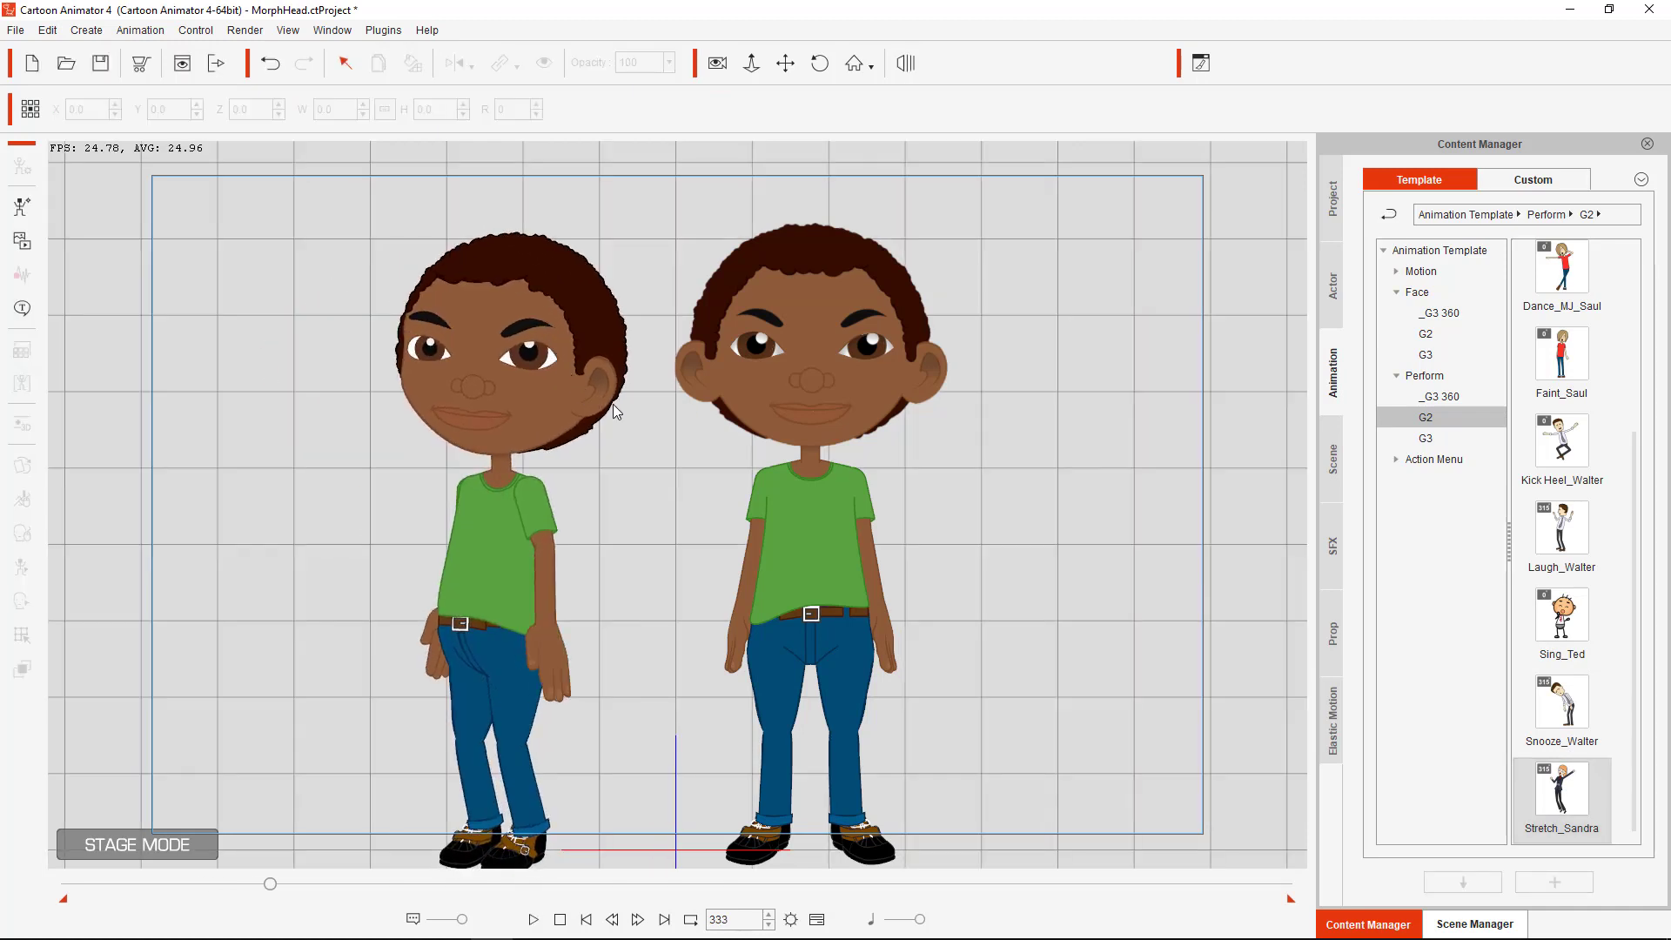
click(560, 919)
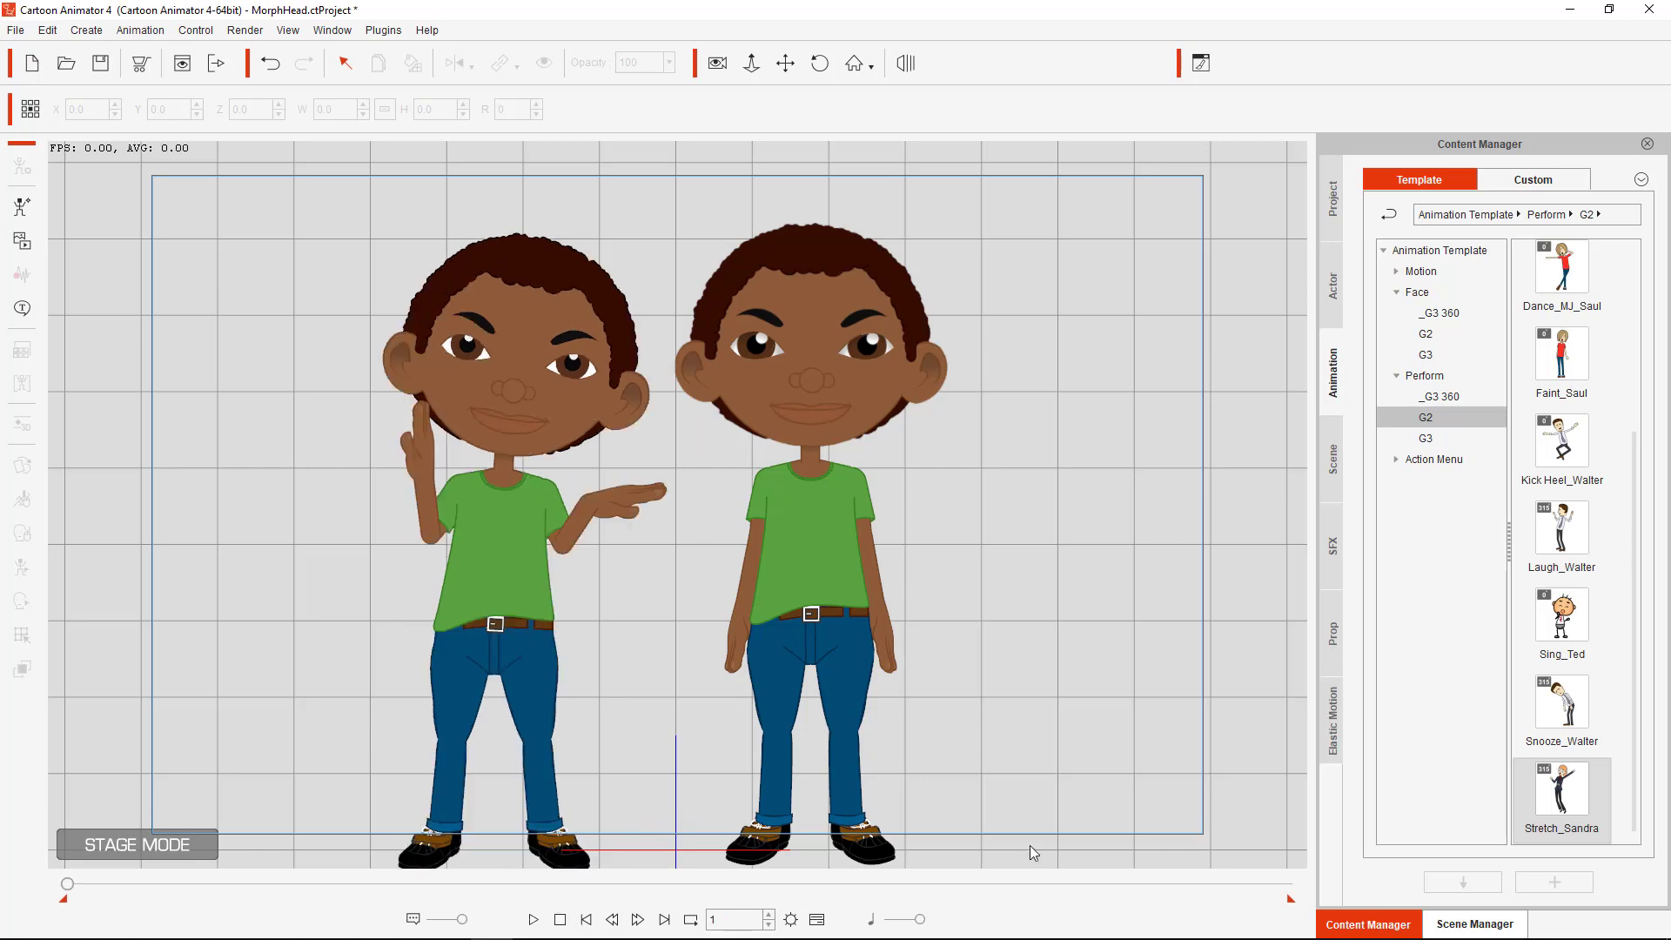
drag(1562, 614, 810, 346)
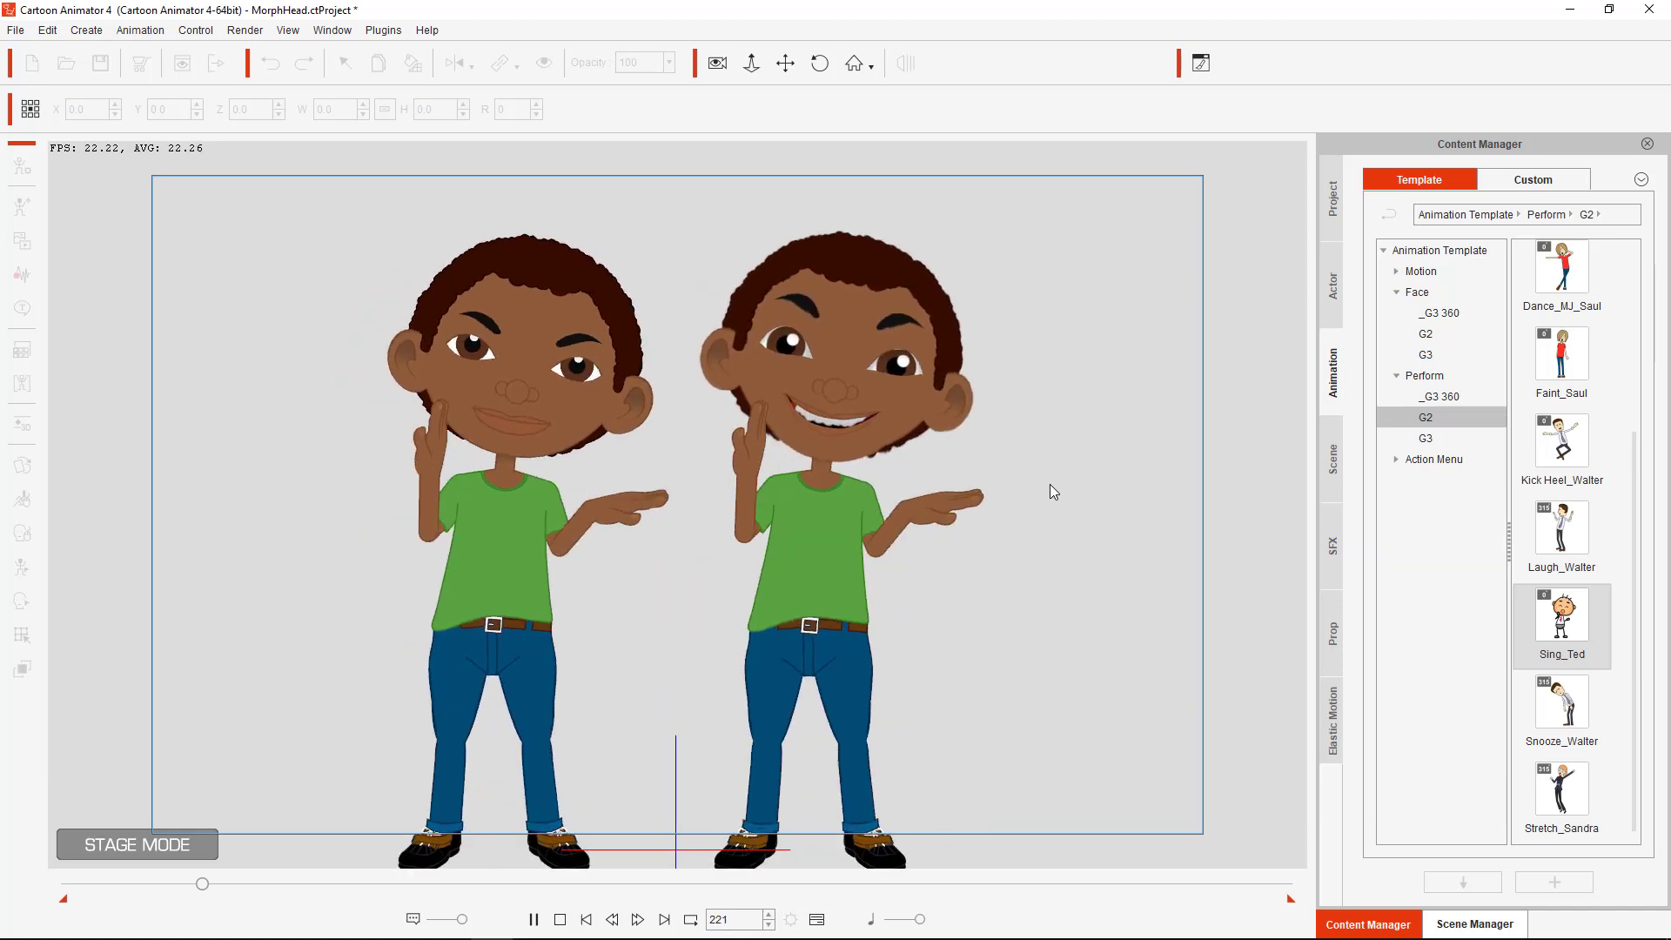
Stop the playback and remove the object animation from the original character
key(space)
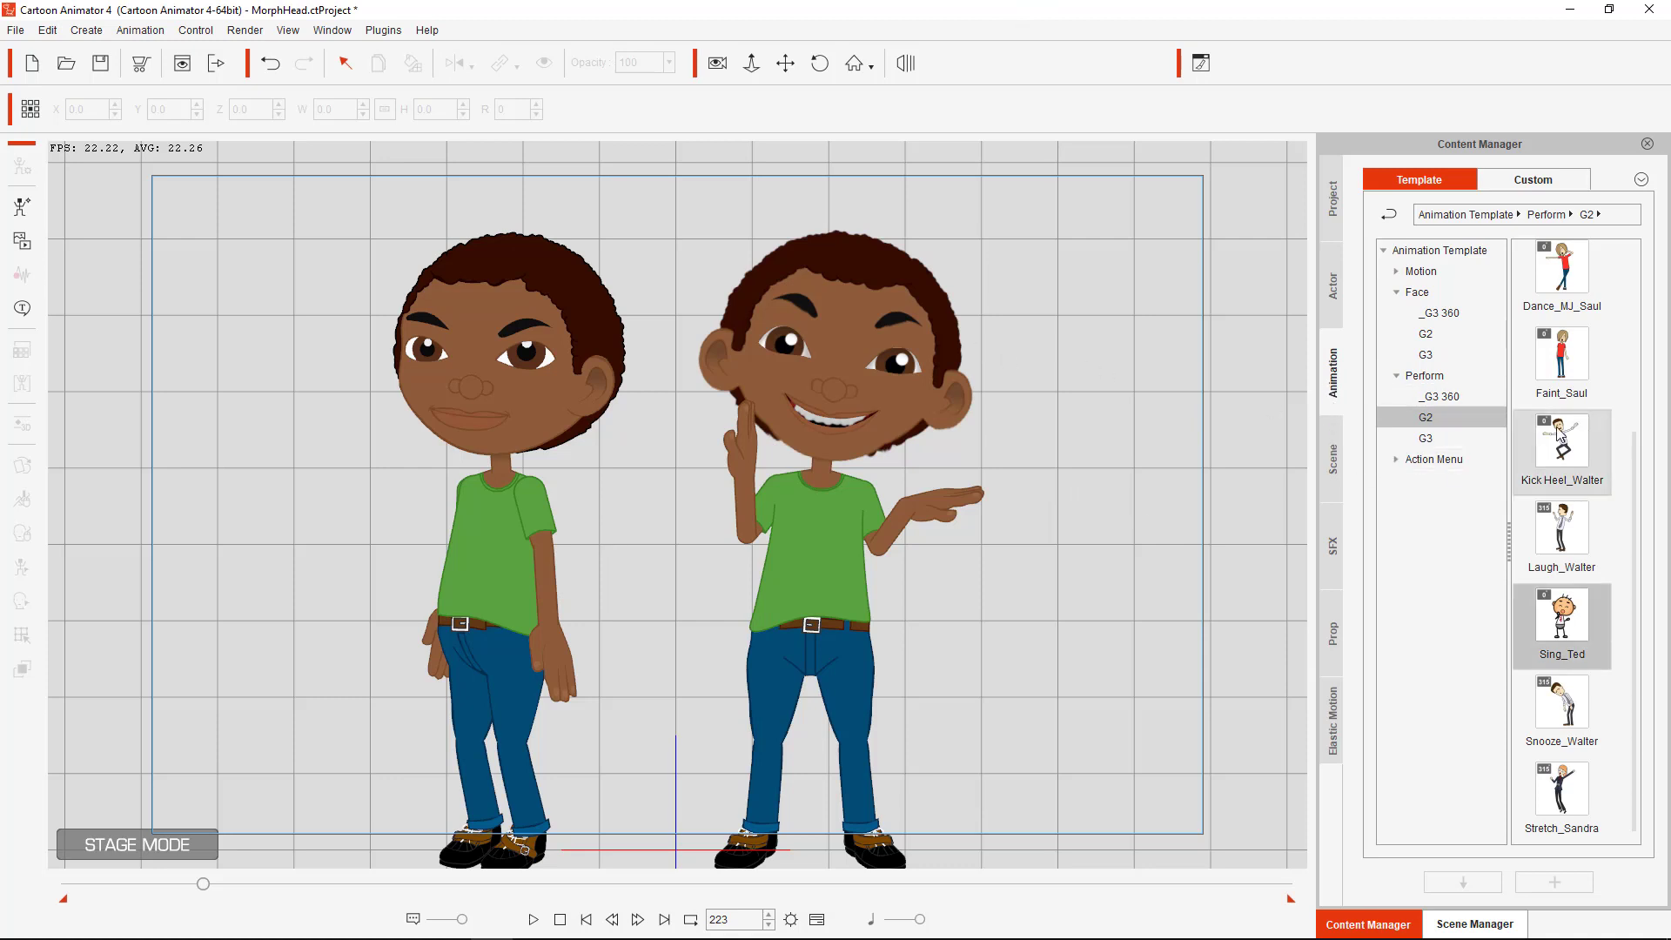
click(1432, 342)
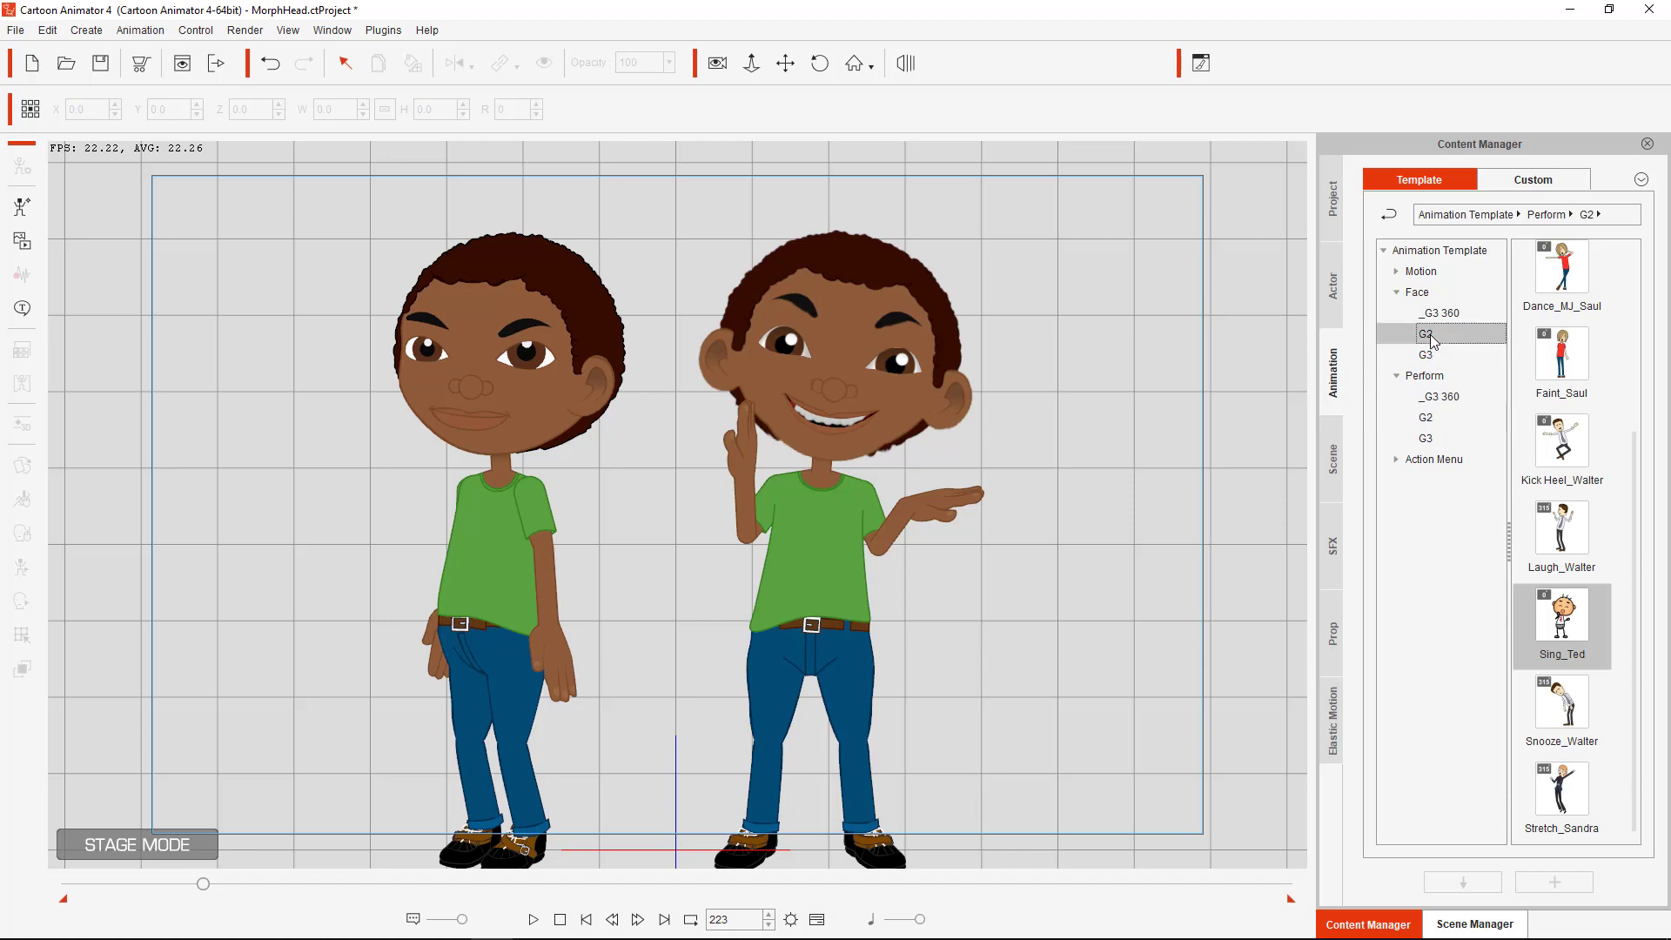
click(509, 329)
right_click(531, 618)
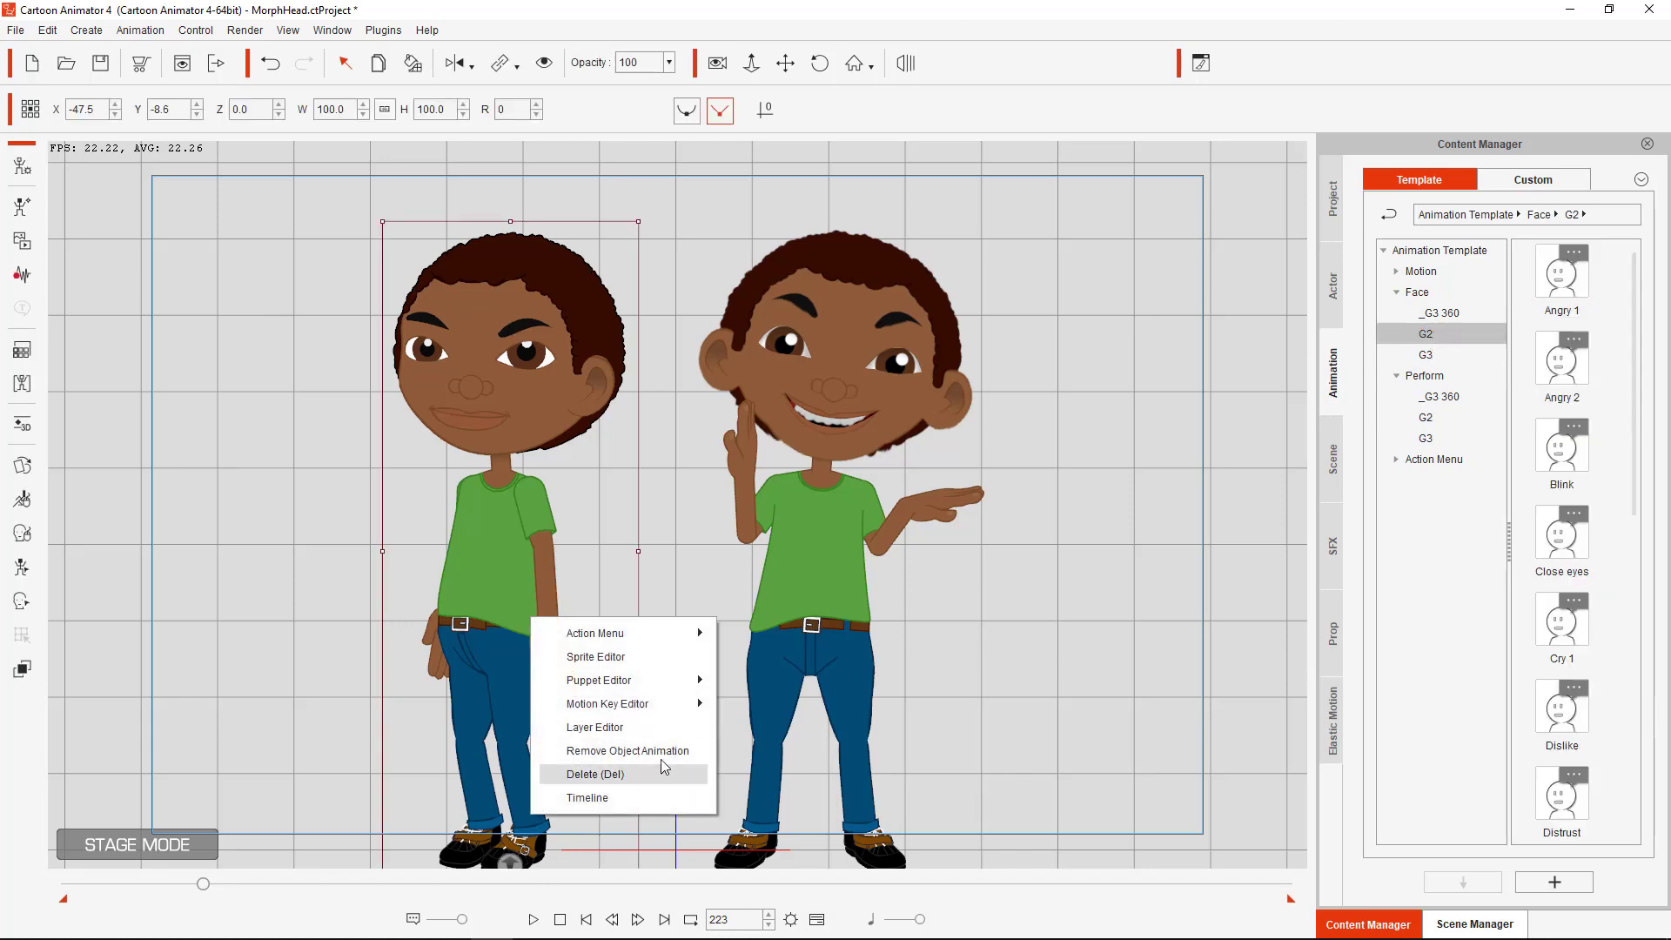
click(659, 752)
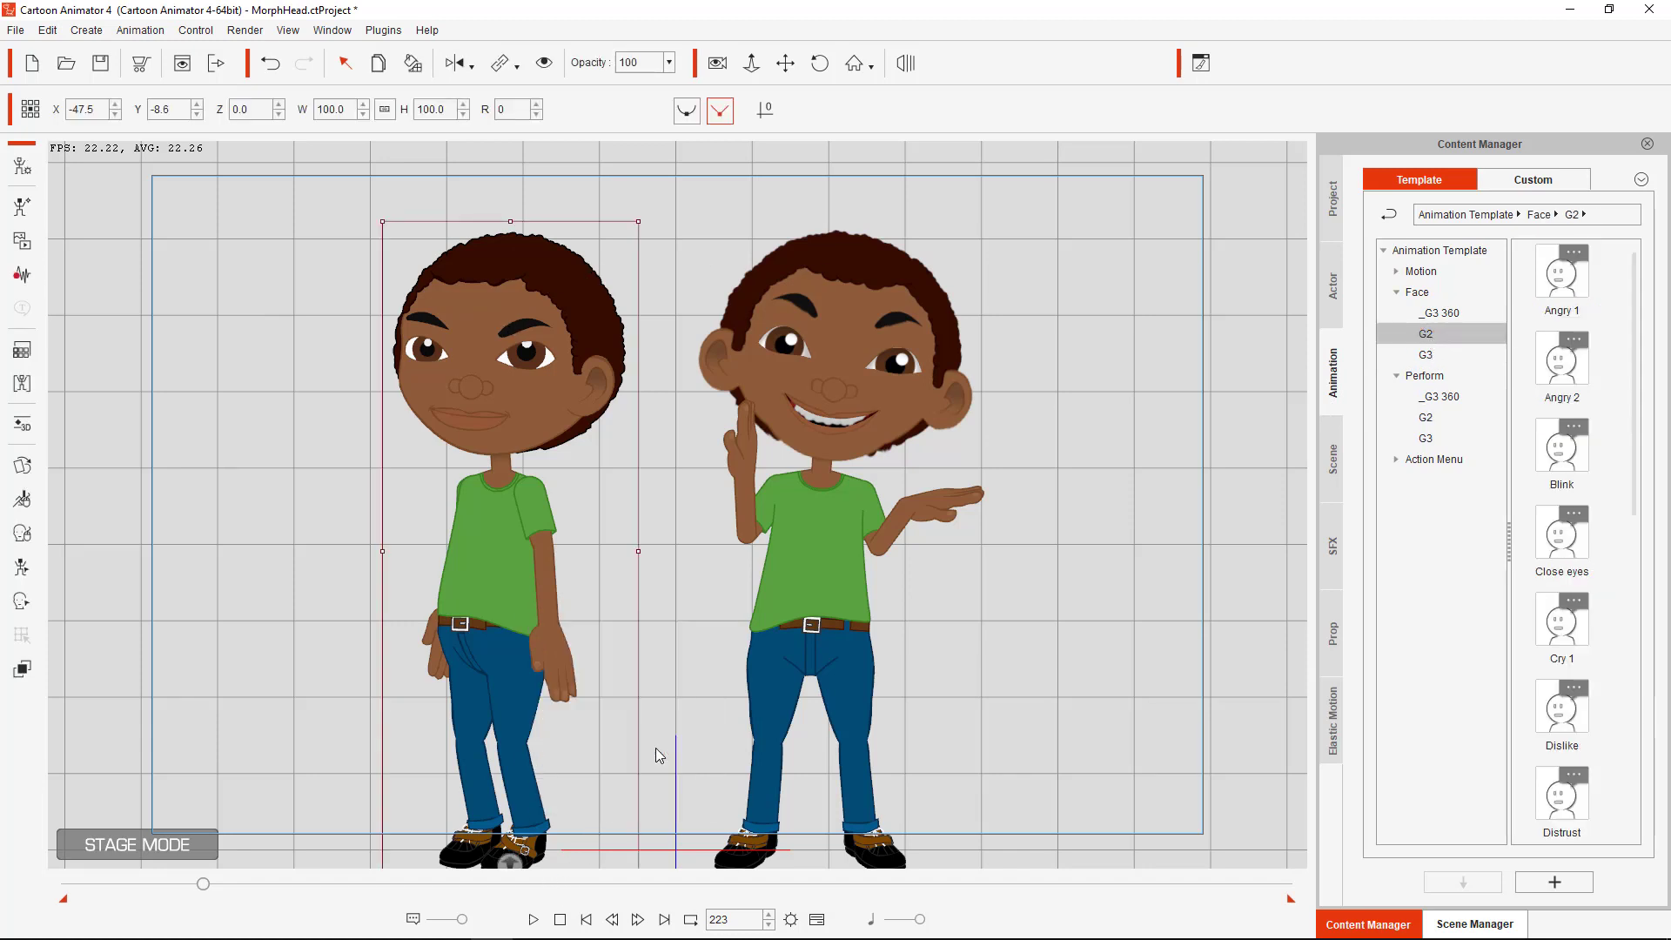
Apply the G2 face templates Cry 1 and Dislike to the original character, starting from frame 1
click(588, 922)
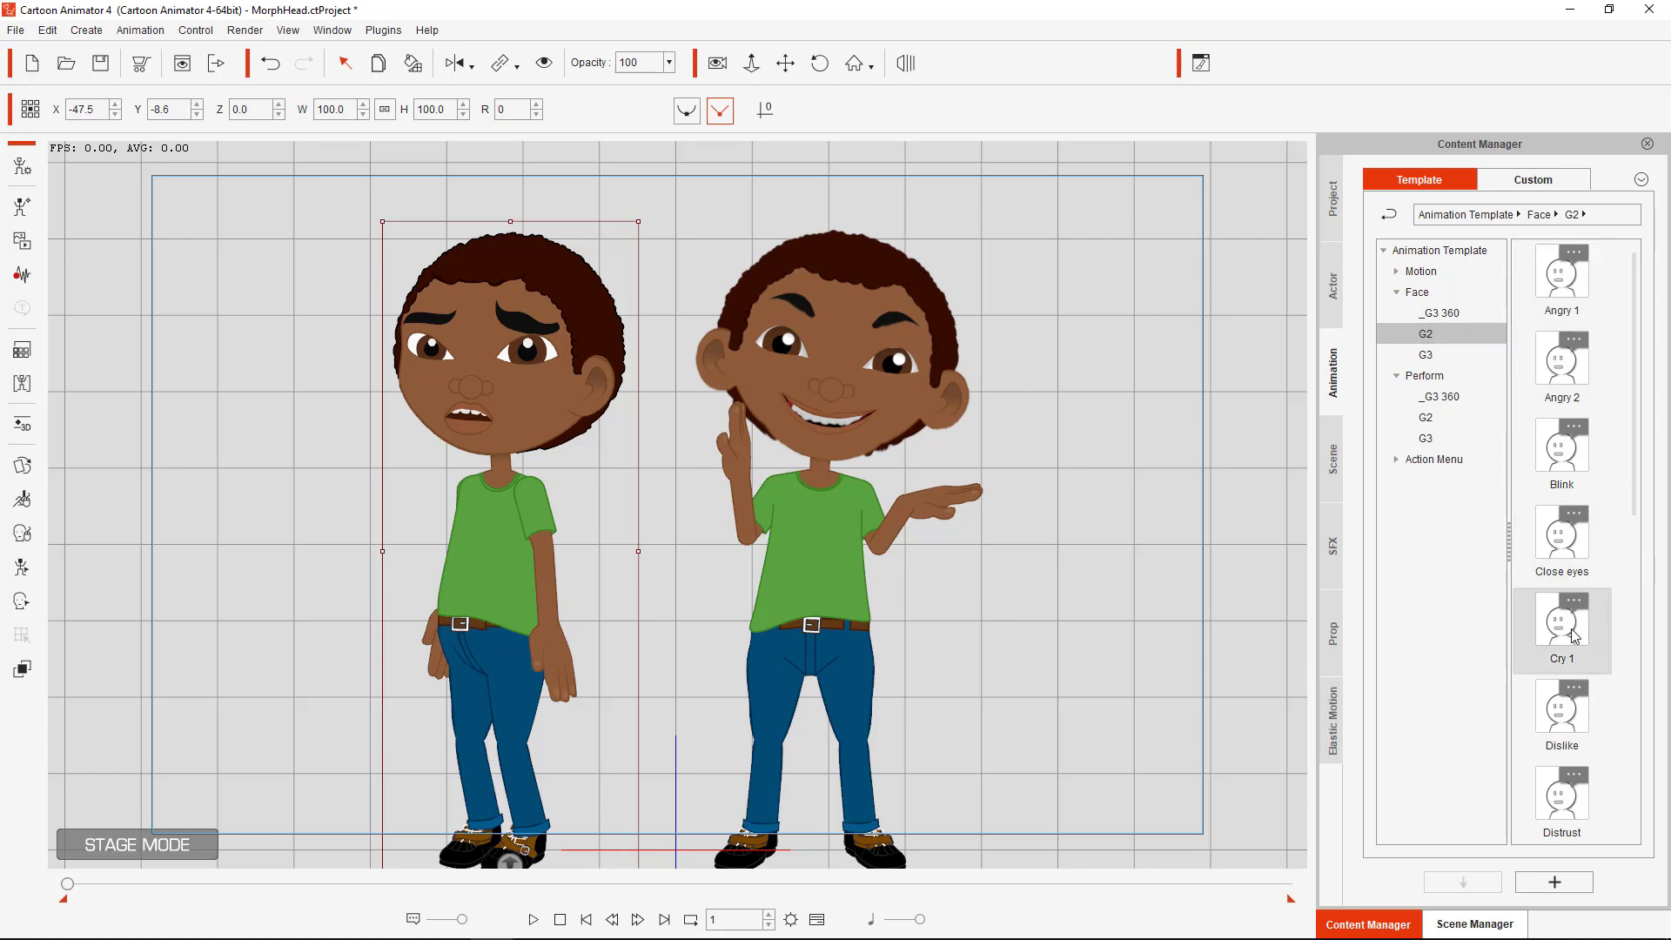
drag(1562, 622, 454, 301)
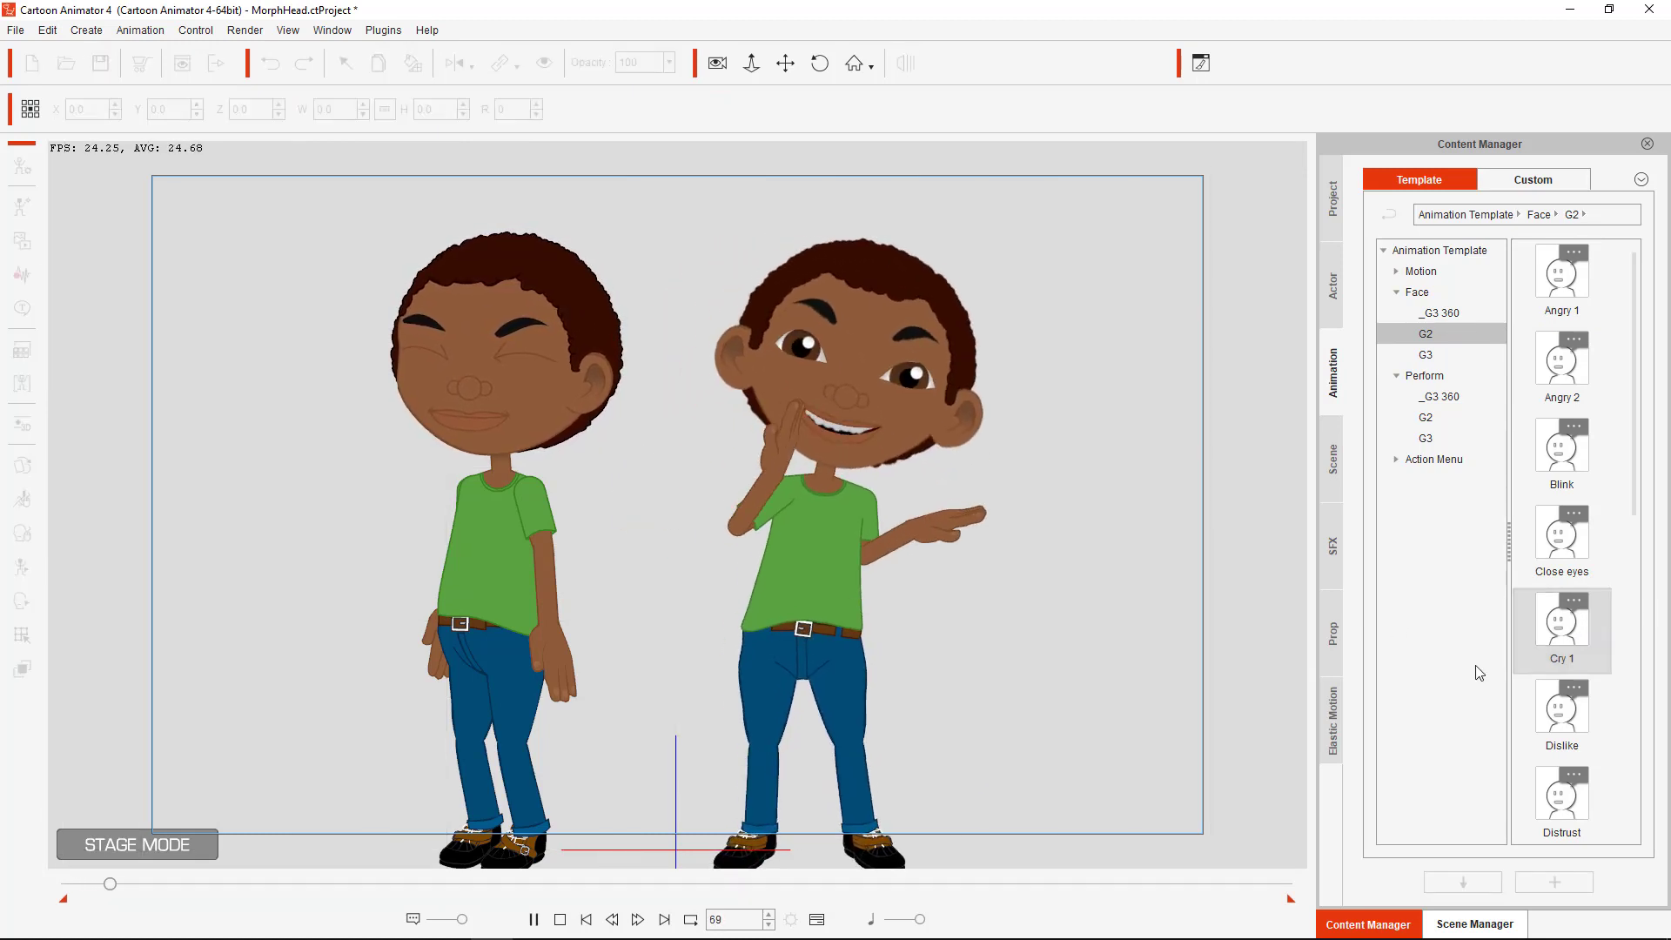
drag(1564, 711, 525, 375)
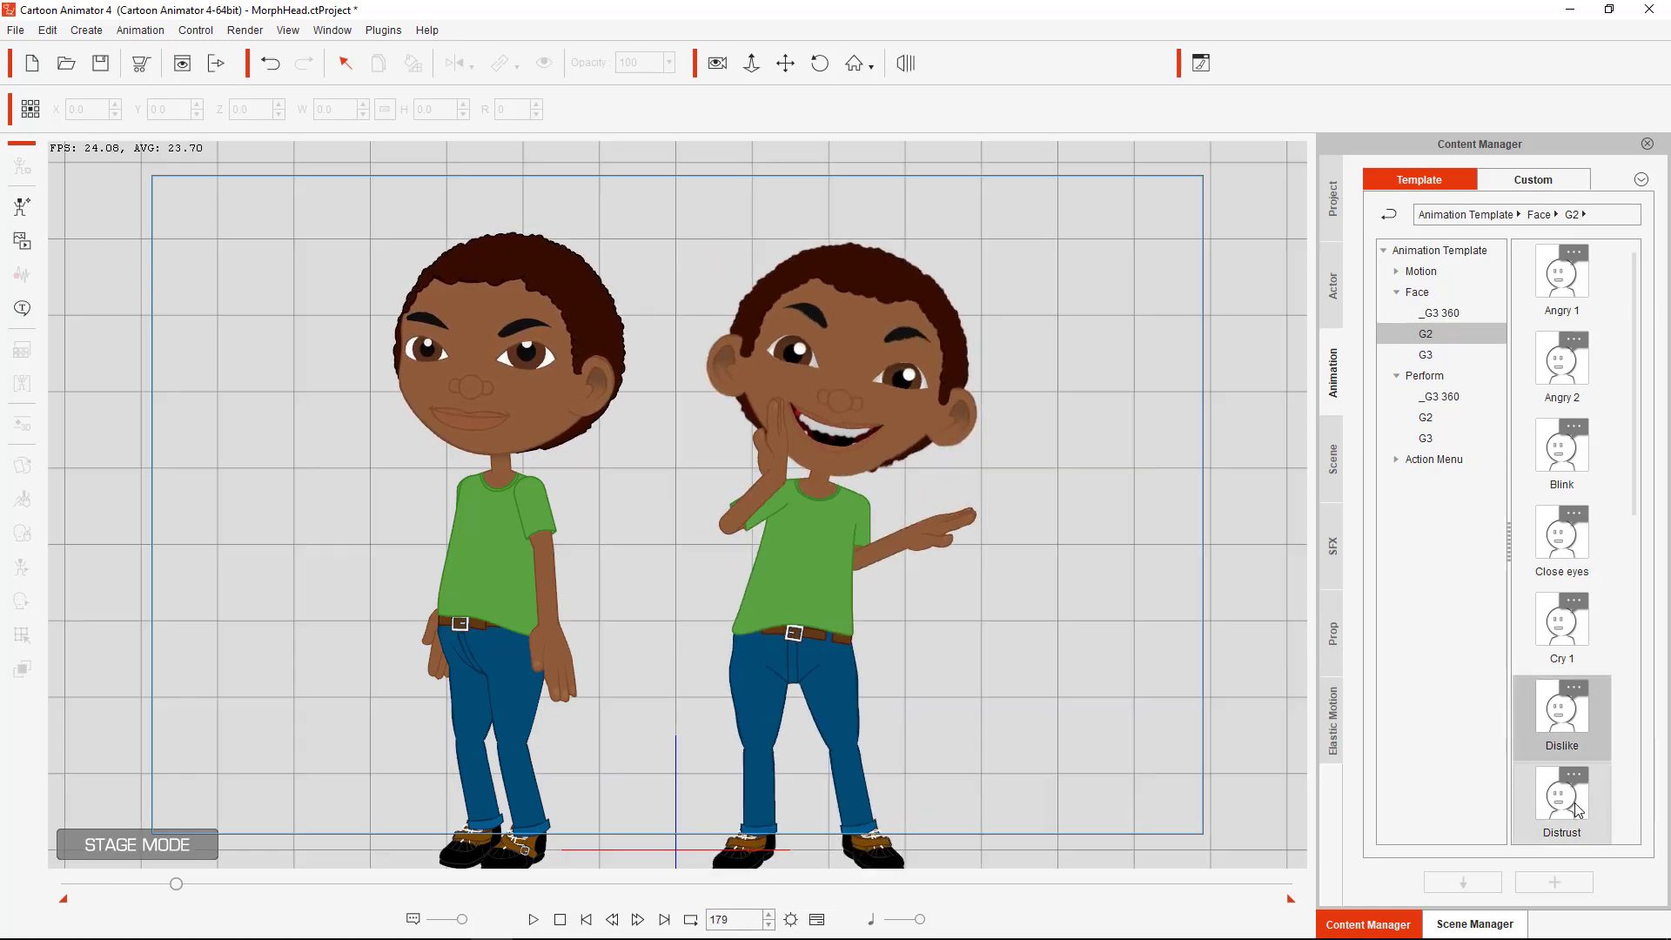
Apply the G2 performance Sing_Ted to the original character, and stop the playback so the timeline returns to frame 1
click(1435, 421)
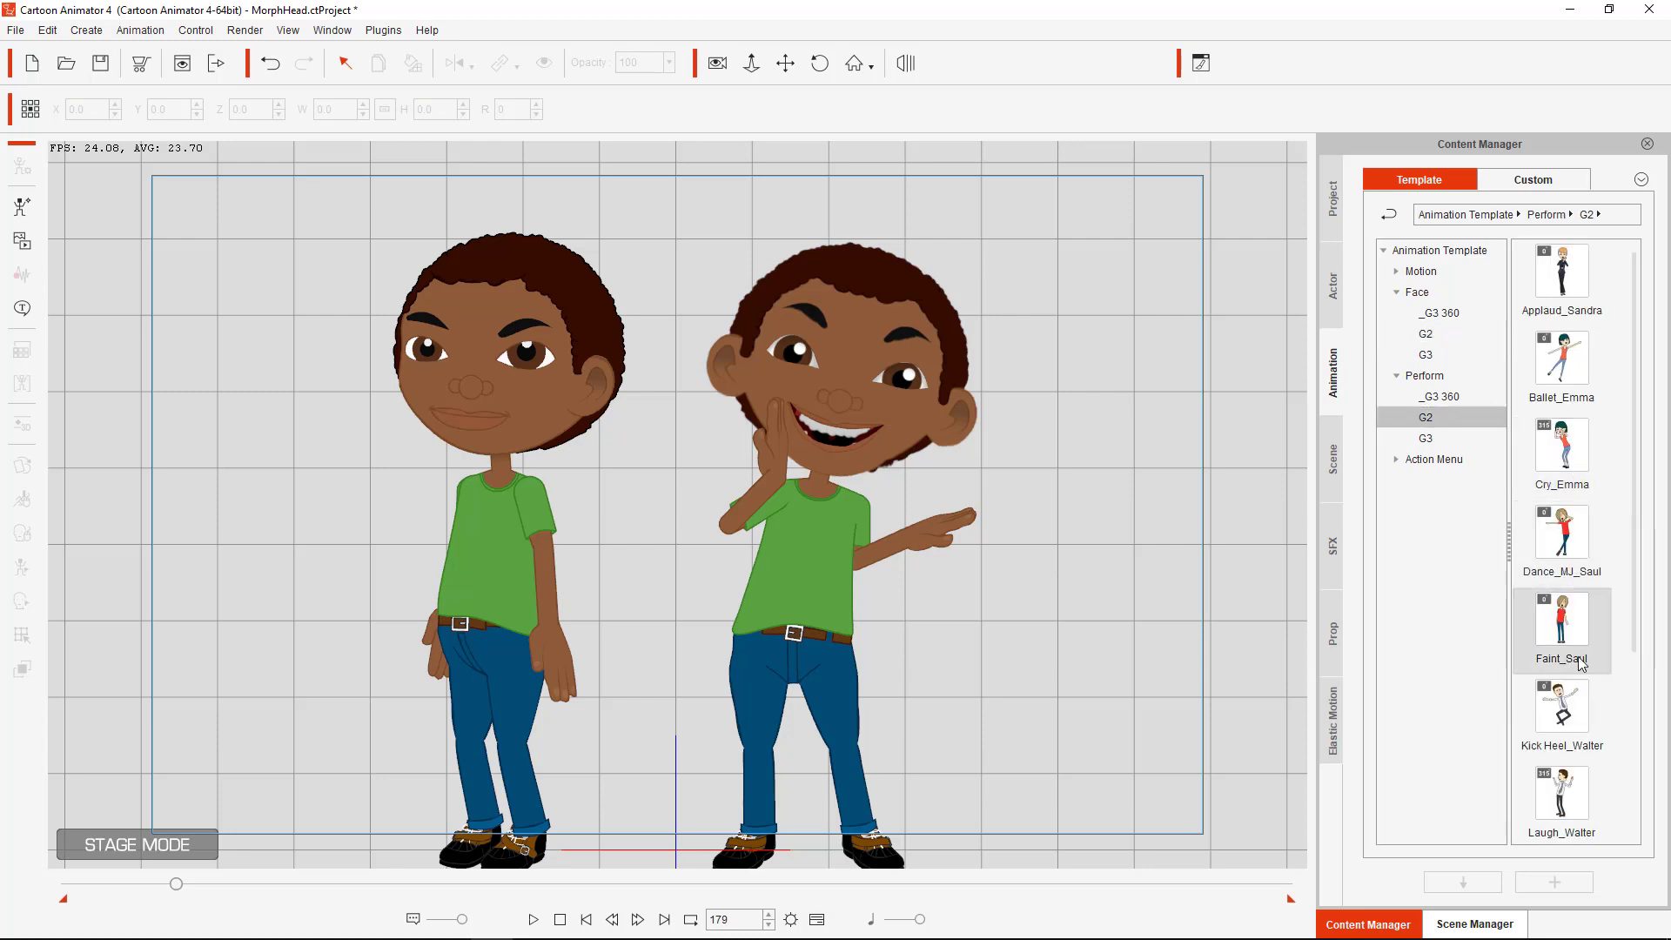
scroll(1558, 627, down, 3)
drag(1570, 622, 514, 367)
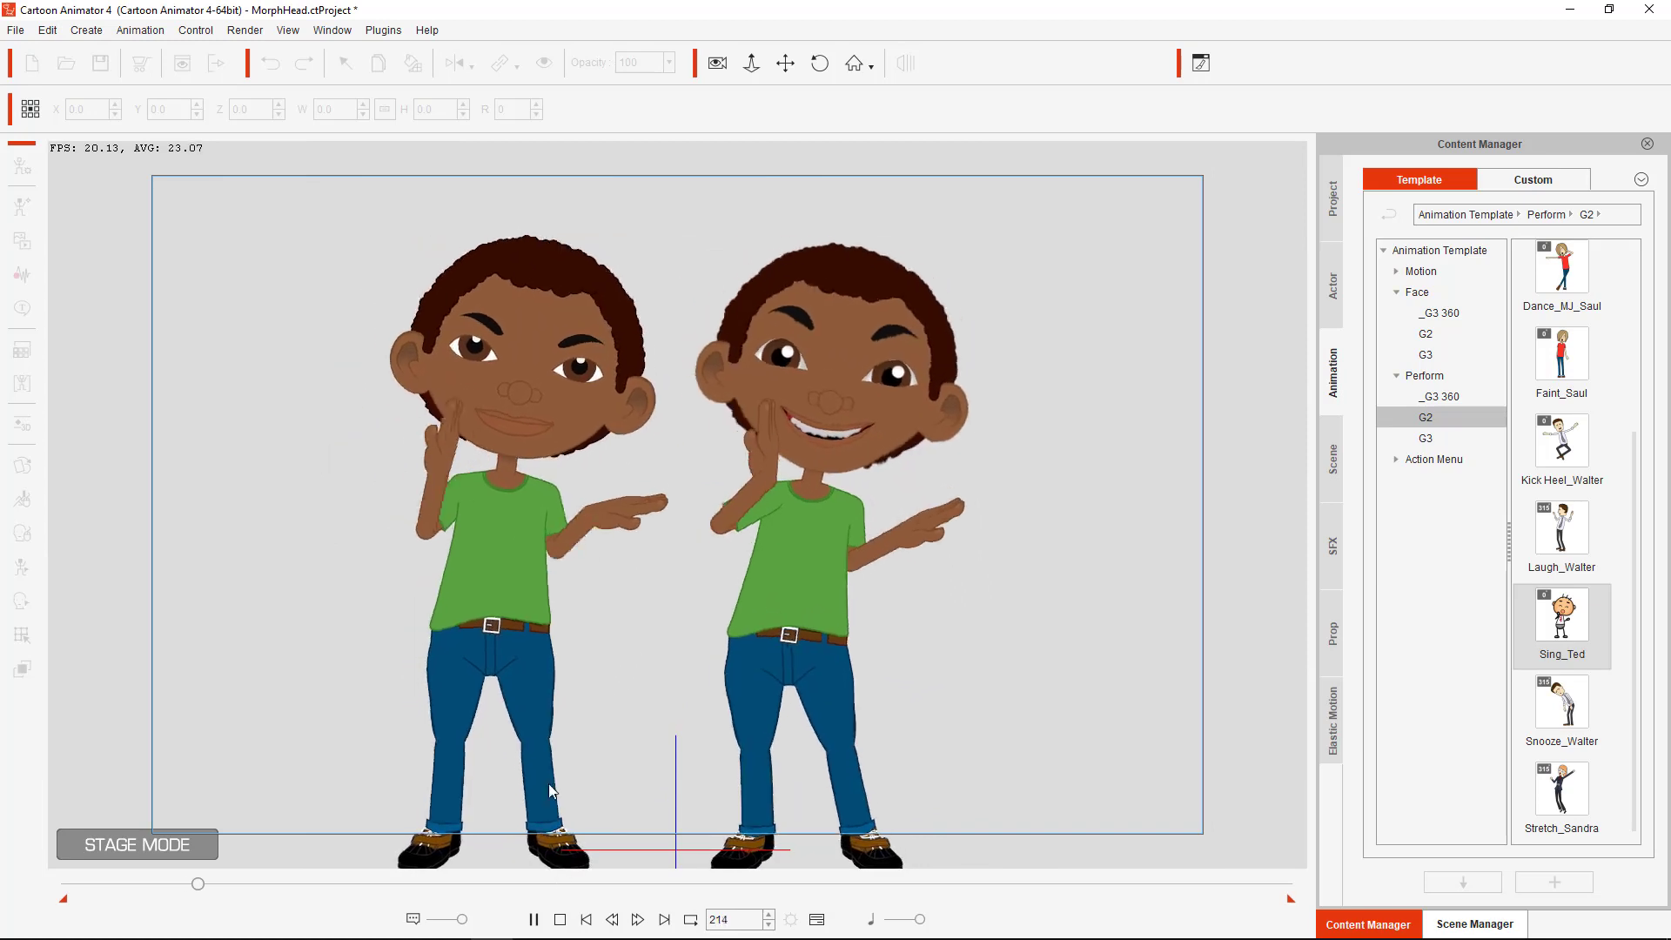
click(560, 920)
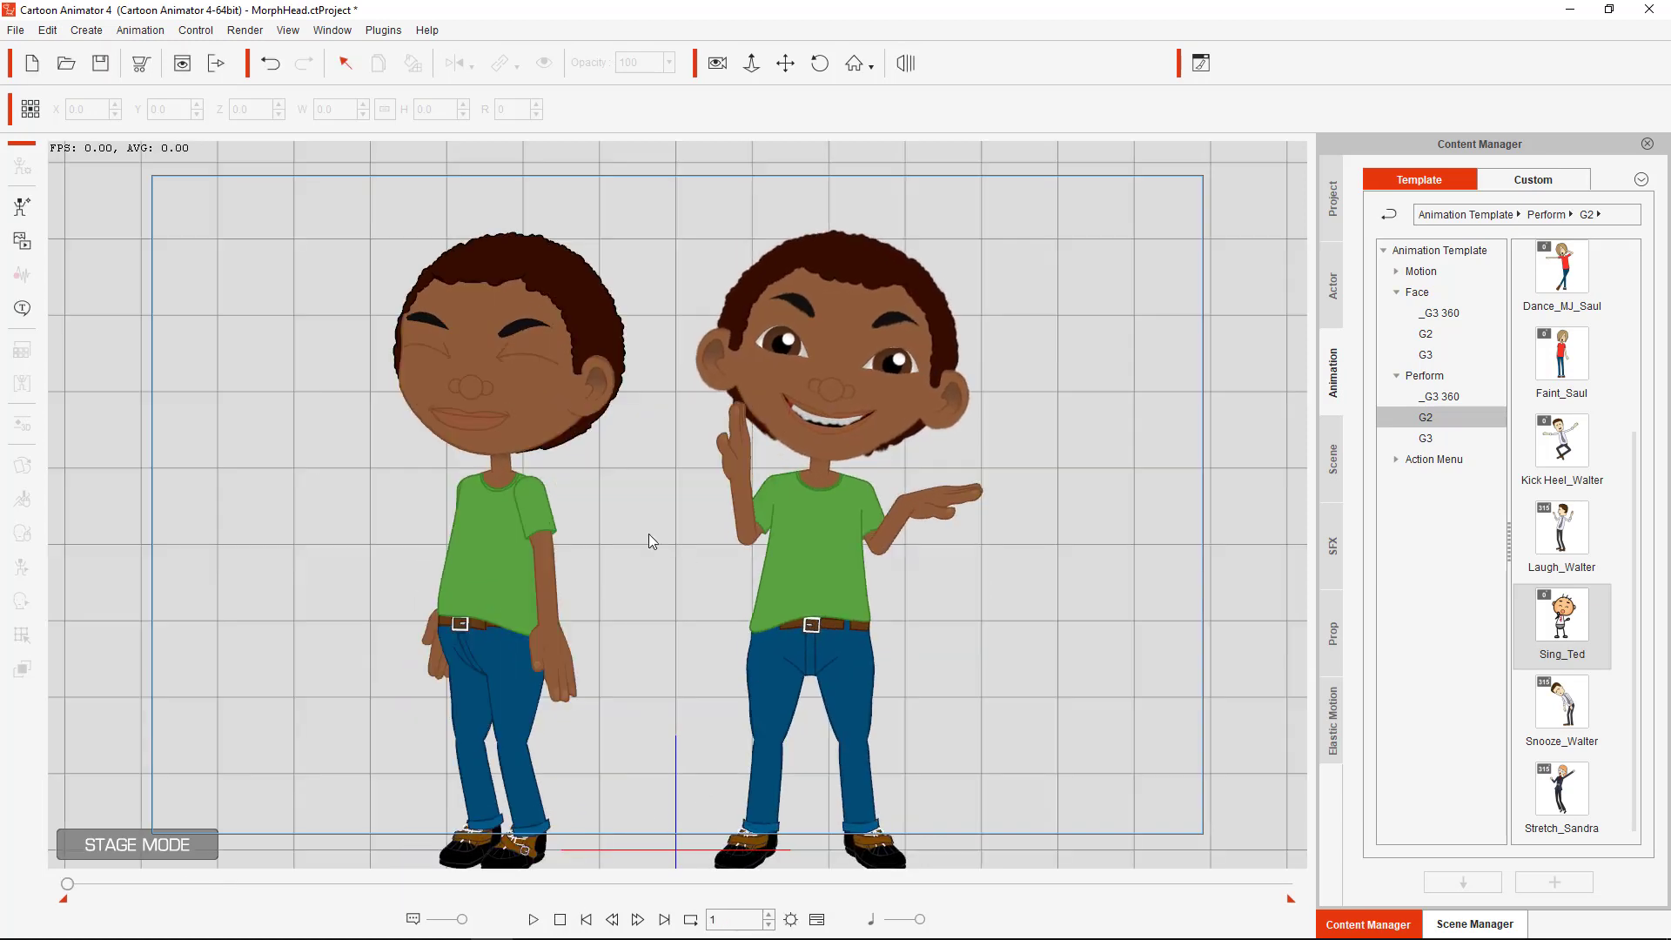
Reset all animation data in the project, and remove the object animation from the original character
right_click(829, 426)
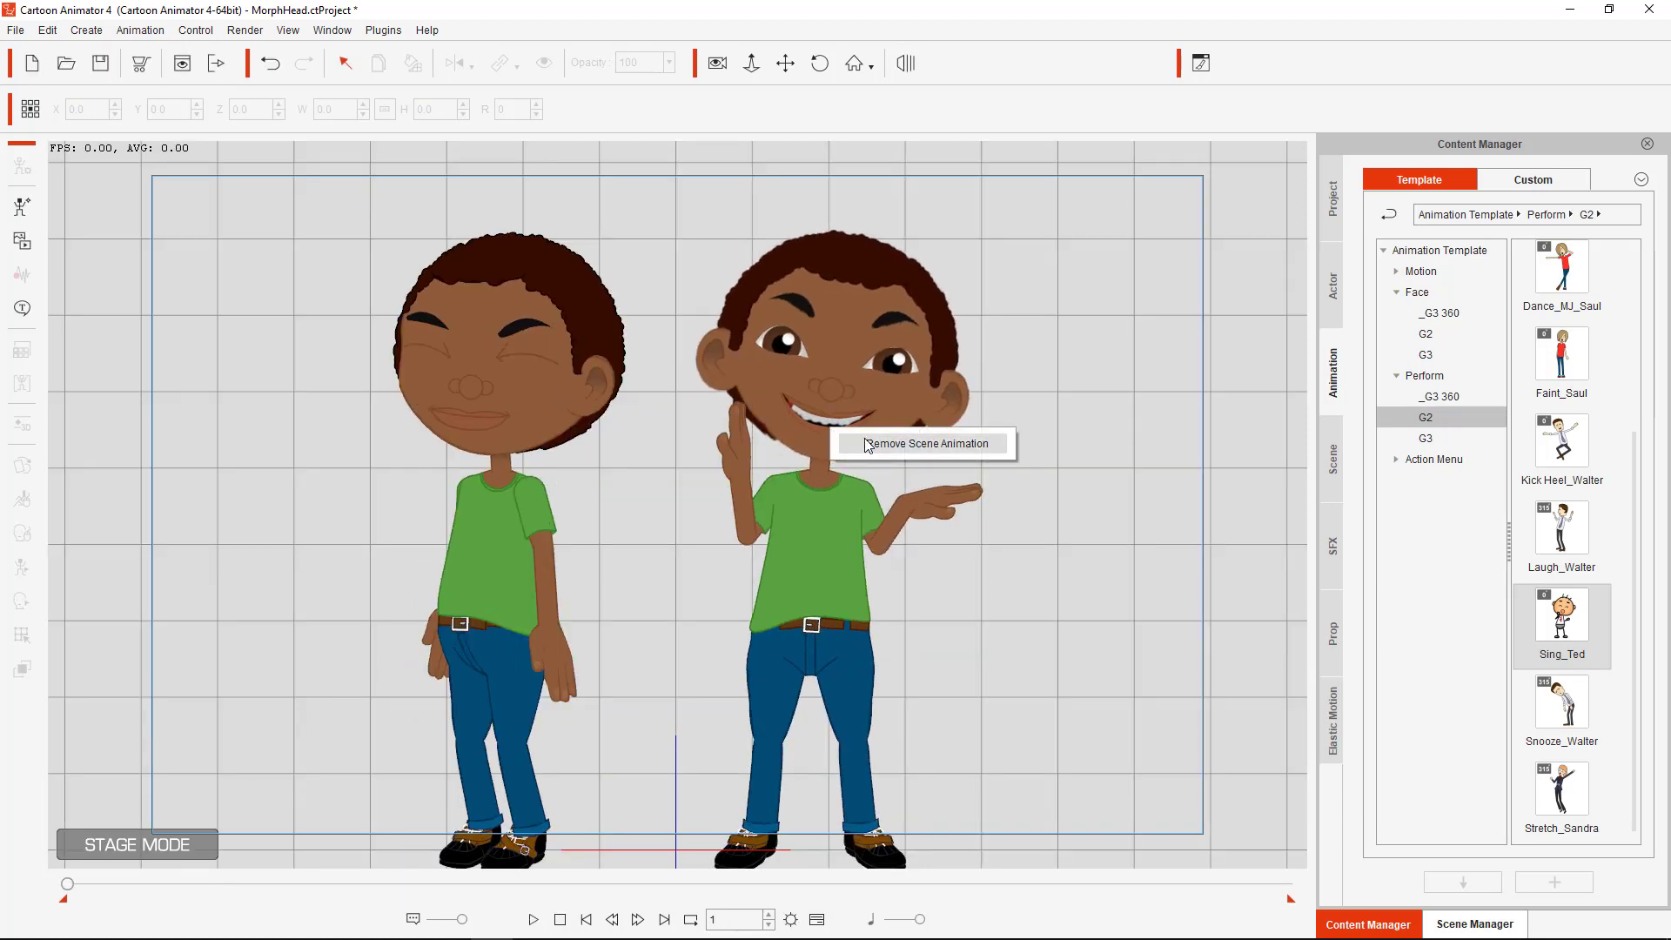
click(862, 444)
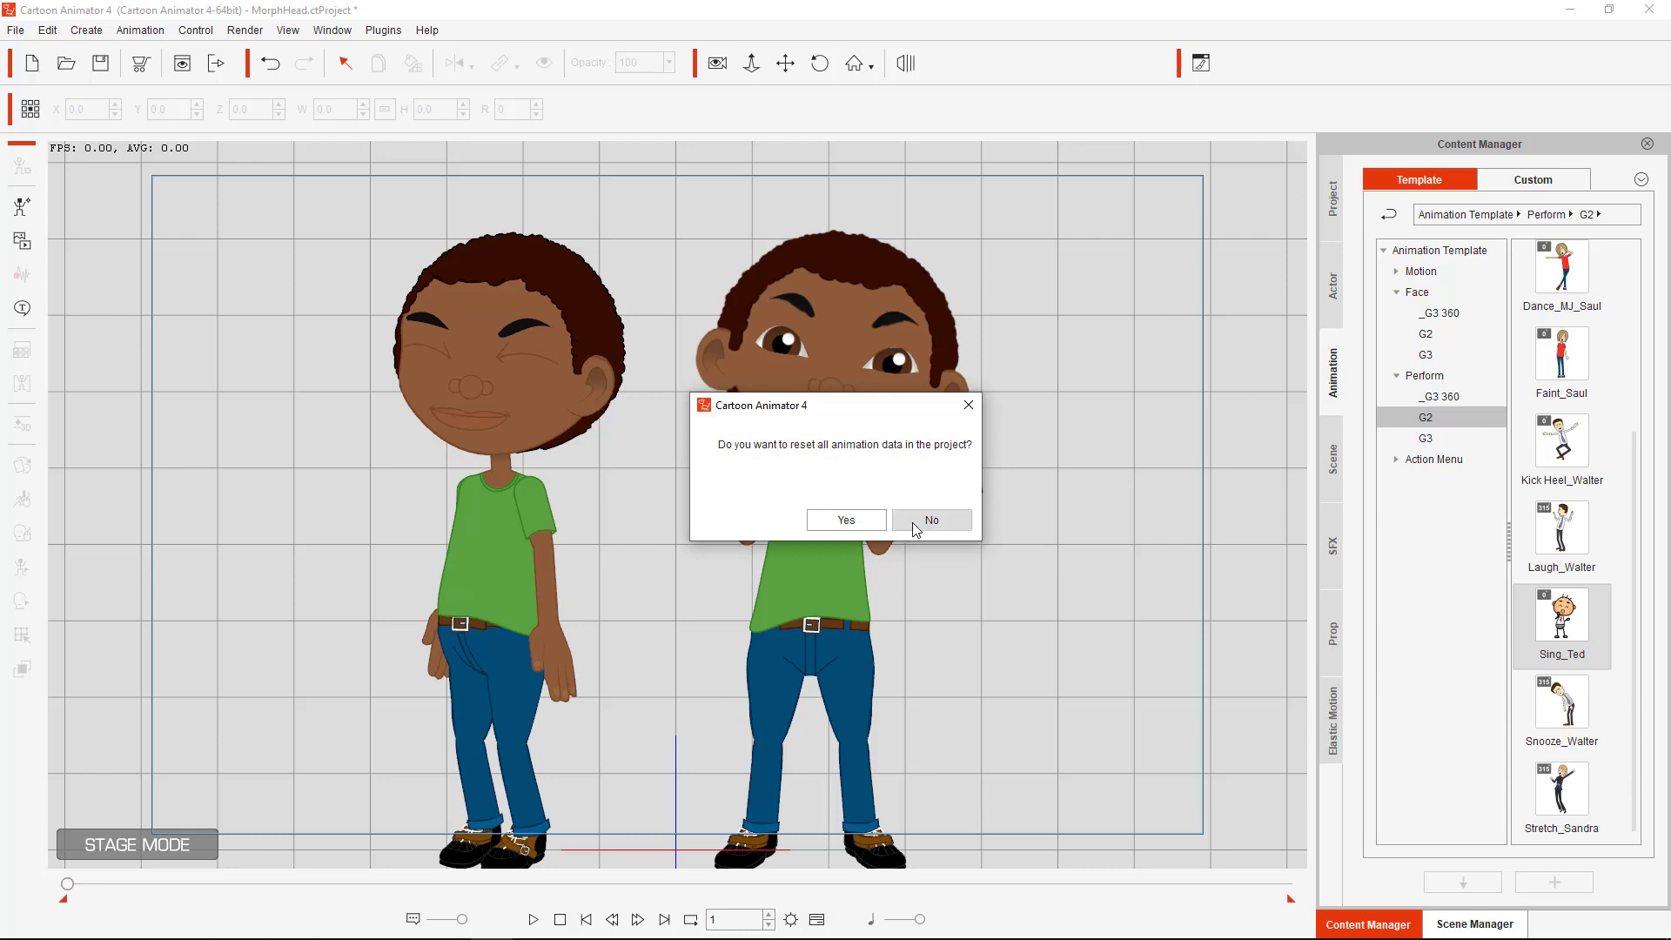
click(864, 520)
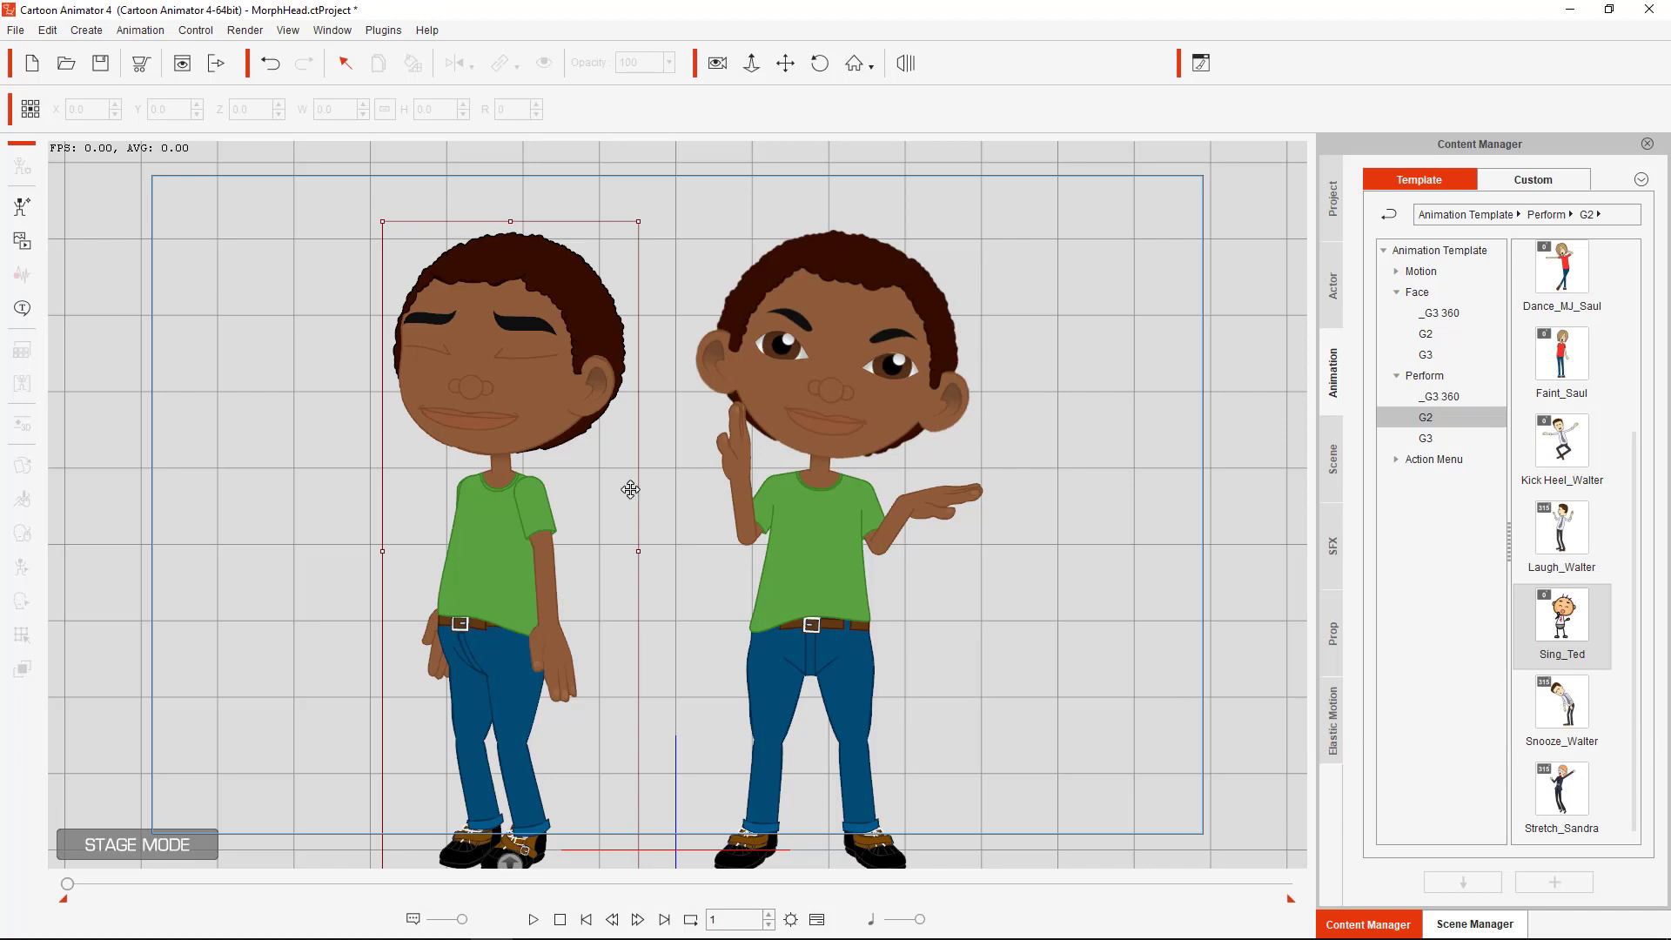
right_click(548, 498)
click(640, 634)
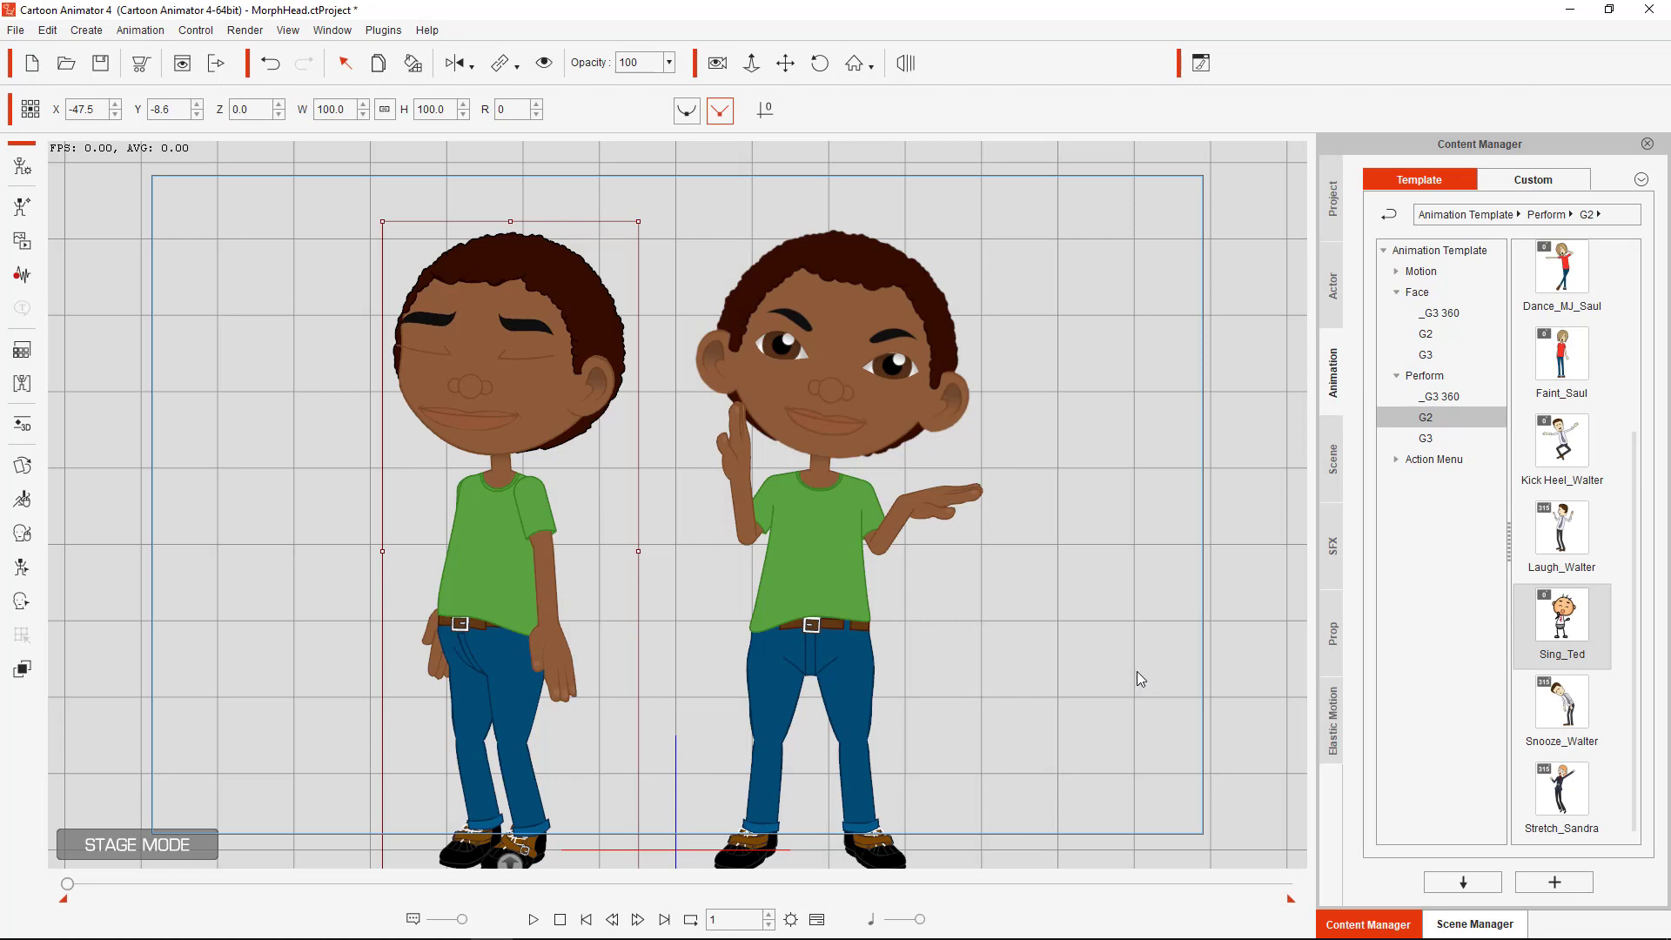
click(646, 440)
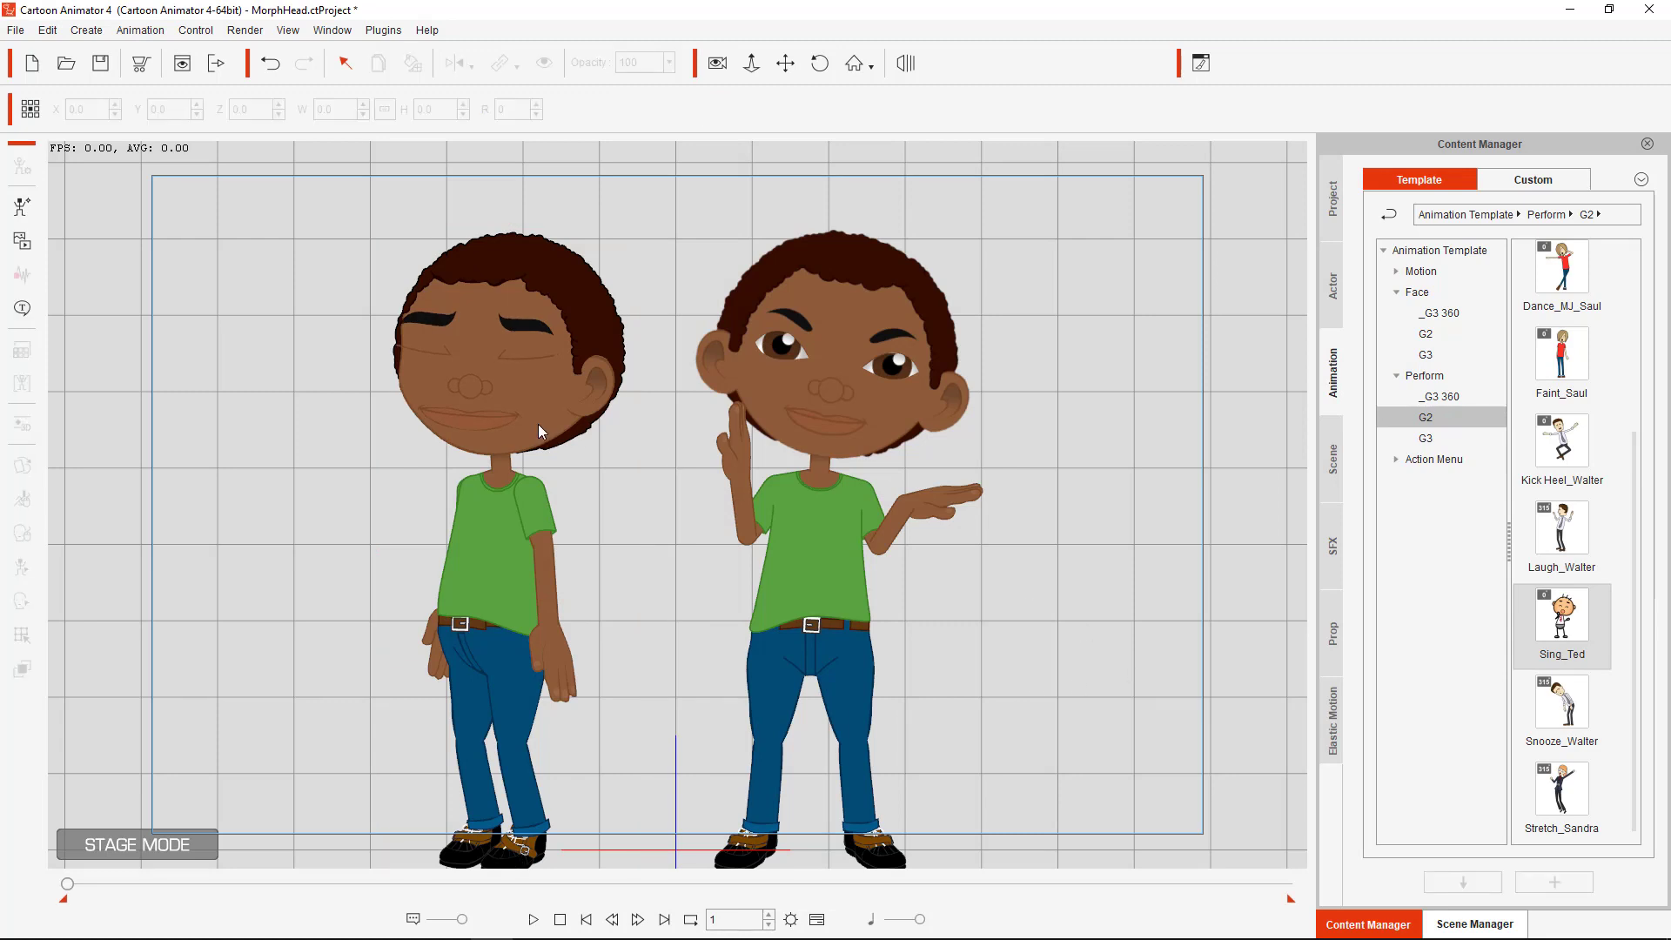
Apply the G2 face template Sinister to the original character at frame 1, and return to frame 1 after playback
click(538, 421)
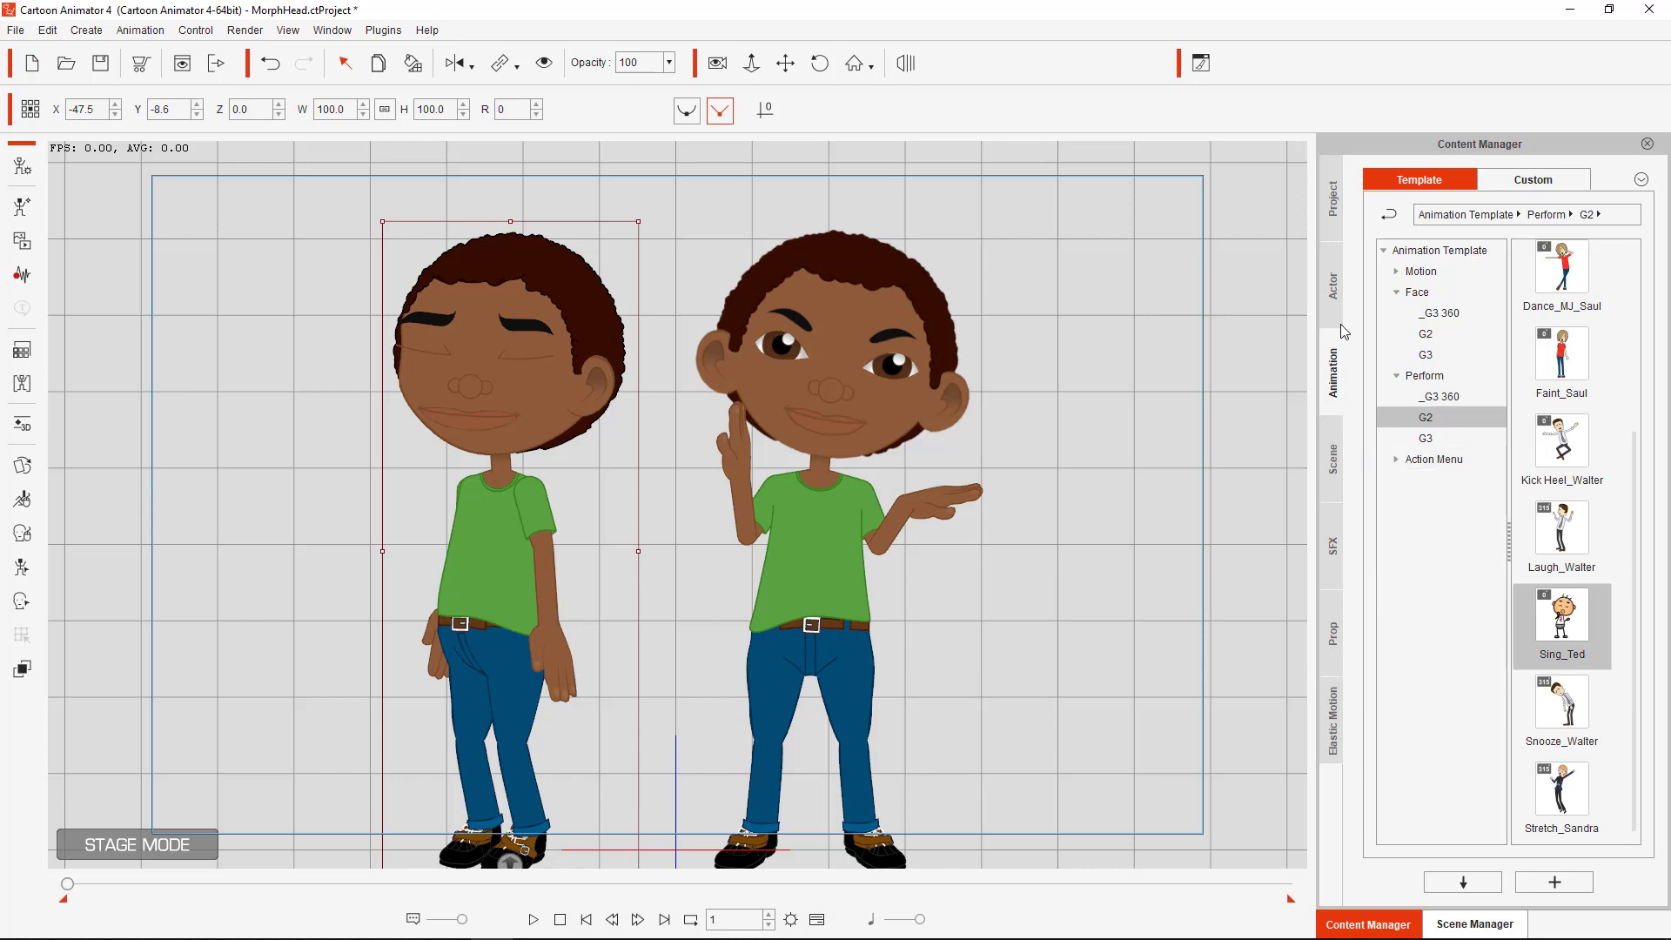
click(1440, 357)
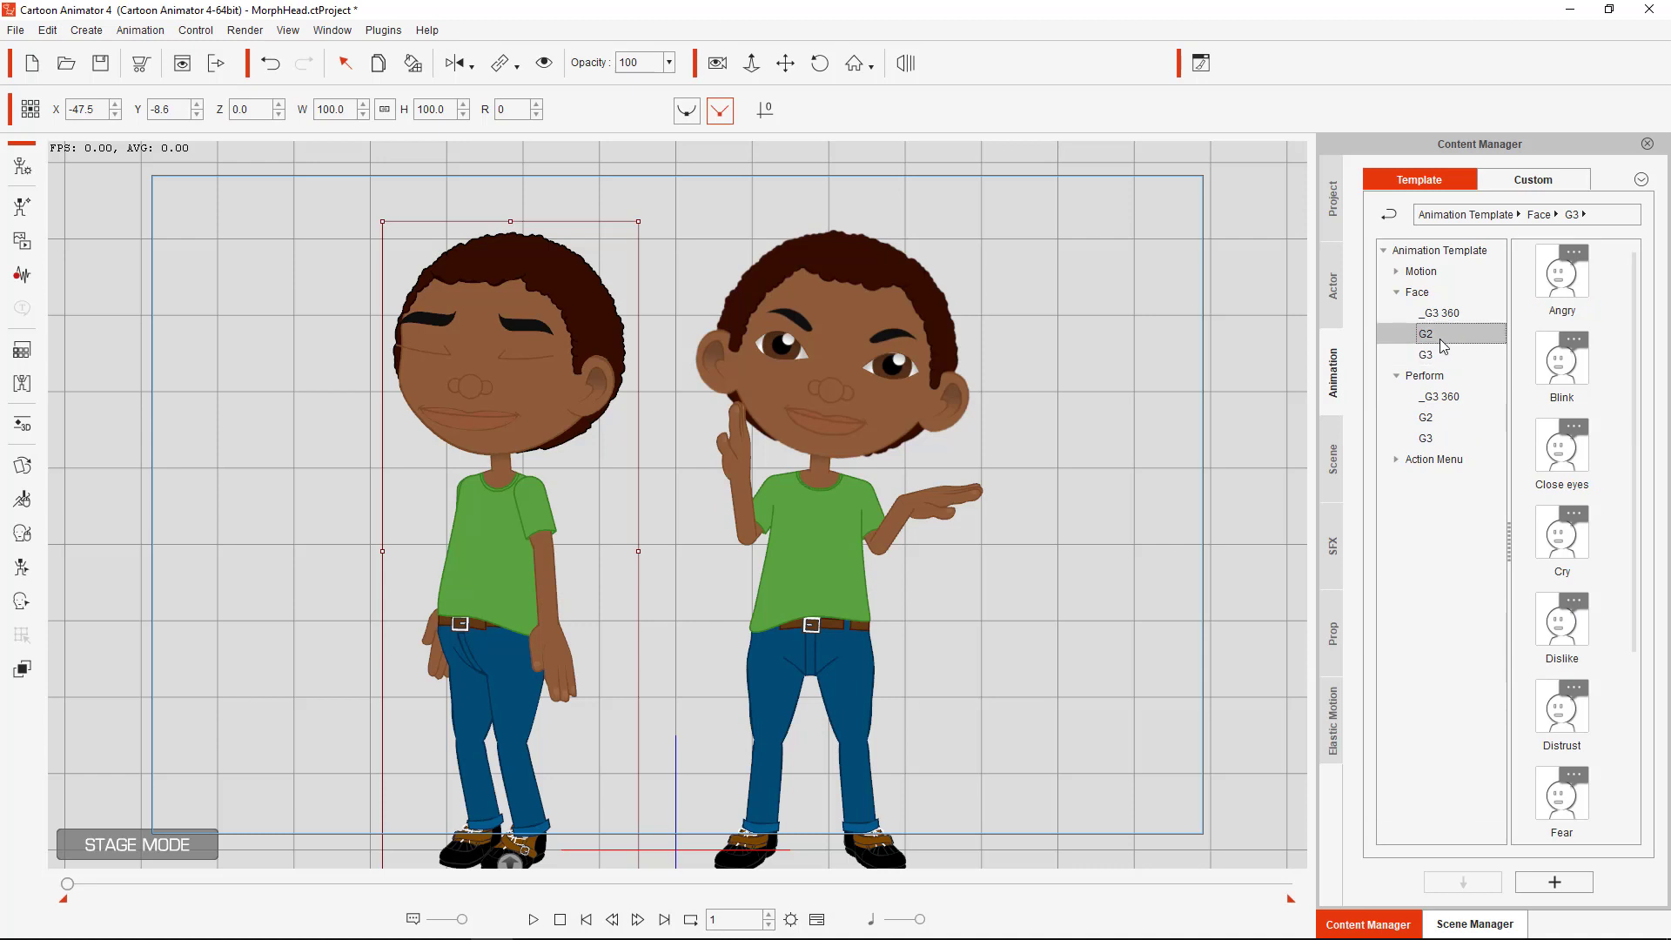
click(1442, 346)
scroll(1628, 483, down, 5)
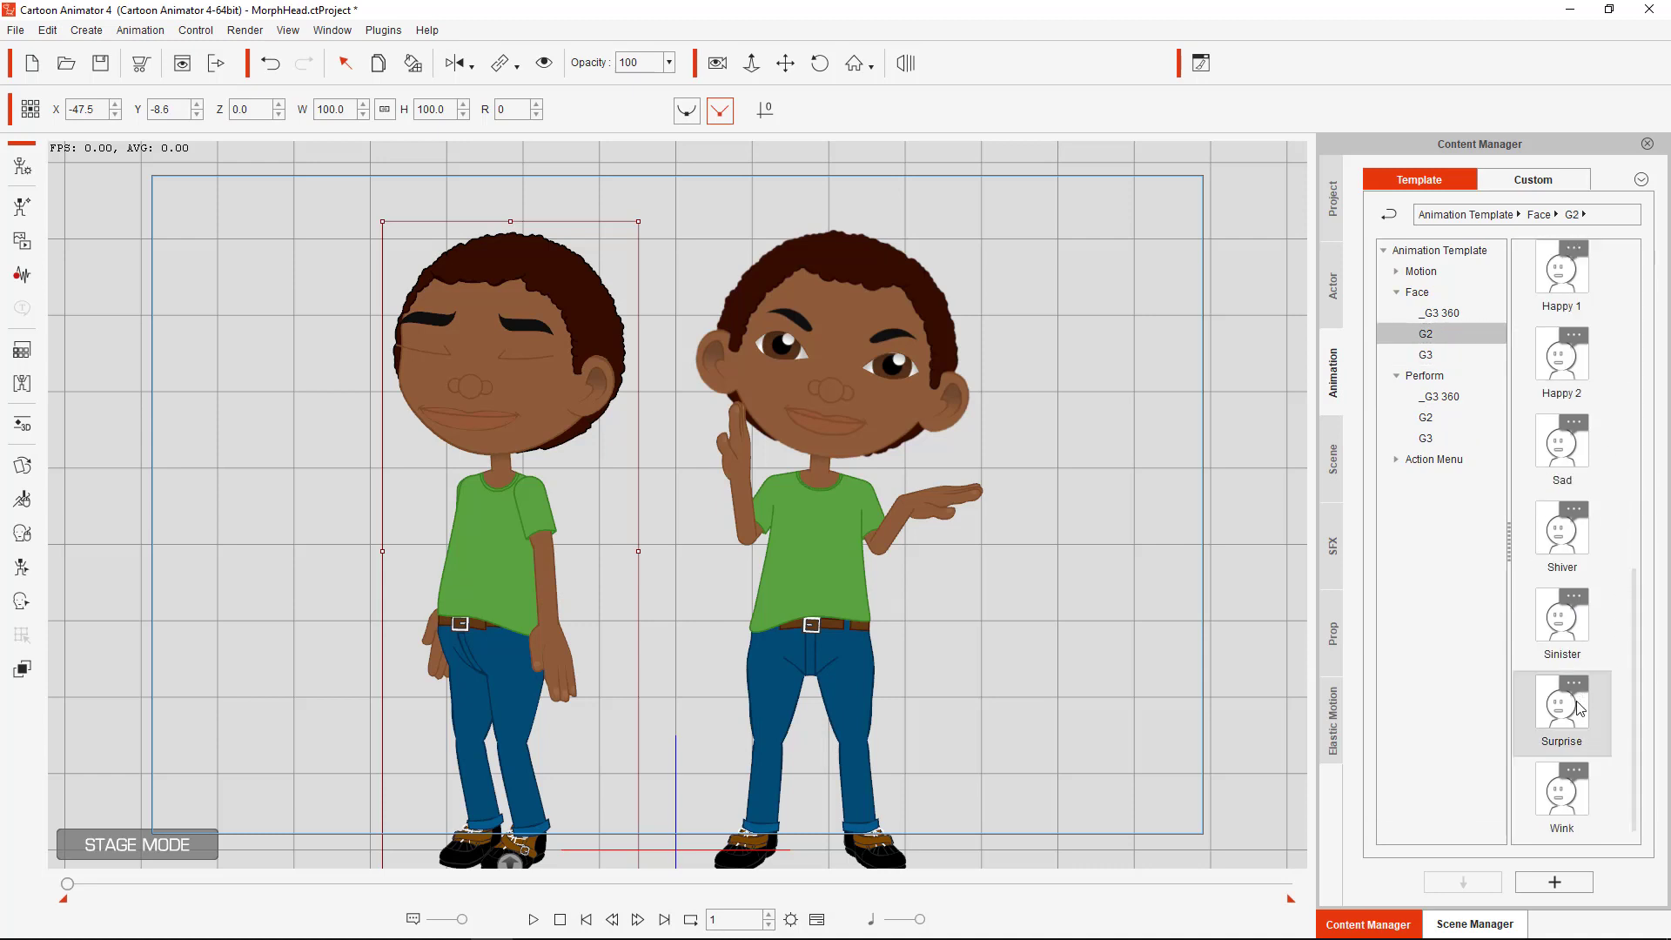
drag(1577, 634, 534, 357)
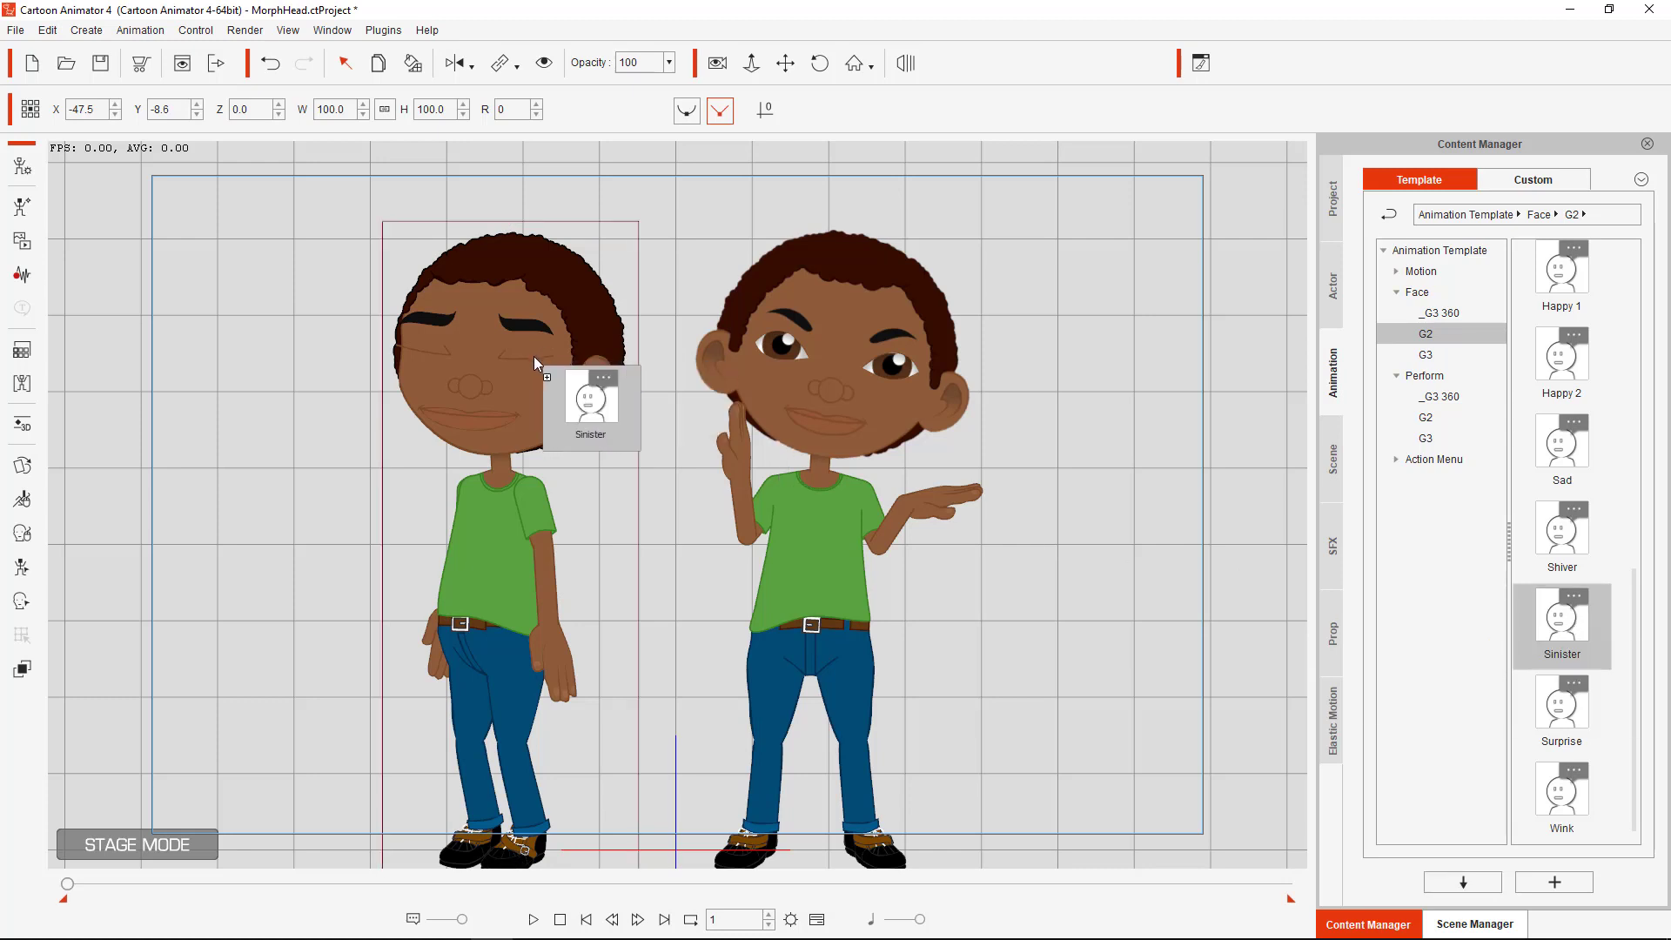
drag(534, 357, 514, 375)
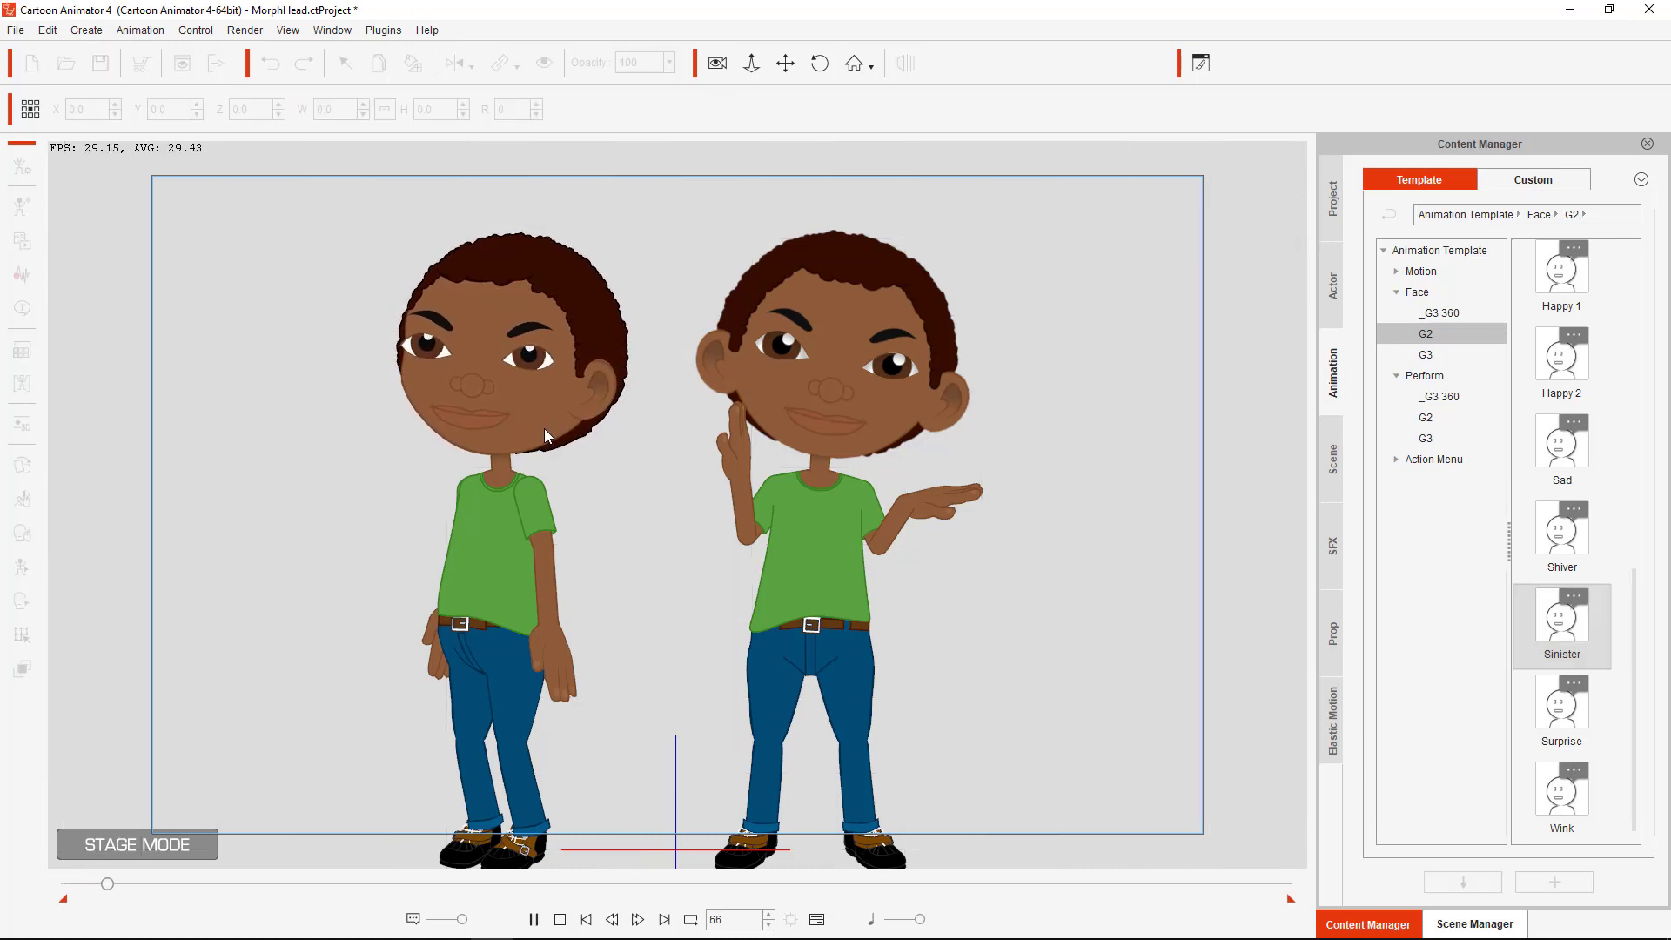
click(585, 919)
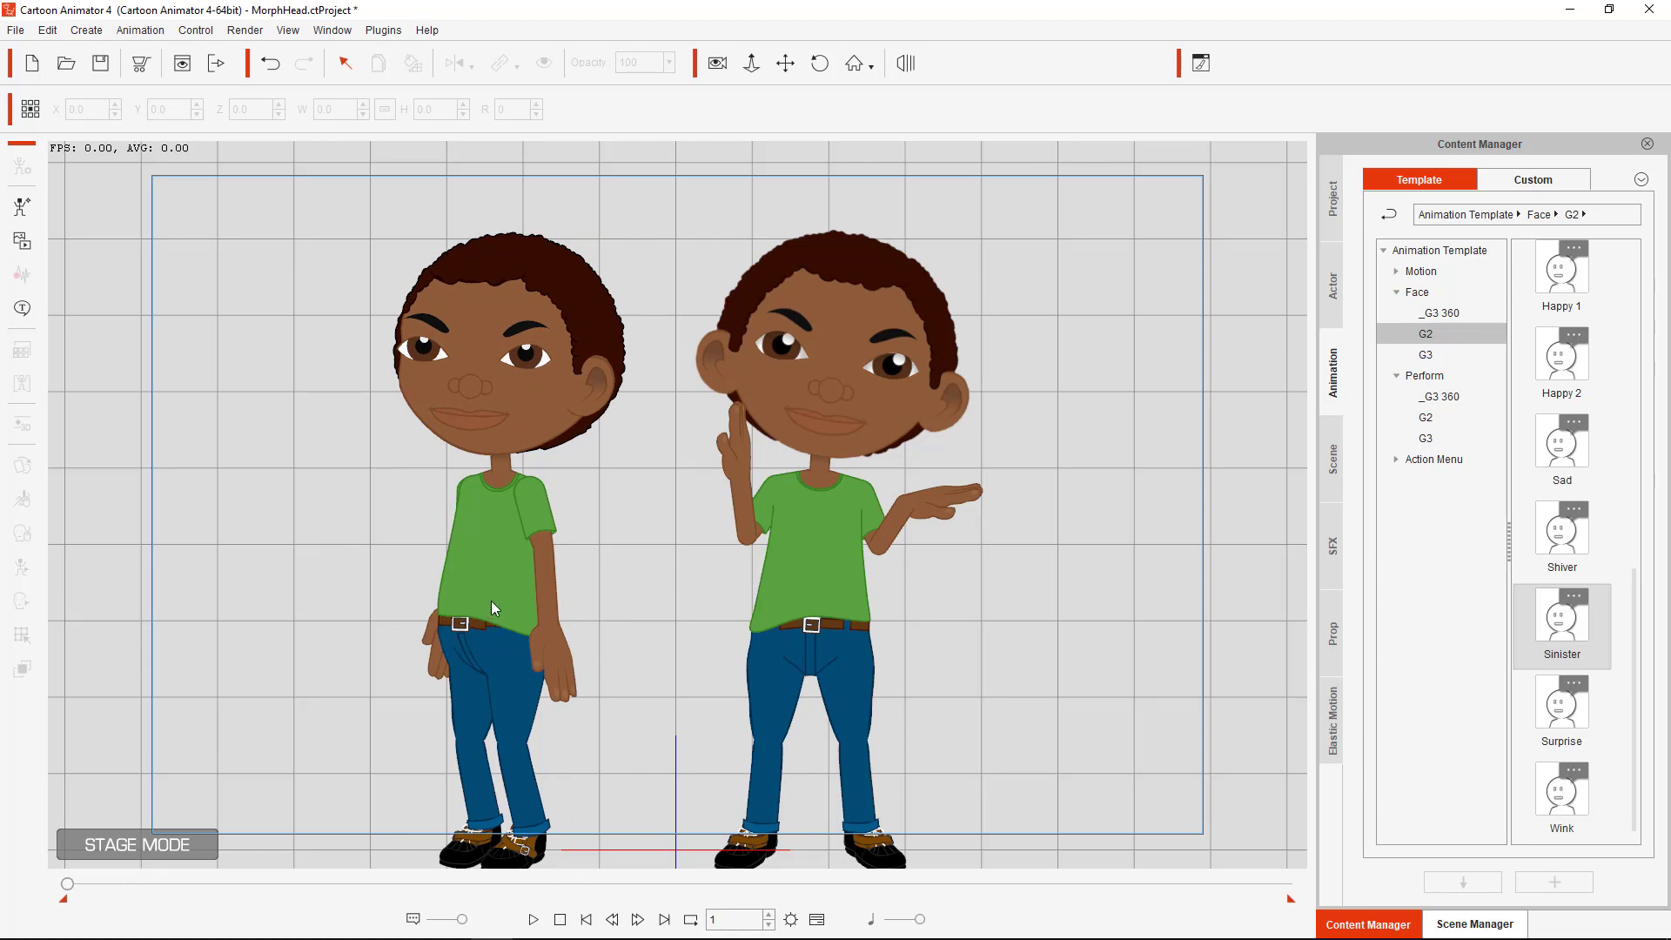
Apply the same Sinister face template to the customized character, and return the timeline to frame 1
click(493, 604)
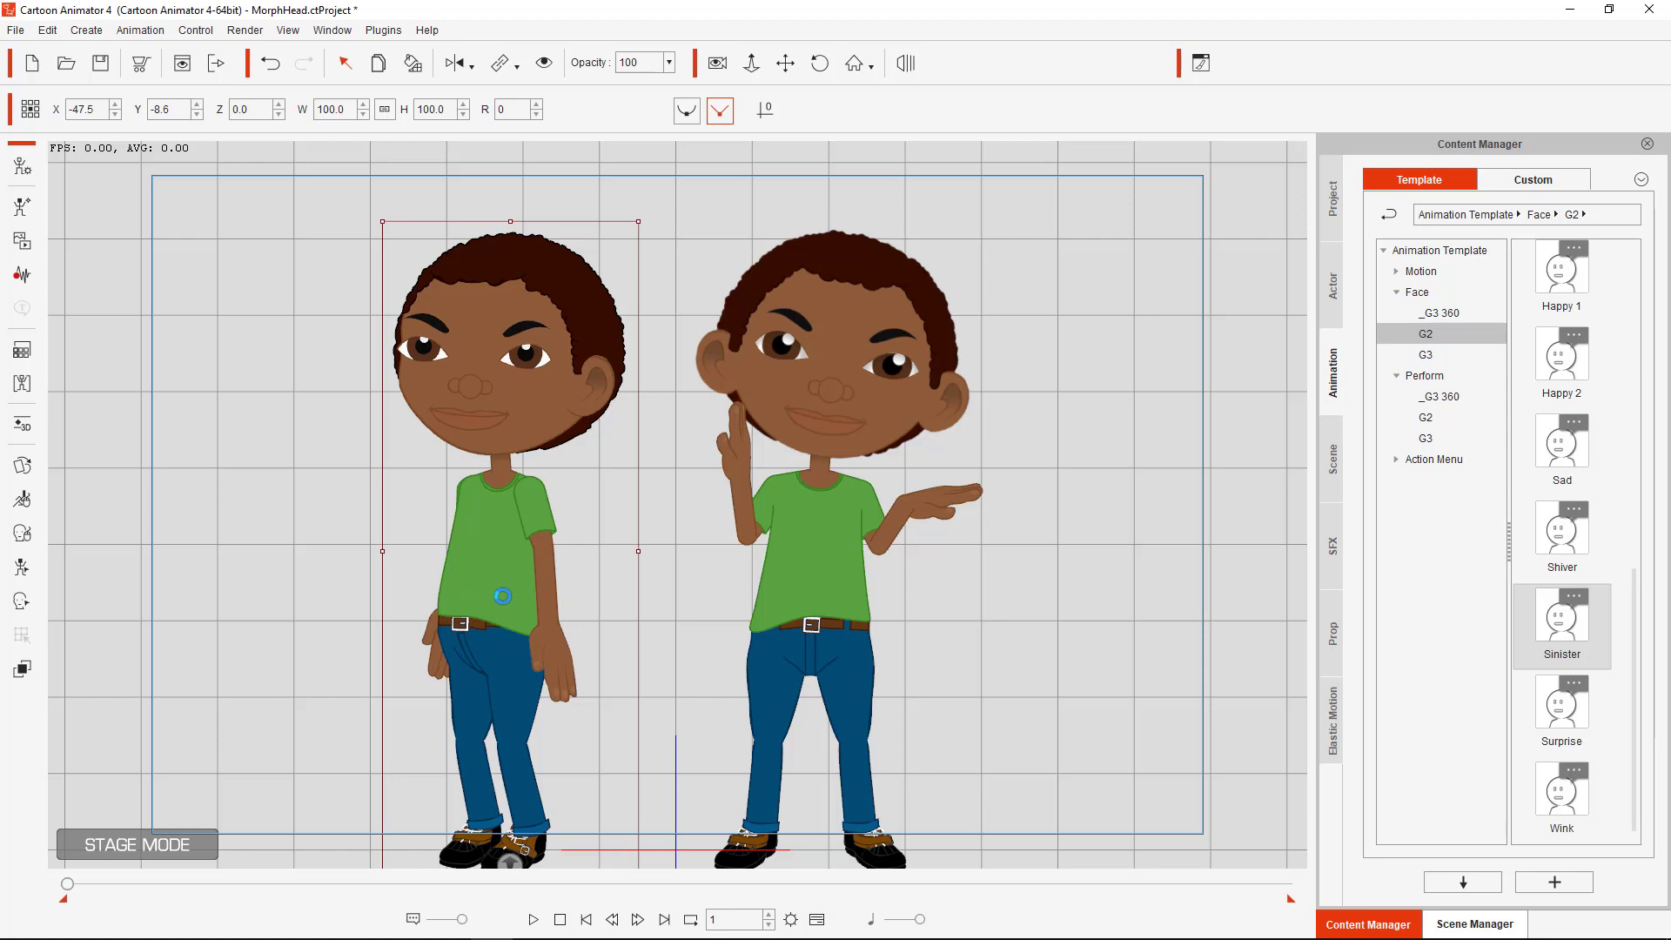
click(801, 558)
drag(1573, 638, 858, 394)
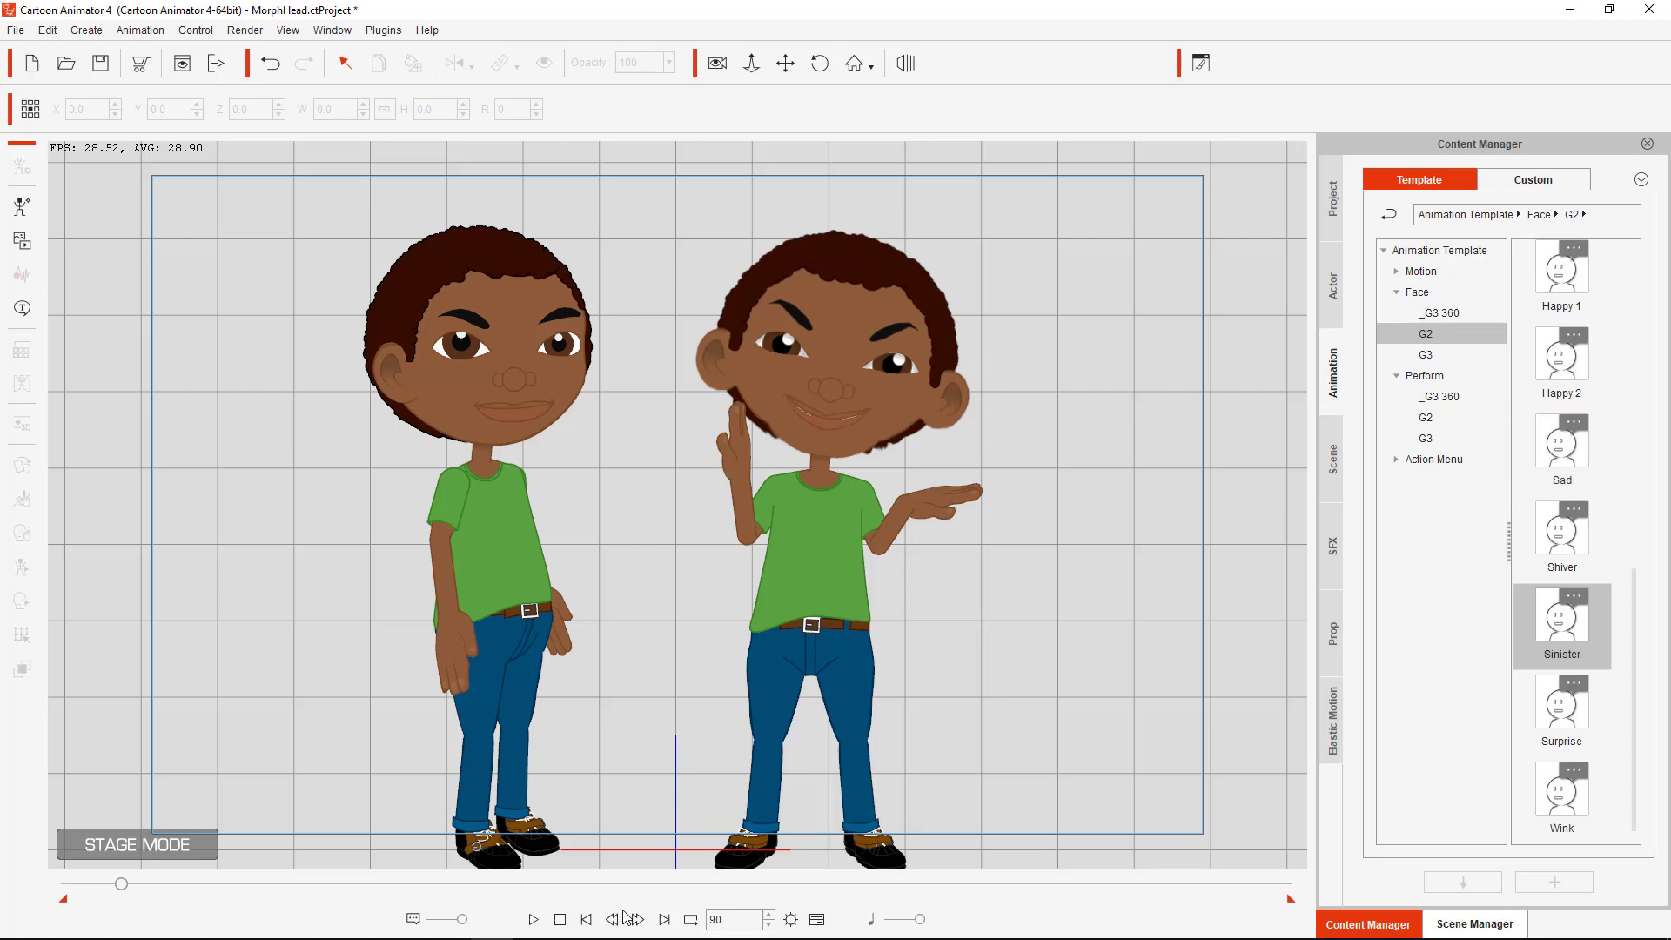
click(586, 919)
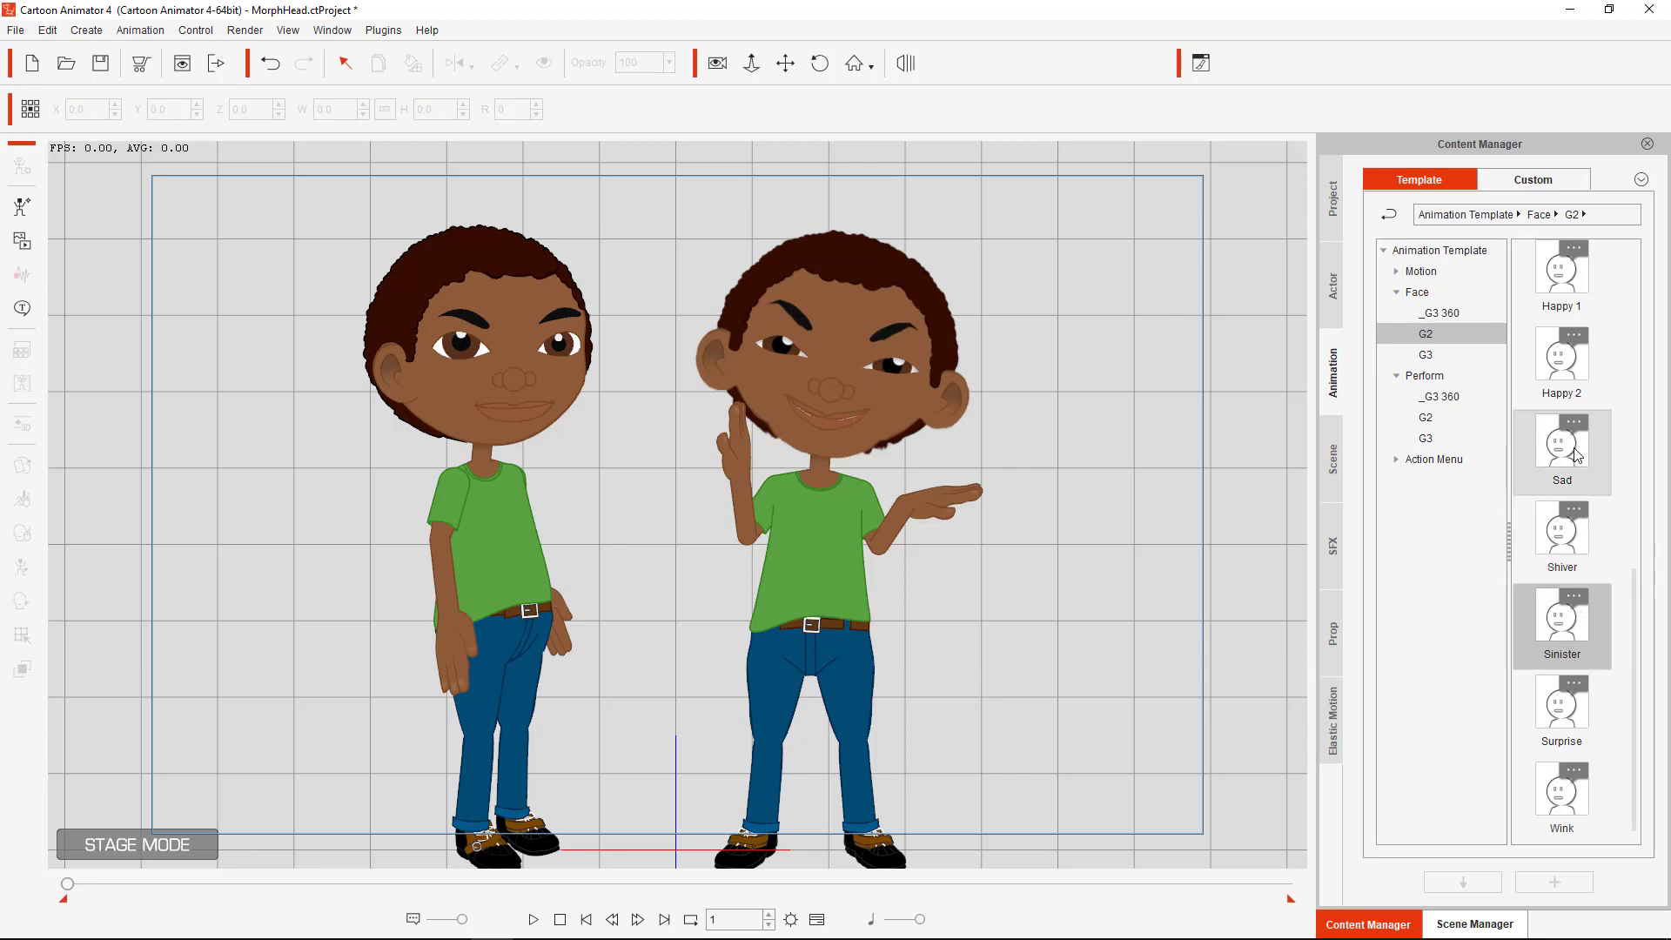
Apply the G2 face template Sad to the original character from frame 1 and to the customized character from frame 90
drag(1575, 452, 490, 349)
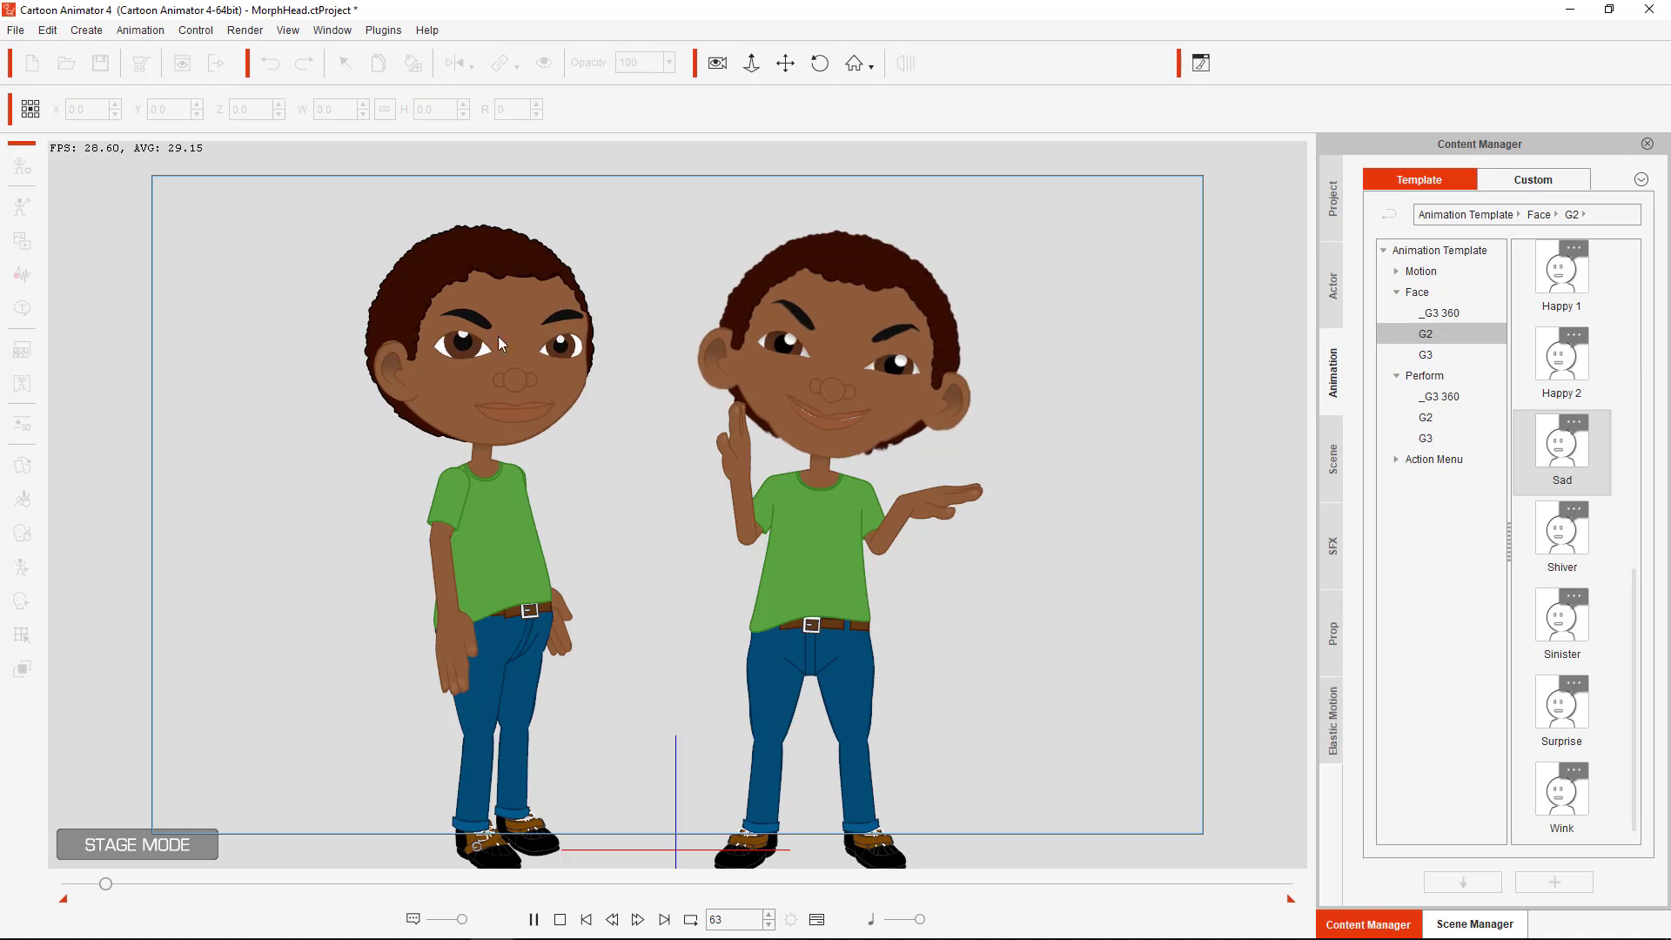
click(1566, 454)
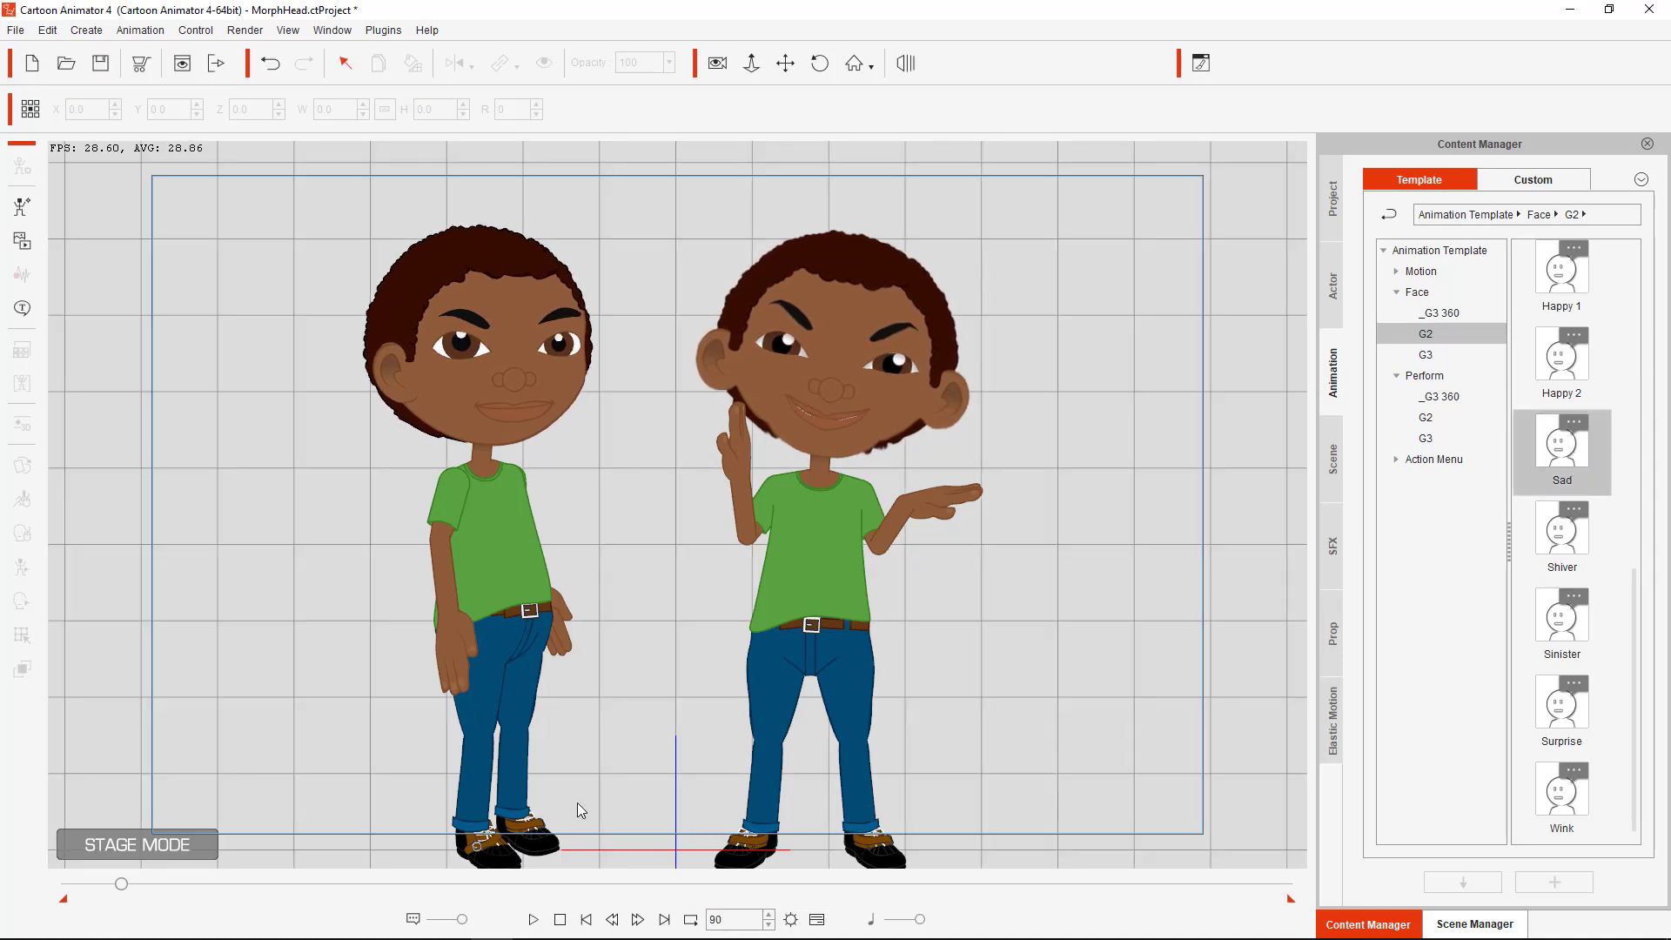
drag(1562, 448, 837, 346)
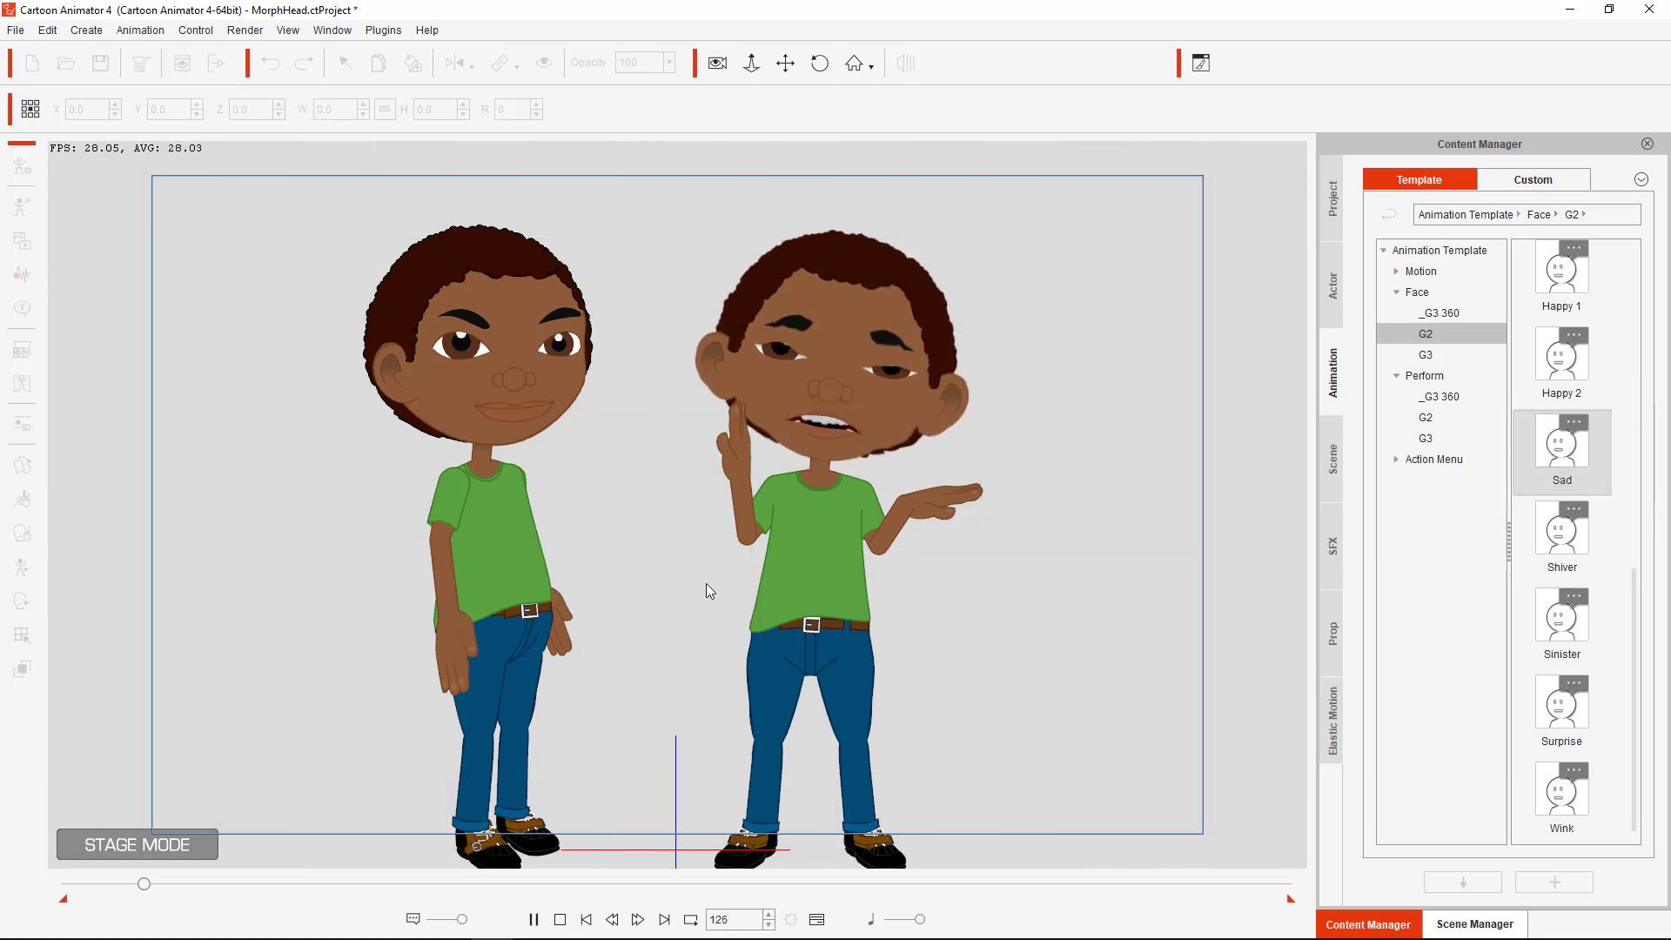
key(space)
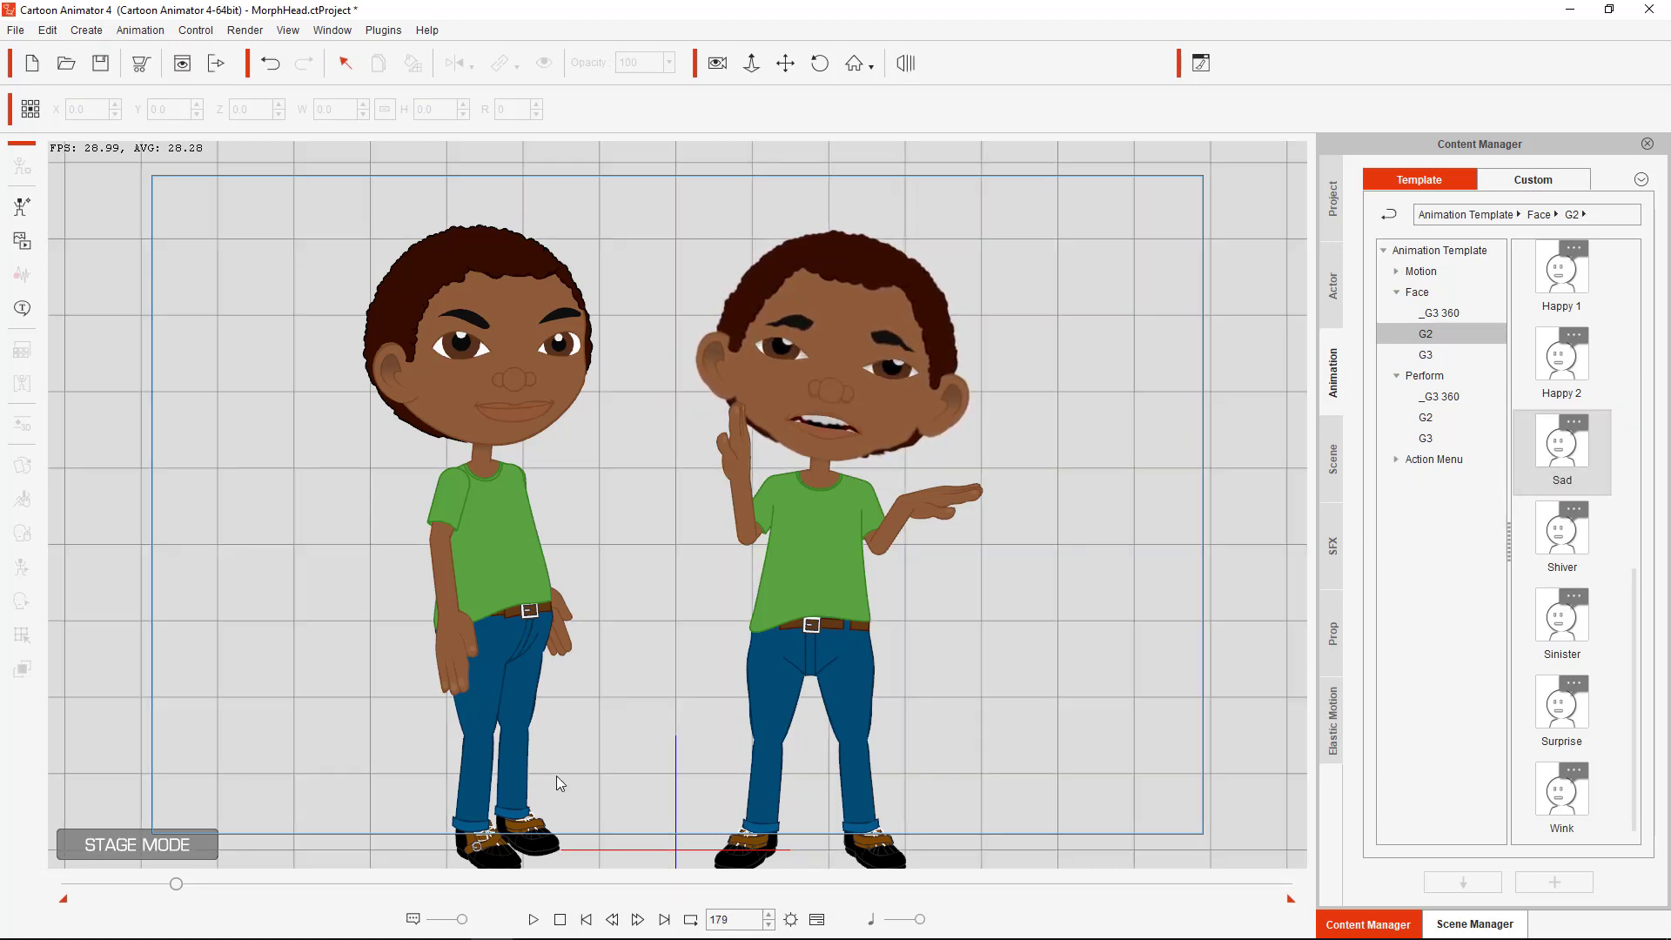
click(559, 919)
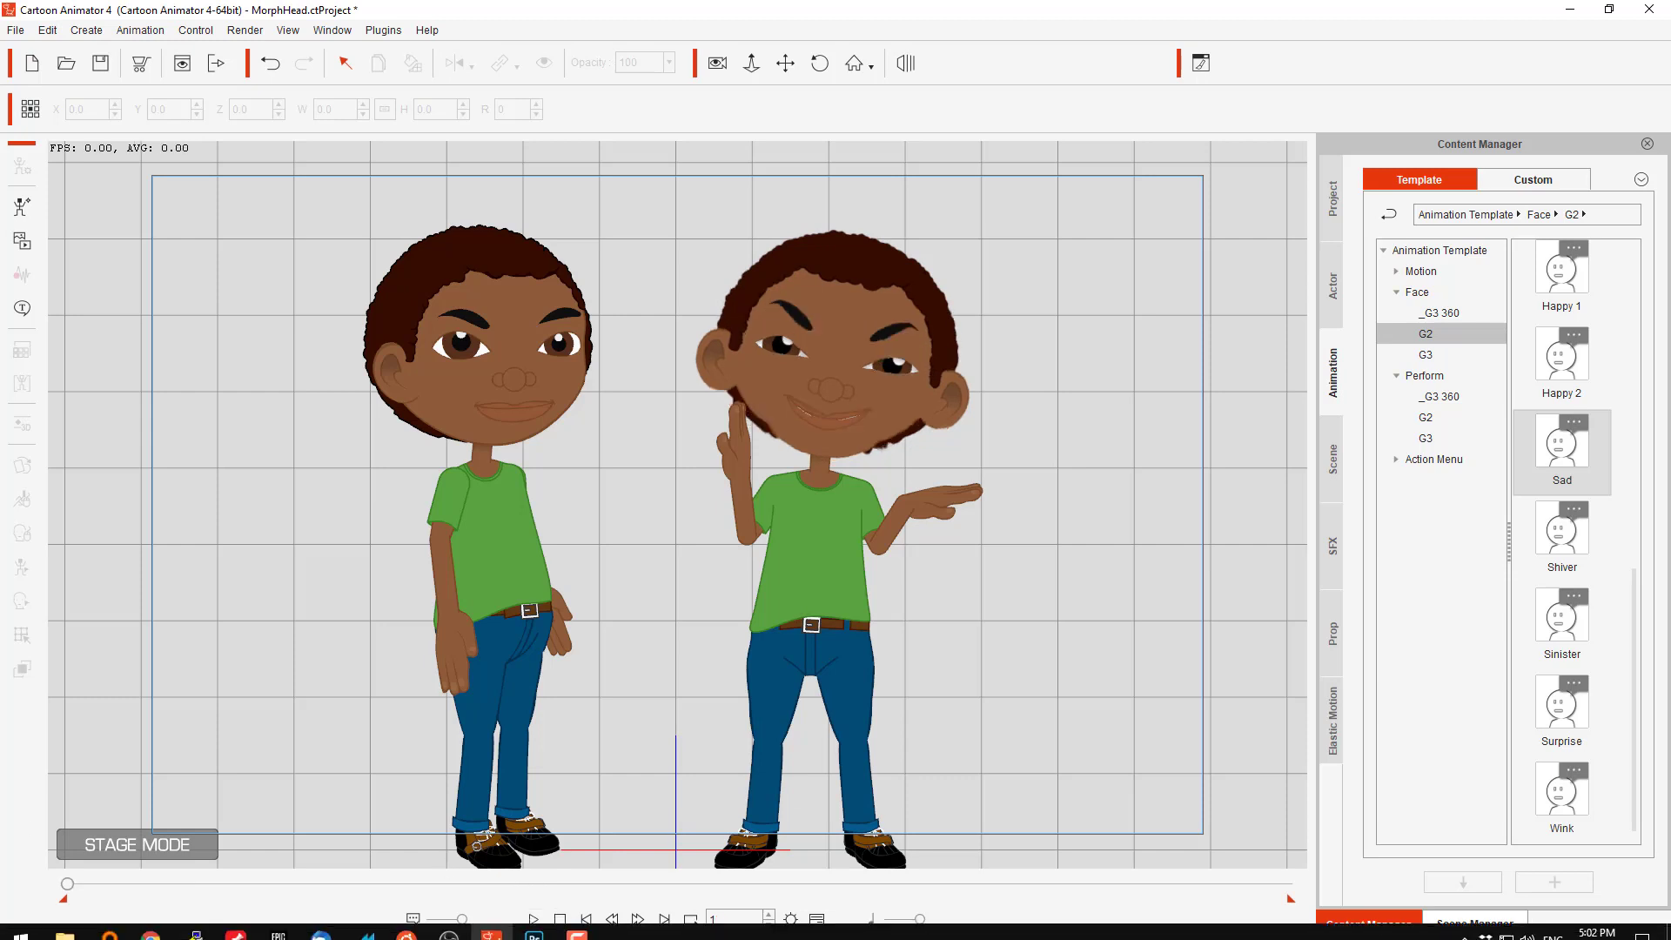
Start CrazyTalk Animator 3 and minimize the Cartoon Animator 4 window showing the MorphHead project
click(26, 924)
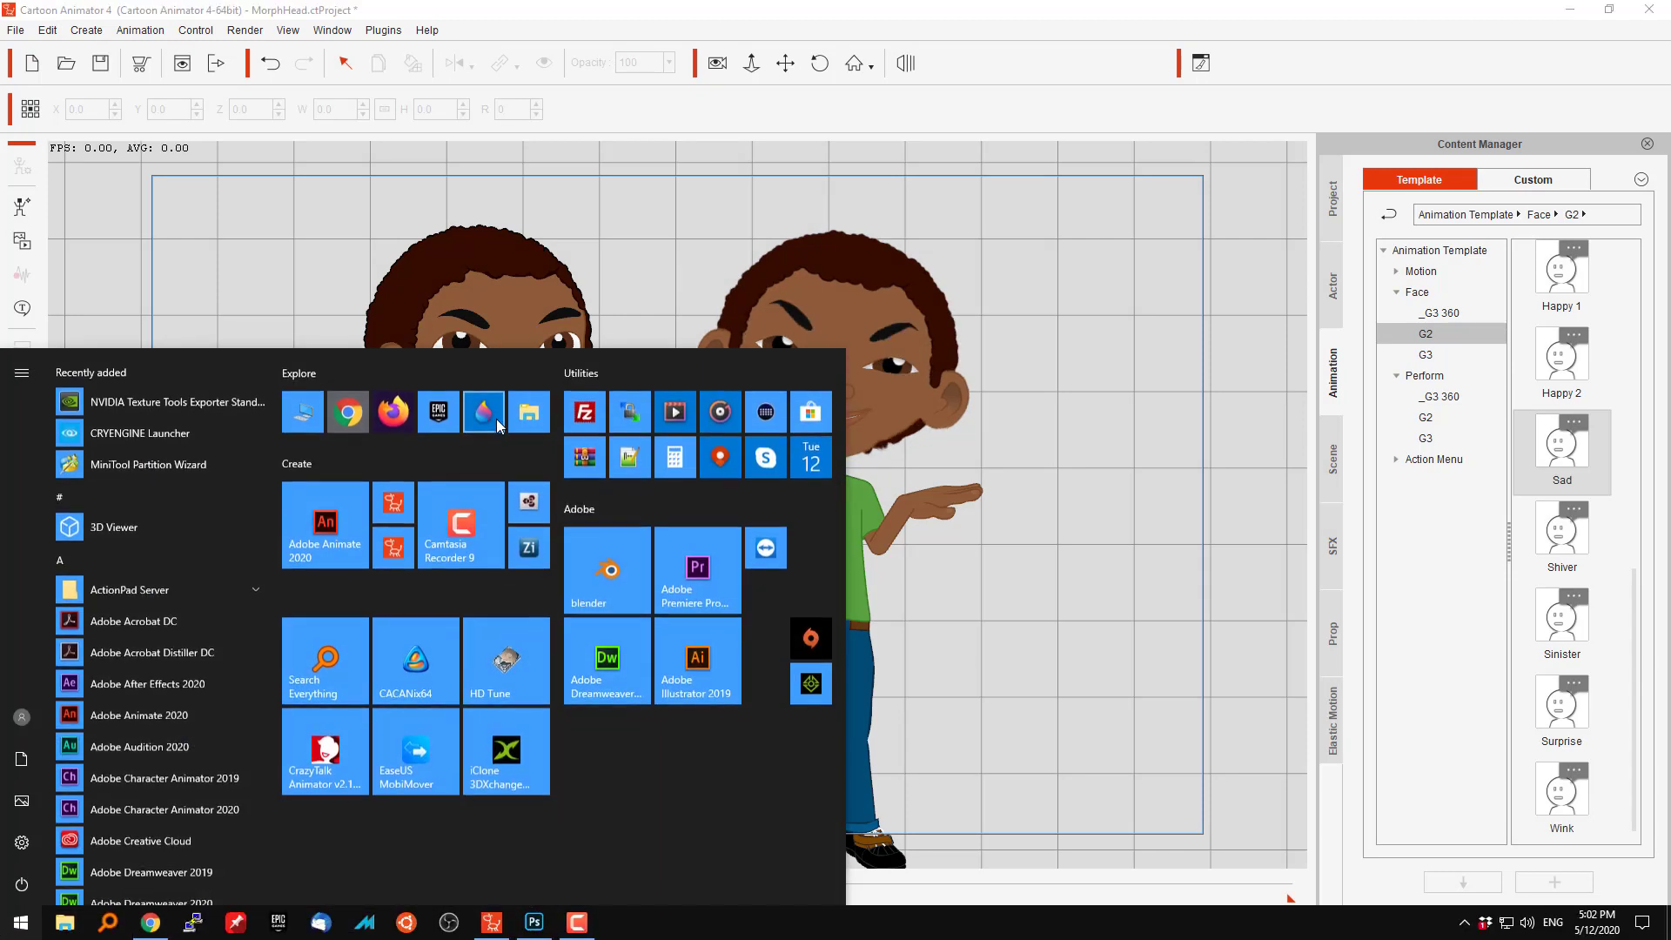
click(399, 515)
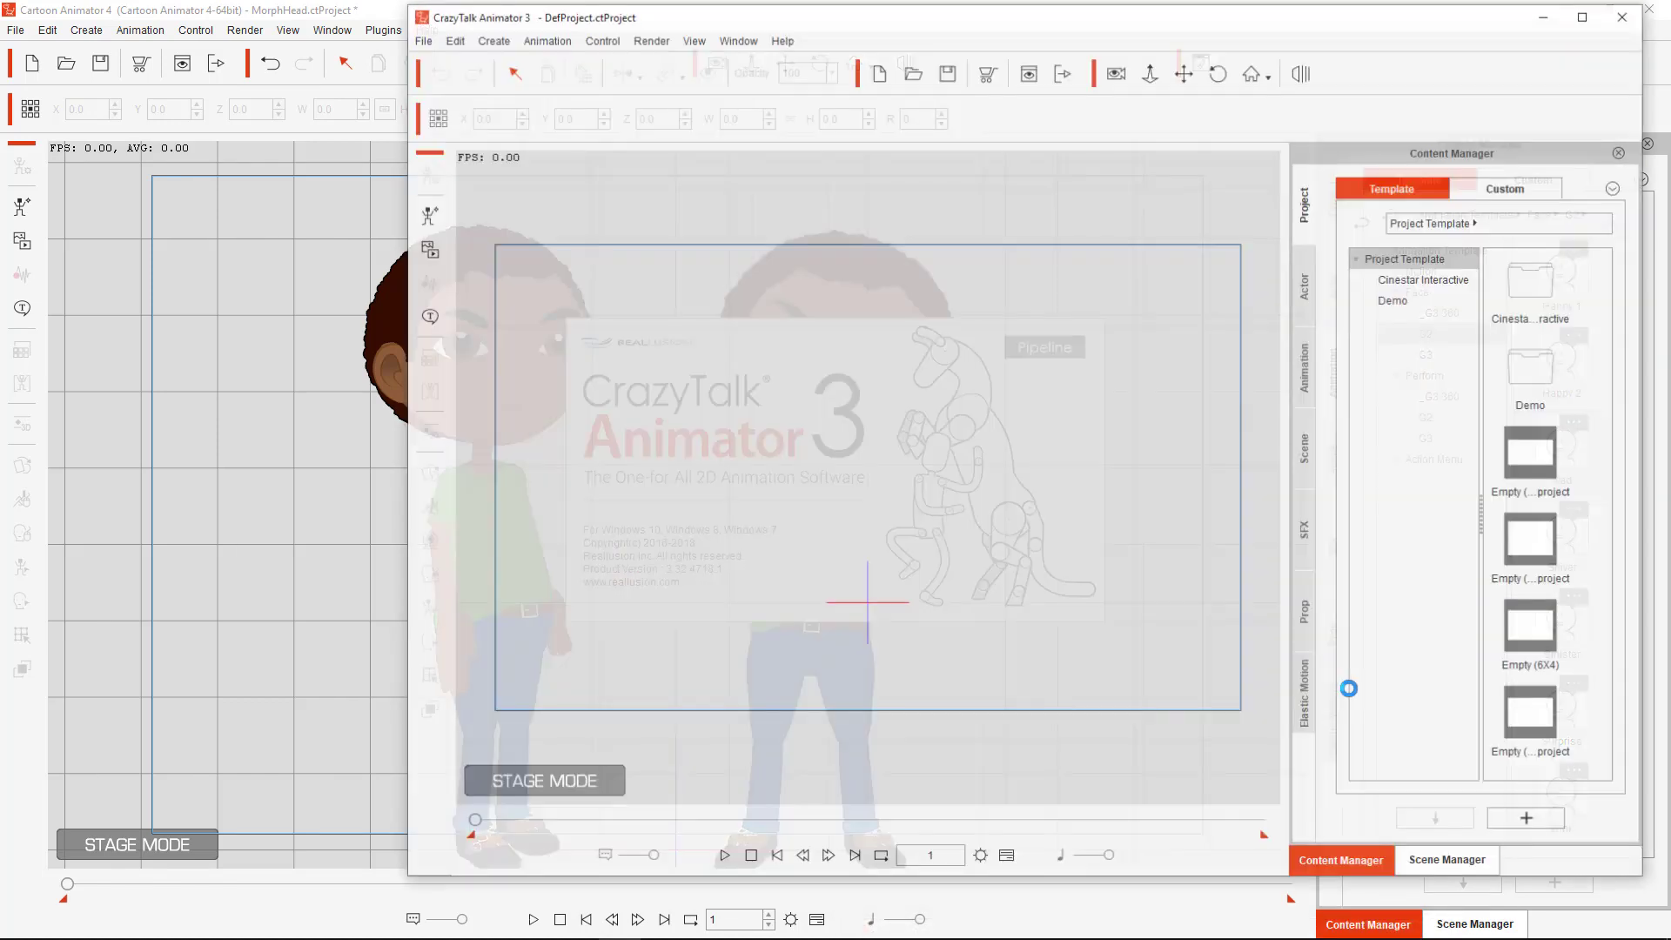
click(377, 19)
click(1569, 8)
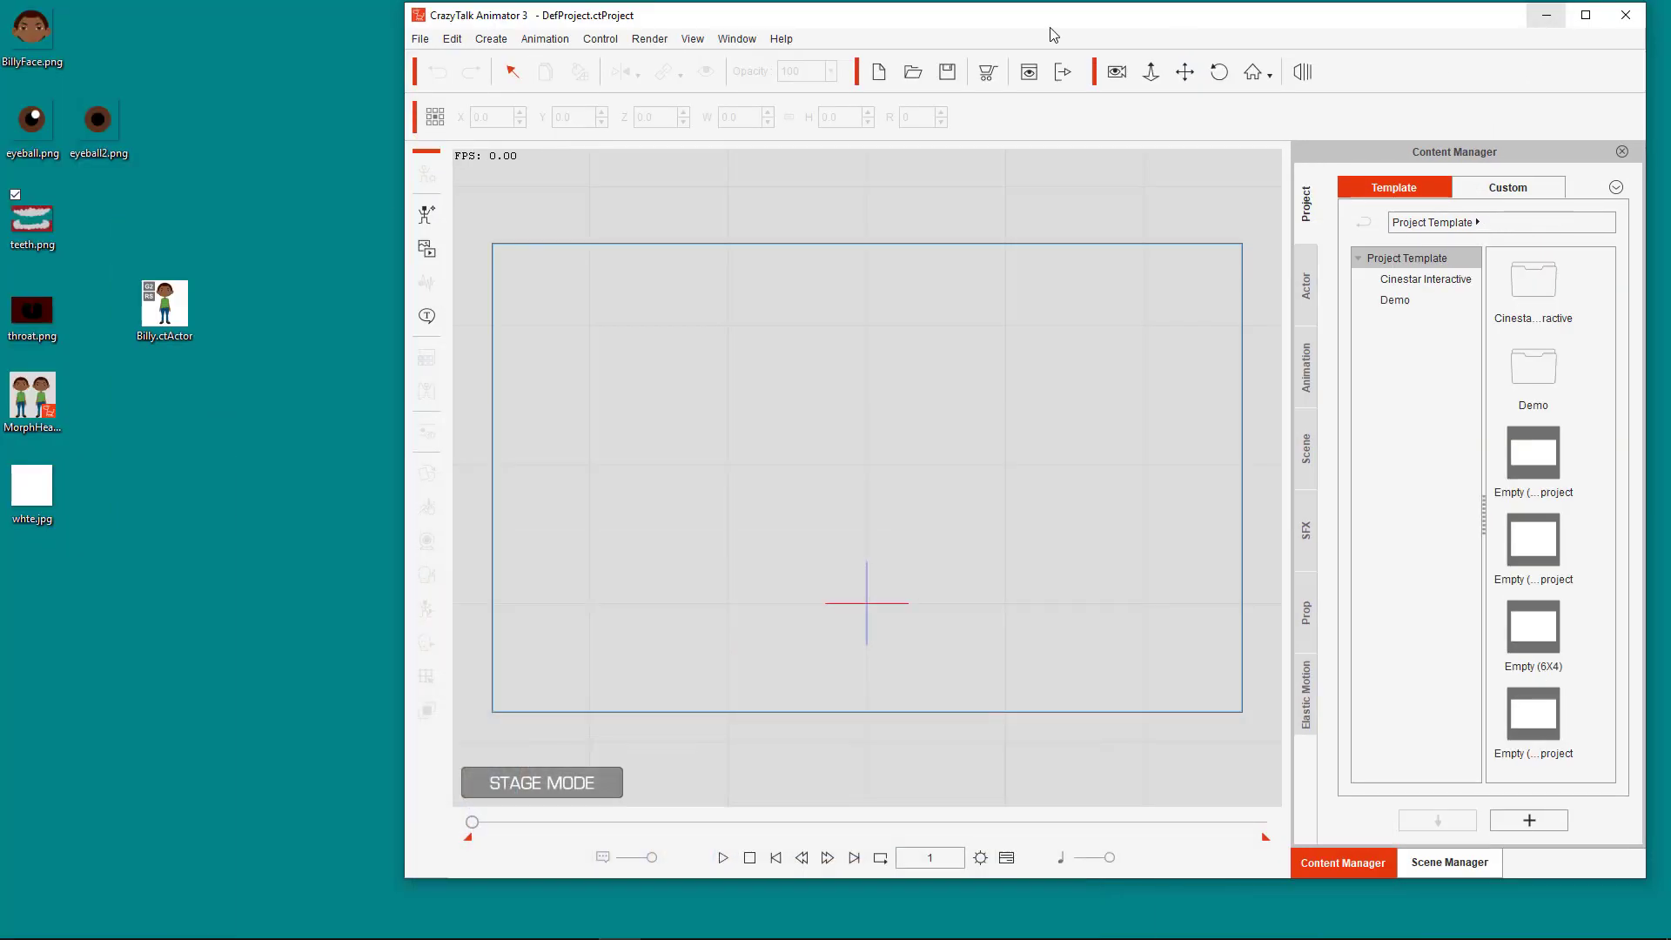
Import Billy.ctActor from the desktop onto the CrazyTalk Animator 3 stage, and expand the Character category of the actor templates
drag(165, 306, 853, 531)
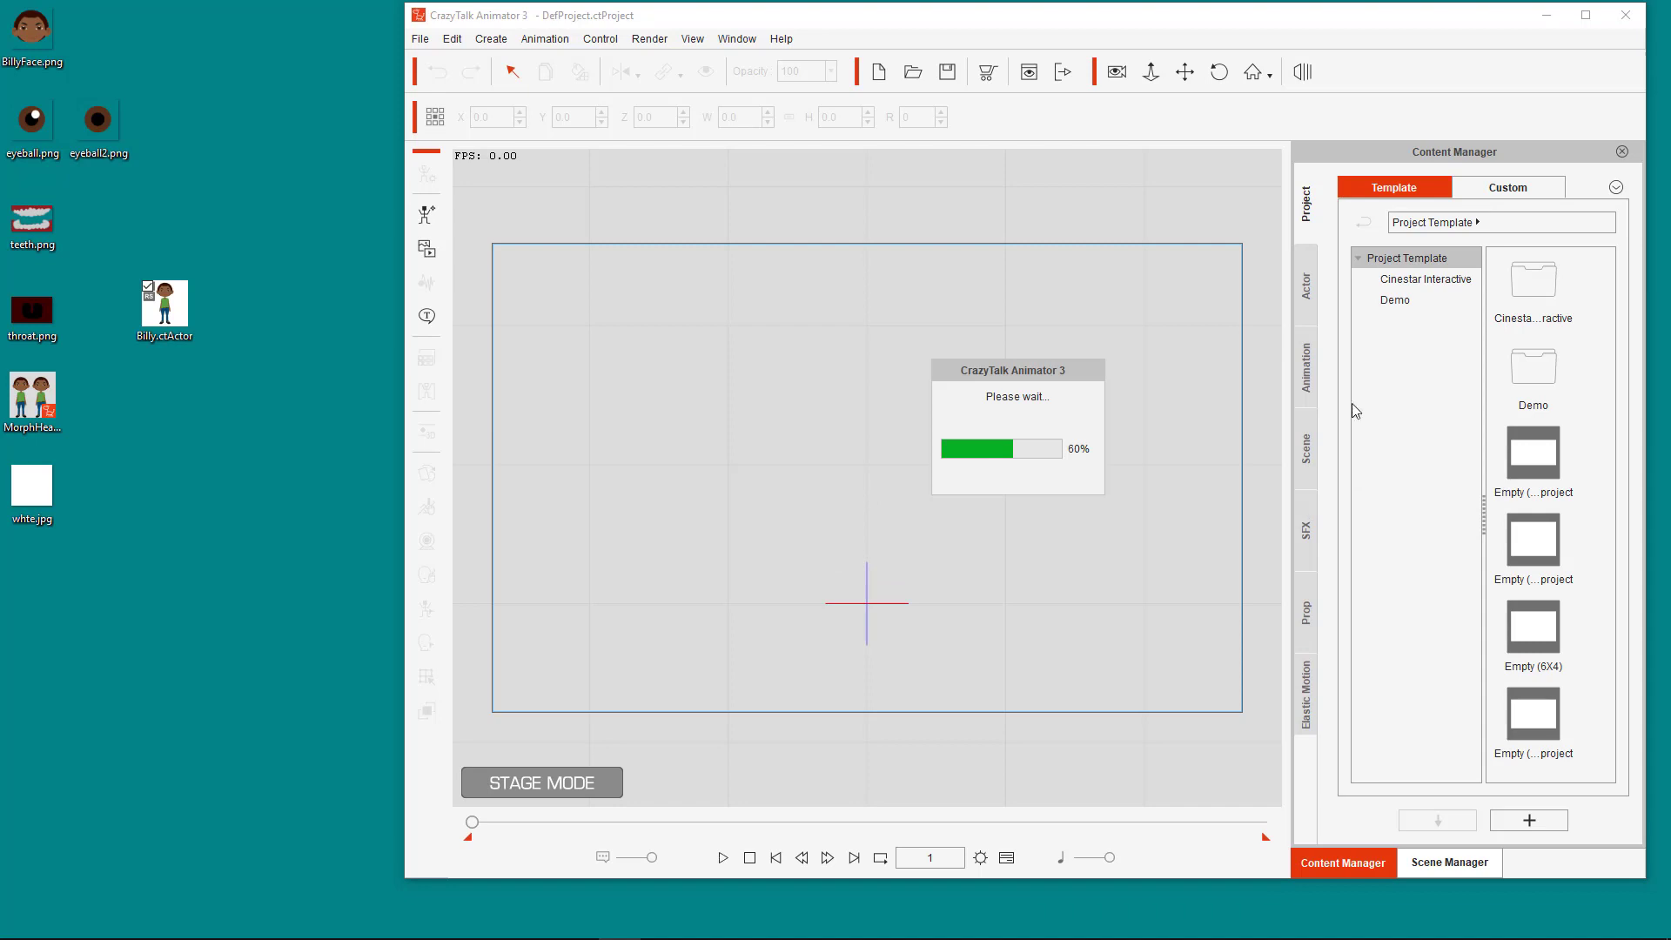
click(1308, 294)
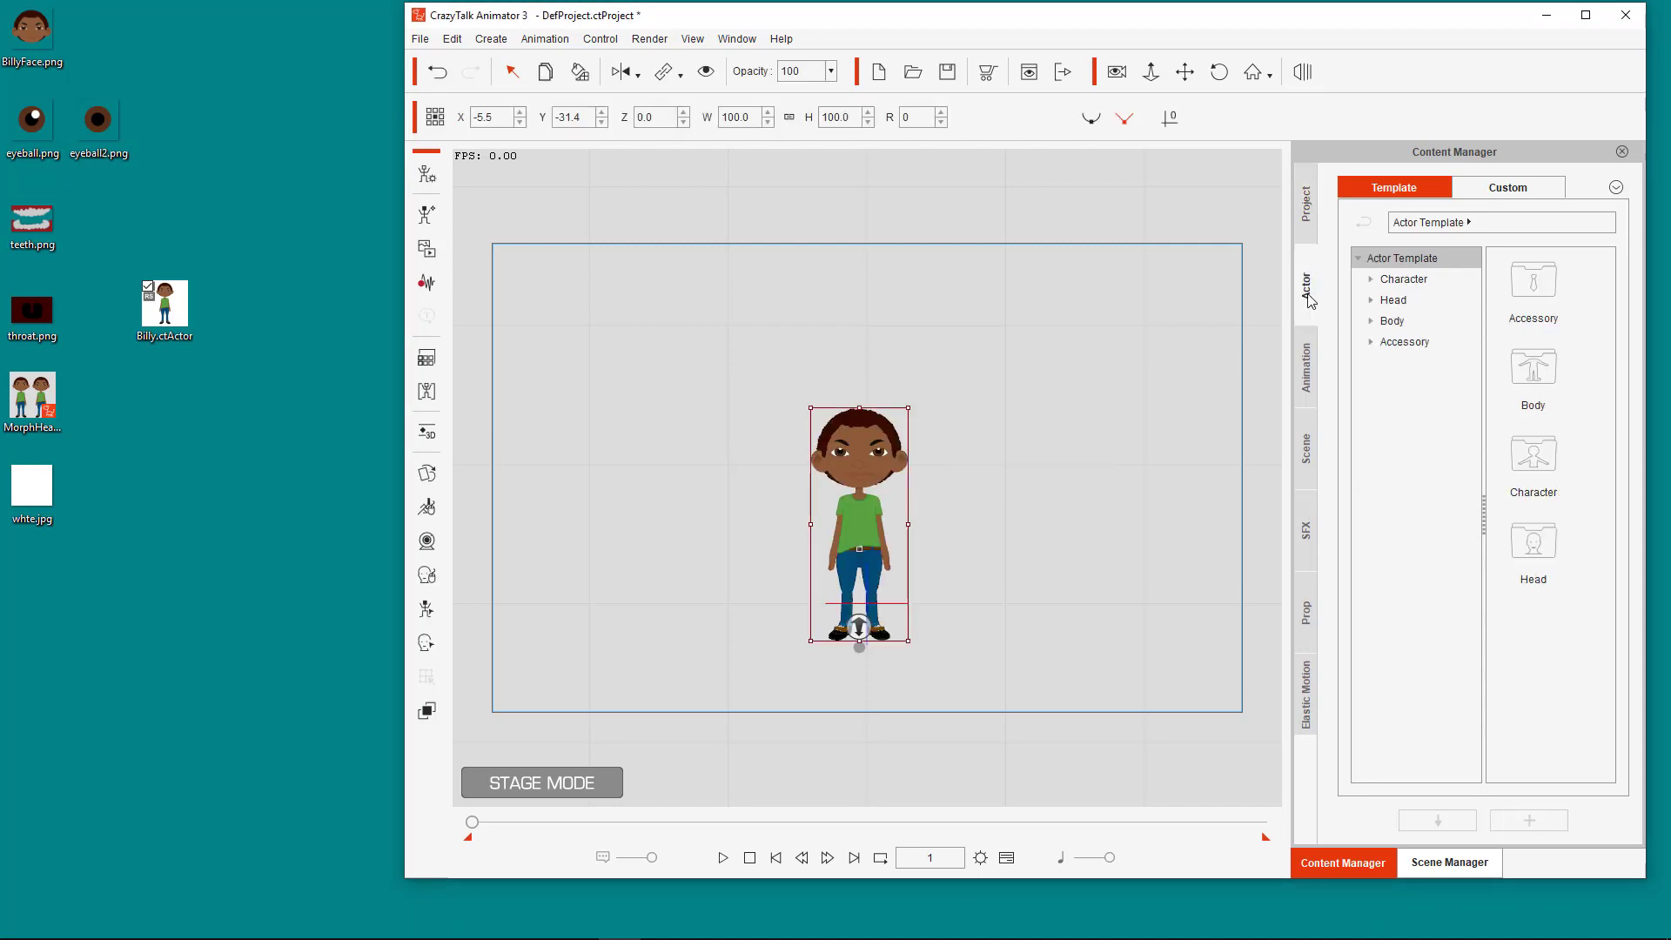
click(1373, 279)
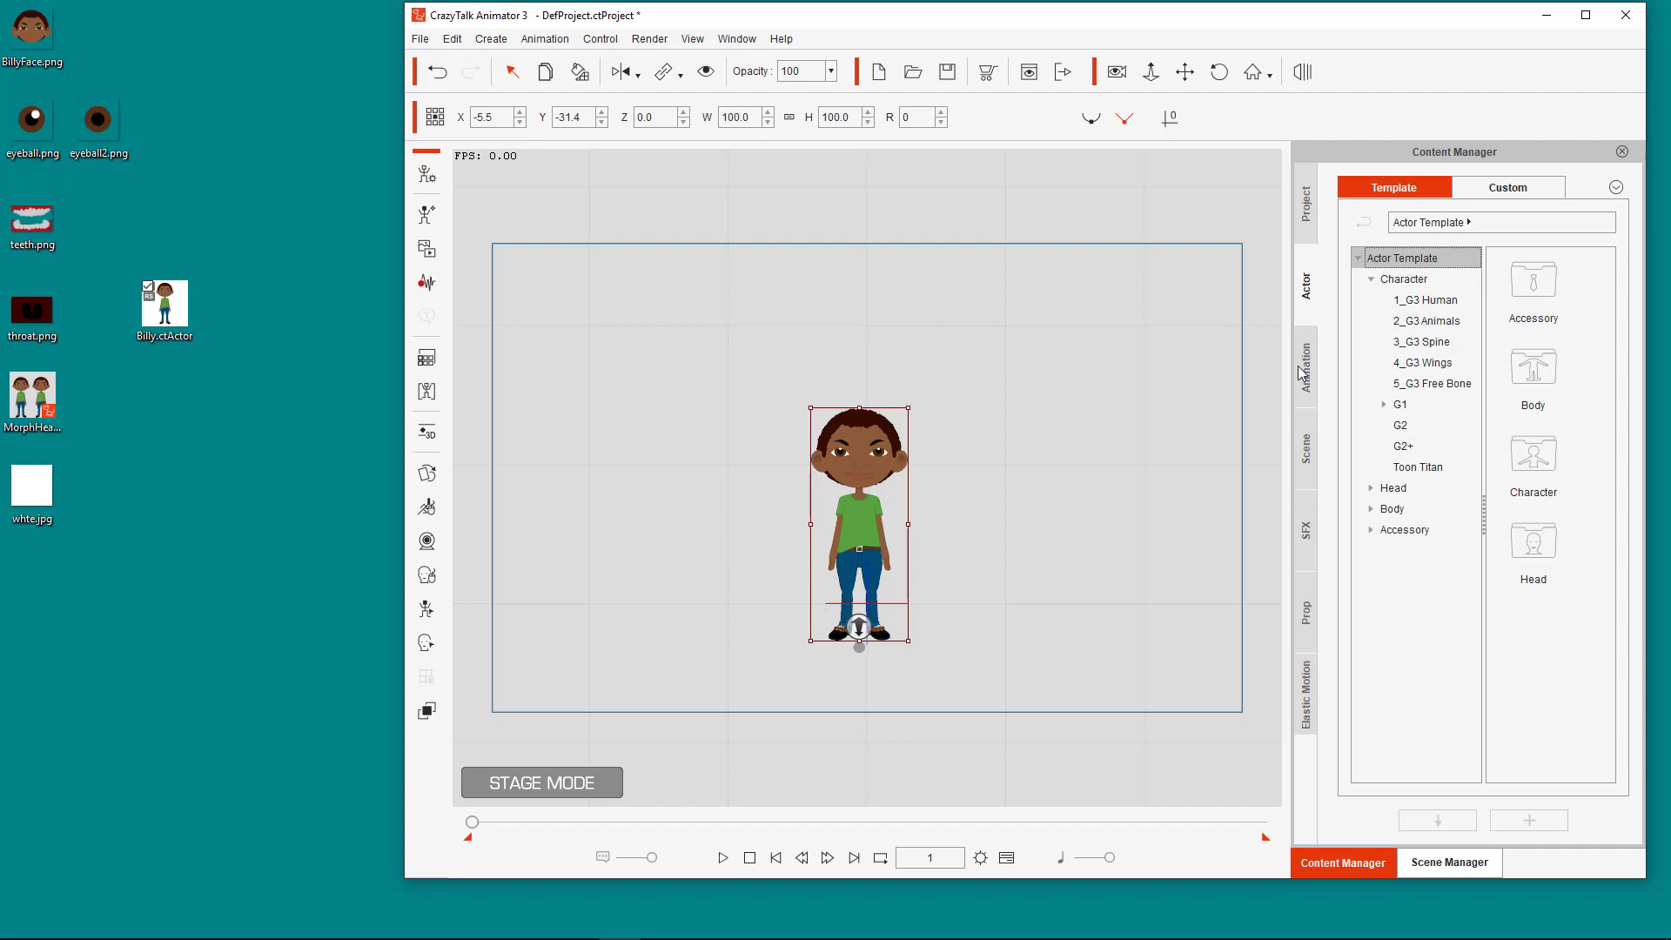
Apply the G2 Perform template Sing_Ted to the Billy actor and pause the playback
click(1306, 372)
click(1372, 320)
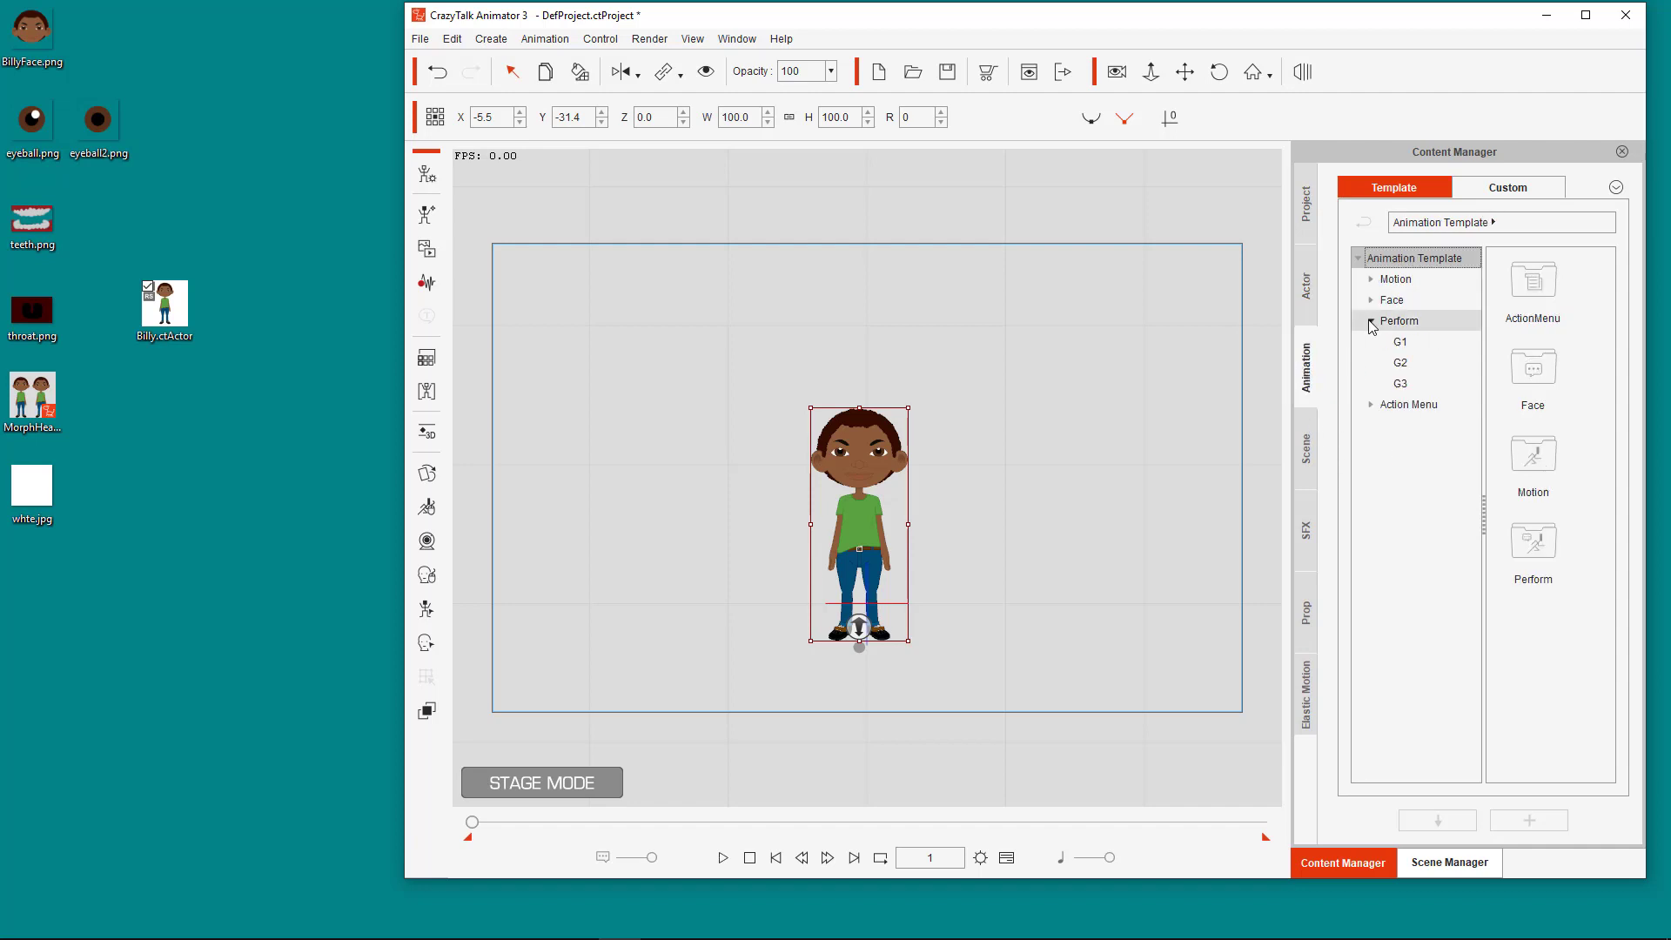
click(1407, 363)
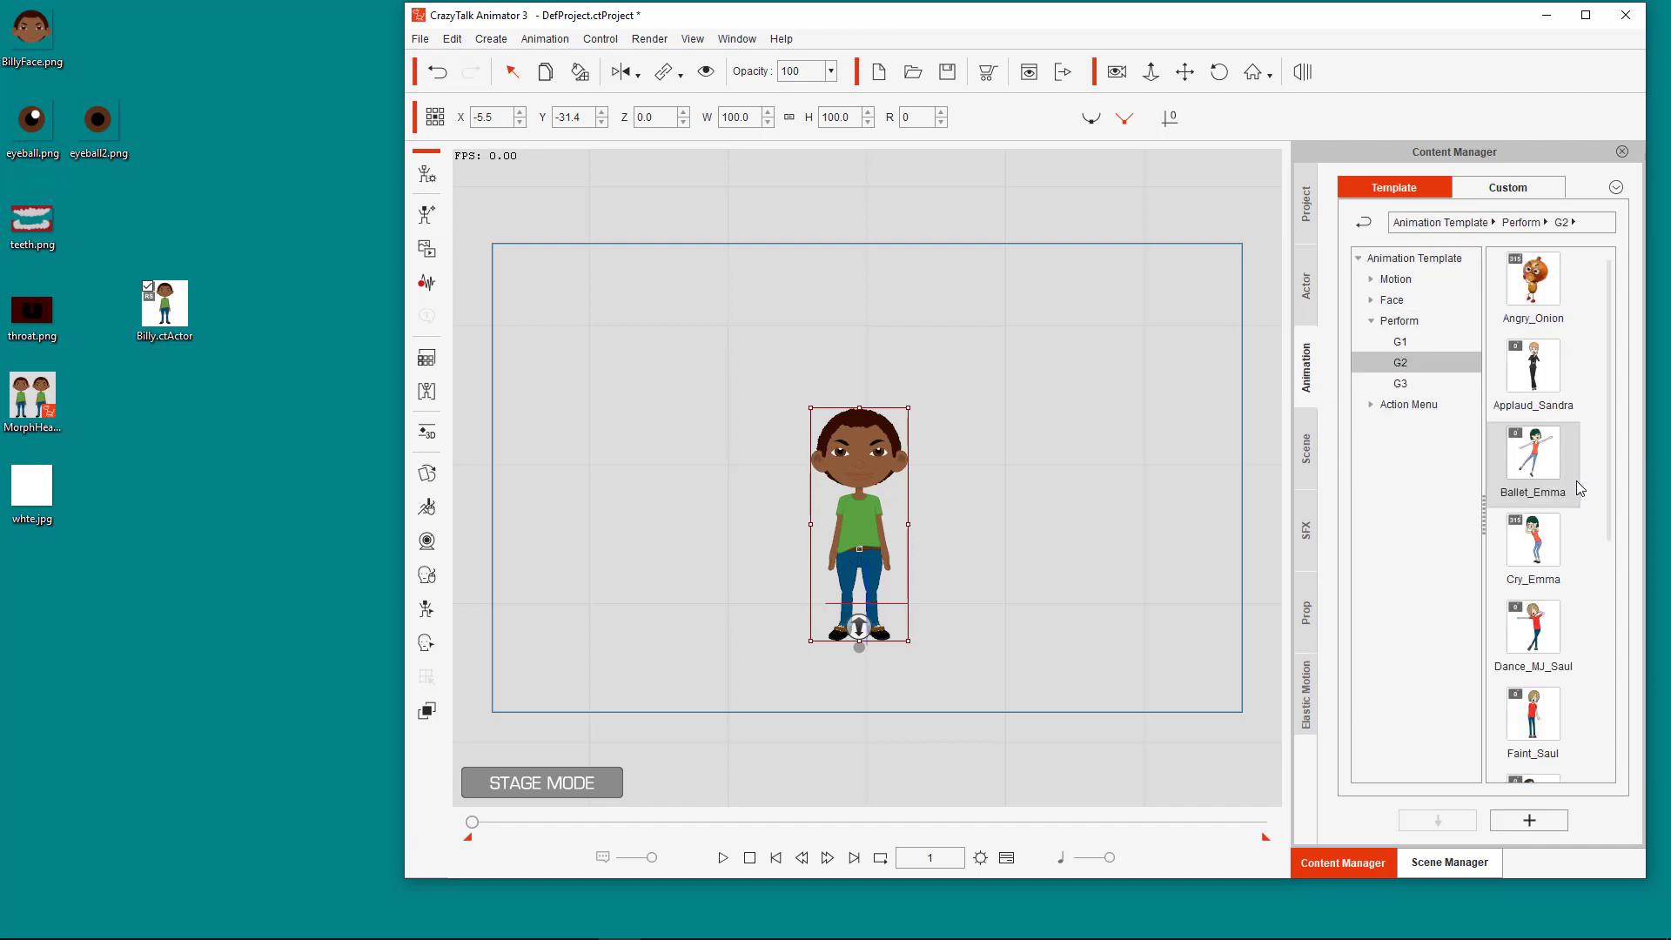
scroll(1600, 553, down, 5)
drag(1536, 553, 859, 450)
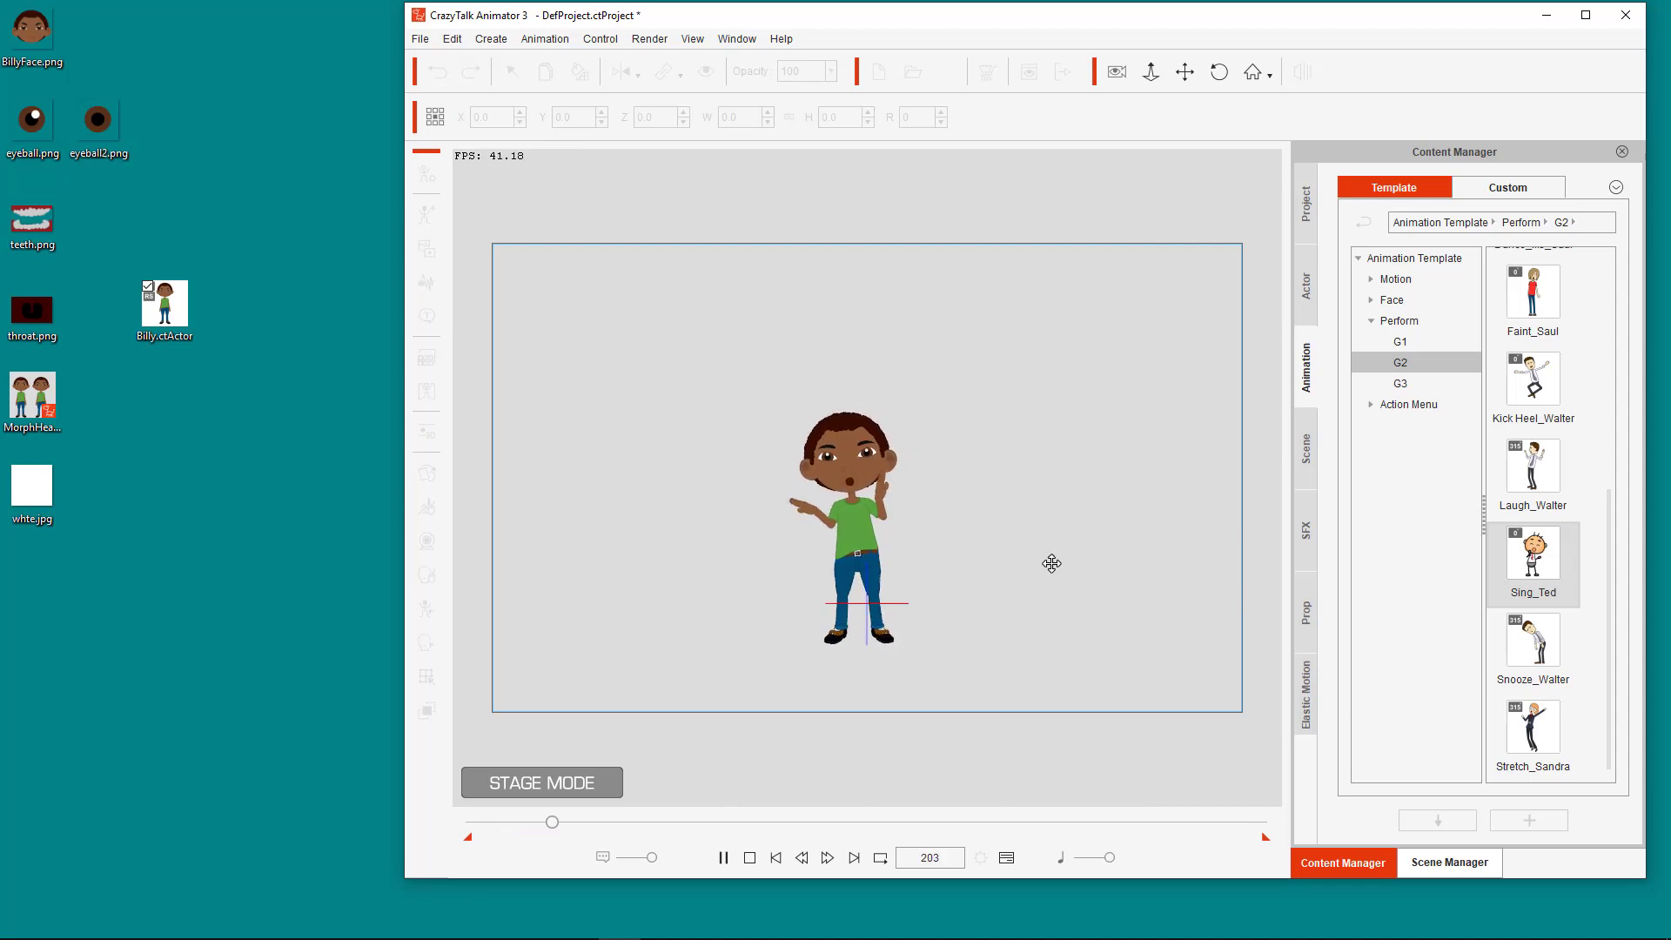
key(space)
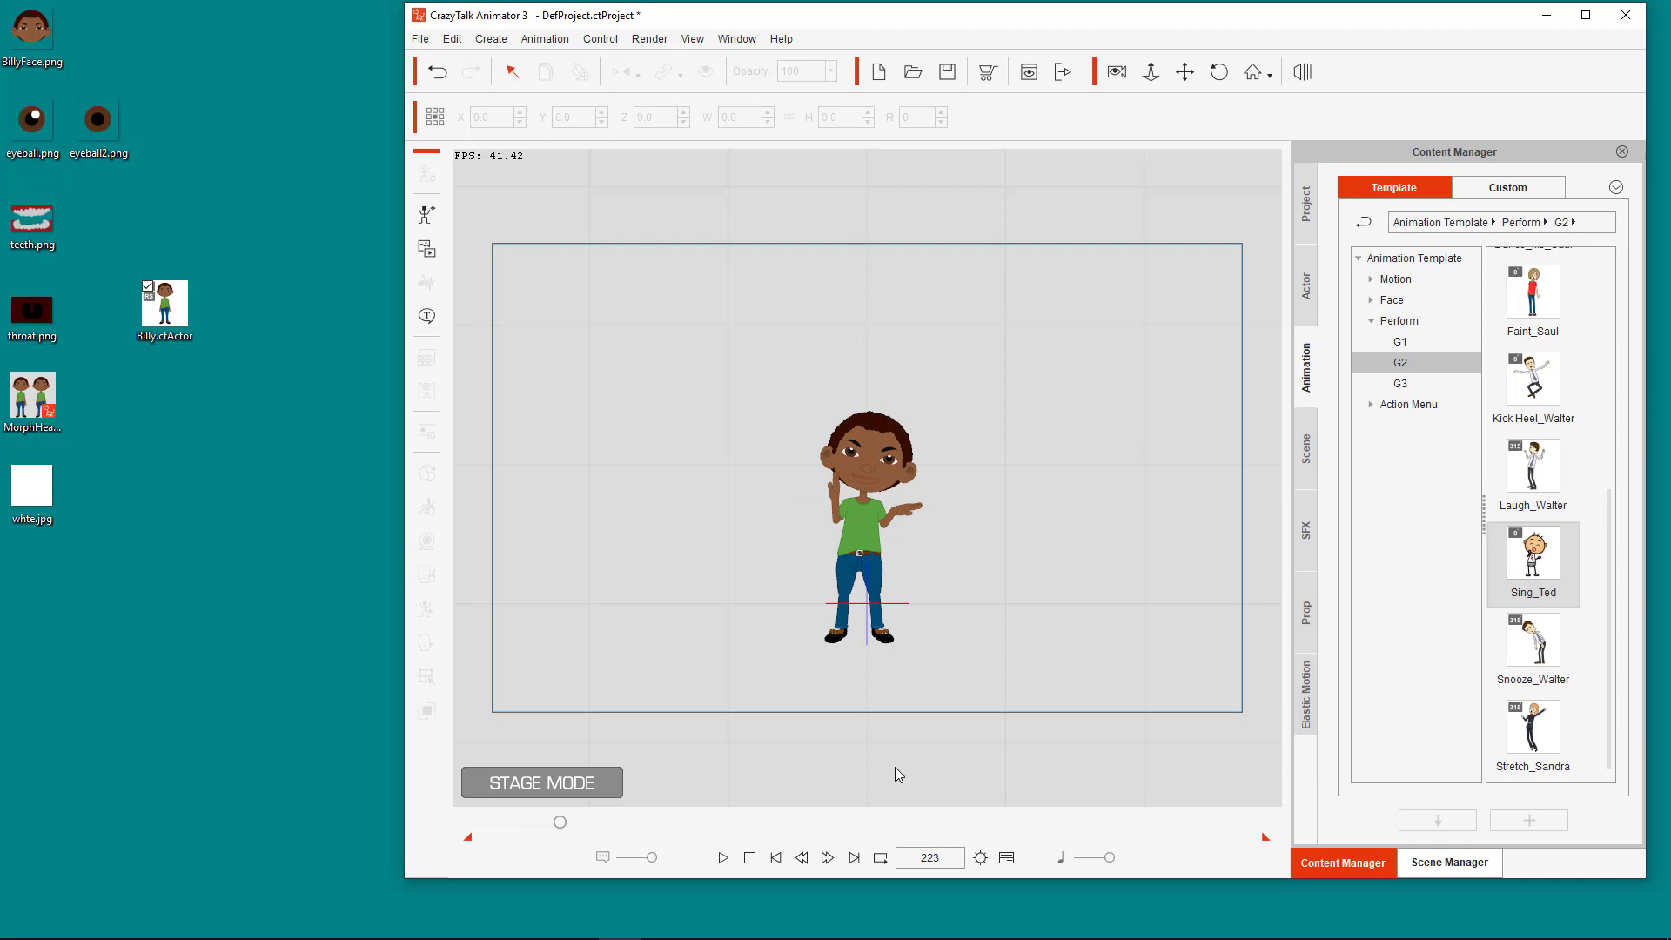
Zoom in on the Billy actor and play the singing performance from frame 1 to examine its facial animation
drag(1170, 22, 906, 27)
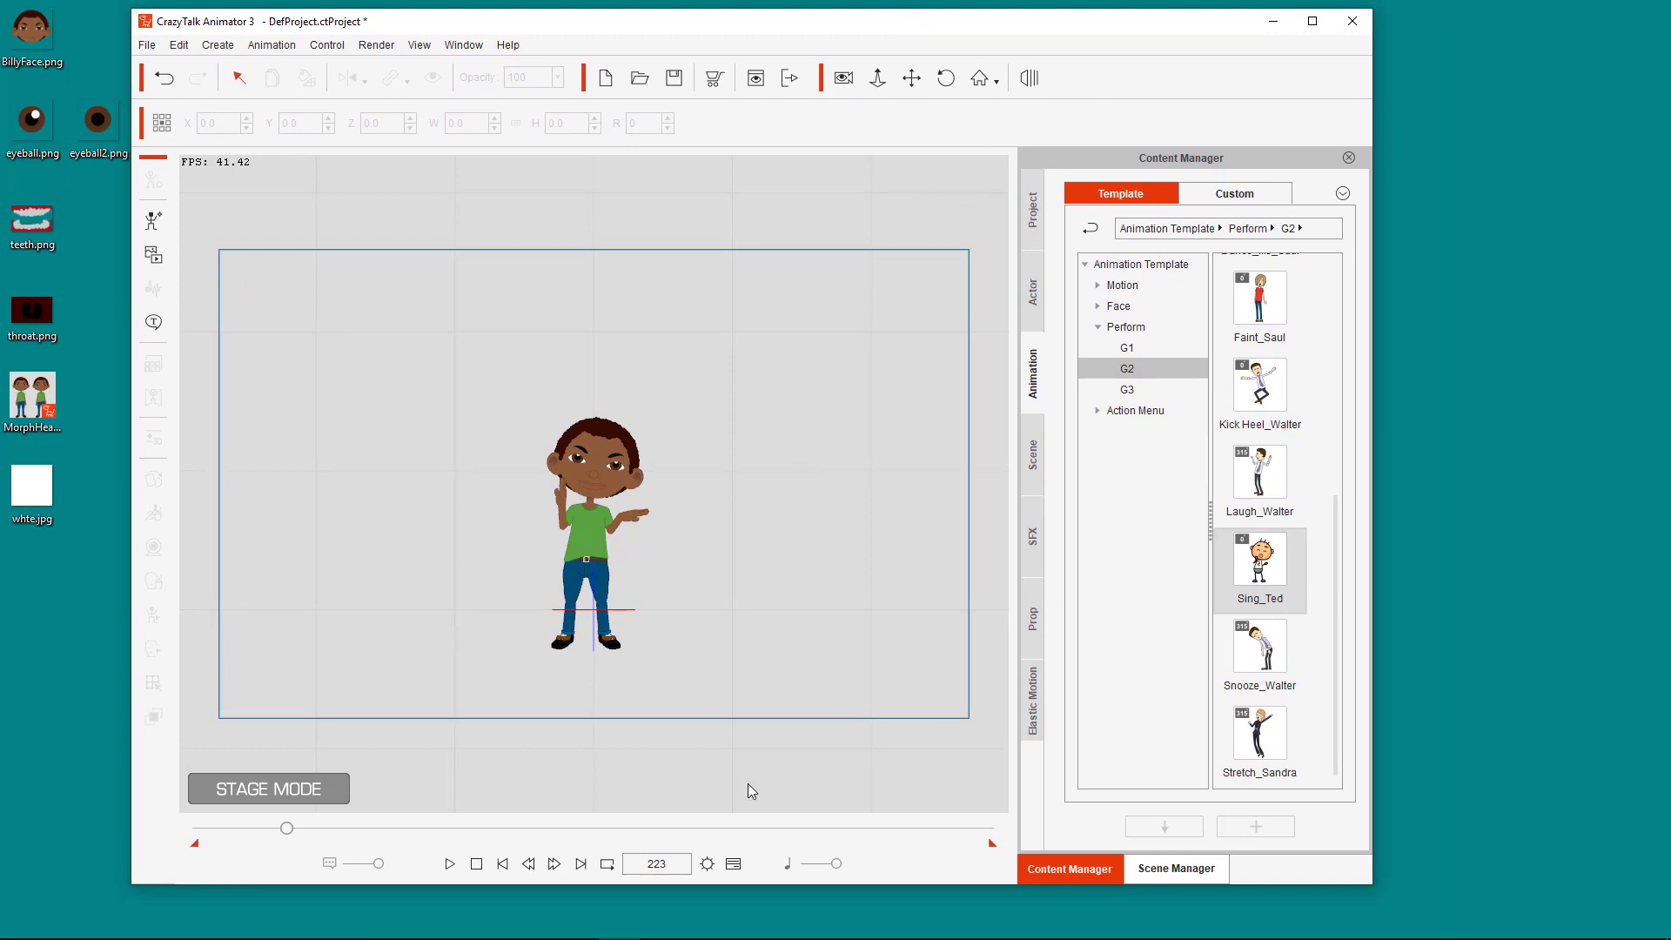
mouse_move(601, 937)
click(668, 929)
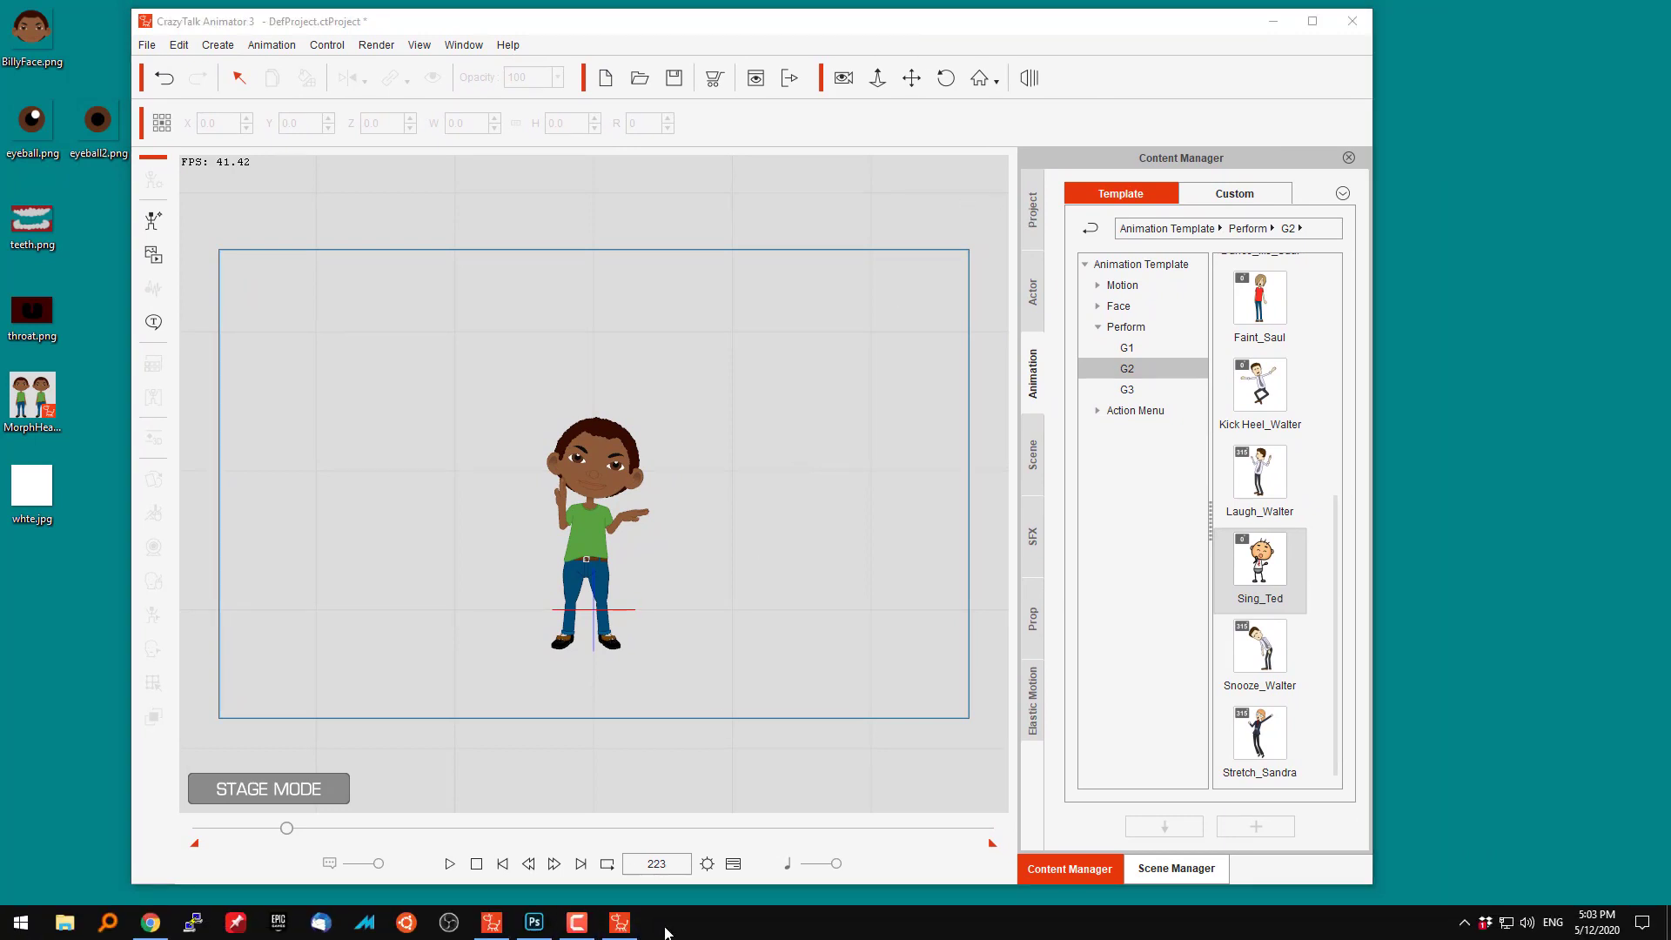
click(779, 546)
click(877, 78)
drag(742, 606, 764, 448)
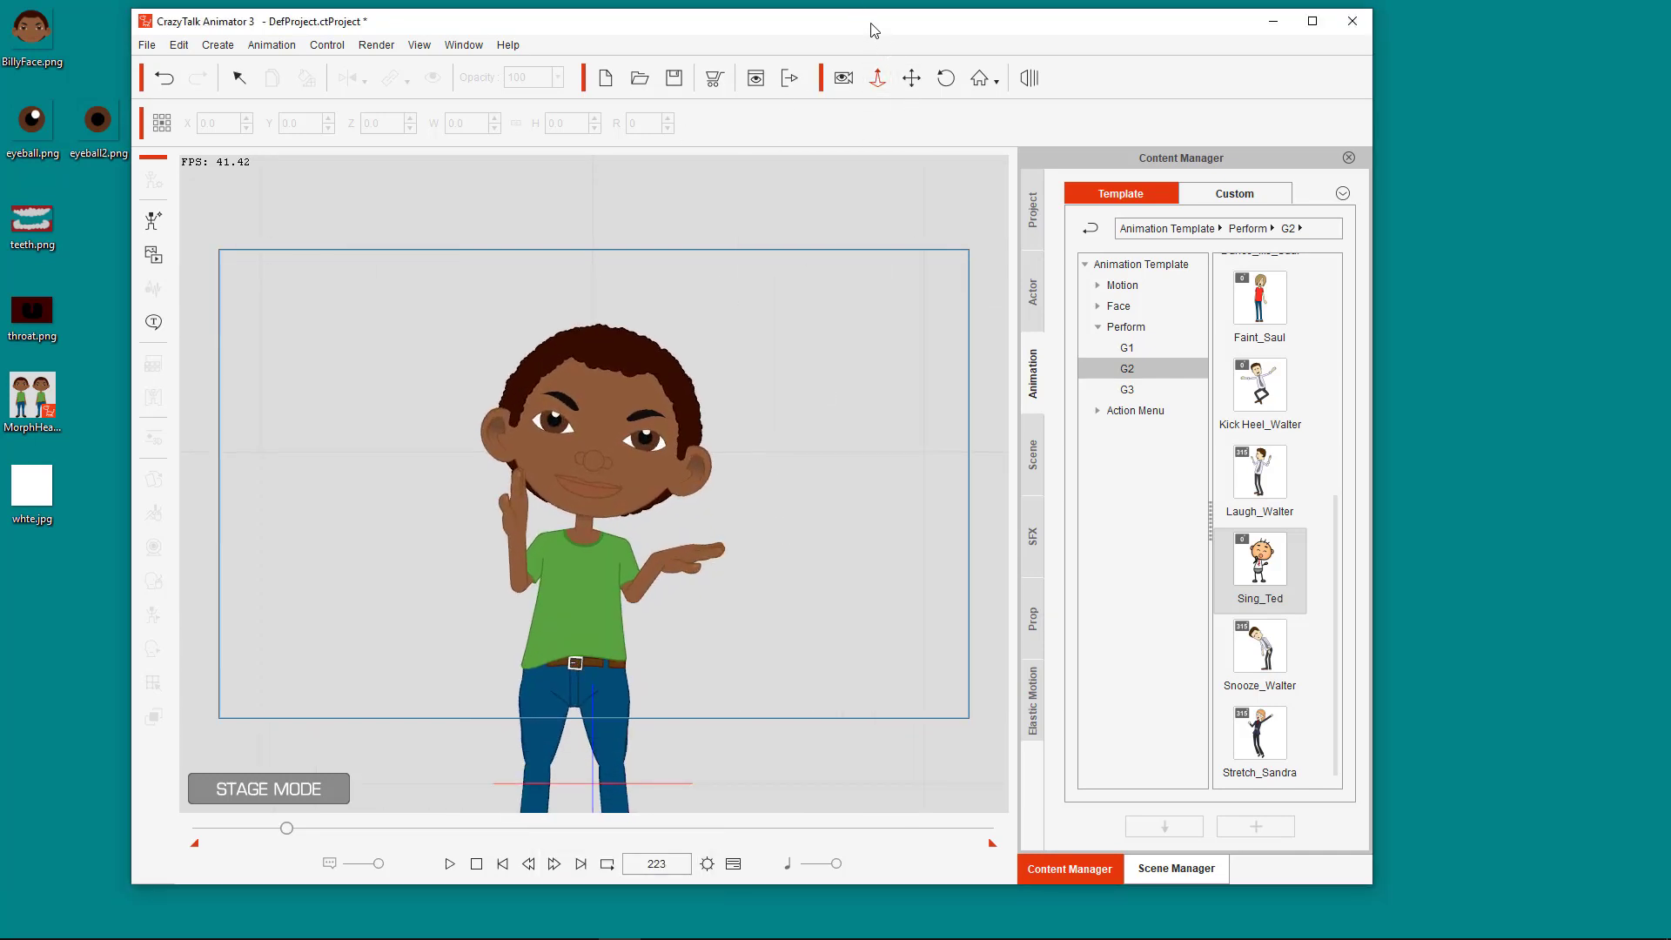
drag(876, 30, 774, 28)
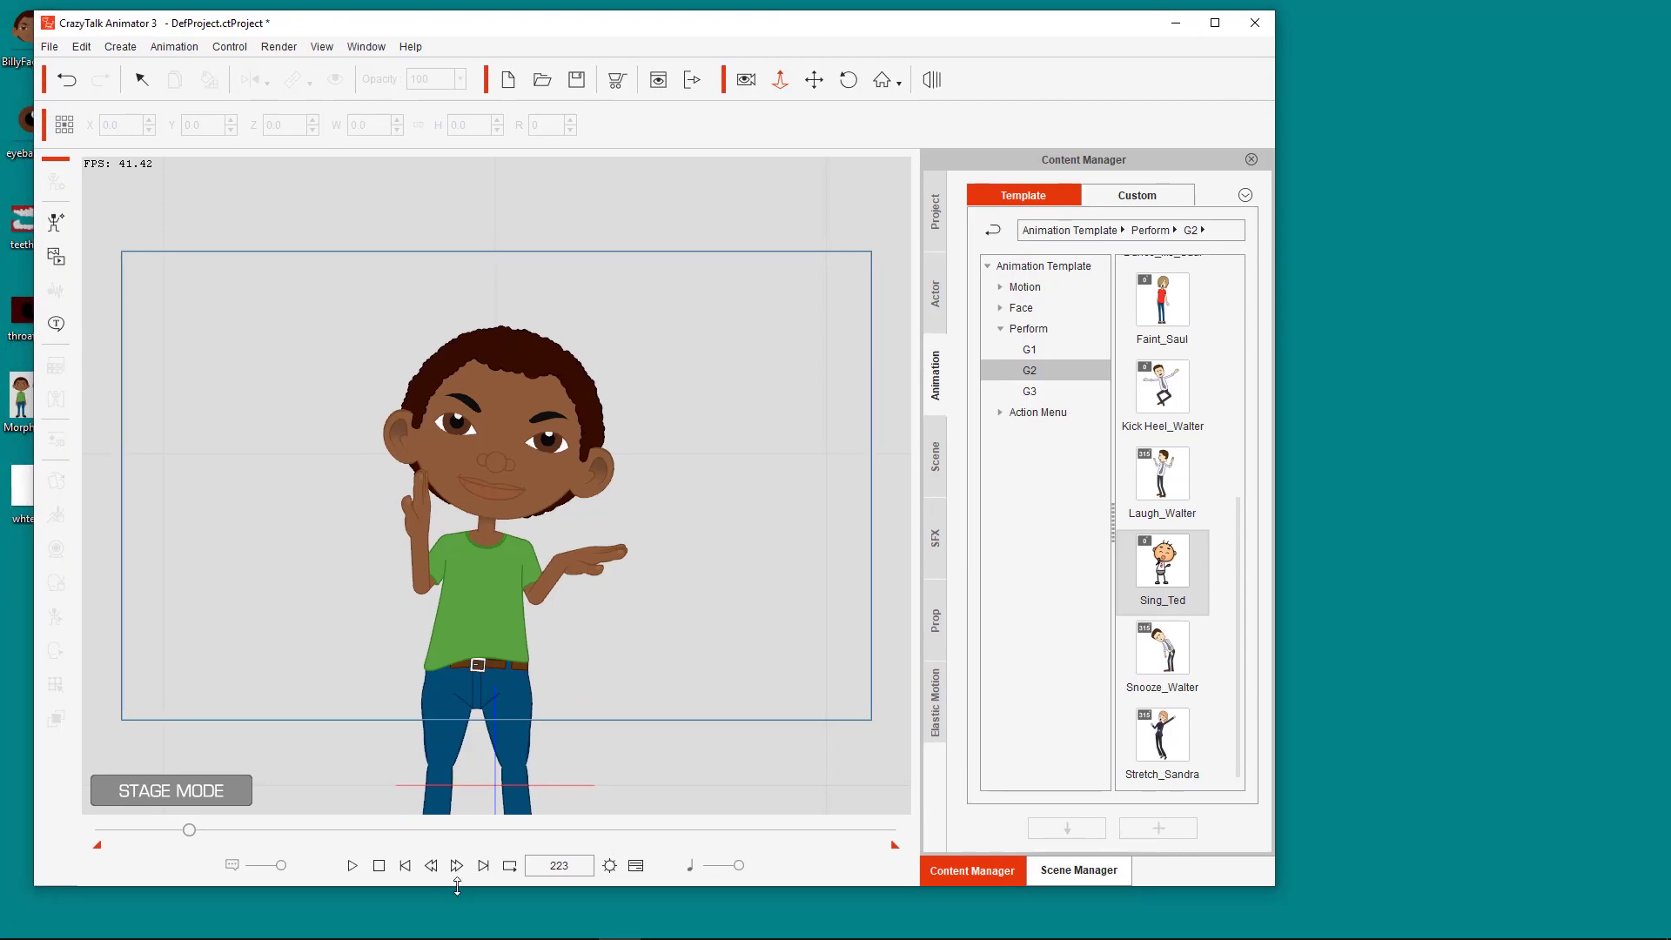
click(409, 867)
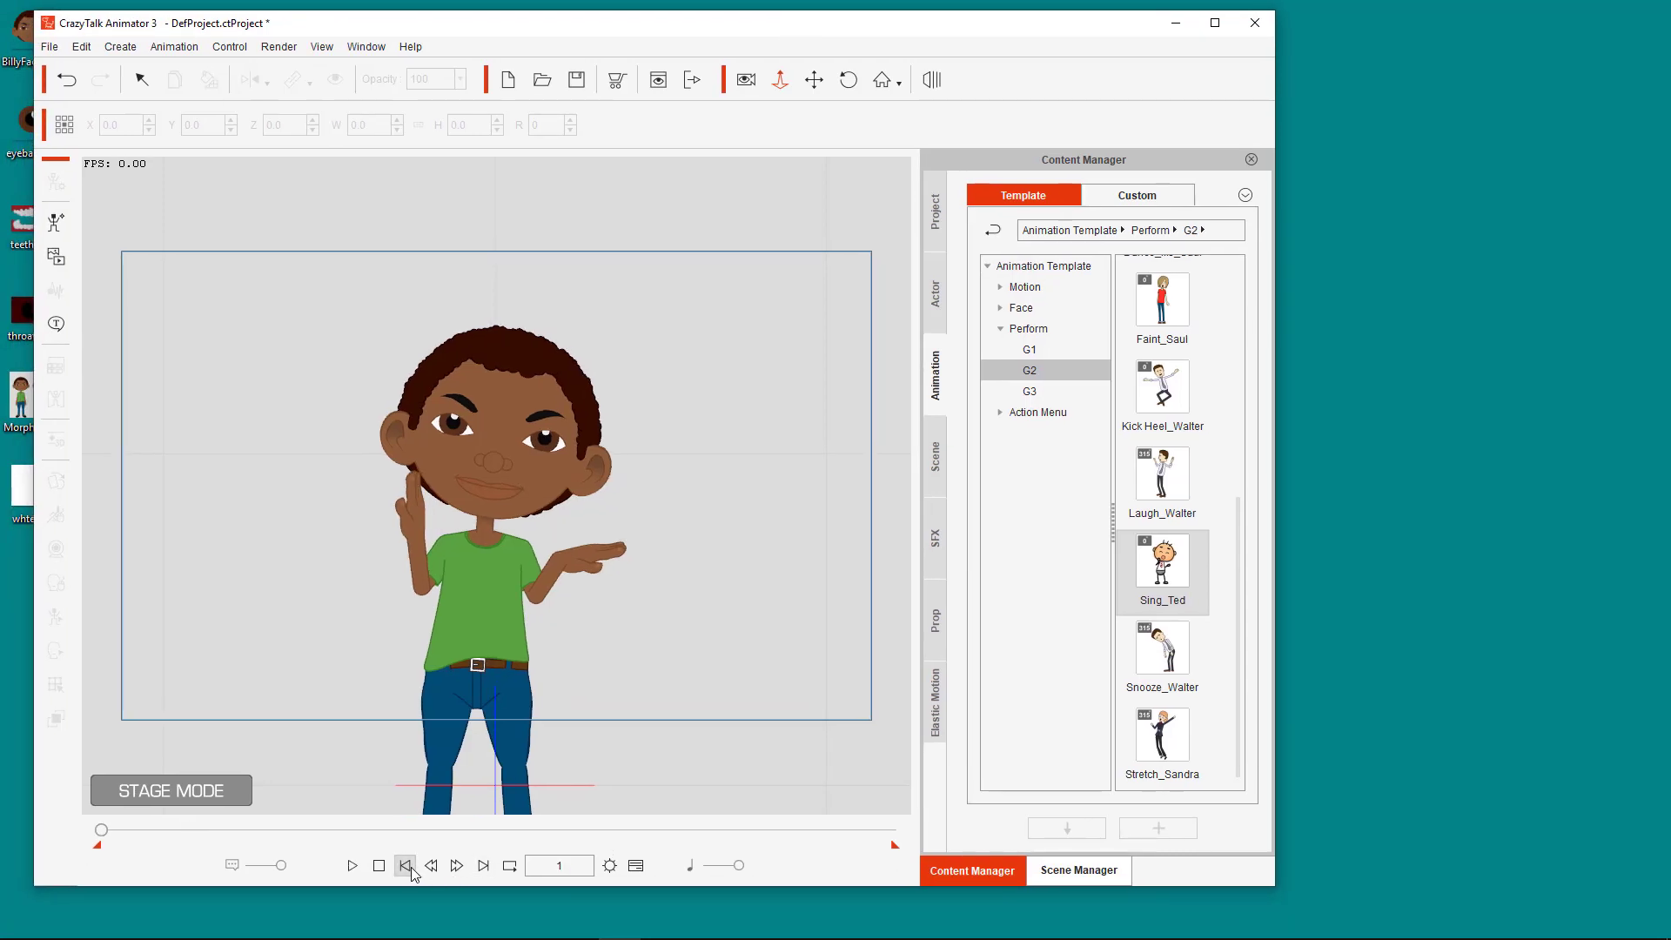
click(353, 865)
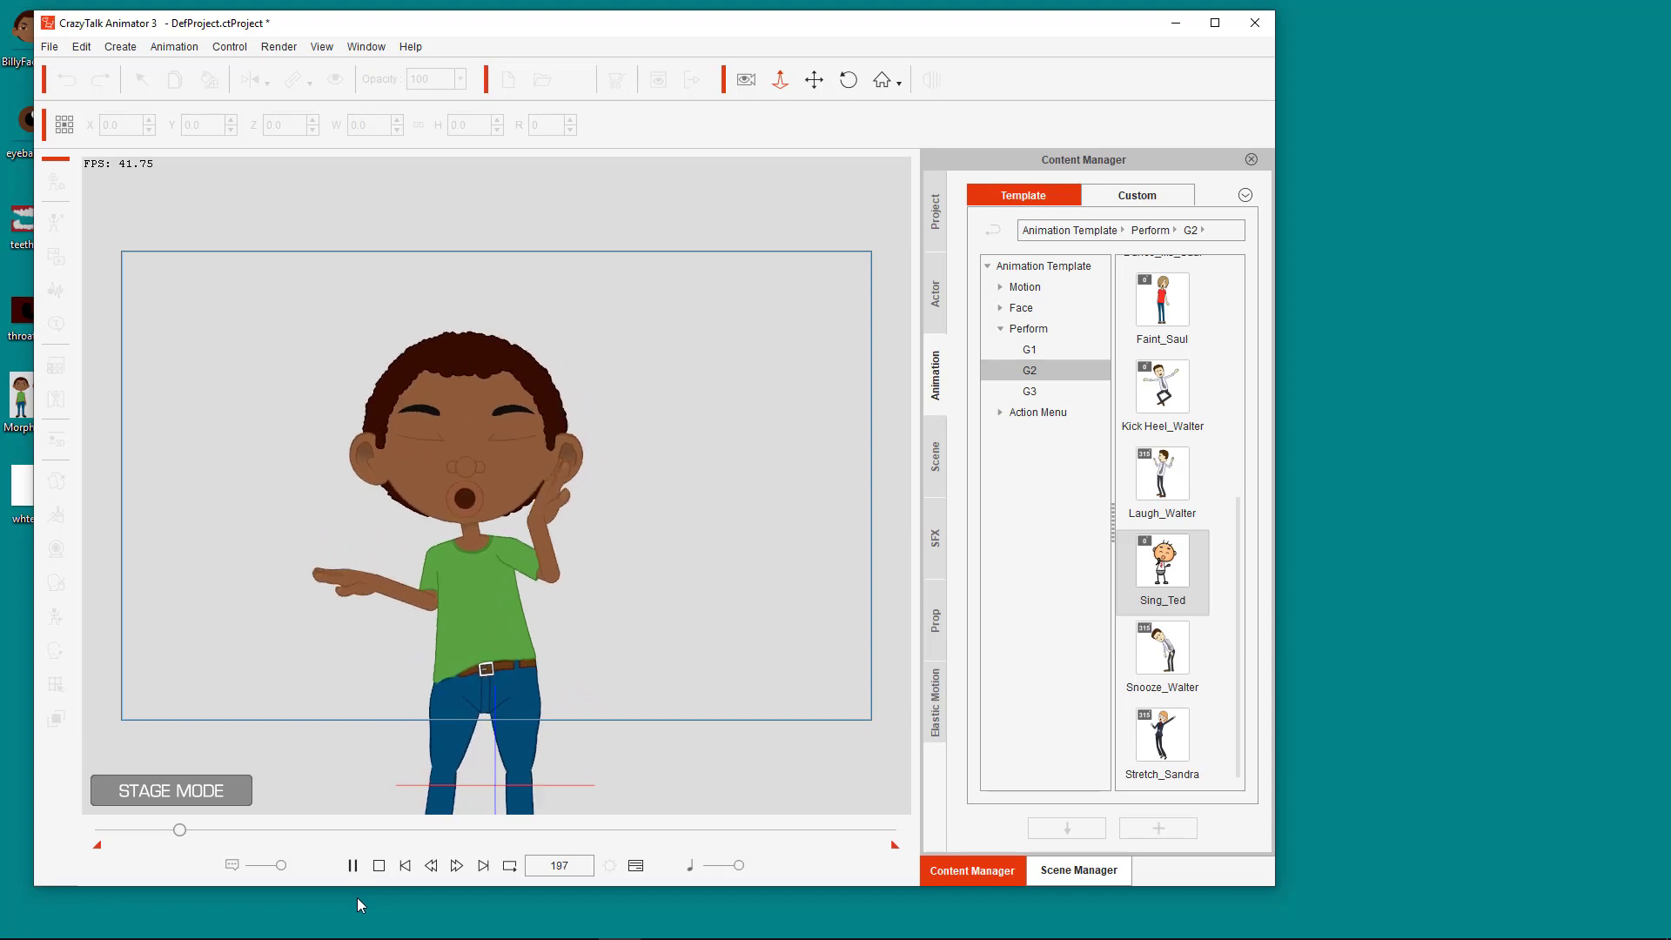
click(379, 865)
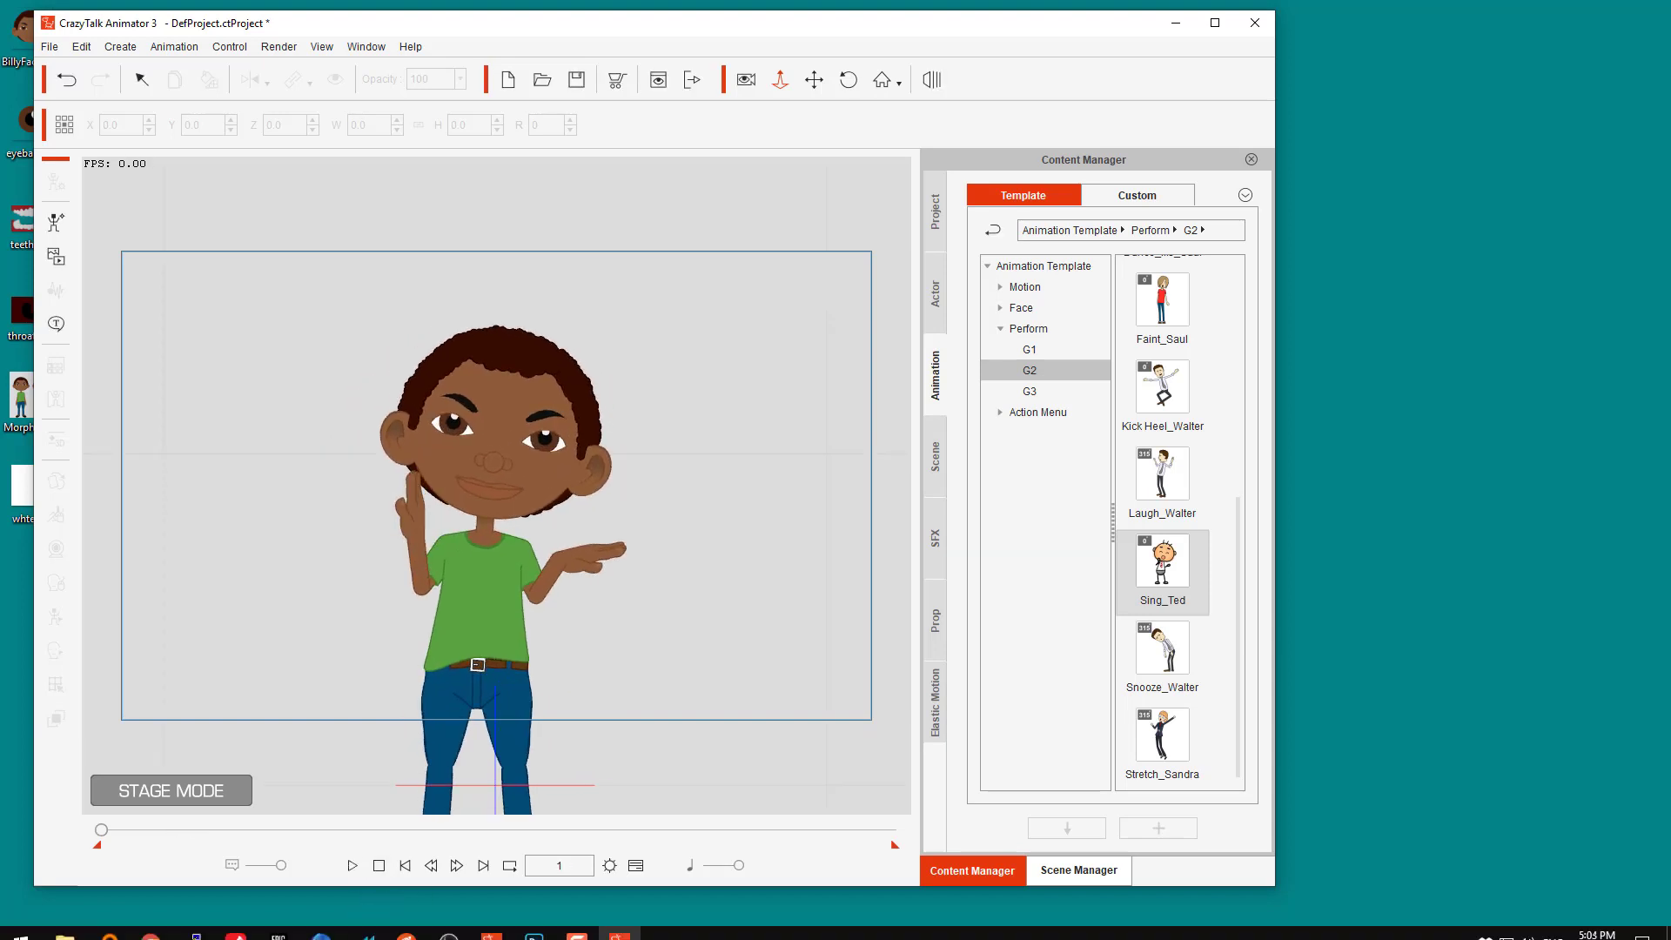
Switch to the MorphHead project in Cartoon Animator 4, clear the customized character's facial animation, and delete the original character
click(635, 930)
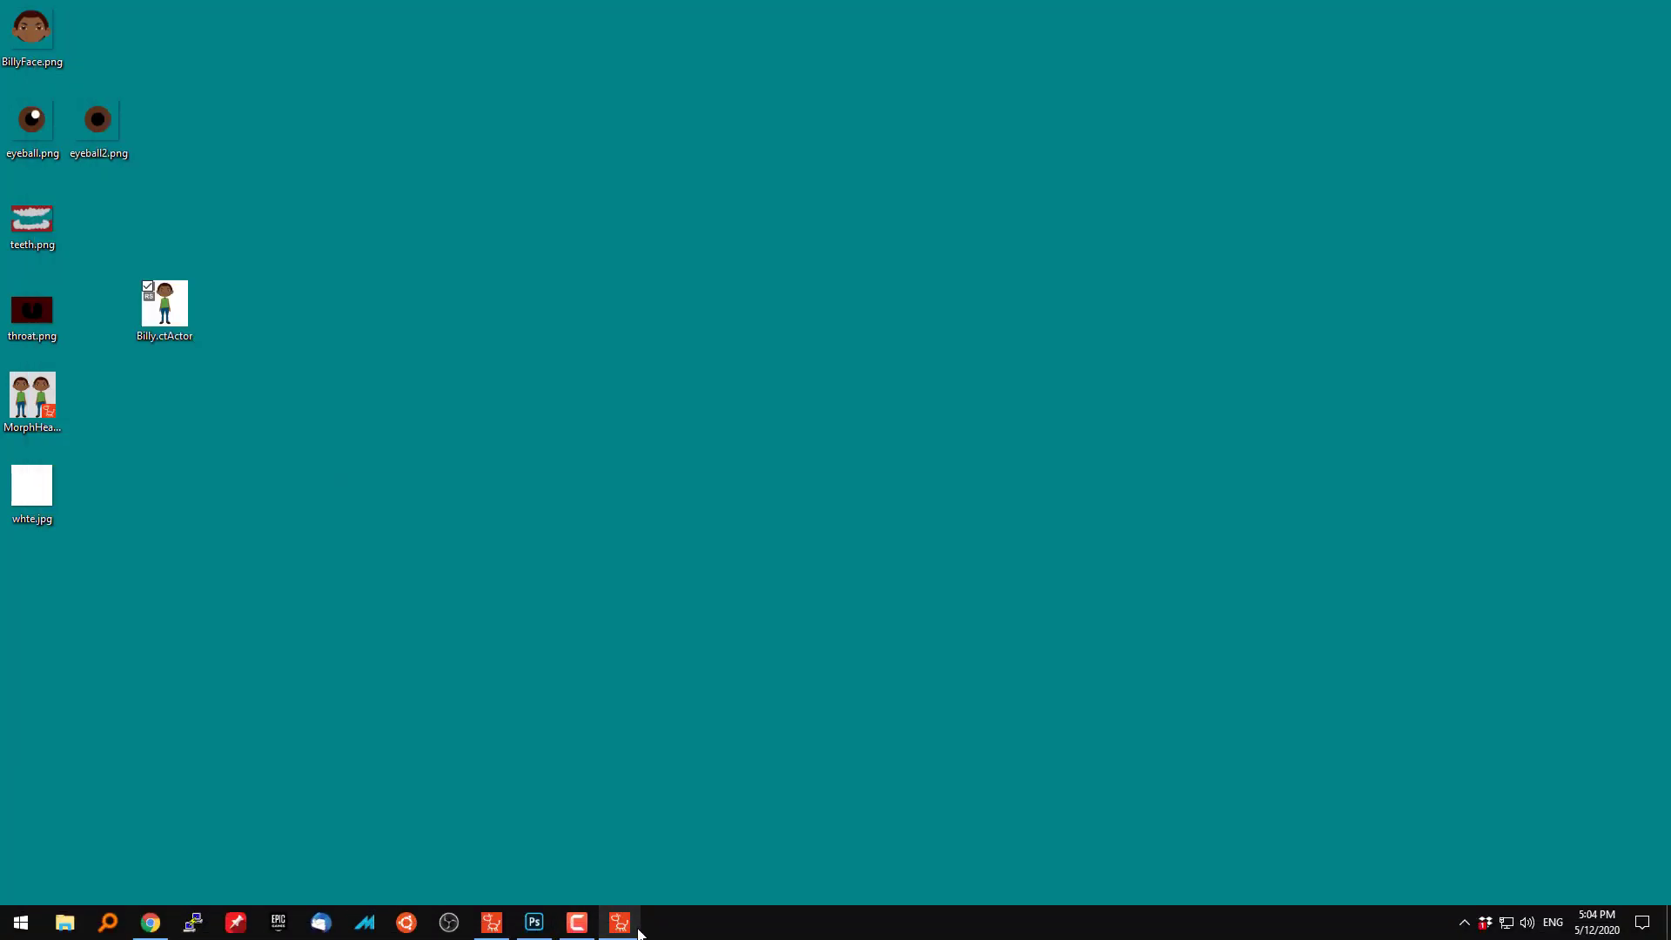
click(510, 922)
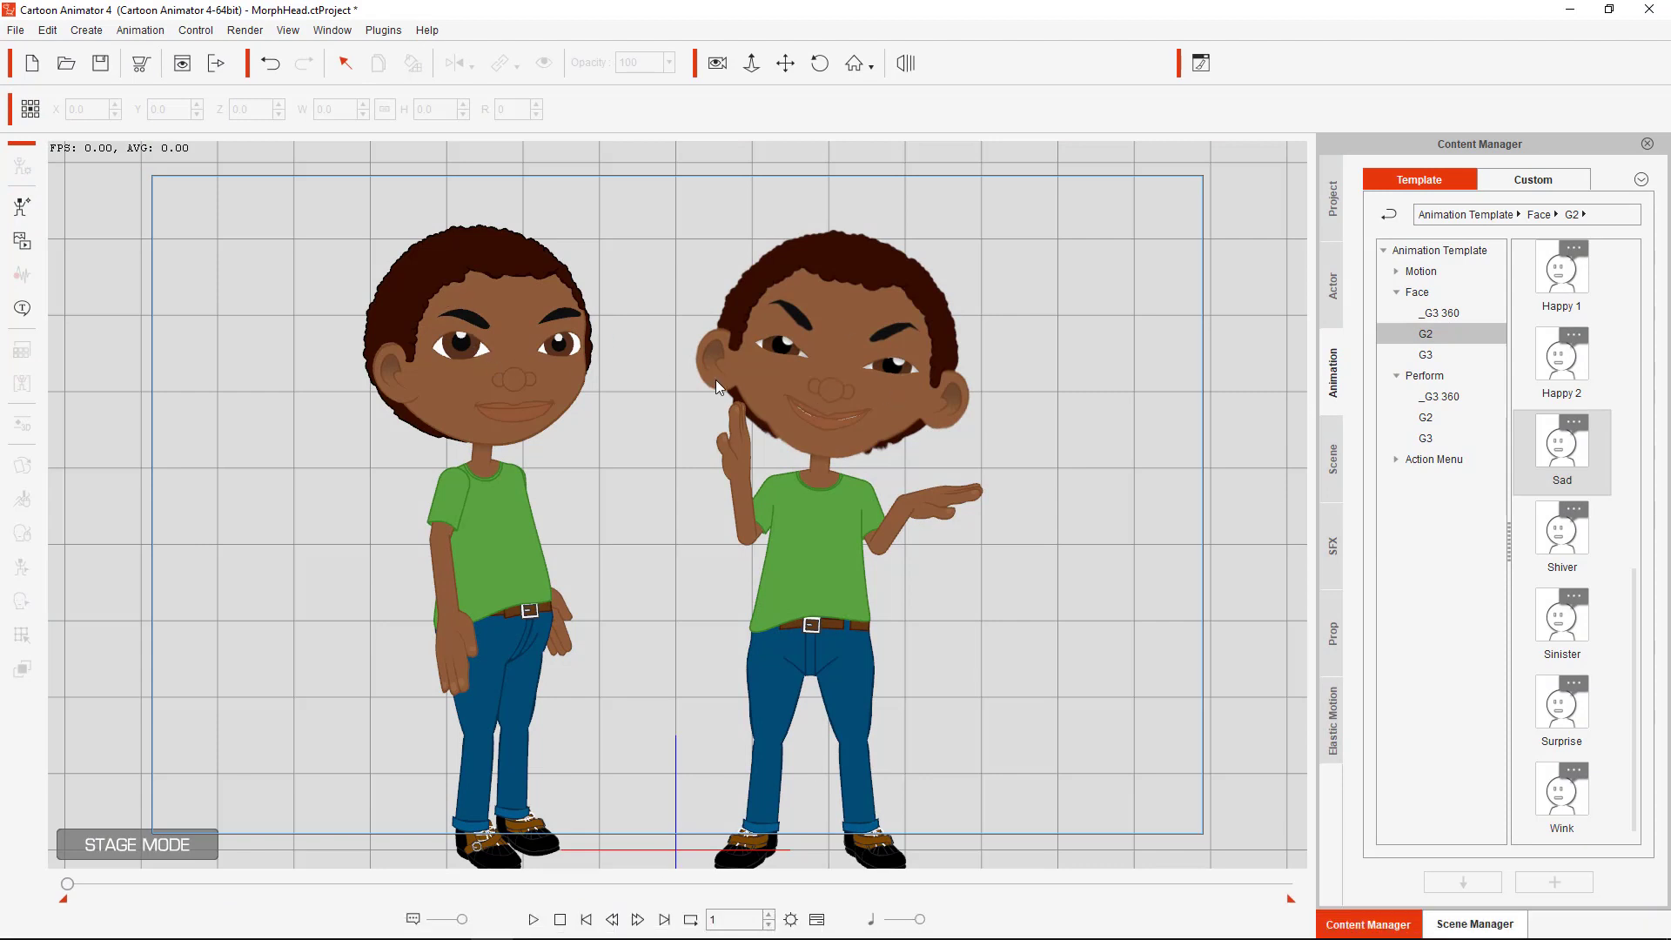
click(759, 384)
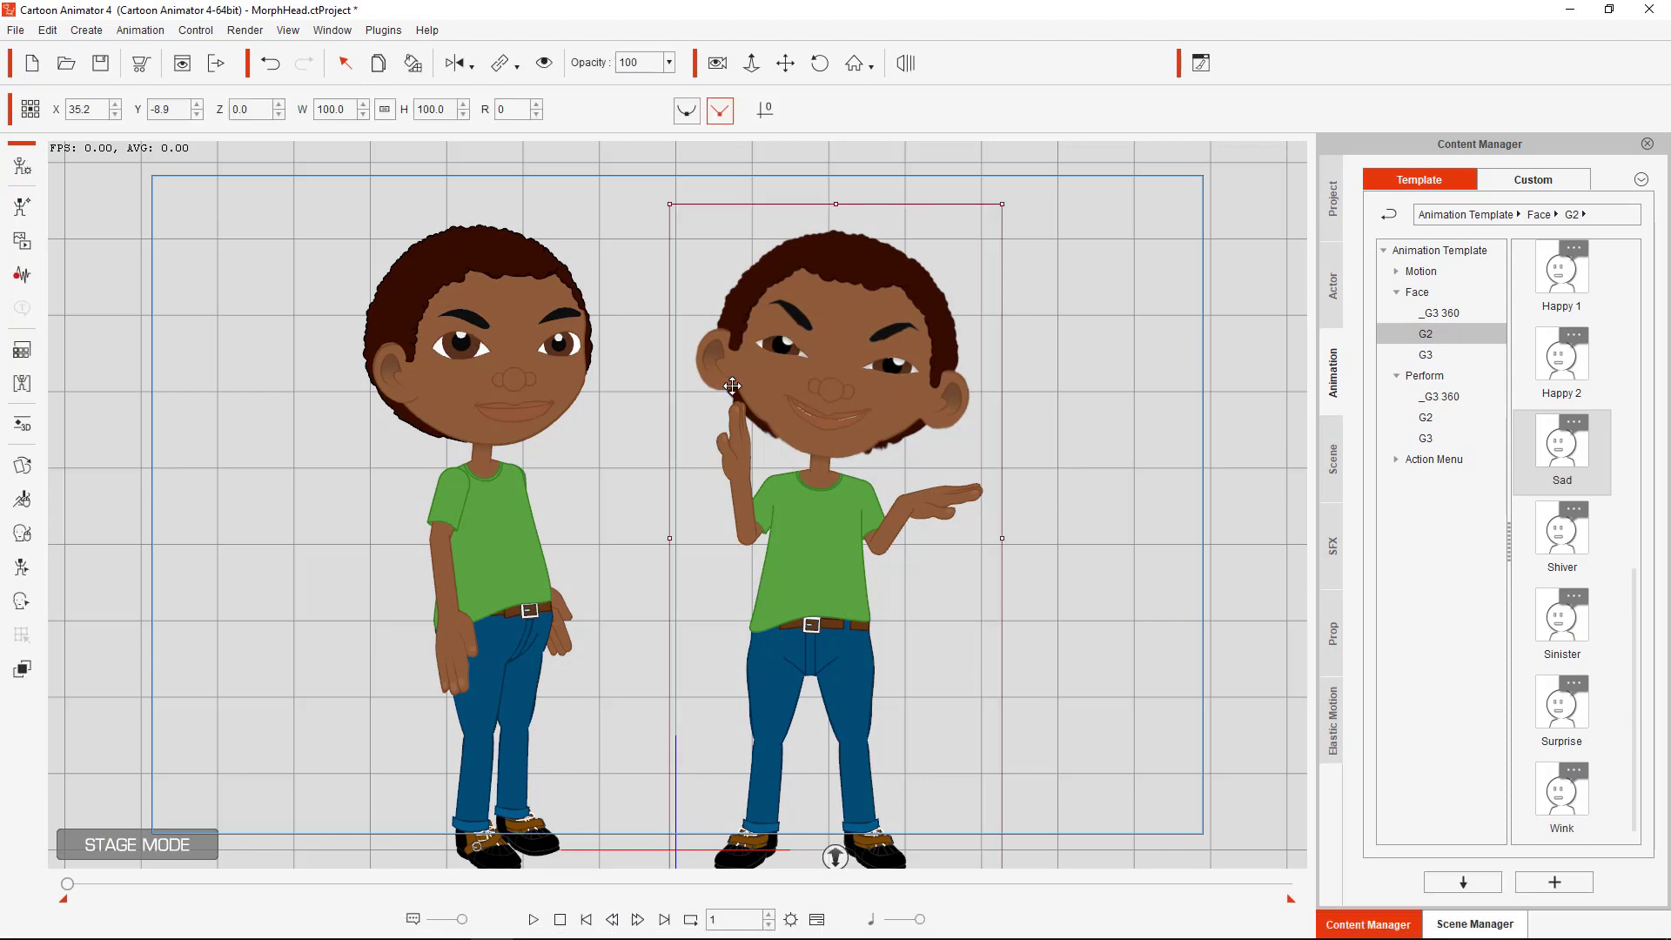
right_click(859, 438)
click(968, 574)
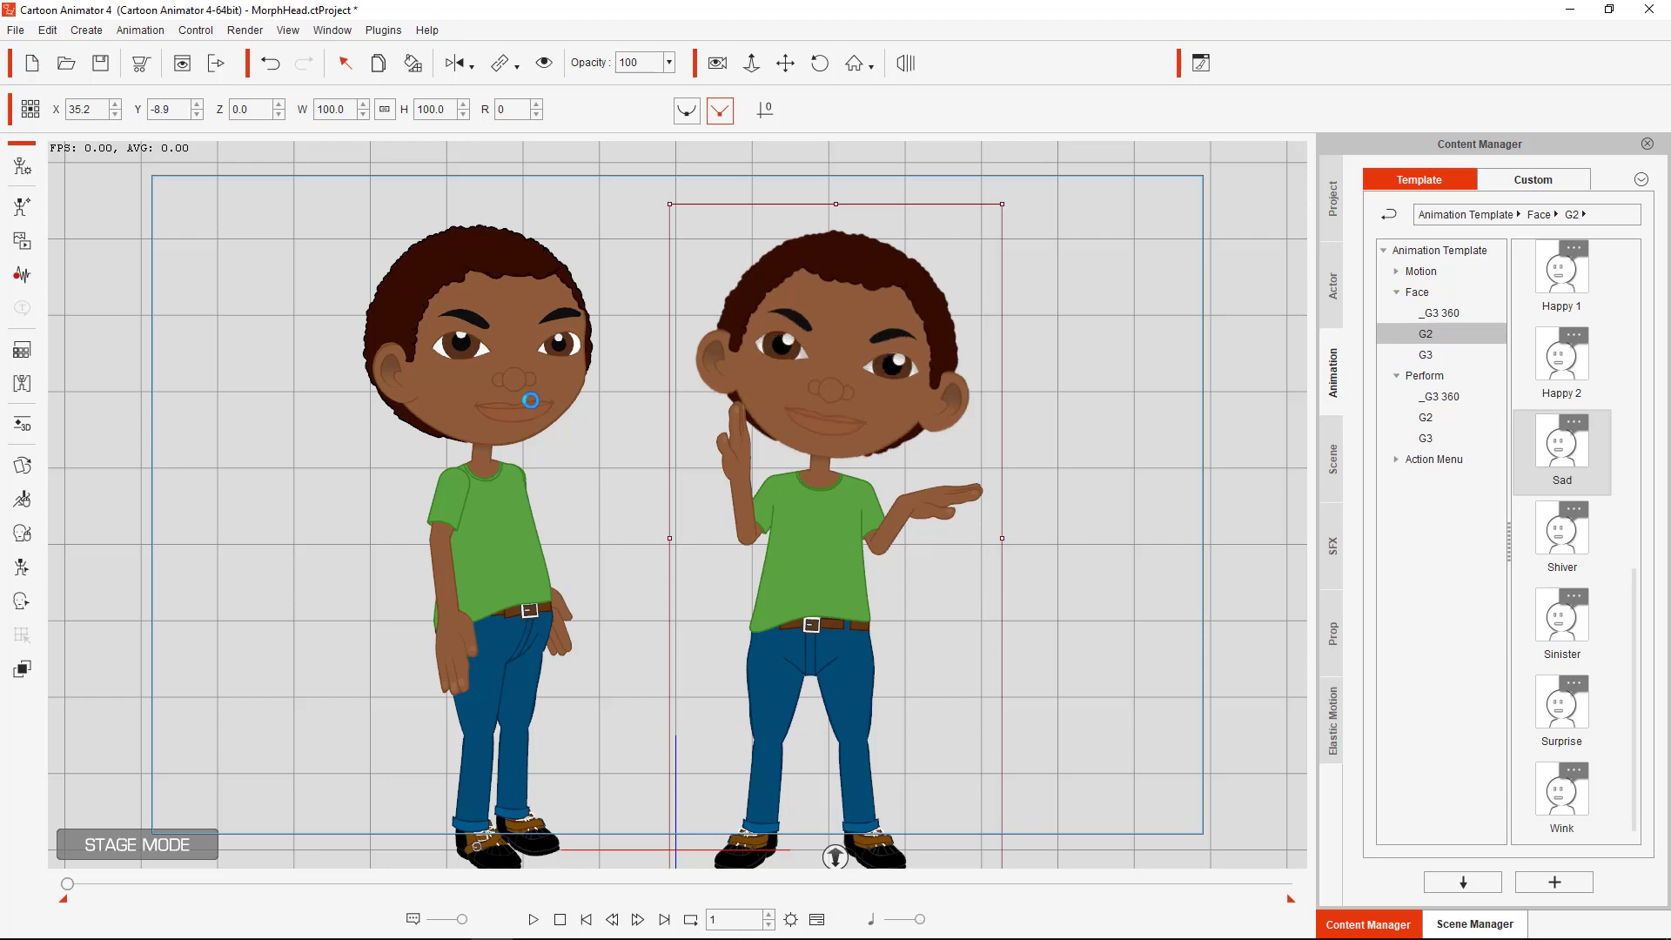
click(516, 423)
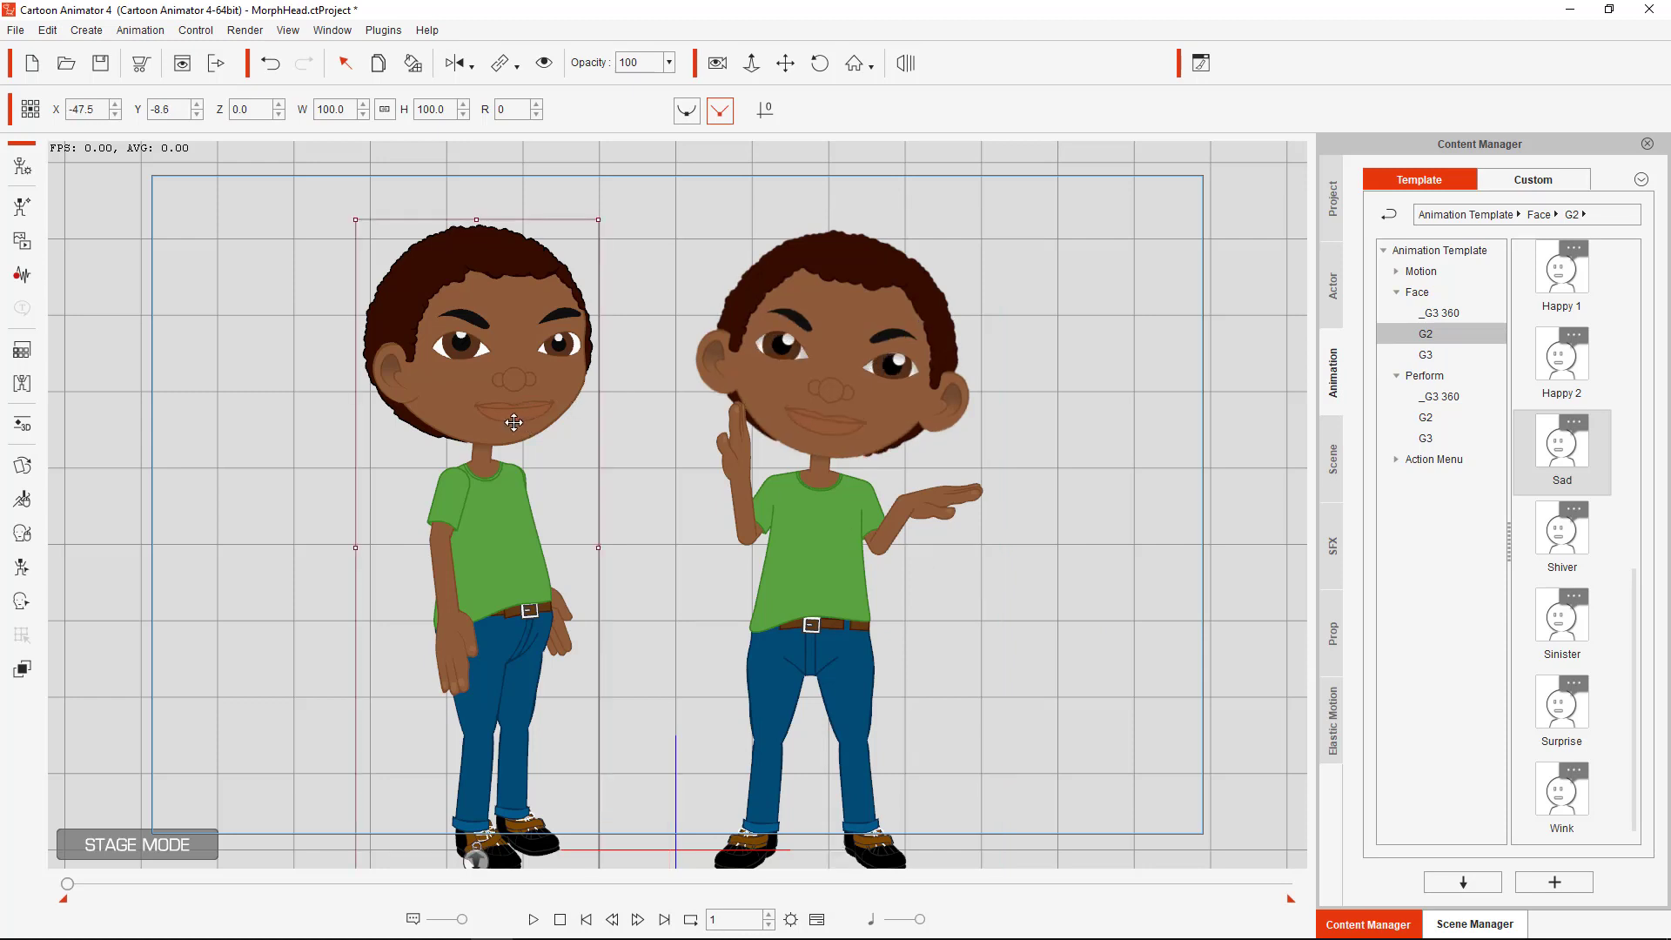
key(Delete)
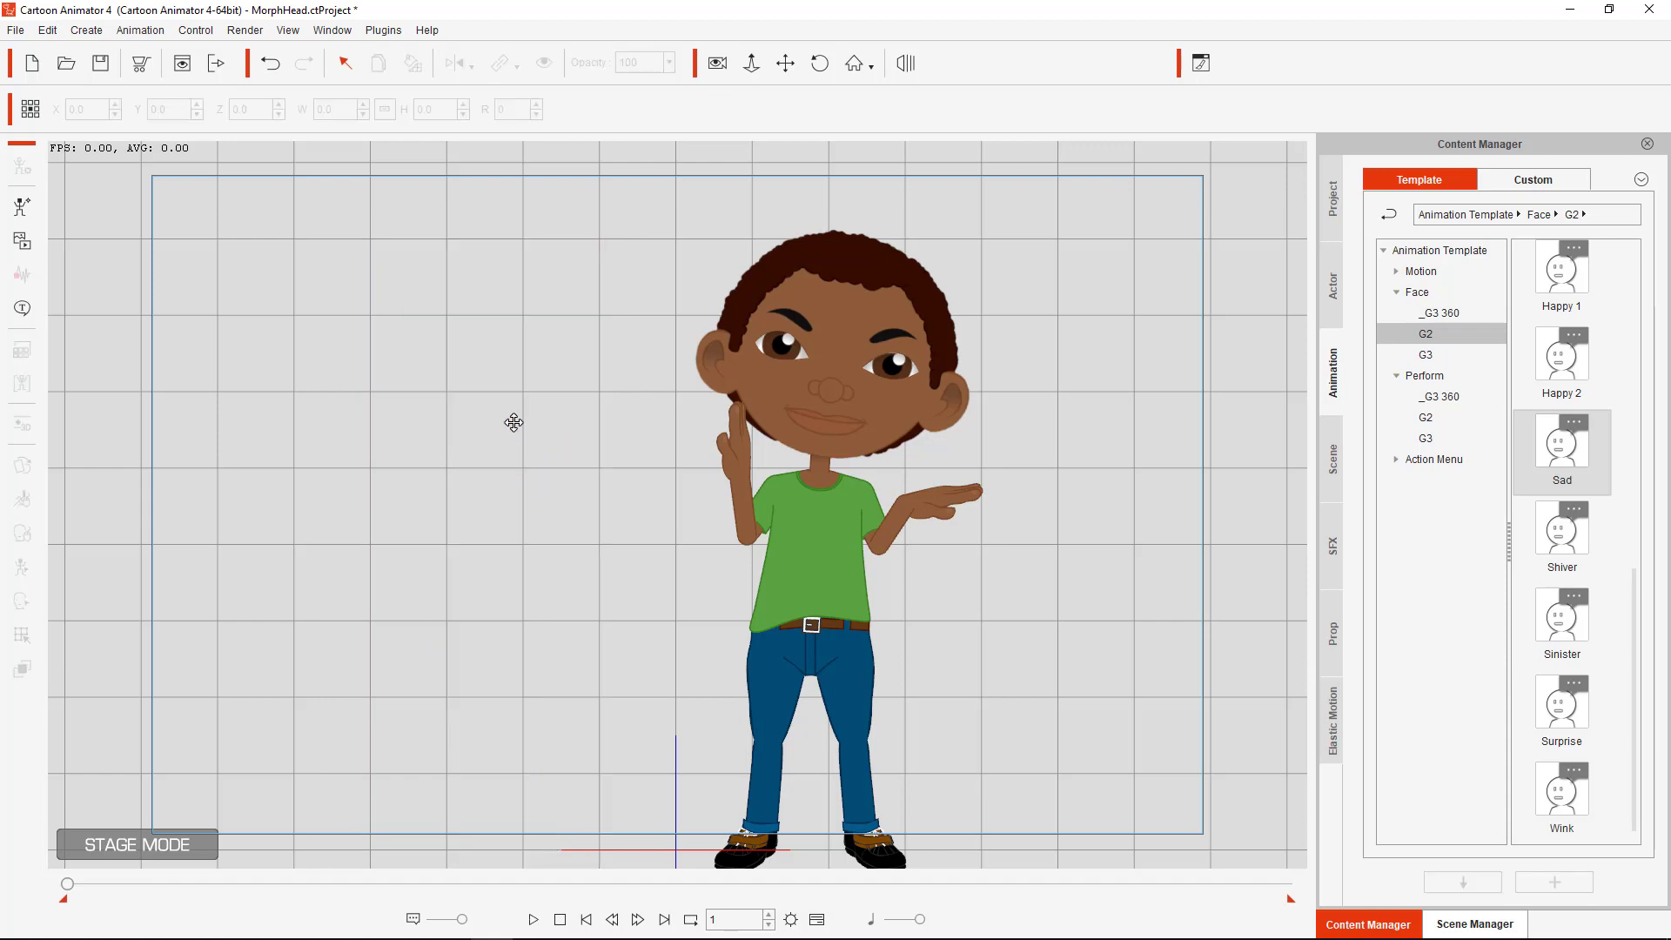
Apply the G2 Perform template Sing_Ted to the customized character from frame 1 and restore the window to a smaller size
double_click(964, 13)
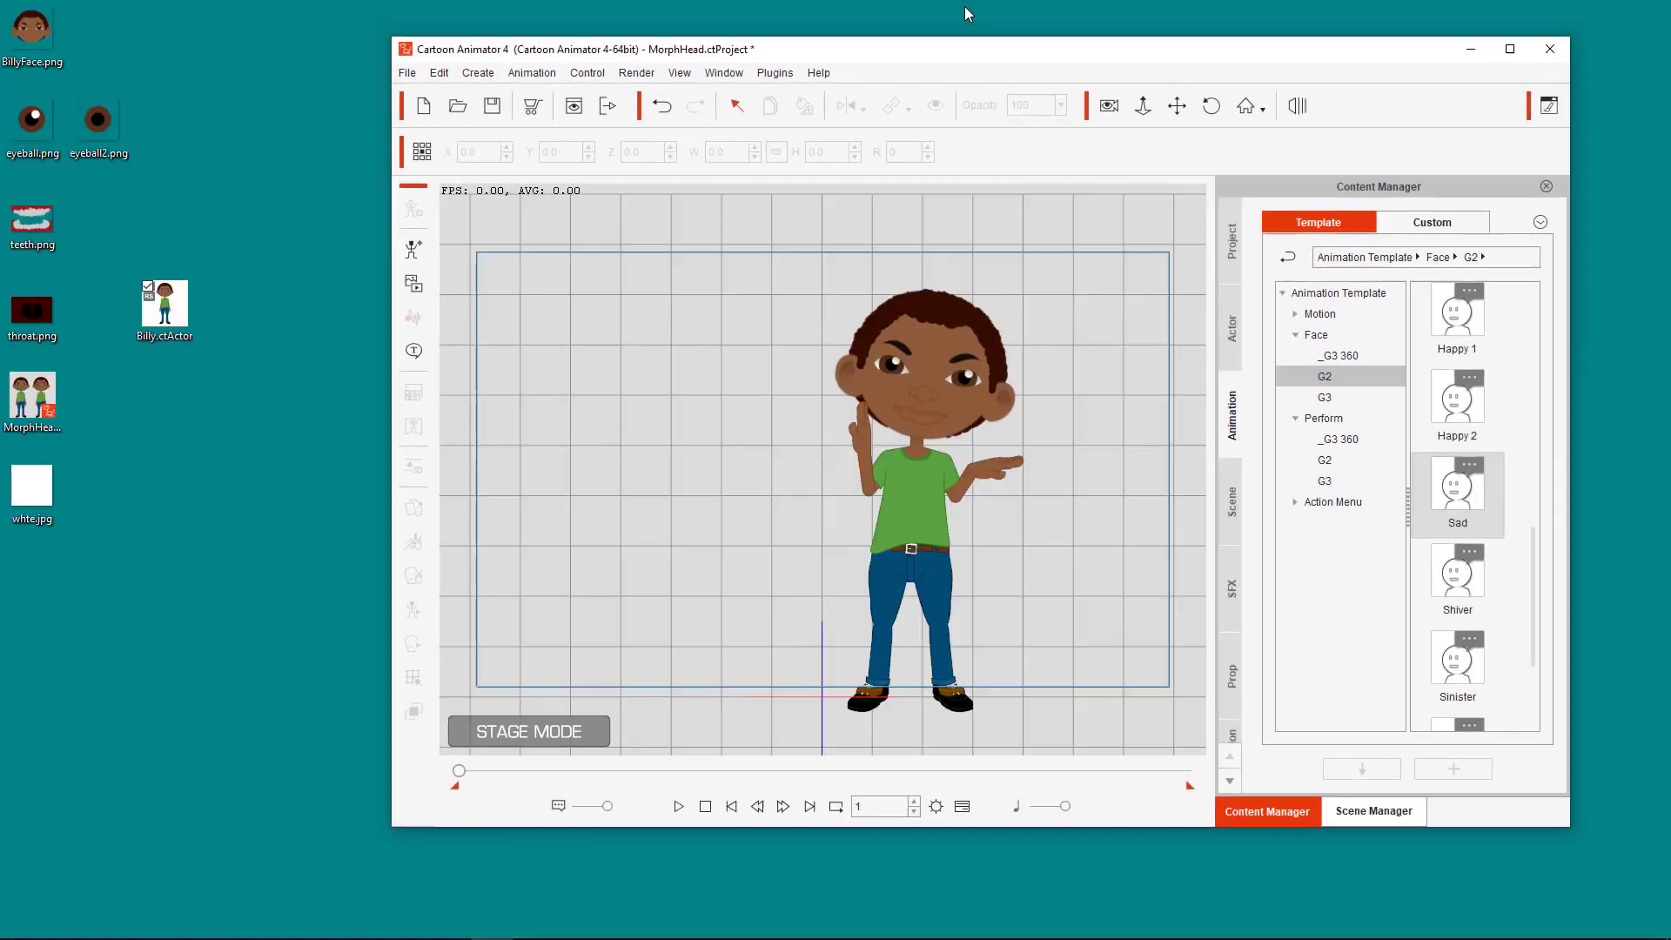
double_click(974, 54)
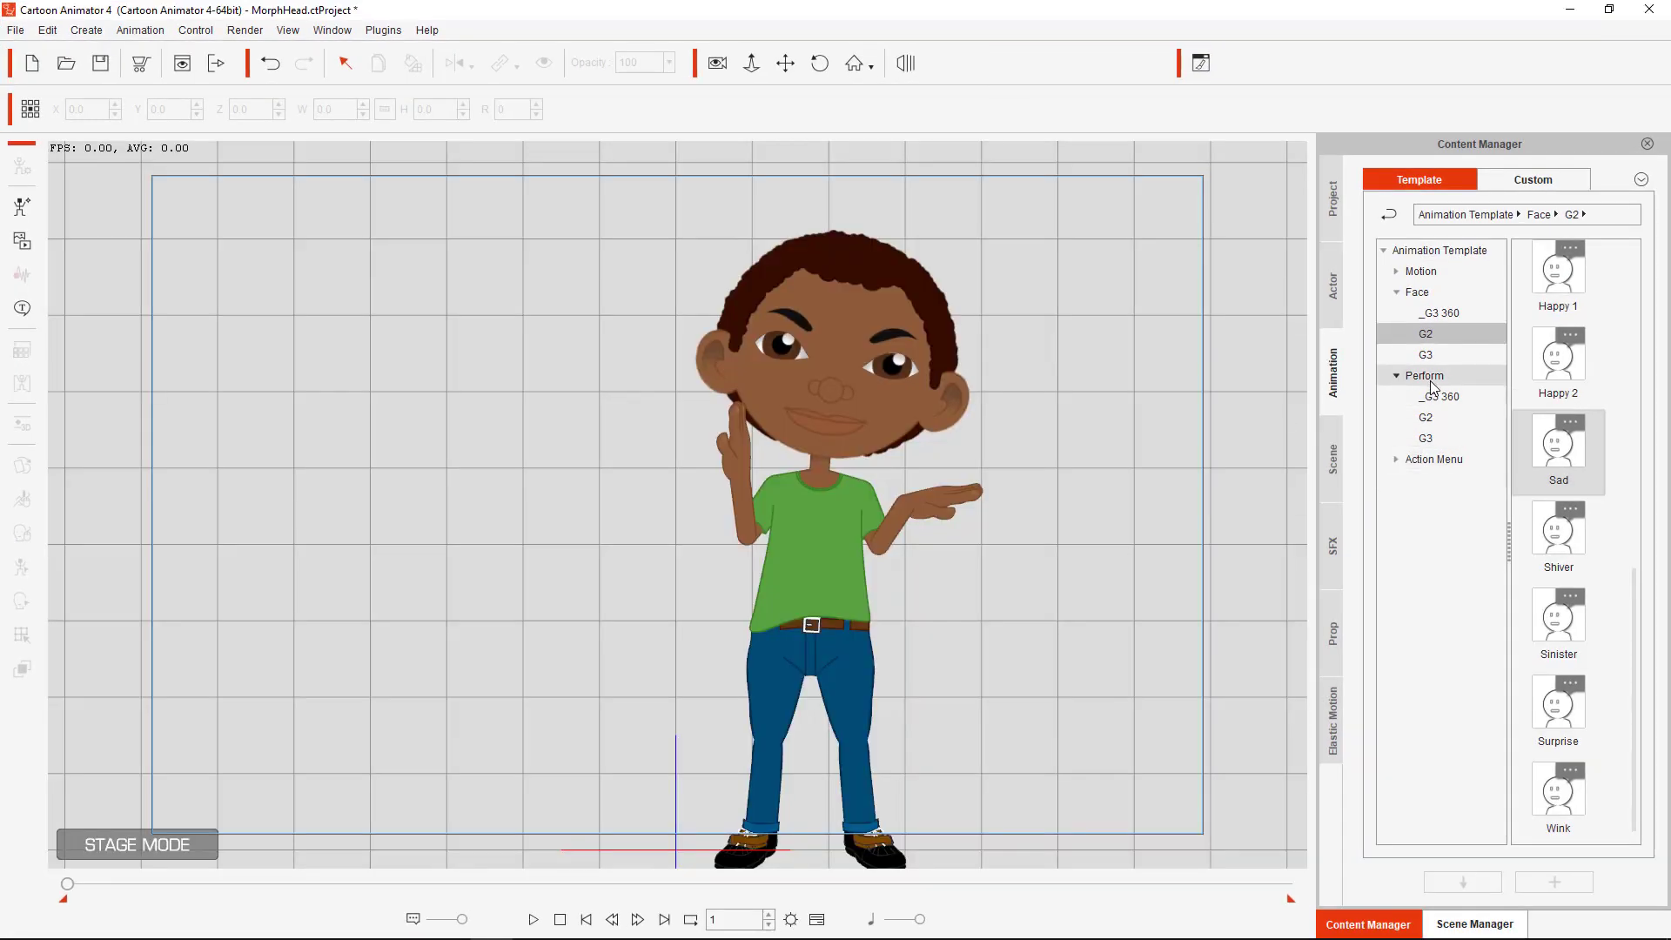
click(1419, 375)
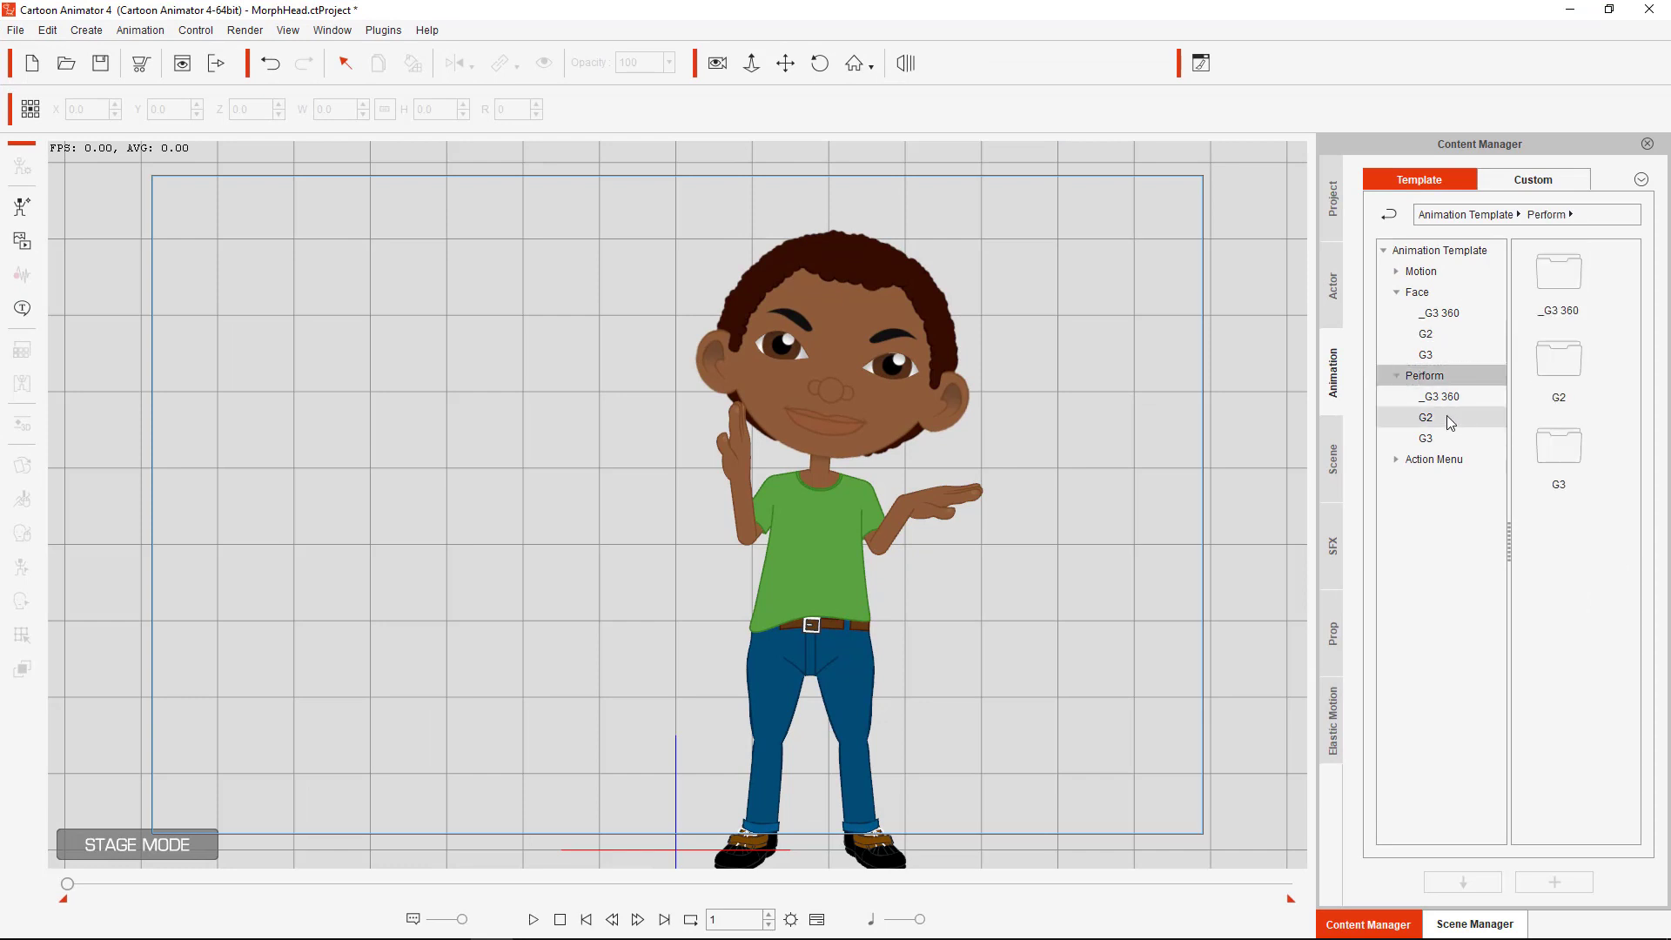
click(1445, 418)
scroll(1615, 738, down, 3)
drag(1558, 616, 813, 388)
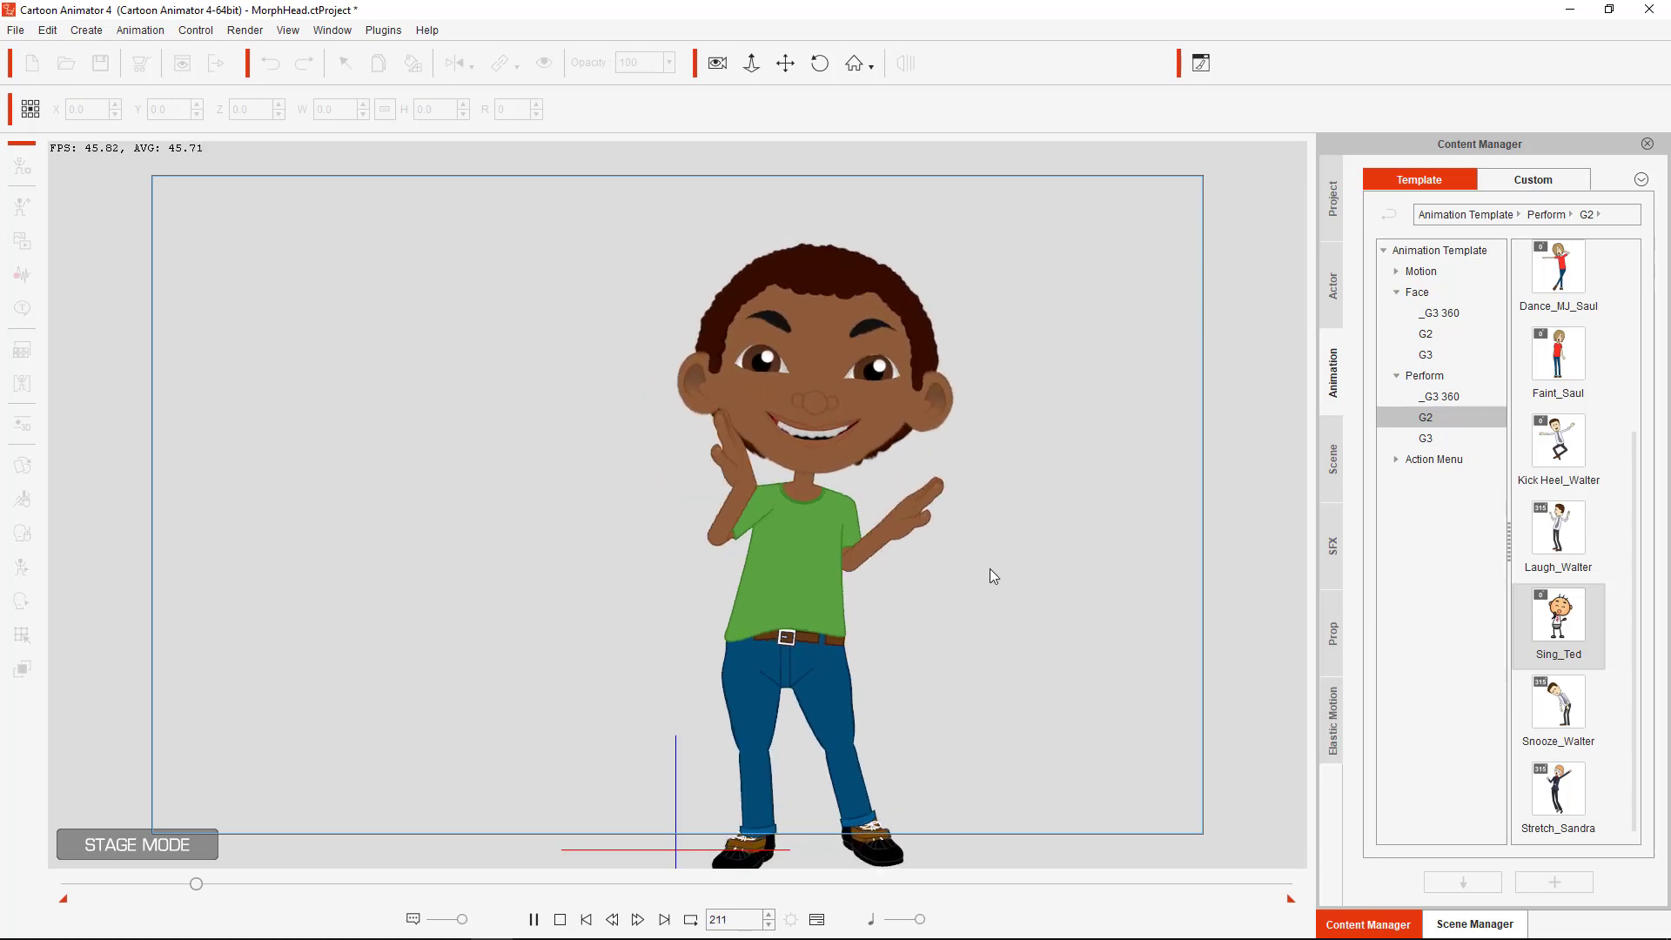
drag(1085, 11, 1102, 58)
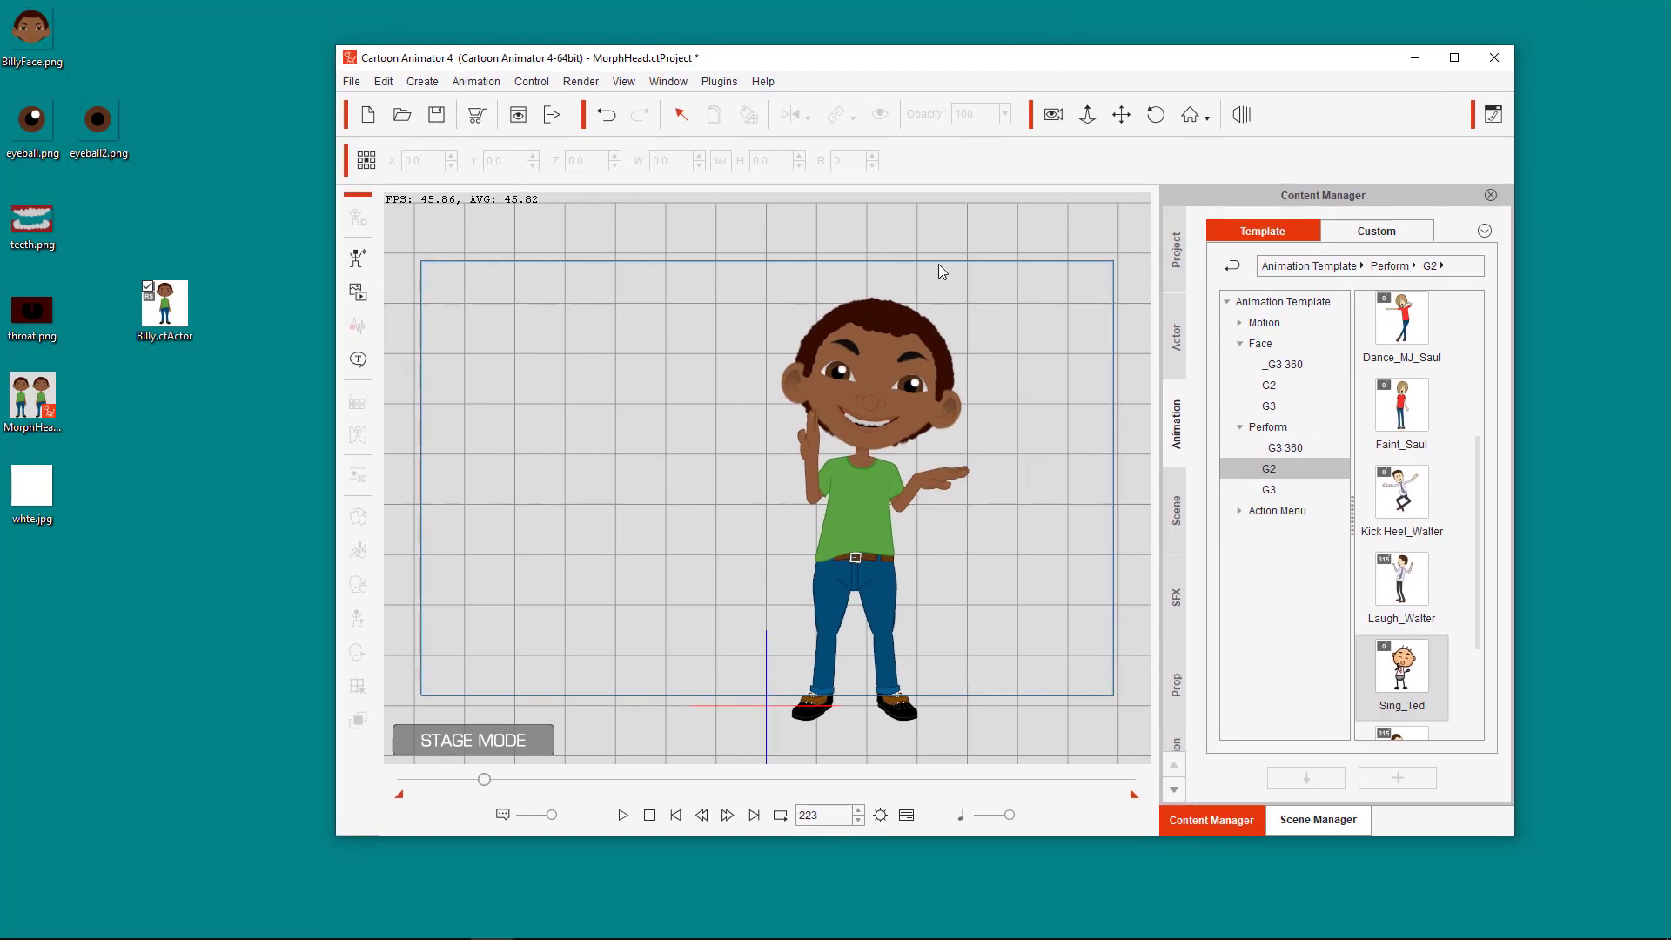
Turn the customized character through its different view angles at frame 223, ending on the front view
click(859, 496)
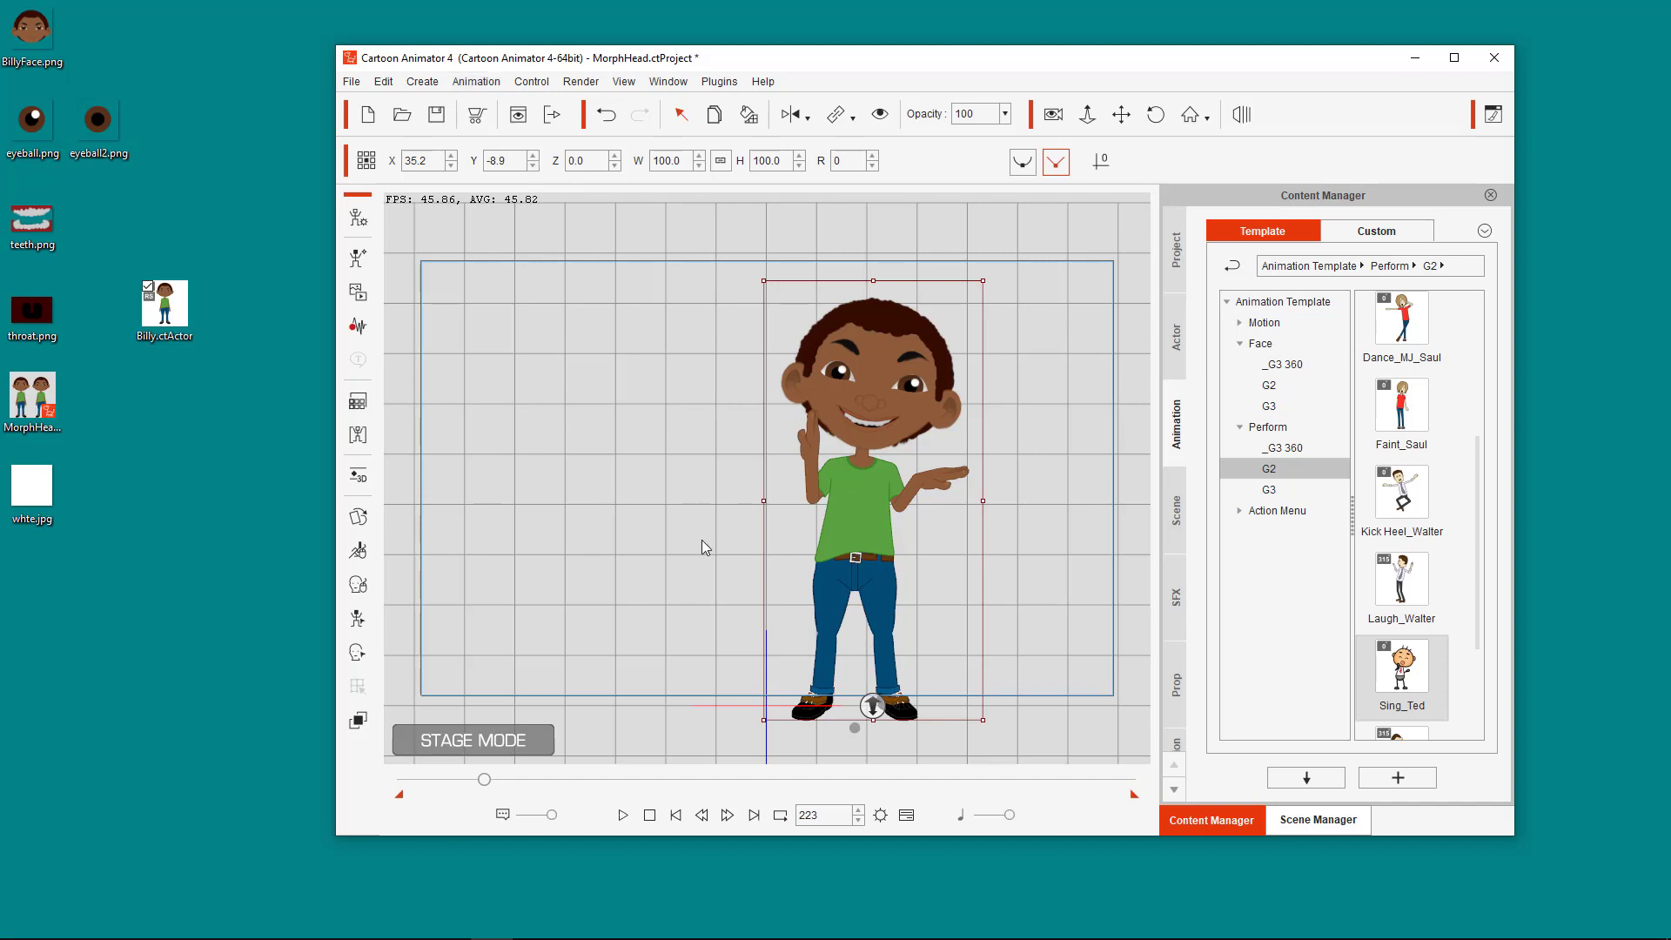
key(ctrl+z)
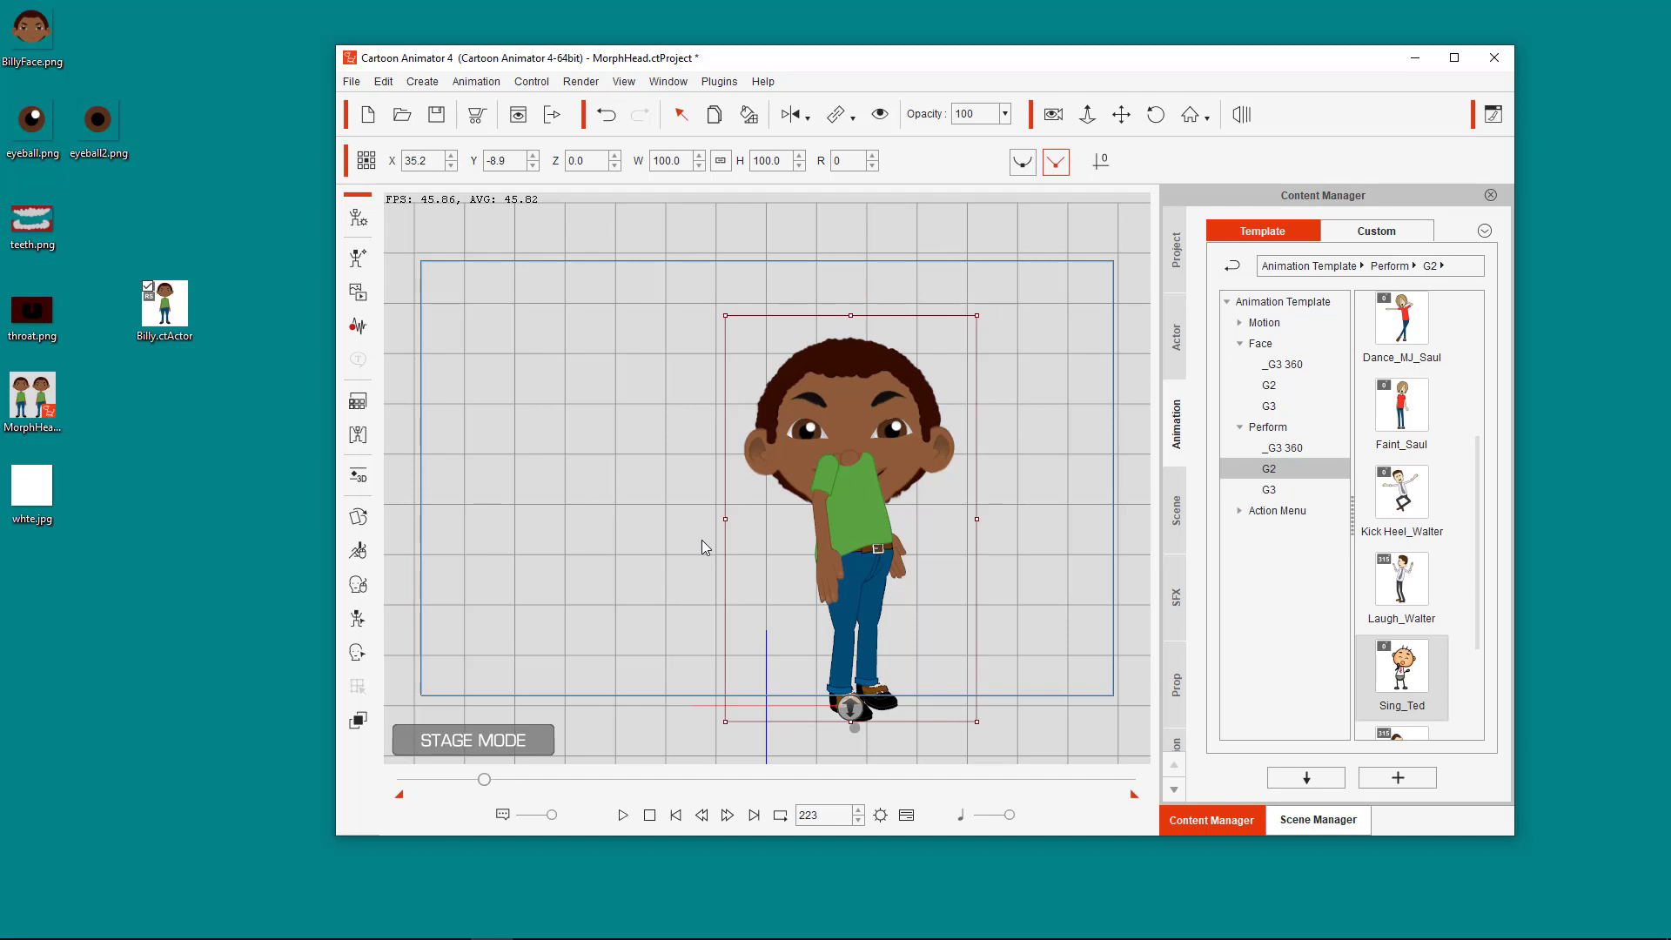
key(ctrl+z)
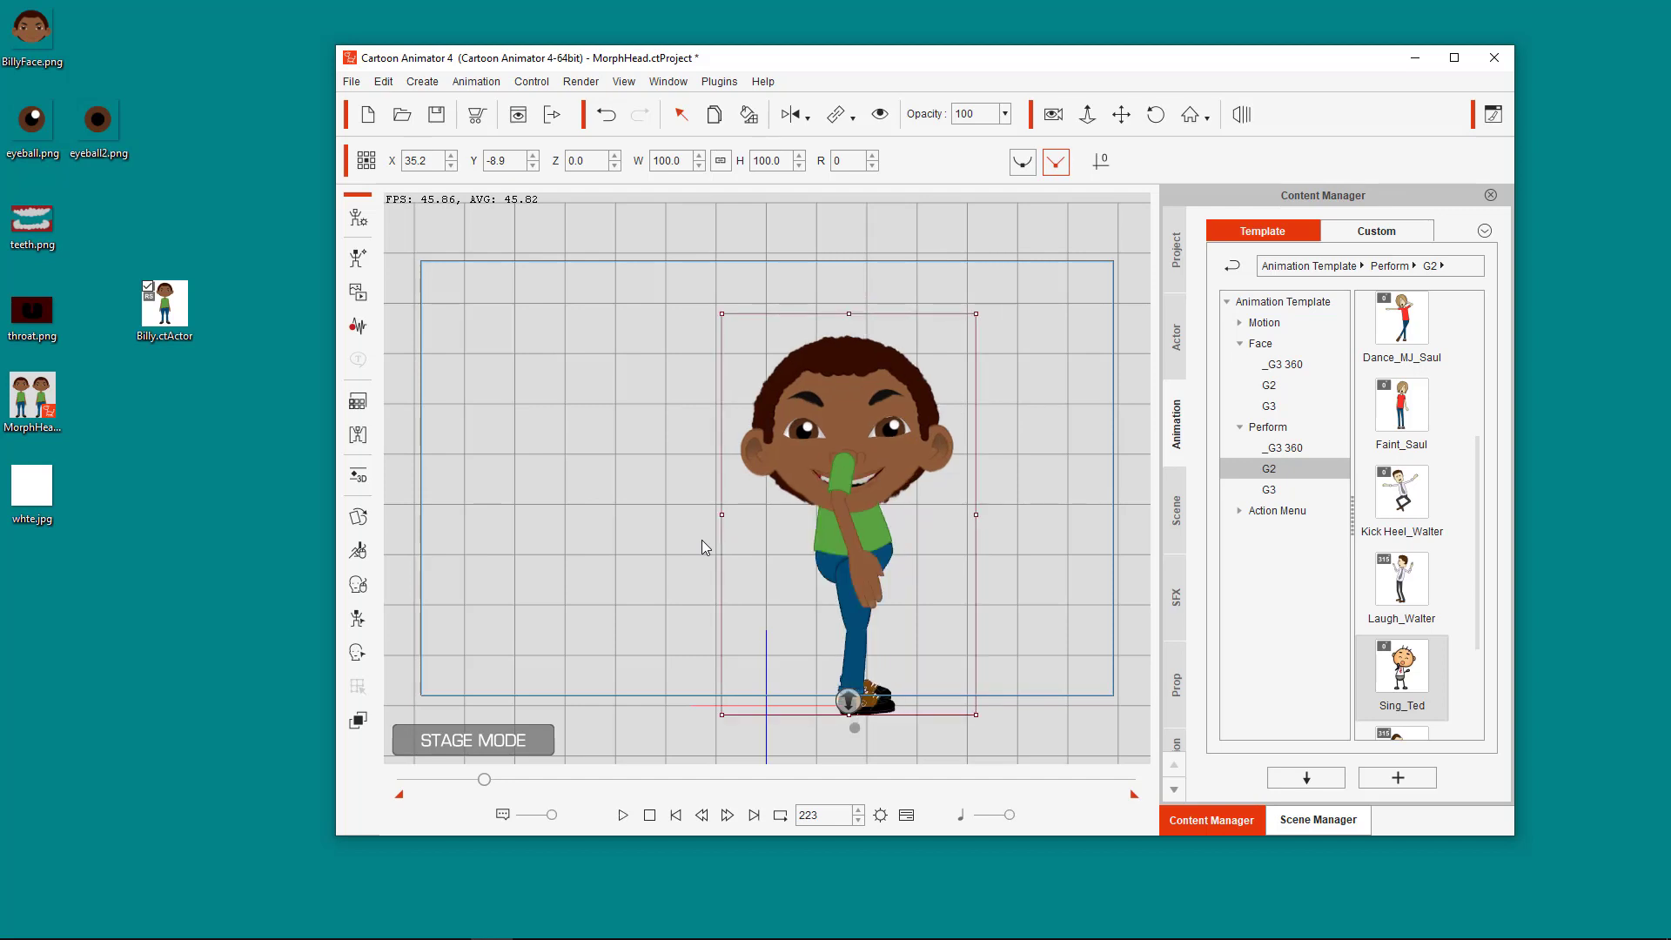
key(ctrl+z)
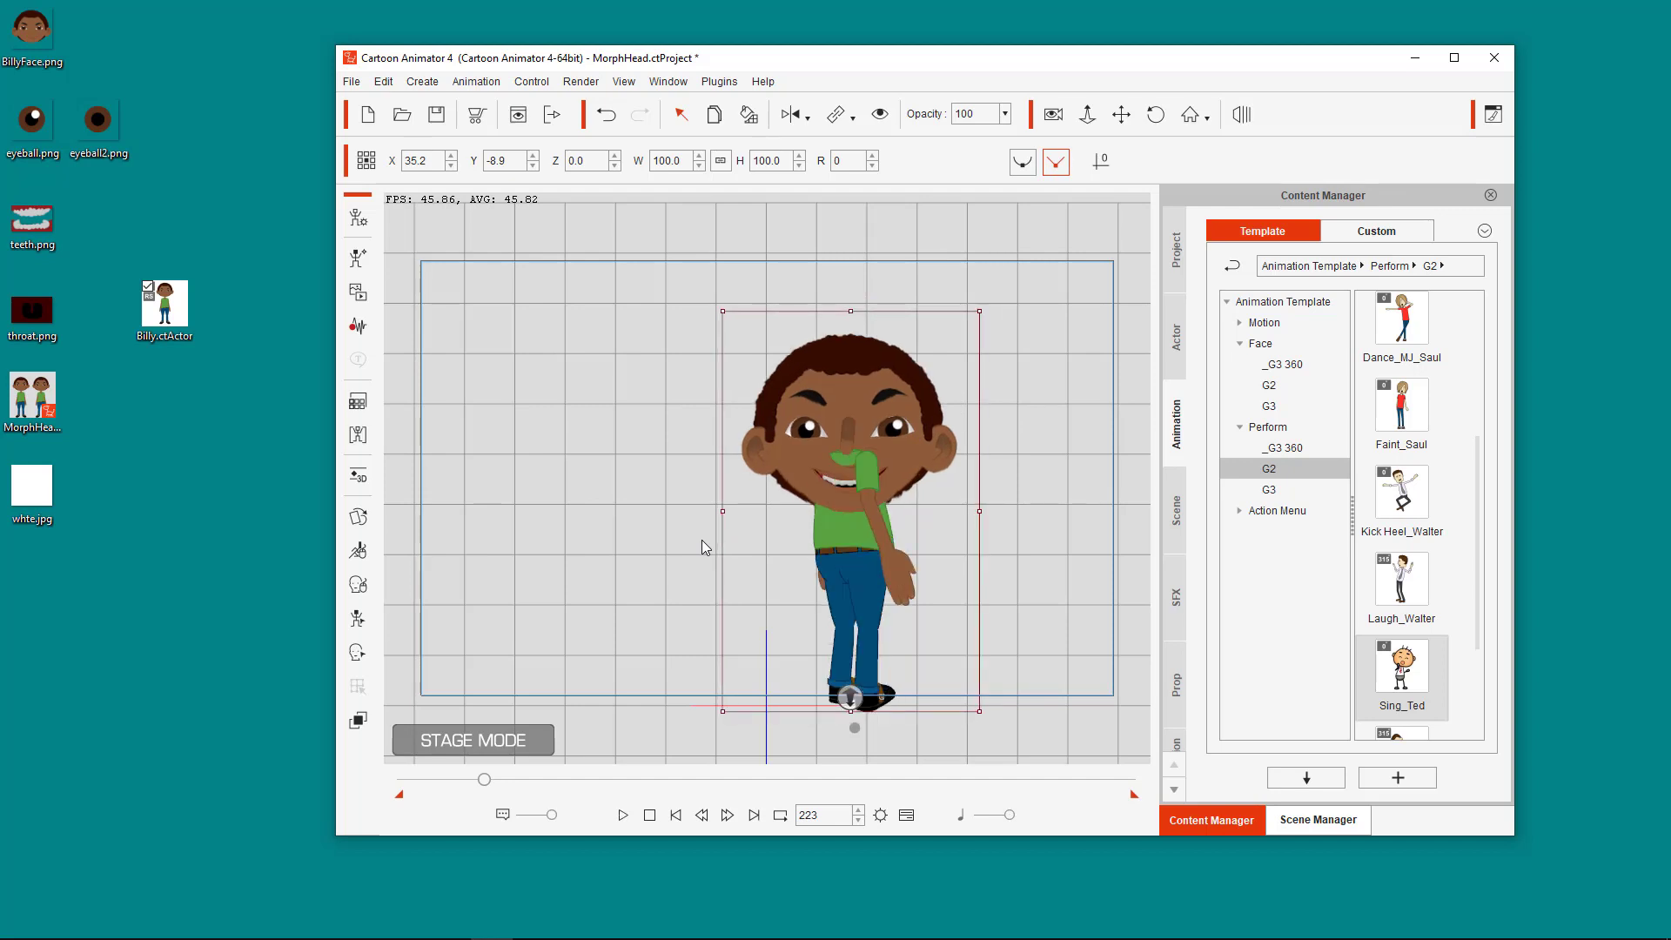
key(ctrl+z)
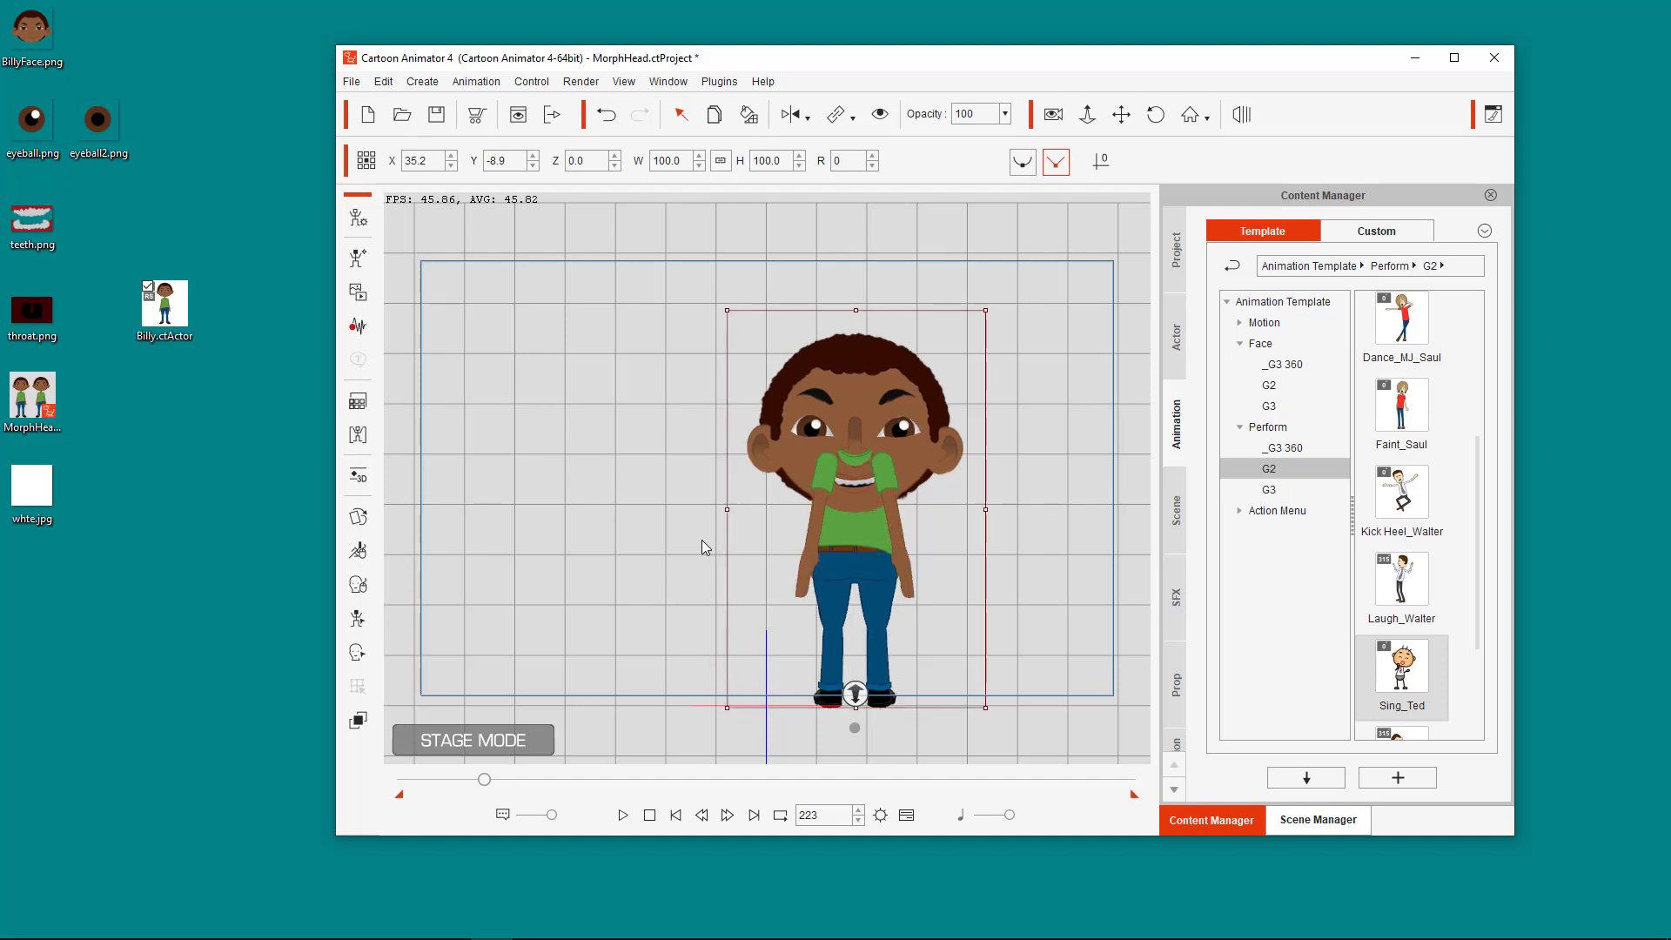
key(ctrl+z)
key(4)
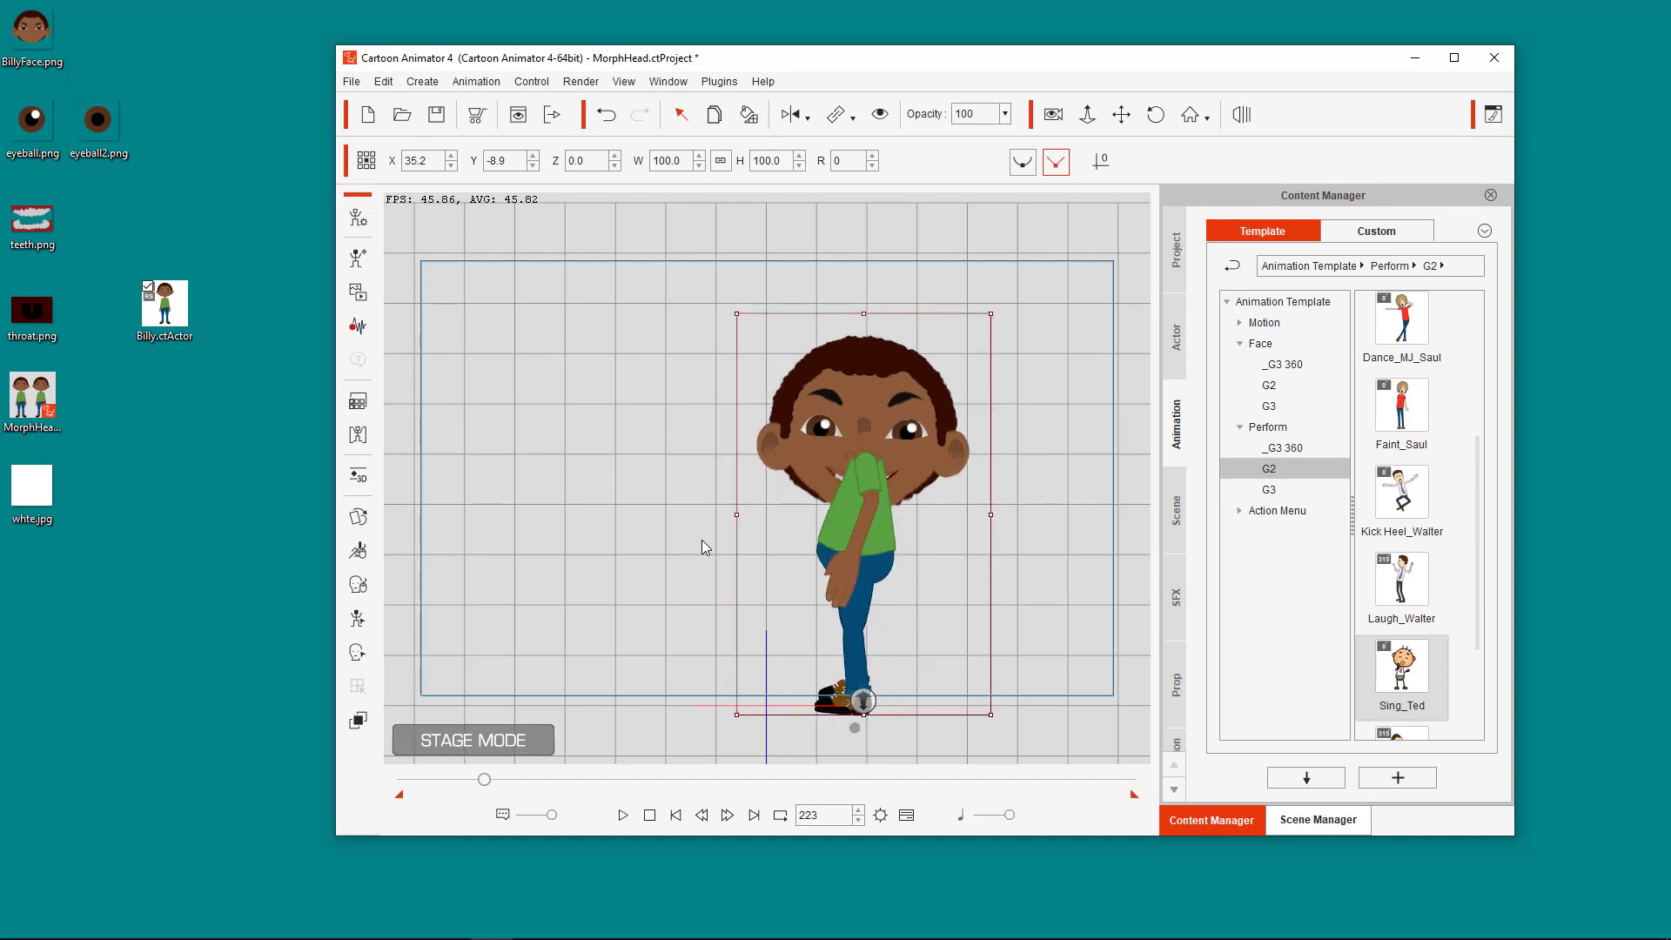
key(ctrl+z)
key(ctrl+z)
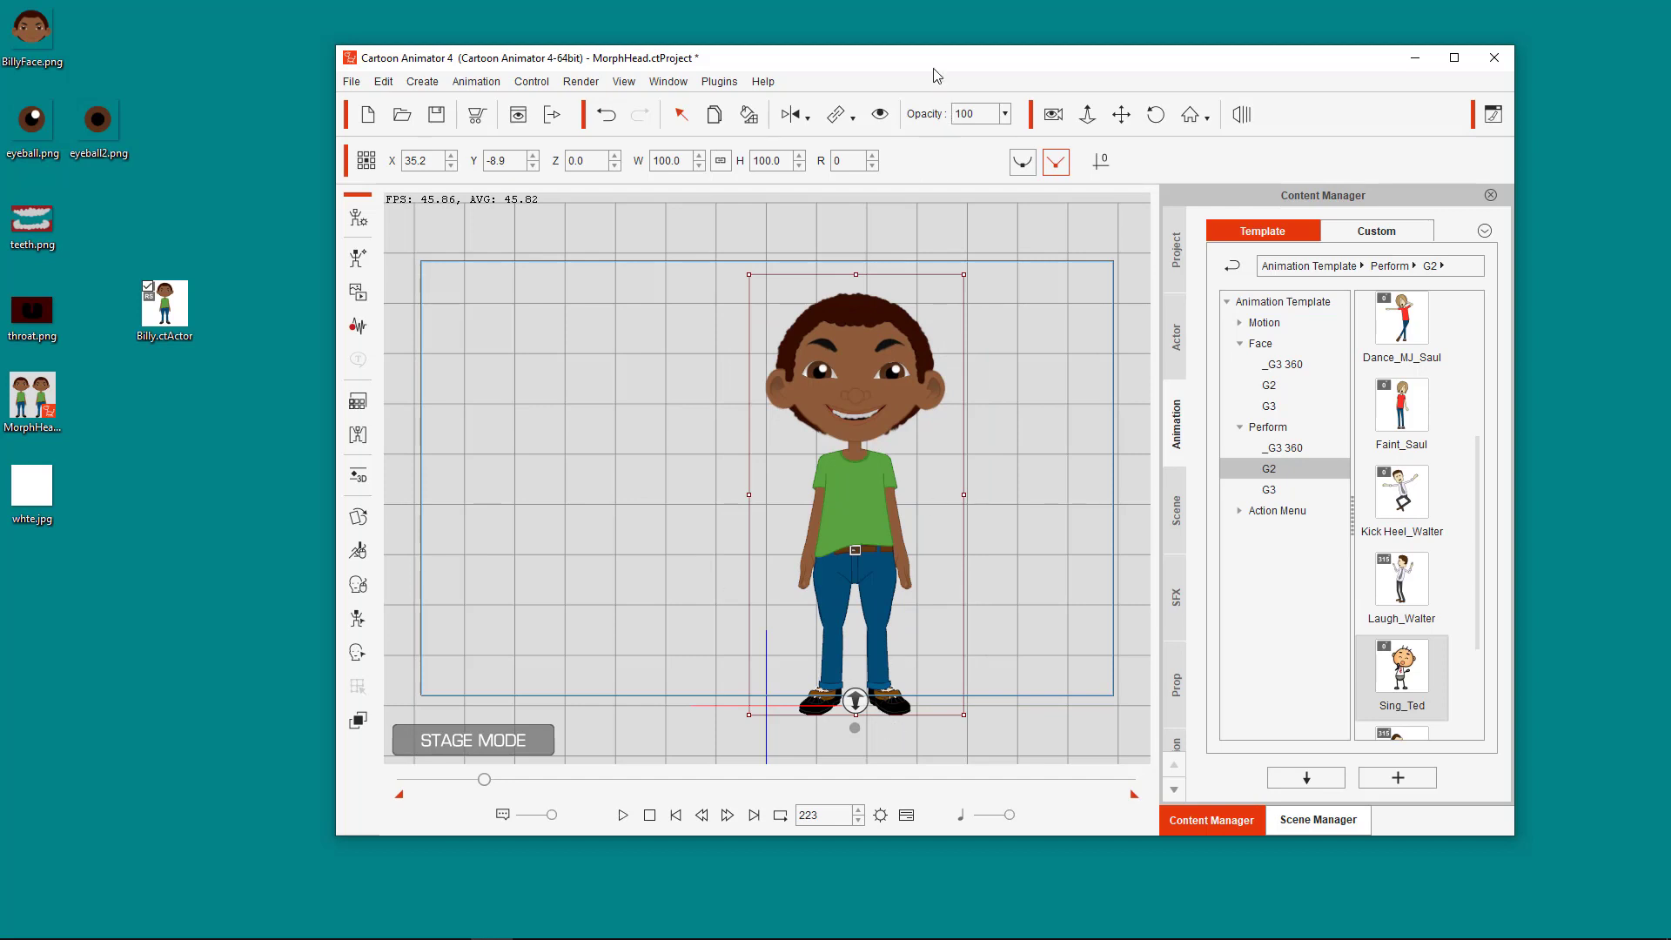
Return the timeline to frame 1 and examine the edges of the customized character's chin, ear and hair at close zoom
drag(933, 68, 981, 73)
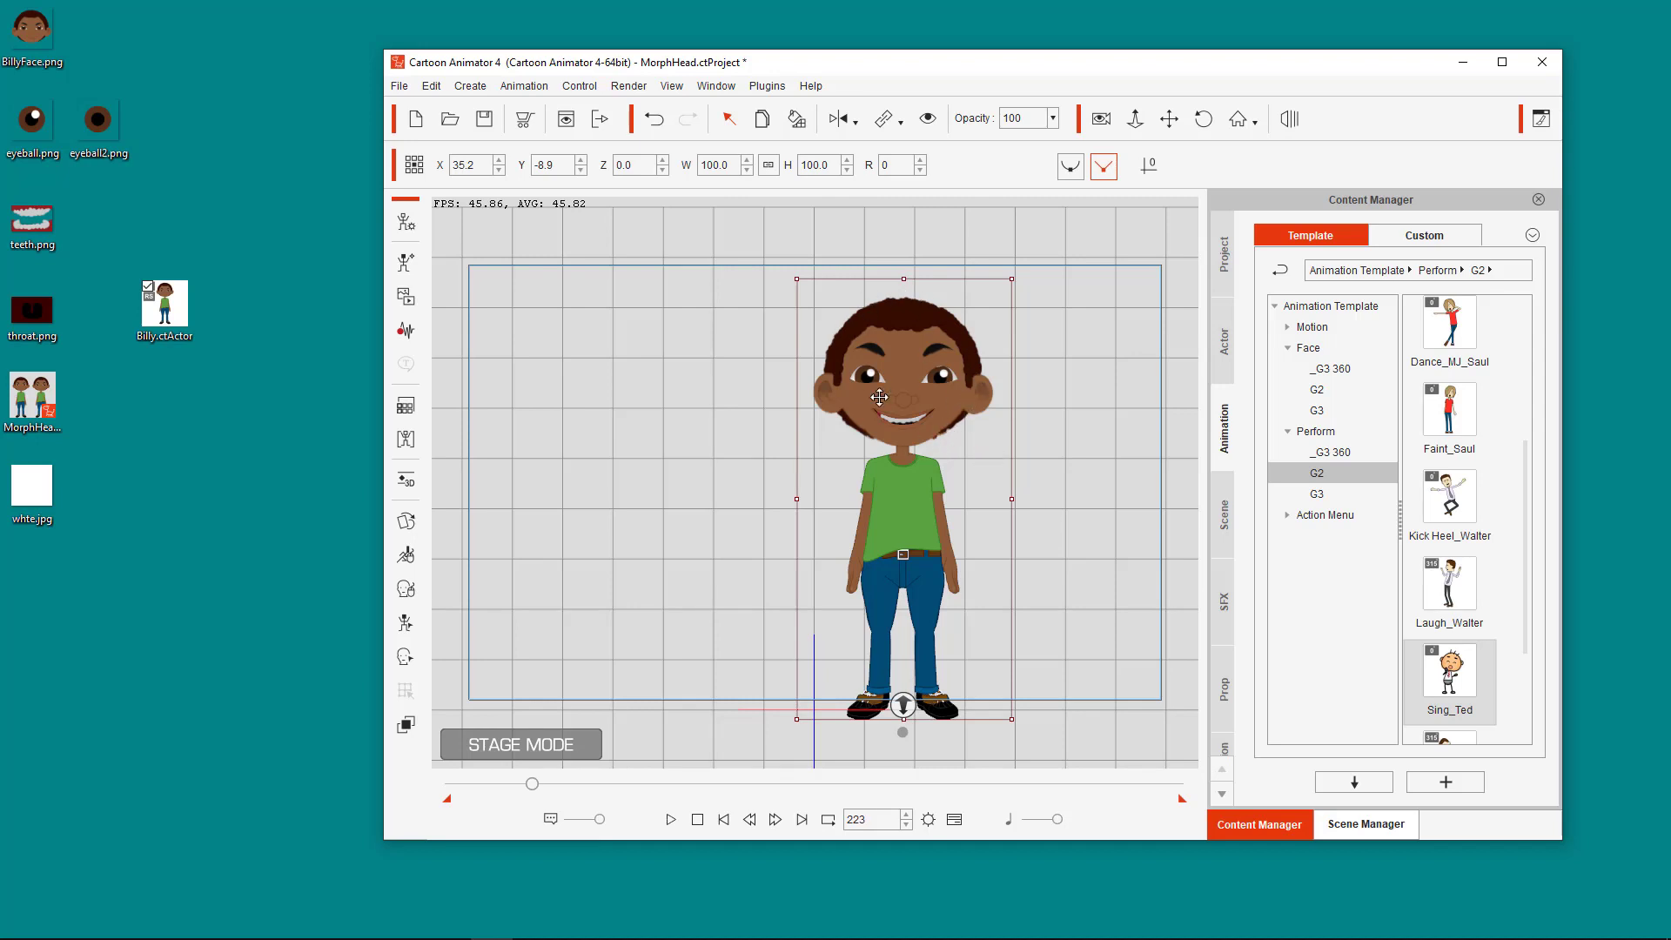
click(1135, 119)
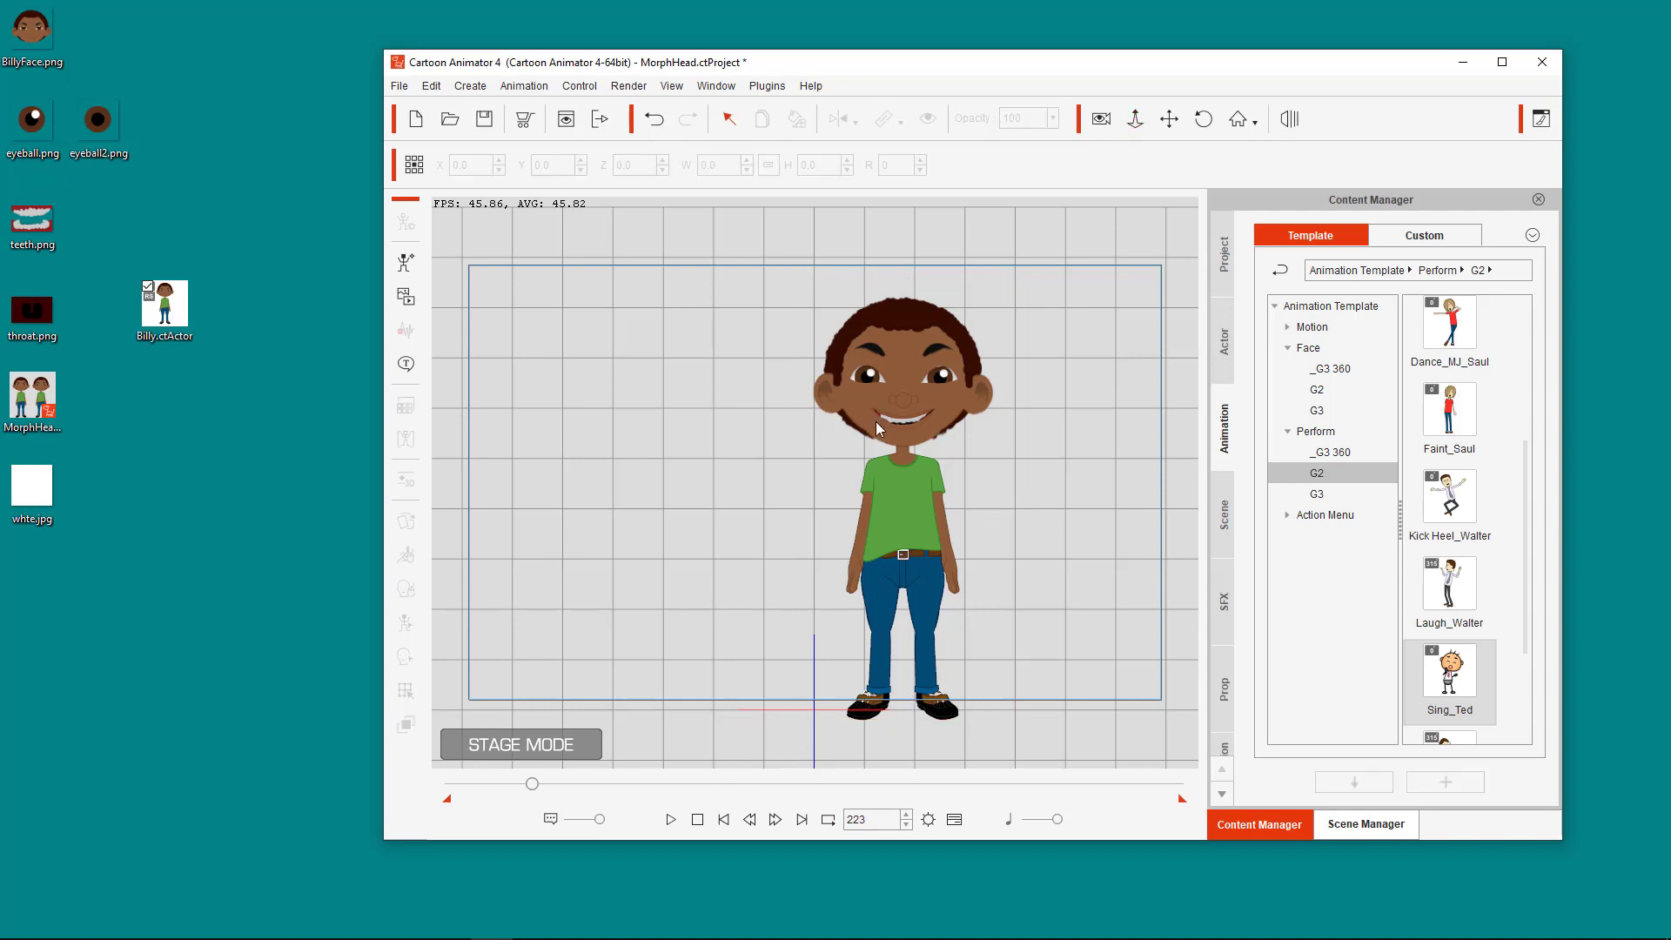
click(696, 820)
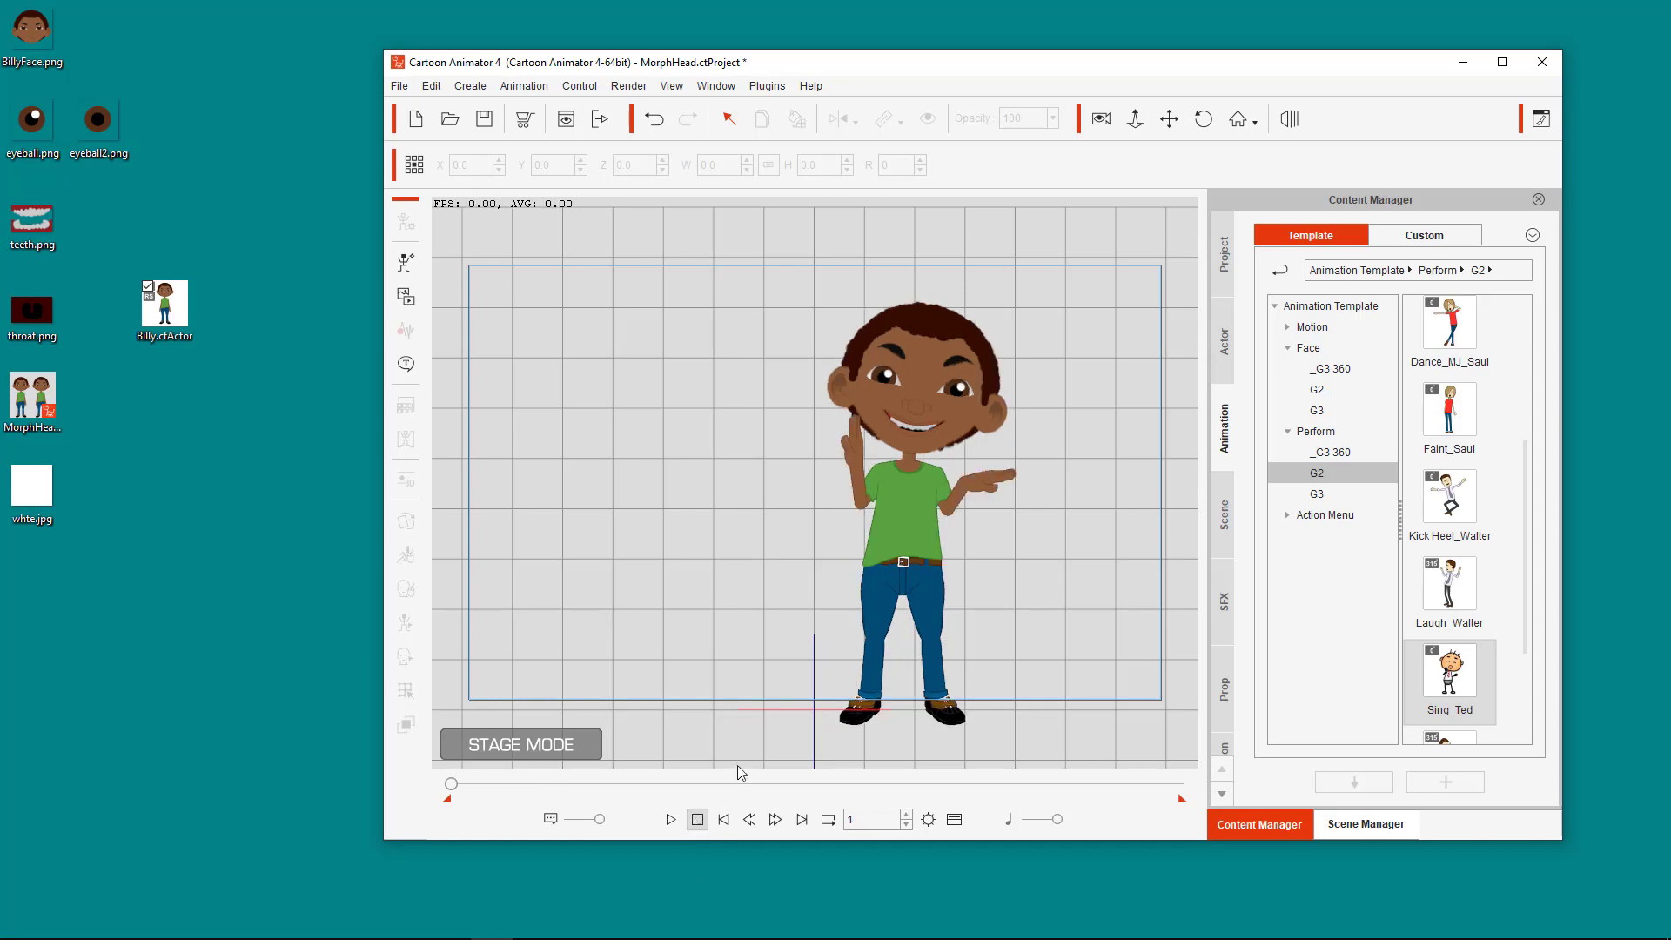
scroll(917, 432, up, 5)
scroll(918, 432, up, 3)
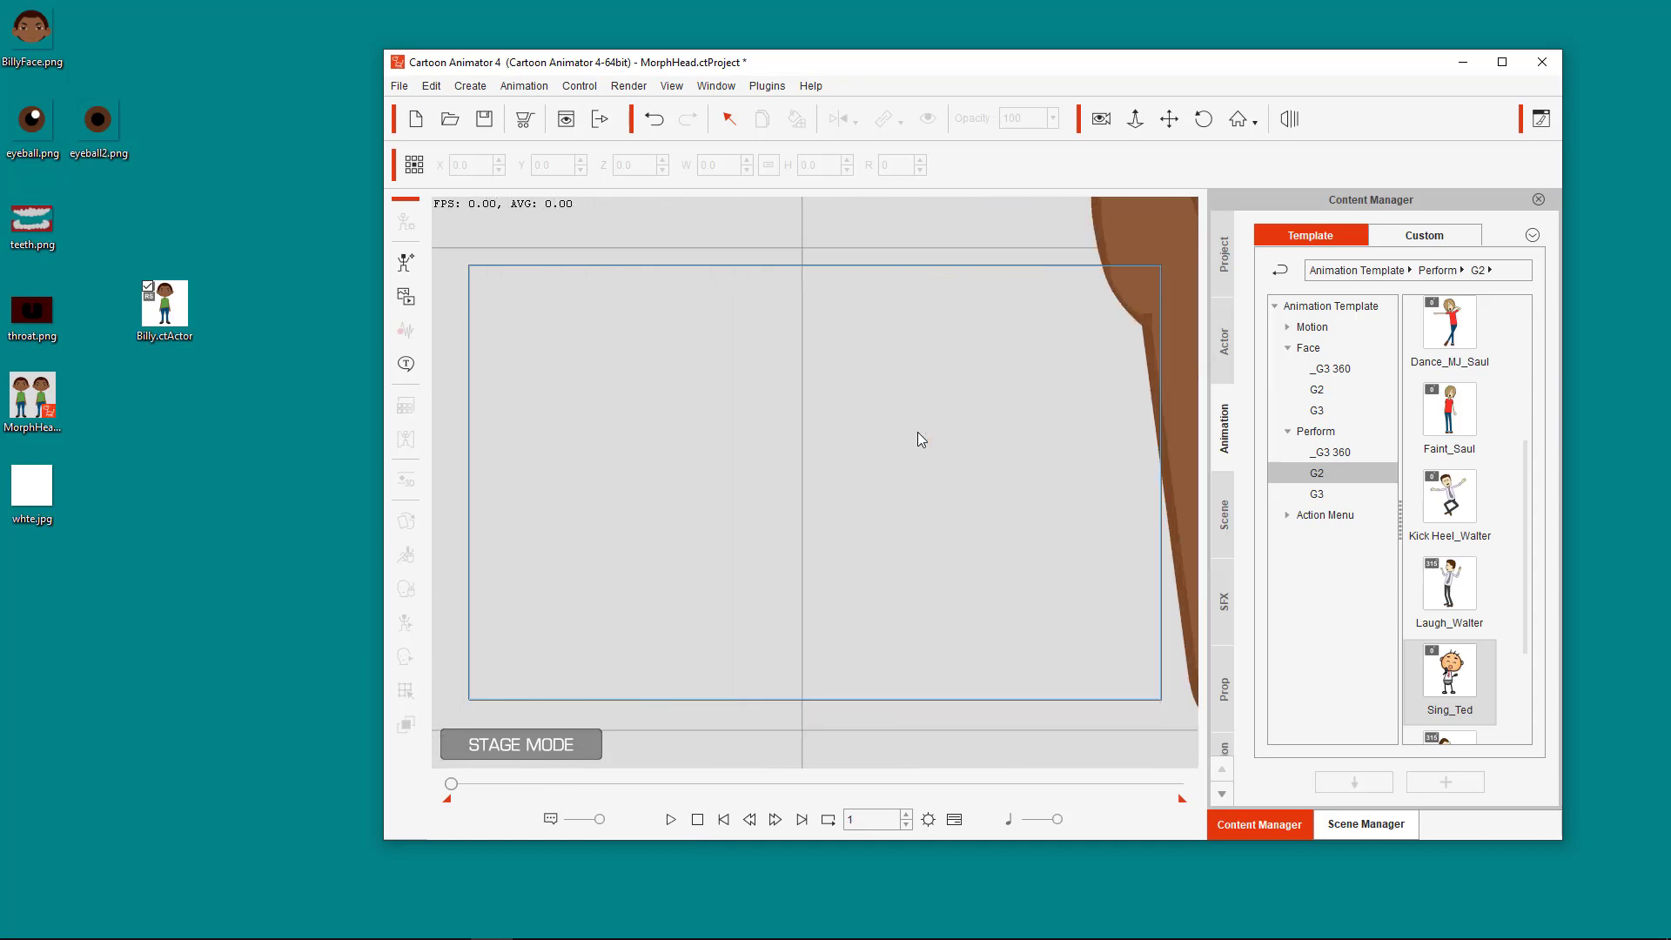
click(1168, 119)
mouse_move(885, 428)
mouse_down()
mouse_move(729, 497)
mouse_move(348, 744)
mouse_up()
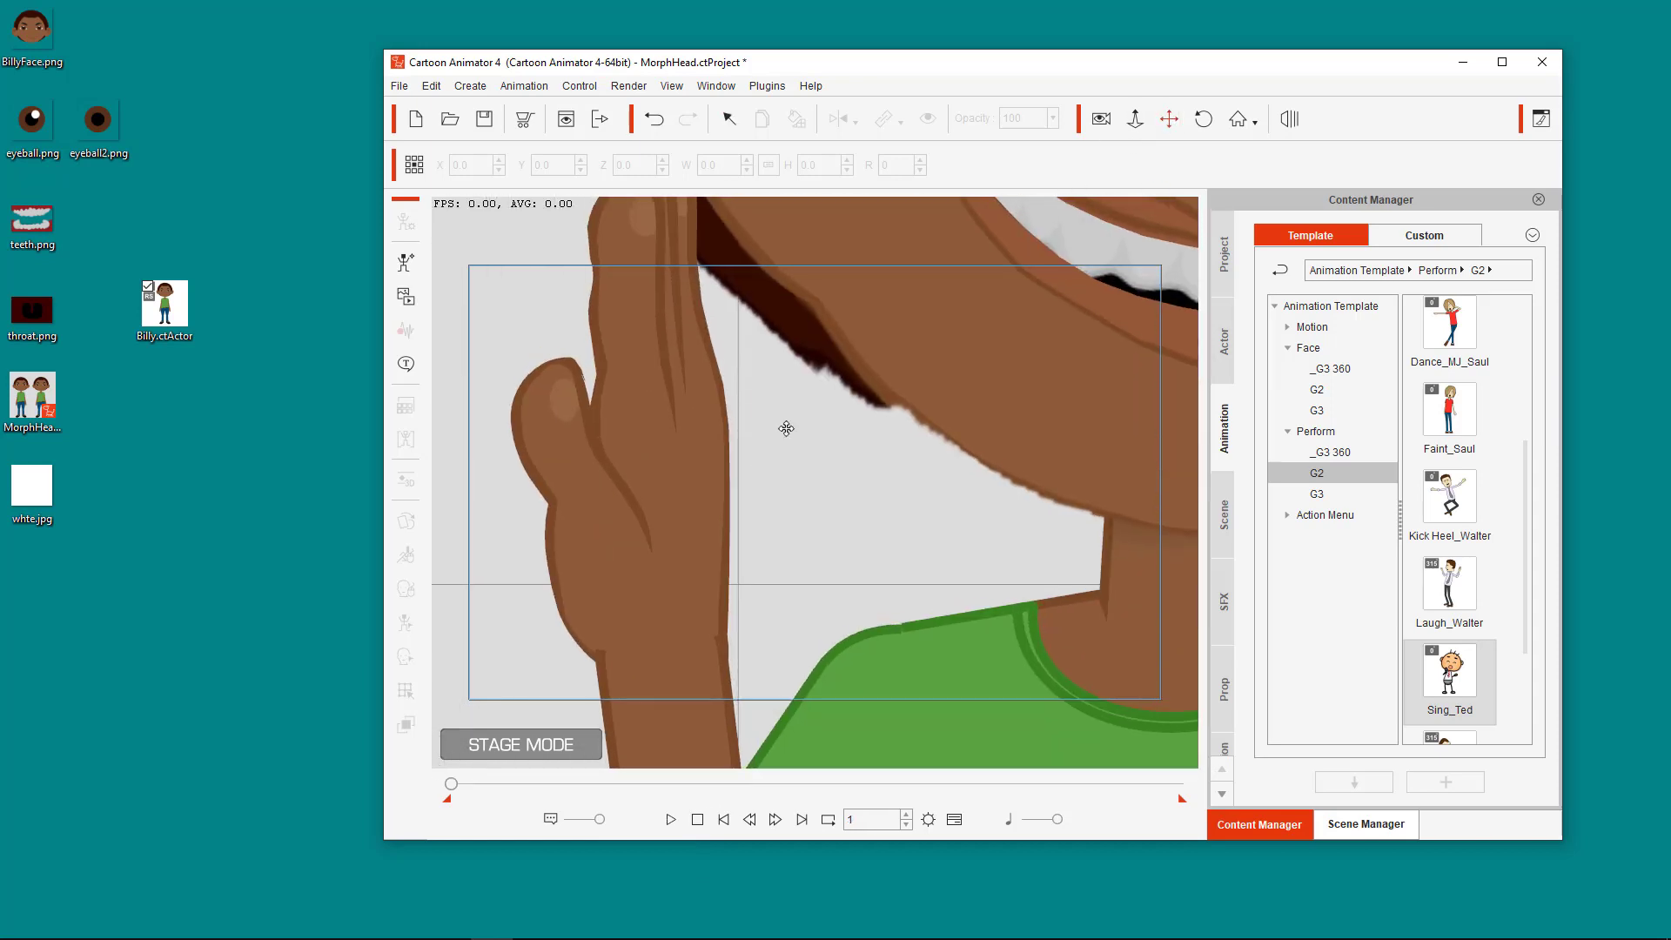
drag(783, 429, 690, 798)
drag(858, 540, 1136, 852)
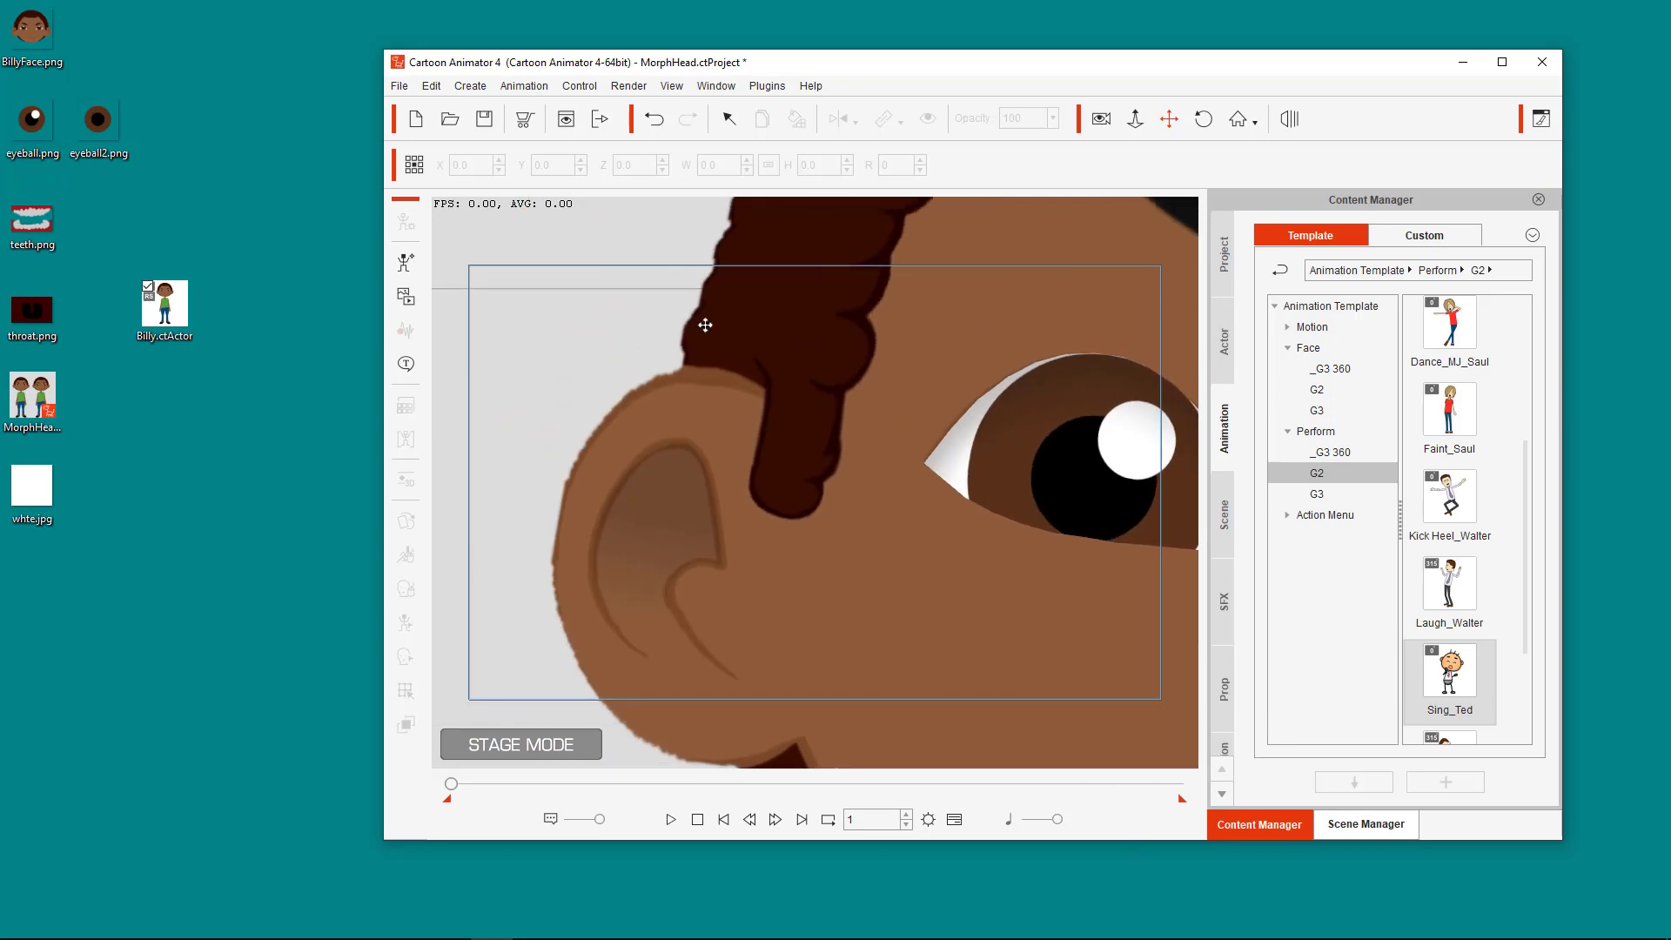
Examine the customized character's hair outline, eyebrow and eye at close zoom
drag(958, 405, 511, 447)
drag(880, 348, 1004, 571)
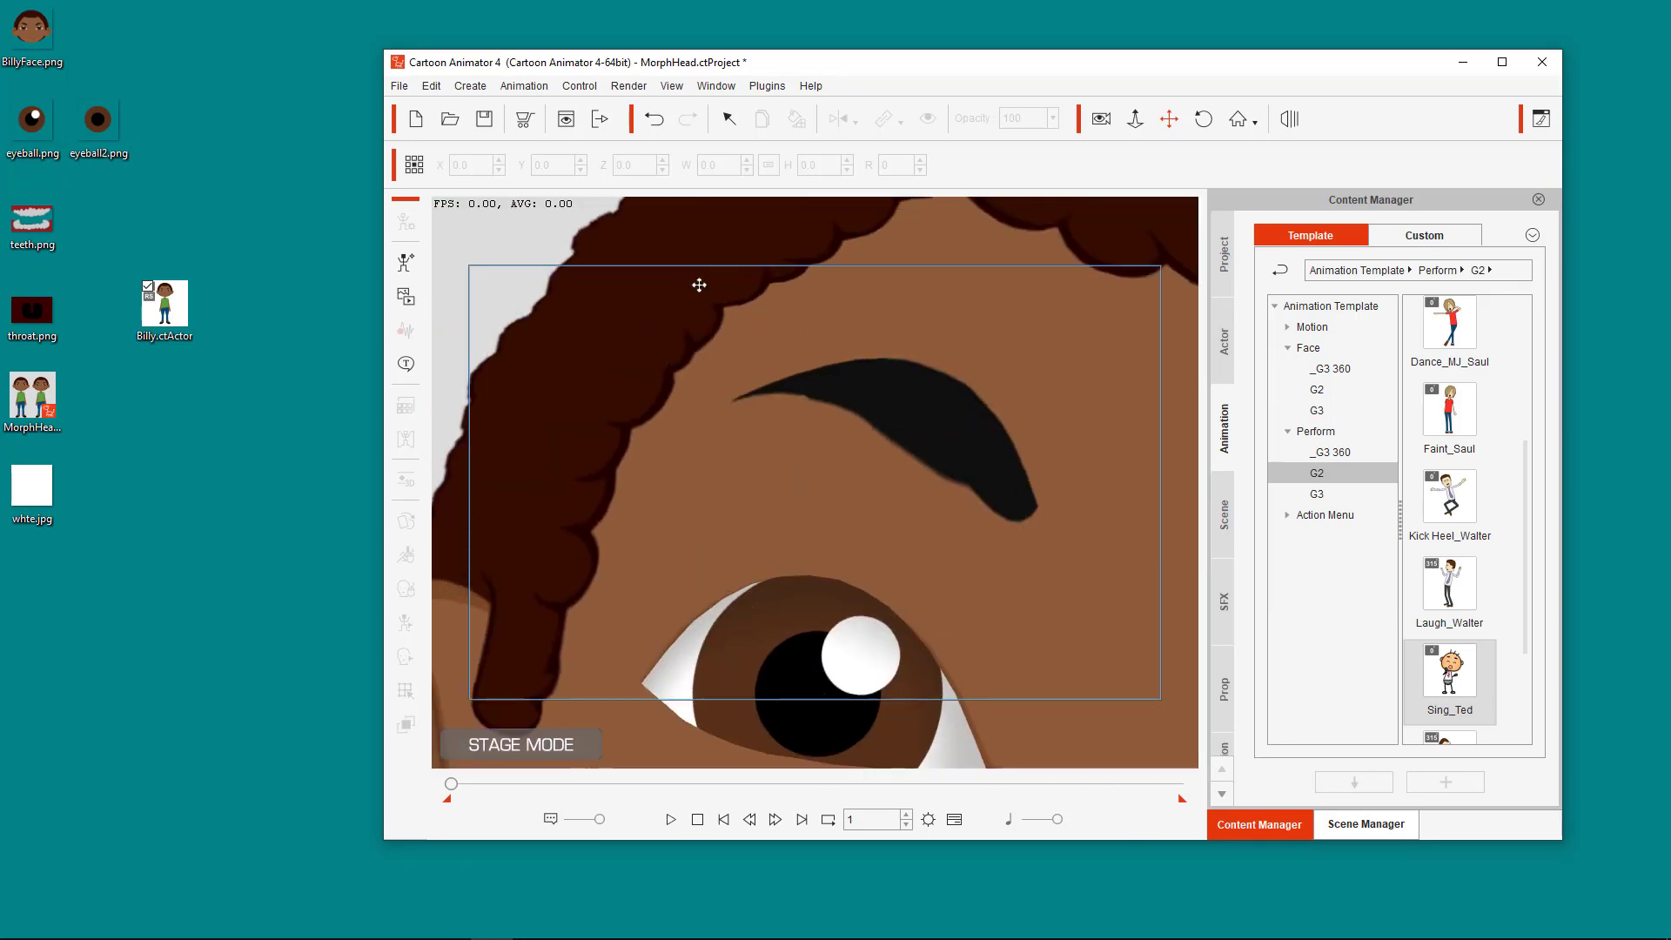
scroll(723, 489, up, 3)
scroll(706, 480, down, 1)
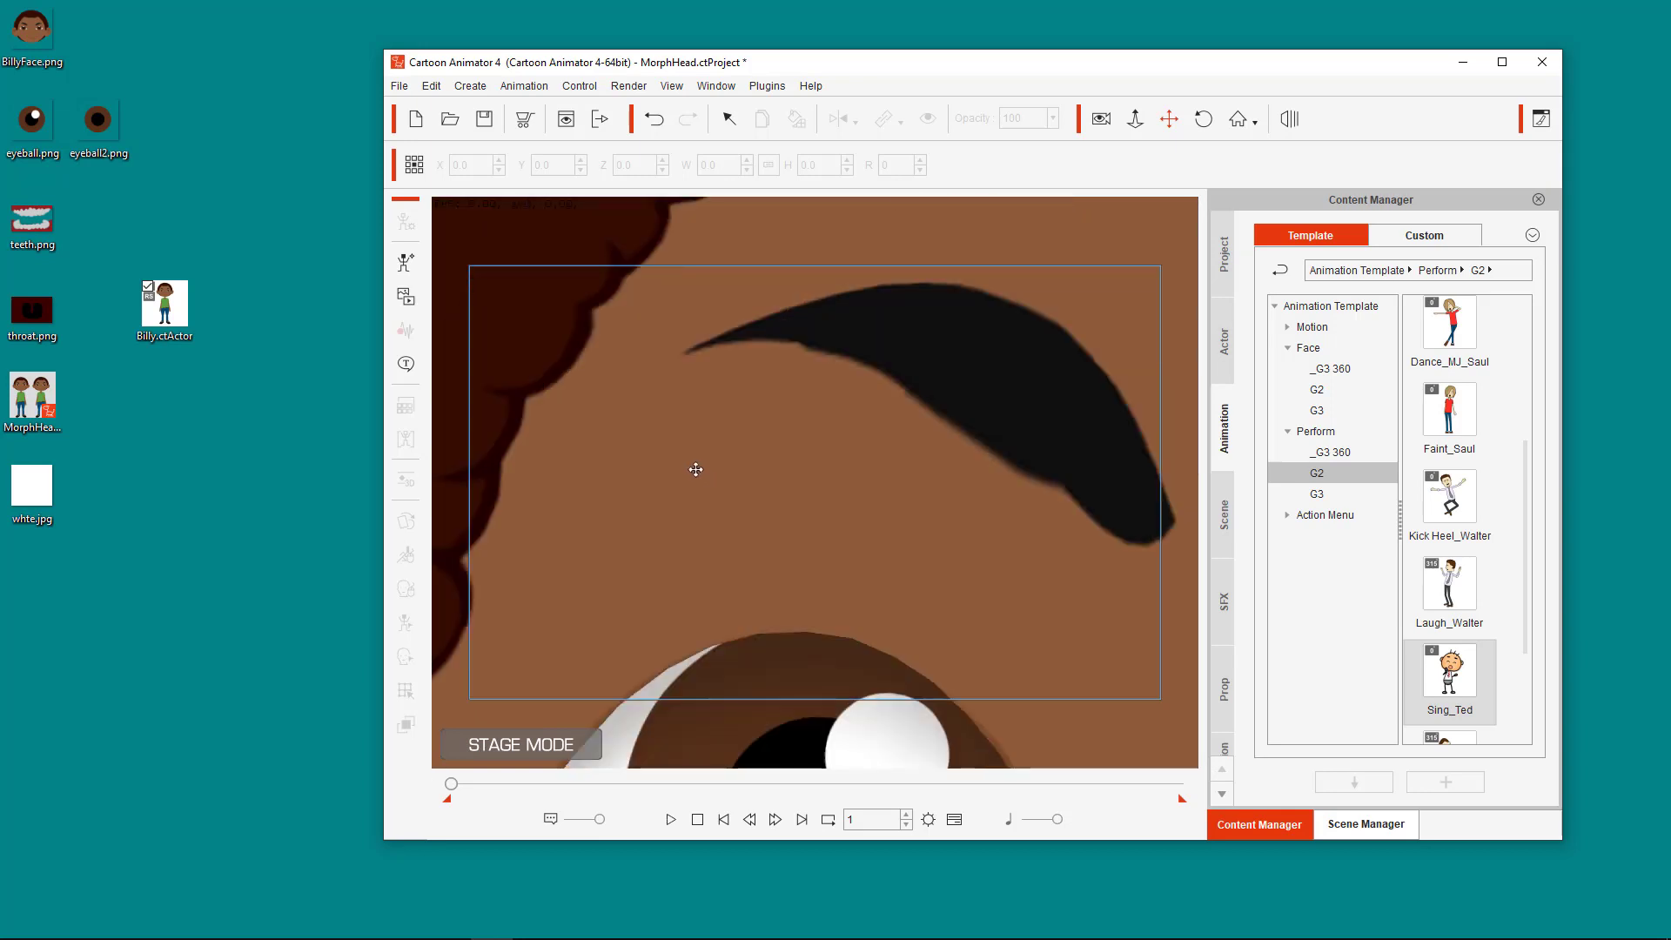
scroll(694, 470, down, 3)
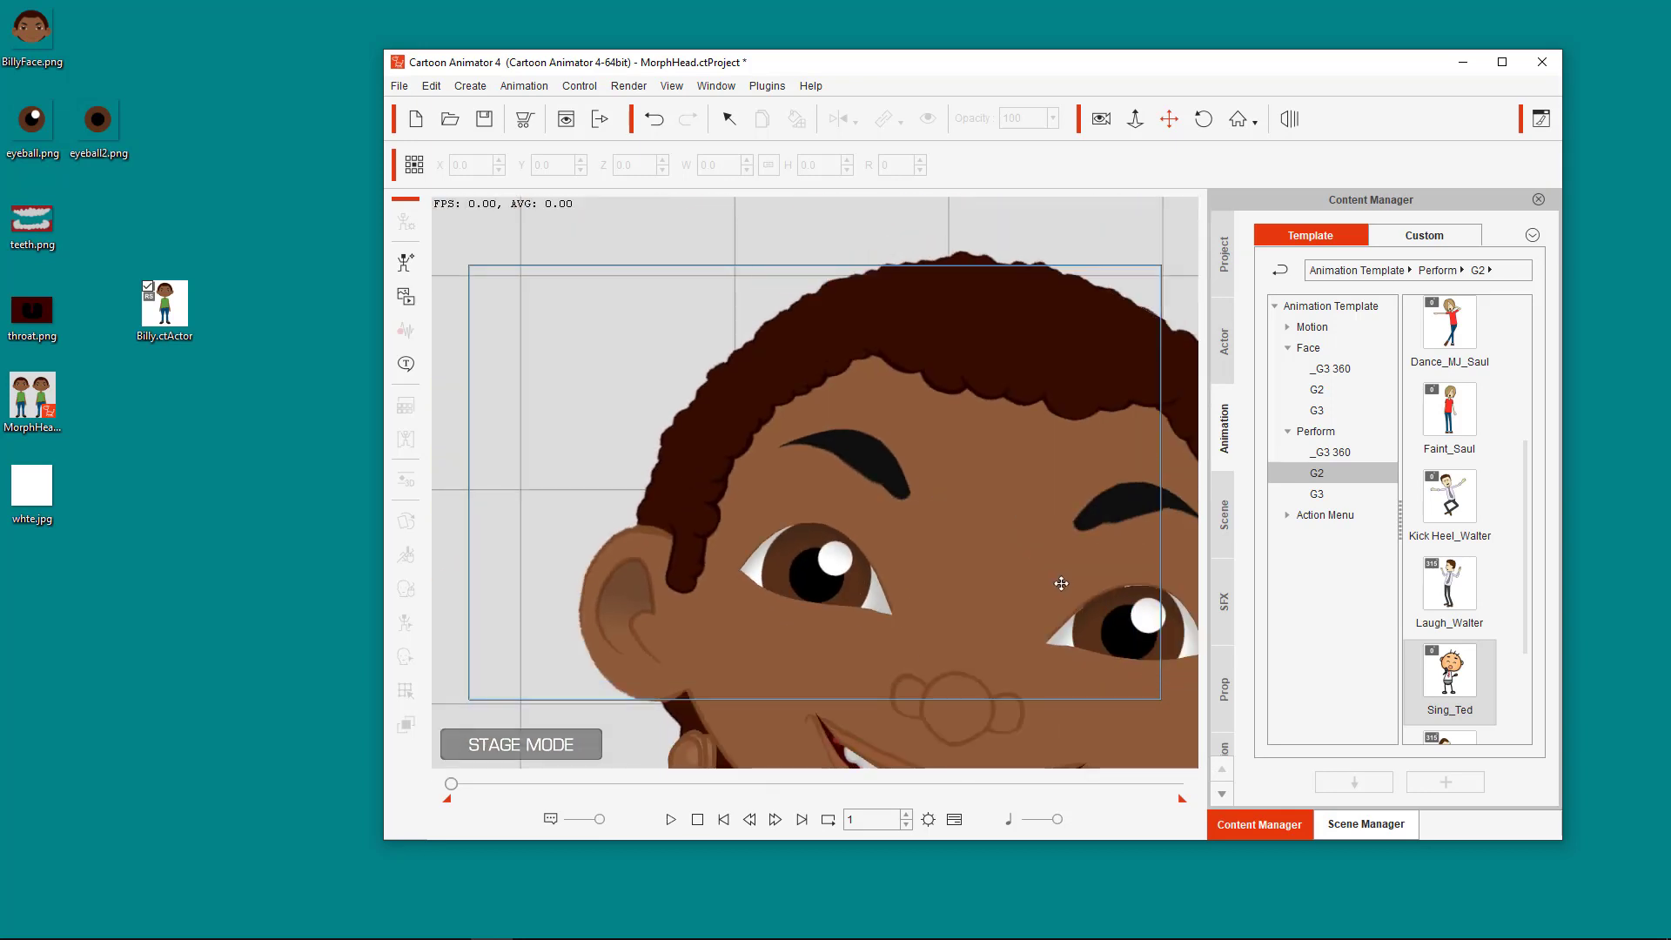
scroll(1063, 583, down, 2)
Switch to CrazyTalk Animator 3 and examine the character's face, mouth and hair edges at close zoom
click(615, 928)
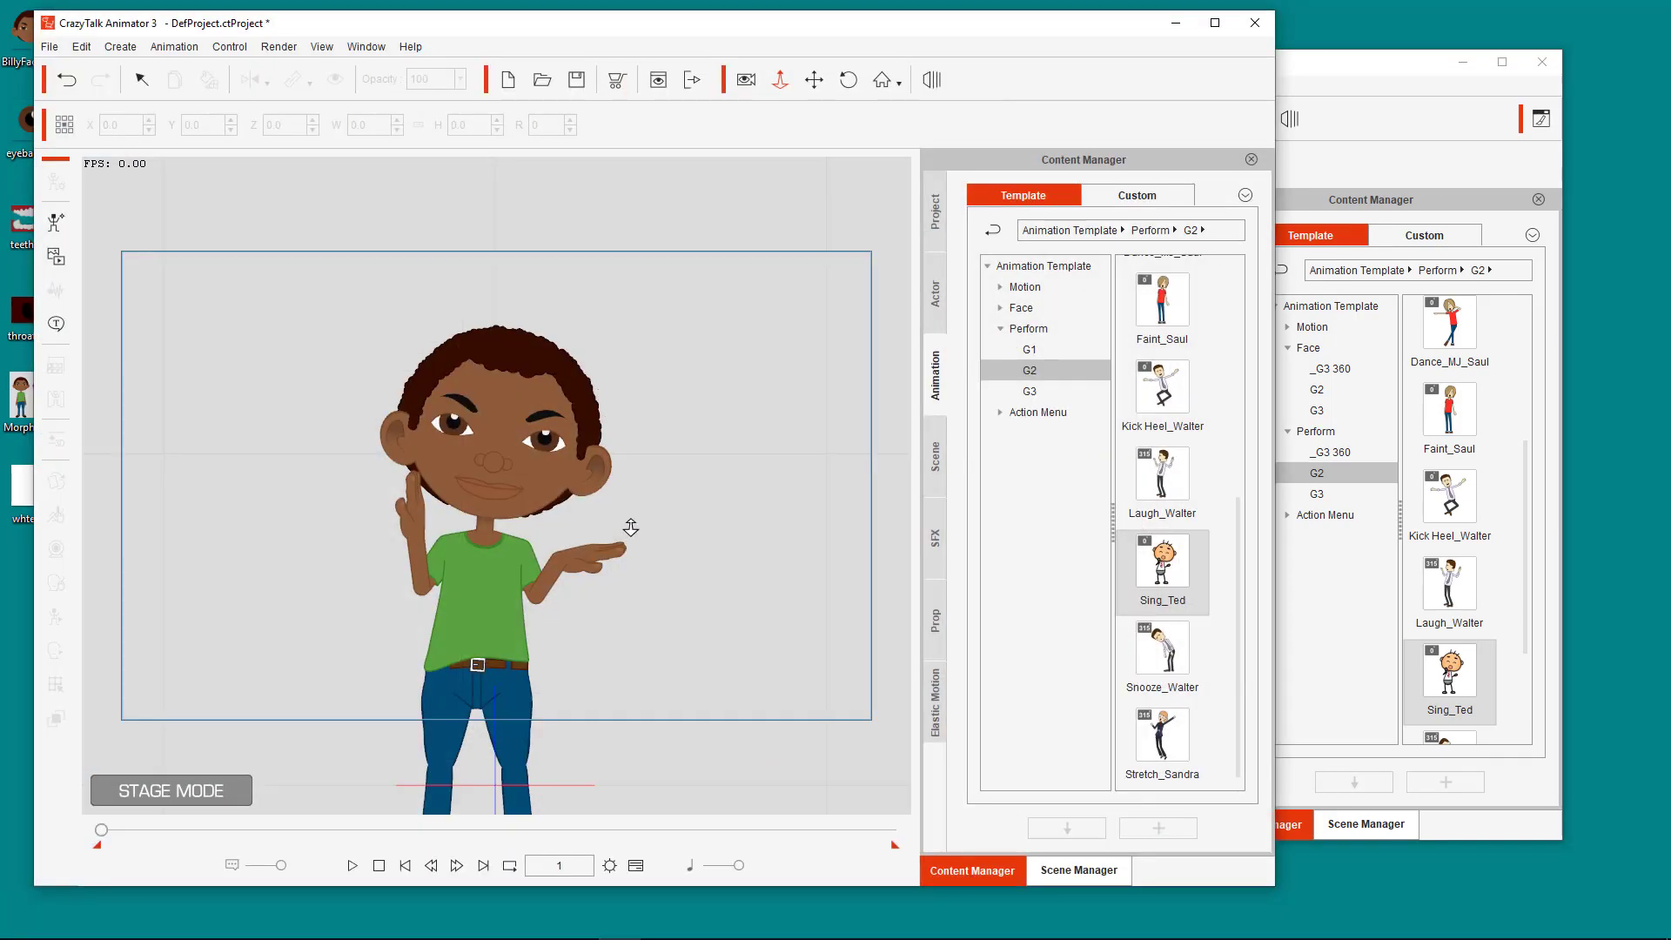
scroll(628, 533, up, 5)
scroll(624, 260, down, 5)
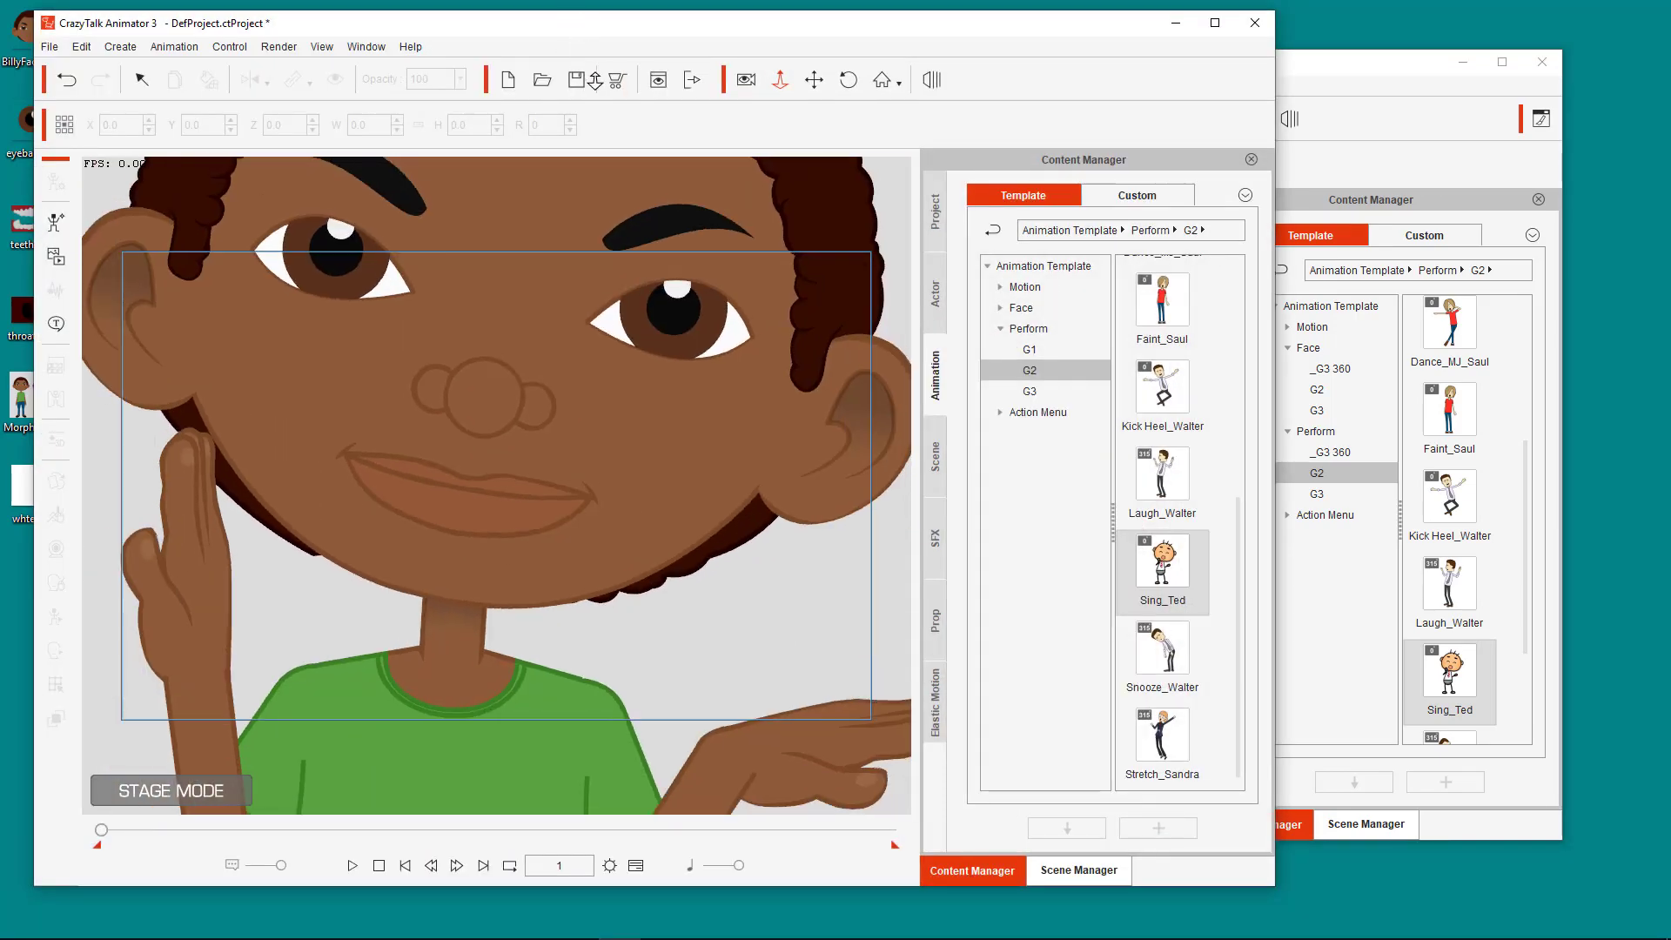
drag(623, 260, 604, 72)
Switch to Cartoon Animator 4 and open Face Puppet for the customized character, with its window clear of the face
click(1355, 78)
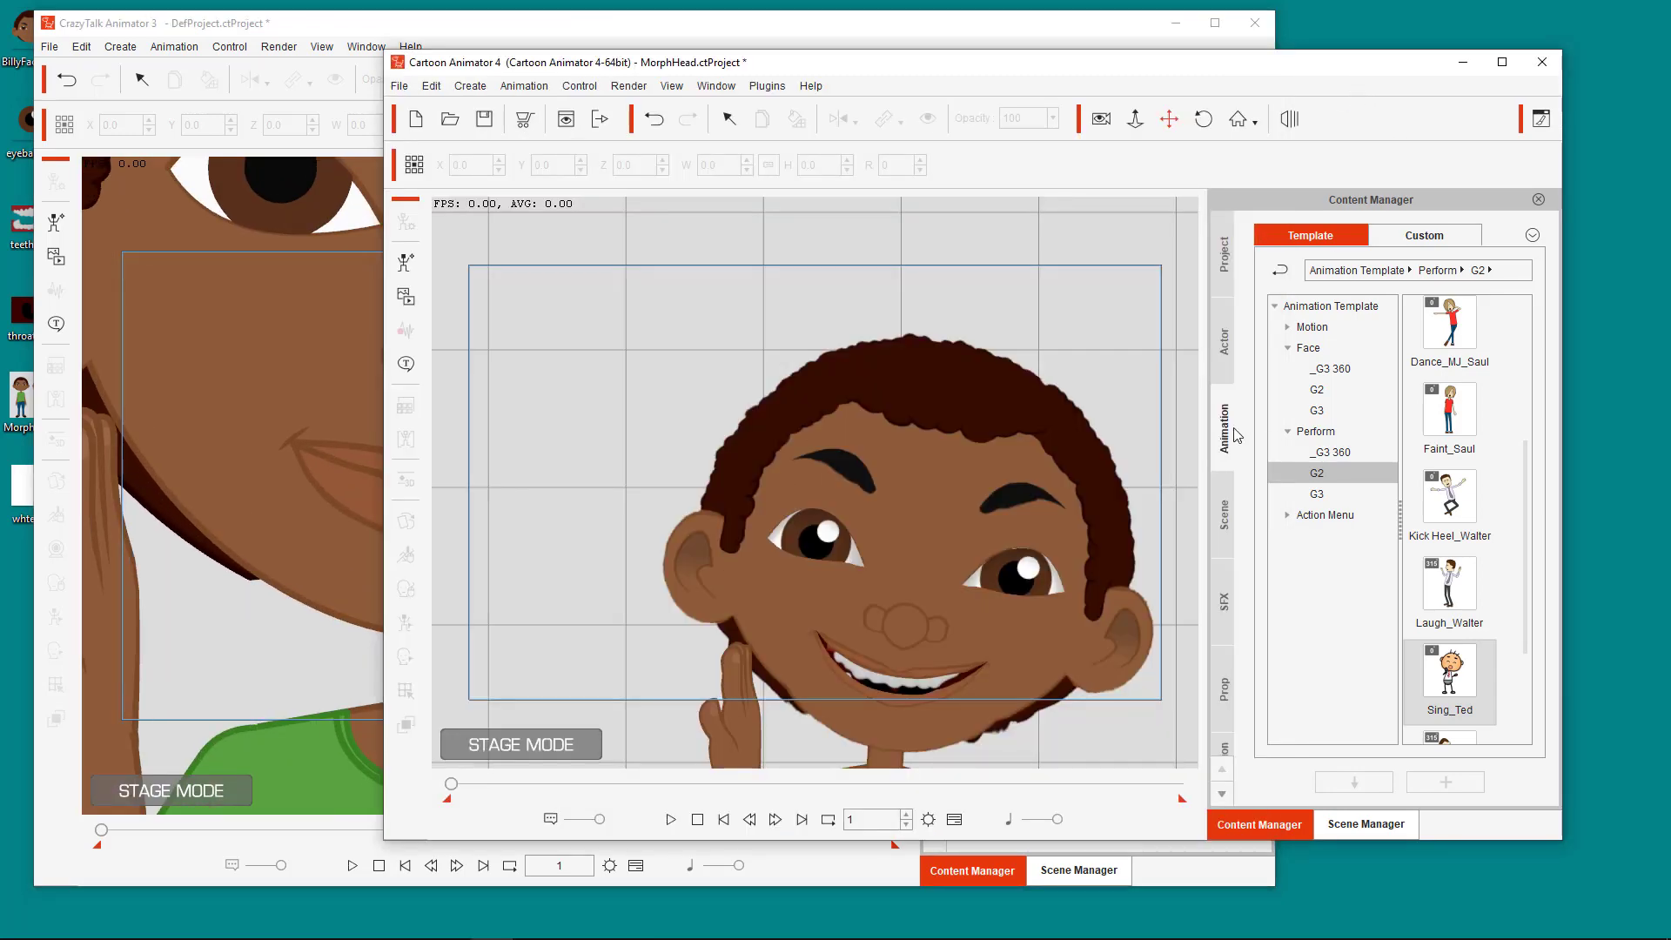
scroll(941, 624, down, 3)
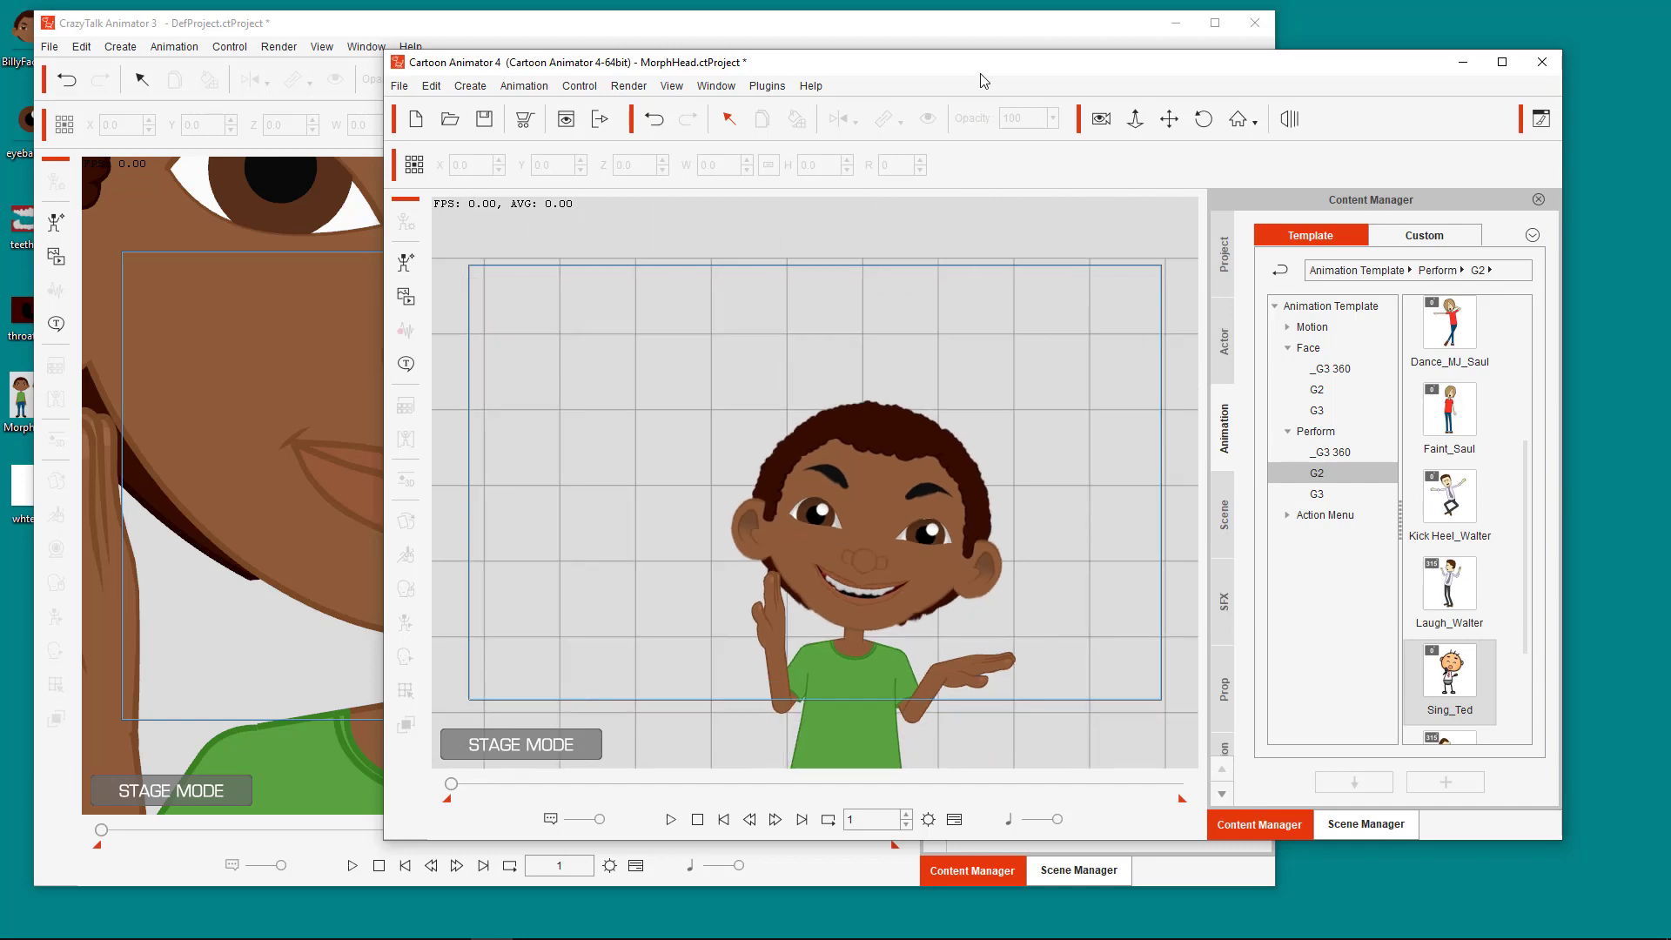
drag(979, 65, 1065, 36)
click(1254, 90)
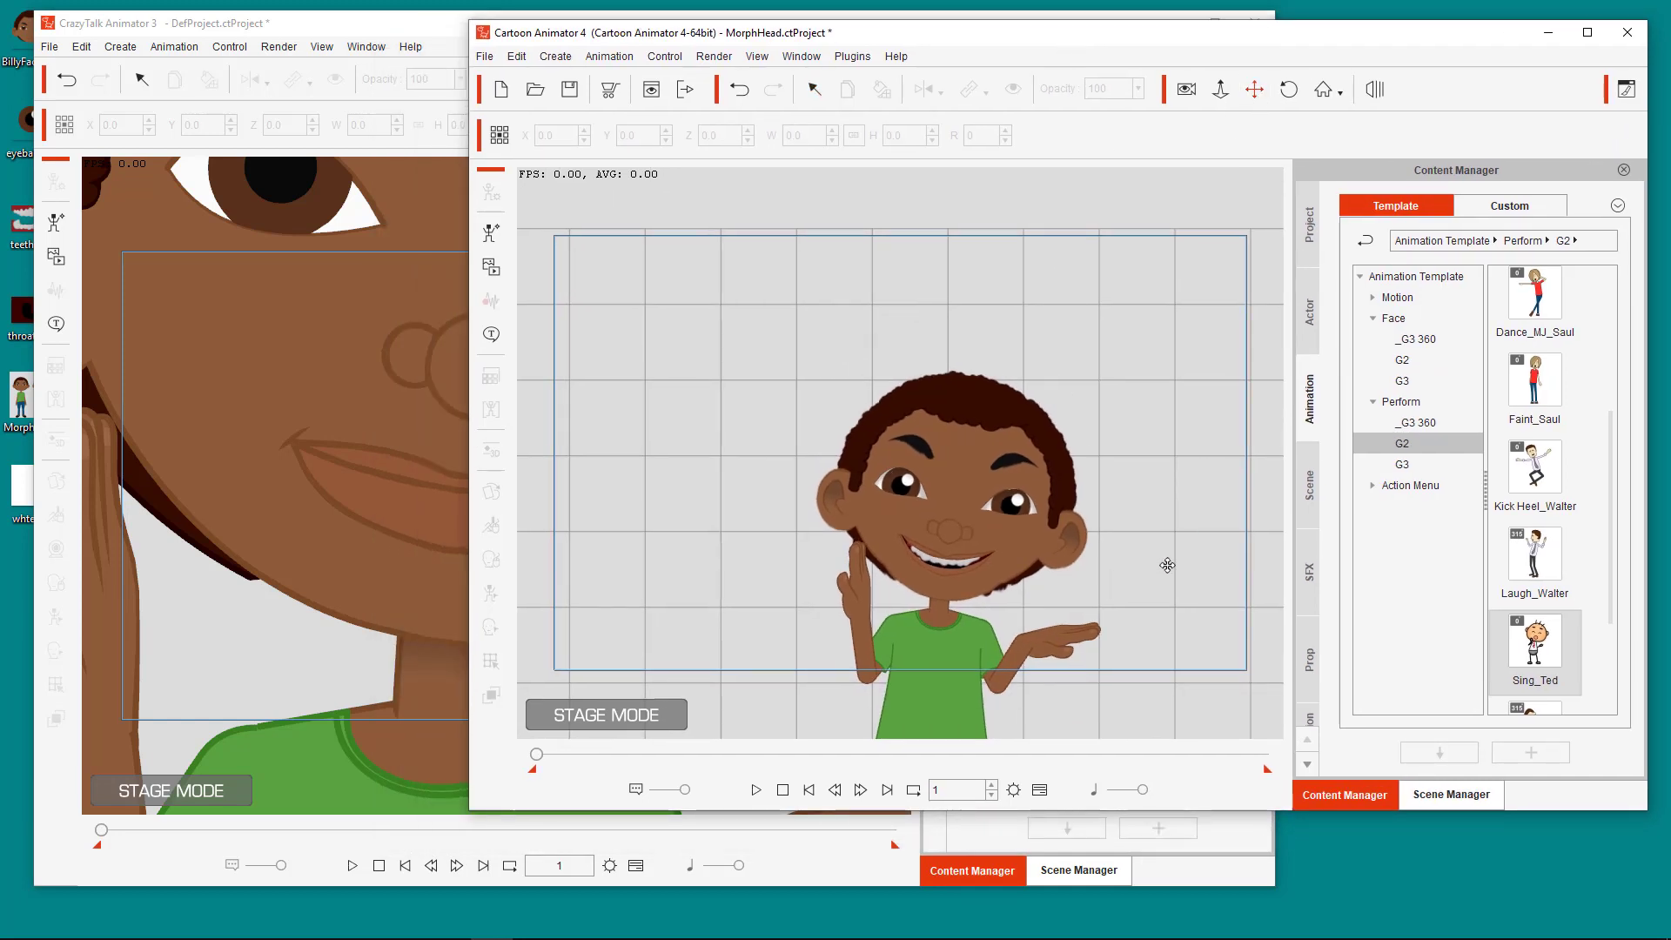
drag(1168, 568, 790, 227)
key(q)
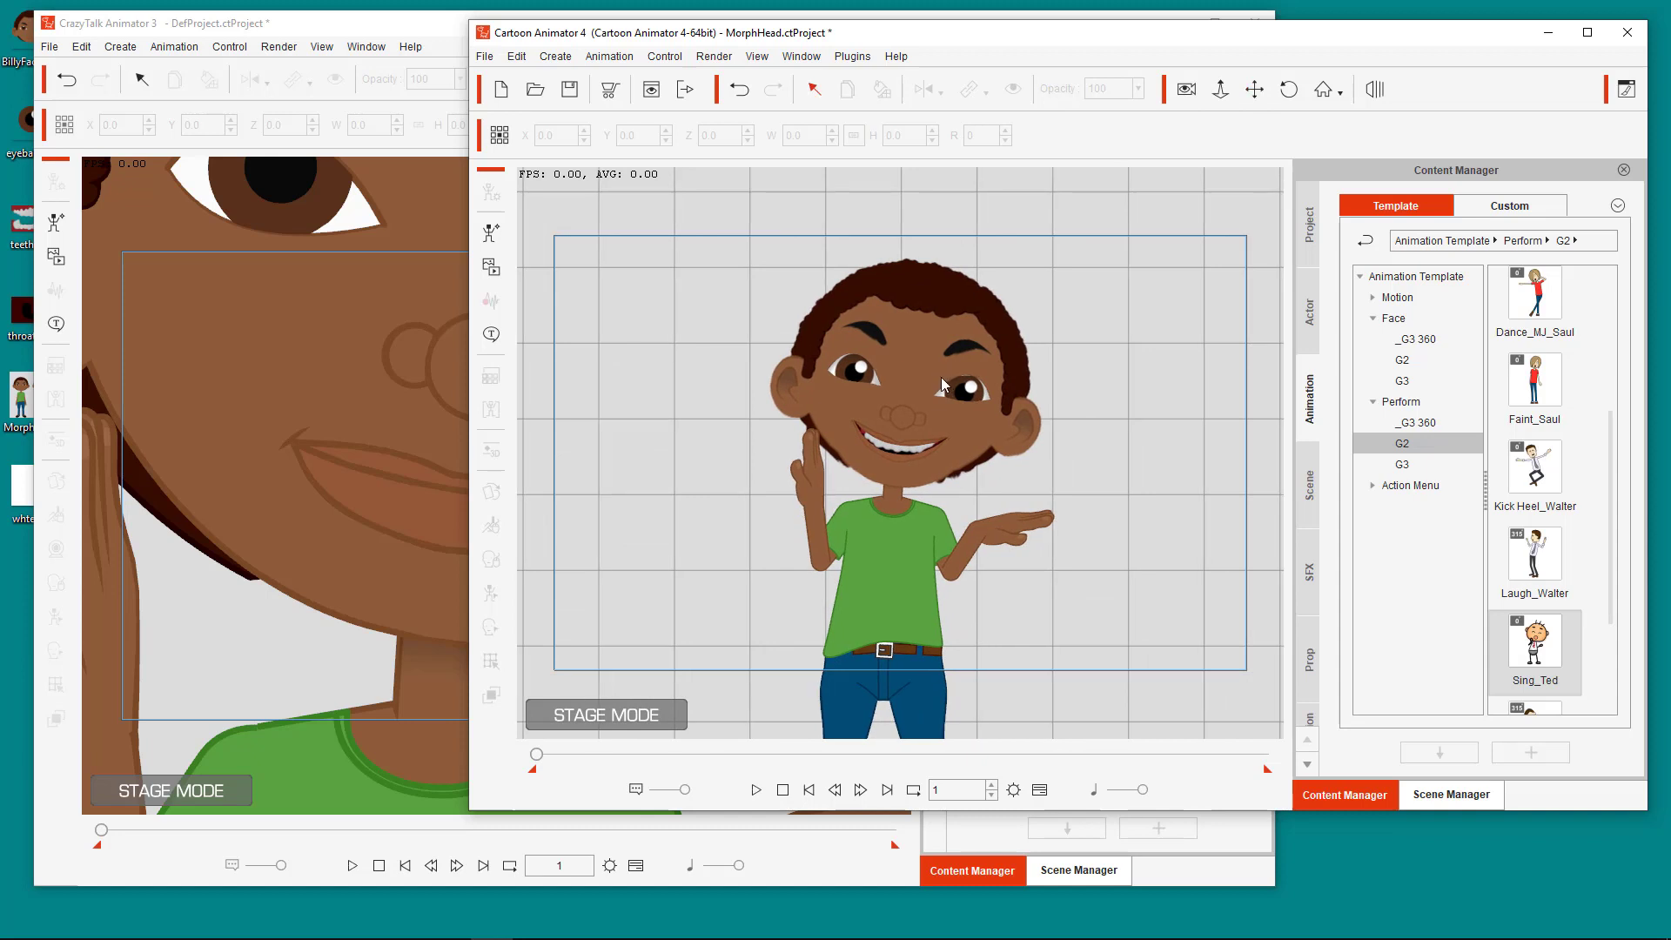
click(919, 368)
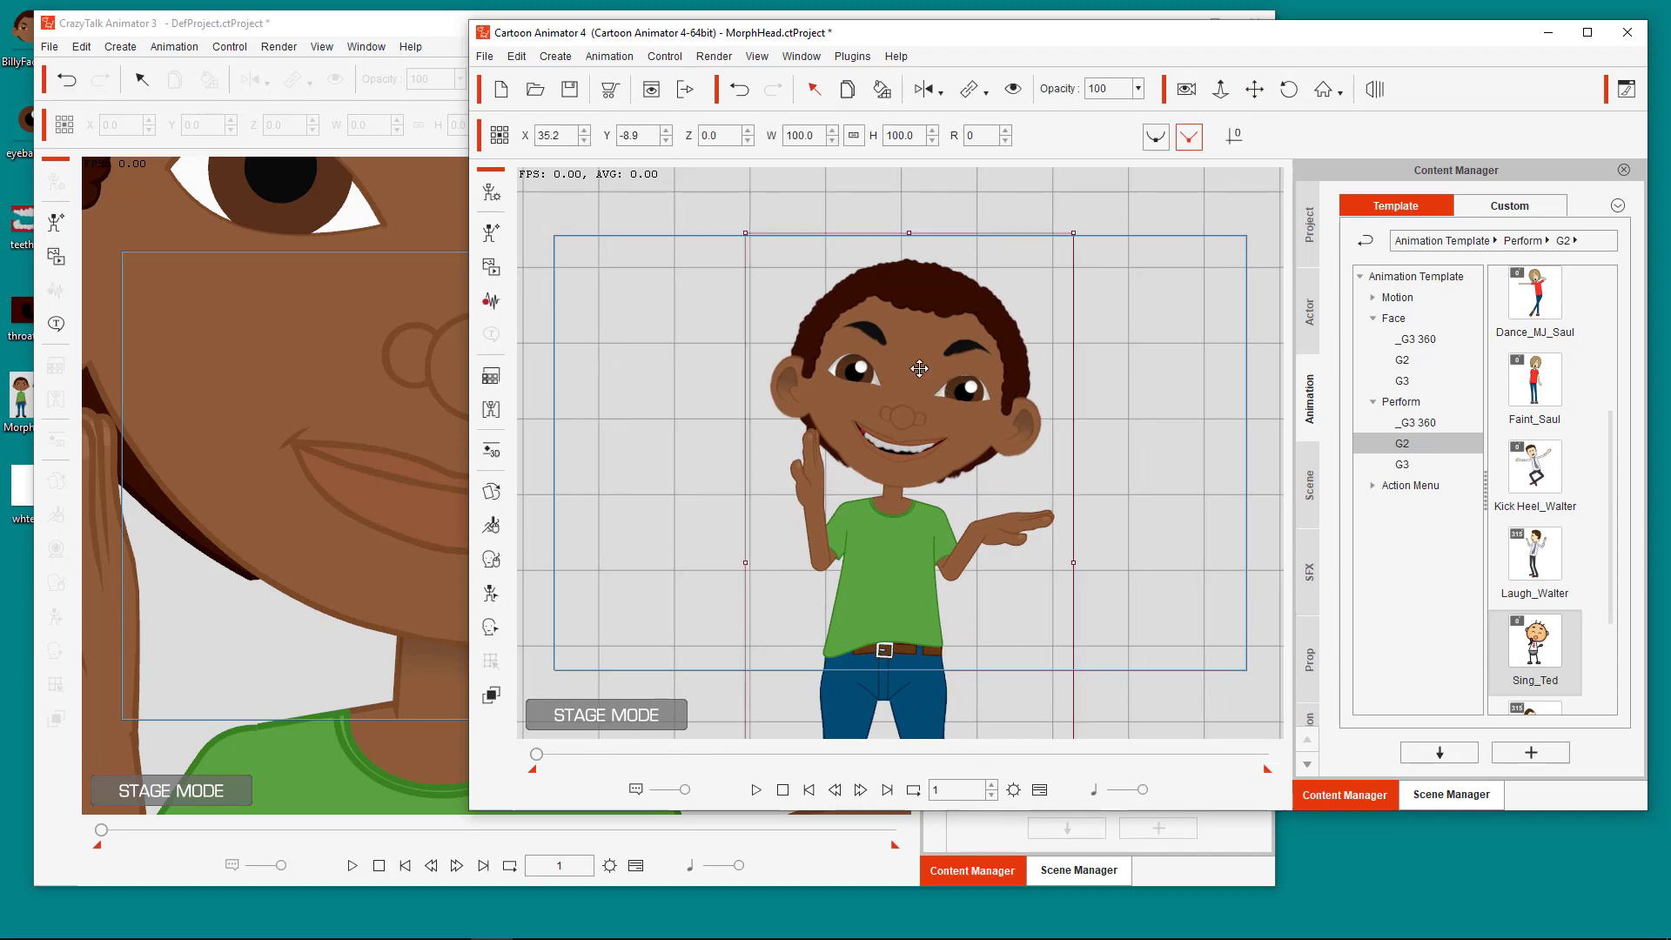
click(602, 57)
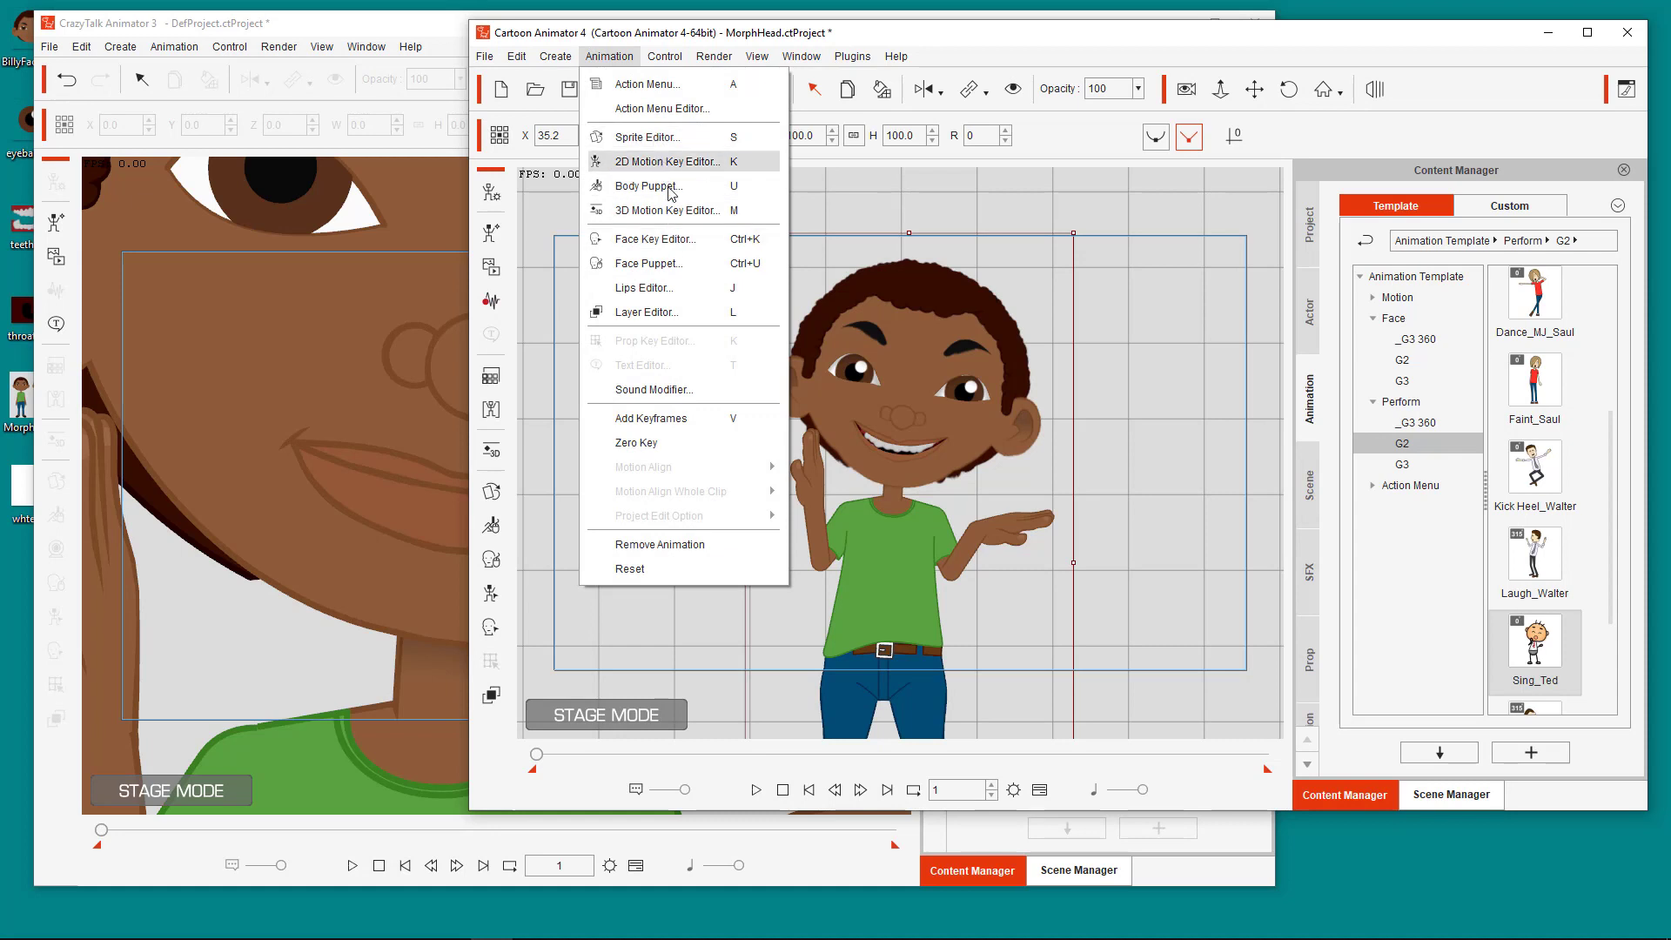
click(658, 266)
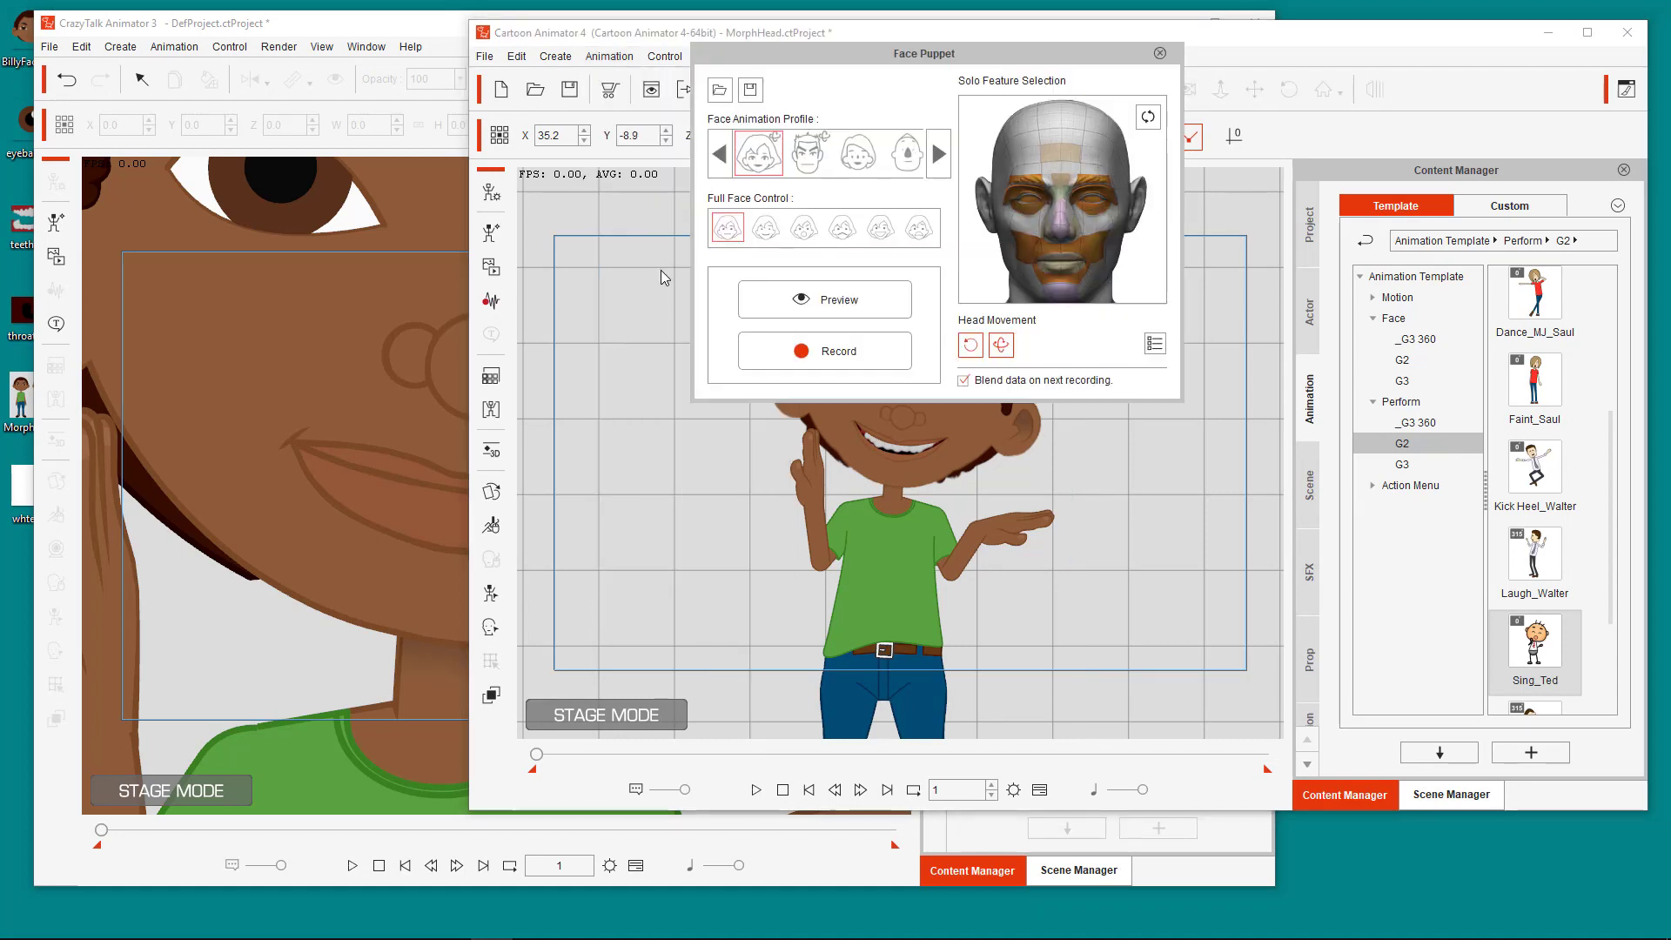
drag(880, 58, 1252, 180)
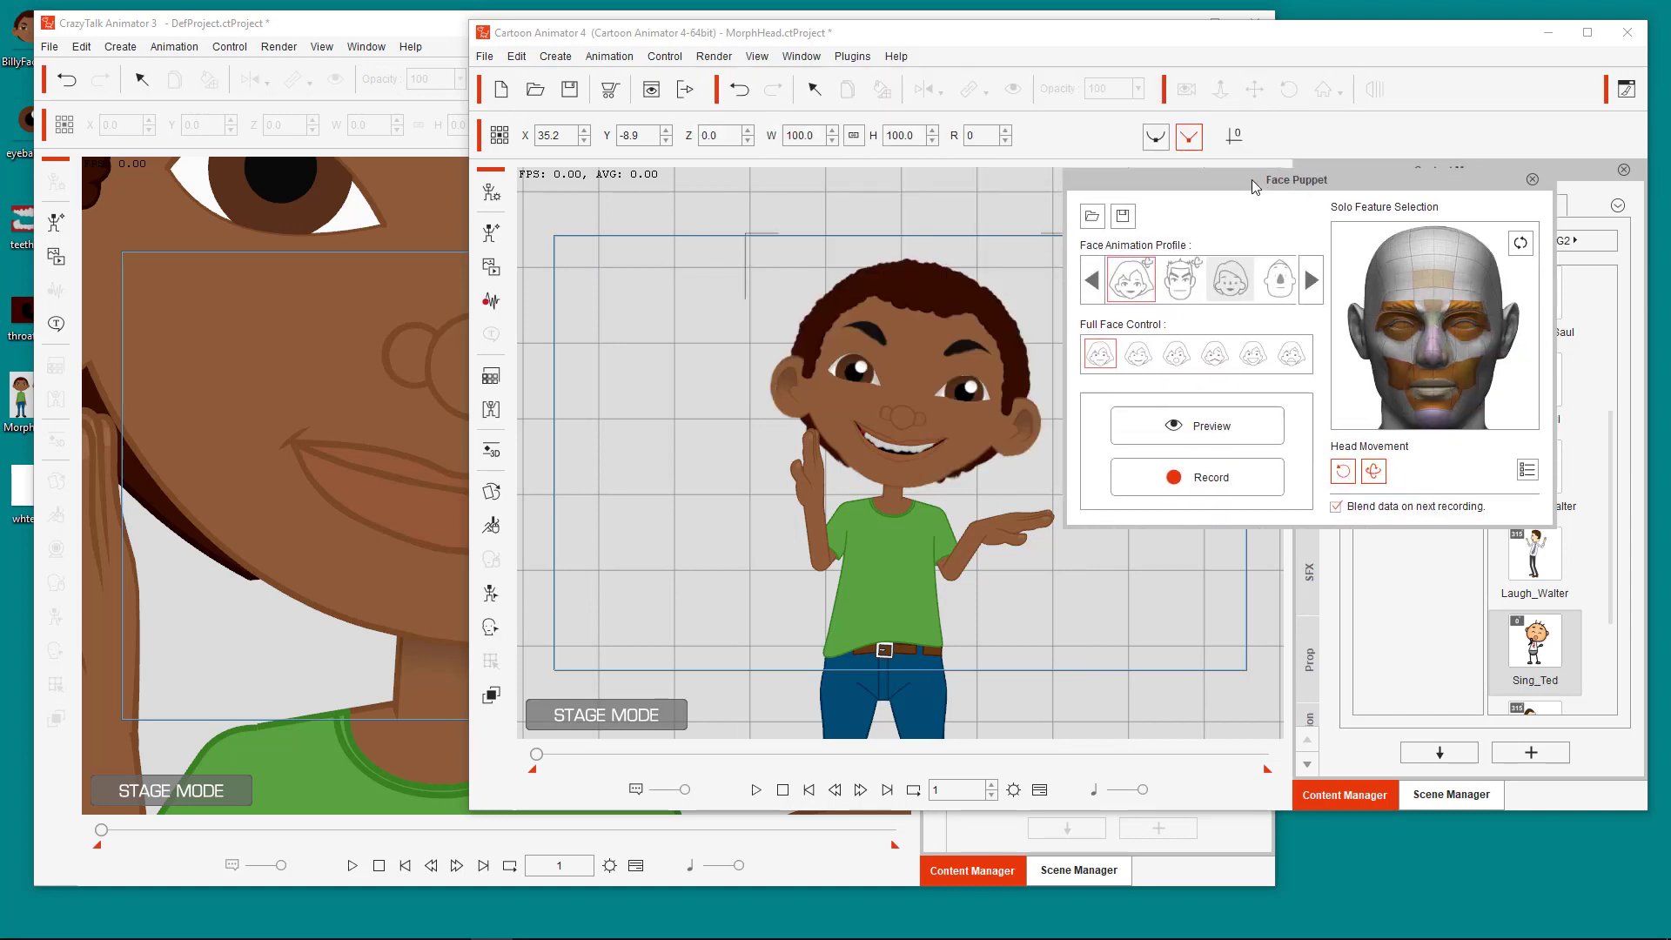
Preview face puppeteering on the customized character with the first Full Face Control preset
click(1194, 426)
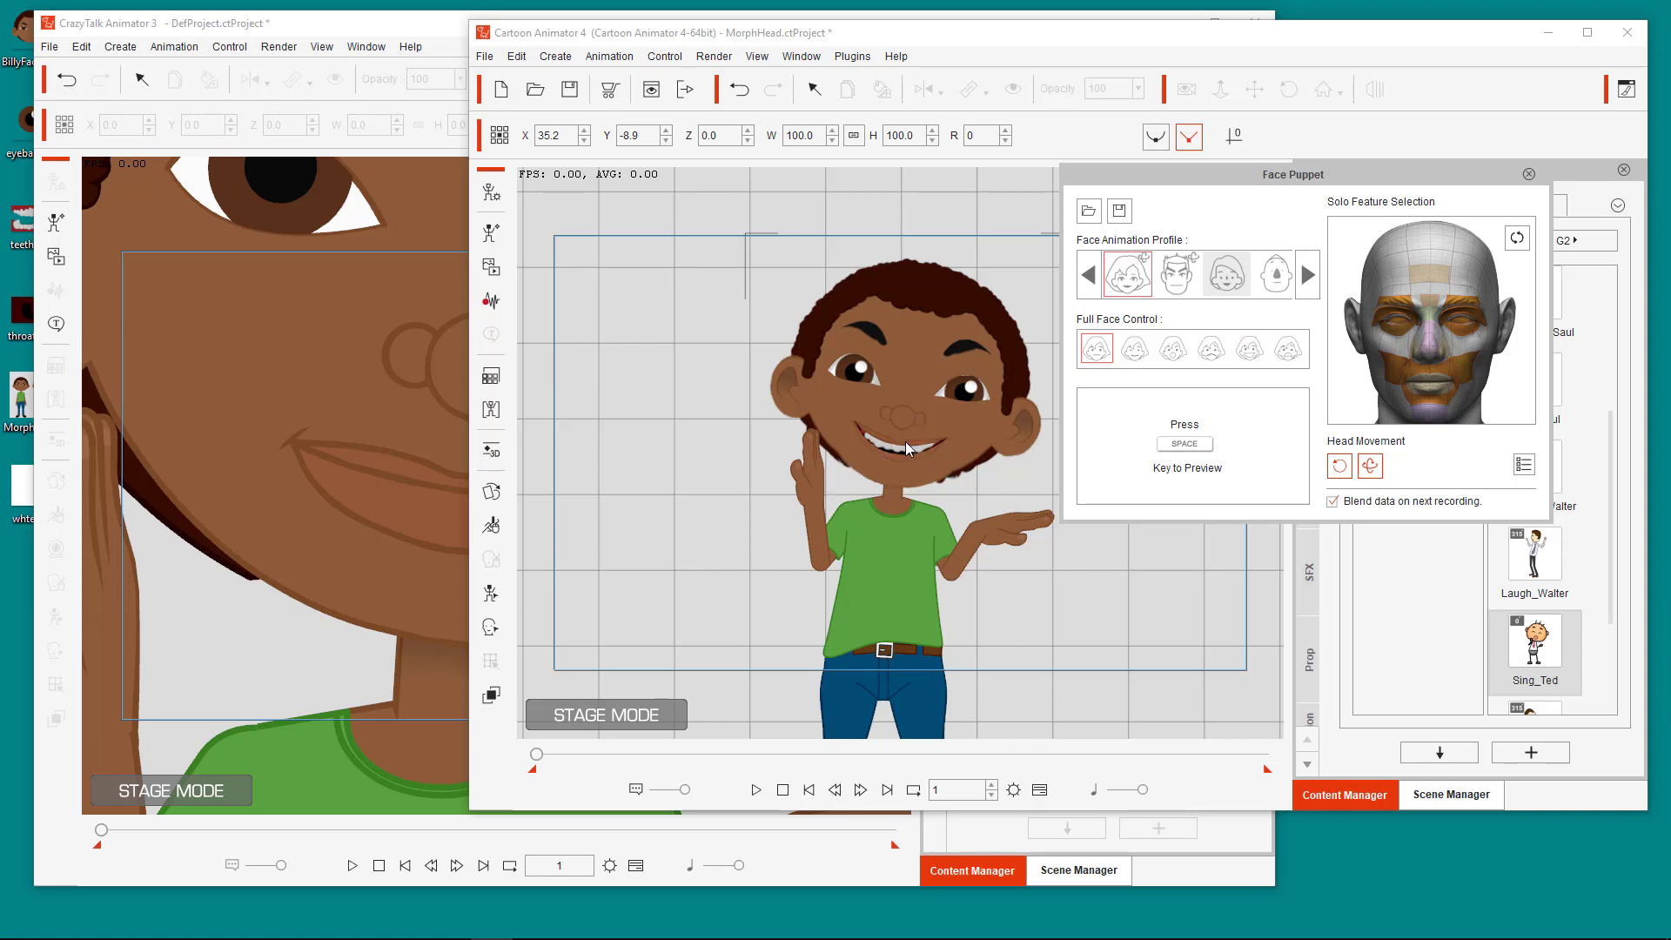
key(space)
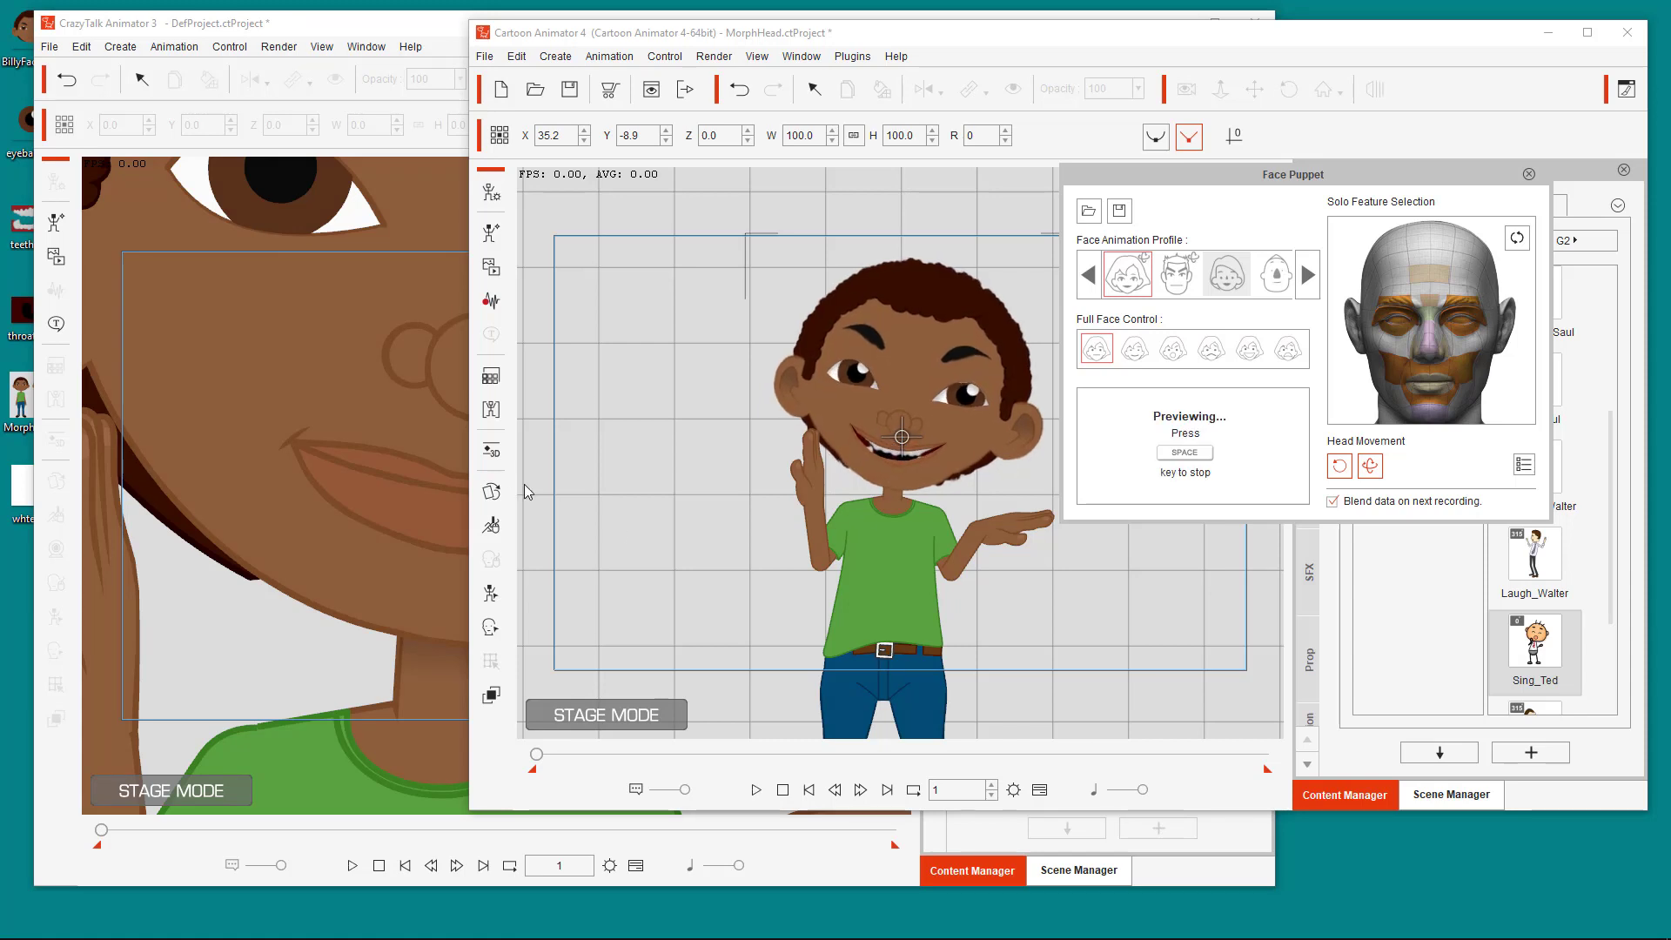
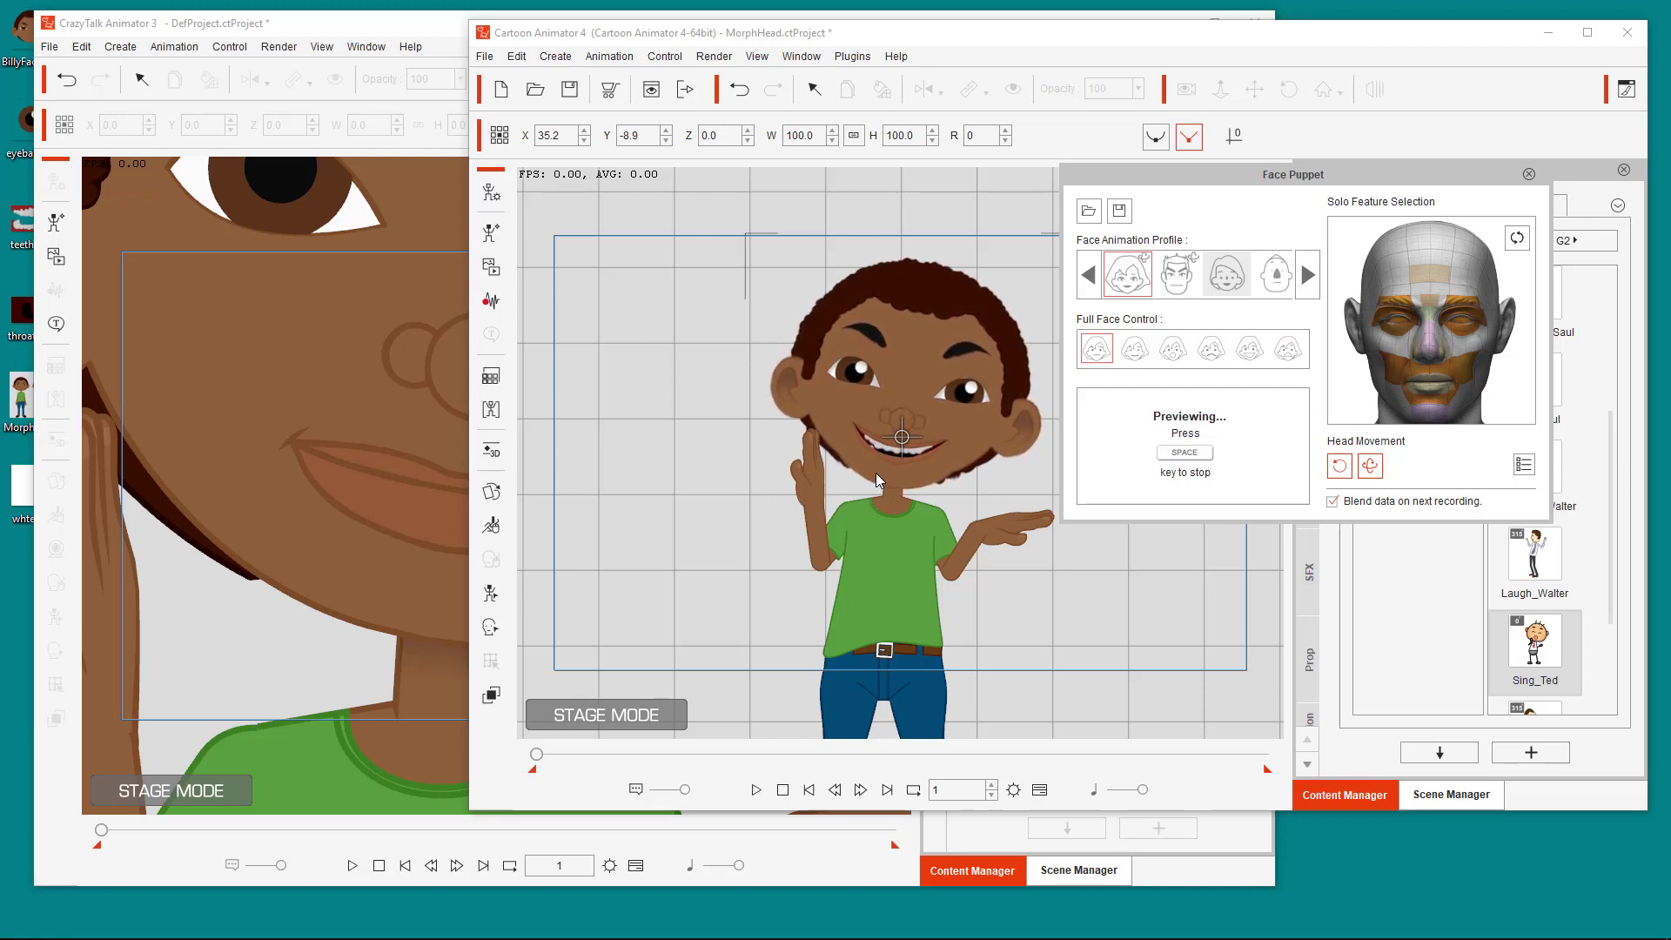
key(space)
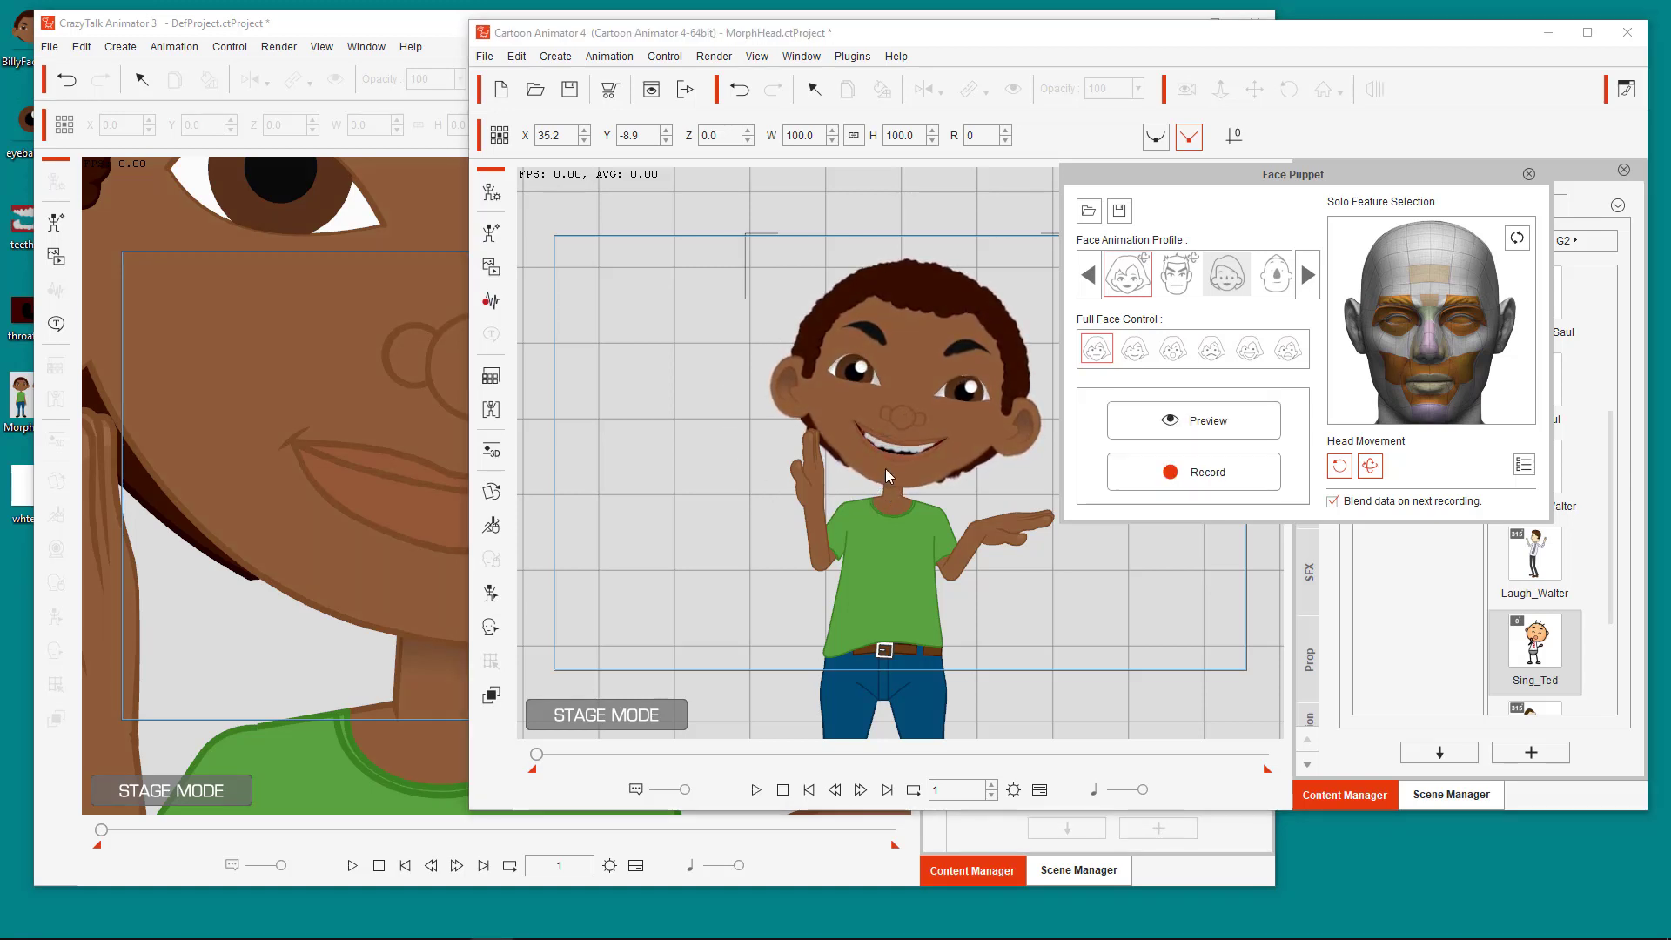
Preview face puppeteering on the customized character with the third Full Face Control preset
click(1174, 349)
click(1192, 421)
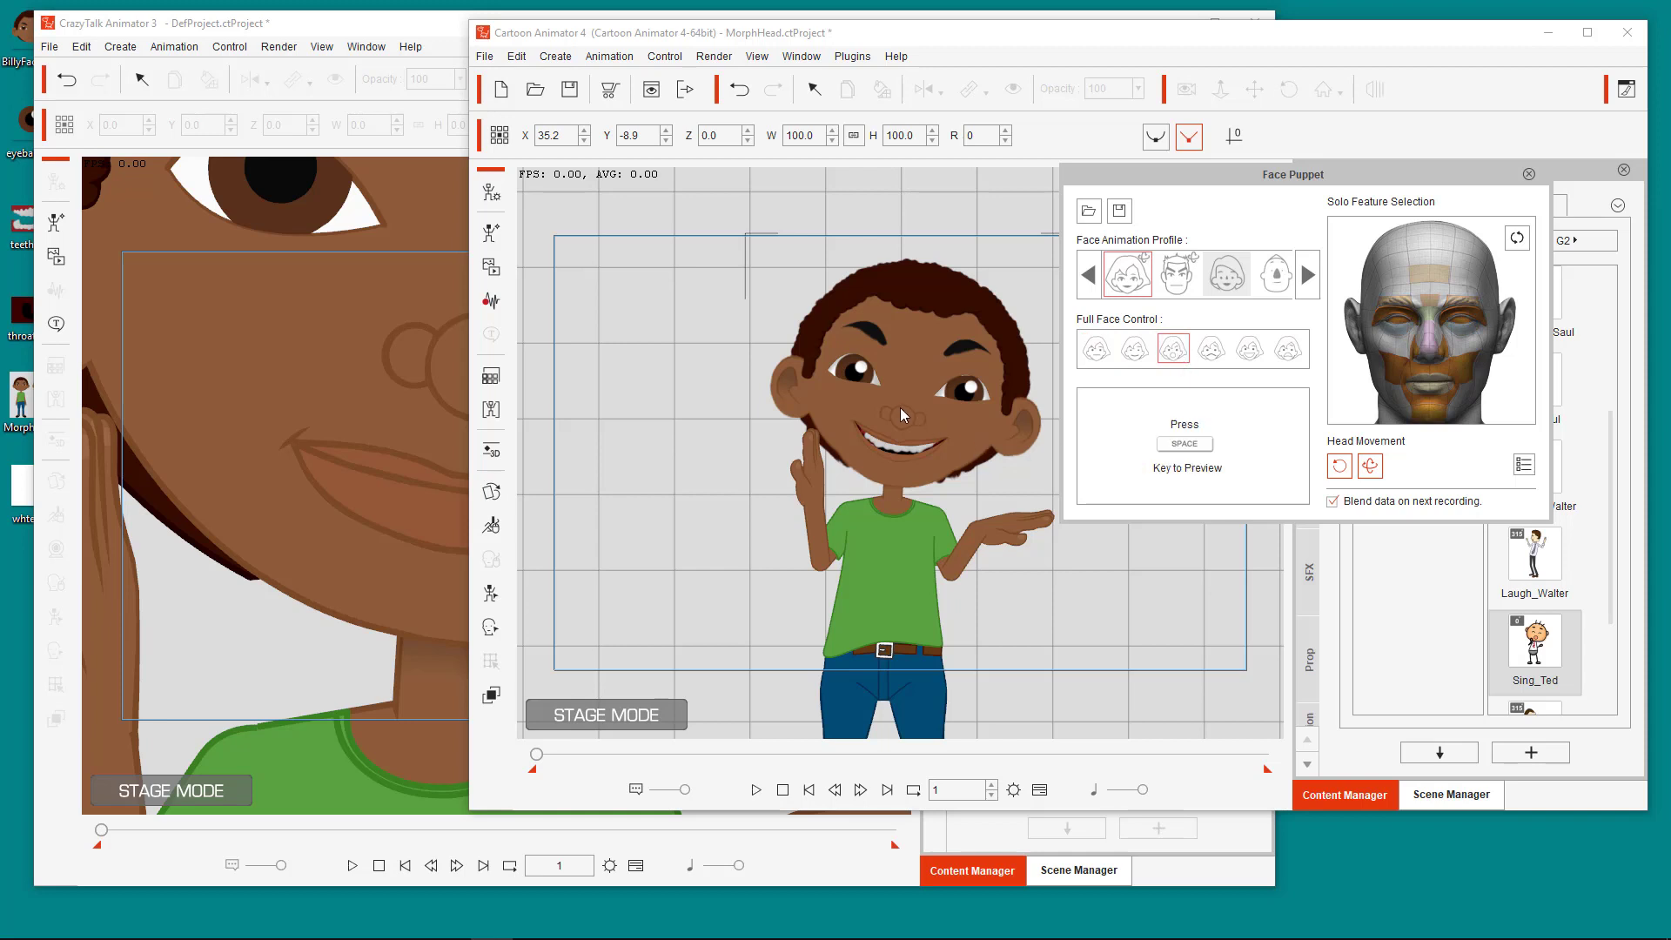
key(space)
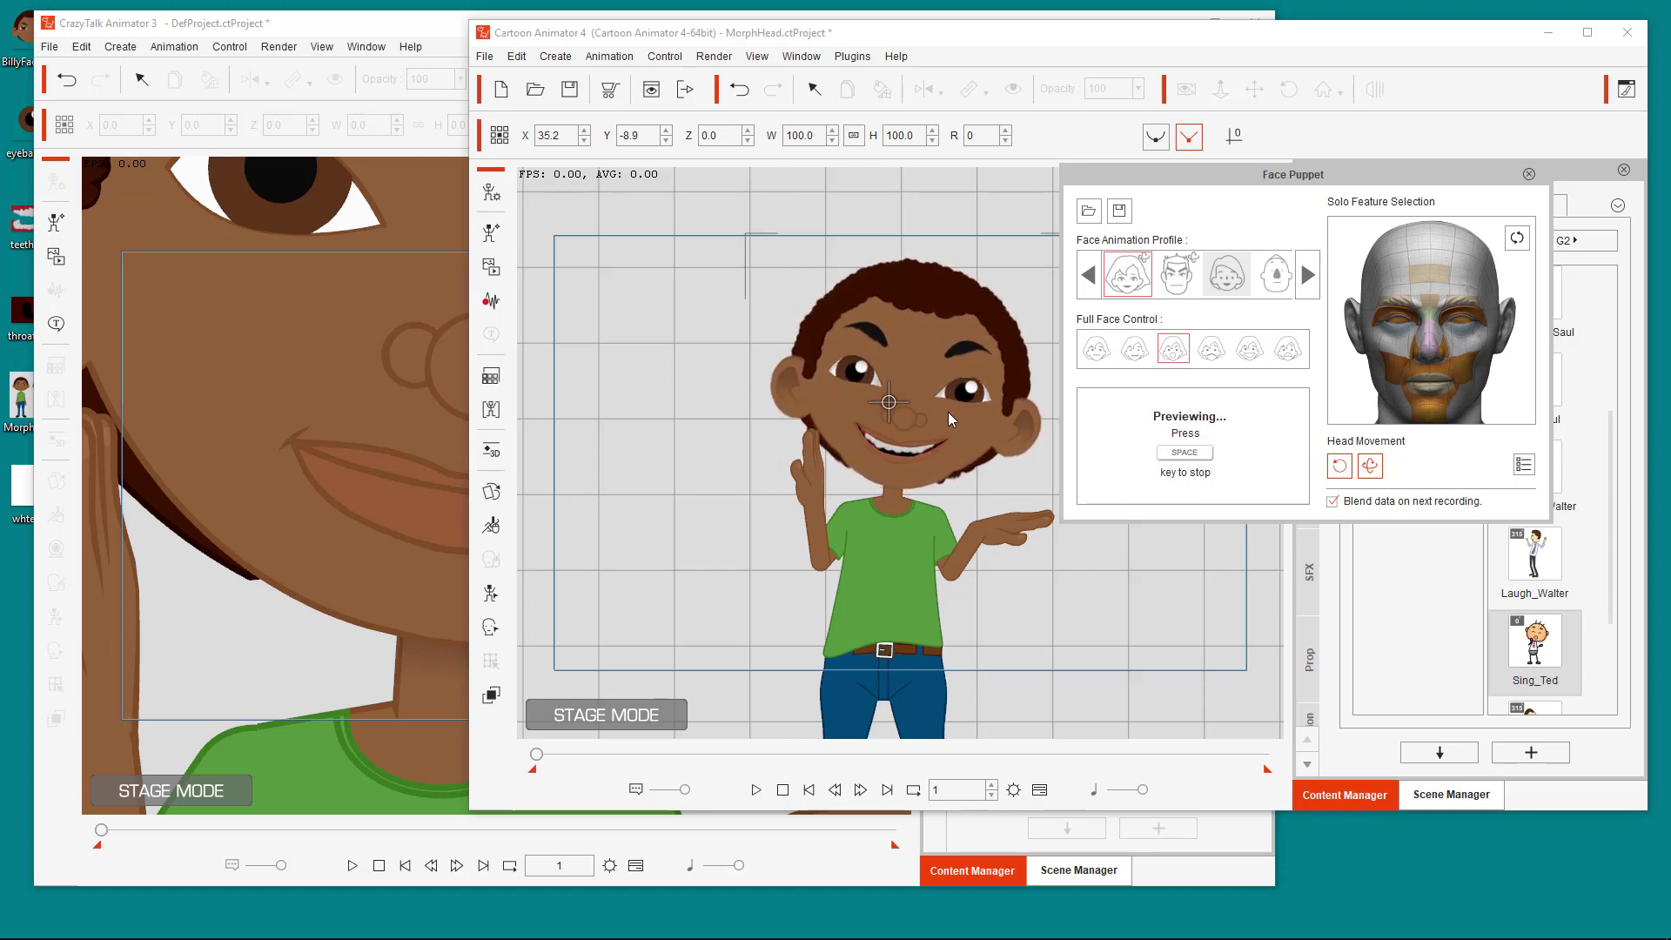
key(space)
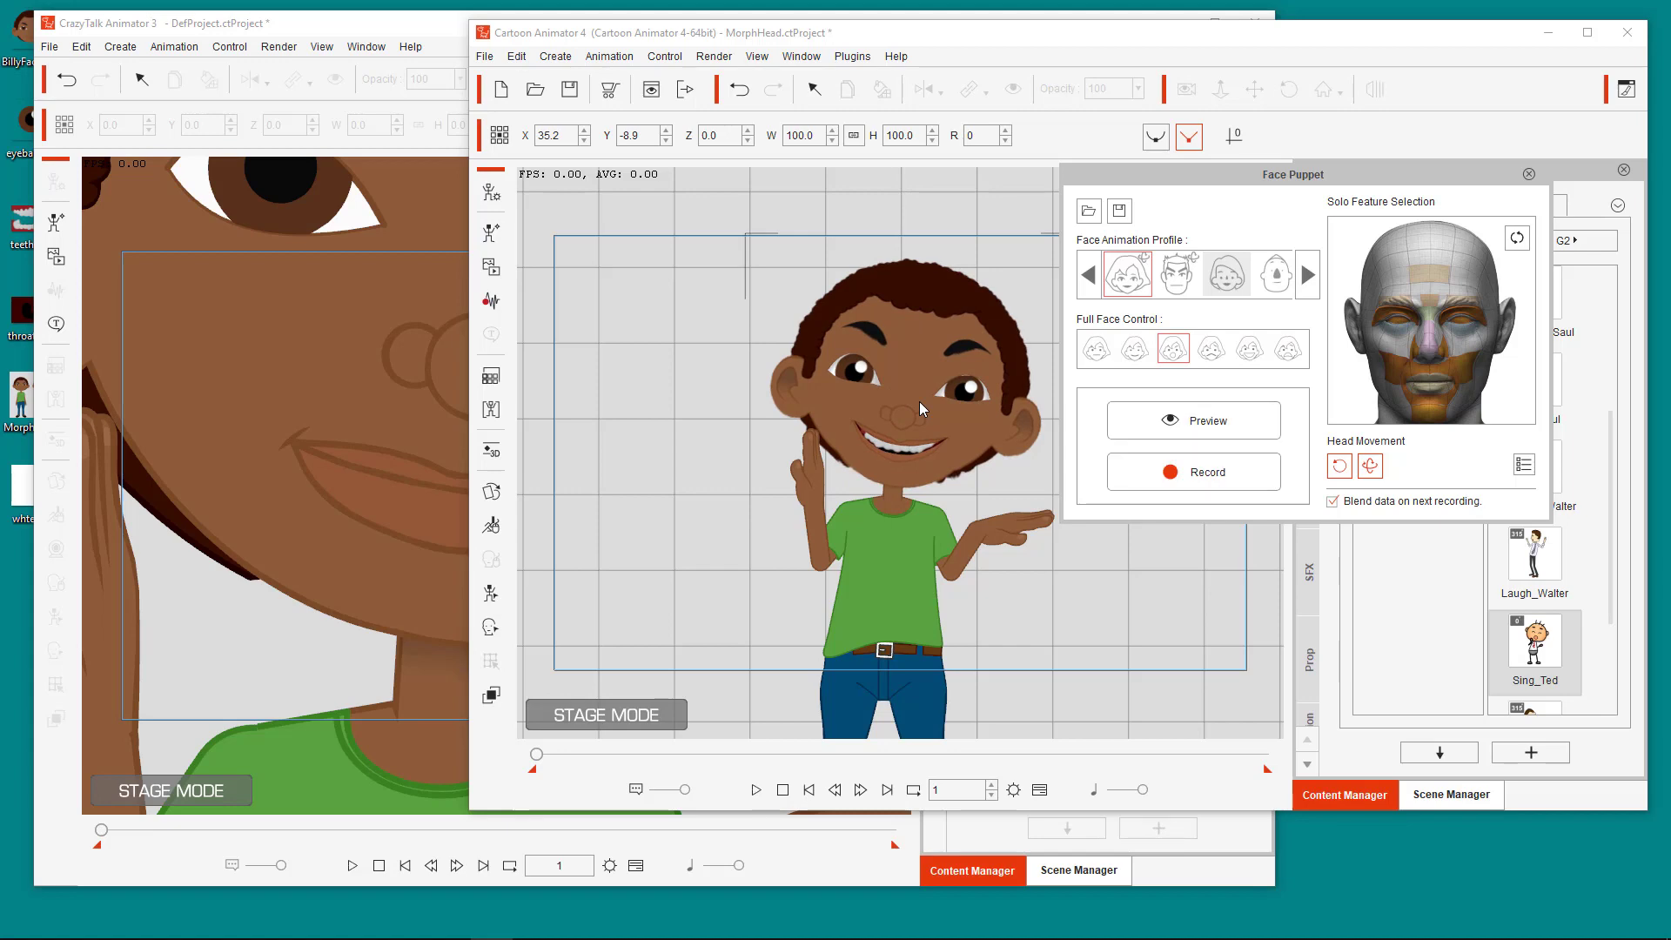
Switch to CrazyTalk Animator 3 and open Face Puppet for its character, with the whole head in view
click(440, 21)
scroll(637, 432, down, 6)
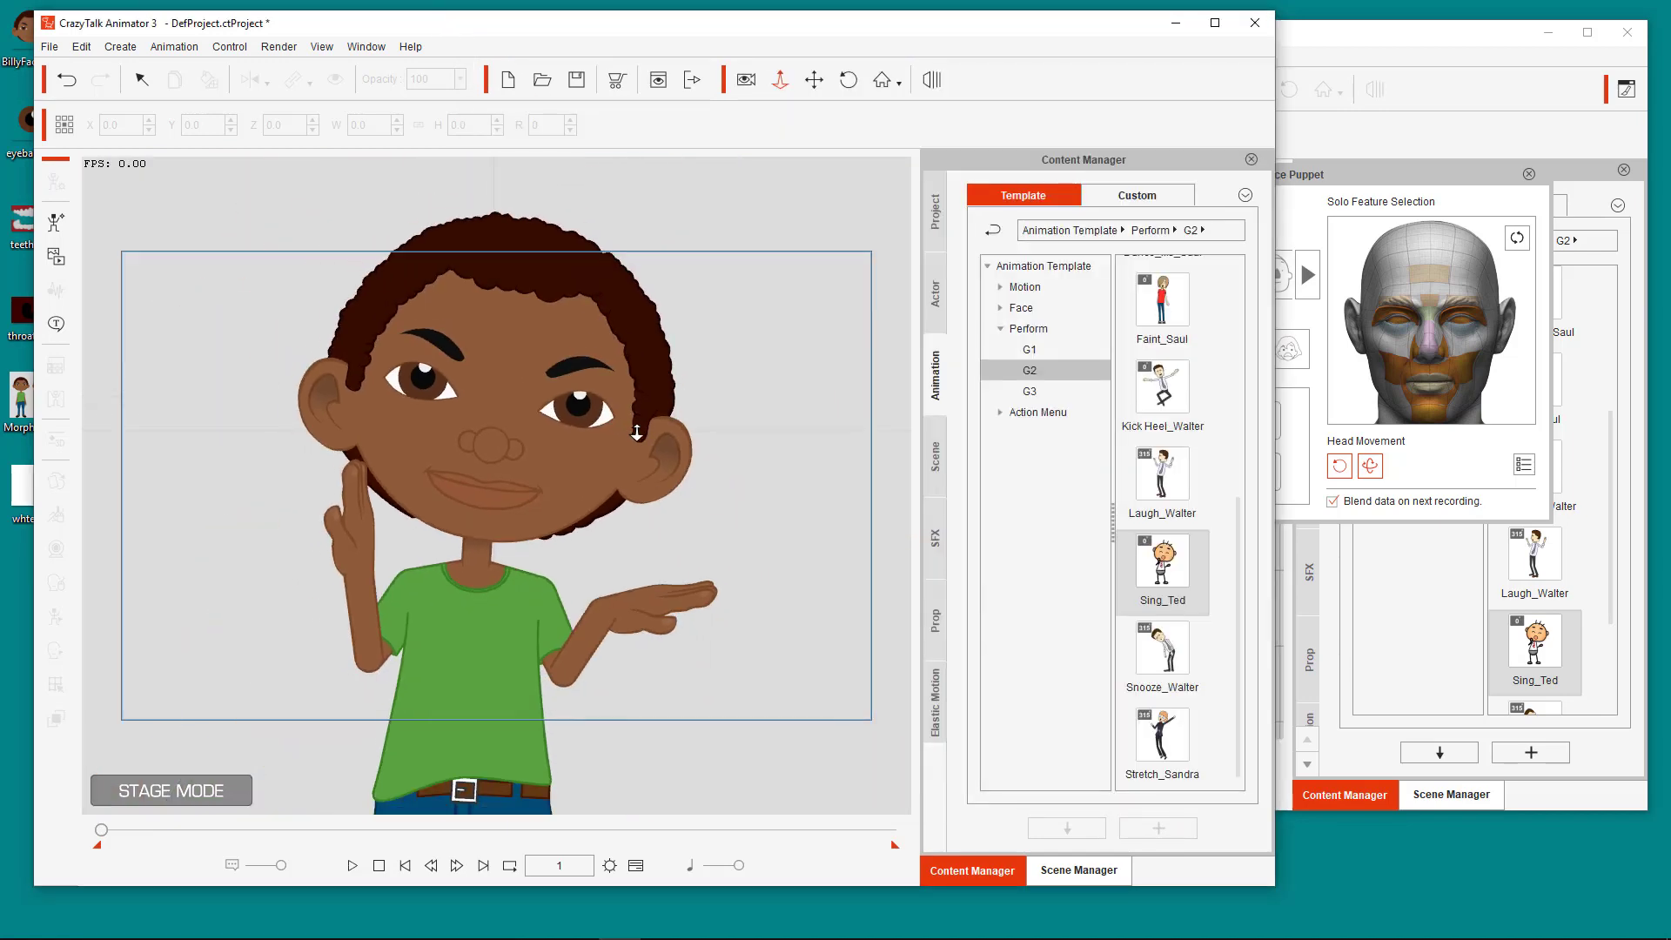
click(593, 379)
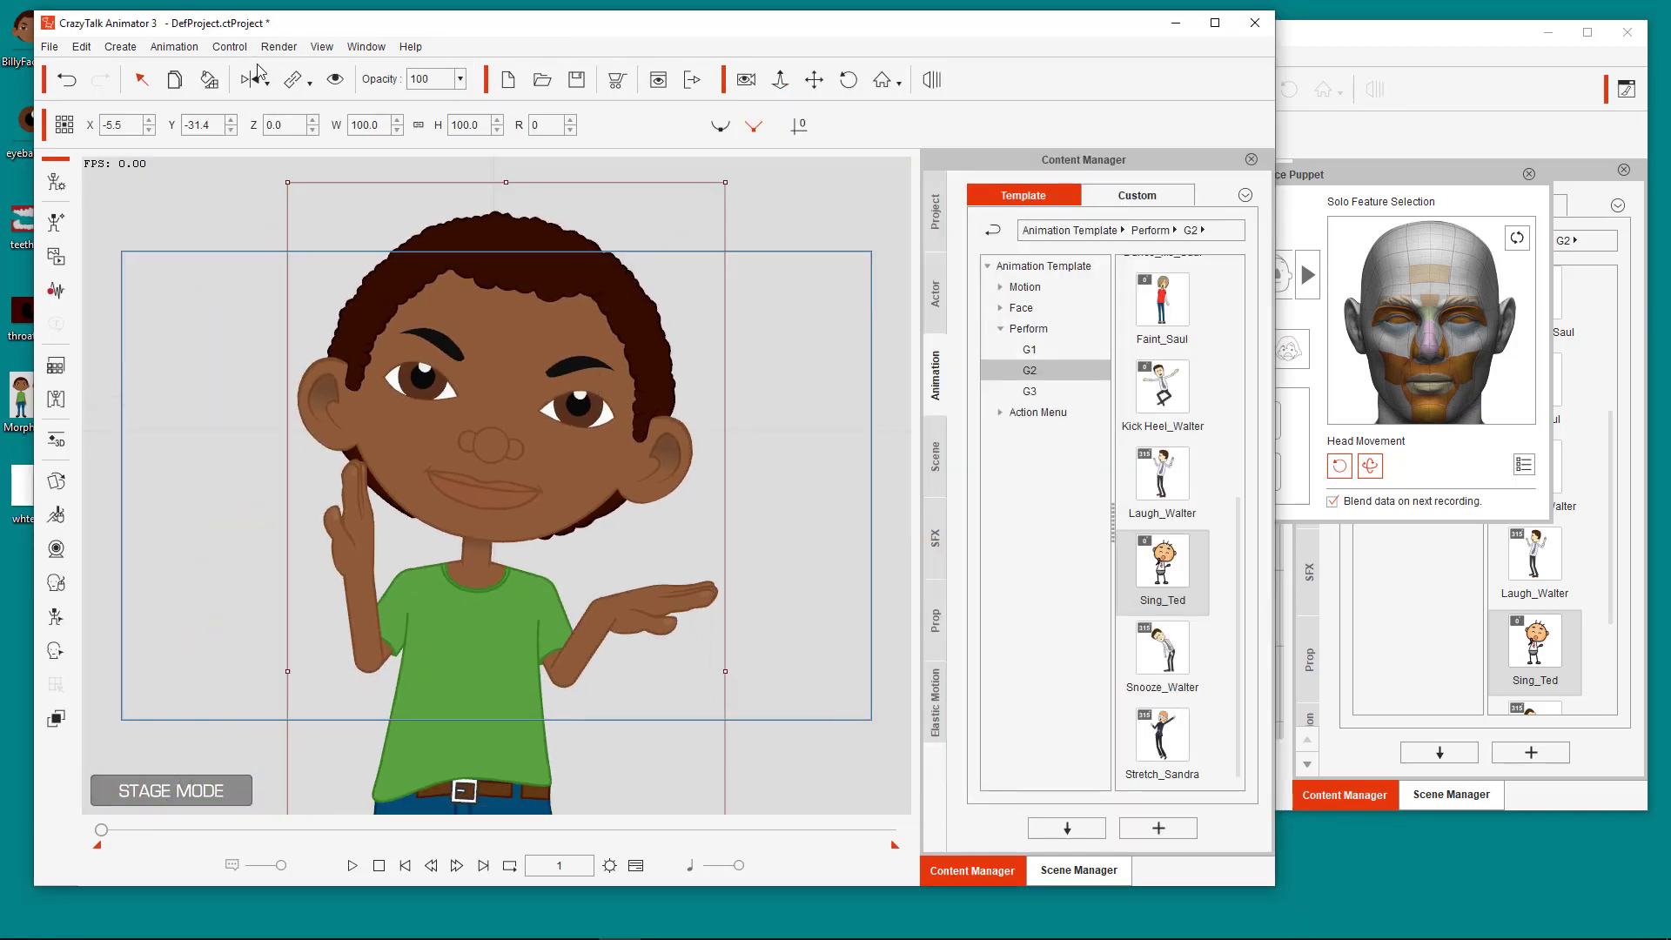
click(174, 46)
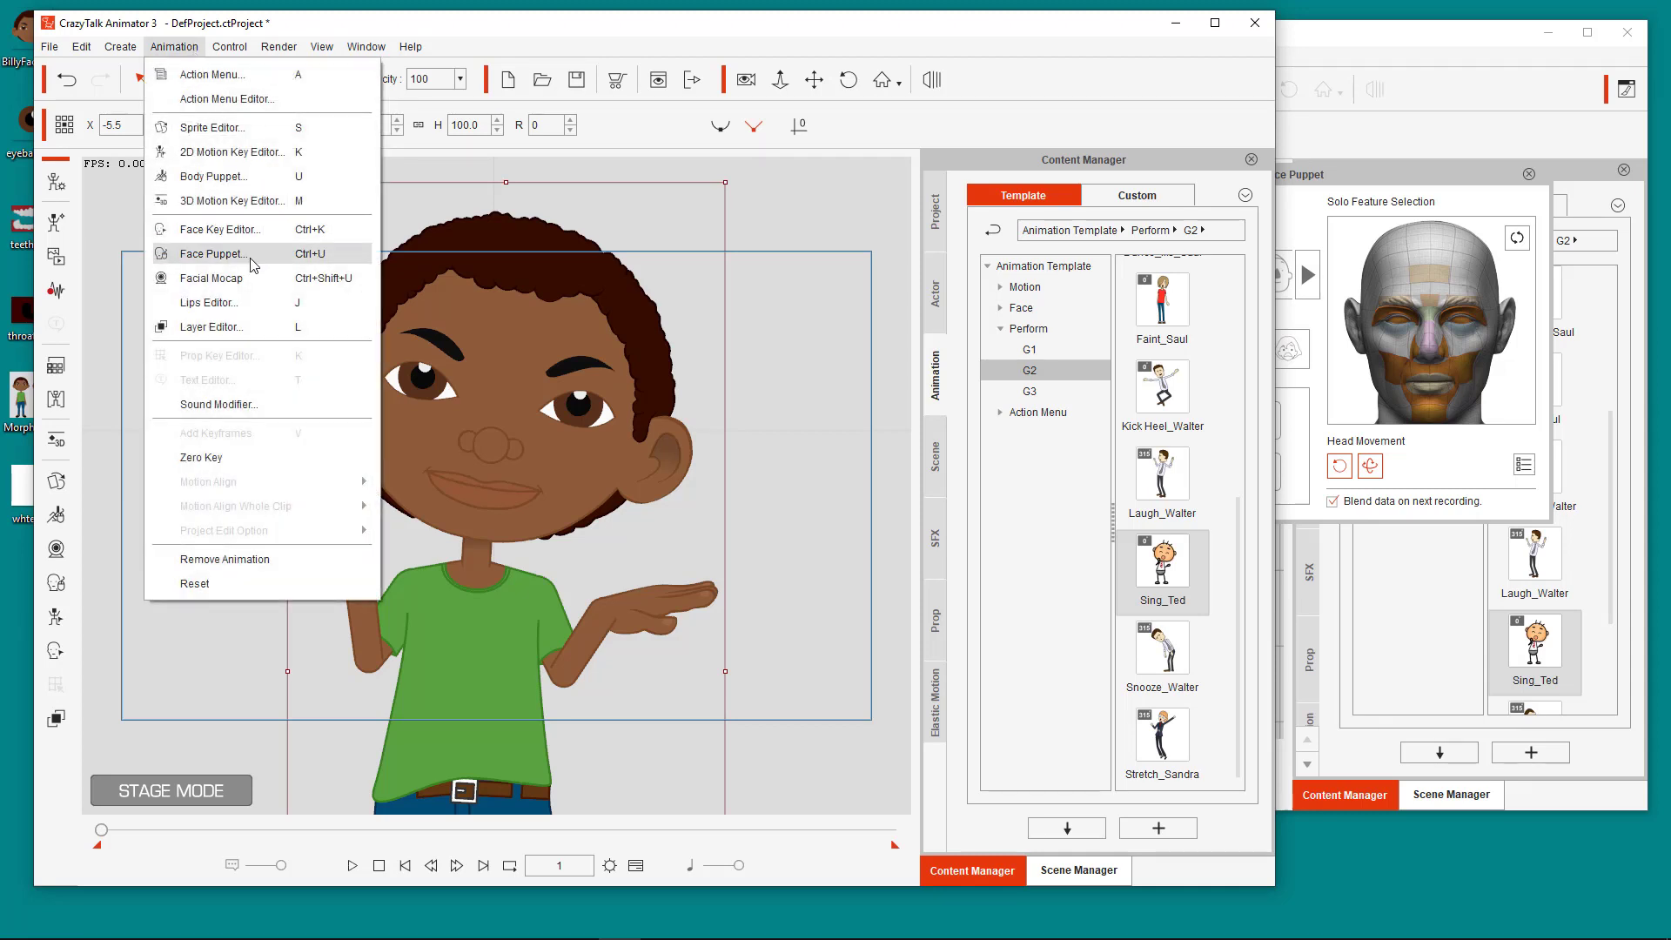
click(253, 257)
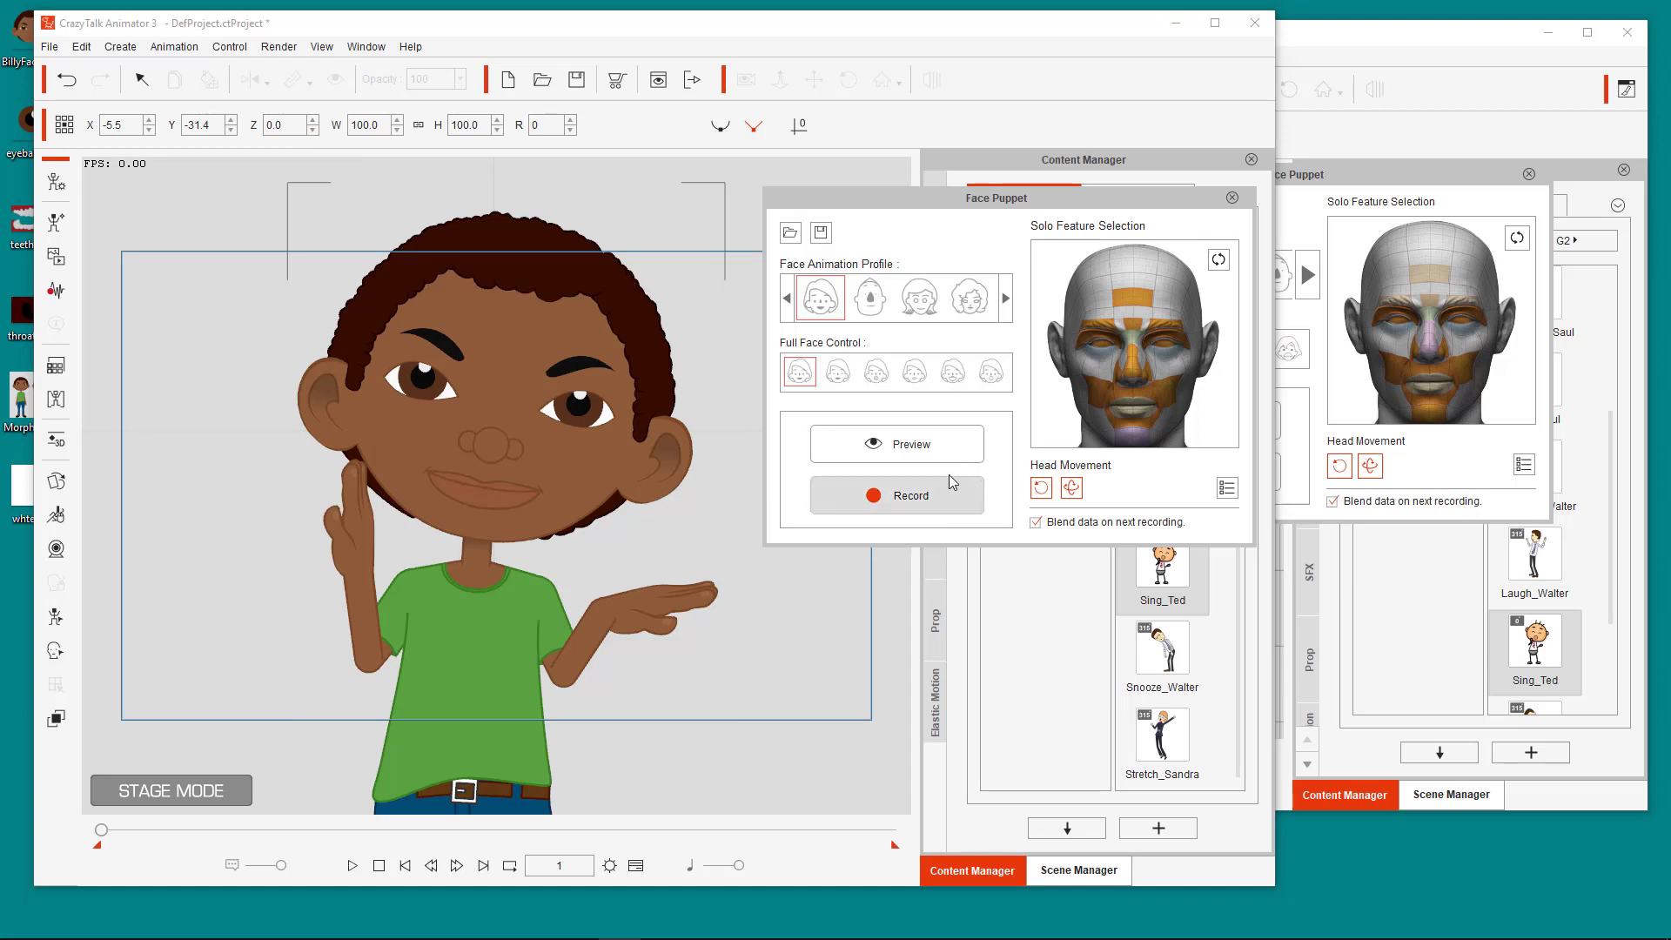
Preview face puppeteering on the CrazyTalk Animator 3 character with the first Full Face Control preset
click(947, 481)
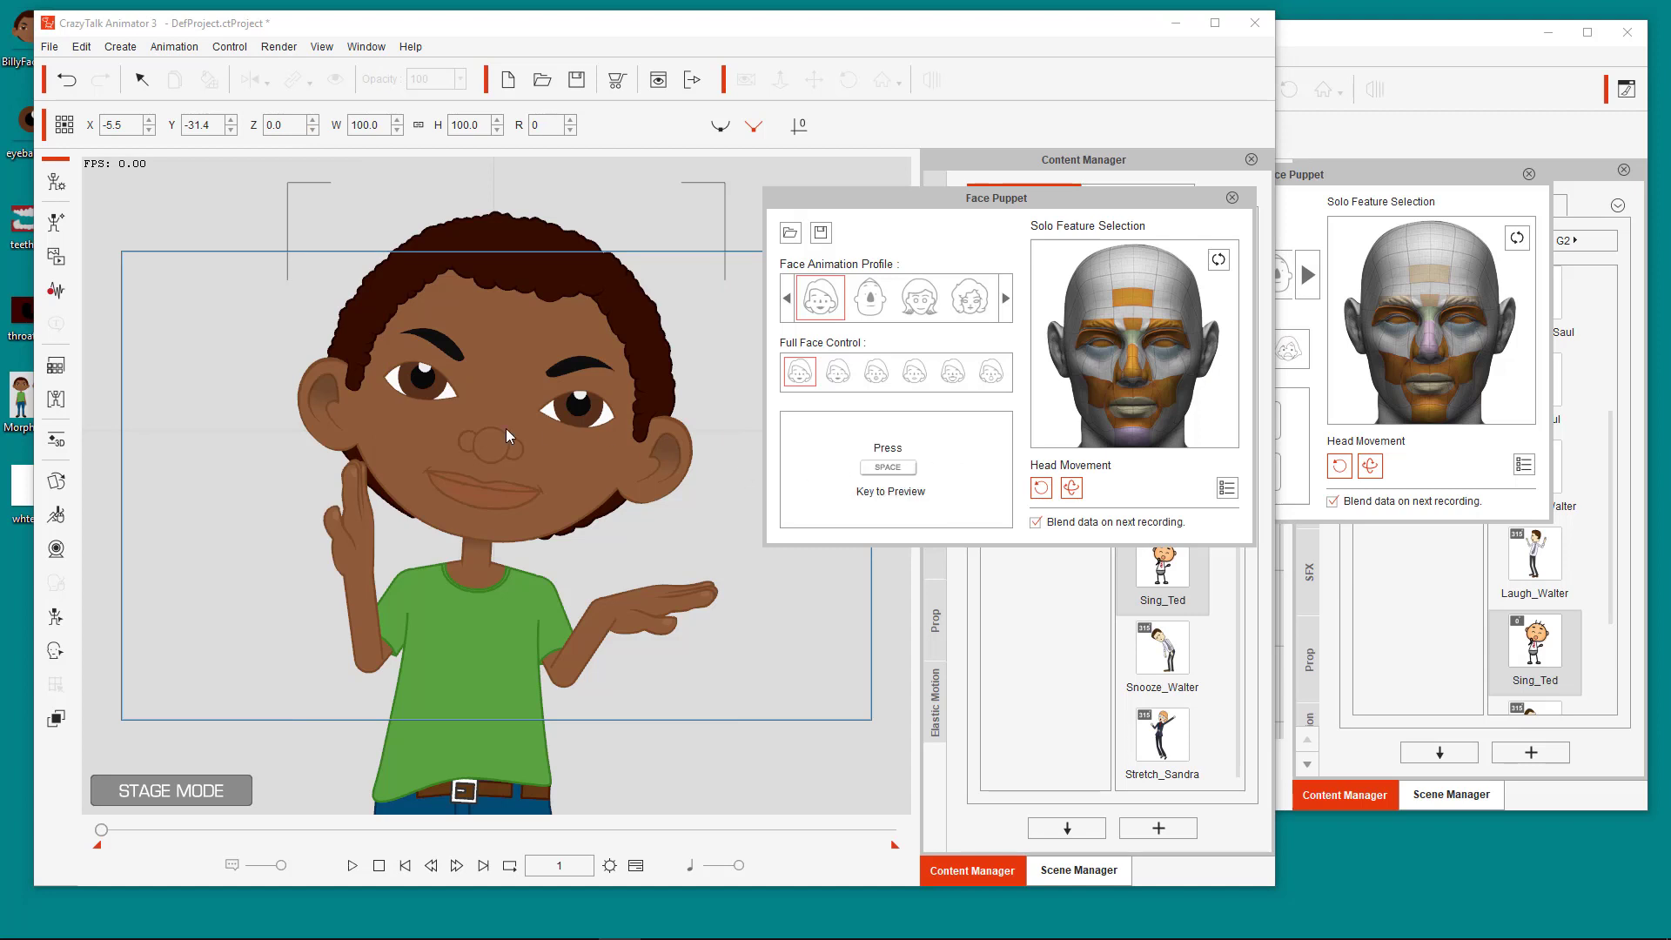
key(space)
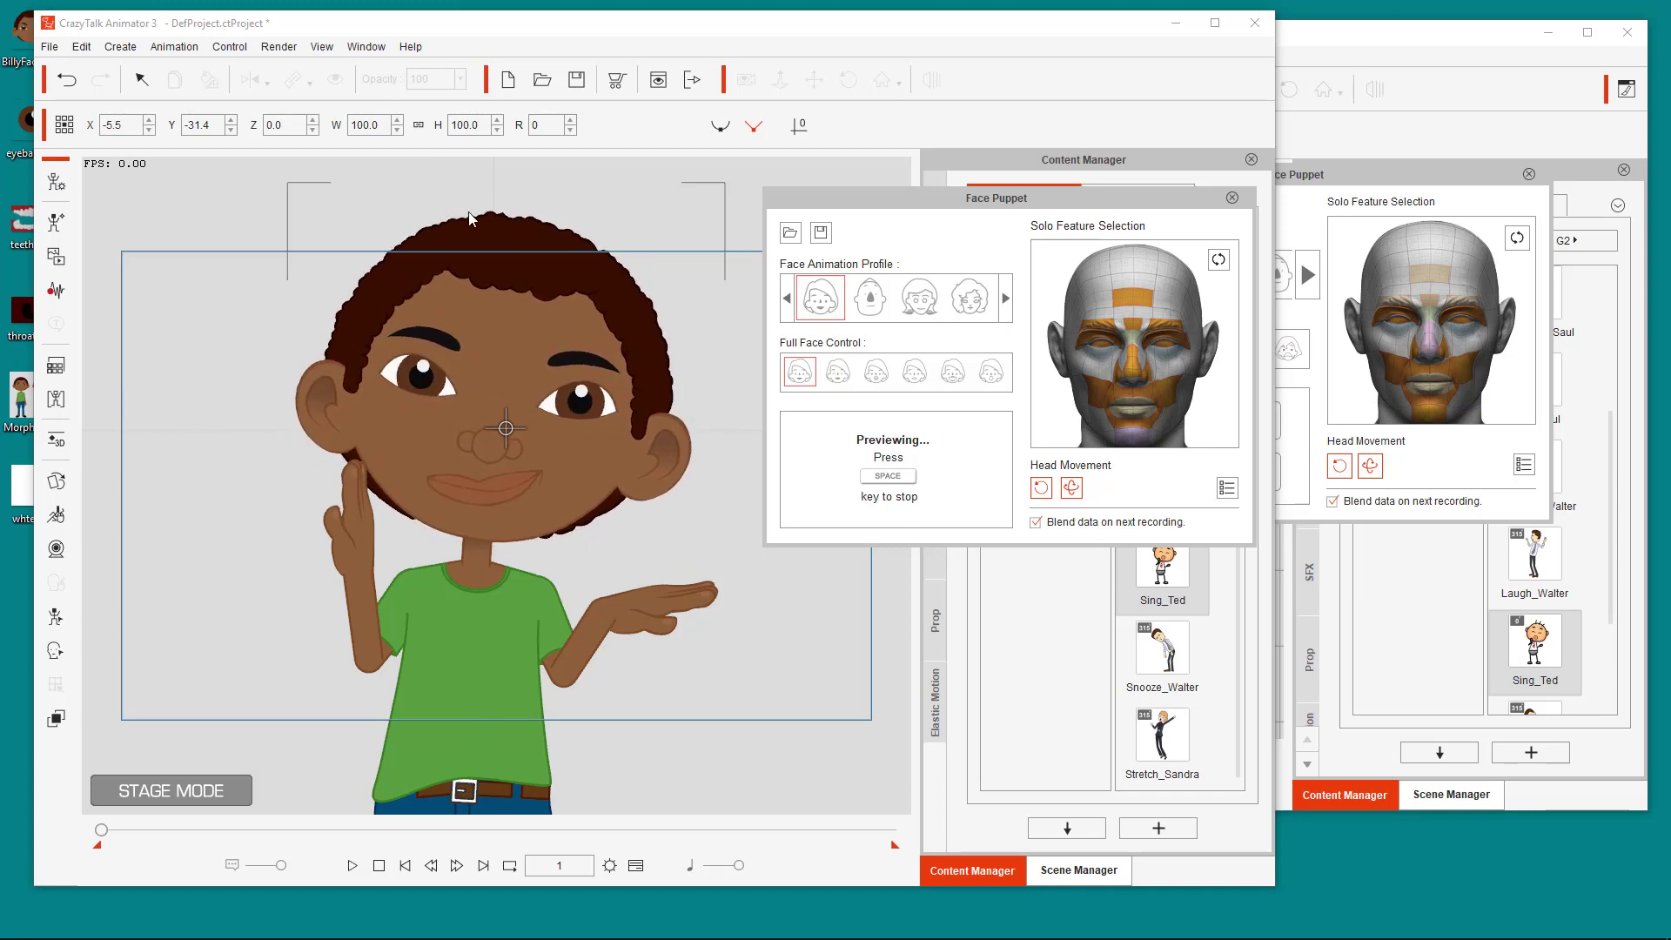
key(space)
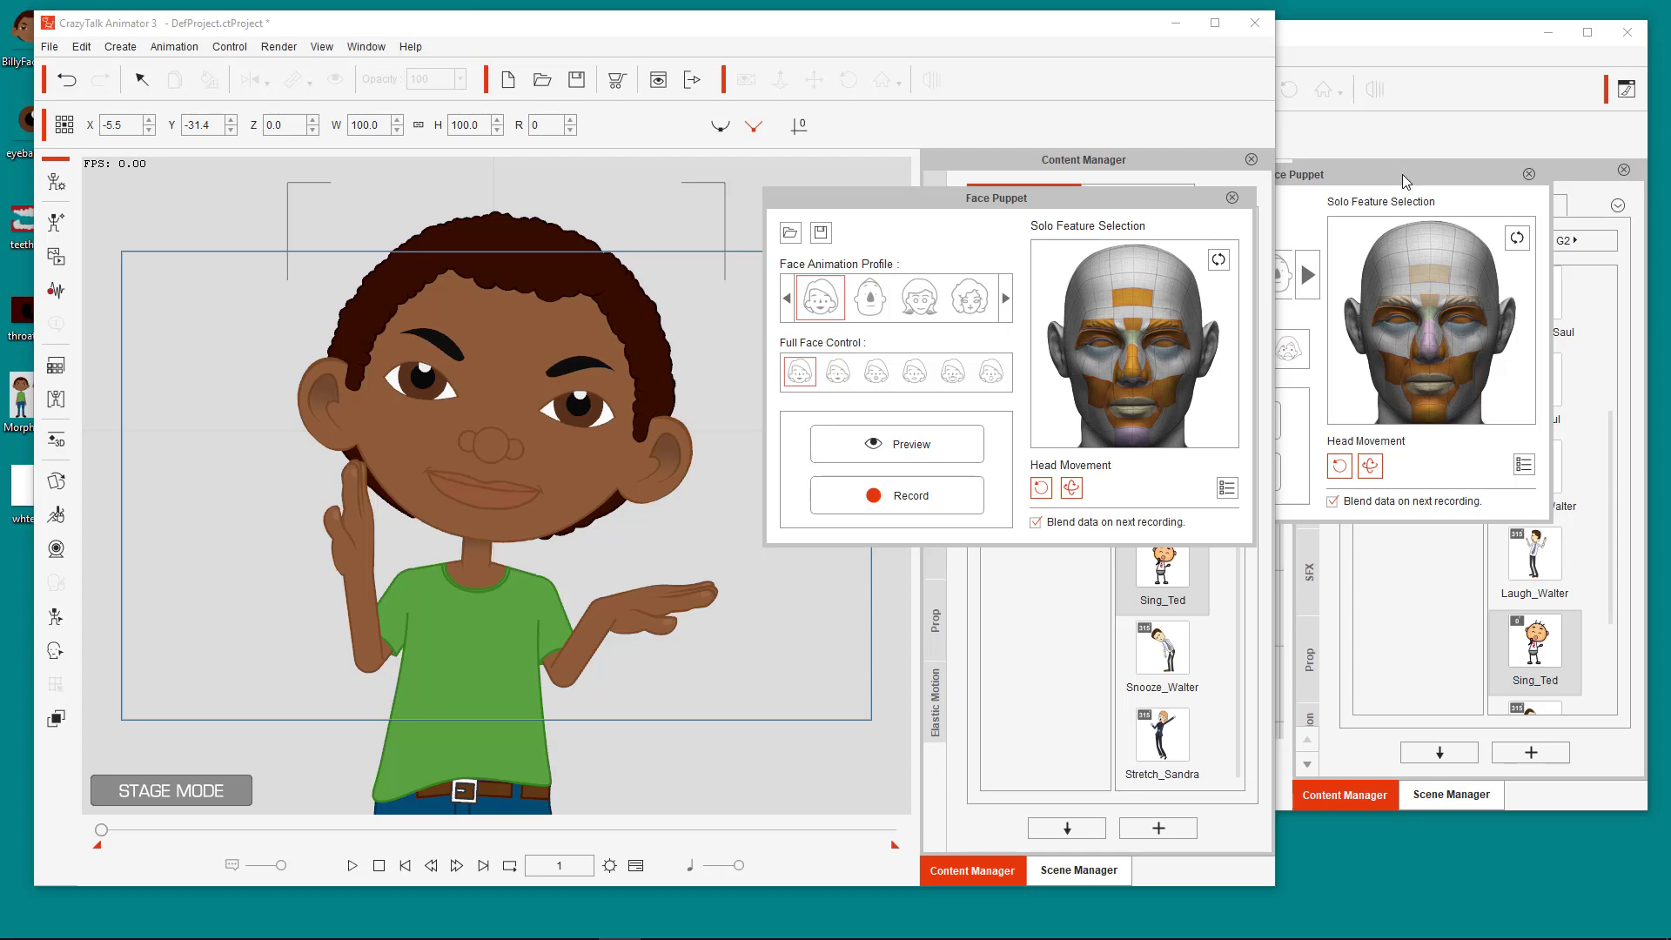
Compare the Face Puppet windows and characters in both programs, and close Face Puppet in Cartoon Animator 4
click(1403, 228)
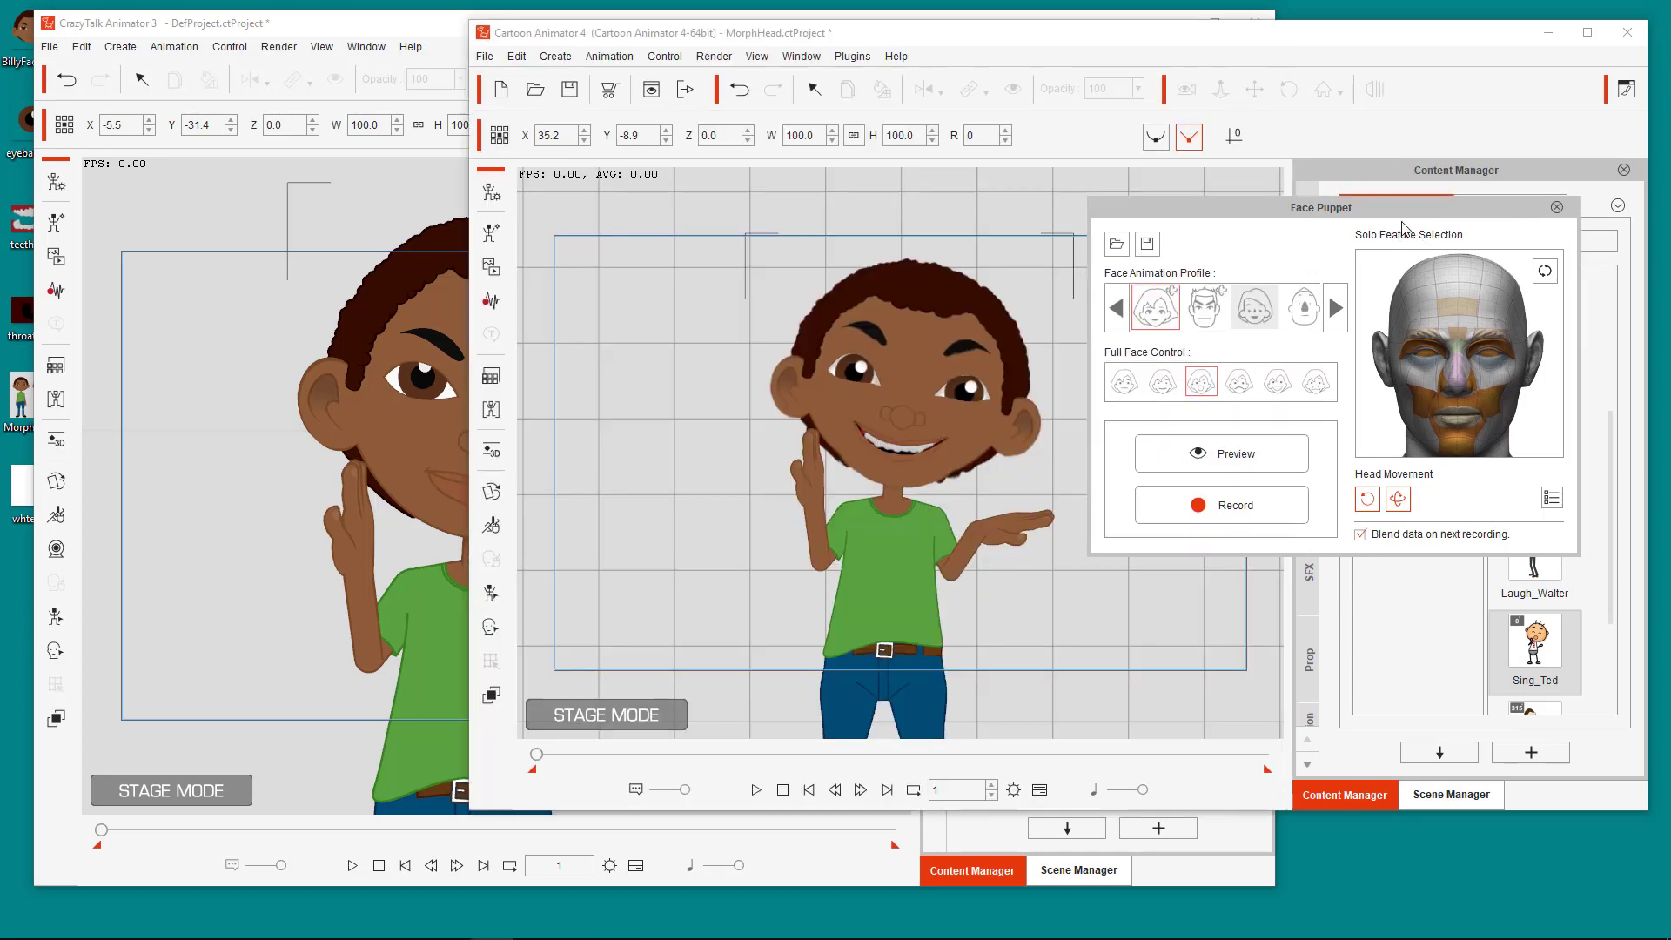
drag(1402, 222, 1433, 236)
drag(966, 37, 983, 133)
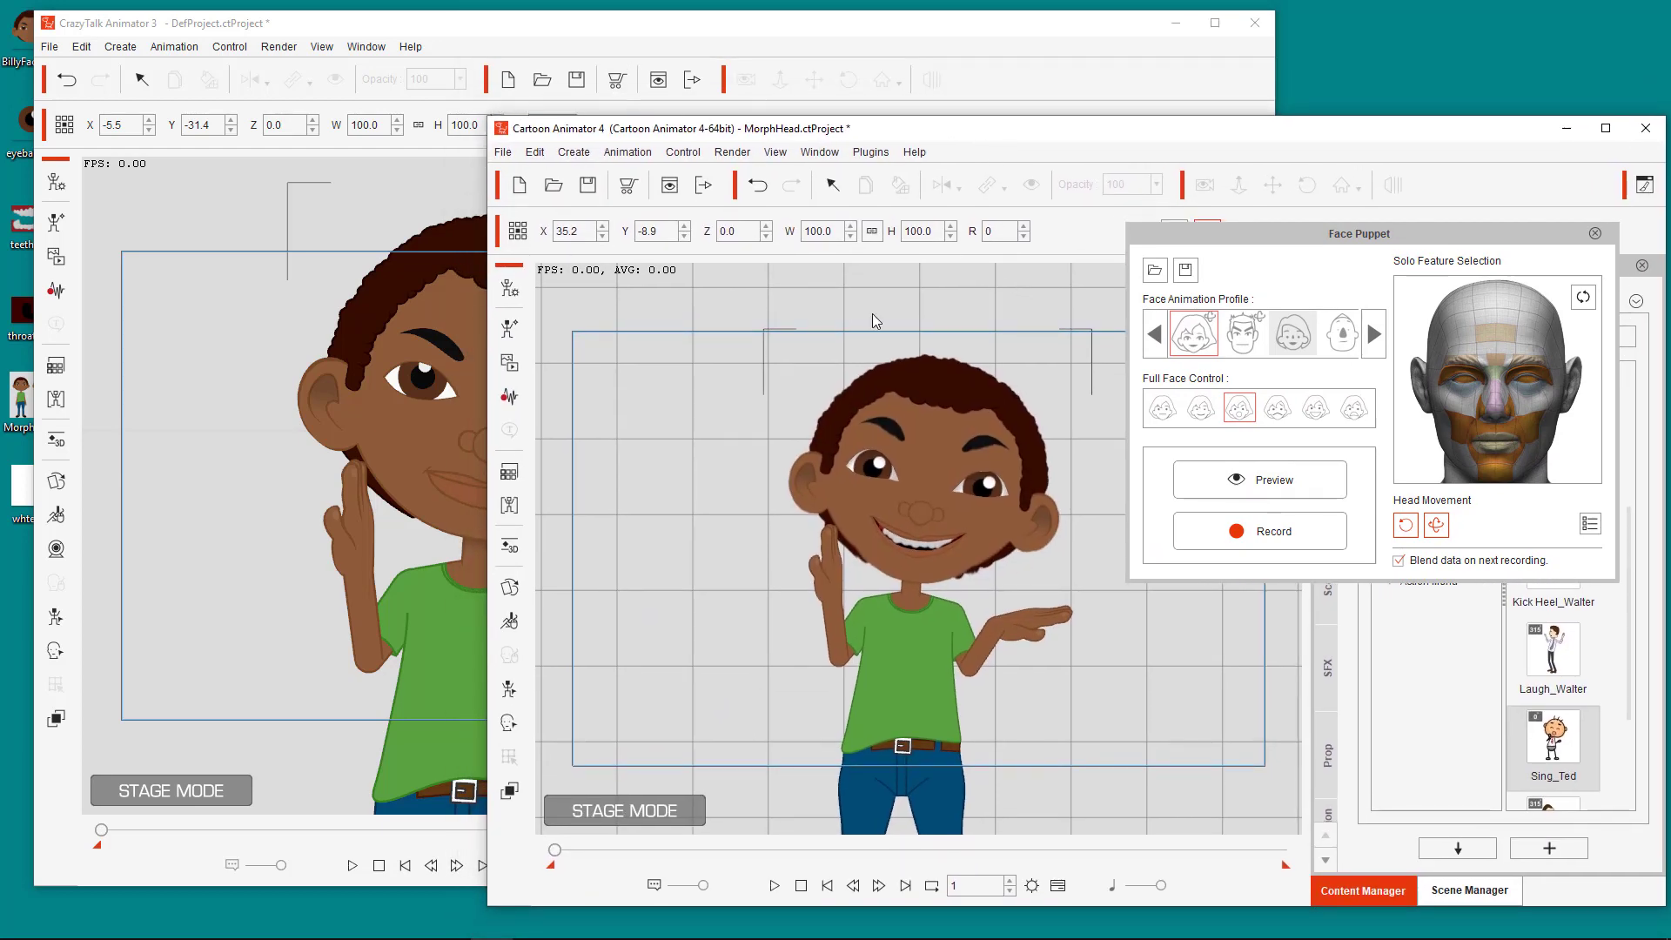
click(810, 35)
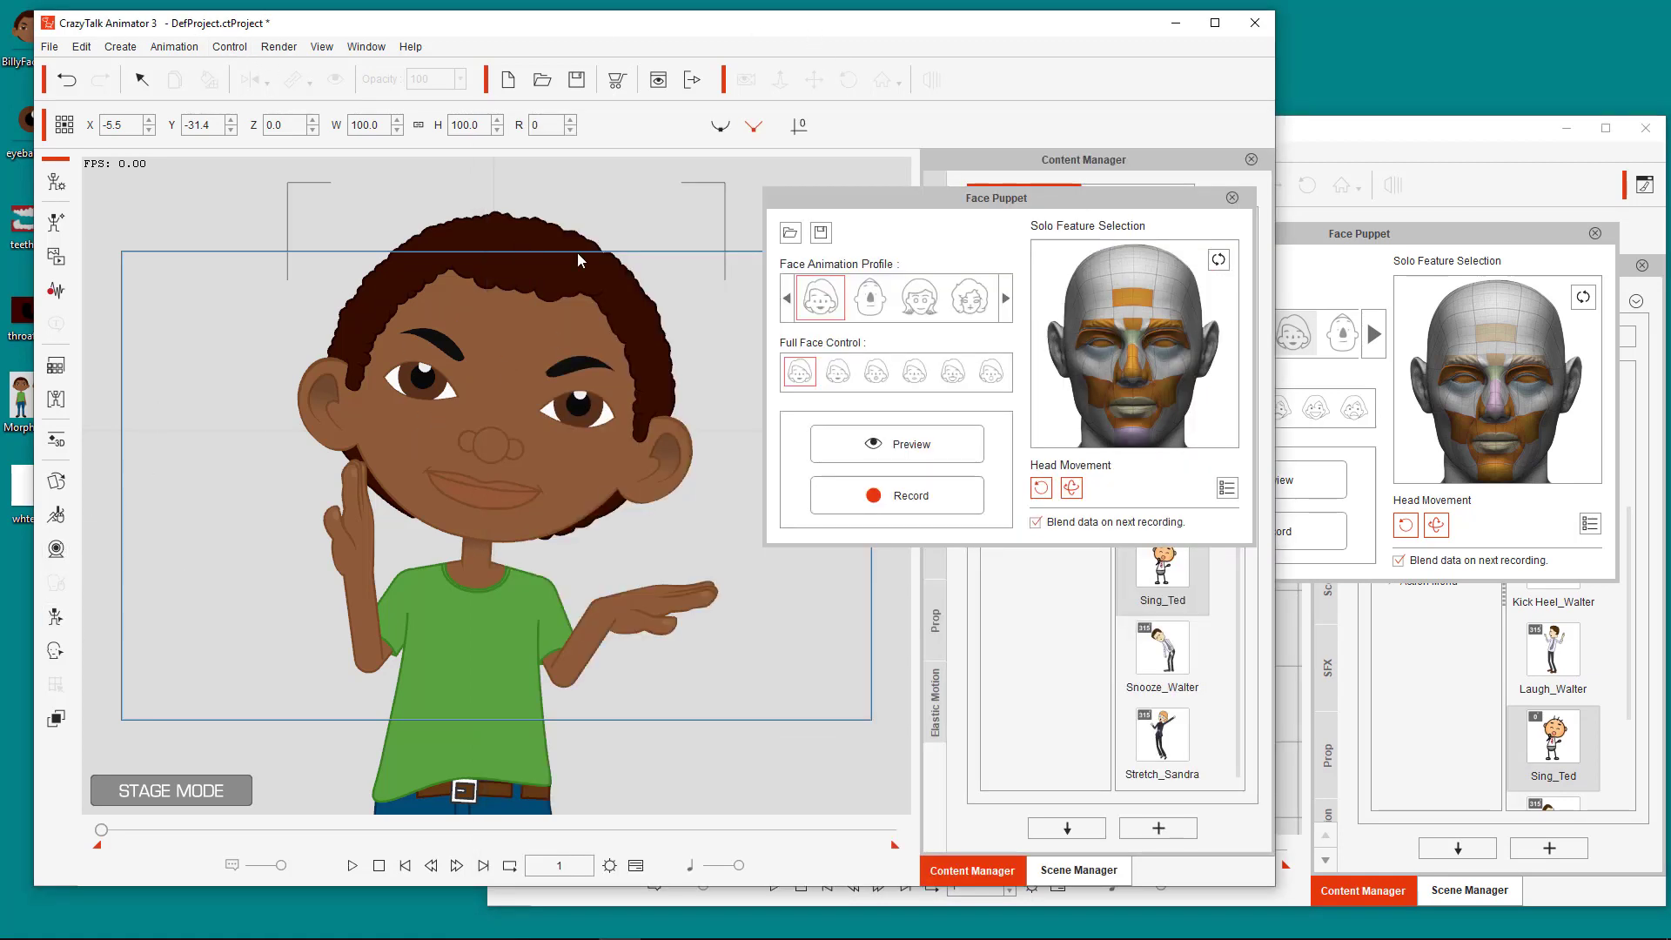
click(1367, 137)
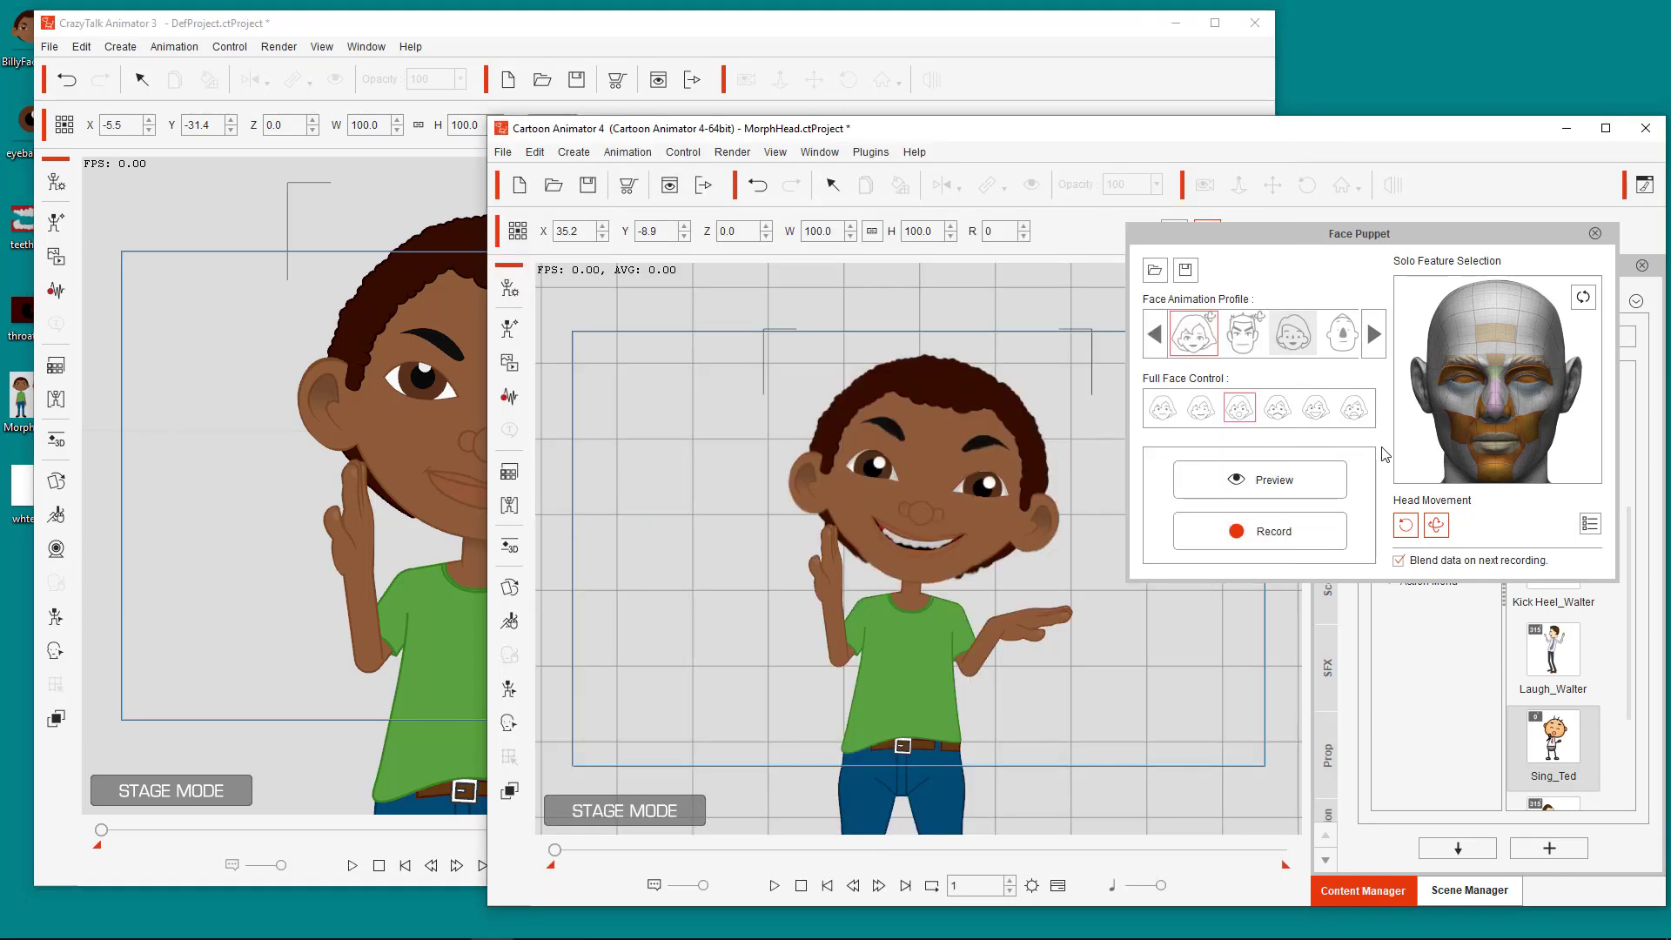
click(1594, 235)
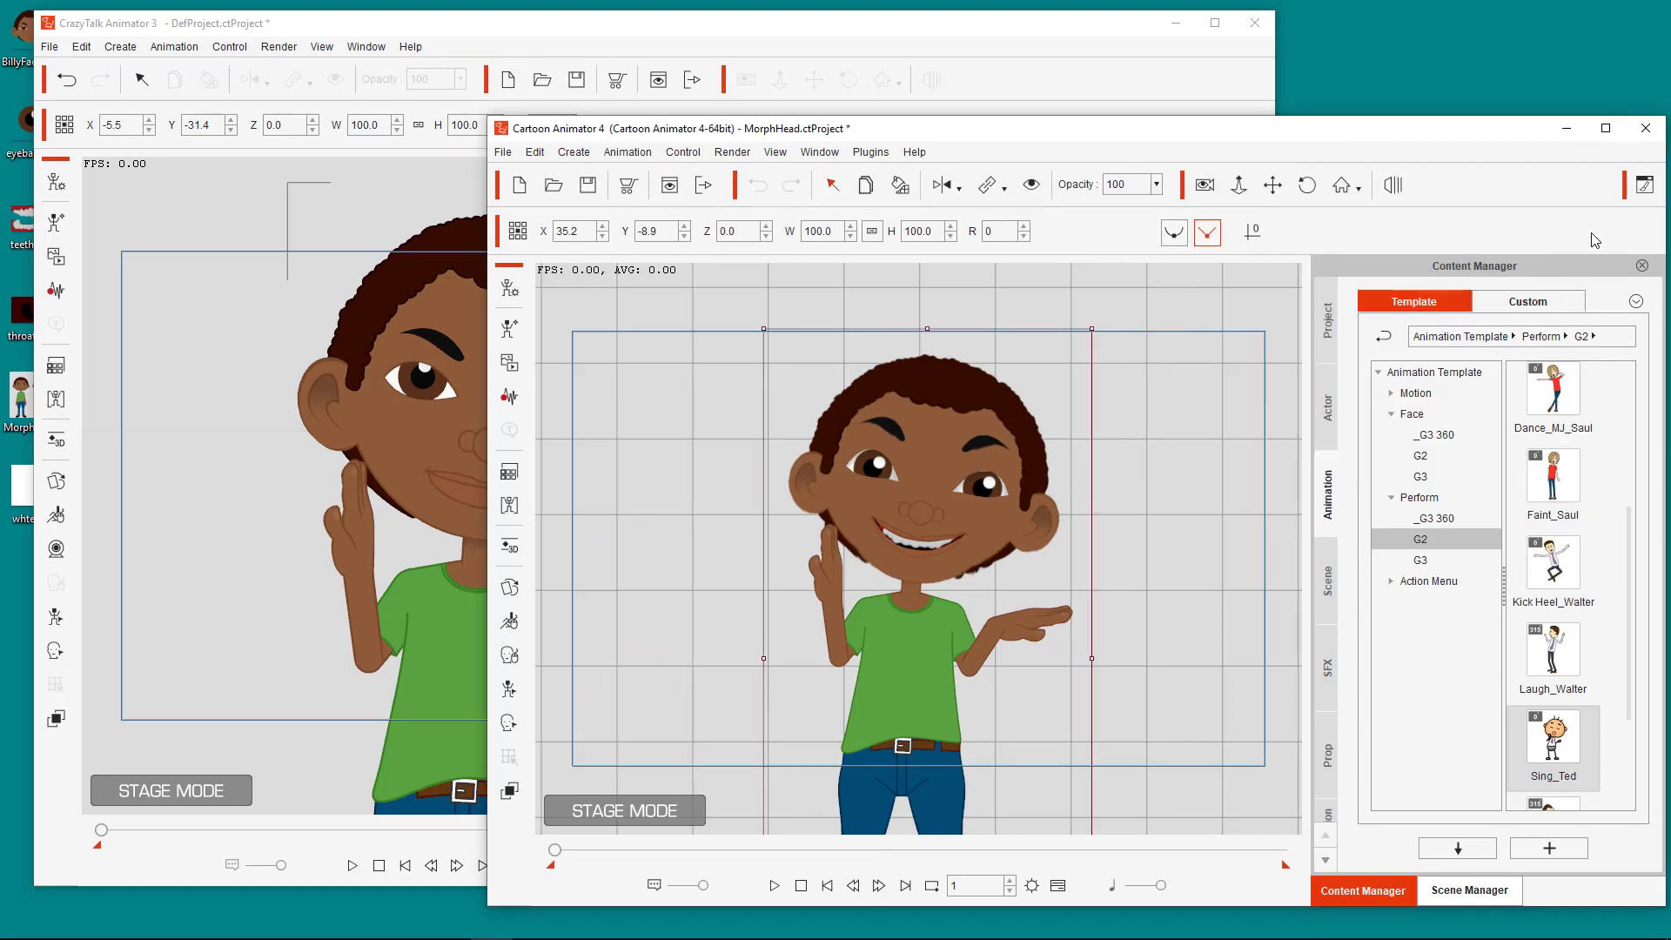